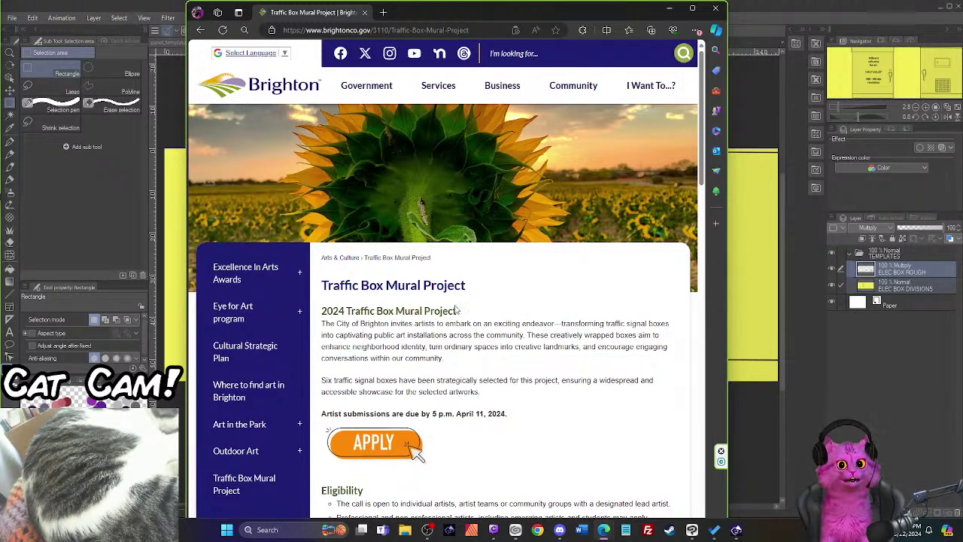
Step: Review the Traffic Box Mural Project page's eligibility, design guidelines, template diagrams and schedule, then move the browser off the artwork
scroll(369, 357, down, 3)
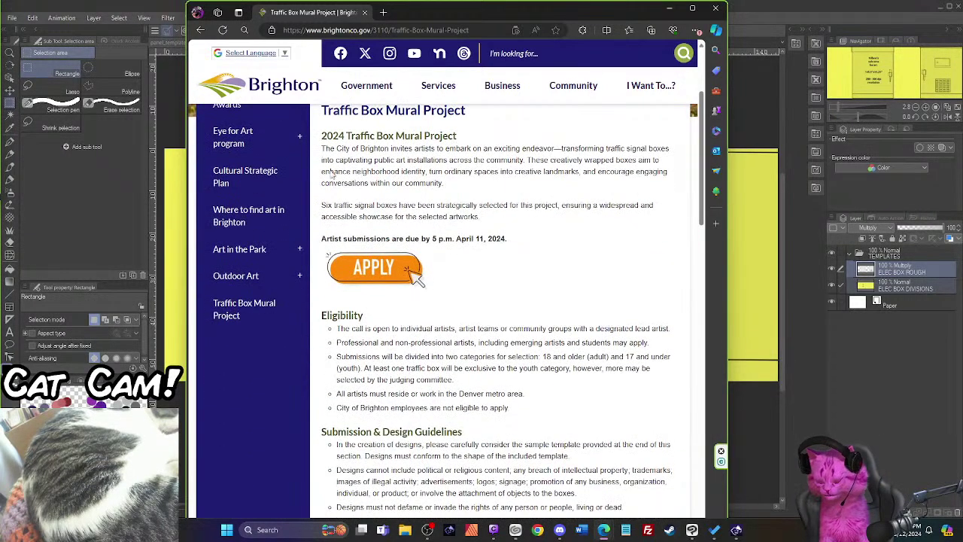
scroll(380, 172, down, 1)
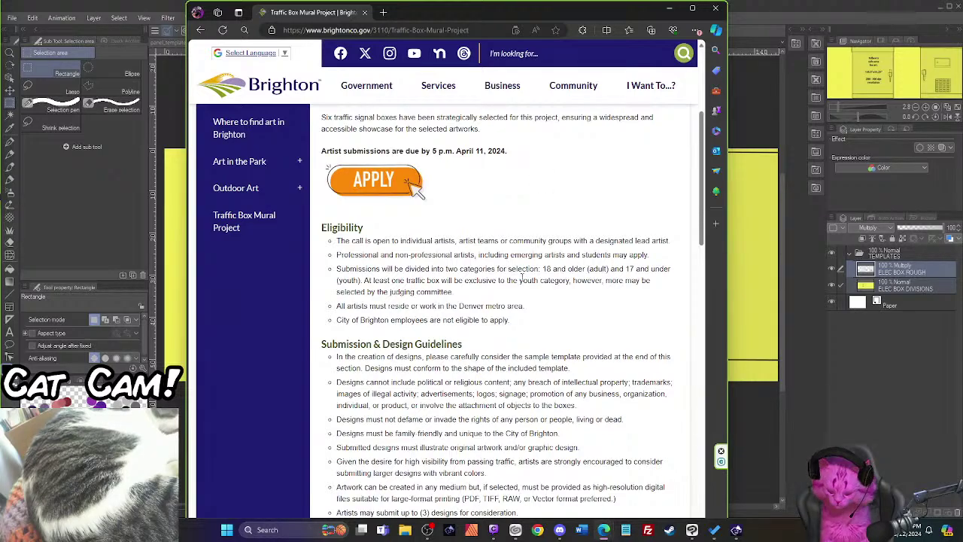
scroll(427, 280, down, 15)
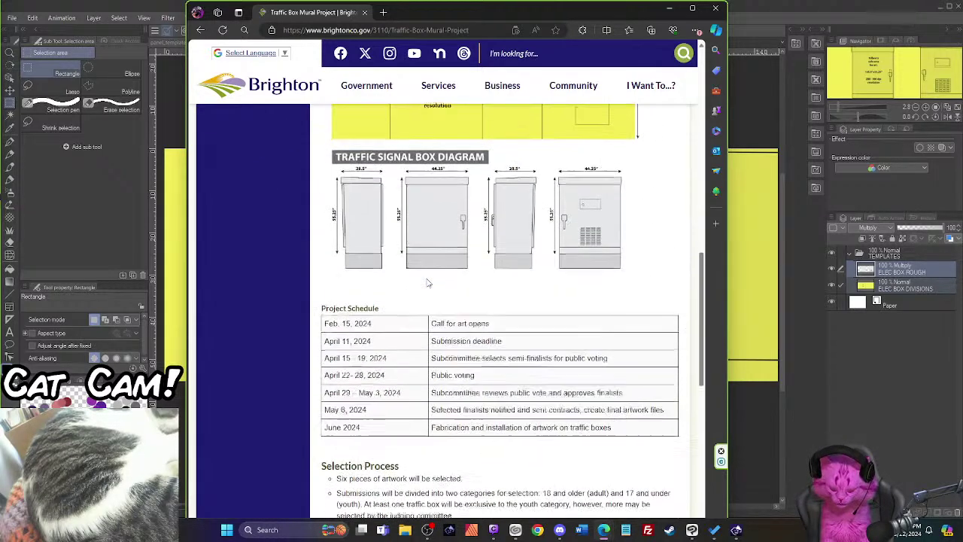
scroll(426, 280, down, 5)
scroll(428, 281, up, 3)
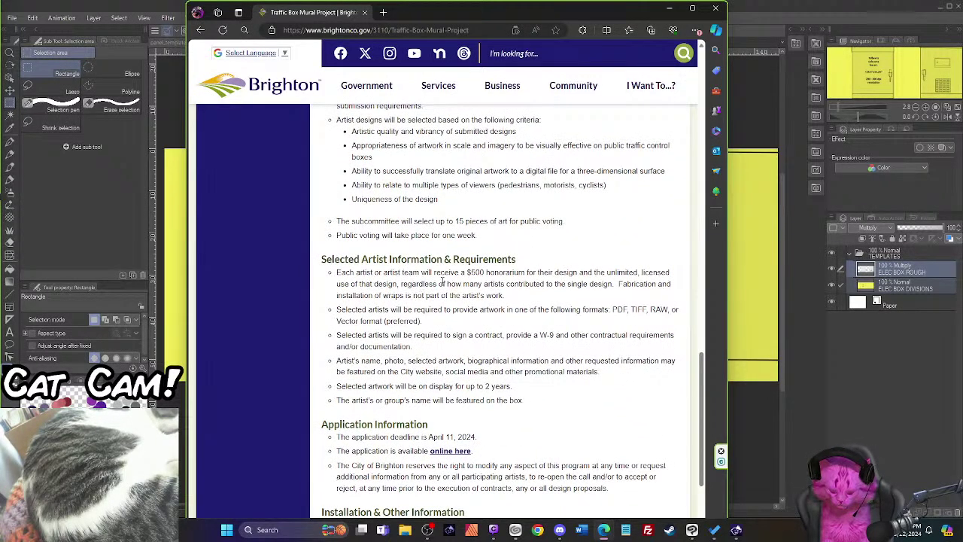
scroll(481, 281, down, 10)
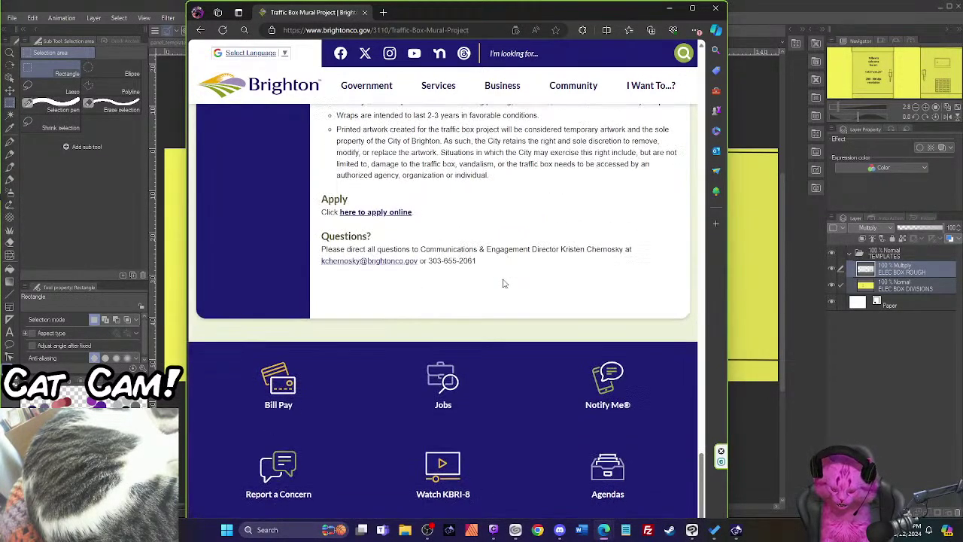
scroll(503, 279, up, 8)
scroll(503, 278, up, 10)
scroll(503, 278, down, 6)
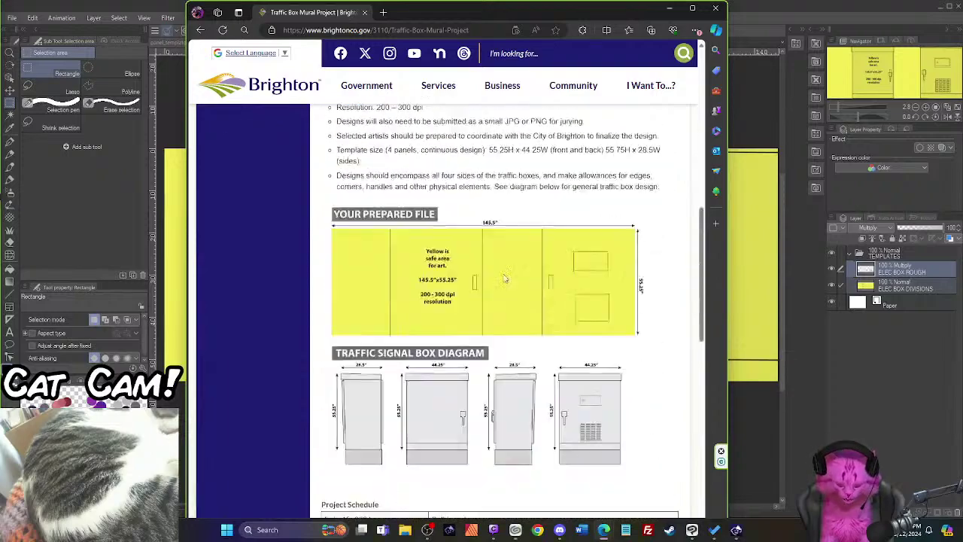
scroll(504, 278, up, 15)
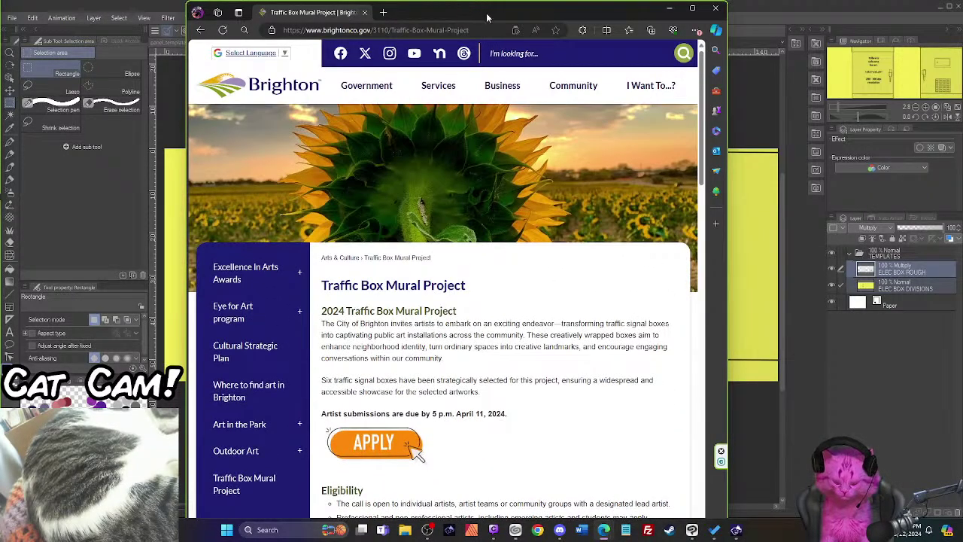
drag(487, 17, 4, 17)
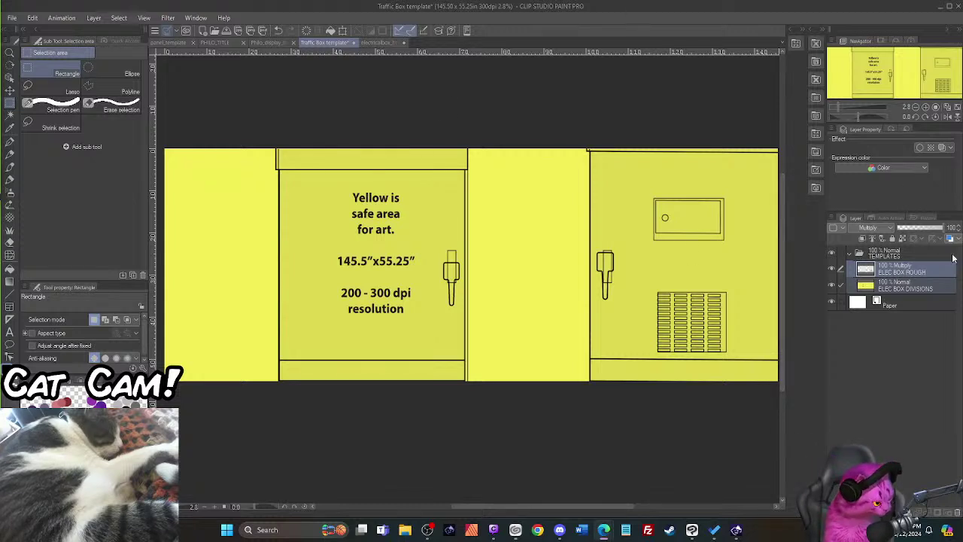
Step: Collapse the TEMPLATES folder and add a vector layer named DESIGN 1 above it
click(851, 255)
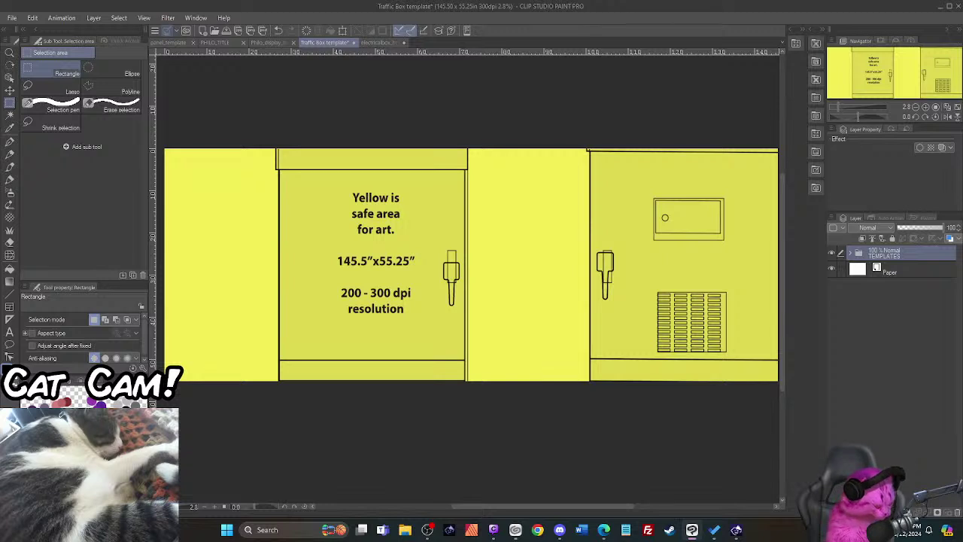
key(ctrl+shift+n)
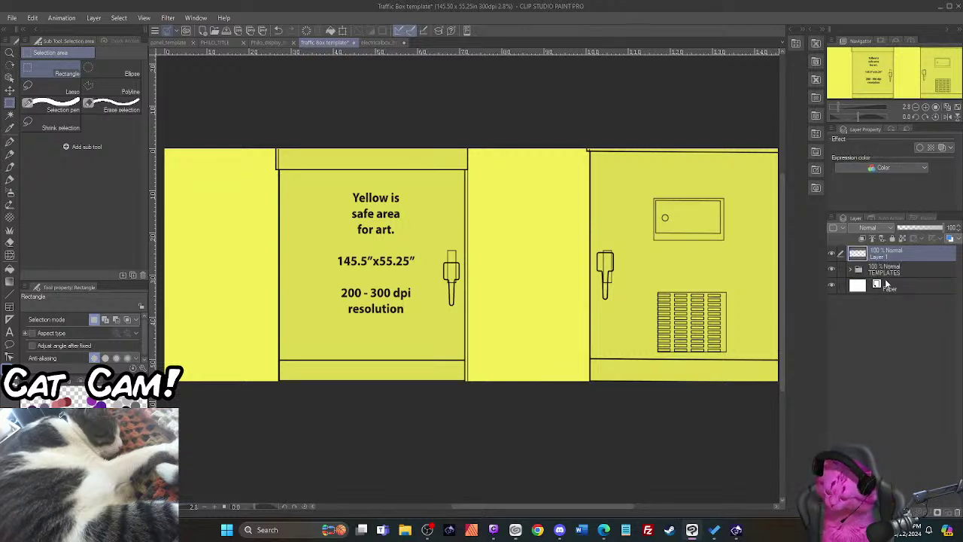
key(ctrl+z)
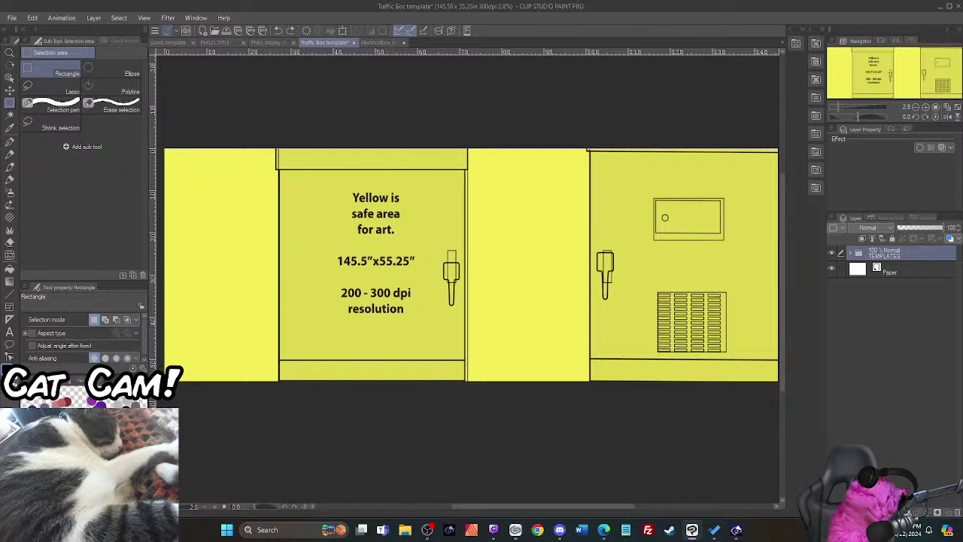
key(ctrl+y)
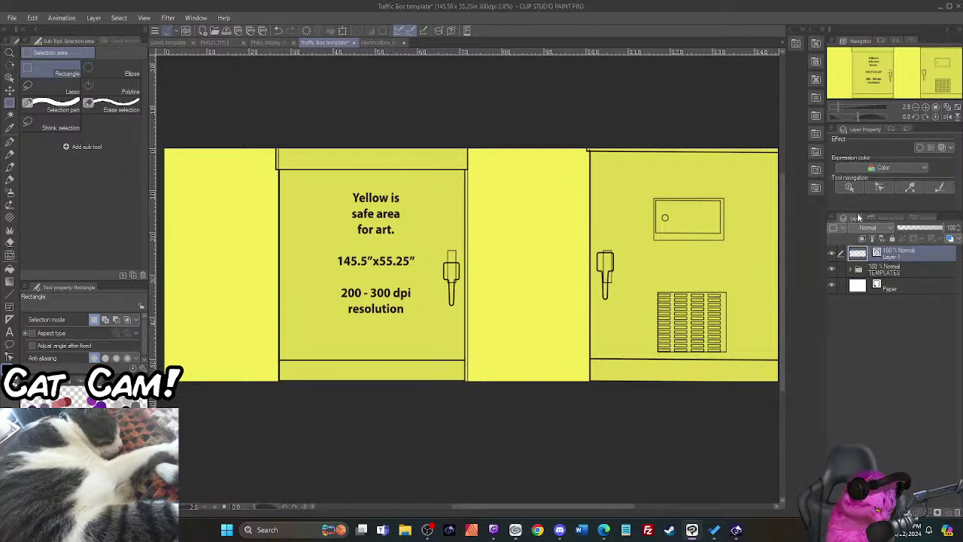
double_click(894, 258)
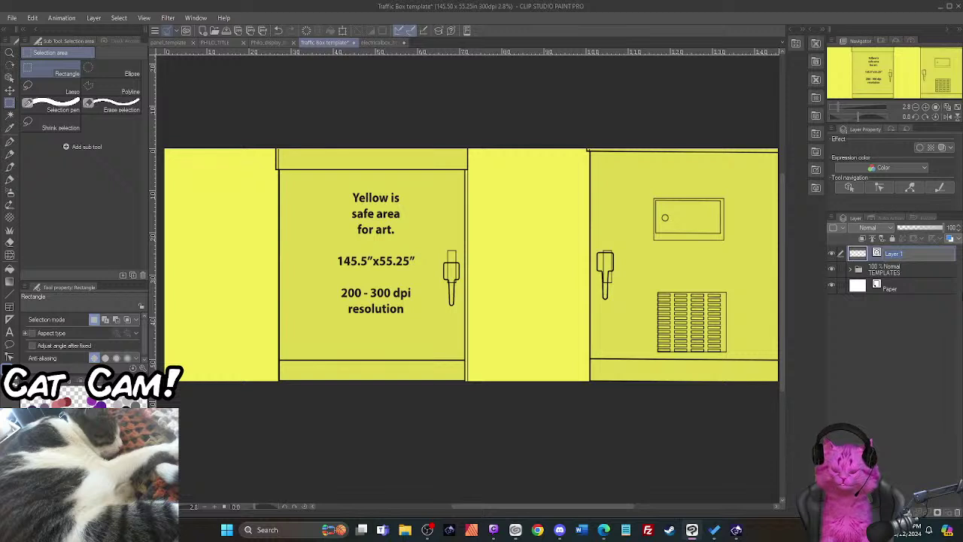
text(DESIGN)
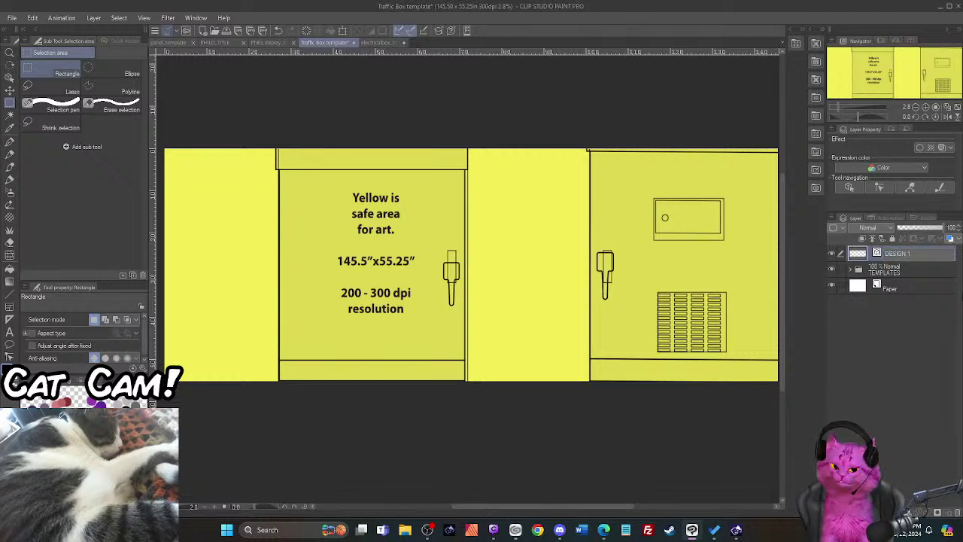
text( 1)
key(Return)
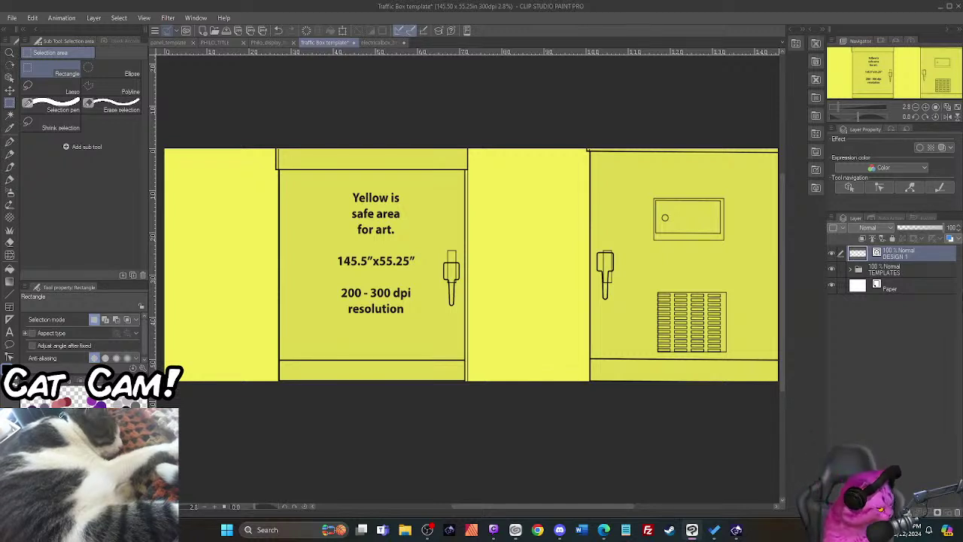
Step: Lower the opacity of the TEMPLATES folder to 32%
click(877, 272)
click(916, 227)
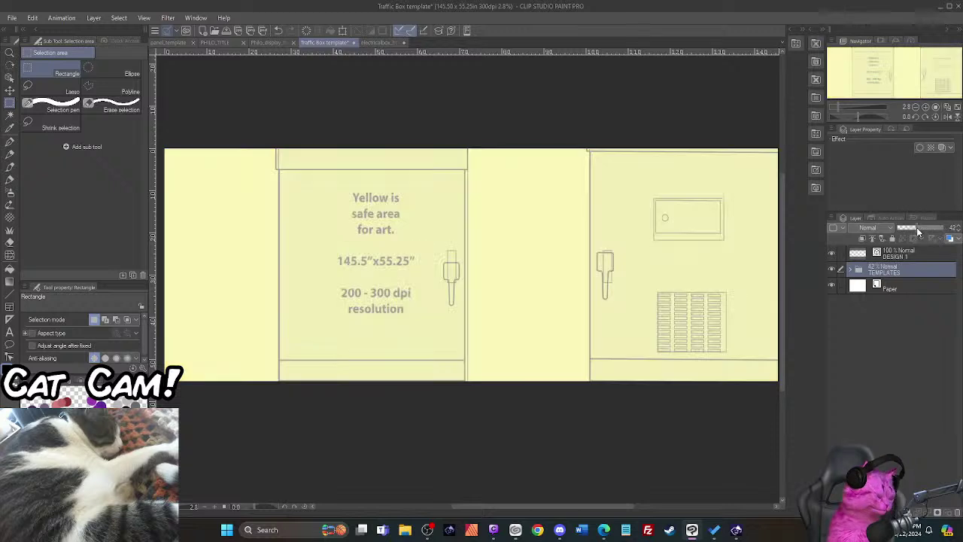
click(913, 228)
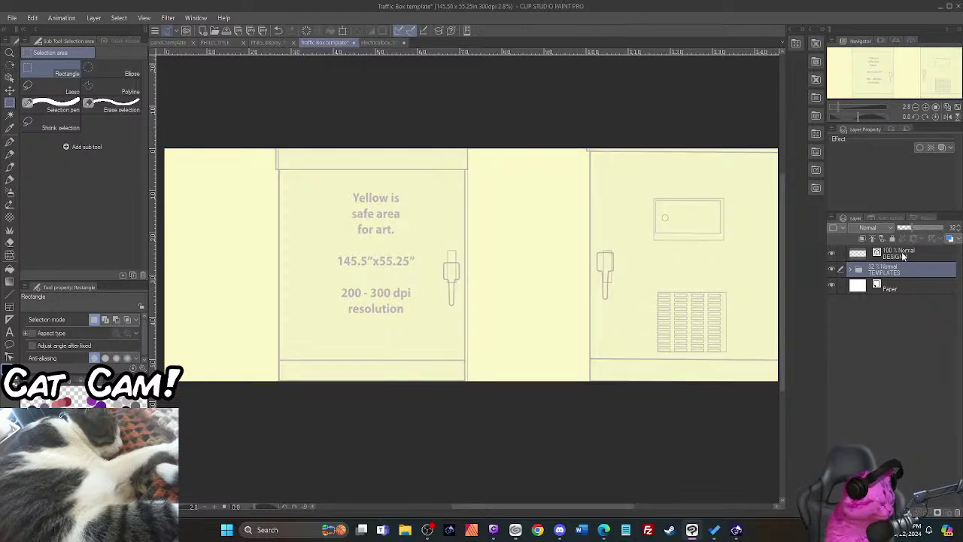
Step: Make DESIGN 1 the active layer and set the Smooth Inker (Solid) pen to a brush size of 40
click(900, 255)
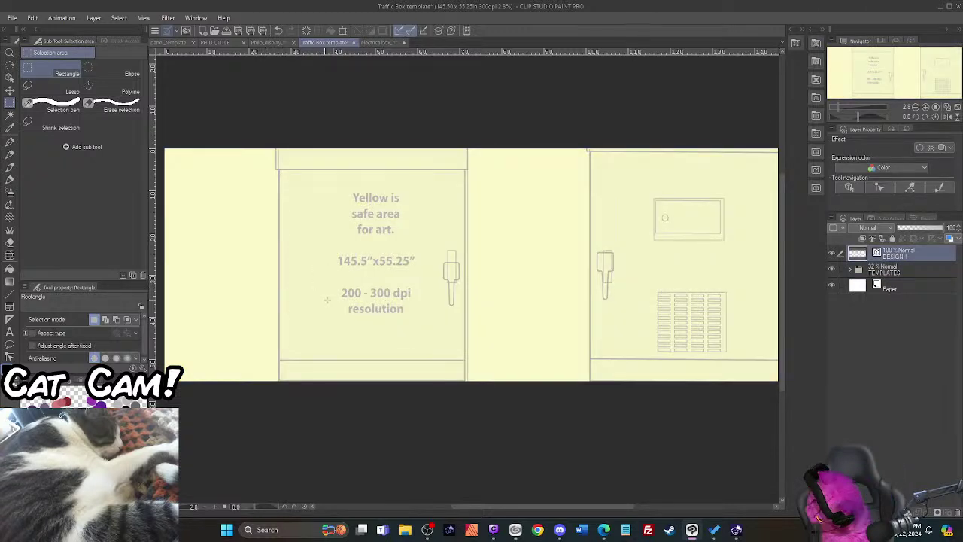
click(9, 141)
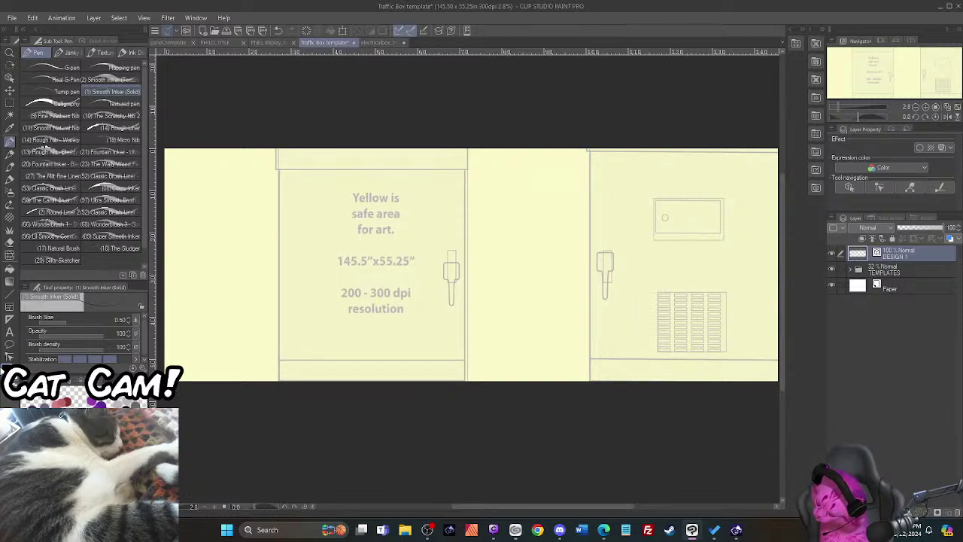
drag(456, 505, 423, 506)
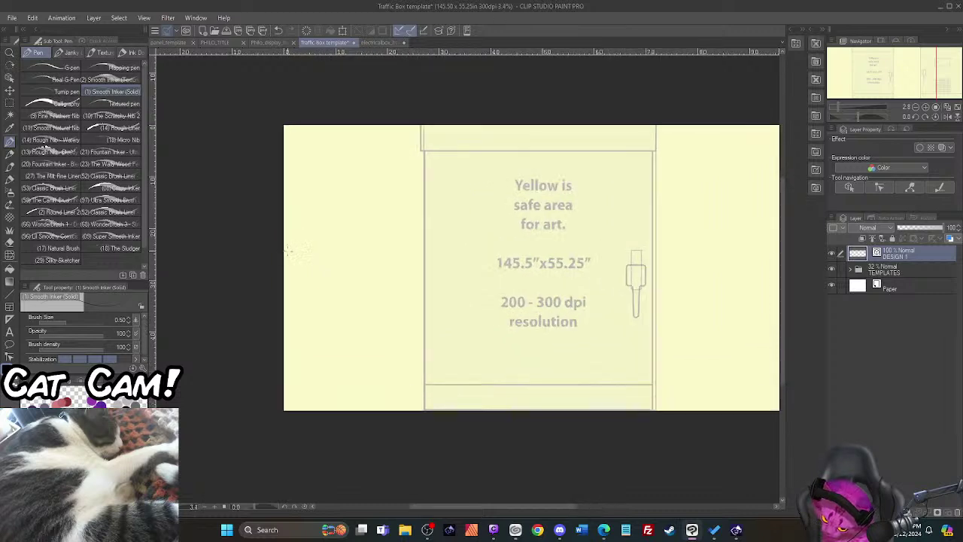
scroll(286, 254, up, 1)
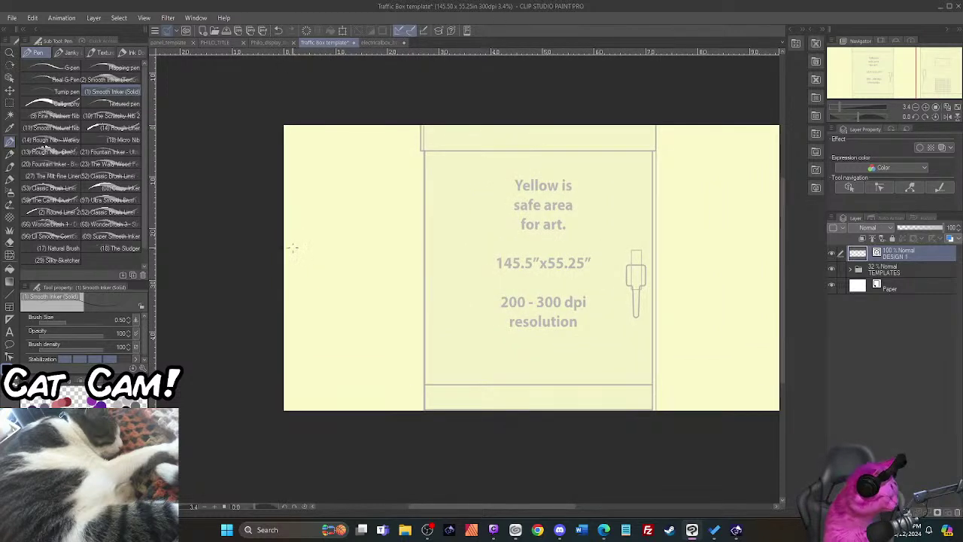
key(bracketright)
key(bracketright)
key(bracketright)
key(bracketright)
key(bracketright)
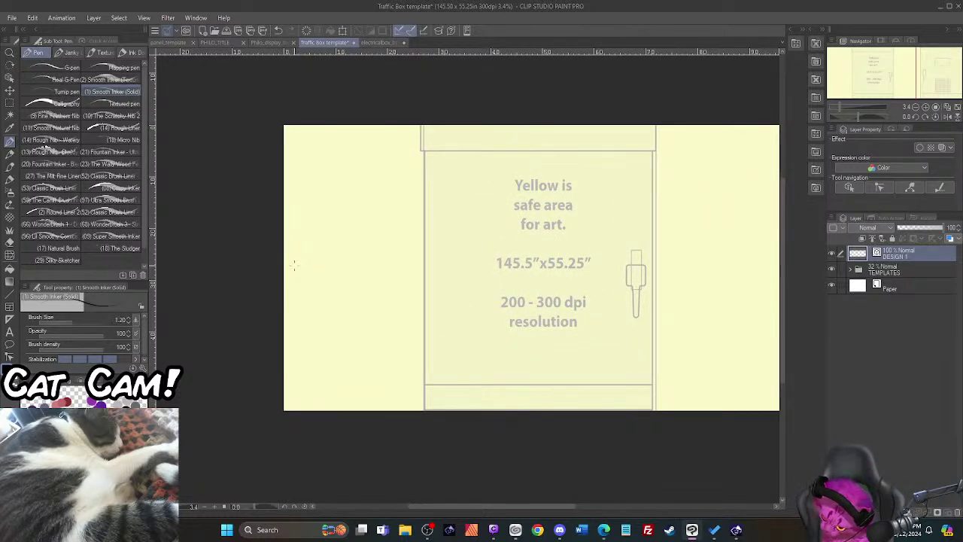
key(bracketright)
key(bracketright)
key(bracketright)
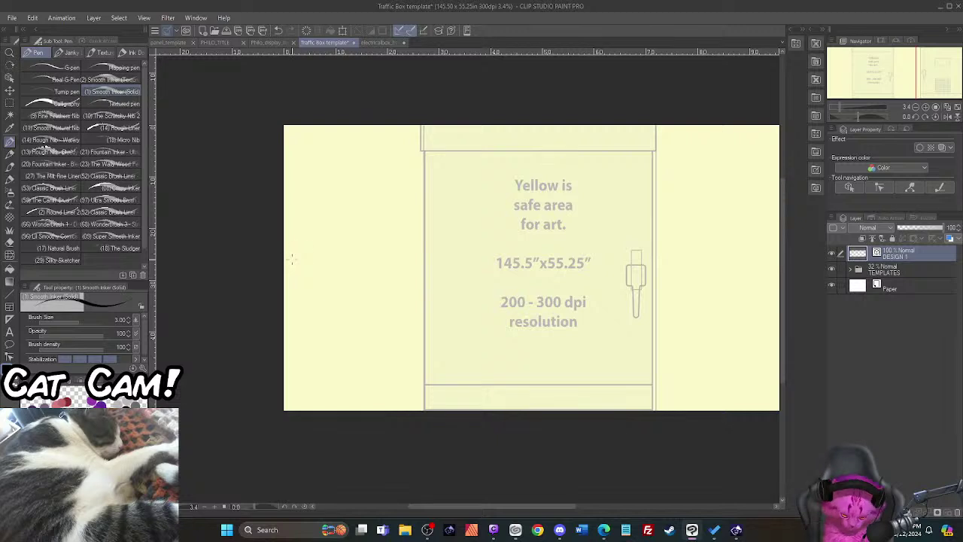
key(bracketright)
key(bracketright)
key(bracketright)
key(bracketright)
key(bracketright)
key(bracketright)
key(bracketright)
key(bracketright)
key(bracketright)
key(bracketright)
key(bracketright)
key(bracketright)
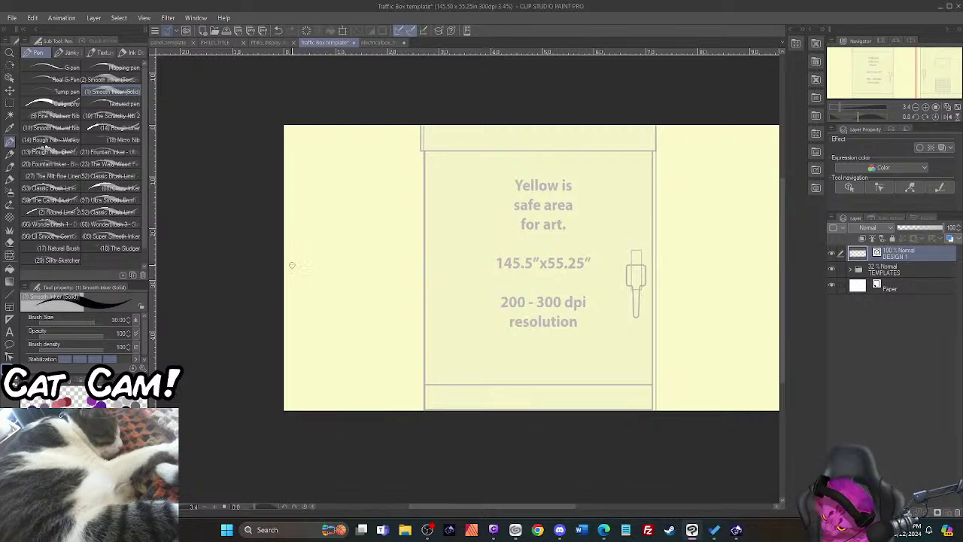
key(bracketright)
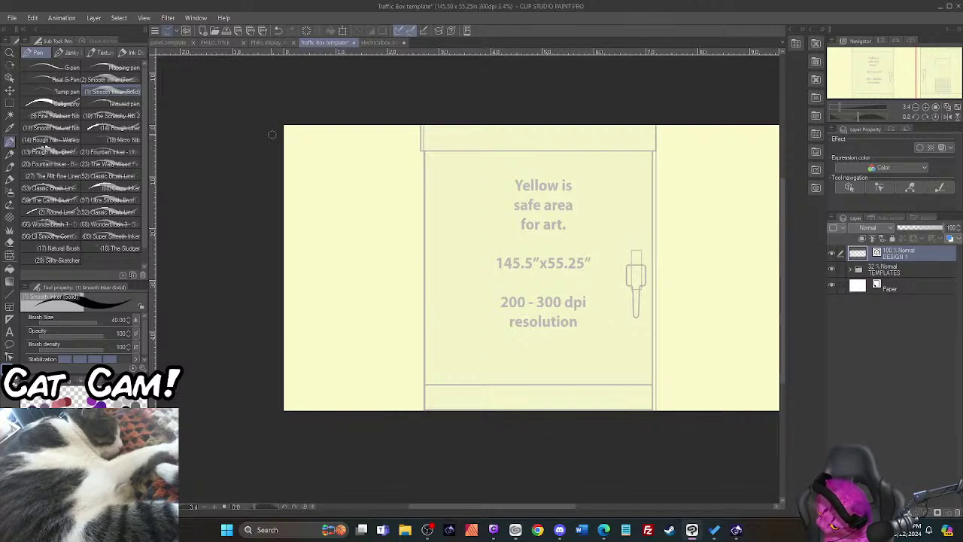
Step: Draw two parallel S-shaped lines from the canvas's left edge to its bottom edge, and thicken the inner one's bend into solid black
mouse_move(275, 150)
mouse_down()
mouse_move(300, 184)
mouse_move(426, 298)
mouse_move(429, 332)
mouse_move(386, 415)
mouse_up()
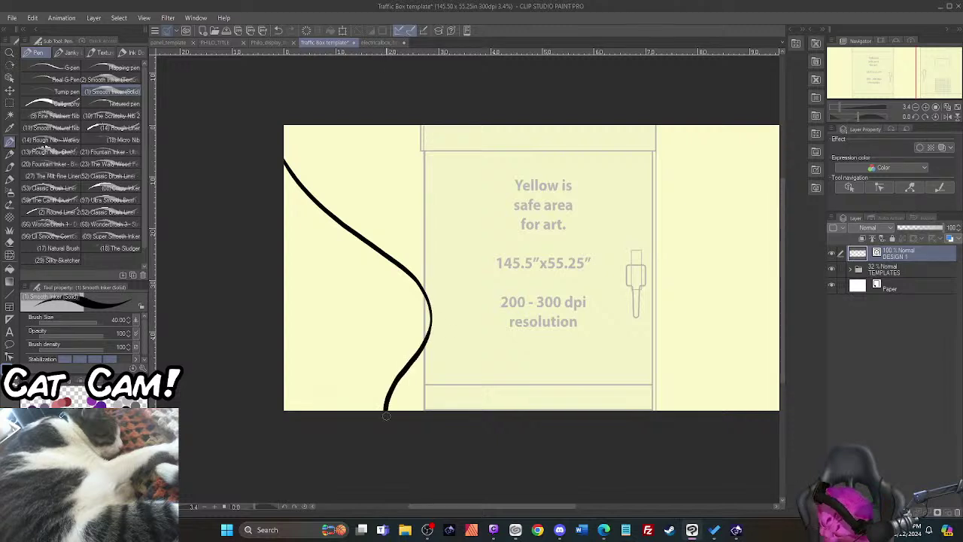
scroll(287, 208, up, 2)
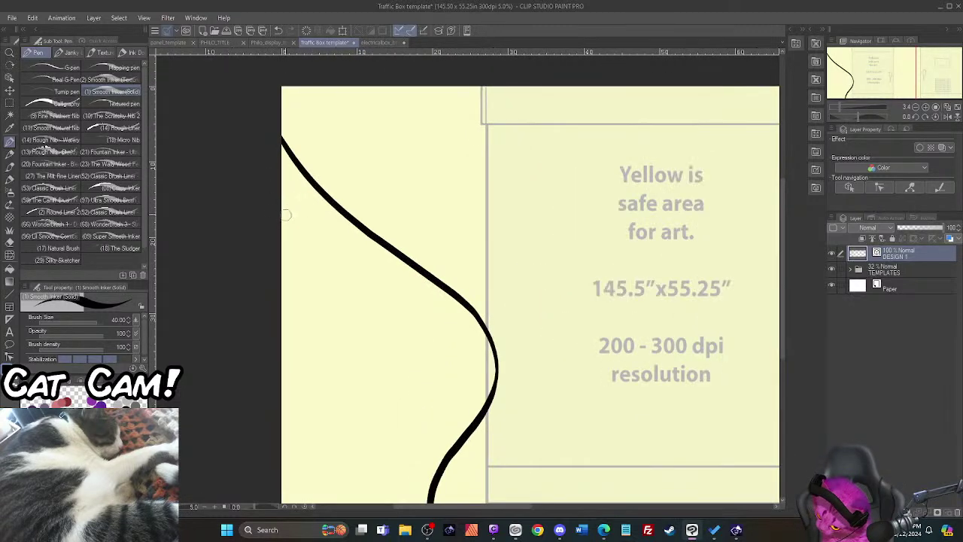
drag(781, 331, 783, 346)
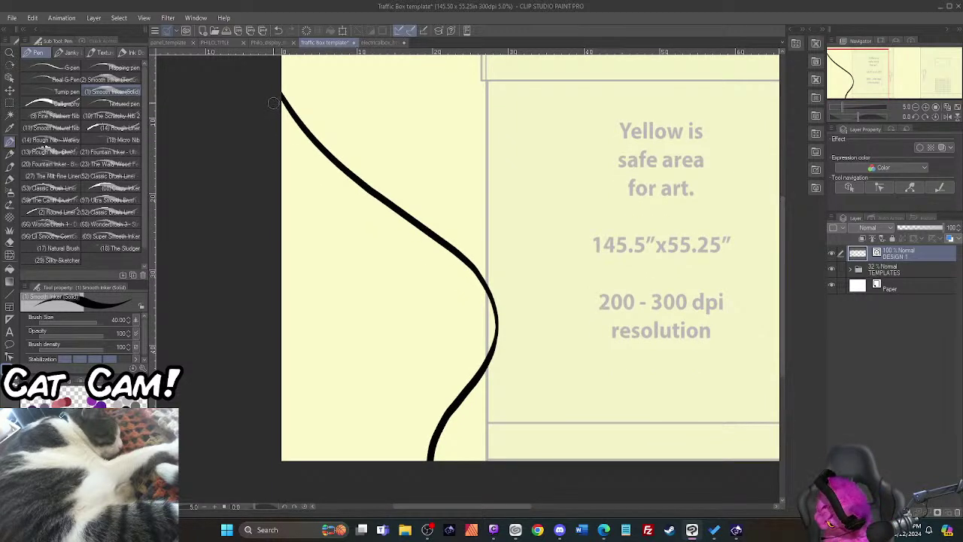
mouse_move(288, 126)
mouse_down()
mouse_move(326, 173)
mouse_move(444, 262)
mouse_move(488, 319)
mouse_move(486, 345)
mouse_move(424, 423)
mouse_move(415, 465)
mouse_move(425, 477)
mouse_up()
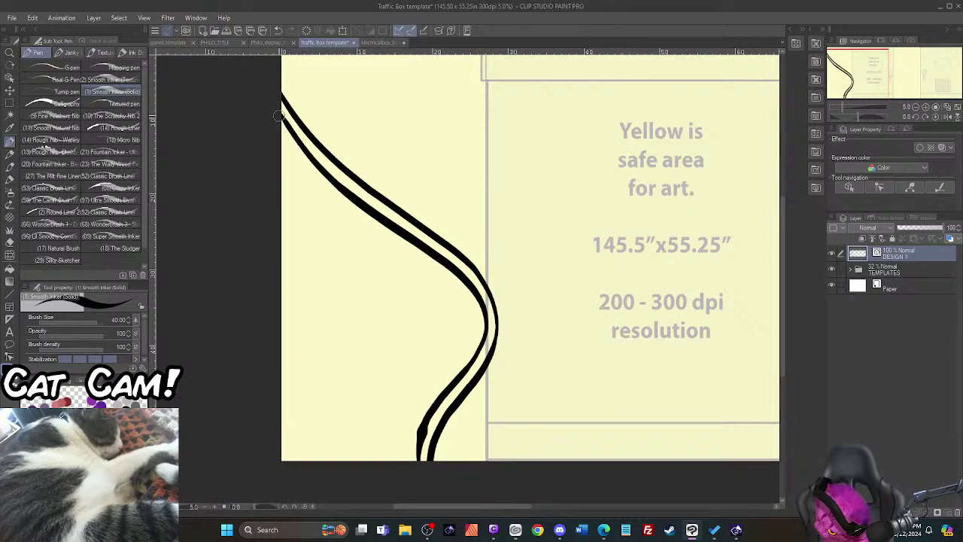
mouse_move(278, 115)
mouse_down()
mouse_move(434, 291)
mouse_move(444, 331)
mouse_move(426, 419)
mouse_move(452, 331)
mouse_move(440, 286)
mouse_move(396, 234)
mouse_move(477, 306)
mouse_move(475, 345)
mouse_move(441, 387)
mouse_move(449, 365)
mouse_move(438, 271)
mouse_move(467, 304)
mouse_move(470, 335)
mouse_move(457, 363)
mouse_move(457, 294)
mouse_move(462, 346)
mouse_up()
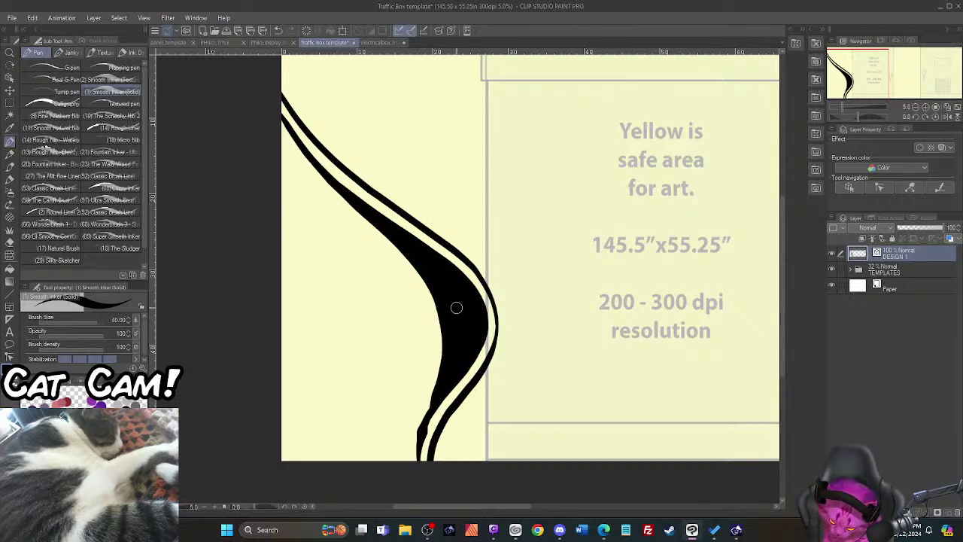
mouse_move(435, 401)
mouse_down()
mouse_move(411, 470)
mouse_move(416, 486)
mouse_up()
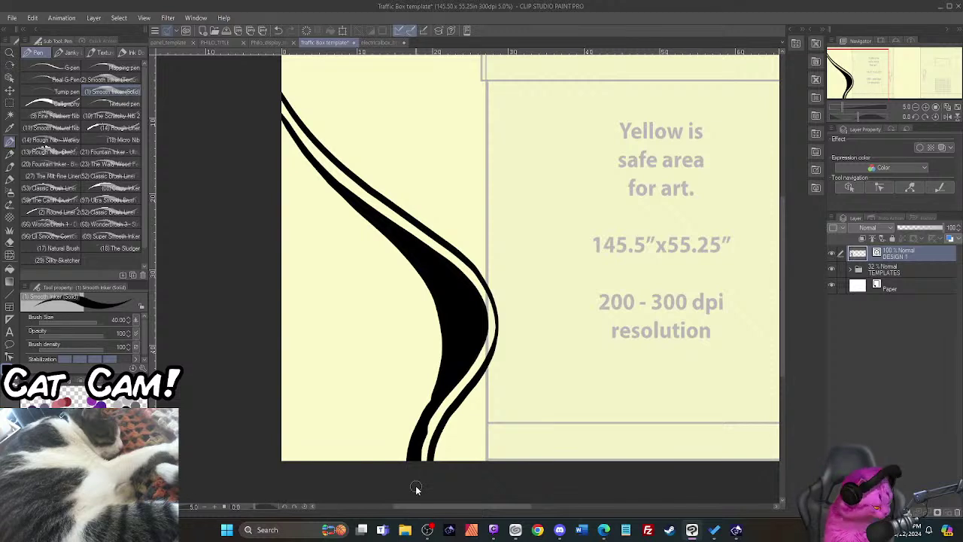
key(ctrl+z)
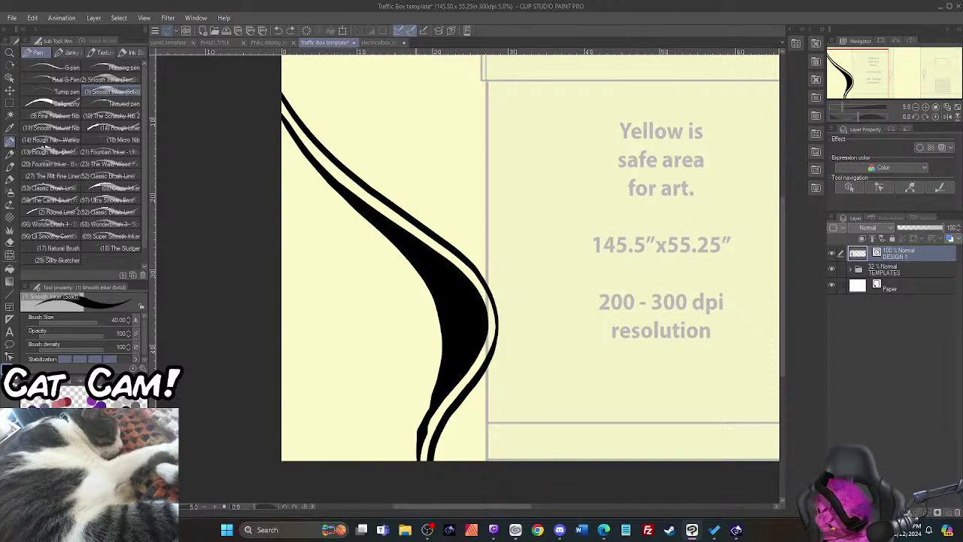
key(ctrl+z)
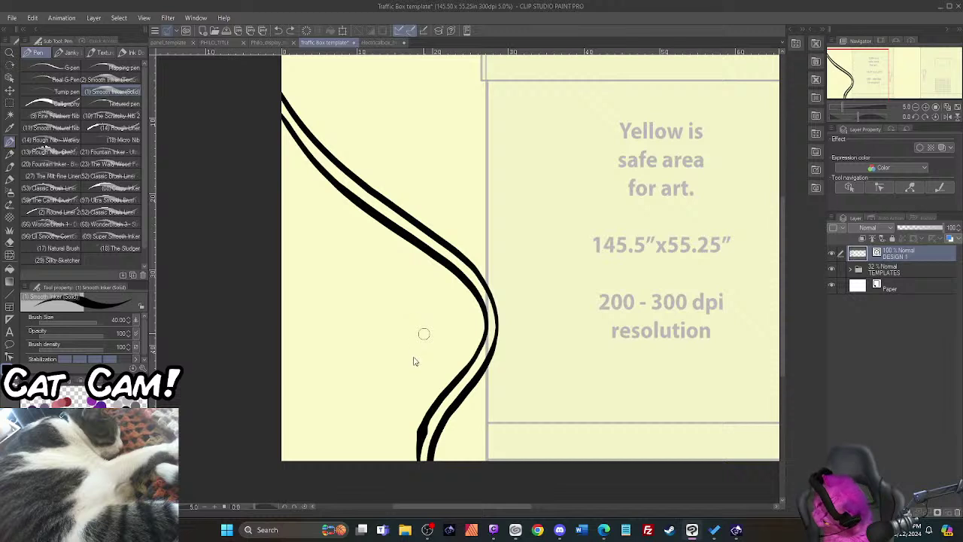
key(ctrl+y)
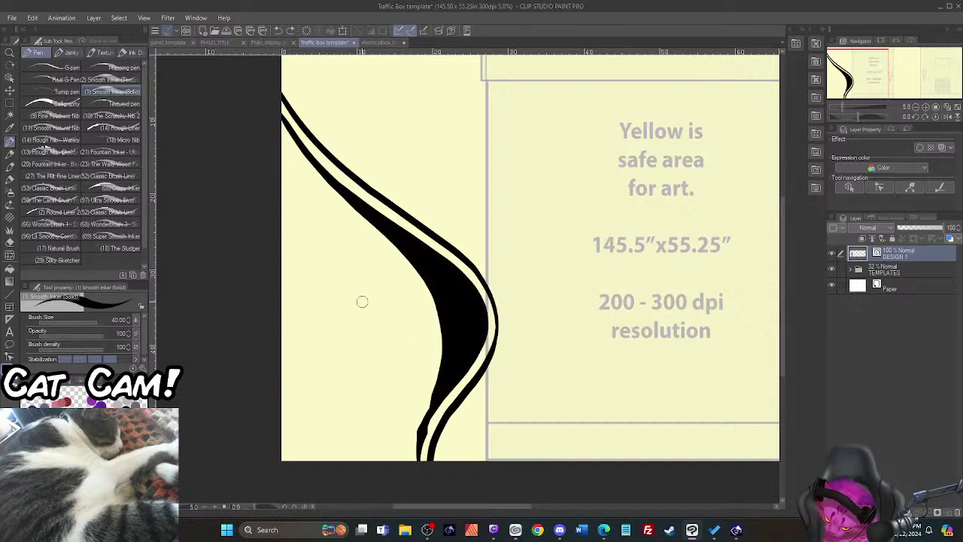
Step: Even out the black shape's lower end, draw a third parallel S-line inside it, and thicken that line's upper part into solid black
drag(434, 400, 419, 468)
drag(275, 123, 340, 210)
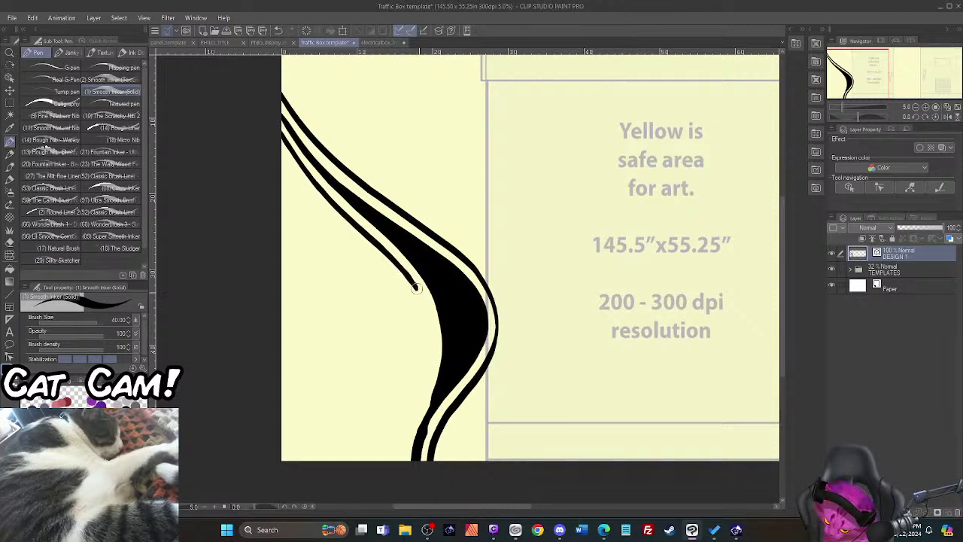
drag(432, 329, 435, 360)
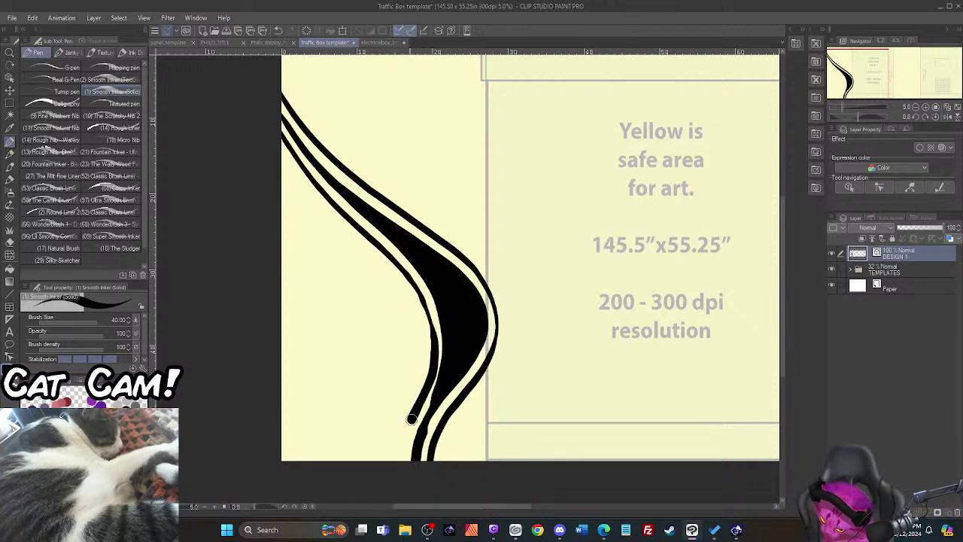
drag(412, 420, 401, 452)
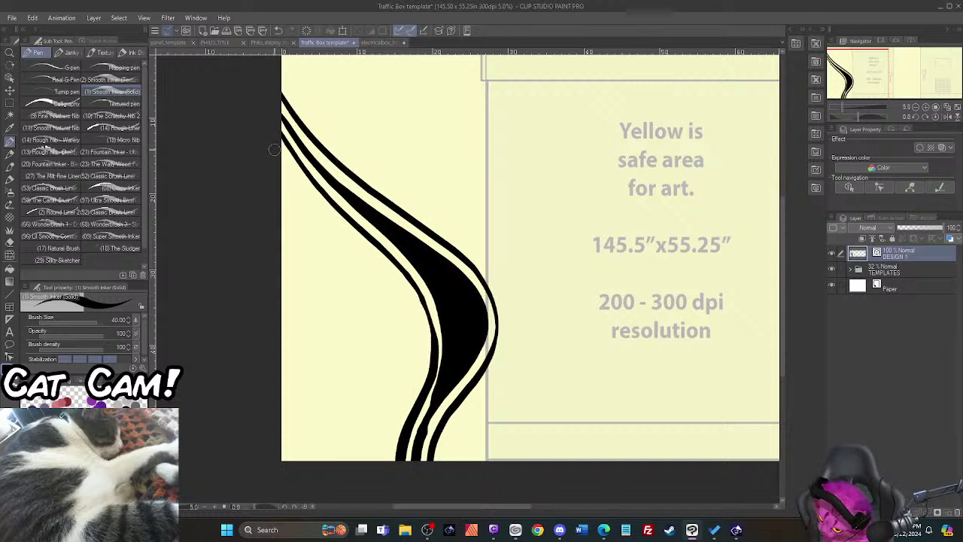
mouse_move(276, 145)
mouse_down()
mouse_move(303, 186)
mouse_move(390, 268)
mouse_move(434, 351)
mouse_up()
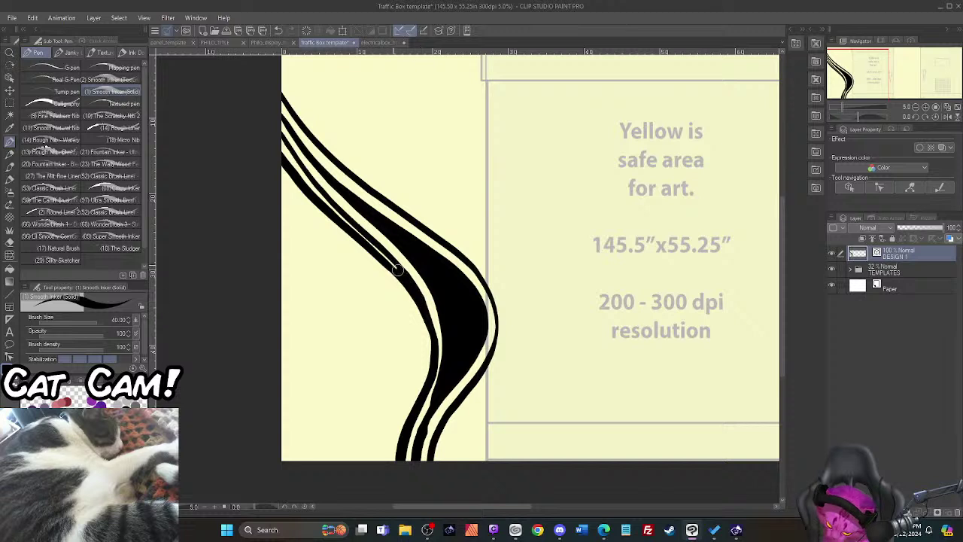
drag(349, 224, 278, 149)
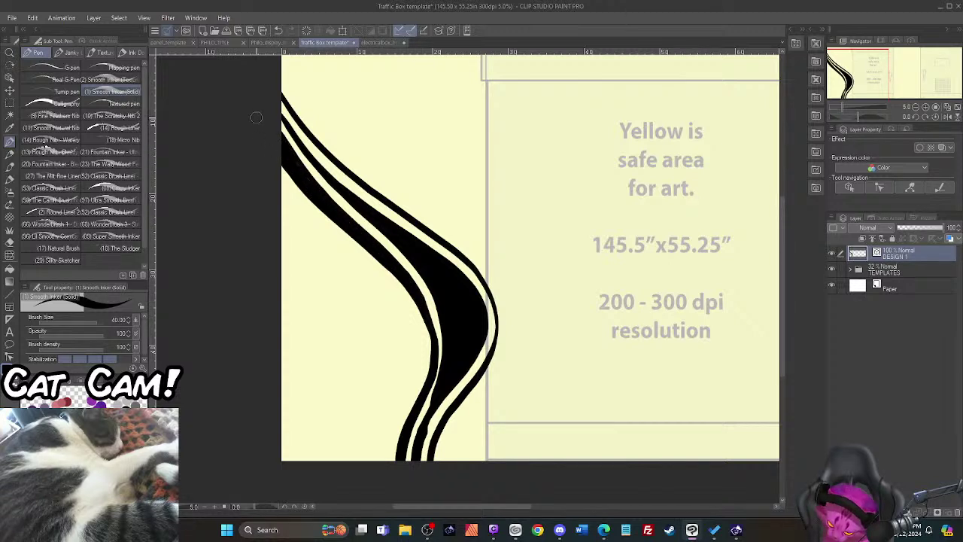
Step: Draw a fourth parallel S-line on the inner side, from the canvas's left edge to its bottom edge, and thicken it
mouse_move(385, 467)
mouse_down()
mouse_move(380, 435)
mouse_move(415, 339)
mouse_move(391, 291)
mouse_move(271, 167)
mouse_up()
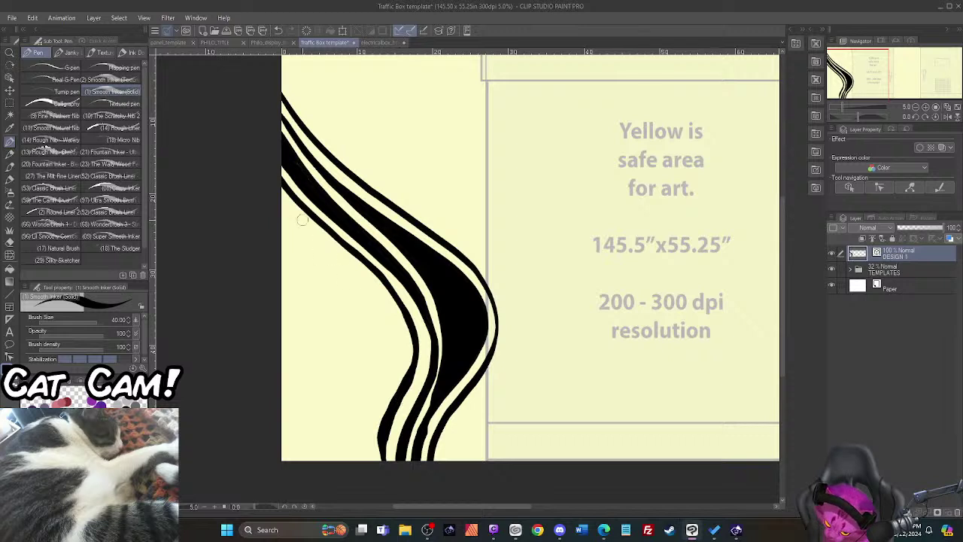
mouse_move(274, 175)
mouse_down()
mouse_move(370, 263)
mouse_move(414, 333)
mouse_move(415, 363)
mouse_move(387, 420)
mouse_move(383, 468)
mouse_up()
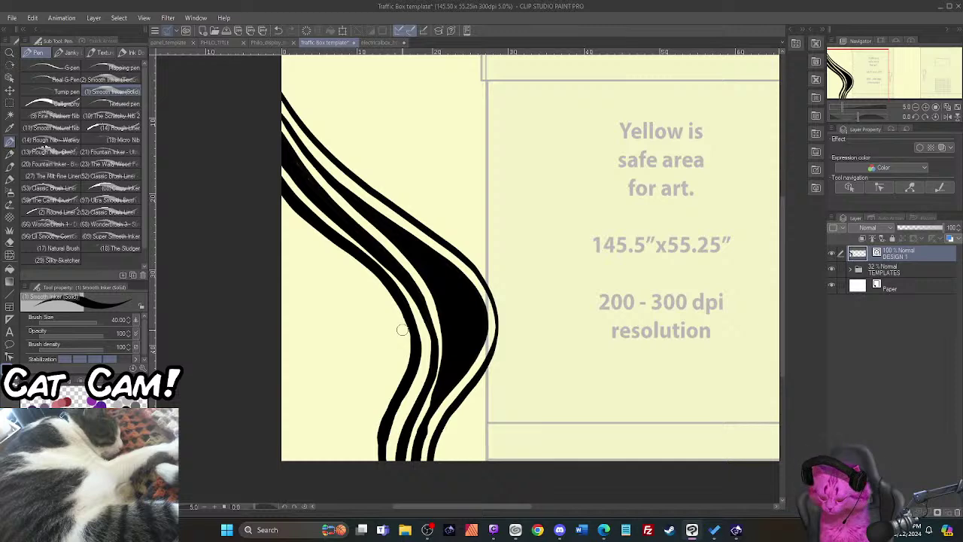
scroll(402, 329, up, 1)
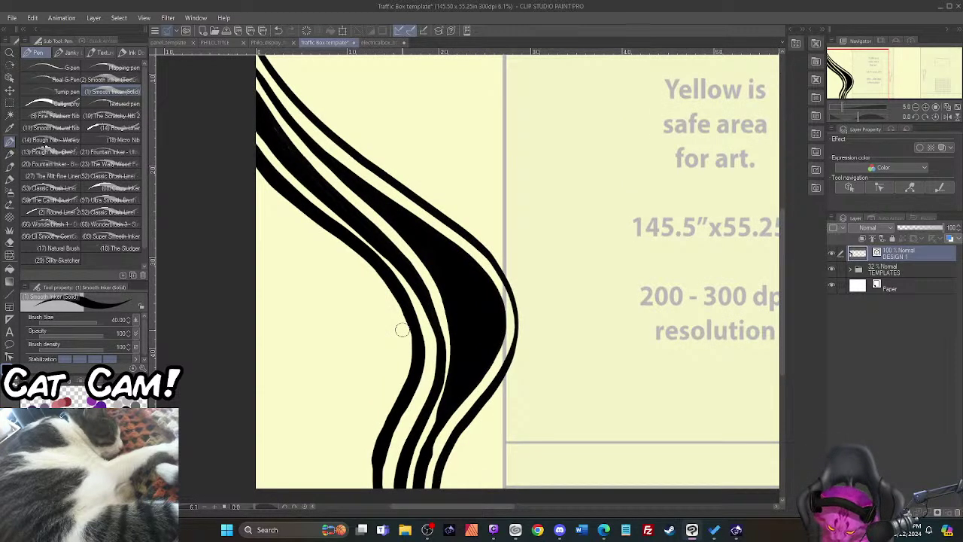
scroll(366, 306, up, 5)
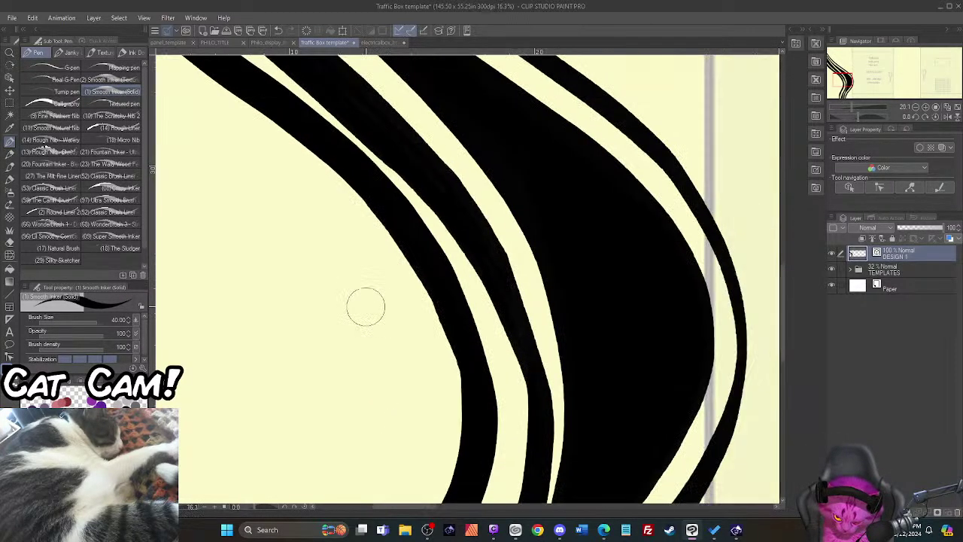
scroll(366, 306, down, 3)
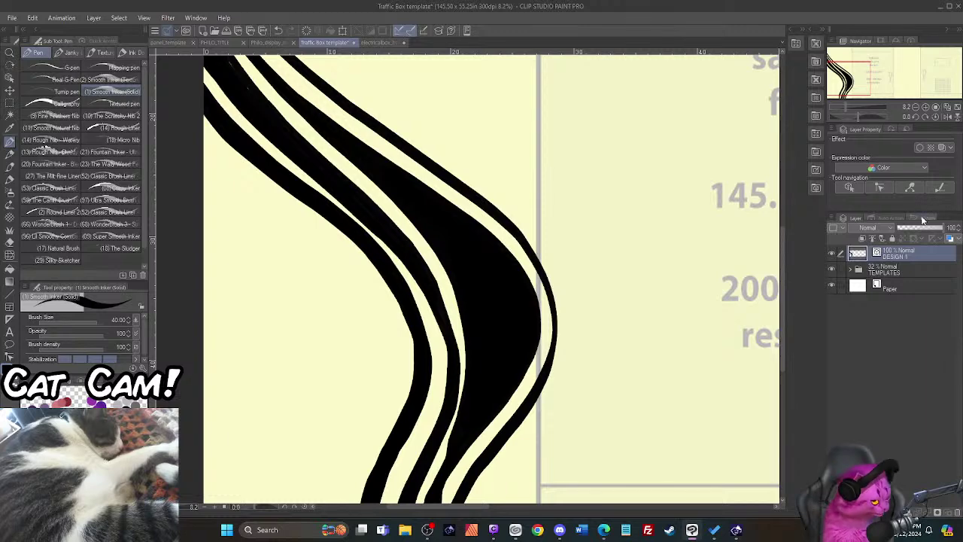
Step: Delete the DESIGN 1 layer and add a new raster layer above the TEMPLATES folder
right_click(901, 255)
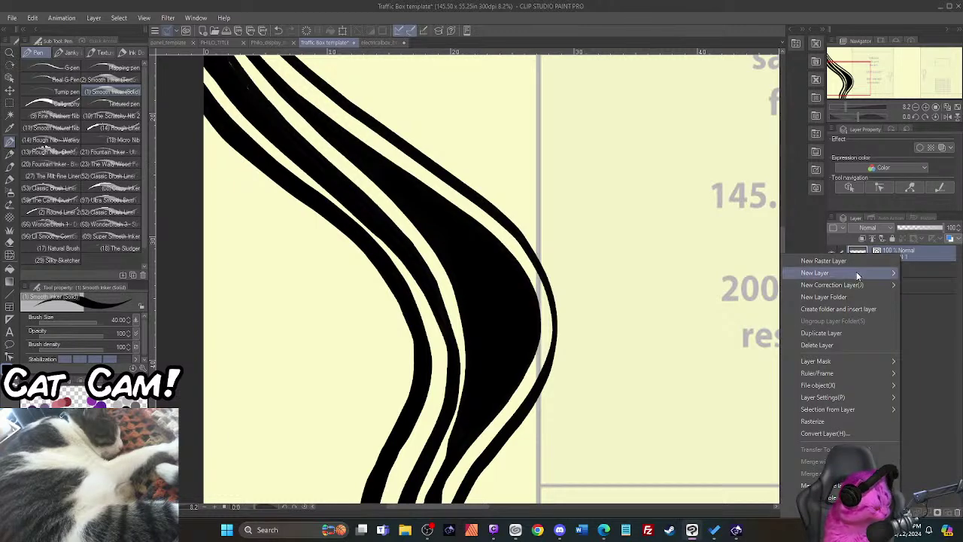
click(843, 344)
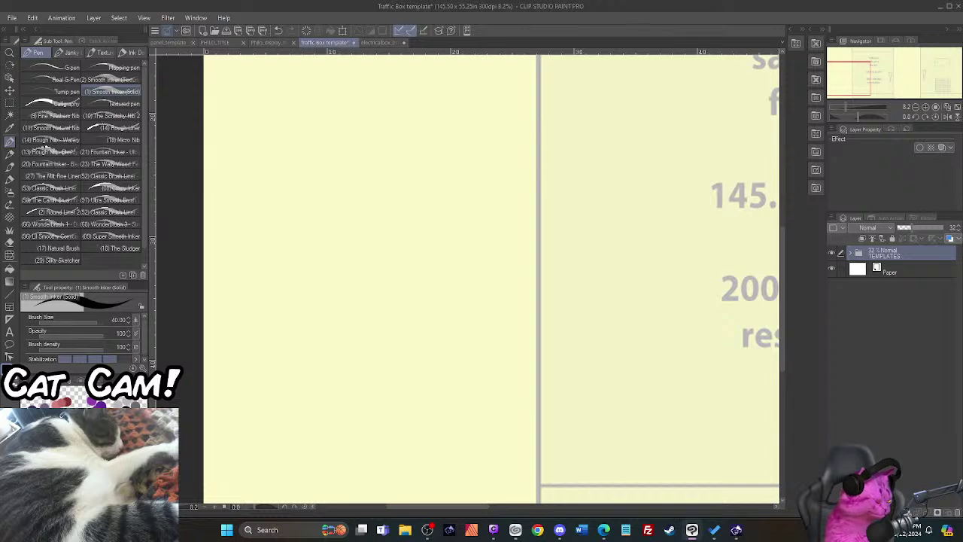
key(ctrl+shift+n)
Step: Draw four parallel black curves from the canvas's left edge, bulging across the first vertical guide line and back down to the bottom edge
scroll(253, 282, down, 1)
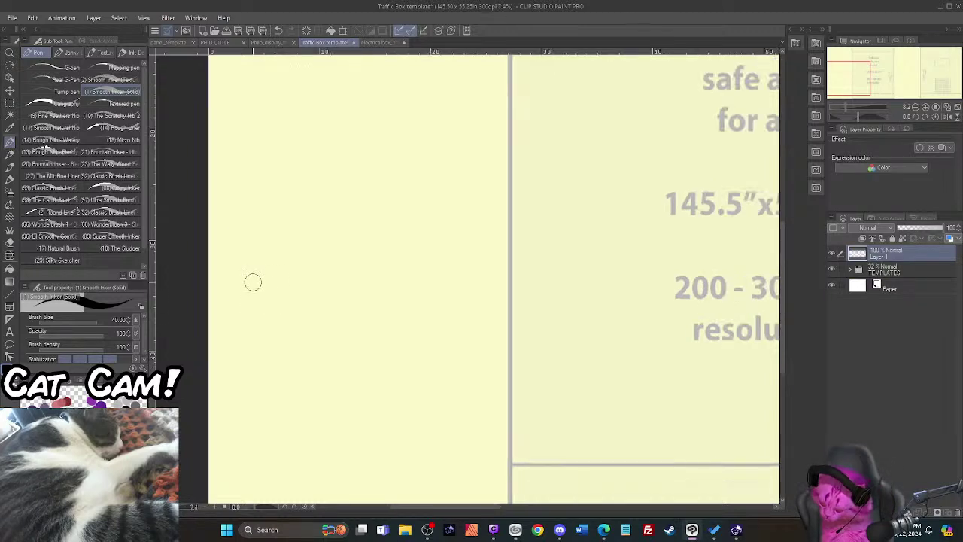
scroll(253, 282, down, 2)
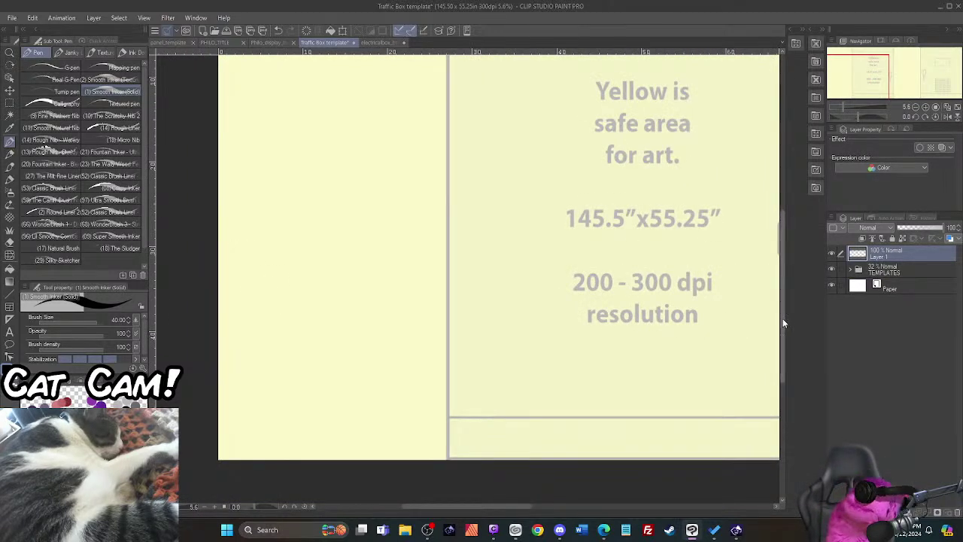
drag(783, 318, 792, 297)
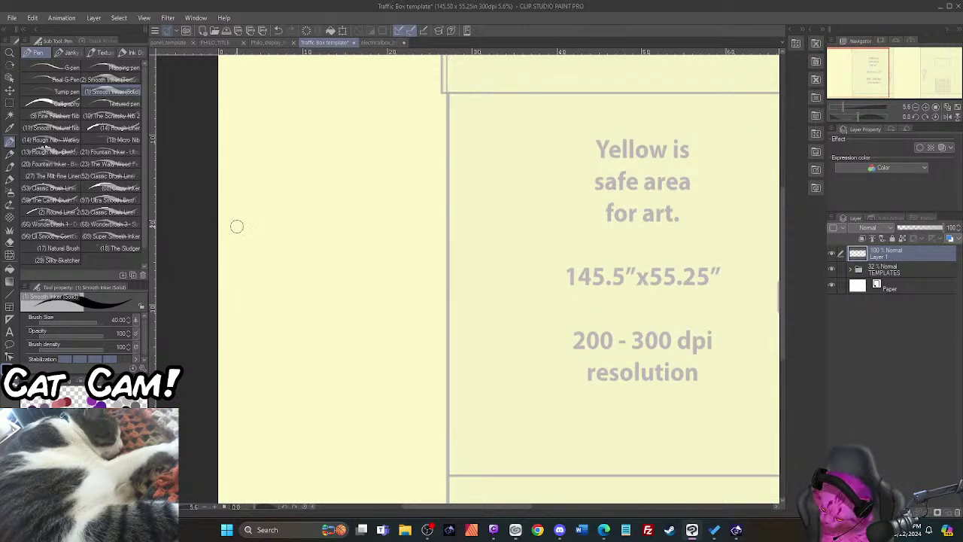
drag(782, 279, 786, 286)
mouse_move(206, 113)
mouse_down()
mouse_move(240, 130)
mouse_move(424, 158)
mouse_move(484, 191)
mouse_move(513, 257)
mouse_move(500, 304)
mouse_move(358, 406)
mouse_move(319, 496)
mouse_up()
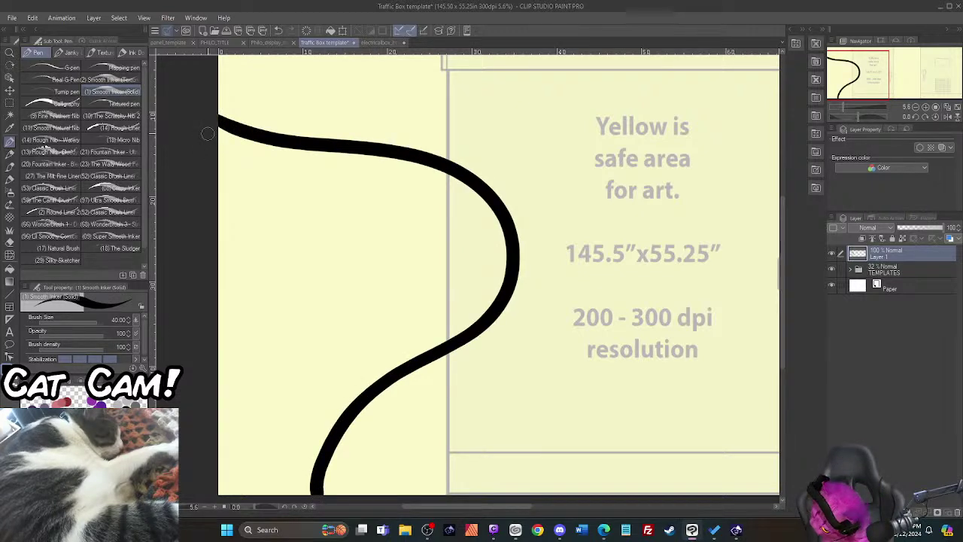
mouse_move(212, 133)
mouse_down()
mouse_move(441, 186)
mouse_move(469, 204)
mouse_move(491, 257)
mouse_move(481, 301)
mouse_move(365, 373)
mouse_move(325, 416)
mouse_move(295, 482)
mouse_move(300, 506)
mouse_up()
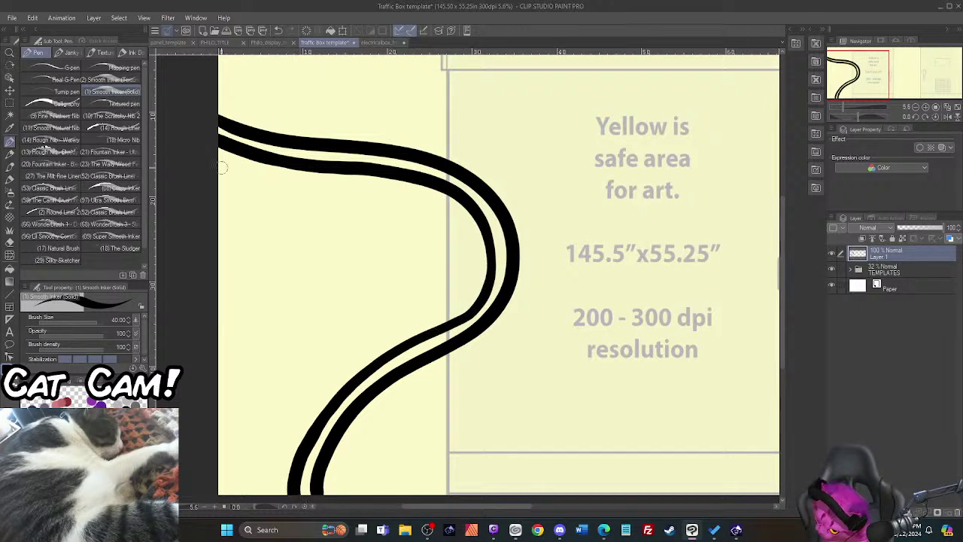
mouse_move(211, 153)
mouse_down()
mouse_move(249, 173)
mouse_move(450, 211)
mouse_move(472, 255)
mouse_move(459, 301)
mouse_move(329, 379)
mouse_move(287, 432)
mouse_move(265, 495)
mouse_up()
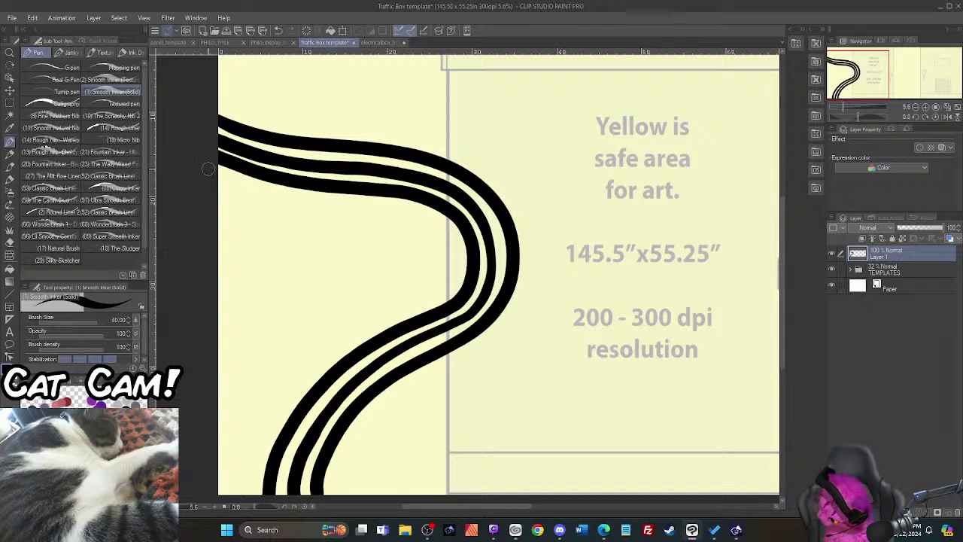
mouse_move(210, 169)
mouse_down()
mouse_move(284, 197)
mouse_move(422, 215)
mouse_move(445, 226)
mouse_move(458, 261)
mouse_move(439, 294)
mouse_move(345, 341)
mouse_move(281, 402)
mouse_move(254, 454)
mouse_move(255, 509)
mouse_up()
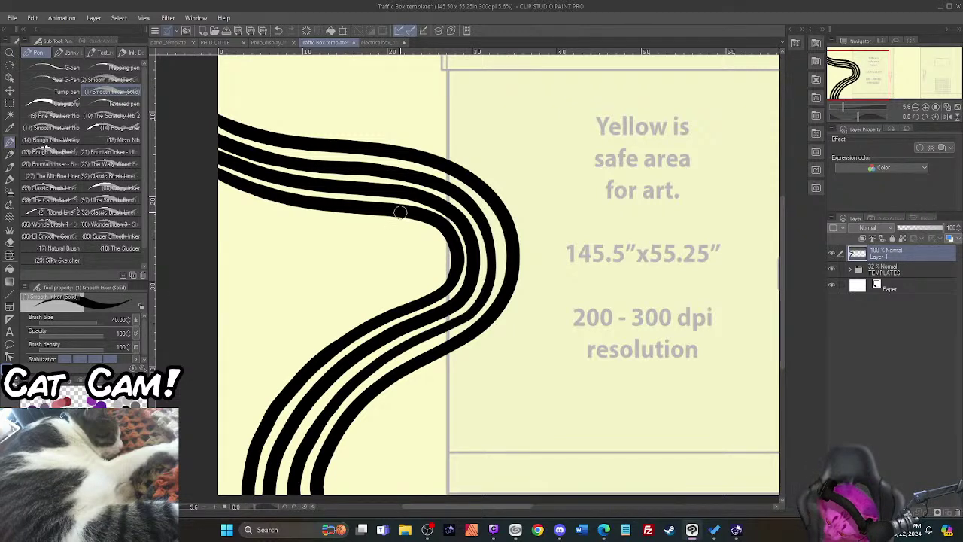
Step: Widen both ends of the innermost curve into solid black wedges that flare out toward the canvas's left edge
drag(358, 211, 222, 215)
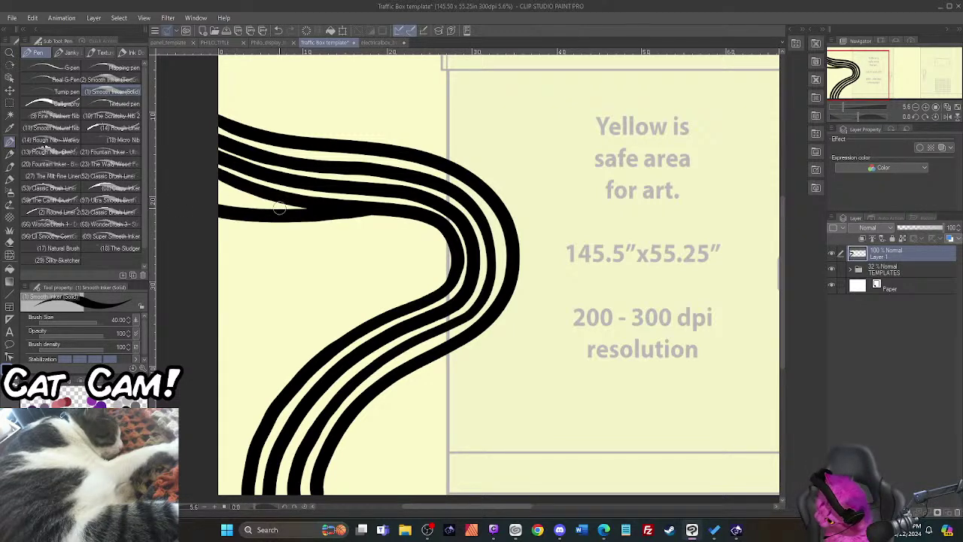
drag(309, 208, 204, 193)
drag(277, 204, 225, 189)
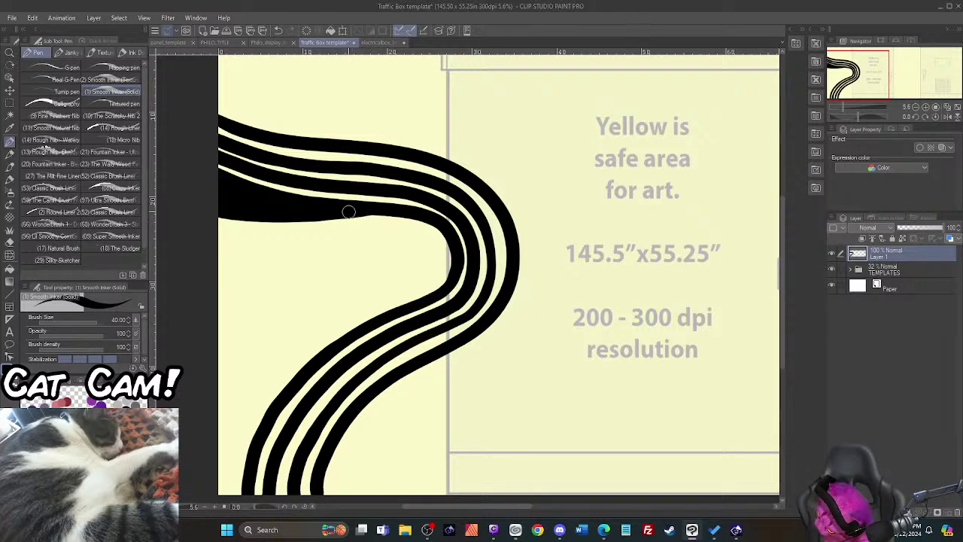
mouse_move(435, 291)
mouse_down()
mouse_move(287, 379)
mouse_move(199, 492)
mouse_up()
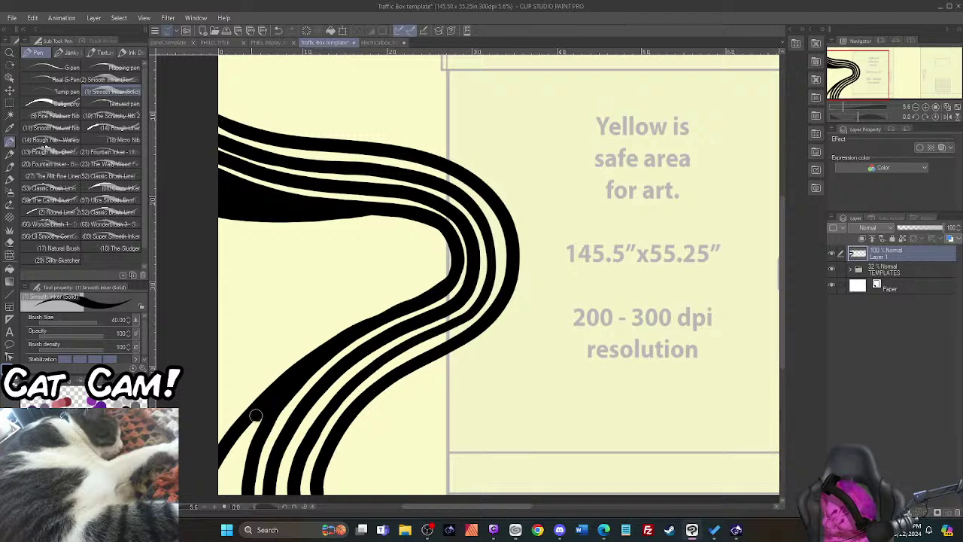
drag(256, 416, 214, 477)
mouse_move(261, 418)
mouse_down()
mouse_move(235, 474)
mouse_move(226, 461)
mouse_move(220, 478)
mouse_up()
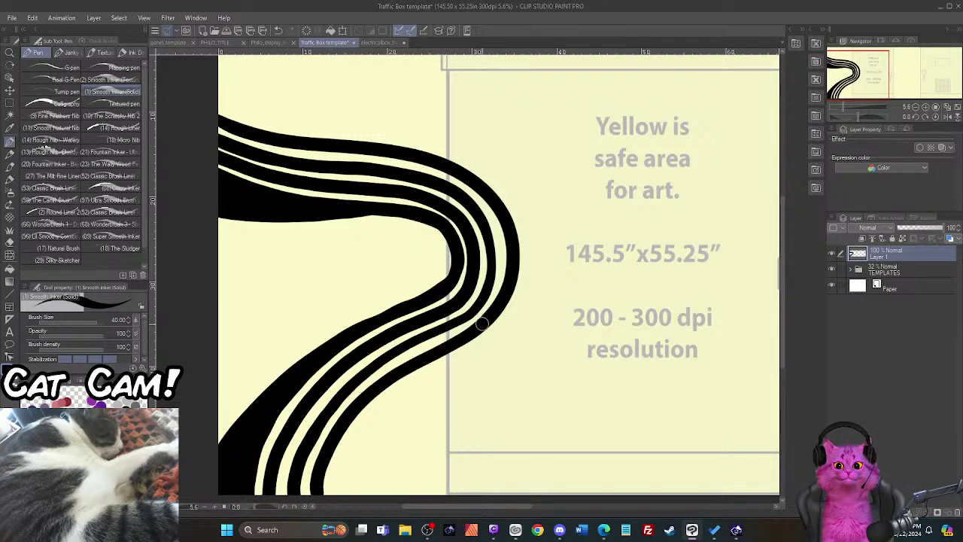
Step: Flare the outermost curve's lower end outward to the bottom edge and fill it solid black
mouse_move(485, 320)
mouse_down()
mouse_move(398, 398)
mouse_move(362, 477)
mouse_up()
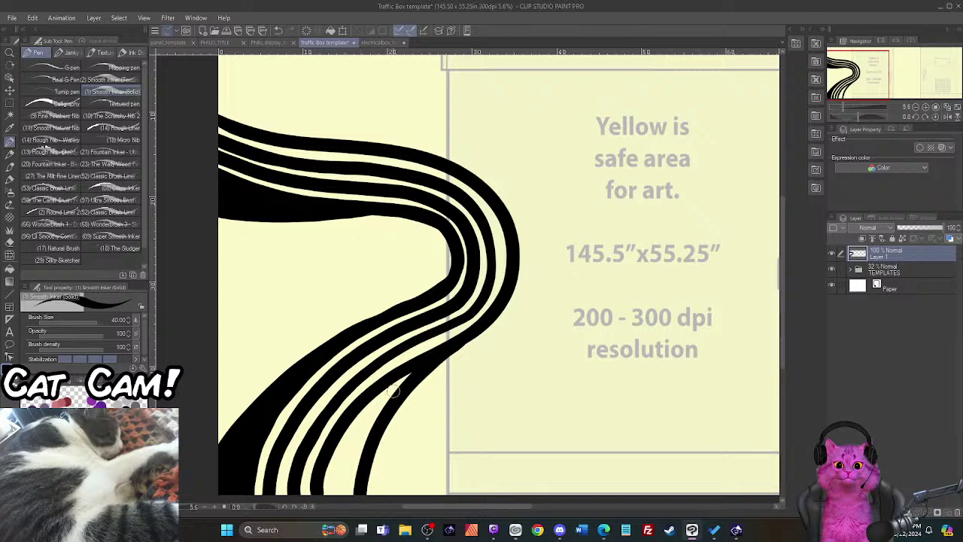
mouse_move(413, 371)
mouse_down()
mouse_move(372, 423)
mouse_move(350, 498)
mouse_up()
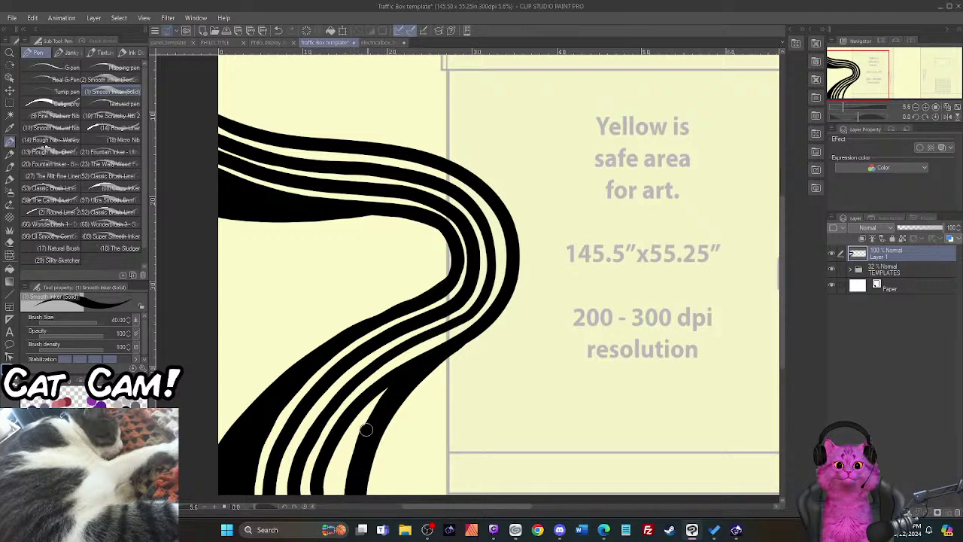
mouse_move(366, 430)
mouse_down()
mouse_move(387, 388)
mouse_move(338, 454)
mouse_move(324, 499)
mouse_move(365, 424)
mouse_move(337, 491)
mouse_up()
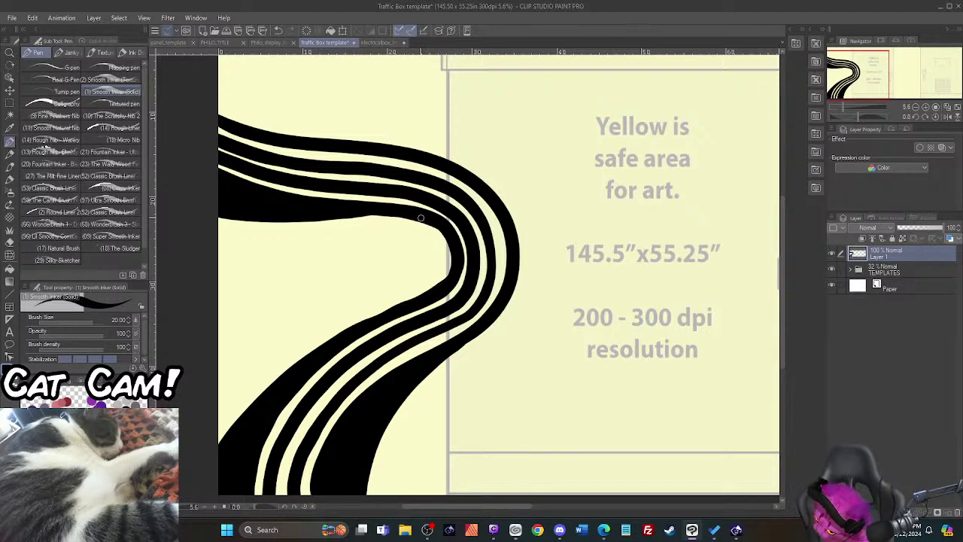
Step: Set the brush size to 20 and smooth the kink on the underside of the innermost curve's upper arm
scroll(363, 202, up, 5)
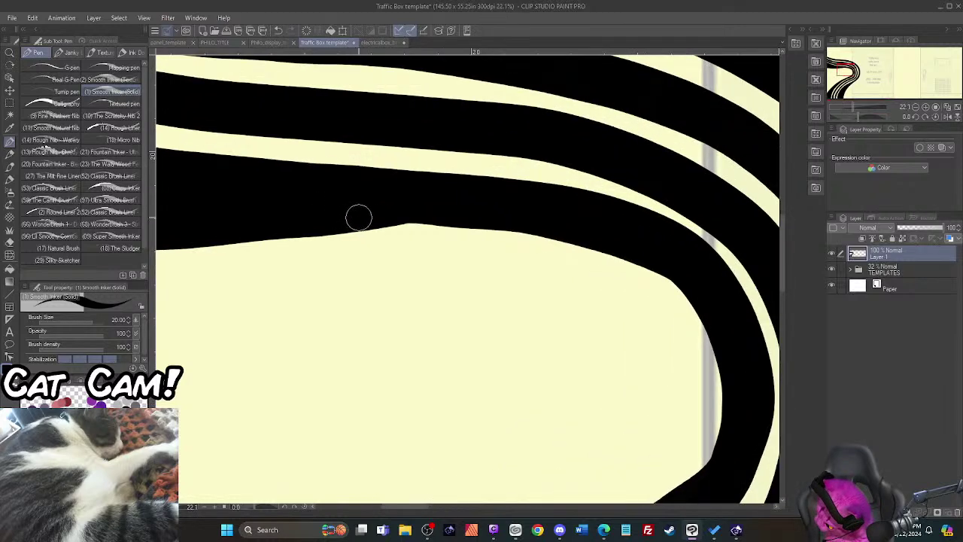
mouse_move(358, 217)
mouse_down()
mouse_move(543, 225)
mouse_move(665, 270)
mouse_up()
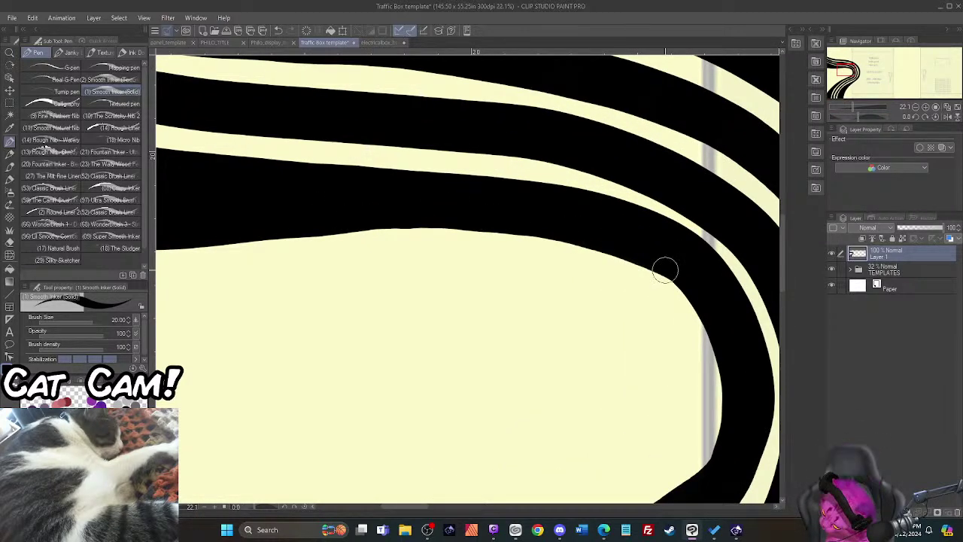
scroll(665, 270, down, 3)
scroll(665, 269, down, 1)
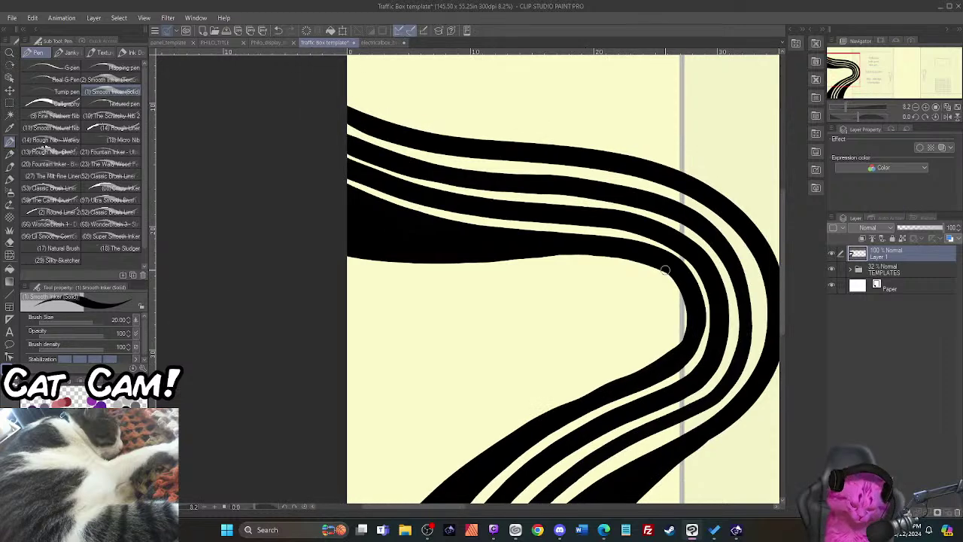
Step: Draw a thin black curve just inside the innermost band, following it from the canvas's left edge around the bend and back to the left edge
drag(784, 288, 787, 309)
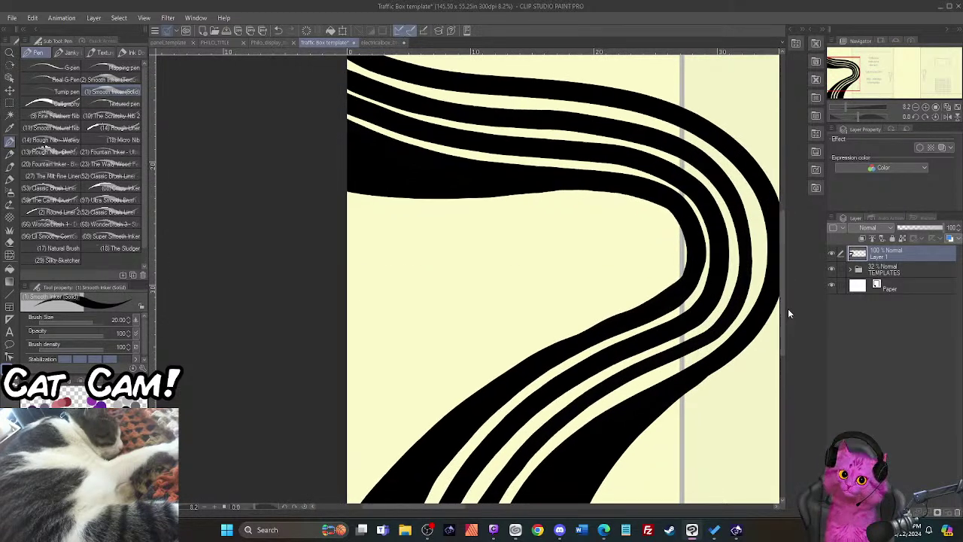
mouse_move(454, 509)
mouse_down()
mouse_move(494, 510)
mouse_move(465, 510)
mouse_up()
scroll(279, 358, down, 2)
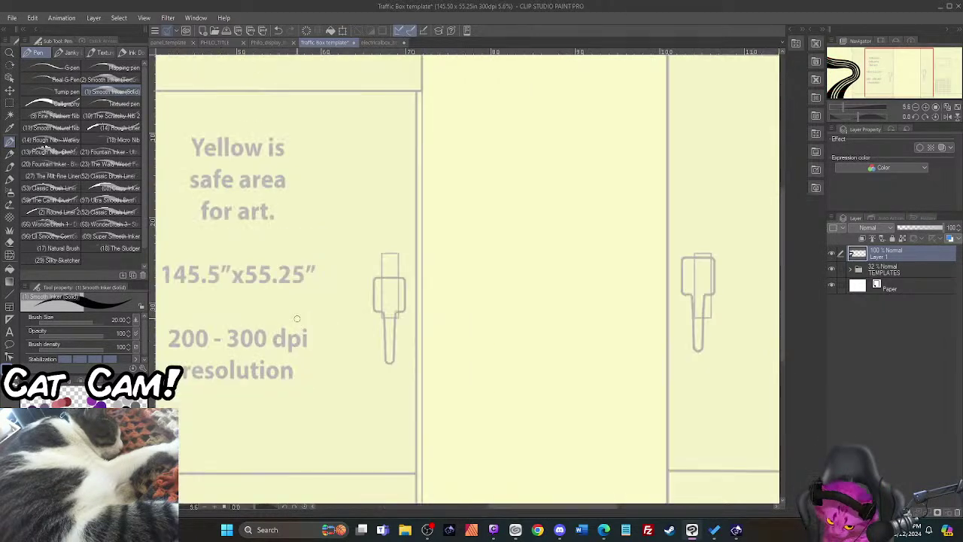
drag(493, 506, 399, 504)
scroll(366, 322, down, 1)
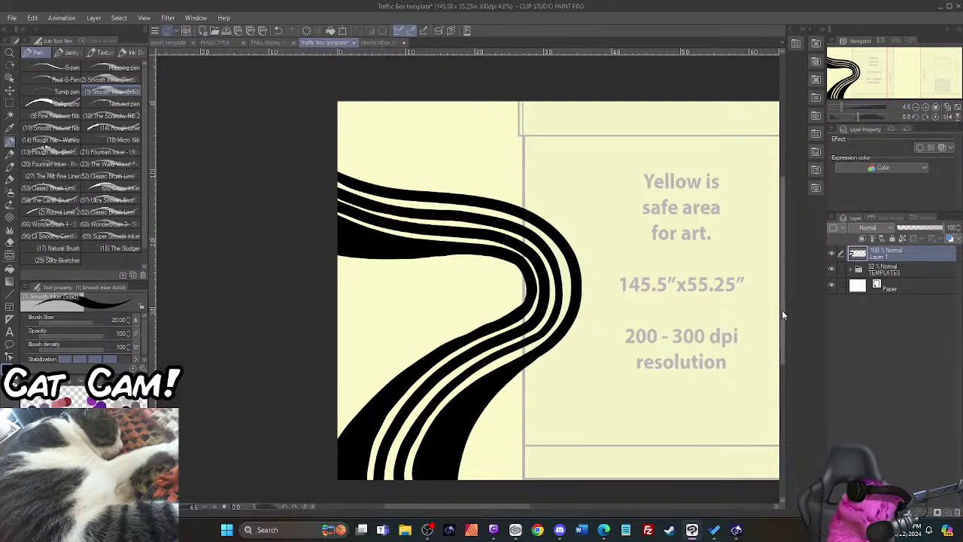
drag(782, 310, 788, 338)
scroll(378, 286, up, 2)
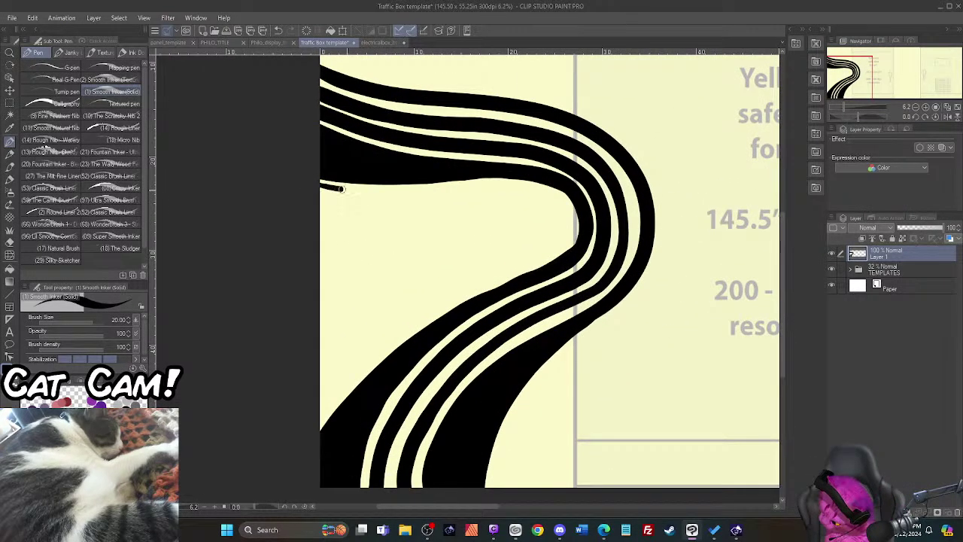
drag(342, 189, 525, 188)
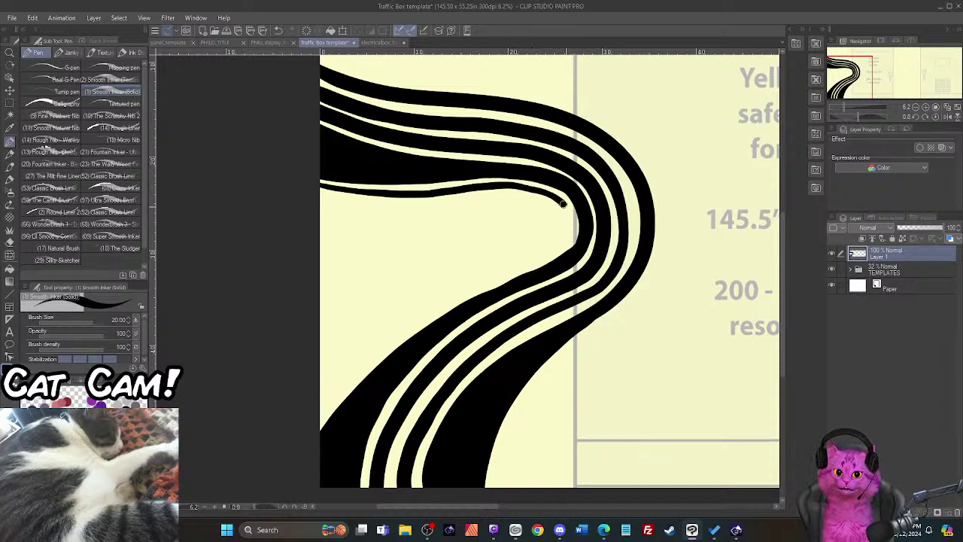
drag(552, 251, 506, 271)
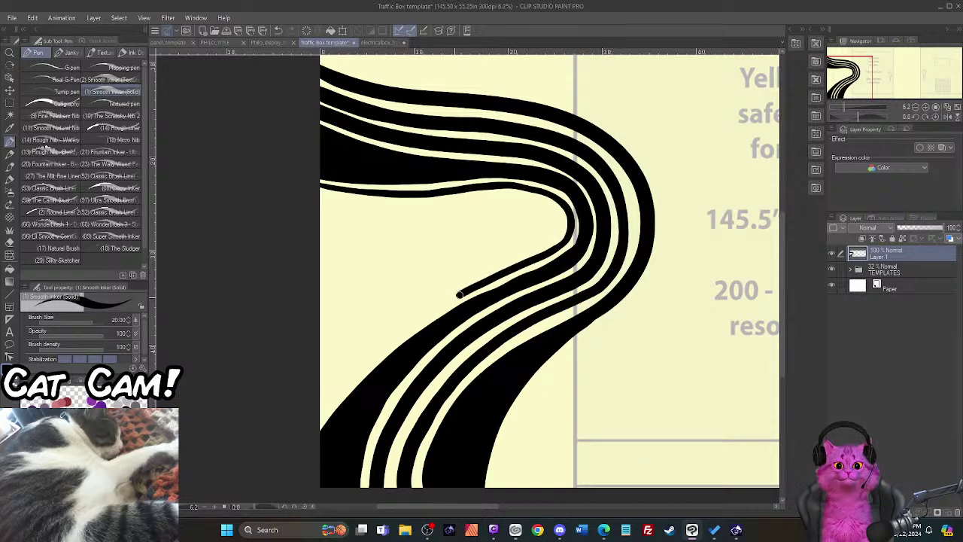
drag(460, 294, 414, 320)
drag(373, 354, 302, 441)
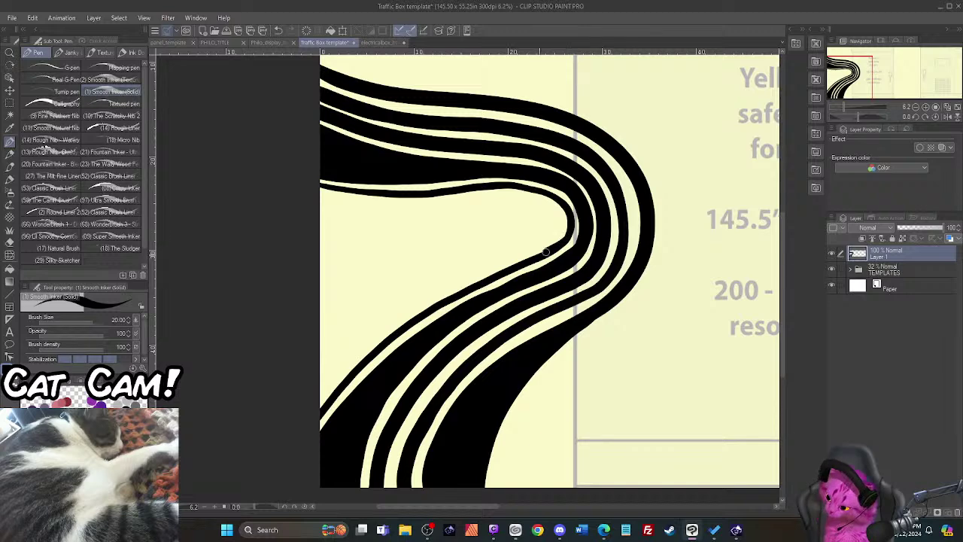
Step: Thicken the new inner curve around its bend and flare both ends toward the canvas's left edge, filling them solid black
mouse_move(469, 286)
mouse_down()
mouse_move(361, 341)
mouse_move(286, 404)
mouse_up()
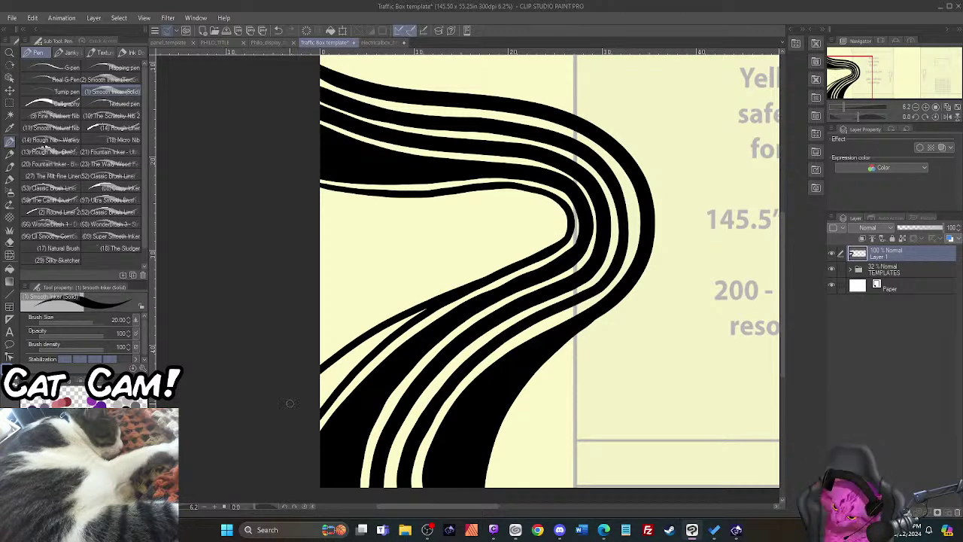
mouse_move(539, 256)
mouse_down()
mouse_move(556, 239)
mouse_move(535, 190)
mouse_up()
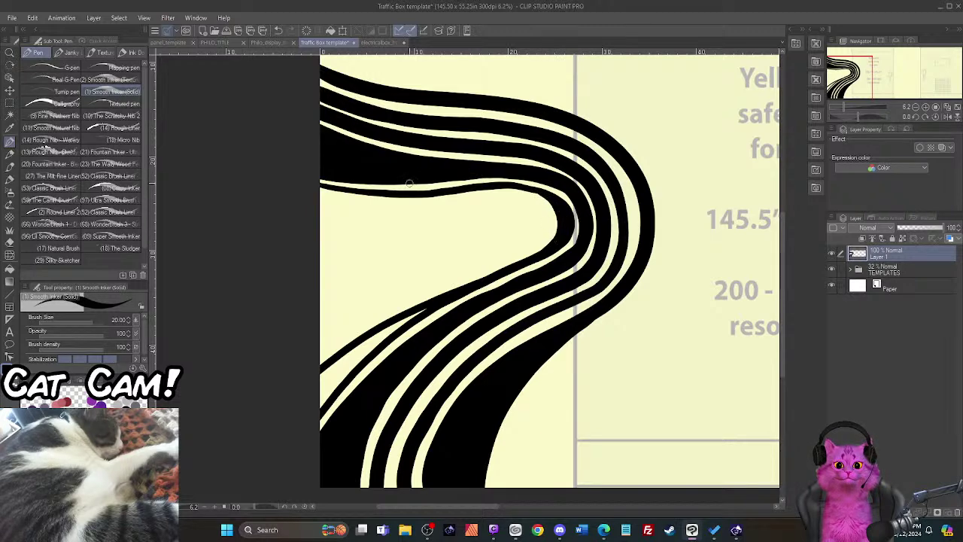
drag(532, 192, 468, 189)
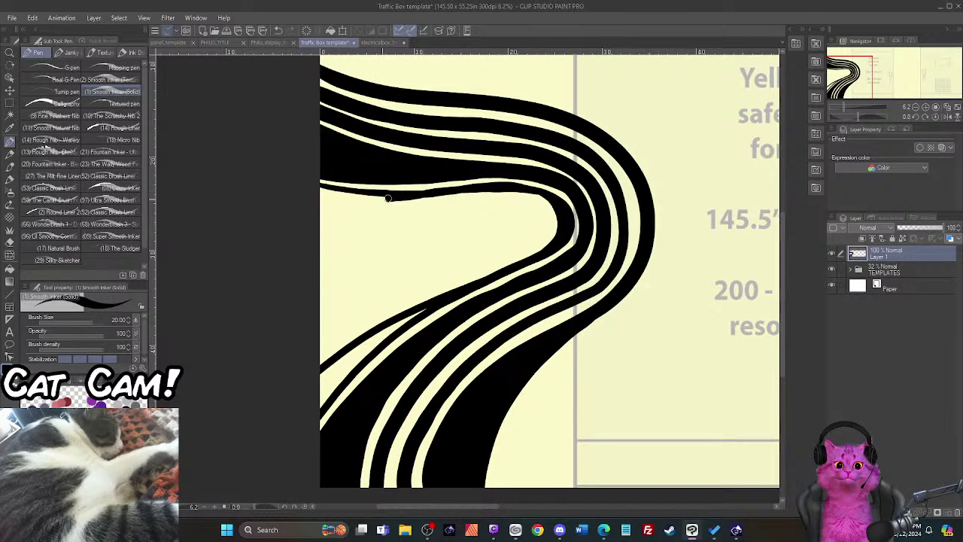
drag(388, 198, 297, 196)
drag(379, 197, 326, 194)
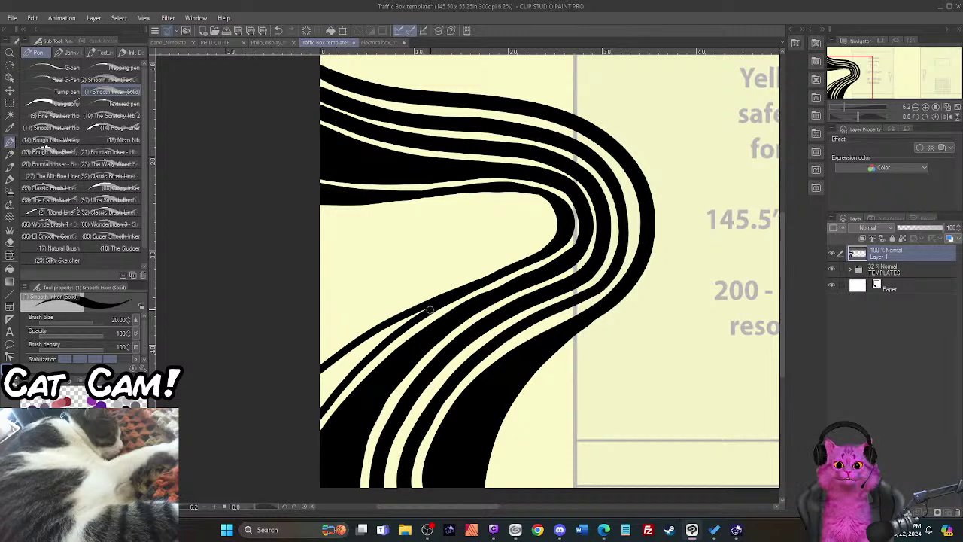
mouse_move(401, 321)
mouse_down()
mouse_move(312, 382)
mouse_move(373, 347)
mouse_move(326, 396)
mouse_up()
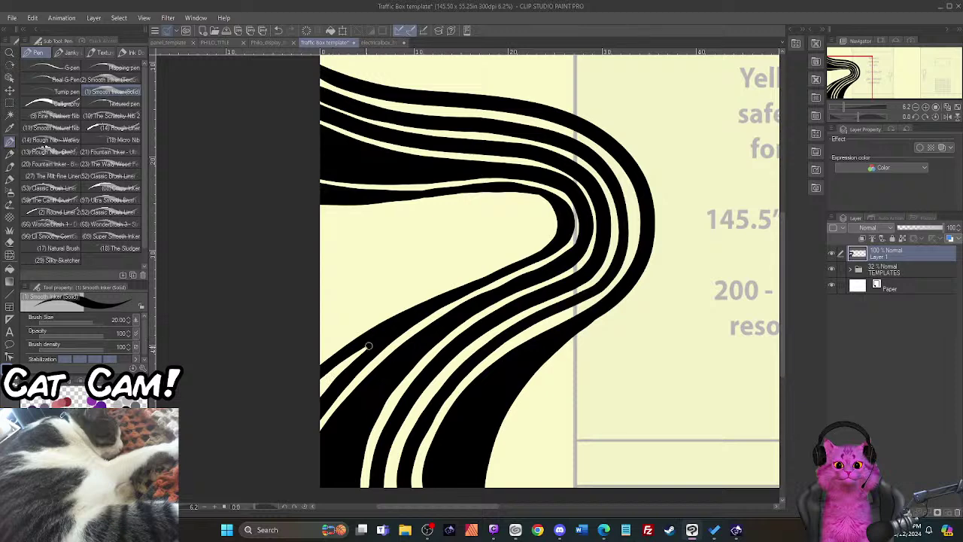
drag(369, 346, 312, 392)
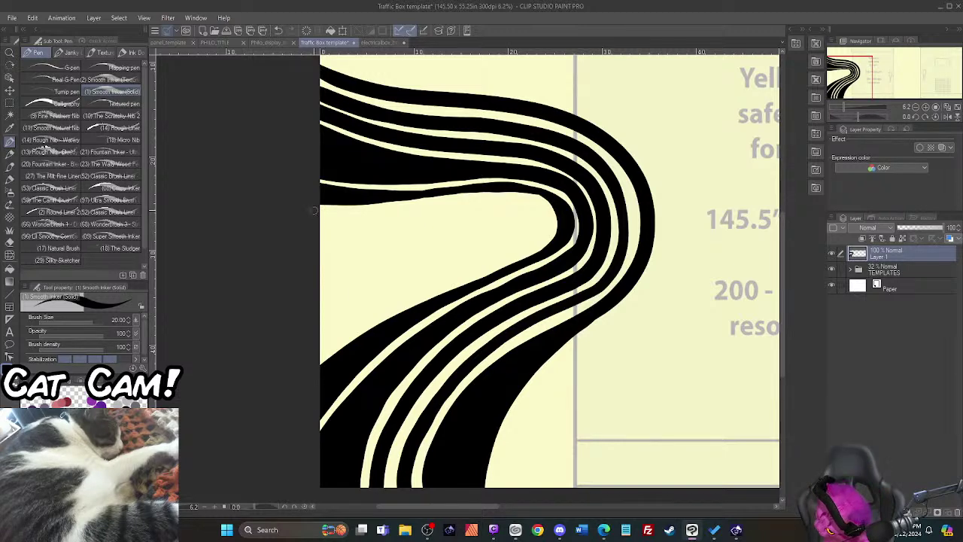
Step: Draw another nested curve inside the last one and widen its upper and lower arms into solid black toward the left edge
mouse_move(315, 211)
mouse_down()
mouse_move(508, 201)
mouse_move(550, 228)
mouse_up()
drag(518, 257, 313, 354)
mouse_move(311, 225)
mouse_down()
mouse_move(520, 203)
mouse_move(542, 206)
mouse_move(539, 241)
mouse_up()
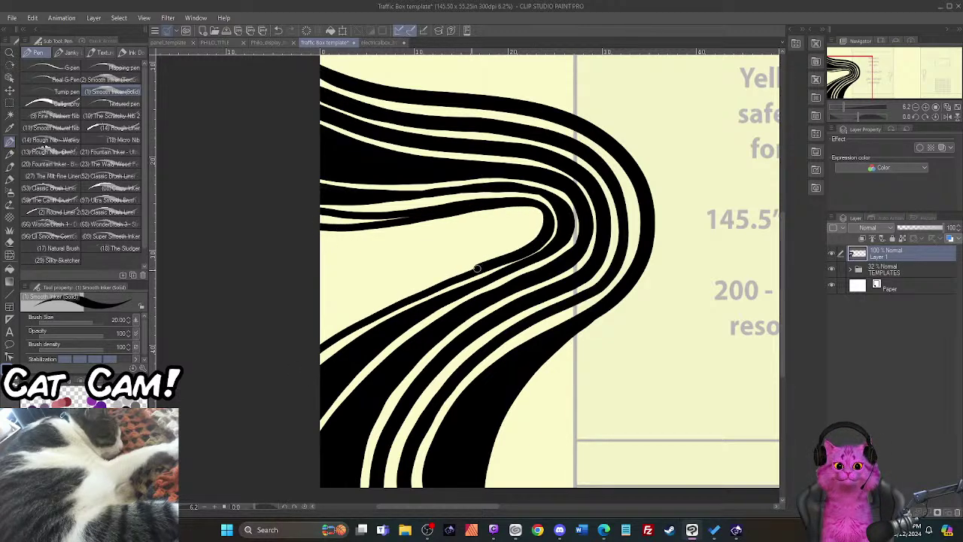
mouse_move(477, 268)
mouse_down()
mouse_move(297, 345)
mouse_move(401, 300)
mouse_up()
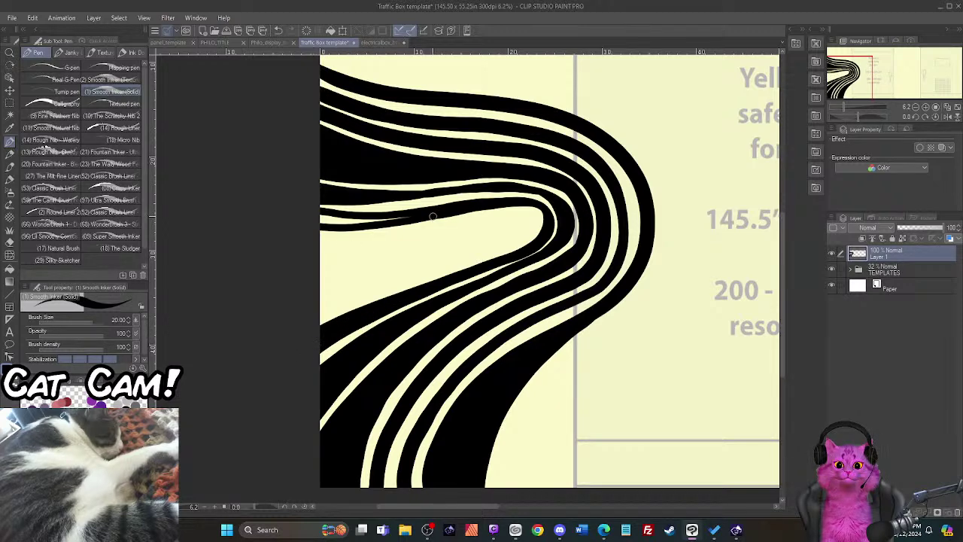
drag(425, 212, 331, 220)
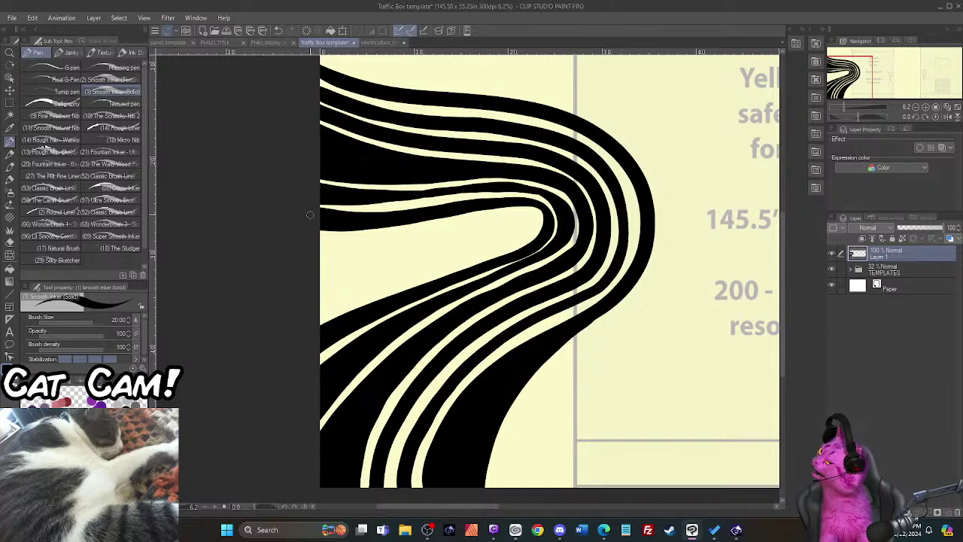
Step: Fill the remaining inner gap with two smaller nested black curves, thickening the outer one's arms and filling the central one solid
mouse_move(331, 240)
mouse_down()
mouse_move(489, 217)
mouse_move(481, 251)
mouse_move(320, 313)
mouse_up()
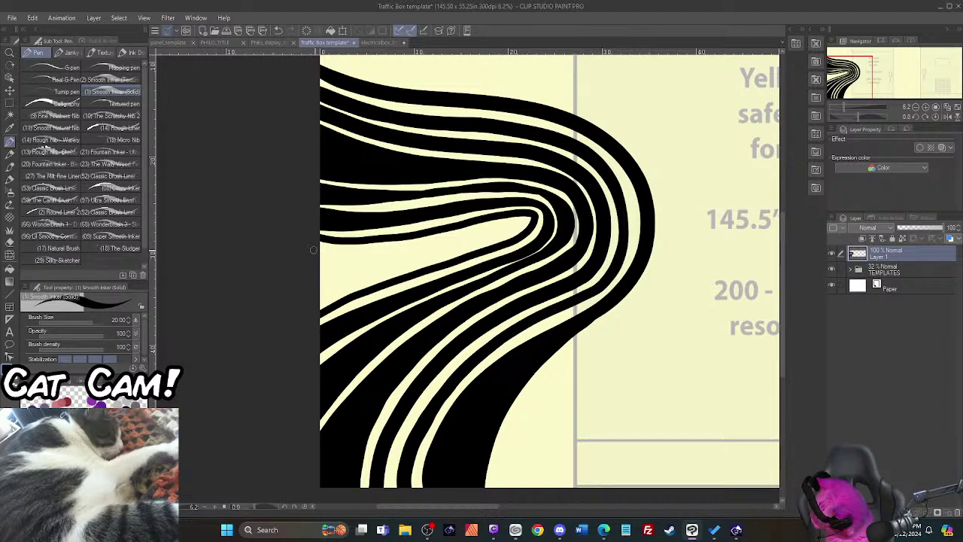
mouse_move(314, 250)
mouse_down()
mouse_move(437, 242)
mouse_move(519, 223)
mouse_up()
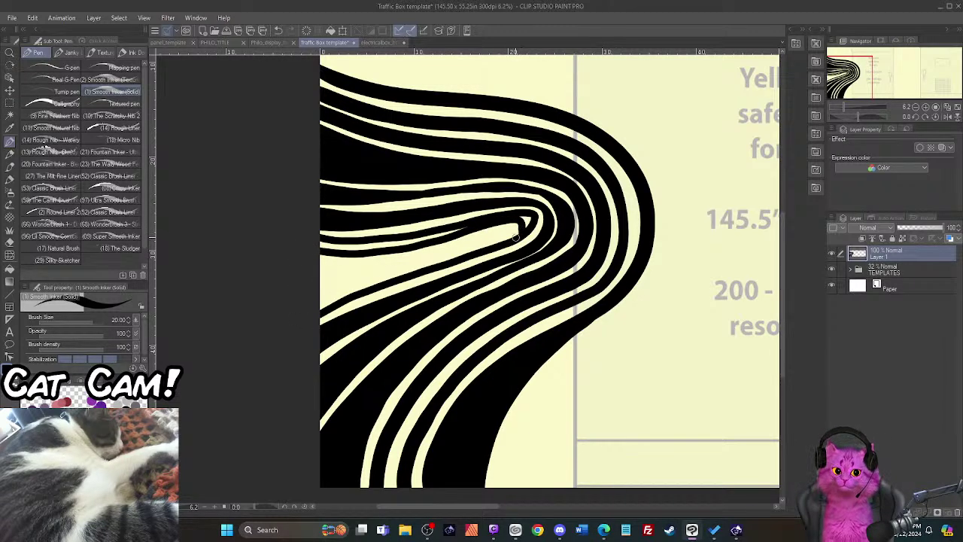
mouse_move(316, 242)
mouse_down()
mouse_move(444, 233)
mouse_move(315, 245)
mouse_up()
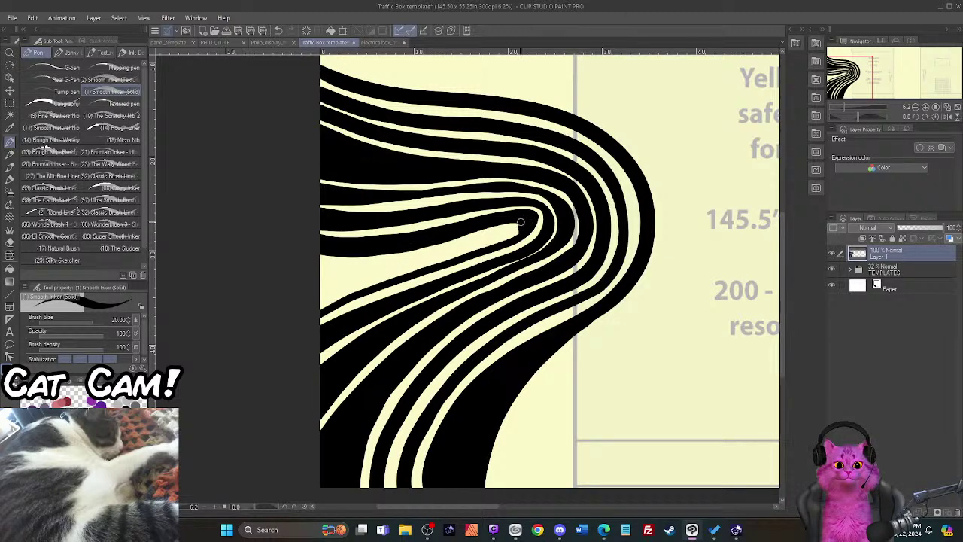
mouse_move(526, 220)
mouse_down()
mouse_move(489, 248)
mouse_move(325, 299)
mouse_up()
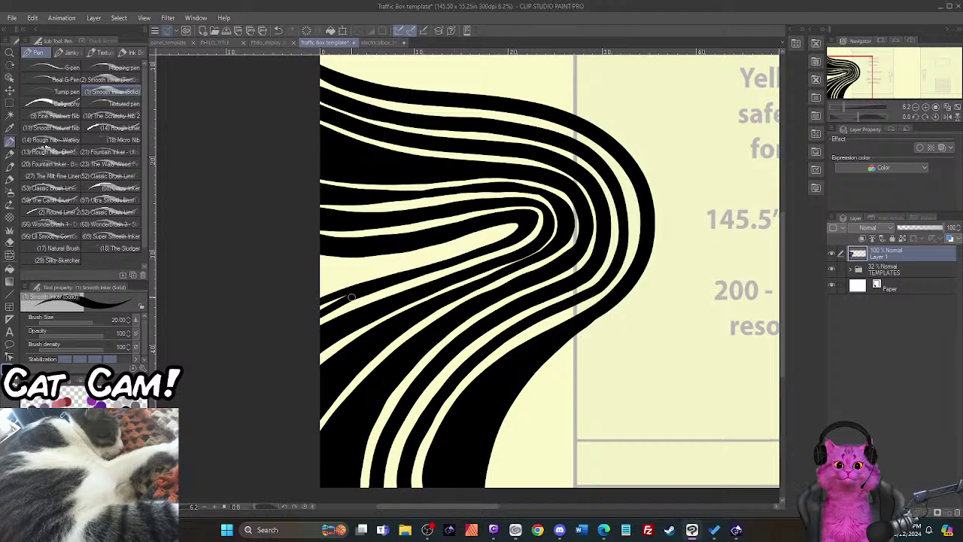
mouse_move(314, 261)
mouse_down()
mouse_move(399, 263)
mouse_move(512, 230)
mouse_move(319, 288)
mouse_up()
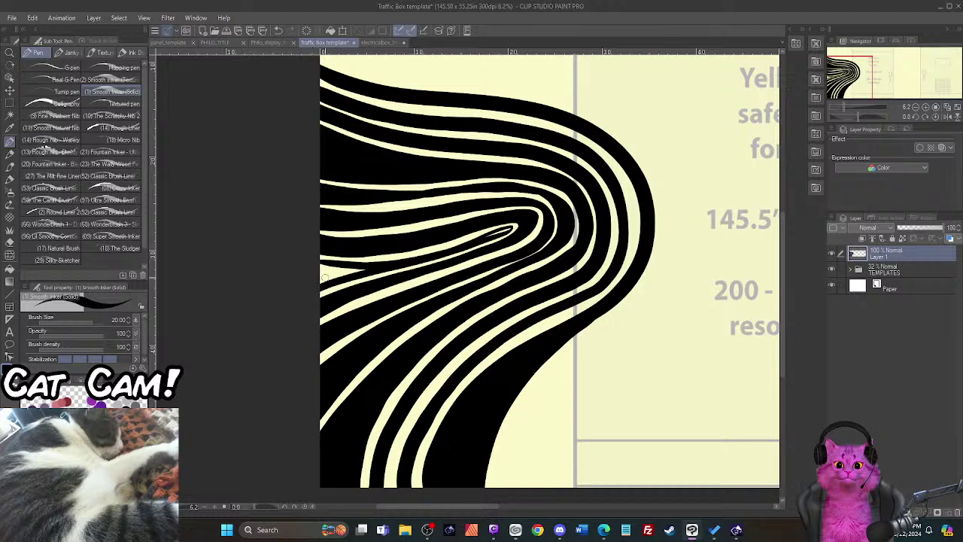
drag(486, 240, 509, 229)
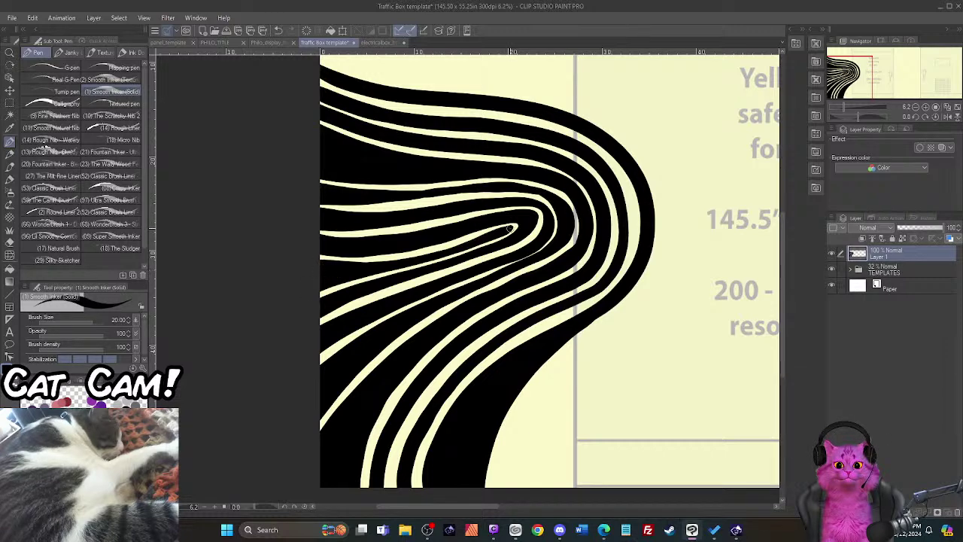
Step: Change the canvas width to 146.50 in with the reference point at the middle of the left side
scroll(331, 258, down, 3)
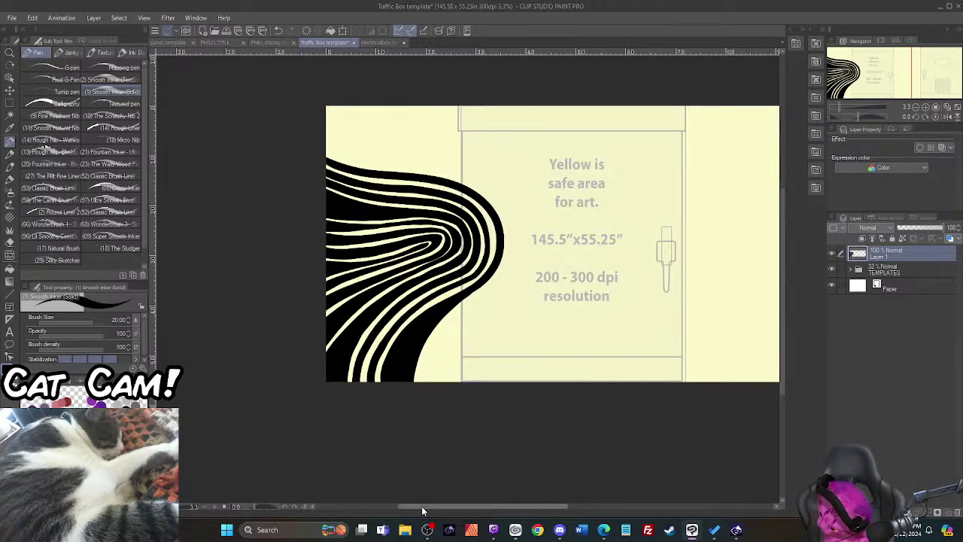
drag(422, 511, 448, 513)
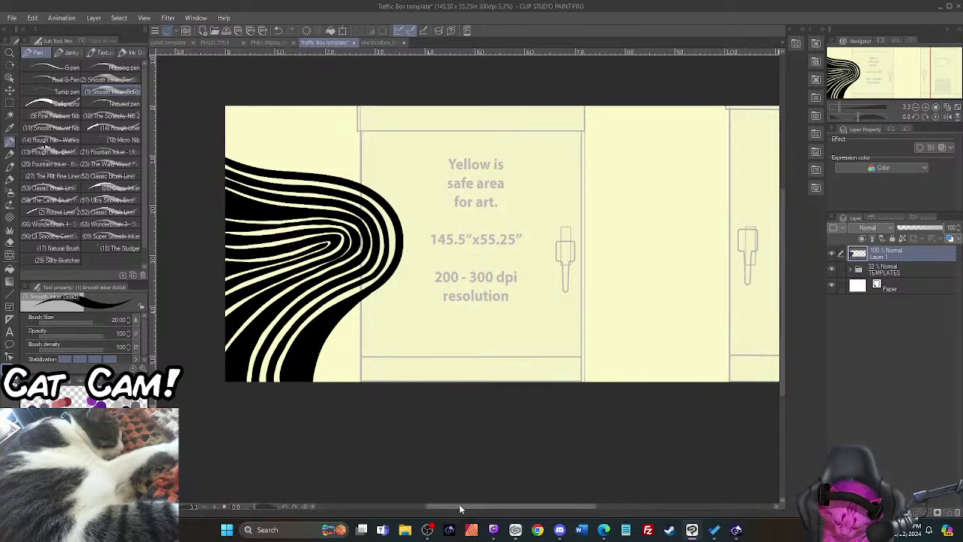
drag(459, 506, 537, 523)
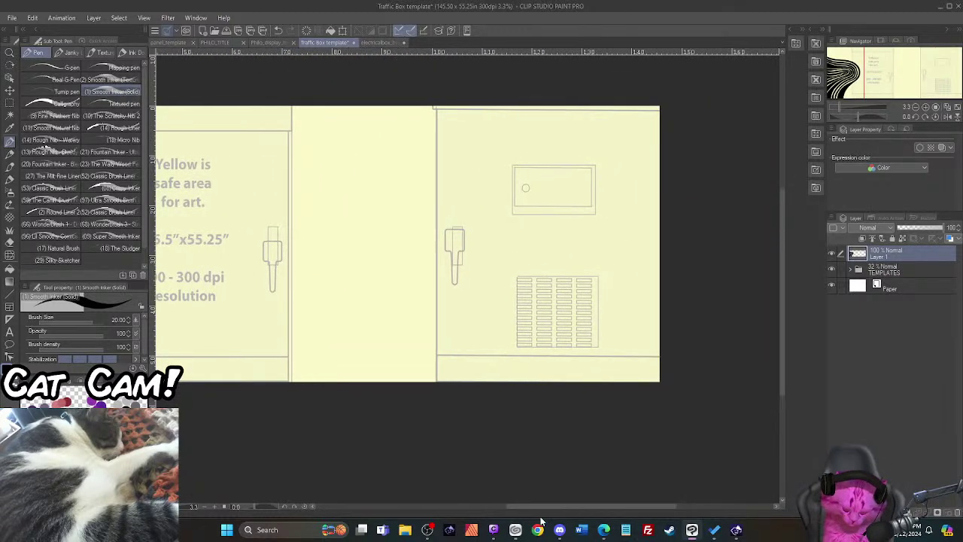
click(32, 18)
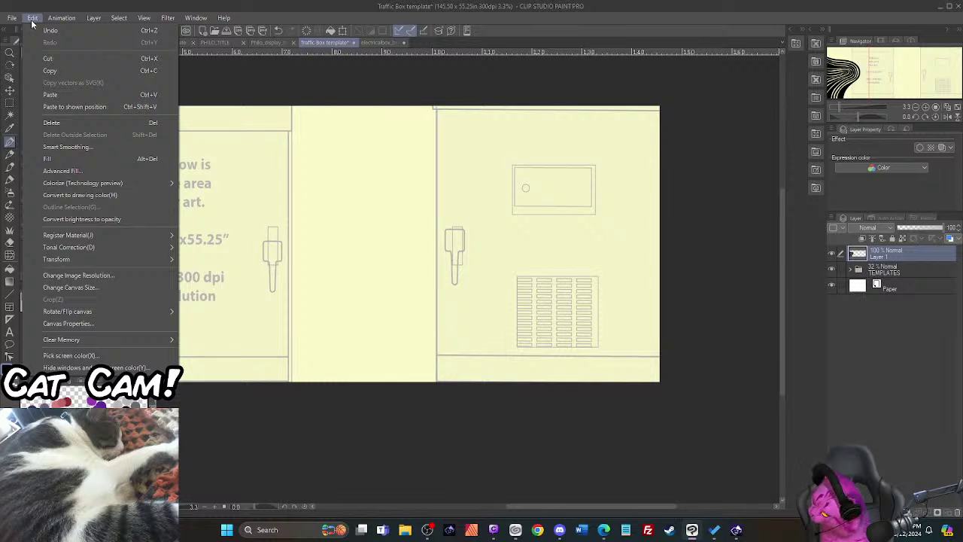
click(61, 287)
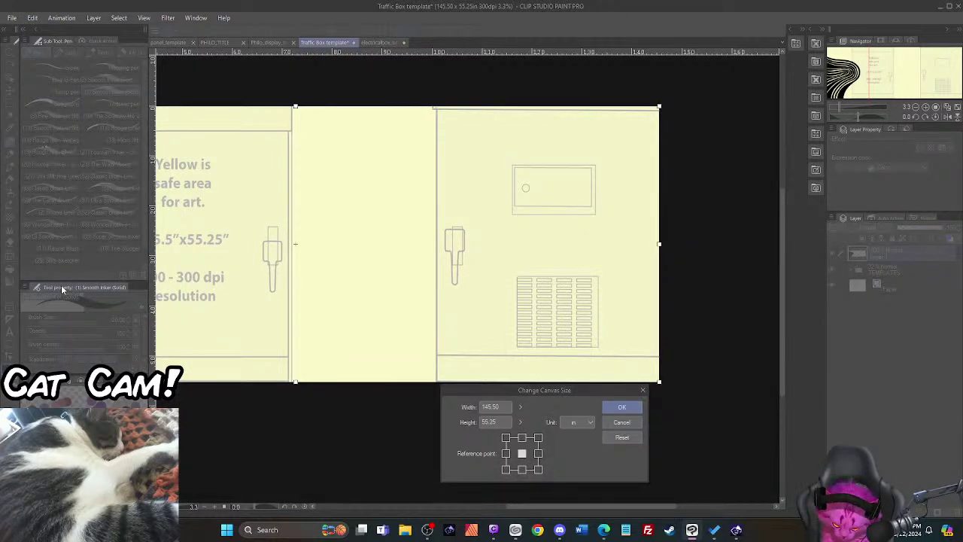
click(505, 454)
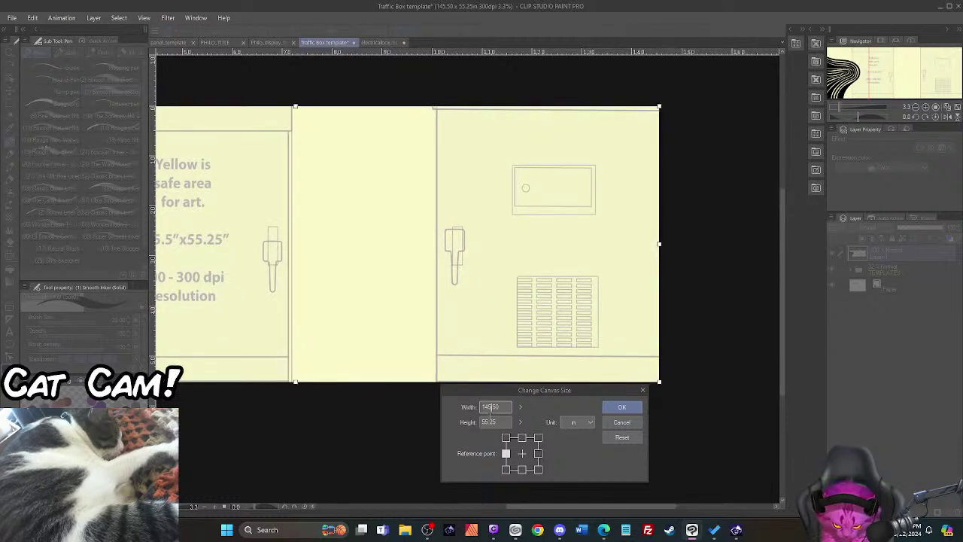
scroll(490, 414, up, 1)
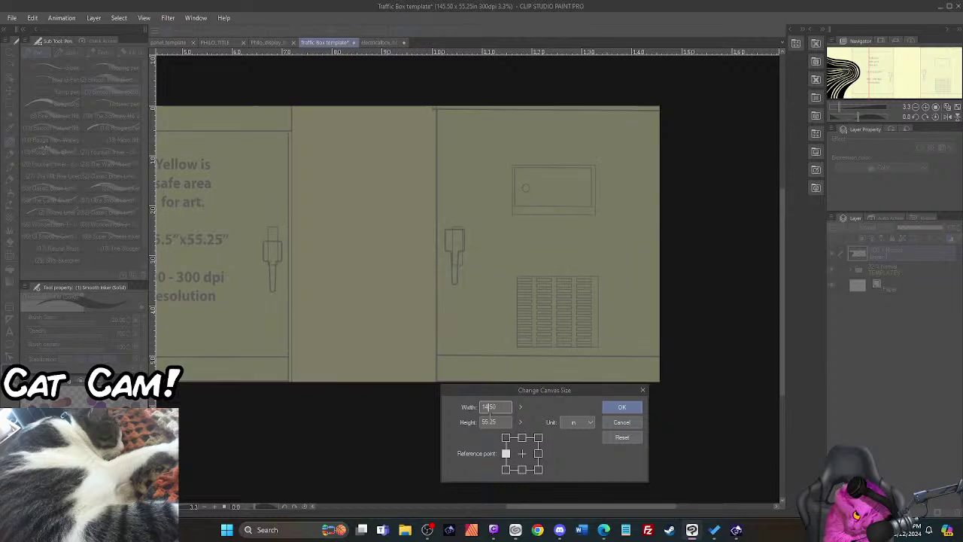
click(622, 408)
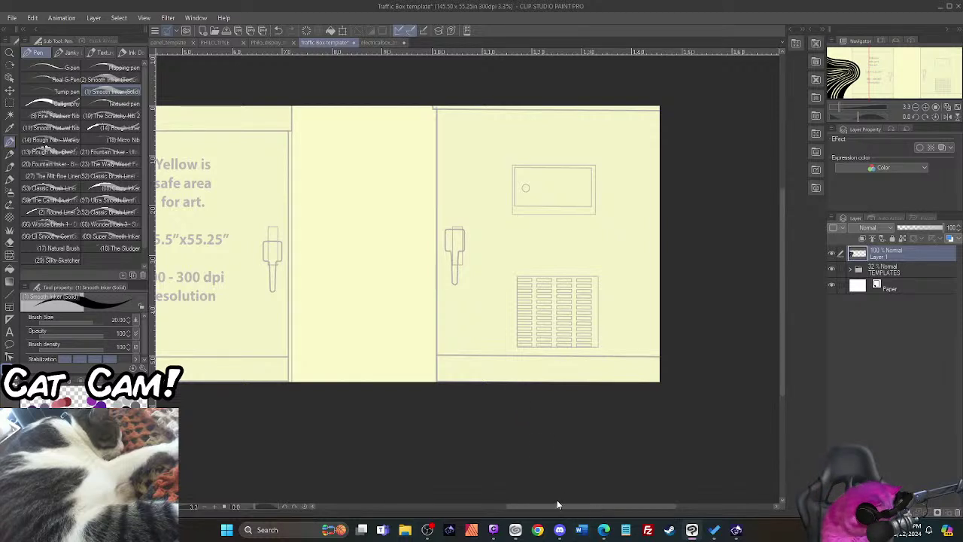
Step: Duplicate the black curve artwork onto a new layer above Layer 1
scroll(341, 448, right, 5)
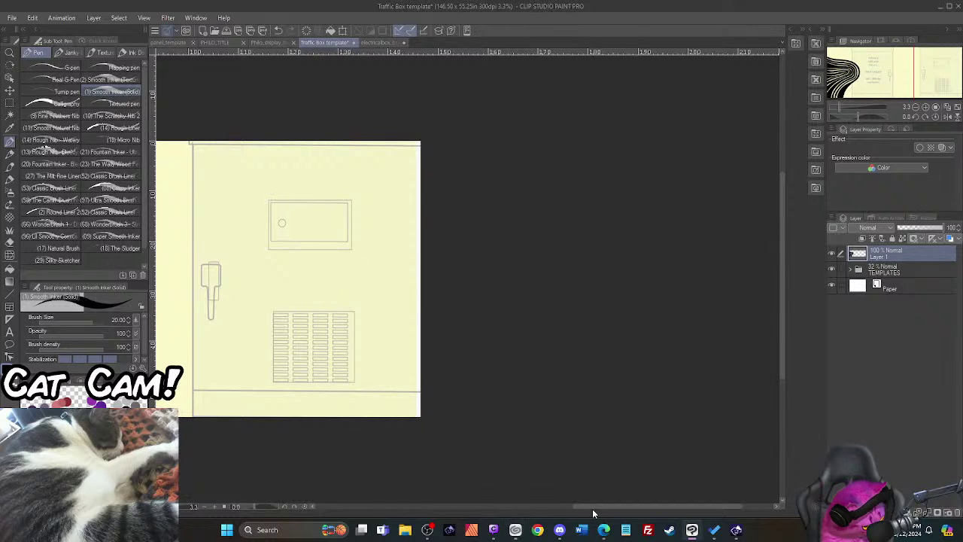
drag(594, 503, 443, 503)
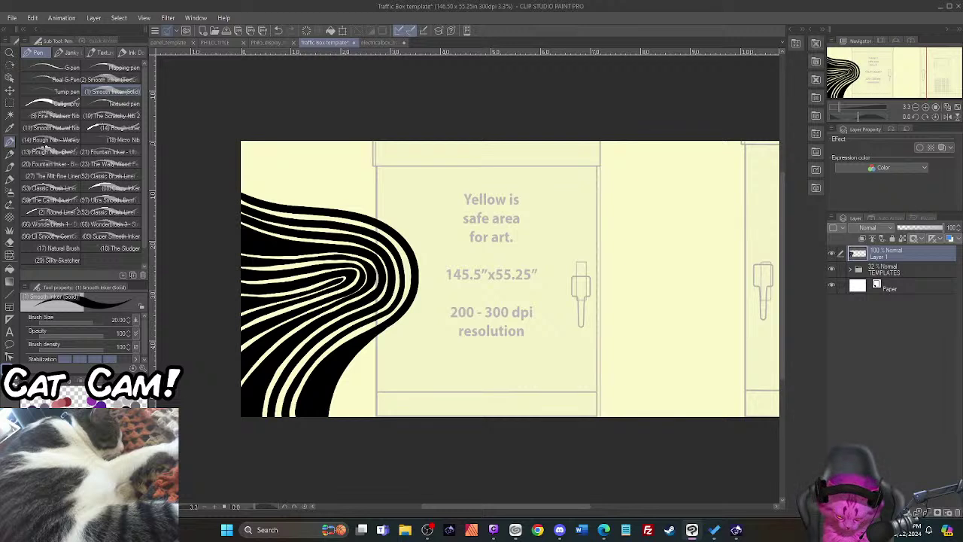
key(ctrl+c)
key(ctrl+v)
key(ctrl+t)
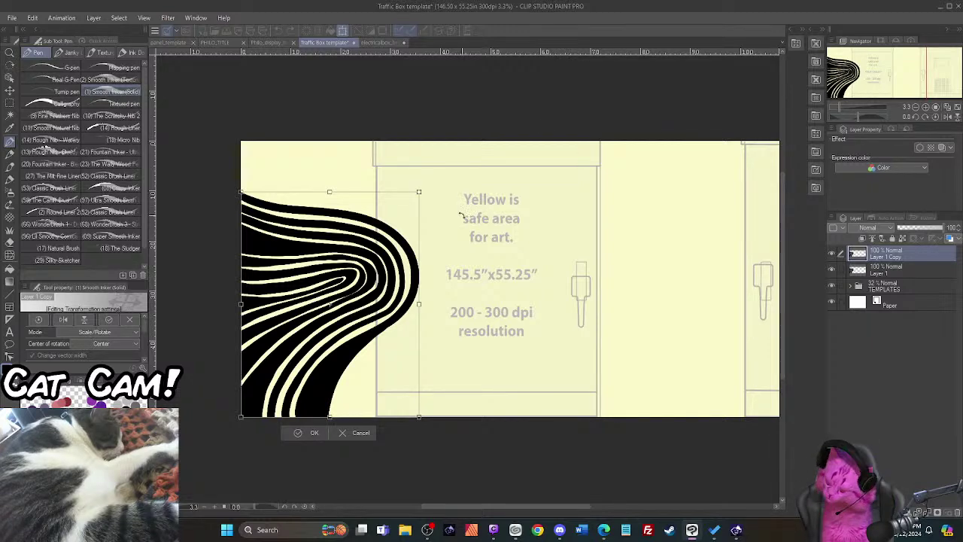
drag(253, 363, 290, 376)
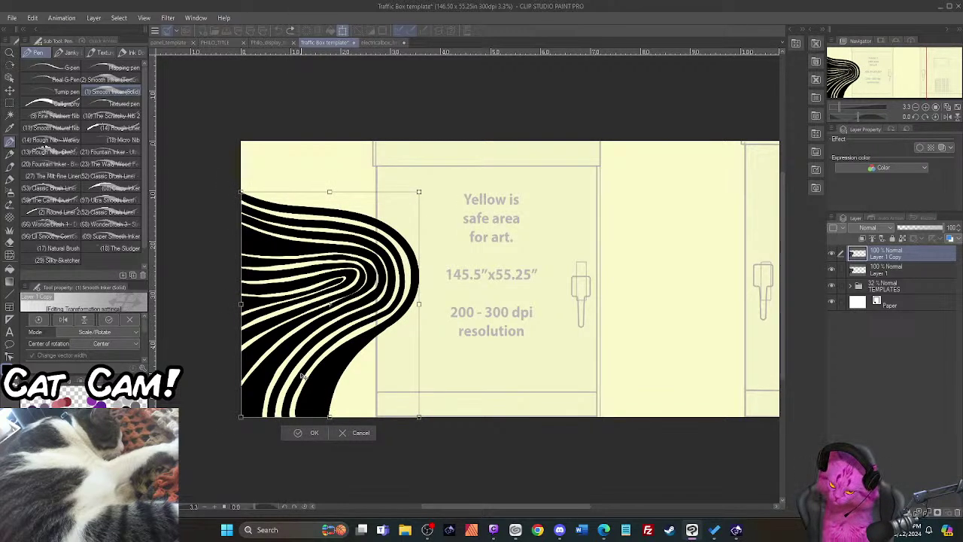
key(Return)
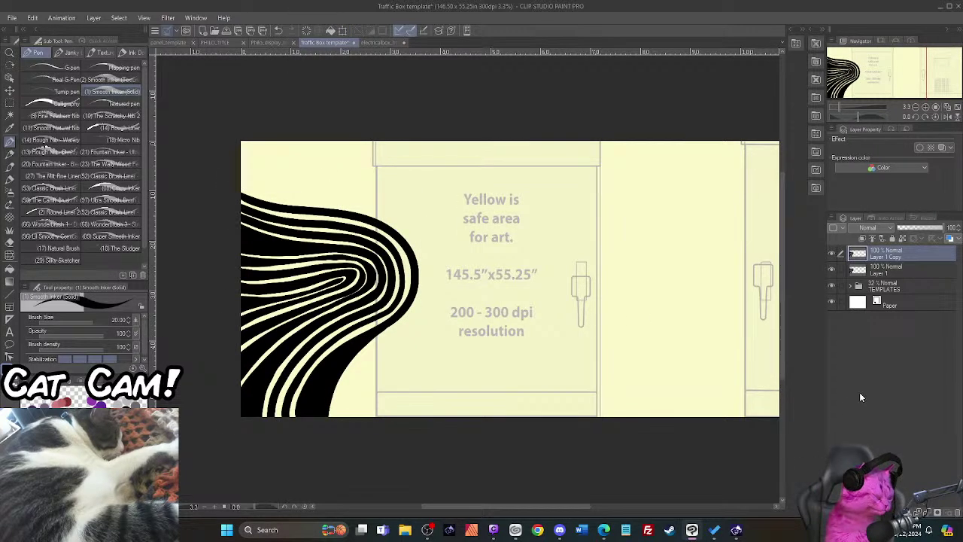
Step: Delete the duplicated layer, keeping only the original Layer 1 with the black curve artwork
right_click(893, 258)
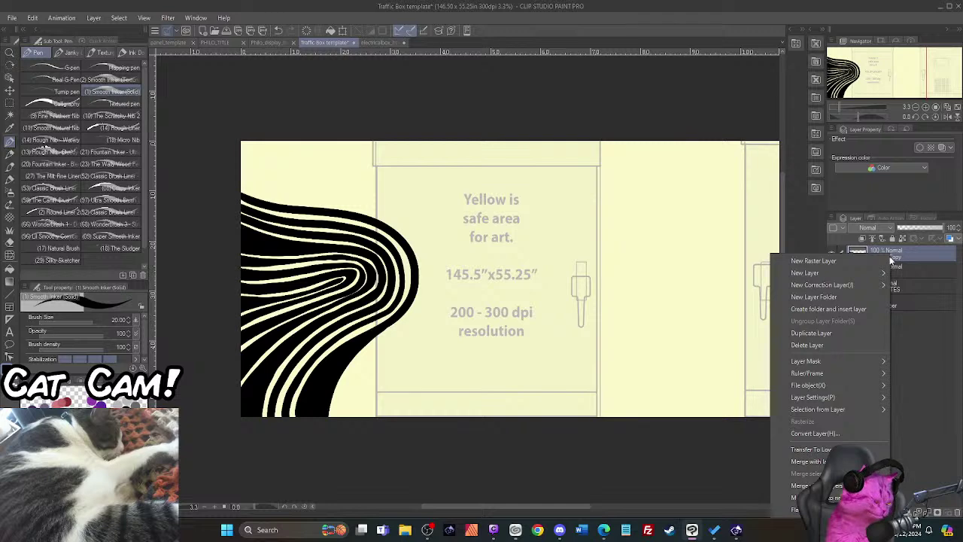
click(843, 344)
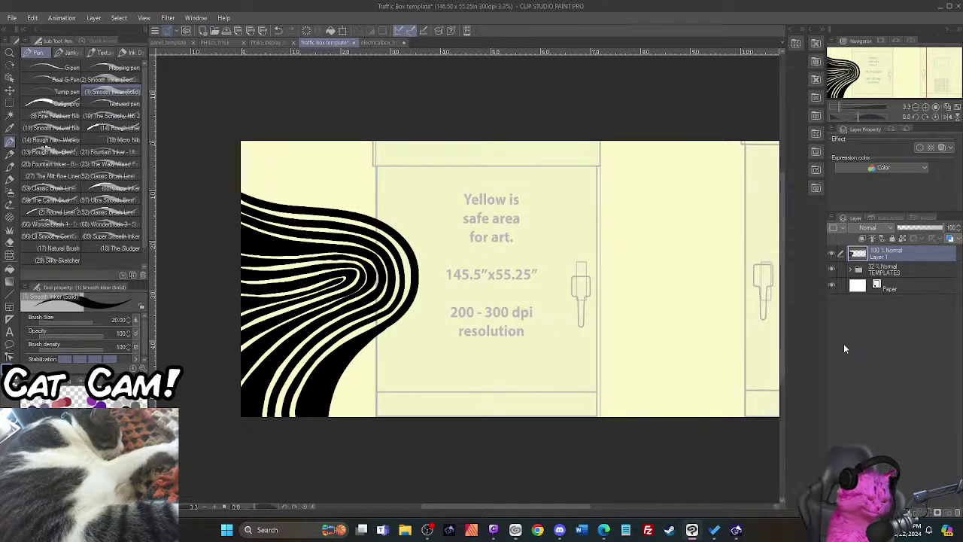
Step: Draw a new black curve around the outside of the artwork from the canvas's left edge to its lower edge, thickening its upper and lower arms
scroll(251, 146, up, 1)
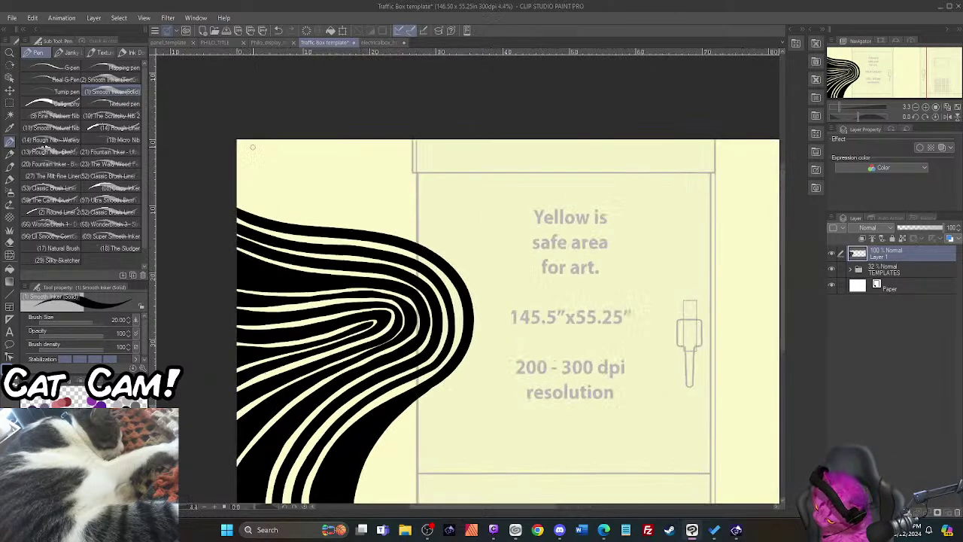
scroll(253, 148, up, 1)
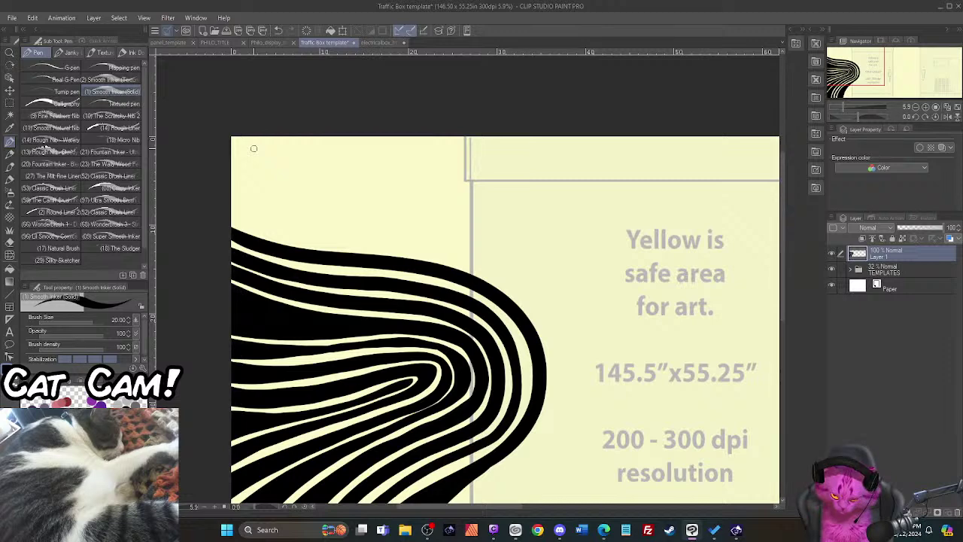
scroll(340, 336, down, 1)
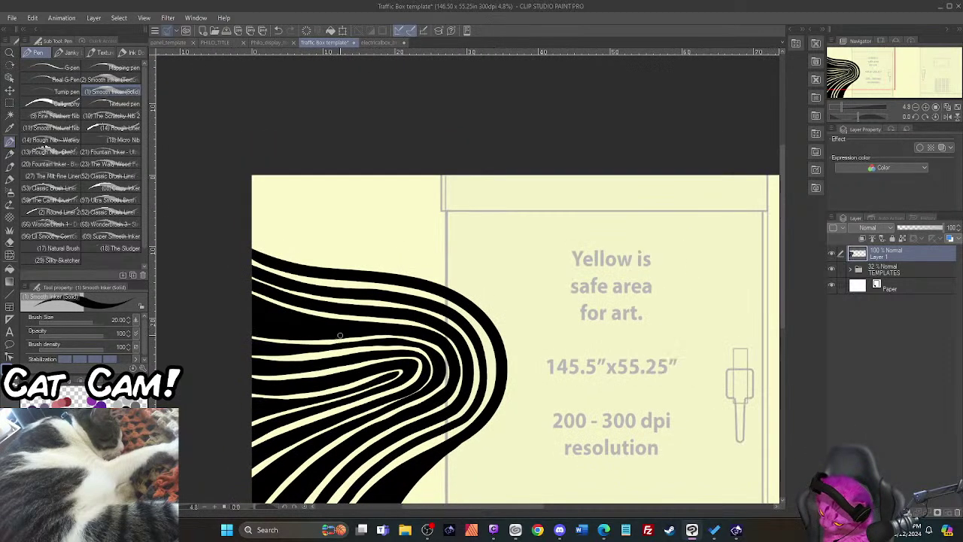
drag(783, 311, 784, 366)
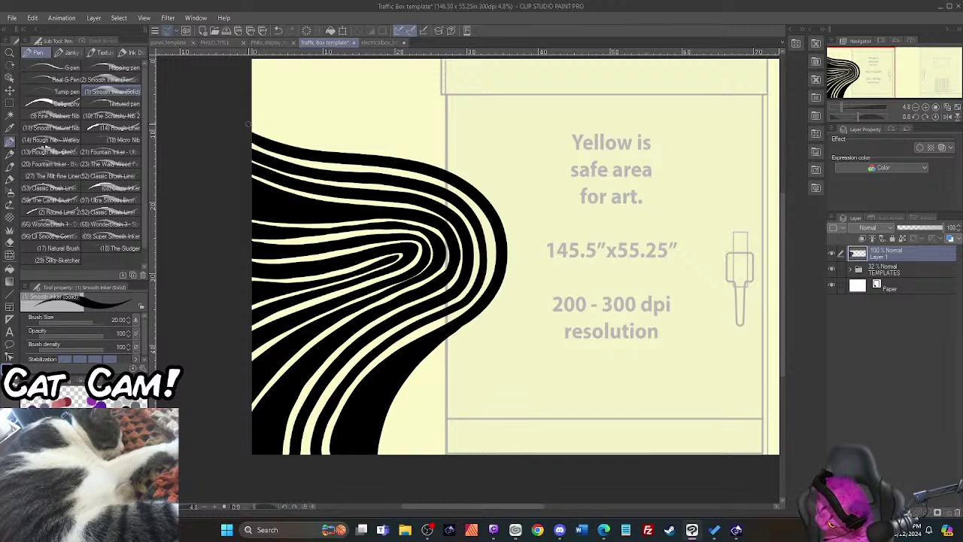
mouse_move(245, 122)
mouse_down()
mouse_move(446, 161)
mouse_move(475, 175)
mouse_move(511, 221)
mouse_move(505, 296)
mouse_move(416, 382)
mouse_move(390, 470)
mouse_up()
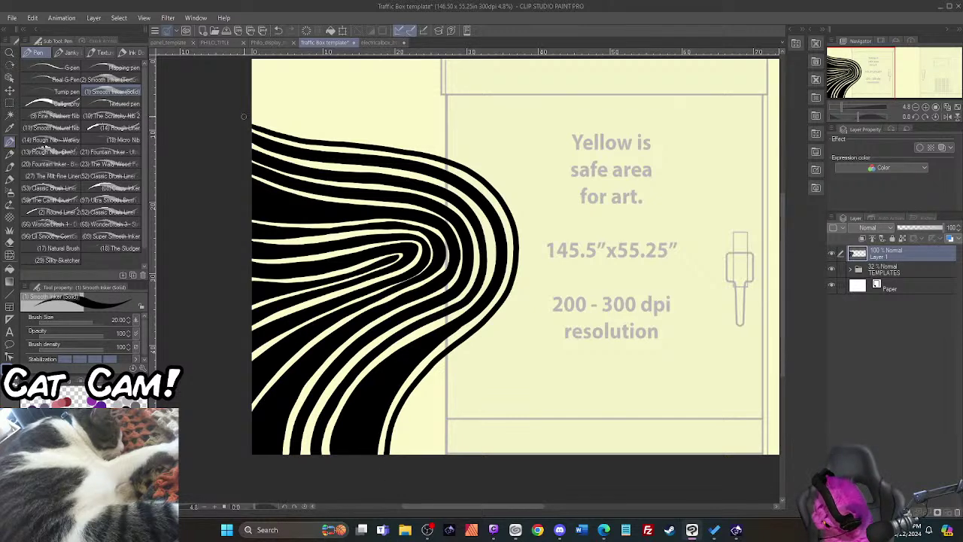
mouse_move(247, 118)
mouse_down()
mouse_move(461, 165)
mouse_move(502, 203)
mouse_move(519, 249)
mouse_up()
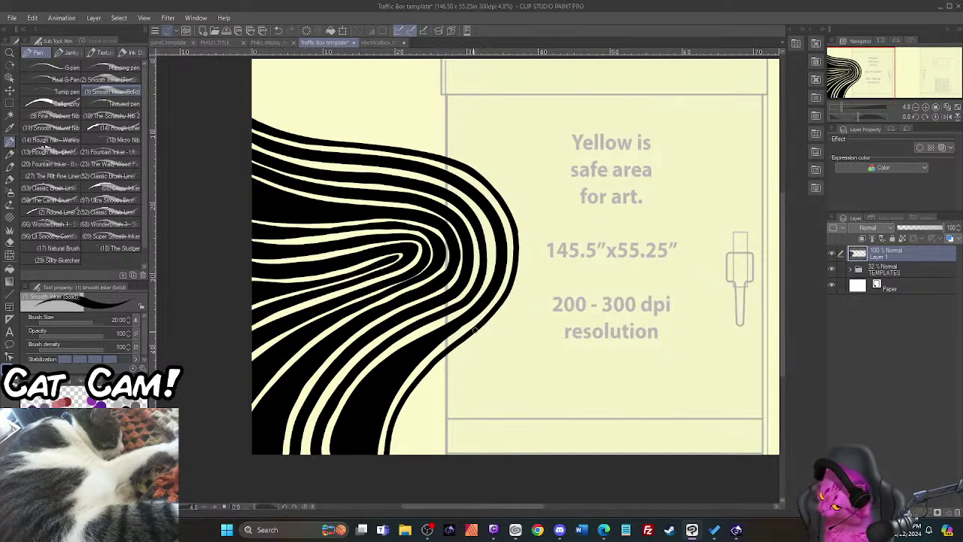
mouse_move(475, 330)
mouse_down()
mouse_move(417, 391)
mouse_move(392, 459)
mouse_up()
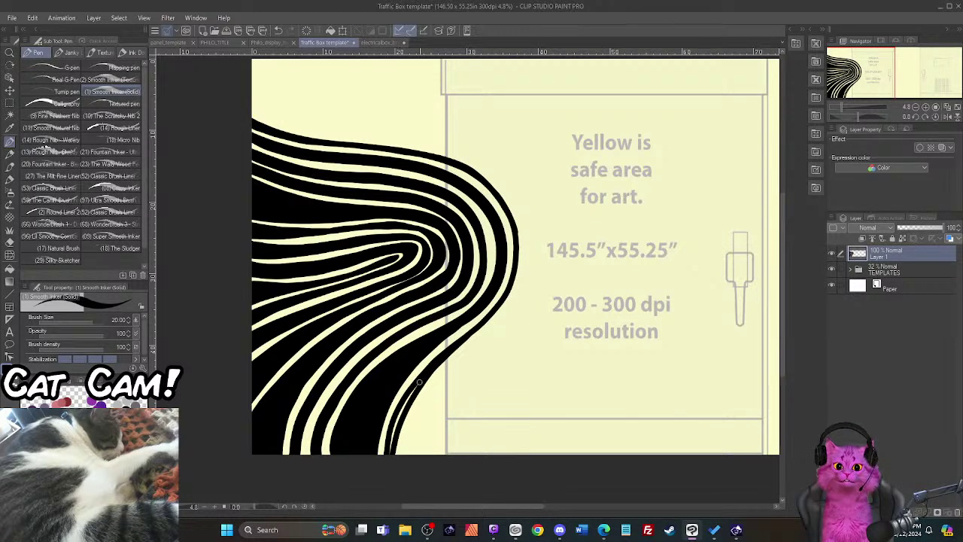
drag(420, 382, 389, 459)
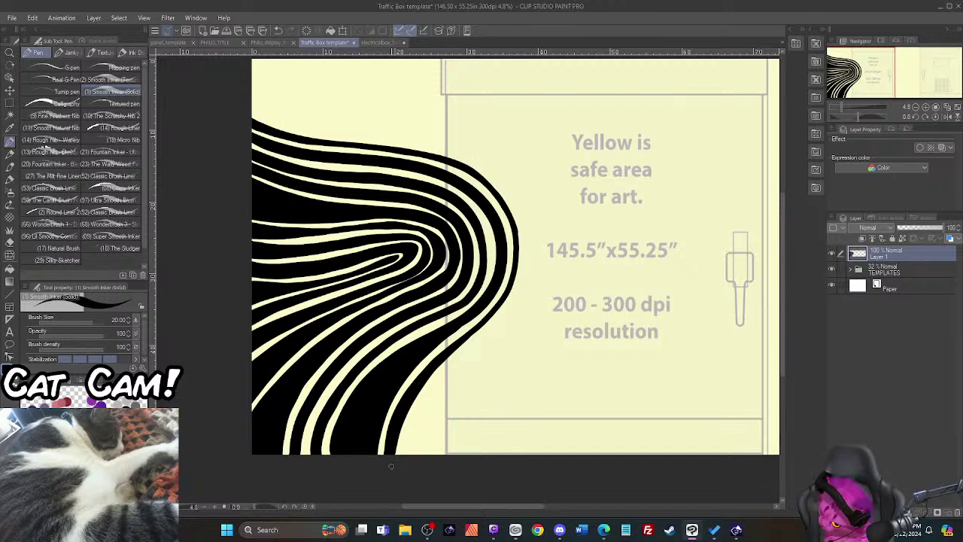
Step: Add another outer curve around the artwork, widening its upper arm, right-hand bulge and lower arm into solid black
mouse_move(247, 110)
mouse_down()
mouse_move(451, 150)
mouse_move(478, 162)
mouse_move(516, 203)
mouse_move(526, 265)
mouse_move(517, 296)
mouse_move(419, 404)
mouse_move(404, 471)
mouse_up()
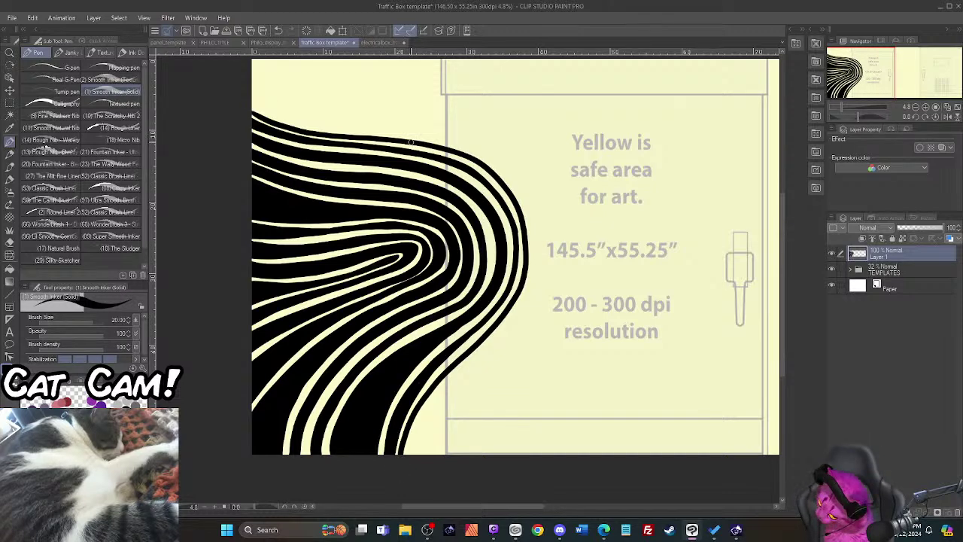
drag(410, 142, 251, 102)
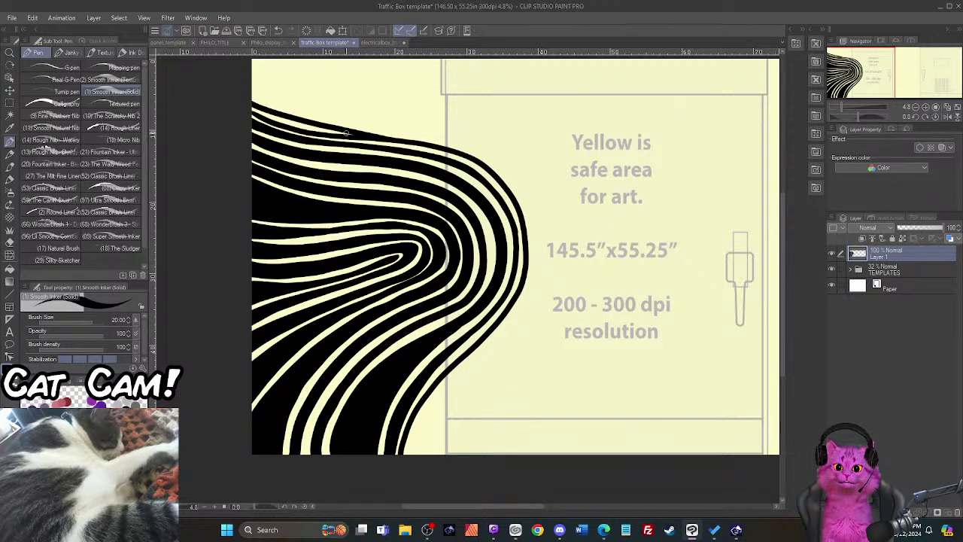
drag(348, 132, 251, 103)
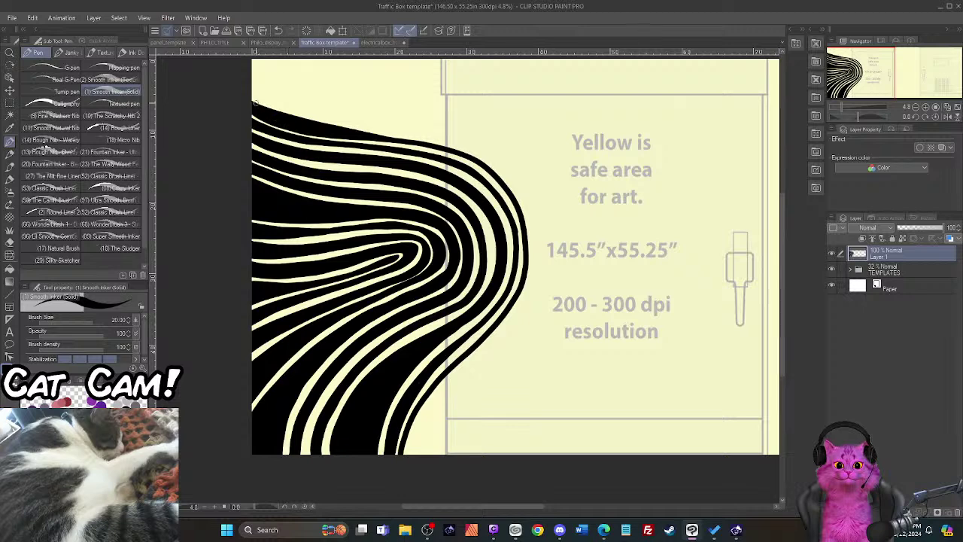
mouse_move(373, 136)
mouse_down()
mouse_move(484, 160)
mouse_move(520, 189)
mouse_move(539, 224)
mouse_move(538, 262)
mouse_move(524, 288)
mouse_move(421, 410)
mouse_move(408, 456)
mouse_up()
drag(418, 417, 405, 454)
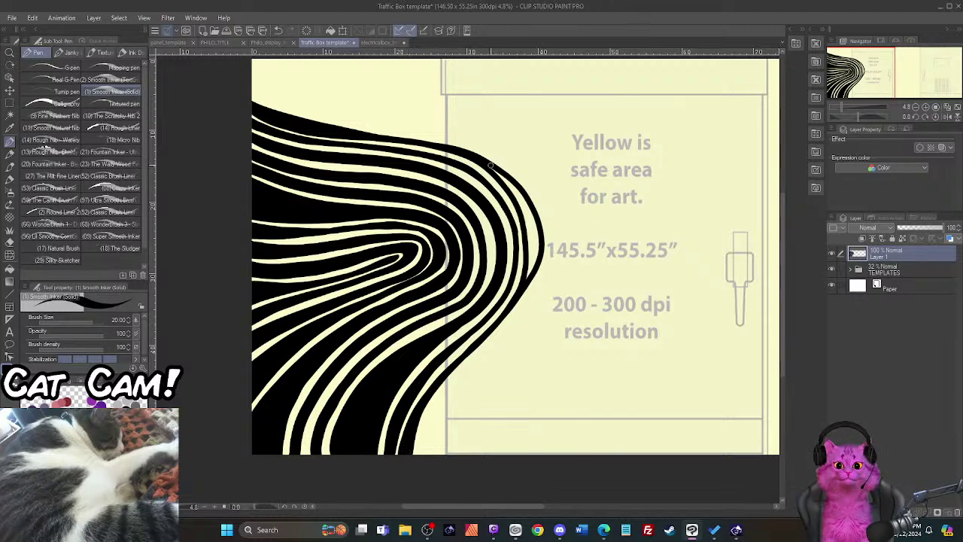
mouse_move(491, 165)
mouse_down()
mouse_move(531, 215)
mouse_move(529, 269)
mouse_move(537, 254)
mouse_up()
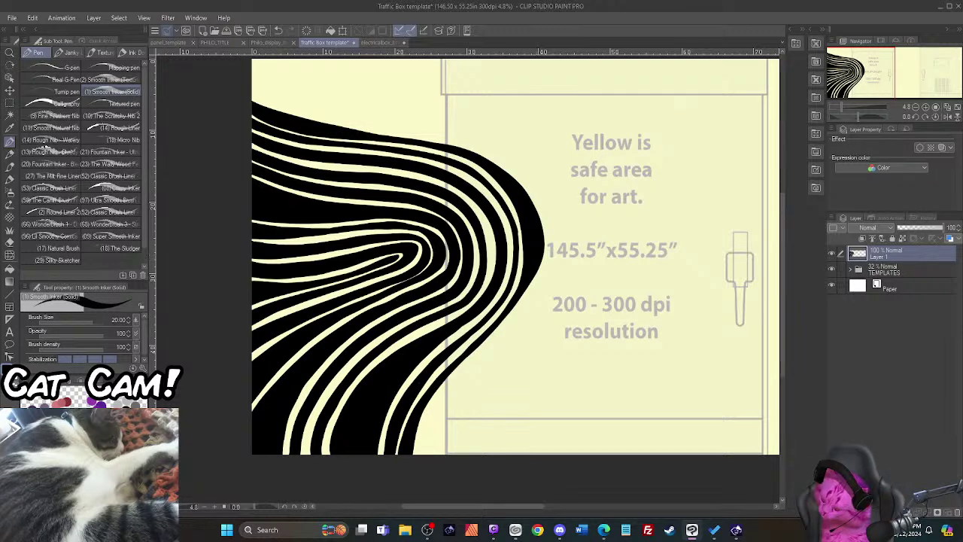
Step: Widen the thin gap below the central loop with transparent ink at brush size 8, and touch up the loop's tip in black
scroll(401, 282, up, 2)
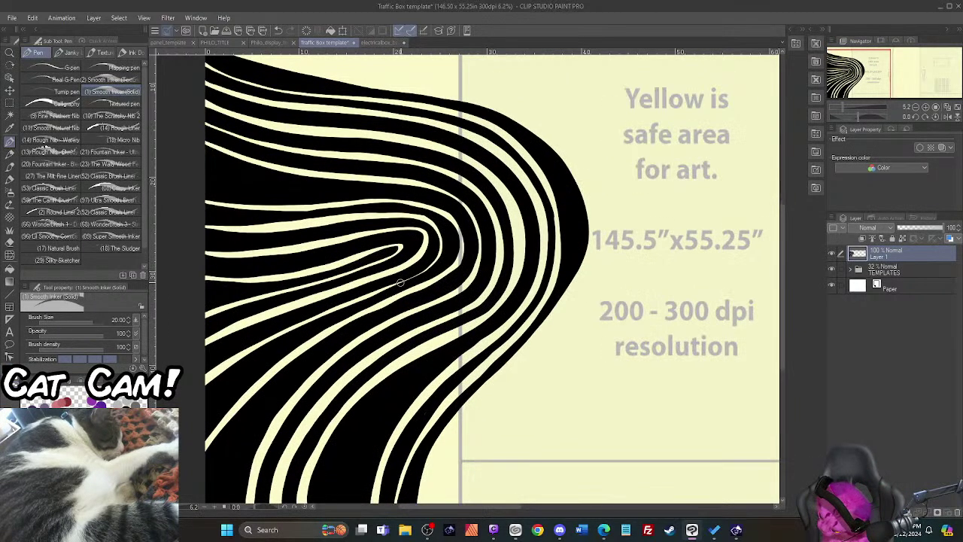
scroll(400, 282, up, 3)
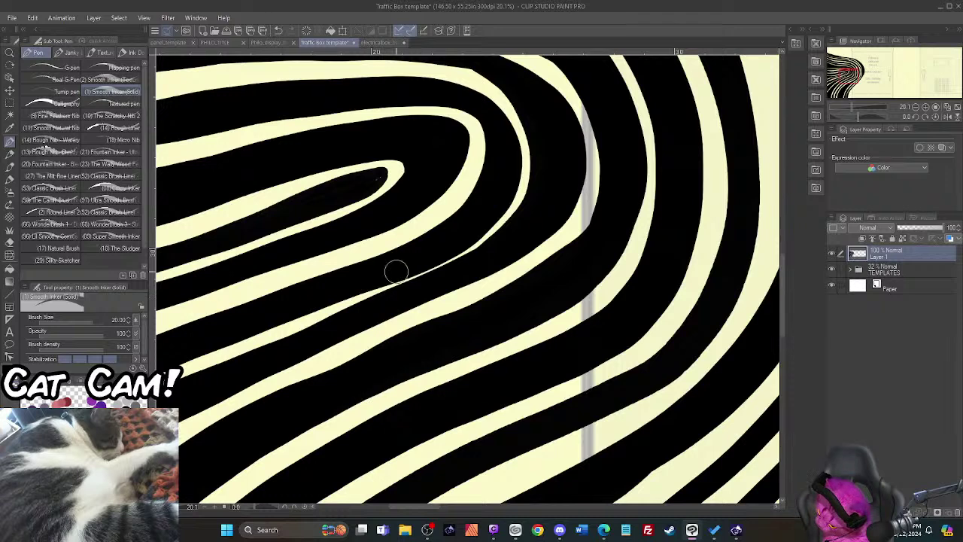
scroll(394, 269, up, 1)
key(bracketleft)
key(bracketleft)
key(bracketleft)
key(bracketleft)
key(bracketleft)
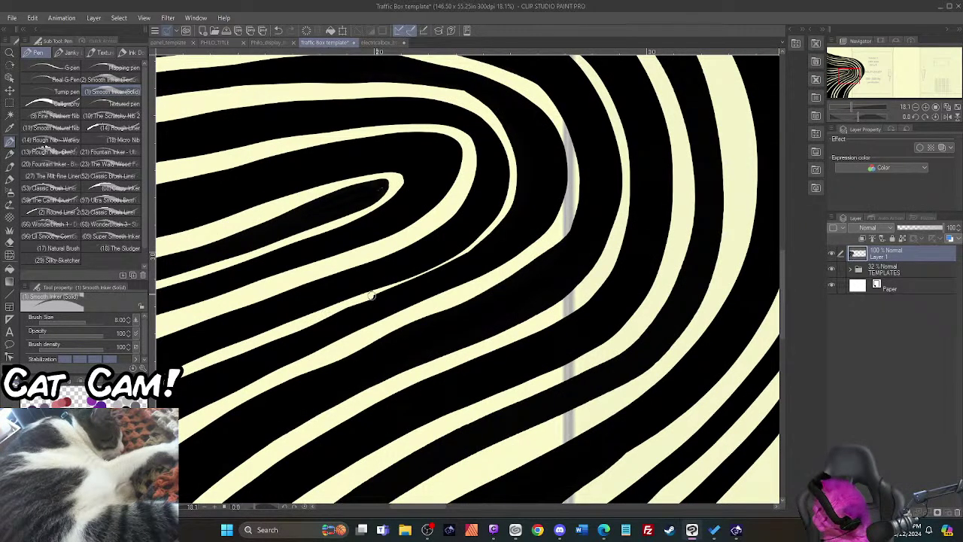
mouse_move(413, 279)
mouse_down()
mouse_move(493, 229)
mouse_move(515, 178)
mouse_up()
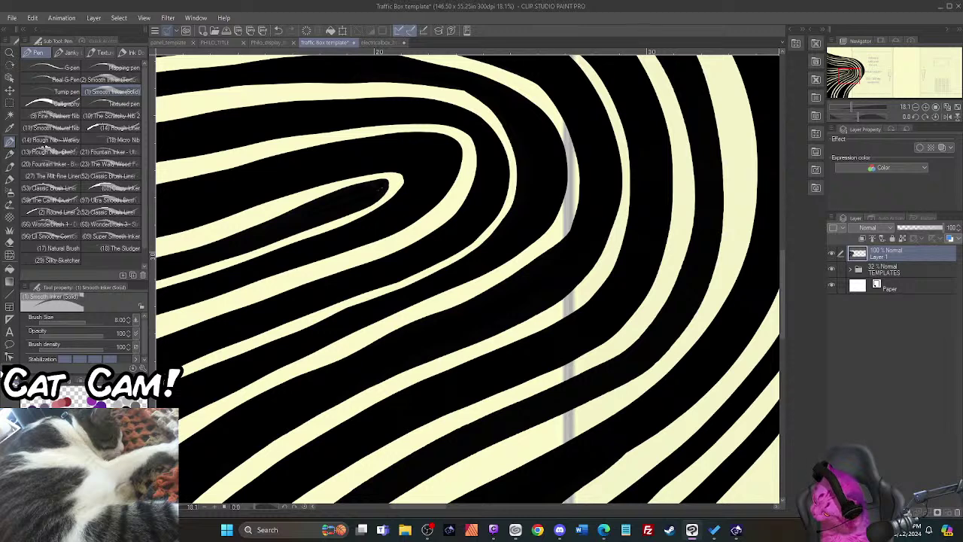
drag(379, 187, 372, 193)
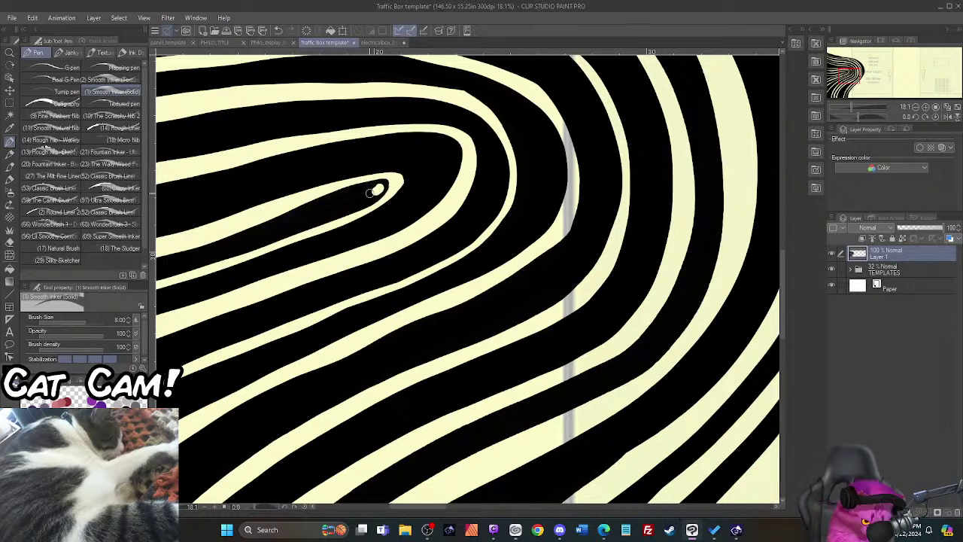
key(x)
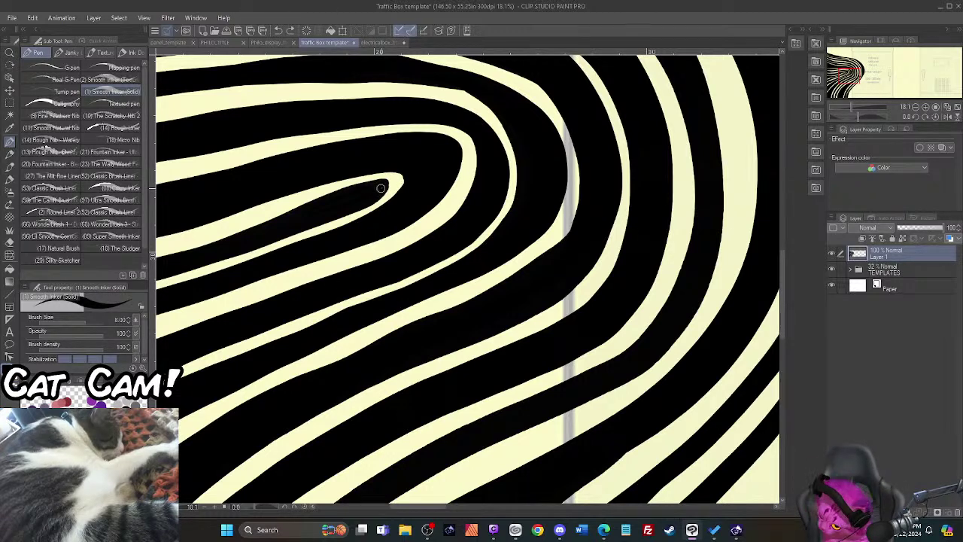
Step: With brush size 20, draw a tapering stripe above the outermost curve from the canvas's left edge and fill its wide end solid black
scroll(340, 173, down, 4)
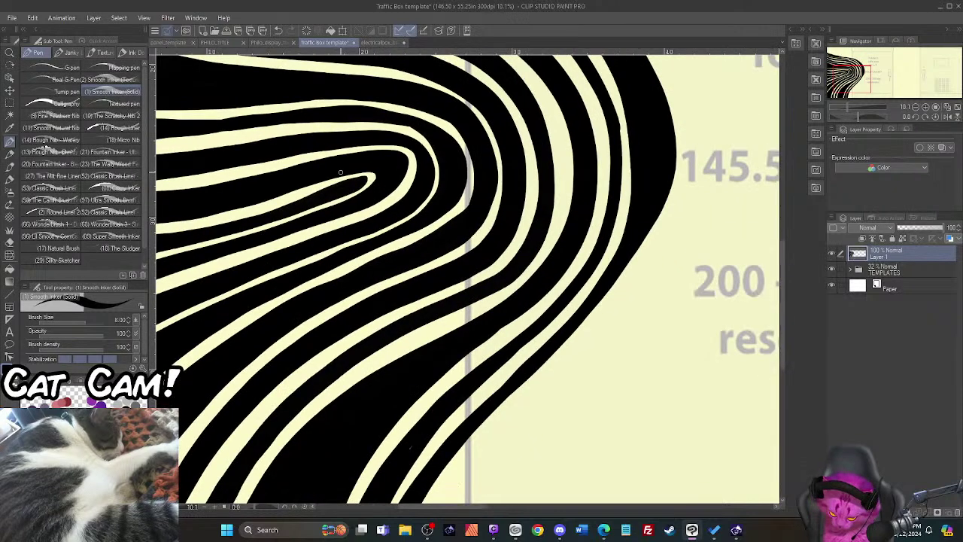
scroll(340, 172, down, 4)
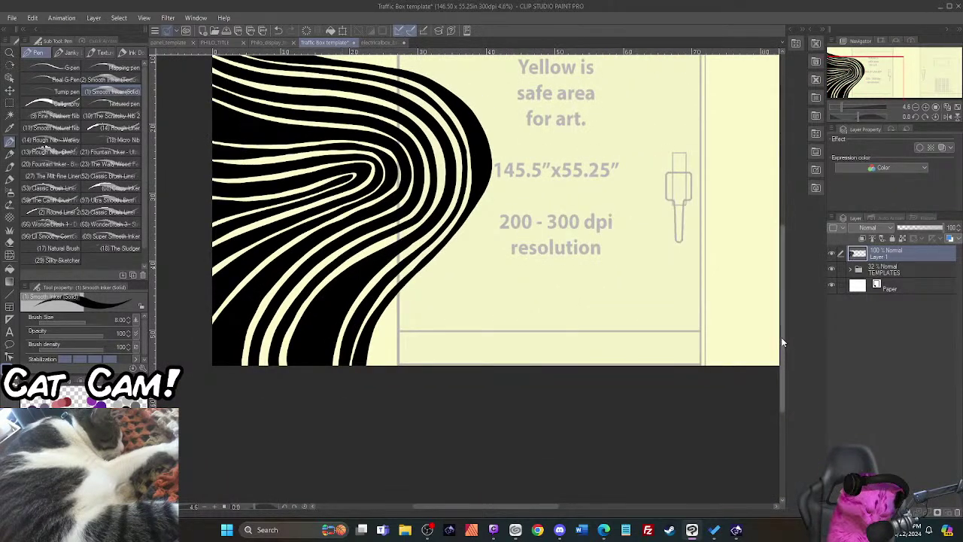
drag(781, 337, 785, 292)
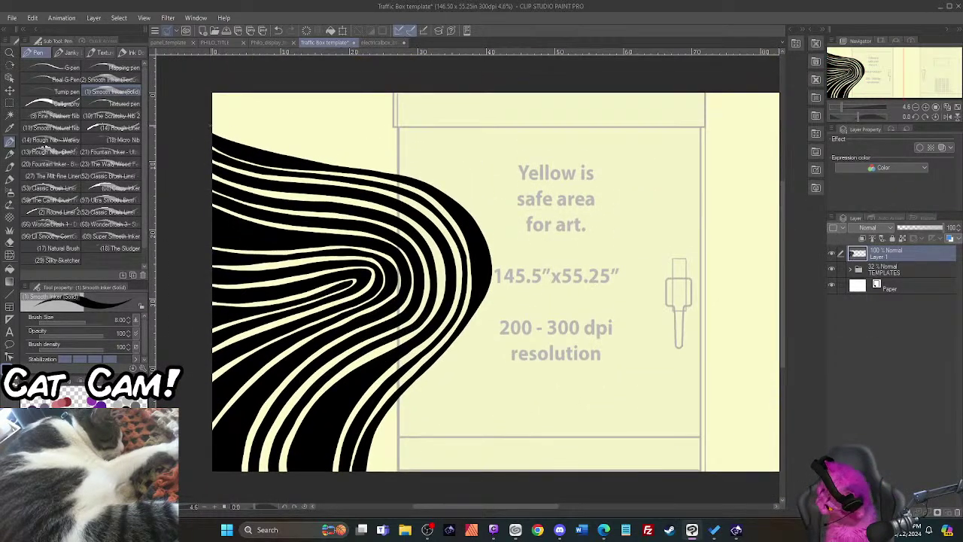
key(bracketright)
key(bracketright)
key(bracketright)
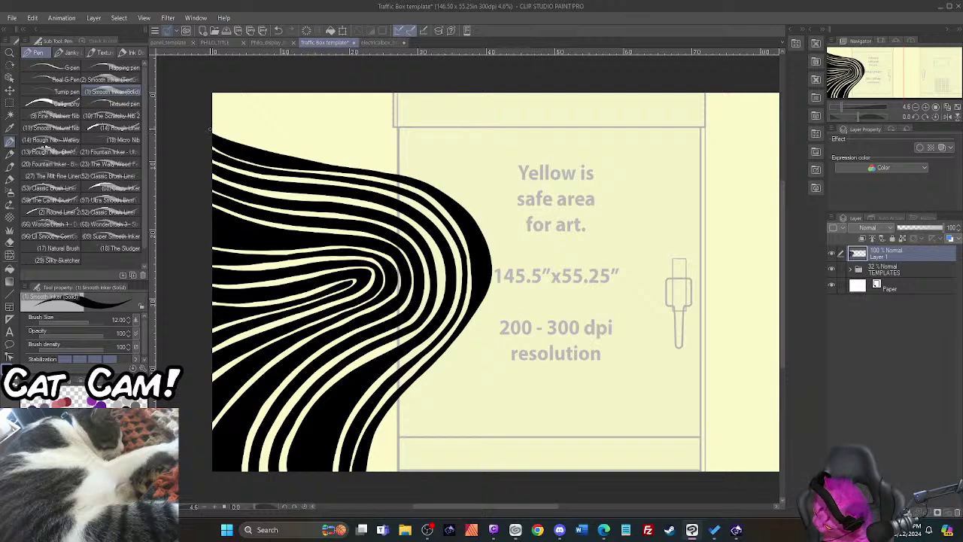
scroll(216, 174, up, 1)
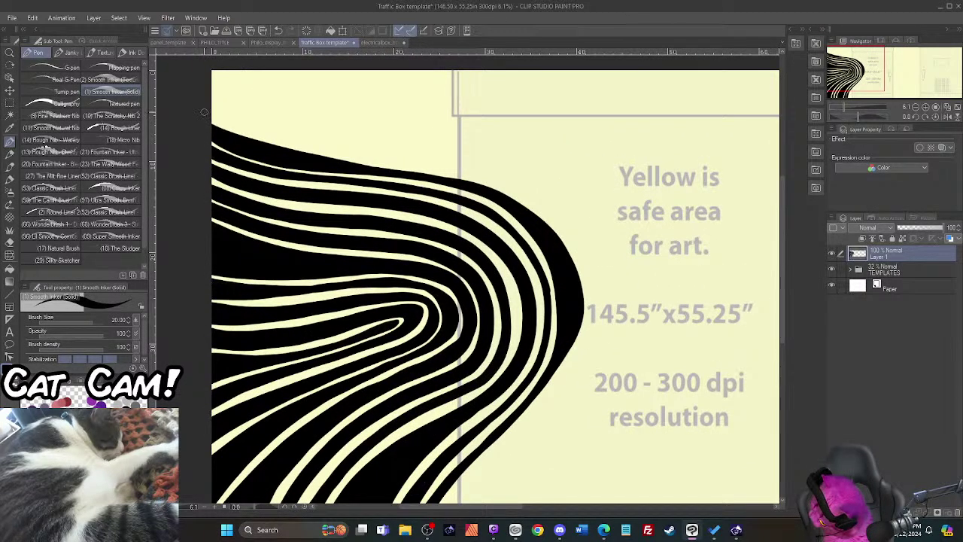
mouse_move(204, 112)
mouse_down()
mouse_move(328, 148)
mouse_move(489, 172)
mouse_up()
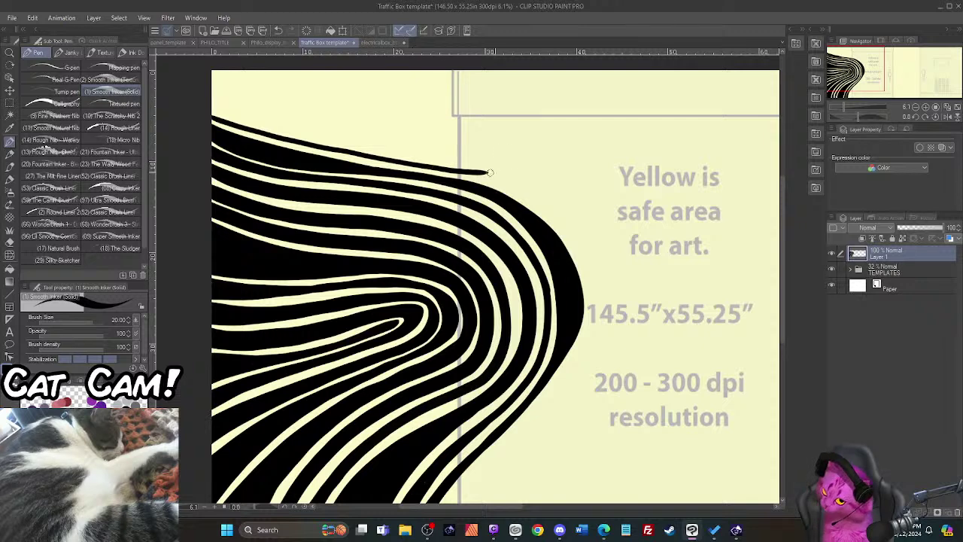
mouse_move(209, 106)
mouse_down()
mouse_move(372, 154)
mouse_move(491, 171)
mouse_up()
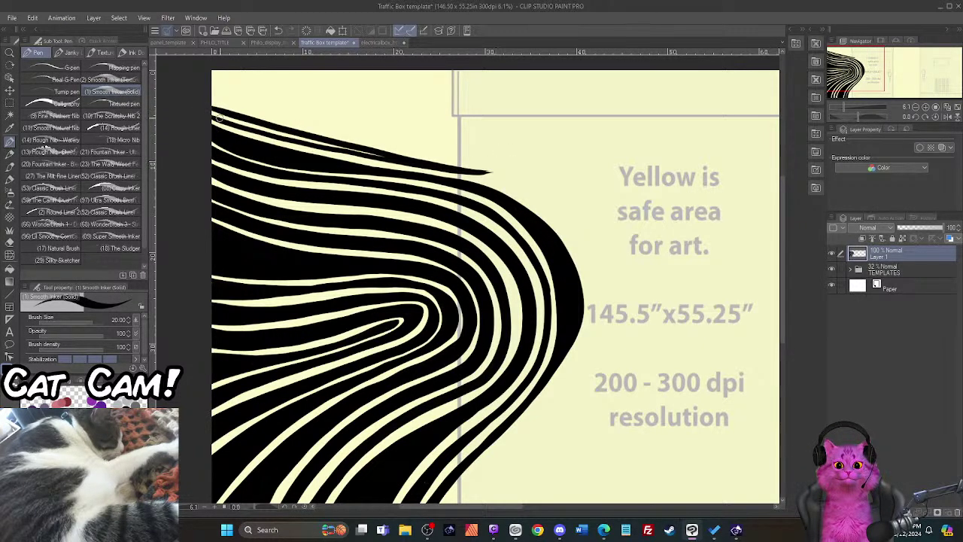
drag(210, 113, 371, 153)
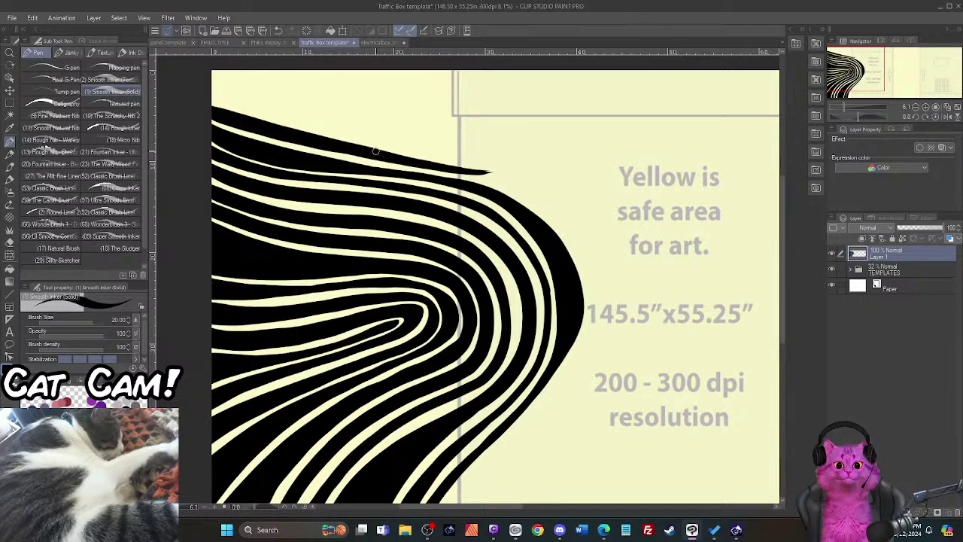
Step: Draw a second tapering stripe above the first one and fill it solid black toward the left edge
drag(783, 243, 783, 229)
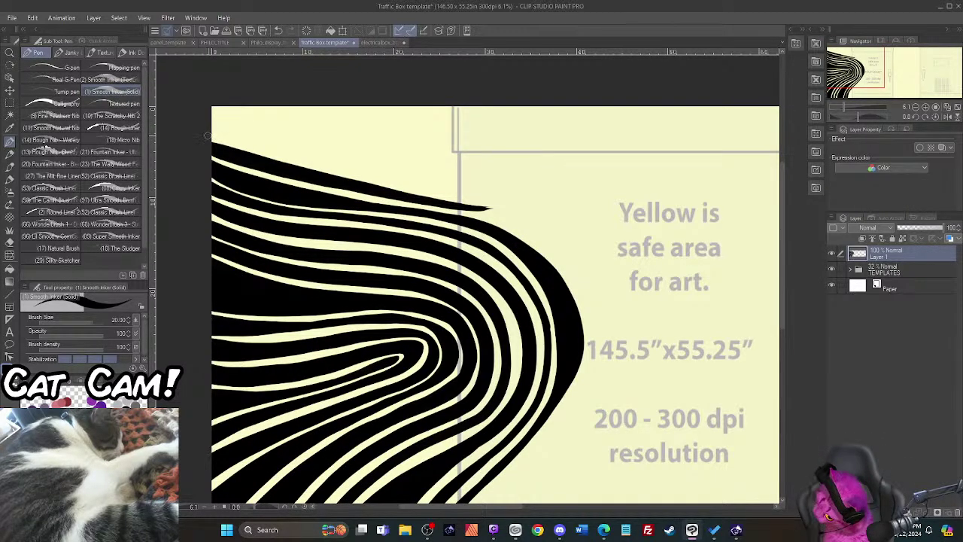
mouse_move(207, 136)
mouse_down()
mouse_move(500, 192)
mouse_move(468, 193)
mouse_move(214, 123)
mouse_up()
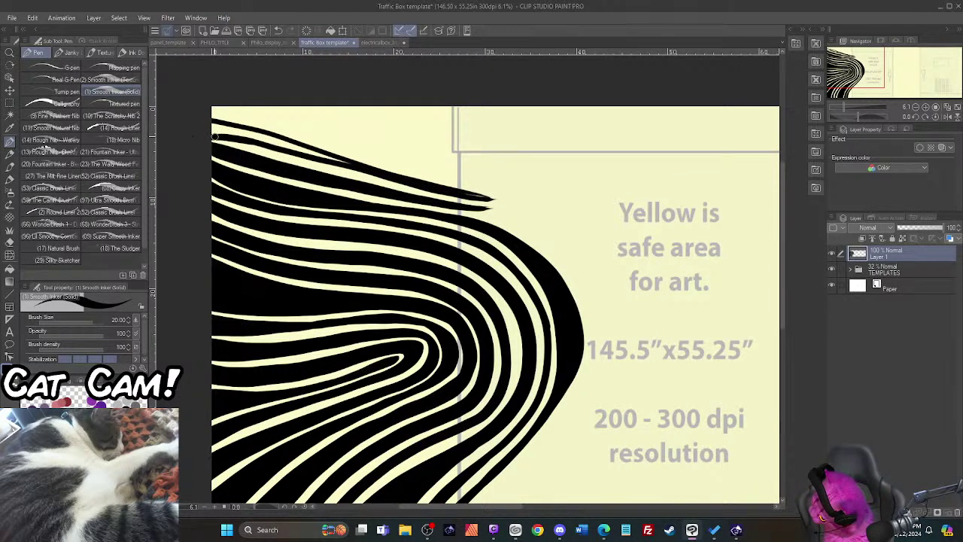
mouse_move(213, 137)
mouse_down()
mouse_move(362, 179)
mouse_move(491, 193)
mouse_up()
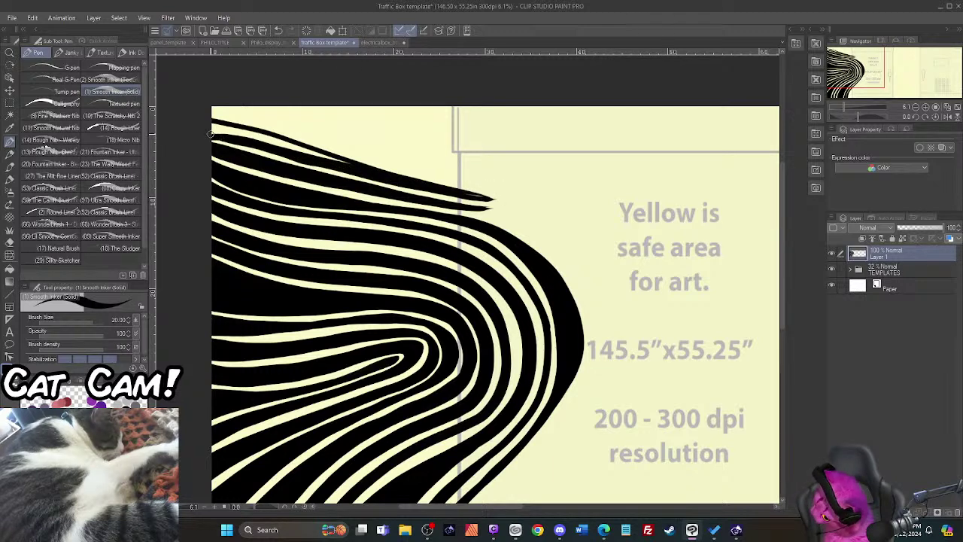
mouse_move(212, 134)
mouse_down()
mouse_move(242, 134)
mouse_move(223, 125)
mouse_move(359, 168)
mouse_up()
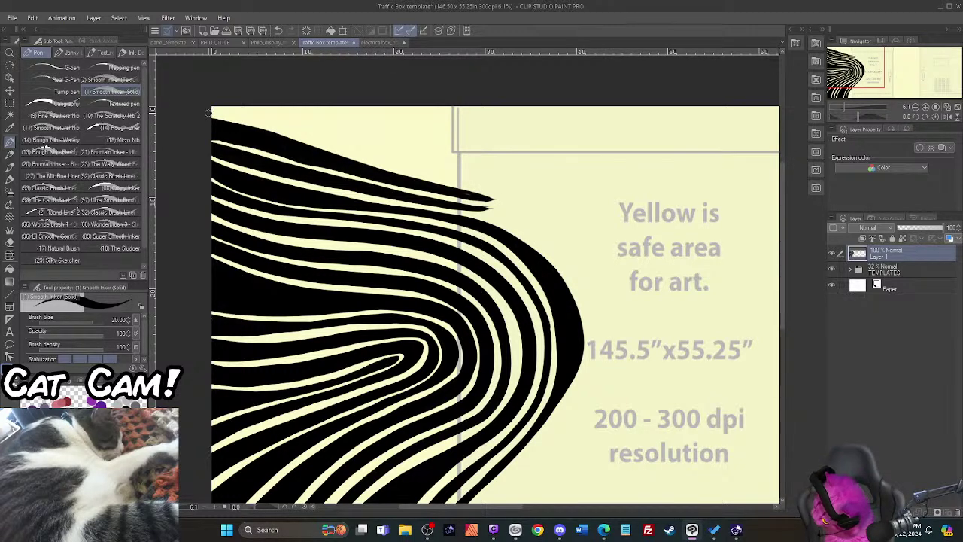
Step: Draw a third tapering stripe above the previous two, starting at the canvas's upper-left corner, and fill it solid black
mouse_move(209, 113)
mouse_down()
mouse_move(436, 173)
mouse_move(501, 179)
mouse_up()
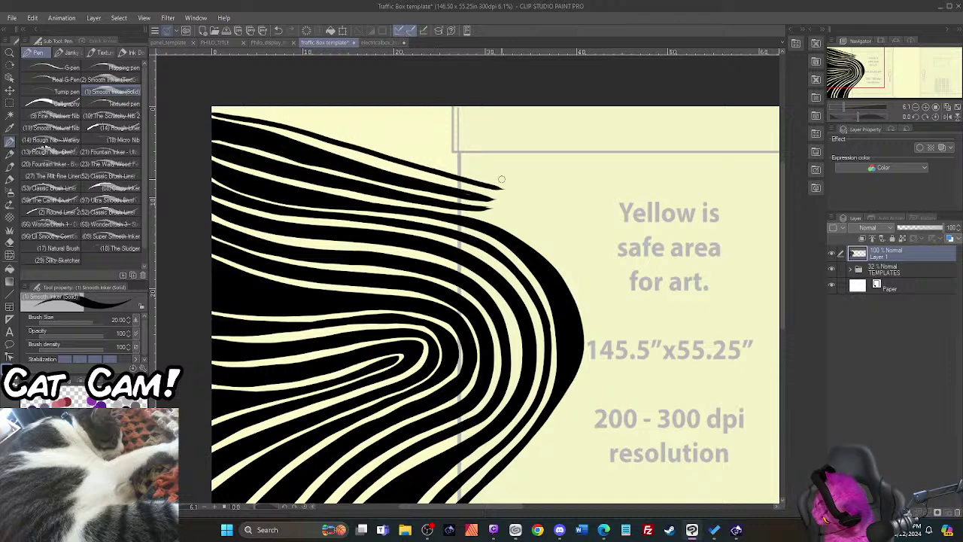
mouse_move(211, 108)
mouse_down()
mouse_move(347, 134)
mouse_move(512, 183)
mouse_up()
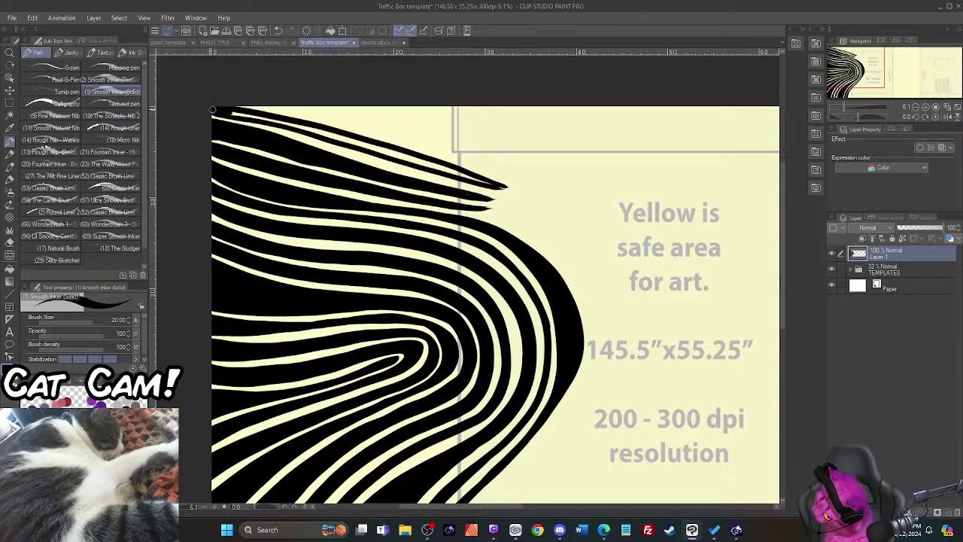
drag(227, 113, 501, 190)
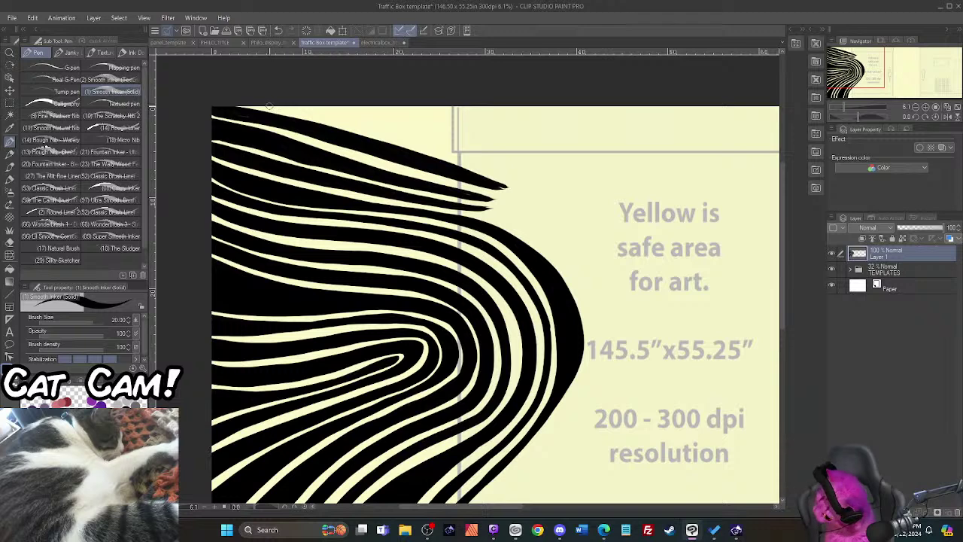
Step: Draw another tapering stripe from the canvas's top edge down past the vertical guide line and fill it solid black
drag(268, 107, 478, 162)
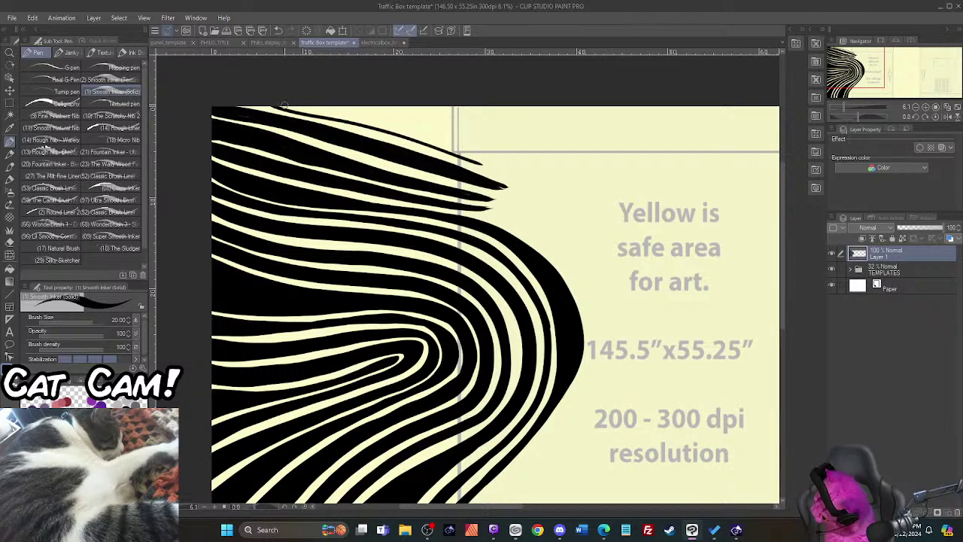
drag(284, 106, 493, 165)
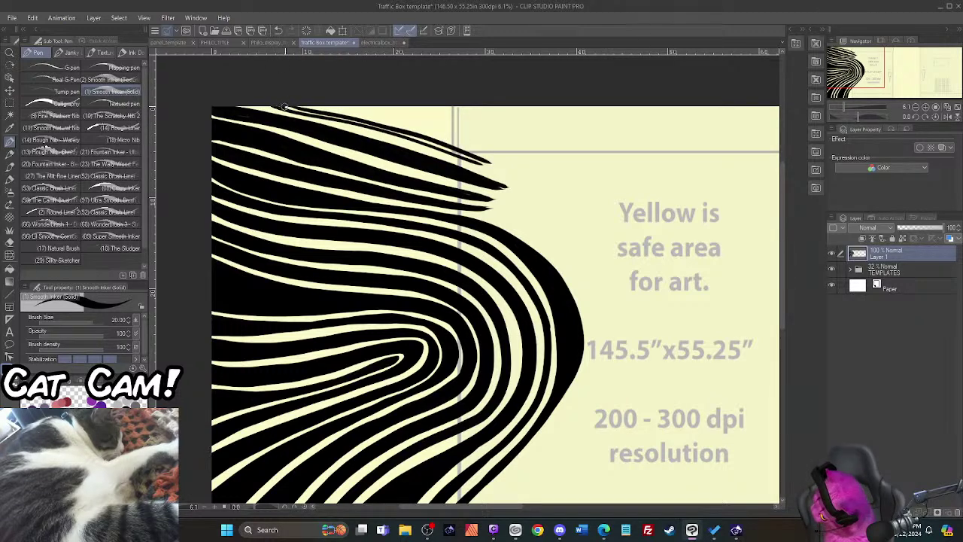
drag(284, 107, 483, 164)
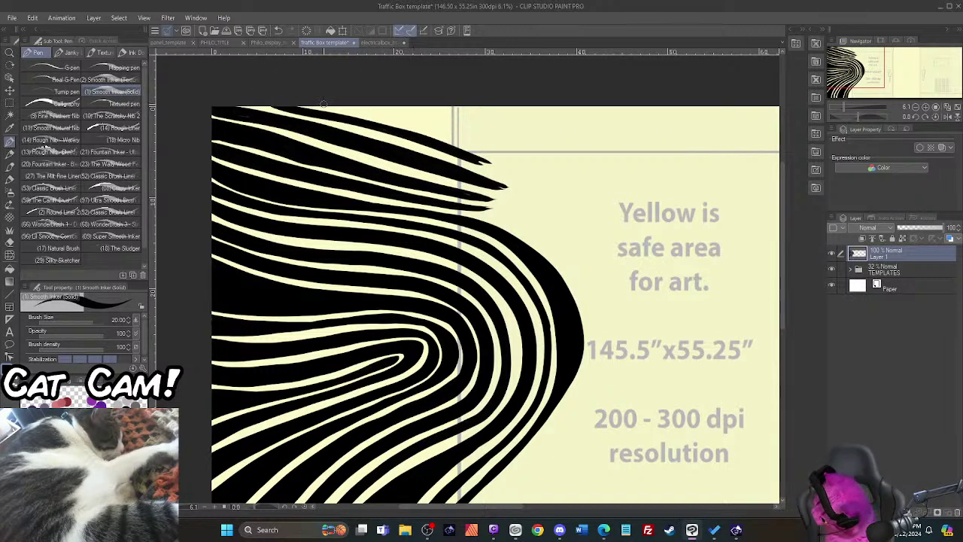
Step: Add progressively shorter black stripes along the canvas's top edge, filling the remaining corner up to the vertical guide line
drag(325, 103, 479, 150)
drag(362, 105, 463, 136)
drag(377, 106, 459, 132)
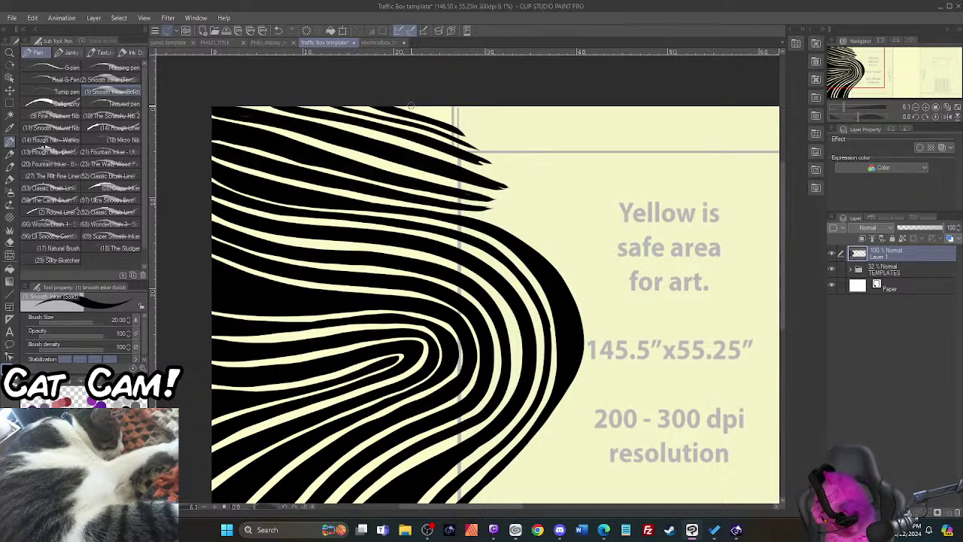
drag(412, 105, 458, 115)
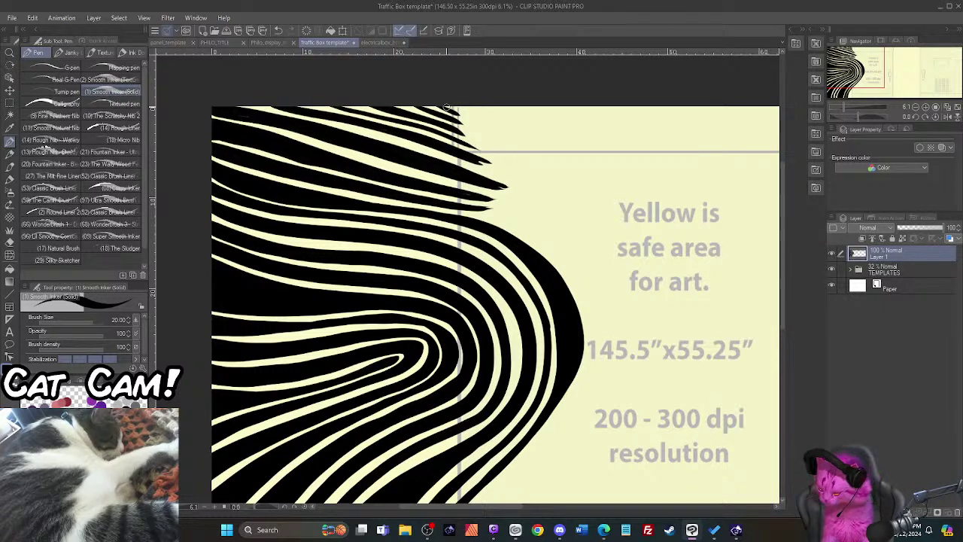
Step: Duplicate the Layer 1 artwork and move the copy across to the canvas's right edge, leaving only a thin strip of its left side on the canvas
scroll(449, 108, down, 2)
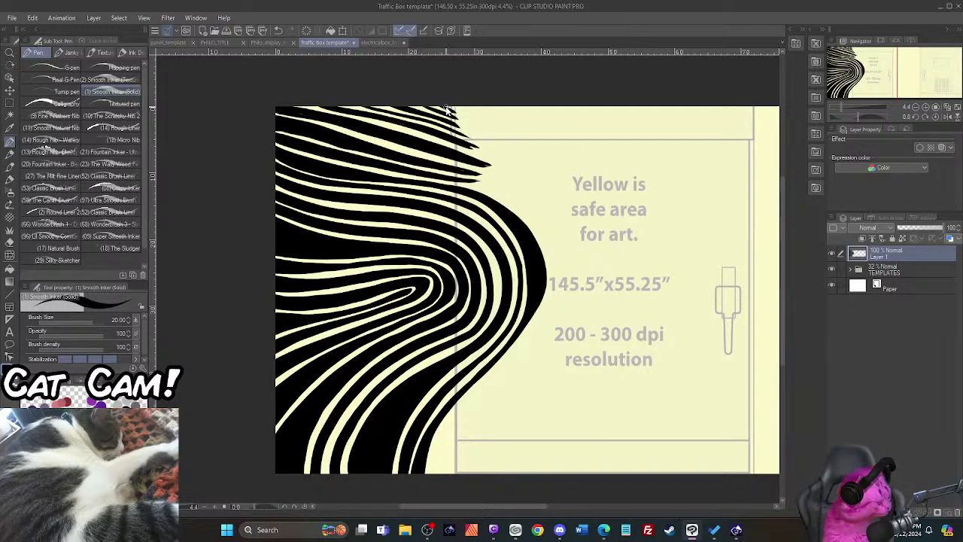
key(ctrl+c)
key(ctrl+v)
key(ctrl+t)
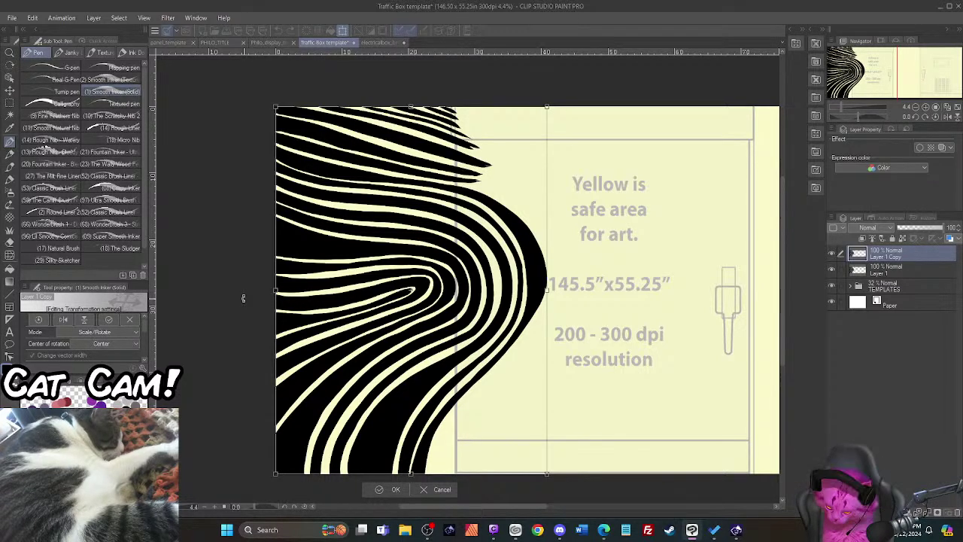
drag(320, 339, 590, 350)
mouse_move(446, 505)
mouse_down()
mouse_move(535, 508)
mouse_move(556, 523)
mouse_up()
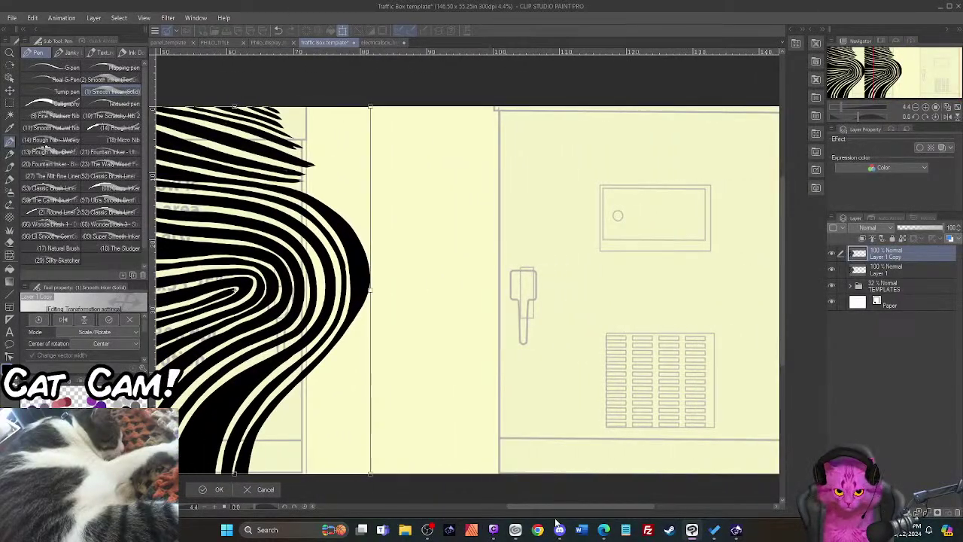
drag(234, 310, 614, 336)
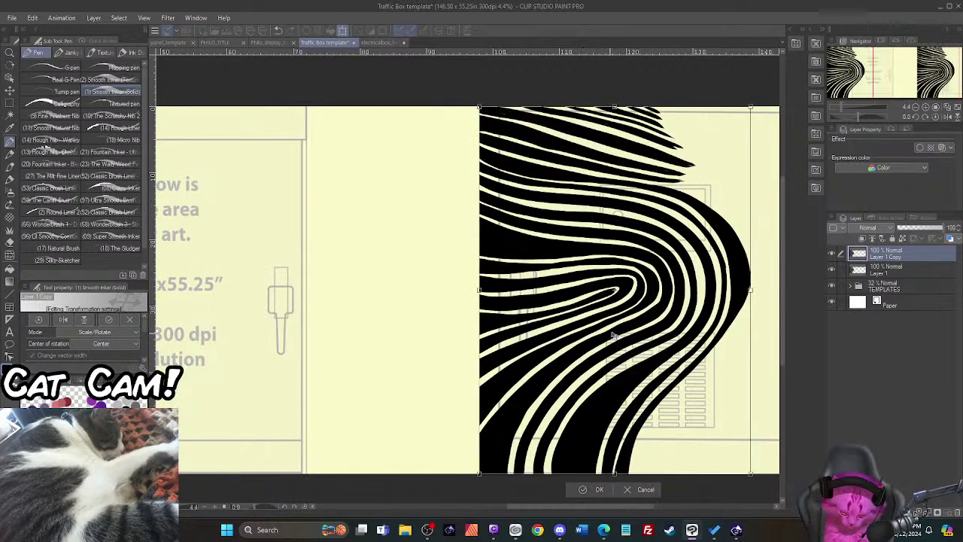
drag(511, 504, 588, 515)
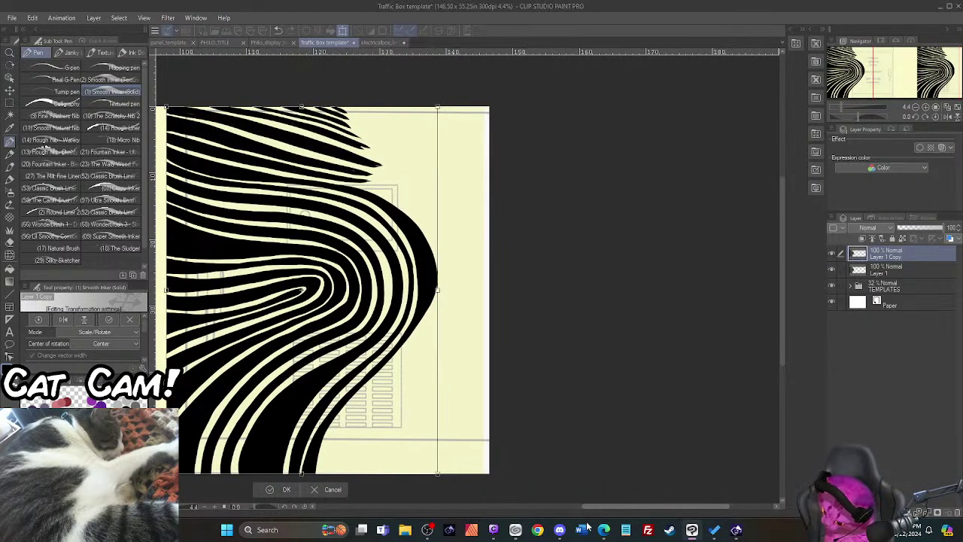
drag(222, 314, 520, 340)
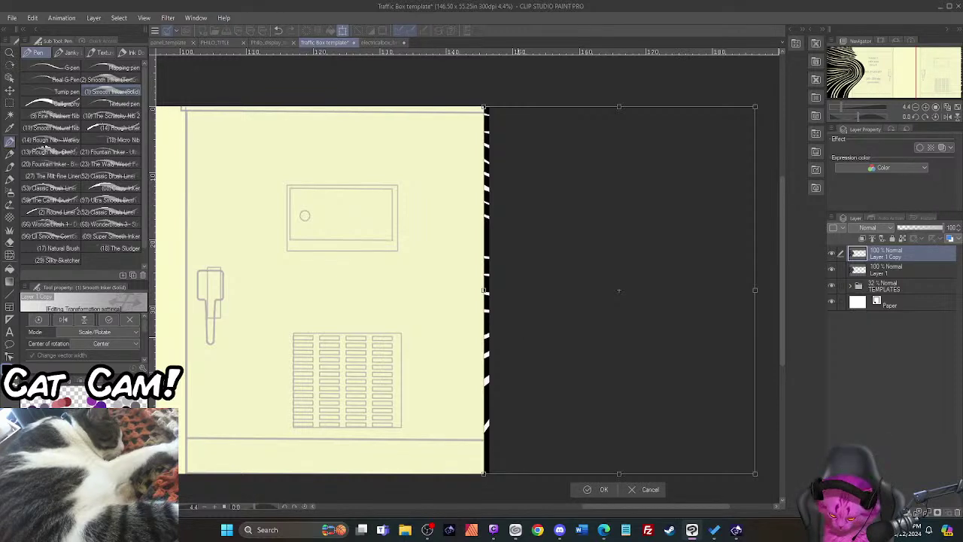
key(Return)
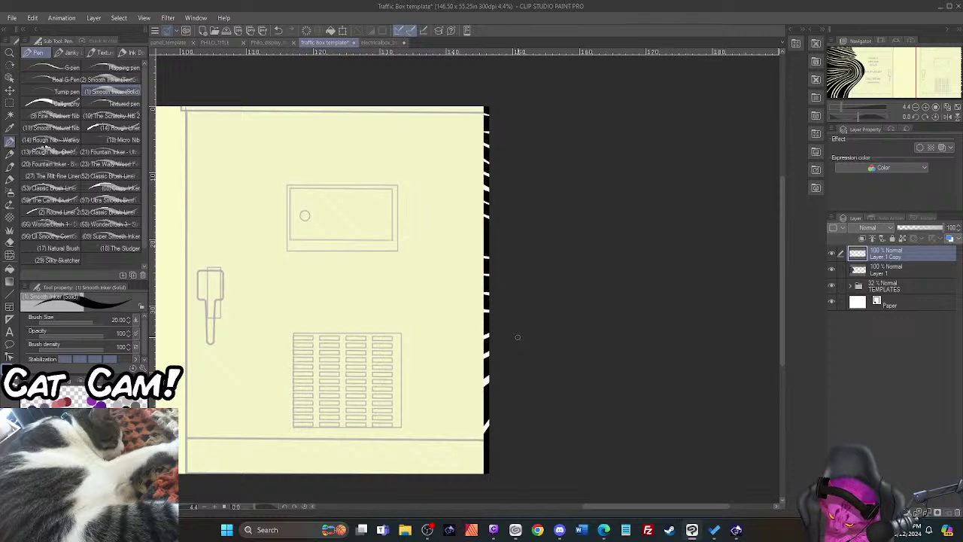
Step: On Layer 1, draw short tapering black strokes at brush size 20 that extend the copied strip's stripes inward near the vent grille
key(r)
mouse_move(301, 258)
mouse_down()
mouse_move(383, 430)
mouse_move(523, 469)
mouse_move(430, 444)
mouse_move(452, 453)
mouse_up()
key(p)
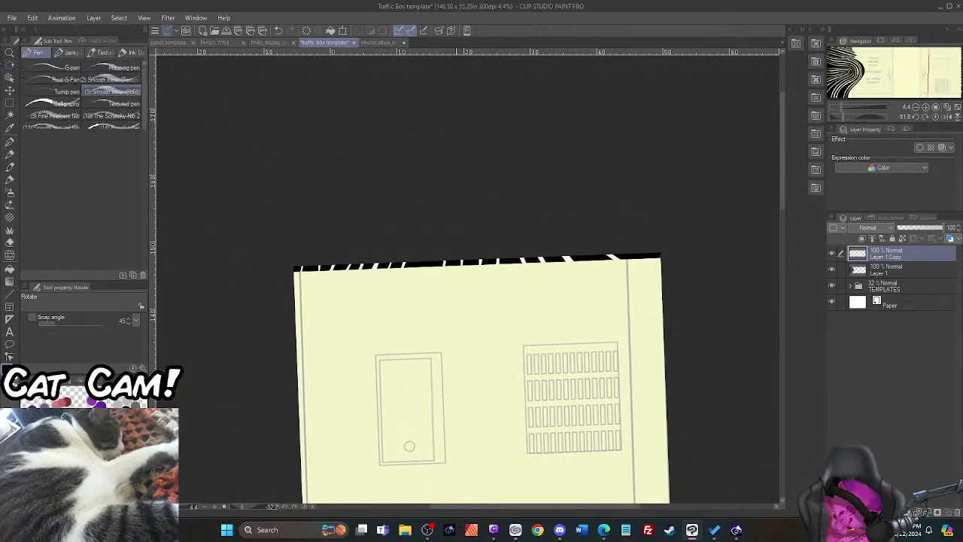
click(885, 272)
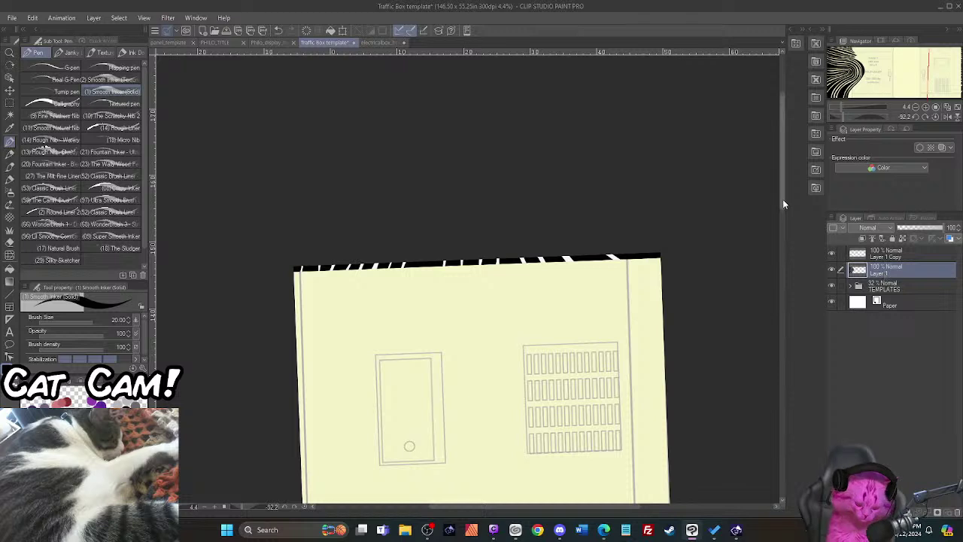
drag(782, 199, 785, 222)
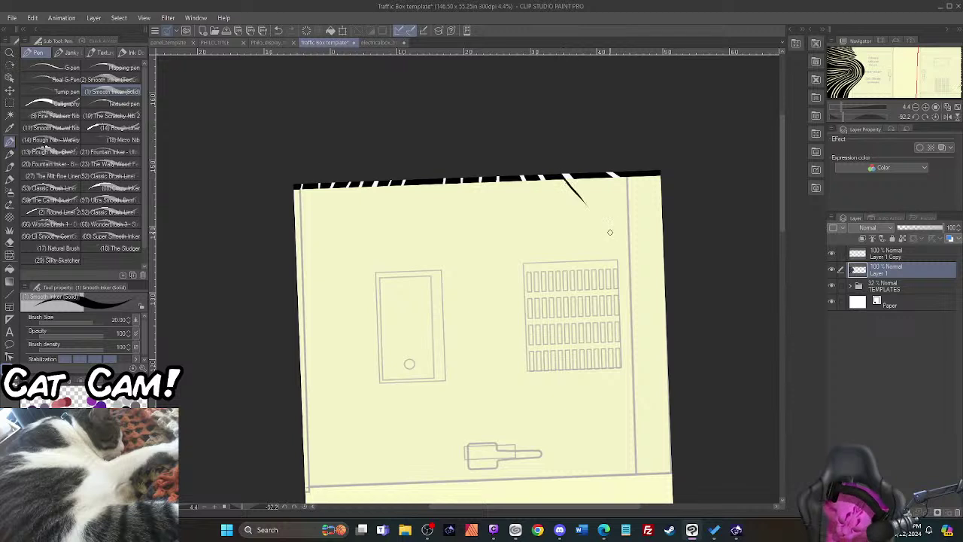
drag(547, 179, 564, 211)
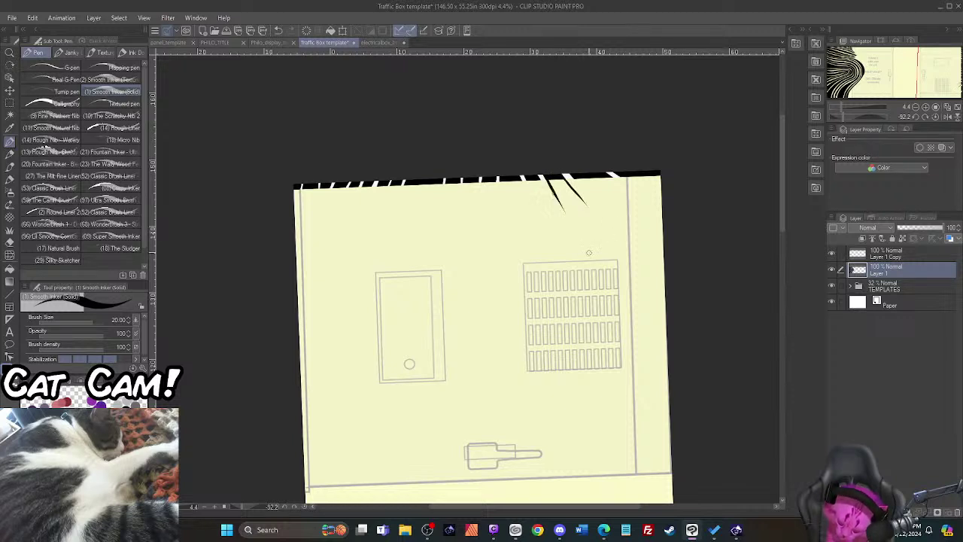
drag(538, 178, 554, 206)
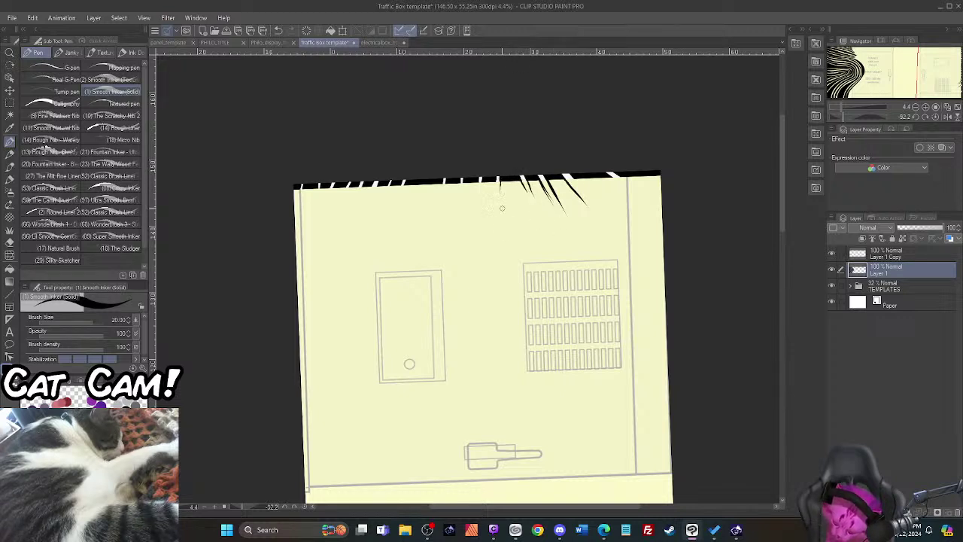
mouse_move(500, 179)
mouse_down()
mouse_move(496, 212)
mouse_move(483, 191)
mouse_up()
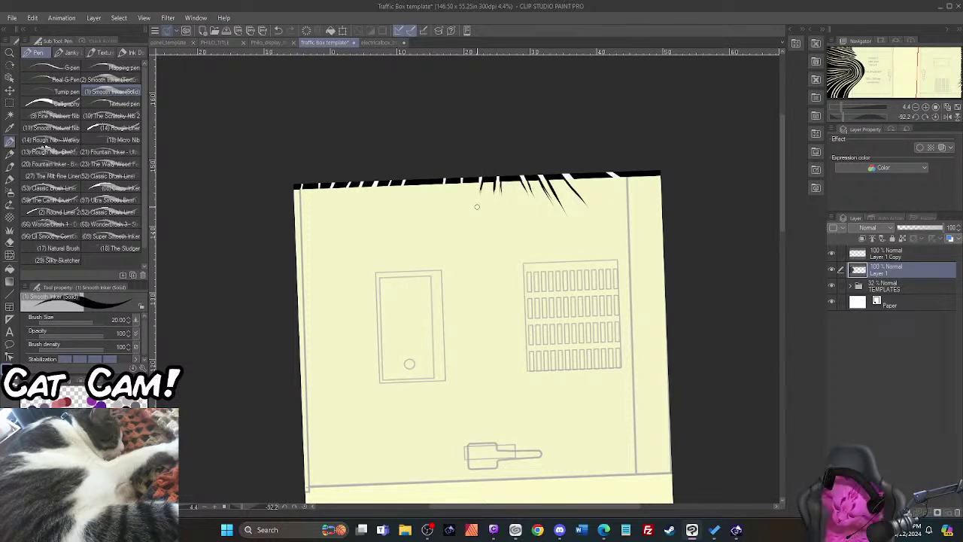
Step: With brush size 12, draw tapering black strokes inward along the first three gaps of the strip, beginning at the canvas's upper-right corner
scroll(453, 187, up, 2)
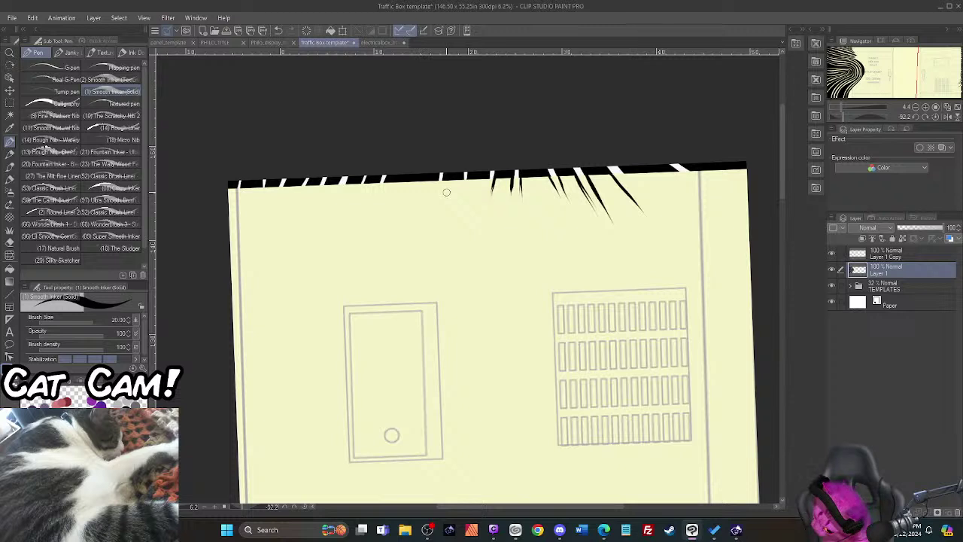
scroll(446, 192, up, 3)
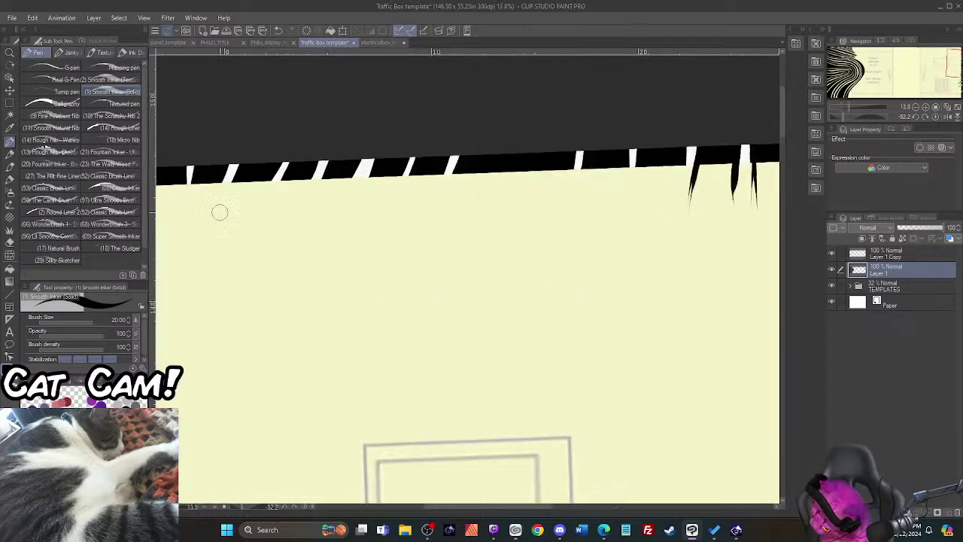
scroll(194, 214, down, 2)
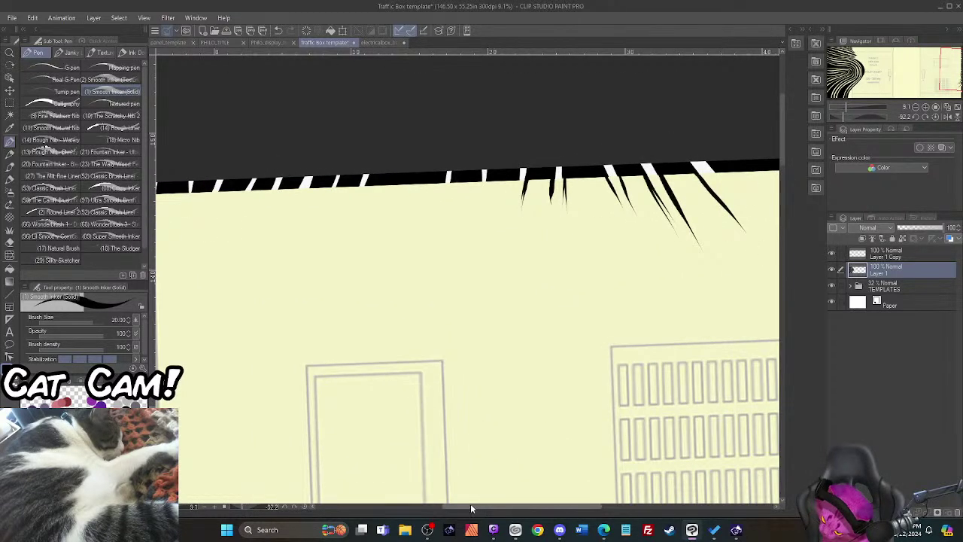
drag(471, 504, 437, 501)
key(bracketleft)
key(bracketleft)
key(bracketleft)
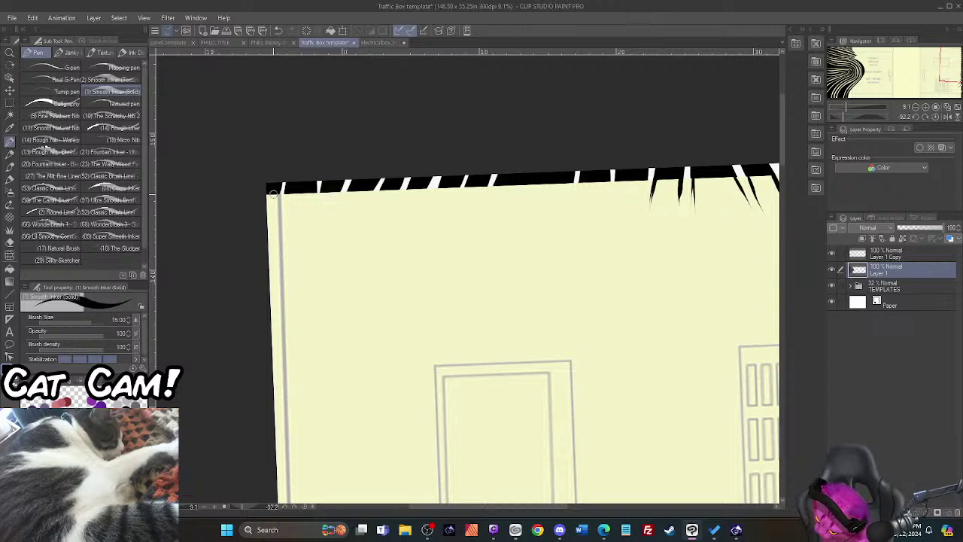
drag(275, 196, 271, 215)
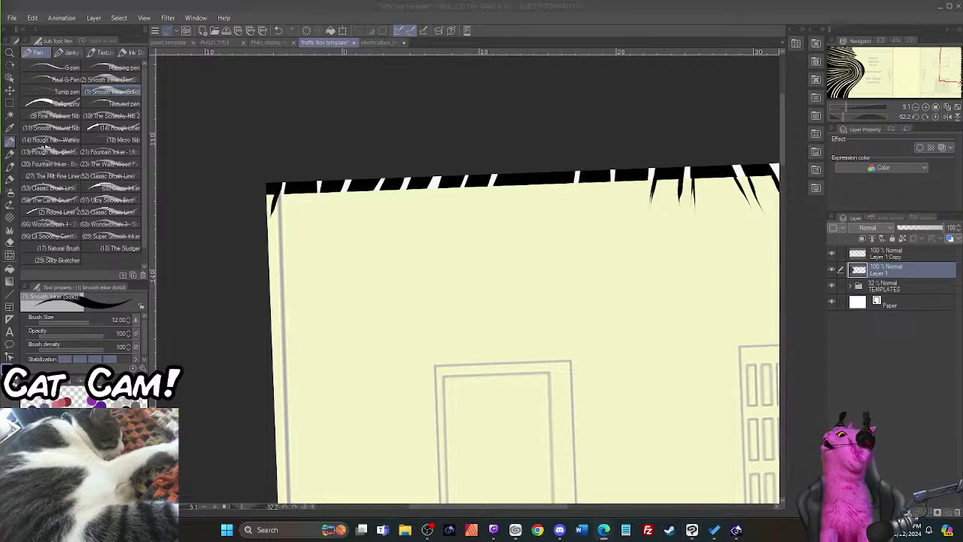
click(286, 197)
drag(286, 184, 276, 226)
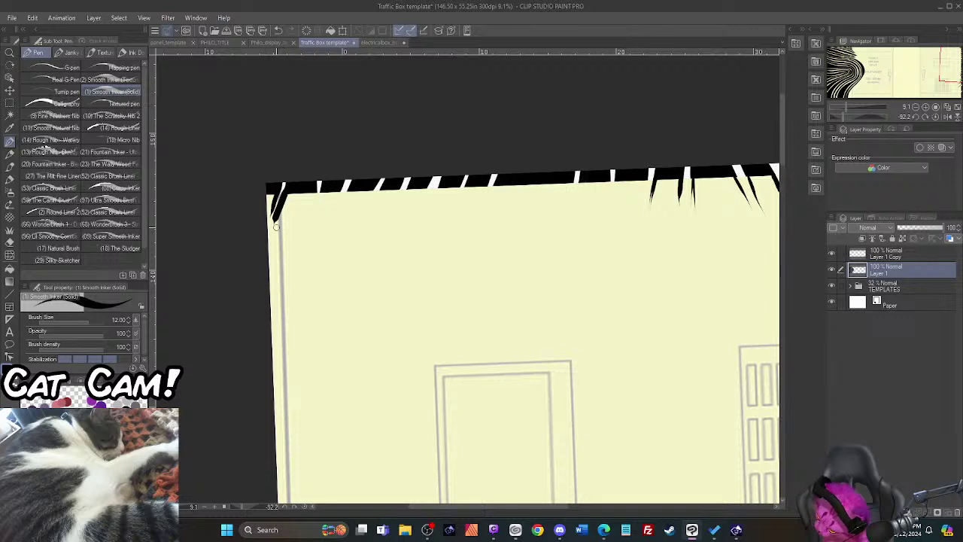
drag(317, 186, 305, 232)
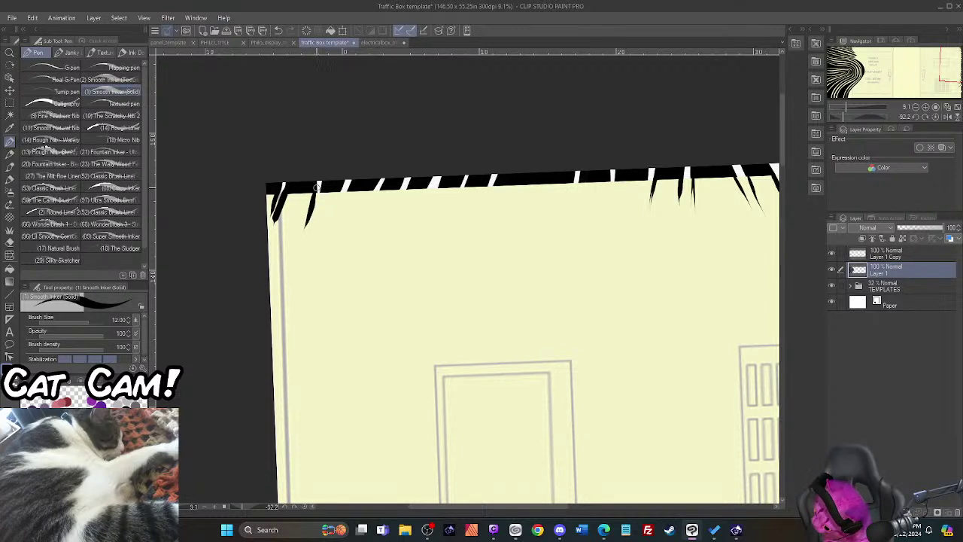
drag(313, 196, 306, 223)
drag(322, 190, 312, 232)
mouse_move(340, 183)
mouse_down()
mouse_move(329, 216)
mouse_move(344, 204)
mouse_move(337, 226)
mouse_up()
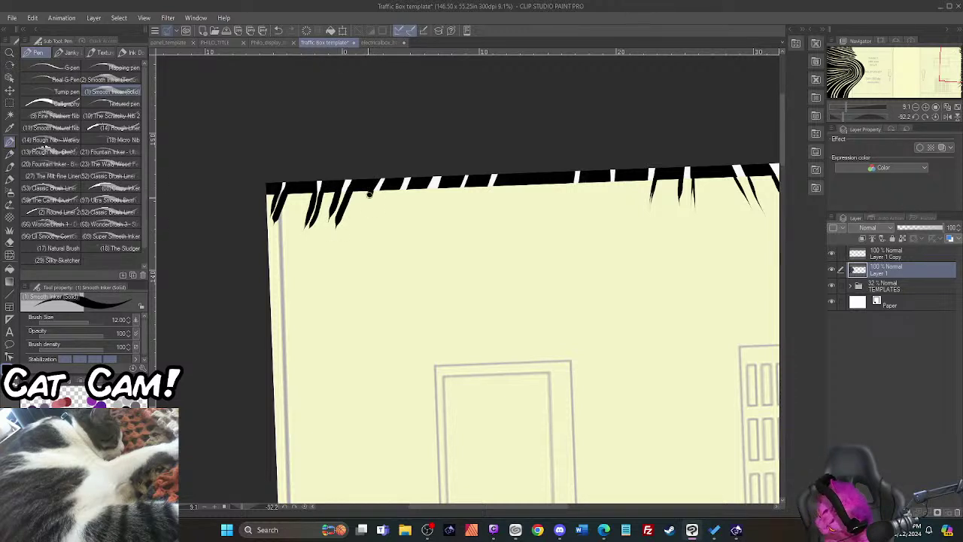
Step: Extend the edges of the strip's fourth, fifth and sixth gaps inward with short tapering black strokes
drag(373, 188, 360, 218)
mouse_move(384, 183)
mouse_down()
mouse_move(370, 216)
mouse_move(399, 188)
mouse_move(384, 221)
mouse_up()
drag(410, 182, 399, 220)
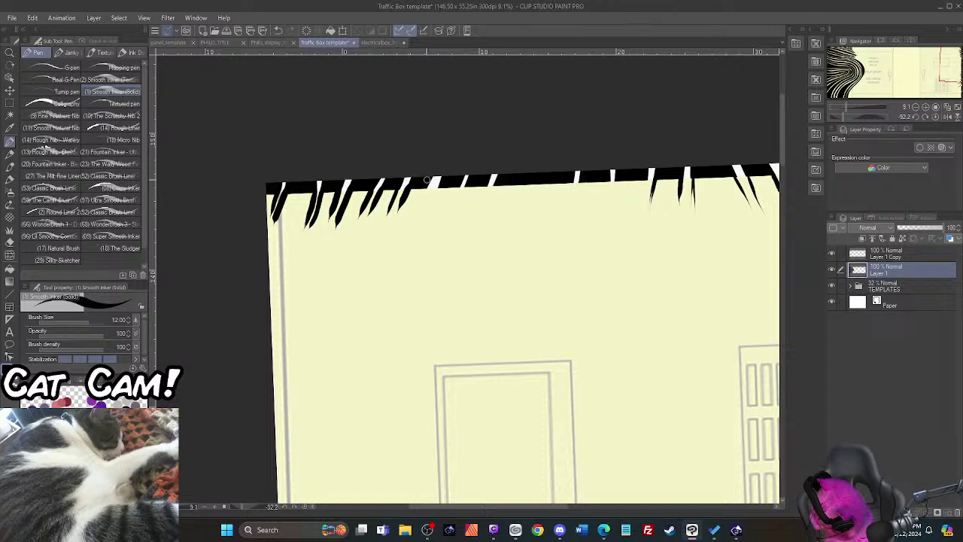
drag(427, 178, 416, 217)
drag(443, 179, 432, 215)
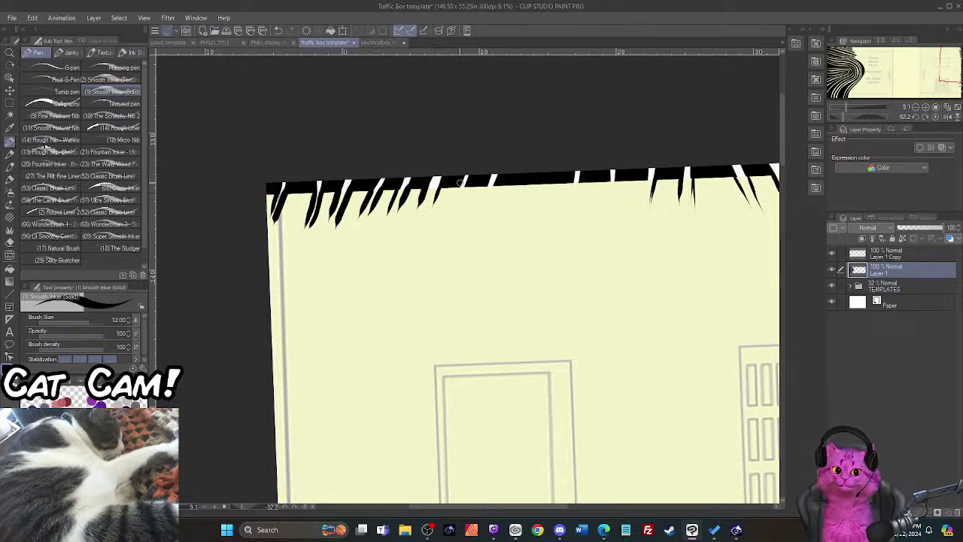
Step: Extend the edges of the strip's next gaps inward with short tapering black strokes, continuing down to the middle of the canvas's right edge
drag(461, 179, 453, 208)
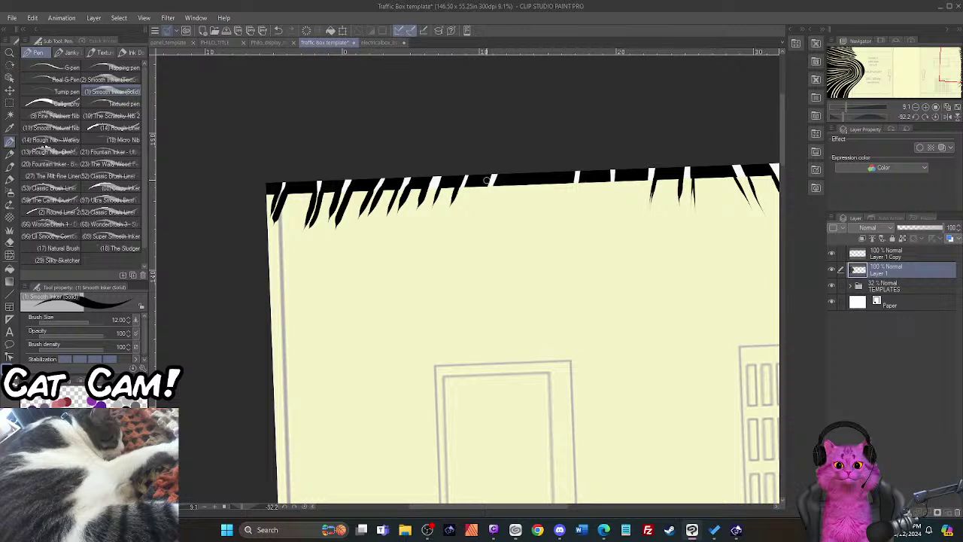
drag(487, 180, 461, 216)
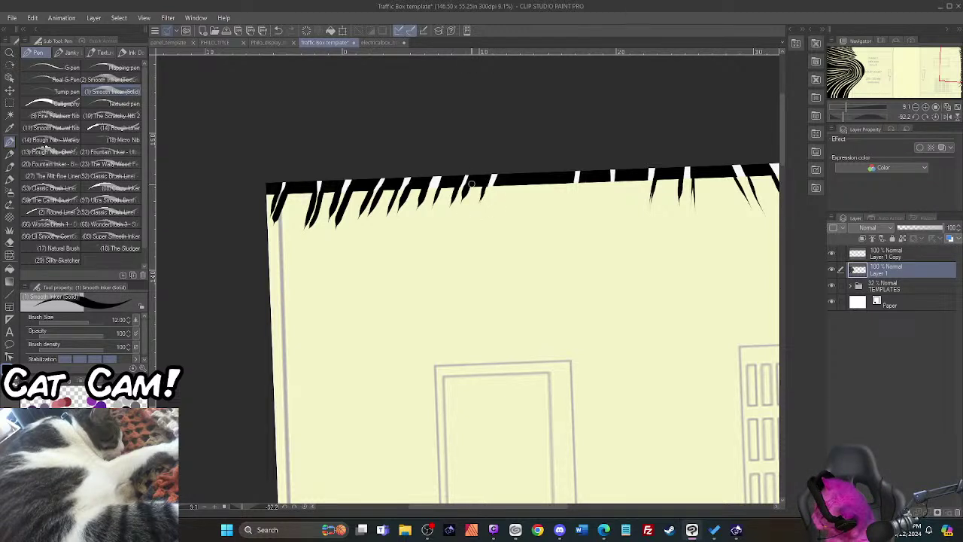
drag(467, 184, 456, 209)
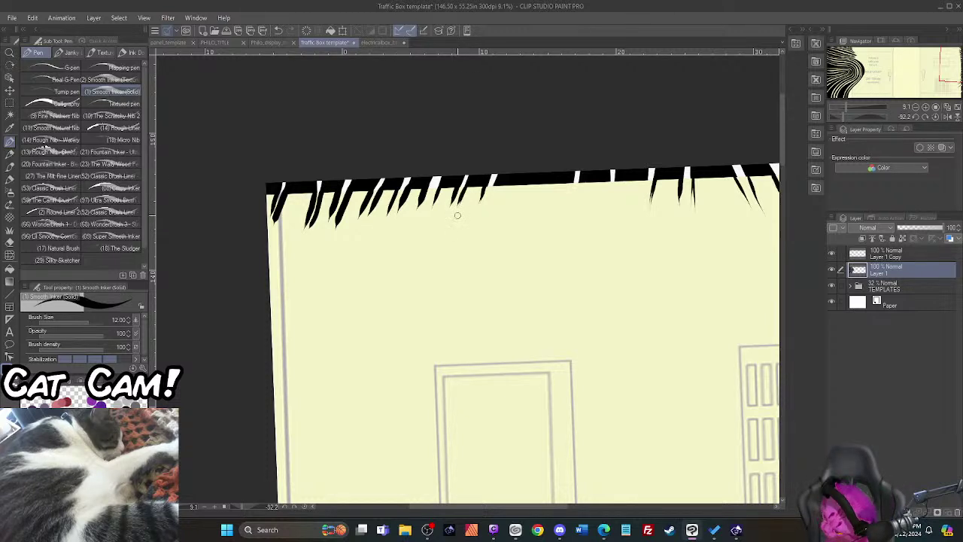
drag(491, 182, 475, 219)
drag(493, 185, 487, 204)
drag(575, 178, 565, 218)
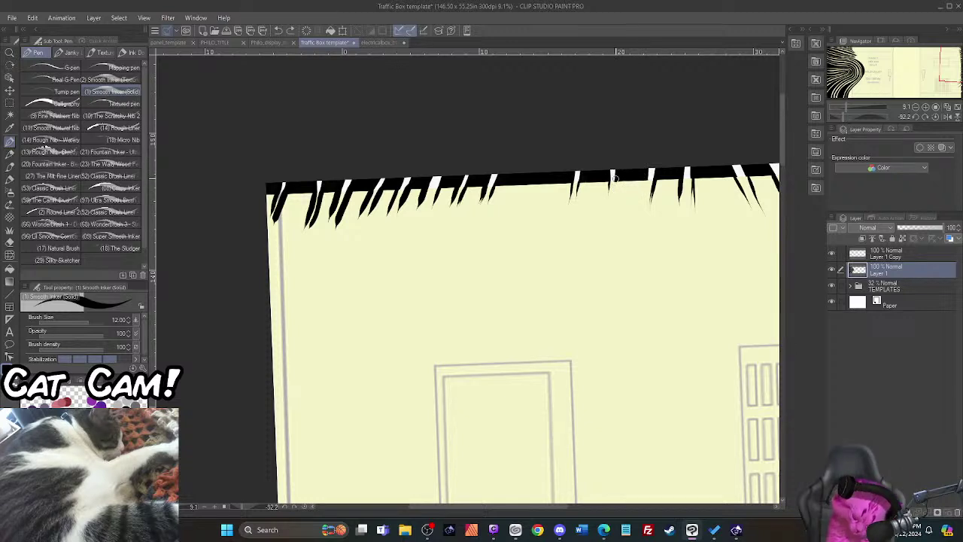
drag(613, 177, 612, 220)
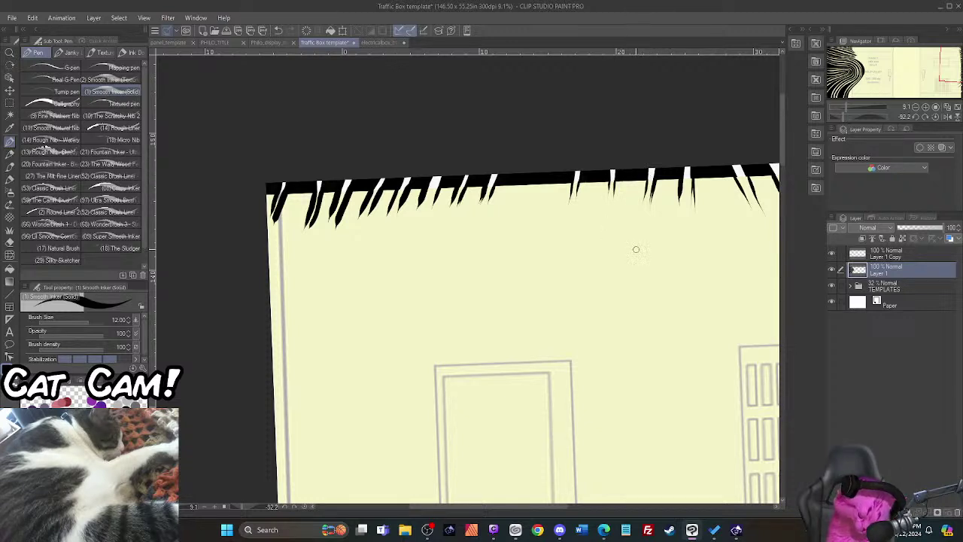
Step: Draw tapering black strokes inward along both edges of the strip's last gap, near the canvas's lower-right corner
drag(506, 505, 564, 515)
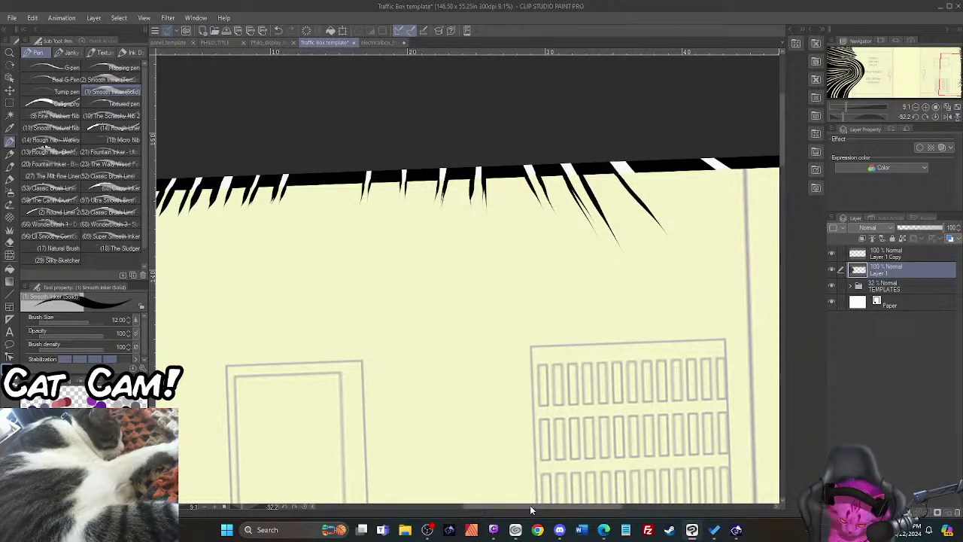
drag(528, 510, 566, 510)
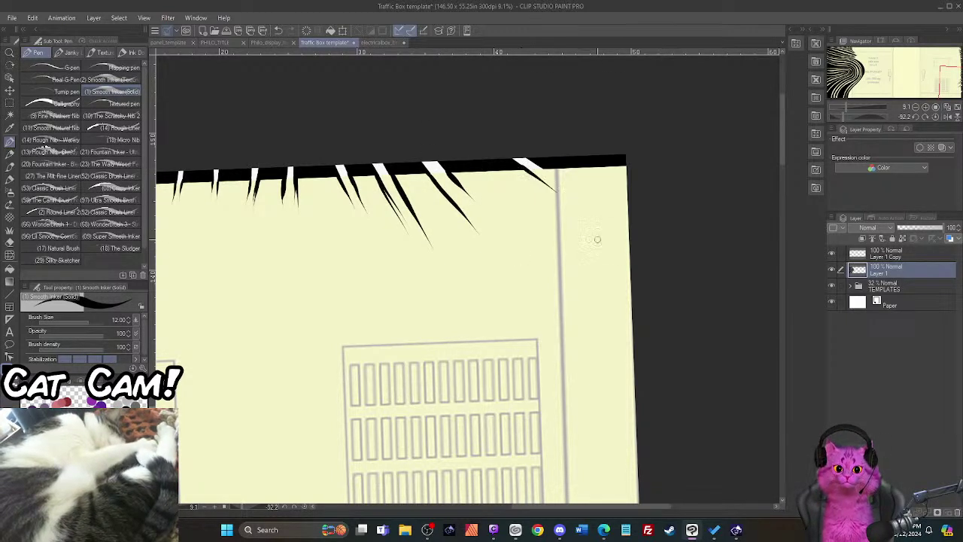
drag(557, 191, 516, 162)
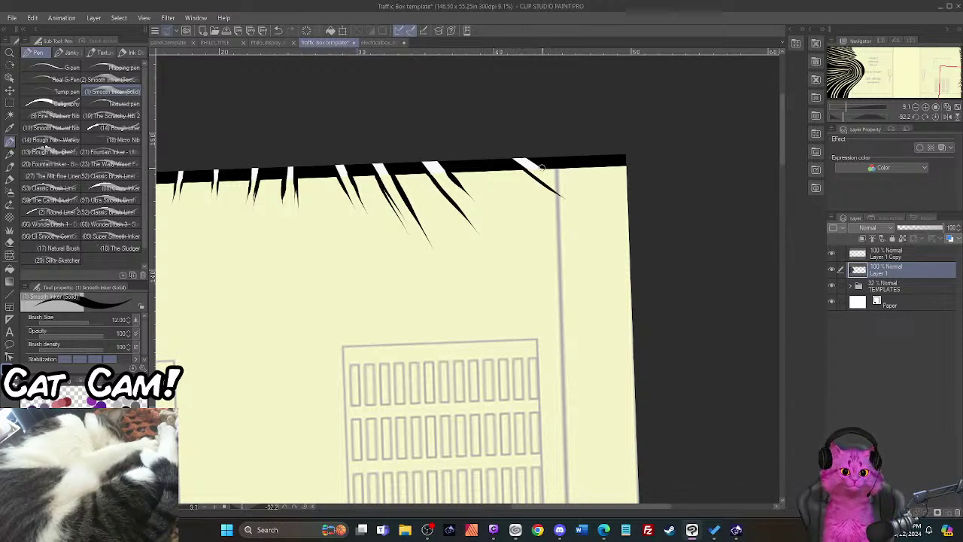
drag(536, 165, 587, 200)
Step: Outline a wavy two-lobed shape across the strip's widest upper stretch between two gaps and fill it with black
mouse_move(584, 504)
mouse_down()
mouse_move(493, 512)
mouse_move(497, 519)
mouse_up()
scroll(364, 323, down, 2)
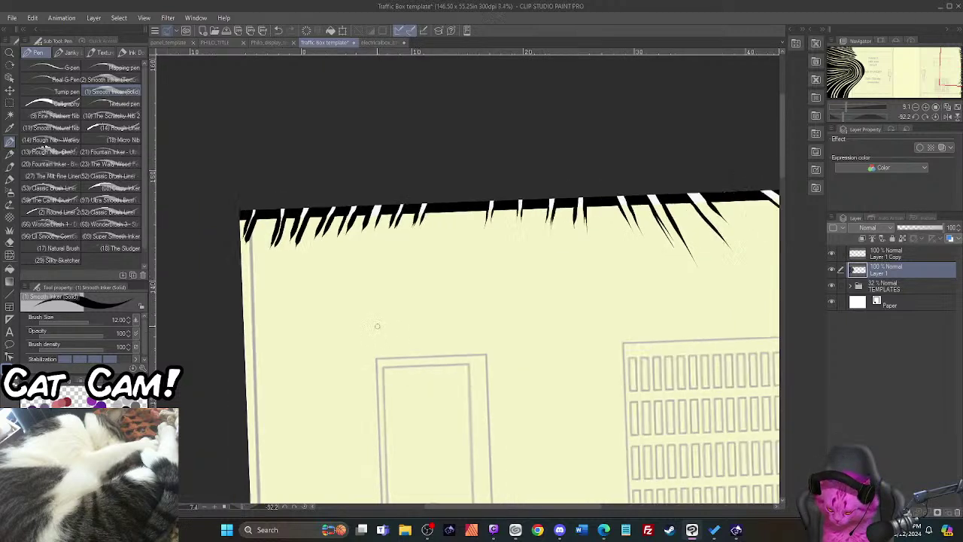
scroll(364, 324, up, 1)
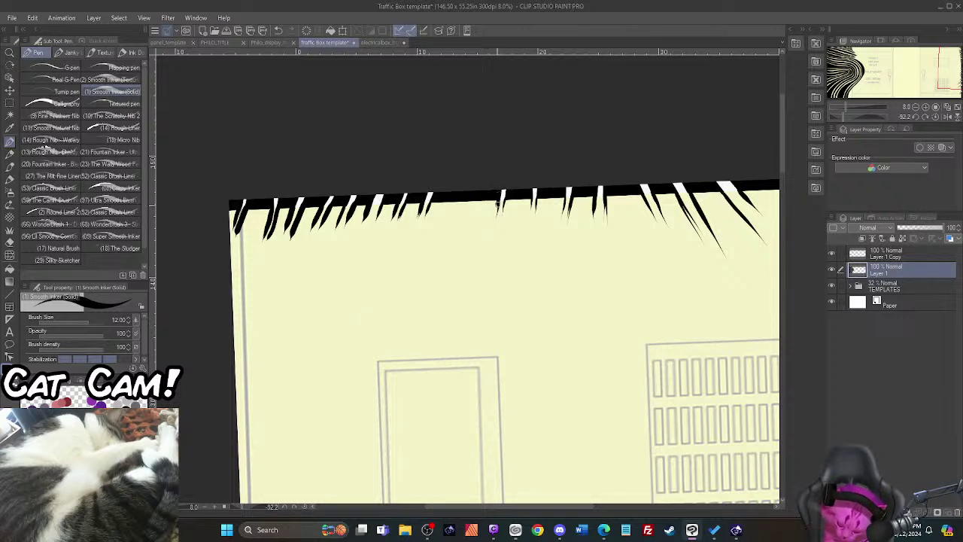
drag(497, 202, 468, 245)
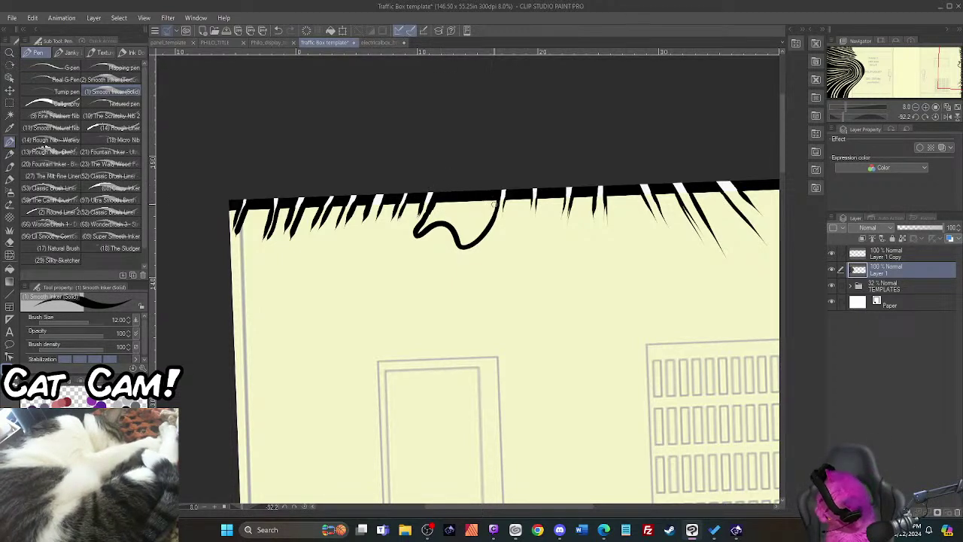
key(g)
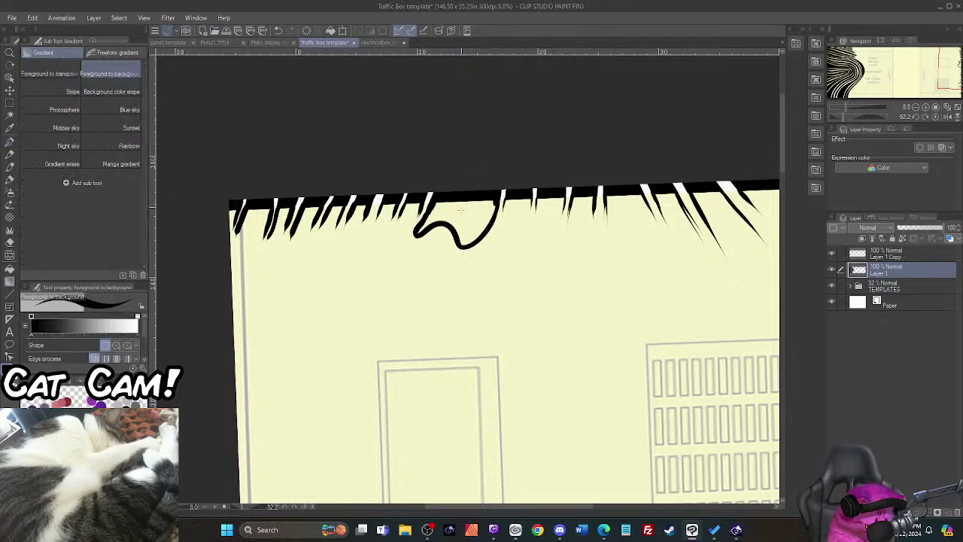
key(g)
click(462, 209)
key(p)
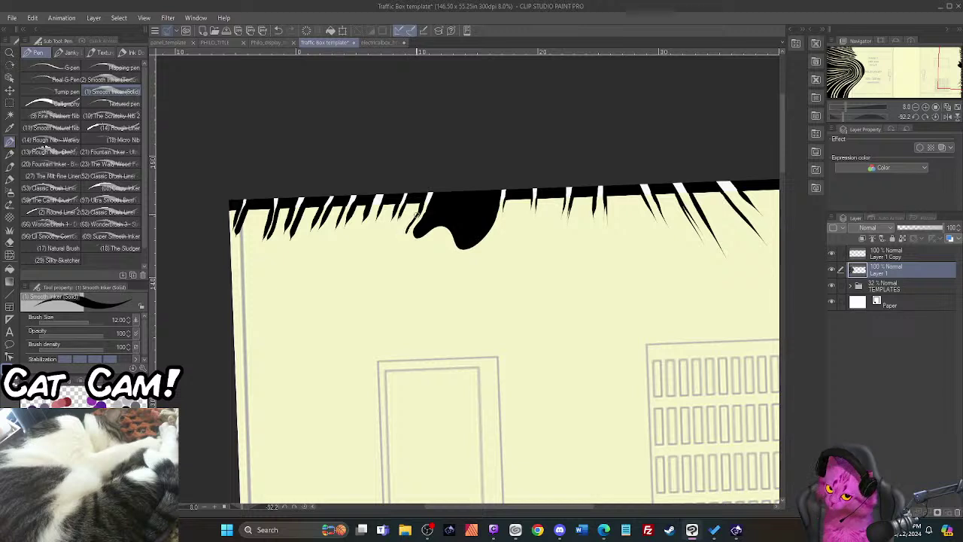
Step: Draw a thick black band around the wavy shape, leaving a thin gap, and paint it solid out to the neighbouring gaps
scroll(415, 231, up, 3)
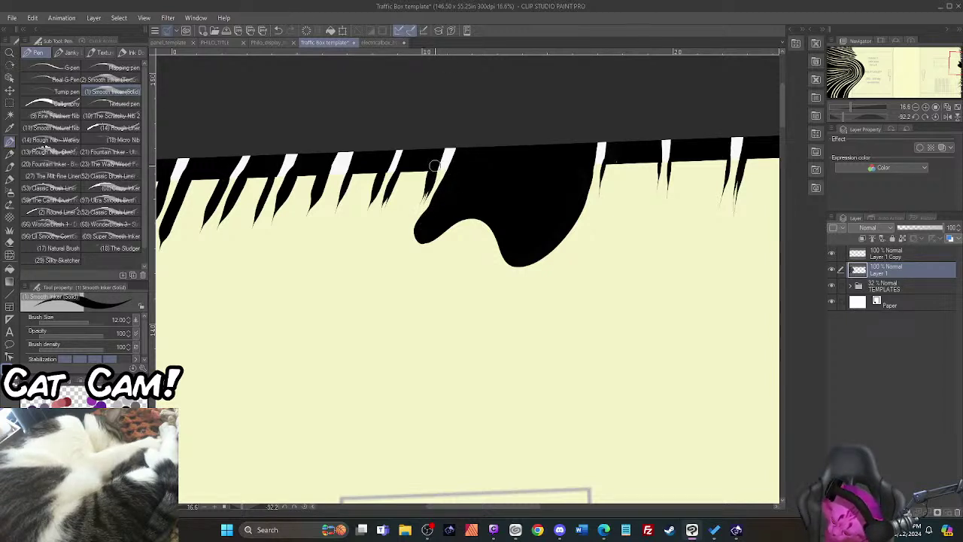
mouse_move(427, 189)
mouse_down()
mouse_move(407, 227)
mouse_move(413, 254)
mouse_move(442, 255)
mouse_move(479, 233)
mouse_move(499, 274)
mouse_move(530, 281)
mouse_move(580, 246)
mouse_move(607, 167)
mouse_up()
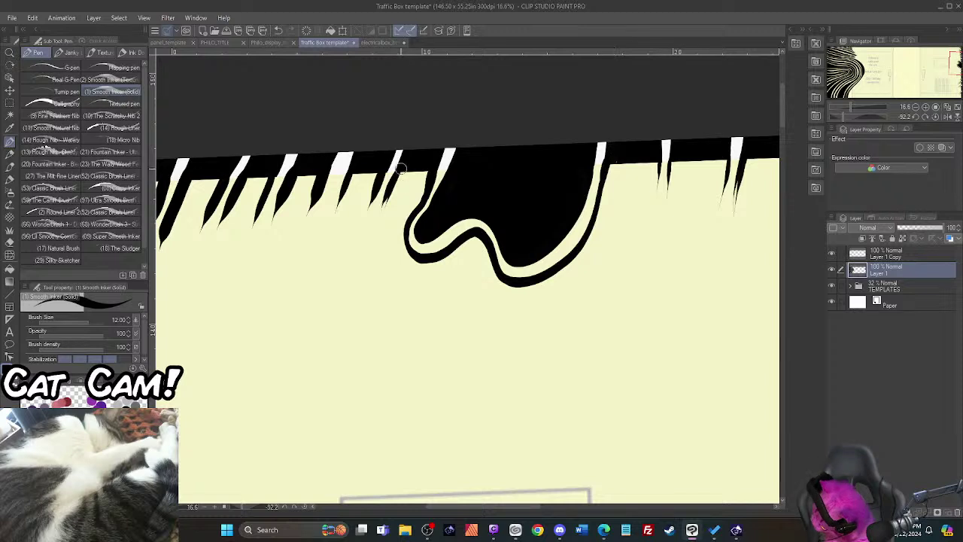
mouse_move(399, 177)
mouse_down()
mouse_move(374, 235)
mouse_move(405, 278)
mouse_move(428, 280)
mouse_move(478, 246)
mouse_move(490, 274)
mouse_move(527, 288)
mouse_move(584, 256)
mouse_move(644, 196)
mouse_move(659, 159)
mouse_move(642, 209)
mouse_move(566, 267)
mouse_move(613, 168)
mouse_move(622, 185)
mouse_move(654, 164)
mouse_up()
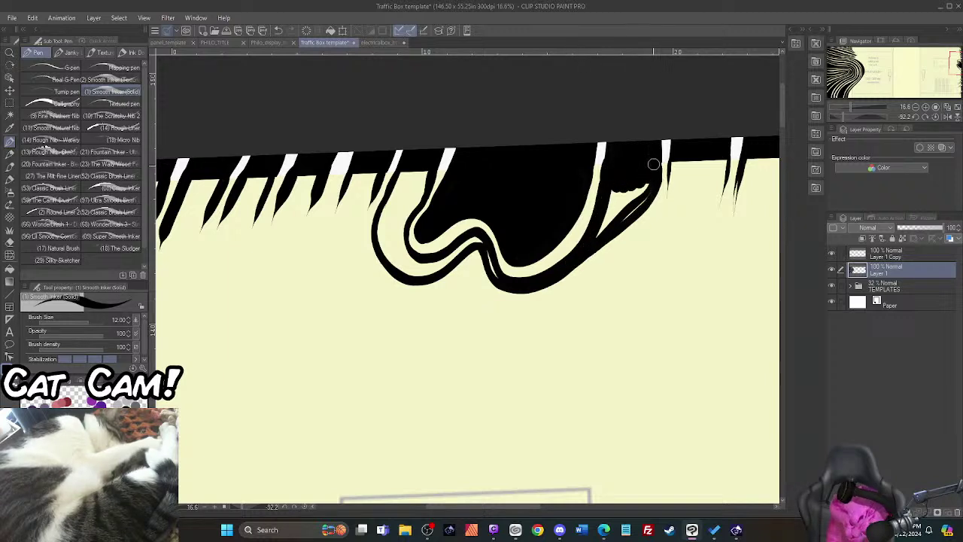
mouse_move(635, 208)
mouse_down()
mouse_move(594, 241)
mouse_move(624, 207)
mouse_up()
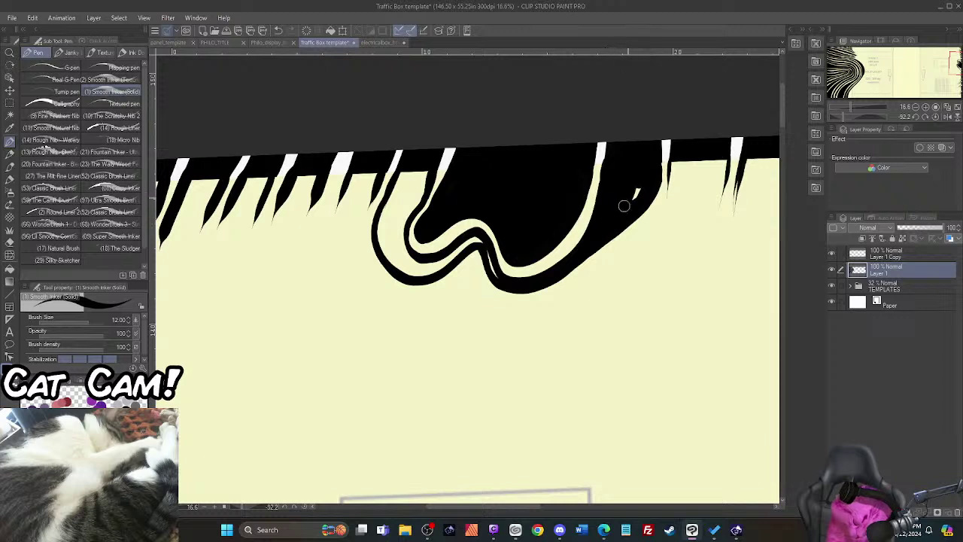
mouse_move(422, 176)
mouse_down()
mouse_move(419, 190)
mouse_move(395, 189)
mouse_move(409, 210)
mouse_up()
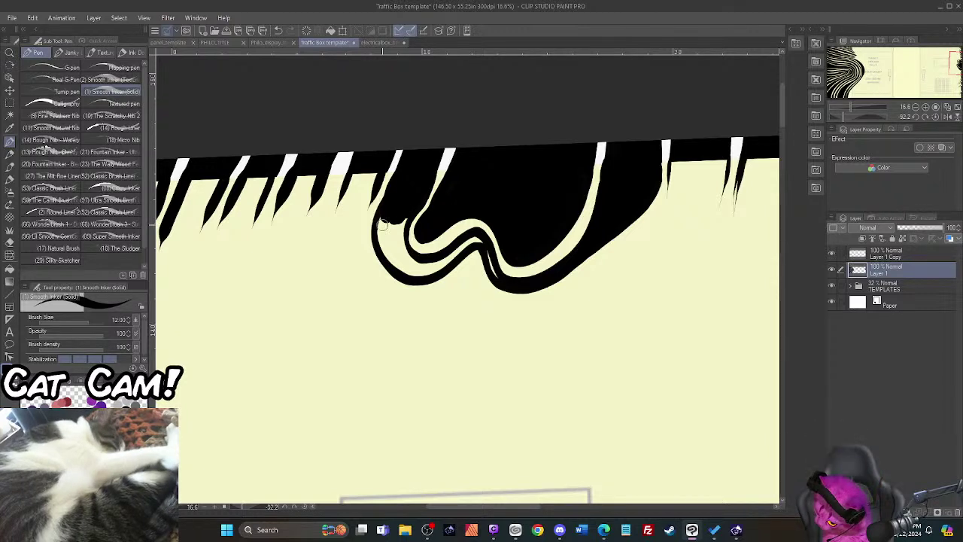
mouse_move(383, 224)
mouse_down()
mouse_move(404, 259)
mouse_move(382, 247)
mouse_move(421, 267)
mouse_move(393, 263)
mouse_move(406, 271)
mouse_move(495, 275)
mouse_up()
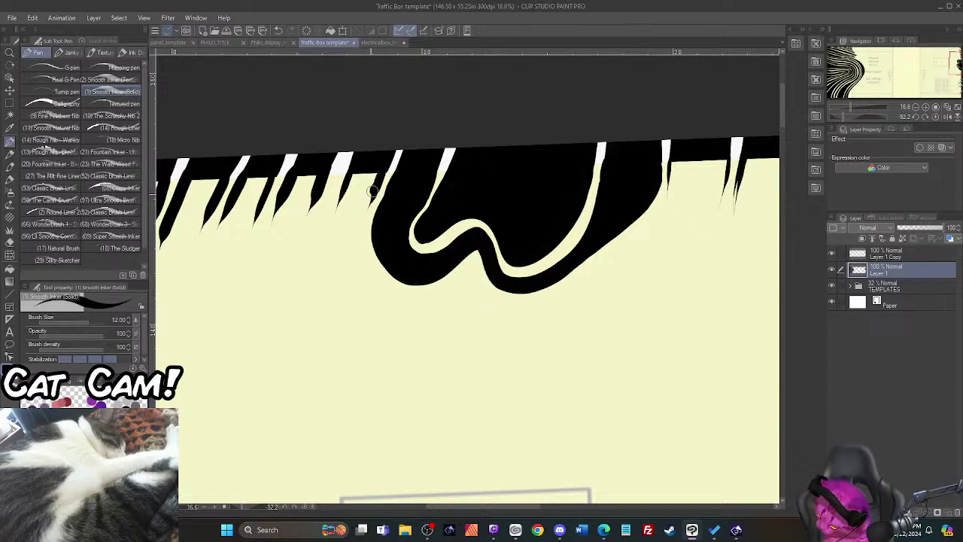
Step: Outline a second concentric band around the first, joining the next gaps on both sides, and fill it with black
mouse_move(372, 192)
mouse_down()
mouse_move(354, 244)
mouse_move(359, 269)
mouse_move(376, 289)
mouse_move(425, 303)
mouse_move(474, 270)
mouse_move(496, 300)
mouse_move(518, 303)
mouse_move(565, 293)
mouse_move(630, 246)
mouse_move(660, 213)
mouse_move(670, 170)
mouse_up()
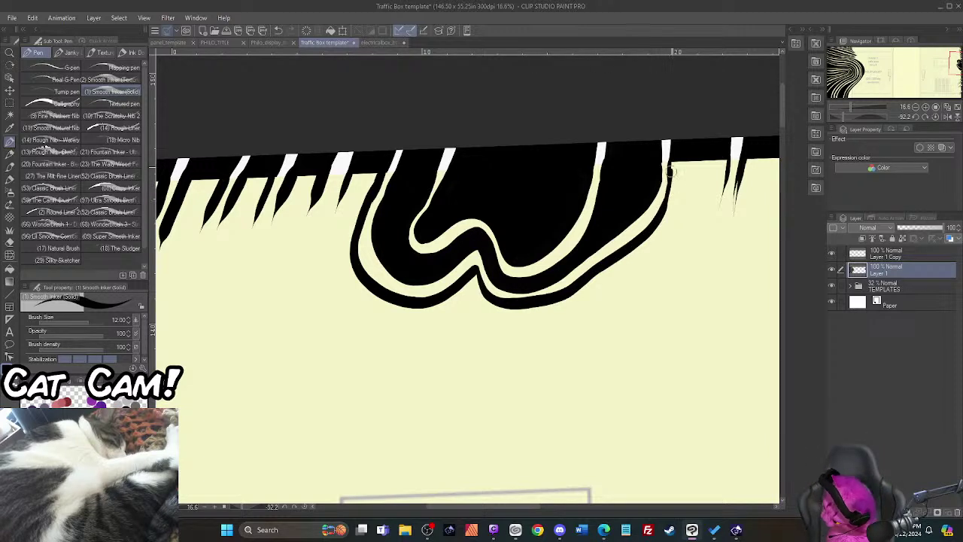
mouse_move(356, 166)
mouse_down()
mouse_move(324, 244)
mouse_move(336, 279)
mouse_move(400, 319)
mouse_move(436, 319)
mouse_move(478, 287)
mouse_move(496, 310)
mouse_move(591, 292)
mouse_move(721, 193)
mouse_up()
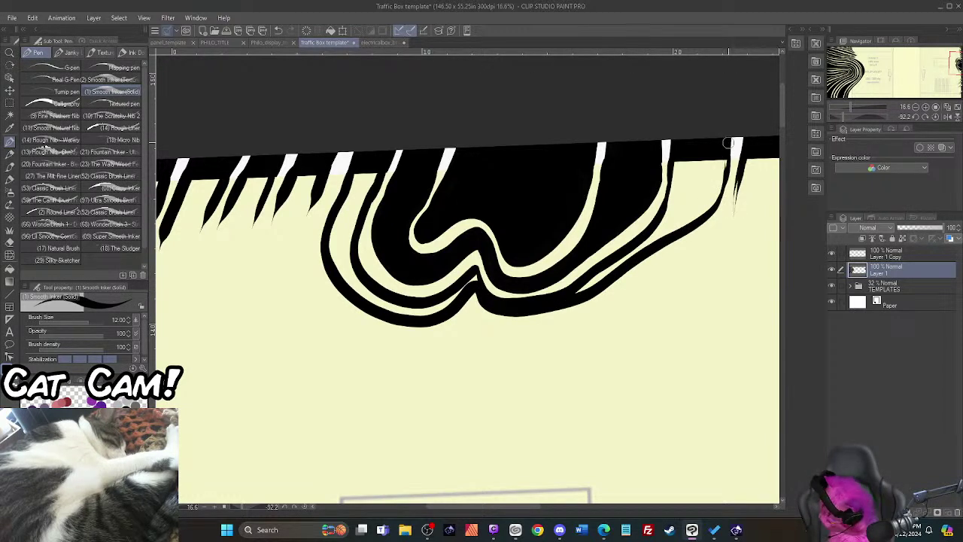
mouse_move(378, 167)
mouse_down()
mouse_move(367, 193)
mouse_move(359, 173)
mouse_move(349, 220)
mouse_up()
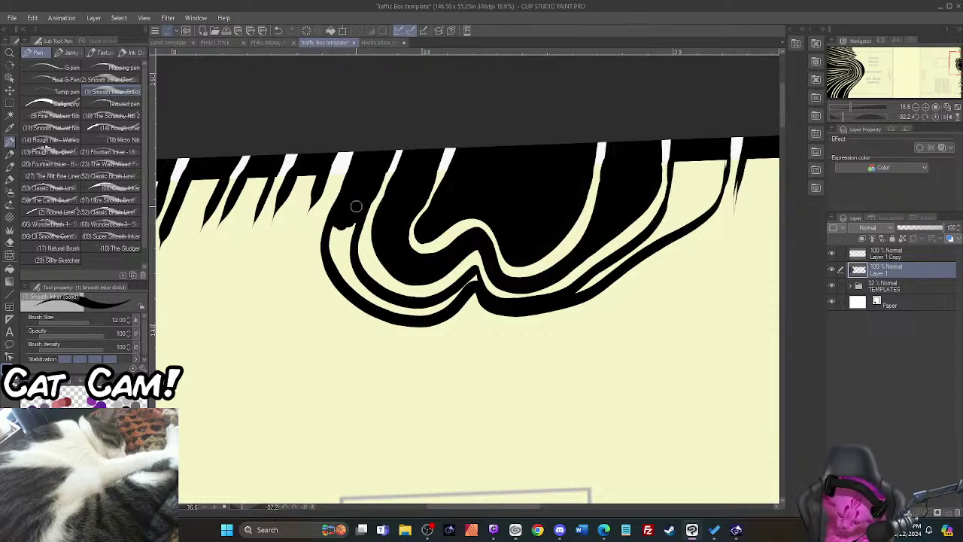
mouse_move(676, 154)
mouse_down()
mouse_move(686, 175)
mouse_move(707, 182)
mouse_move(724, 155)
mouse_move(722, 164)
mouse_up()
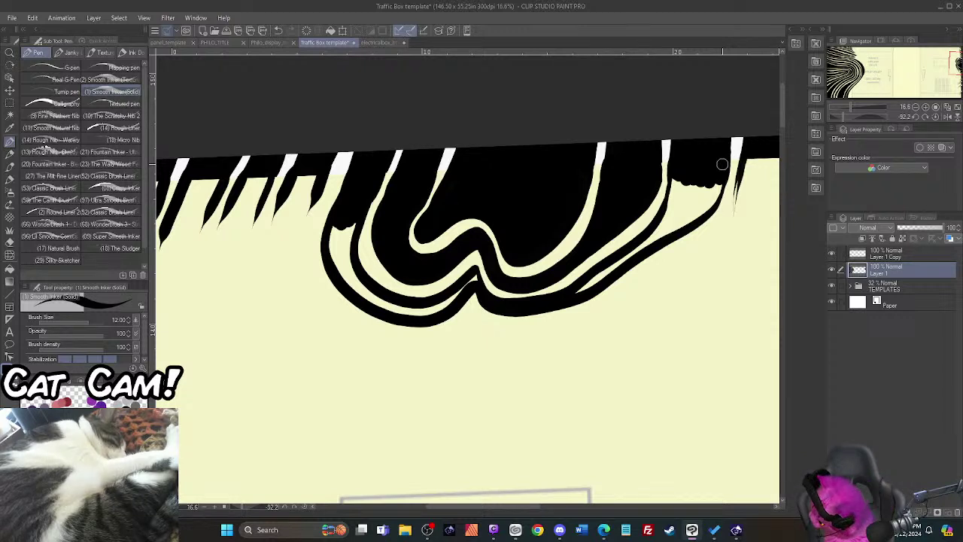
key(g)
key(g)
click(343, 256)
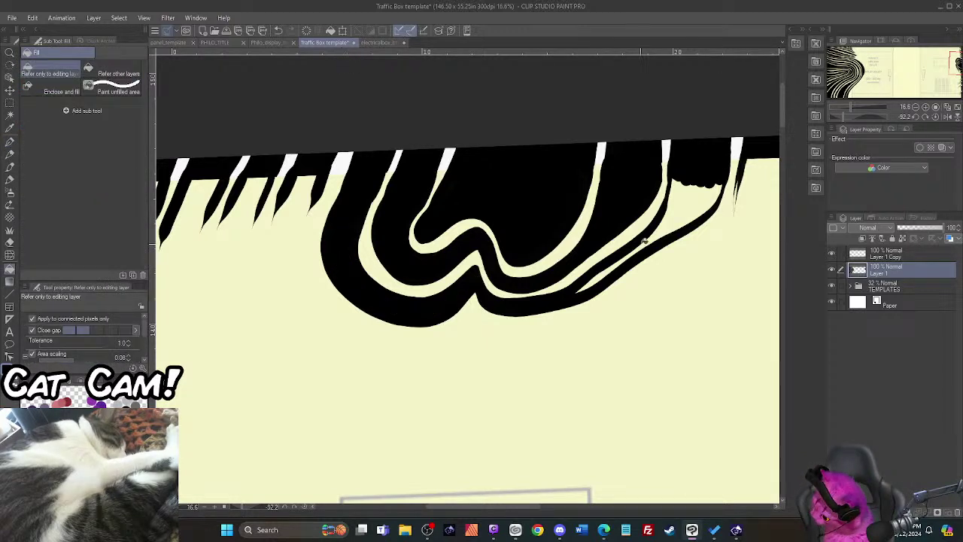
click(685, 207)
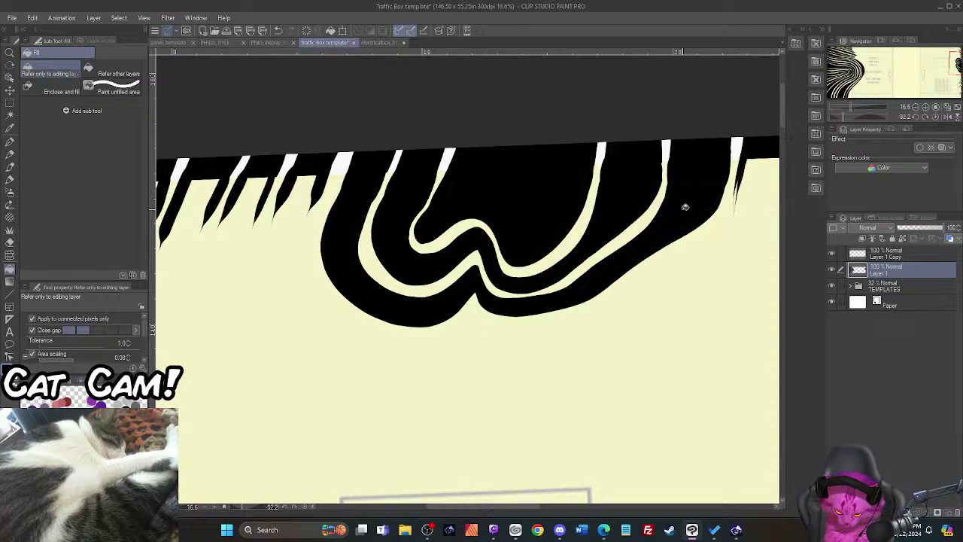
Step: Add a third concentric black band around the shape, connecting it to the next gaps on both sides and painting its interior solid
key(p)
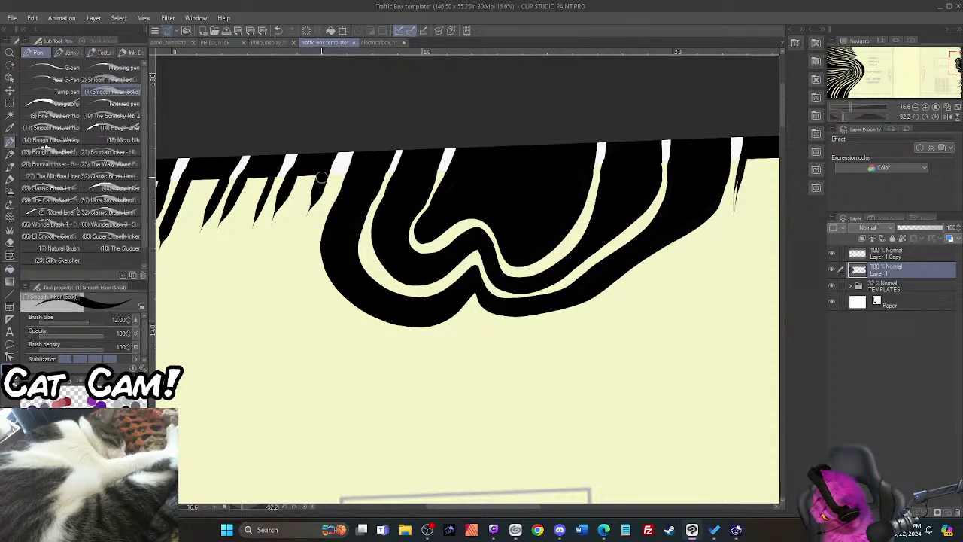
mouse_move(312, 201)
mouse_down()
mouse_move(307, 254)
mouse_move(335, 312)
mouse_move(367, 332)
mouse_move(431, 344)
mouse_move(474, 316)
mouse_move(531, 330)
mouse_move(607, 311)
mouse_move(721, 230)
mouse_move(747, 157)
mouse_up()
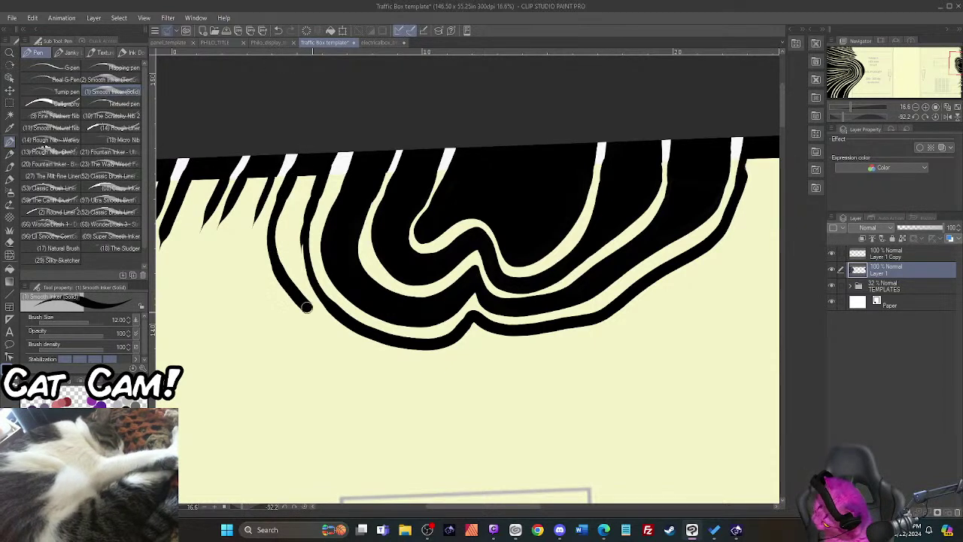
mouse_move(270, 224)
mouse_down()
mouse_move(380, 350)
mouse_move(429, 353)
mouse_move(617, 321)
mouse_move(737, 240)
mouse_up()
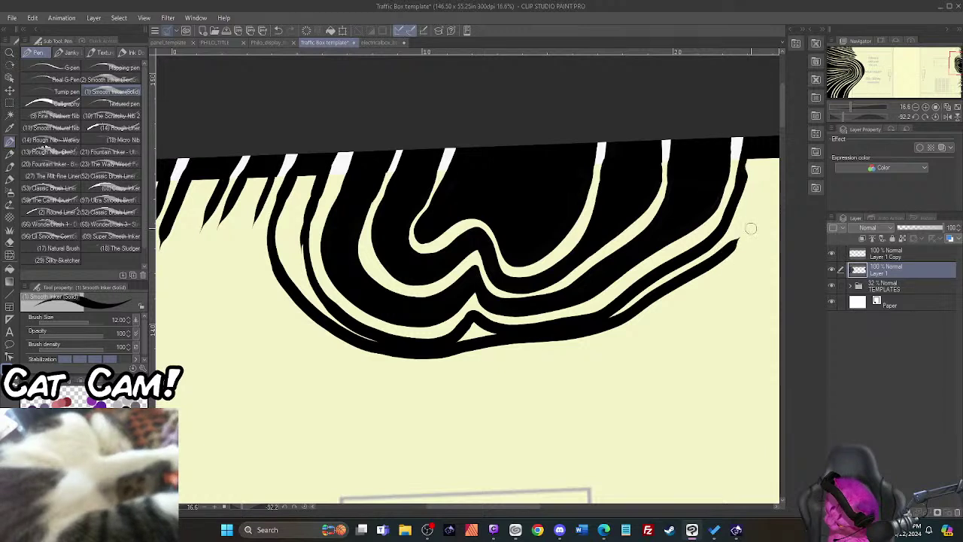
drag(451, 510, 512, 508)
mouse_move(506, 156)
mouse_down()
mouse_move(498, 205)
mouse_move(452, 246)
mouse_up()
mouse_move(464, 163)
mouse_down()
mouse_move(489, 180)
mouse_move(498, 161)
mouse_move(486, 210)
mouse_move(473, 224)
mouse_move(463, 195)
mouse_move(445, 241)
mouse_up()
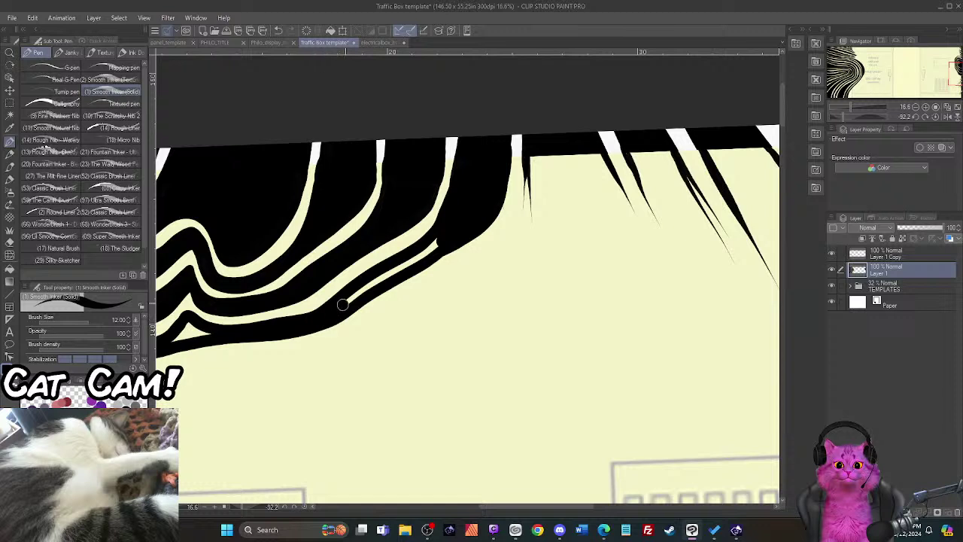
drag(342, 304, 443, 235)
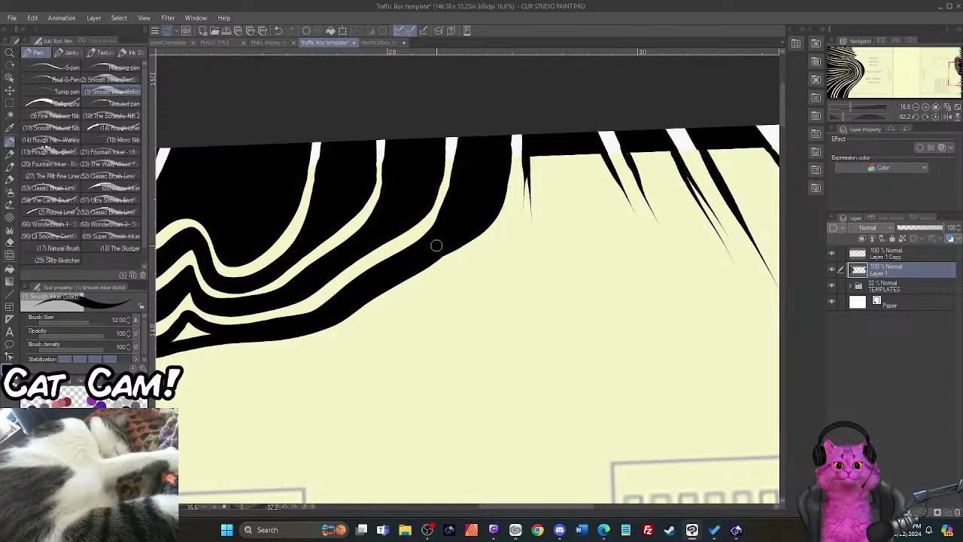
drag(183, 332, 211, 336)
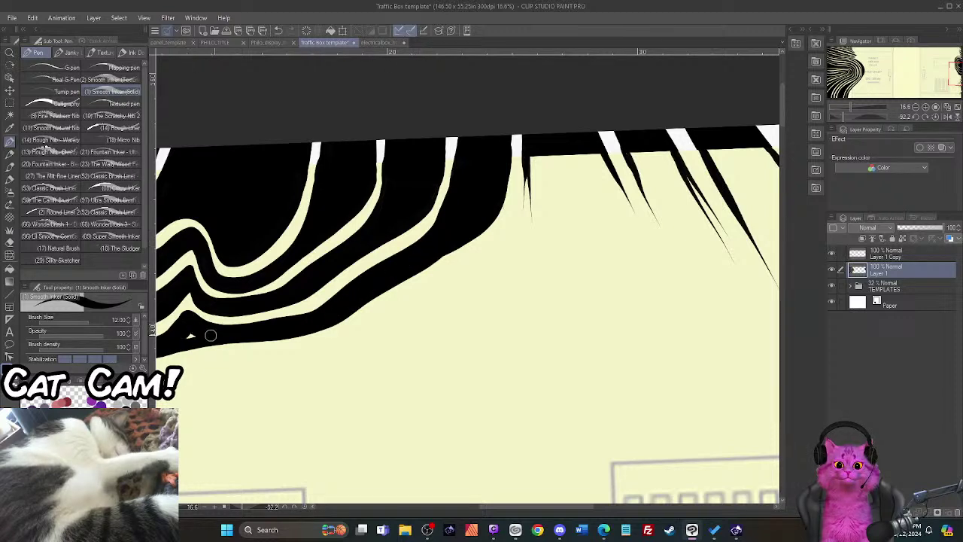
drag(515, 505, 453, 510)
mouse_move(421, 342)
mouse_down()
mouse_move(367, 306)
mouse_move(329, 243)
mouse_move(333, 212)
mouse_move(364, 172)
mouse_move(352, 261)
mouse_move(380, 315)
mouse_move(351, 280)
mouse_move(338, 222)
mouse_up()
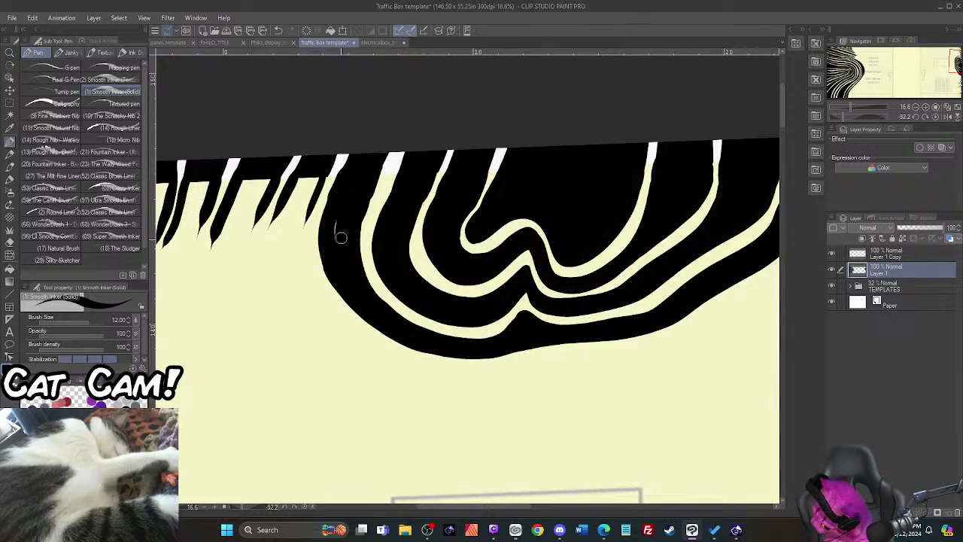
Step: Reset the canvas rotation to 0 and view the artwork along the canvas's right edge
scroll(338, 224, down, 5)
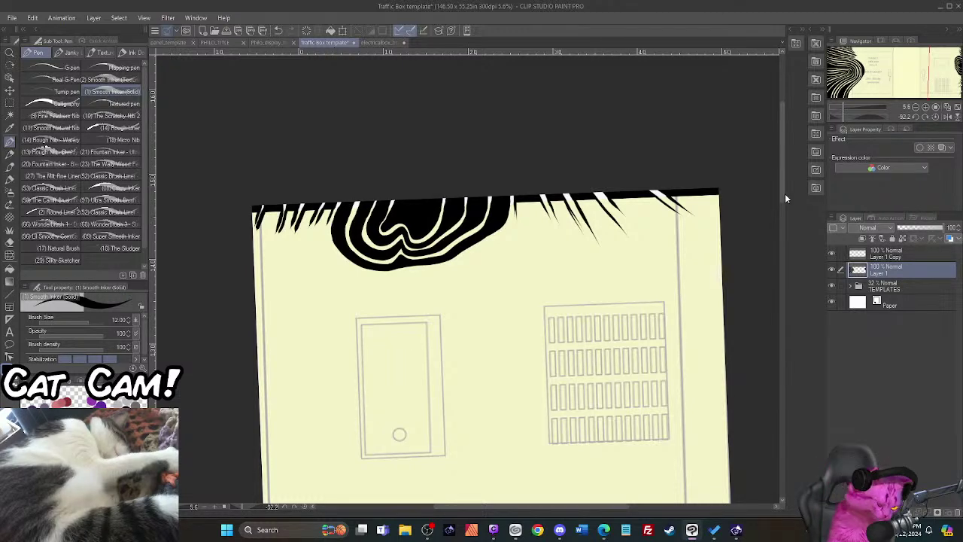
drag(784, 193, 822, 215)
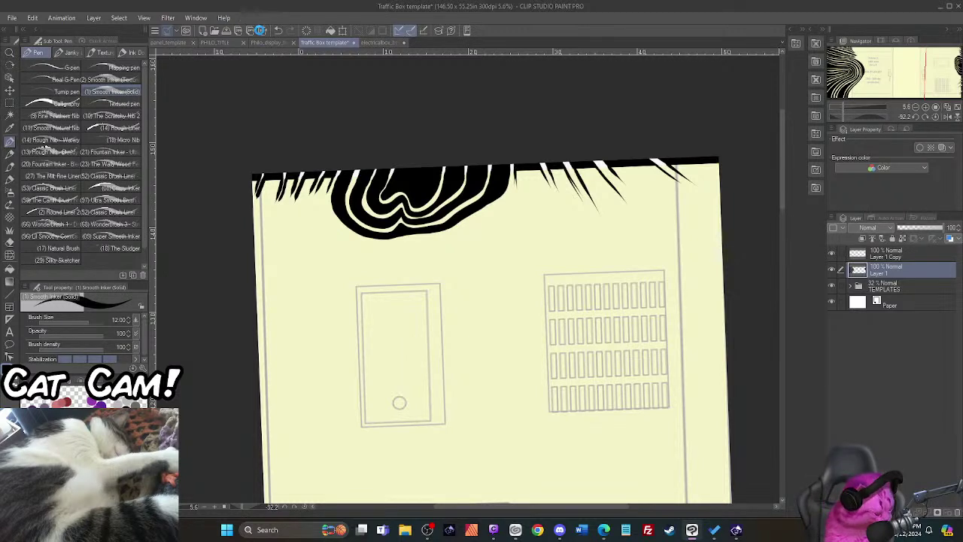
click(934, 119)
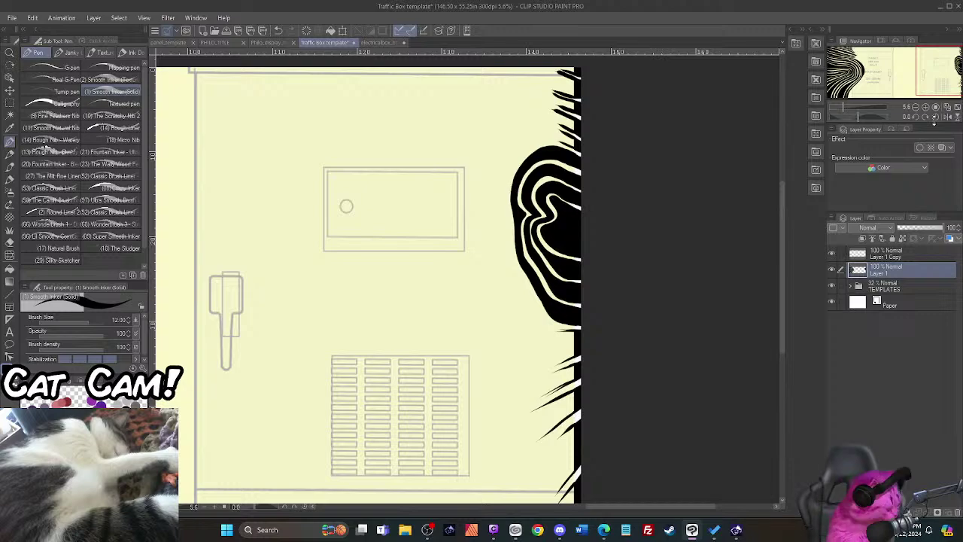
Step: Trace a black line around the outermost concentric band, leaving a thin even gap and ending at the canvas edge on both sides
key(r)
drag(591, 331, 432, 432)
key(p)
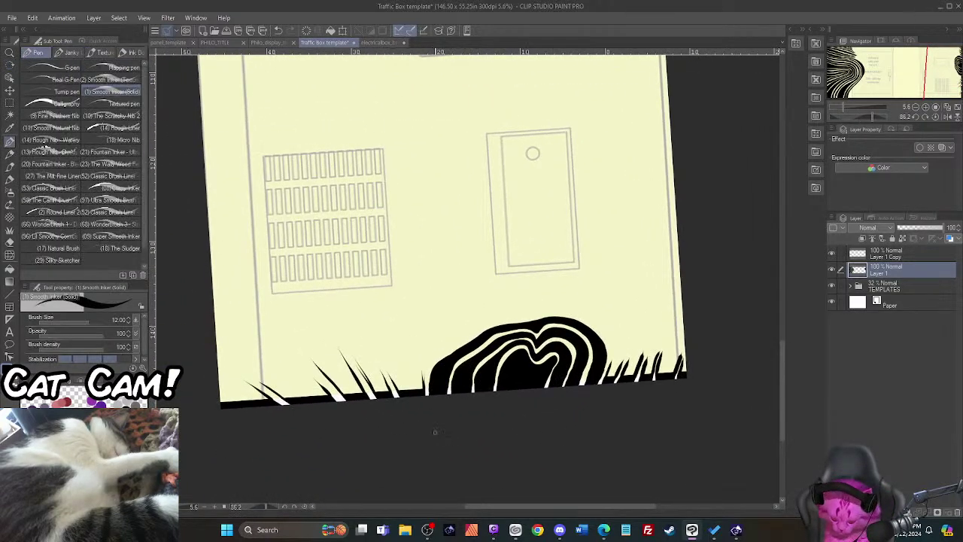
scroll(419, 383, up, 3)
mouse_move(424, 360)
mouse_down()
mouse_move(427, 402)
mouse_move(439, 342)
mouse_move(577, 252)
mouse_move(667, 240)
mouse_move(710, 223)
mouse_up()
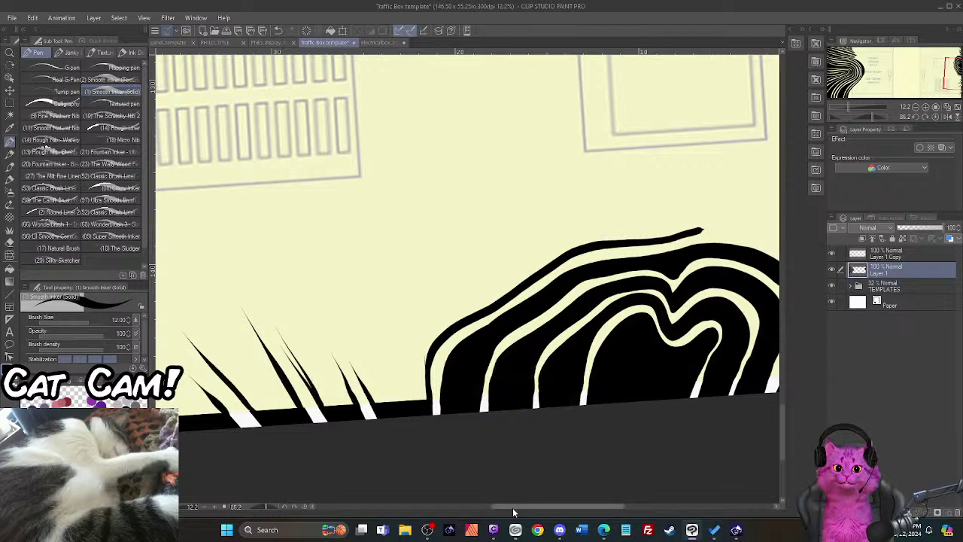
drag(513, 508, 578, 504)
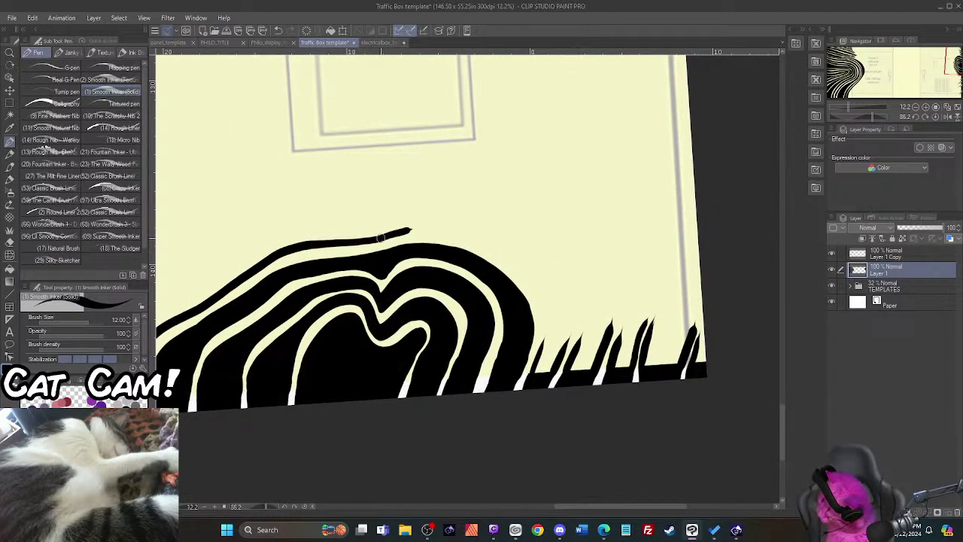
mouse_move(402, 232)
mouse_down()
mouse_move(496, 244)
mouse_move(526, 266)
mouse_move(547, 312)
mouse_move(537, 366)
mouse_up()
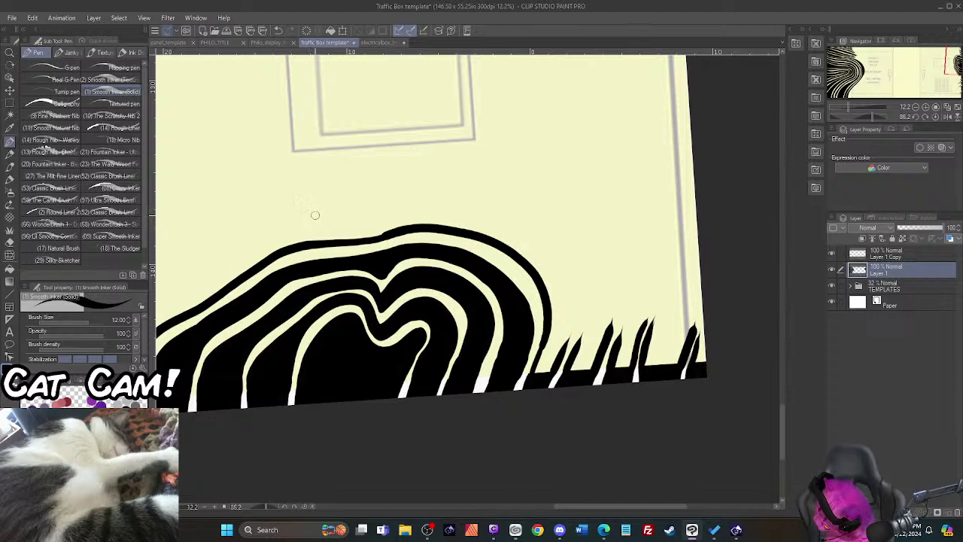
Step: Draw a wide wavy contour with several humps around the concentric bands, starting and ending at the next gaps along the canvas edge
mouse_move(309, 207)
mouse_down()
mouse_move(377, 216)
mouse_move(465, 179)
mouse_move(563, 158)
mouse_move(602, 192)
mouse_move(603, 244)
mouse_move(543, 372)
mouse_up()
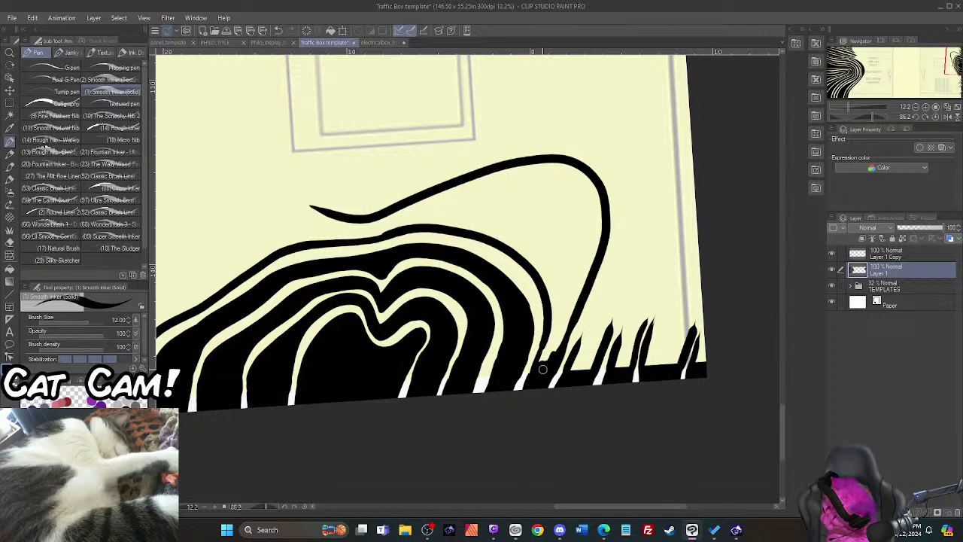
drag(558, 504, 506, 505)
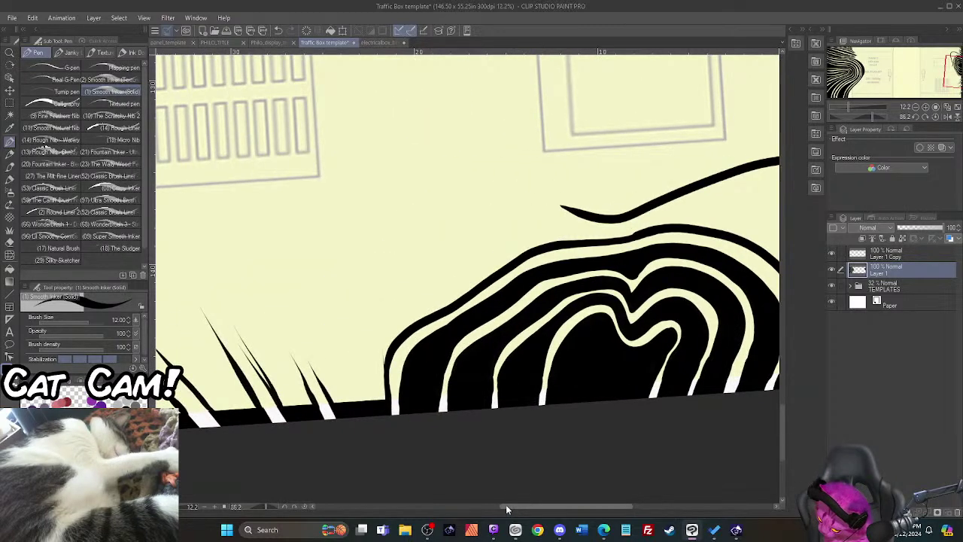
mouse_move(337, 414)
mouse_down()
mouse_move(250, 260)
mouse_move(246, 226)
mouse_move(291, 218)
mouse_move(429, 280)
mouse_move(486, 201)
mouse_move(534, 199)
mouse_move(606, 219)
mouse_up()
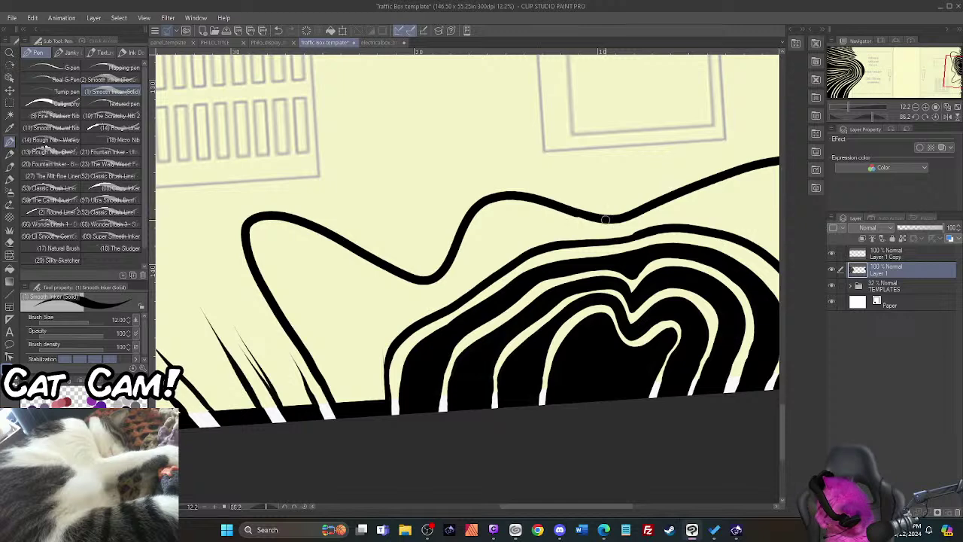
key(g)
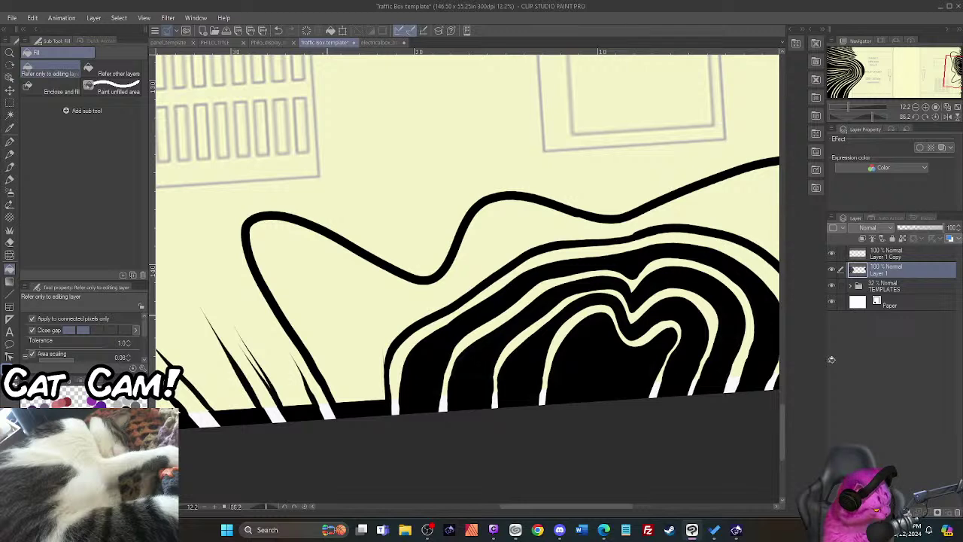
click(602, 327)
scroll(502, 347, down, 1)
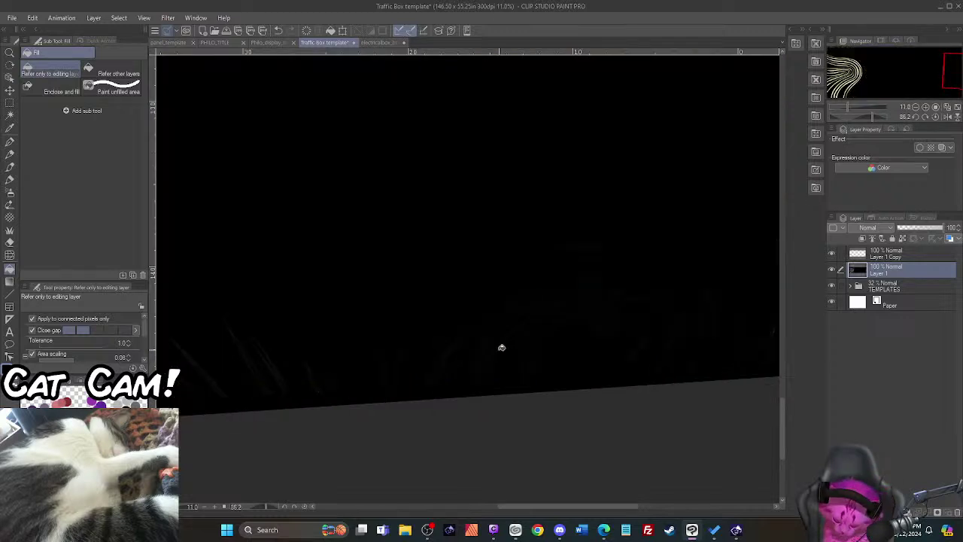
key(ctrl+z)
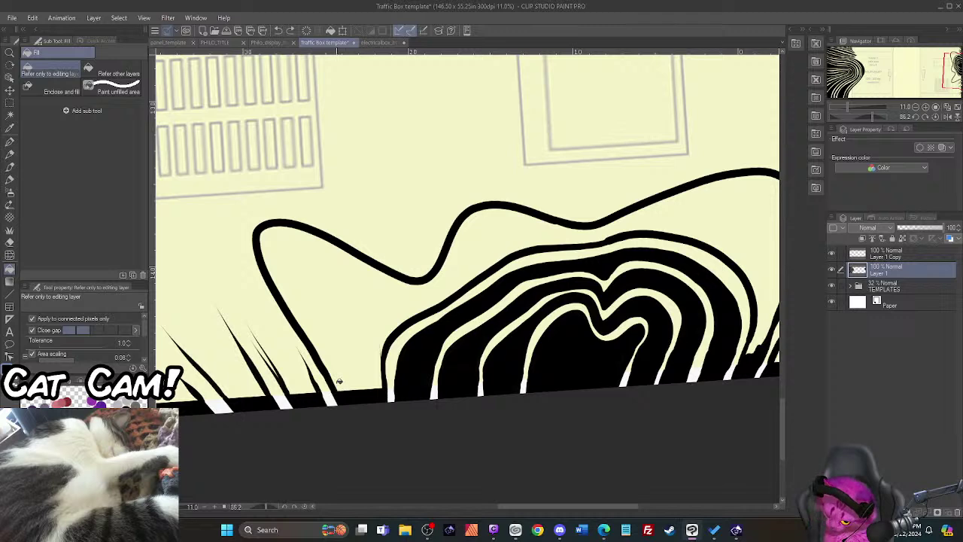
Step: Thicken the black edge strip between the wavy contour and the bands to close the outline, and fill the enclosed area with black
click(9, 144)
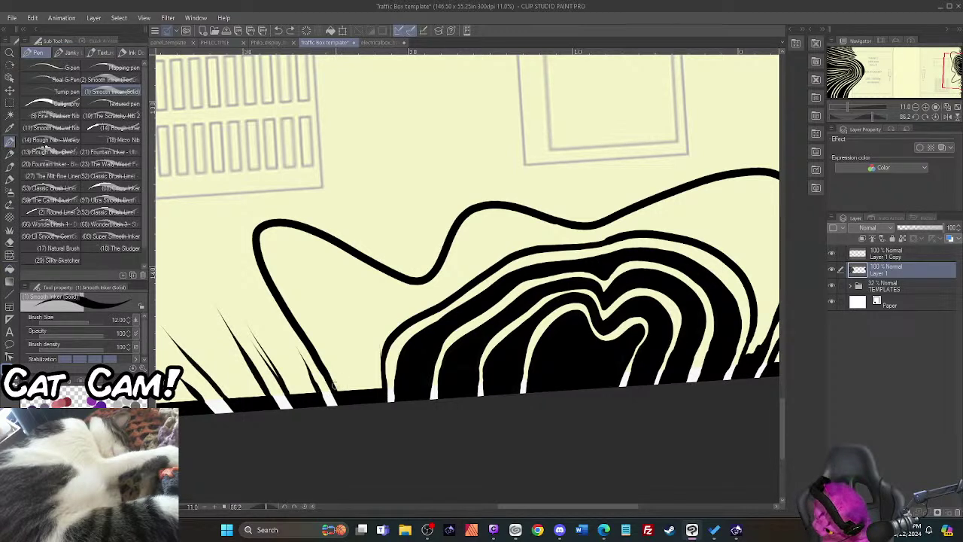
mouse_move(333, 384)
mouse_down()
mouse_move(358, 399)
mouse_move(359, 381)
mouse_move(384, 385)
mouse_up()
key(g)
key(g)
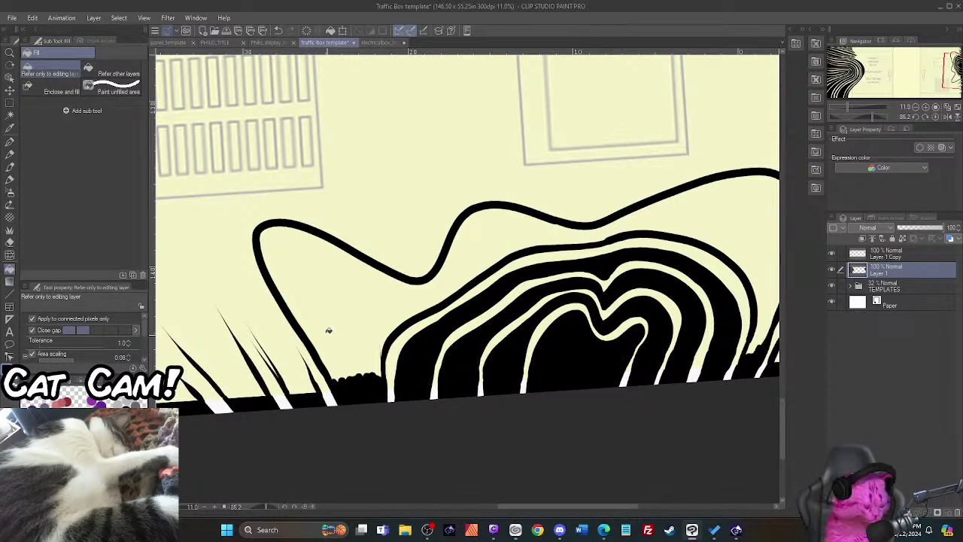
click(328, 331)
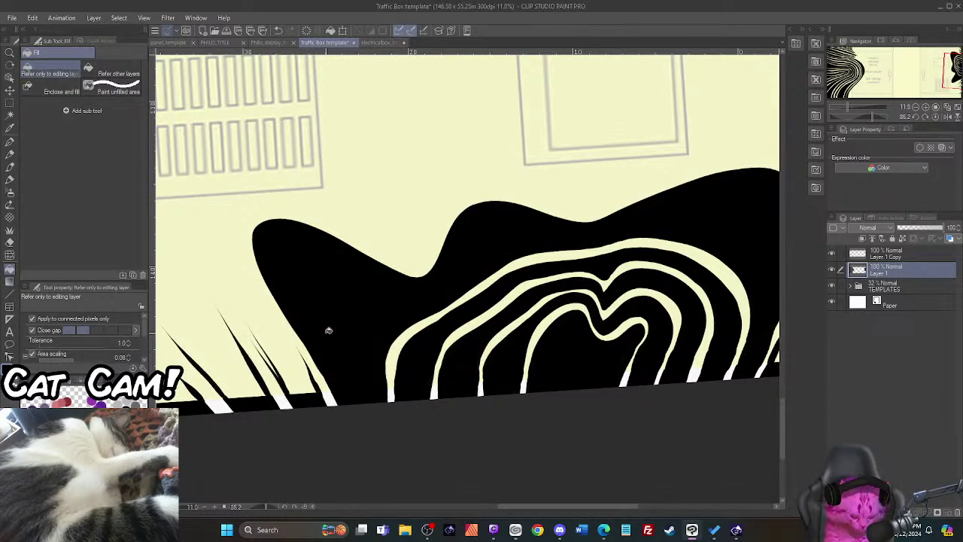
Step: Trace a thin-gapped line along the large wavy shape and add a second outer line around its pointed hump, merging past the valley
key(p)
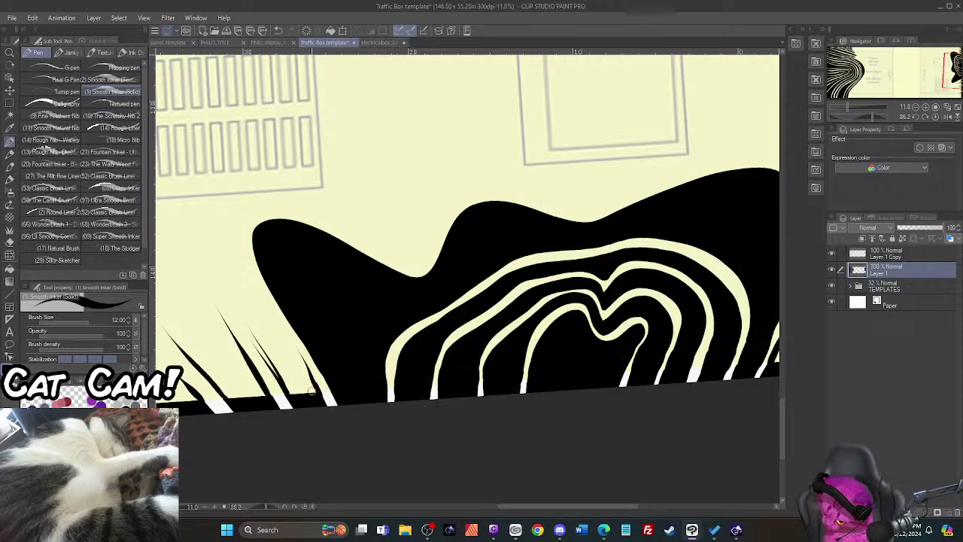
mouse_move(321, 402)
mouse_down()
mouse_move(247, 268)
mouse_move(241, 237)
mouse_move(254, 212)
mouse_move(316, 214)
mouse_move(424, 269)
mouse_move(465, 197)
mouse_move(514, 194)
mouse_move(584, 216)
mouse_move(760, 154)
mouse_up()
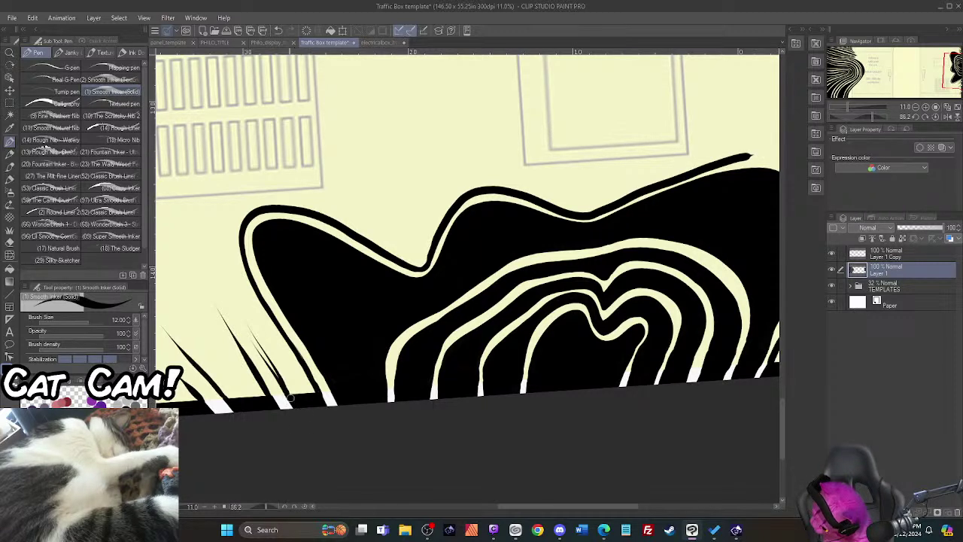
drag(293, 401, 254, 336)
mouse_move(292, 399)
mouse_down()
mouse_move(223, 283)
mouse_move(214, 213)
mouse_move(230, 193)
mouse_move(277, 192)
mouse_move(409, 253)
mouse_move(465, 189)
mouse_up()
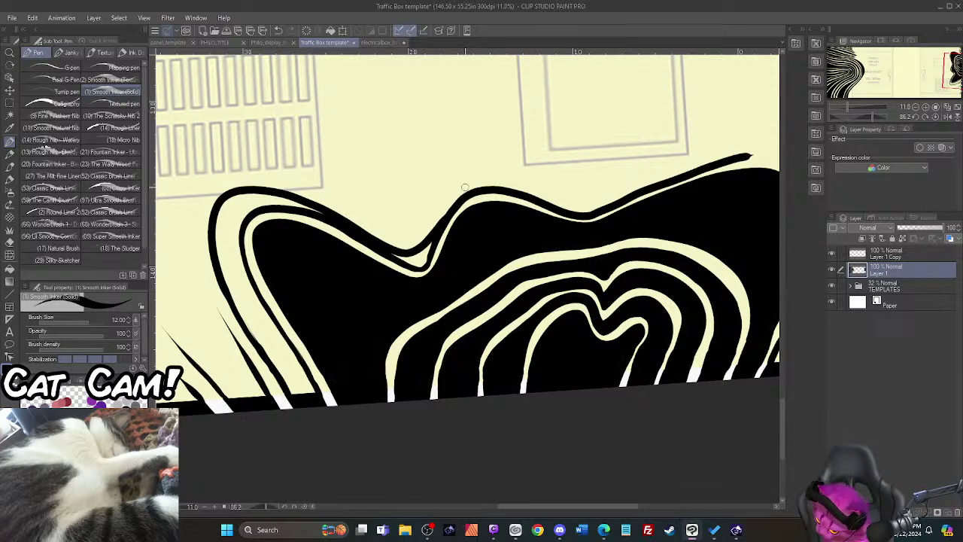
Step: Close the new band at its base and in the valley, and fill the space between its two lines with black
drag(288, 388, 309, 385)
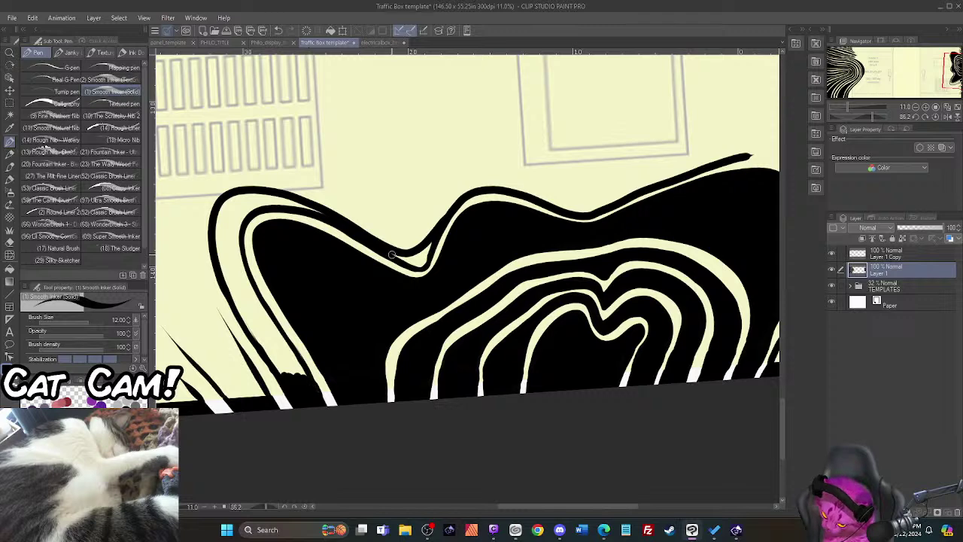
mouse_move(390, 255)
mouse_down()
mouse_move(426, 253)
mouse_move(416, 262)
mouse_move(404, 257)
mouse_move(421, 252)
mouse_up()
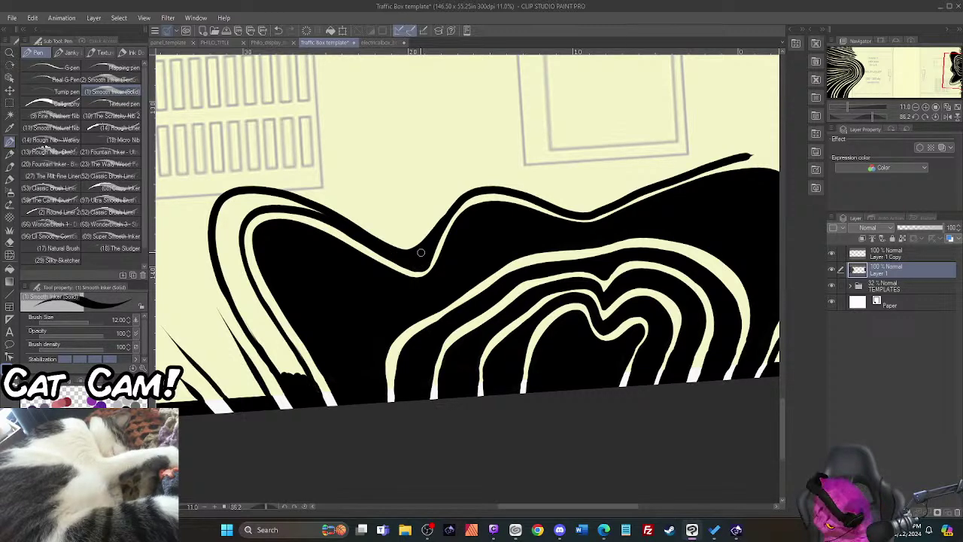
key(g)
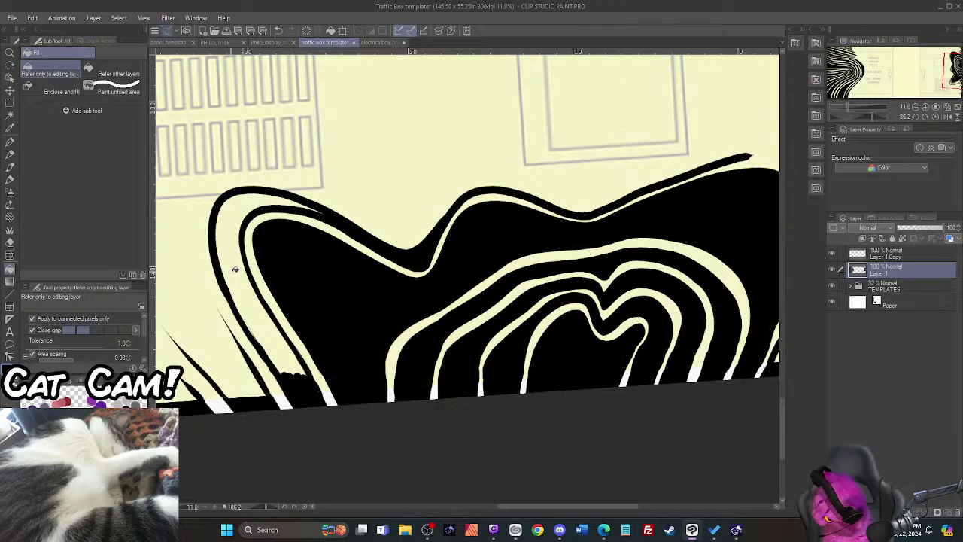
click(236, 270)
Step: Continue the band around the other end of the wavy shape as a thick black curve down to the next gap at the canvas edge
key(p)
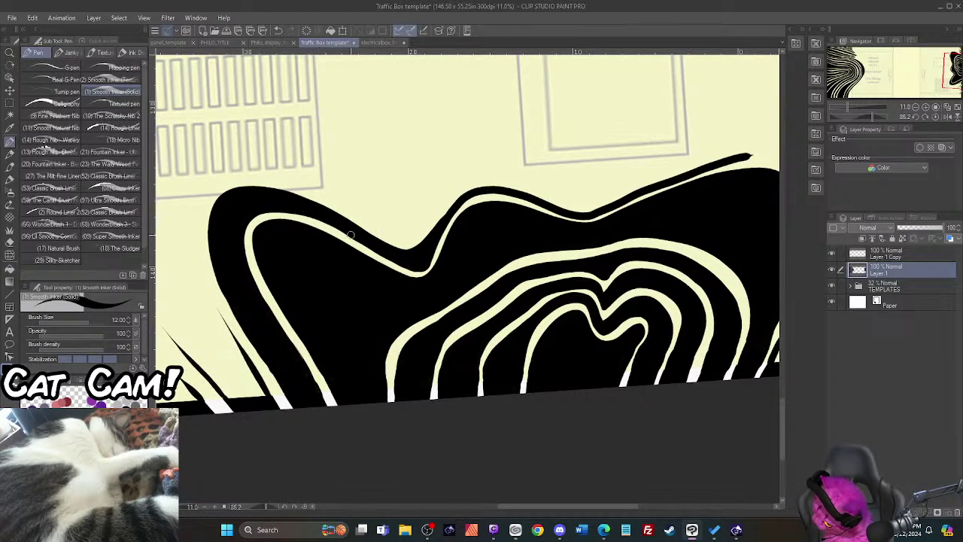
drag(509, 507, 587, 505)
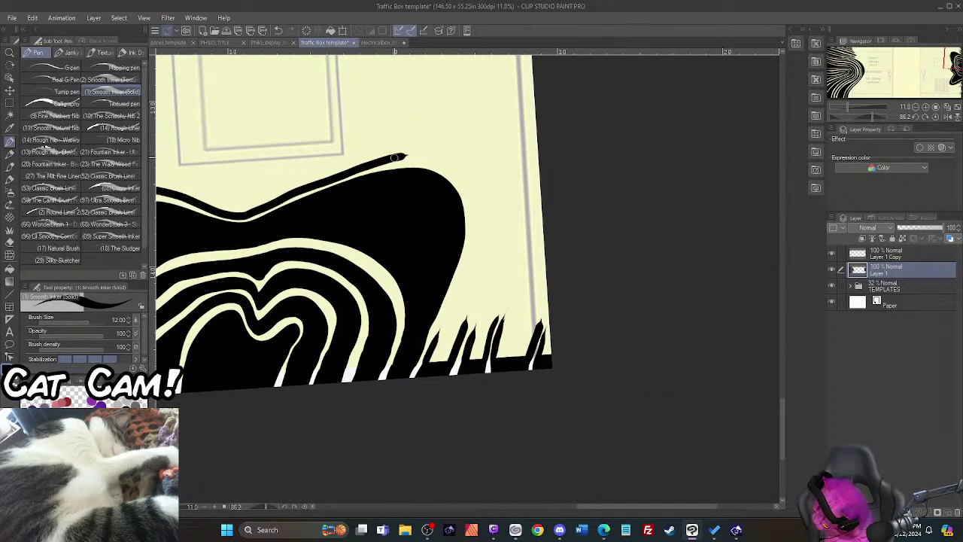
mouse_move(398, 157)
mouse_down()
mouse_move(453, 168)
mouse_move(476, 195)
mouse_move(480, 218)
mouse_move(471, 271)
mouse_move(431, 352)
mouse_up()
mouse_move(402, 157)
mouse_down()
mouse_move(458, 166)
mouse_move(492, 216)
mouse_move(492, 251)
mouse_move(460, 337)
mouse_move(491, 245)
mouse_move(481, 194)
mouse_move(482, 261)
mouse_move(449, 351)
mouse_move(438, 368)
mouse_move(428, 365)
mouse_move(482, 246)
mouse_move(444, 342)
mouse_up()
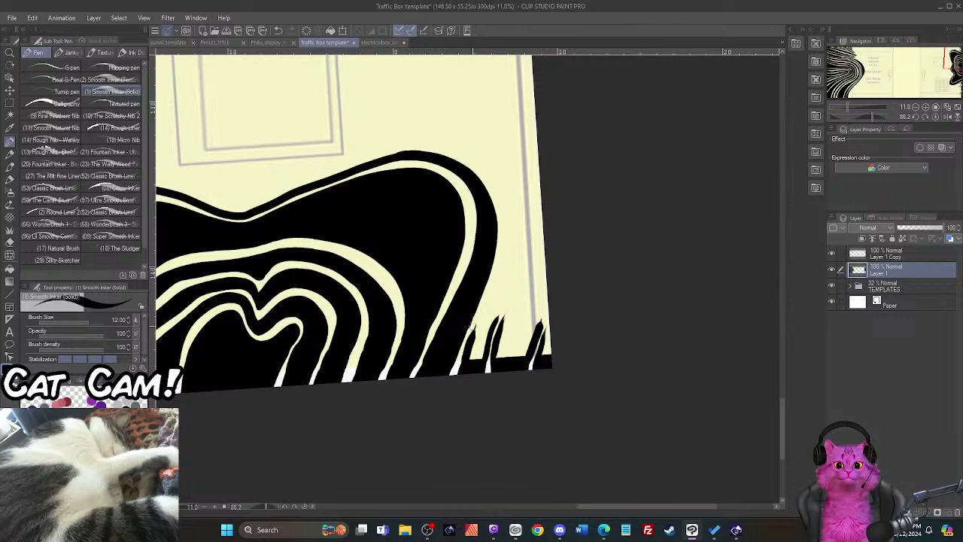
Step: Draw three parallel black curves rising from the next gaps and sweeping over the rounded hump toward the dip in the wavy shape
mouse_move(468, 346)
mouse_down()
mouse_move(501, 262)
mouse_move(502, 204)
mouse_move(480, 164)
mouse_move(451, 145)
mouse_move(370, 149)
mouse_move(222, 198)
mouse_up()
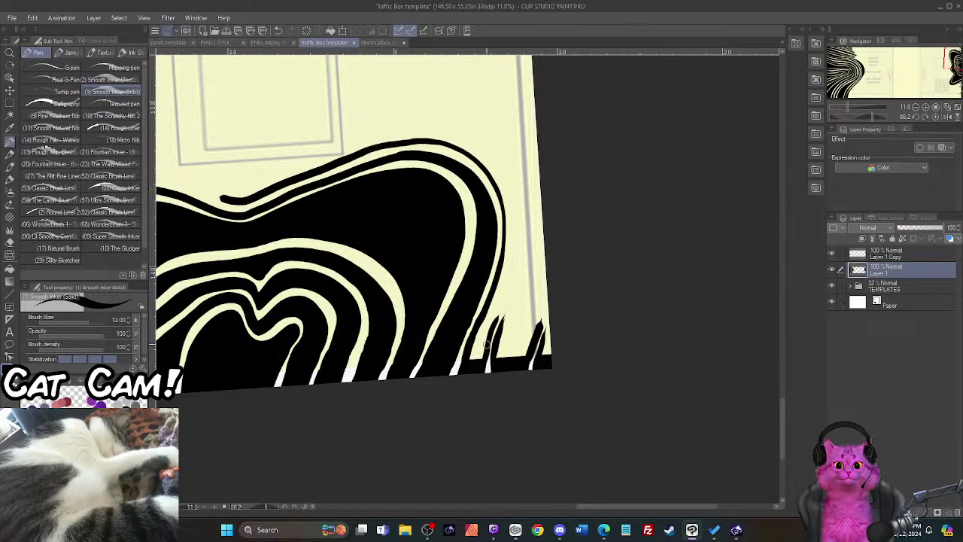
mouse_move(500, 309)
mouse_down()
mouse_move(521, 205)
mouse_move(501, 156)
mouse_move(459, 125)
mouse_move(370, 136)
mouse_move(220, 185)
mouse_up()
mouse_move(498, 334)
mouse_down()
mouse_move(532, 243)
mouse_move(532, 204)
mouse_move(485, 126)
mouse_move(438, 111)
mouse_move(378, 118)
mouse_move(219, 176)
mouse_up()
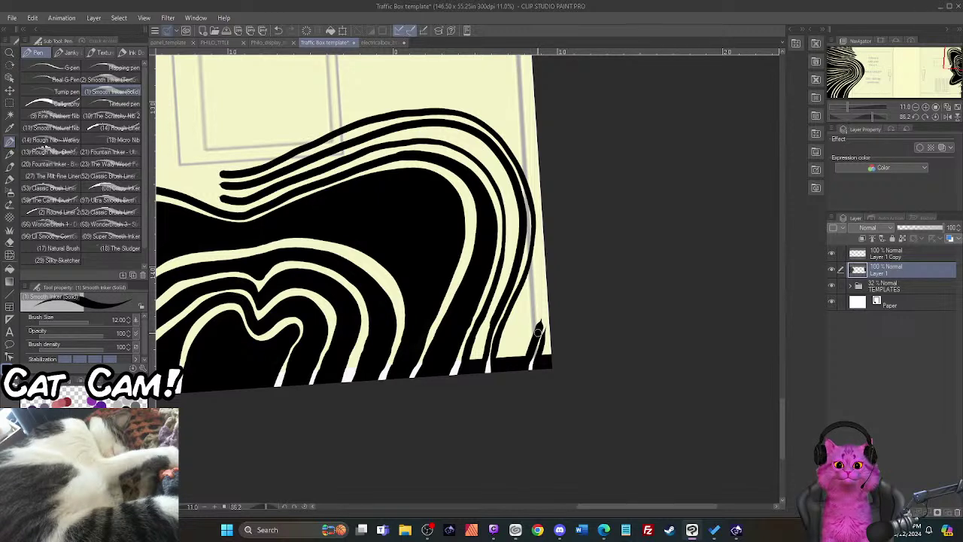
Step: Extend the corner stripe to the canvas edge and draw a wider arc outside the parallel curves, joining the bands' open ends
drag(539, 331, 546, 293)
mouse_move(537, 140)
mouse_down()
mouse_move(449, 88)
mouse_move(371, 89)
mouse_move(298, 113)
mouse_move(209, 156)
mouse_up()
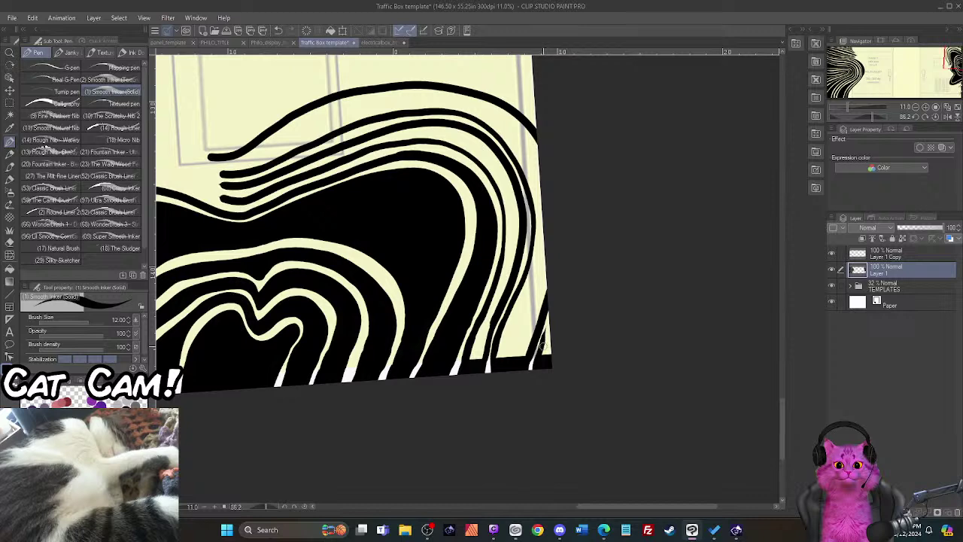
mouse_move(557, 315)
mouse_down()
mouse_move(542, 343)
mouse_move(554, 320)
mouse_move(555, 352)
mouse_up()
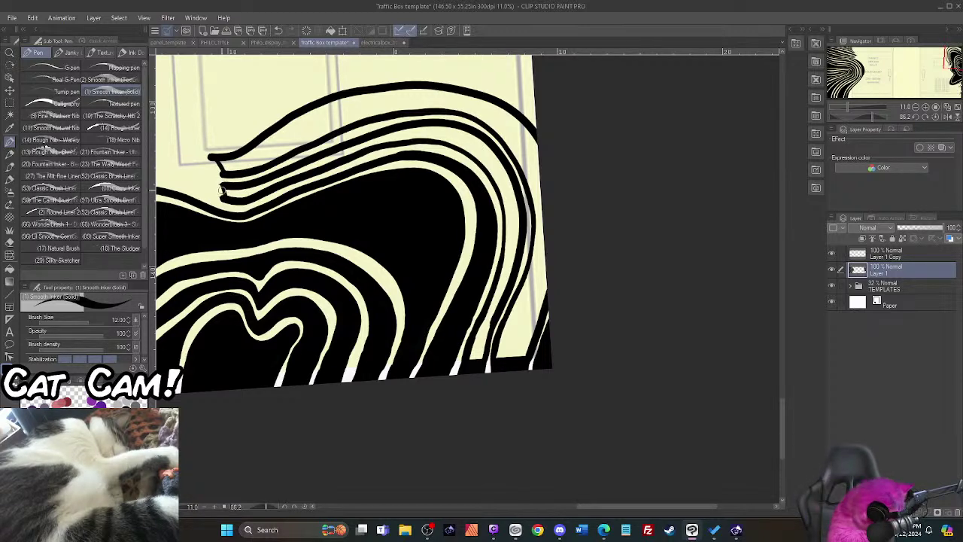
key(g)
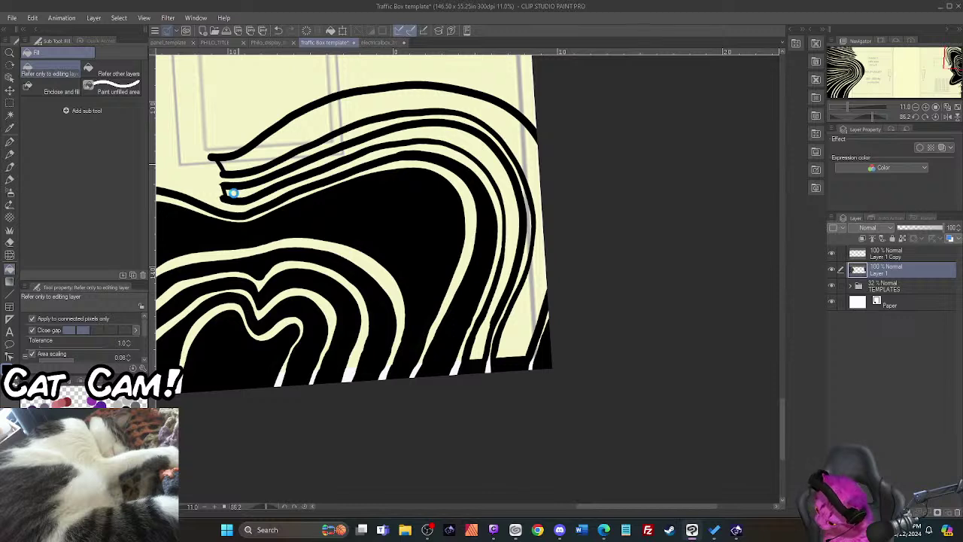
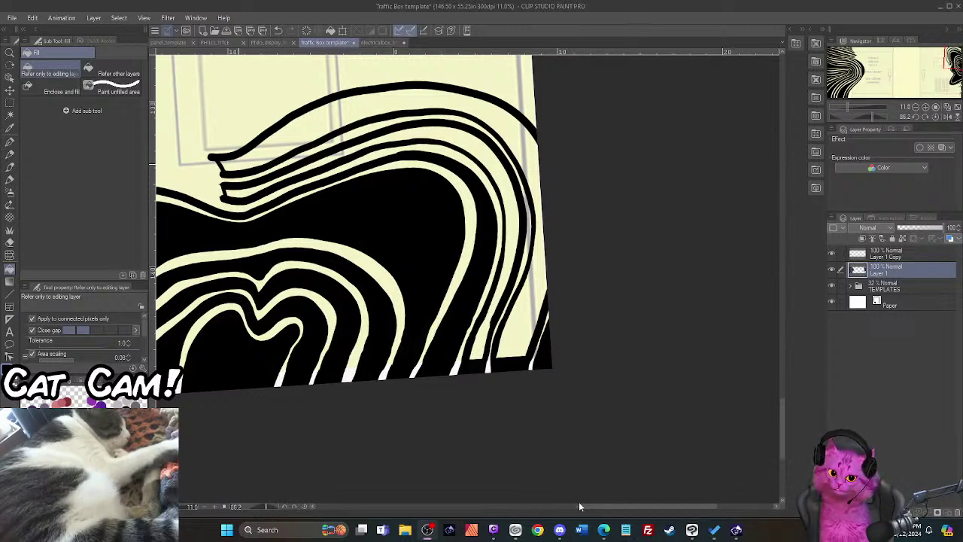
key(alt+BackSpace)
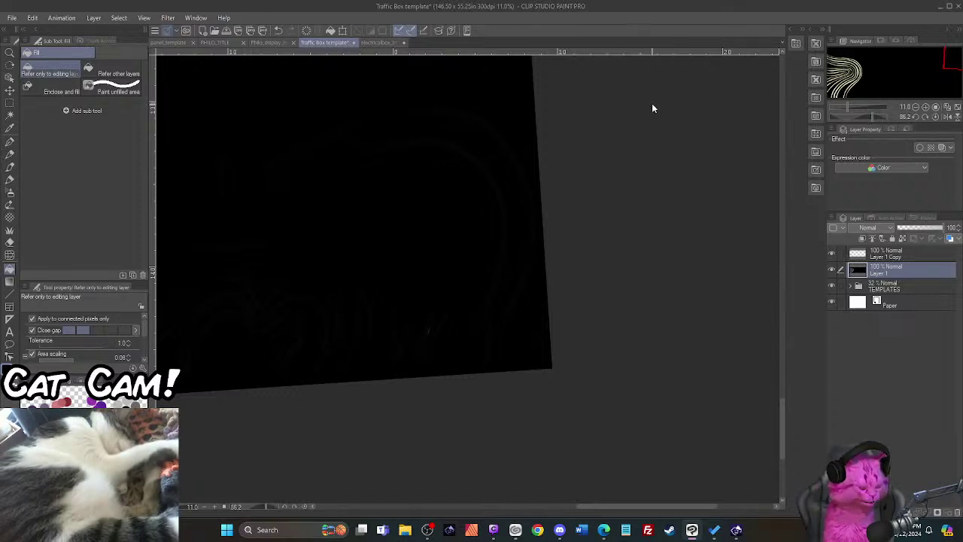
key(ctrl+z)
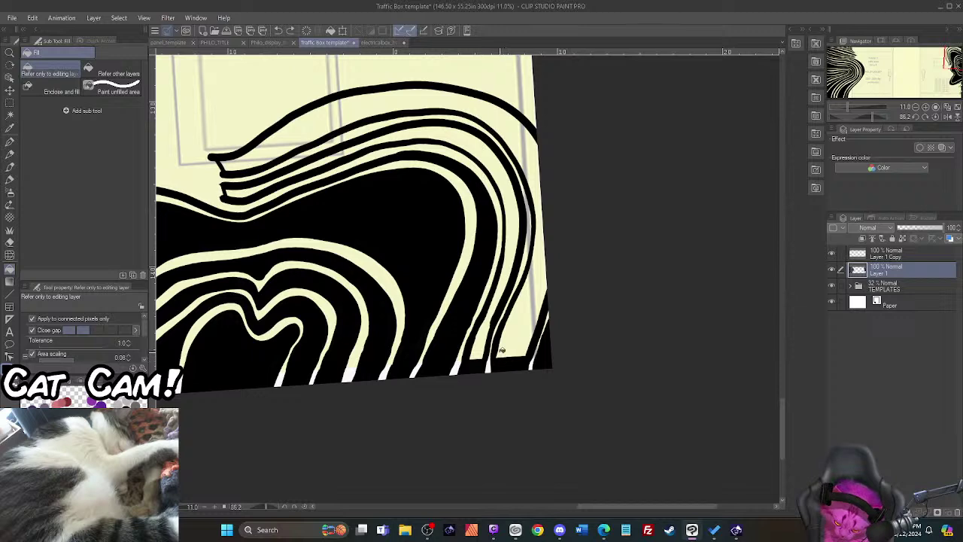
Step: Thicken the base strip between the last gaps to seal both outlined bands, and fill them with black
click(9, 142)
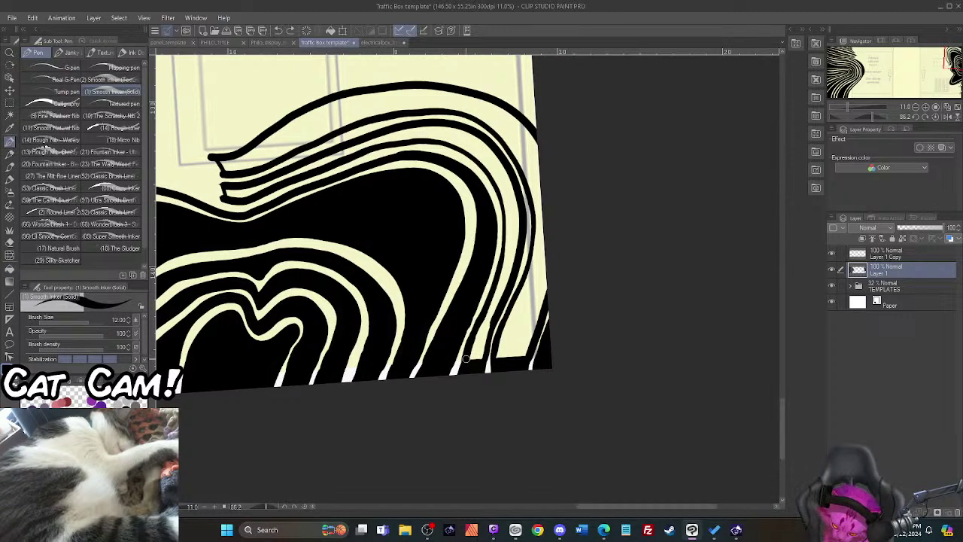
mouse_move(480, 359)
mouse_down()
mouse_move(480, 351)
mouse_move(520, 351)
mouse_up()
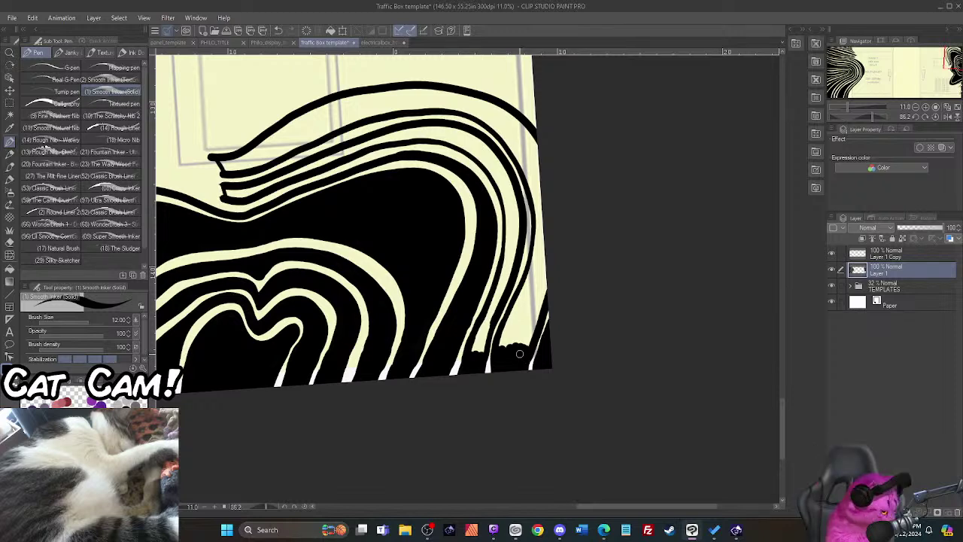
key(g)
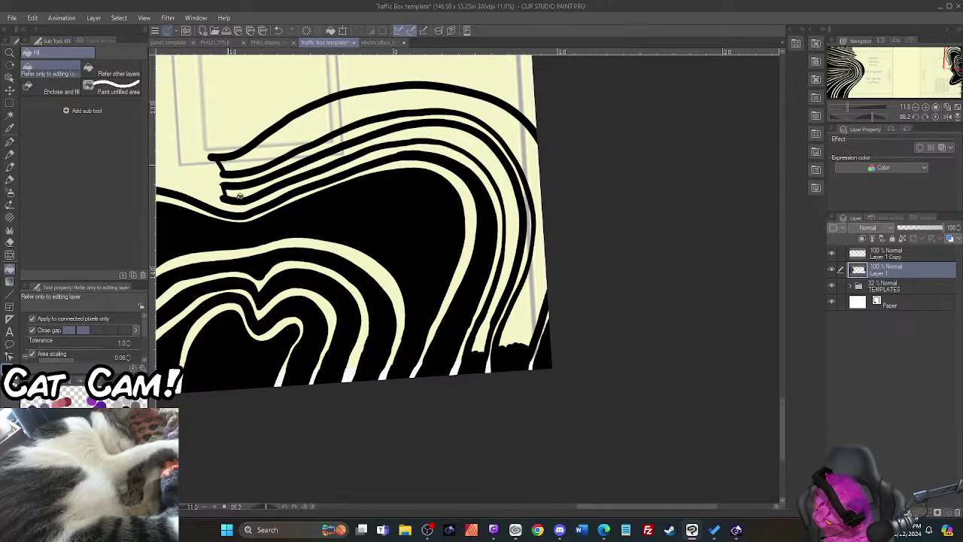
click(238, 192)
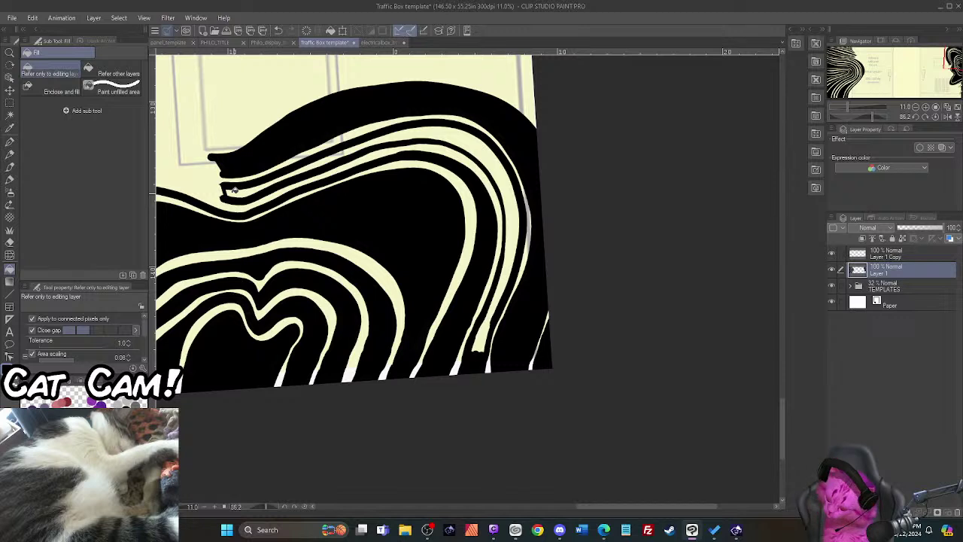
click(232, 190)
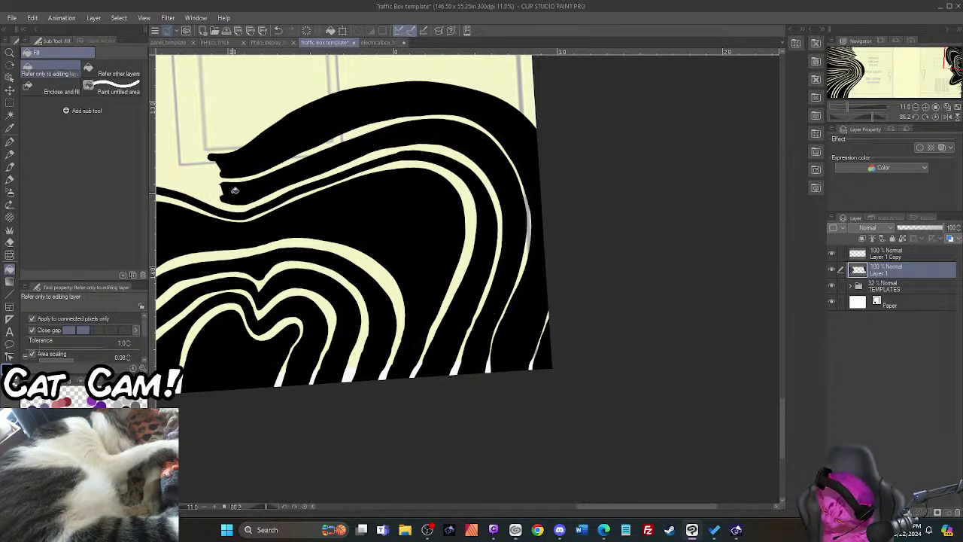
Step: Draw two black curves with the size 12 Smooth Inker from the next gaps, around the wavy shape to the unfinished lower band
click(10, 140)
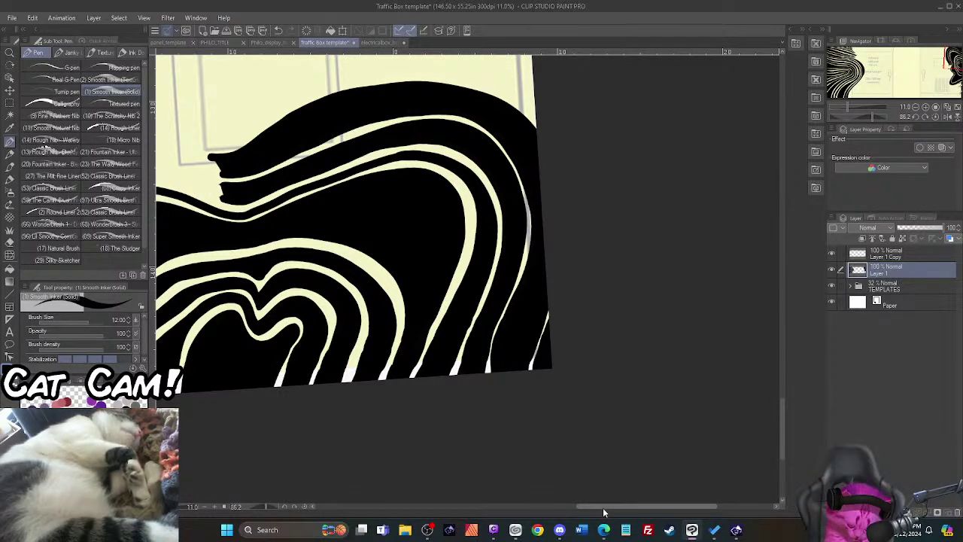
drag(604, 512, 512, 516)
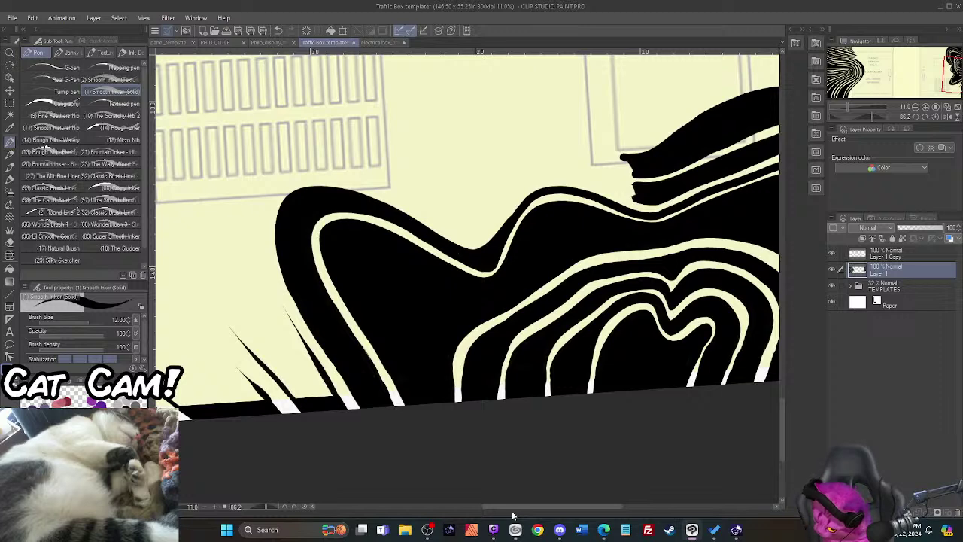
mouse_move(313, 360)
mouse_down()
mouse_move(262, 244)
mouse_move(283, 182)
mouse_move(328, 172)
mouse_move(366, 182)
mouse_move(469, 239)
mouse_move(543, 178)
mouse_move(601, 189)
mouse_up()
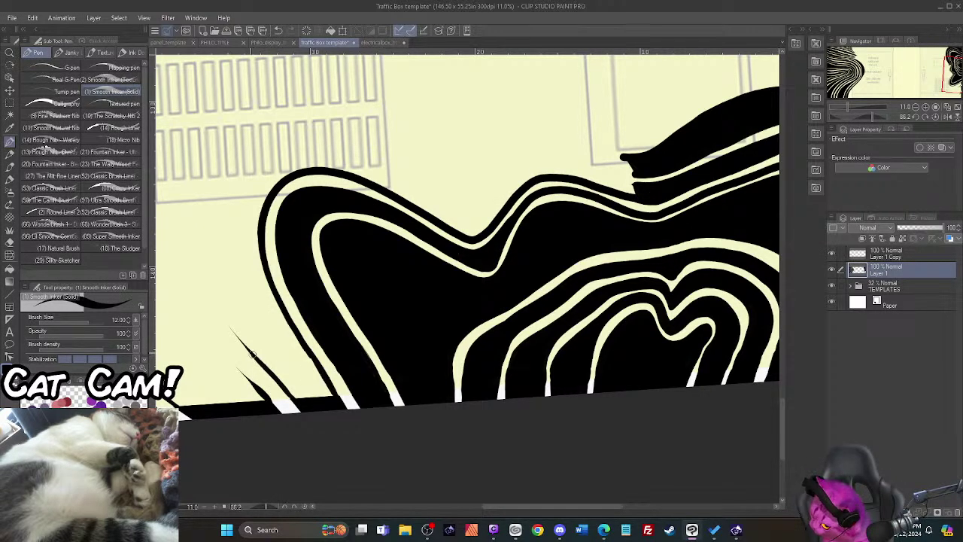
mouse_move(252, 354)
mouse_down()
mouse_move(222, 309)
mouse_move(224, 278)
mouse_move(257, 195)
mouse_move(297, 156)
mouse_move(350, 161)
mouse_move(458, 202)
mouse_move(544, 163)
mouse_move(636, 186)
mouse_up()
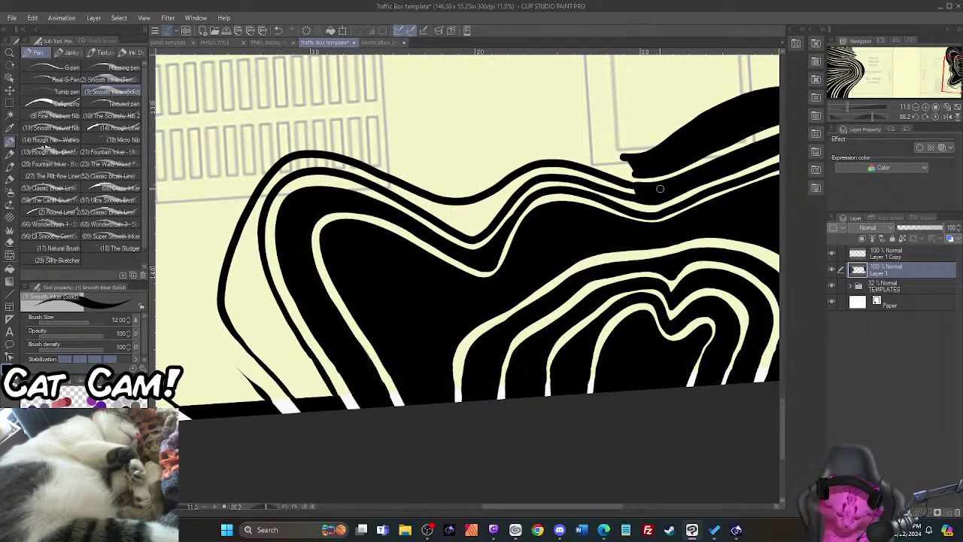
Step: Thicken the base strip between the two curves to close the outlined band, and fill it with black
drag(280, 386, 323, 386)
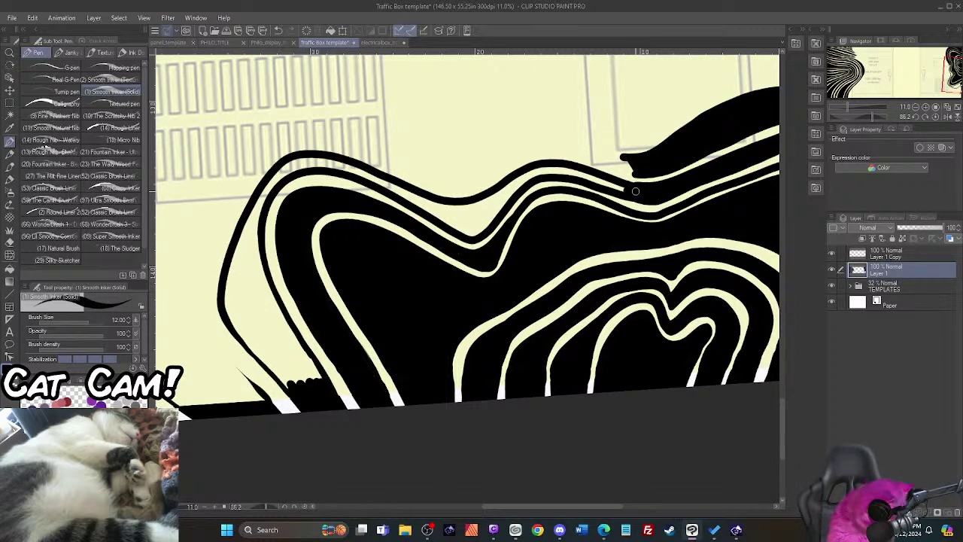
key(g)
key(g)
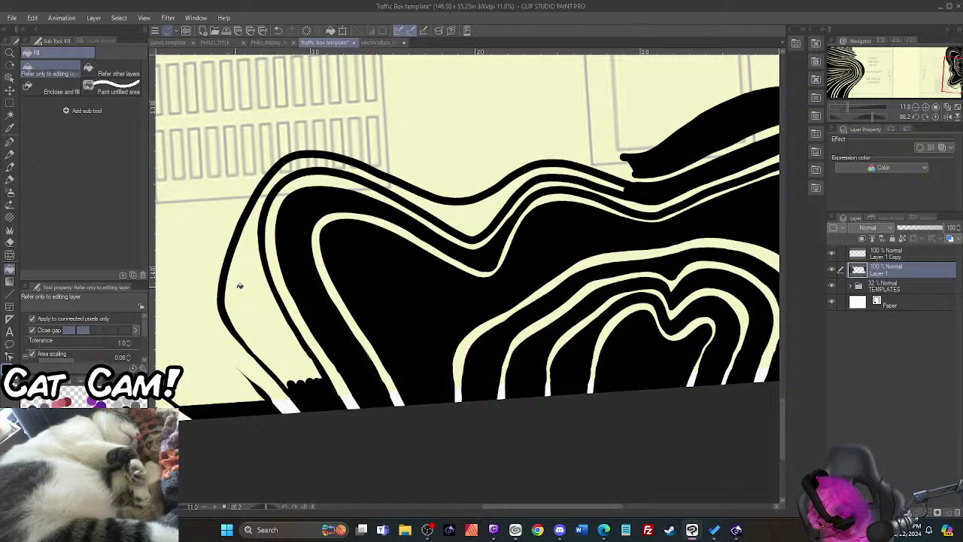
click(239, 286)
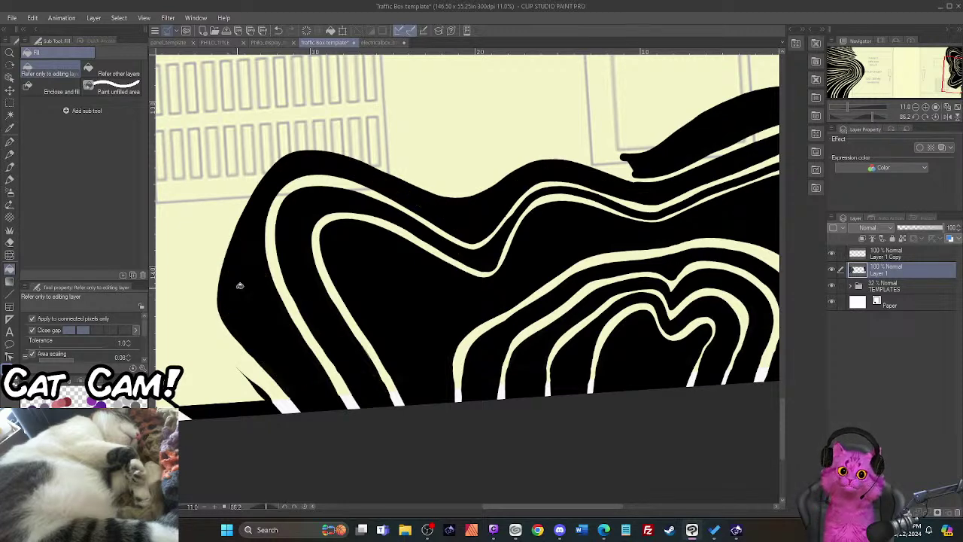
Step: Draw two more black curves from the following gaps, bordering the next band around the wavy shape up to the upper stub
key(p)
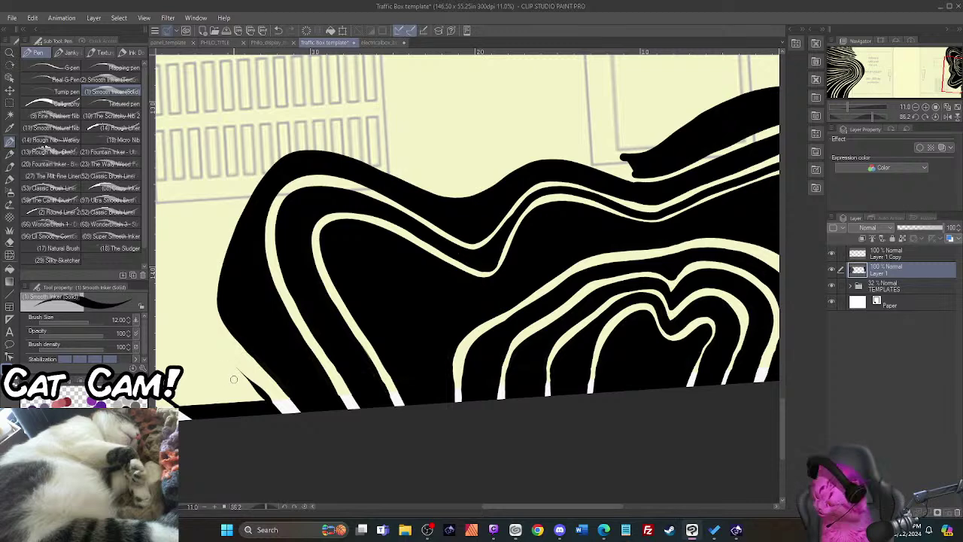
scroll(233, 379, down, 3)
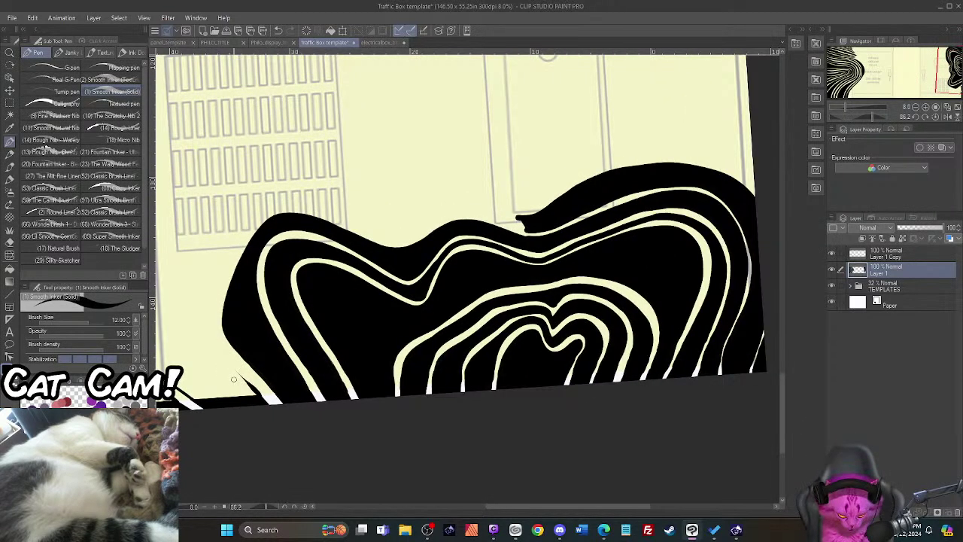
drag(509, 506, 481, 502)
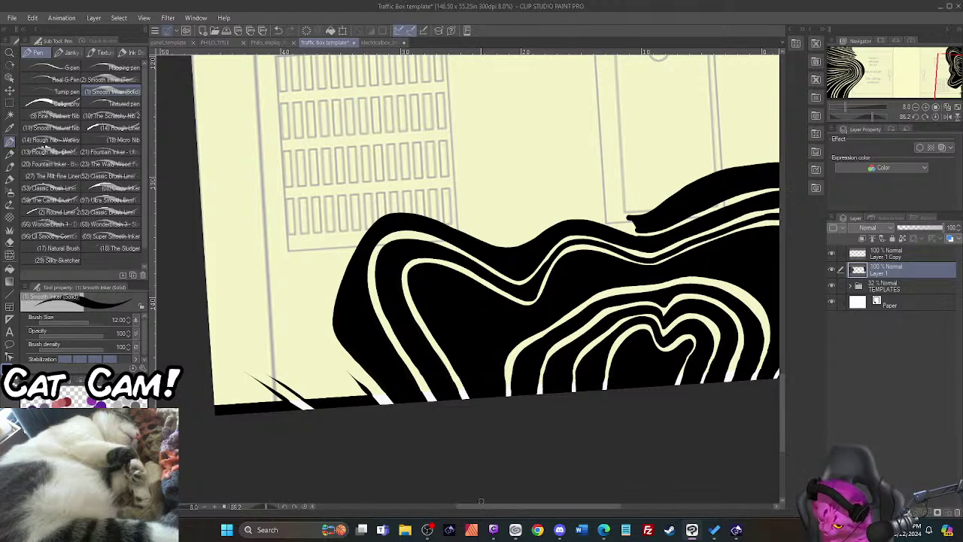
mouse_move(359, 380)
mouse_down()
mouse_move(325, 331)
mouse_move(322, 304)
mouse_move(355, 230)
mouse_move(384, 205)
mouse_move(426, 205)
mouse_move(509, 241)
mouse_move(563, 214)
mouse_move(603, 212)
mouse_move(636, 227)
mouse_move(651, 220)
mouse_up()
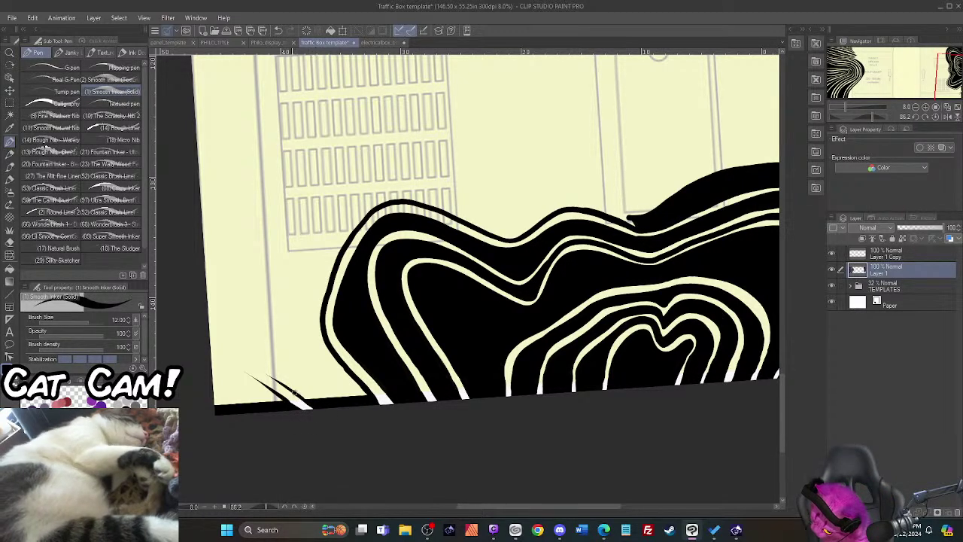
mouse_move(274, 381)
mouse_down()
mouse_move(262, 351)
mouse_move(377, 202)
mouse_move(429, 203)
mouse_move(510, 230)
mouse_move(576, 200)
mouse_move(632, 217)
mouse_up()
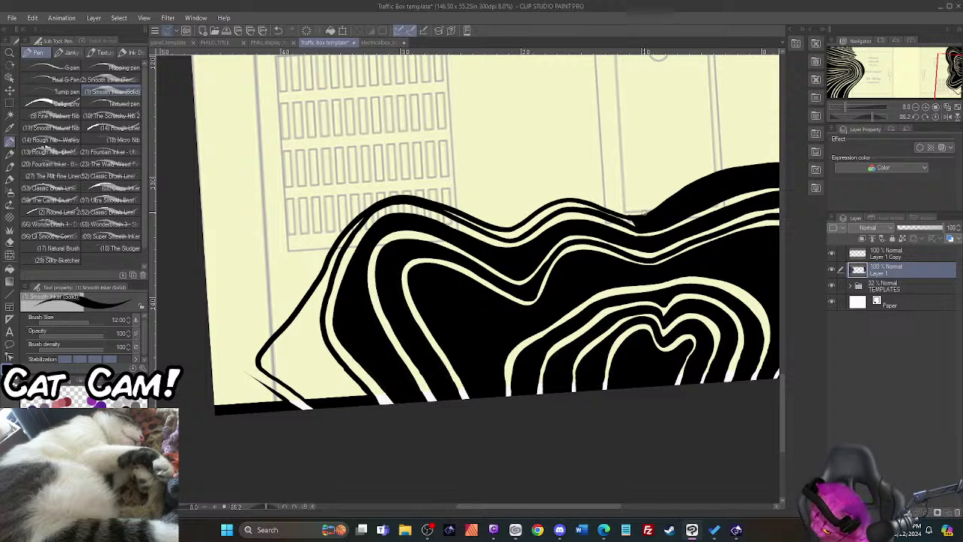
Step: Seal the new band along its base and at the stub, and fill its open areas with black
mouse_move(304, 398)
mouse_down()
mouse_move(335, 401)
mouse_move(330, 384)
mouse_move(367, 398)
mouse_up()
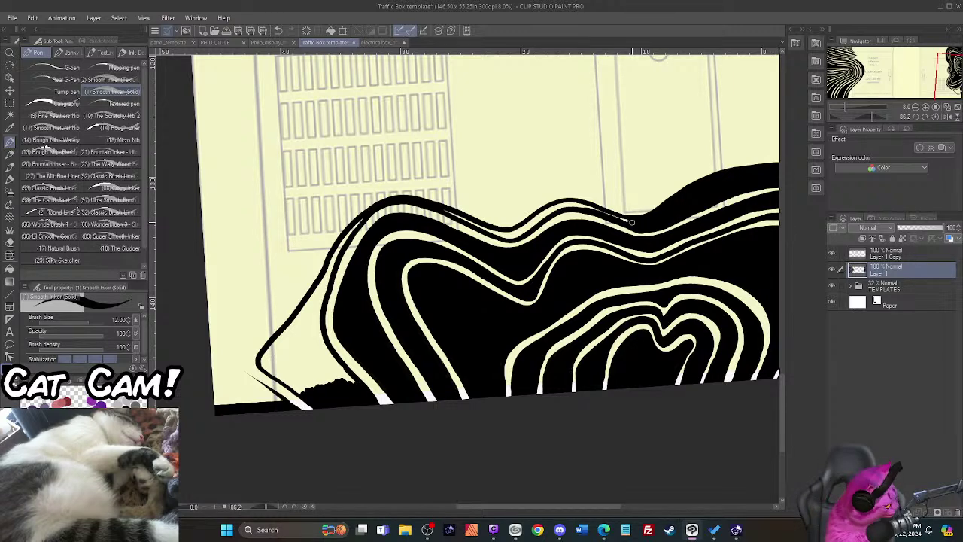
key(g)
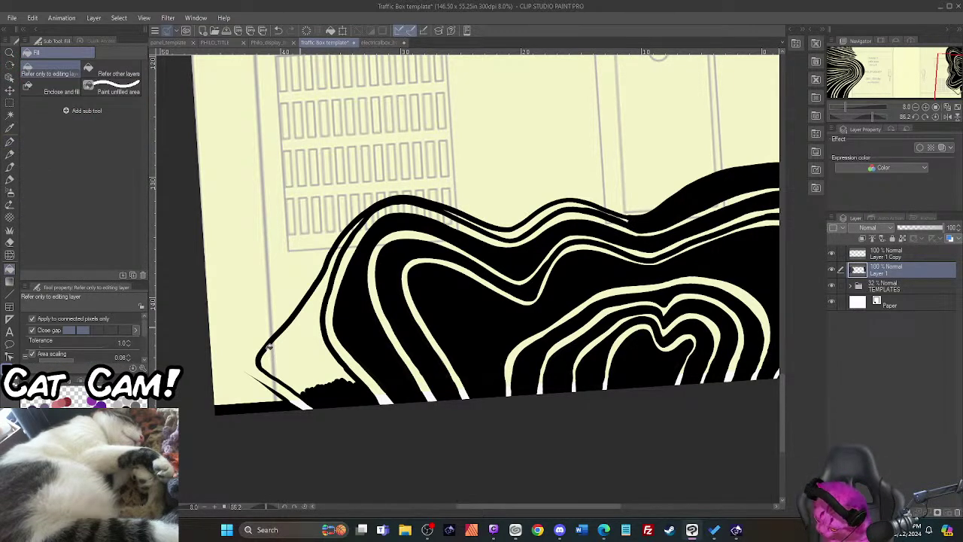
click(268, 346)
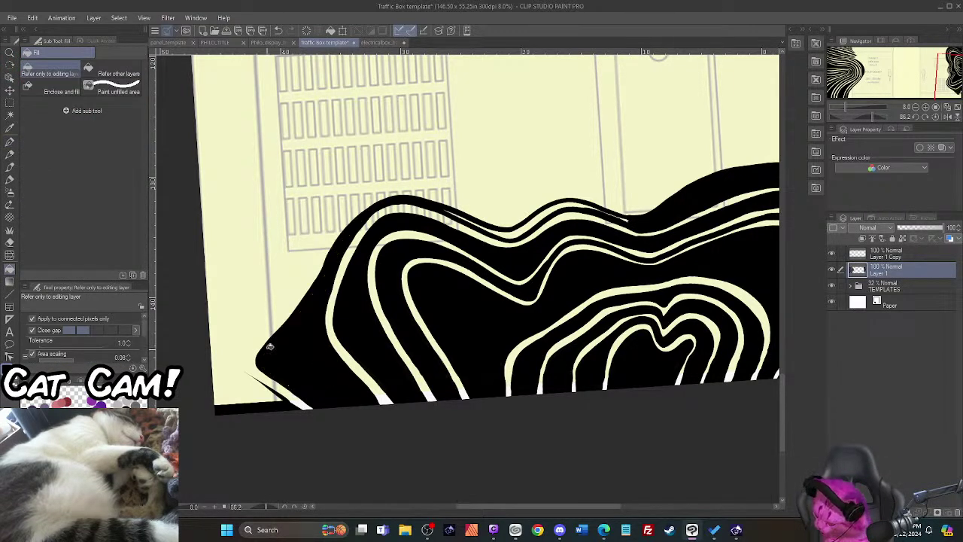
click(506, 234)
Step: Outline the outermost band with two parallel curves, the outer one starting at the canvas side edge, and fill it with black
key(p)
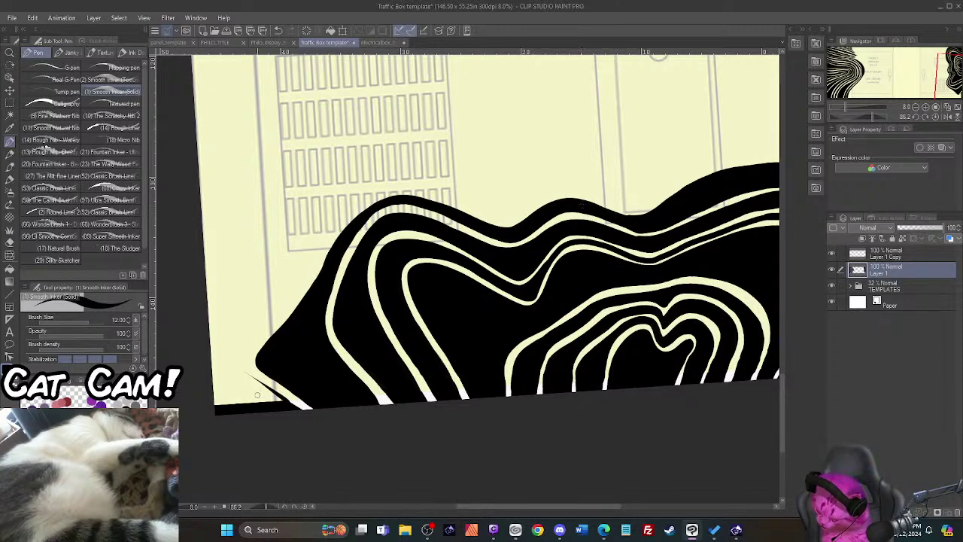
mouse_move(282, 399)
mouse_down()
mouse_move(241, 370)
mouse_move(243, 352)
mouse_move(343, 215)
mouse_move(387, 188)
mouse_move(417, 186)
mouse_move(502, 219)
mouse_move(566, 188)
mouse_move(643, 207)
mouse_move(702, 170)
mouse_move(771, 155)
mouse_up()
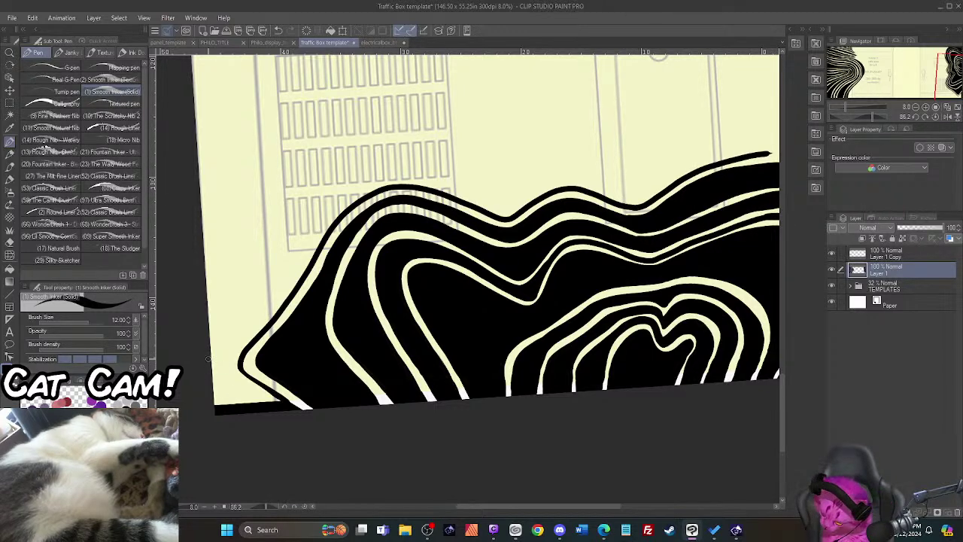
mouse_move(206, 359)
mouse_down()
mouse_move(265, 308)
mouse_move(359, 187)
mouse_move(398, 174)
mouse_move(503, 207)
mouse_move(552, 177)
mouse_move(584, 173)
mouse_move(632, 196)
mouse_move(713, 148)
mouse_move(757, 140)
mouse_up()
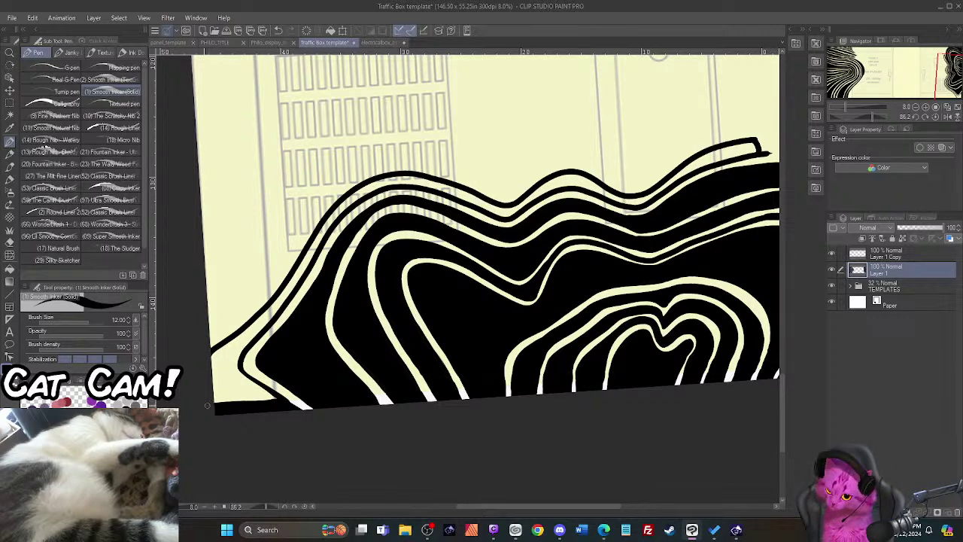
key(g)
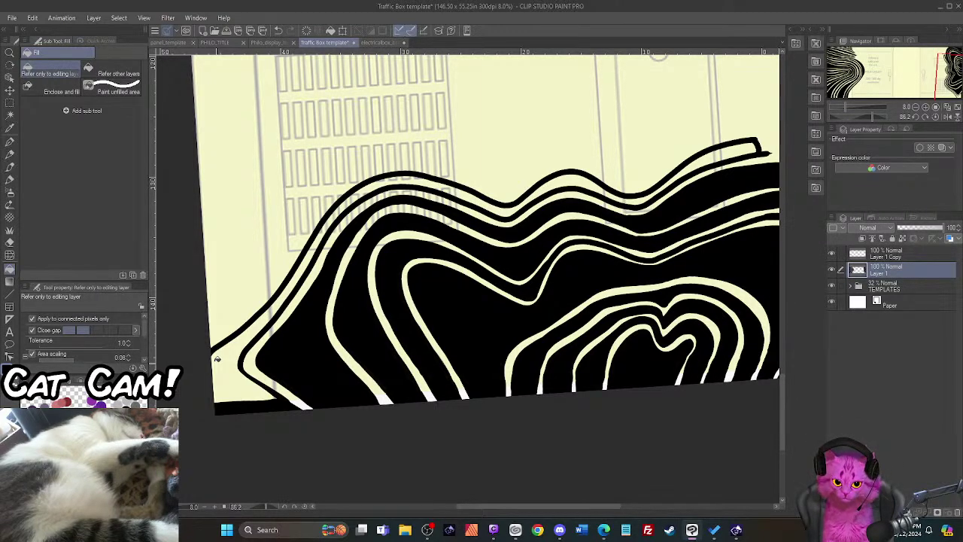
click(217, 359)
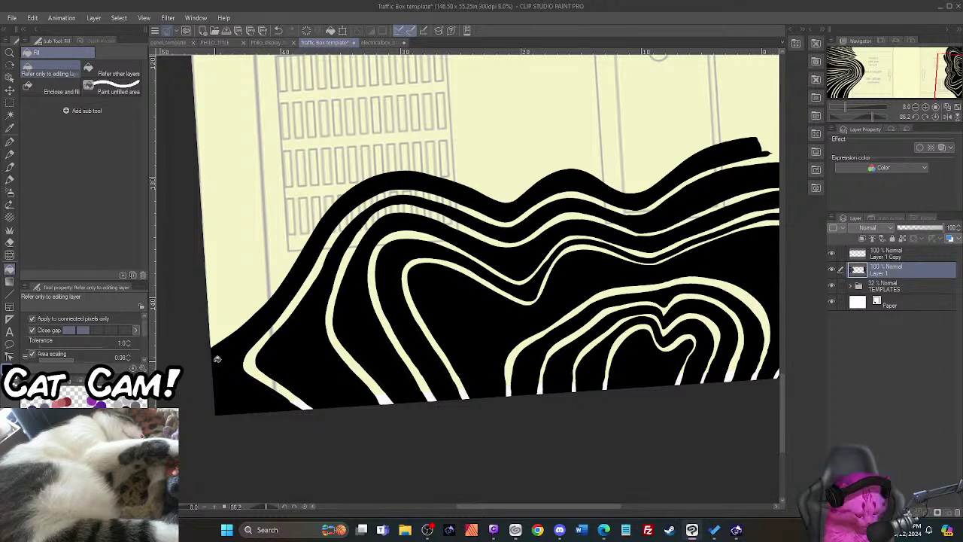
Step: Extend both edges of the outermost band over the hump to the opposite canvas edge, and paint the gap between them black
key(p)
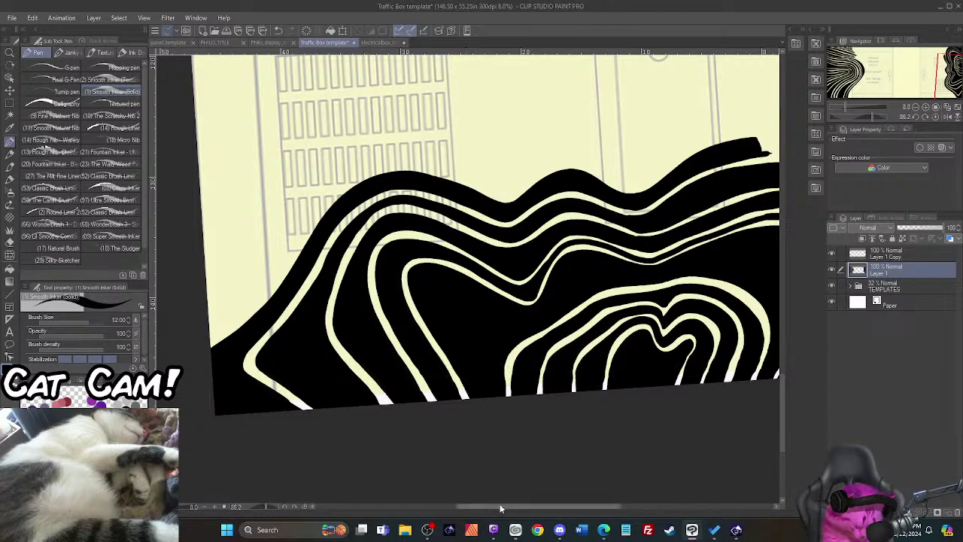
drag(492, 505, 574, 519)
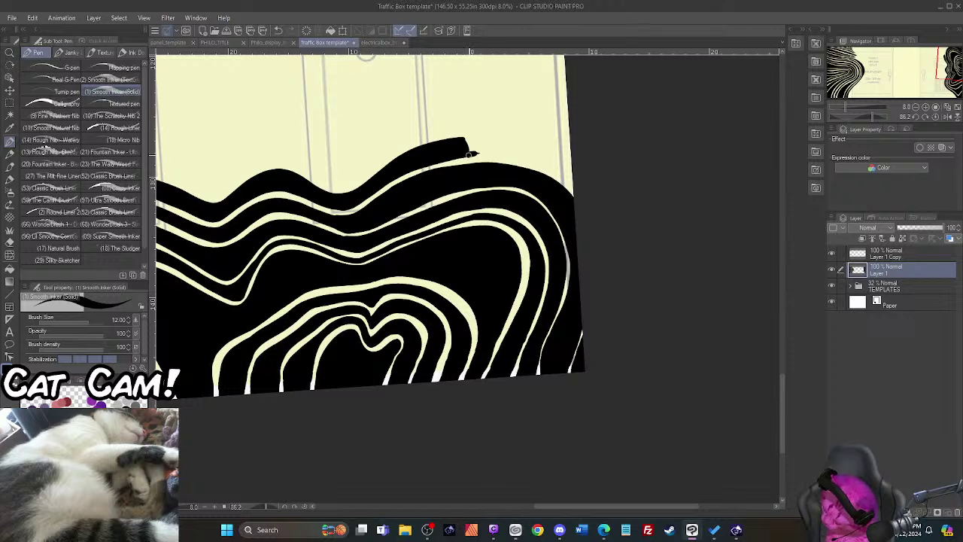
drag(470, 154, 557, 173)
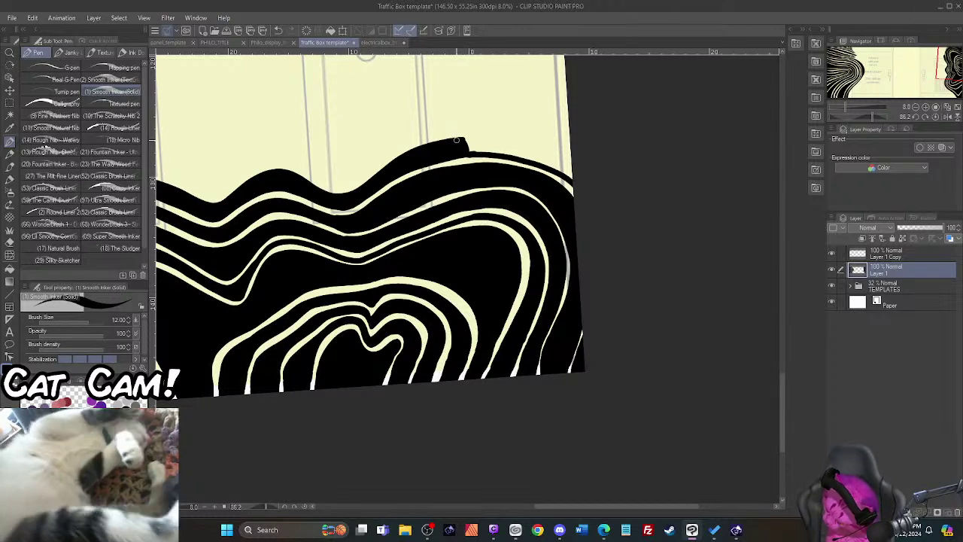
drag(460, 140, 566, 158)
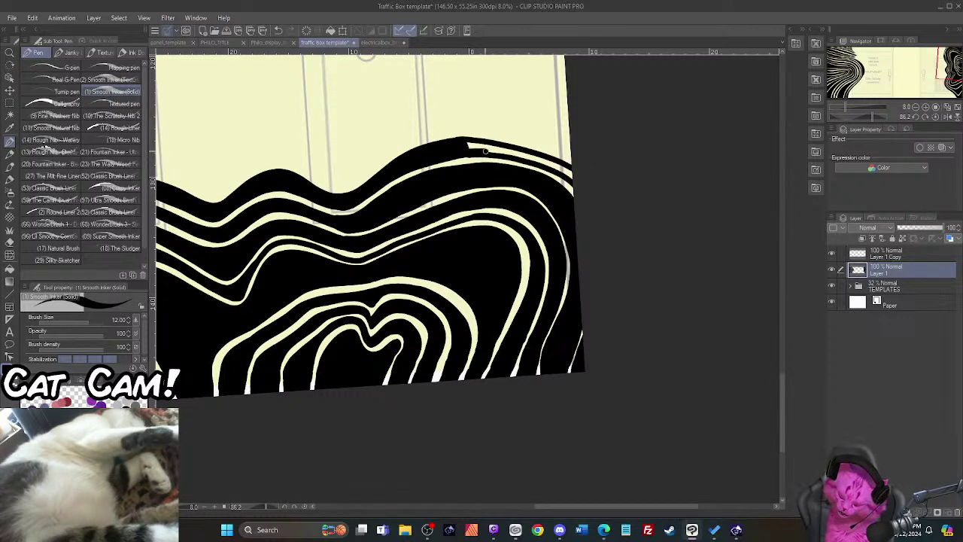
mouse_move(485, 151)
mouse_down()
mouse_move(467, 146)
mouse_move(535, 158)
mouse_move(575, 181)
mouse_up()
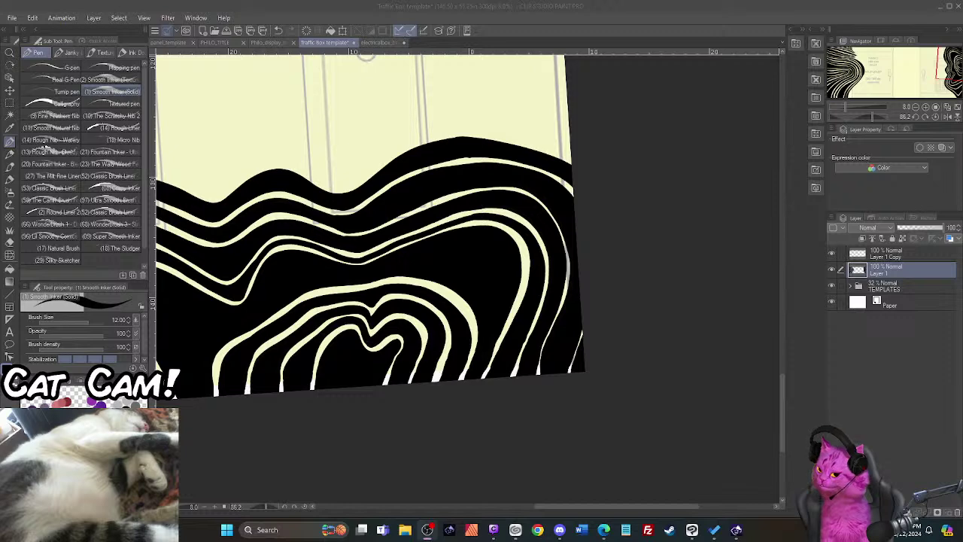
Step: Reset the canvas rotation and review how the line patterns look at both ends of the template
scroll(332, 261, down, 1)
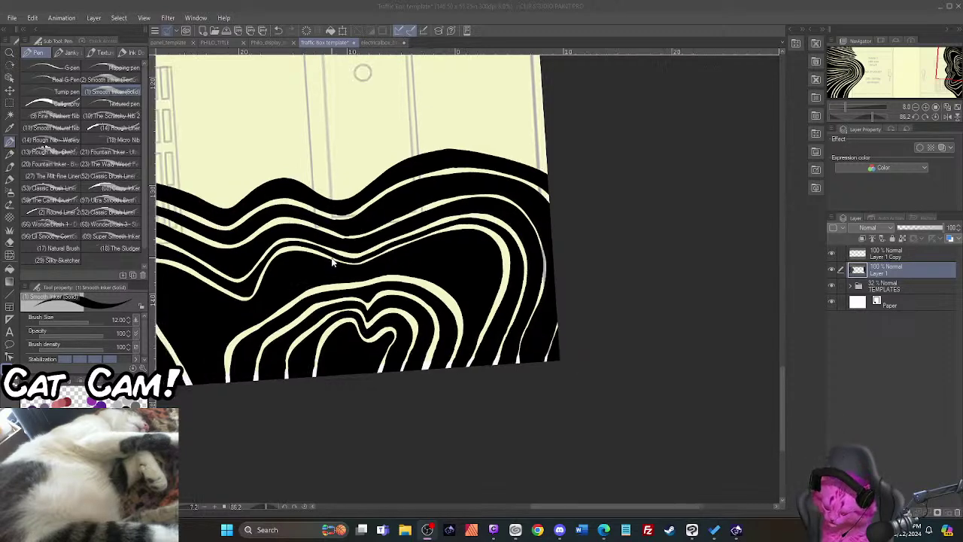
scroll(332, 260, down, 1)
drag(536, 506, 452, 514)
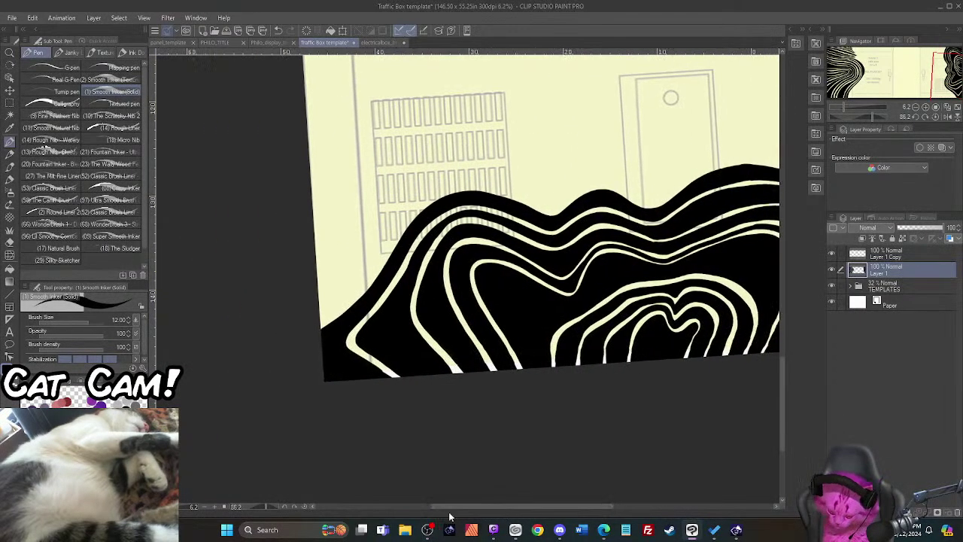
click(935, 118)
scroll(286, 284, down, 2)
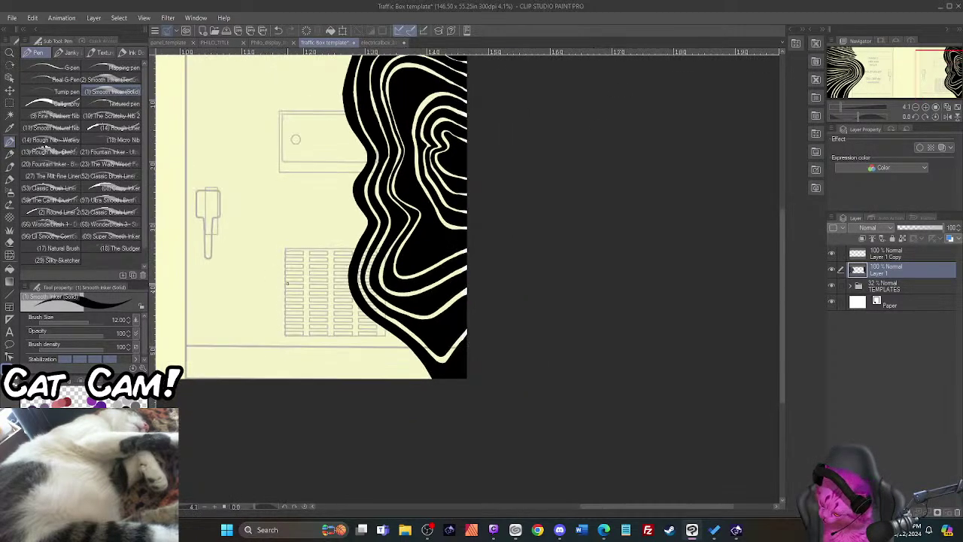
drag(587, 514, 480, 517)
scroll(512, 412, down, 2)
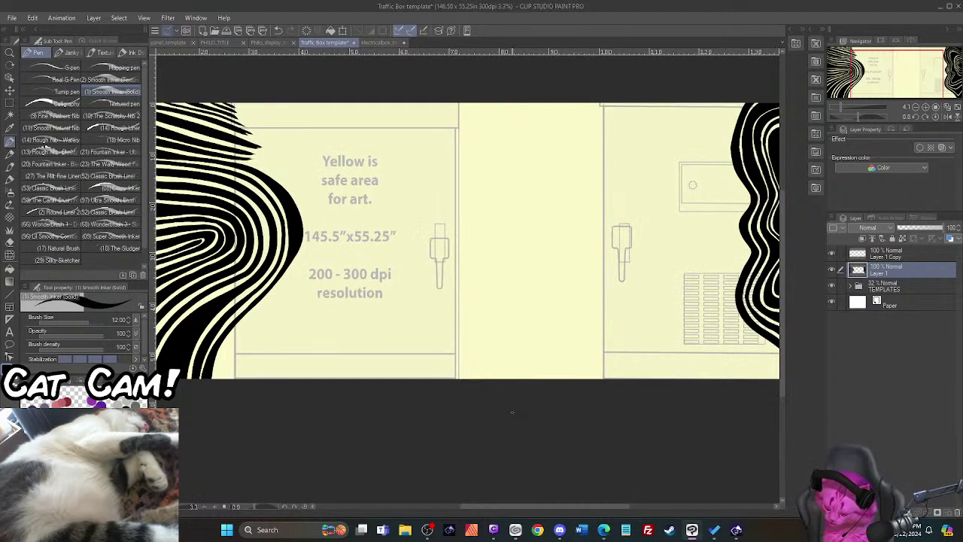
scroll(511, 411, down, 1)
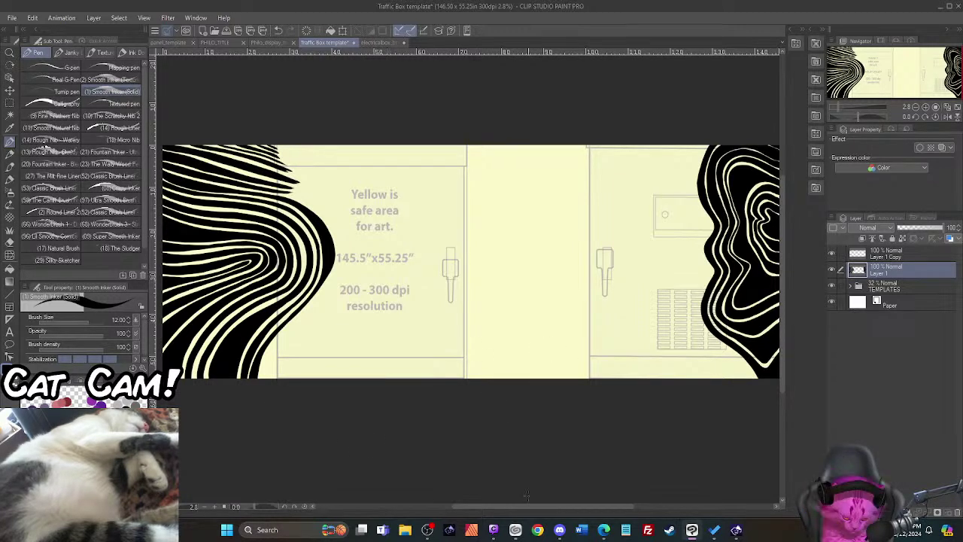
drag(575, 505, 613, 507)
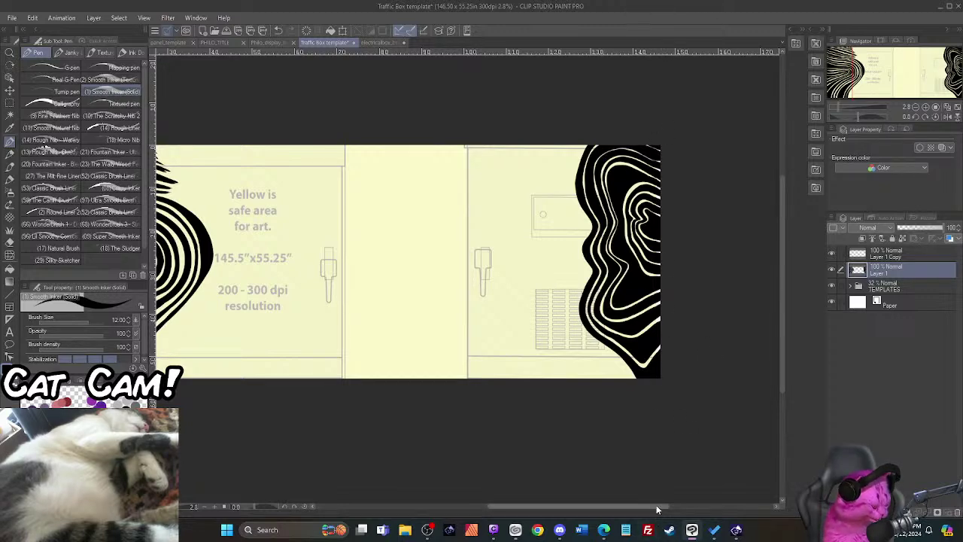
drag(656, 505, 543, 499)
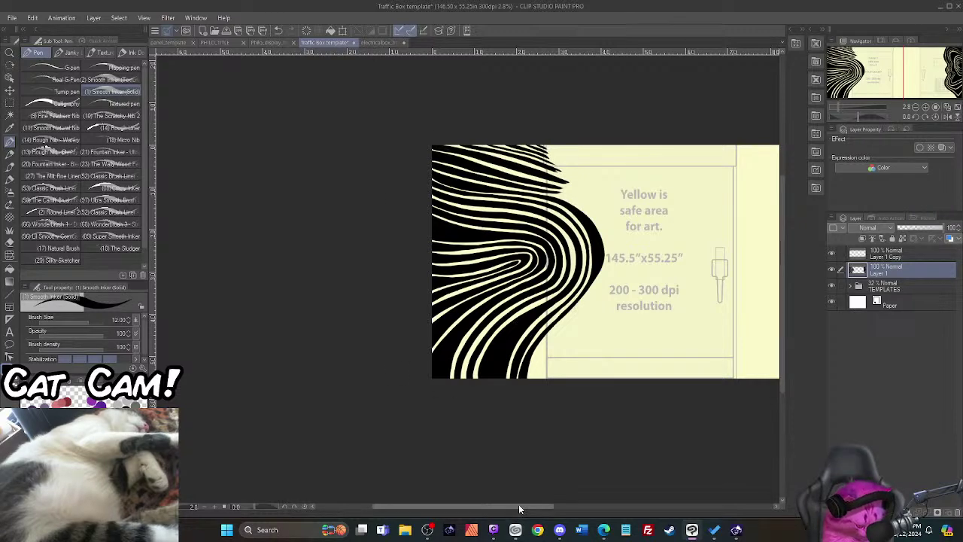
drag(519, 504, 640, 501)
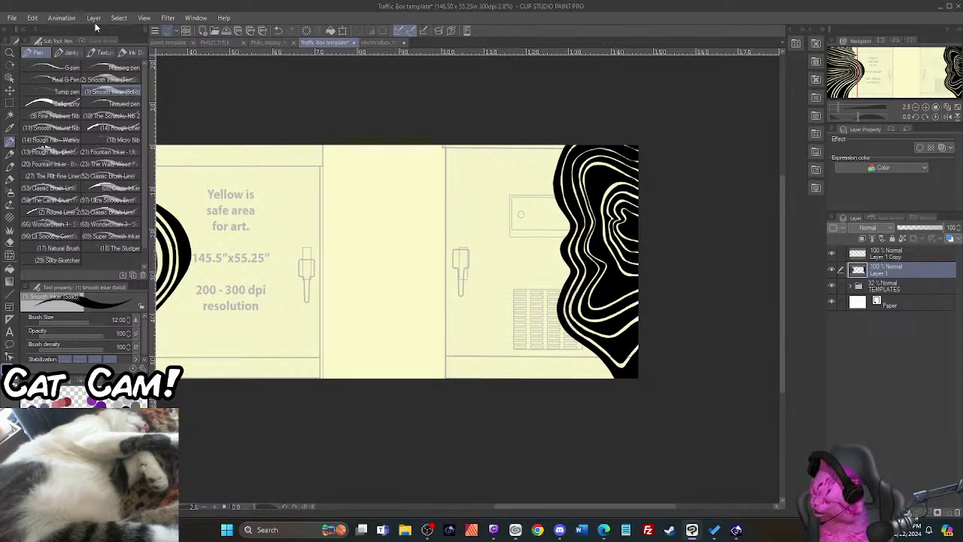
Step: Reduce the canvas width to 145.50 in, keeping the middle of the left edge as the reference point
click(32, 17)
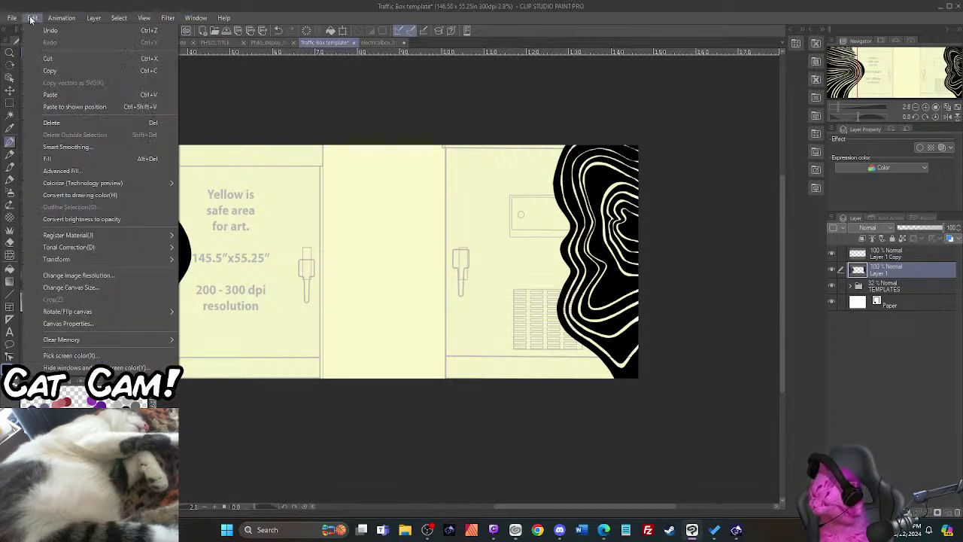
click(95, 287)
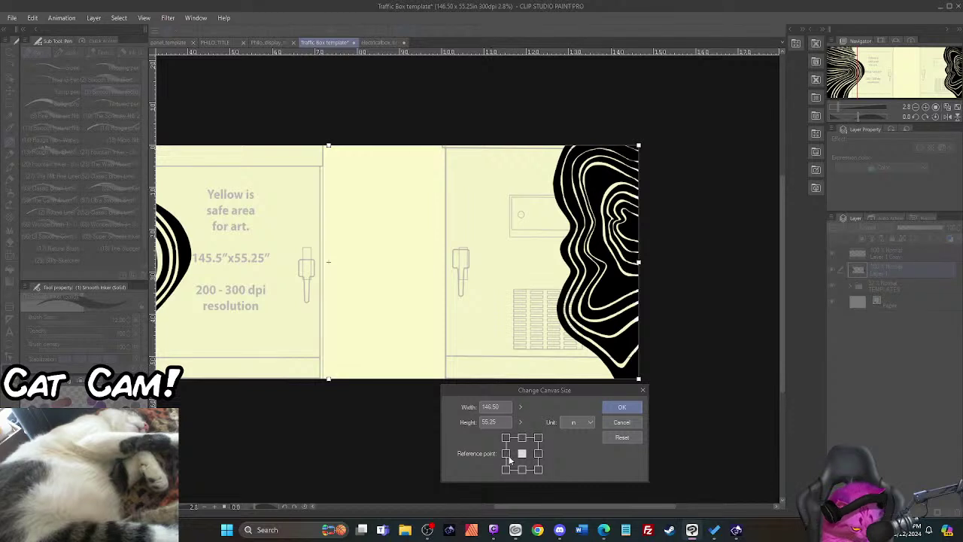
click(506, 454)
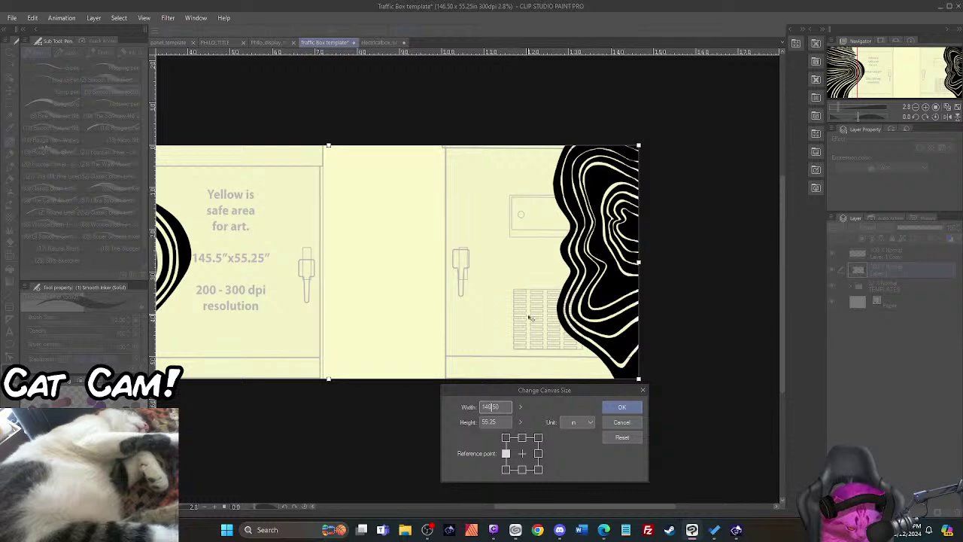
text(145.50)
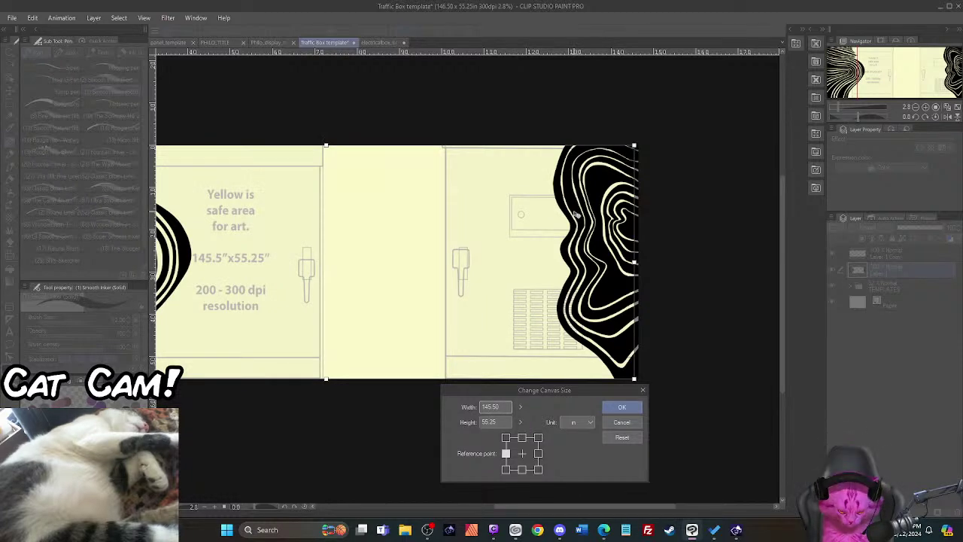
click(626, 408)
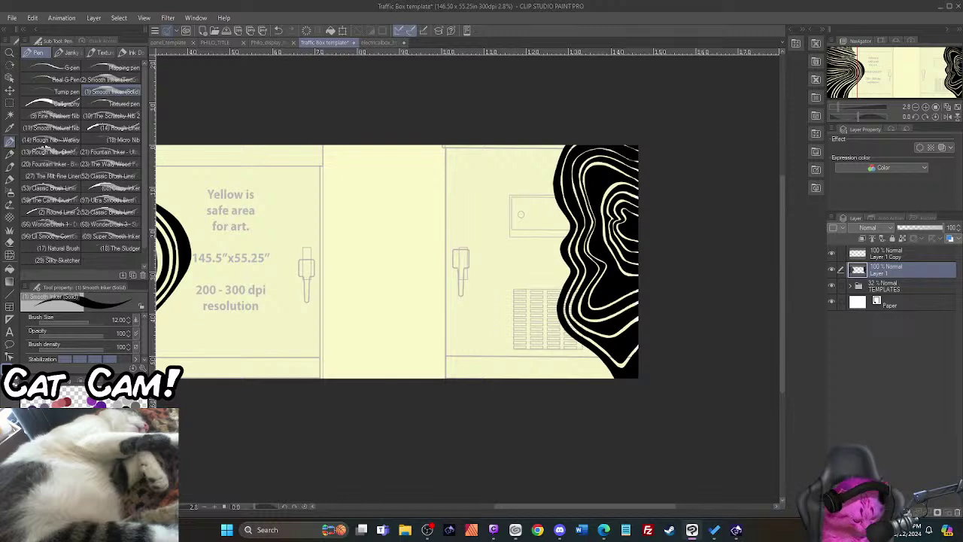
Step: Delete the Layer 1 Copy layer
drag(393, 294, 534, 311)
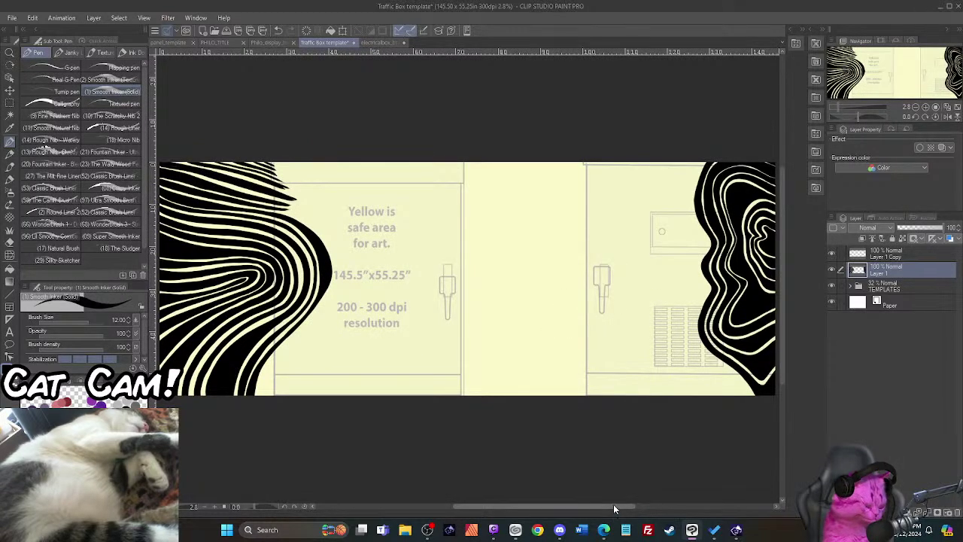
drag(613, 505, 656, 505)
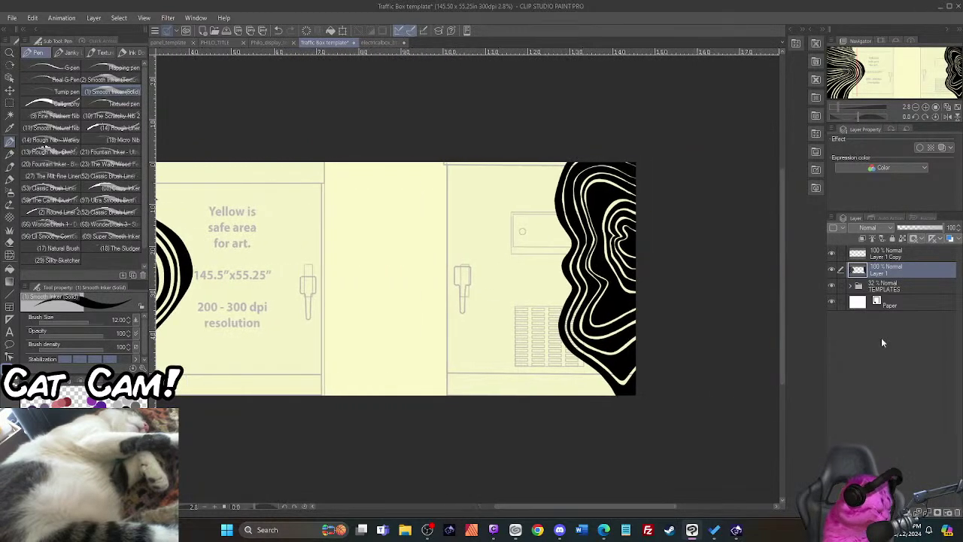
click(896, 257)
right_click(894, 256)
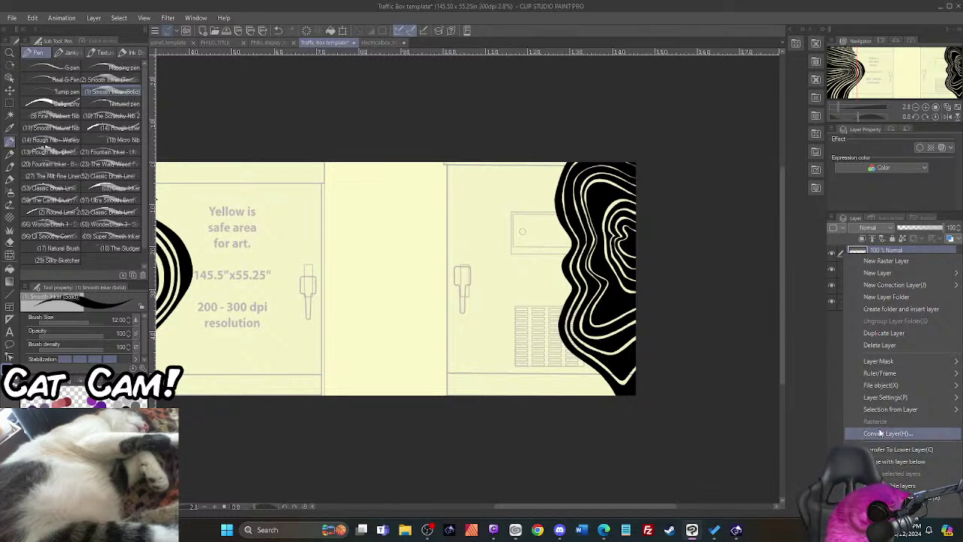
click(881, 344)
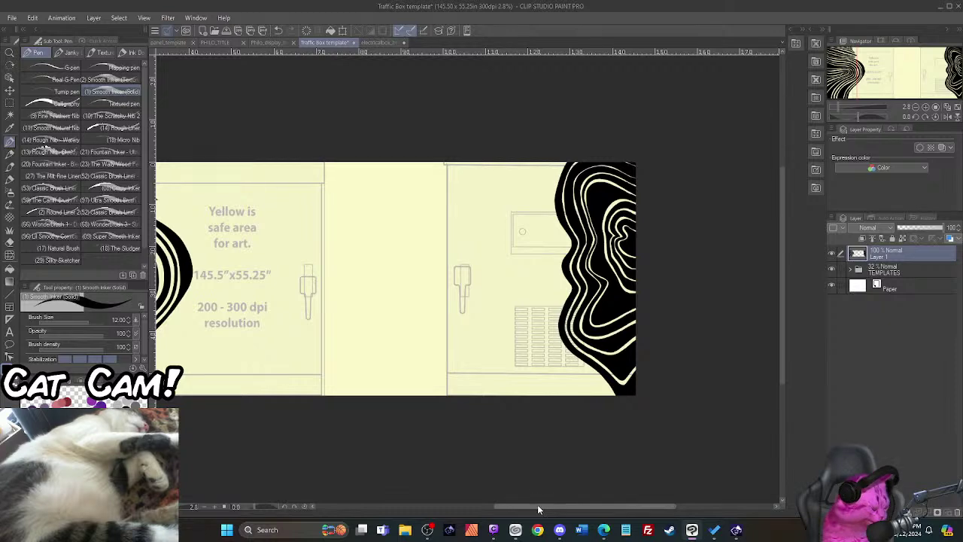
Step: Add a black band around the outside of the left-hand hump, using Smooth Inker at size 30 on a rotated canvas
drag(538, 506, 499, 502)
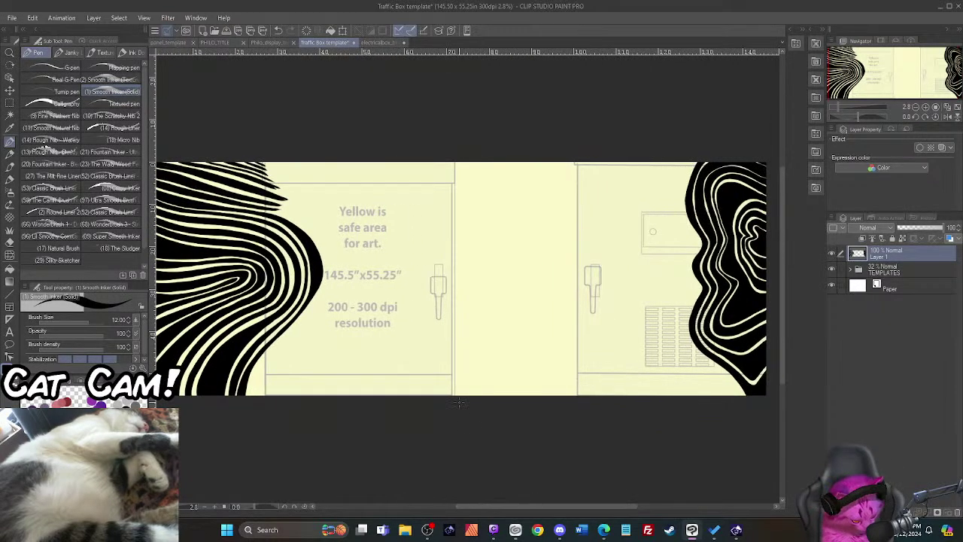
scroll(460, 386, down, 2)
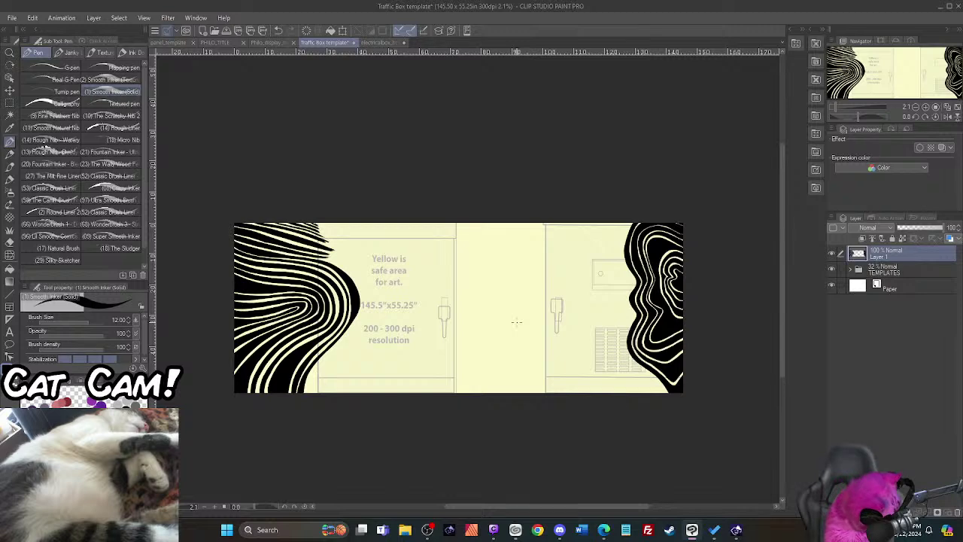
scroll(517, 322, up, 3)
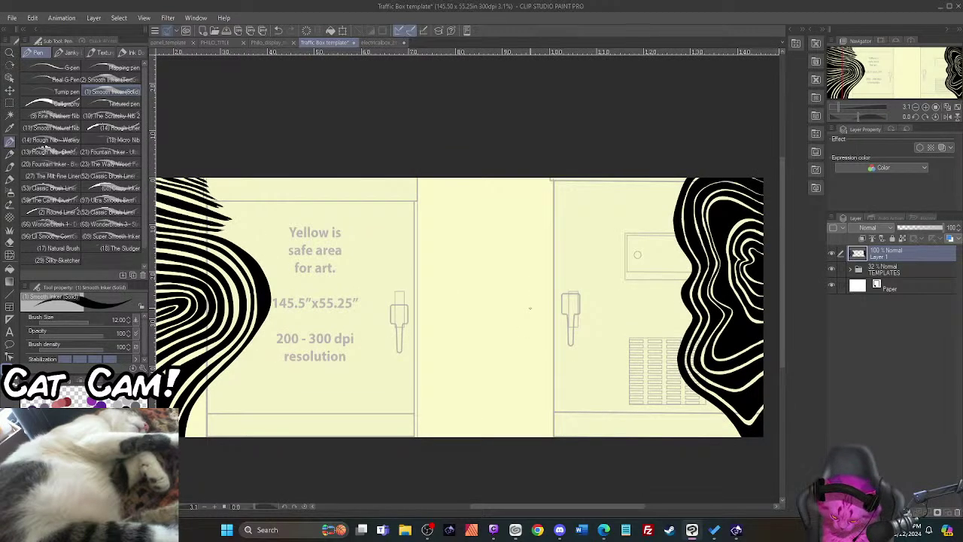
scroll(530, 308, up, 1)
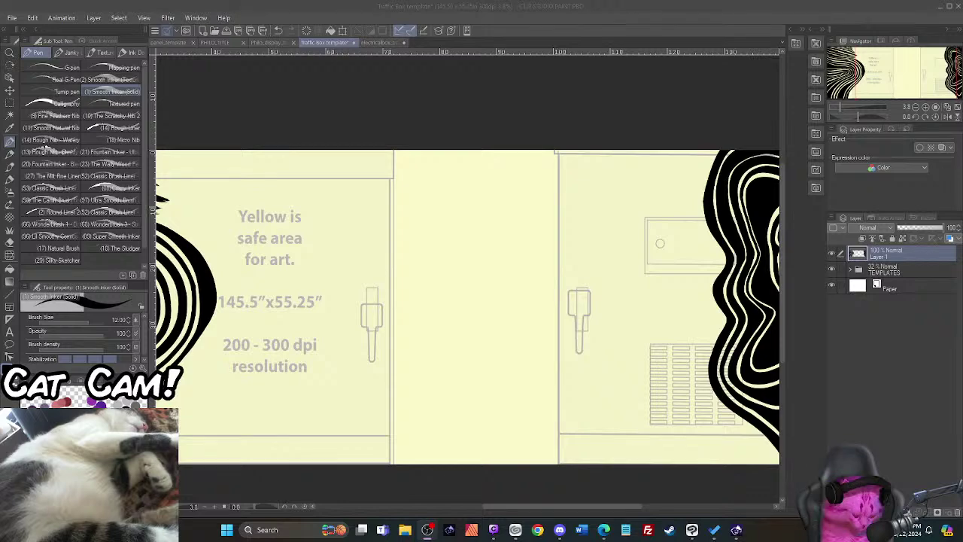
drag(487, 509, 438, 506)
key(r)
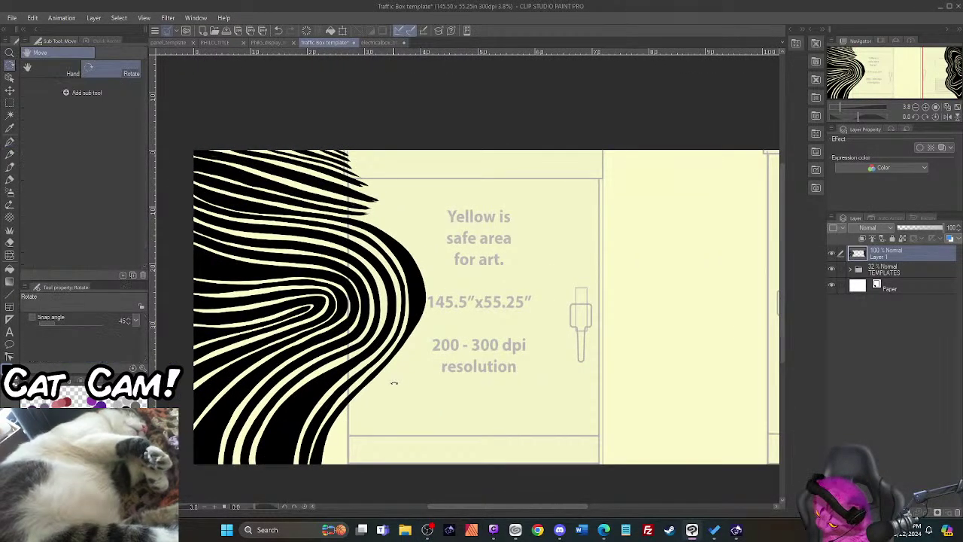
drag(394, 383, 256, 329)
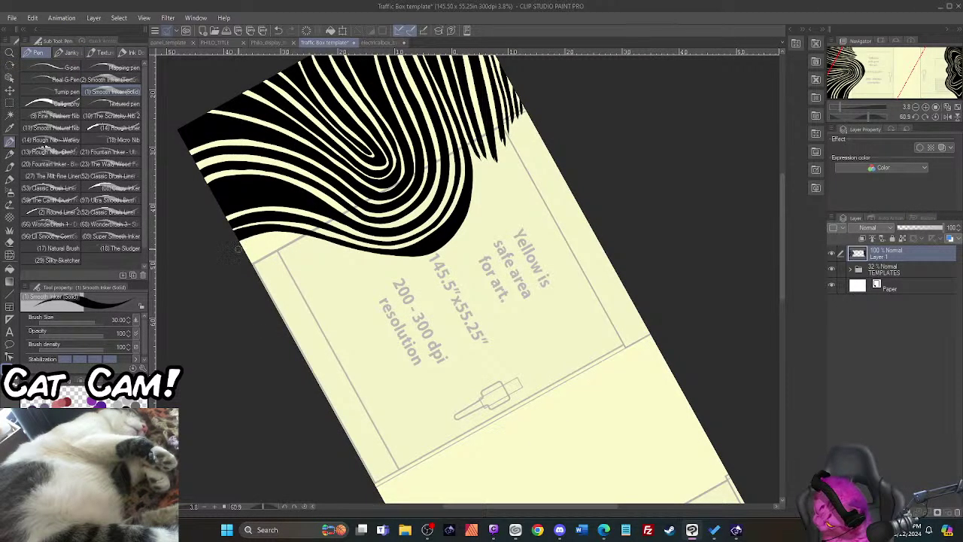
mouse_move(238, 249)
mouse_down()
mouse_move(280, 239)
mouse_move(418, 264)
mouse_move(451, 251)
mouse_move(474, 227)
mouse_move(477, 199)
mouse_move(461, 129)
mouse_up()
key(ctrl+z)
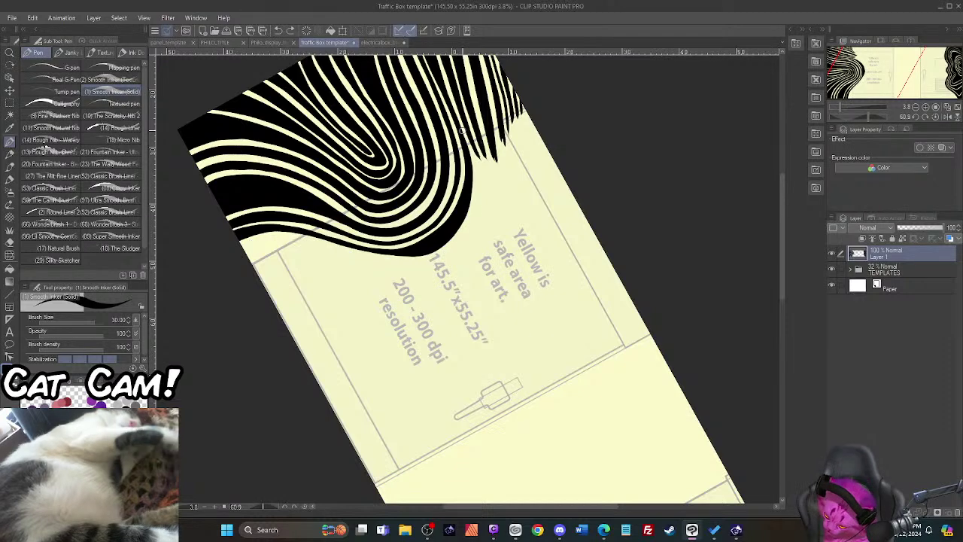
mouse_move(238, 251)
mouse_down()
mouse_move(299, 241)
mouse_move(402, 262)
mouse_move(446, 254)
mouse_move(469, 225)
mouse_move(472, 143)
mouse_up()
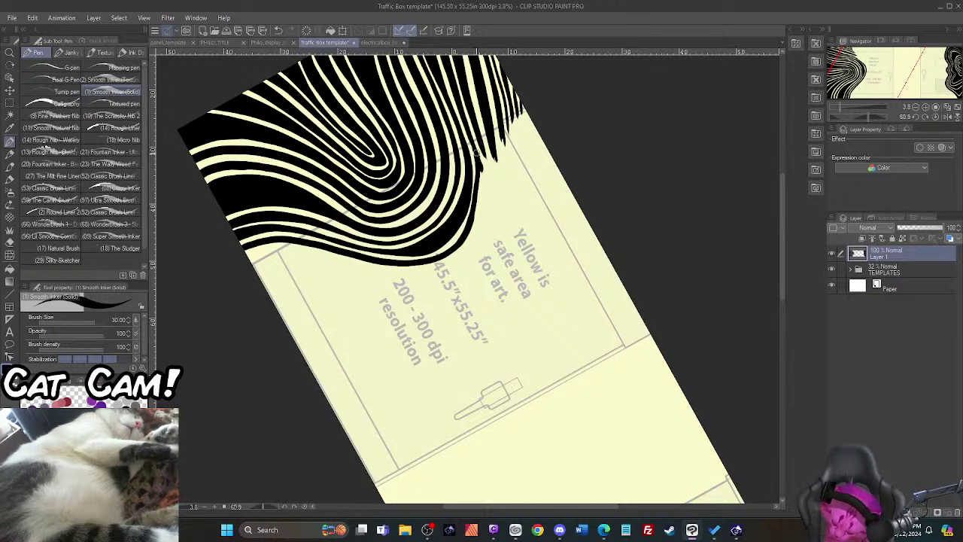
mouse_move(475, 152)
mouse_down()
mouse_move(478, 218)
mouse_move(442, 264)
mouse_move(396, 274)
mouse_move(291, 252)
mouse_move(243, 256)
mouse_move(271, 244)
mouse_move(405, 267)
mouse_up()
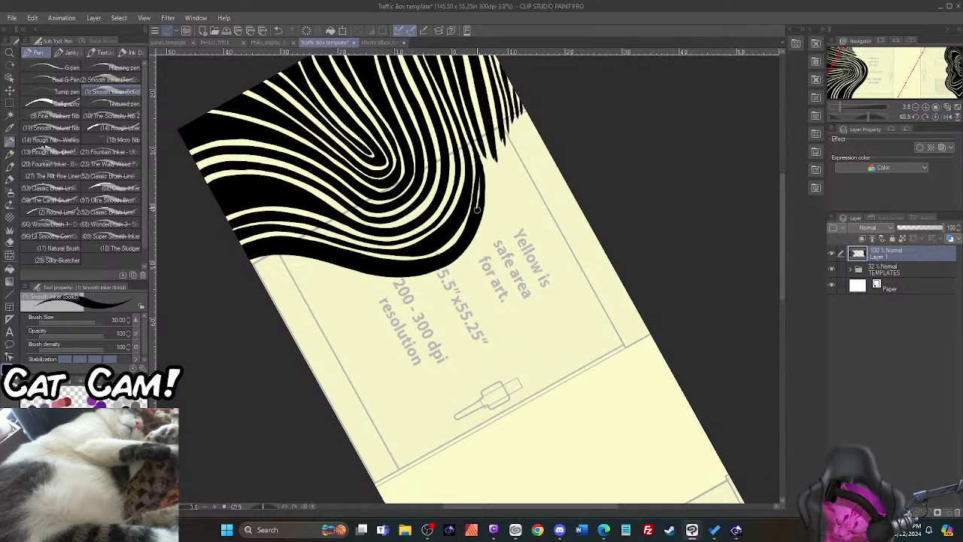
drag(477, 211, 478, 179)
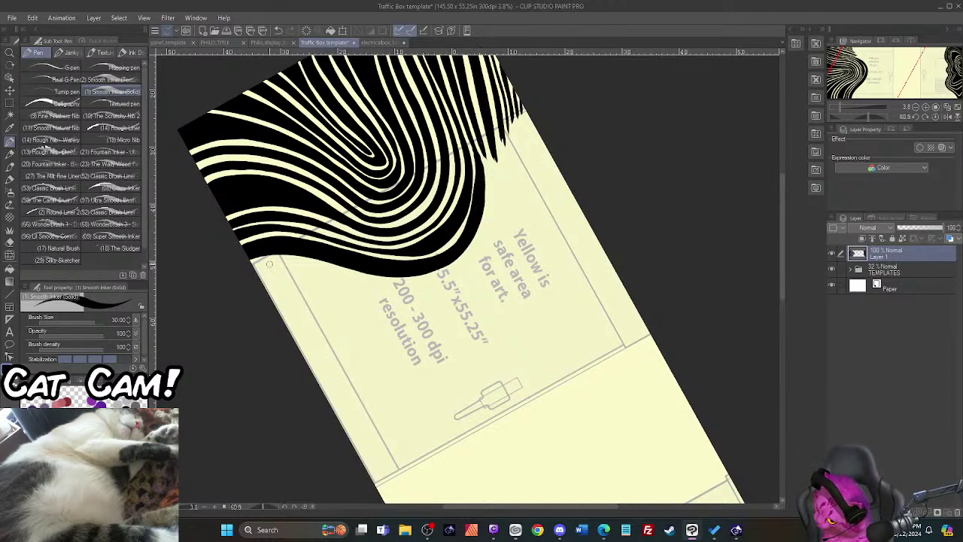
Step: Outline one more band outside the hump, from the template's lower edge to the pointed strand ends, and fill it with black
mouse_move(250, 265)
mouse_down()
mouse_move(404, 284)
mouse_move(454, 269)
mouse_move(485, 235)
mouse_move(493, 205)
mouse_move(477, 131)
mouse_move(498, 218)
mouse_move(463, 278)
mouse_move(410, 293)
mouse_move(303, 270)
mouse_move(244, 271)
mouse_up()
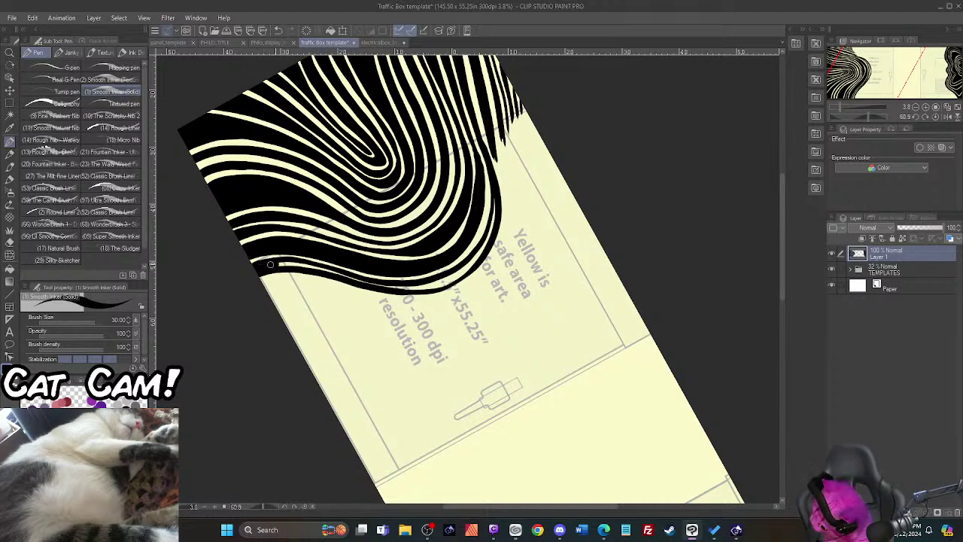
mouse_move(283, 265)
mouse_down()
mouse_move(403, 289)
mouse_move(450, 276)
mouse_move(482, 252)
mouse_move(496, 203)
mouse_move(491, 229)
mouse_up()
mouse_move(459, 274)
mouse_down()
mouse_move(429, 287)
mouse_move(407, 280)
mouse_up()
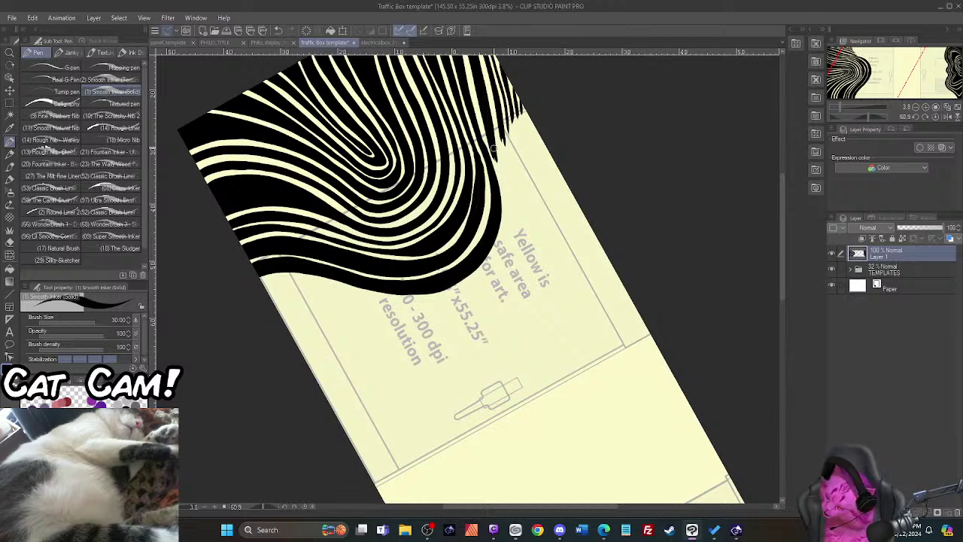
mouse_move(259, 284)
mouse_down()
mouse_move(300, 279)
mouse_move(424, 300)
mouse_move(459, 291)
mouse_move(489, 268)
mouse_move(503, 238)
mouse_move(509, 197)
mouse_move(491, 150)
mouse_up()
key(ctrl+z)
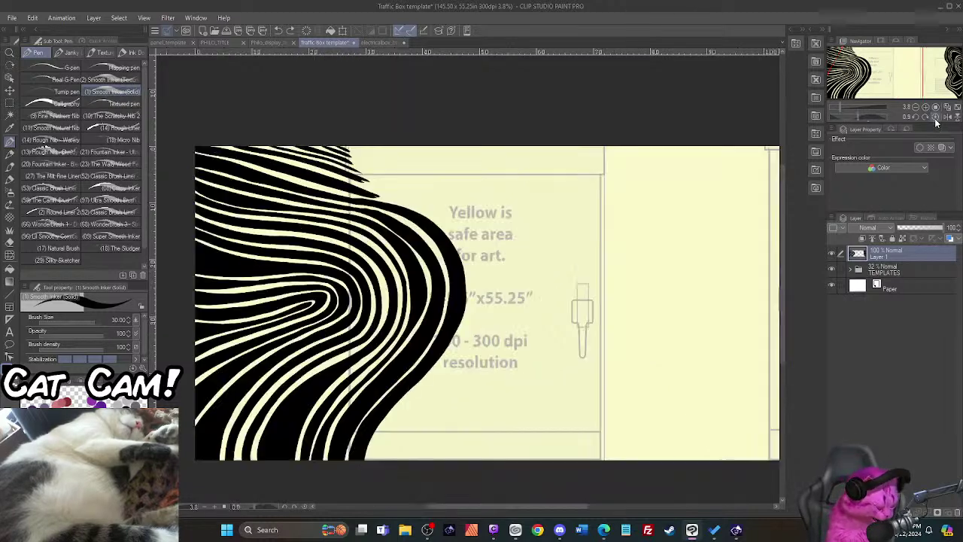
click(937, 117)
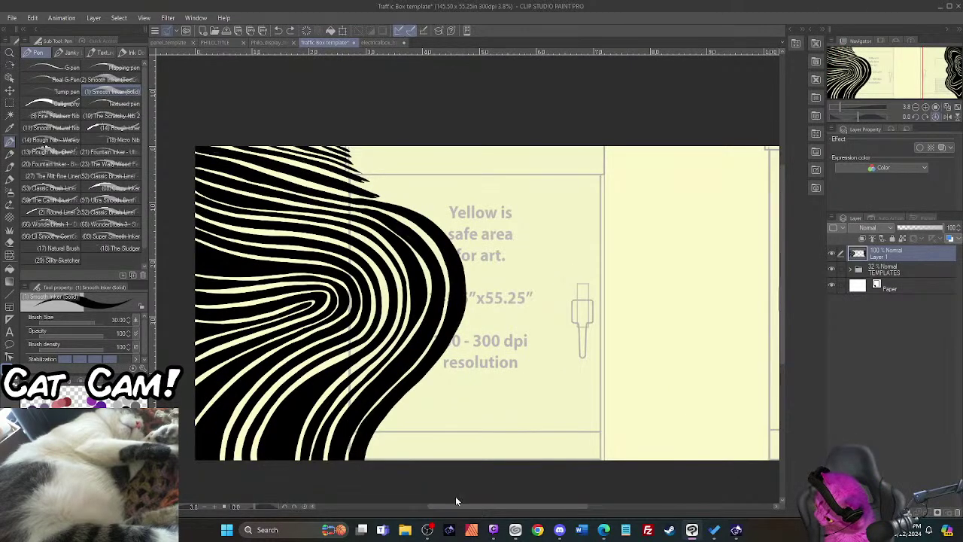
Step: Draw one winding line from the template's lower edge through the blank middle panel to the upper edge above the right-hand door
drag(459, 506, 531, 515)
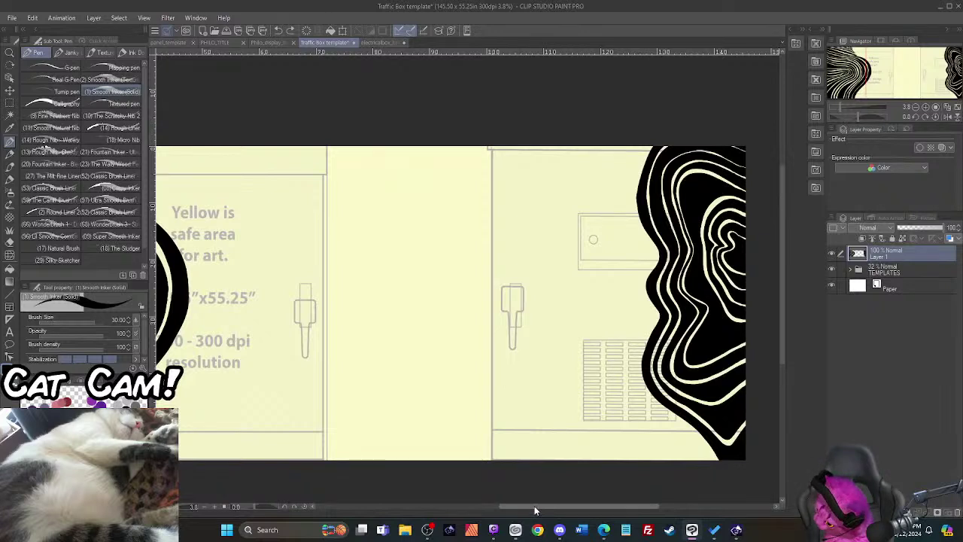
mouse_move(400, 283)
mouse_down()
mouse_move(395, 311)
mouse_move(376, 258)
mouse_up()
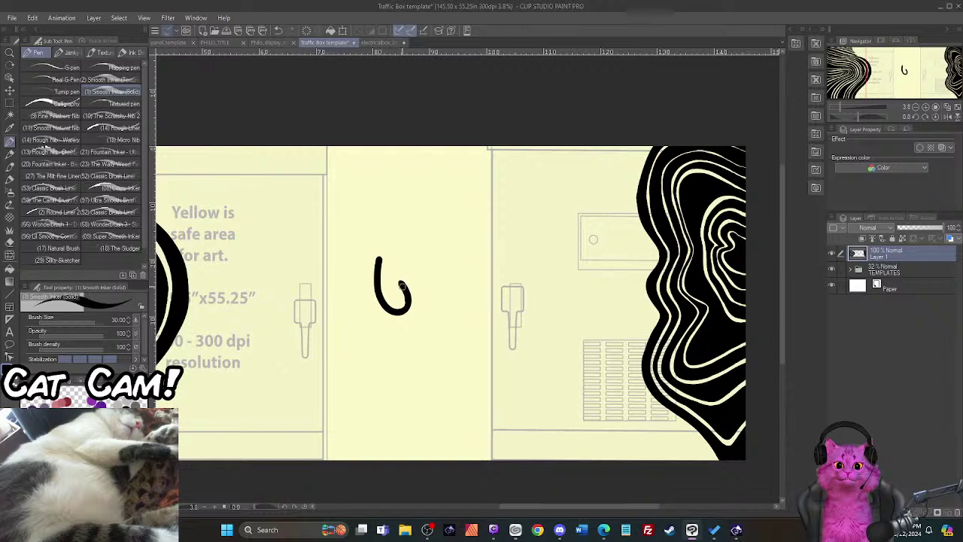
mouse_move(399, 283)
mouse_down()
mouse_move(413, 269)
mouse_move(453, 283)
mouse_move(452, 320)
mouse_move(389, 370)
mouse_move(451, 388)
mouse_move(515, 456)
mouse_move(512, 480)
mouse_up()
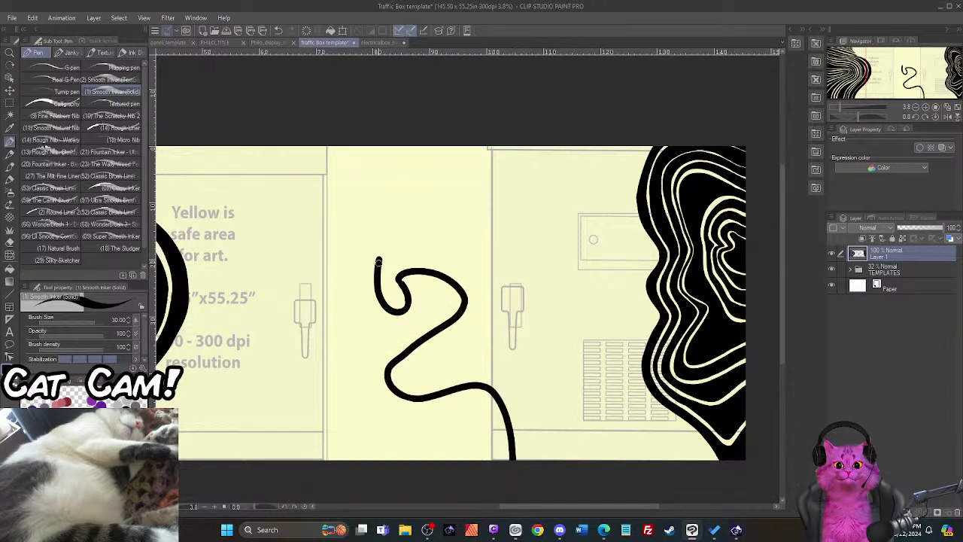
mouse_move(380, 255)
mouse_down()
mouse_move(346, 202)
mouse_move(425, 195)
mouse_move(466, 204)
mouse_move(544, 276)
mouse_move(574, 220)
mouse_move(597, 123)
mouse_up()
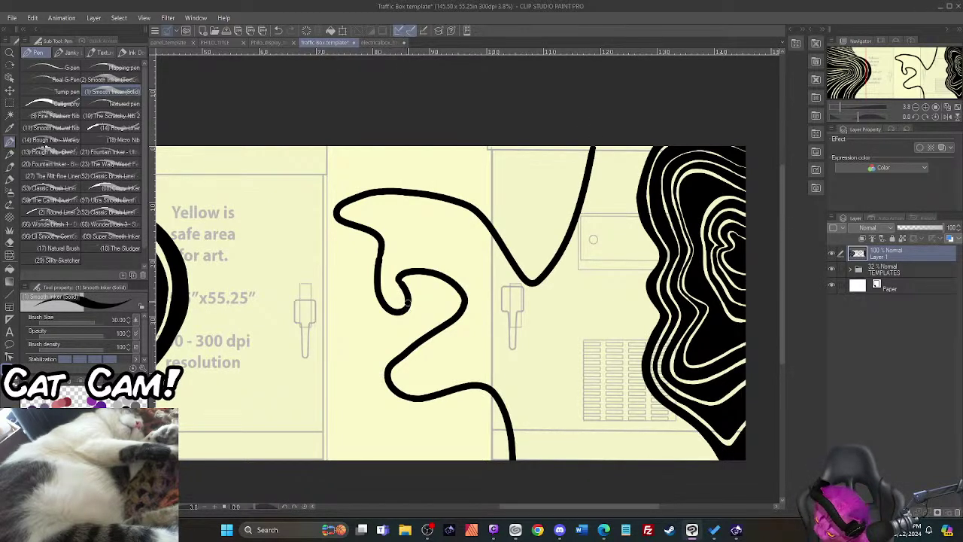
Step: Thicken the lower half of the winding line into a ribbon of varying width, filling it black down to the template's lower edge
mouse_move(406, 303)
mouse_down()
mouse_move(440, 290)
mouse_move(444, 323)
mouse_up()
mouse_move(406, 288)
mouse_down()
mouse_move(423, 279)
mouse_move(455, 289)
mouse_move(447, 321)
mouse_up()
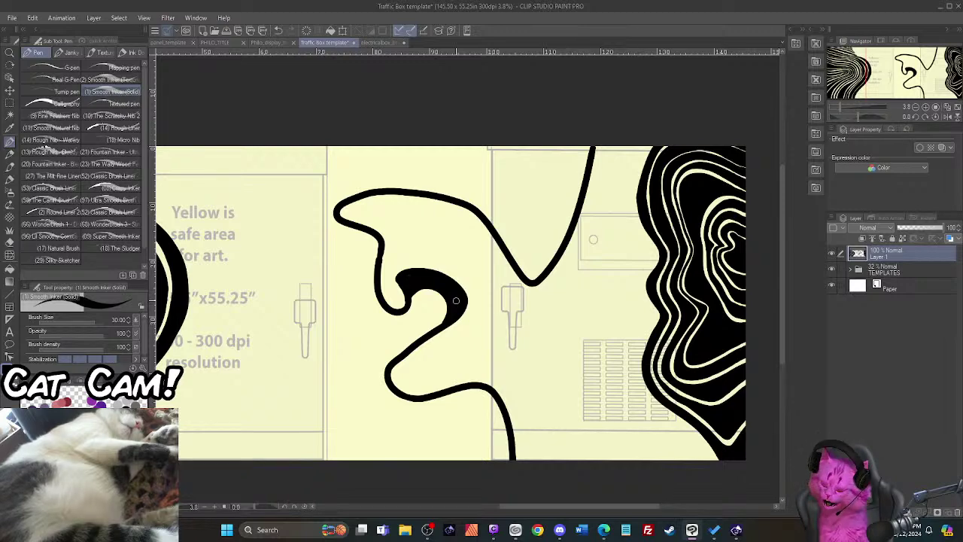
mouse_move(399, 275)
mouse_down()
mouse_move(391, 310)
mouse_move(386, 290)
mouse_move(398, 278)
mouse_move(407, 297)
mouse_move(462, 308)
mouse_move(404, 365)
mouse_move(405, 389)
mouse_move(427, 390)
mouse_move(406, 395)
mouse_move(390, 378)
mouse_move(404, 359)
mouse_move(400, 388)
mouse_move(398, 374)
mouse_move(409, 393)
mouse_move(477, 383)
mouse_move(509, 395)
mouse_move(521, 475)
mouse_up()
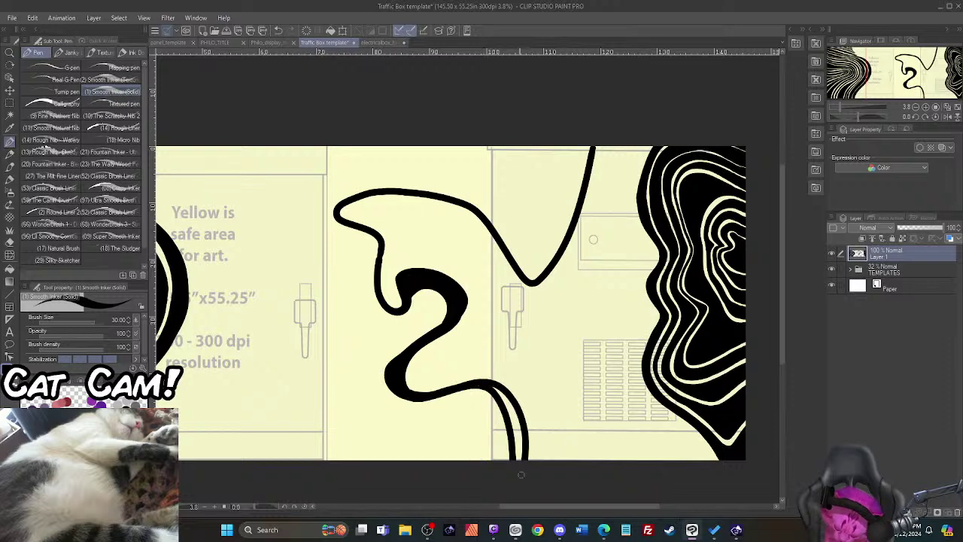
drag(493, 387, 516, 449)
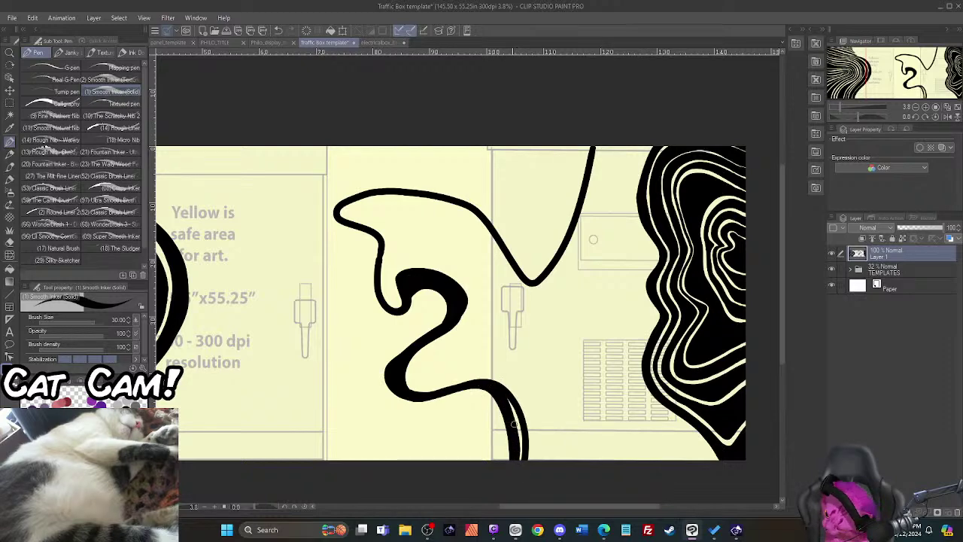
drag(502, 394, 518, 467)
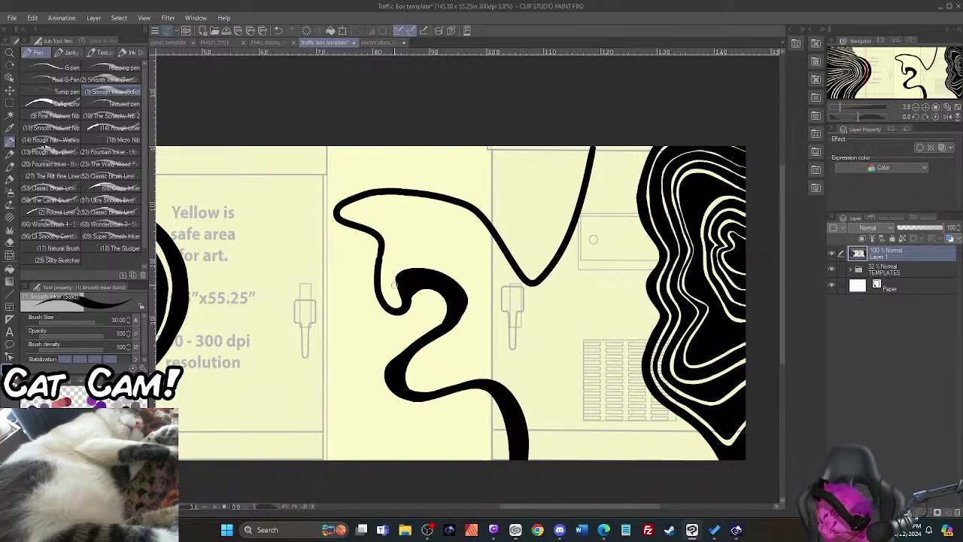
Step: Thicken the upper half of the winding line, adding a second curve across its V-shaped dip and filling the gap with black
mouse_move(384, 304)
mouse_down()
mouse_move(385, 248)
mouse_move(353, 216)
mouse_move(353, 204)
mouse_move(375, 193)
mouse_move(342, 213)
mouse_up()
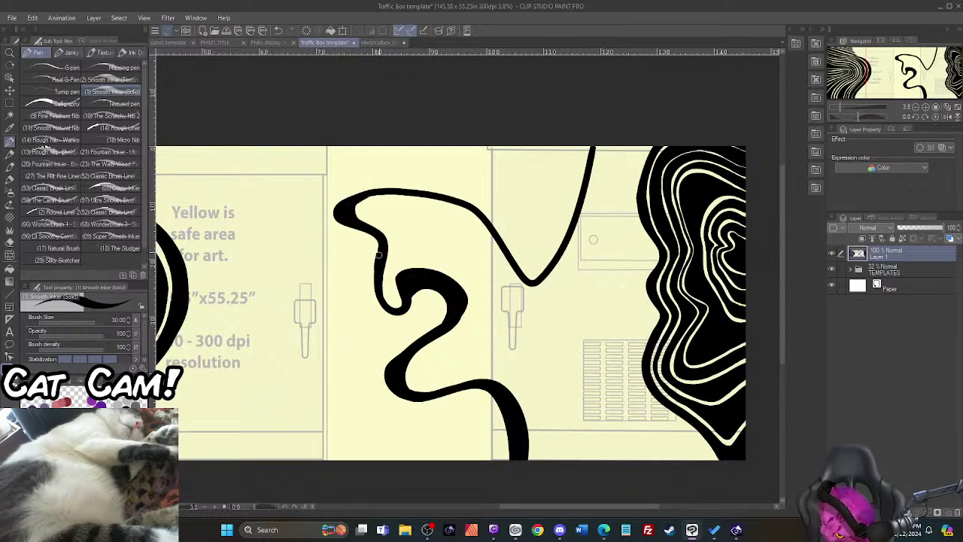
drag(379, 254, 353, 223)
mouse_move(439, 197)
mouse_down()
mouse_move(526, 241)
mouse_move(560, 225)
mouse_move(592, 151)
mouse_up()
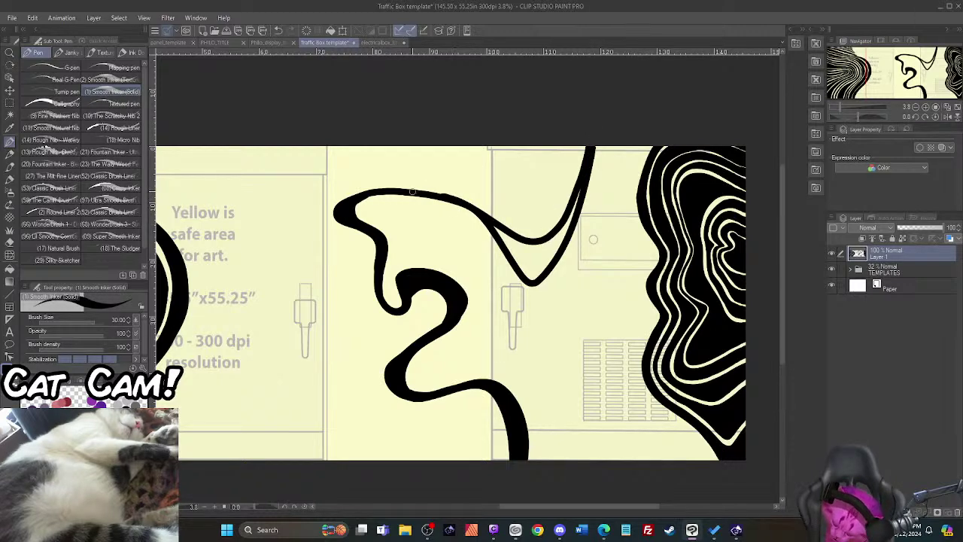
mouse_move(408, 192)
mouse_down()
mouse_move(475, 218)
mouse_move(522, 262)
mouse_move(519, 242)
mouse_move(527, 246)
mouse_up()
mouse_move(580, 195)
mouse_down()
mouse_move(539, 251)
mouse_move(564, 236)
mouse_move(548, 262)
mouse_move(529, 246)
mouse_move(530, 275)
mouse_move(534, 260)
mouse_move(526, 264)
mouse_up()
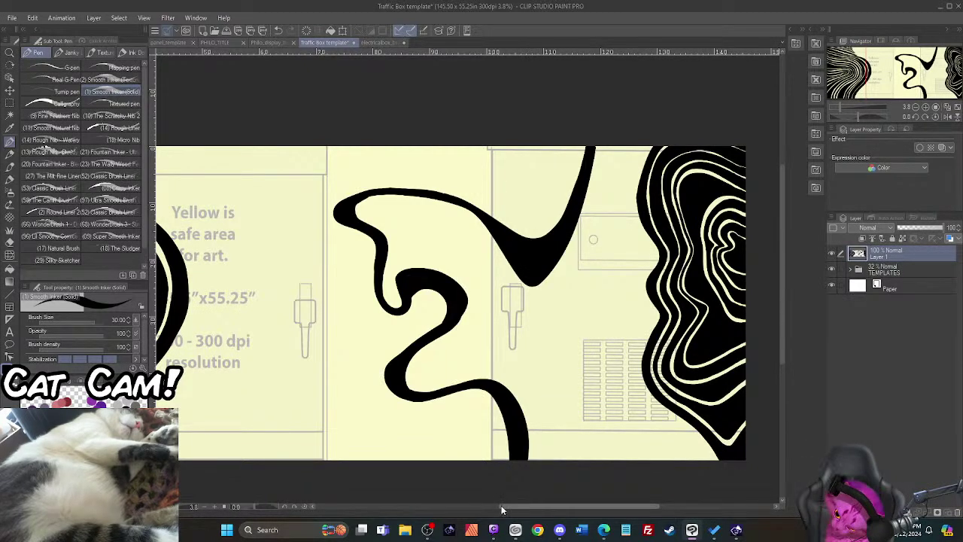
drag(502, 505, 530, 507)
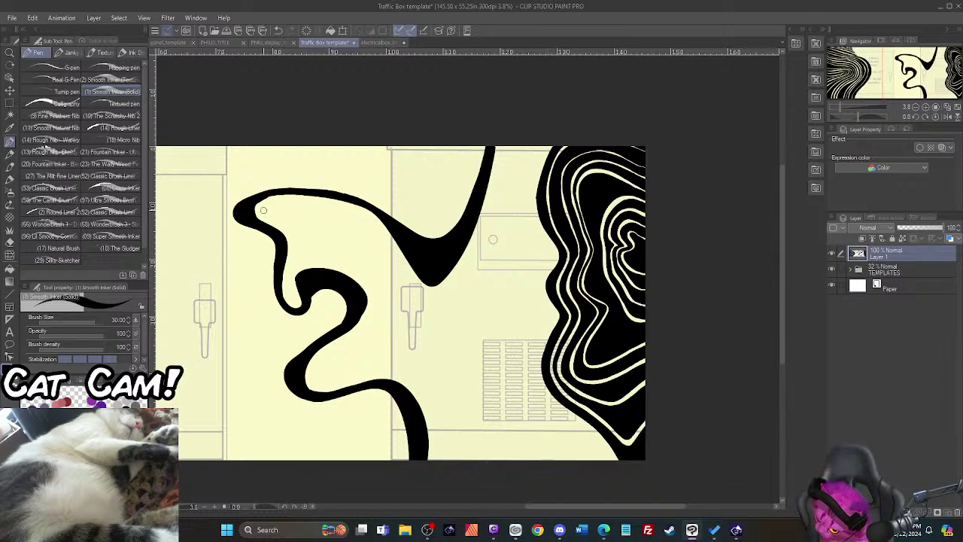
Step: Draw a parallel line outside the ribbon's upper half, from its rounded bend through the V-shaped dip to the template's upper edge
mouse_move(260, 213)
mouse_down()
mouse_move(369, 218)
mouse_move(411, 279)
mouse_move(433, 293)
mouse_move(453, 281)
mouse_move(482, 232)
mouse_move(503, 115)
mouse_move(508, 168)
mouse_move(500, 215)
mouse_up()
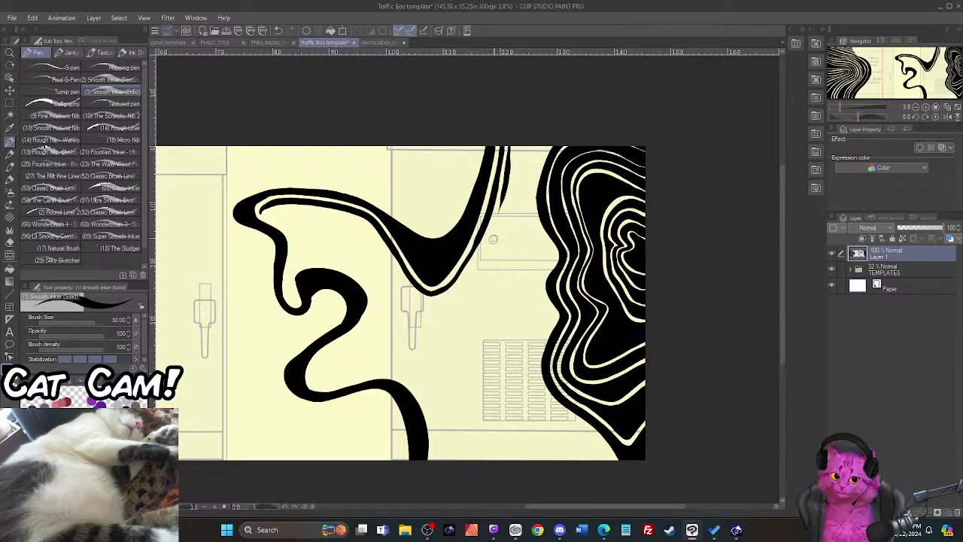
key(ctrl+z)
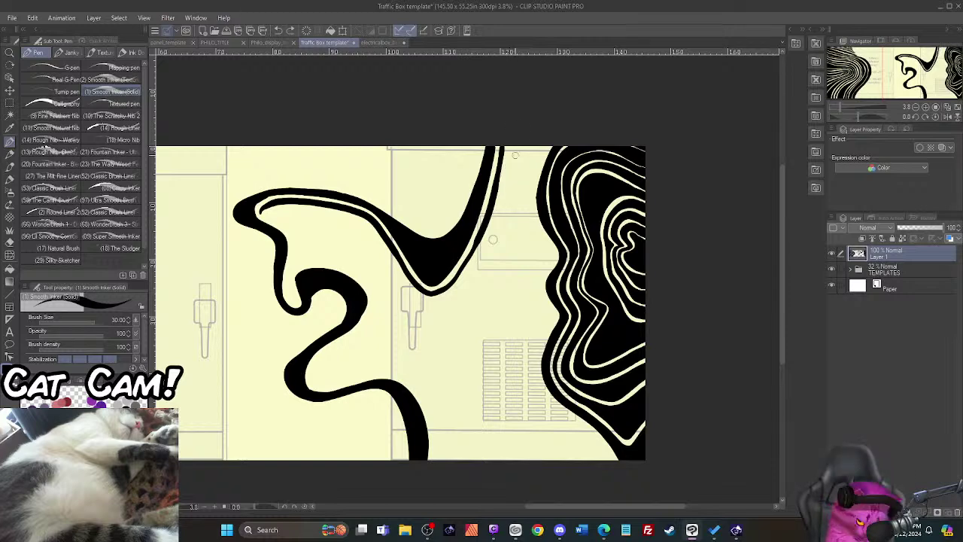
Step: Draw five short tapering strands down from the template's upper edge, filling the gap between the ribbon's parallel line and the concentric shape
scroll(516, 155, up, 2)
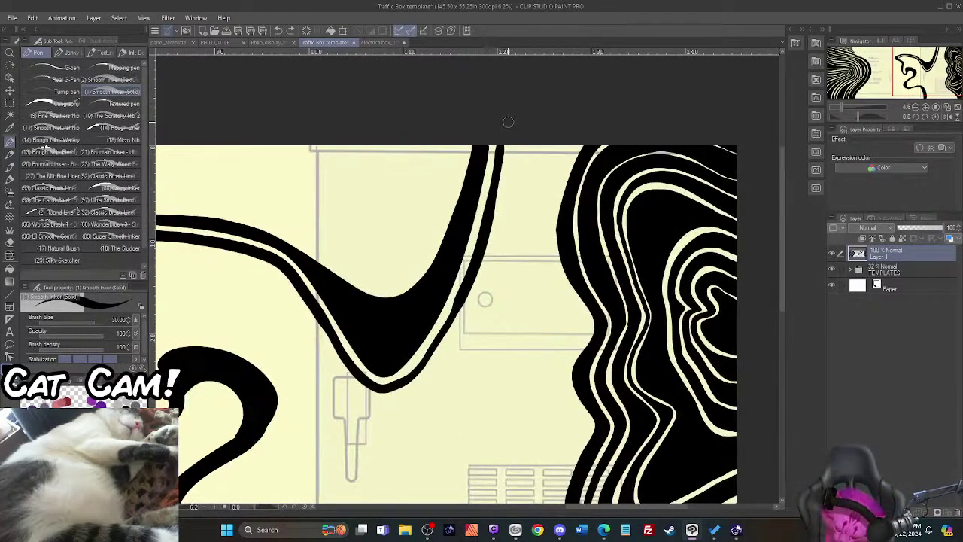
scroll(508, 122, up, 1)
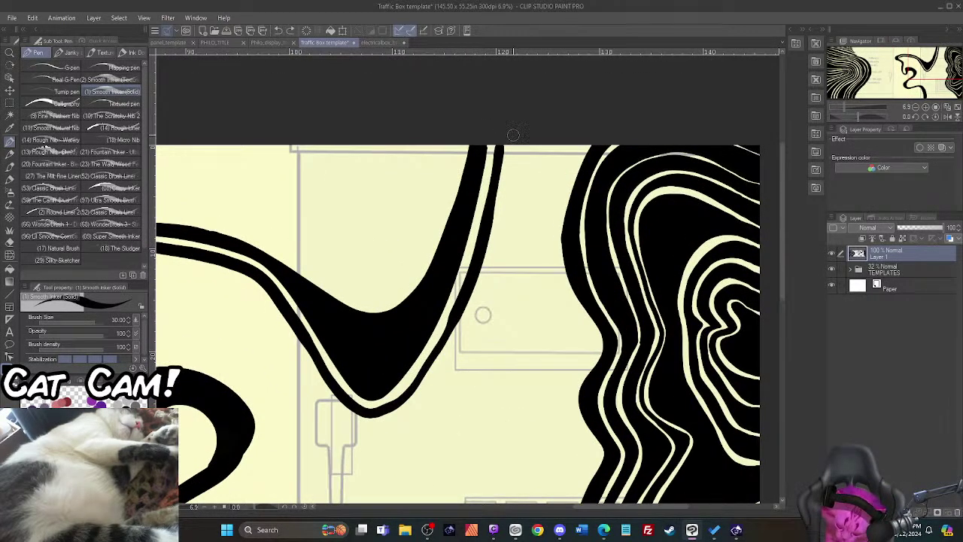
drag(514, 135, 496, 285)
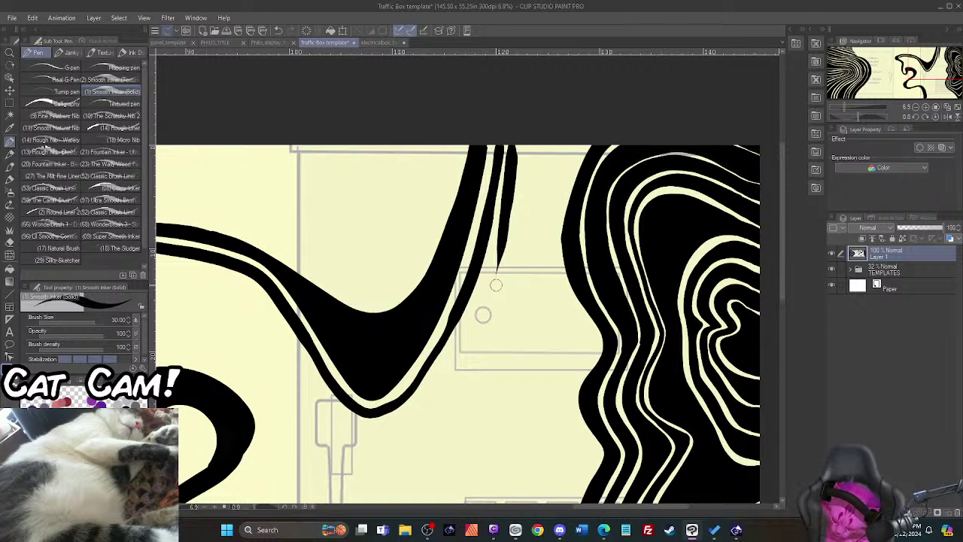
key(ctrl+z)
drag(514, 126, 497, 272)
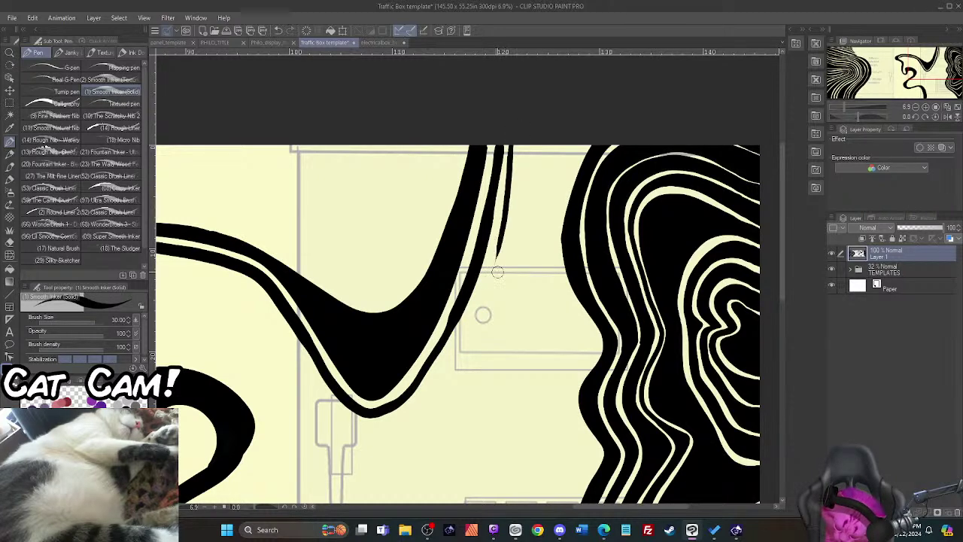
drag(522, 137, 513, 264)
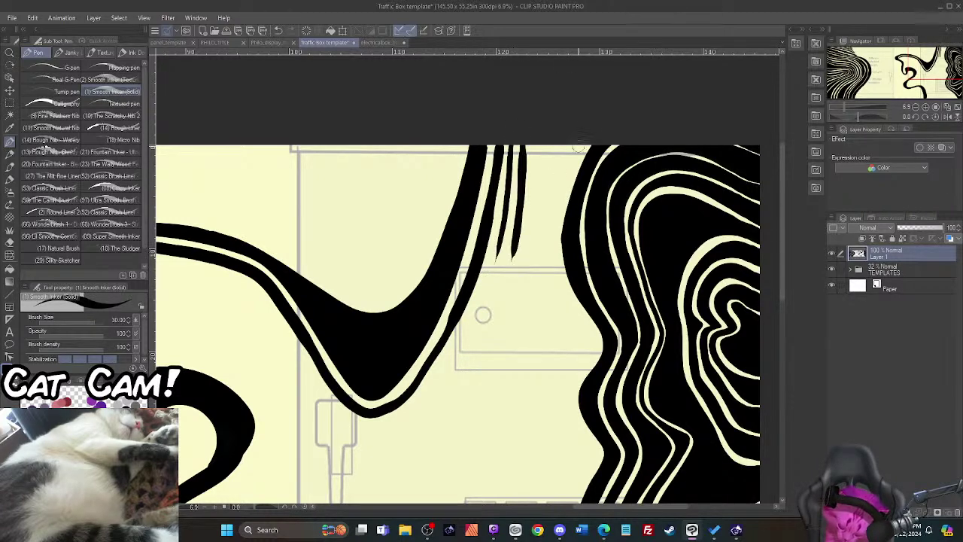
mouse_move(589, 136)
mouse_down()
mouse_move(562, 184)
mouse_move(548, 249)
mouse_up()
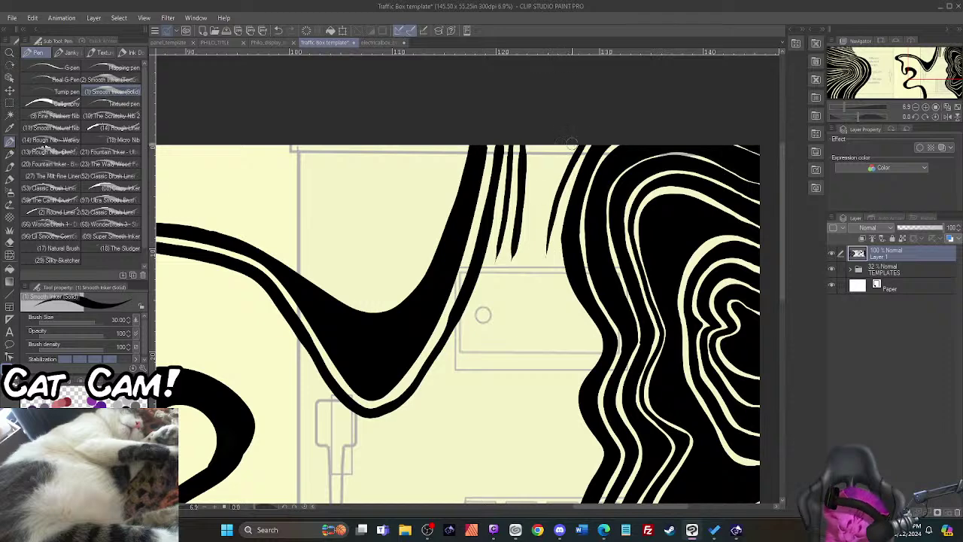
key(ctrl+z)
drag(572, 141, 548, 261)
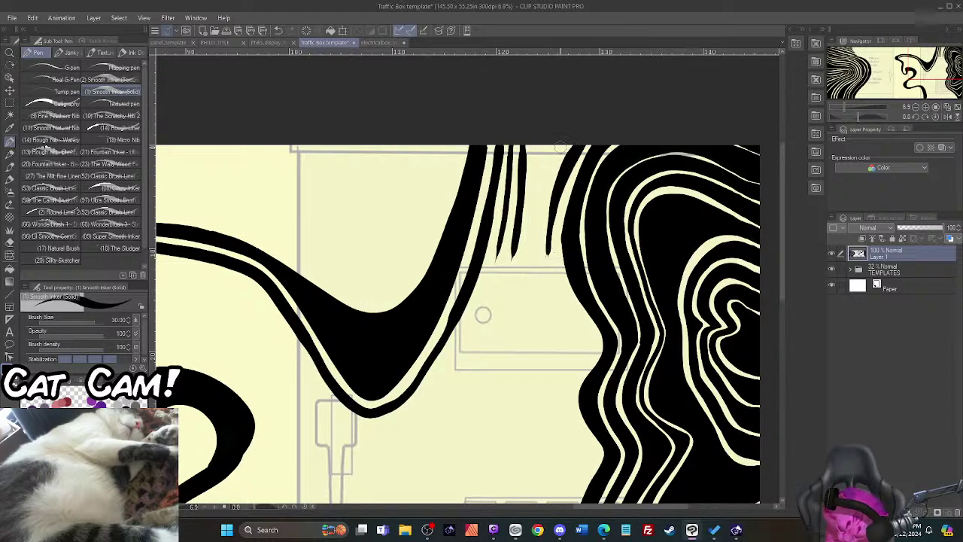
drag(566, 141, 537, 254)
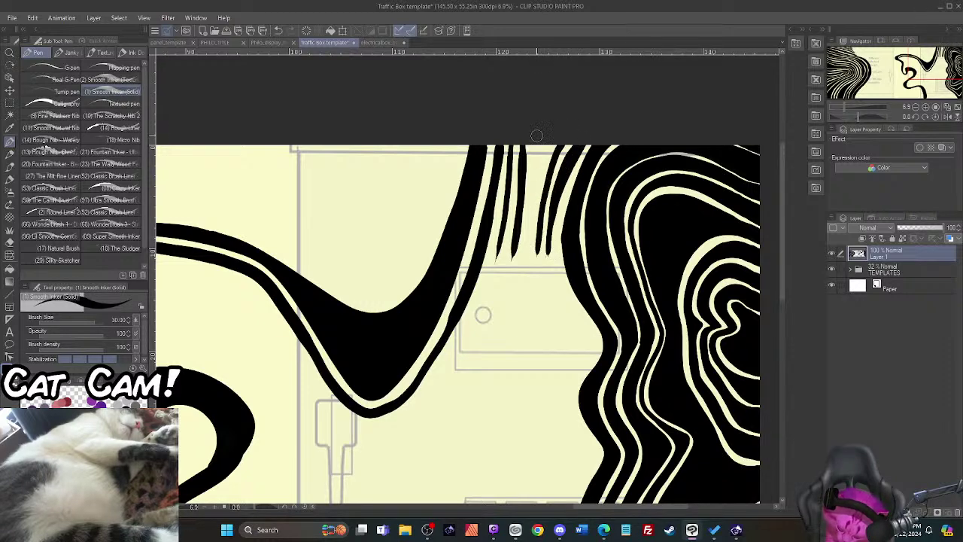
drag(536, 136, 524, 263)
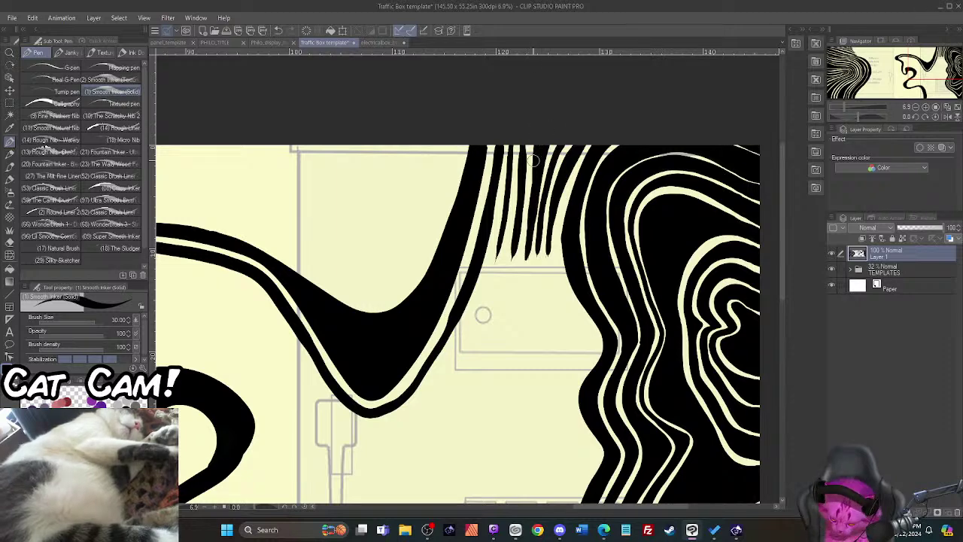
Step: Extend the strand nearest the concentric shape down along its wavy outline to the vent grille
mouse_move(782, 259)
mouse_down()
mouse_move(780, 326)
mouse_move(783, 296)
mouse_up()
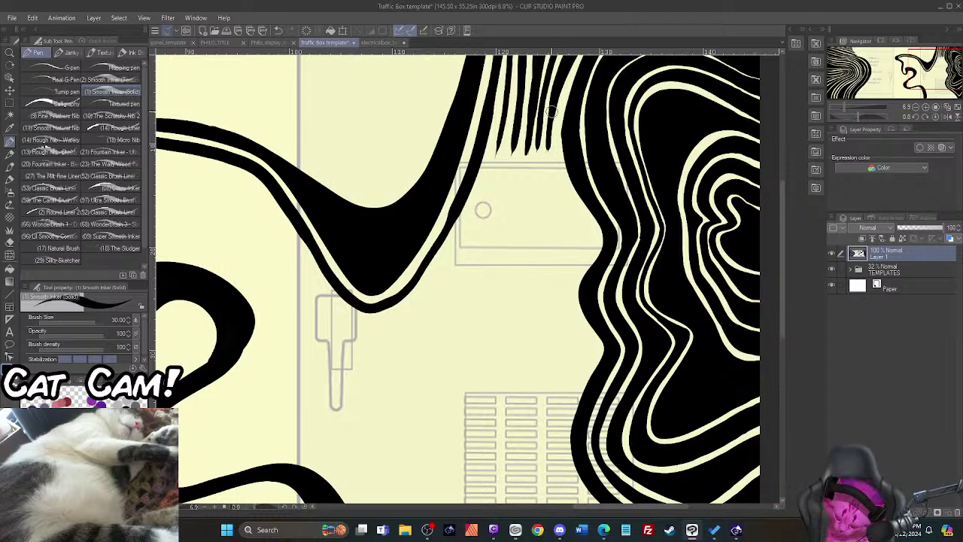
drag(548, 126, 572, 214)
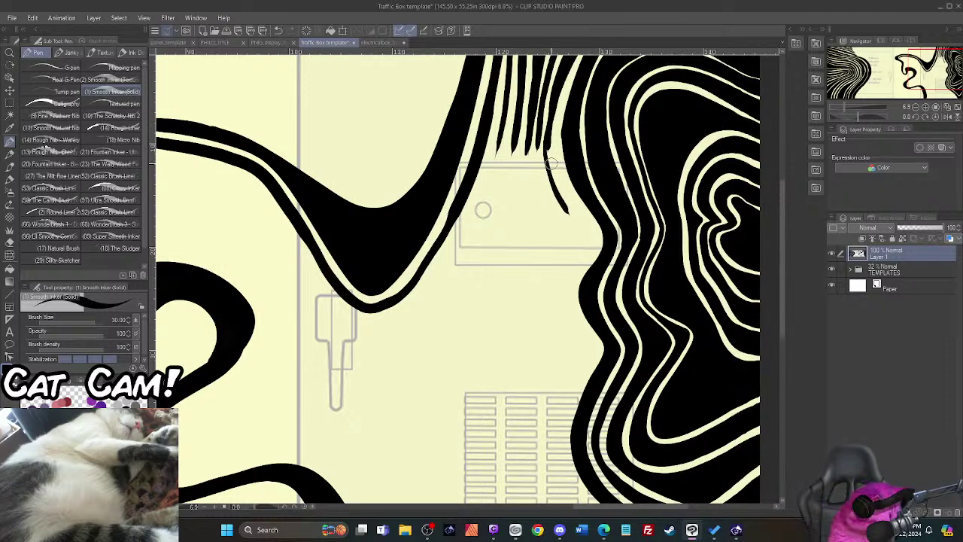
key(ctrl+z)
mouse_move(553, 106)
mouse_down()
mouse_move(561, 186)
mouse_move(598, 247)
mouse_move(570, 293)
mouse_move(598, 350)
mouse_move(559, 430)
mouse_move(562, 449)
mouse_up()
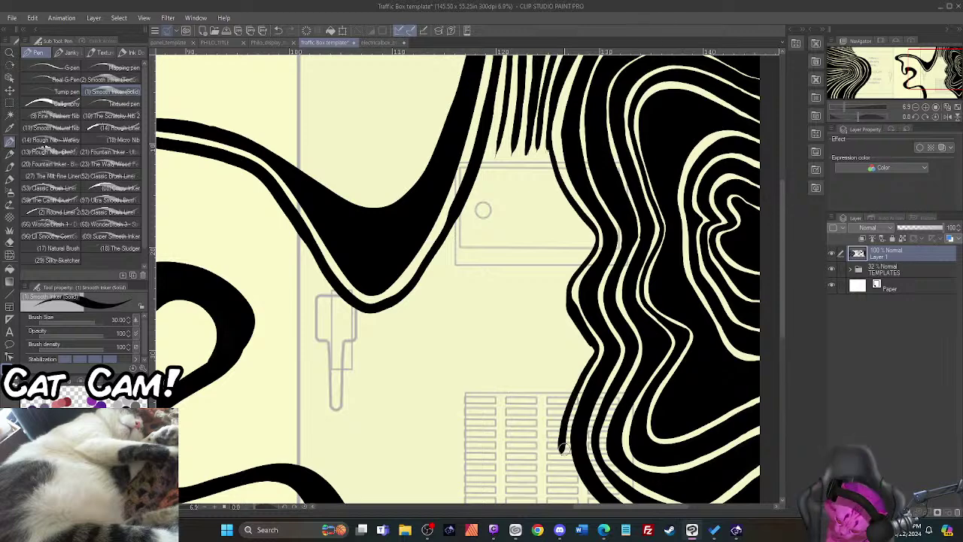
Step: Extend the strand nearest the ribbon down around the V-shaped dip to the door handle and thicken it into a solid black band
mouse_move(503, 113)
mouse_down()
mouse_move(487, 183)
mouse_move(441, 277)
mouse_move(401, 313)
mouse_move(344, 319)
mouse_up()
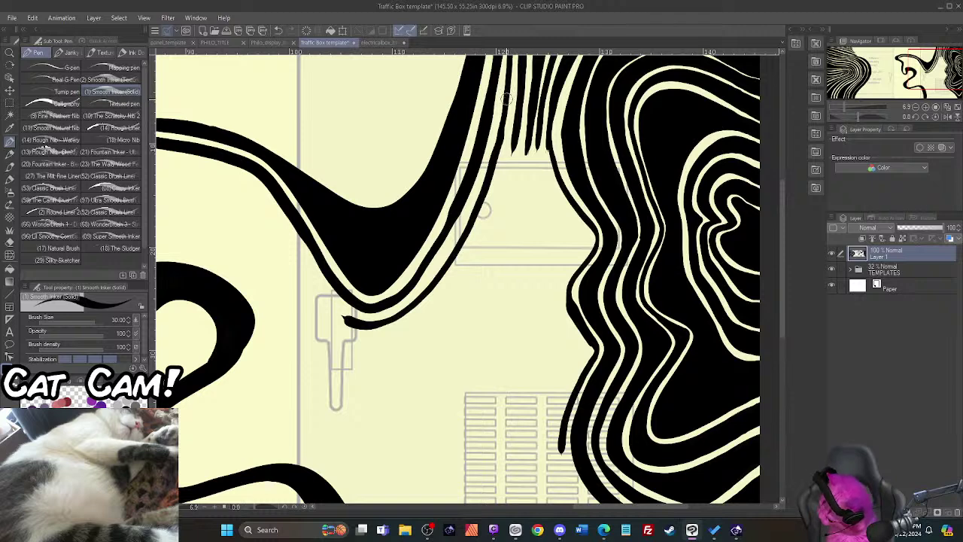
mouse_move(505, 96)
mouse_down()
mouse_move(493, 197)
mouse_move(450, 290)
mouse_move(408, 324)
mouse_move(370, 335)
mouse_move(335, 325)
mouse_up()
mouse_move(495, 170)
mouse_down()
mouse_move(462, 253)
mouse_move(424, 303)
mouse_move(378, 326)
mouse_move(336, 320)
mouse_move(378, 330)
mouse_move(409, 320)
mouse_up()
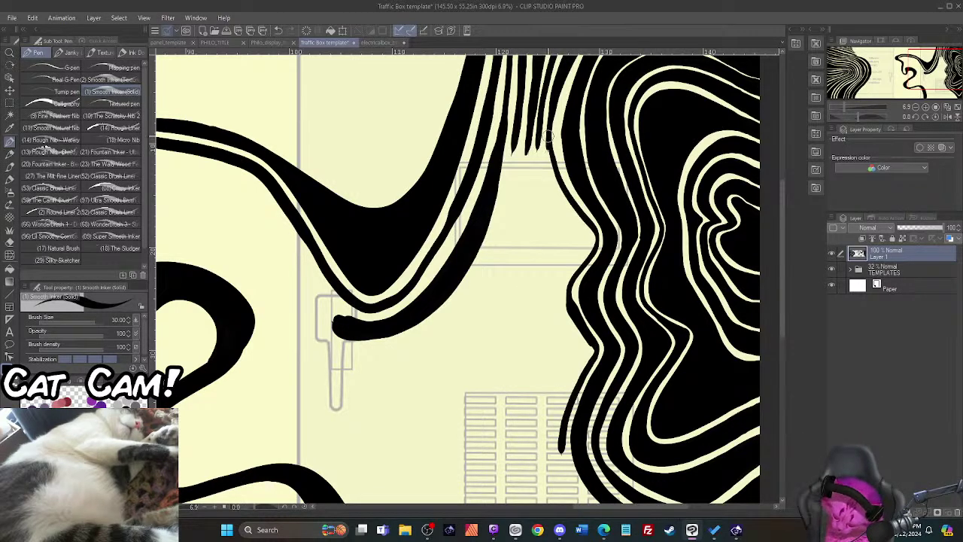
Step: Thicken the wavy strand beside the concentric shape with a second outline and fill its slivers at brush size 17
mouse_move(548, 141)
mouse_down()
mouse_move(563, 199)
mouse_move(592, 239)
mouse_move(563, 303)
mouse_move(587, 340)
mouse_move(560, 446)
mouse_up()
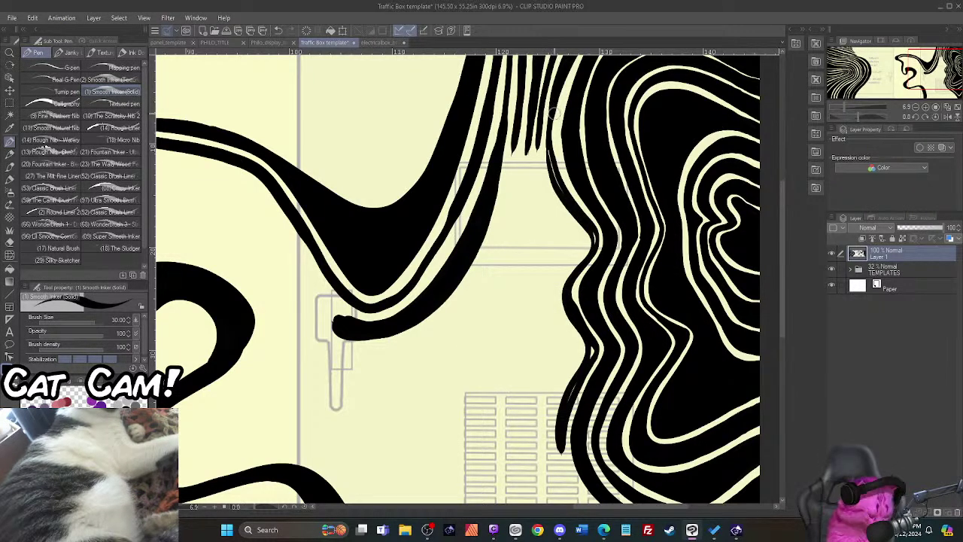
key(bracketleft)
key(bracketleft)
key(bracketleft)
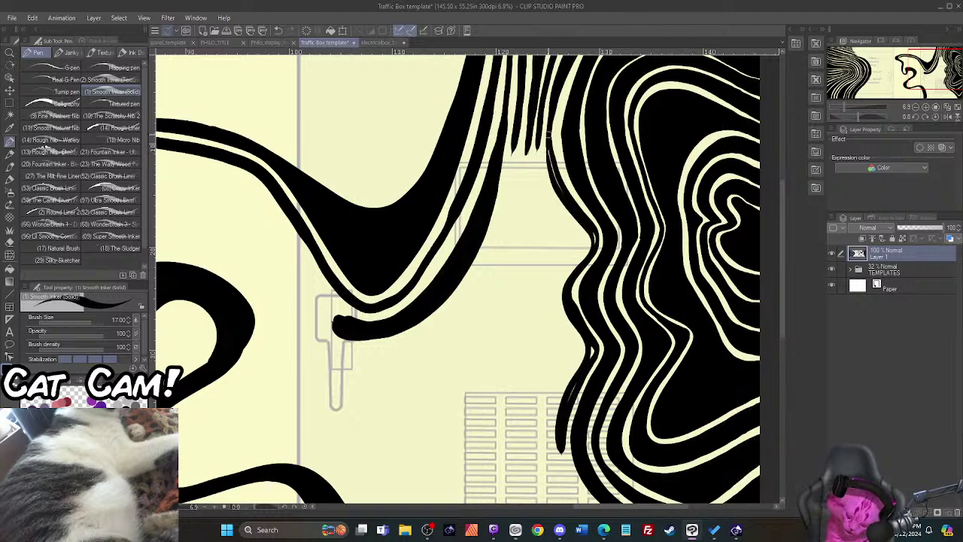
drag(550, 157, 562, 193)
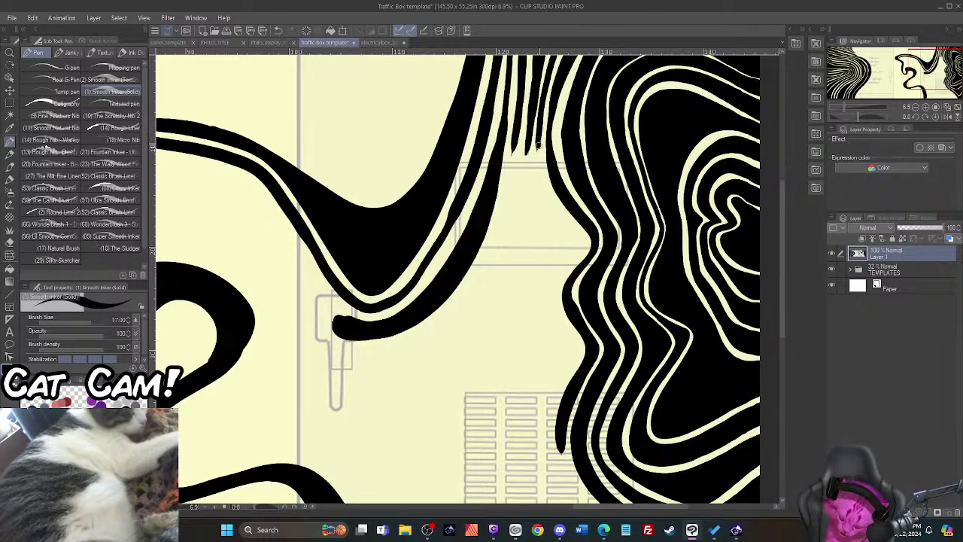
Step: Extend the next strand down to the vent grille parallel to the wavy band, outline its outer edge and fill it black
mouse_move(538, 149)
mouse_down()
mouse_move(584, 241)
mouse_move(557, 298)
mouse_move(578, 348)
mouse_move(548, 404)
mouse_move(548, 446)
mouse_up()
mouse_move(533, 124)
mouse_down()
mouse_move(549, 213)
mouse_move(568, 248)
mouse_move(560, 276)
mouse_up()
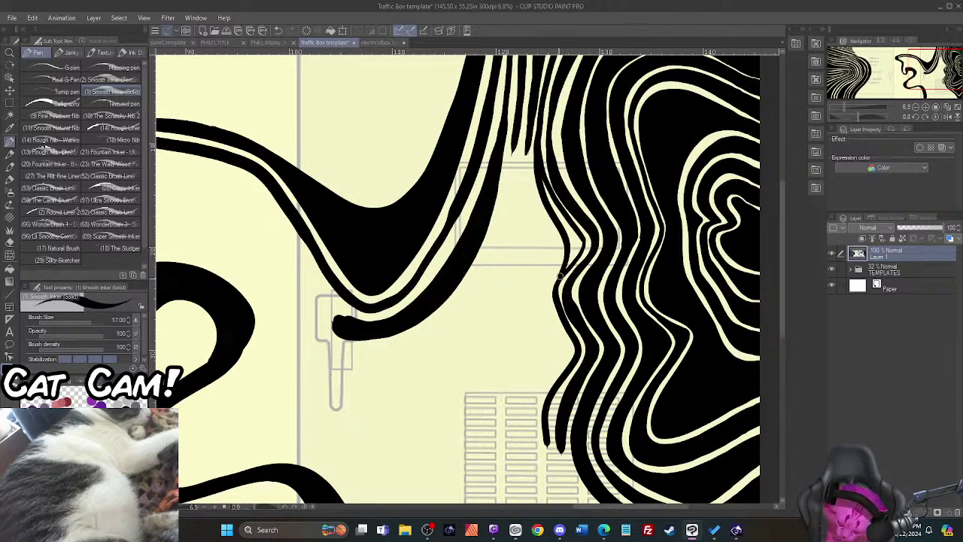
drag(542, 176, 570, 256)
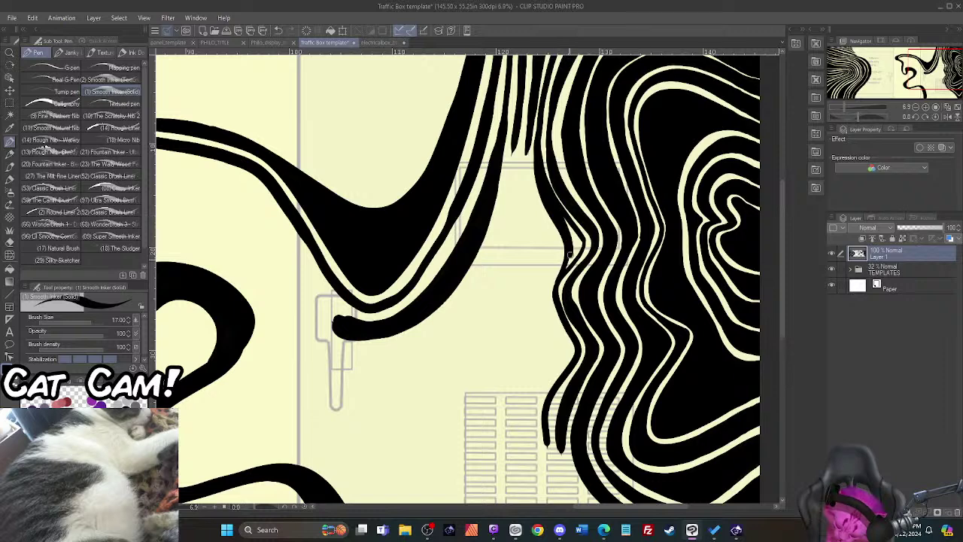
mouse_move(564, 218)
mouse_down()
mouse_move(575, 264)
mouse_move(577, 244)
mouse_up()
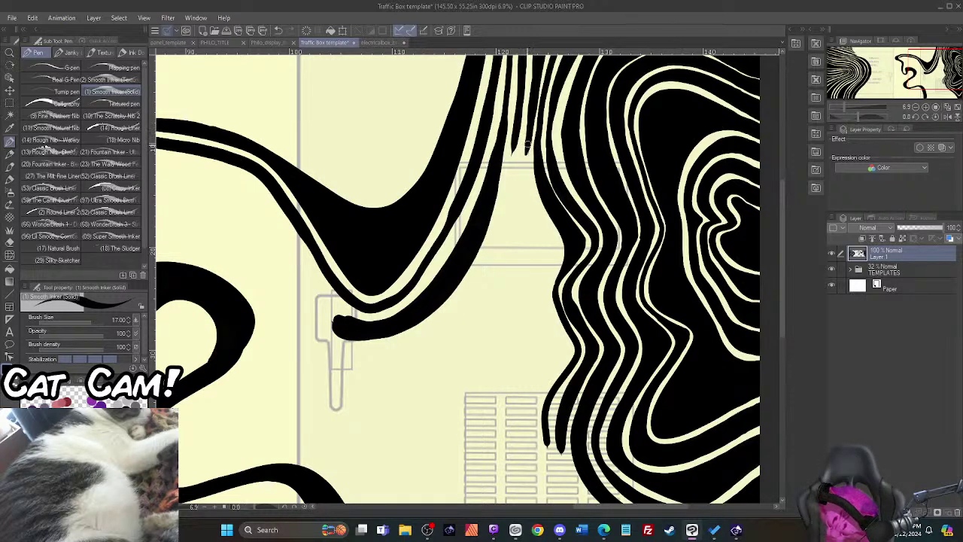
Step: Continue the middle strand down to the vent grille as two wavy outlines and fill the band between them with black
mouse_move(527, 144)
mouse_down()
mouse_move(529, 197)
mouse_move(557, 250)
mouse_move(544, 295)
mouse_move(562, 346)
mouse_move(531, 428)
mouse_up()
mouse_move(525, 138)
mouse_down()
mouse_move(521, 189)
mouse_move(536, 241)
mouse_move(543, 372)
mouse_move(515, 429)
mouse_up()
mouse_move(529, 208)
mouse_down()
mouse_move(540, 291)
mouse_move(544, 237)
mouse_up()
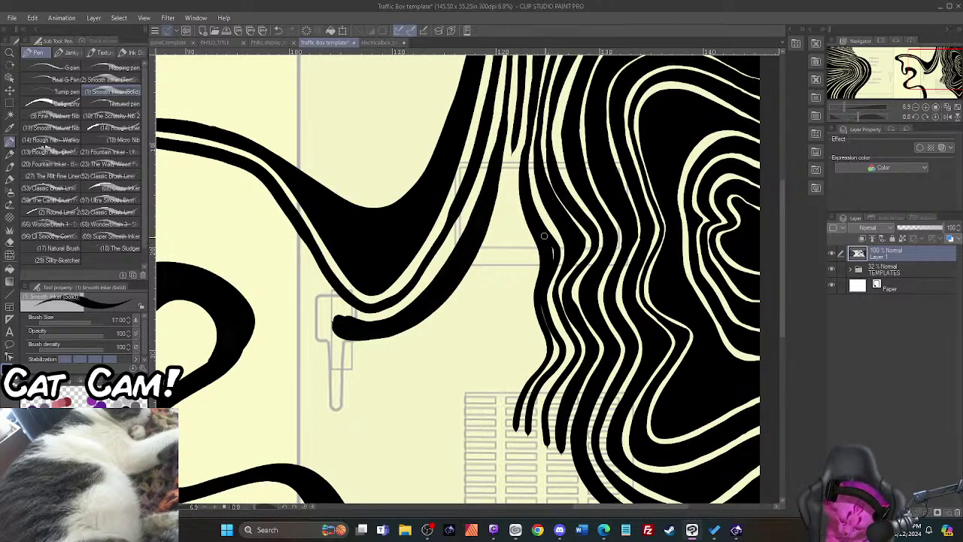
drag(539, 305, 547, 366)
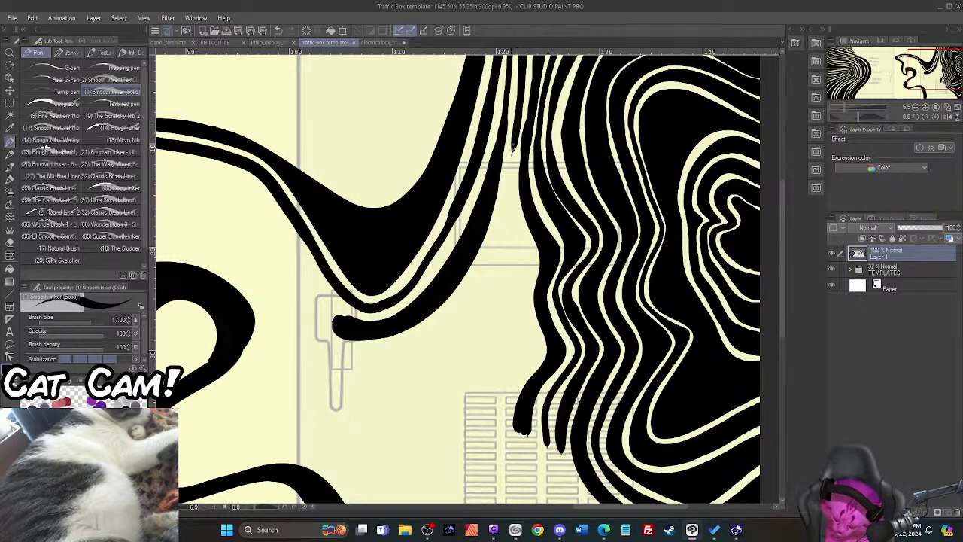
Step: Extend the last loose strand to the vent grille, add a second wavy outline outside it, and fill the band with black
mouse_move(512, 154)
mouse_down()
mouse_move(516, 228)
mouse_move(532, 254)
mouse_move(525, 298)
mouse_move(537, 344)
mouse_move(506, 406)
mouse_up()
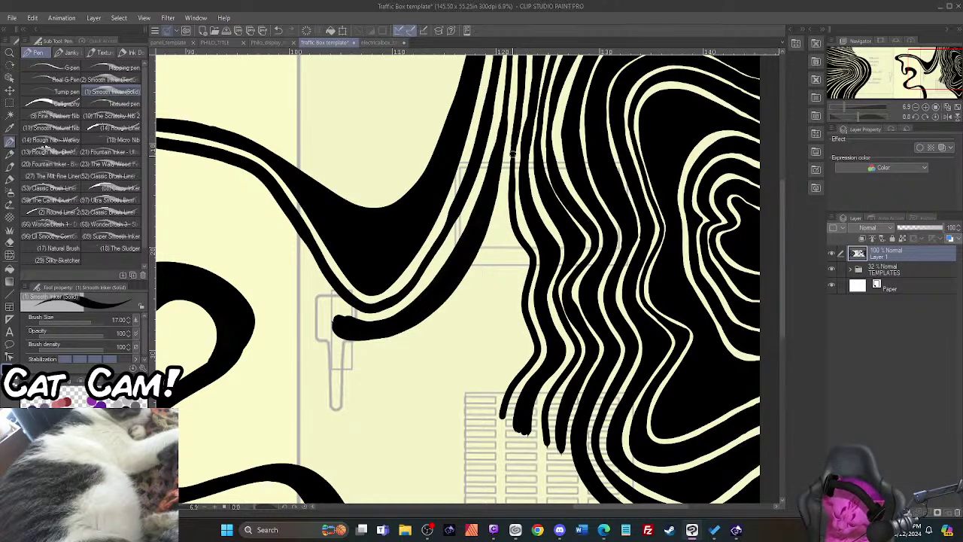
mouse_move(513, 130)
mouse_down()
mouse_move(505, 202)
mouse_move(518, 349)
mouse_move(489, 411)
mouse_up()
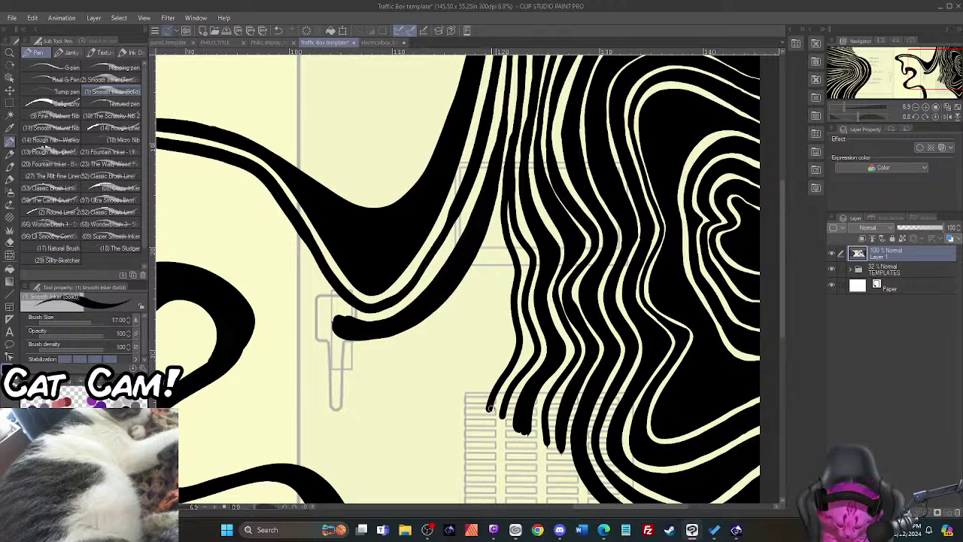
drag(505, 196, 515, 241)
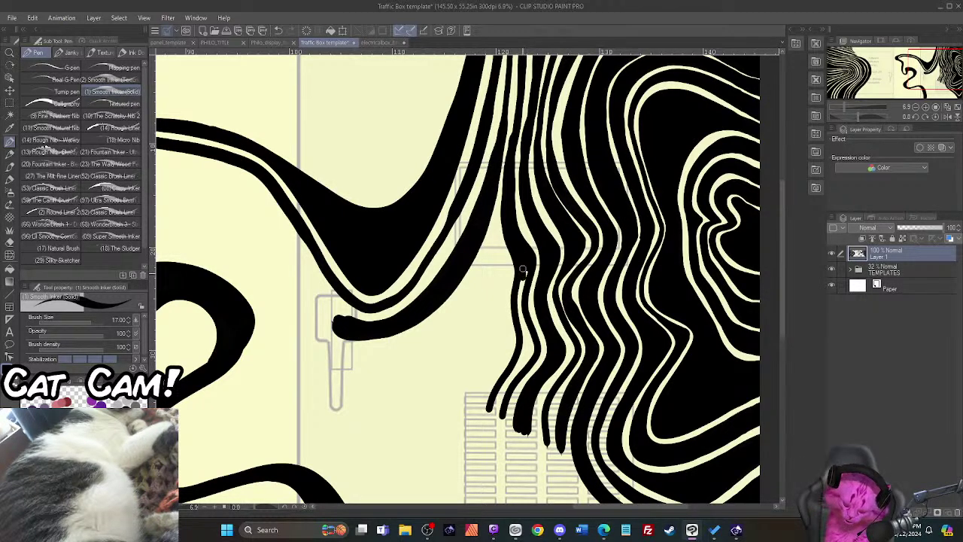
drag(521, 281, 530, 343)
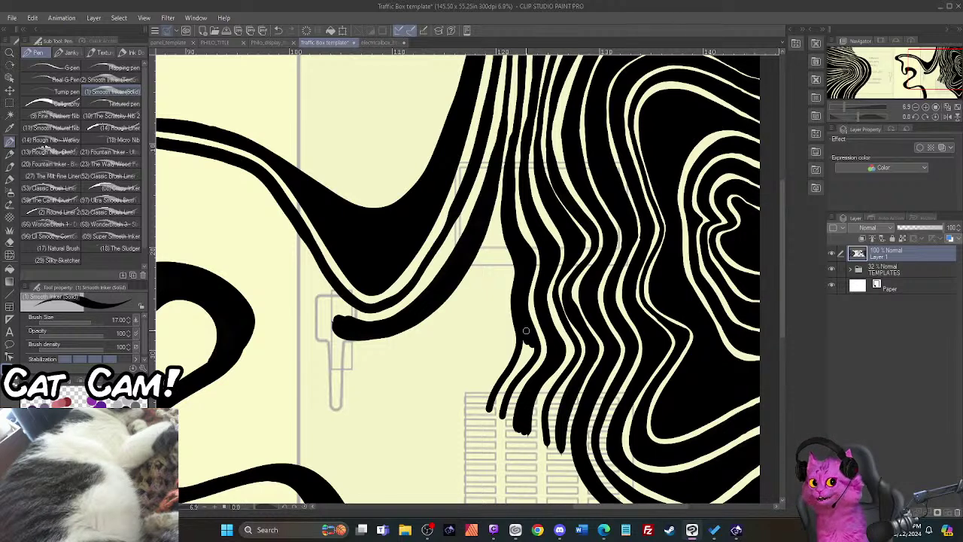
scroll(526, 331, down, 2)
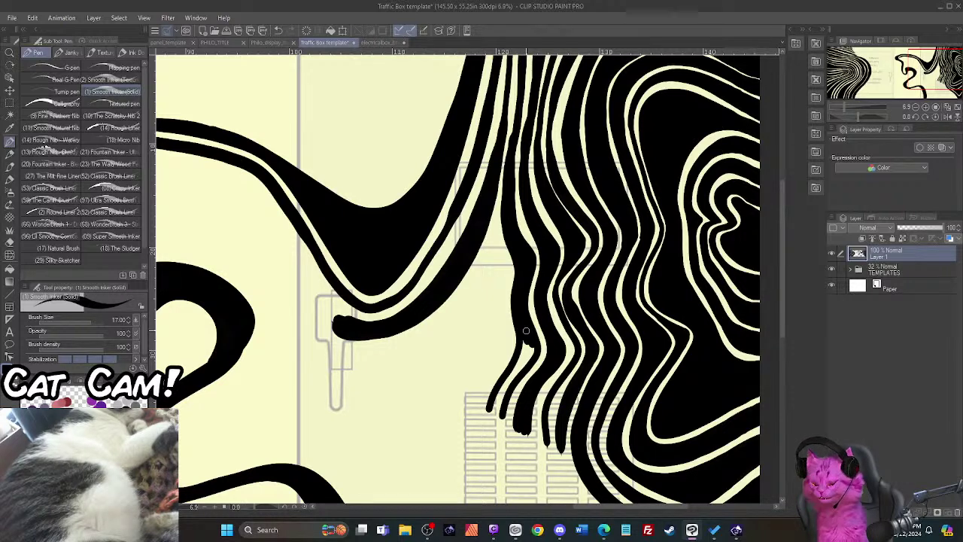
scroll(526, 331, up, 2)
scroll(527, 340, down, 2)
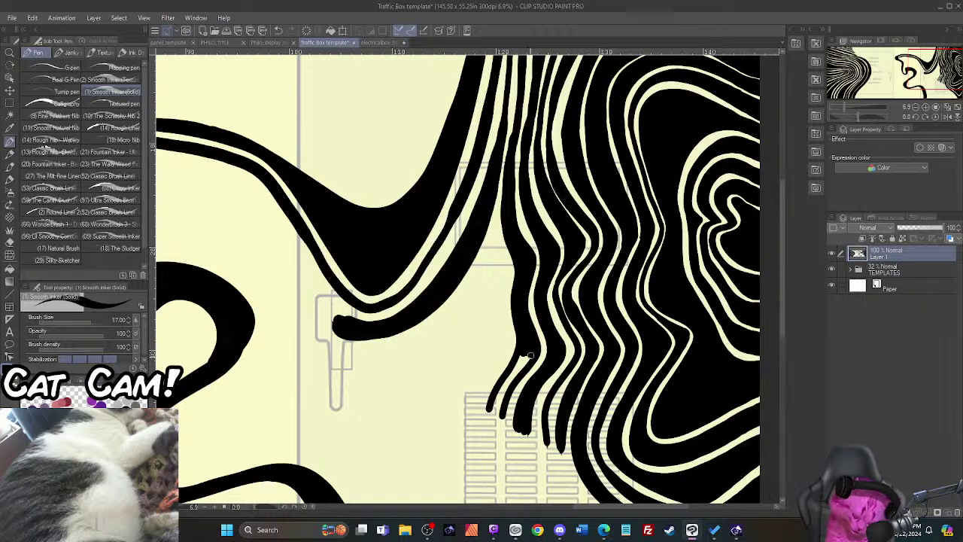
scroll(512, 373, up, 2)
drag(512, 373, 498, 392)
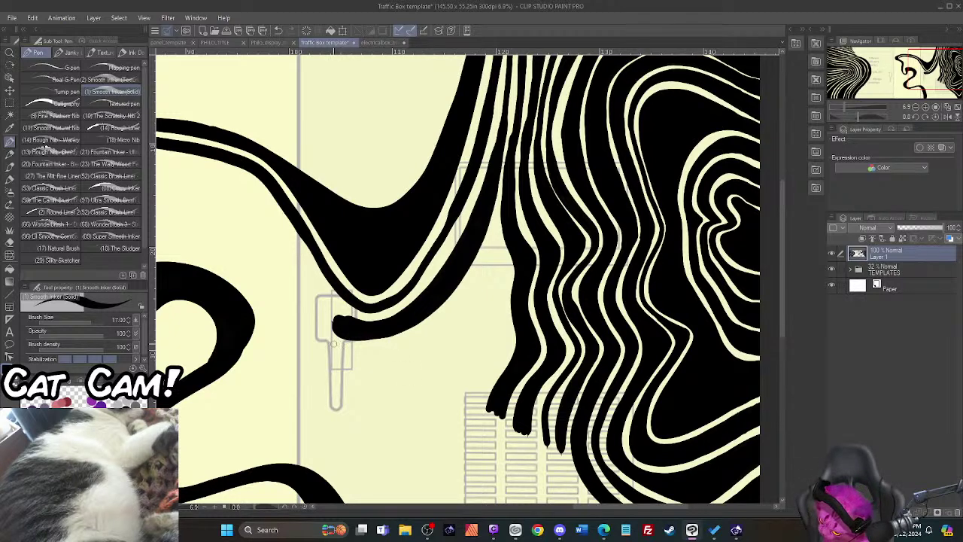
Step: Draw two nested peaked bands from the door handle up between the ribbon and wavy bands and down to the vent grille, filling both black
mouse_move(338, 346)
mouse_down()
mouse_move(373, 351)
mouse_move(425, 330)
mouse_move(500, 246)
mouse_move(507, 337)
mouse_move(479, 399)
mouse_up()
mouse_move(331, 351)
mouse_down()
mouse_move(376, 361)
mouse_move(422, 344)
mouse_move(488, 279)
mouse_move(499, 298)
mouse_move(491, 367)
mouse_up()
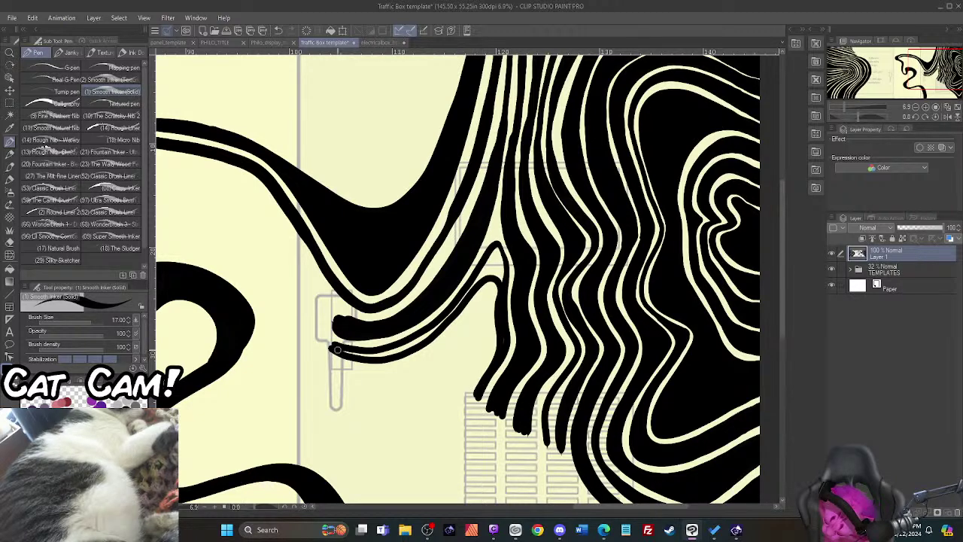
mouse_move(346, 353)
mouse_down()
mouse_move(388, 353)
mouse_move(438, 323)
mouse_move(493, 250)
mouse_move(501, 279)
mouse_move(493, 274)
mouse_up()
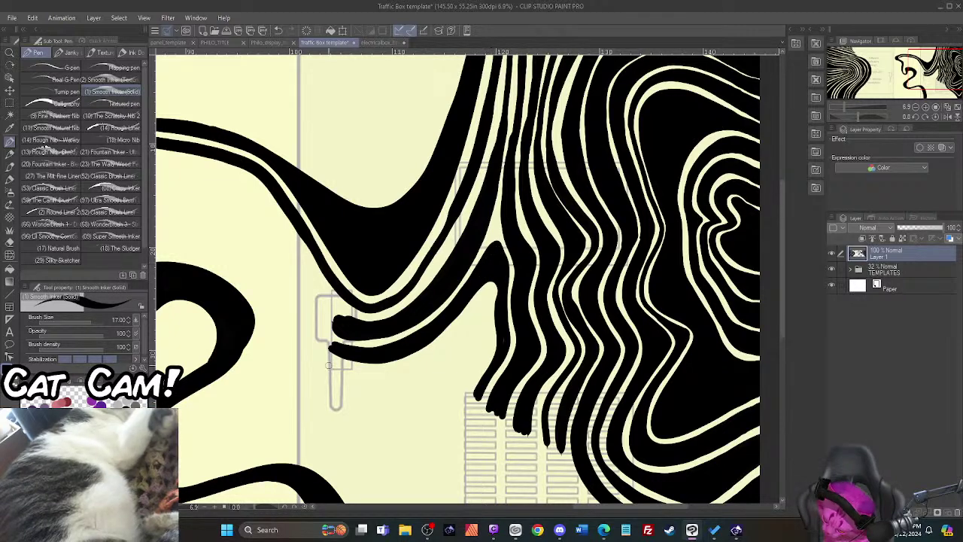
mouse_move(329, 354)
mouse_down()
mouse_move(339, 364)
mouse_move(399, 368)
mouse_move(450, 346)
mouse_move(488, 294)
mouse_move(465, 390)
mouse_move(351, 373)
mouse_move(423, 367)
mouse_move(467, 340)
mouse_move(472, 360)
mouse_move(462, 386)
mouse_up()
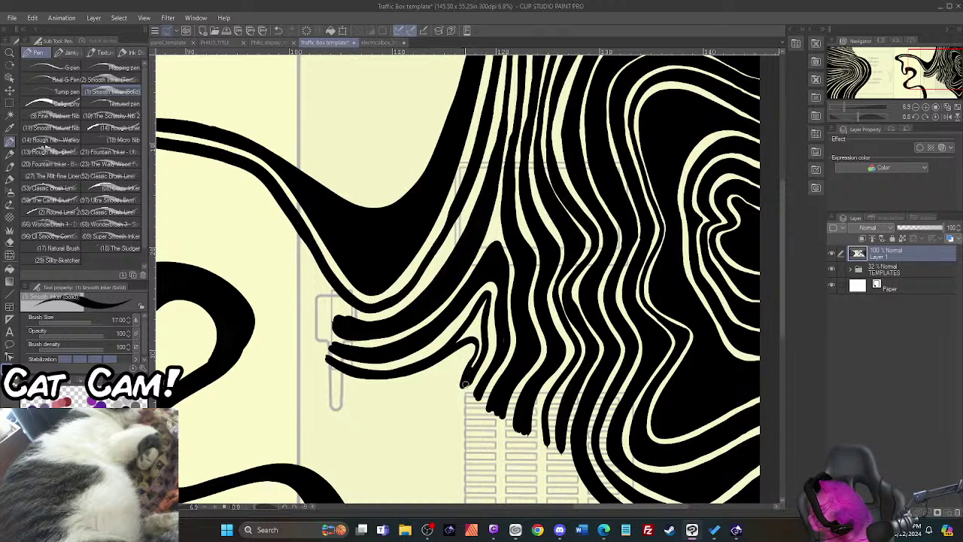
mouse_move(477, 334)
mouse_down()
mouse_move(459, 340)
mouse_move(476, 317)
mouse_move(478, 336)
mouse_move(479, 326)
mouse_up()
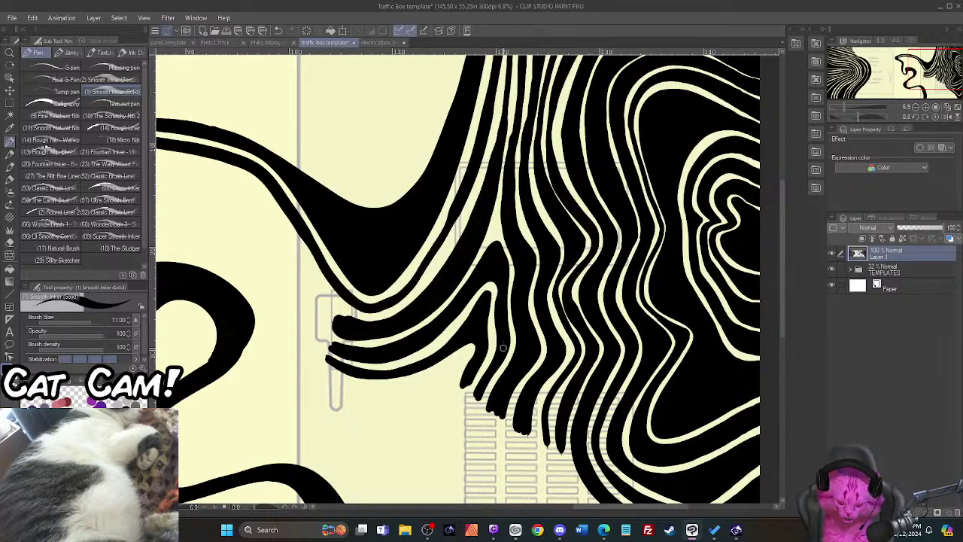
Step: Extend the loose strand nearest the wide black area across the vent grille to the canvas's bottom edge with two outlines, filling between them black
drag(782, 324, 805, 424)
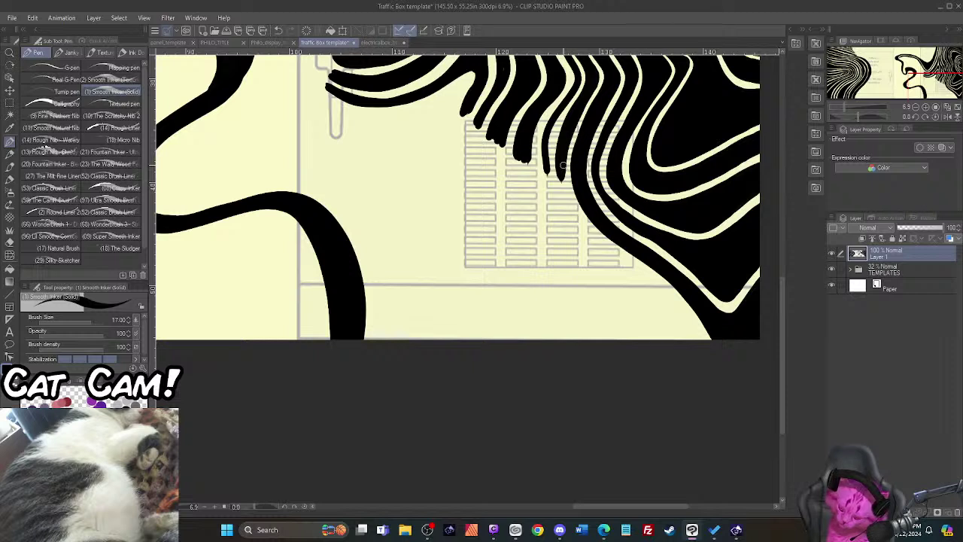
mouse_move(562, 168)
mouse_down()
mouse_move(593, 238)
mouse_move(674, 297)
mouse_move(707, 339)
mouse_up()
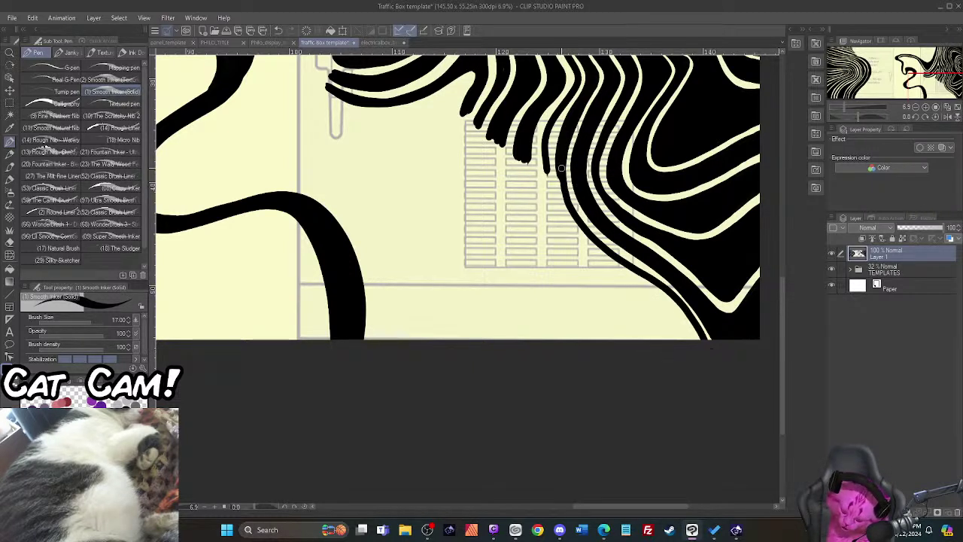
mouse_move(559, 161)
mouse_down()
mouse_move(597, 250)
mouse_move(676, 313)
mouse_move(700, 352)
mouse_up()
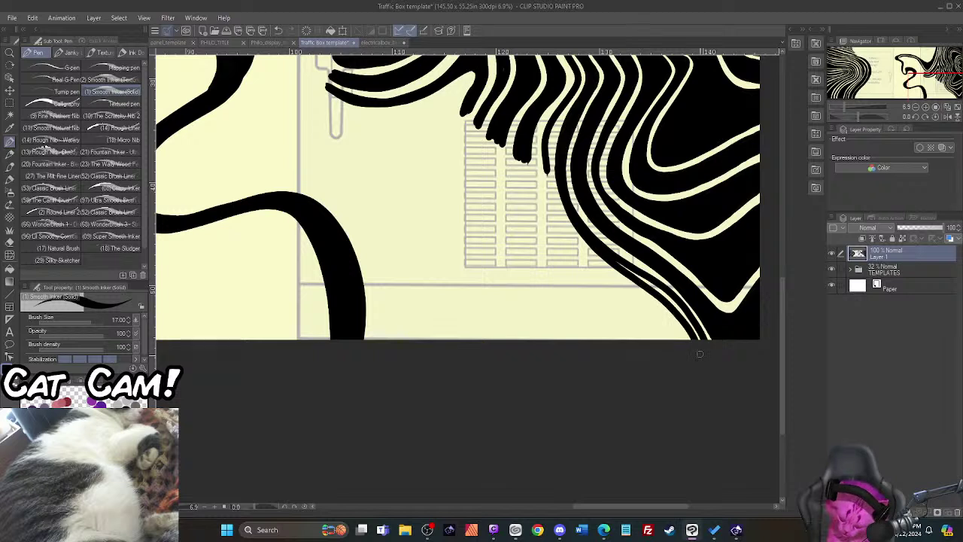
drag(613, 261, 706, 347)
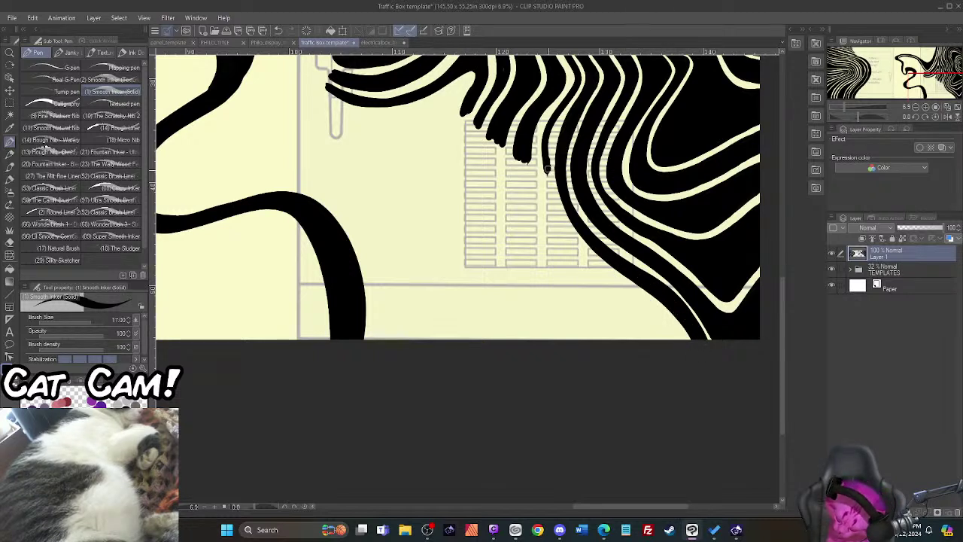
Step: Continue the adjacent thin strand over the vent grille to the bottom edge, parallel to the previous band, and fill it black
mouse_move(547, 169)
mouse_down()
mouse_move(557, 205)
mouse_move(593, 256)
mouse_up()
key(ctrl+z)
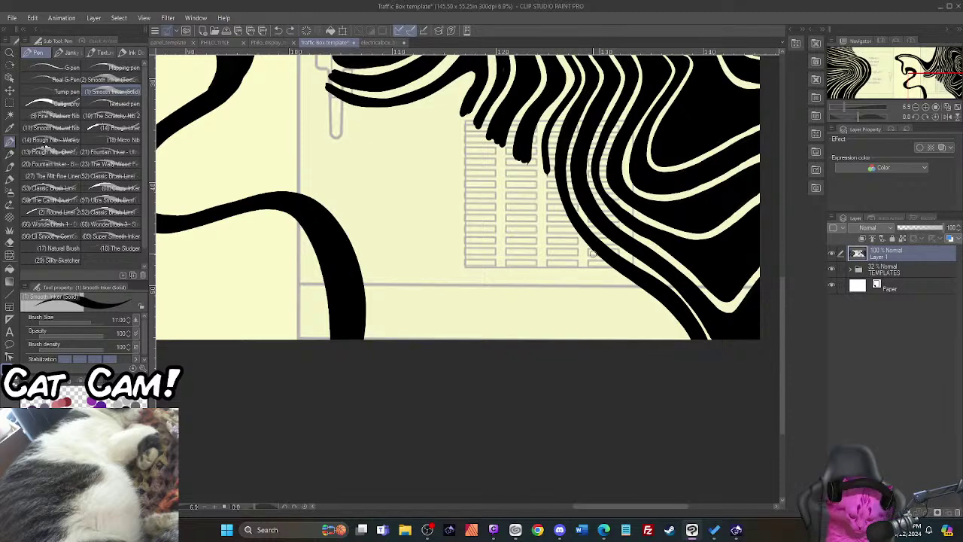
mouse_move(547, 169)
mouse_down()
mouse_move(582, 249)
mouse_move(683, 353)
mouse_up()
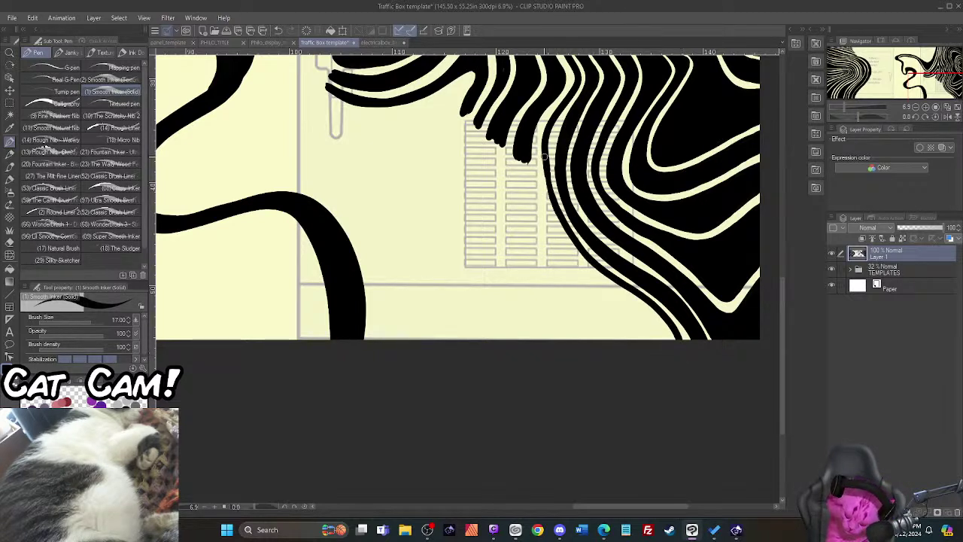
mouse_move(550, 199)
mouse_down()
mouse_move(587, 261)
mouse_move(655, 319)
mouse_move(669, 348)
mouse_up()
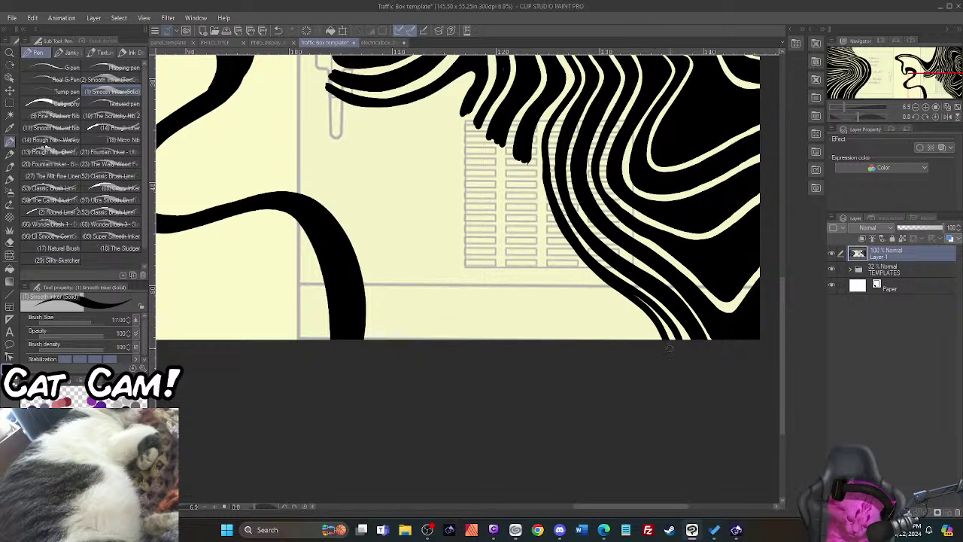
drag(638, 297, 672, 347)
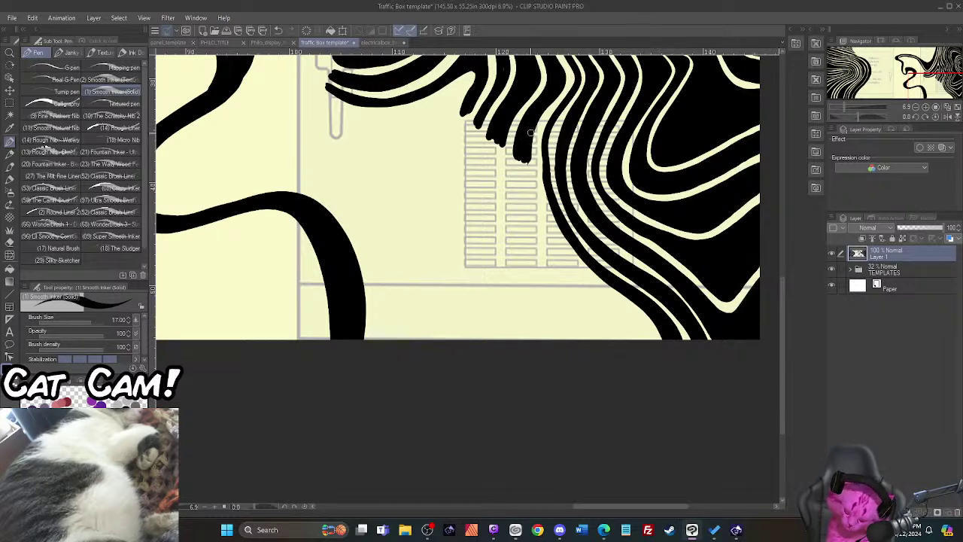
Step: Outline the following two wider strands from the grille's upper edge down to the canvas's bottom edge and fill both with black
mouse_move(528, 158)
mouse_down()
mouse_move(563, 255)
mouse_move(654, 345)
mouse_up()
mouse_move(516, 145)
mouse_down()
mouse_move(529, 216)
mouse_move(557, 267)
mouse_move(643, 341)
mouse_move(646, 365)
mouse_up()
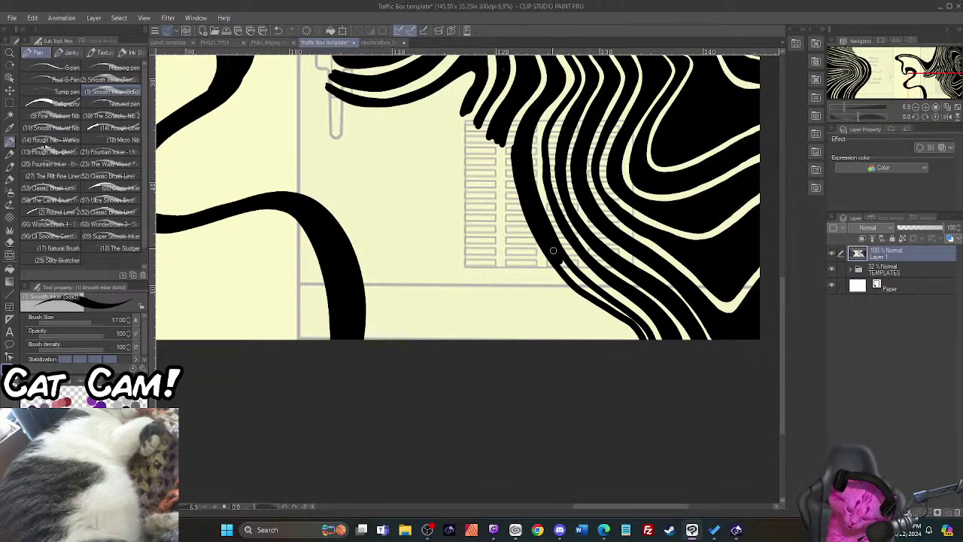
drag(591, 290, 649, 347)
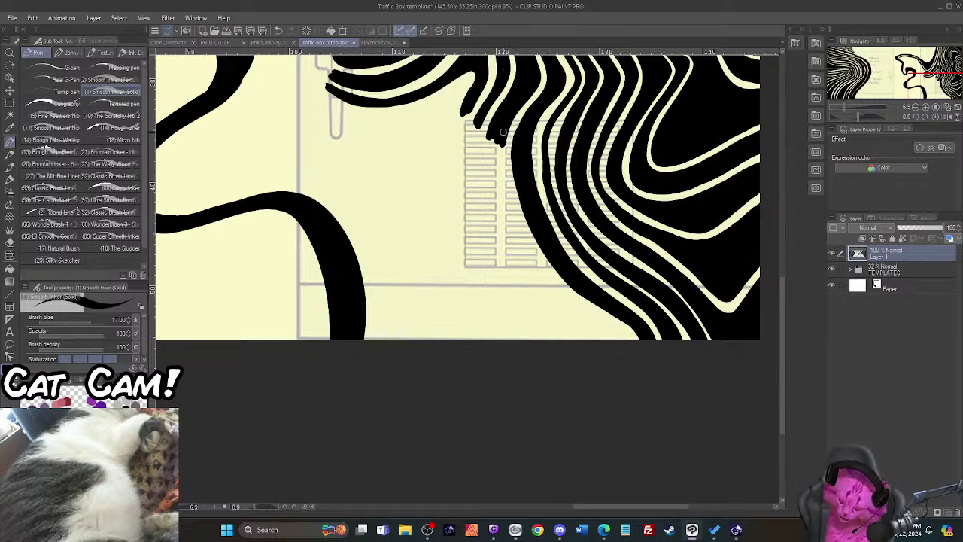
mouse_move(502, 139)
mouse_down()
mouse_move(535, 262)
mouse_move(625, 332)
mouse_move(633, 354)
mouse_up()
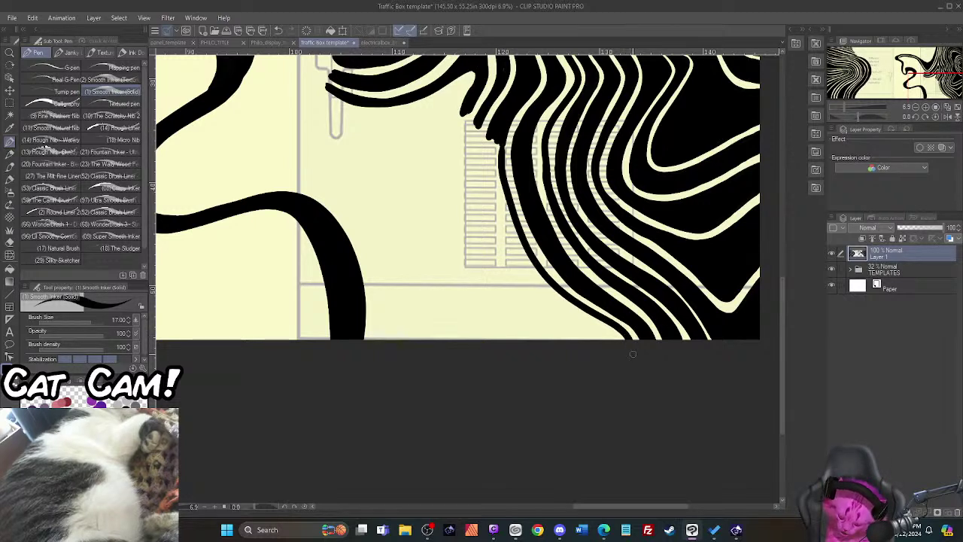
mouse_move(490, 117)
mouse_down()
mouse_move(484, 186)
mouse_move(516, 265)
mouse_move(599, 325)
mouse_move(611, 350)
mouse_up()
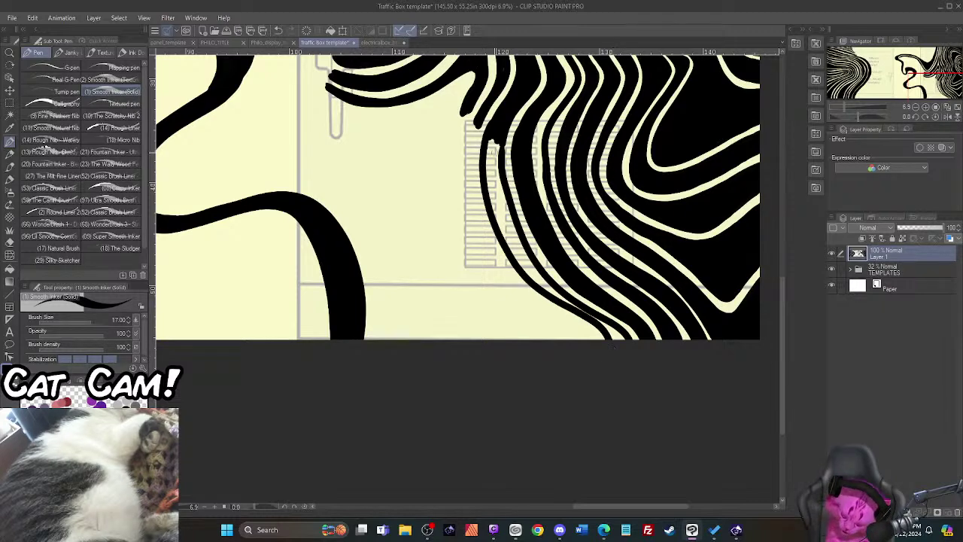
mouse_move(493, 146)
mouse_down()
mouse_move(499, 200)
mouse_move(489, 170)
mouse_move(491, 186)
mouse_move(500, 222)
mouse_move(525, 256)
mouse_move(502, 230)
mouse_move(517, 260)
mouse_move(621, 337)
mouse_up()
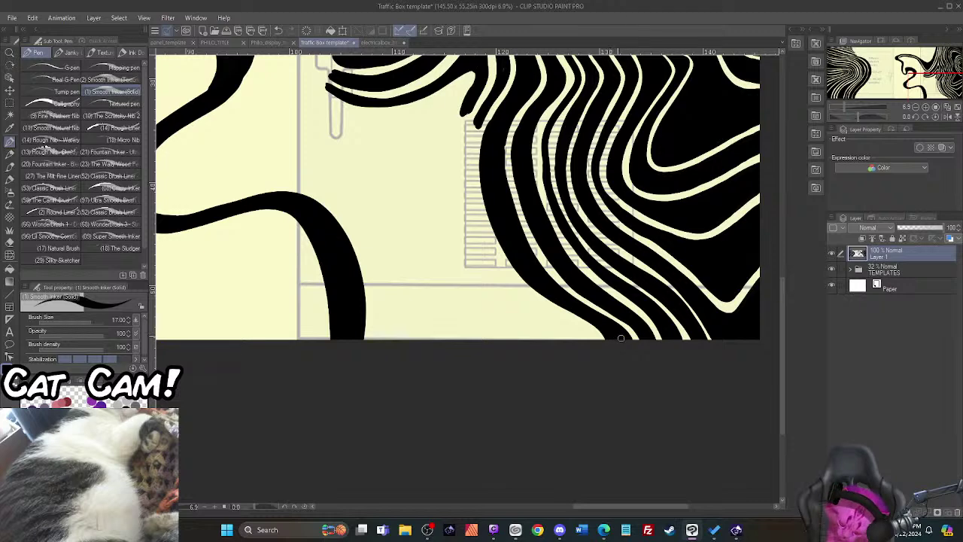
Step: Extend the outer peaked band's neighbouring strand along the grille's outer side to the bottom edge, outline both its sides and fill it black
scroll(621, 341, down, 2)
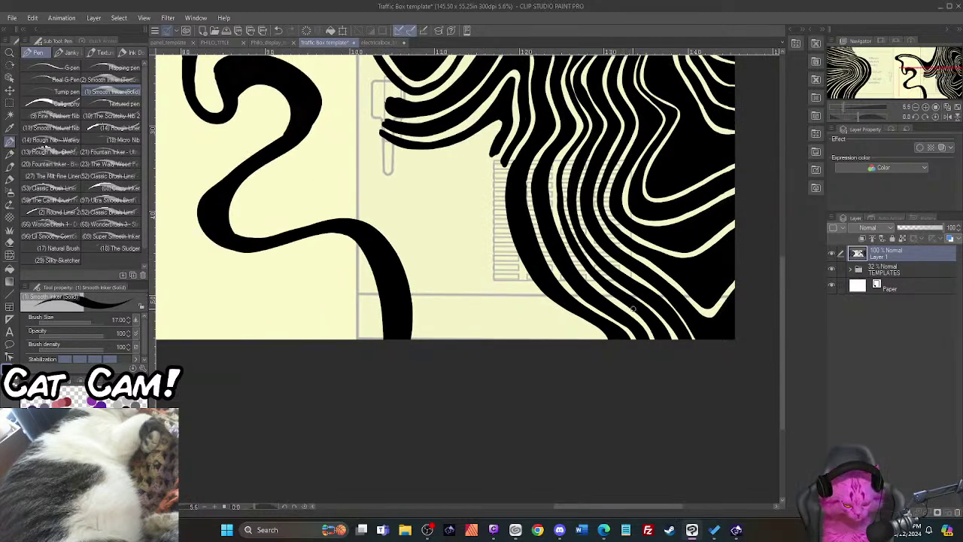
scroll(636, 310, up, 1)
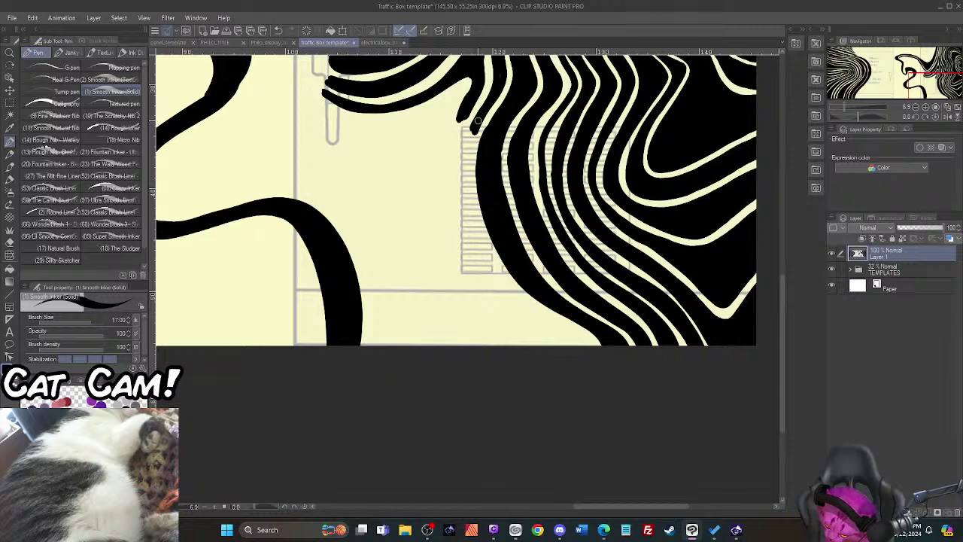
mouse_move(478, 121)
mouse_down()
mouse_move(470, 195)
mouse_move(488, 256)
mouse_move(528, 305)
mouse_move(599, 351)
mouse_up()
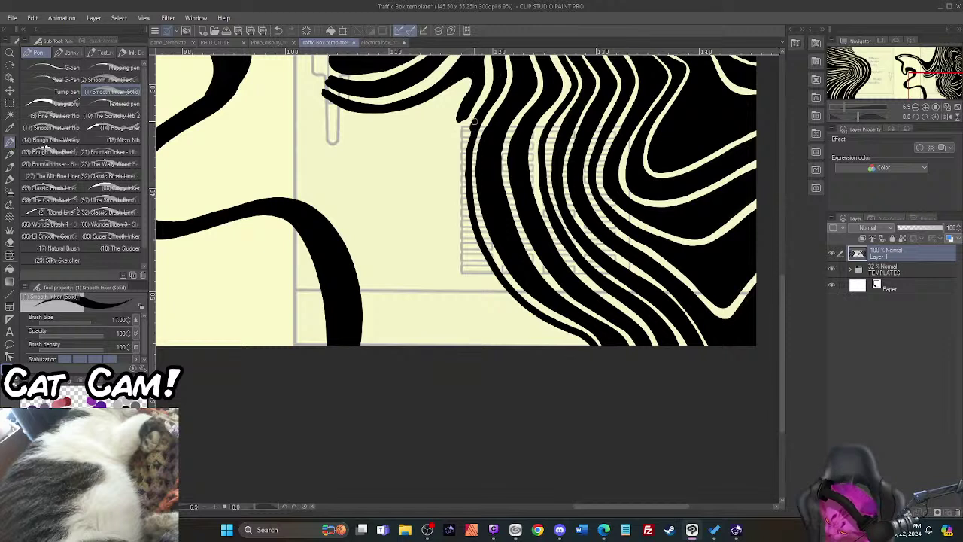
drag(474, 120, 460, 197)
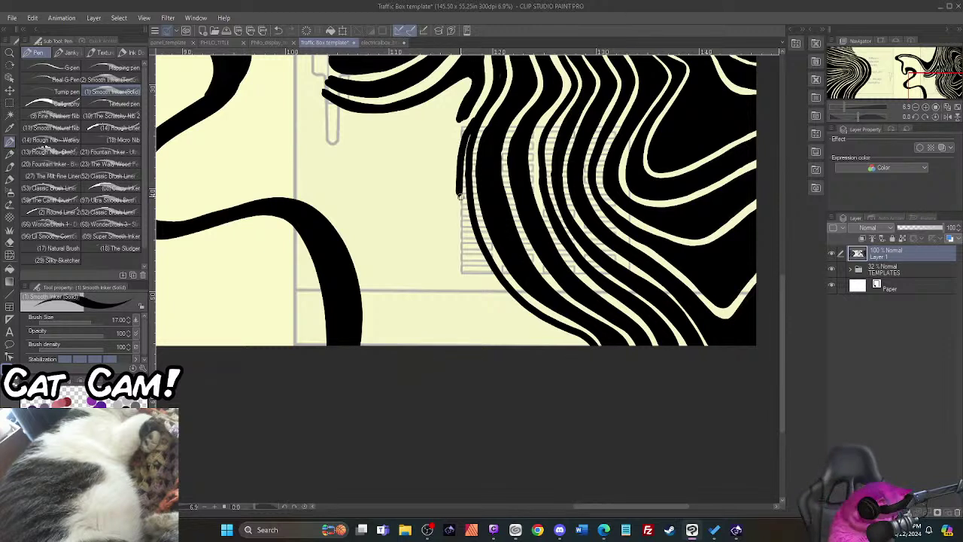
key(ctrl+z)
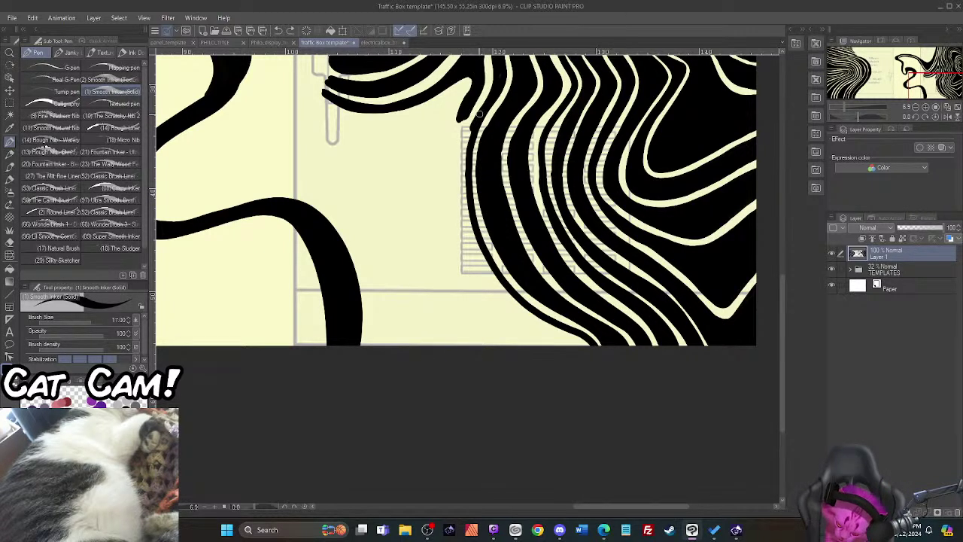
mouse_move(479, 113)
mouse_down()
mouse_move(457, 191)
mouse_move(482, 276)
mouse_move(592, 363)
mouse_up()
mouse_move(465, 158)
mouse_down()
mouse_move(468, 217)
mouse_move(489, 272)
mouse_move(523, 311)
mouse_move(561, 331)
mouse_up()
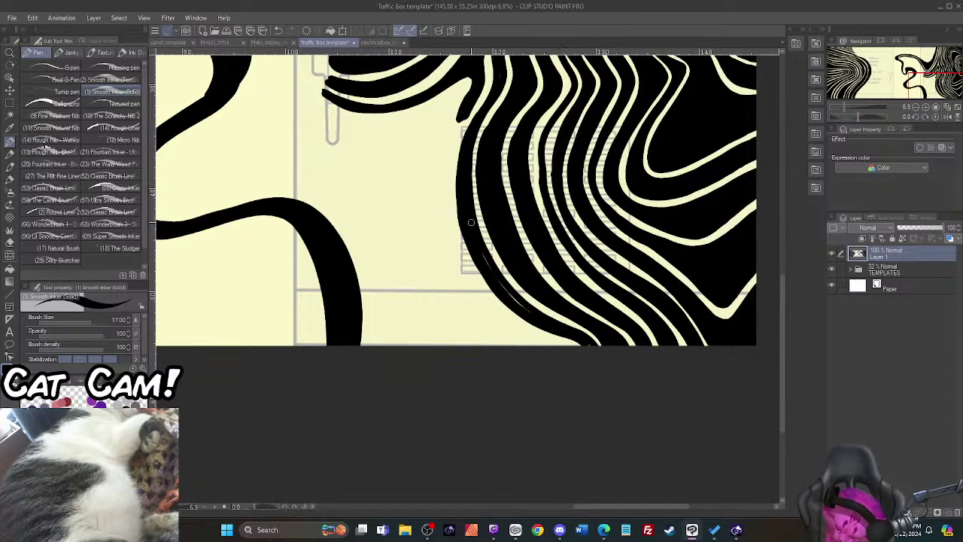
drag(482, 256, 529, 313)
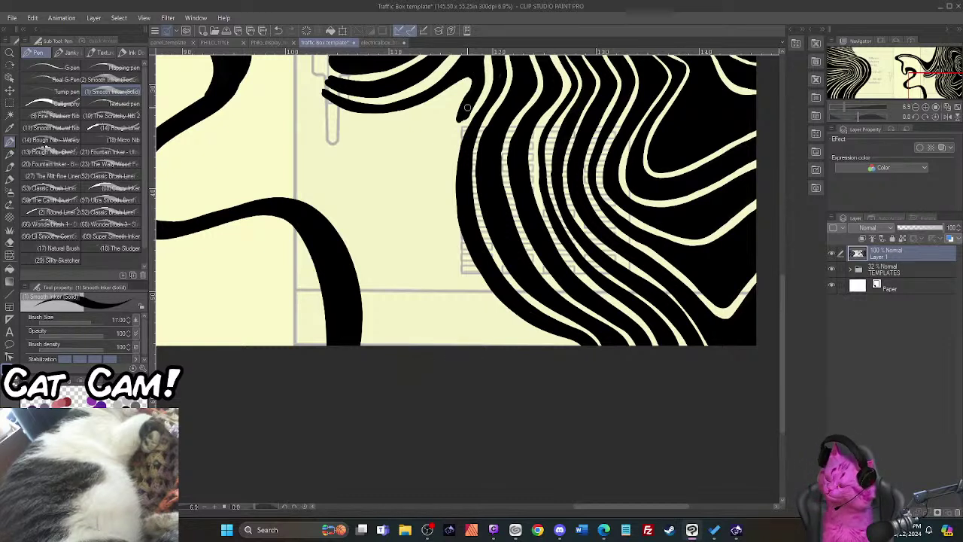
Step: Carry the outermost peaked band past the vent grille to the canvas's bottom edge as two curved outlines and fill between them
mouse_move(464, 117)
mouse_down()
mouse_move(452, 141)
mouse_move(445, 226)
mouse_move(466, 273)
mouse_move(497, 312)
mouse_move(575, 354)
mouse_up()
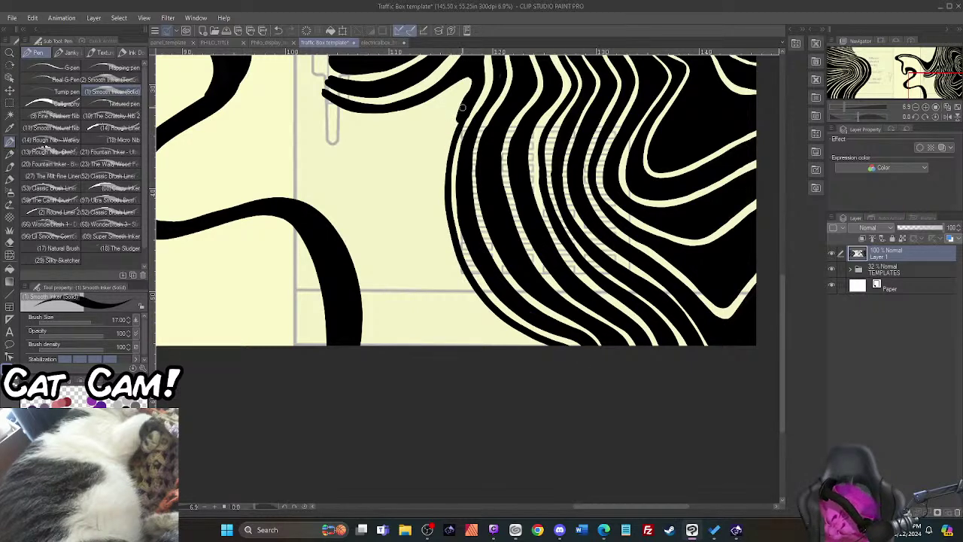
mouse_move(459, 113)
mouse_down()
mouse_move(439, 208)
mouse_move(445, 243)
mouse_move(482, 309)
mouse_move(557, 353)
mouse_up()
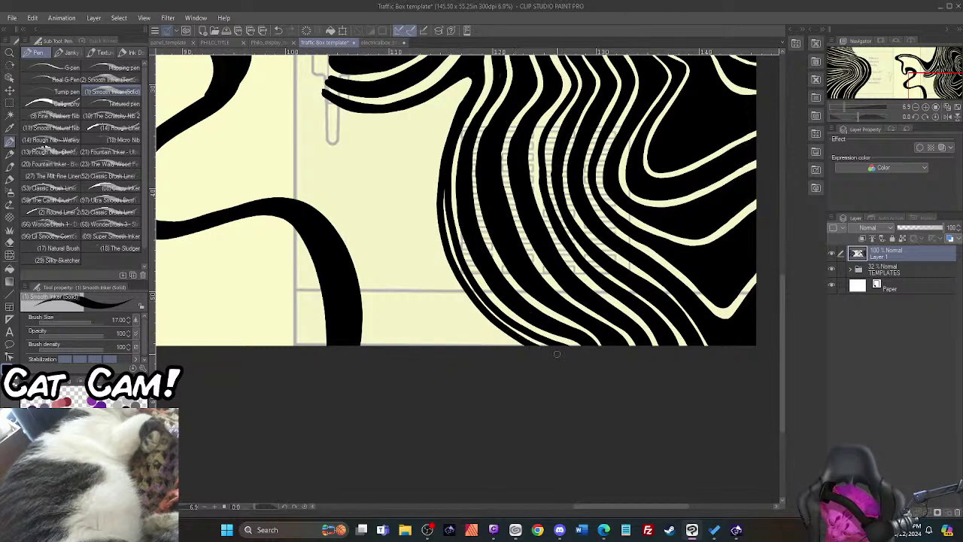
mouse_move(444, 188)
mouse_down()
mouse_move(467, 280)
mouse_move(500, 322)
mouse_move(555, 352)
mouse_up()
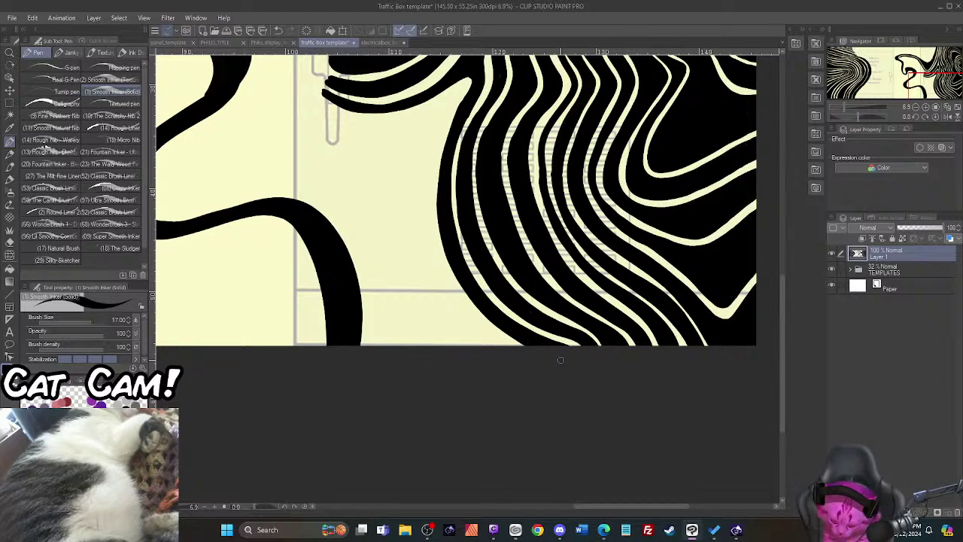
Step: Draw a thin black band following the inner side of the winding ribbon from its upper hook around both bends, thickening its peak and upper curve
scroll(561, 359, down, 3)
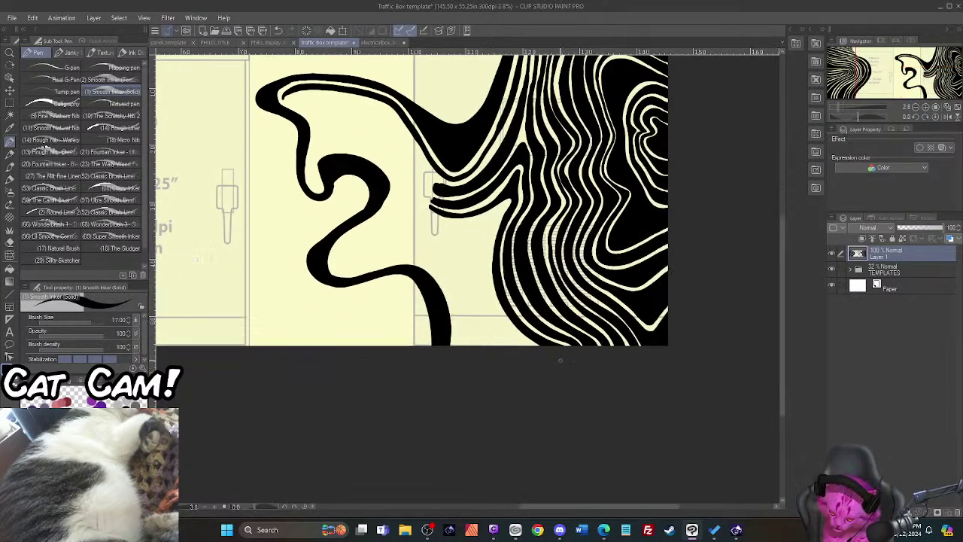
scroll(561, 360, up, 2)
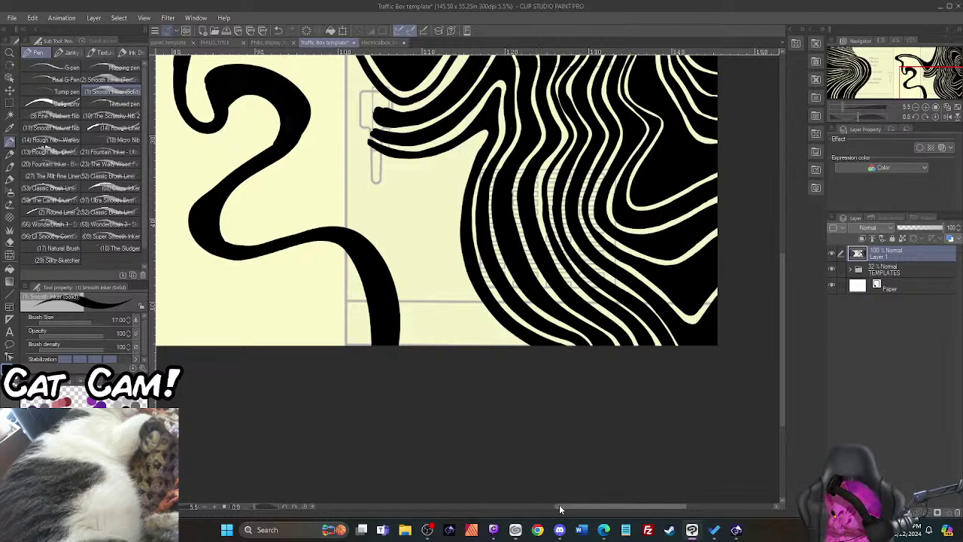
drag(565, 506, 459, 535)
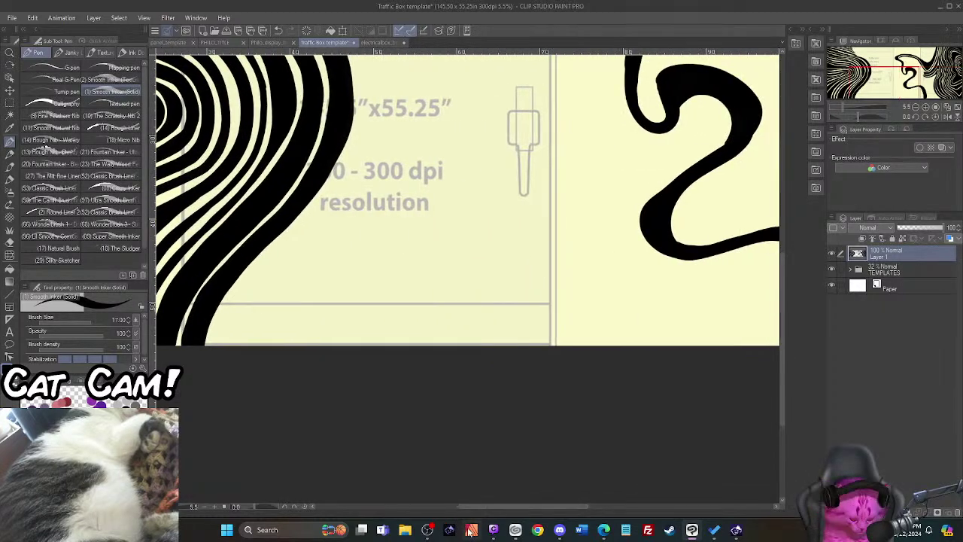
drag(782, 335, 792, 262)
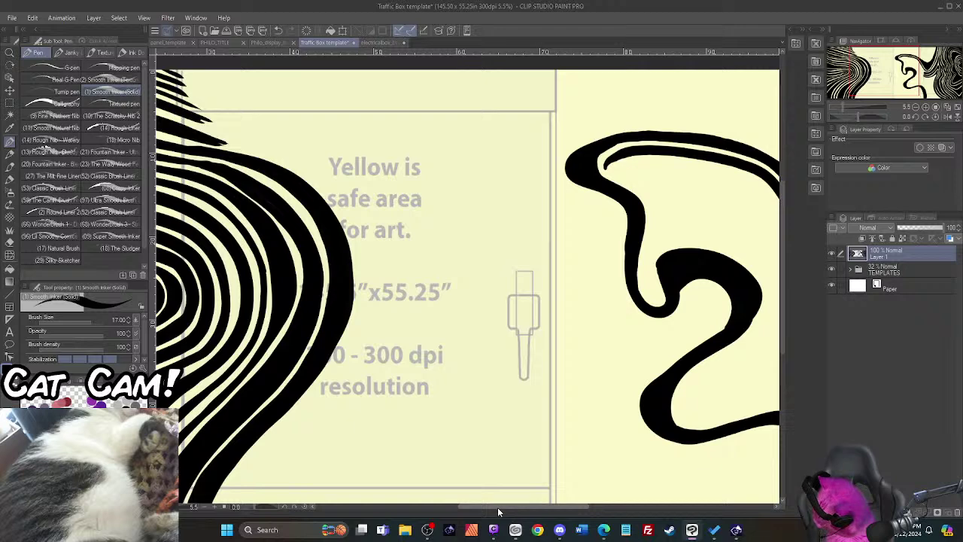
drag(497, 508, 567, 520)
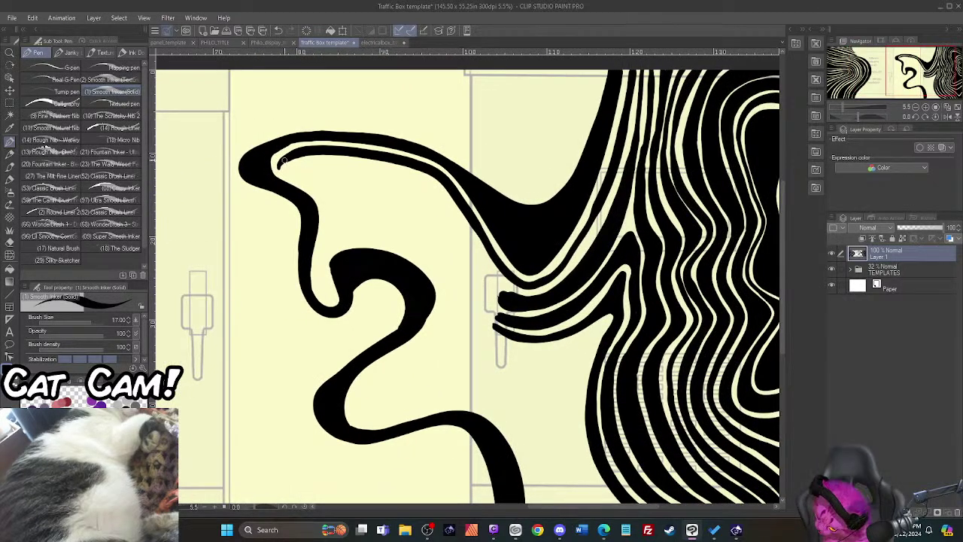
mouse_move(285, 155)
mouse_down()
mouse_move(326, 204)
mouse_move(317, 276)
mouse_move(328, 302)
mouse_move(324, 267)
mouse_move(333, 247)
mouse_move(325, 299)
mouse_move(320, 270)
mouse_move(328, 299)
mouse_up()
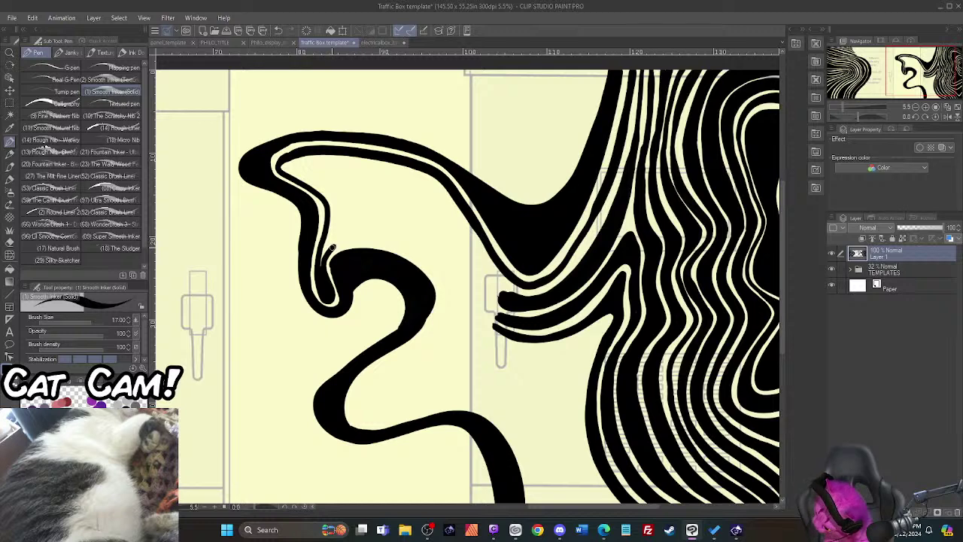
mouse_move(332, 247)
mouse_down()
mouse_move(402, 249)
mouse_move(442, 291)
mouse_move(432, 327)
mouse_move(353, 394)
mouse_move(356, 421)
mouse_move(467, 403)
mouse_move(487, 409)
mouse_move(527, 450)
mouse_up()
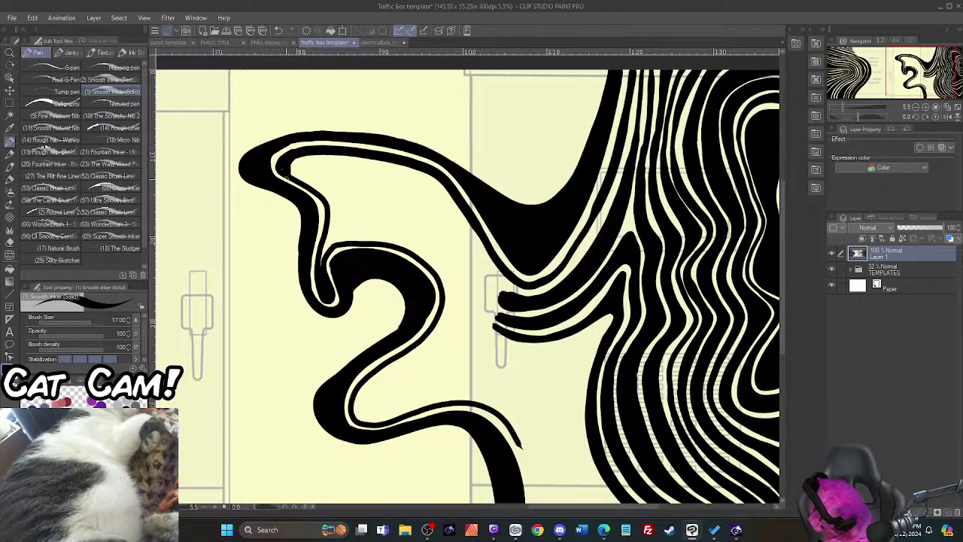
drag(328, 209, 336, 238)
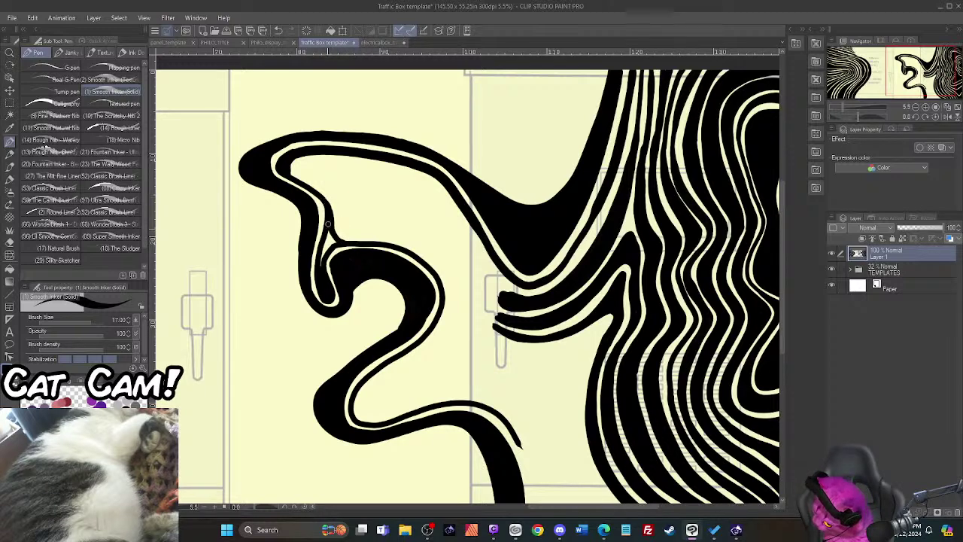
mouse_move(329, 240)
mouse_down()
mouse_move(407, 250)
mouse_move(444, 280)
mouse_move(444, 310)
mouse_move(369, 386)
mouse_up()
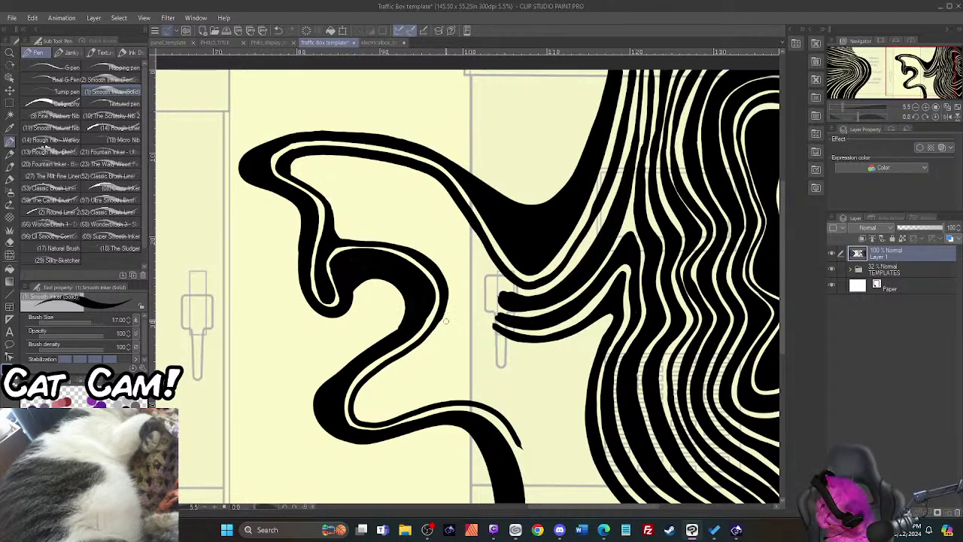
Step: Add a second thin line branching off below the ribbon's middle bend, parallel around the lower loop, and thicken it where it branches
mouse_move(432, 341)
mouse_down()
mouse_move(365, 391)
mouse_move(366, 417)
mouse_move(462, 392)
mouse_move(511, 411)
mouse_move(527, 437)
mouse_up()
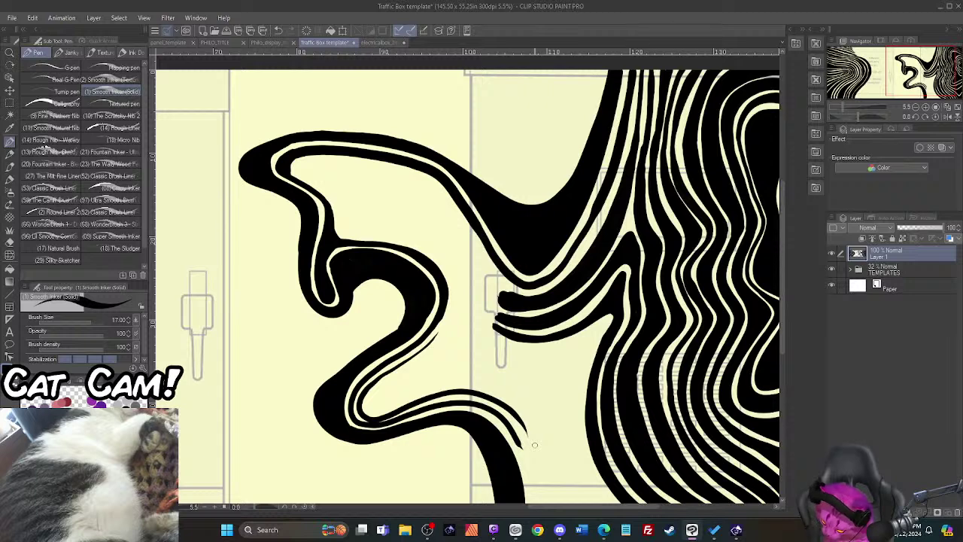
key(ctrl+z)
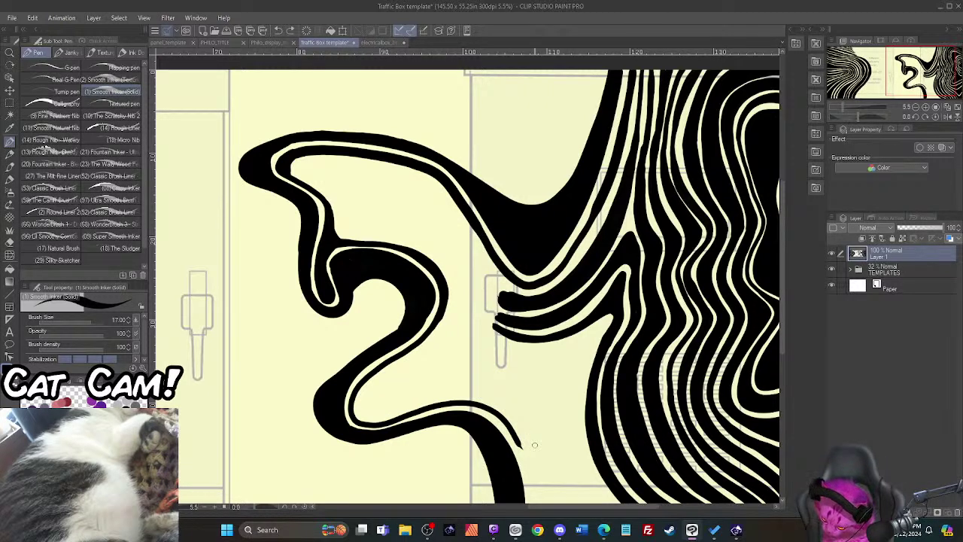
mouse_move(436, 331)
mouse_down()
mouse_move(369, 389)
mouse_move(365, 416)
mouse_move(479, 394)
mouse_move(536, 446)
mouse_up()
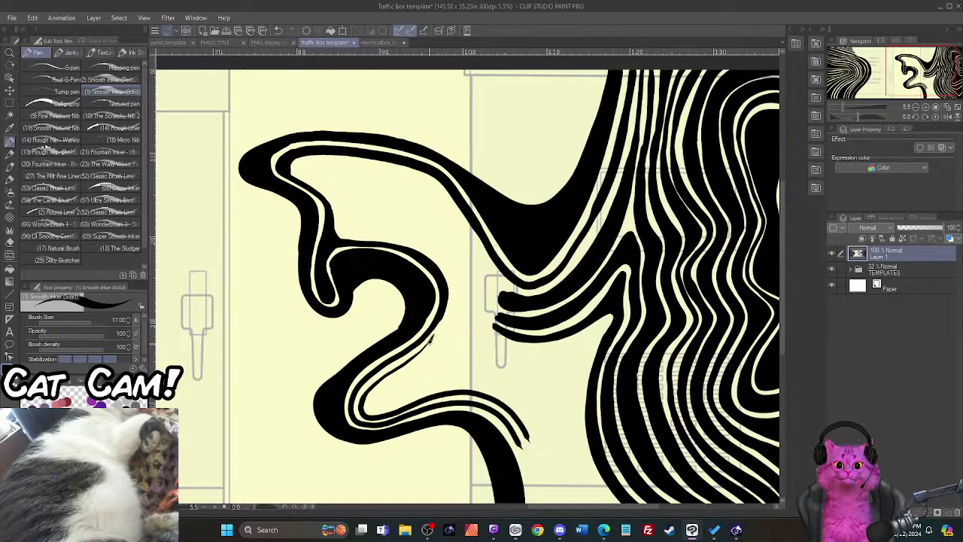
mouse_move(431, 339)
mouse_down()
mouse_move(378, 388)
mouse_move(371, 415)
mouse_move(366, 401)
mouse_move(388, 375)
mouse_move(373, 391)
mouse_move(375, 414)
mouse_move(465, 391)
mouse_move(512, 410)
mouse_move(535, 441)
mouse_up()
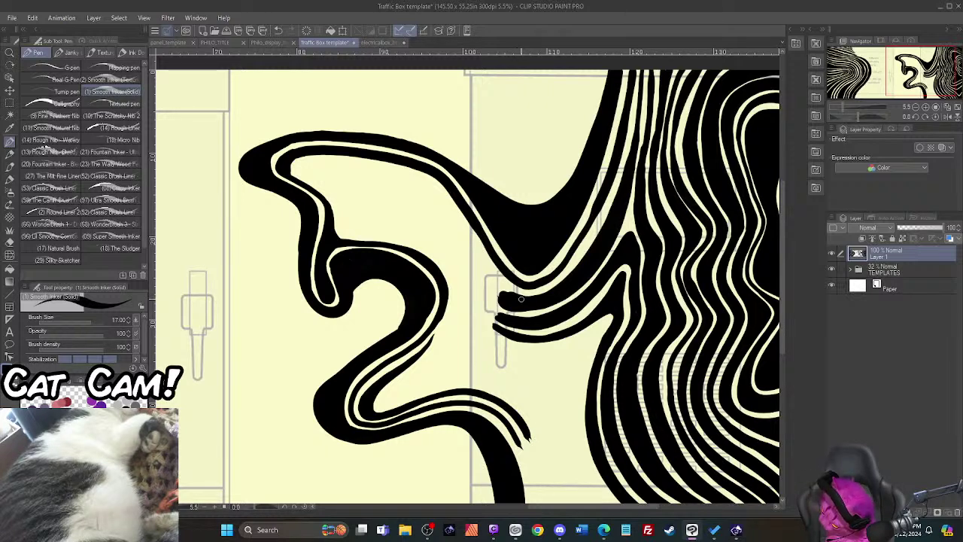
Step: Ink a black contour line parallel to the inner stripe of the hooked shape, from the upper stripe ends around to the lower bend
drag(516, 296, 459, 231)
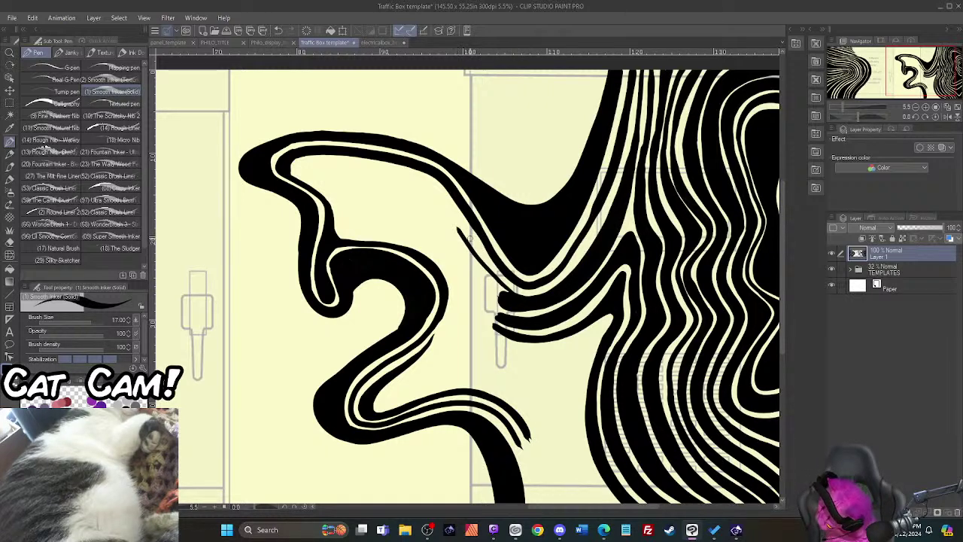
key(ctrl+z)
mouse_move(512, 294)
mouse_down()
mouse_move(419, 180)
mouse_move(340, 159)
mouse_move(298, 167)
mouse_move(331, 195)
mouse_move(346, 233)
mouse_move(405, 242)
mouse_move(445, 262)
mouse_move(457, 286)
mouse_move(432, 343)
mouse_move(368, 393)
mouse_move(441, 327)
mouse_up()
key(ctrl+z)
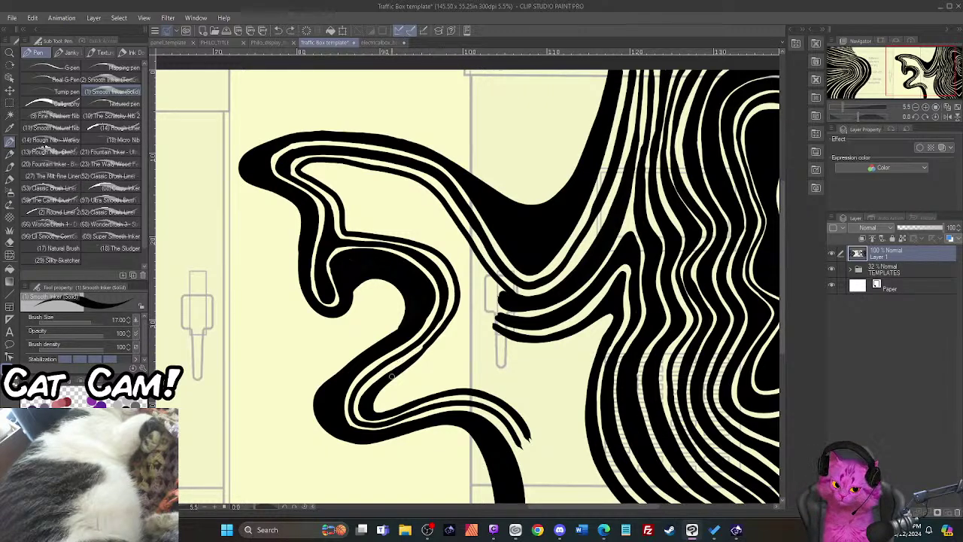
drag(373, 385, 446, 326)
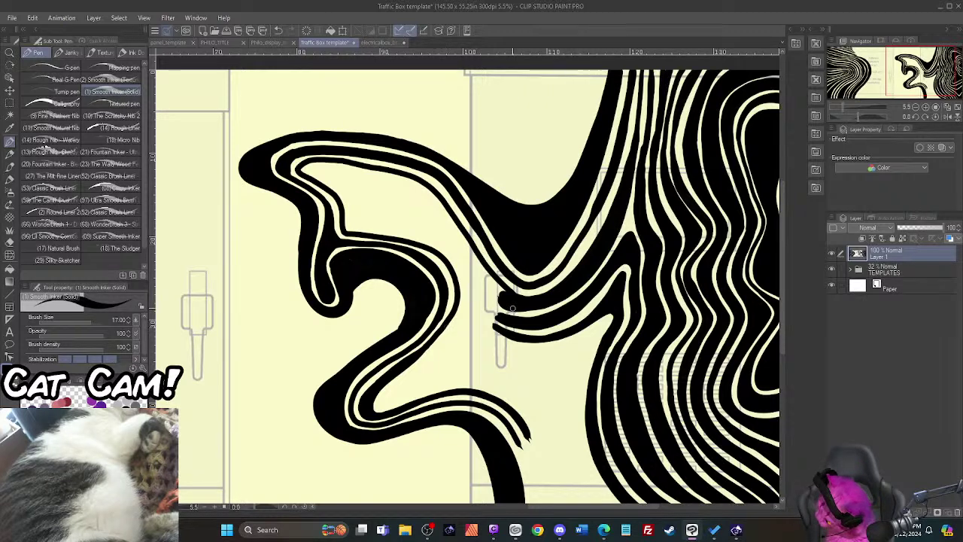
Step: Ink another contour inside the hooked shape, thicken it along the inner curve, and fill the enclosed gap near the tip with black
mouse_move(498, 301)
mouse_down()
mouse_move(455, 235)
mouse_move(393, 182)
mouse_move(335, 170)
mouse_move(327, 179)
mouse_up()
mouse_move(347, 210)
mouse_down()
mouse_move(433, 244)
mouse_move(463, 278)
mouse_move(457, 310)
mouse_move(402, 369)
mouse_up()
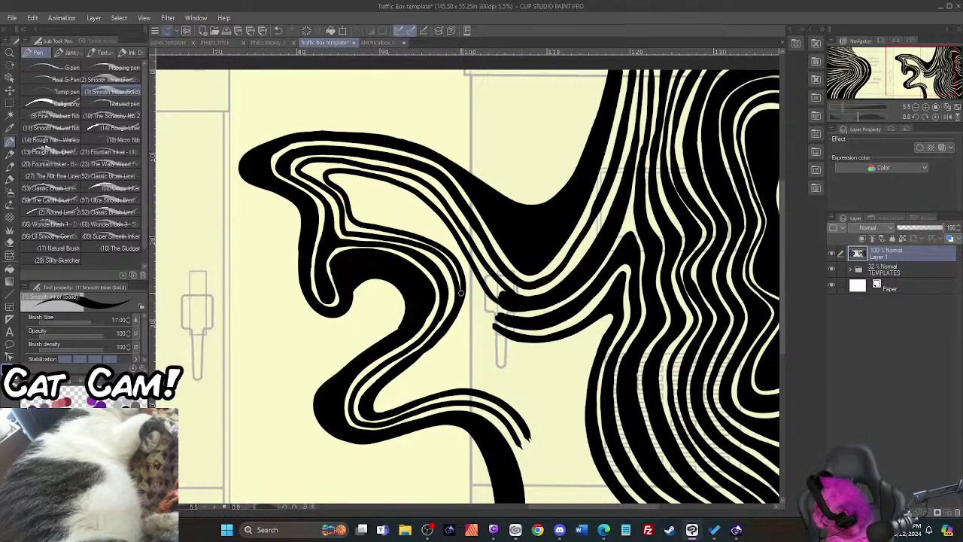
mouse_move(460, 293)
mouse_down()
mouse_move(432, 245)
mouse_move(453, 262)
mouse_move(358, 228)
mouse_up()
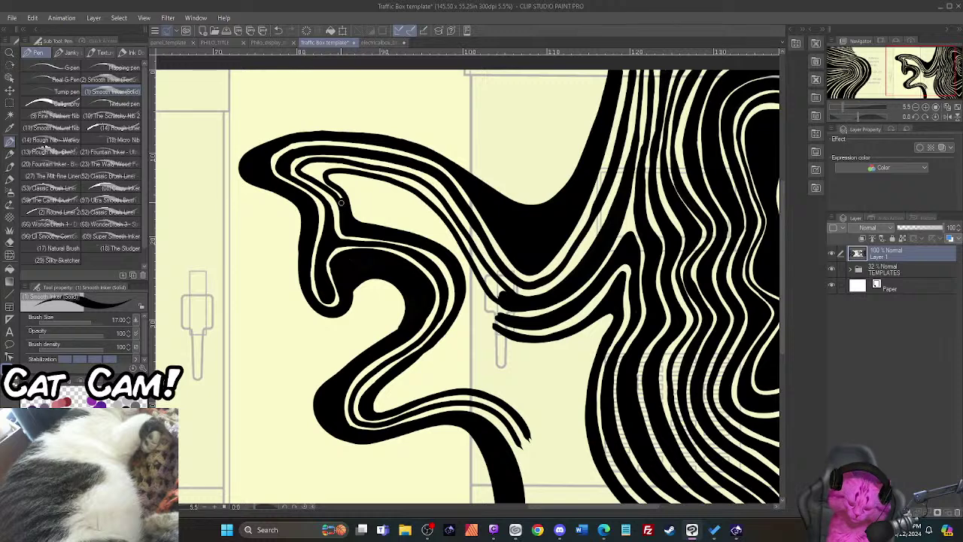
key(g)
key(g)
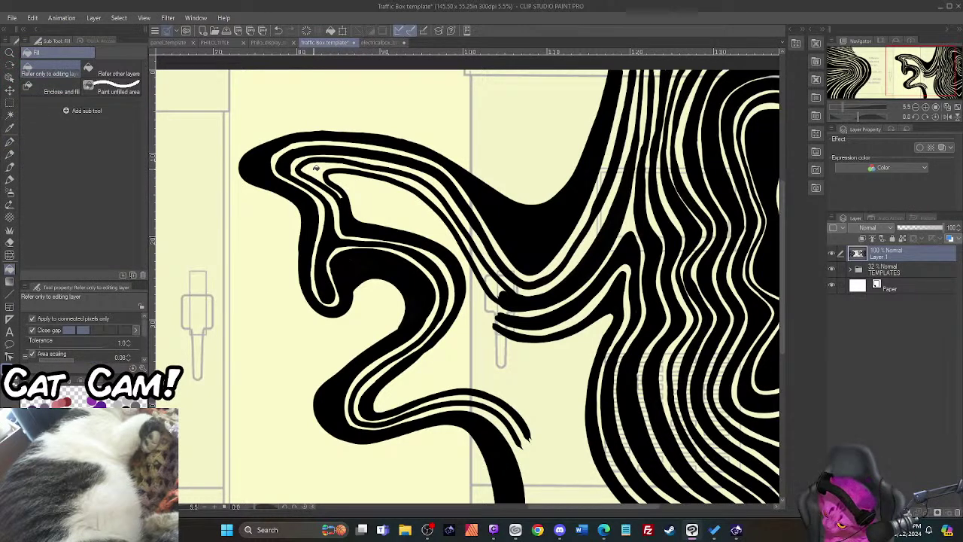
click(316, 169)
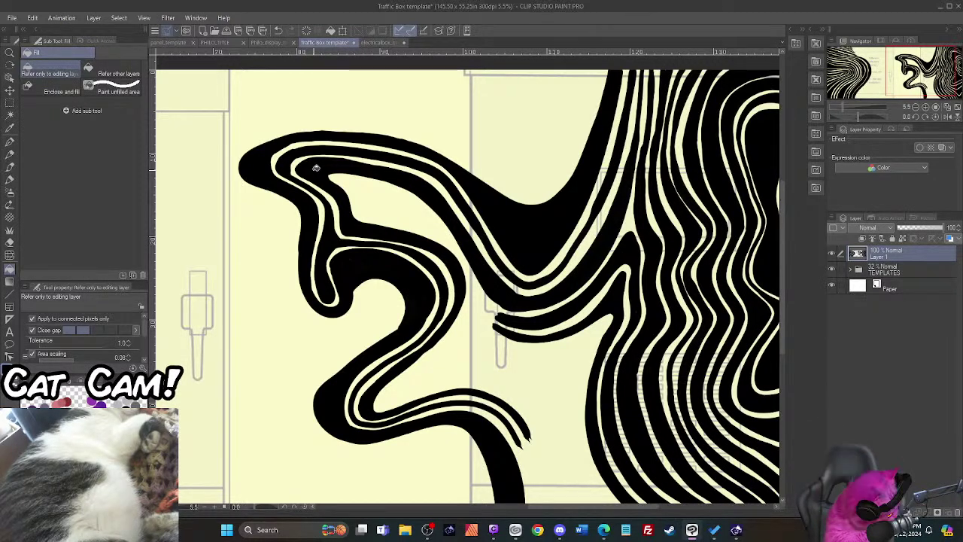
Step: With the Smooth Inker pen, connect the loose middle stripe around the lower bend and thicken it into a solid black band
key(g)
key(p)
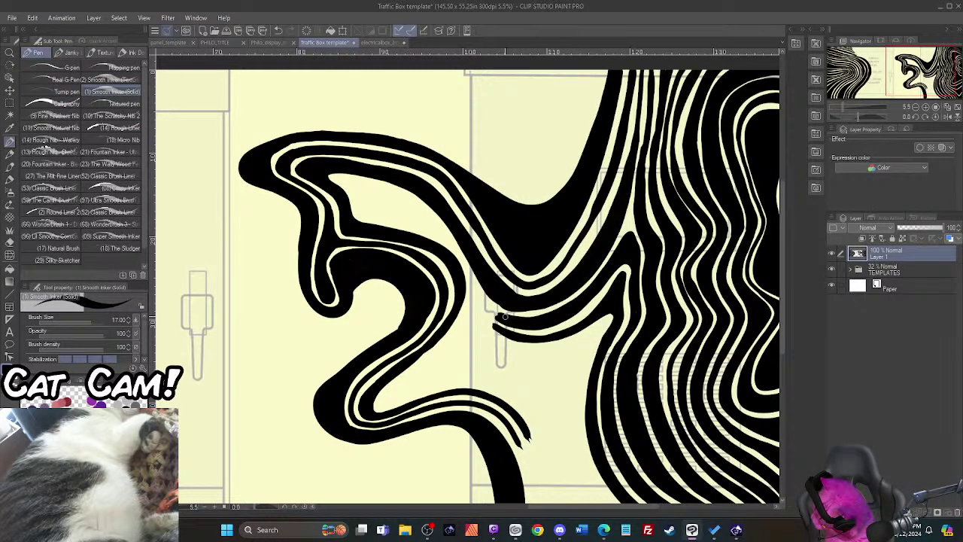
mouse_move(503, 315)
mouse_down()
mouse_move(473, 283)
mouse_move(451, 336)
mouse_move(380, 406)
mouse_move(456, 383)
mouse_move(508, 394)
mouse_move(541, 429)
mouse_up()
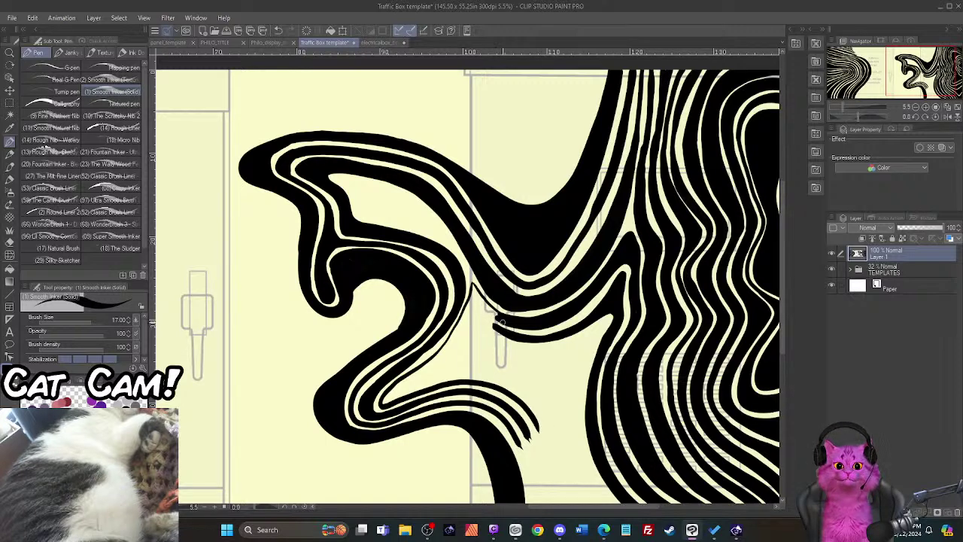
mouse_move(502, 322)
mouse_down()
mouse_move(473, 309)
mouse_move(435, 361)
mouse_move(395, 391)
mouse_move(494, 387)
mouse_move(525, 404)
mouse_move(544, 429)
mouse_up()
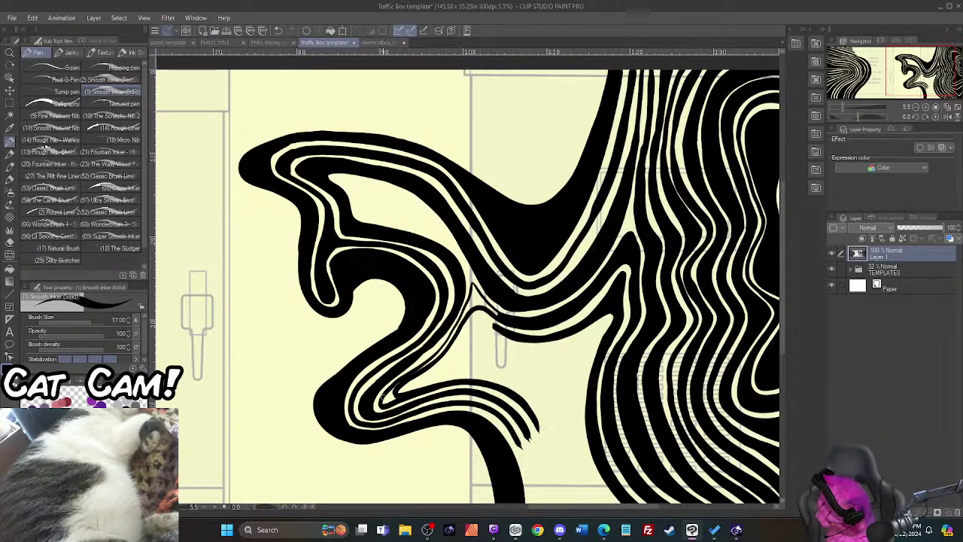
drag(399, 396, 385, 403)
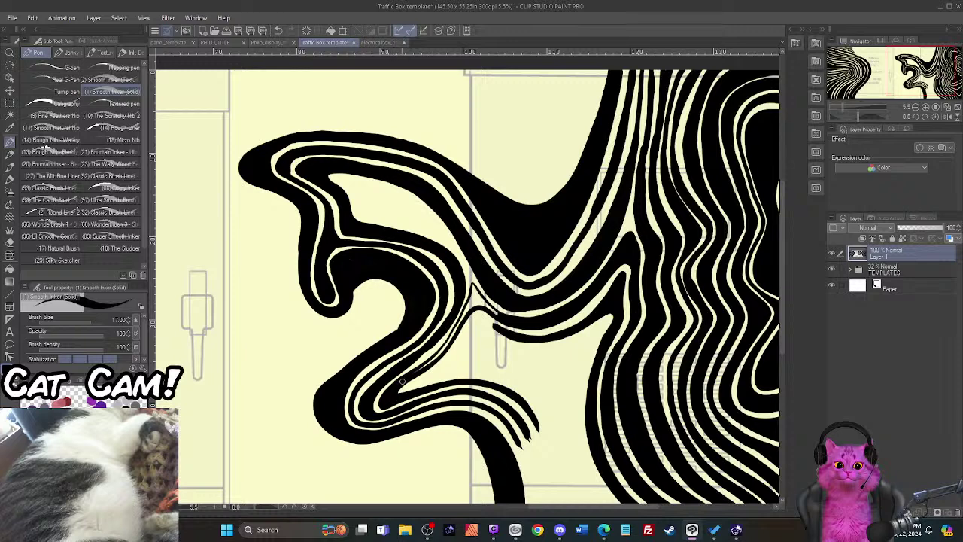
mouse_move(403, 383)
mouse_down()
mouse_move(456, 331)
mouse_move(473, 286)
mouse_move(500, 320)
mouse_up()
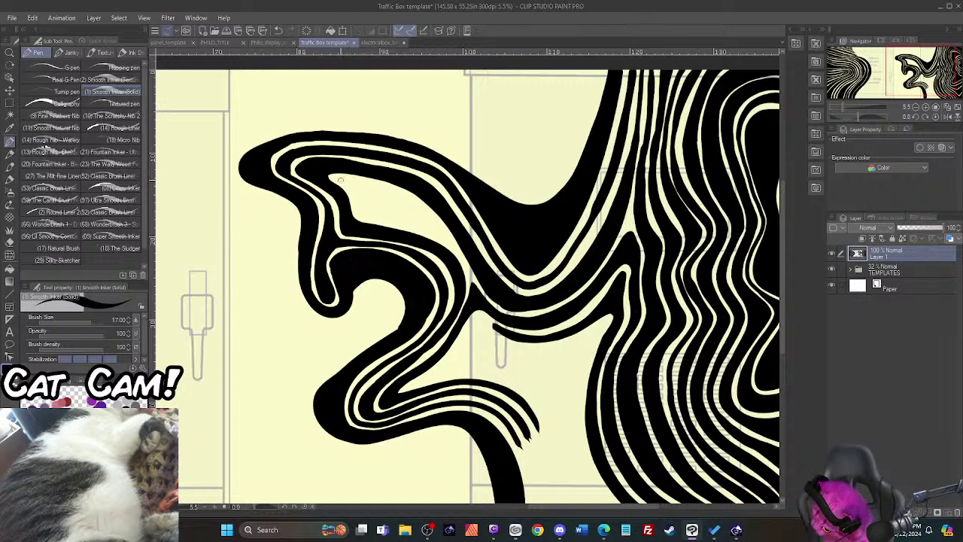
Step: Ink nested contours inside the closed pocket of the hooked shape and black in its center
mouse_move(337, 178)
mouse_down()
mouse_move(400, 194)
mouse_move(451, 241)
mouse_up()
key(ctrl+z)
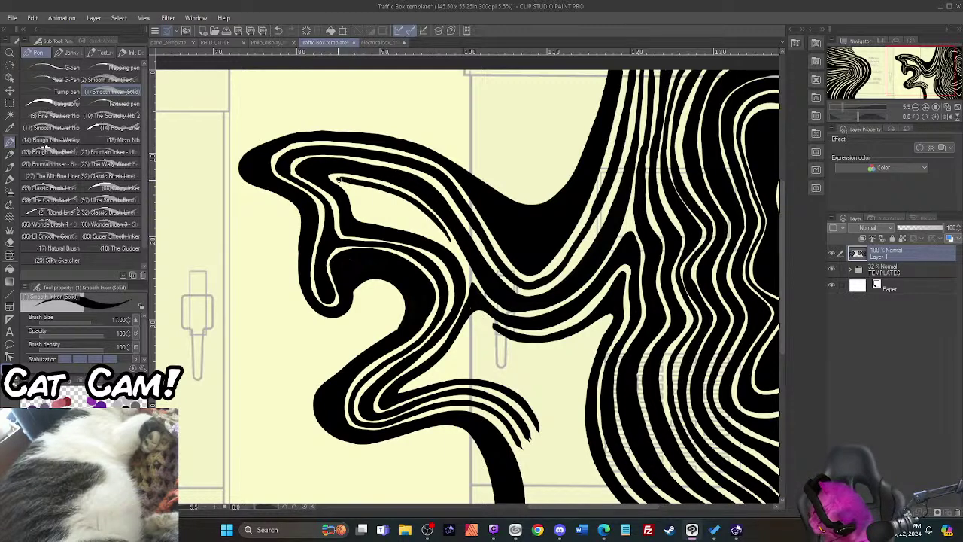
mouse_move(340, 183)
mouse_down()
mouse_move(371, 219)
mouse_move(450, 241)
mouse_up()
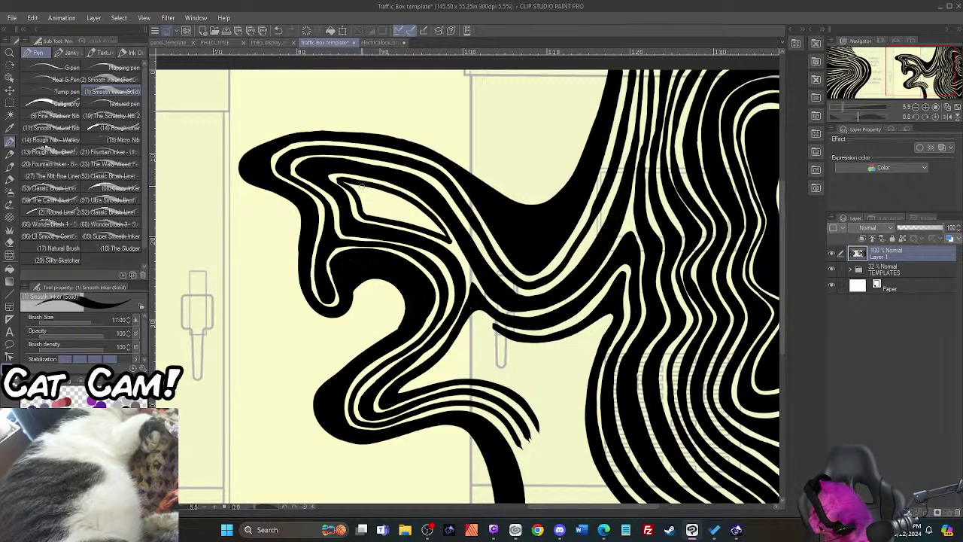
mouse_move(362, 183)
mouse_down()
mouse_move(376, 216)
mouse_move(441, 230)
mouse_up()
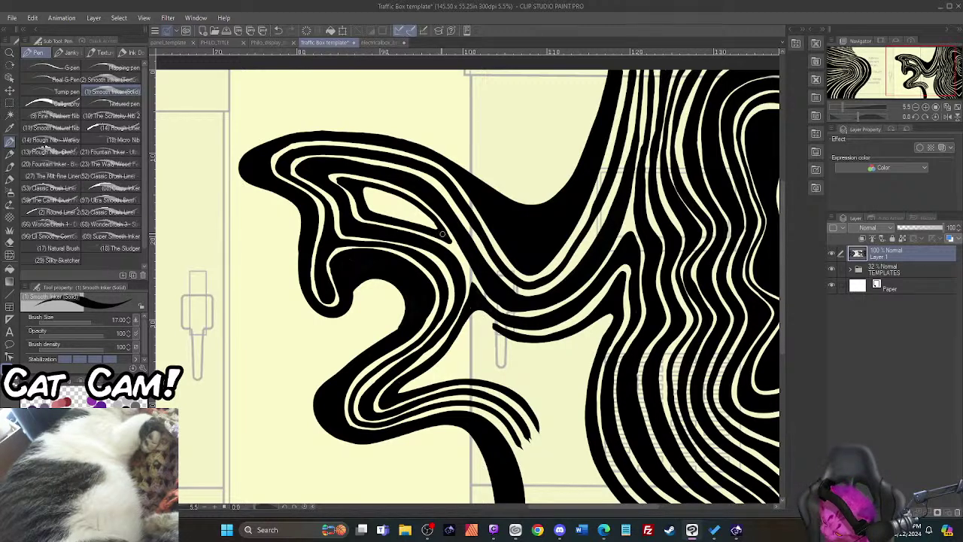
mouse_move(374, 207)
mouse_down()
mouse_move(371, 194)
mouse_move(427, 221)
mouse_up()
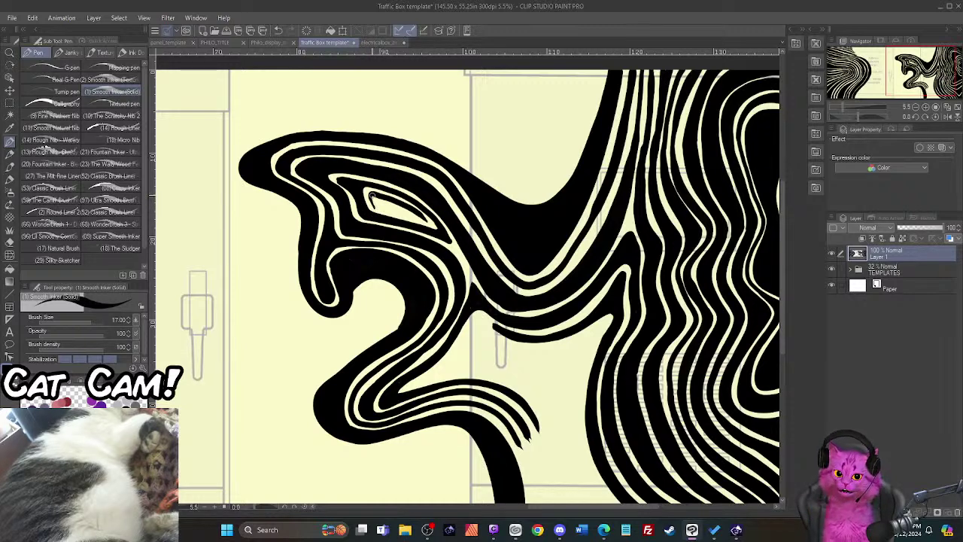
mouse_move(370, 195)
mouse_down()
mouse_move(423, 220)
mouse_move(372, 202)
mouse_move(420, 219)
mouse_move(375, 201)
mouse_up()
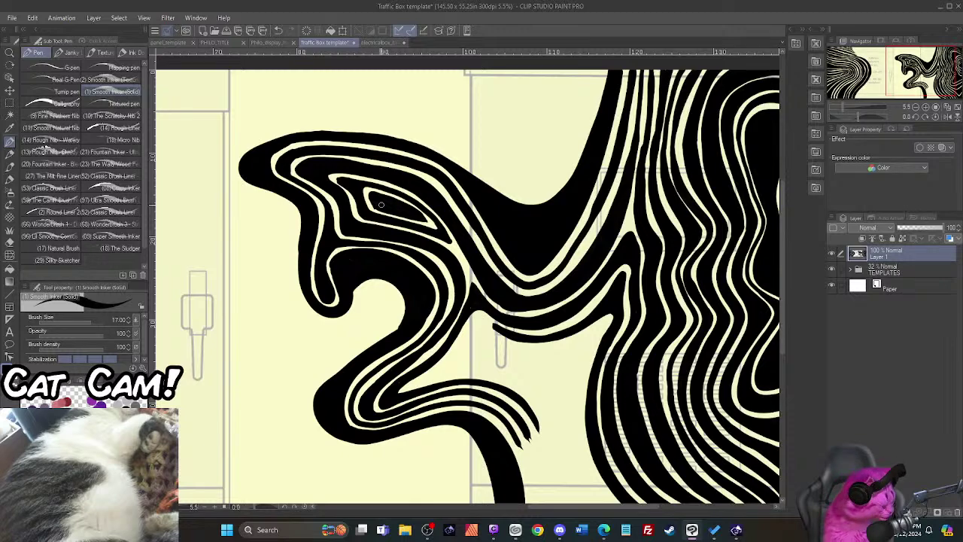
Step: Extend the loose stripe ends of the lower bend down to the canvas's bottom edge and thicken them into even black bands
scroll(381, 204, down, 3)
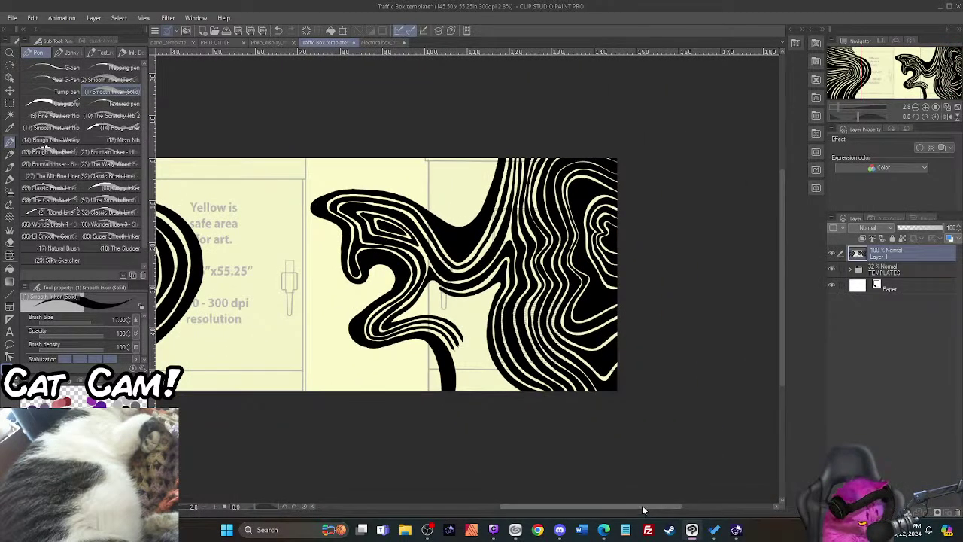
drag(641, 505, 592, 502)
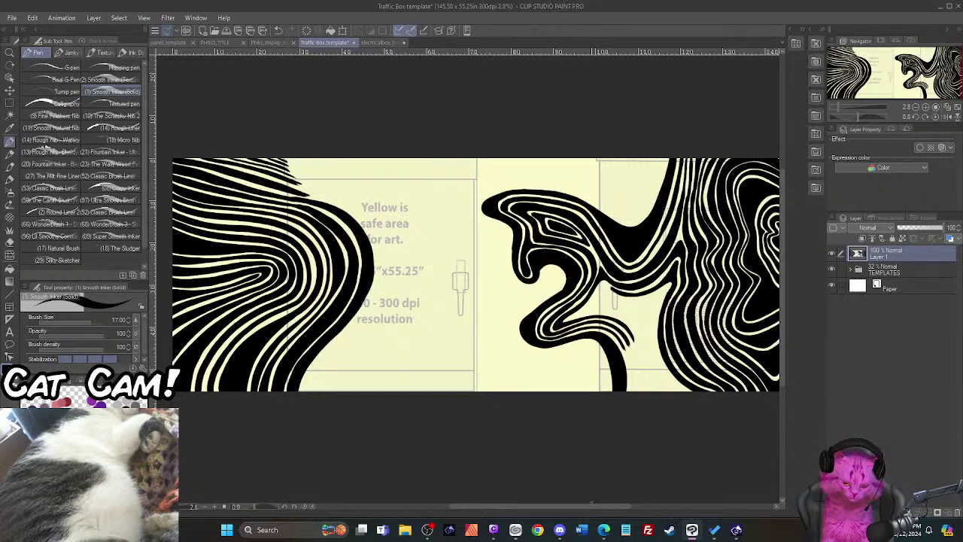
scroll(468, 224, up, 1)
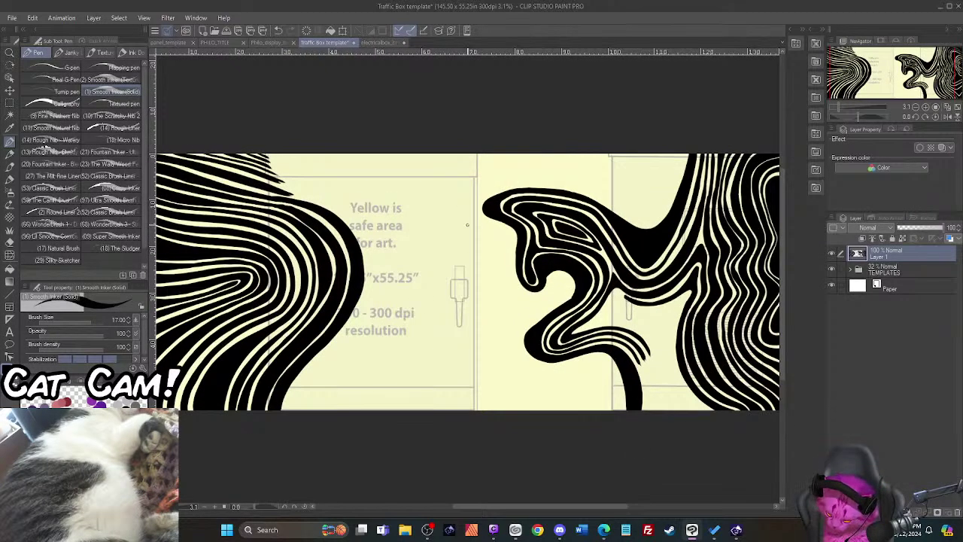
scroll(468, 224, up, 2)
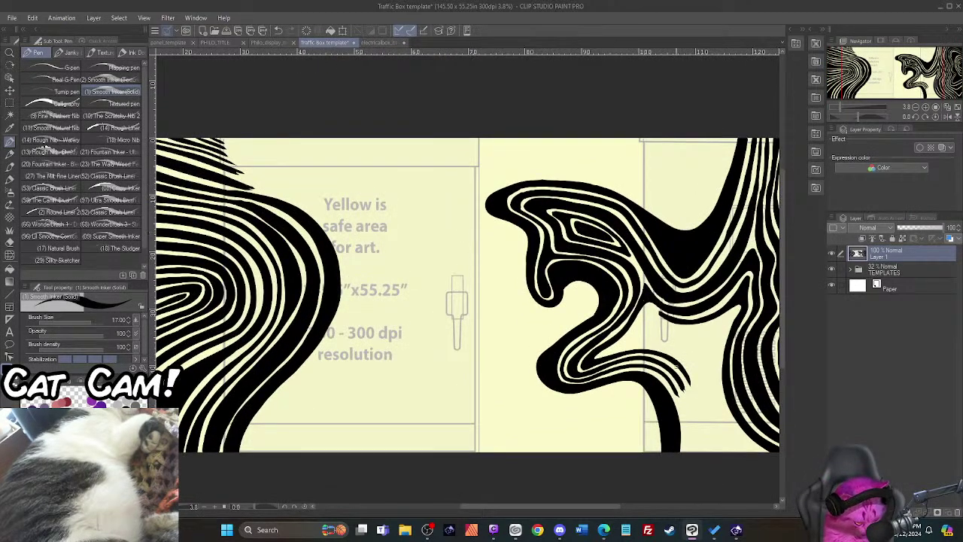
drag(503, 515, 558, 521)
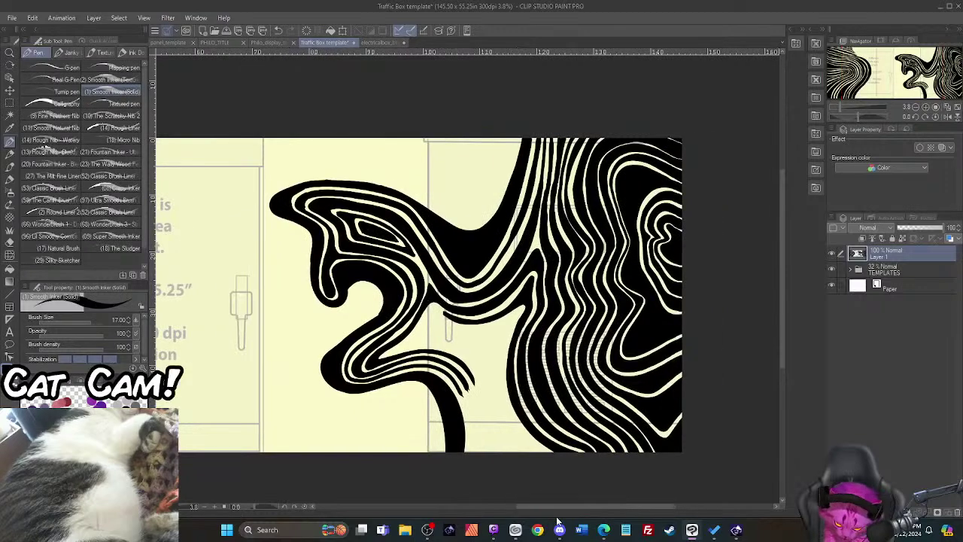
scroll(412, 360, up, 2)
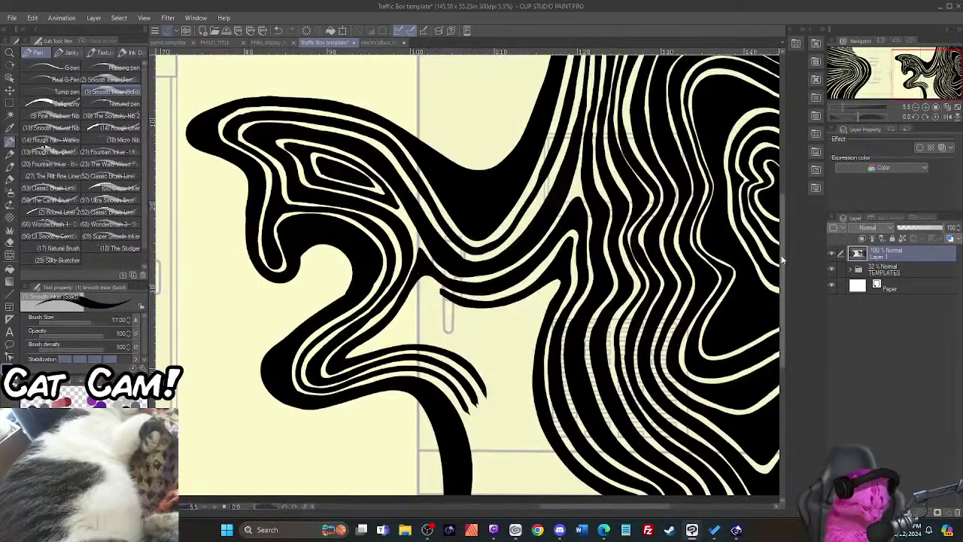
drag(782, 258, 787, 292)
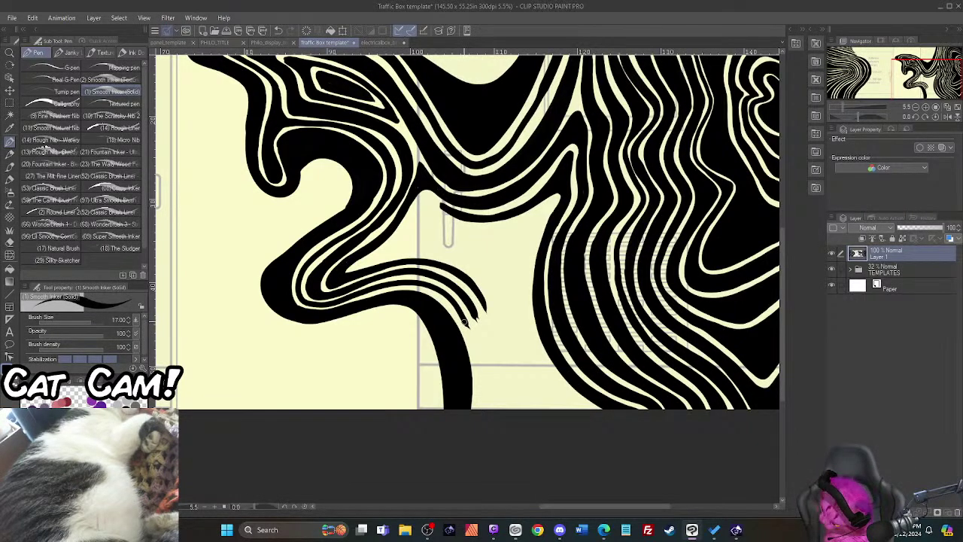
mouse_move(461, 314)
mouse_down()
mouse_move(481, 389)
mouse_move(479, 429)
mouse_up()
mouse_move(456, 302)
mouse_down()
mouse_move(481, 361)
mouse_move(478, 414)
mouse_up()
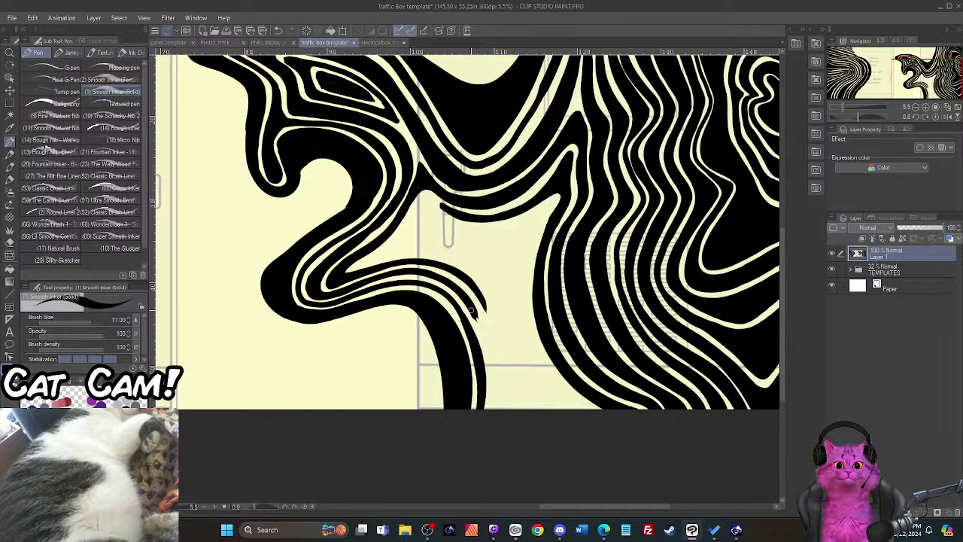
drag(475, 322, 492, 426)
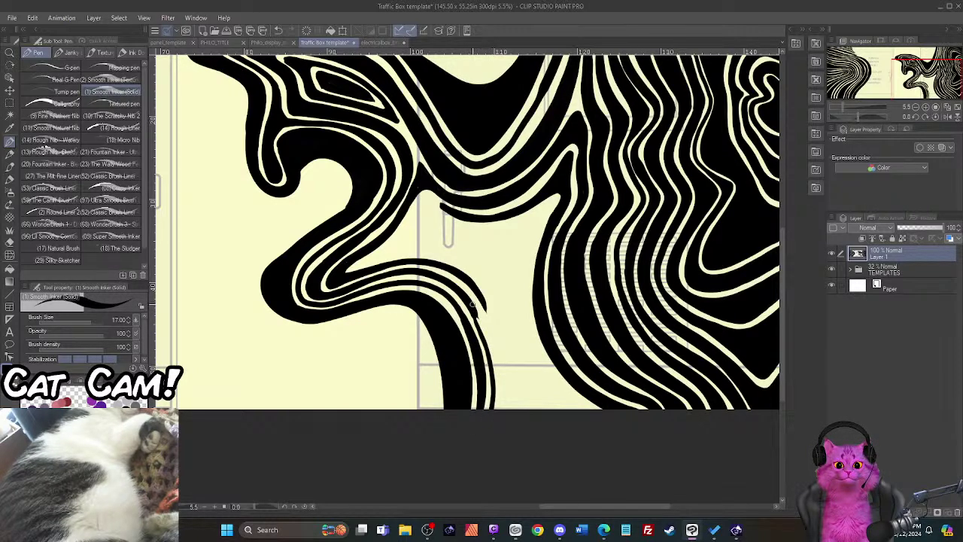
mouse_move(472, 307)
mouse_down()
mouse_move(497, 363)
mouse_move(493, 427)
mouse_up()
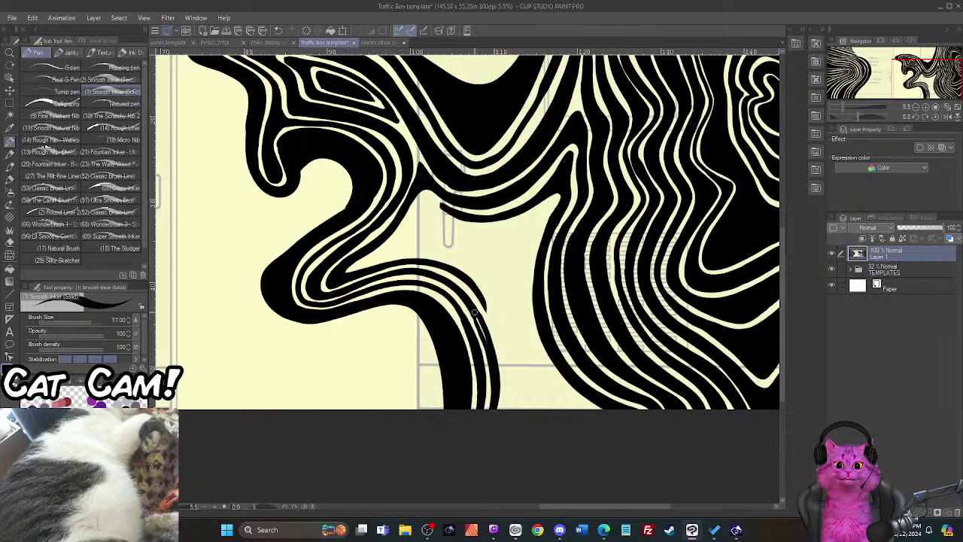
mouse_move(475, 312)
mouse_down()
mouse_move(496, 360)
mouse_move(493, 426)
mouse_move(490, 322)
mouse_move(503, 420)
mouse_up()
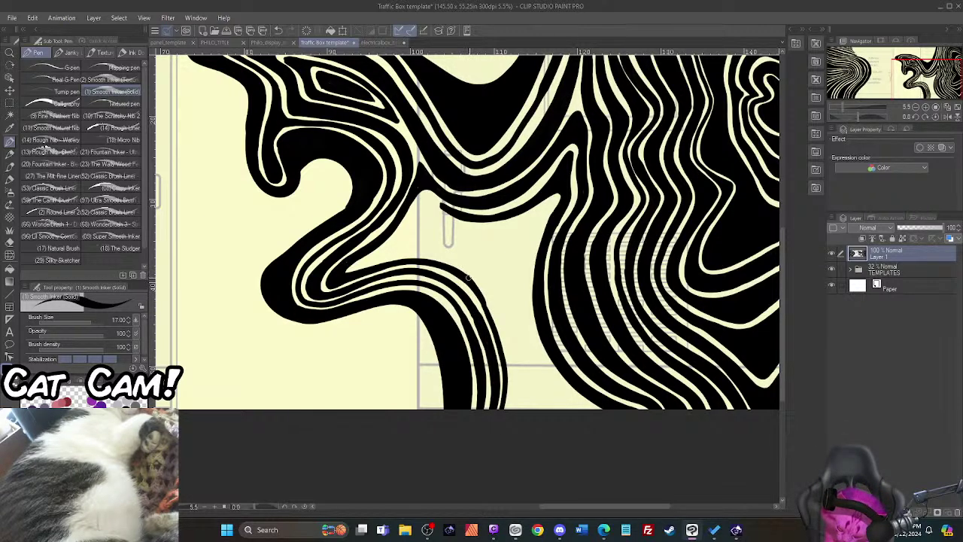
mouse_move(468, 279)
mouse_down()
mouse_move(493, 314)
mouse_move(507, 373)
mouse_move(498, 432)
mouse_up()
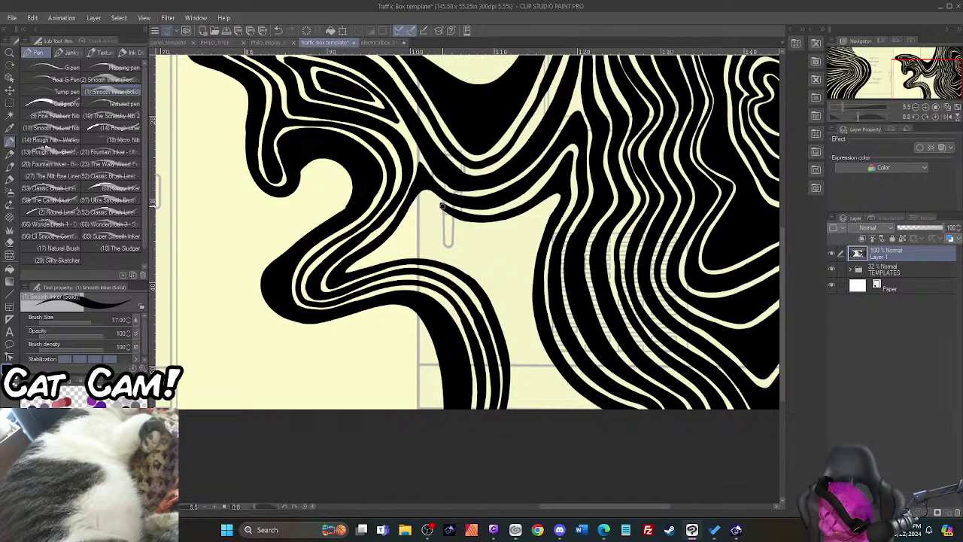
Step: Continue the remaining loose stripe around the lower bend to the canvas's bottom edge, thickening its curve and inner corner
mouse_move(443, 205)
mouse_down()
mouse_move(420, 201)
mouse_move(397, 241)
mouse_move(352, 266)
mouse_move(445, 247)
mouse_up()
mouse_move(363, 261)
mouse_down()
mouse_move(455, 246)
mouse_move(405, 253)
mouse_move(455, 261)
mouse_move(488, 283)
mouse_move(517, 356)
mouse_move(514, 424)
mouse_up()
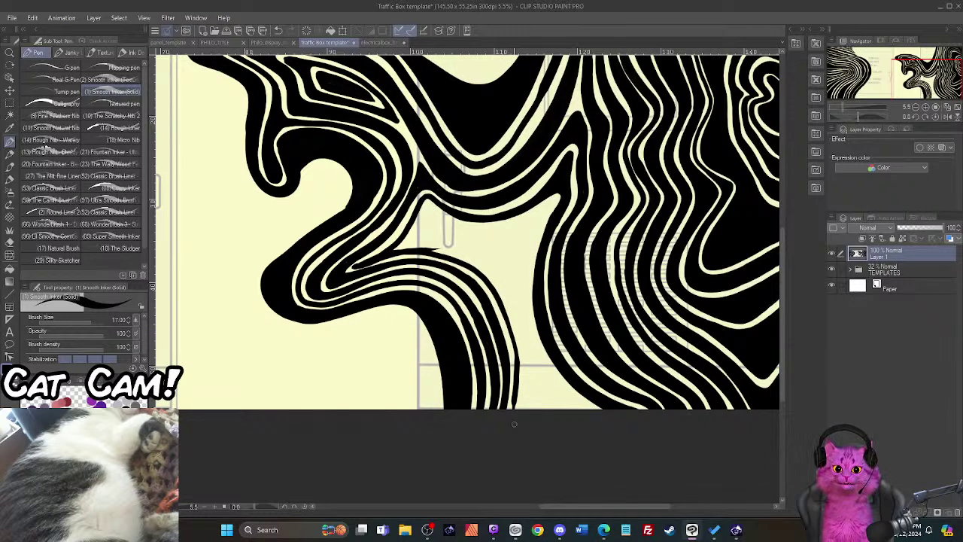
mouse_move(407, 251)
mouse_down()
mouse_move(462, 259)
mouse_move(496, 292)
mouse_move(517, 350)
mouse_move(517, 419)
mouse_up()
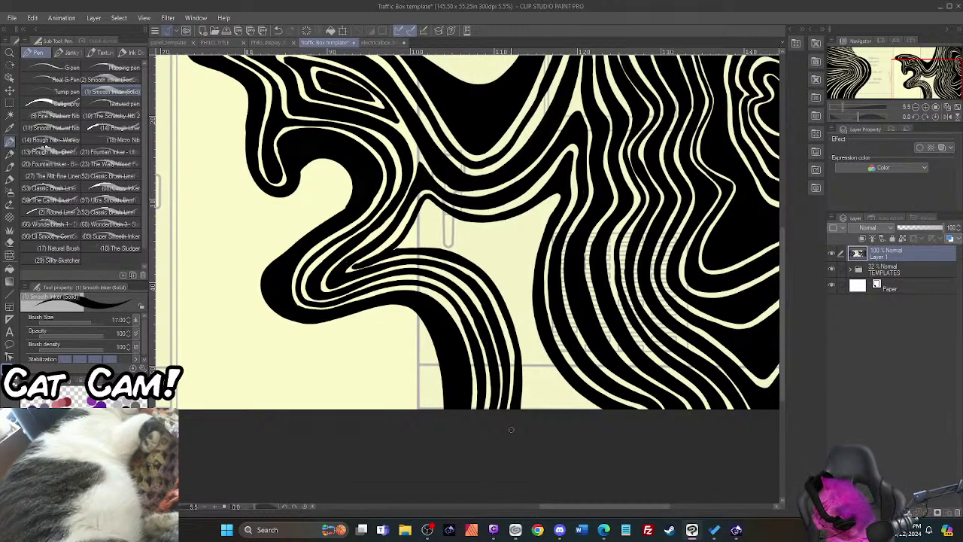
mouse_move(393, 253)
mouse_down()
mouse_move(423, 213)
mouse_move(458, 211)
mouse_move(424, 209)
mouse_up()
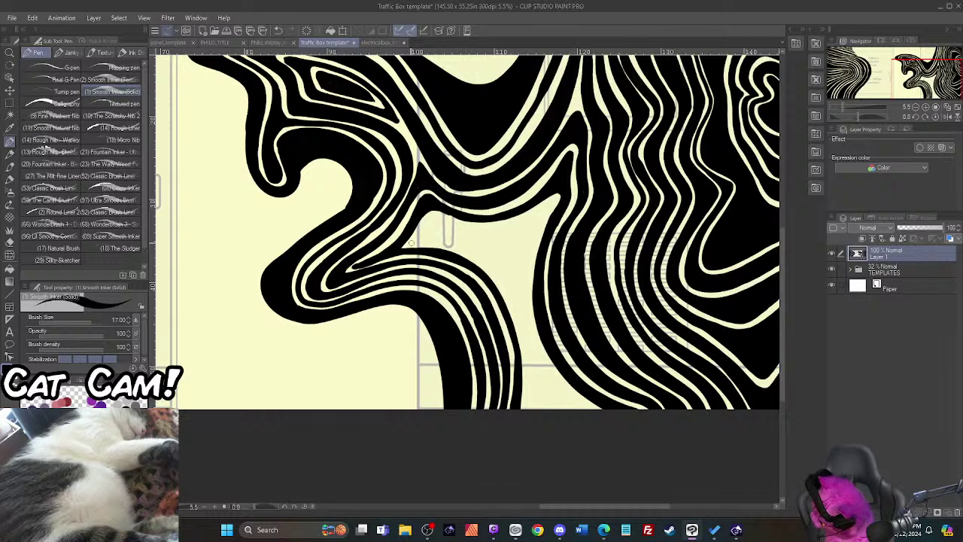
Step: Ink a contour around the central gap between the two stripe groups and thicken its curved side down to the canvas's bottom edge
mouse_move(416, 236)
mouse_down()
mouse_move(440, 217)
mouse_move(503, 229)
mouse_move(557, 200)
mouse_move(530, 253)
mouse_move(529, 312)
mouse_move(566, 392)
mouse_up()
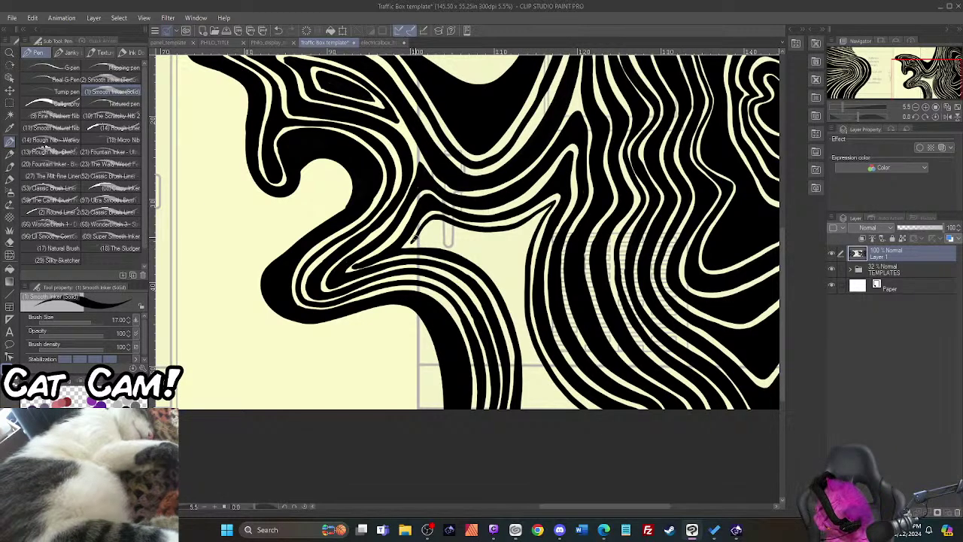
mouse_move(411, 240)
mouse_down()
mouse_move(477, 257)
mouse_move(511, 295)
mouse_move(529, 363)
mouse_move(530, 437)
mouse_up()
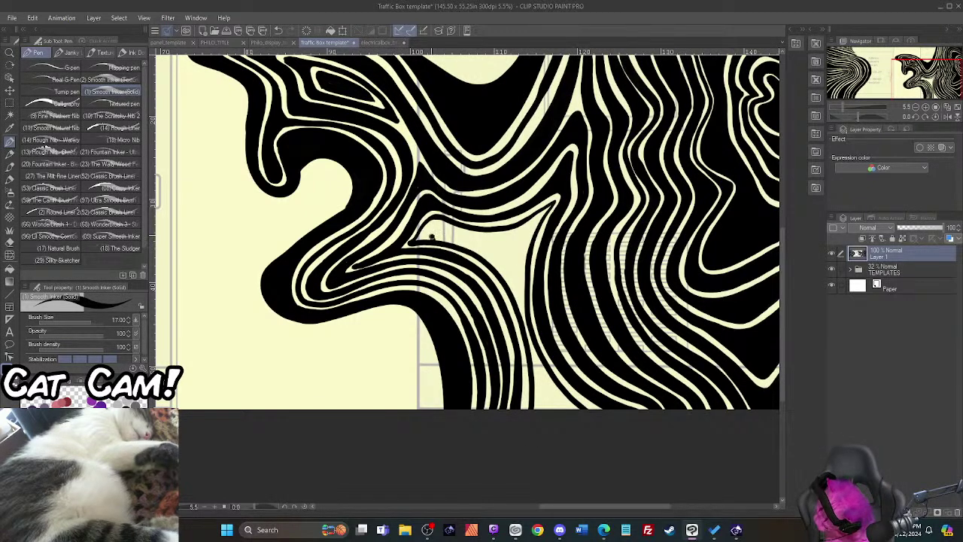
mouse_move(431, 224)
mouse_down()
mouse_move(419, 237)
mouse_move(429, 239)
mouse_move(428, 226)
mouse_move(421, 235)
mouse_move(483, 259)
mouse_move(514, 295)
mouse_move(539, 411)
mouse_up()
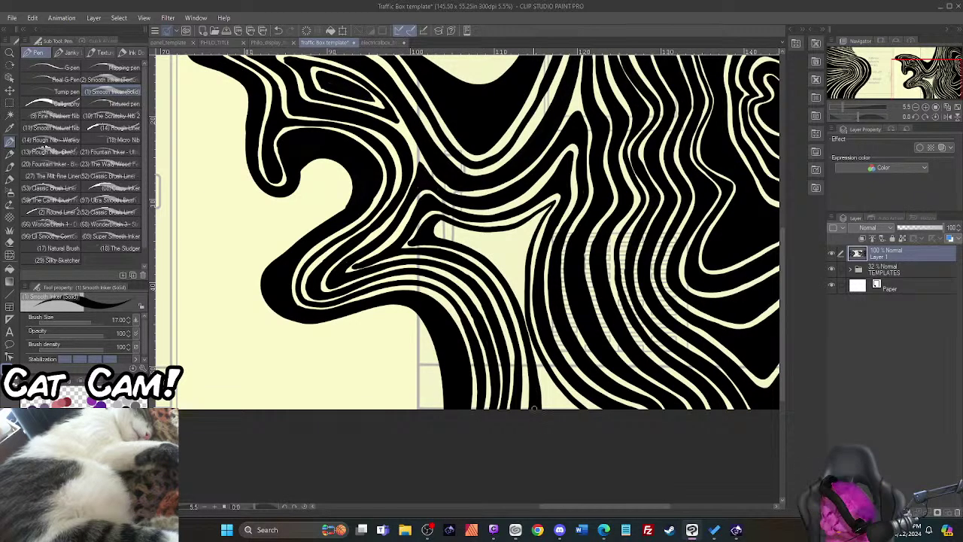
Step: Ink nested contours inside the central gap between the stripe groups down to a small triangular core, and line the wedge at the bottom edge
mouse_move(430, 226)
mouse_down()
mouse_move(505, 236)
mouse_move(555, 202)
mouse_up()
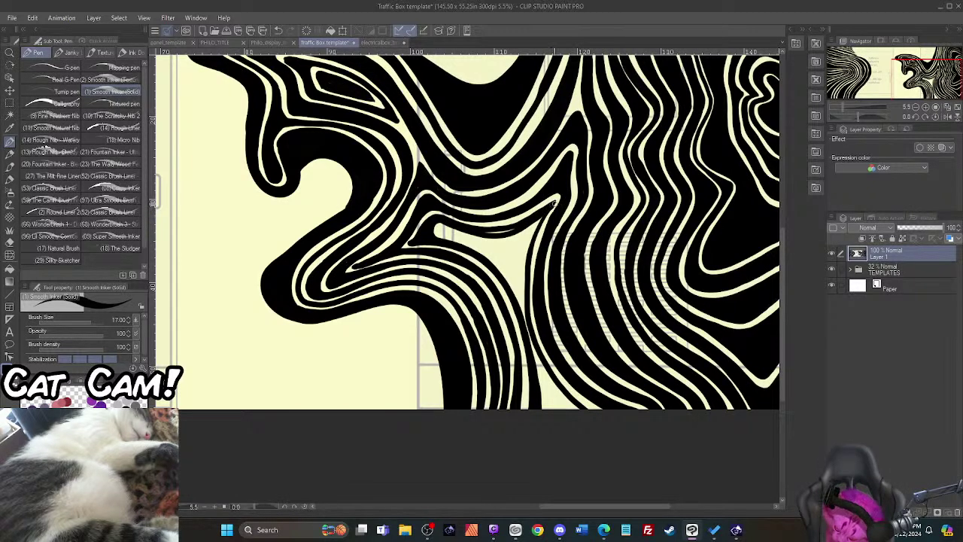
mouse_move(485, 232)
mouse_down()
mouse_move(549, 208)
mouse_move(532, 230)
mouse_move(525, 292)
mouse_up()
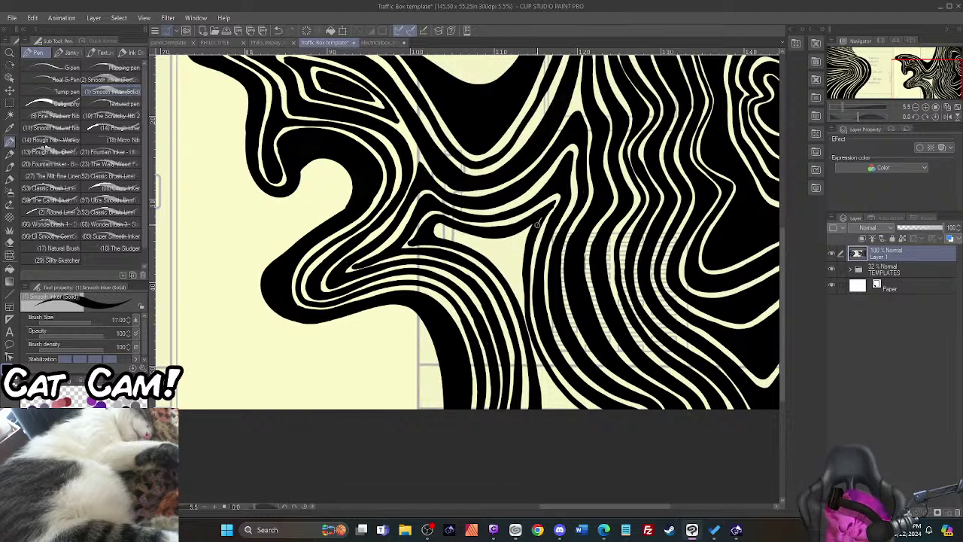
mouse_move(534, 344)
mouse_down()
mouse_move(546, 401)
mouse_move(545, 382)
mouse_move(560, 419)
mouse_move(548, 398)
mouse_up()
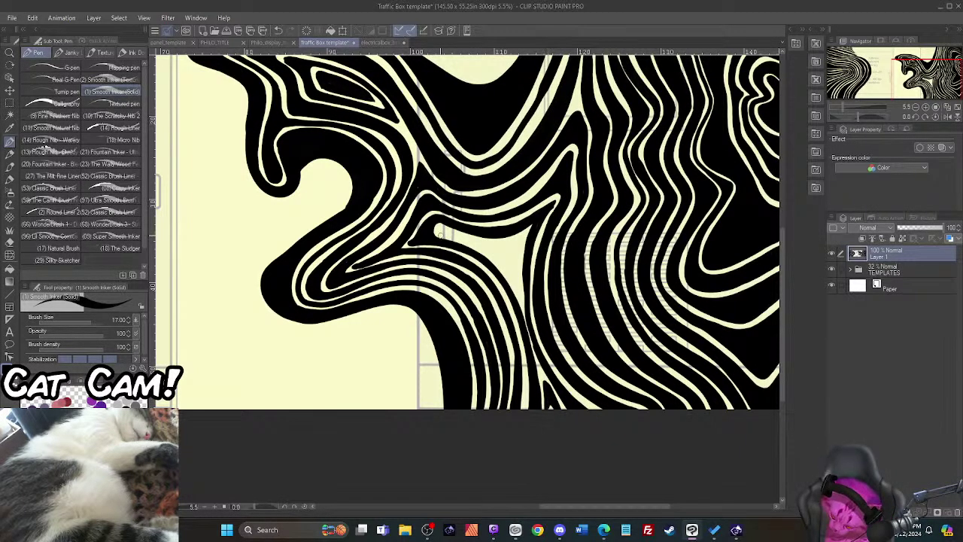
mouse_move(440, 233)
mouse_down()
mouse_move(488, 245)
mouse_move(521, 239)
mouse_move(519, 289)
mouse_up()
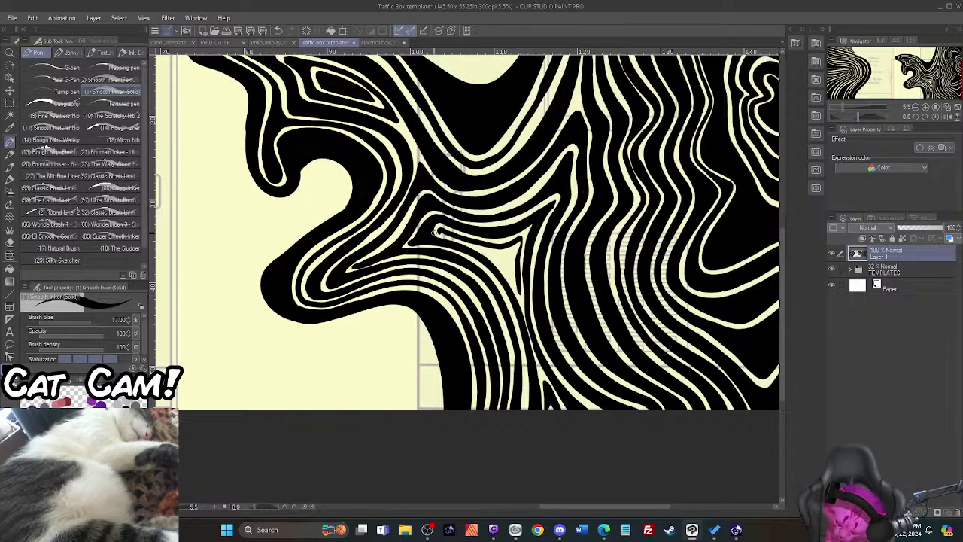
mouse_move(438, 231)
mouse_down()
mouse_move(491, 252)
mouse_move(516, 288)
mouse_up()
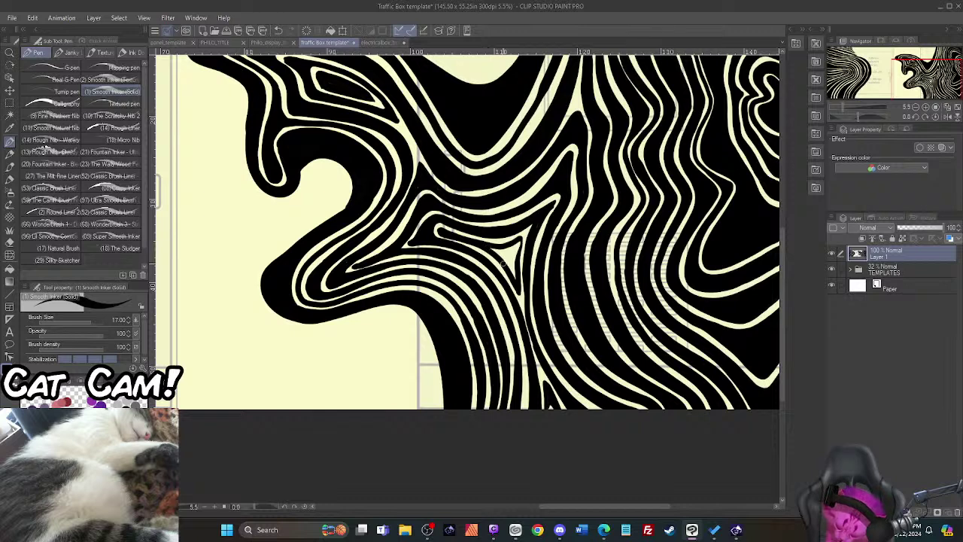
drag(492, 252, 519, 240)
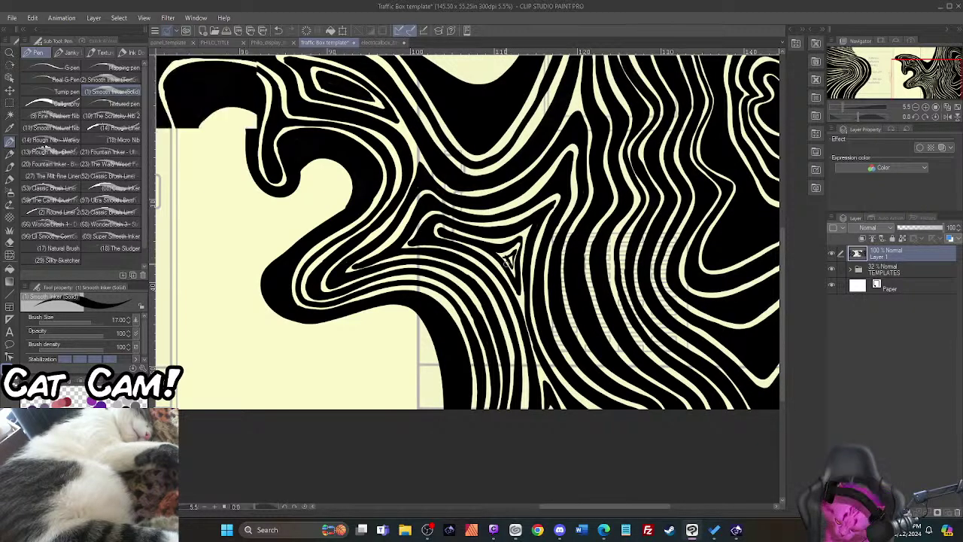
Step: Refine the small triangle's contour with a size 3 brush, filling out its blunt corner and smoothing its edges
scroll(508, 262, up, 3)
scroll(509, 262, up, 4)
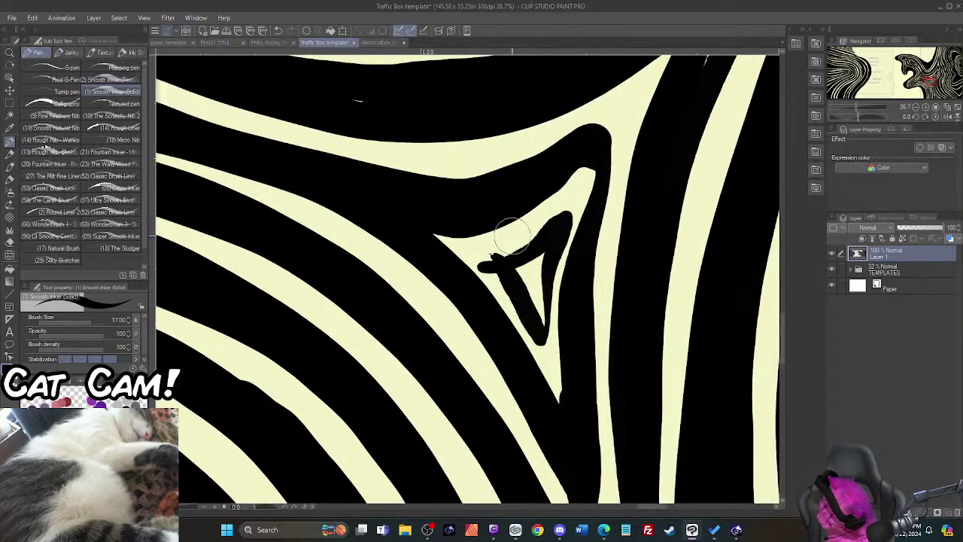
drag(506, 225, 487, 265)
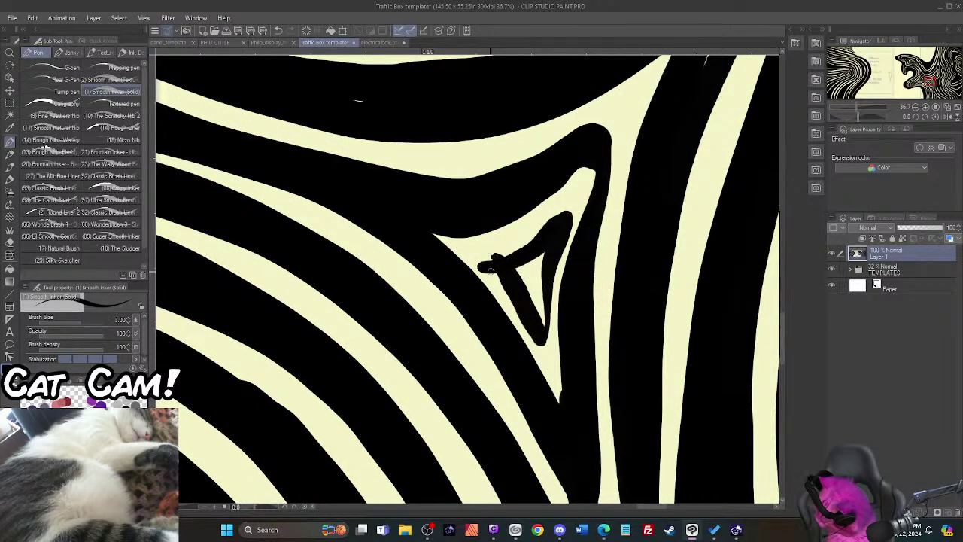
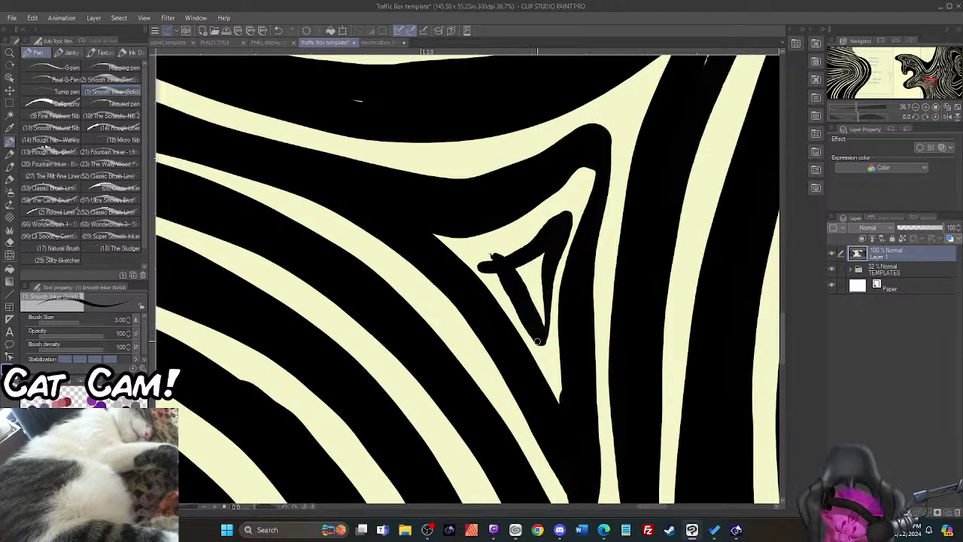
mouse_move(520, 320)
mouse_down()
mouse_move(470, 254)
mouse_move(554, 219)
mouse_up()
mouse_move(507, 291)
mouse_down()
mouse_move(477, 258)
mouse_move(533, 239)
mouse_move(500, 257)
mouse_move(498, 274)
mouse_move(496, 261)
mouse_up()
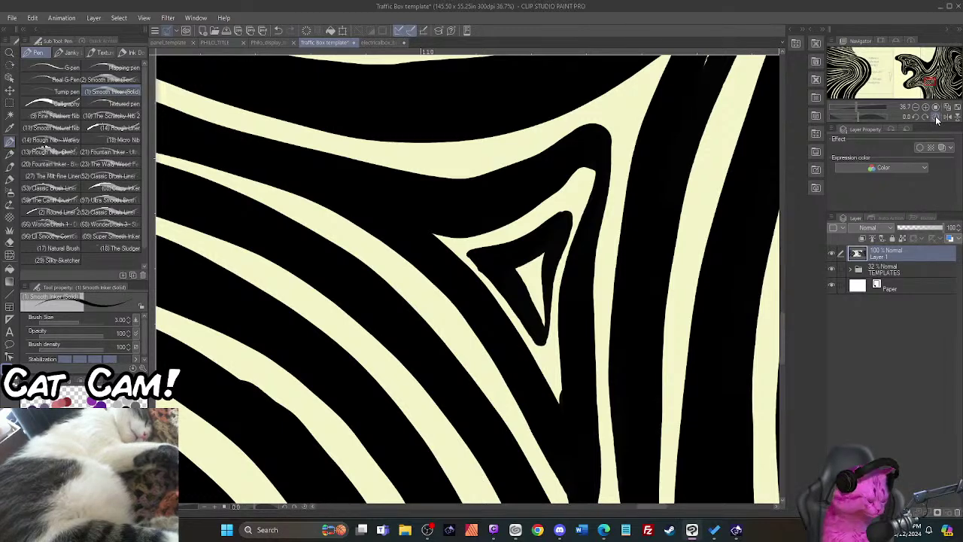
Step: Paint over the pale specks left in the black bands around the central gap, enlarging the brush to size 6
scroll(591, 142, down, 1)
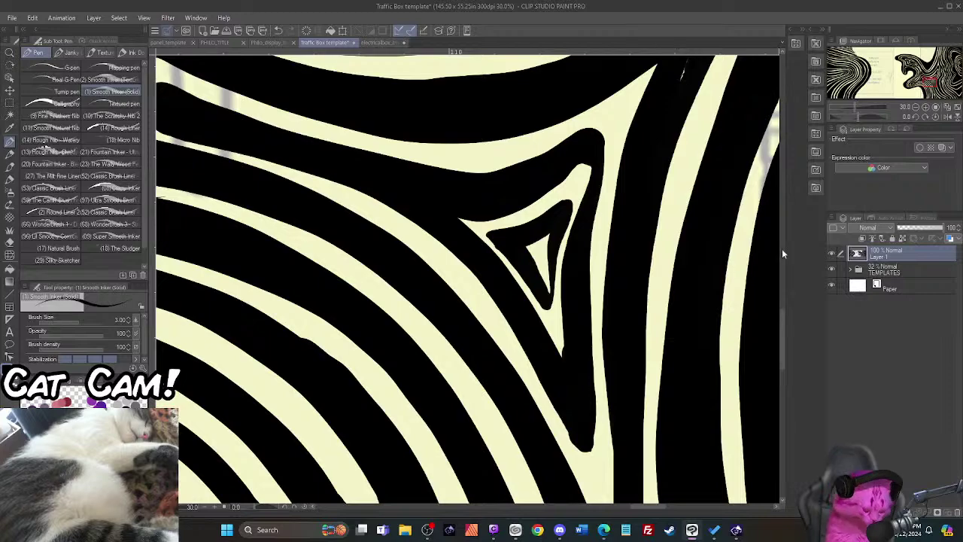
drag(782, 318, 786, 287)
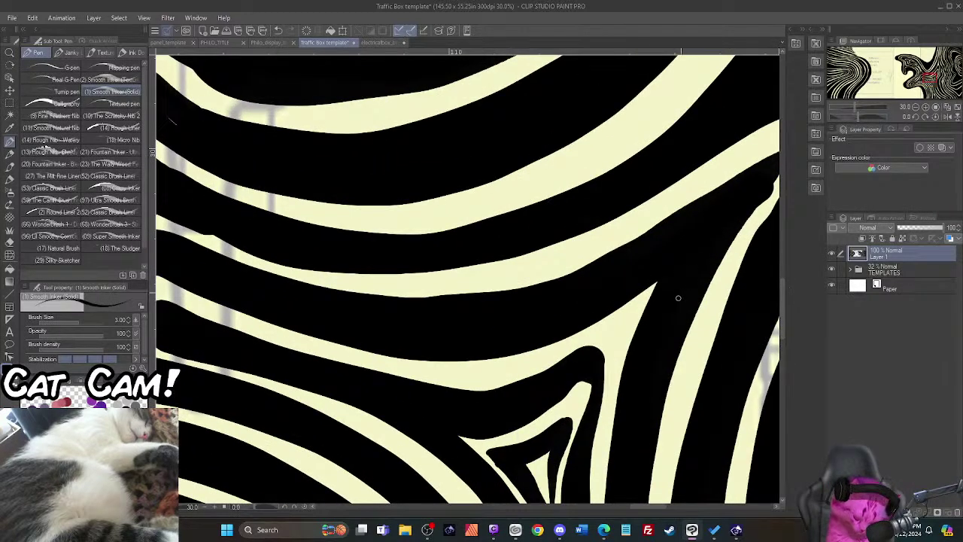
scroll(685, 298, down, 1)
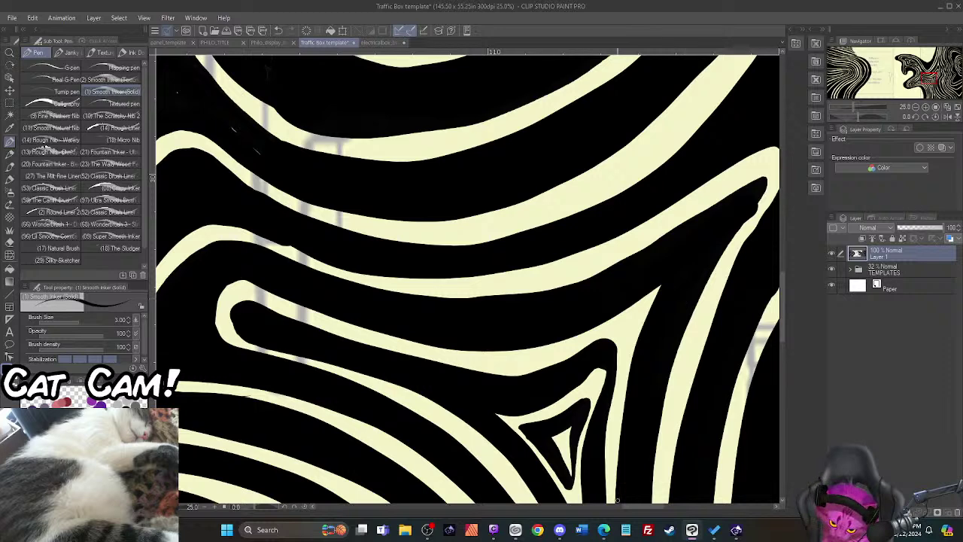
mouse_move(630, 509)
mouse_down()
mouse_move(527, 509)
mouse_move(572, 509)
mouse_move(557, 509)
mouse_up()
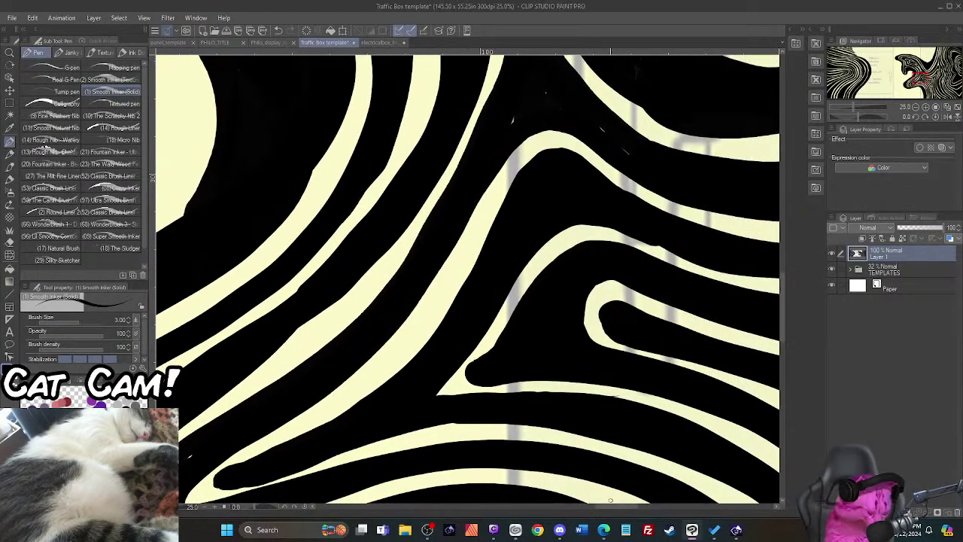
drag(782, 328, 783, 316)
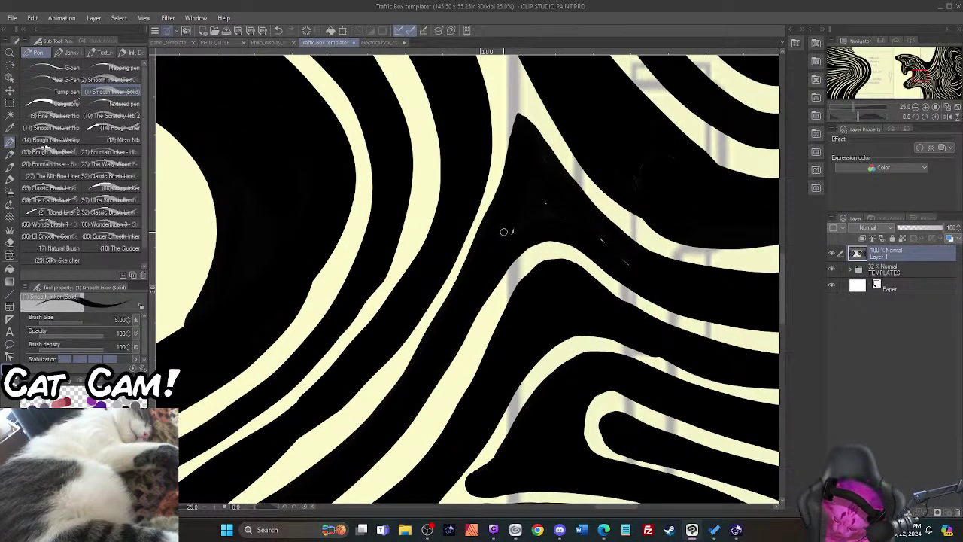
key(bracketright)
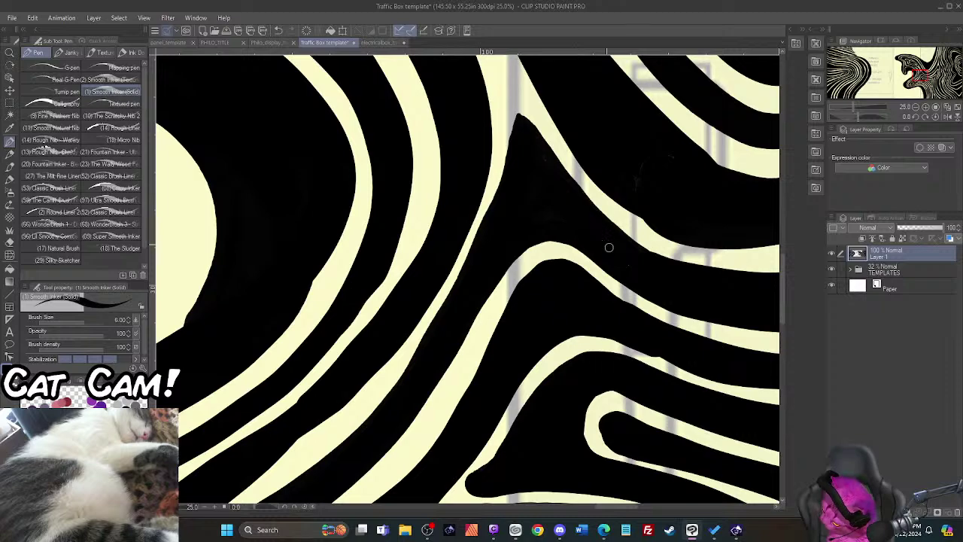
Step: Examine the inked bands across the whole canvas for leftover specks, rough edges and areas that are still blank
scroll(677, 153, down, 1)
scroll(677, 153, down, 2)
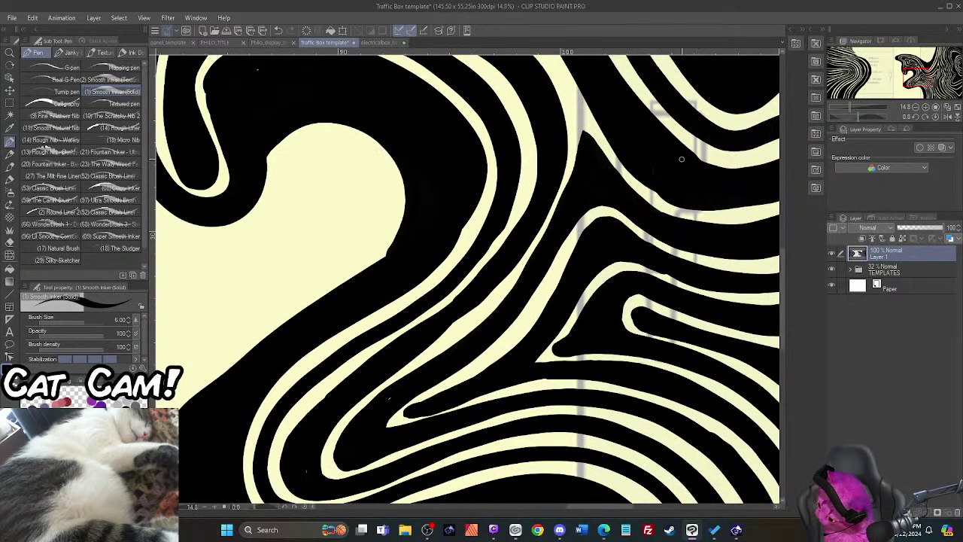
drag(907, 79, 931, 88)
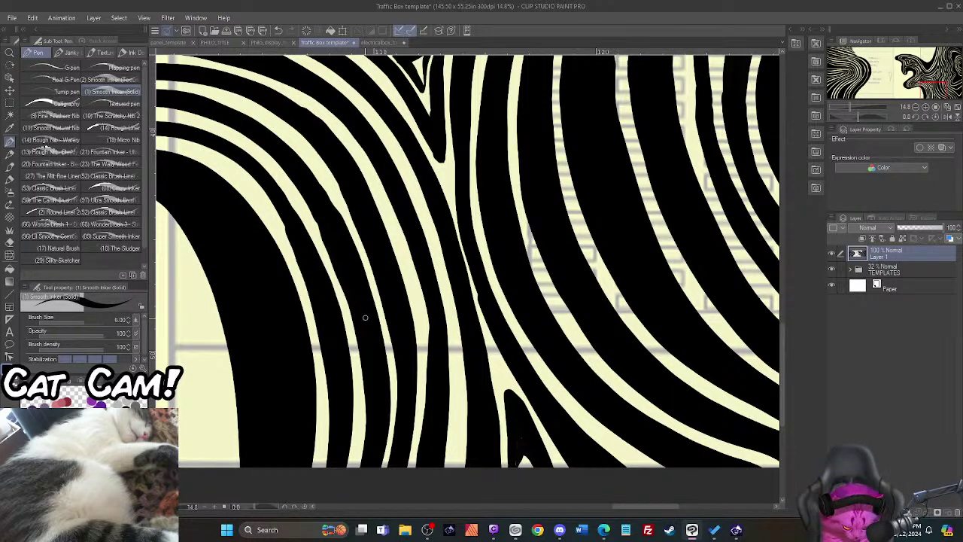
drag(619, 505, 676, 507)
drag(781, 352, 775, 141)
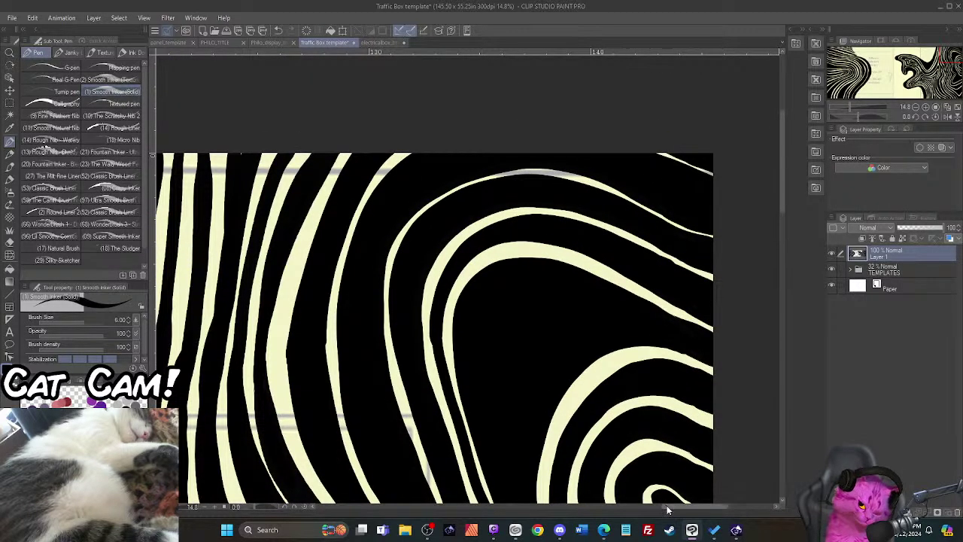
drag(668, 510, 597, 514)
scroll(395, 310, down, 3)
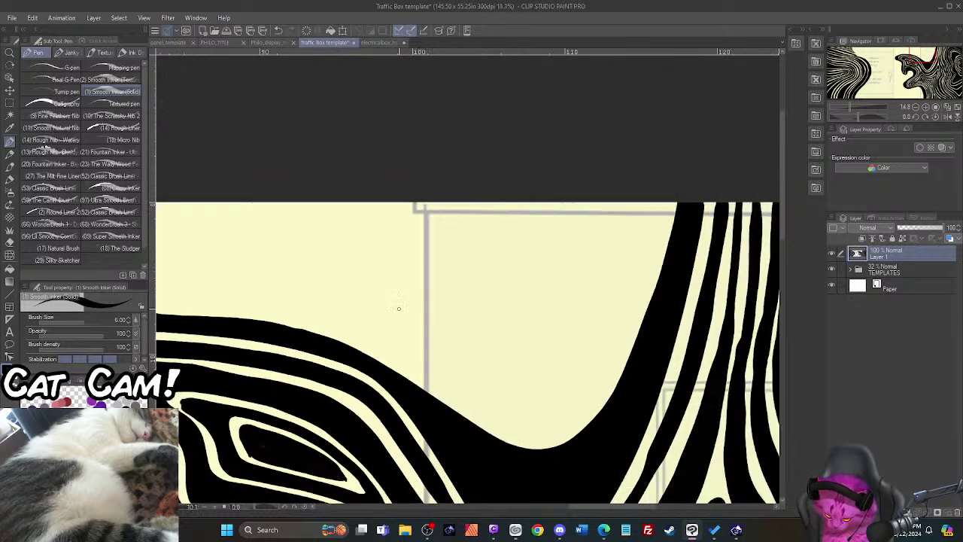
scroll(402, 313, down, 2)
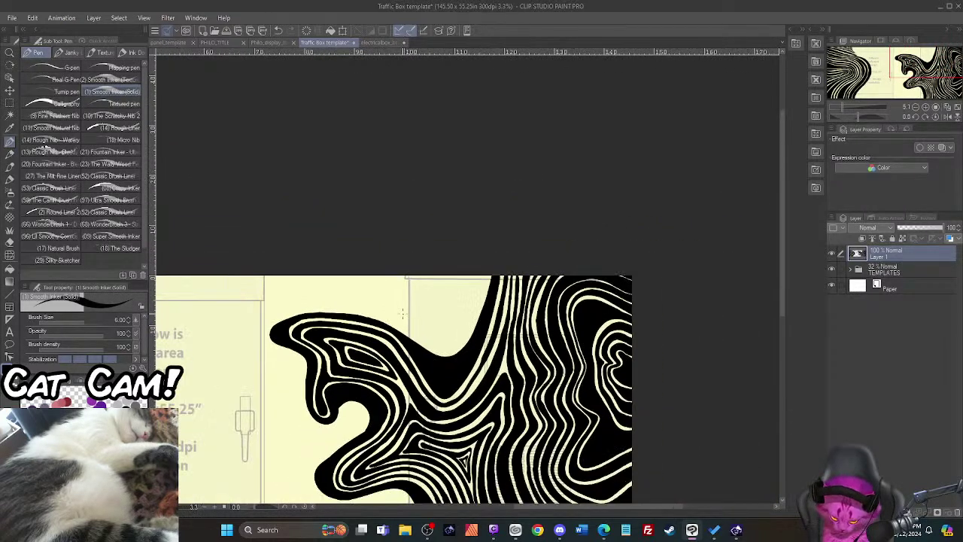
drag(780, 287, 794, 354)
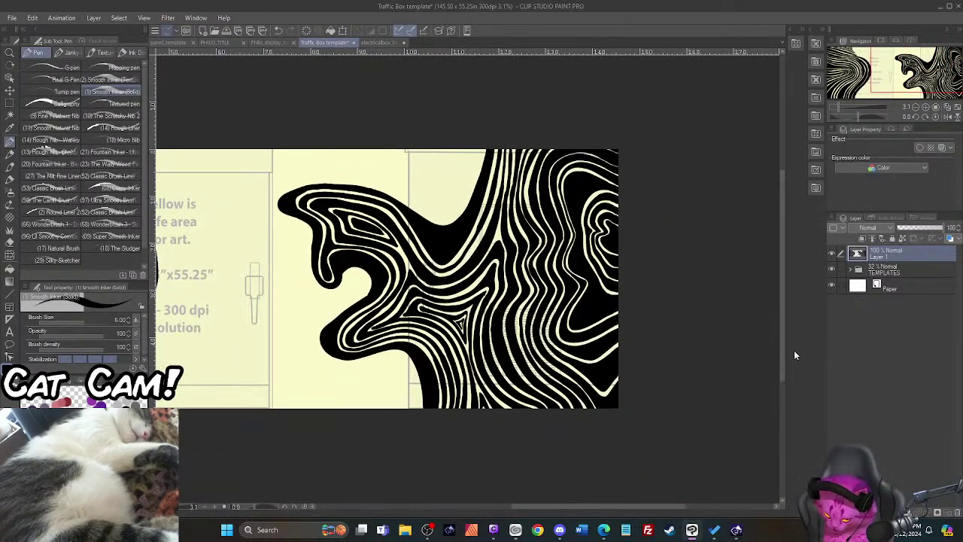
drag(543, 506, 474, 511)
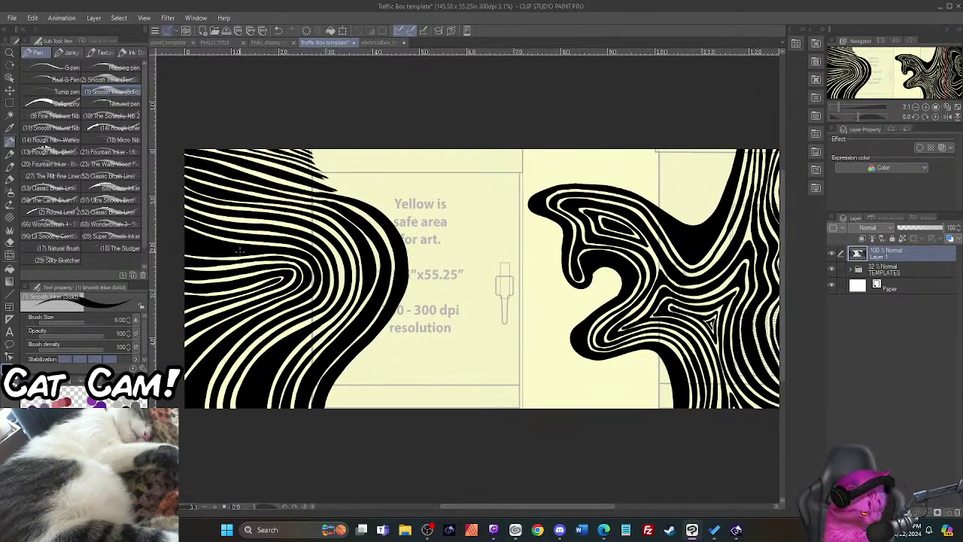
Step: Rotate the canvas view about 180 degrees, ink a wavy peaked outline in the blank middle area with a size 40 brush, and thicken it
key(r)
drag(204, 118, 619, 374)
key(p)
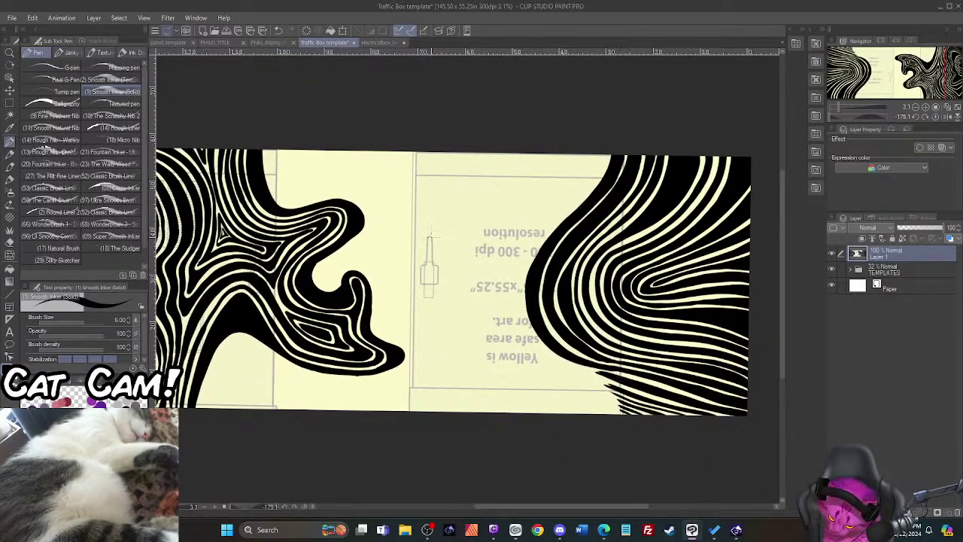
key(bracketright)
key(bracketright)
key(bracketright)
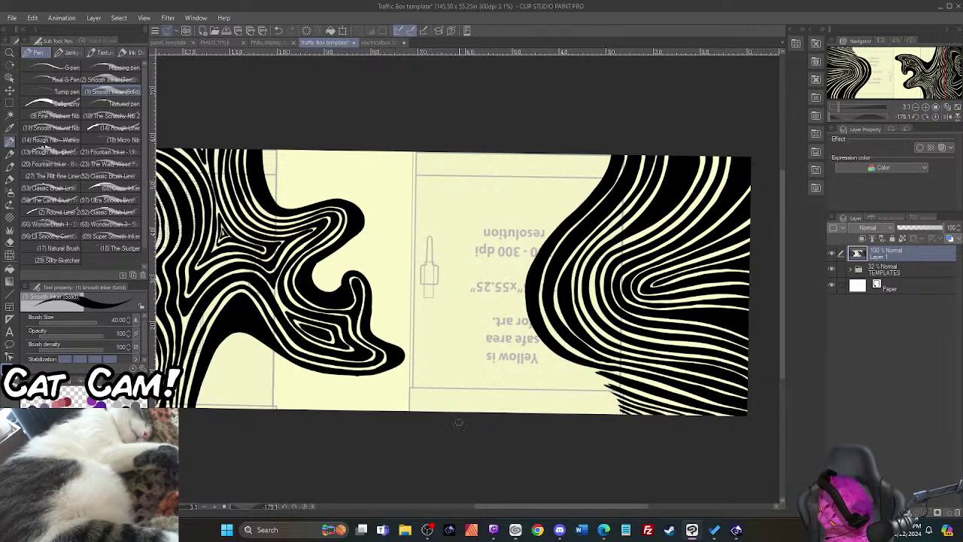
mouse_move(410, 421)
mouse_down()
mouse_move(449, 396)
mouse_move(456, 367)
mouse_move(414, 265)
mouse_move(435, 203)
mouse_move(480, 173)
mouse_move(482, 249)
mouse_move(510, 253)
mouse_move(493, 305)
mouse_move(496, 337)
mouse_move(569, 414)
mouse_up()
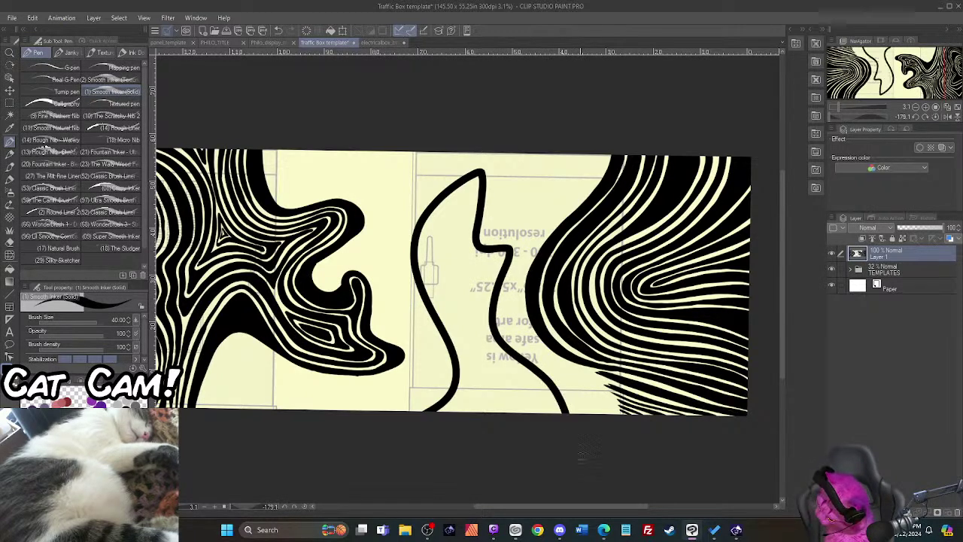
mouse_move(432, 414)
mouse_down()
mouse_move(458, 362)
mouse_move(420, 249)
mouse_move(437, 205)
mouse_move(467, 177)
mouse_move(480, 182)
mouse_move(479, 252)
mouse_move(493, 271)
mouse_move(493, 305)
mouse_up()
mouse_move(487, 254)
mouse_down()
mouse_move(505, 252)
mouse_move(493, 320)
mouse_move(565, 414)
mouse_up()
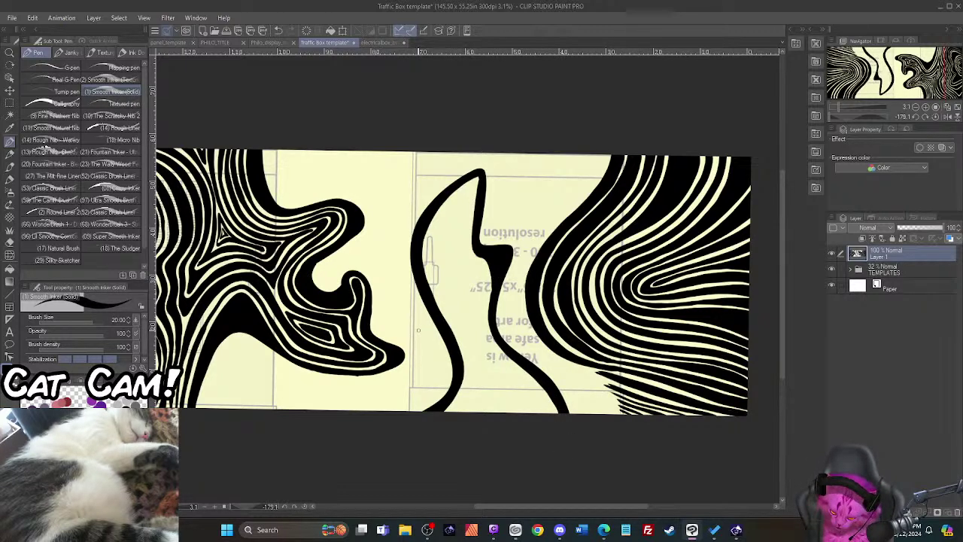
Step: Extend three loose stripe ends around the outer curve of the neighboring stripe group as tapered parallel lines with a size 25 brush
scroll(538, 418, up, 2)
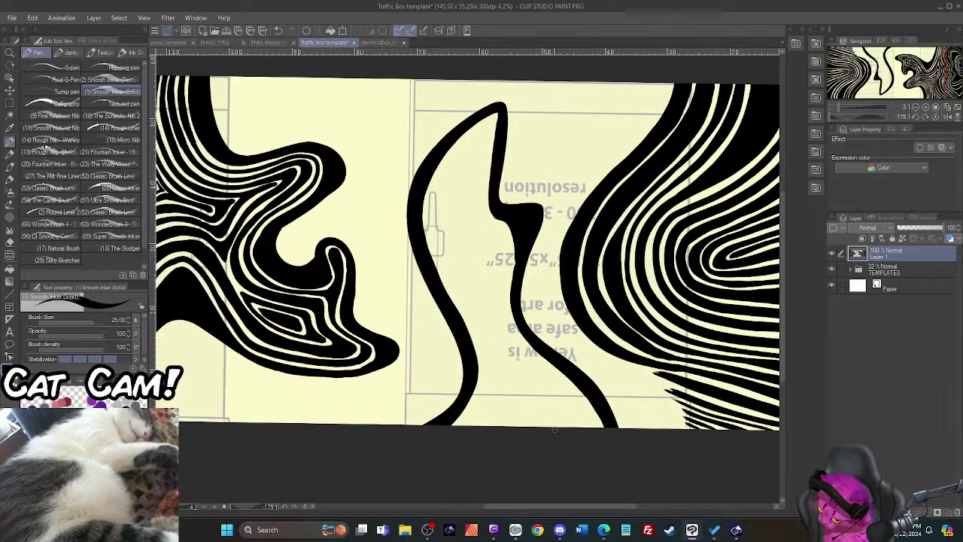
drag(526, 505, 568, 518)
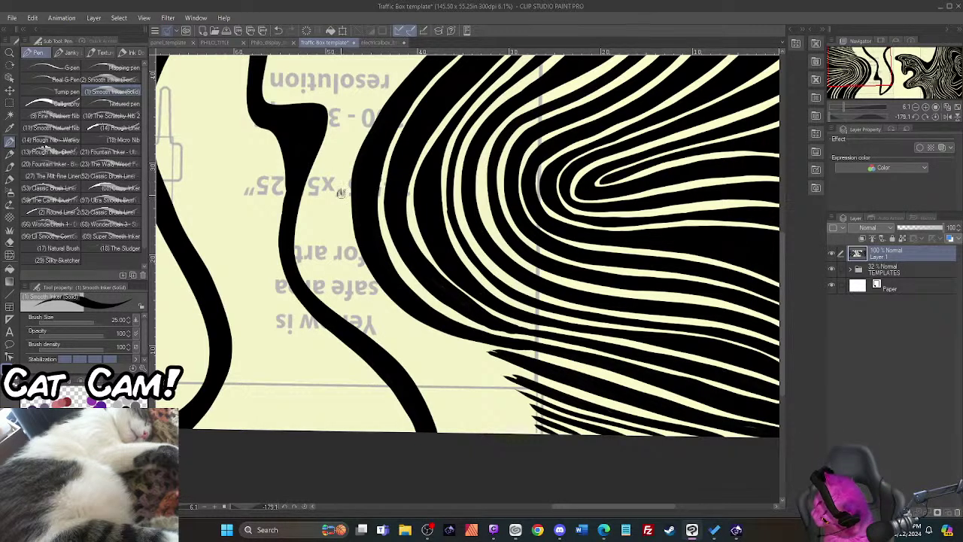
mouse_move(340, 192)
mouse_down()
mouse_move(358, 272)
mouse_move(391, 312)
mouse_move(446, 343)
mouse_move(524, 359)
mouse_up()
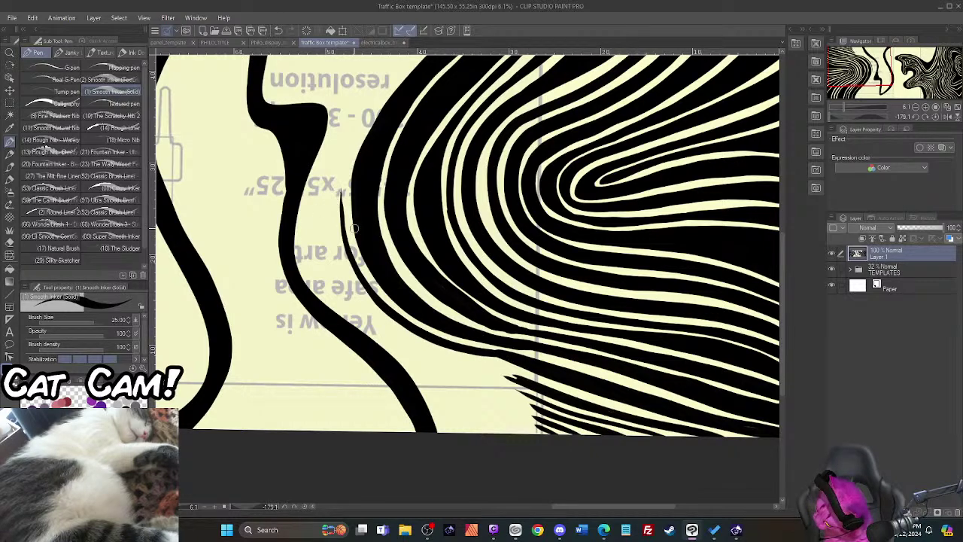
mouse_move(330, 198)
mouse_down()
mouse_move(343, 264)
mouse_move(372, 313)
mouse_move(423, 346)
mouse_move(537, 383)
mouse_up()
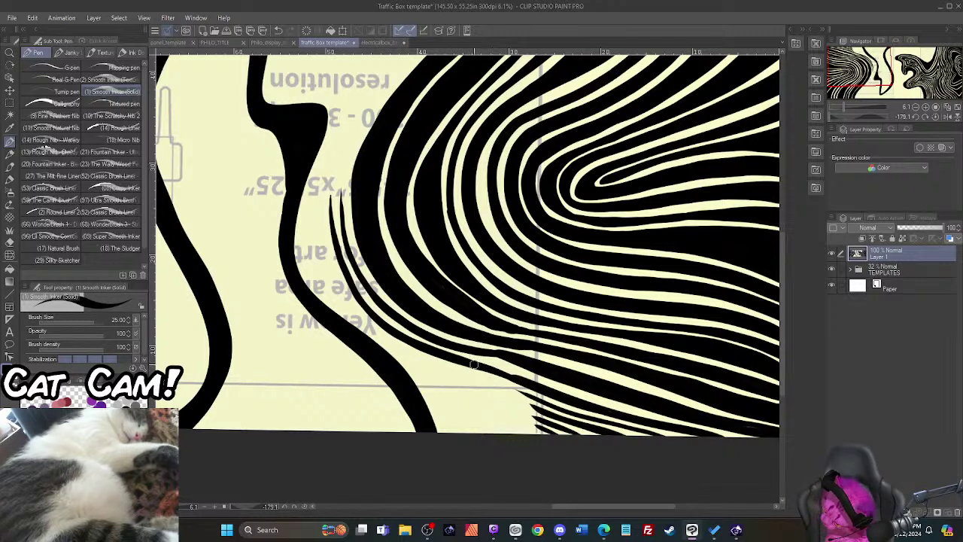
drag(480, 364, 537, 385)
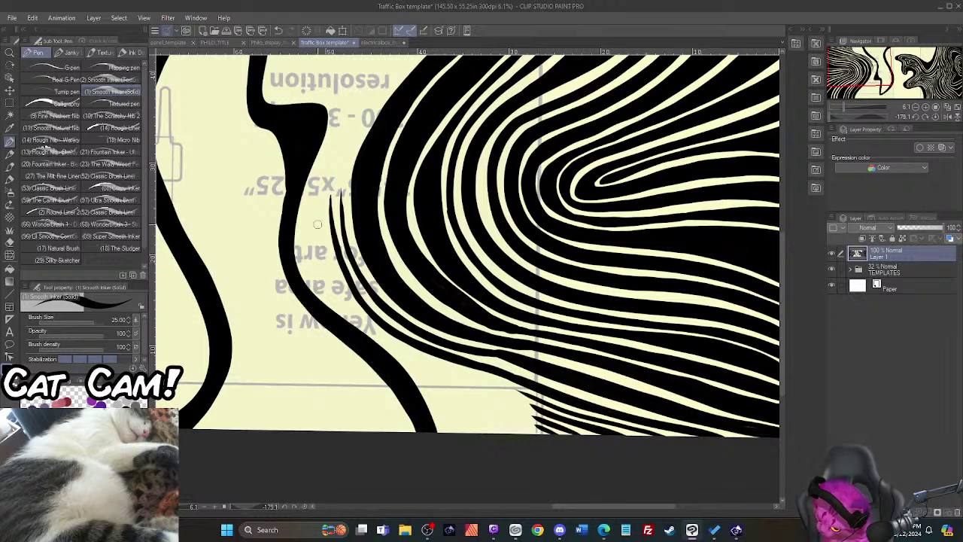
mouse_move(321, 197)
mouse_down()
mouse_move(335, 278)
mouse_move(367, 322)
mouse_move(420, 359)
mouse_move(535, 400)
mouse_up()
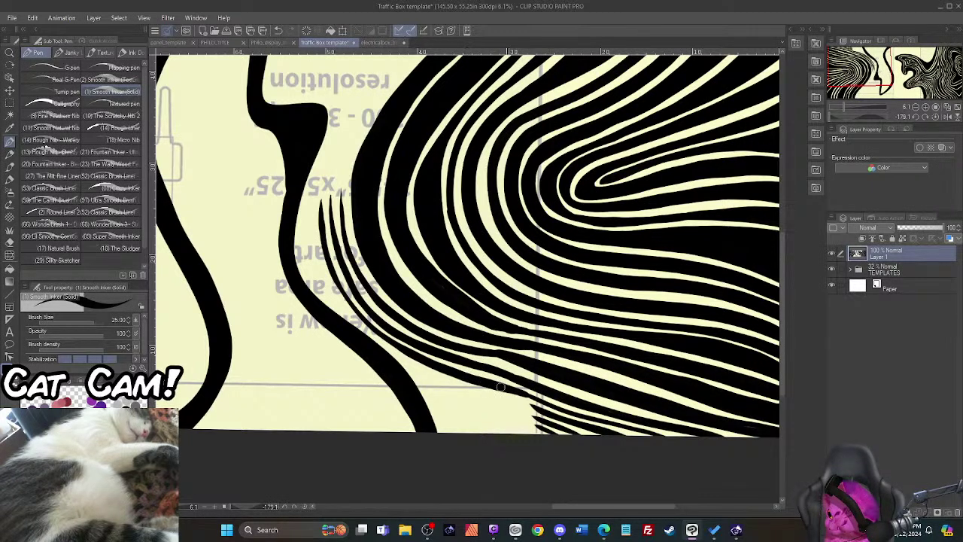
Step: Ink an angular stripe bridging the wedge between the wavy band and the striped group at the canvas edge, and fill it solid
drag(602, 422, 674, 445)
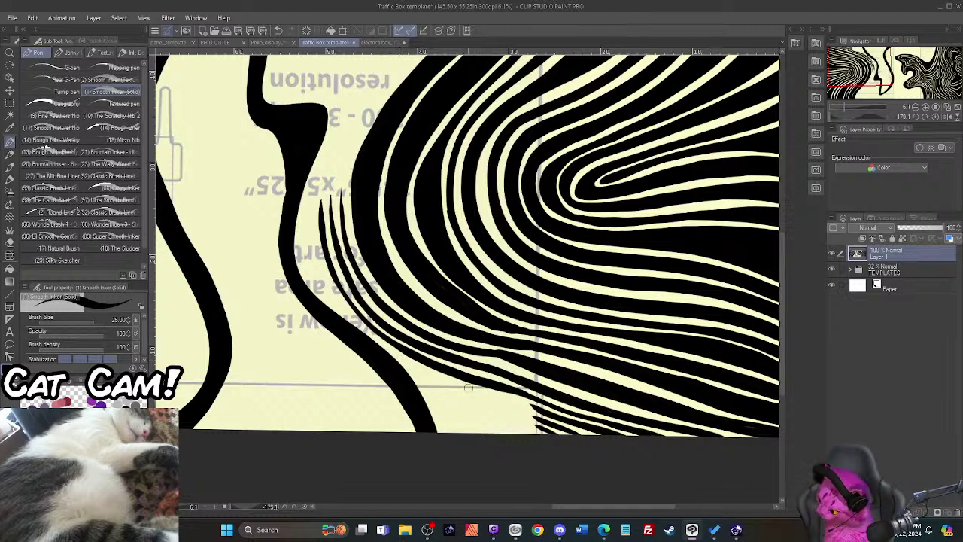
mouse_move(444, 428)
mouse_down()
mouse_move(412, 365)
mouse_move(568, 418)
mouse_up()
mouse_move(448, 432)
mouse_down()
mouse_move(449, 392)
mouse_move(595, 432)
mouse_up()
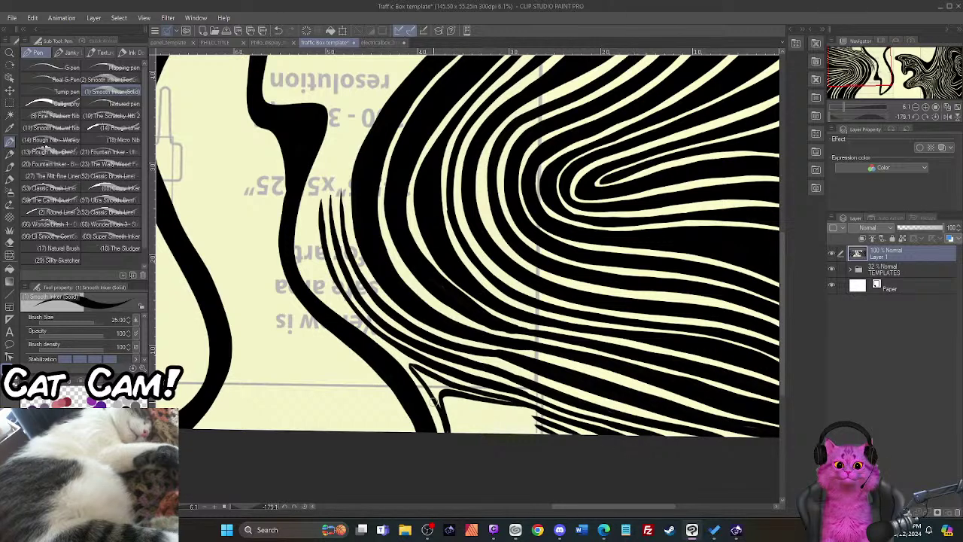
mouse_move(442, 410)
mouse_down()
mouse_move(413, 367)
mouse_move(440, 406)
mouse_move(422, 374)
mouse_move(439, 396)
mouse_up()
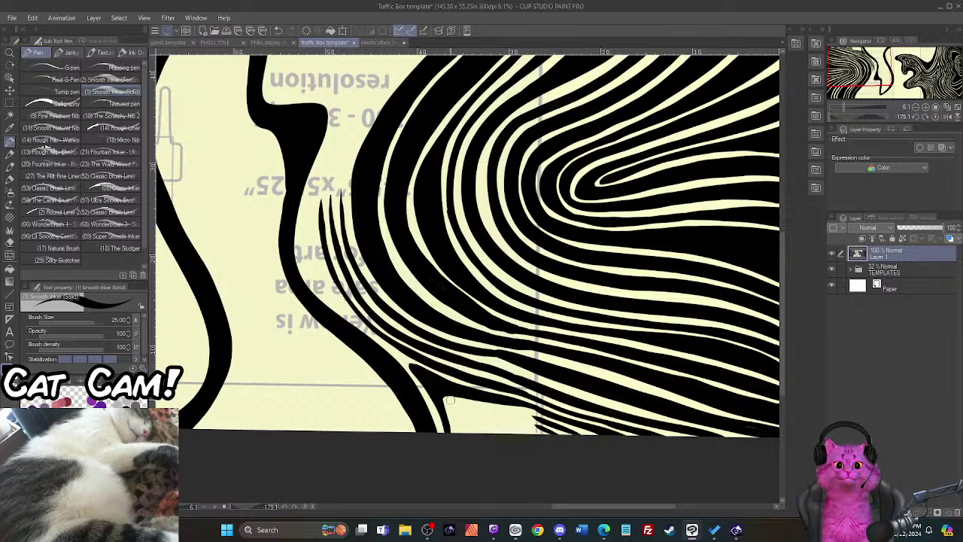
Step: Fill the remaining corner wedge with nested, bent parallel stripes that join the loose stripe ends at the canvas edge
mouse_move(449, 399)
mouse_down()
mouse_move(458, 444)
mouse_move(450, 403)
mouse_move(555, 421)
mouse_up()
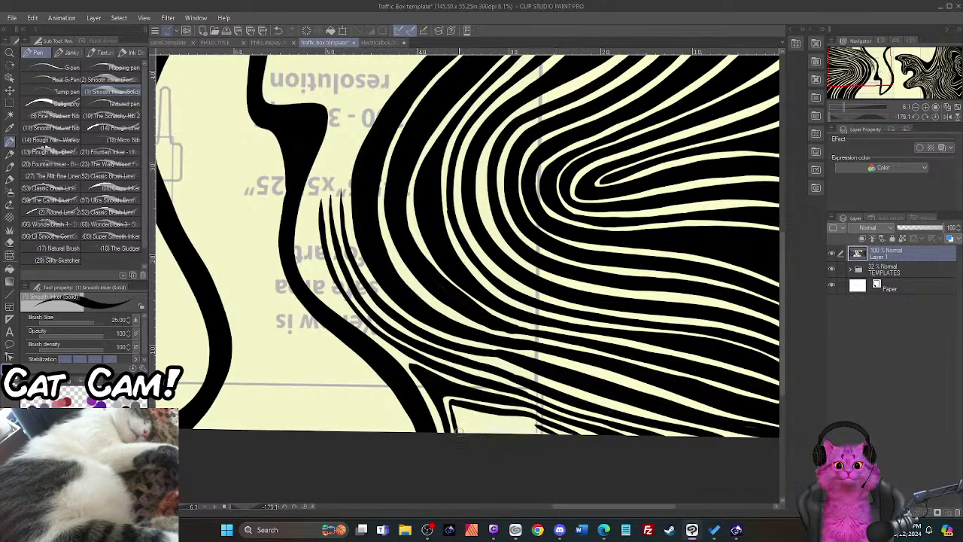
drag(454, 413, 537, 418)
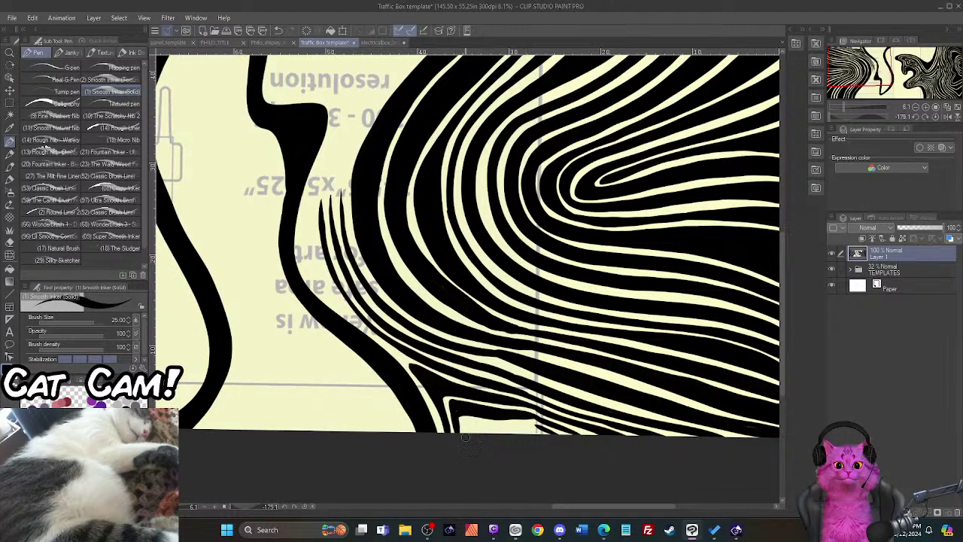
drag(463, 426, 539, 428)
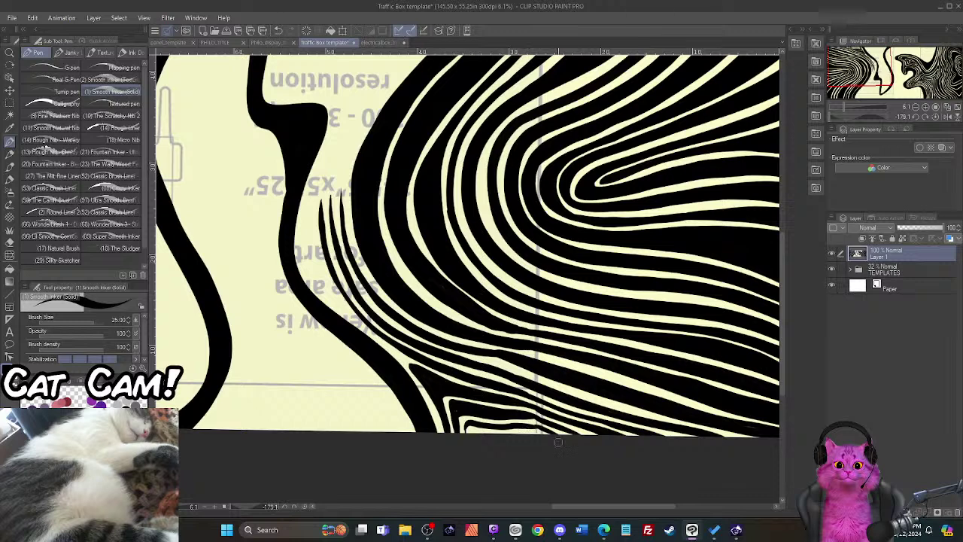
drag(468, 436, 557, 437)
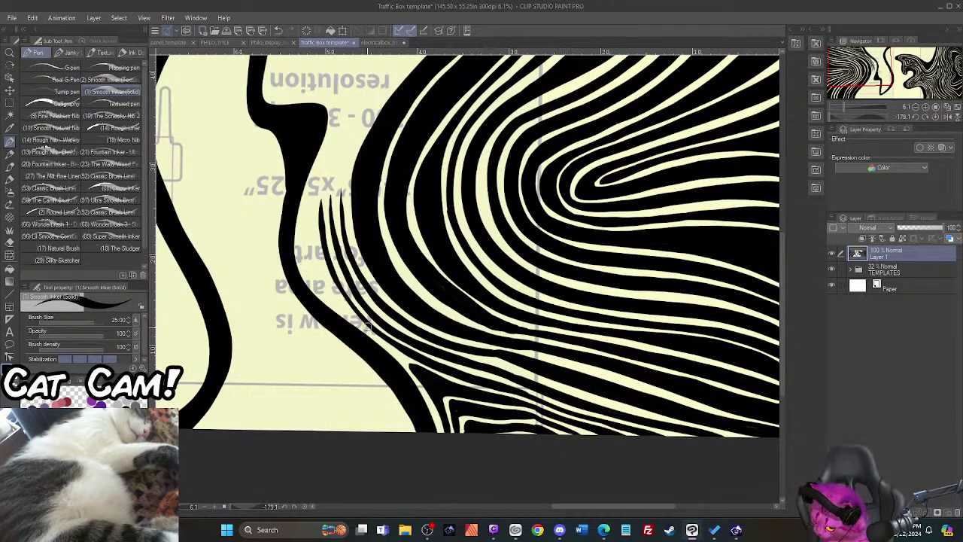
Step: Ink a stripe along the wavy band's inner side up to its shoulder, and thicken it into a solid tapered band
mouse_move(370, 328)
mouse_down()
mouse_move(323, 287)
mouse_move(306, 246)
mouse_move(333, 113)
mouse_up()
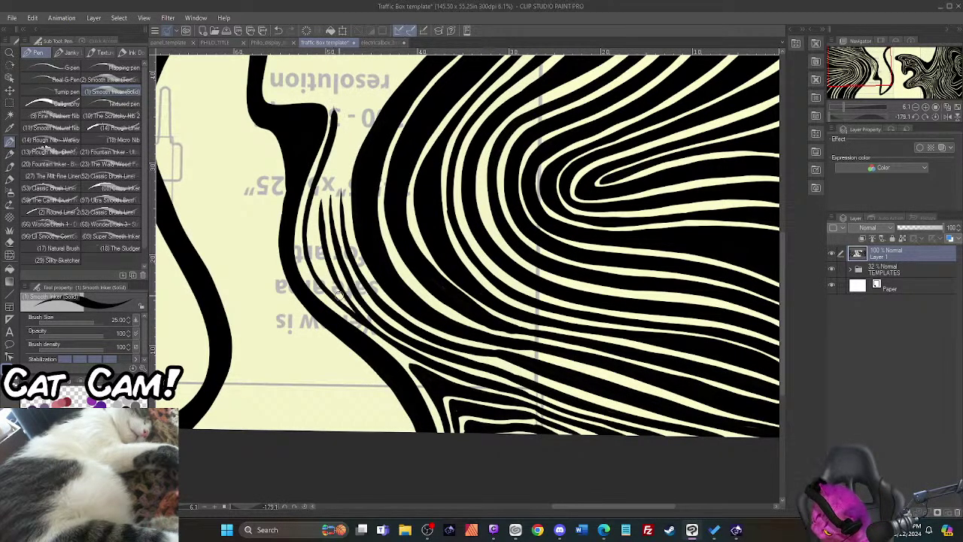
mouse_move(341, 296)
mouse_down()
mouse_move(320, 215)
mouse_move(337, 109)
mouse_up()
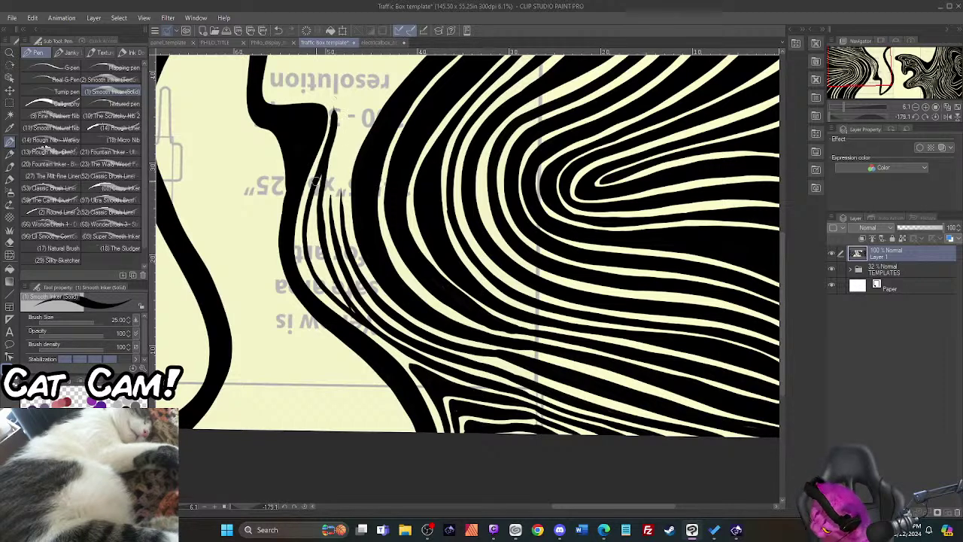
mouse_move(308, 215)
mouse_down()
mouse_move(311, 263)
mouse_move(354, 315)
mouse_move(328, 270)
mouse_move(317, 206)
mouse_move(323, 278)
mouse_up()
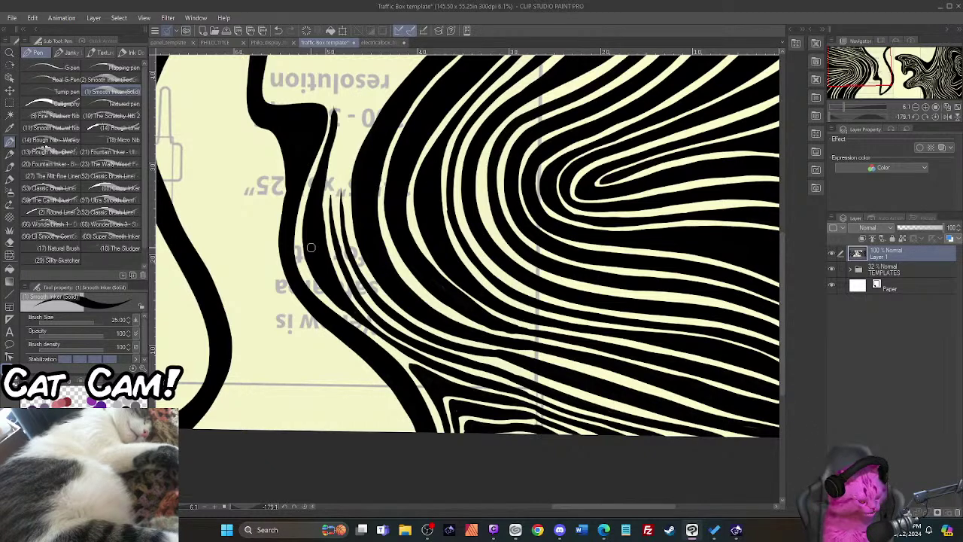
Step: Extend the stripe nearest the large striped group along its outer curve to the far canvas edge, thicken it and fill its gaps
drag(782, 358, 787, 298)
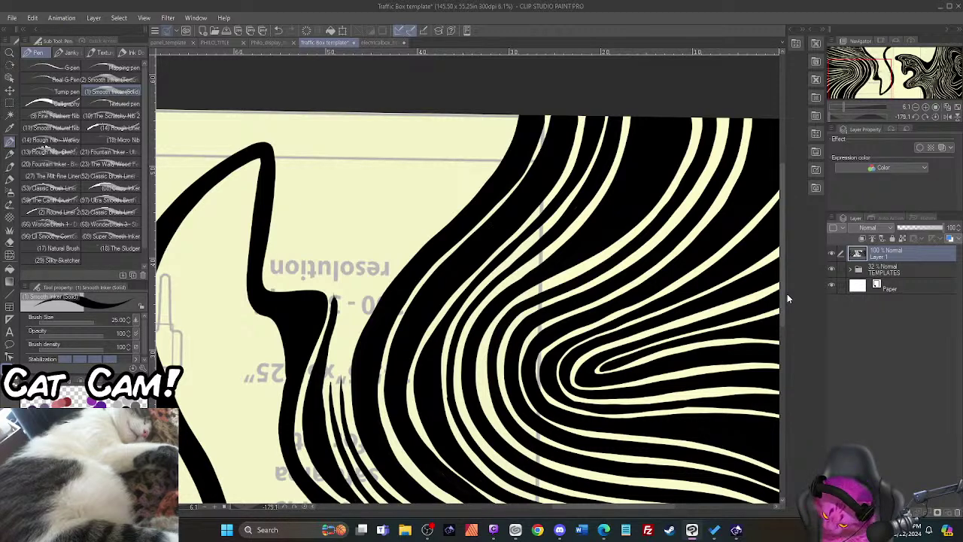
mouse_move(341, 404)
mouse_down()
mouse_move(361, 316)
mouse_move(489, 160)
mouse_move(507, 97)
mouse_up()
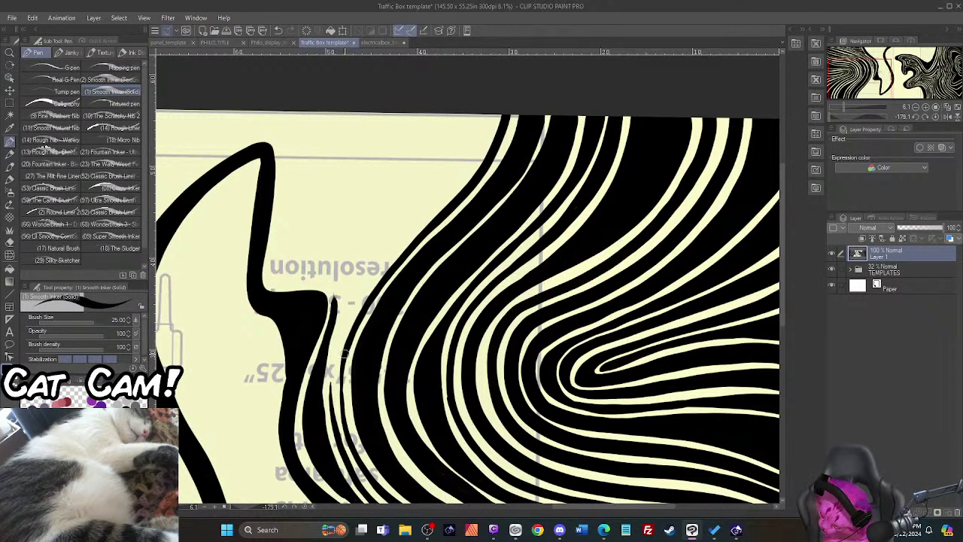
mouse_move(348, 340)
mouse_down()
mouse_move(363, 298)
mouse_move(444, 196)
mouse_move(485, 114)
mouse_move(488, 126)
mouse_move(496, 122)
mouse_move(485, 156)
mouse_move(480, 136)
mouse_move(474, 169)
mouse_up()
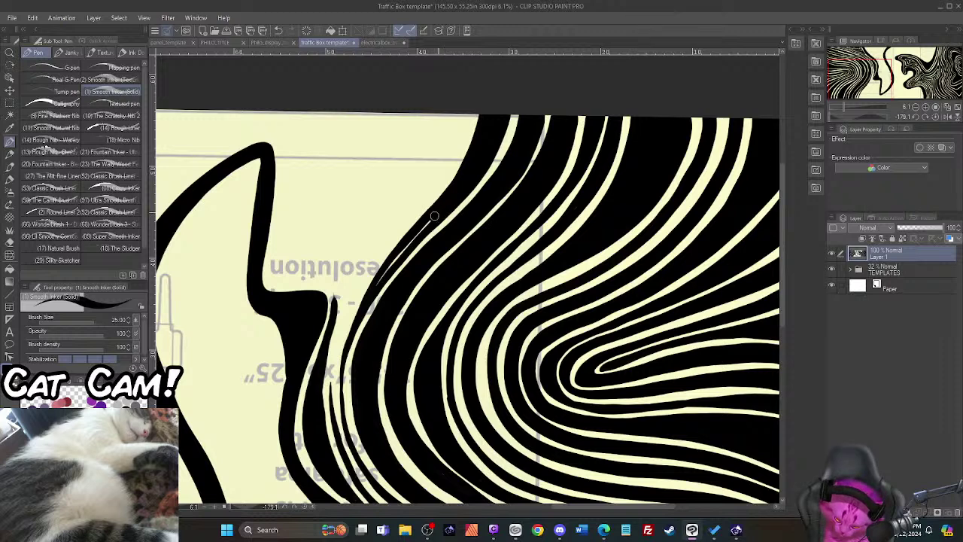
drag(434, 216, 379, 285)
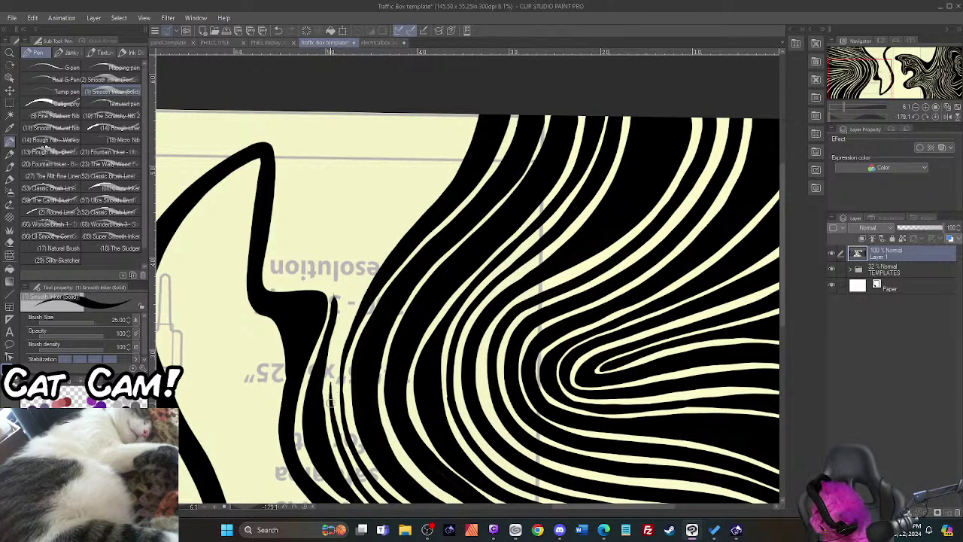
Step: Extend the next two stripes in parallel to the canvas edge, thickening both and merging the outer one with the wavy band's shoulder
mouse_move(329, 390)
mouse_down()
mouse_move(353, 291)
mouse_move(442, 177)
mouse_move(465, 109)
mouse_up()
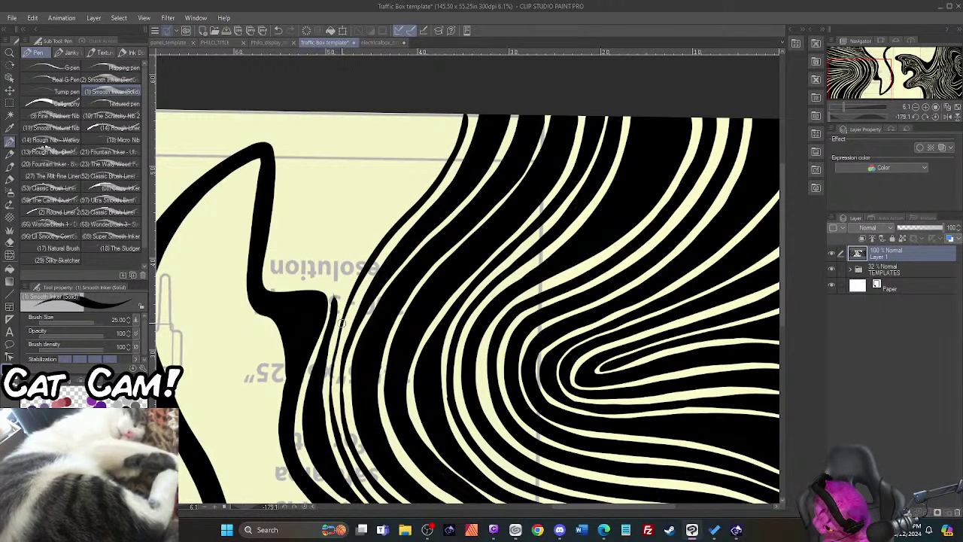
mouse_move(391, 226)
mouse_down()
mouse_move(442, 159)
mouse_move(454, 123)
mouse_up()
drag(449, 158, 462, 112)
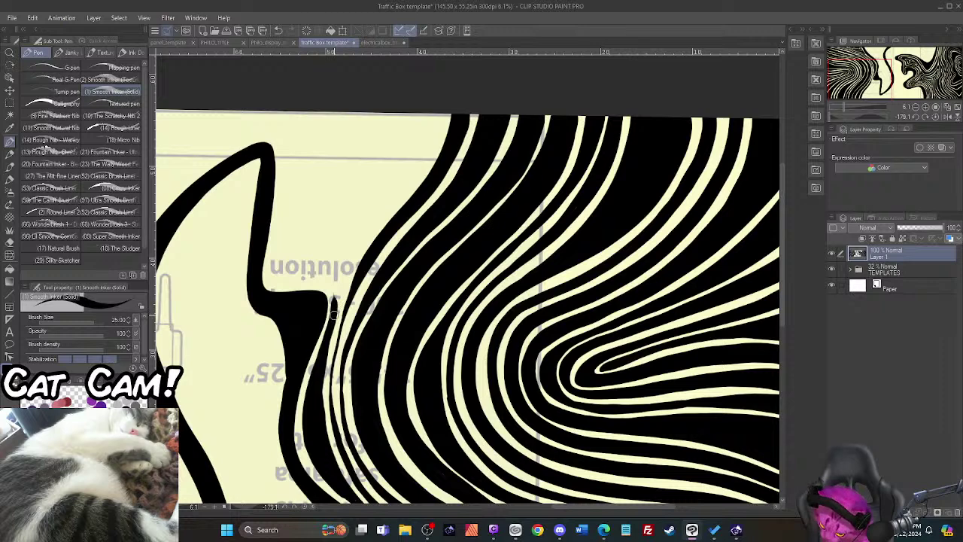
mouse_move(333, 305)
mouse_down()
mouse_move(346, 259)
mouse_move(423, 162)
mouse_move(441, 98)
mouse_up()
mouse_move(332, 320)
mouse_down()
mouse_move(336, 257)
mouse_move(422, 153)
mouse_move(428, 109)
mouse_move(433, 138)
mouse_move(435, 87)
mouse_up()
drag(336, 278, 342, 254)
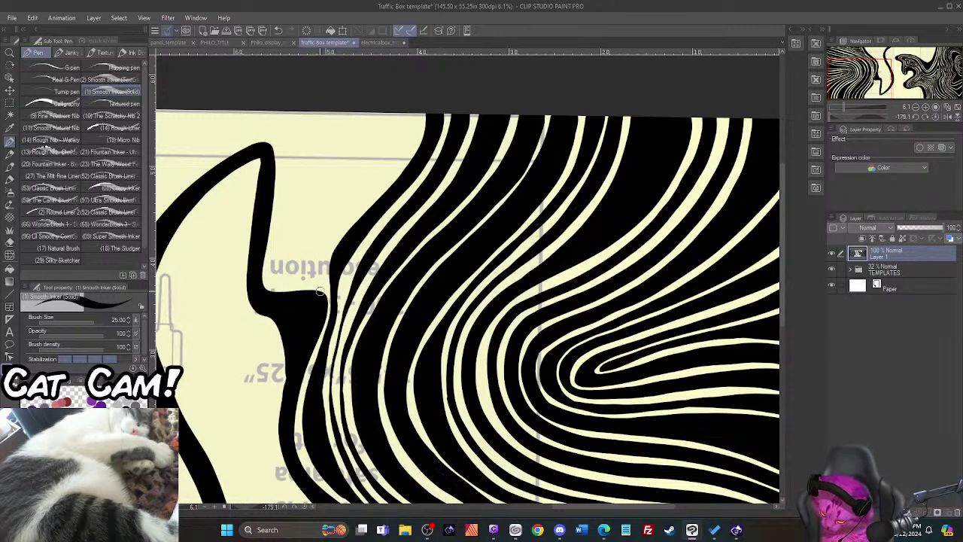
Step: Ink a parallel contour line inside the peaked outline, around its tip and past the shoulder, and fill the peak's inner corner
drag(572, 511, 525, 521)
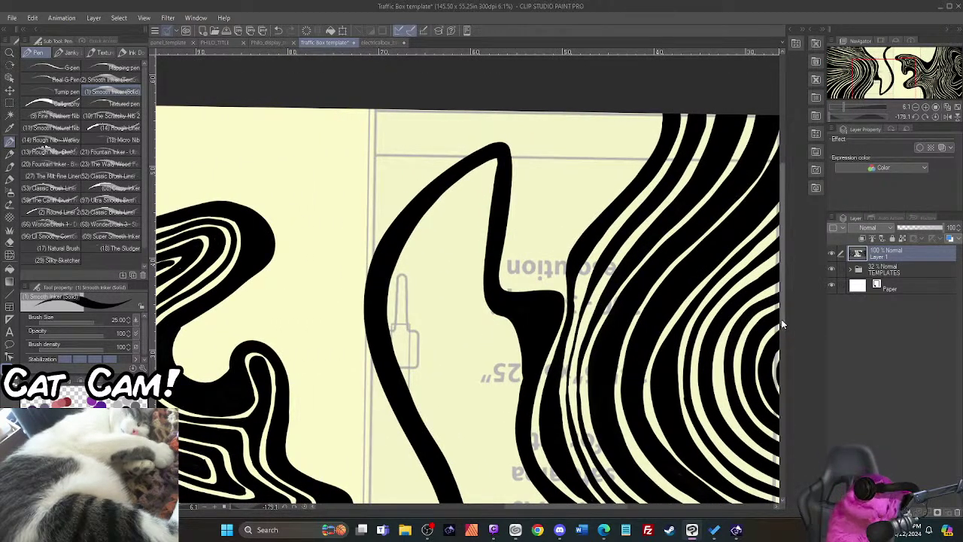
mouse_move(781, 320)
mouse_down()
mouse_move(784, 402)
mouse_move(790, 362)
mouse_move(794, 369)
mouse_up()
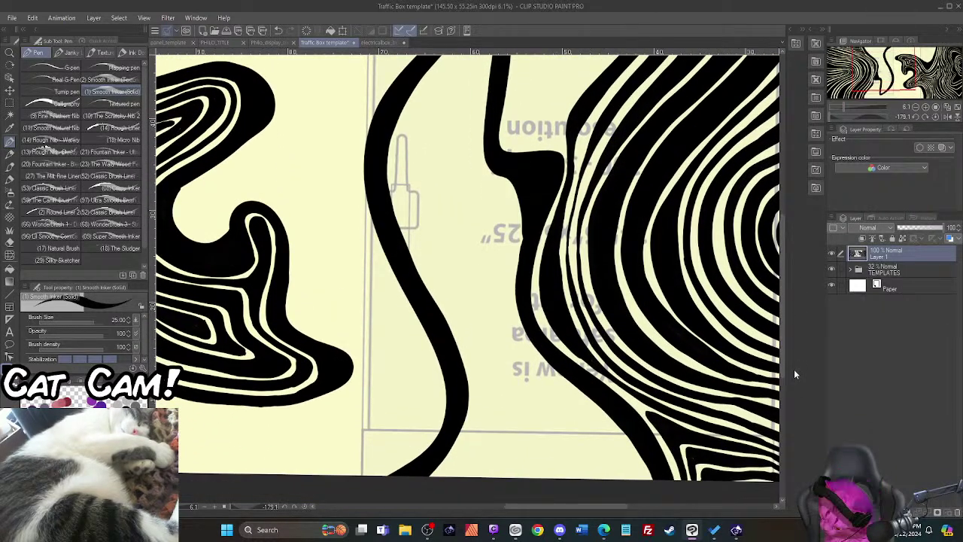
mouse_move(431, 482)
mouse_down()
mouse_move(473, 435)
mouse_move(478, 389)
mouse_move(400, 205)
mouse_move(396, 166)
mouse_move(414, 110)
mouse_up()
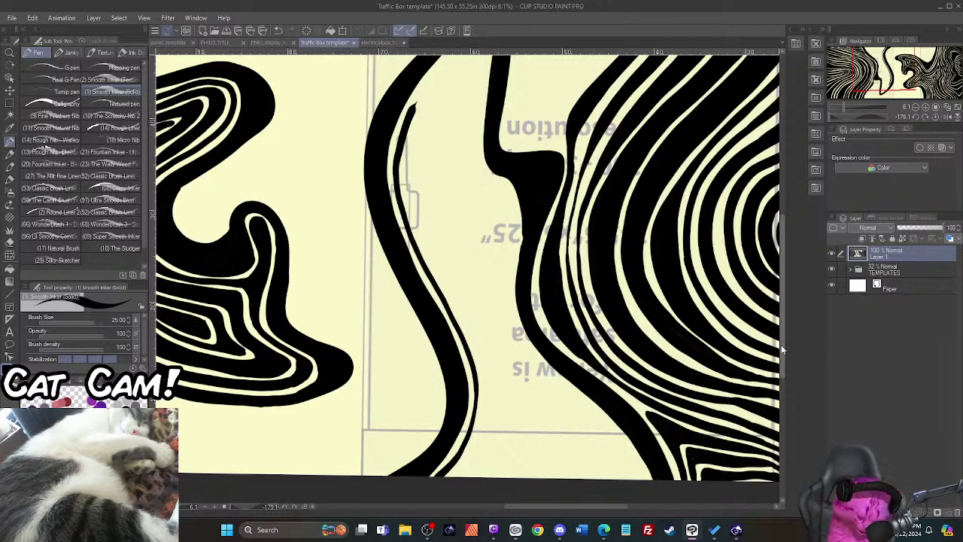
drag(781, 345, 790, 293)
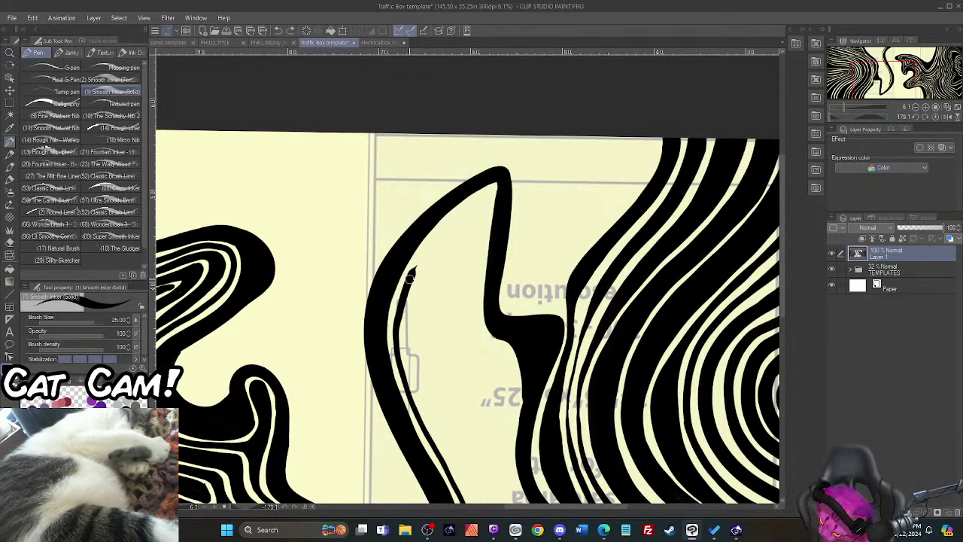
mouse_move(411, 276)
mouse_down()
mouse_move(446, 226)
mouse_move(488, 200)
mouse_move(476, 325)
mouse_move(517, 378)
mouse_move(513, 441)
mouse_up()
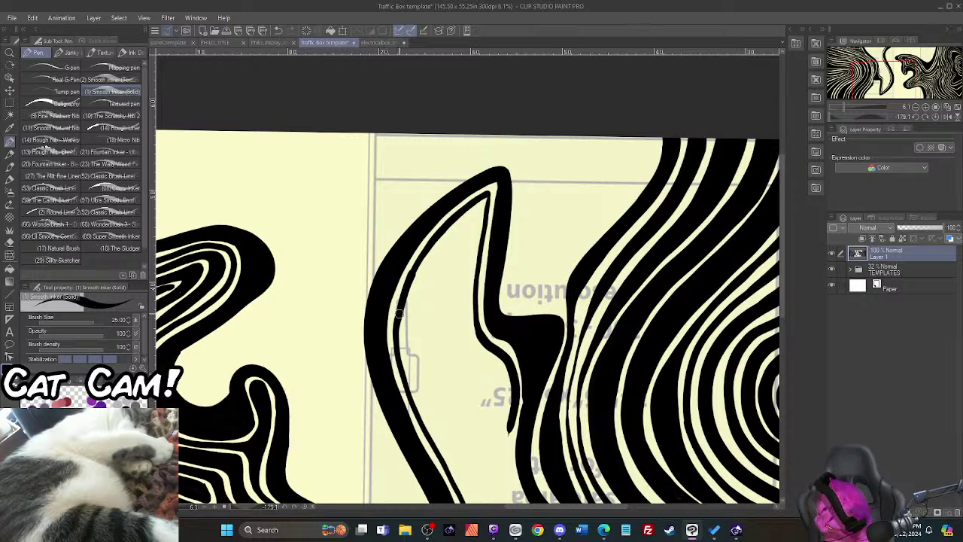
mouse_move(419, 265)
mouse_down()
mouse_move(466, 225)
mouse_move(481, 267)
mouse_move(473, 207)
mouse_move(486, 200)
mouse_move(464, 219)
mouse_move(479, 241)
mouse_move(482, 217)
mouse_up()
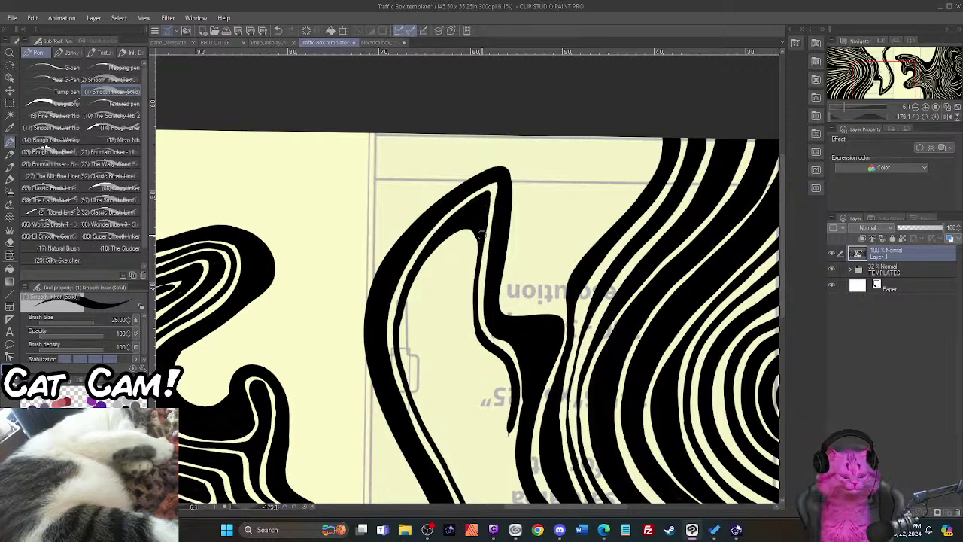
Step: Continue the inner contour line from the shoulder along the wavy band to the canvas edge, and thicken it
drag(781, 286, 804, 384)
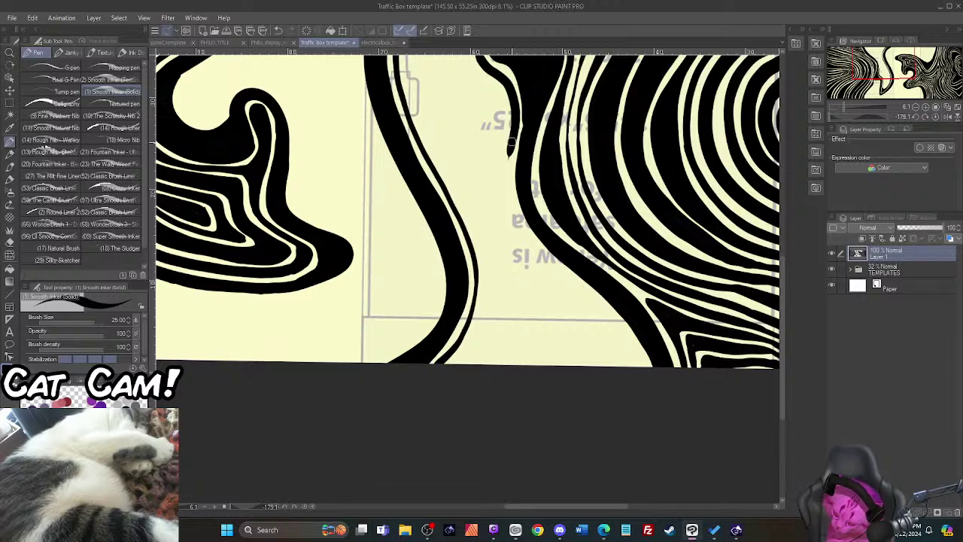
mouse_move(511, 144)
mouse_down()
mouse_move(526, 242)
mouse_move(630, 346)
mouse_move(641, 366)
mouse_up()
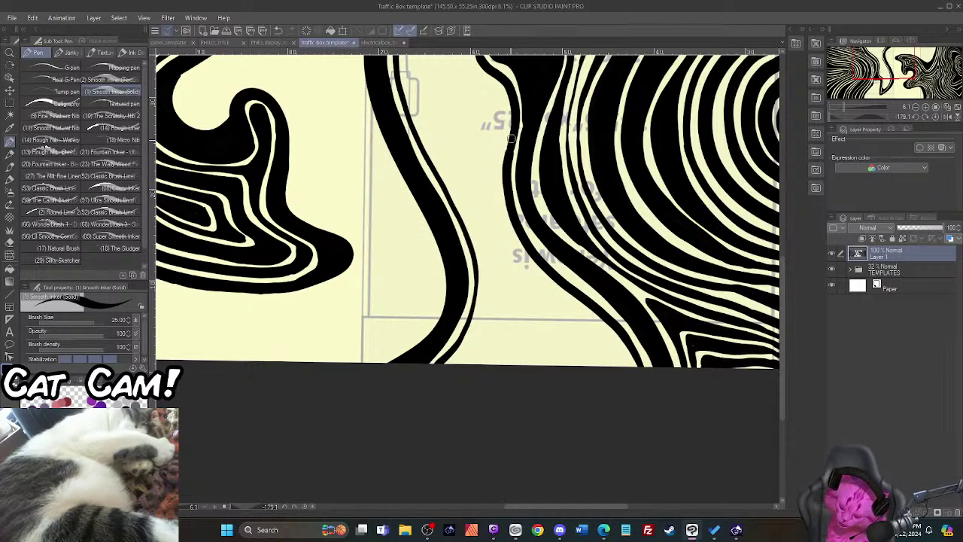
mouse_move(508, 191)
mouse_down()
mouse_move(531, 255)
mouse_move(621, 350)
mouse_move(638, 387)
mouse_up()
drag(614, 332, 628, 352)
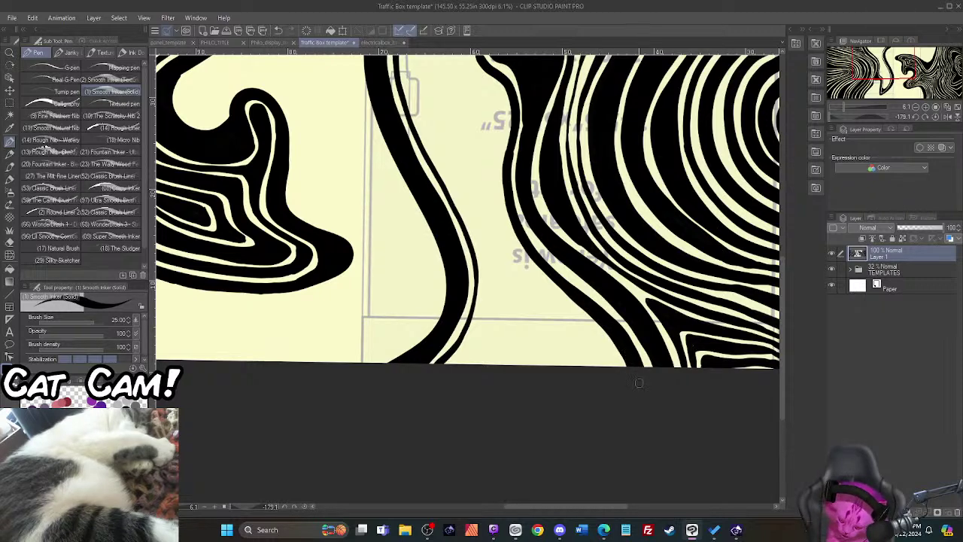
Step: Ink a second contour nested inside the peaked shape, running to the canvas edge on both sides, and thicken its tip and lower end
drag(782, 318, 784, 277)
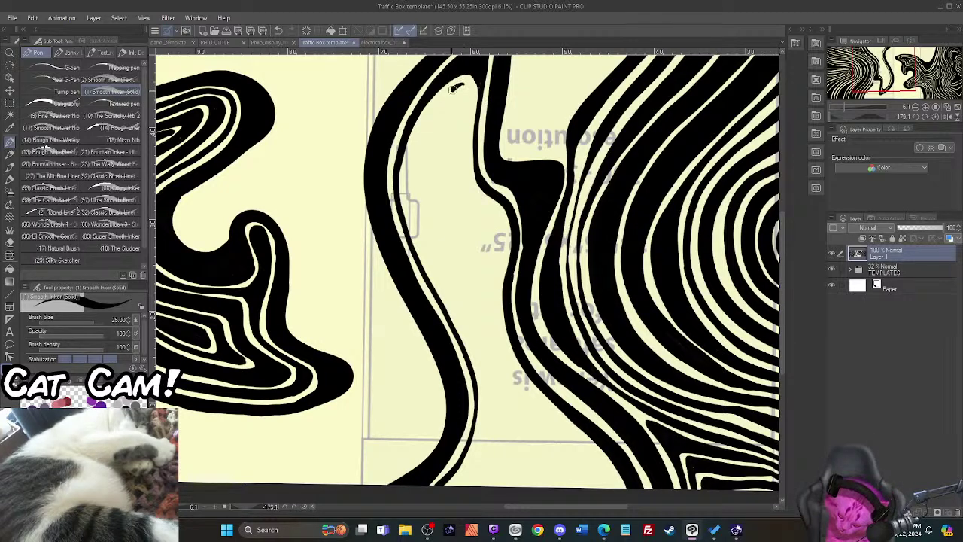
mouse_move(455, 88)
mouse_down()
mouse_move(423, 126)
mouse_move(407, 176)
mouse_move(426, 251)
mouse_move(488, 384)
mouse_move(493, 427)
mouse_move(467, 483)
mouse_move(442, 494)
mouse_up()
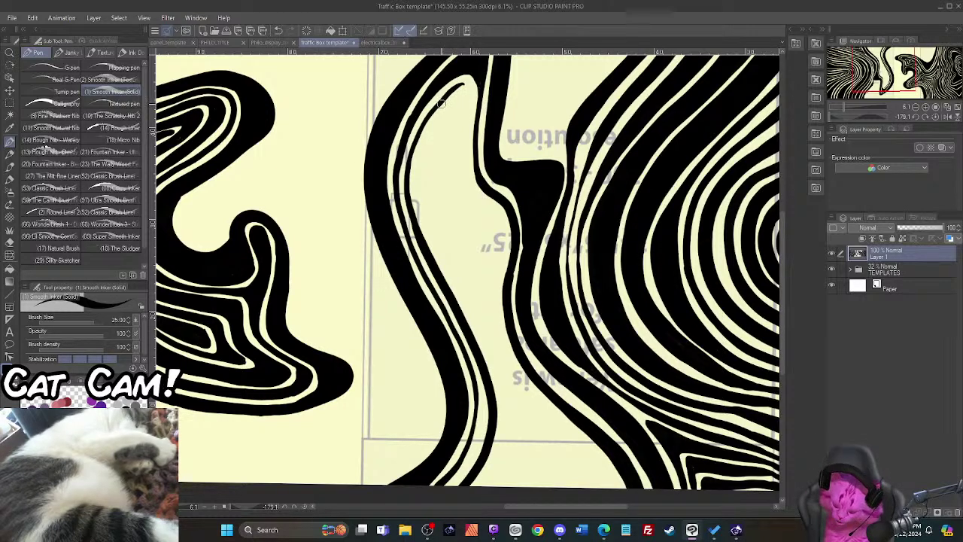
mouse_move(441, 102)
mouse_down()
mouse_move(468, 89)
mouse_move(461, 155)
mouse_move(470, 197)
mouse_move(496, 219)
mouse_move(496, 348)
mouse_move(591, 454)
mouse_move(621, 507)
mouse_up()
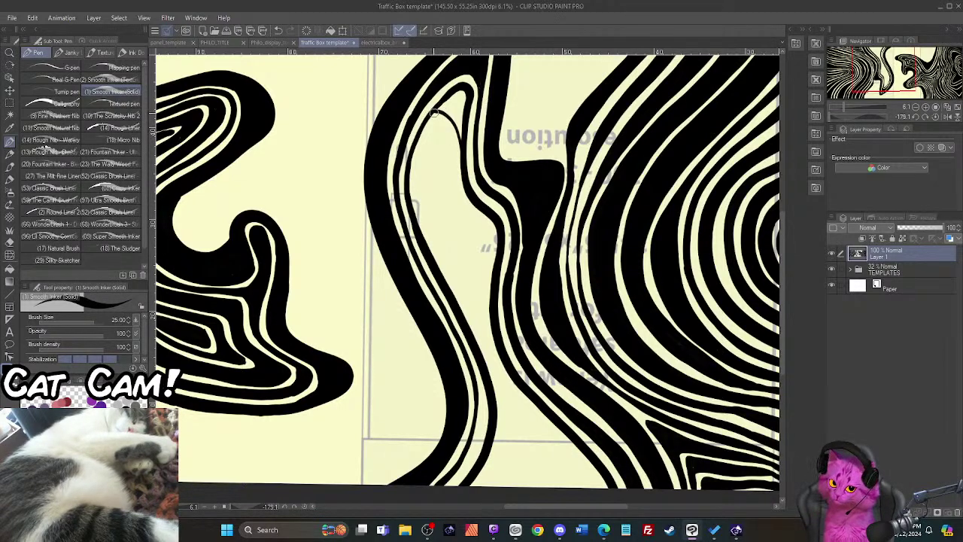
mouse_move(434, 113)
mouse_down()
mouse_move(455, 94)
mouse_move(462, 134)
mouse_move(443, 111)
mouse_move(457, 97)
mouse_move(461, 121)
mouse_move(450, 109)
mouse_move(427, 124)
mouse_move(410, 166)
mouse_move(412, 231)
mouse_up()
mouse_move(490, 388)
mouse_down()
mouse_move(489, 462)
mouse_move(472, 496)
mouse_move(484, 466)
mouse_move(468, 489)
mouse_up()
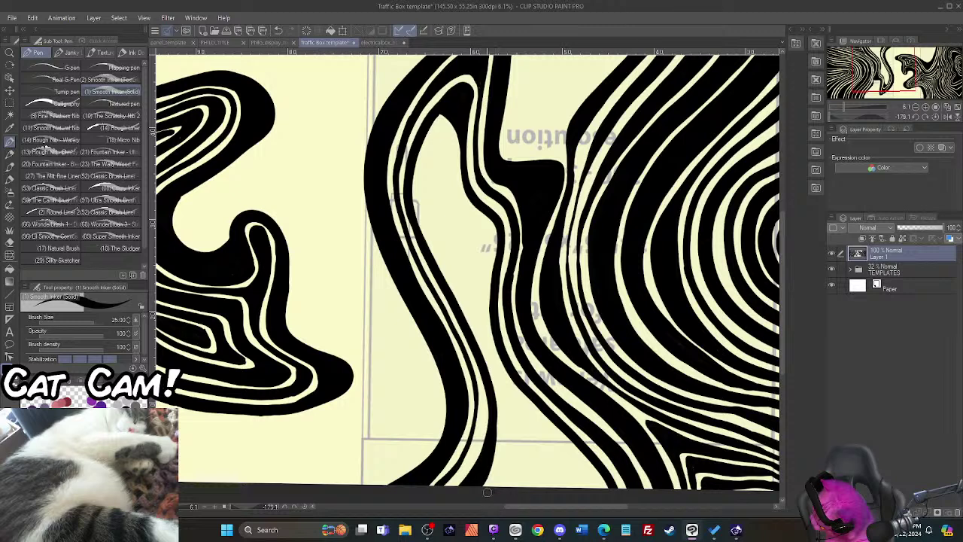
Step: Add another nested contour inside the peaked shape and widen the band beside the open wedge at the canvas edge
mouse_move(495, 489)
mouse_down()
mouse_move(496, 380)
mouse_move(422, 179)
mouse_move(427, 140)
mouse_move(441, 122)
mouse_move(455, 143)
mouse_move(454, 181)
mouse_move(489, 256)
mouse_move(485, 328)
mouse_move(495, 357)
mouse_move(534, 419)
mouse_move(602, 490)
mouse_up()
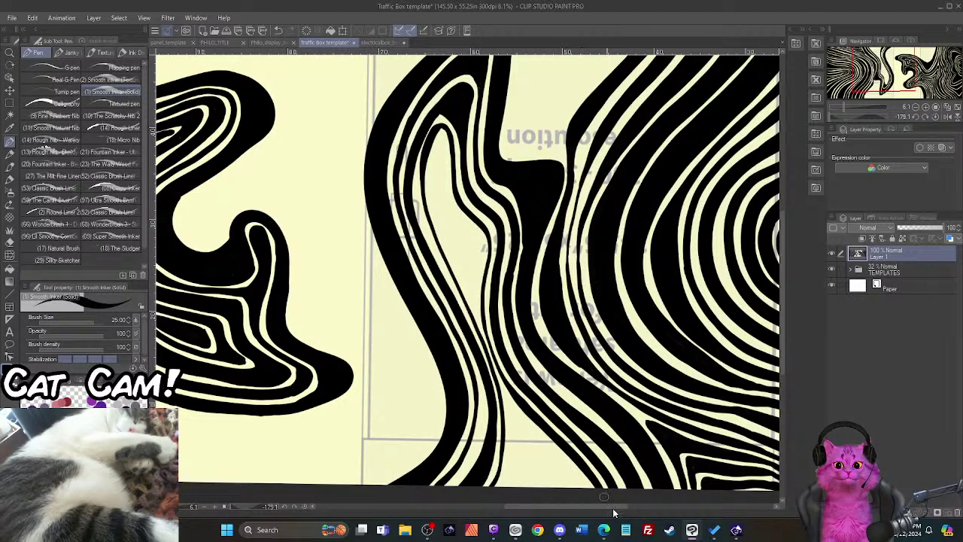
drag(519, 406, 575, 489)
drag(546, 430, 573, 487)
drag(561, 450, 583, 488)
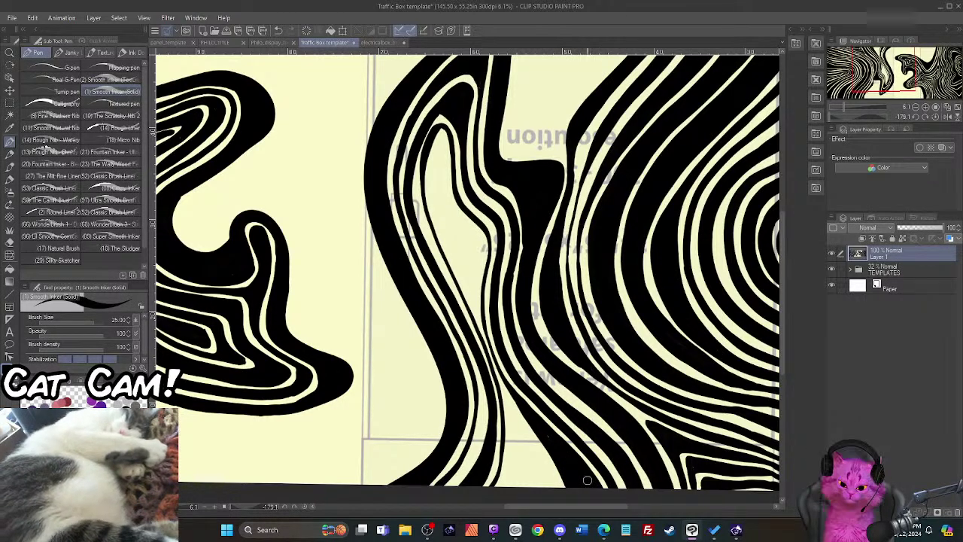
Step: Thicken the edges of the central pocket and ink a thin closed loop inside it, undoing and redrawing the stroke at its tip
mouse_move(428, 218)
mouse_down()
mouse_move(429, 162)
mouse_move(450, 141)
mouse_move(432, 146)
mouse_move(446, 133)
mouse_move(453, 200)
mouse_move(485, 266)
mouse_up()
drag(459, 200, 475, 226)
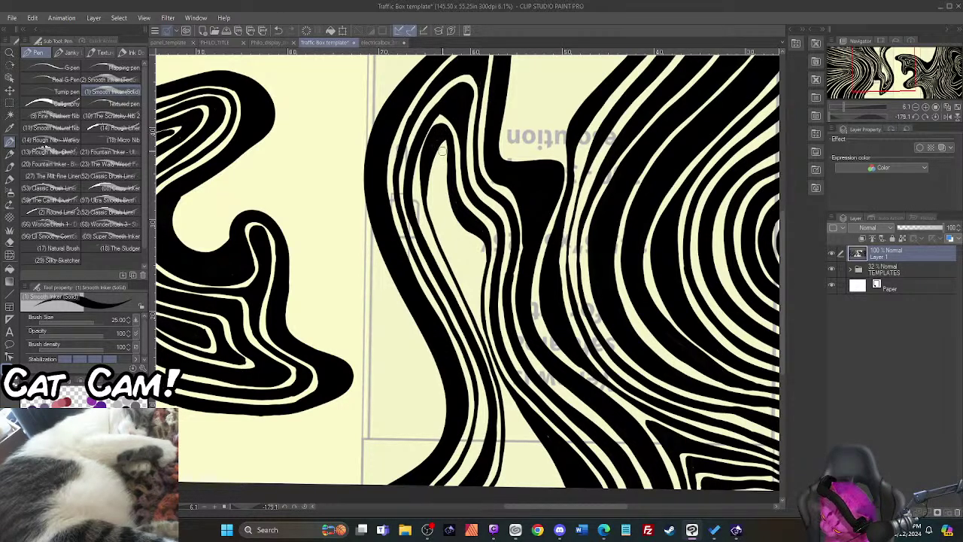
mouse_move(442, 149)
mouse_down()
mouse_move(436, 224)
mouse_move(476, 307)
mouse_move(479, 248)
mouse_move(452, 224)
mouse_move(440, 189)
mouse_up()
key(ctrl+z)
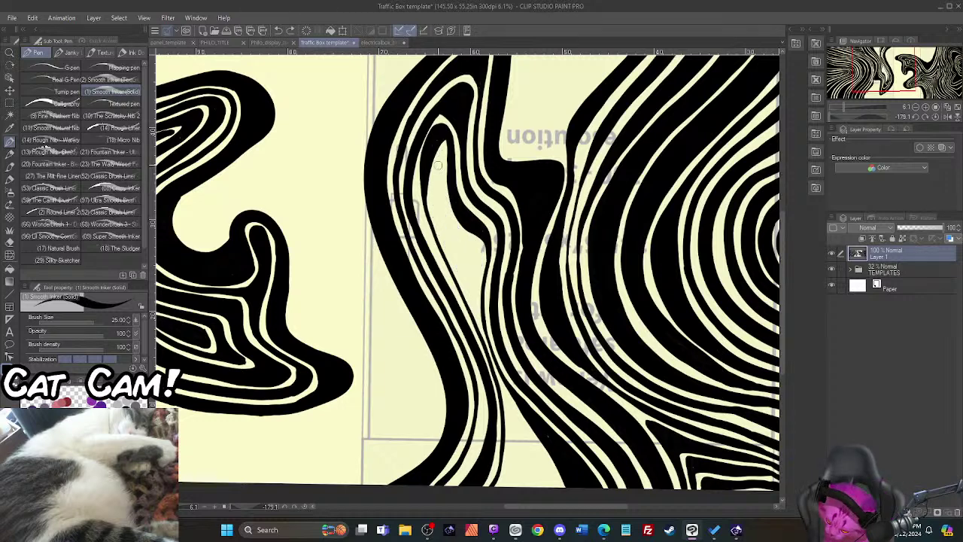
mouse_move(444, 148)
mouse_down()
mouse_move(439, 226)
mouse_move(476, 310)
mouse_move(480, 250)
mouse_move(449, 218)
mouse_move(442, 159)
mouse_up()
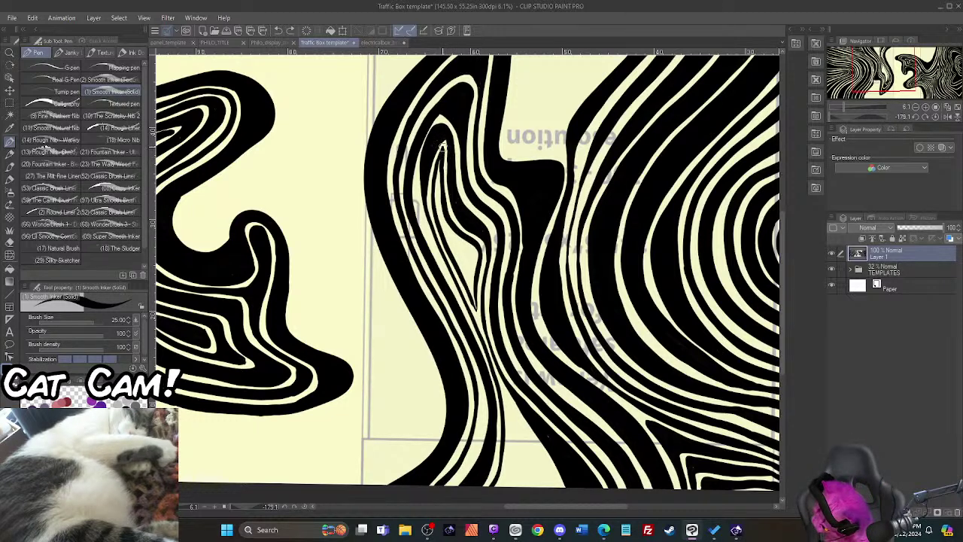
Step: Thicken the ink inside the central pocket's closed loop, undoing the first stroke and redrawing it to leave narrower openings
mouse_move(475, 308)
mouse_down()
mouse_move(437, 215)
mouse_move(435, 182)
mouse_up()
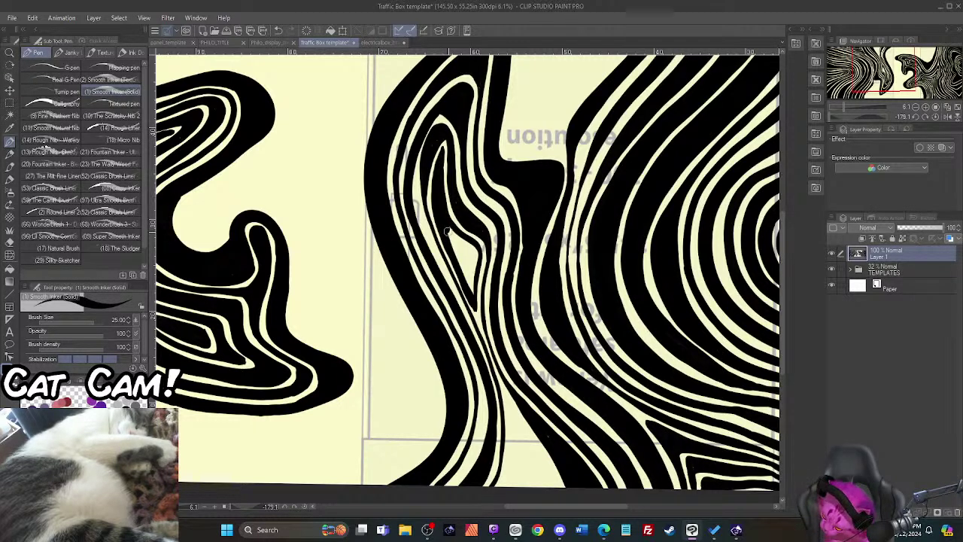
key(ctrl+z)
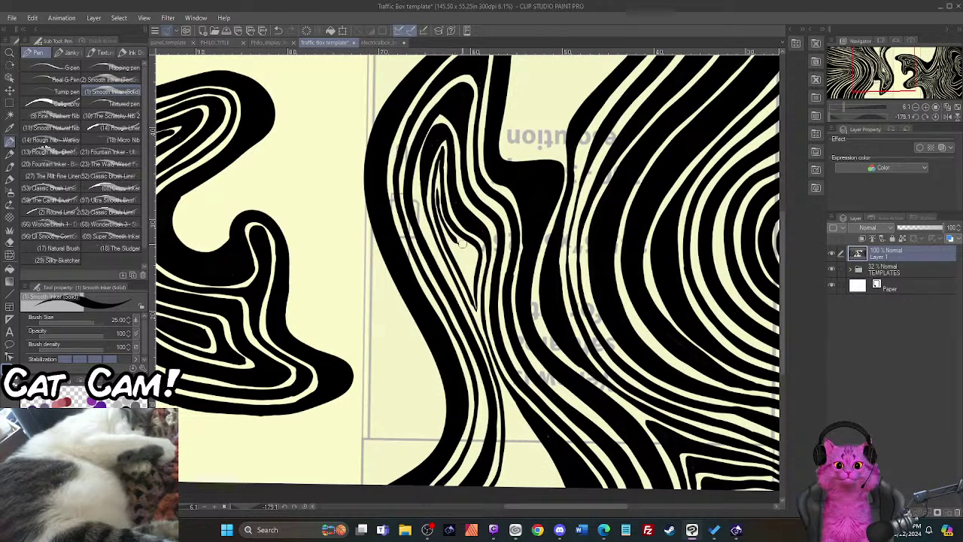
mouse_move(453, 238)
mouse_down()
mouse_move(472, 254)
mouse_move(471, 286)
mouse_move(452, 241)
mouse_up()
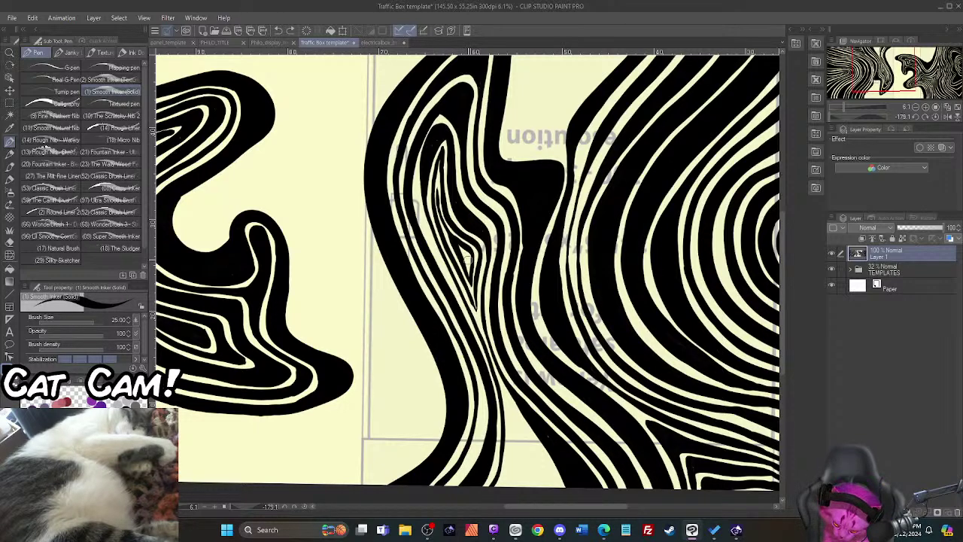
Step: Reduce the brush size to 6 and ink a tiny closed triangle inside the pocket's remaining lower opening
scroll(468, 259, up, 5)
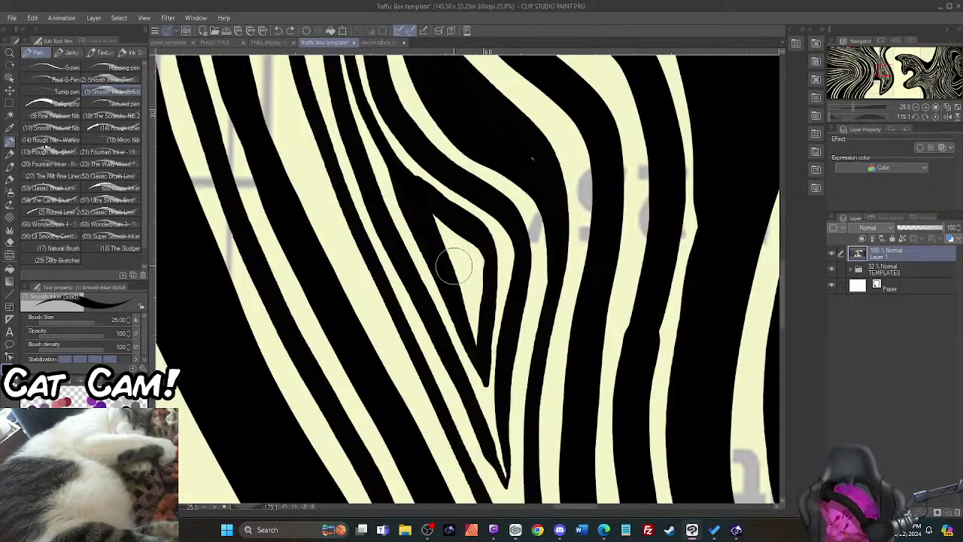
scroll(455, 264, up, 1)
key(bracketleft)
key(bracketleft)
key(bracketleft)
key(bracketleft)
key(bracketleft)
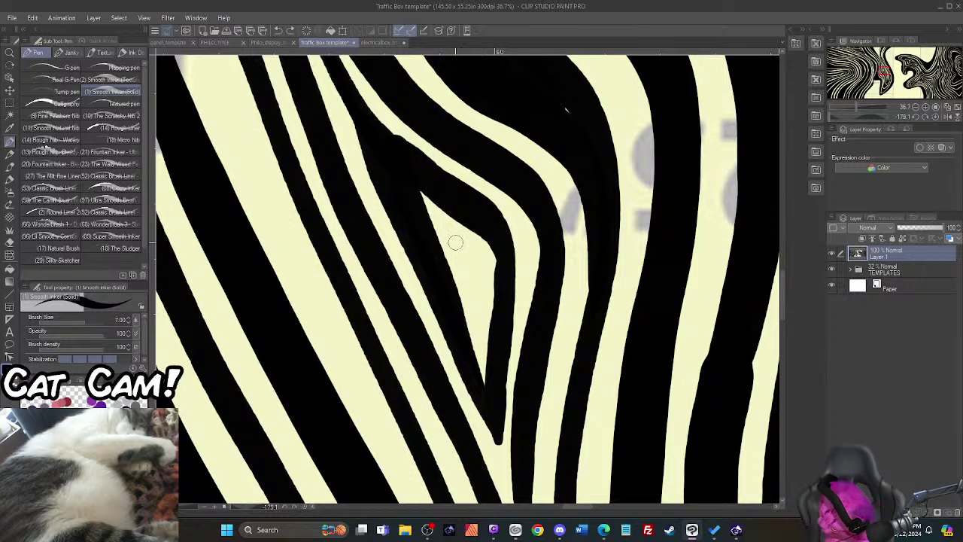
key(bracketleft)
mouse_move(452, 240)
mouse_down()
mouse_move(477, 303)
mouse_move(456, 243)
mouse_move(486, 262)
mouse_move(475, 299)
mouse_up()
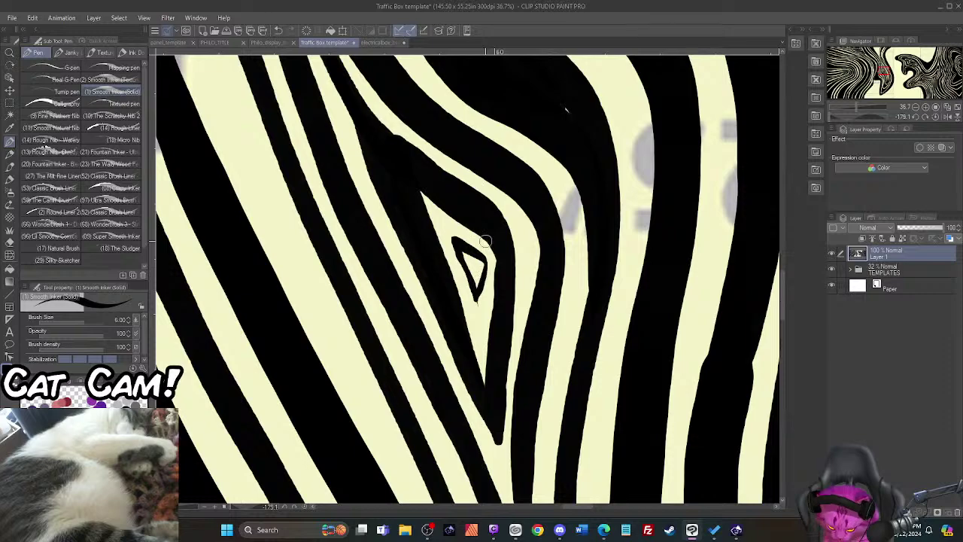
Step: Fill the white speck in the black band beside the pocket and thicken the tiny triangle's edges inward
scroll(564, 98, down, 5)
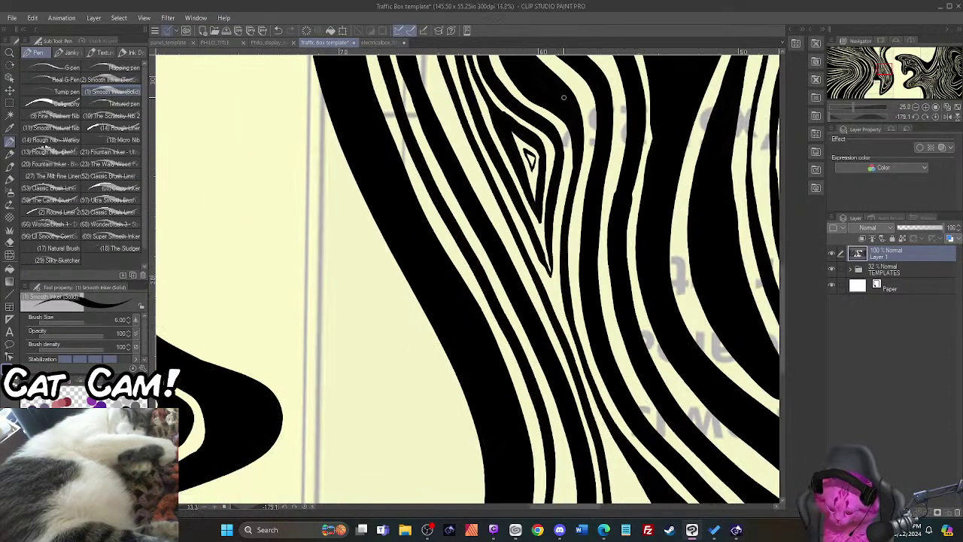
scroll(564, 98, up, 5)
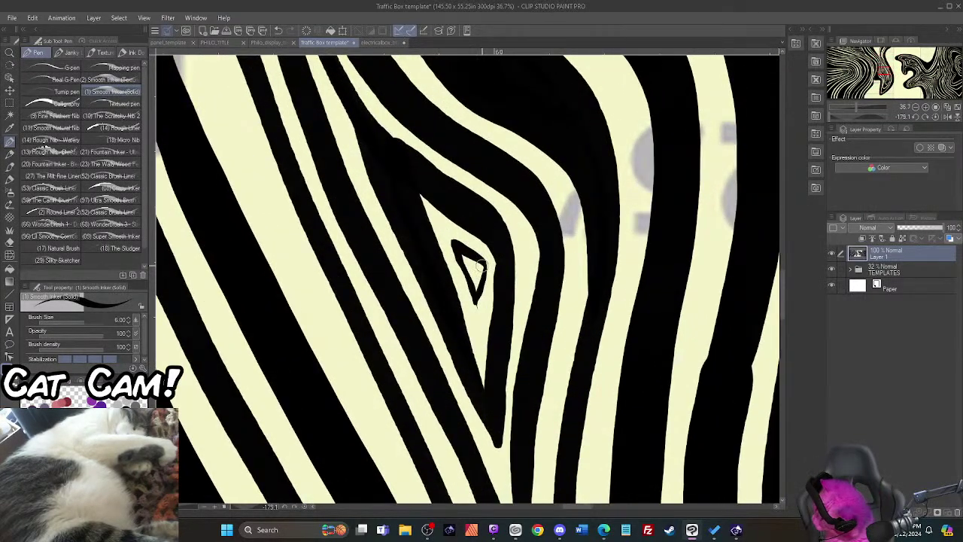
mouse_move(483, 265)
mouse_down()
mouse_move(477, 293)
mouse_move(457, 246)
mouse_up()
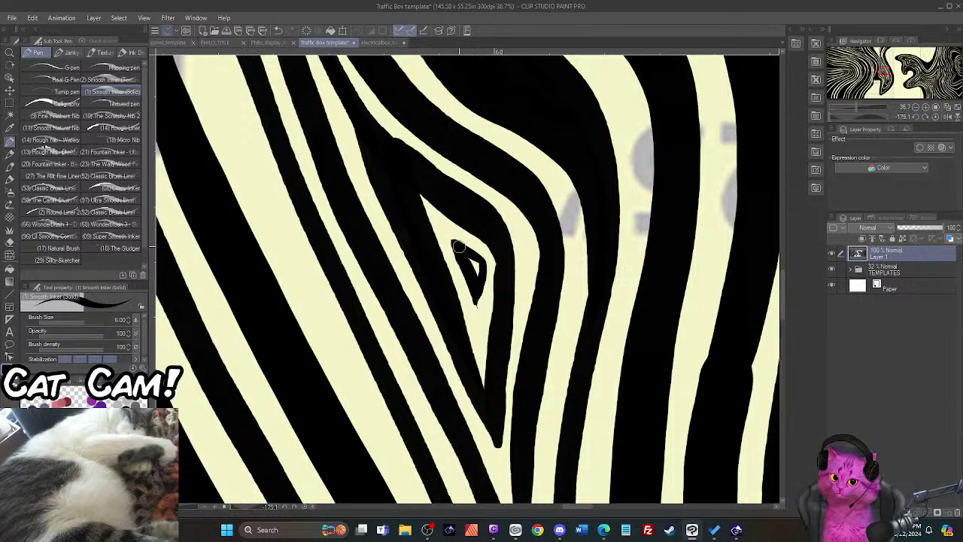
scroll(456, 246, down, 8)
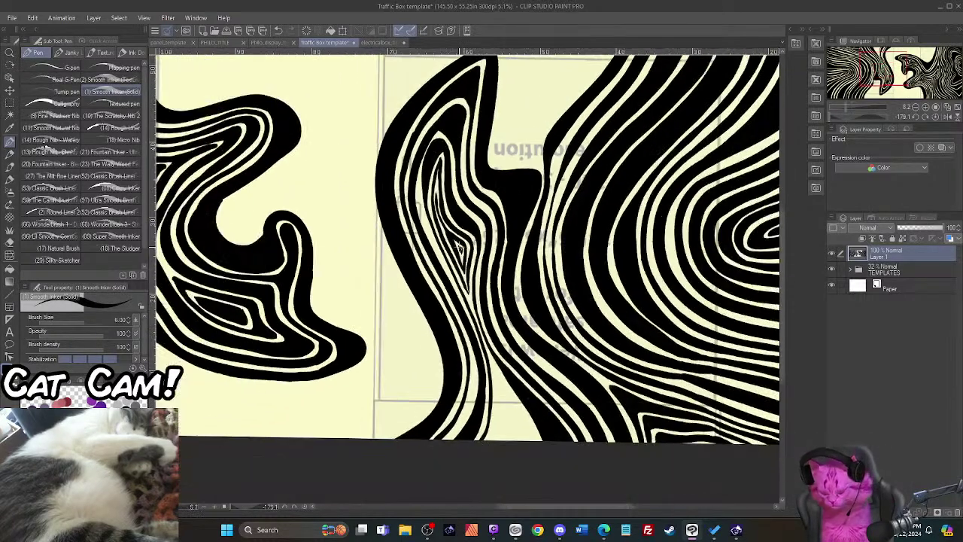
Step: Set the brush size to 17, ink a peaked contour inside the open wedge down to the canvas edge, and thicken its tip and sides
scroll(457, 246, up, 1)
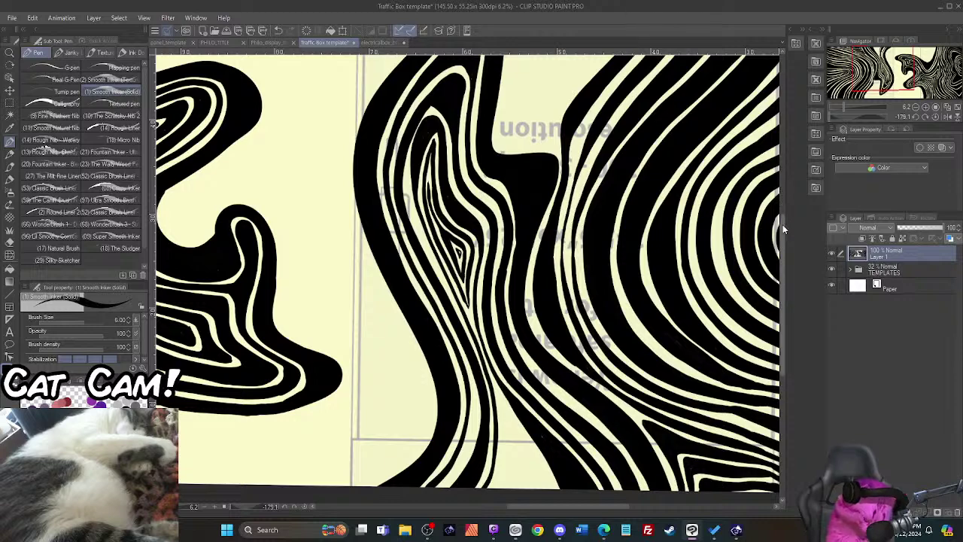
drag(782, 225, 785, 265)
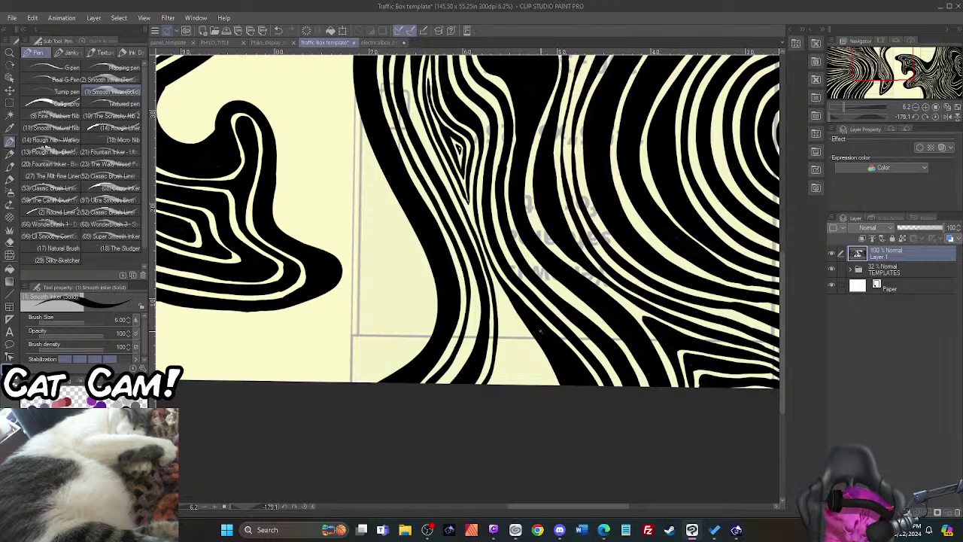
scroll(539, 331, up, 4)
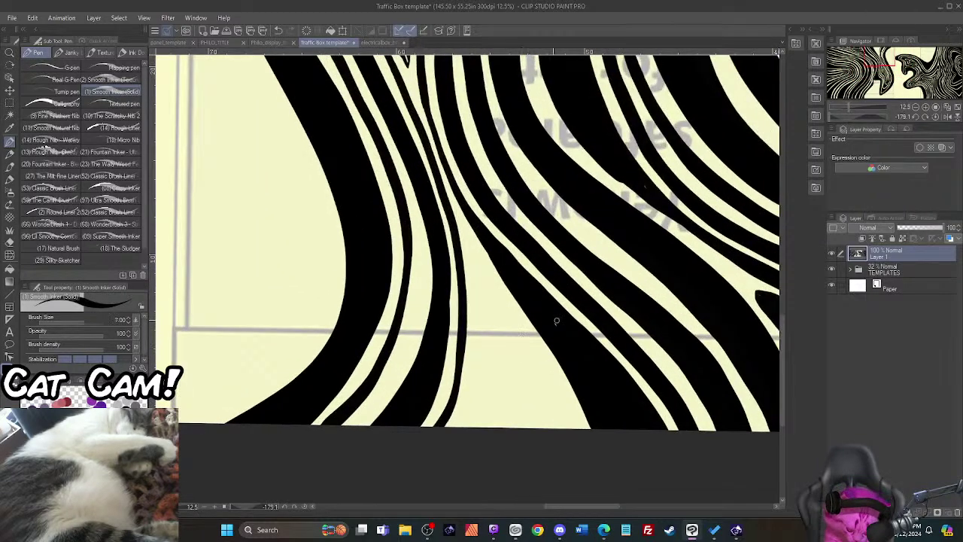
key(bracketright)
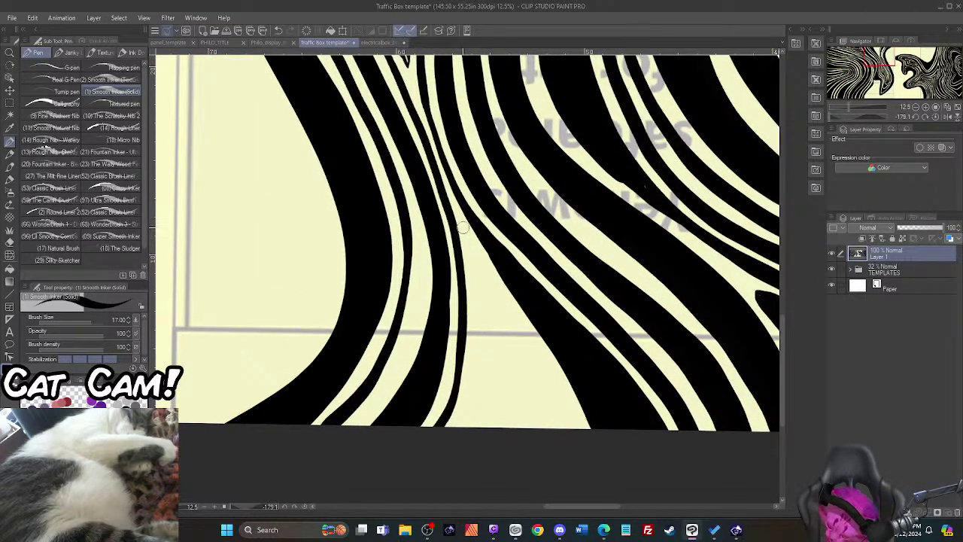
mouse_move(462, 224)
mouse_down()
mouse_move(479, 339)
mouse_move(465, 412)
mouse_move(442, 457)
mouse_up()
mouse_move(465, 225)
mouse_down()
mouse_move(550, 367)
mouse_move(580, 441)
mouse_up()
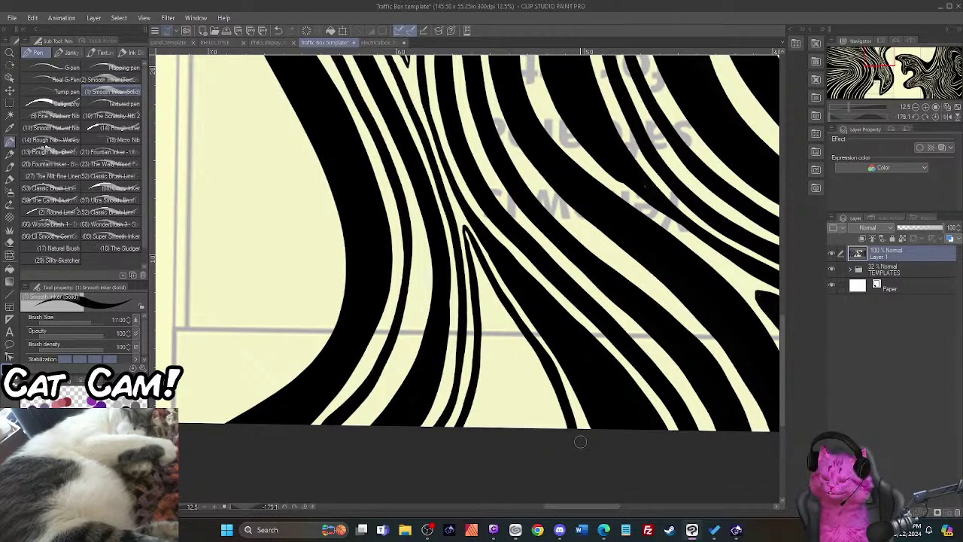
mouse_move(456, 435)
mouse_down()
mouse_move(486, 335)
mouse_move(478, 265)
mouse_move(554, 397)
mouse_move(566, 446)
mouse_up()
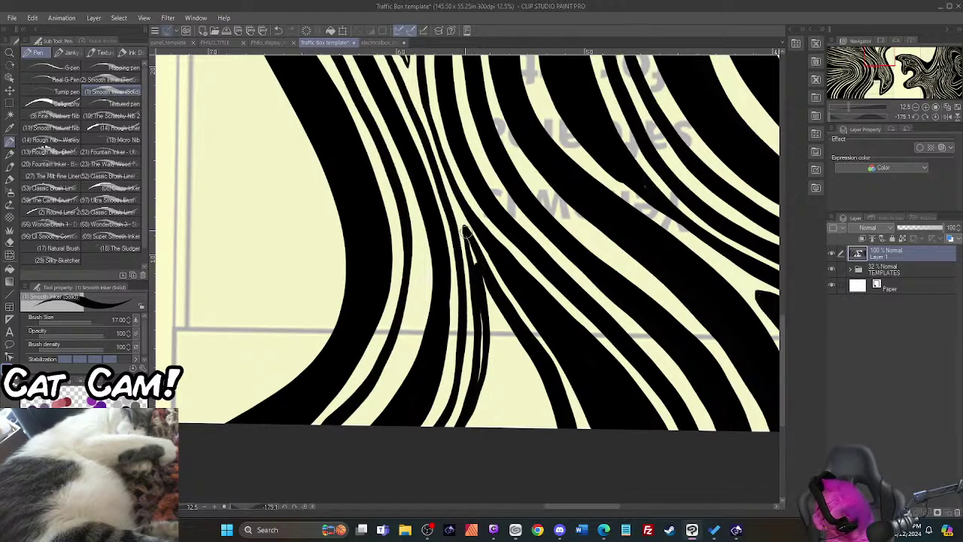
mouse_move(476, 269)
mouse_down()
mouse_move(472, 256)
mouse_move(482, 365)
mouse_move(453, 444)
mouse_up()
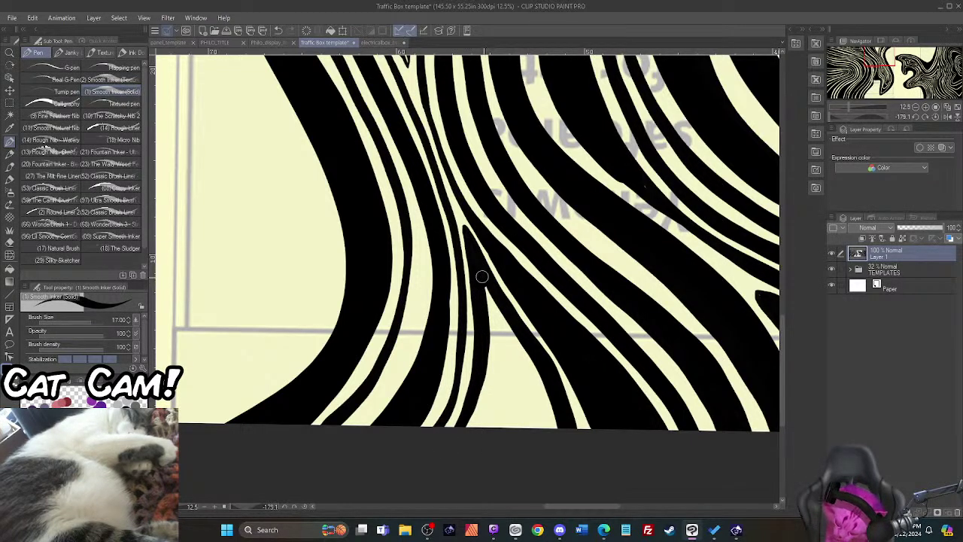
Step: Ink a second peaked contour nested inside the wedge, running to the canvas edge on both sides, and fill in its tip
mouse_move(490, 312)
mouse_down()
mouse_move(495, 360)
mouse_move(481, 419)
mouse_up()
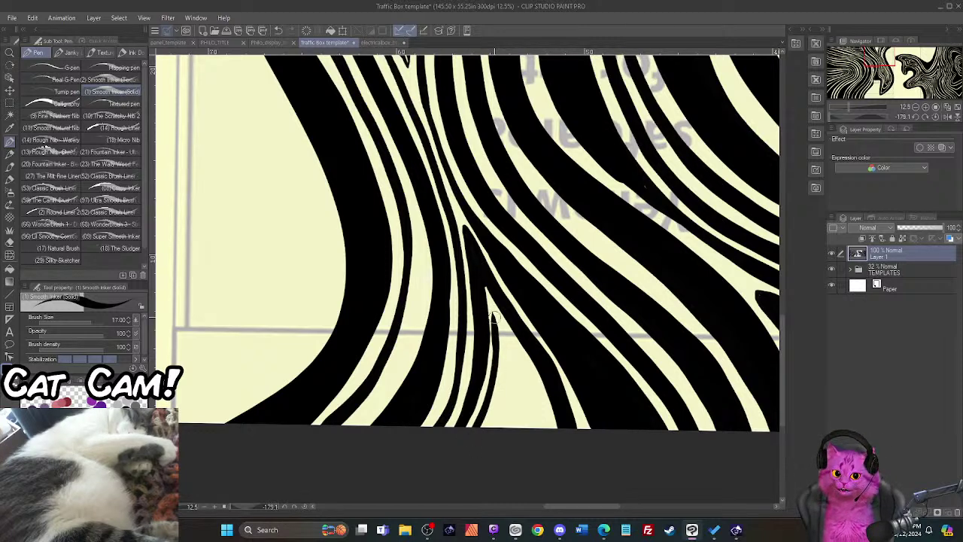
mouse_move(490, 311)
mouse_down()
mouse_move(536, 379)
mouse_move(550, 443)
mouse_up()
mouse_move(479, 435)
mouse_down()
mouse_move(502, 342)
mouse_move(534, 388)
mouse_move(546, 443)
mouse_up()
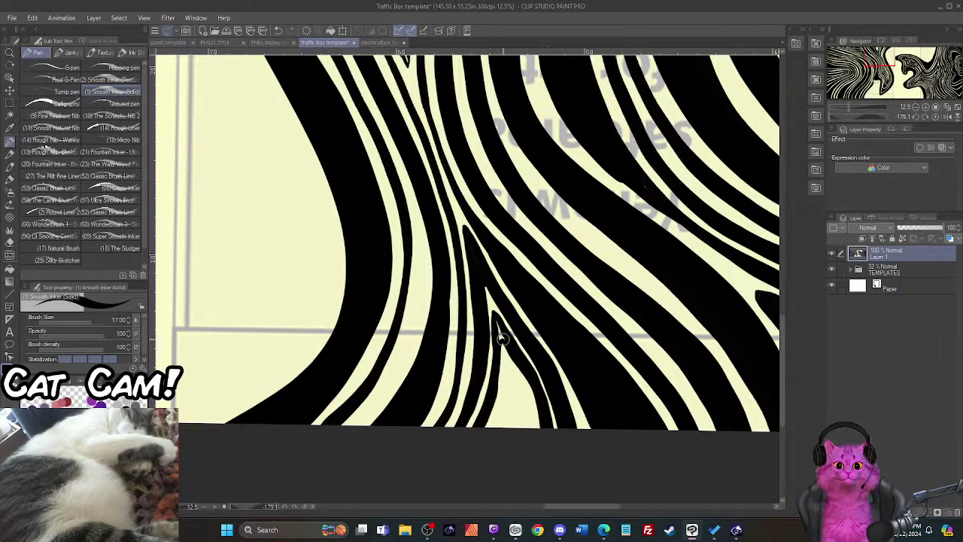
mouse_move(502, 338)
mouse_down()
mouse_move(494, 322)
mouse_move(500, 329)
mouse_up()
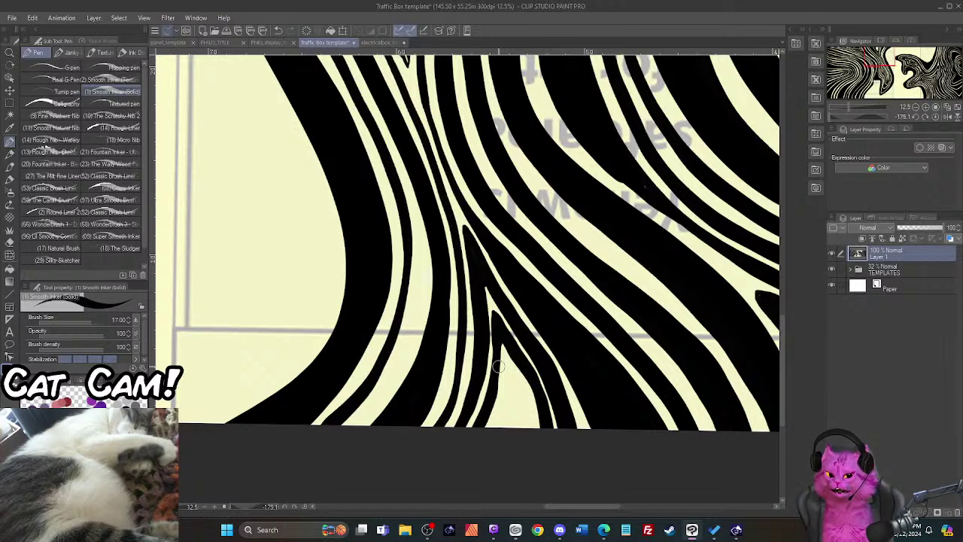
Step: Ink a third, smaller peak in the wedge, thicken it, and fill the remaining gap at the canvas edge with a tiny nested arch
drag(503, 365, 498, 438)
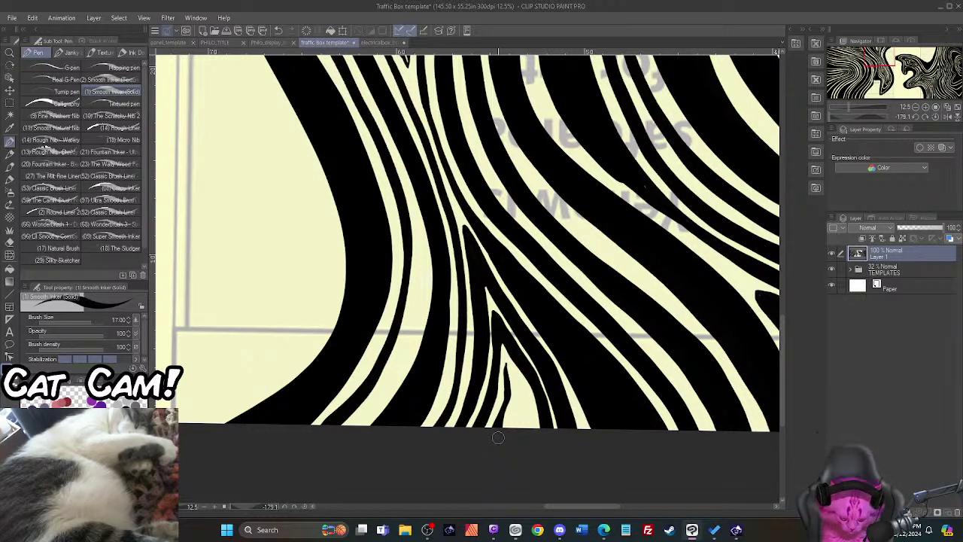
drag(506, 364, 537, 435)
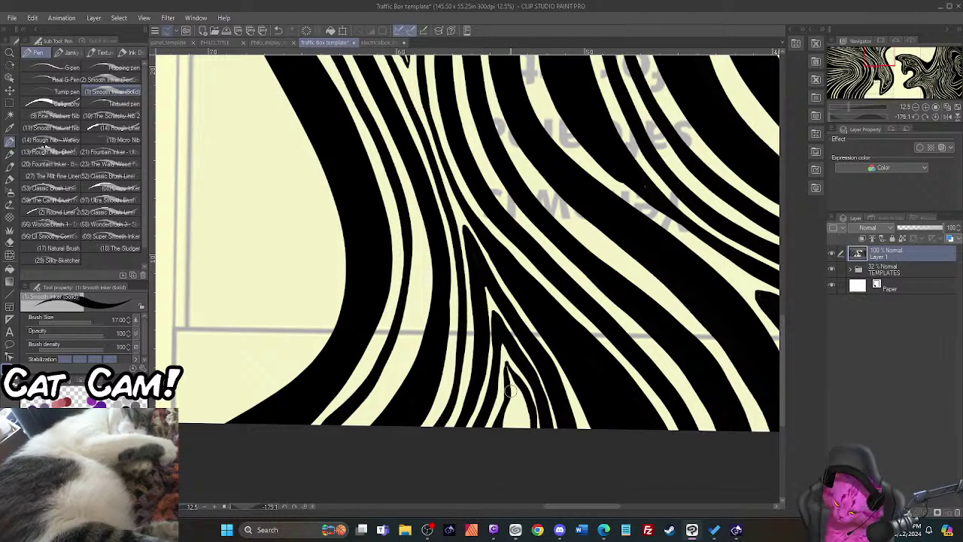
drag(510, 391, 534, 428)
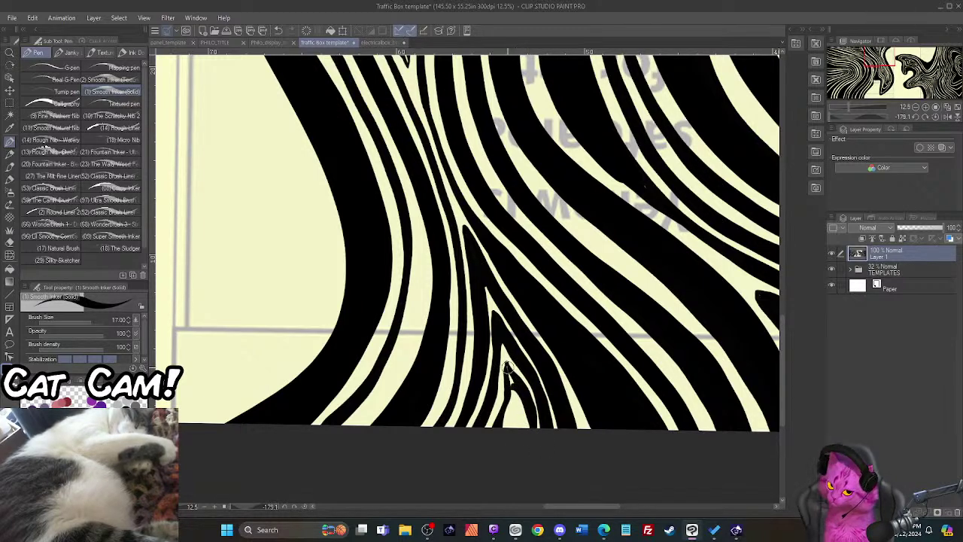
mouse_move(505, 368)
mouse_down()
mouse_move(509, 429)
mouse_move(520, 423)
mouse_move(510, 425)
mouse_move(517, 406)
mouse_move(513, 421)
mouse_up()
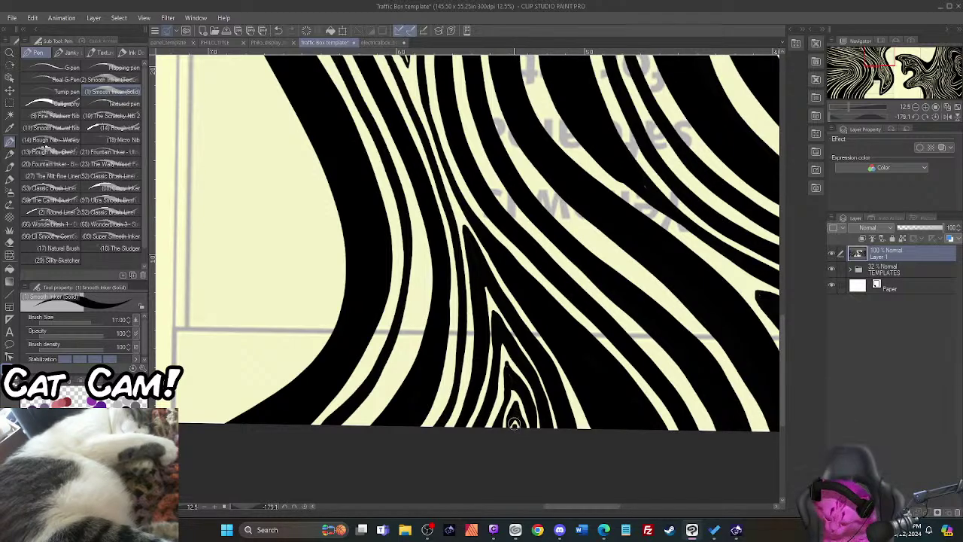
Step: Reset the canvas rotation and ink a contour line parallel to the hooked shape's outer edge, extending it around the blunt tip
scroll(512, 425, down, 6)
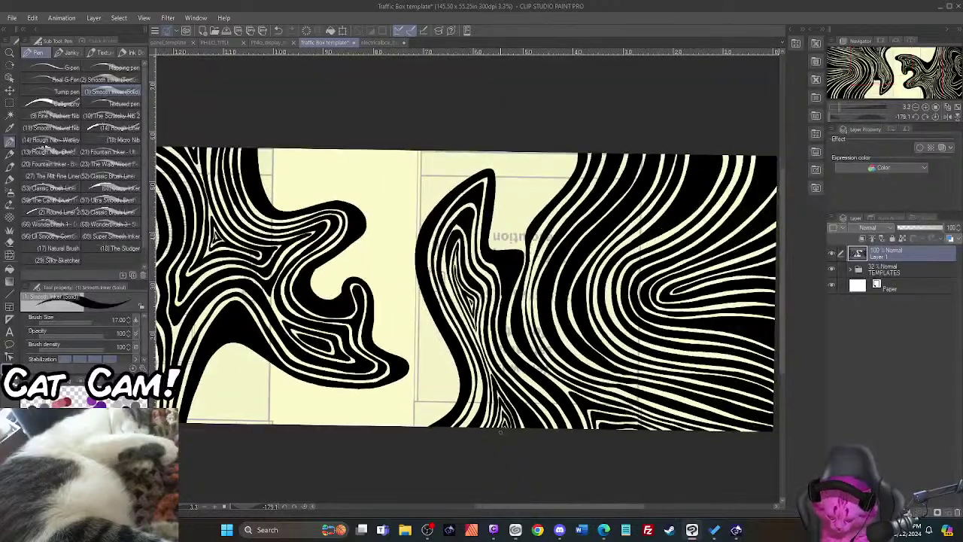
scroll(501, 431, down, 2)
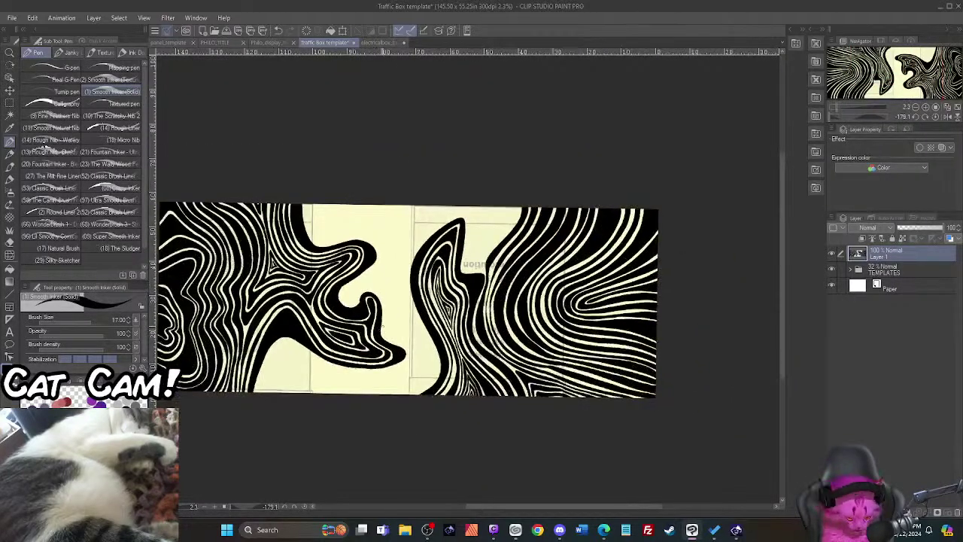
click(937, 118)
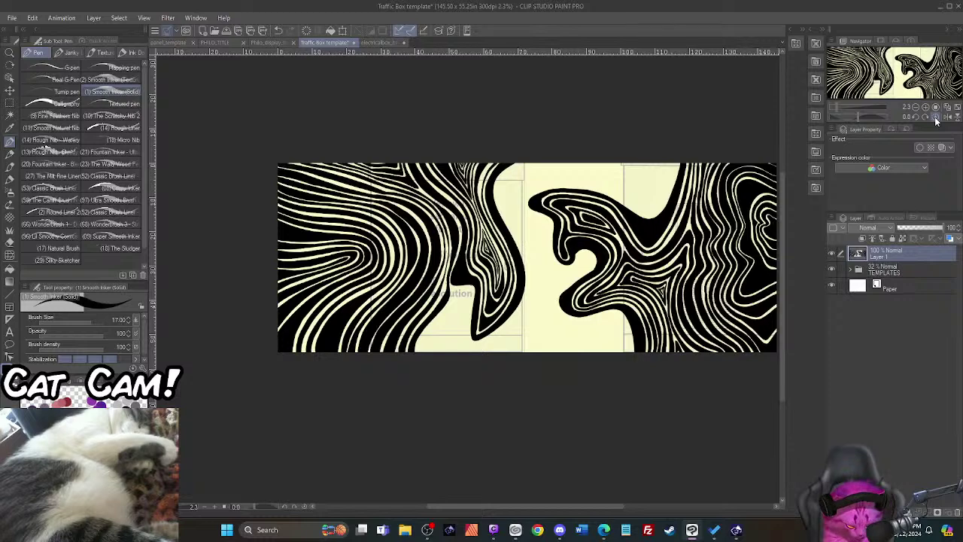
drag(430, 508, 466, 508)
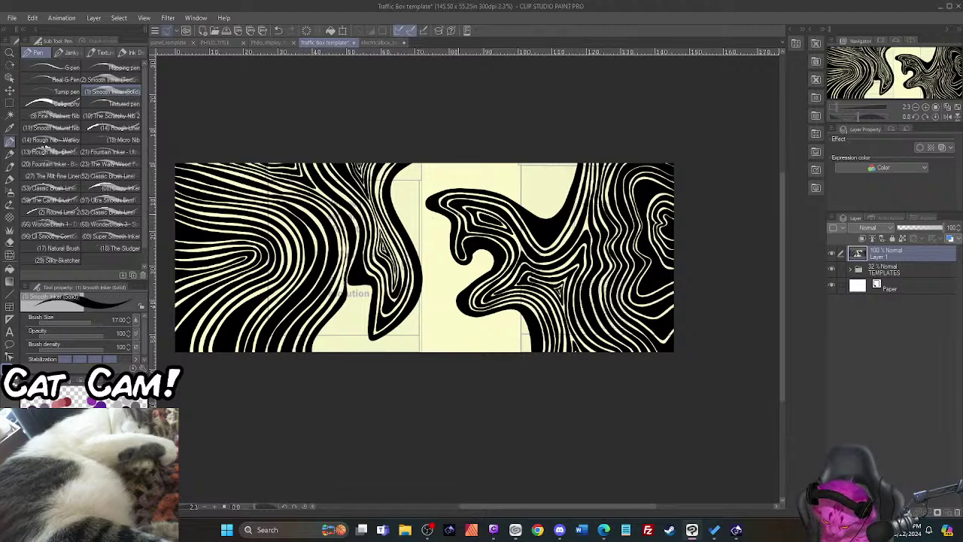
scroll(476, 292, up, 4)
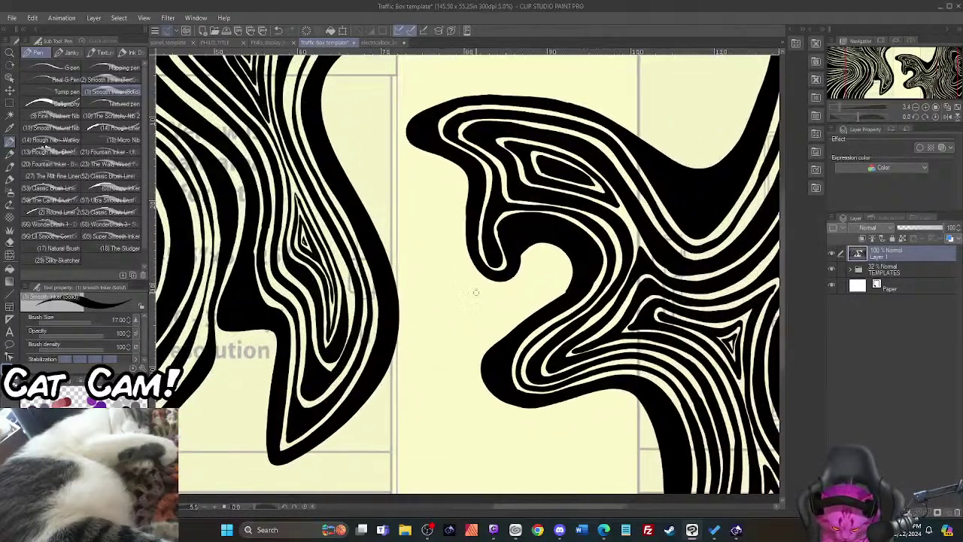
scroll(475, 292, up, 1)
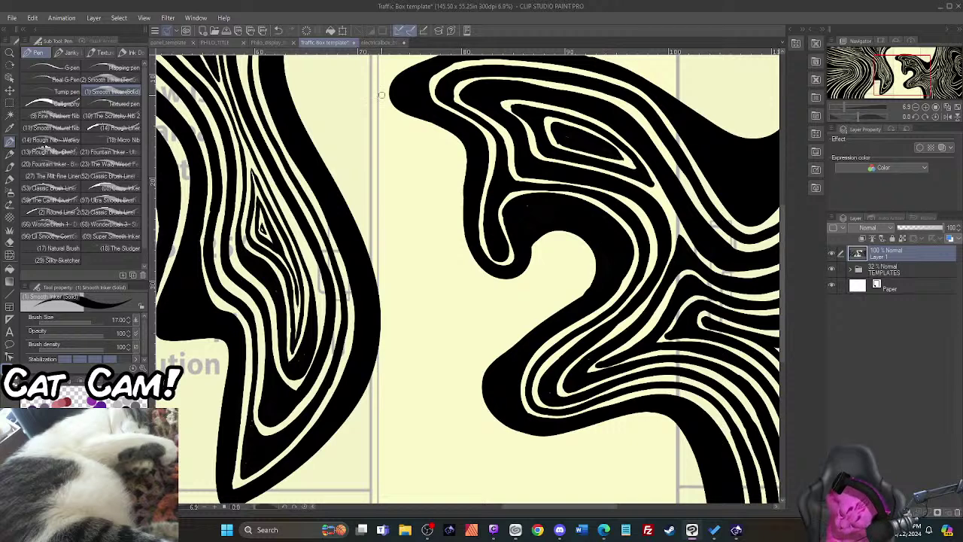
mouse_move(383, 95)
mouse_down()
mouse_move(399, 121)
mouse_move(460, 154)
mouse_move(456, 230)
mouse_move(470, 265)
mouse_move(500, 288)
mouse_move(529, 280)
mouse_move(547, 252)
mouse_move(575, 244)
mouse_move(590, 277)
mouse_move(491, 351)
mouse_move(469, 380)
mouse_move(480, 413)
mouse_move(518, 439)
mouse_move(555, 444)
mouse_move(667, 424)
mouse_up()
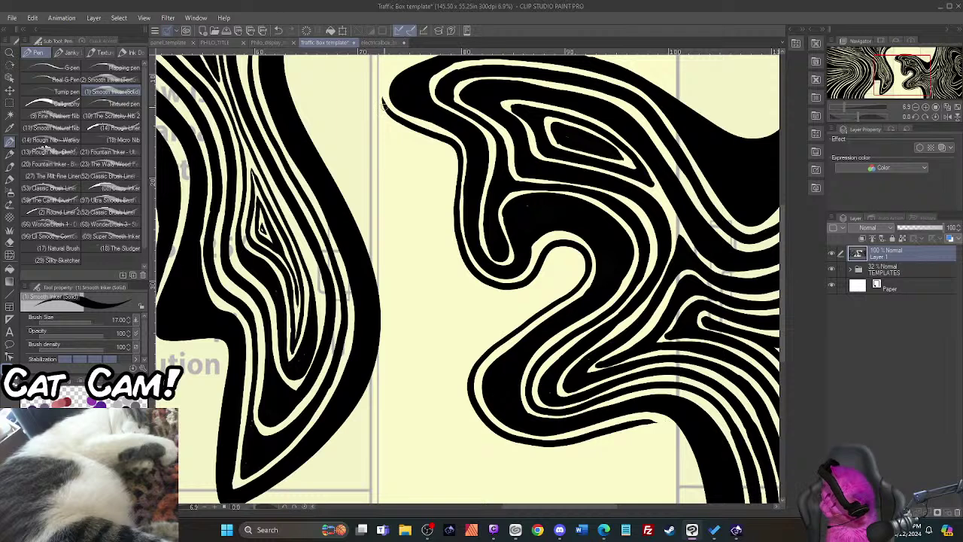
drag(384, 107, 392, 68)
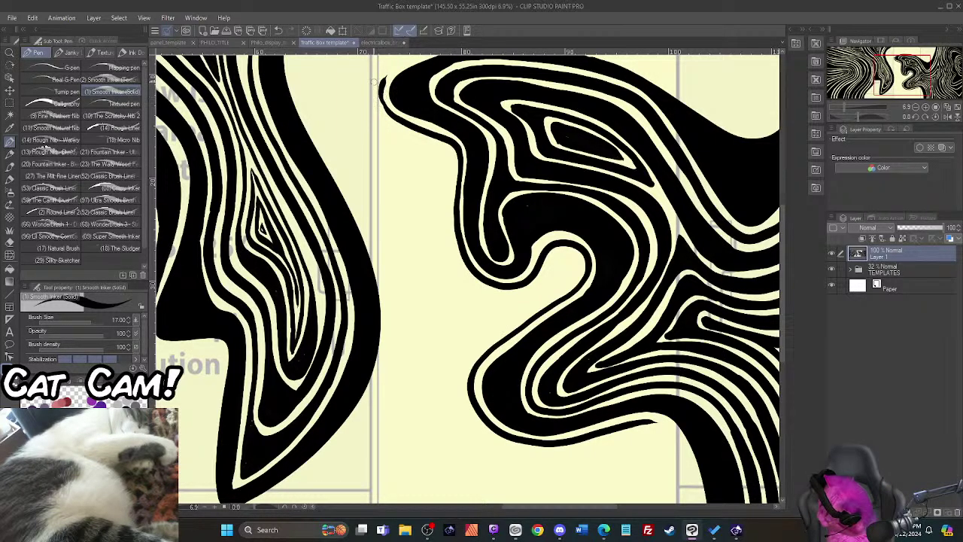
Step: Ink a second parallel line outside the hooked shape's new contour and thicken it at the shoulder bend and inside the hook
mouse_move(373, 78)
mouse_down()
mouse_move(371, 107)
mouse_move(403, 137)
mouse_move(442, 150)
mouse_move(446, 249)
mouse_move(469, 286)
mouse_move(531, 291)
mouse_move(565, 254)
mouse_move(578, 260)
mouse_move(566, 286)
mouse_move(473, 349)
mouse_move(456, 384)
mouse_move(474, 428)
mouse_move(520, 452)
mouse_move(569, 453)
mouse_move(657, 429)
mouse_up()
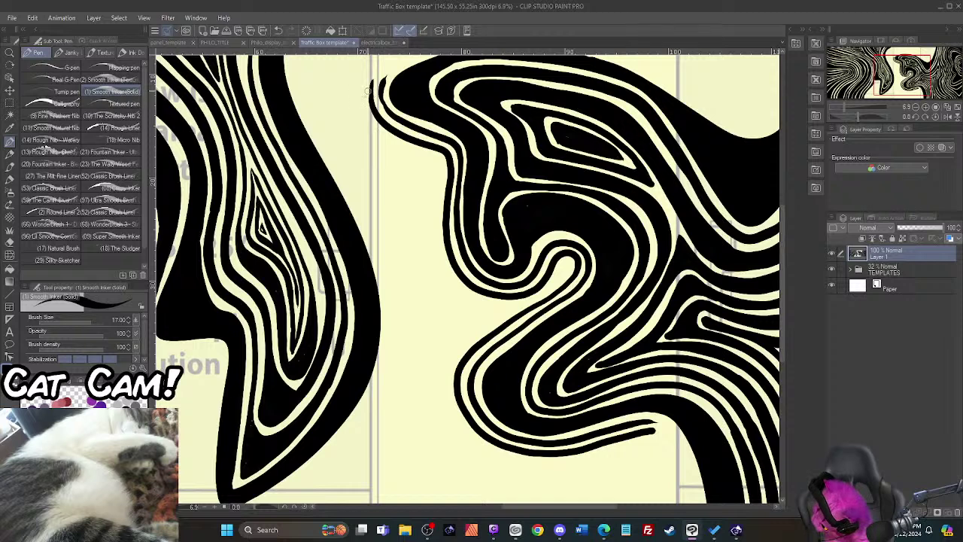
mouse_move(370, 79)
mouse_down()
mouse_move(379, 122)
mouse_move(422, 152)
mouse_move(447, 194)
mouse_up()
drag(421, 147, 446, 173)
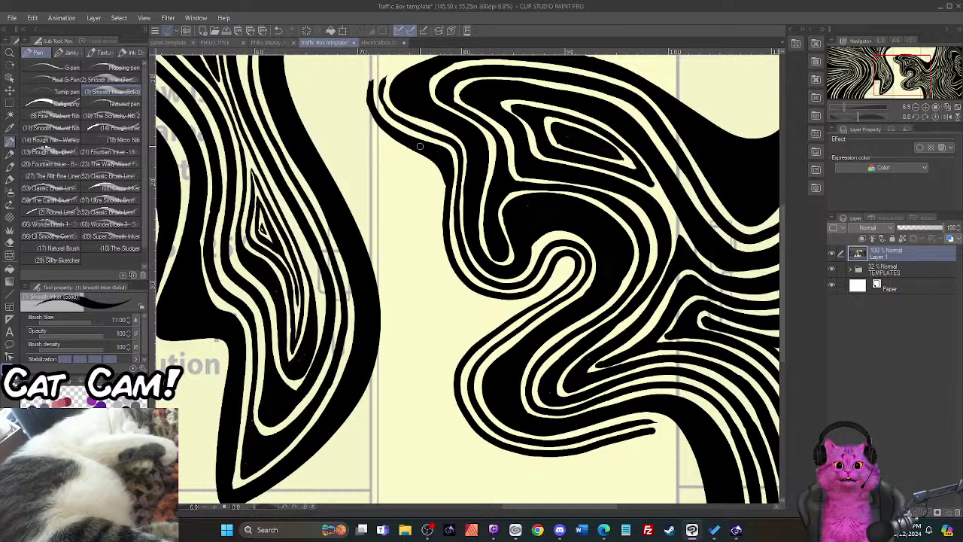
mouse_move(547, 283)
mouse_down()
mouse_move(566, 267)
mouse_move(572, 276)
mouse_up()
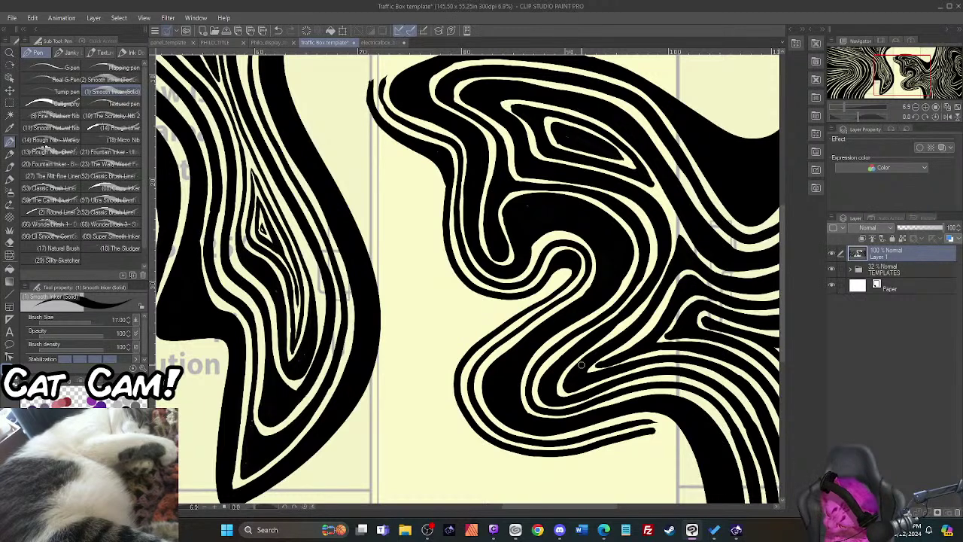
Step: Thicken the outer contour around the central shape's lower lobe and ink another parallel line down its left side and around the lobe
mouse_move(475, 346)
mouse_down()
mouse_move(454, 374)
mouse_move(452, 403)
mouse_move(467, 431)
mouse_move(495, 450)
mouse_move(548, 457)
mouse_up()
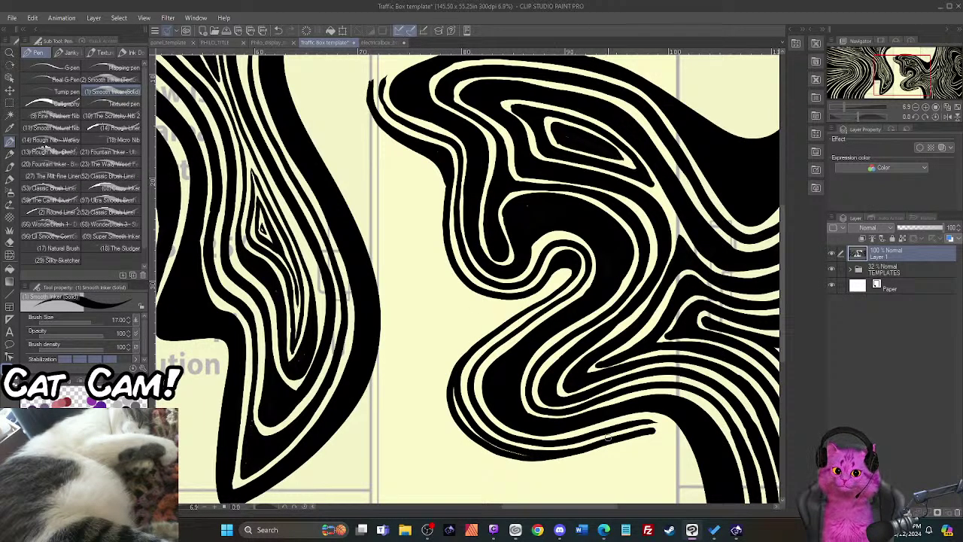
drag(454, 384, 464, 422)
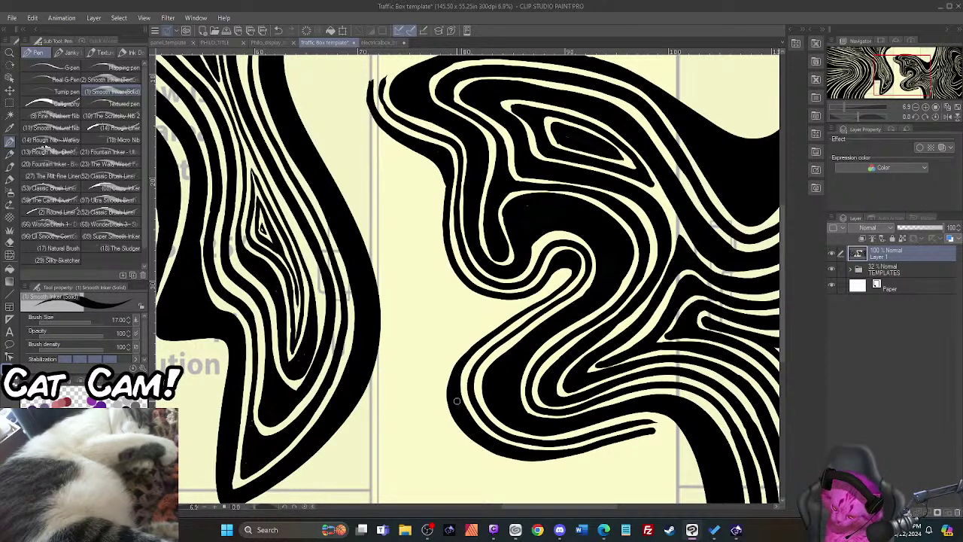
mouse_move(362, 82)
mouse_down()
mouse_move(359, 112)
mouse_move(438, 182)
mouse_move(444, 272)
mouse_move(481, 303)
mouse_move(519, 305)
mouse_up()
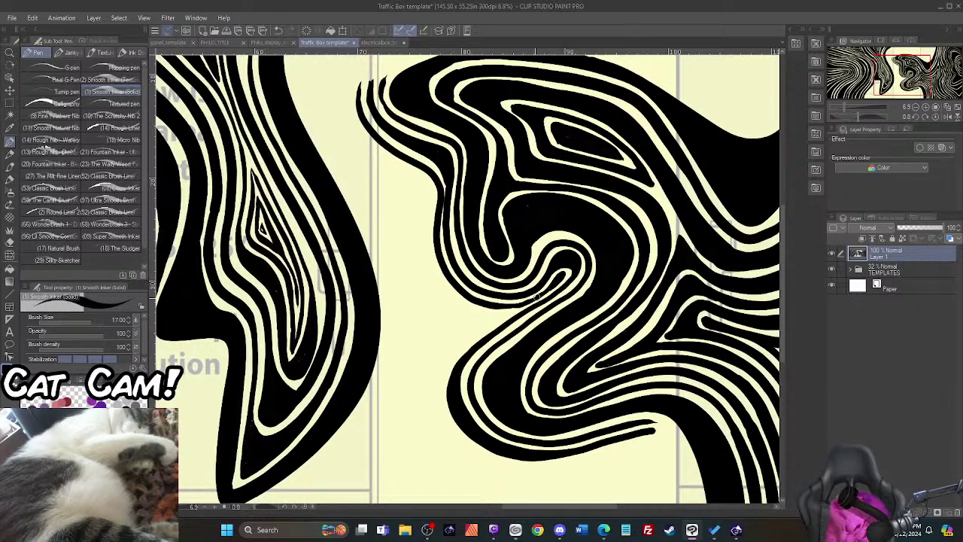
mouse_move(517, 306)
mouse_down()
mouse_move(469, 342)
mouse_move(440, 382)
mouse_move(439, 415)
mouse_move(461, 444)
mouse_move(529, 467)
mouse_move(656, 442)
mouse_up()
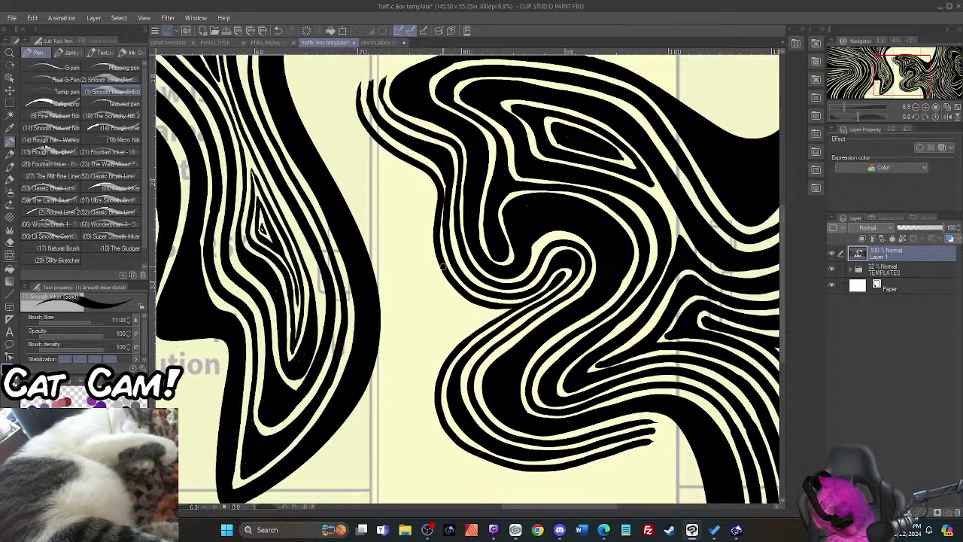
Step: Bridge the notch between the central shape's upper and lower lobes with a solid filled curve and thicken the contour above it
mouse_move(444, 267)
mouse_down()
mouse_move(470, 307)
mouse_move(455, 359)
mouse_up()
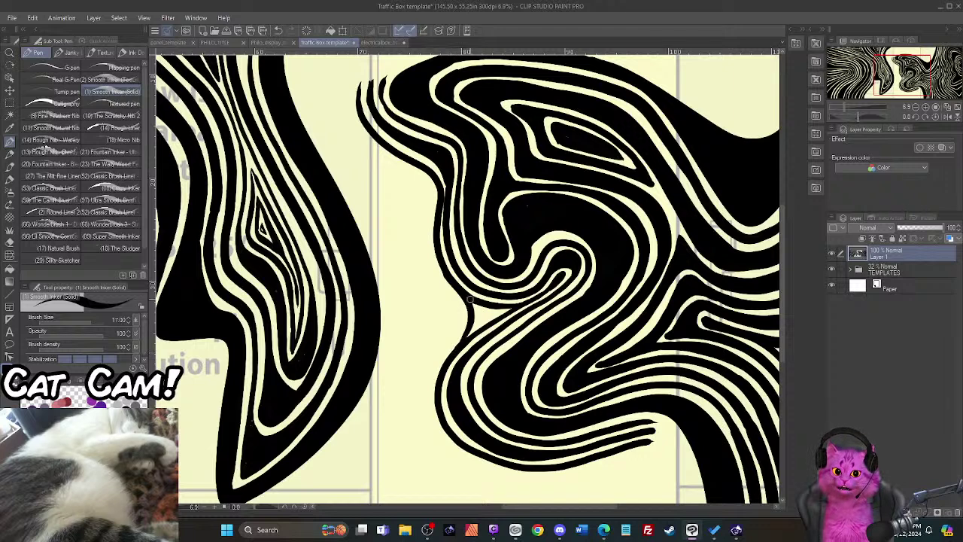
mouse_move(470, 299)
mouse_down()
mouse_move(511, 309)
mouse_move(468, 339)
mouse_up()
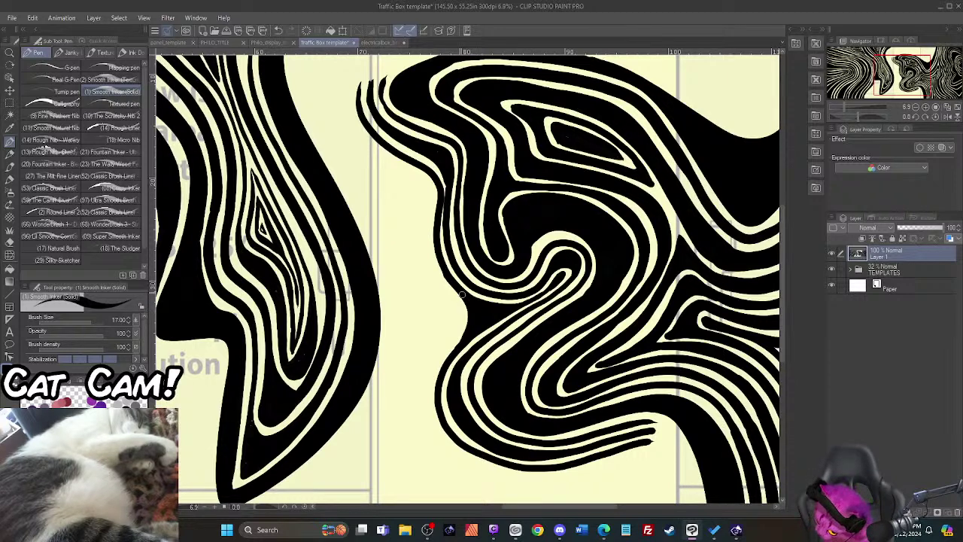
mouse_move(437, 265)
mouse_down()
mouse_move(430, 178)
mouse_move(370, 135)
mouse_move(353, 75)
mouse_up()
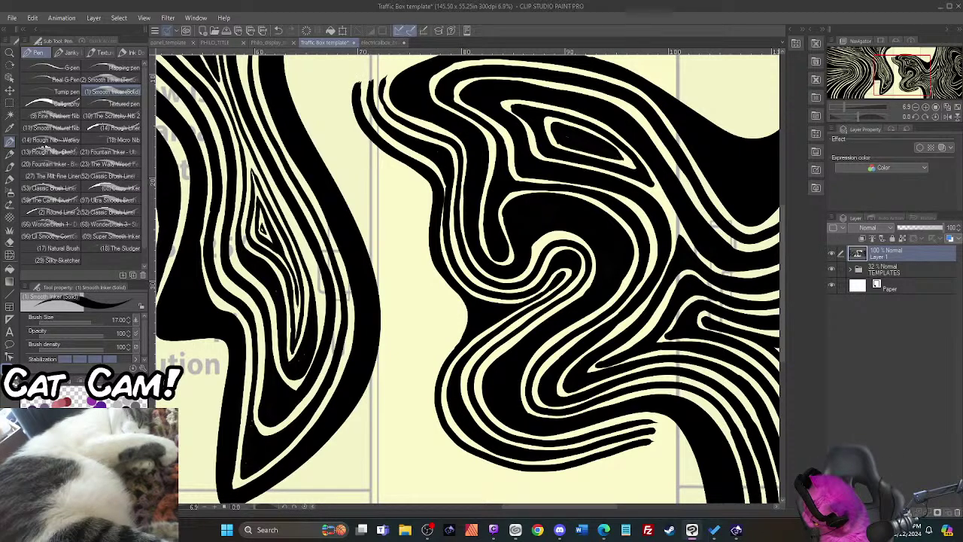
scroll(438, 208, up, 5)
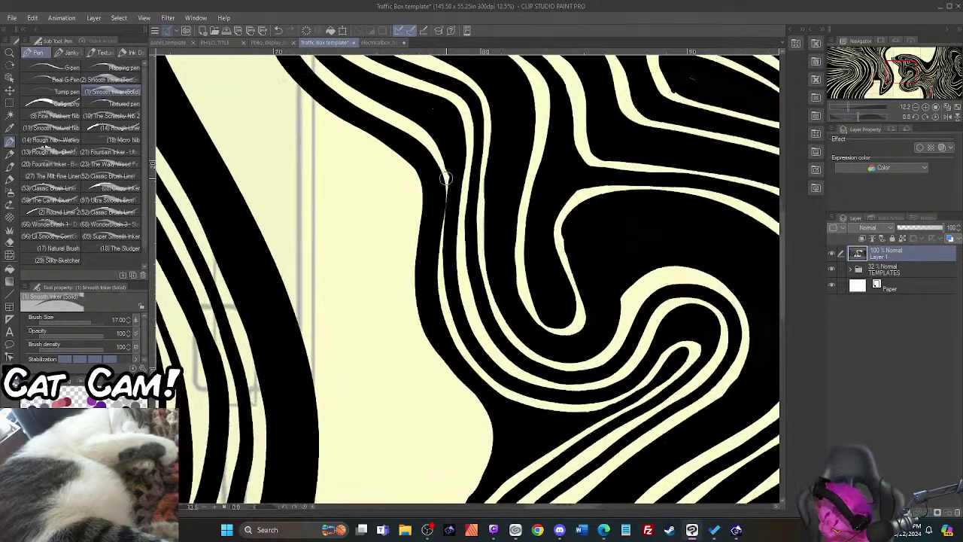
mouse_move(425, 128)
mouse_down()
mouse_move(449, 182)
mouse_move(439, 292)
mouse_up()
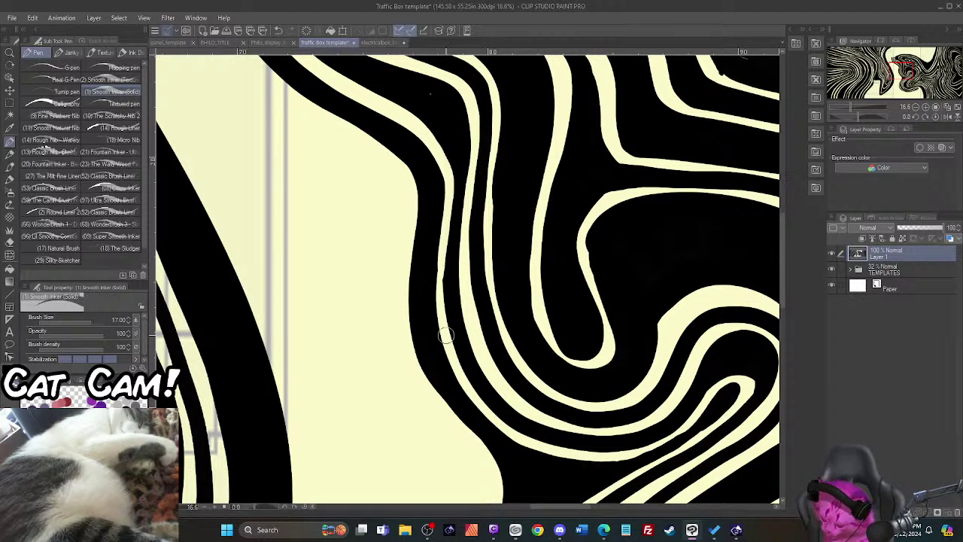
Step: Ink two more contours parallel to the central shape's left edge and around its lower lobe, thickening the first one's bottom bend
scroll(446, 335, down, 1)
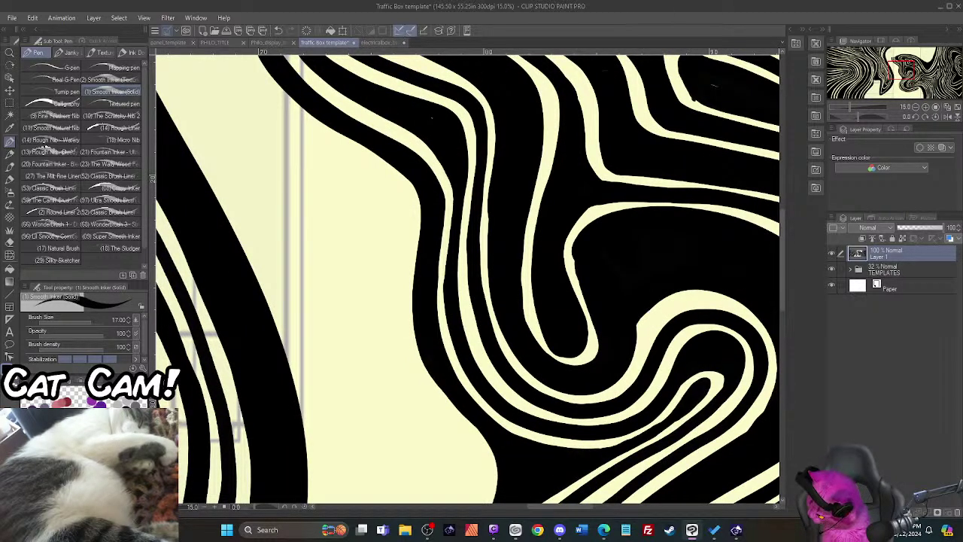
scroll(709, 83, down, 4)
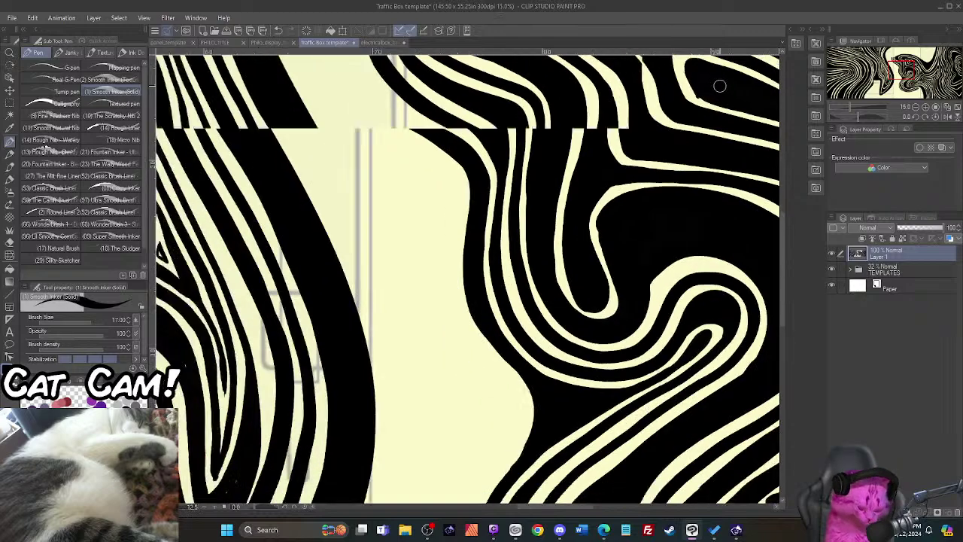
scroll(720, 85, down, 2)
scroll(721, 83, up, 3)
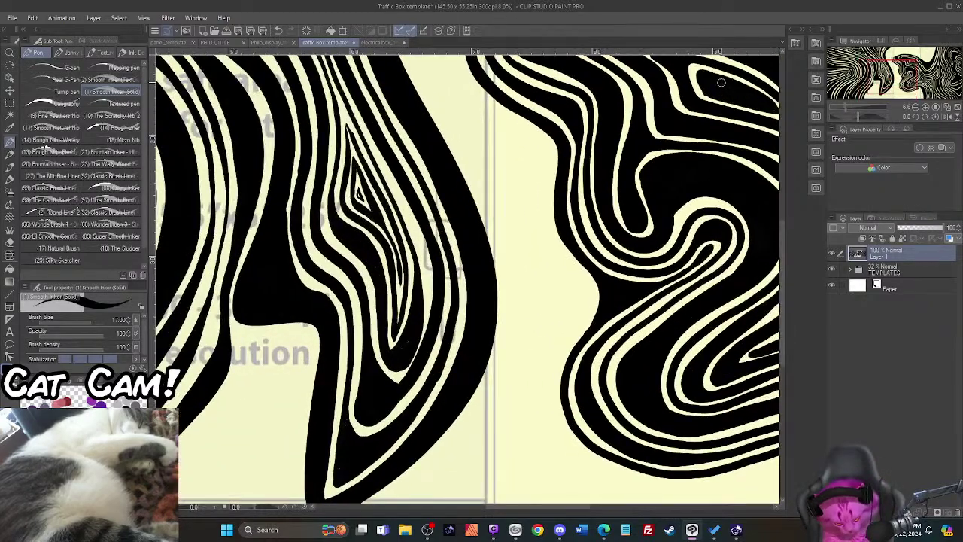
scroll(721, 83, down, 3)
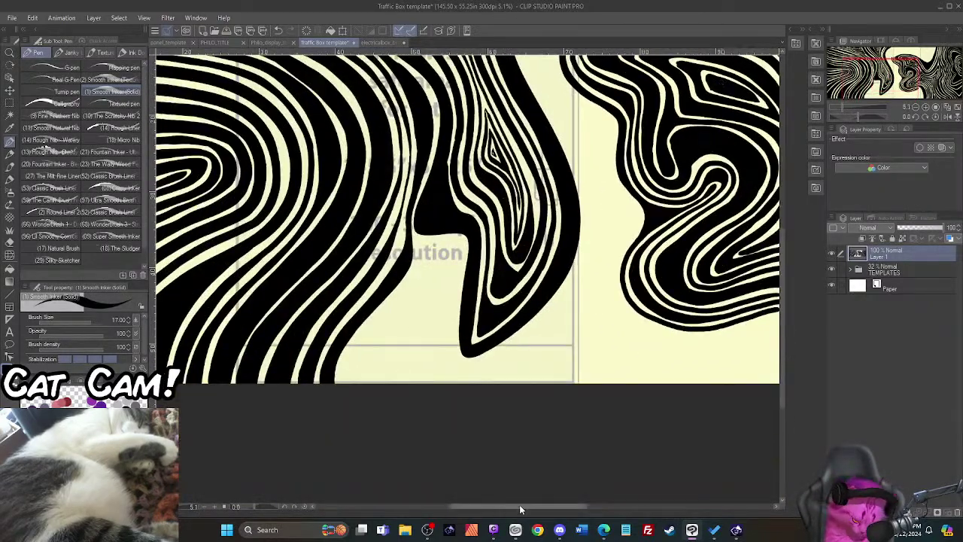
drag(519, 508, 559, 515)
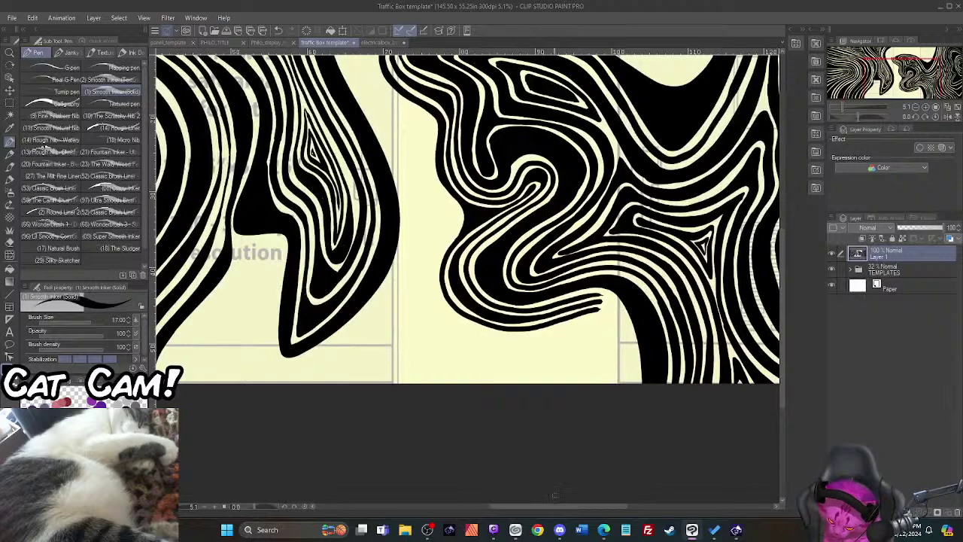
drag(783, 310, 788, 281)
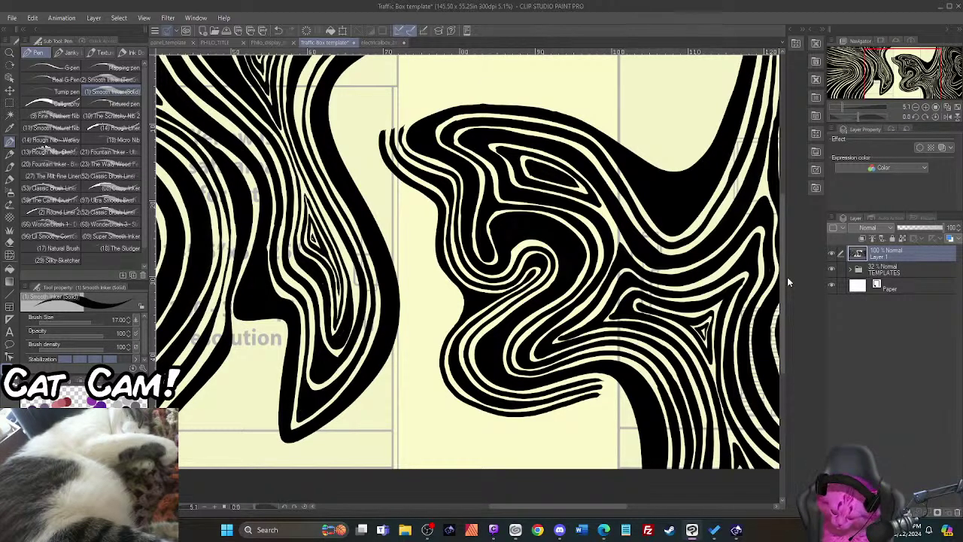
mouse_move(374, 133)
mouse_down()
mouse_move(432, 214)
mouse_move(430, 254)
mouse_move(458, 303)
mouse_move(431, 354)
mouse_move(431, 365)
mouse_move(447, 329)
mouse_move(433, 365)
mouse_move(444, 394)
mouse_move(510, 424)
mouse_move(601, 402)
mouse_up()
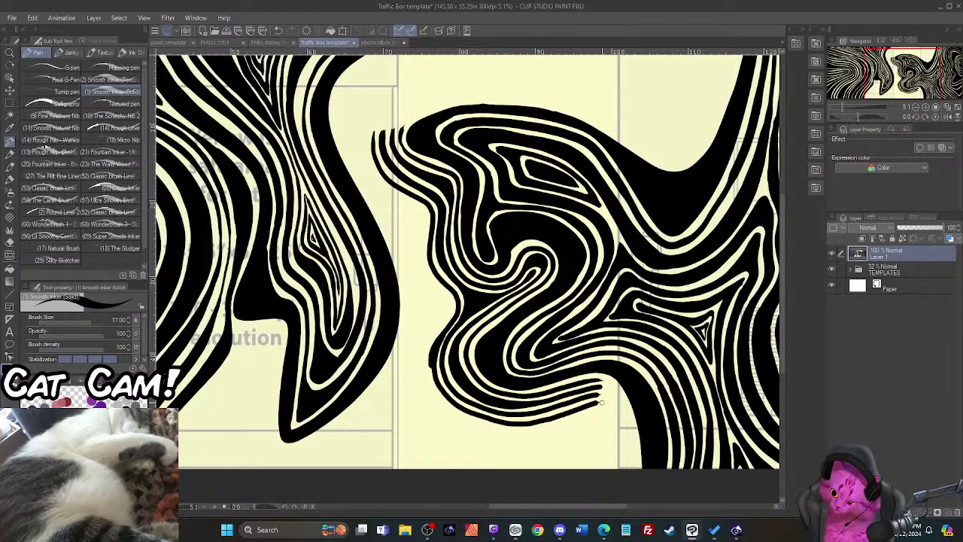
mouse_move(431, 350)
mouse_down()
mouse_move(429, 376)
mouse_move(456, 412)
mouse_move(496, 426)
mouse_move(540, 420)
mouse_up()
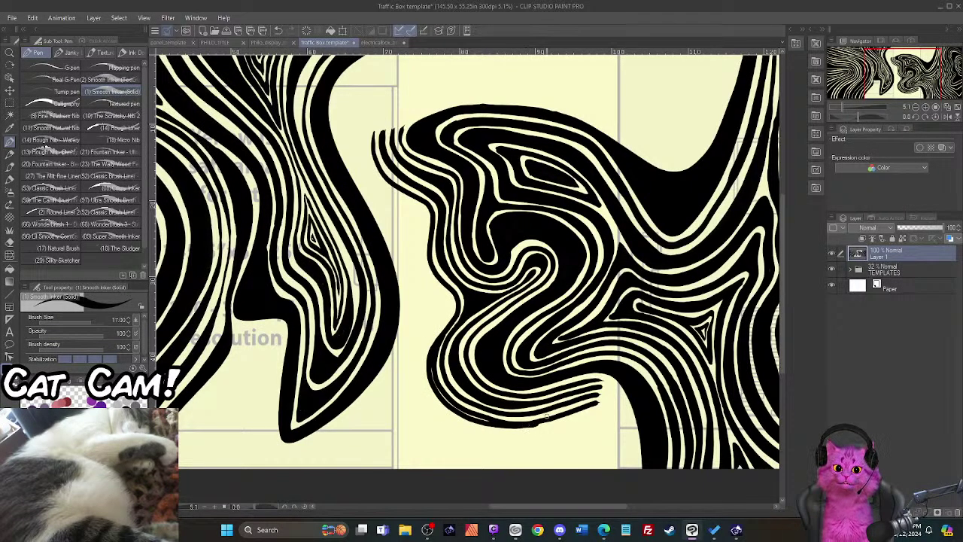
mouse_move(435, 386)
mouse_down()
mouse_move(482, 419)
mouse_move(523, 426)
mouse_up()
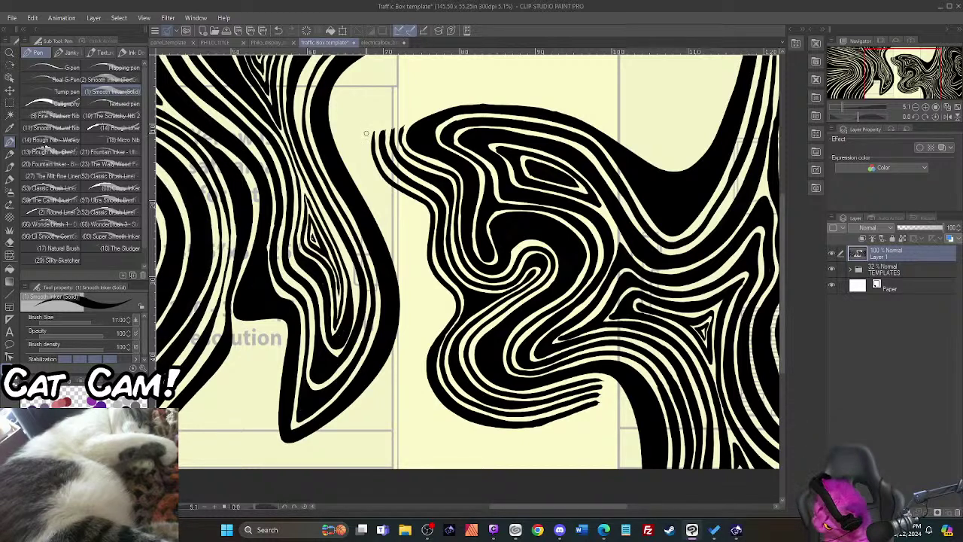
mouse_move(366, 133)
mouse_down()
mouse_move(373, 180)
mouse_move(420, 211)
mouse_move(423, 279)
mouse_move(450, 310)
mouse_move(439, 325)
mouse_up()
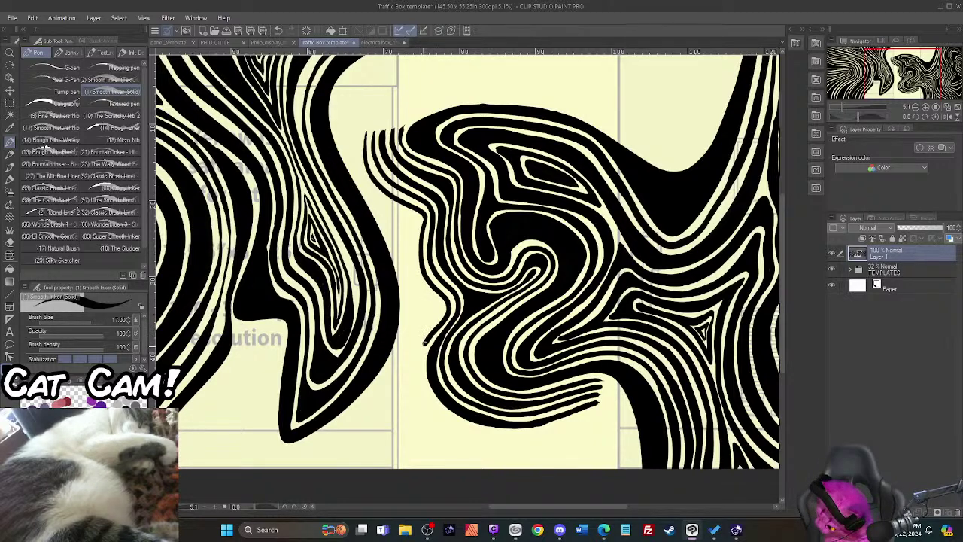
mouse_move(418, 365)
mouse_down()
mouse_move(430, 401)
mouse_move(456, 423)
mouse_move(494, 434)
mouse_move(528, 435)
mouse_move(596, 410)
mouse_up()
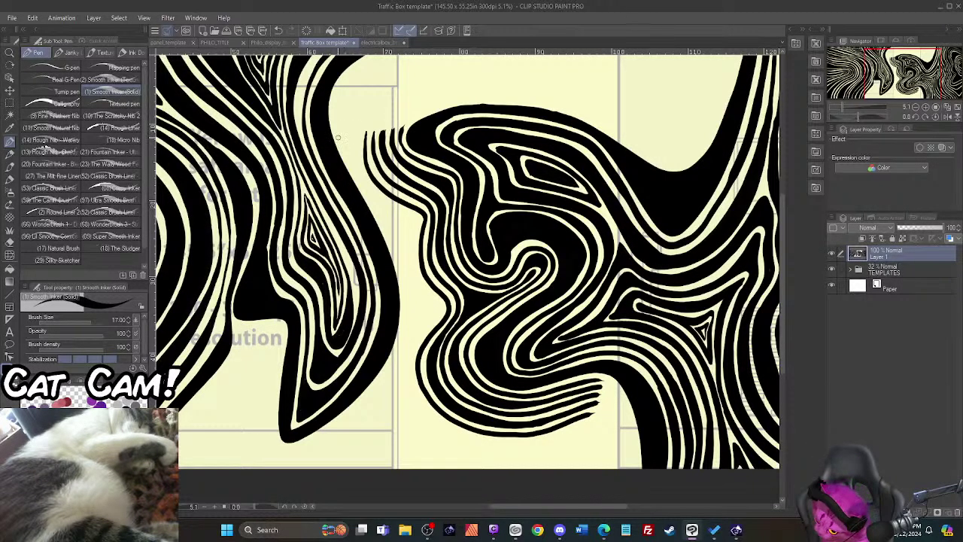
Step: Ink two parallel lines along the pointed shape's right edge and thicken the outer one where it meets the central stripes
mouse_move(338, 137)
mouse_down()
mouse_move(398, 253)
mouse_move(408, 315)
mouse_move(377, 384)
mouse_move(311, 443)
mouse_up()
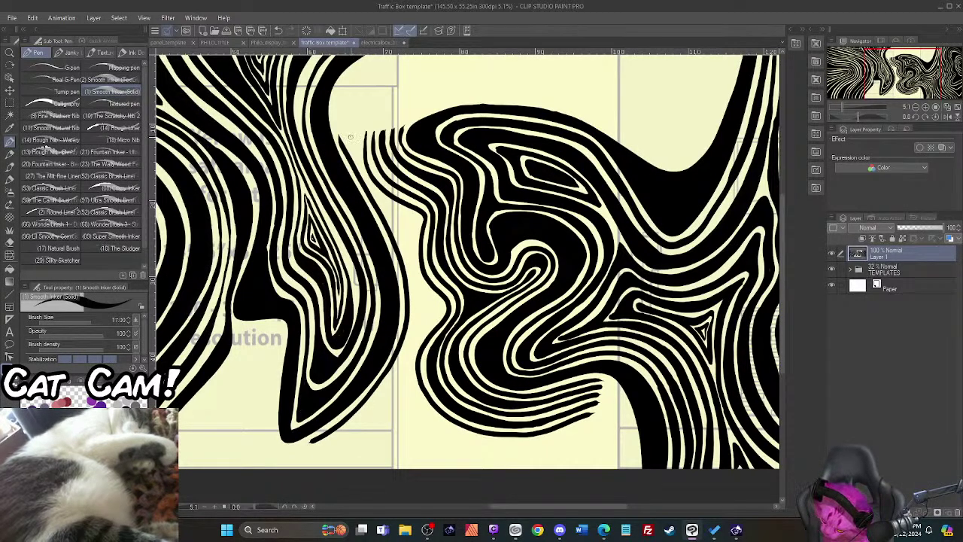
mouse_move(351, 135)
mouse_down()
mouse_move(407, 251)
mouse_move(415, 308)
mouse_move(392, 381)
mouse_move(327, 442)
mouse_up()
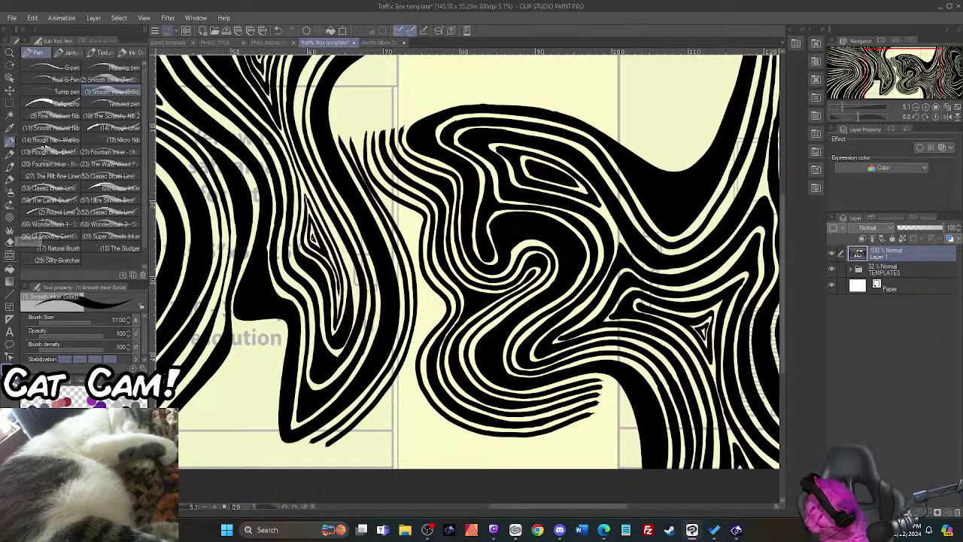
scroll(369, 202, up, 4)
scroll(369, 202, up, 2)
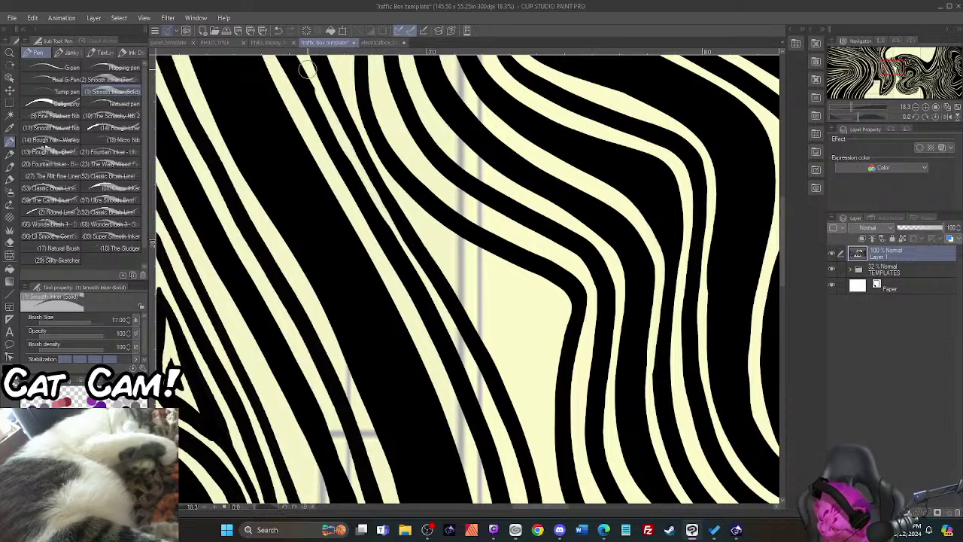
scroll(308, 72, down, 2)
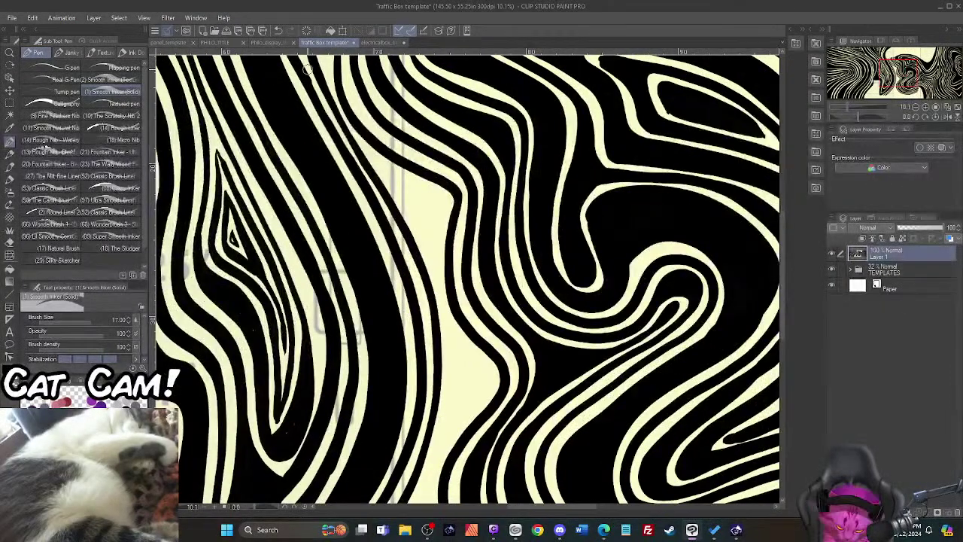
drag(782, 273, 781, 236)
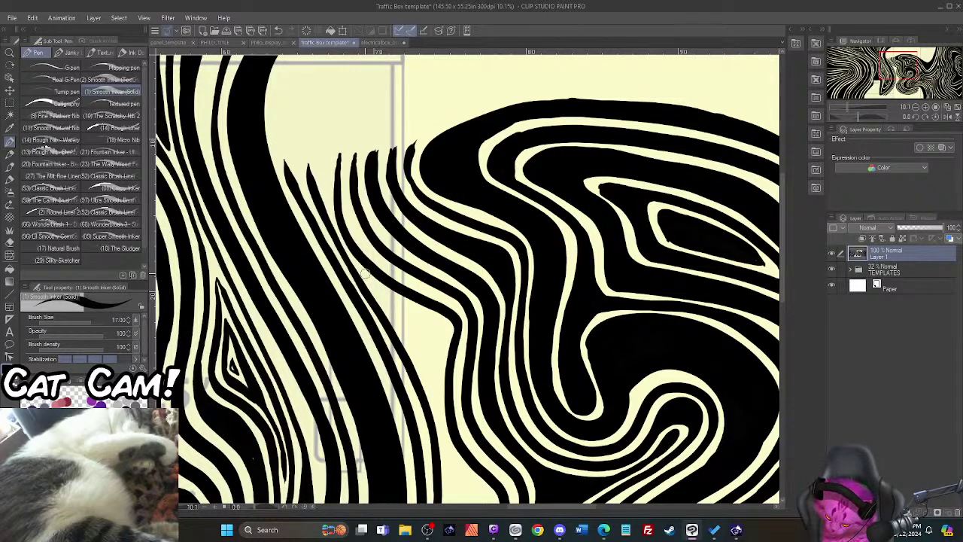
scroll(365, 274, down, 1)
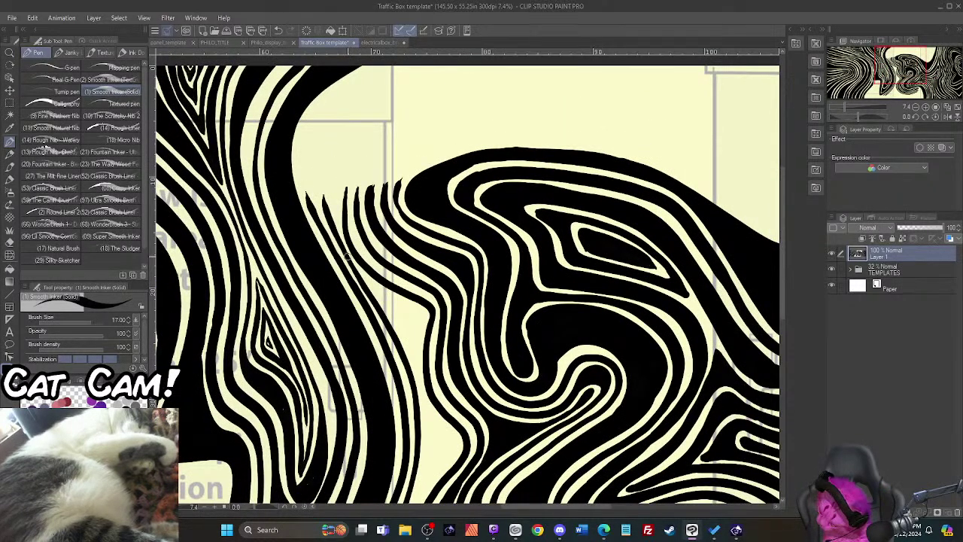
mouse_move(348, 258)
mouse_down()
mouse_move(396, 313)
mouse_move(412, 377)
mouse_up()
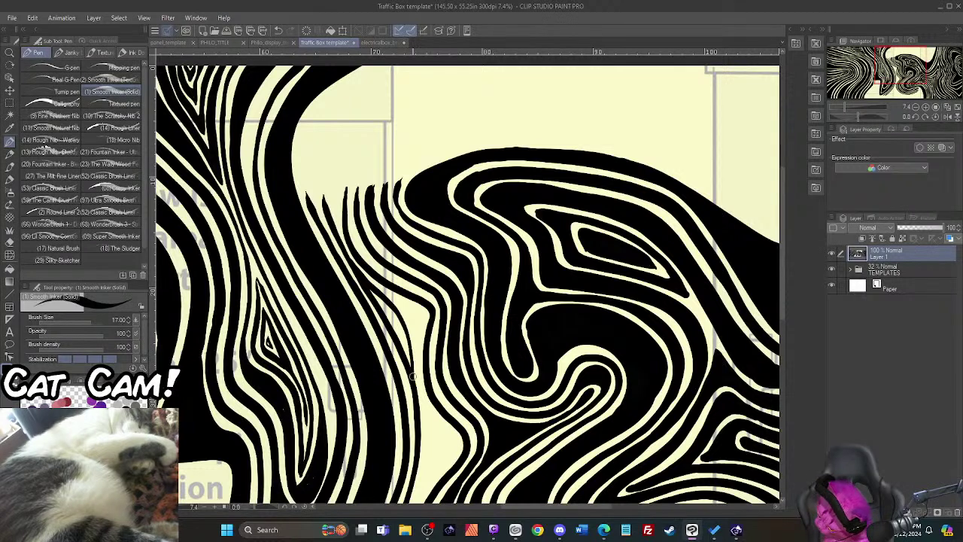
mouse_move(370, 291)
mouse_down()
mouse_move(399, 326)
mouse_move(409, 368)
mouse_move(387, 312)
mouse_up()
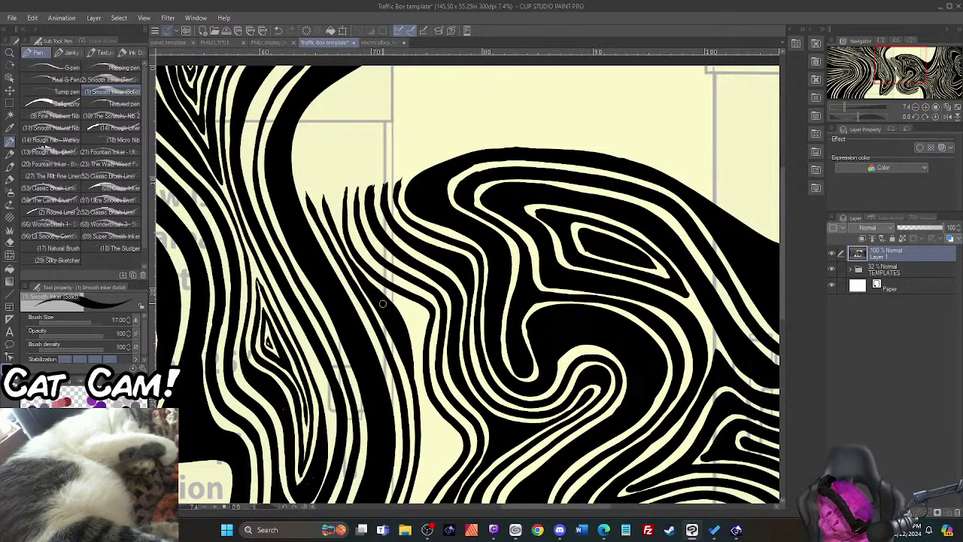
Step: Ink a solid bulge on the pointed shape's outer line facing the central shape's notch, and fill in the bend of the notch
drag(781, 264, 790, 342)
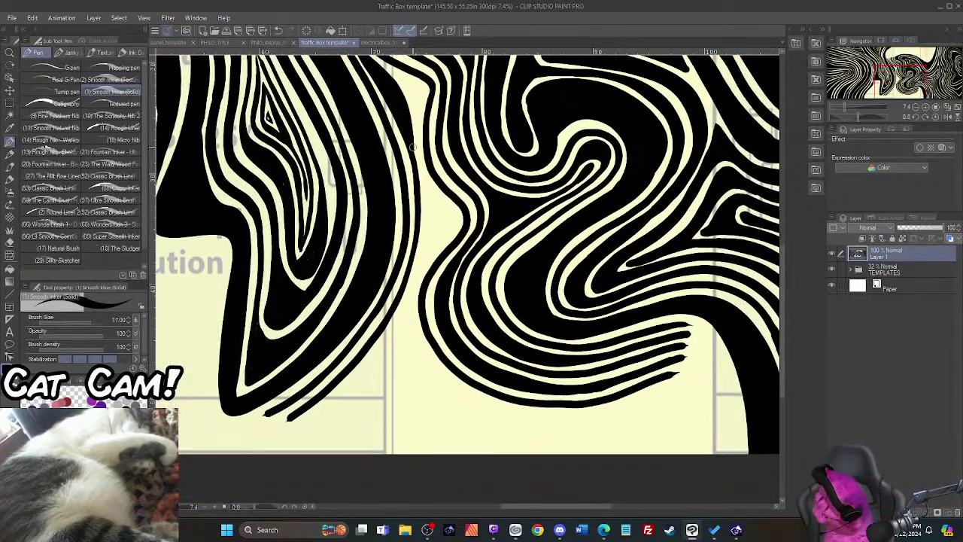
mouse_move(411, 136)
mouse_down()
mouse_move(432, 214)
mouse_move(418, 269)
mouse_move(389, 310)
mouse_up()
mouse_move(419, 178)
mouse_down()
mouse_move(427, 234)
mouse_move(405, 287)
mouse_move(421, 189)
mouse_move(424, 237)
mouse_up()
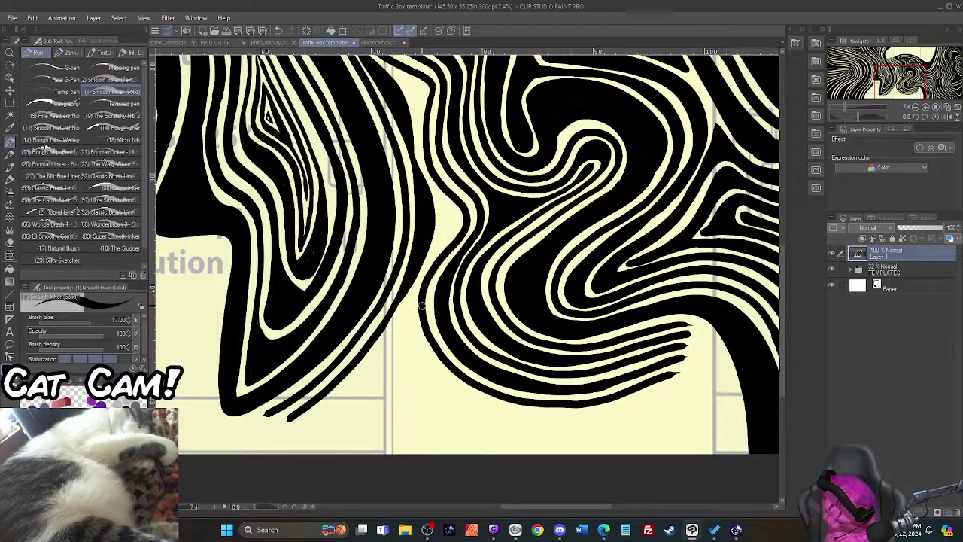
mouse_move(421, 305)
mouse_down()
mouse_move(454, 222)
mouse_move(451, 194)
mouse_up()
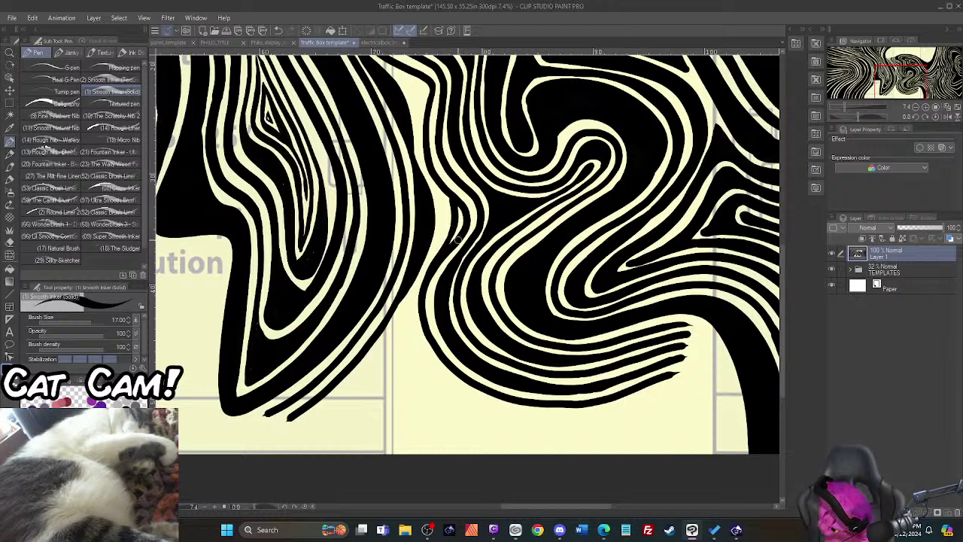
mouse_move(451, 247)
mouse_down()
mouse_move(456, 203)
mouse_move(458, 232)
mouse_up()
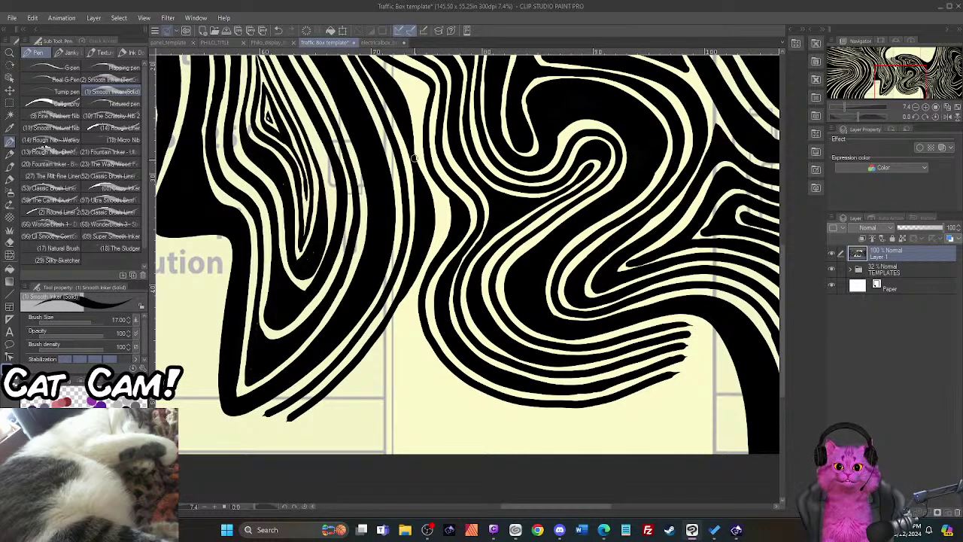
Step: Extend the solid bulge upward between the pointed shape's outer line and the central stripes, filling the remaining gap
mouse_move(413, 157)
mouse_down()
mouse_move(444, 210)
mouse_move(416, 269)
mouse_move(436, 229)
mouse_move(430, 242)
mouse_move(428, 195)
mouse_up()
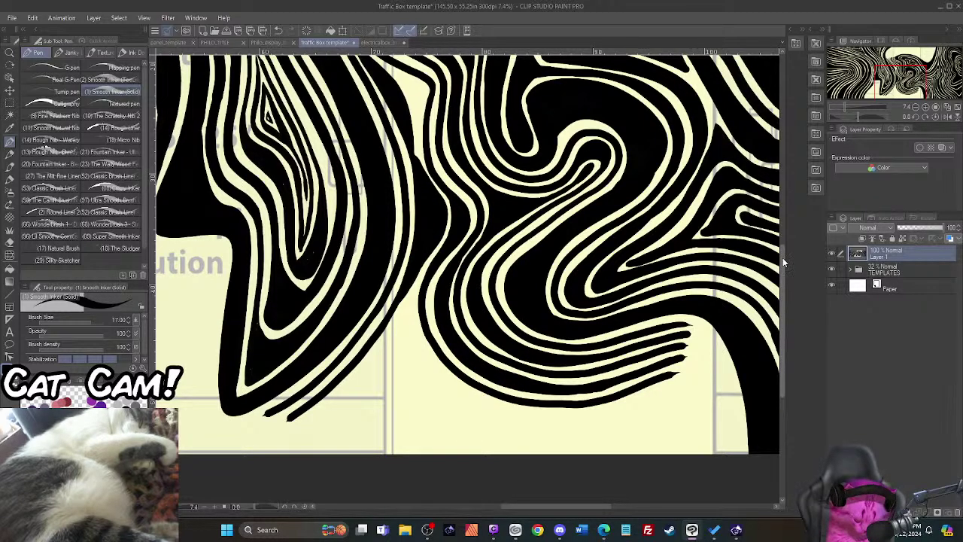
drag(783, 257, 789, 215)
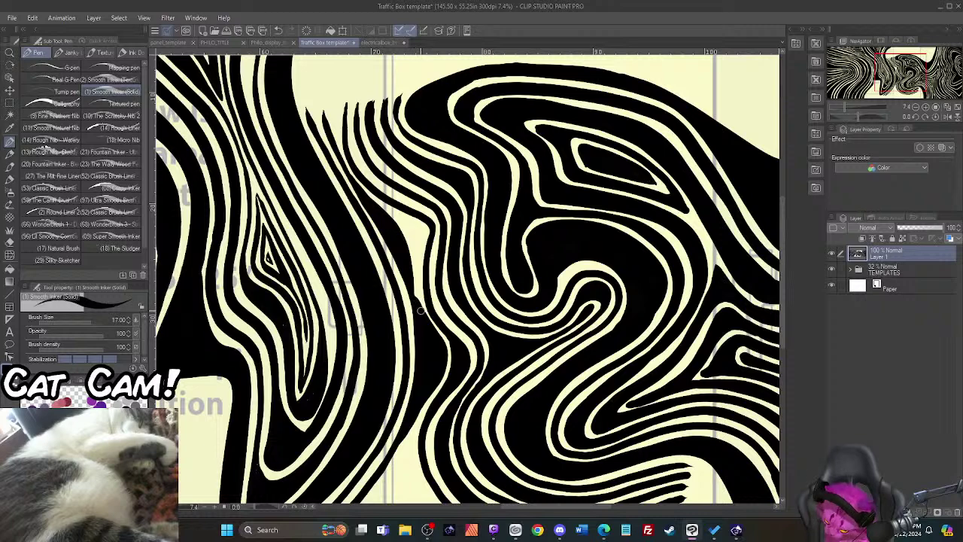
drag(428, 304, 404, 218)
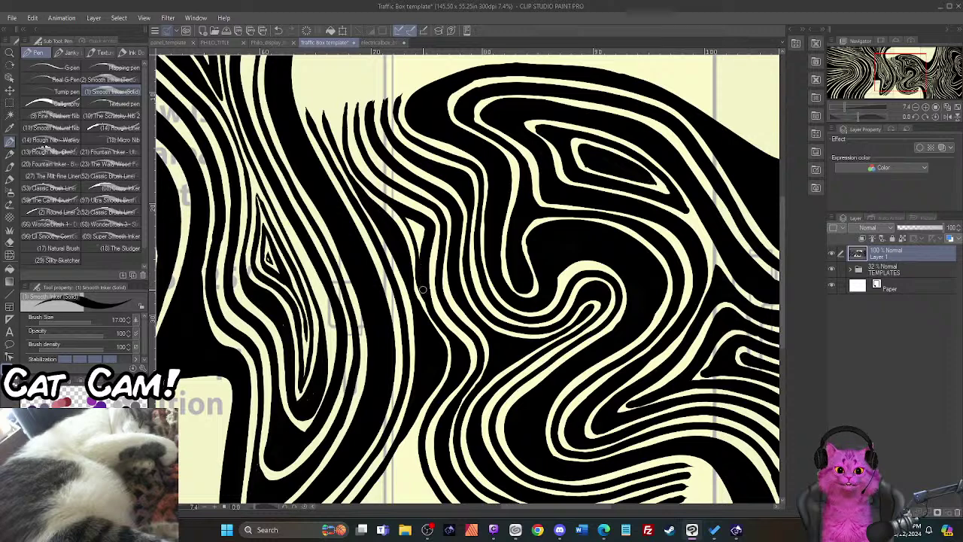
mouse_move(422, 286)
mouse_down()
mouse_move(405, 213)
mouse_move(421, 232)
mouse_up()
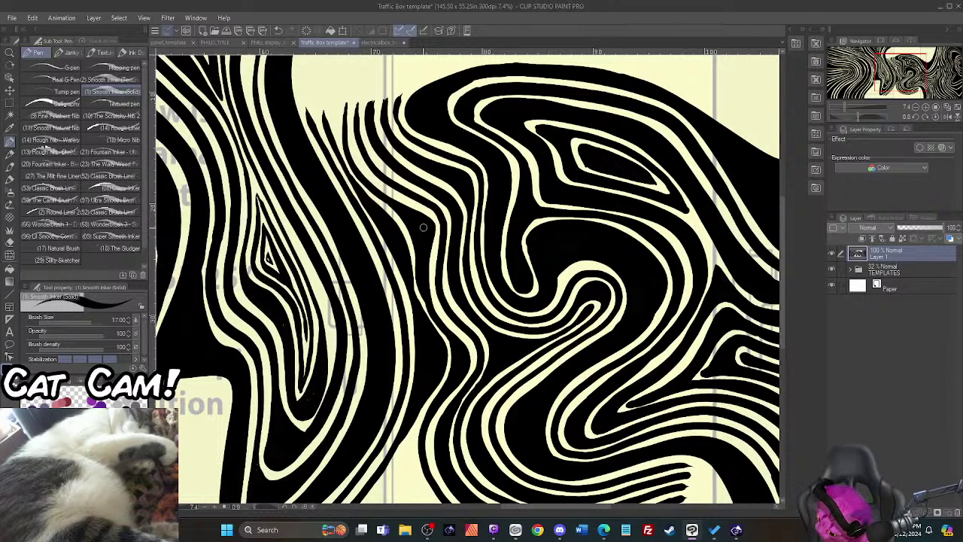
Step: Continue three of the central shape's open stripe ends around the bend to the canvas's bottom edge, and thicken the outermost one
drag(783, 271, 795, 394)
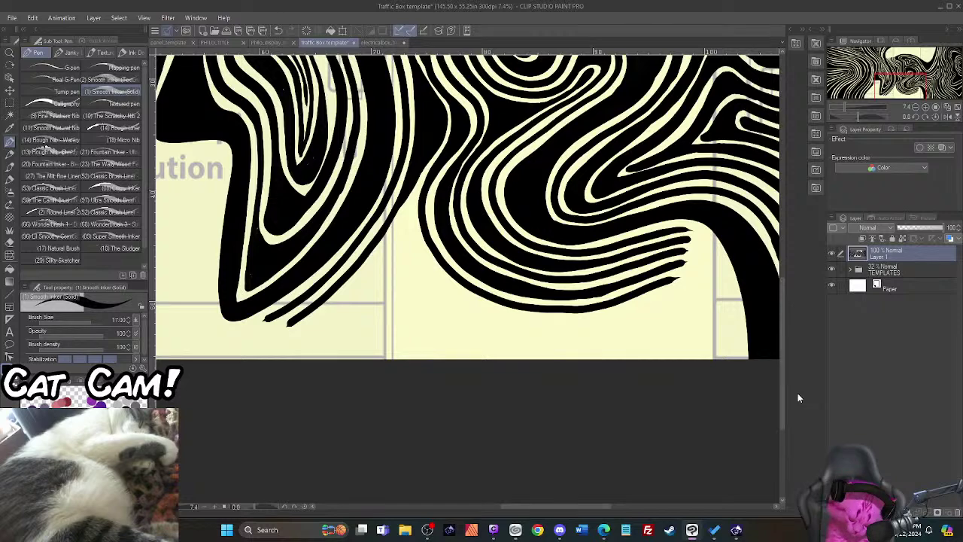
drag(550, 511, 601, 502)
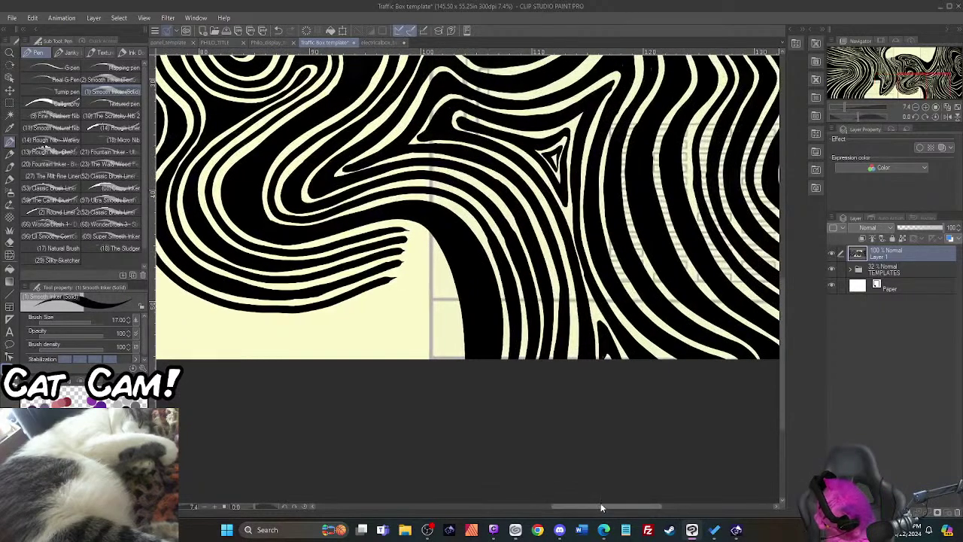
mouse_move(386, 229)
mouse_down()
mouse_move(418, 235)
mouse_move(439, 255)
mouse_move(456, 310)
mouse_move(458, 381)
mouse_up()
mouse_move(405, 240)
mouse_down()
mouse_move(428, 259)
mouse_move(442, 293)
mouse_move(448, 331)
mouse_move(436, 386)
mouse_up()
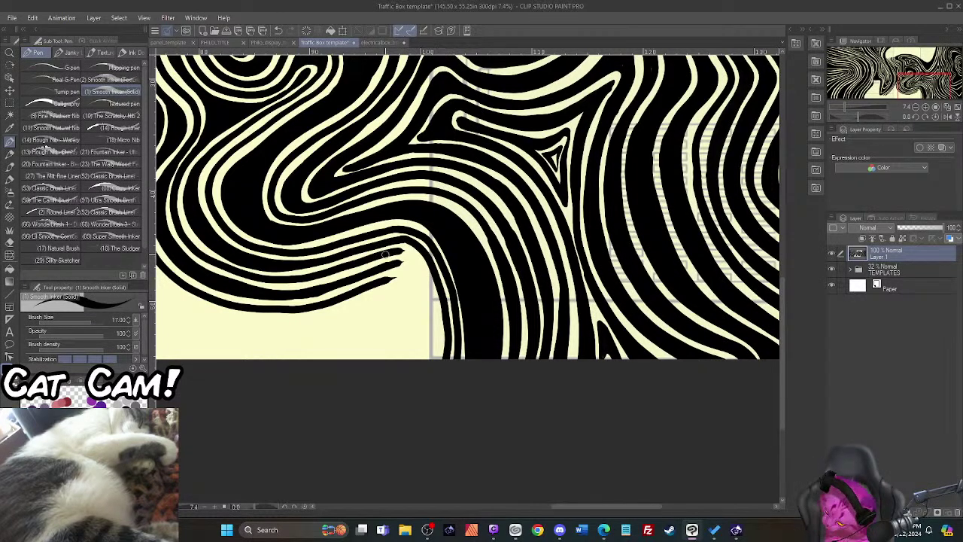
mouse_move(386, 253)
mouse_down()
mouse_move(423, 268)
mouse_move(437, 307)
mouse_move(435, 362)
mouse_up()
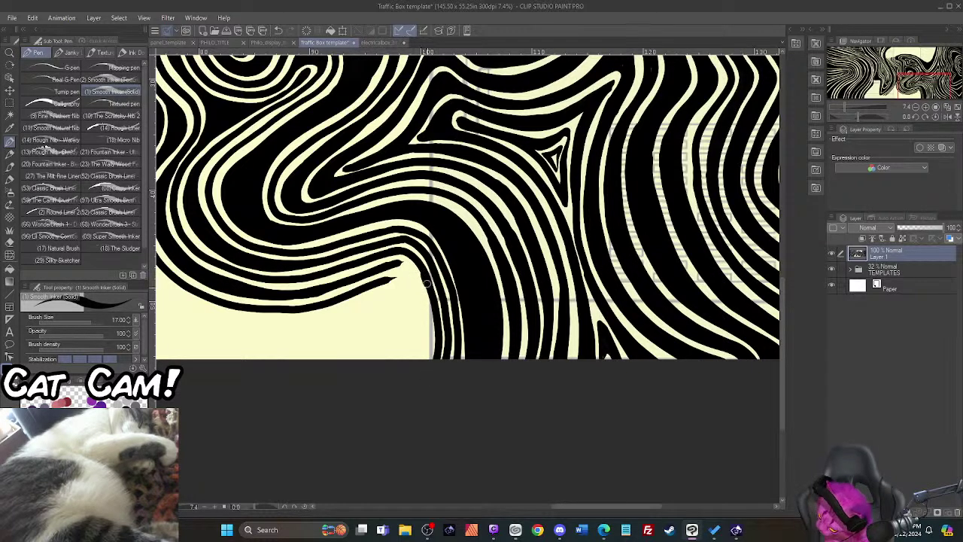
mouse_move(426, 283)
mouse_down()
mouse_move(427, 330)
mouse_move(405, 376)
mouse_up()
drag(431, 304, 412, 369)
mouse_move(432, 326)
mouse_down()
mouse_move(425, 362)
mouse_move(432, 346)
mouse_up()
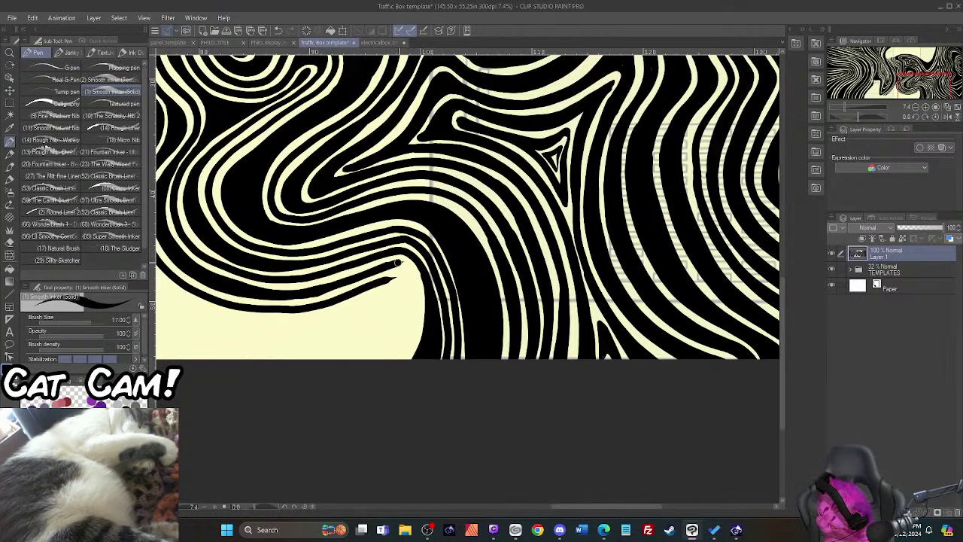
Step: Continue the last two open stripe ends around the same bend to the bottom edge and thicken the outer one
mouse_move(399, 262)
mouse_down()
mouse_move(415, 272)
mouse_move(418, 330)
mouse_move(391, 374)
mouse_up()
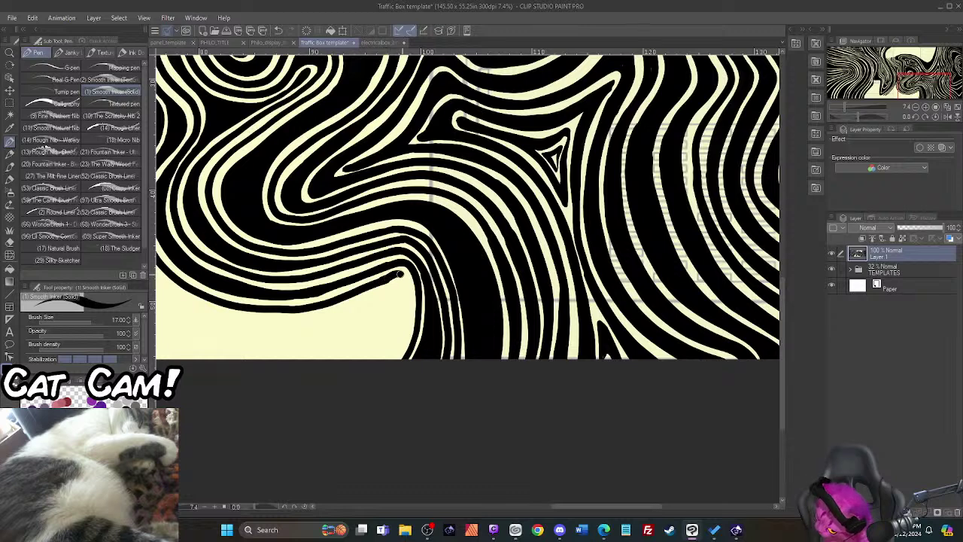
mouse_move(400, 274)
mouse_down()
mouse_move(411, 301)
mouse_move(406, 340)
mouse_move(389, 368)
mouse_up()
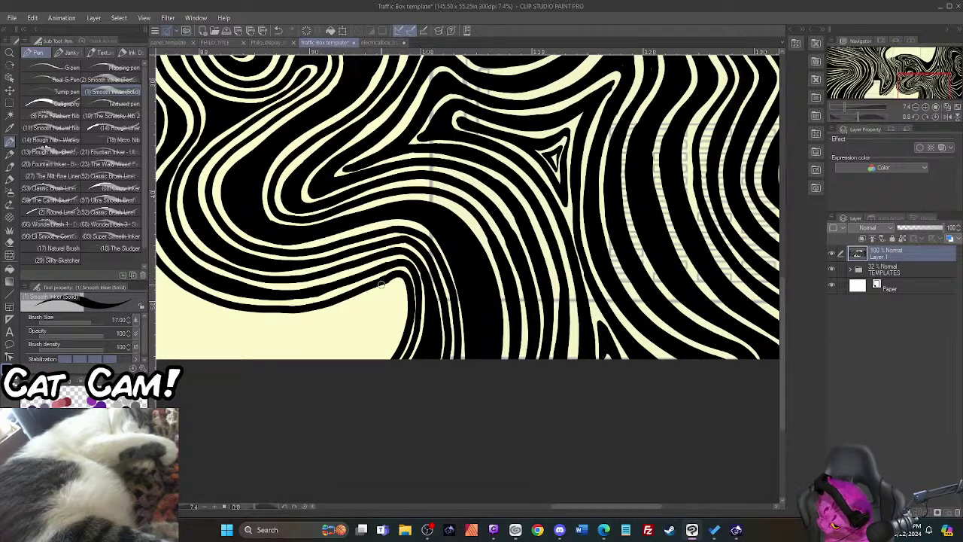
mouse_move(385, 281)
mouse_down()
mouse_move(399, 331)
mouse_move(370, 370)
mouse_move(401, 280)
mouse_move(407, 312)
mouse_move(385, 363)
mouse_up()
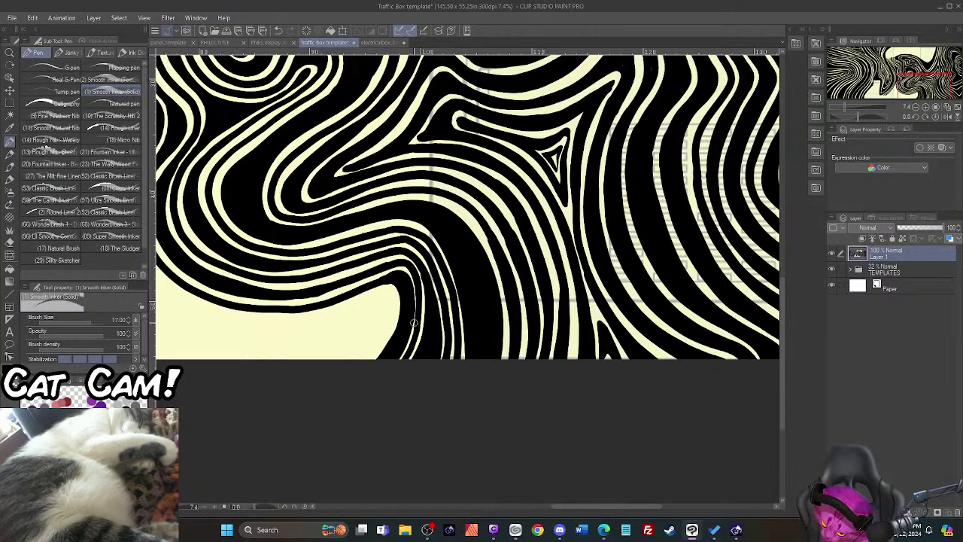
Step: Widen the thin gap between the two innermost stripes at the bend with transparent strokes, and return to the black drawing colour
scroll(414, 322, up, 5)
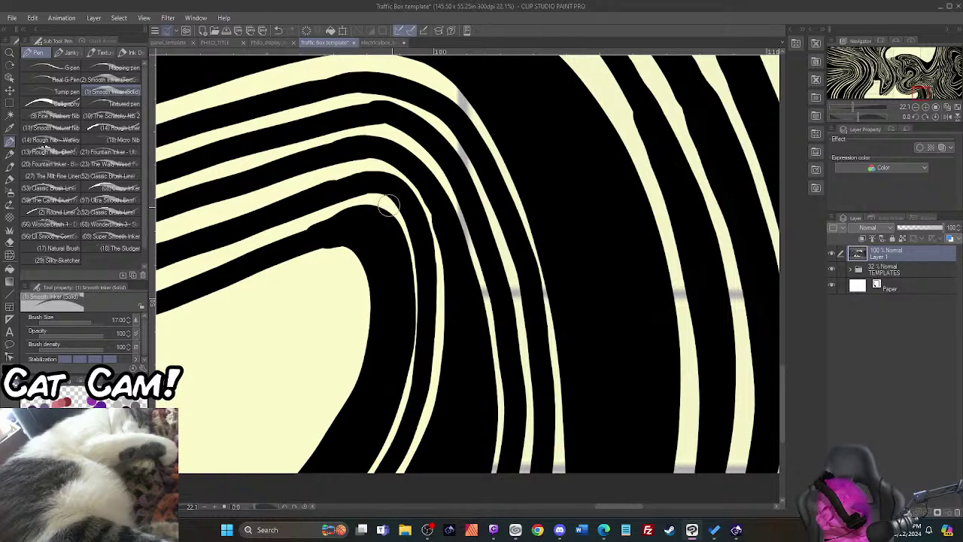
mouse_move(387, 203)
mouse_down()
mouse_move(415, 262)
mouse_move(416, 332)
mouse_move(376, 463)
mouse_up()
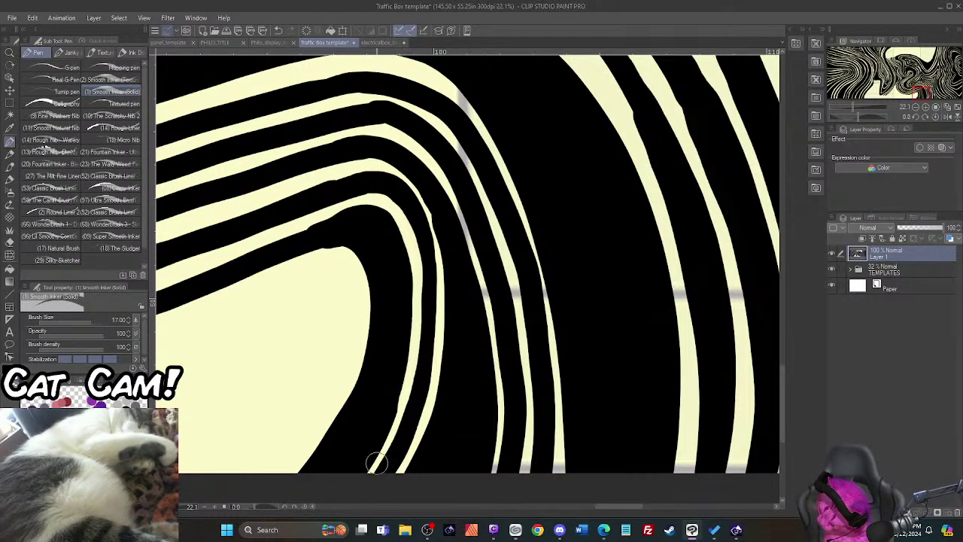
scroll(376, 463, down, 4)
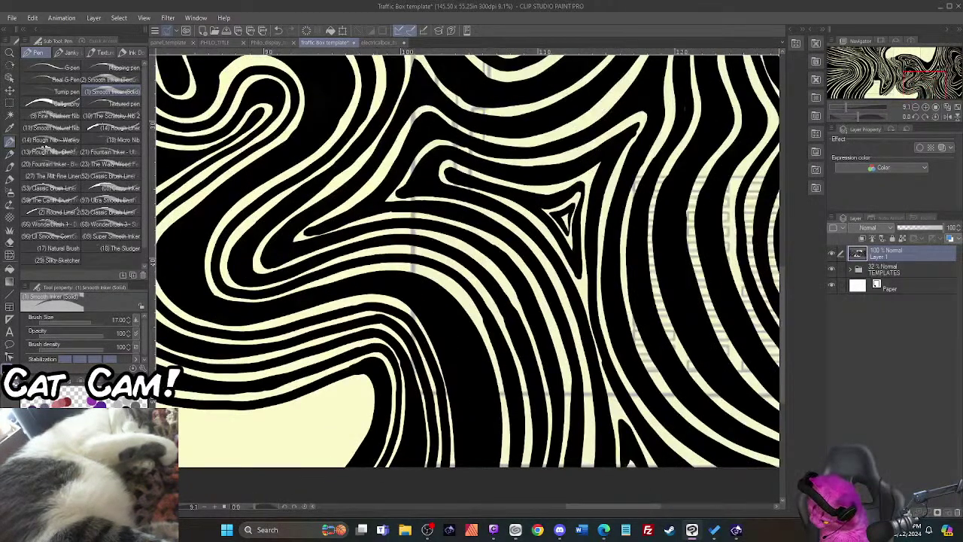
key(x)
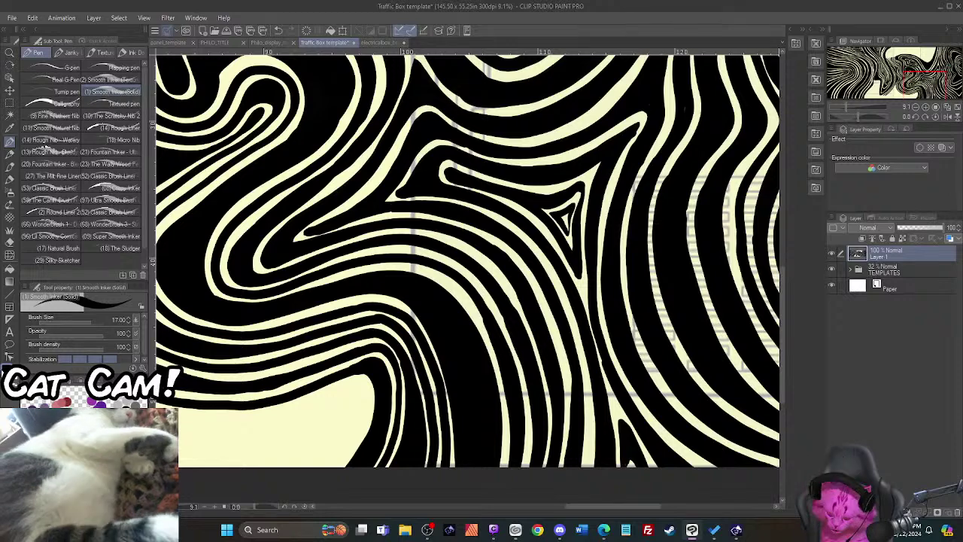
Step: Ink two contours joining the pointed shape's lower edge to the central shape's underside, and fill between them into one thick band
drag(571, 506, 508, 508)
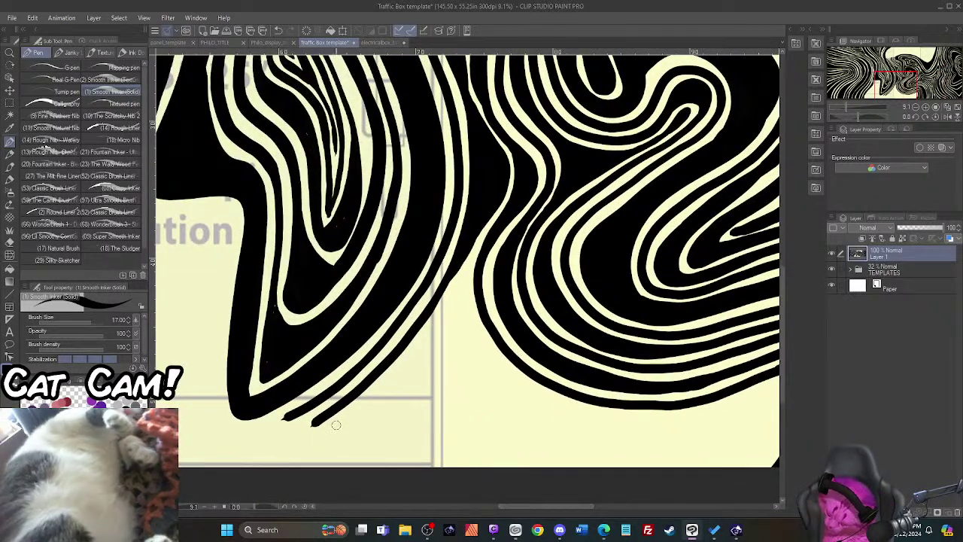
drag(508, 508, 530, 515)
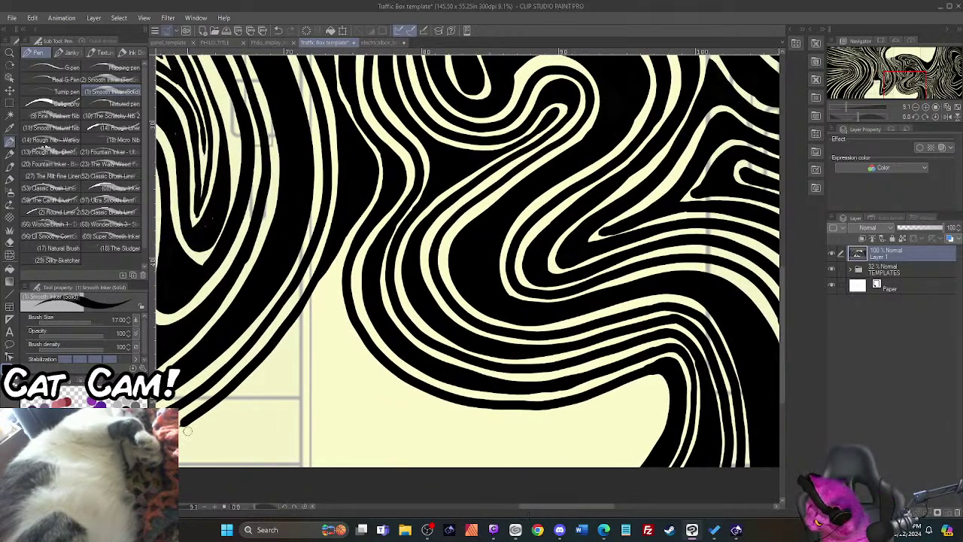
mouse_move(188, 432)
mouse_down()
mouse_move(242, 403)
mouse_move(331, 291)
mouse_move(364, 356)
mouse_move(414, 399)
mouse_move(485, 419)
mouse_move(540, 419)
mouse_move(658, 383)
mouse_move(650, 440)
mouse_move(623, 468)
mouse_up()
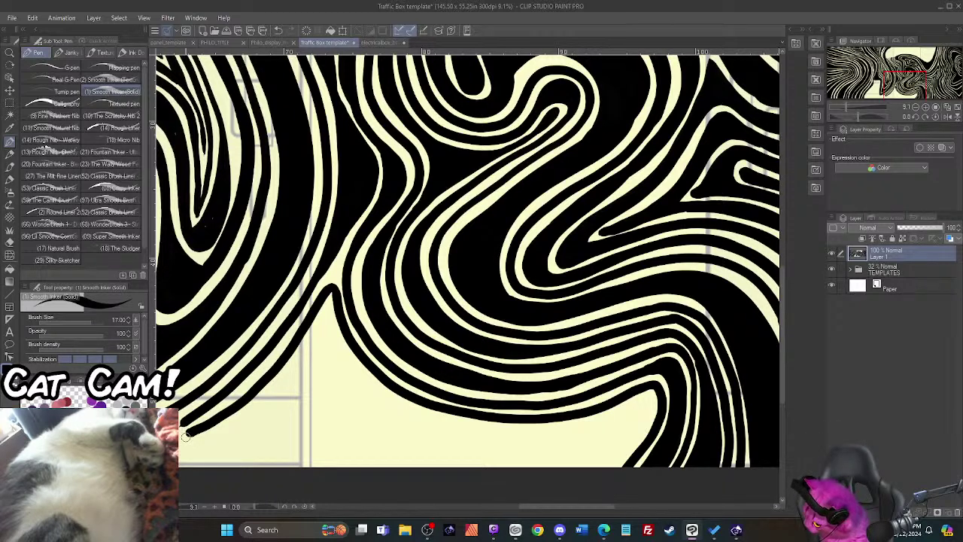
mouse_move(186, 433)
mouse_down()
mouse_move(244, 406)
mouse_move(314, 330)
mouse_move(331, 331)
mouse_move(380, 387)
mouse_move(474, 426)
mouse_move(560, 427)
mouse_move(652, 405)
mouse_move(604, 492)
mouse_up()
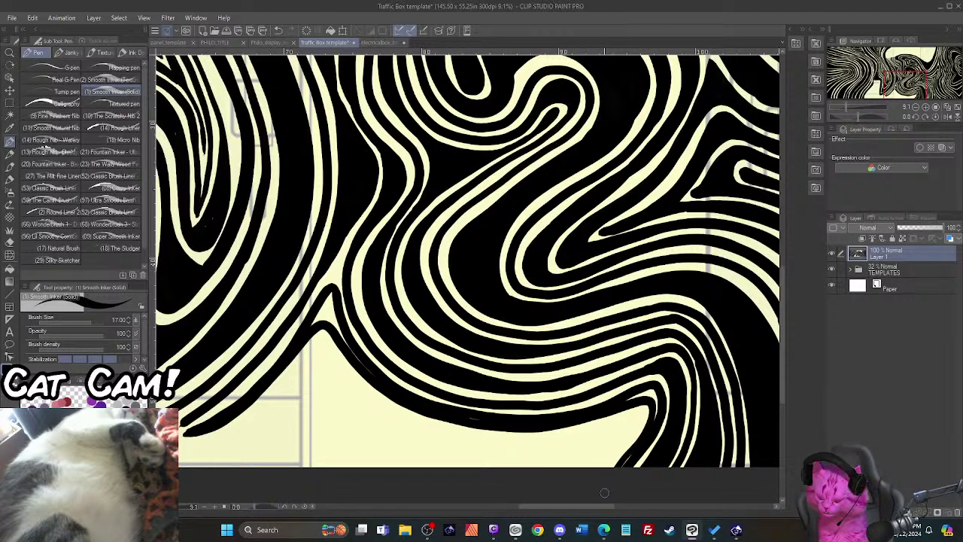
mouse_move(309, 325)
mouse_down()
mouse_move(331, 294)
mouse_move(319, 319)
mouse_move(333, 309)
mouse_move(371, 372)
mouse_up()
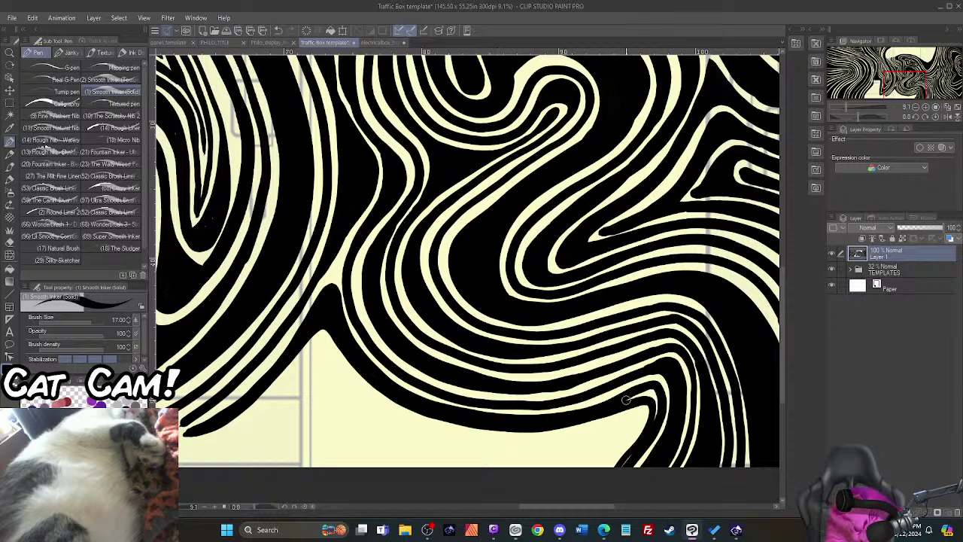
mouse_move(625, 400)
mouse_down()
mouse_move(645, 390)
mouse_move(656, 399)
mouse_move(653, 420)
mouse_up()
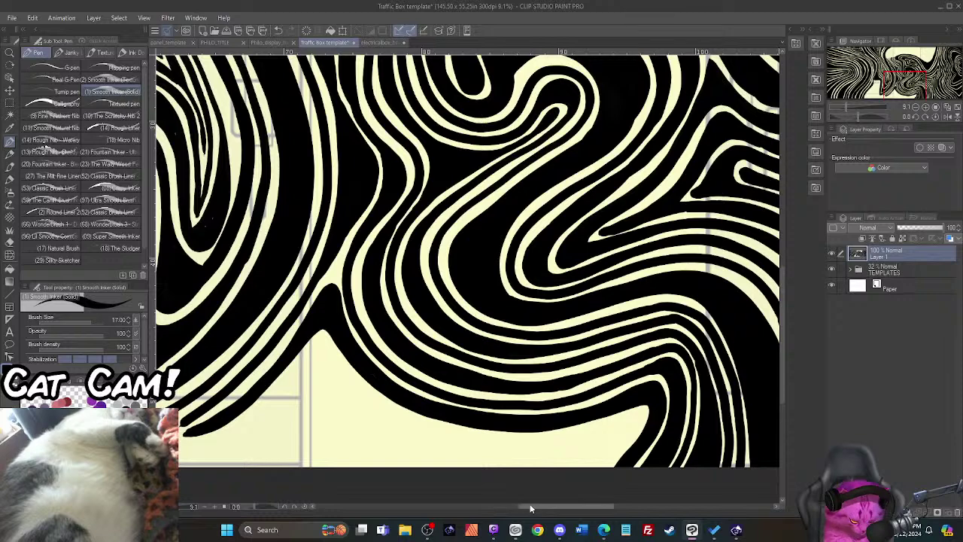
Step: Ink another peaked contour below the joined band and thicken it, filling its peak and its sharp bend near the bottom edge
click(497, 511)
drag(497, 514, 522, 514)
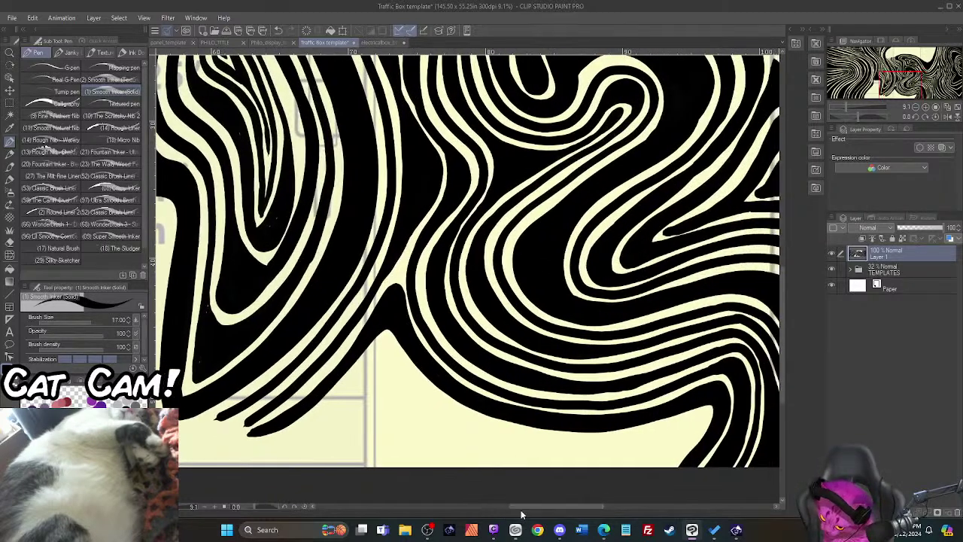
mouse_move(250, 443)
mouse_down()
mouse_move(333, 410)
mouse_move(387, 344)
mouse_move(436, 403)
mouse_move(511, 433)
mouse_move(612, 441)
mouse_move(702, 418)
mouse_move(656, 482)
mouse_up()
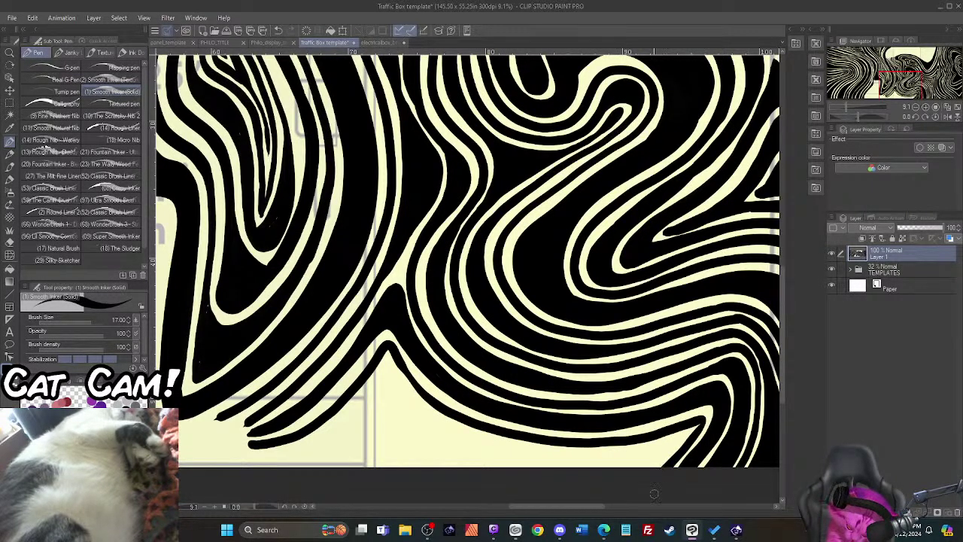
mouse_move(247, 443)
mouse_down()
mouse_move(272, 445)
mouse_move(318, 426)
mouse_move(388, 372)
mouse_move(461, 426)
mouse_move(509, 441)
mouse_move(661, 438)
mouse_move(665, 456)
mouse_move(645, 487)
mouse_up()
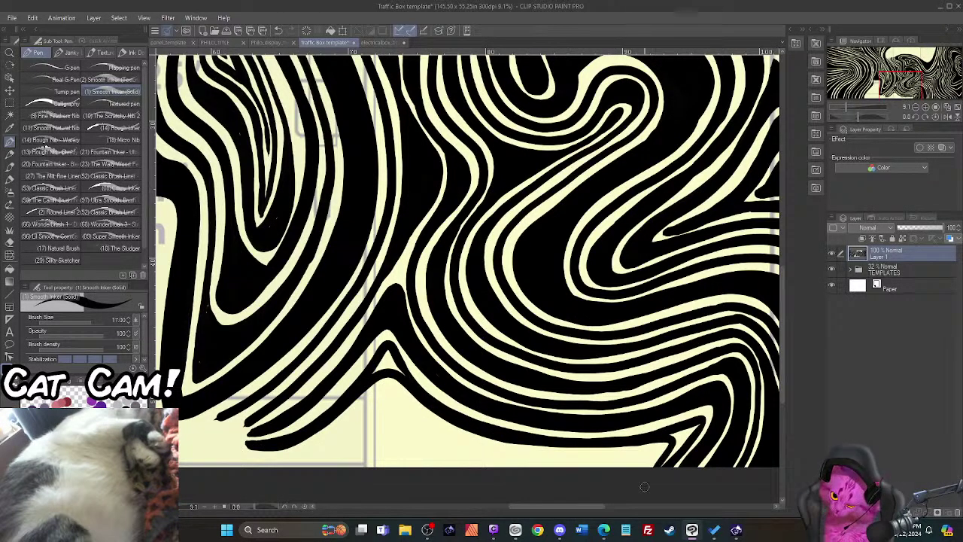
mouse_move(371, 375)
mouse_down()
mouse_move(388, 353)
mouse_move(403, 374)
mouse_move(384, 366)
mouse_move(388, 357)
mouse_up()
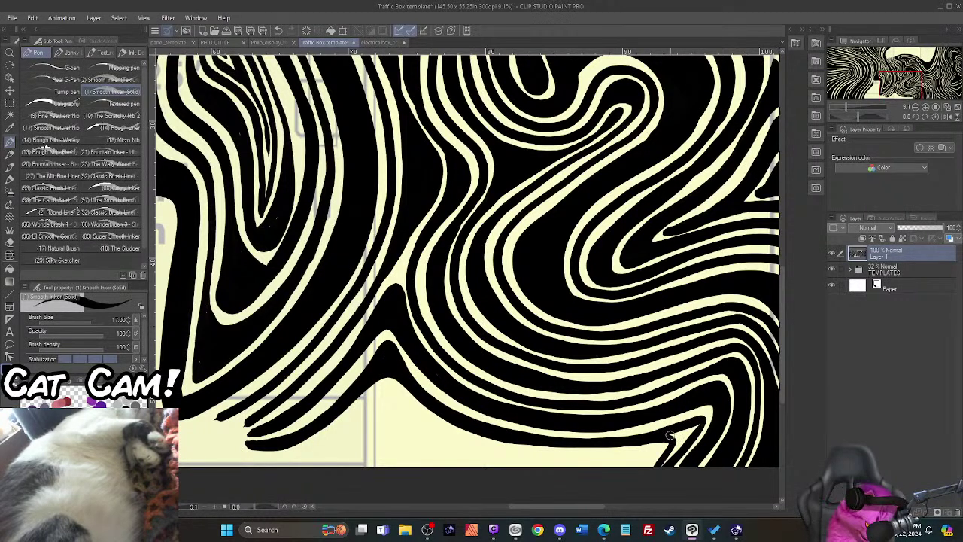
mouse_move(669, 435)
mouse_down()
mouse_move(699, 425)
mouse_move(655, 473)
mouse_up()
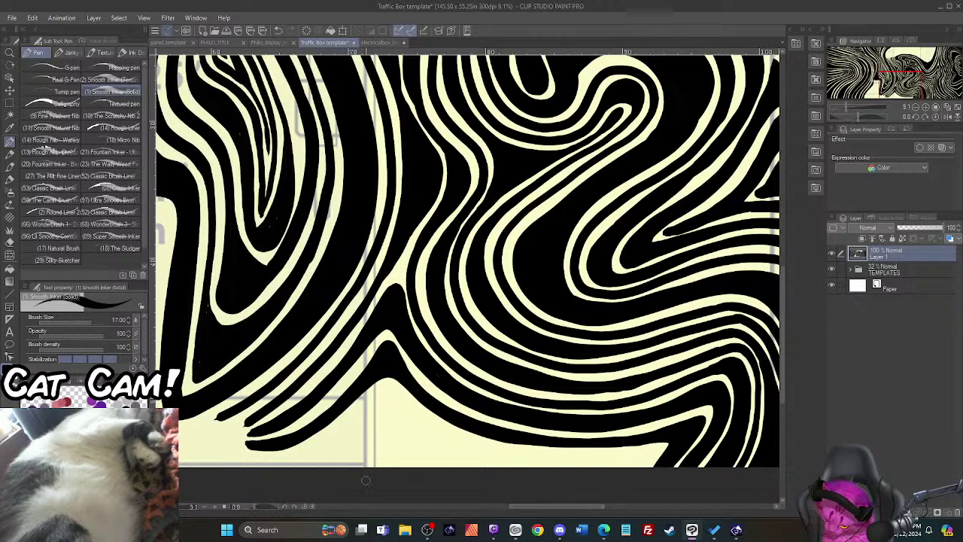
Step: Ink two more peaked contours down to the canvas's bottom edge and fill in the peak of the lowest one
mouse_move(243, 457)
mouse_down()
mouse_move(304, 456)
mouse_move(394, 396)
mouse_move(430, 427)
mouse_move(488, 451)
mouse_move(639, 472)
mouse_up()
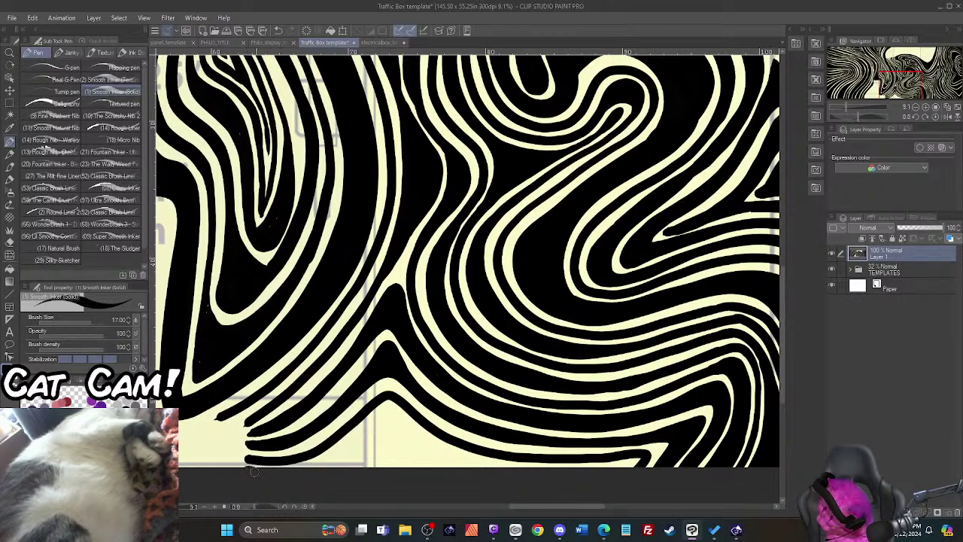
mouse_move(253, 471)
mouse_down()
mouse_move(340, 460)
mouse_move(392, 419)
mouse_move(449, 456)
mouse_move(533, 471)
mouse_move(629, 462)
mouse_up()
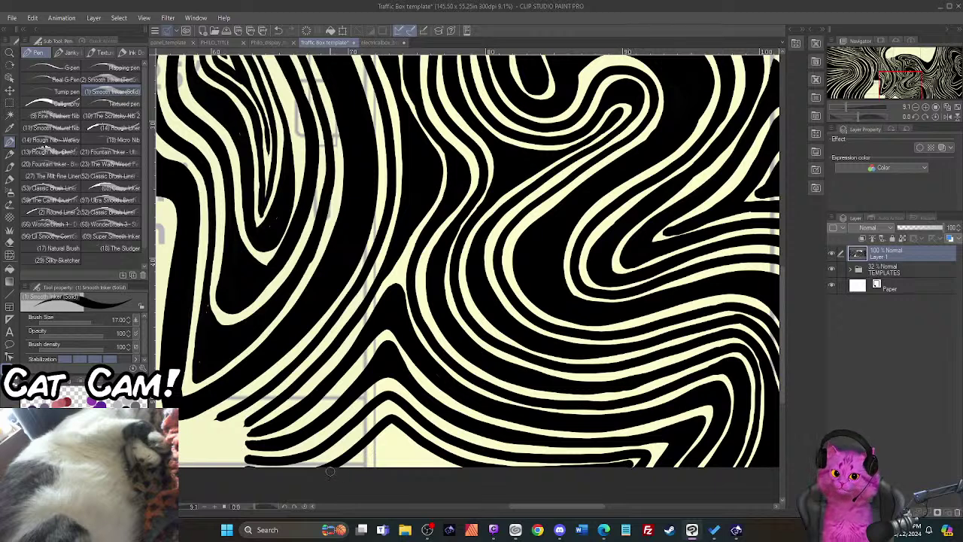
mouse_move(333, 469)
mouse_down()
mouse_move(394, 444)
mouse_move(474, 476)
mouse_up()
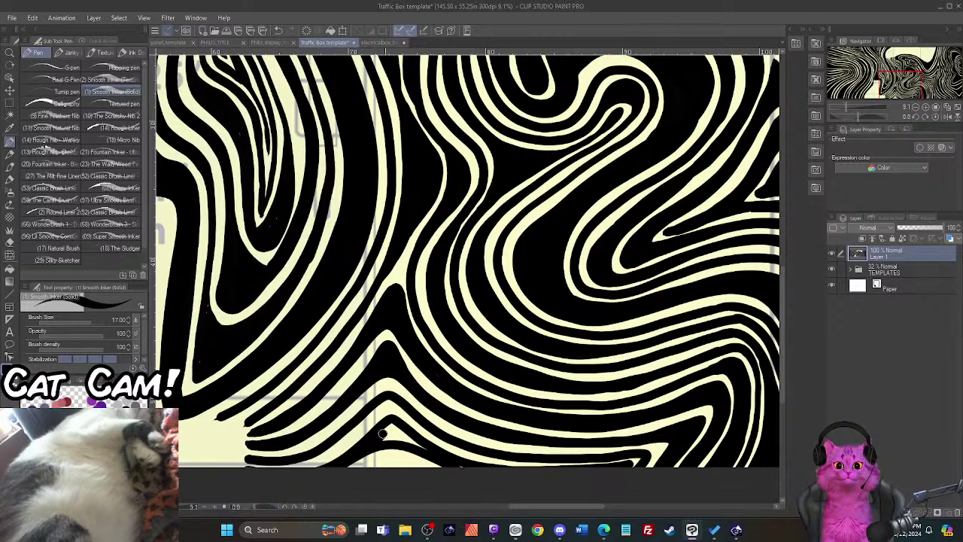
drag(405, 434, 466, 472)
drag(377, 444, 390, 436)
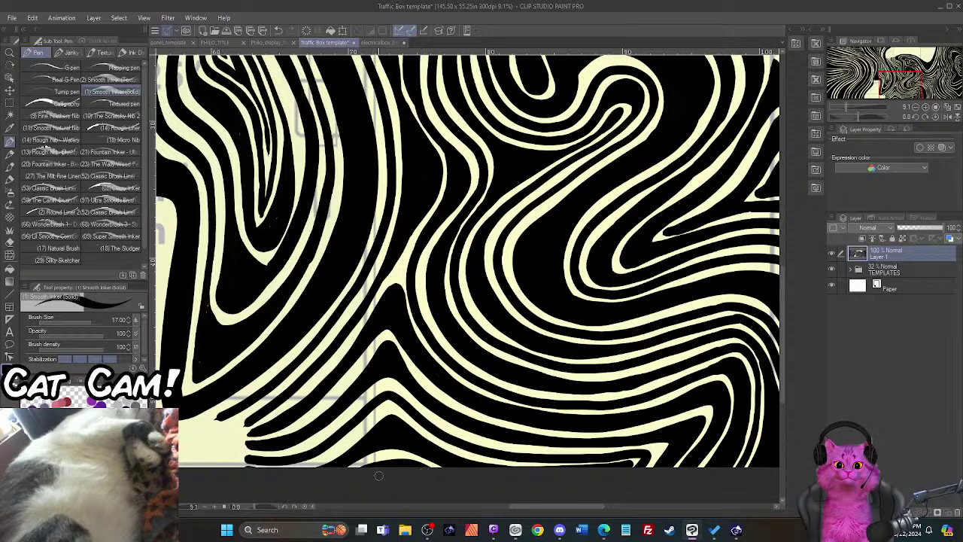
Step: Ink two parallel contours from the bottom edge around the empty notch left of the pointed shape and under its tip
drag(557, 509, 515, 509)
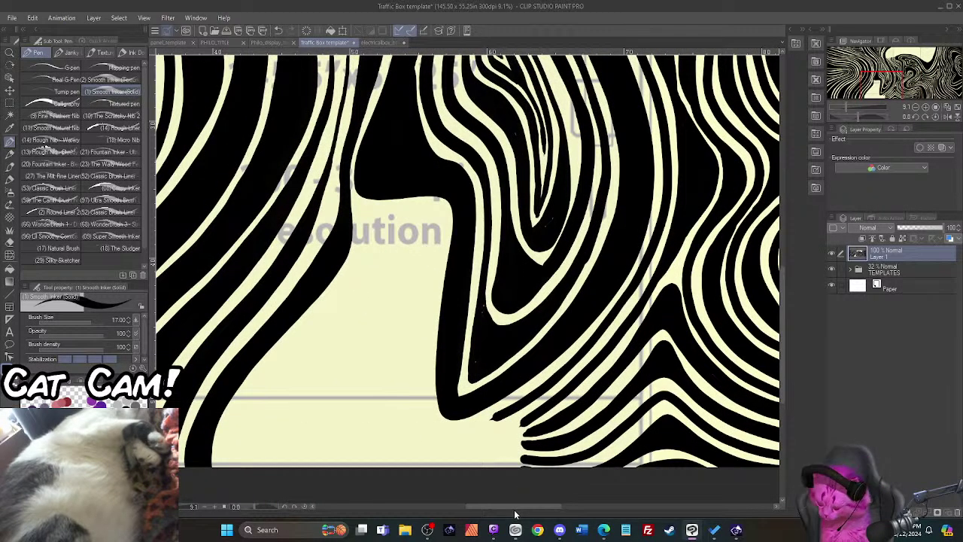
drag(528, 505, 510, 508)
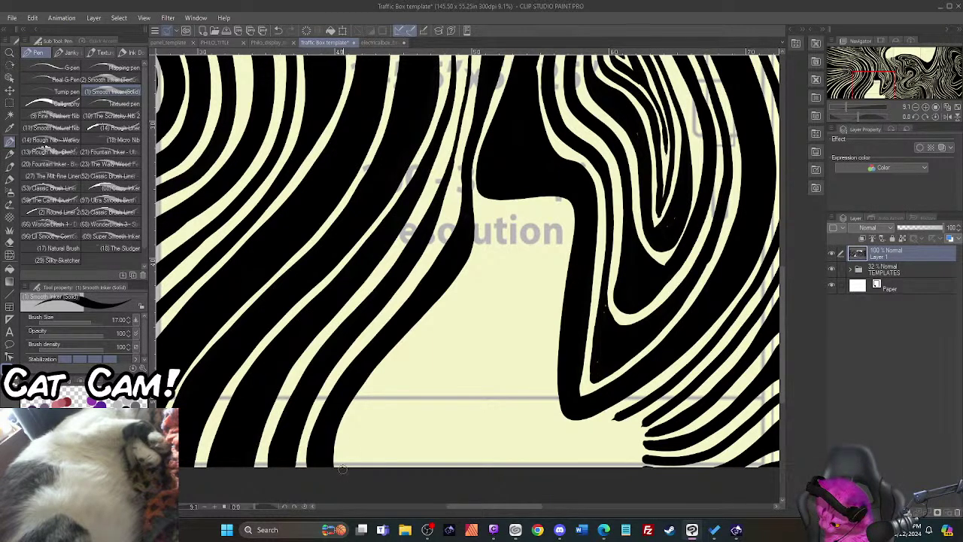
mouse_move(342, 468)
mouse_down()
mouse_move(373, 387)
mouse_move(453, 303)
mouse_move(476, 259)
mouse_move(481, 207)
mouse_move(569, 207)
mouse_move(549, 388)
mouse_move(559, 425)
mouse_move(581, 428)
mouse_move(632, 410)
mouse_up()
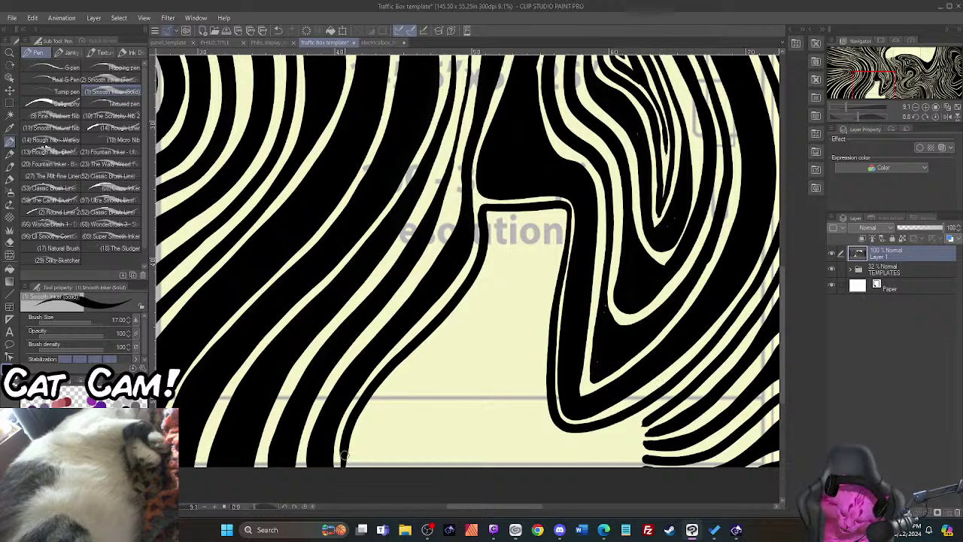
mouse_move(344, 439)
mouse_down()
mouse_move(354, 466)
mouse_move(366, 419)
mouse_move(487, 281)
mouse_move(505, 218)
mouse_move(555, 218)
mouse_move(559, 229)
mouse_move(539, 339)
mouse_move(546, 429)
mouse_move(574, 444)
mouse_move(652, 417)
mouse_up()
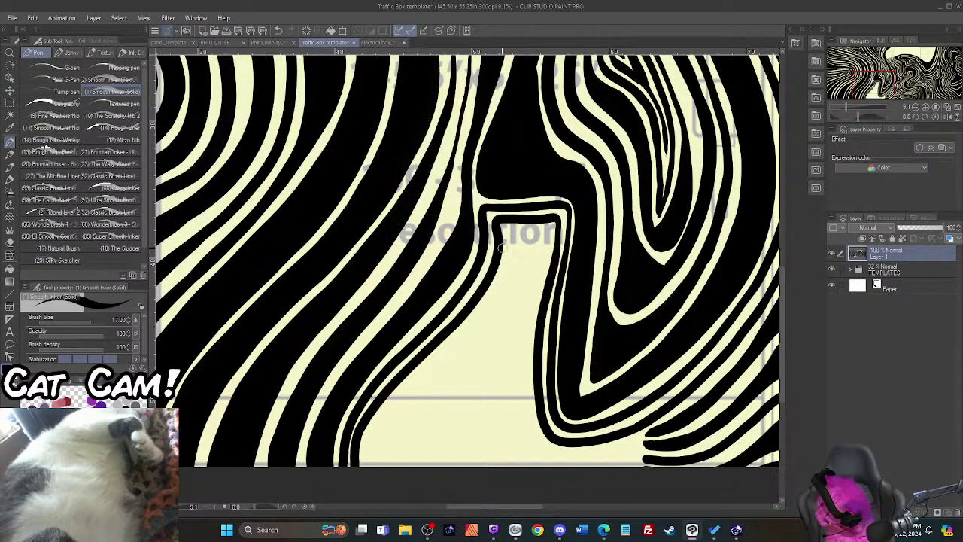
Step: Fill the flat-topped contour's peak into a rounded arch and ink a parallel contour beneath it, following both sides of the empty notch
mouse_move(497, 256)
mouse_down()
mouse_move(515, 236)
mouse_move(546, 248)
mouse_move(550, 271)
mouse_up()
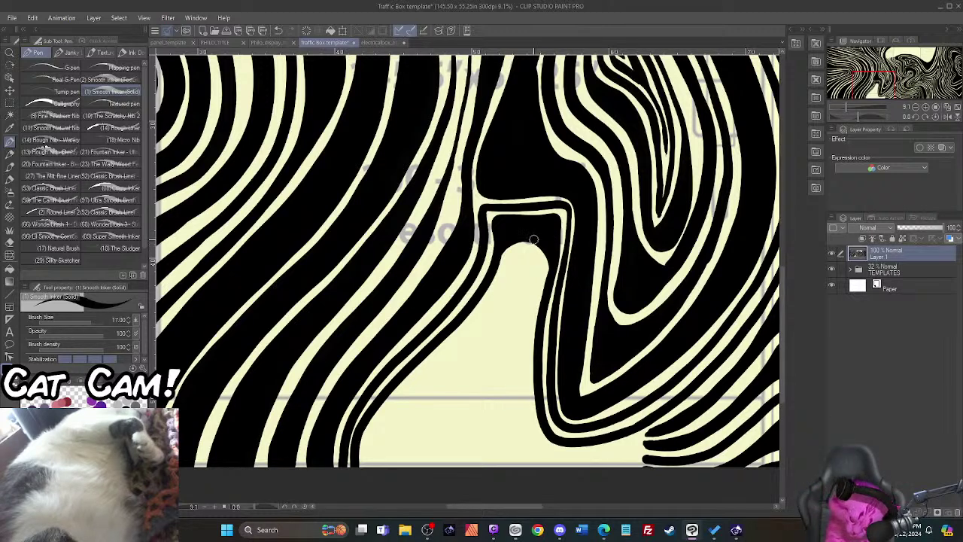
drag(536, 239, 543, 299)
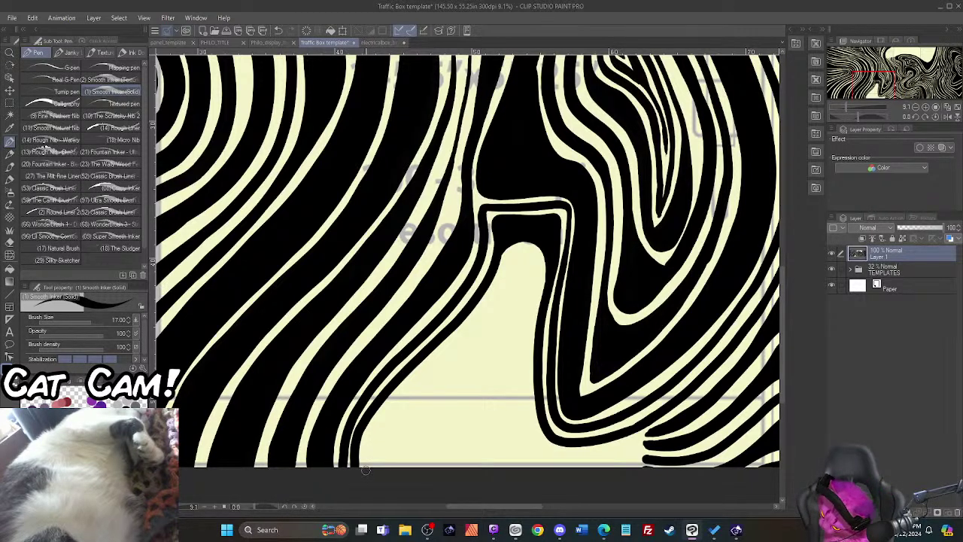
mouse_move(365, 471)
mouse_down()
mouse_move(385, 413)
mouse_move(462, 338)
mouse_move(524, 250)
mouse_move(539, 262)
mouse_move(520, 393)
mouse_move(530, 435)
mouse_move(560, 456)
mouse_move(605, 453)
mouse_move(676, 416)
mouse_up()
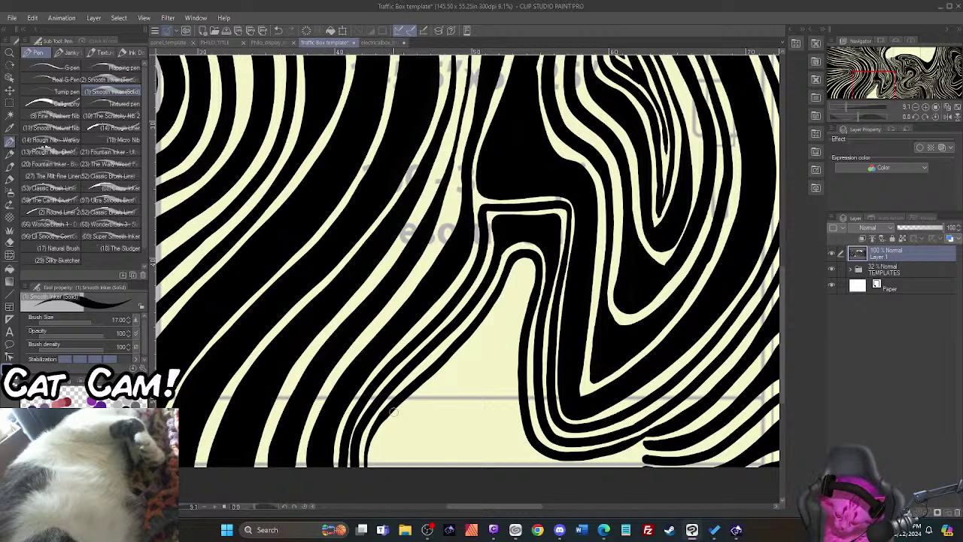
Step: Thicken the arched contour's left side, peak and right side, and connect the loose stripe ends beside its lower bend to the bottom edge
drag(410, 390, 375, 465)
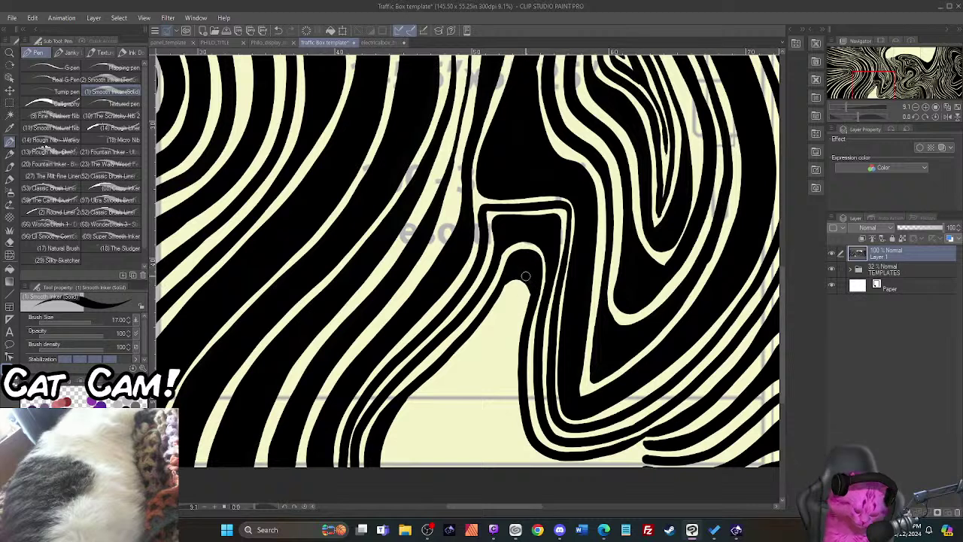
mouse_move(528, 277)
mouse_down()
mouse_move(517, 409)
mouse_move(538, 456)
mouse_move(579, 465)
mouse_move(679, 421)
mouse_up()
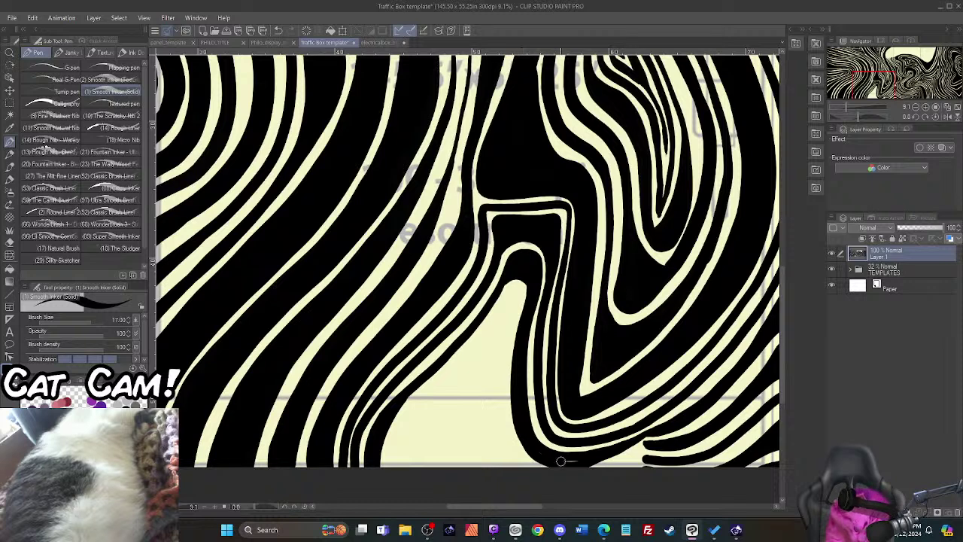
drag(653, 446, 614, 467)
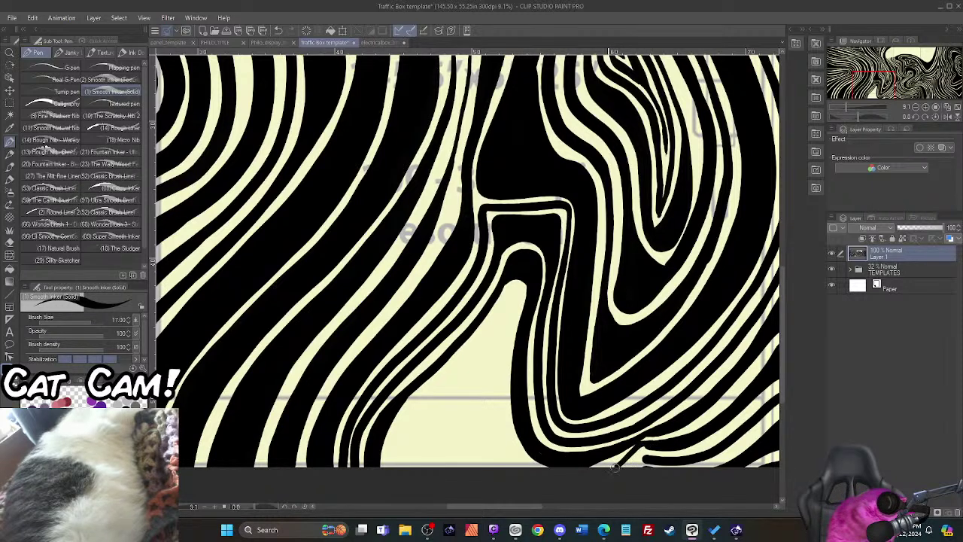
key(ctrl+z)
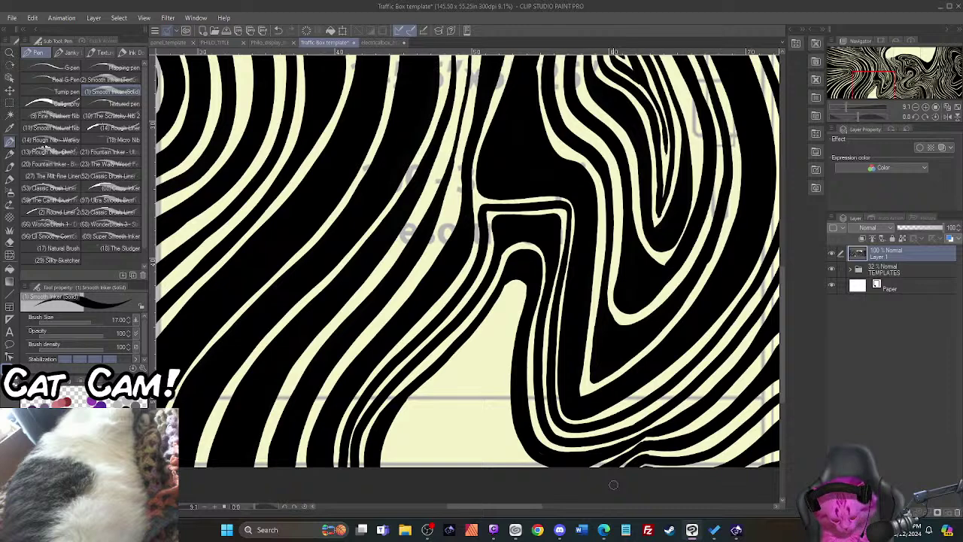
Step: Ink the next contour inside the arch, up from the bottom edge, around the peak and back down, using brush size 7 for its right side
mouse_move(389, 474)
mouse_down()
mouse_move(416, 401)
mouse_move(519, 290)
mouse_up()
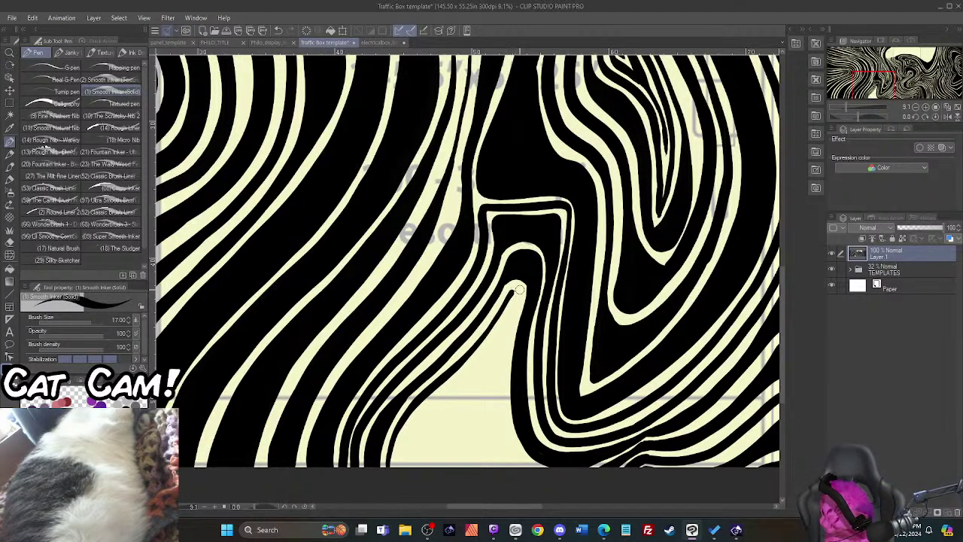
scroll(597, 226, down, 1)
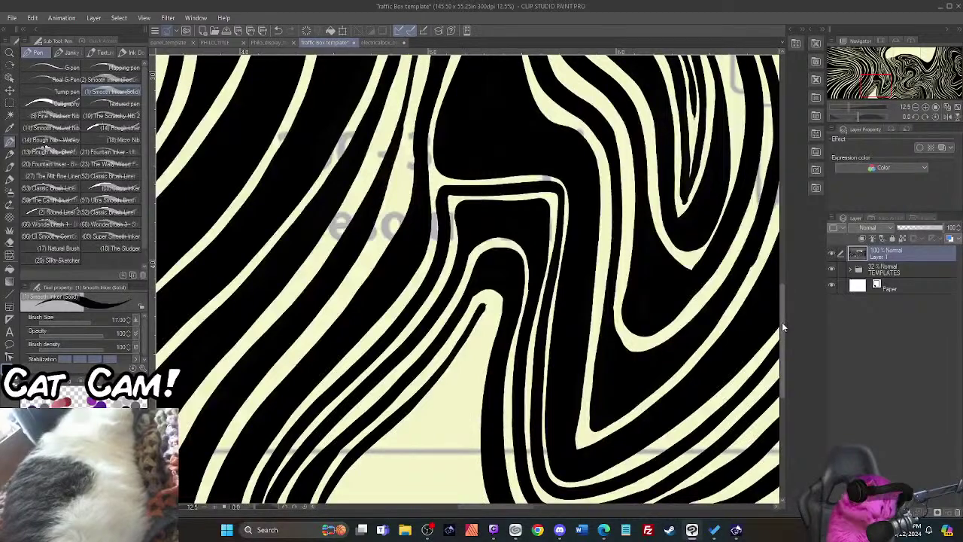
scroll(783, 359, up, 2)
scroll(782, 360, down, 5)
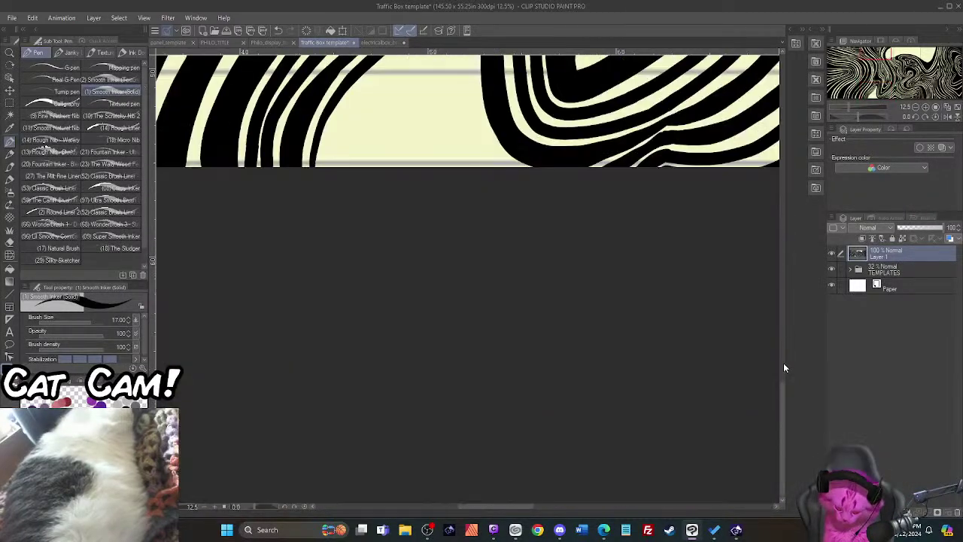
drag(782, 390, 782, 316)
scroll(783, 319, up, 2)
scroll(783, 321, down, 4)
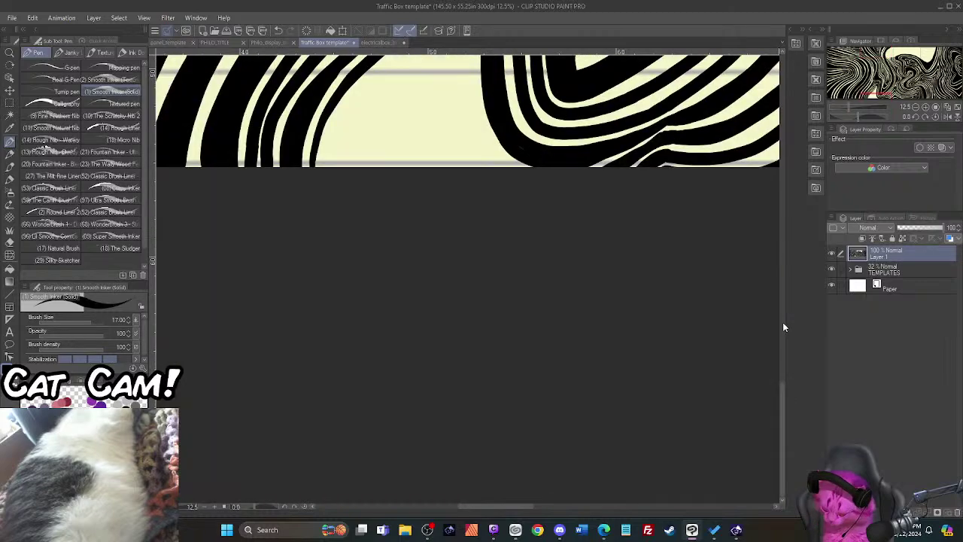
scroll(783, 323, up, 3)
scroll(782, 323, down, 5)
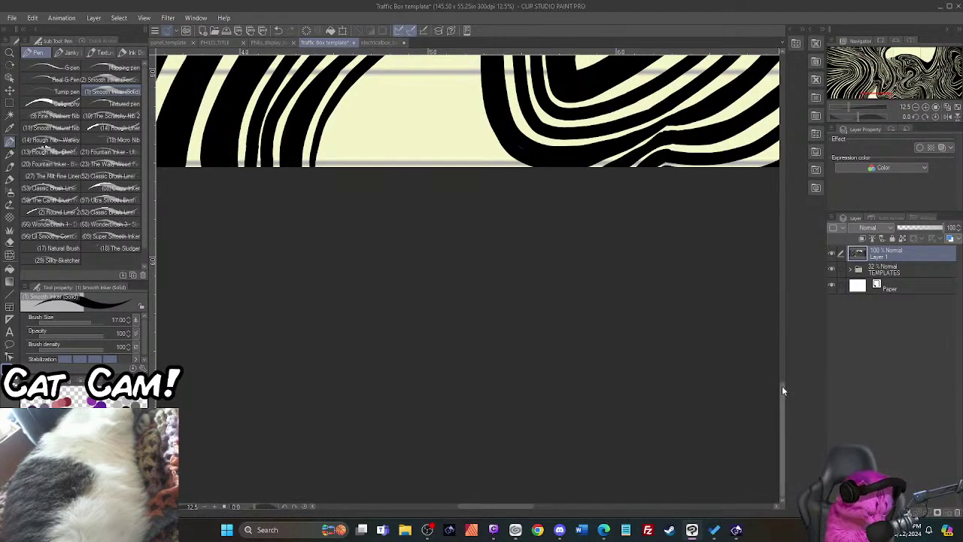
drag(782, 387, 784, 320)
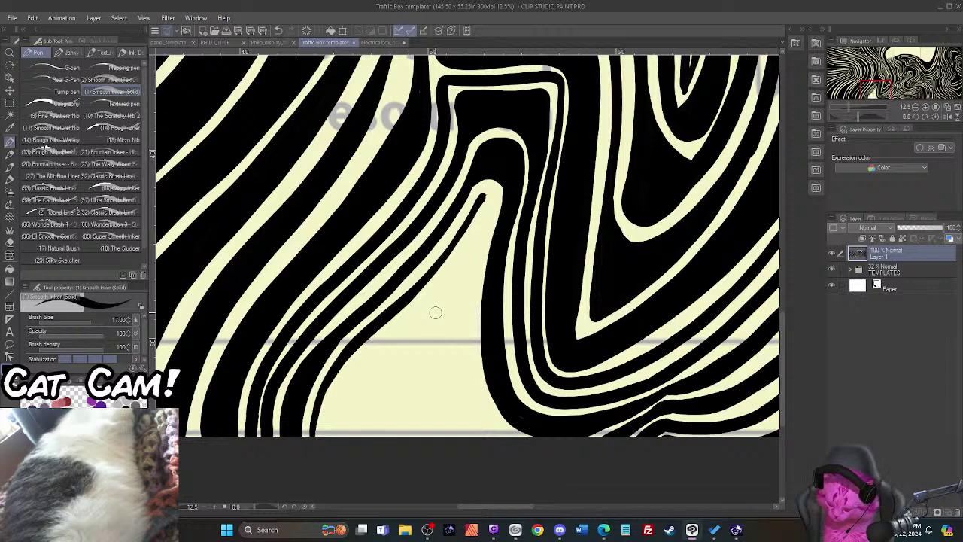
scroll(435, 313, up, 2)
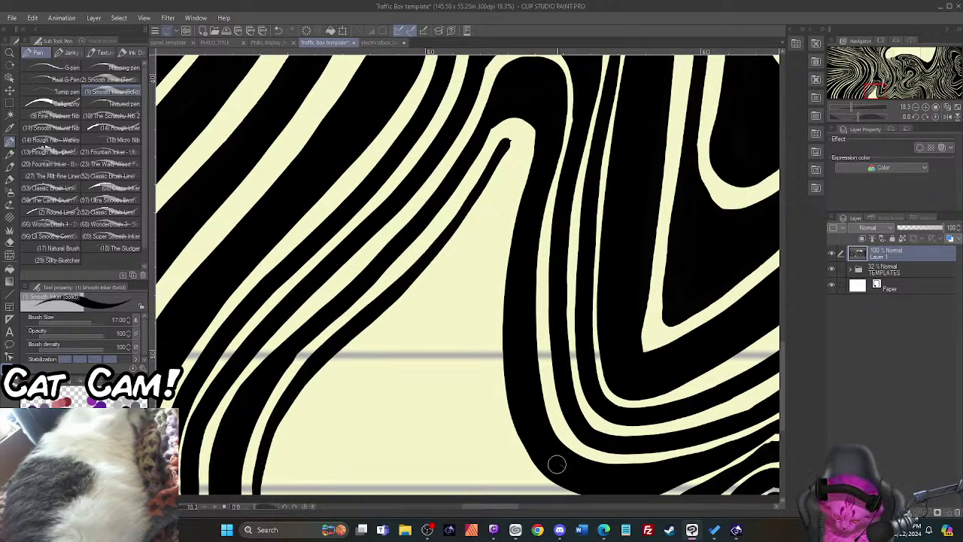
key(bracketleft)
key(bracketleft)
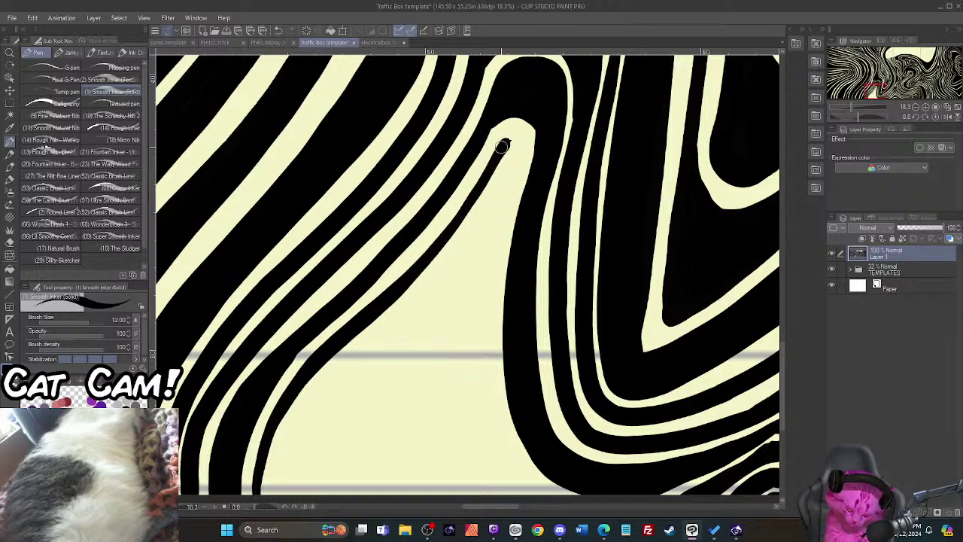
key(bracketleft)
key(bracketleft)
mouse_move(511, 134)
mouse_down()
mouse_move(521, 161)
mouse_move(485, 319)
mouse_move(489, 406)
mouse_move(518, 470)
mouse_up()
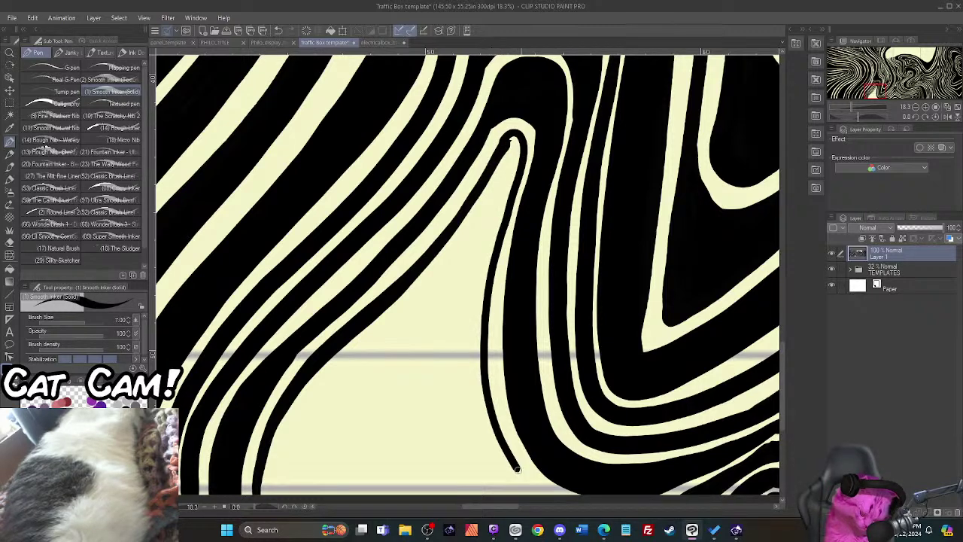
scroll(783, 368, down, 3)
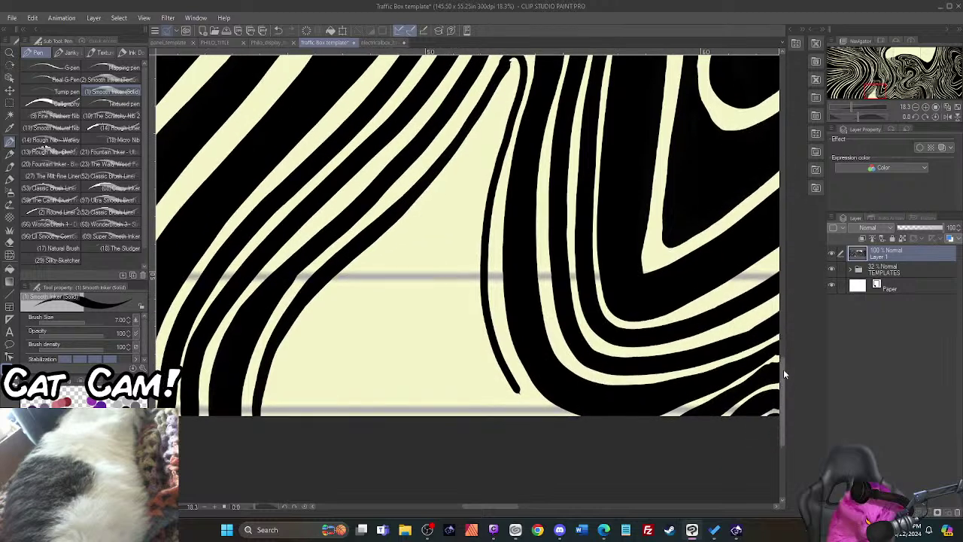
drag(507, 374, 558, 421)
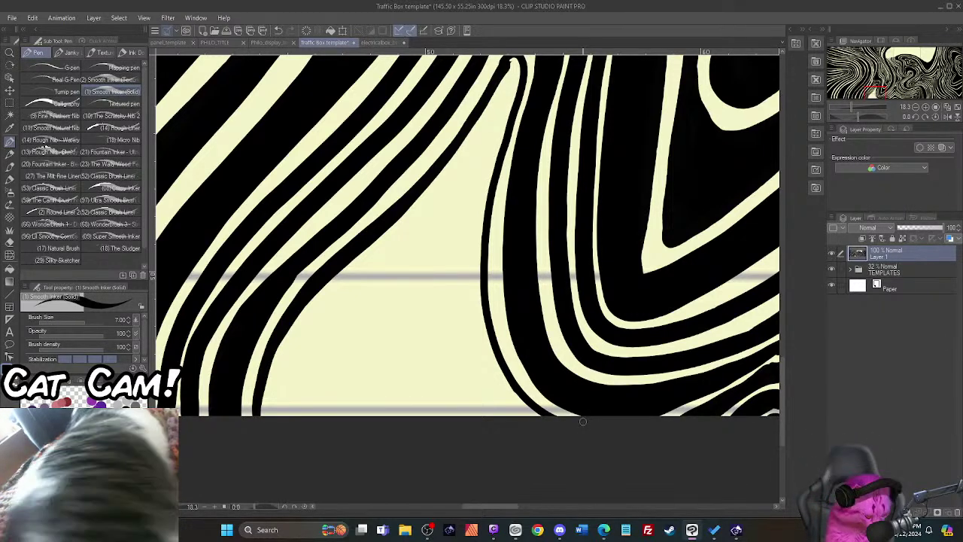
Step: Fill the new contour's narrow peak and thicken its right side into a broad band reaching the bottom edge
scroll(783, 361, up, 3)
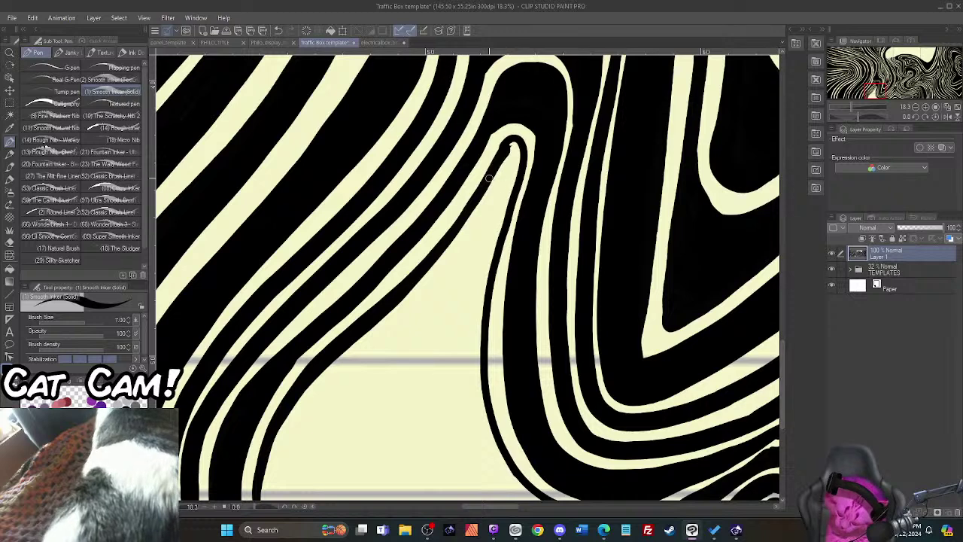
mouse_move(504, 151)
mouse_down()
mouse_move(515, 194)
mouse_move(521, 156)
mouse_up()
scroll(783, 372, down, 3)
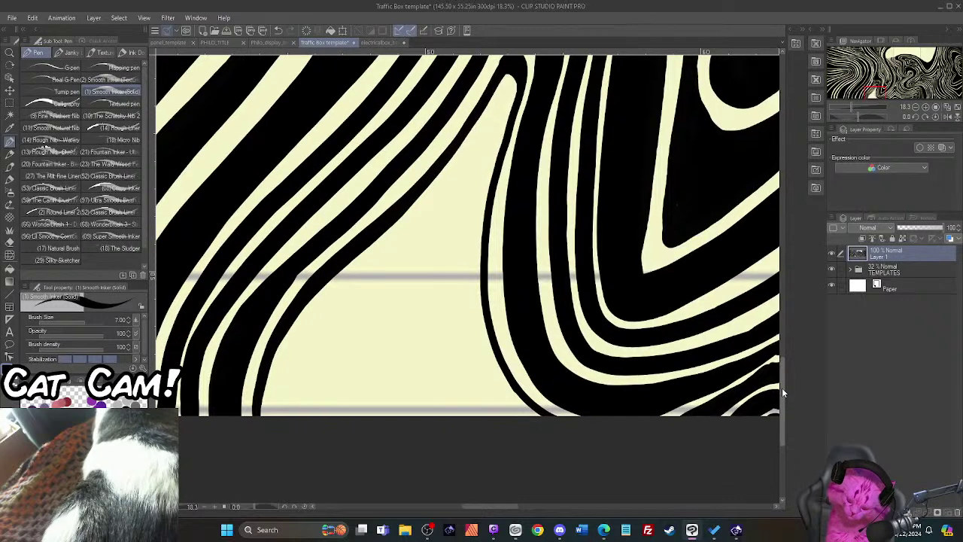
mouse_move(517, 79)
mouse_down()
mouse_move(486, 194)
mouse_move(471, 318)
mouse_move(528, 445)
mouse_up()
mouse_move(482, 271)
mouse_down()
mouse_move(480, 337)
mouse_move(510, 426)
mouse_up()
drag(483, 307, 509, 417)
mouse_move(486, 337)
mouse_down()
mouse_move(511, 418)
mouse_move(543, 420)
mouse_up()
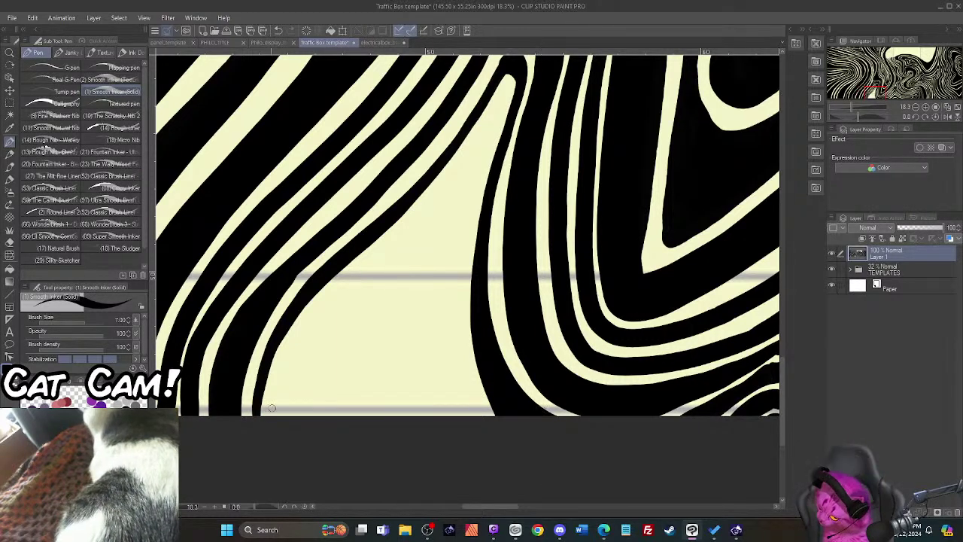
Step: Ink two nested pointed contours inside the notch and fill the space between them into one solid black band
mouse_move(267, 416)
mouse_down()
mouse_move(314, 315)
mouse_move(426, 206)
mouse_move(508, 89)
mouse_move(472, 185)
mouse_move(454, 291)
mouse_move(461, 367)
mouse_move(480, 416)
mouse_up()
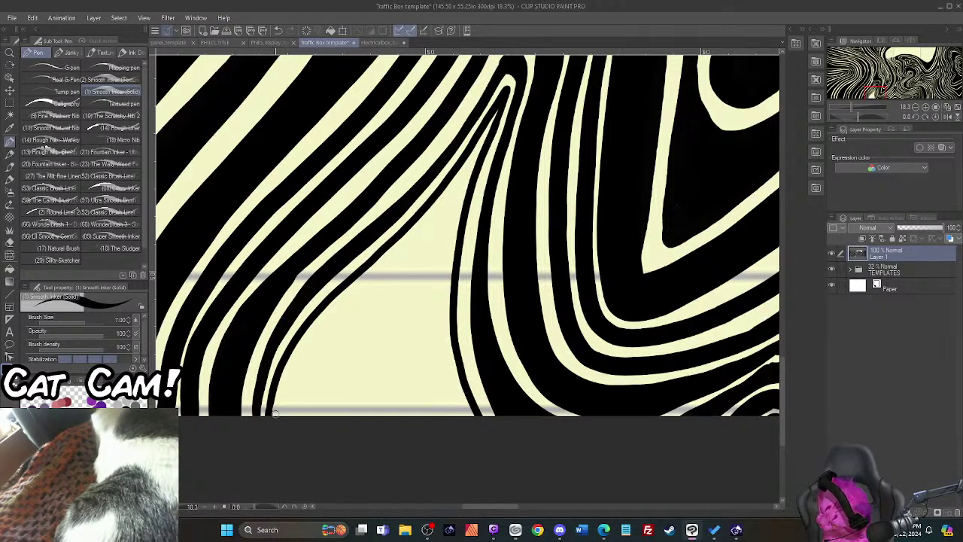
mouse_move(277, 380)
mouse_down()
mouse_move(271, 421)
mouse_move(350, 301)
mouse_move(456, 189)
mouse_move(438, 350)
mouse_move(463, 436)
mouse_up()
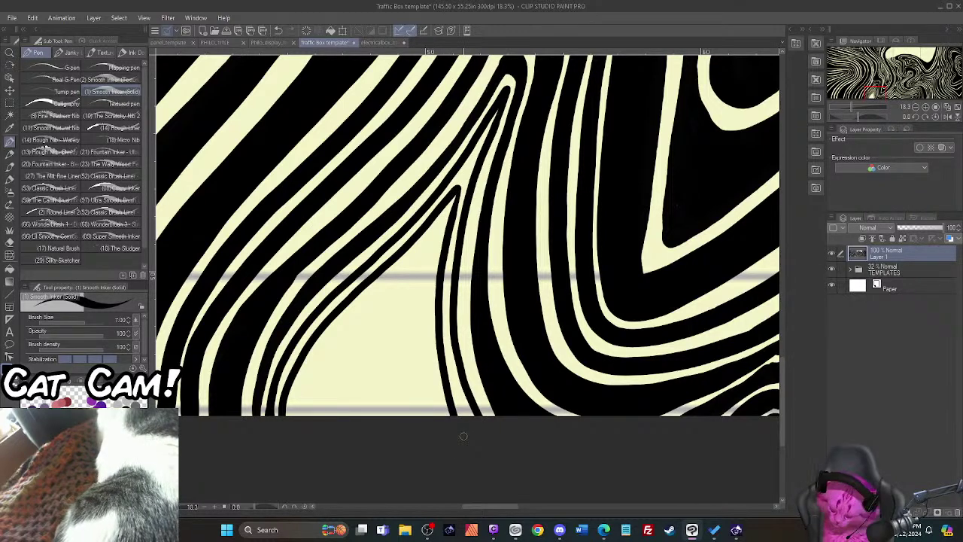
key(g)
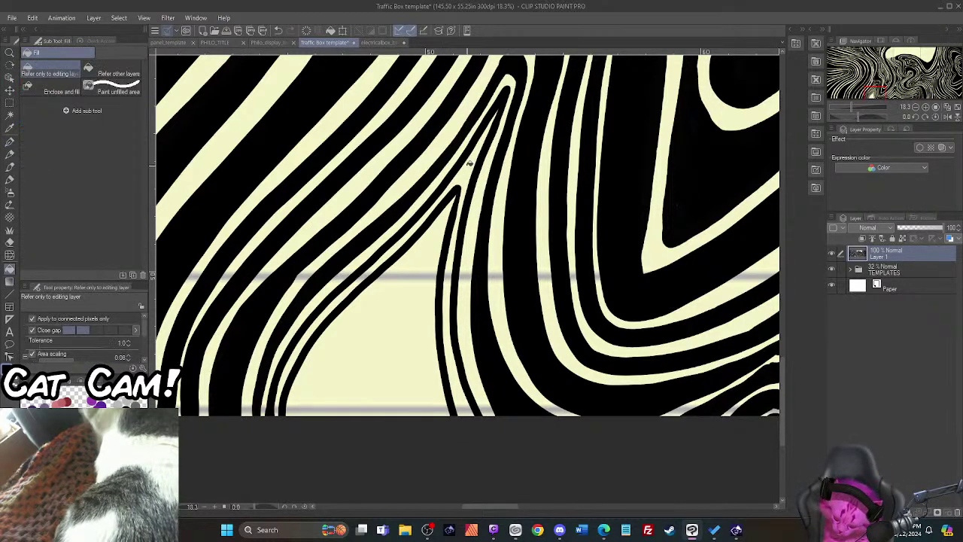
click(468, 164)
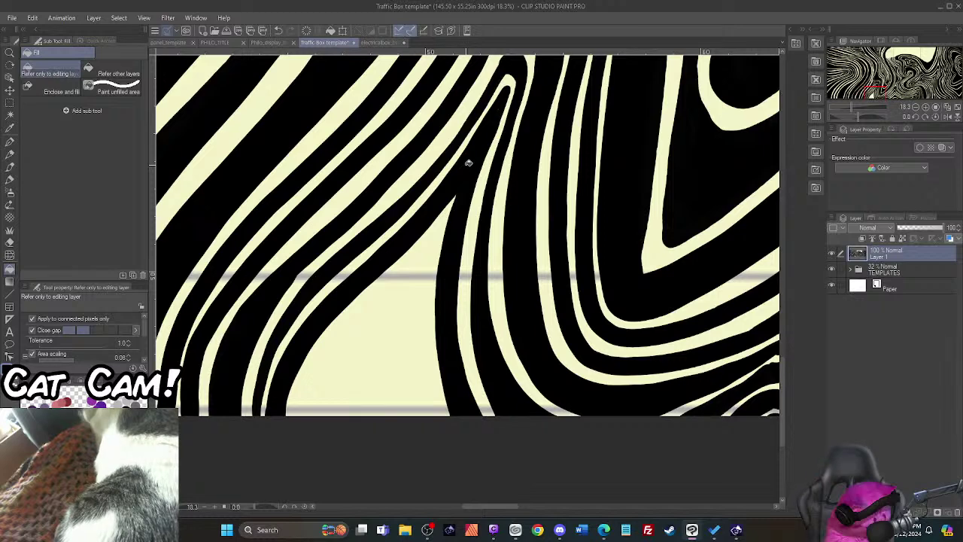
Step: Ink two more pointed contours inside the solid band, fill between them, and touch up the unfilled sliver near the bottom edge
key(p)
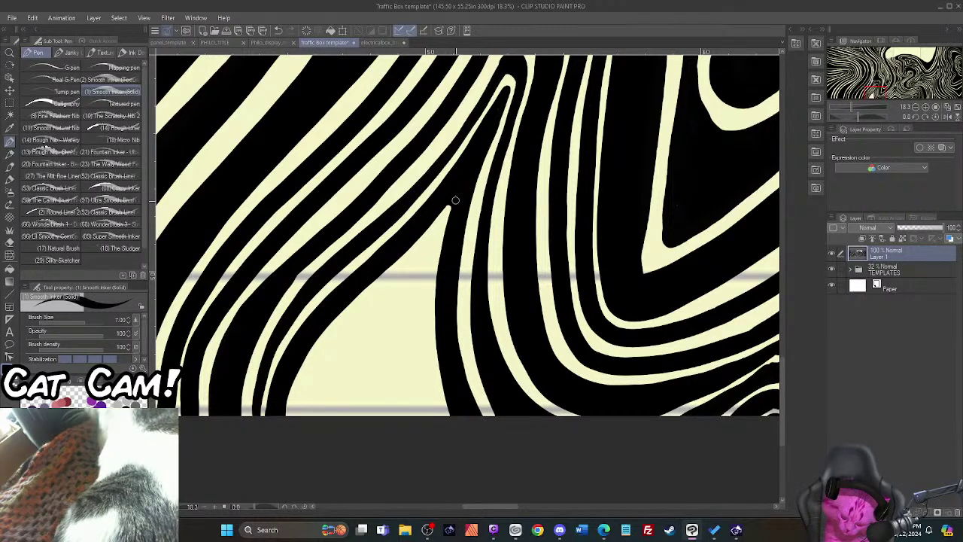
mouse_move(290, 418)
mouse_down()
mouse_move(316, 363)
mouse_move(447, 210)
mouse_move(426, 283)
mouse_move(425, 380)
mouse_move(444, 424)
mouse_up()
mouse_move(307, 419)
mouse_down()
mouse_move(337, 354)
mouse_move(411, 281)
mouse_move(432, 433)
mouse_up()
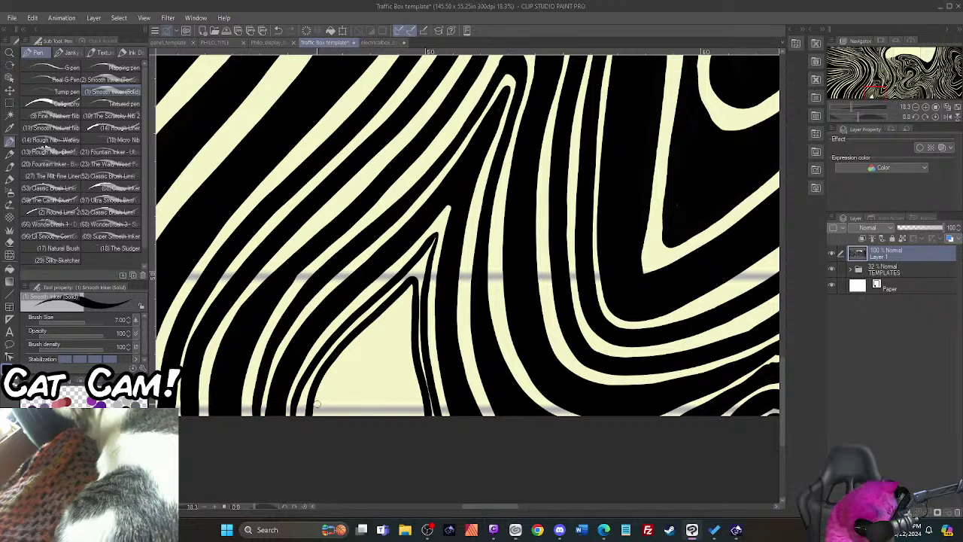
key(g)
key(g)
click(368, 311)
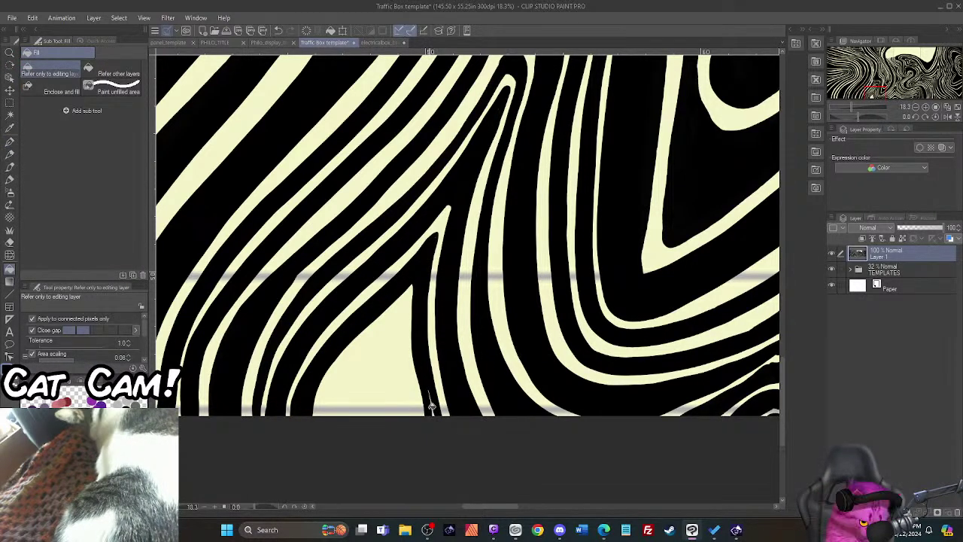
key(p)
drag(427, 386, 430, 419)
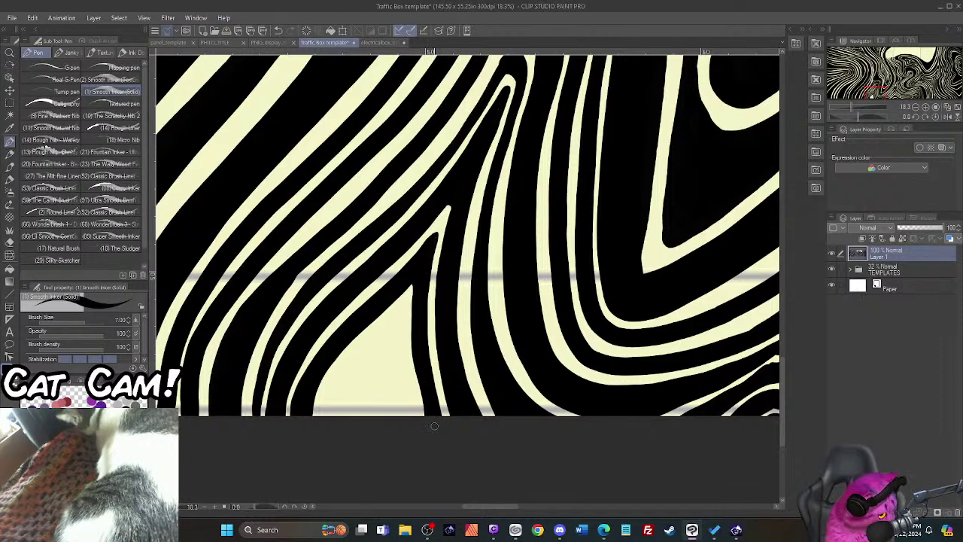
Step: Ink a thick pointed contour in the remaining gap, fill in its tip and lower left side, and undo the trial contour inside it
mouse_move(322, 419)
mouse_down()
mouse_move(325, 397)
mouse_move(410, 292)
mouse_move(404, 347)
mouse_move(416, 425)
mouse_move(334, 416)
mouse_move(350, 369)
mouse_move(391, 324)
mouse_move(412, 420)
mouse_up()
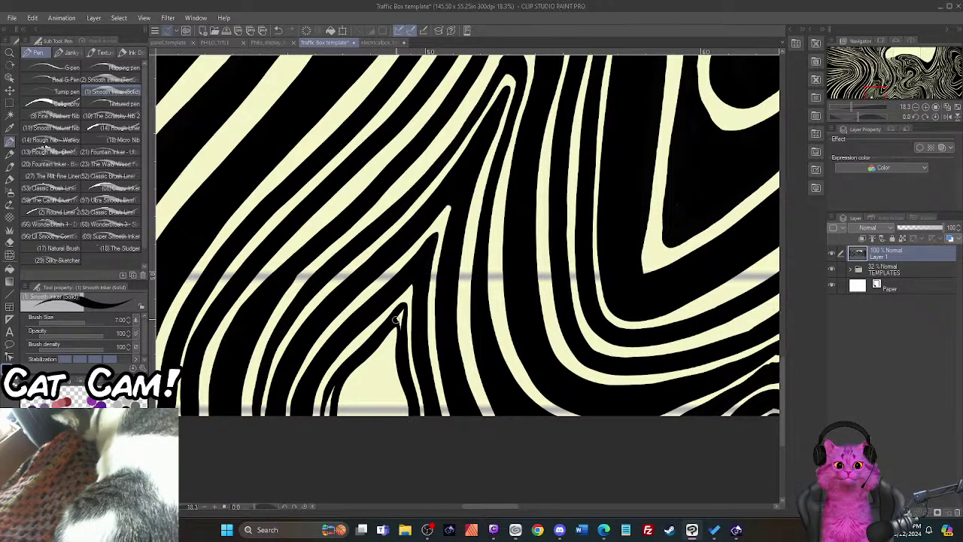
mouse_move(395, 322)
mouse_down()
mouse_move(401, 313)
mouse_move(402, 331)
mouse_move(399, 319)
mouse_up()
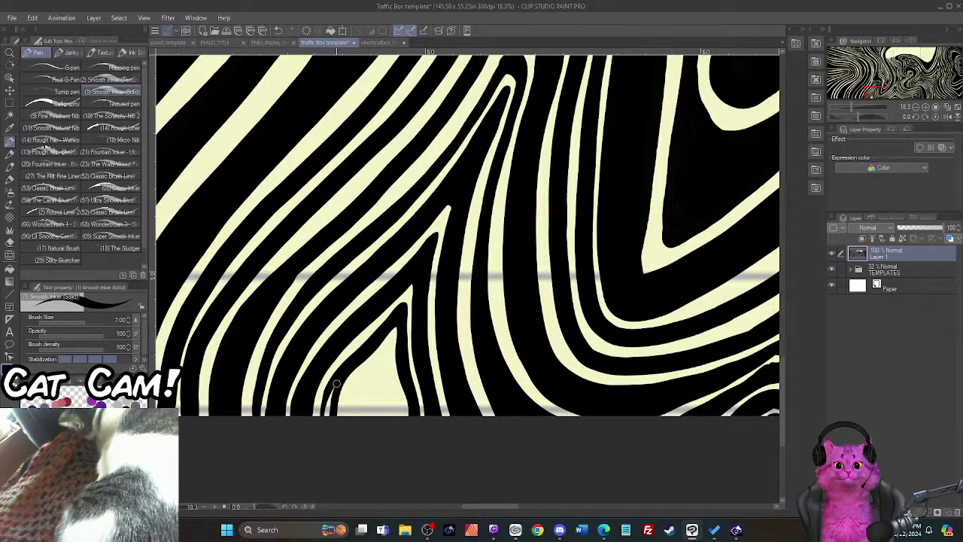
mouse_move(339, 381)
mouse_down()
mouse_move(325, 416)
mouse_move(349, 416)
mouse_move(344, 424)
mouse_move(351, 387)
mouse_move(392, 339)
mouse_move(403, 416)
mouse_up()
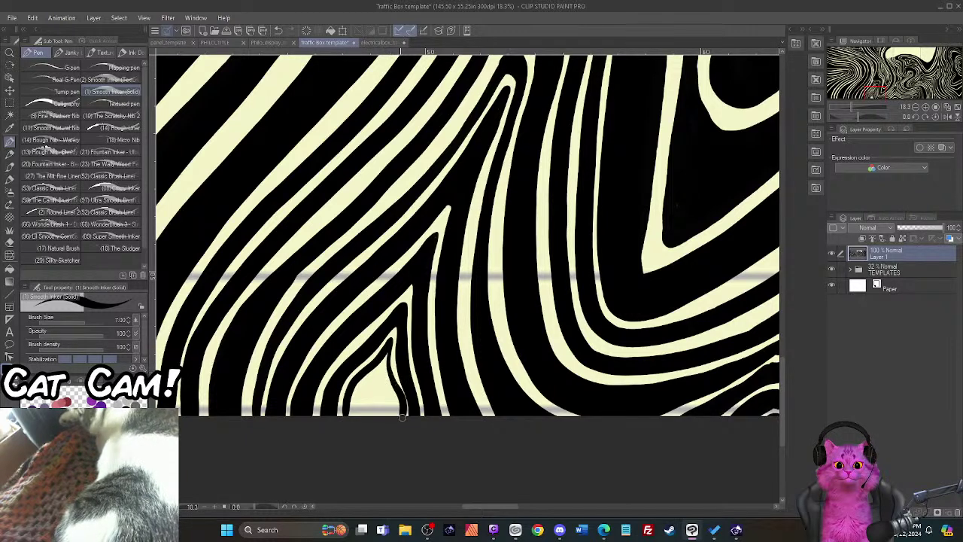
key(ctrl+z)
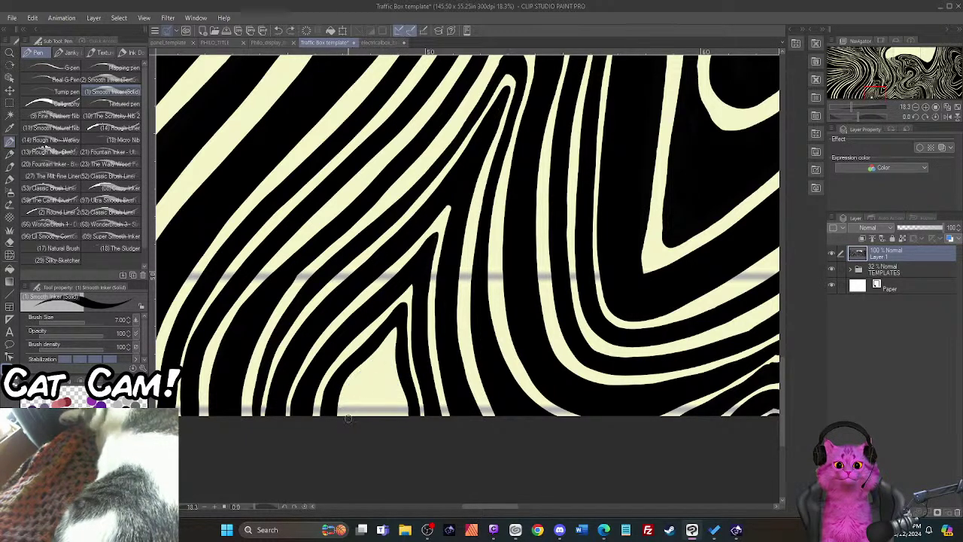
Step: Ink the innermost nested contours at the bottom edge, from a pointed teardrop shape down to a small rounded arch with a filled core
mouse_move(348, 406)
mouse_down()
mouse_move(390, 341)
mouse_move(402, 407)
mouse_move(354, 419)
mouse_move(357, 399)
mouse_move(378, 379)
mouse_move(398, 410)
mouse_move(365, 376)
mouse_move(355, 401)
mouse_move(386, 353)
mouse_move(388, 379)
mouse_move(381, 370)
mouse_move(364, 415)
mouse_up()
key(ctrl+z)
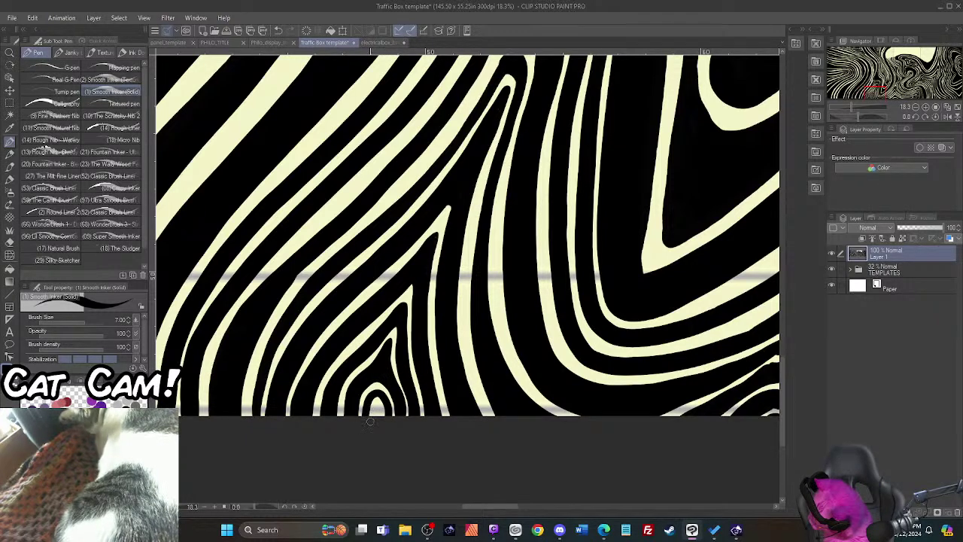
drag(372, 418, 380, 422)
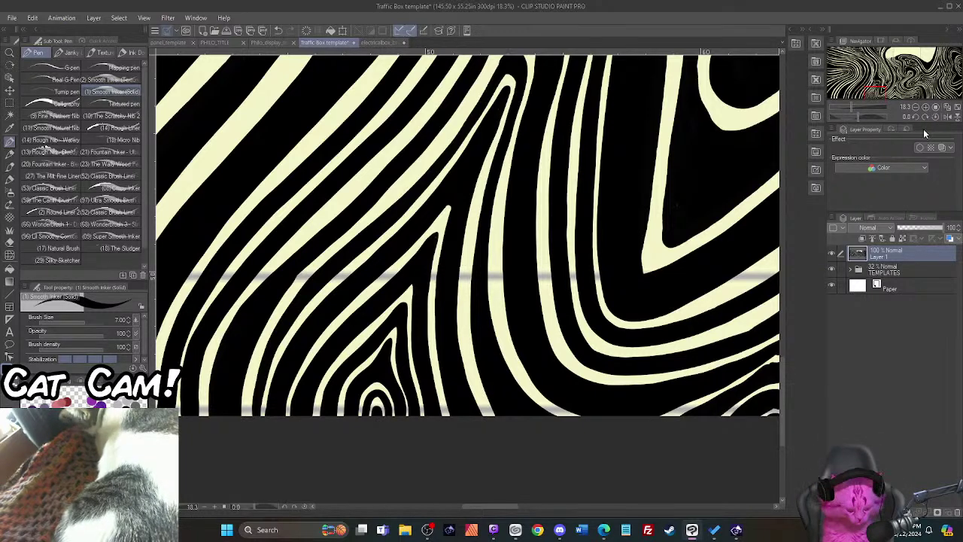
Step: Rotate the canvas view to about 179.7 degrees, turning the whole wrap template upside down, and return to the pen
mouse_move(852, 108)
mouse_down()
mouse_move(845, 108)
mouse_move(911, 57)
mouse_up()
scroll(911, 57, down, 4)
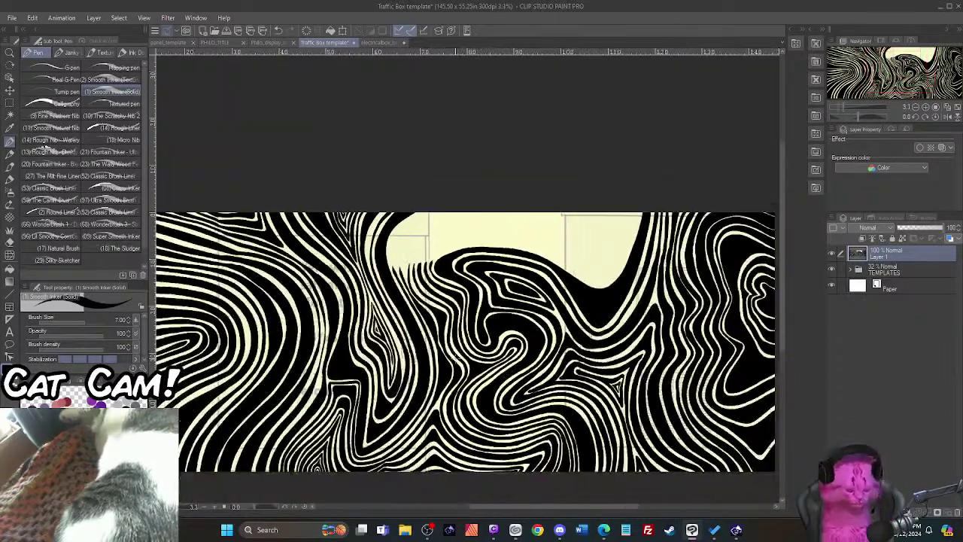
drag(873, 71, 869, 83)
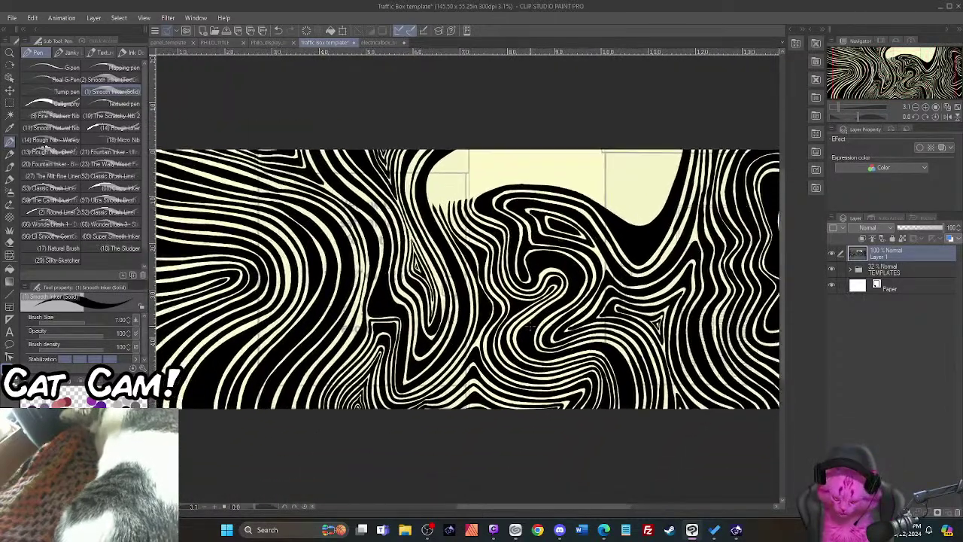
scroll(869, 83, down, 1)
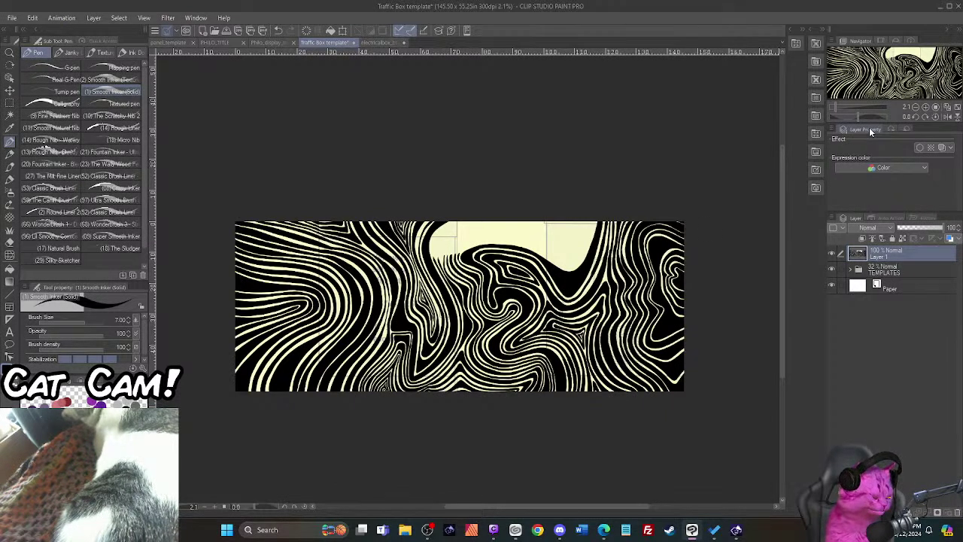
key(r)
mouse_move(230, 181)
mouse_down()
mouse_move(279, 178)
mouse_move(410, 415)
mouse_move(591, 350)
mouse_move(595, 336)
mouse_move(594, 347)
mouse_up()
key(p)
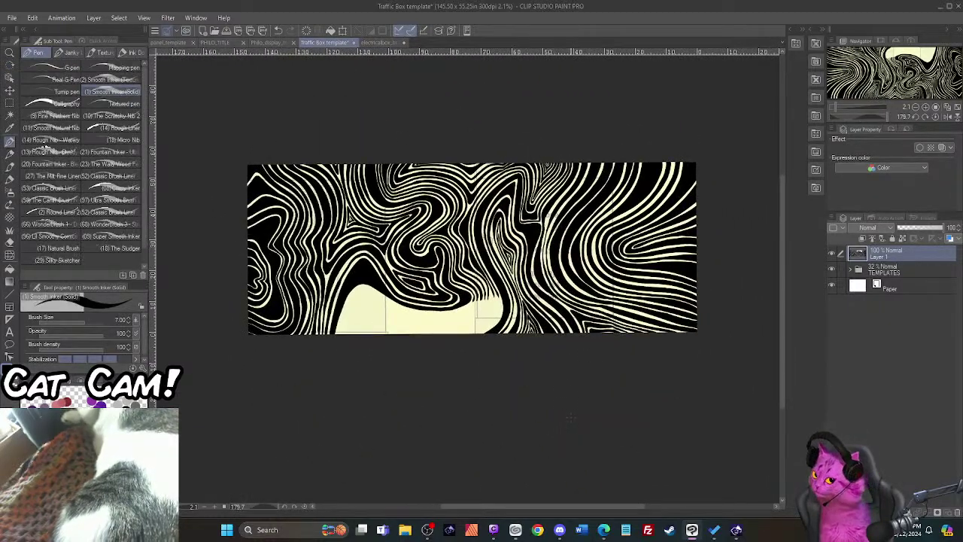
Step: Extend the cut-off stripe nearest the thick curved band to the canvas edge with two parallel contours, and fill between them in solid black
key(ctrl+plus)
key(ctrl+plus)
key(ctrl+plus)
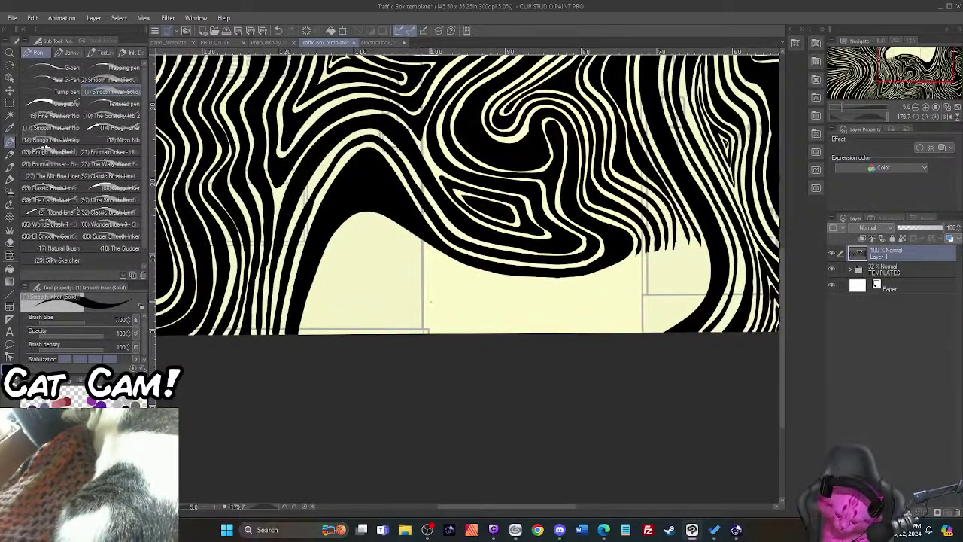
key(ctrl+plus)
drag(504, 512, 568, 508)
key(ctrl+plus)
key(ctrl+plus)
key(ctrl+plus)
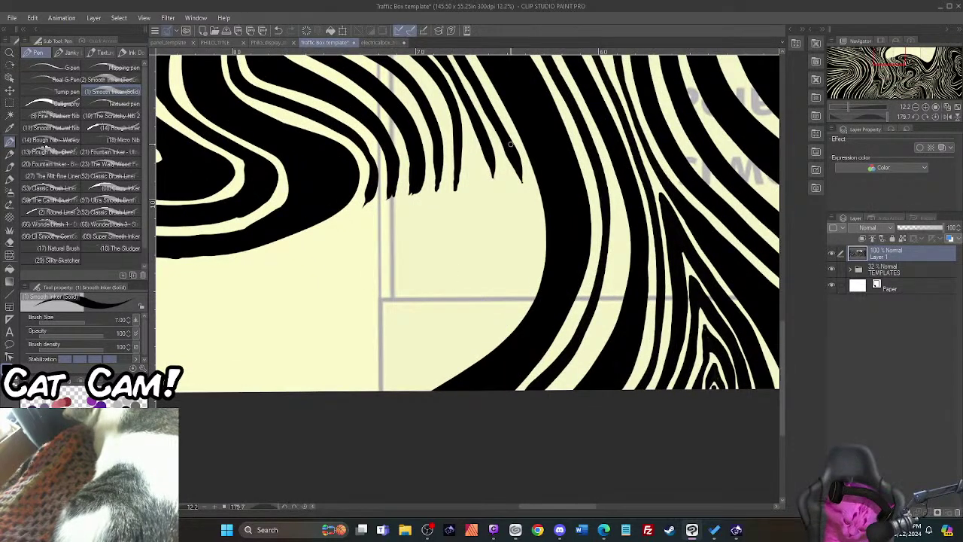
mouse_move(510, 144)
mouse_down()
mouse_move(537, 248)
mouse_move(515, 312)
mouse_move(384, 406)
mouse_up()
mouse_move(506, 147)
mouse_down()
mouse_move(525, 261)
mouse_move(505, 305)
mouse_move(474, 338)
mouse_move(371, 397)
mouse_up()
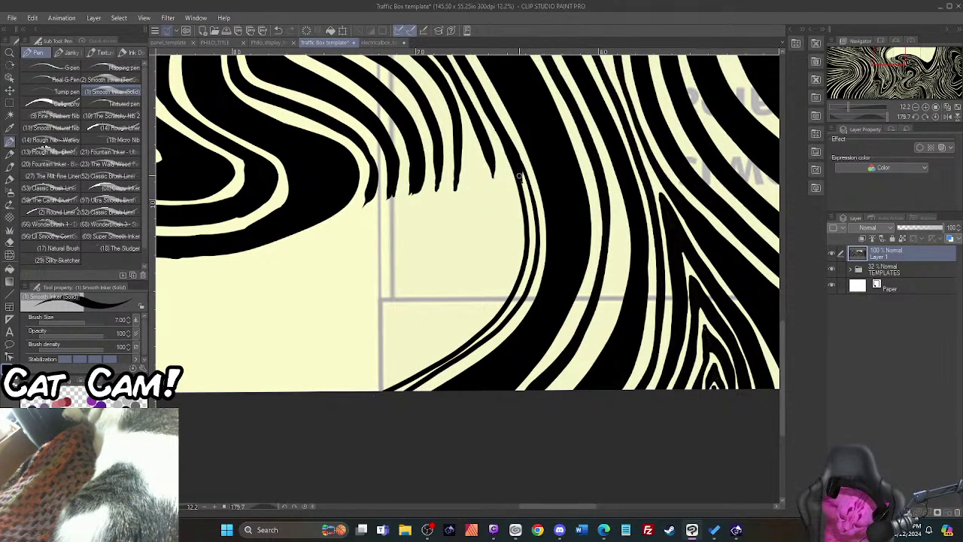
mouse_move(519, 176)
mouse_down()
mouse_move(534, 254)
mouse_move(534, 230)
mouse_move(515, 305)
mouse_move(416, 376)
mouse_up()
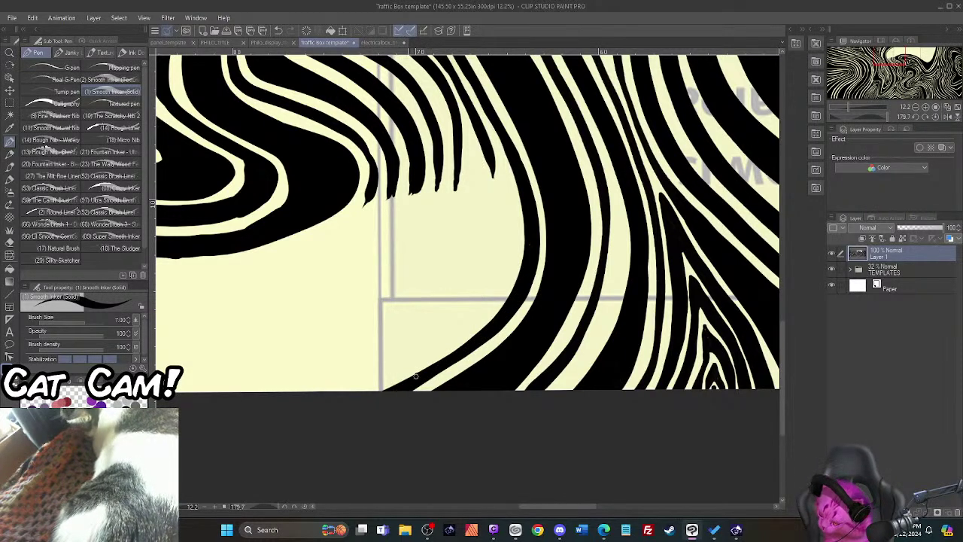
Step: Extend the neighbouring cut-off stripe alongside the new band to the canvas edge as two contours, and ink between them solid black
mouse_move(486, 140)
mouse_down()
mouse_move(512, 265)
mouse_move(482, 323)
mouse_move(354, 393)
mouse_up()
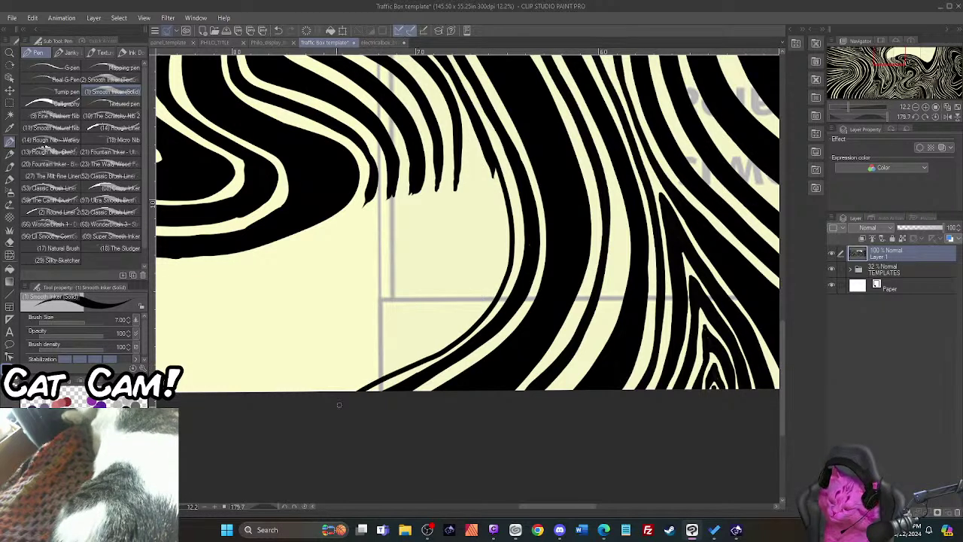
mouse_move(484, 148)
mouse_down()
mouse_move(498, 230)
mouse_move(473, 308)
mouse_move(439, 341)
mouse_move(328, 403)
mouse_up()
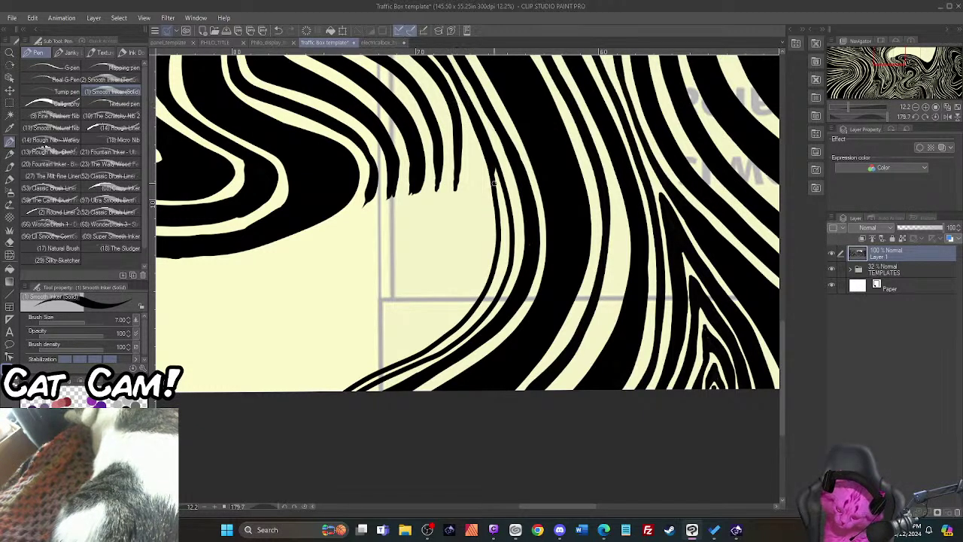
mouse_move(494, 175)
mouse_down()
mouse_move(505, 270)
mouse_move(489, 305)
mouse_move(485, 297)
mouse_move(481, 316)
mouse_move(451, 343)
mouse_move(460, 337)
mouse_move(361, 385)
mouse_up()
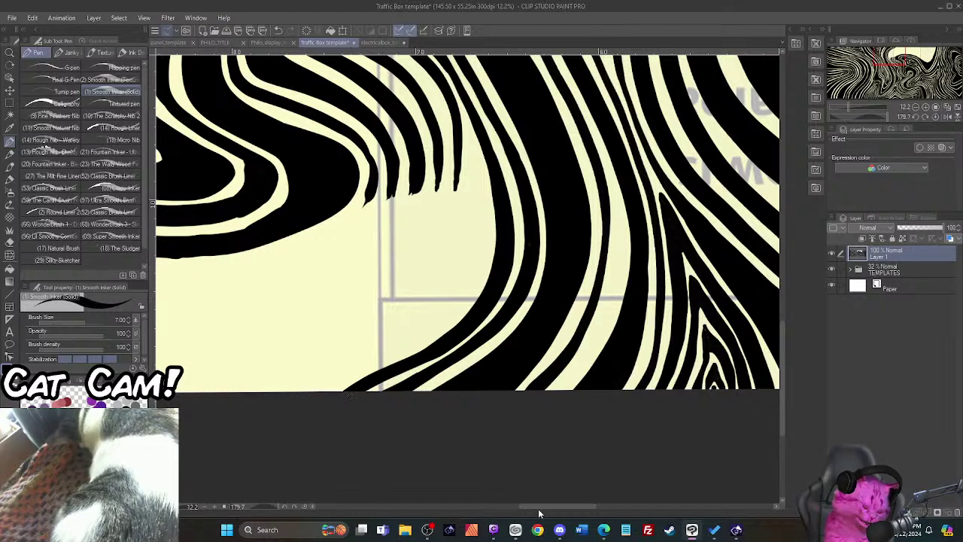
Step: Smooth the bumpy edges of the nested black contours bordering the empty gap, including the corner of the innermost shape
drag(539, 513, 504, 512)
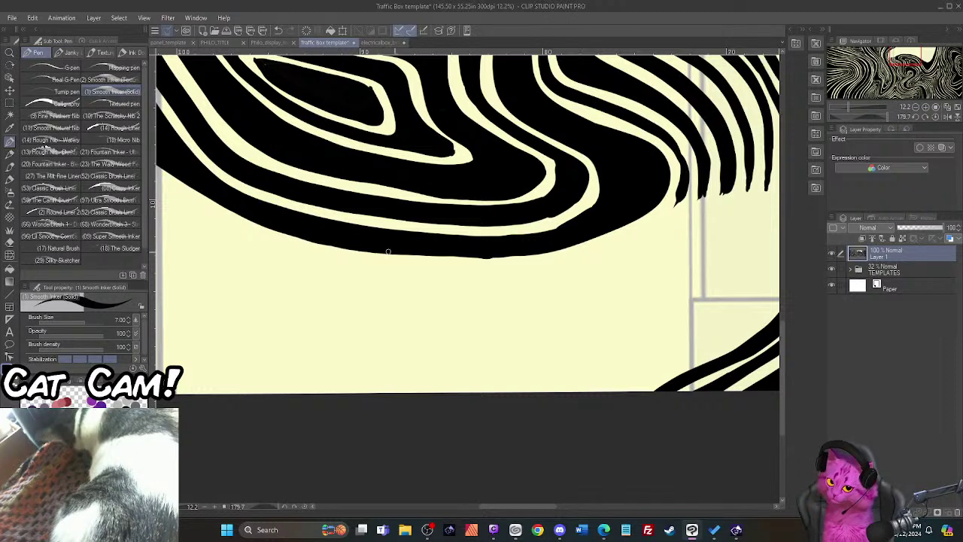
mouse_move(389, 252)
mouse_down()
mouse_move(541, 251)
mouse_move(622, 224)
mouse_up()
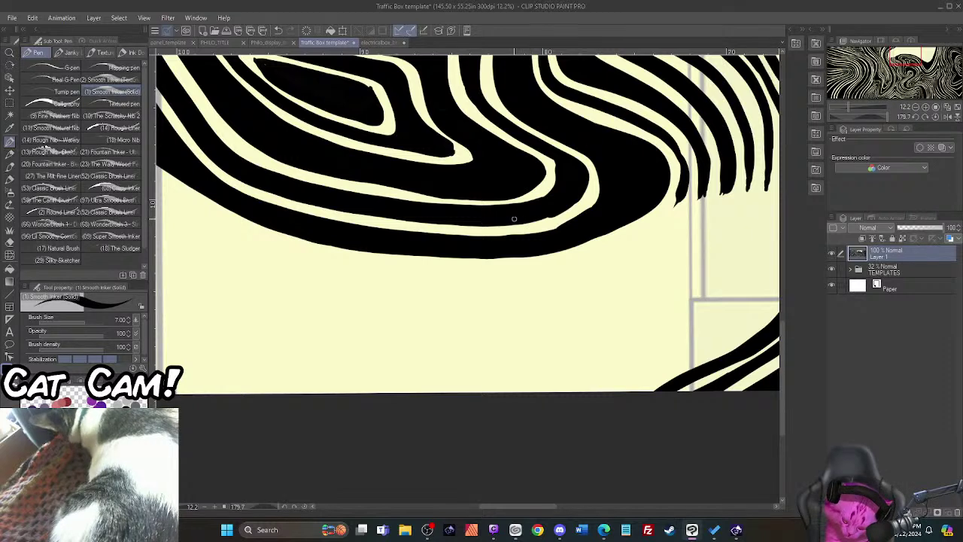
drag(508, 224, 527, 223)
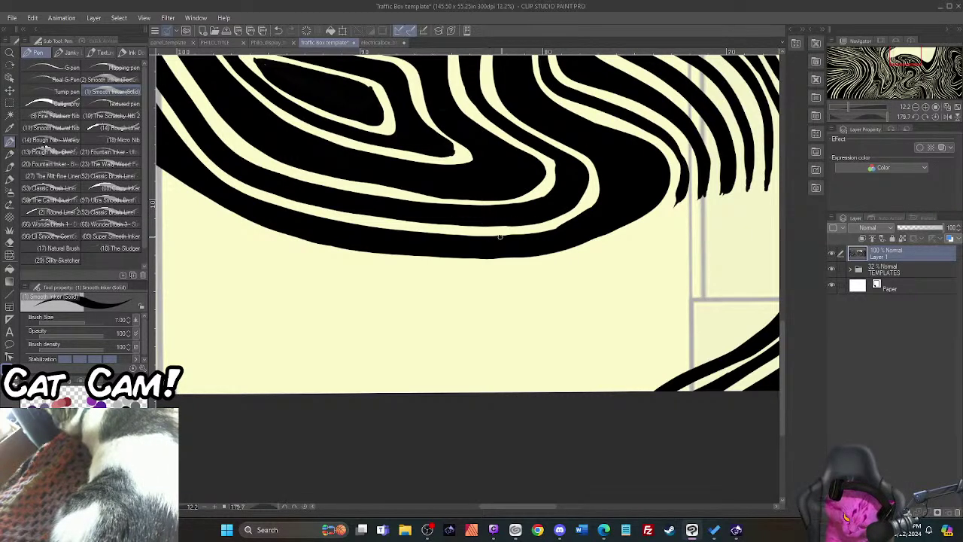
drag(500, 237, 571, 223)
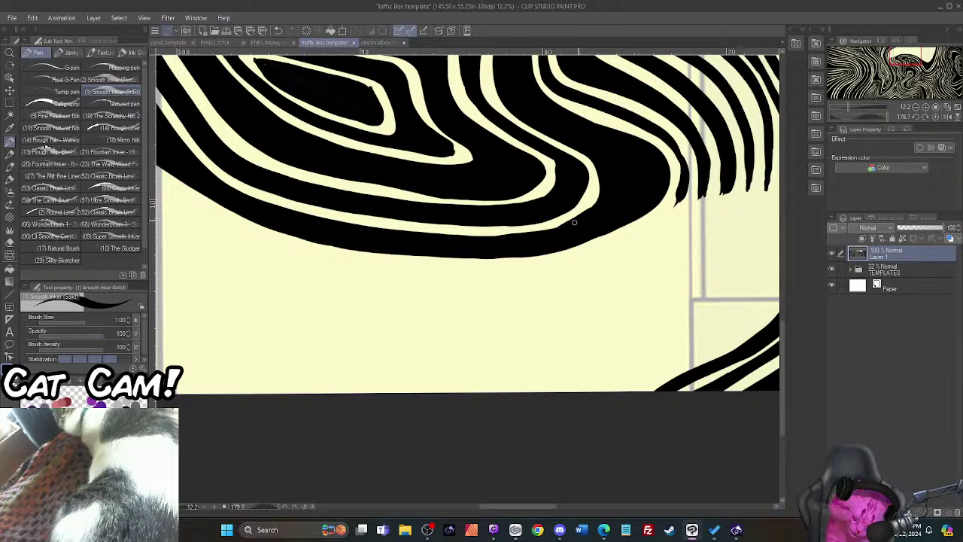
key(ctrl+z)
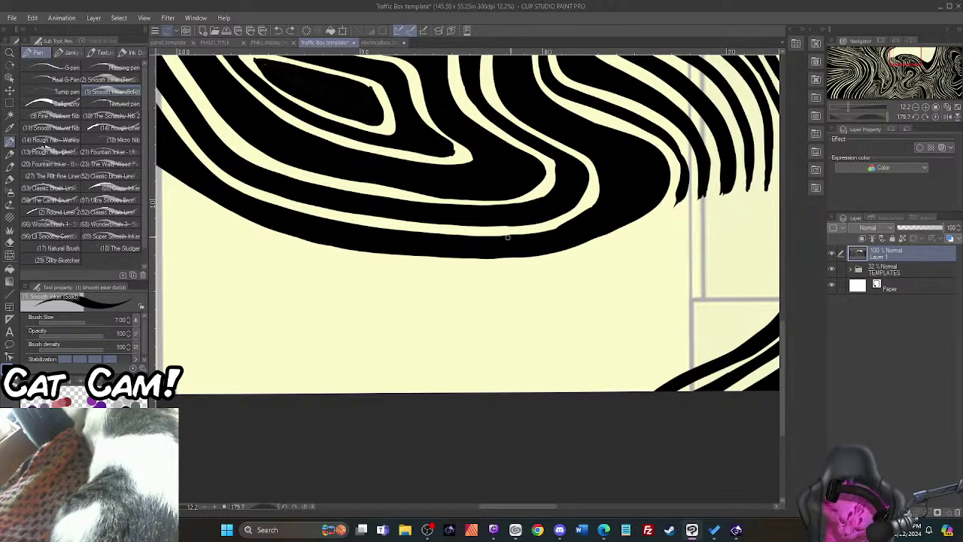
mouse_move(508, 237)
mouse_down()
mouse_move(575, 222)
mouse_move(600, 193)
mouse_move(602, 154)
mouse_up()
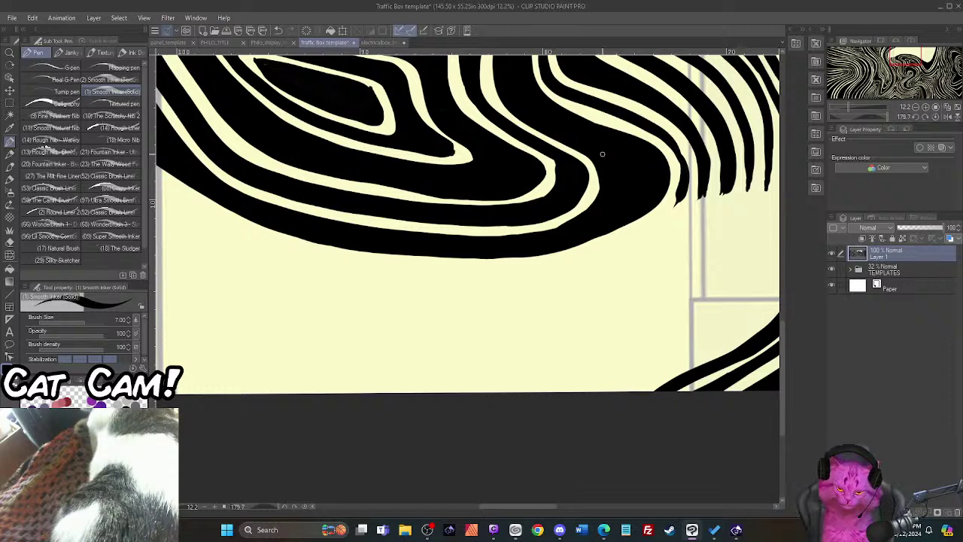
drag(361, 84, 381, 115)
key(ctrl+z)
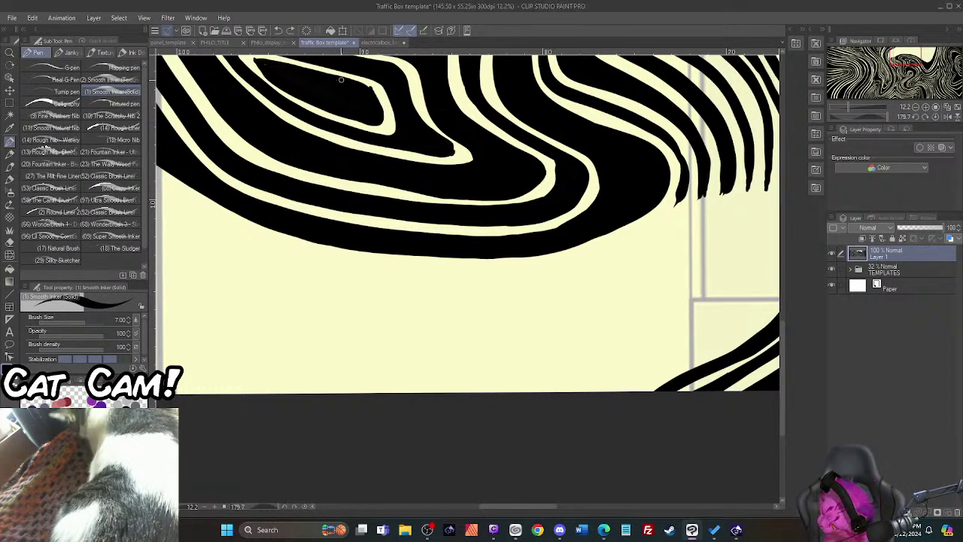
drag(359, 84, 380, 107)
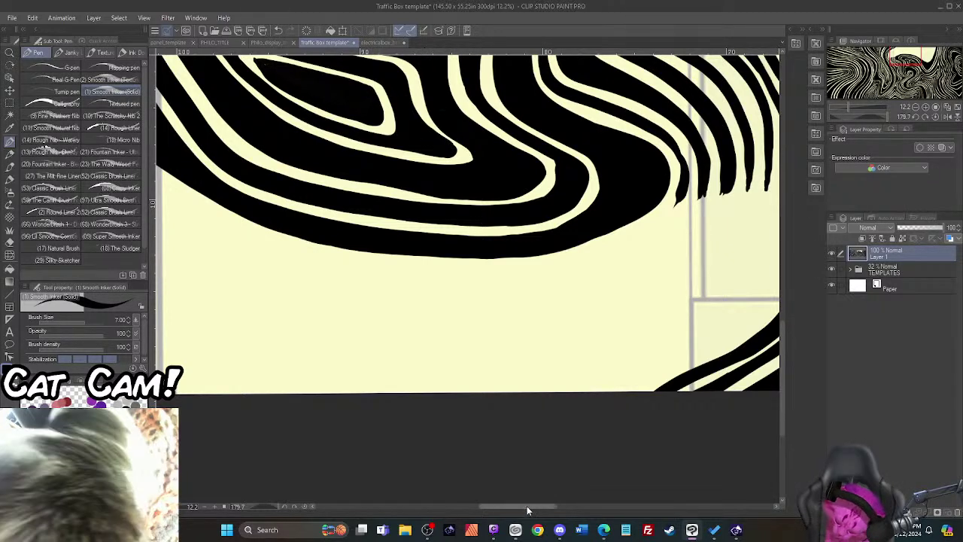
Step: Extend the two cut-off stripes closest to the large rounded black shape into the gap, curving them parallel to its edge and thickening them
drag(527, 506, 566, 507)
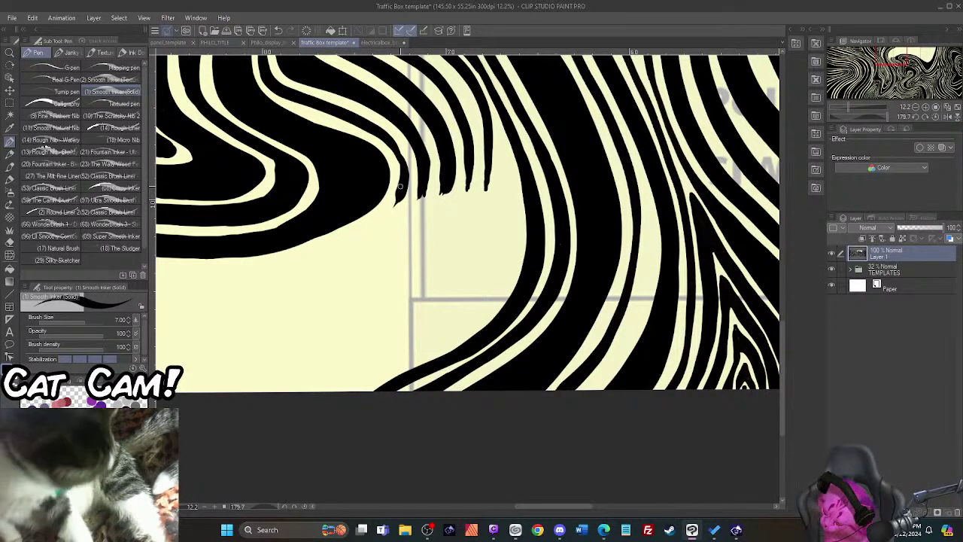
mouse_move(392, 200)
mouse_down()
mouse_move(357, 230)
mouse_move(309, 248)
mouse_up()
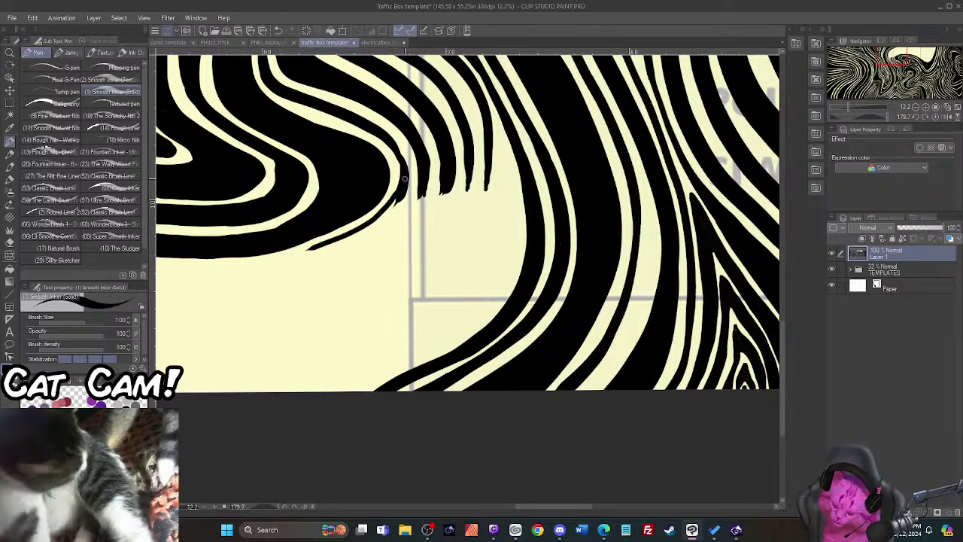
mouse_move(401, 155)
mouse_down()
mouse_move(404, 198)
mouse_move(364, 234)
mouse_move(309, 250)
mouse_up()
drag(393, 201, 349, 237)
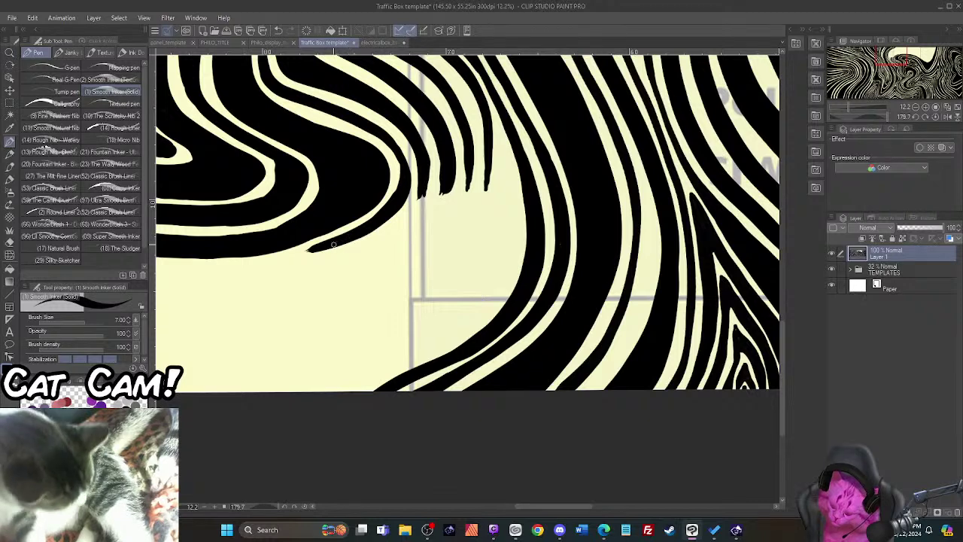
mouse_move(418, 191)
mouse_down()
mouse_move(370, 243)
mouse_move(308, 261)
mouse_up()
mouse_move(421, 194)
mouse_down()
mouse_move(393, 241)
mouse_move(358, 259)
mouse_move(317, 261)
mouse_move(383, 238)
mouse_move(418, 206)
mouse_move(392, 238)
mouse_move(333, 261)
mouse_up()
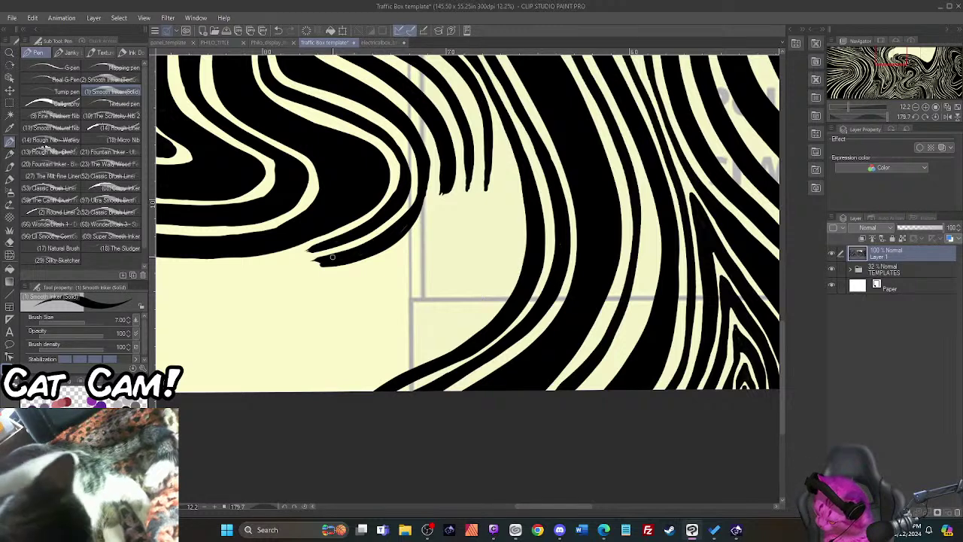
Step: Extend the next two cut-off stripes into the gap as thick solid bands curving parallel to the stripes just inked
mouse_move(319, 272)
mouse_down()
mouse_move(358, 268)
mouse_move(414, 235)
mouse_move(444, 187)
mouse_up()
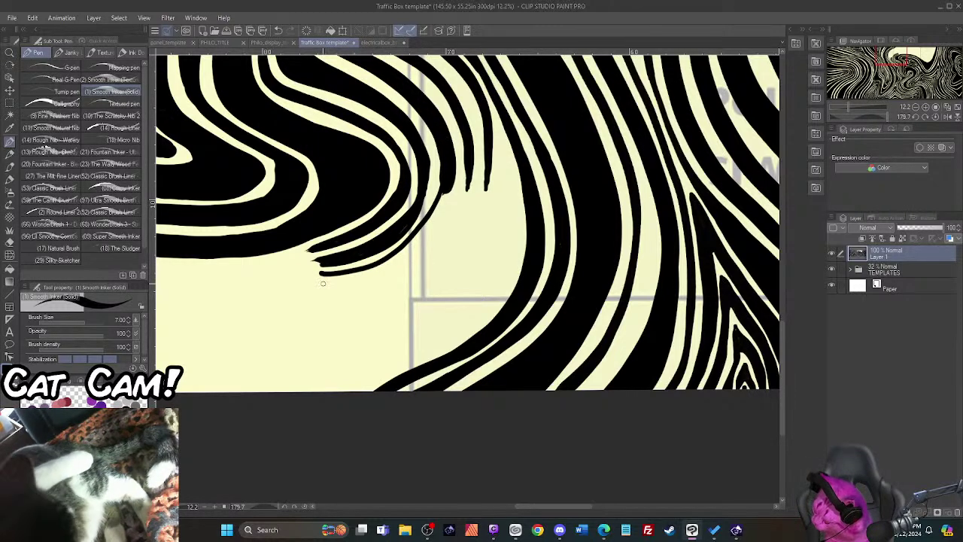
mouse_move(320, 284)
mouse_down()
mouse_move(391, 265)
mouse_move(421, 239)
mouse_move(452, 178)
mouse_move(446, 155)
mouse_move(435, 214)
mouse_move(401, 255)
mouse_move(411, 246)
mouse_move(358, 276)
mouse_move(328, 275)
mouse_move(350, 276)
mouse_move(319, 279)
mouse_up()
mouse_move(467, 172)
mouse_down()
mouse_move(433, 245)
mouse_move(401, 276)
mouse_move(320, 292)
mouse_up()
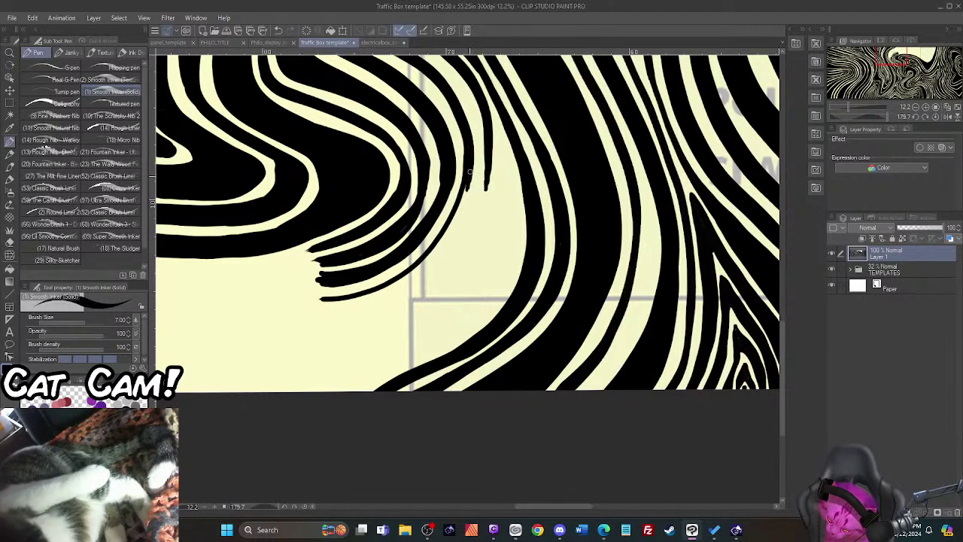
mouse_move(470, 173)
mouse_down()
mouse_move(454, 241)
mouse_move(431, 272)
mouse_move(377, 304)
mouse_move(322, 311)
mouse_up()
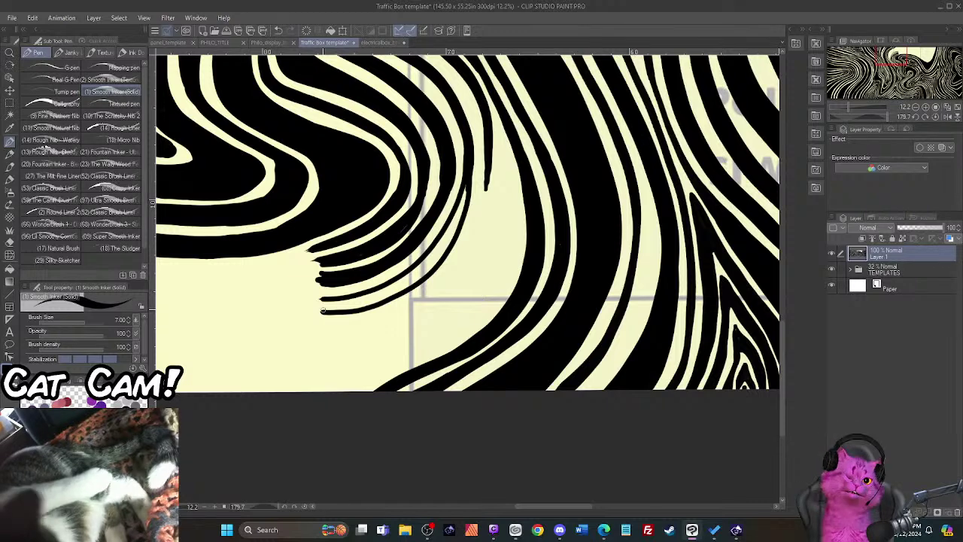
mouse_move(467, 185)
mouse_down()
mouse_move(436, 251)
mouse_move(450, 237)
mouse_move(445, 252)
mouse_move(404, 279)
mouse_move(420, 275)
mouse_move(413, 282)
mouse_move(370, 302)
mouse_move(358, 304)
mouse_move(384, 290)
mouse_move(318, 302)
mouse_move(367, 304)
mouse_move(328, 309)
mouse_up()
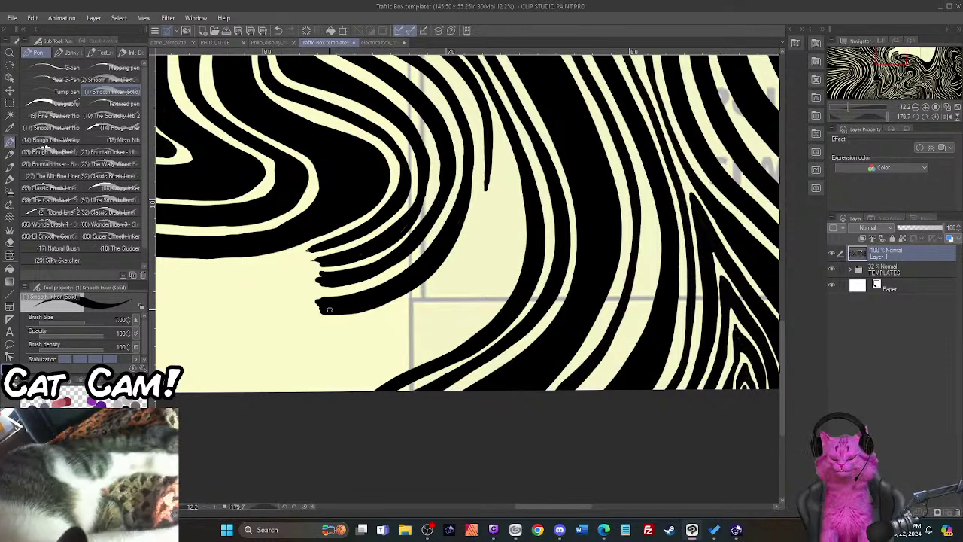
Step: Smooth the kinked stripe edge, and split the last cut-off stripe into two diverging curved contours around the remaining gap
drag(782, 349, 788, 320)
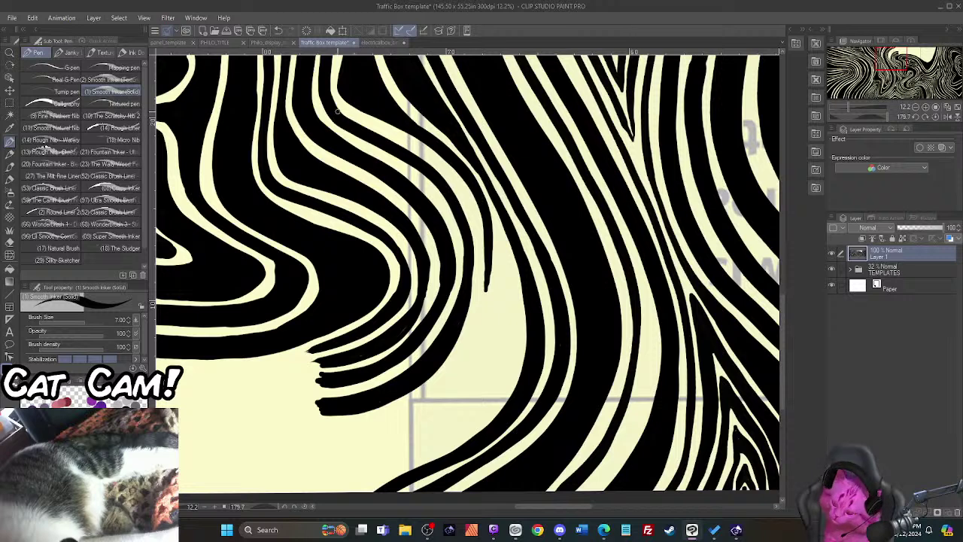
mouse_move(340, 115)
mouse_down()
mouse_move(414, 154)
mouse_move(461, 200)
mouse_move(477, 249)
mouse_move(471, 290)
mouse_up()
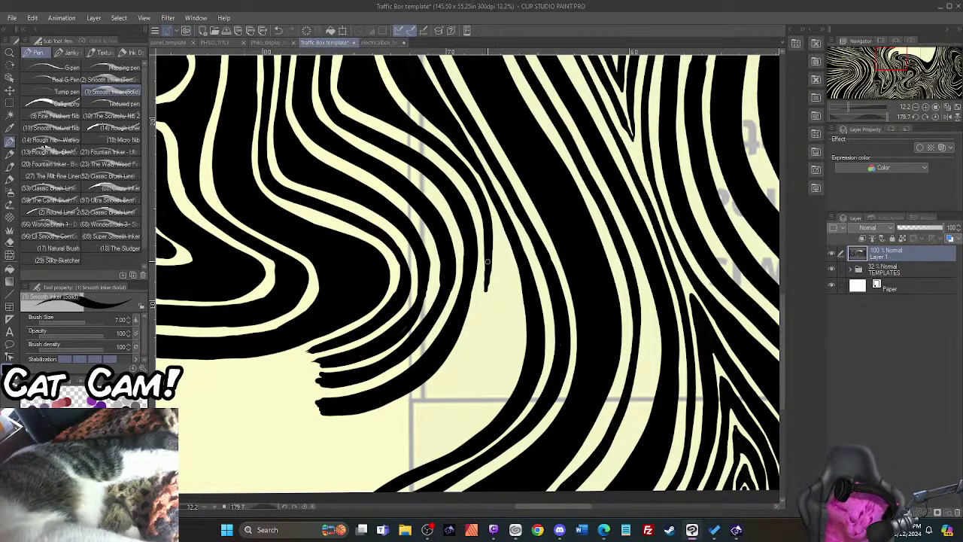
mouse_move(491, 245)
mouse_down()
mouse_move(488, 359)
mouse_move(475, 401)
mouse_move(413, 458)
mouse_up()
mouse_move(486, 246)
mouse_down()
mouse_move(467, 342)
mouse_move(435, 387)
mouse_move(398, 413)
mouse_move(321, 427)
mouse_up()
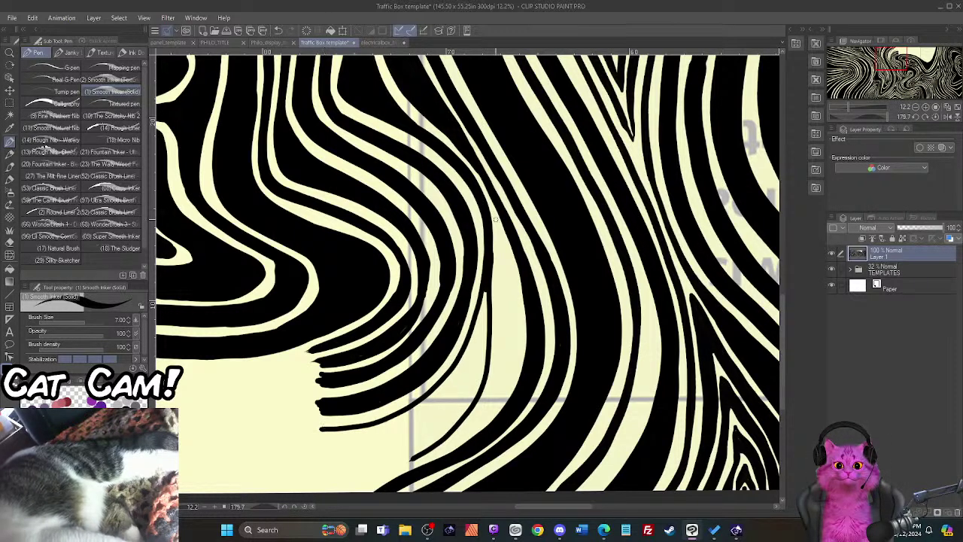
Step: Ink a contour parallel to the outer branch of the split stripe and fill the area between it and the neighbouring band with black
mouse_move(500, 217)
mouse_down()
mouse_move(488, 398)
mouse_move(440, 455)
mouse_up()
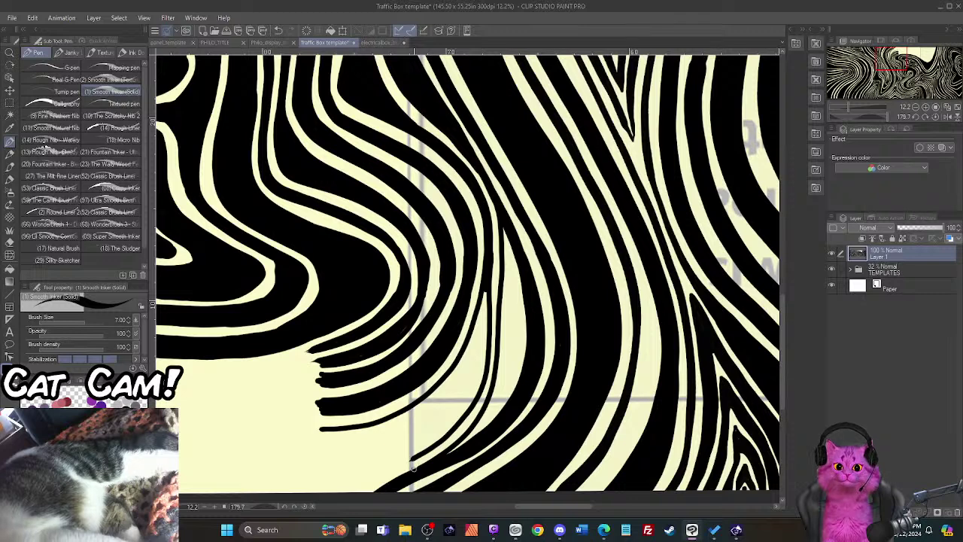
key(g)
key(g)
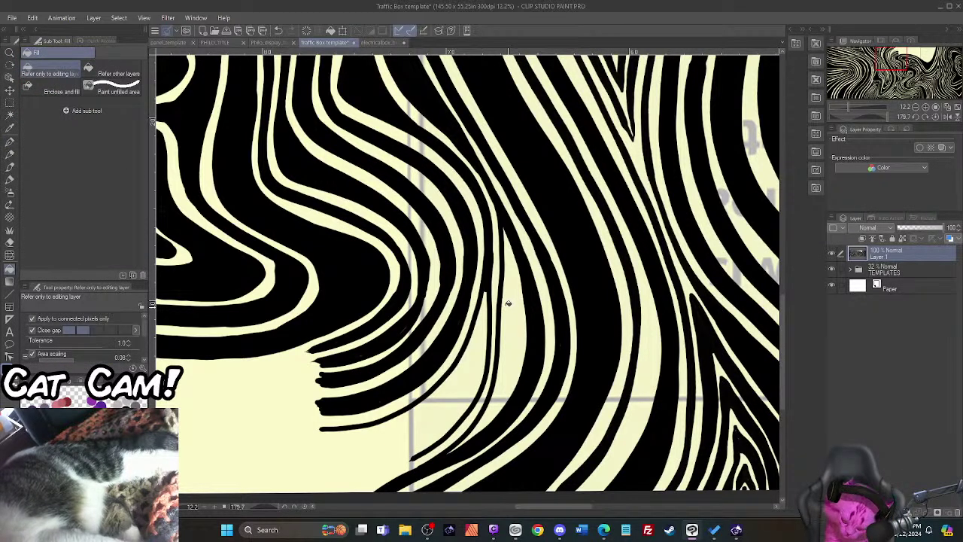
click(508, 303)
key(p)
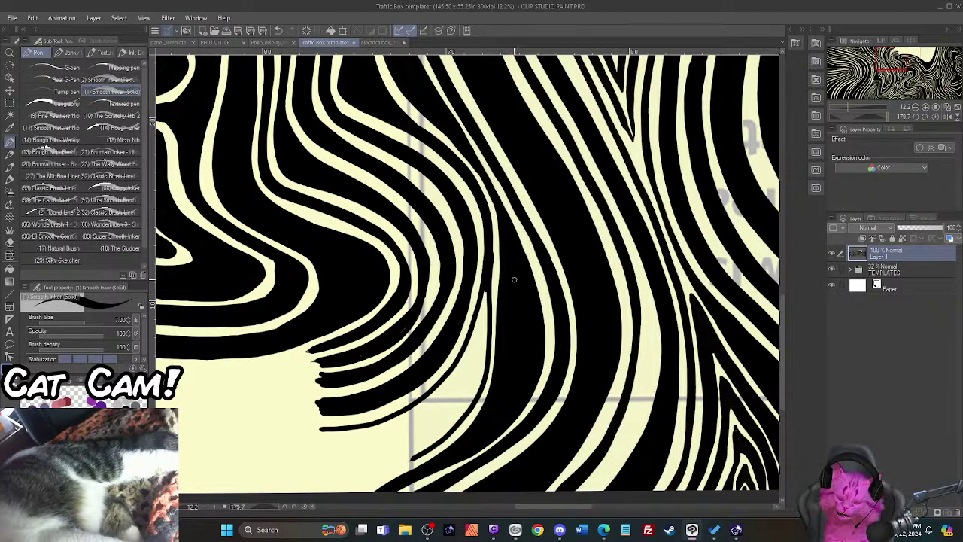
drag(781, 316, 786, 345)
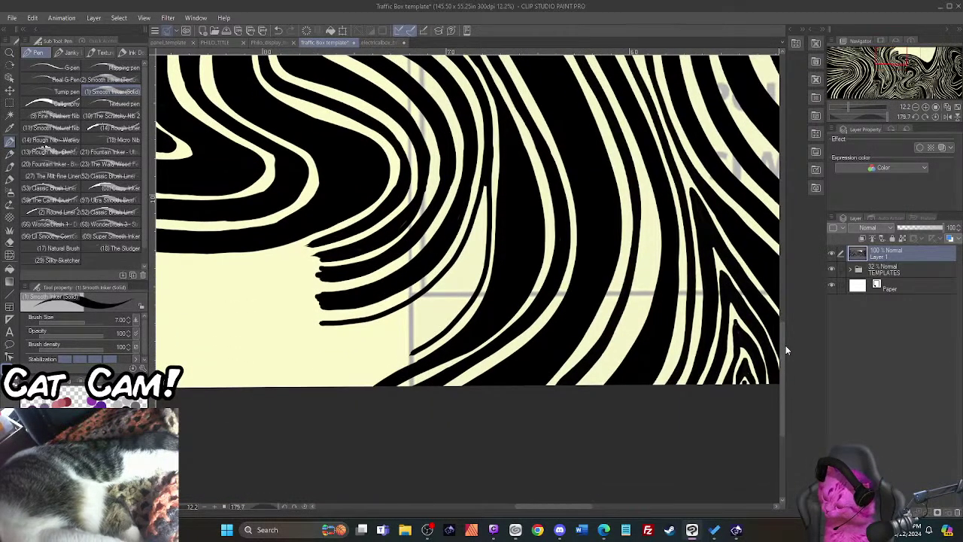
mouse_move(521, 506)
mouse_down()
mouse_move(481, 504)
mouse_move(510, 508)
mouse_move(503, 514)
mouse_up()
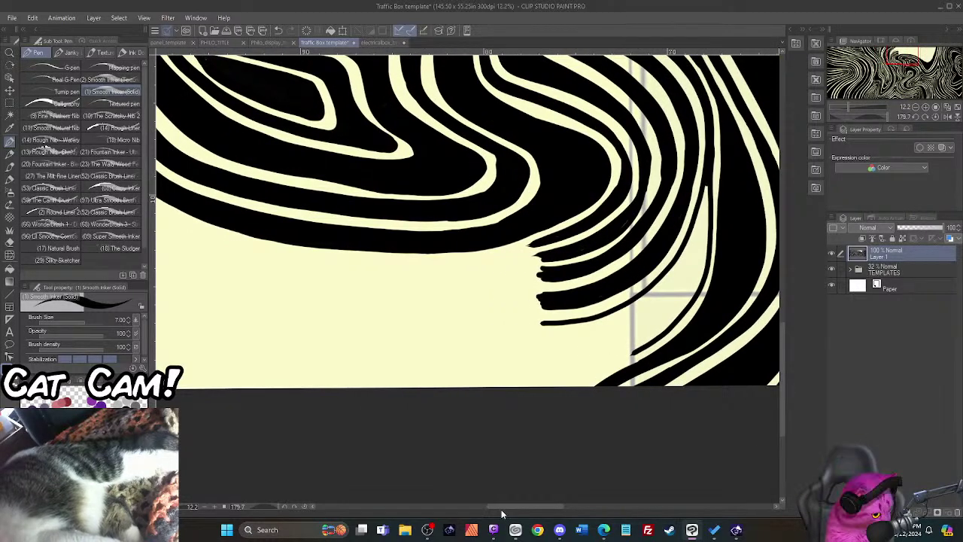
Step: Extend the two diverging contours of the split stripe to the template's edge and fill the area between them with black
drag(339, 269, 478, 433)
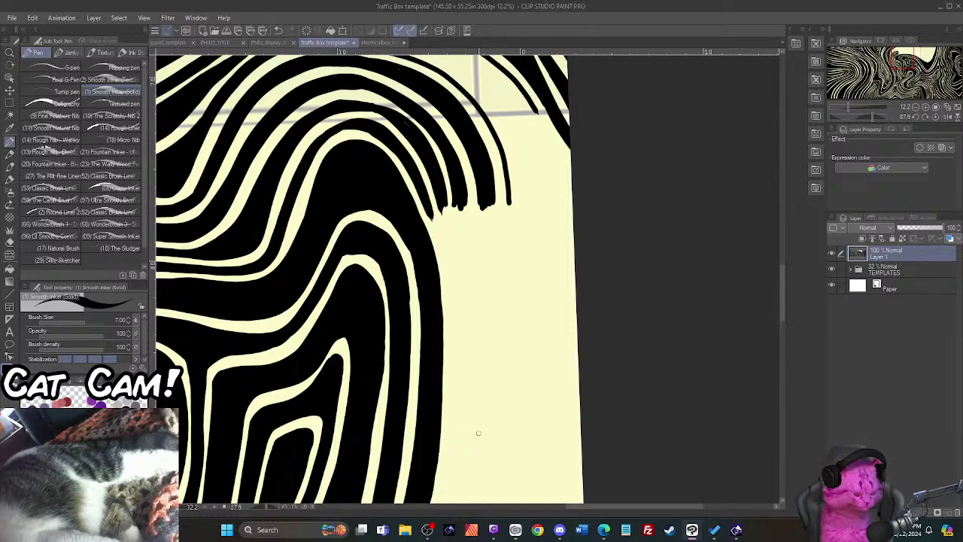
mouse_move(785, 294)
mouse_down()
mouse_move(786, 303)
mouse_move(786, 285)
mouse_up()
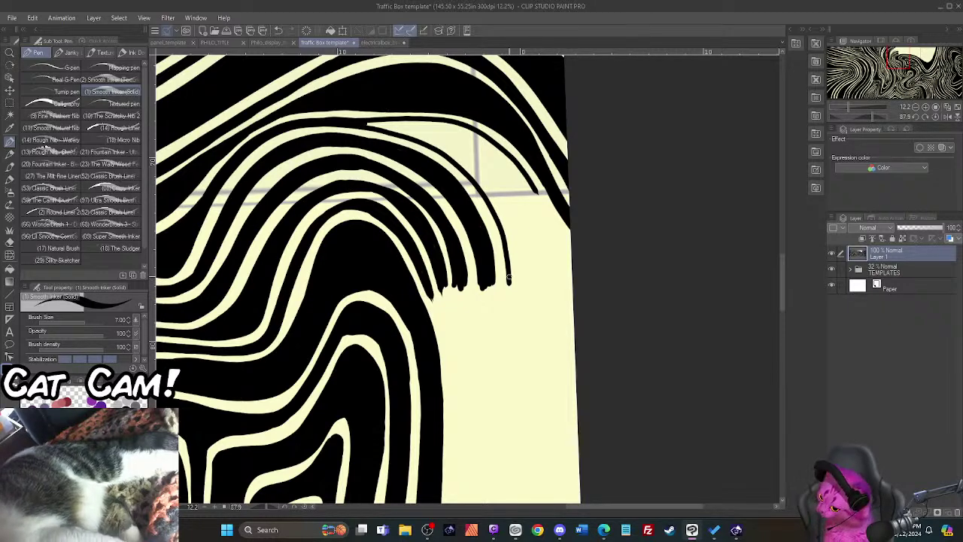
mouse_move(508, 278)
mouse_down()
mouse_move(530, 310)
mouse_move(575, 330)
mouse_up()
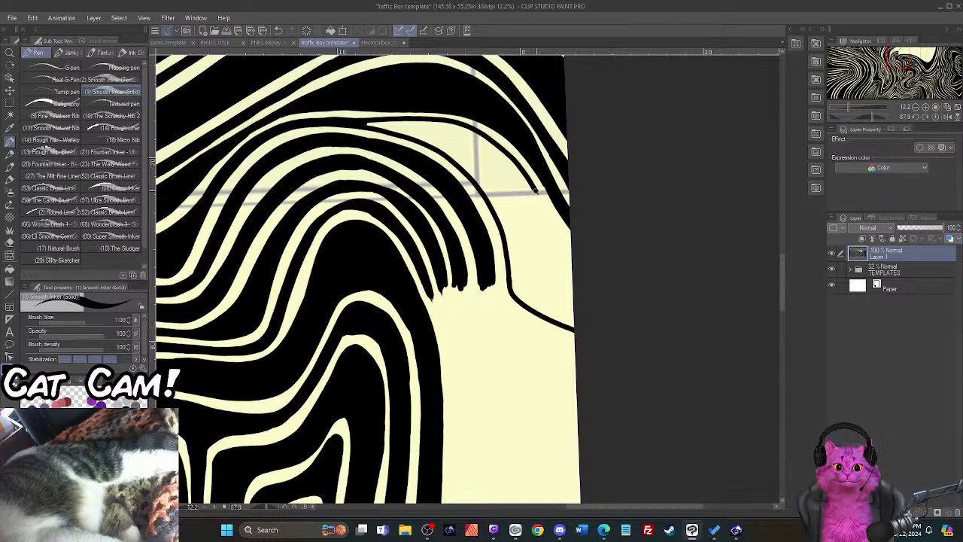
drag(536, 193, 572, 245)
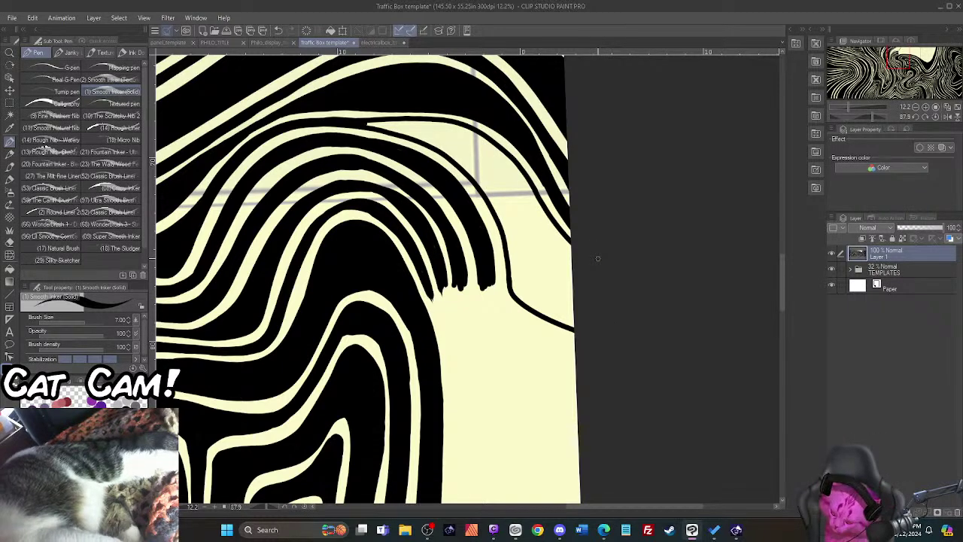
key(g)
click(474, 159)
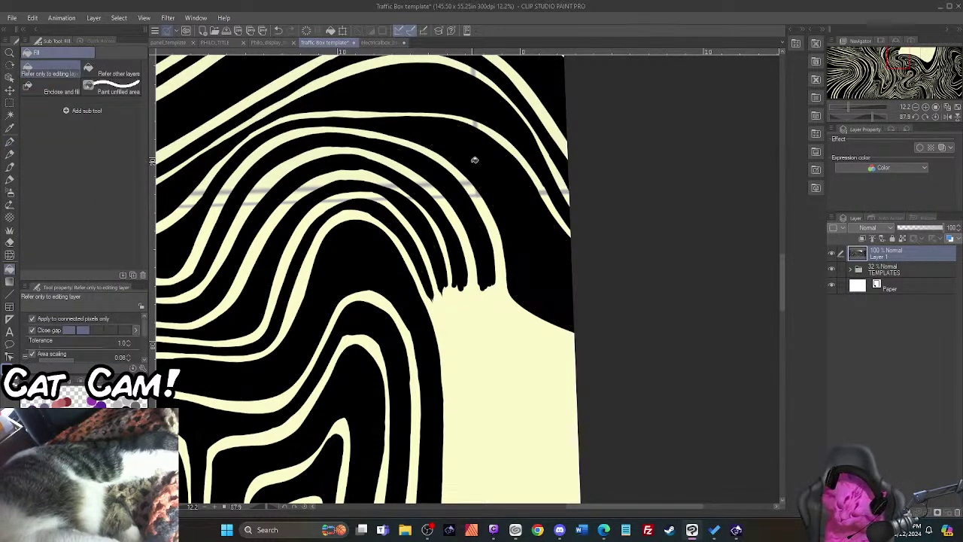
Step: Extend the neighbouring cut-off stripe to the template's edge as a solid black band parallel to the newly filled shape
key(p)
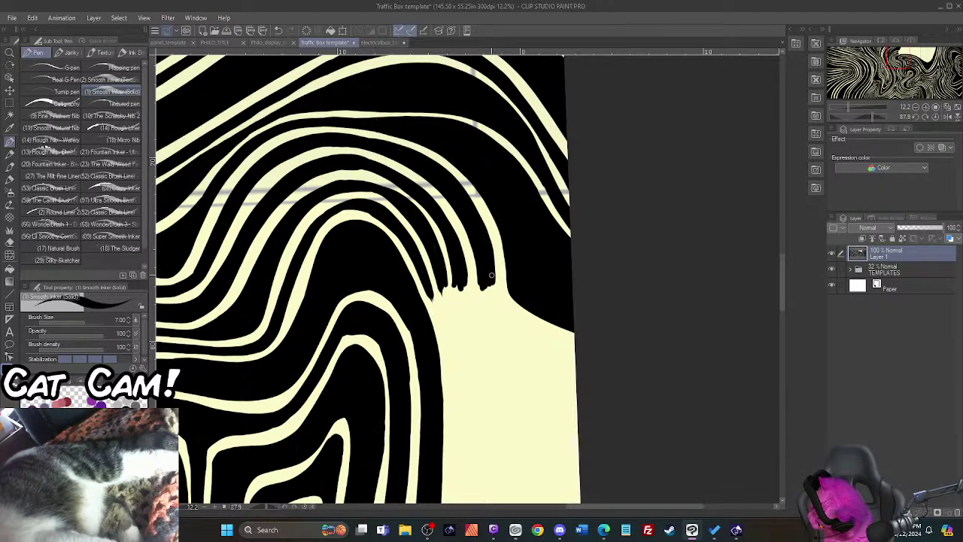
mouse_move(494, 286)
mouse_down()
mouse_move(530, 328)
mouse_move(576, 344)
mouse_up()
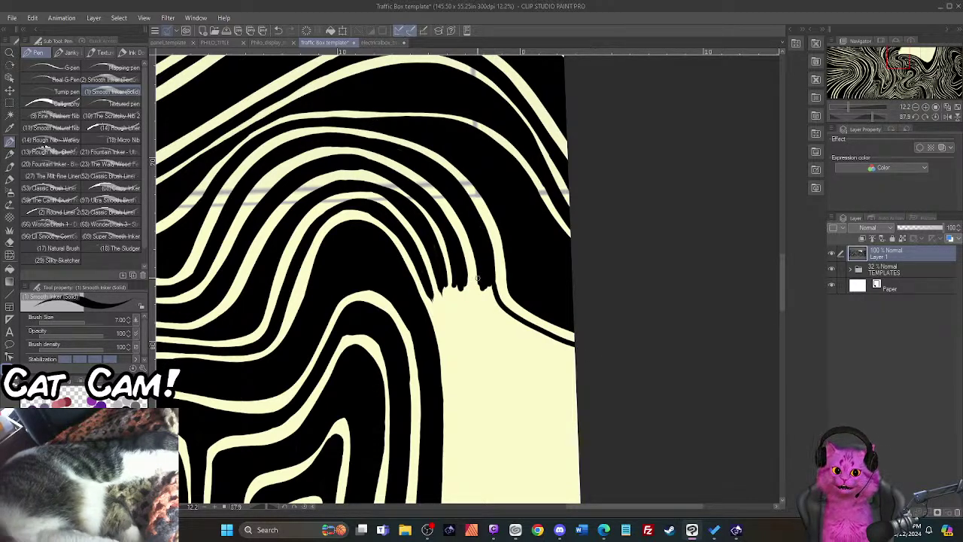
mouse_move(479, 295)
mouse_down()
mouse_move(498, 324)
mouse_move(587, 367)
mouse_move(480, 290)
mouse_move(488, 303)
mouse_move(492, 288)
mouse_move(492, 314)
mouse_move(508, 329)
mouse_move(520, 332)
mouse_move(514, 321)
mouse_move(575, 350)
mouse_up()
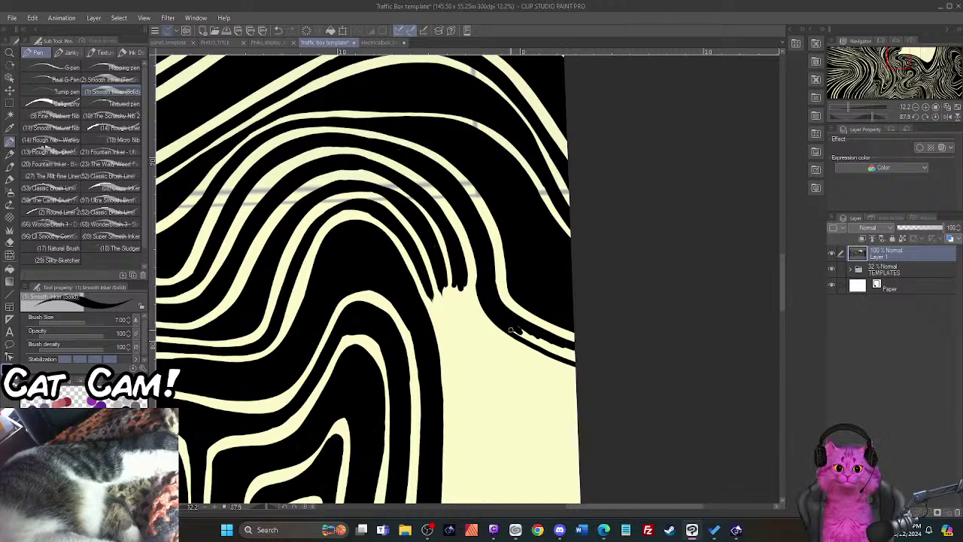
mouse_move(509, 328)
mouse_down()
mouse_move(574, 352)
mouse_move(533, 345)
mouse_move(560, 352)
mouse_up()
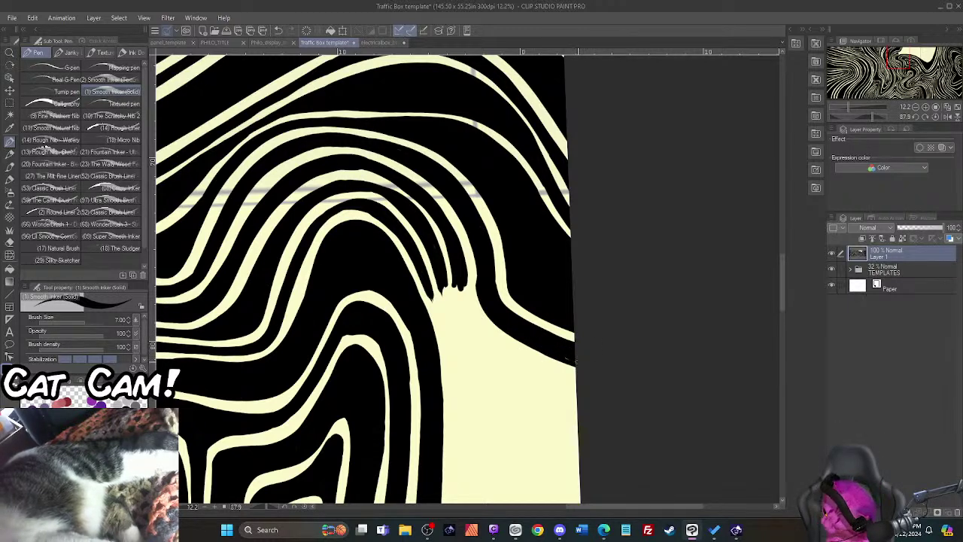
Step: Outline the next cut-off stripe's continuation out to the template's edge and ink it in as a solid black band
mouse_move(782, 302)
mouse_down()
mouse_move(780, 329)
mouse_move(786, 318)
mouse_up()
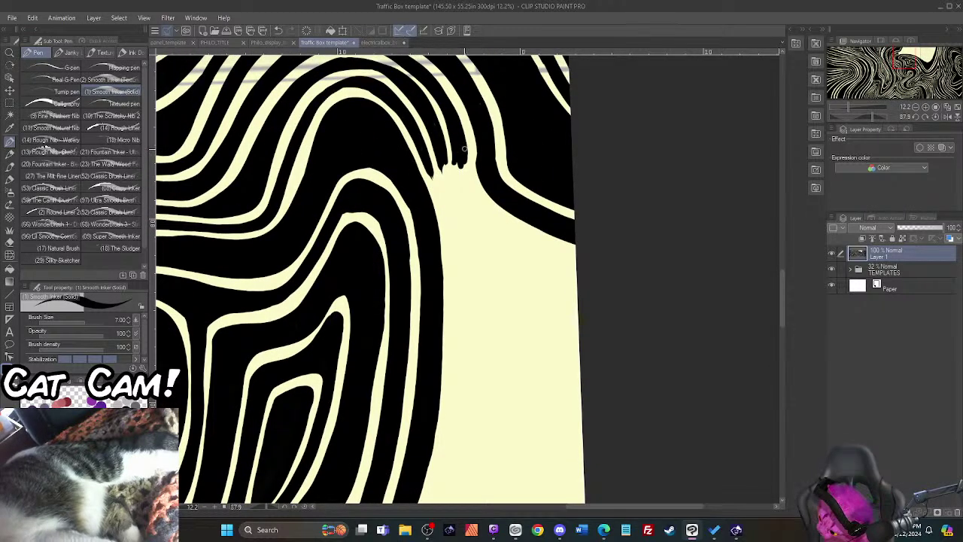
mouse_move(465, 149)
mouse_down()
mouse_move(476, 192)
mouse_move(546, 247)
mouse_move(584, 261)
mouse_up()
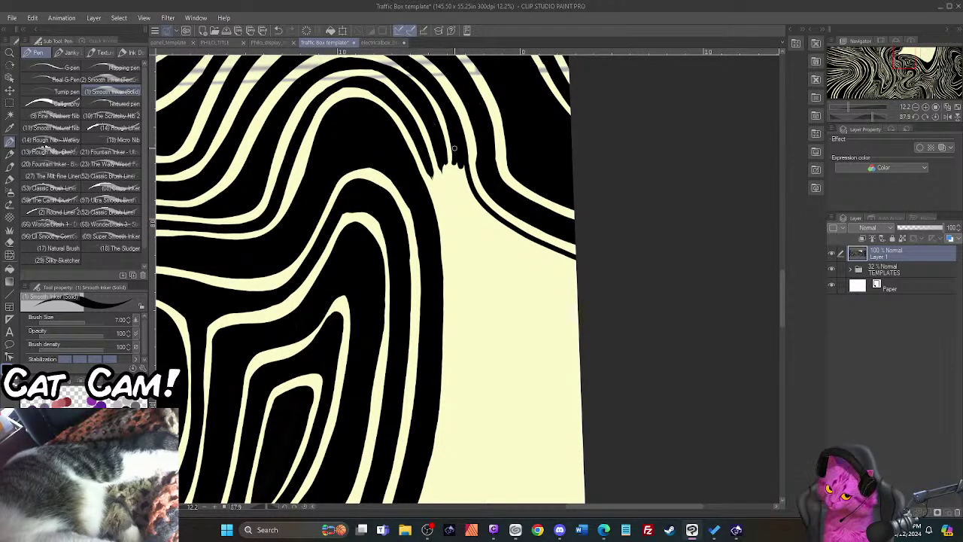
mouse_move(454, 149)
mouse_down()
mouse_move(465, 198)
mouse_move(500, 236)
mouse_move(590, 264)
mouse_up()
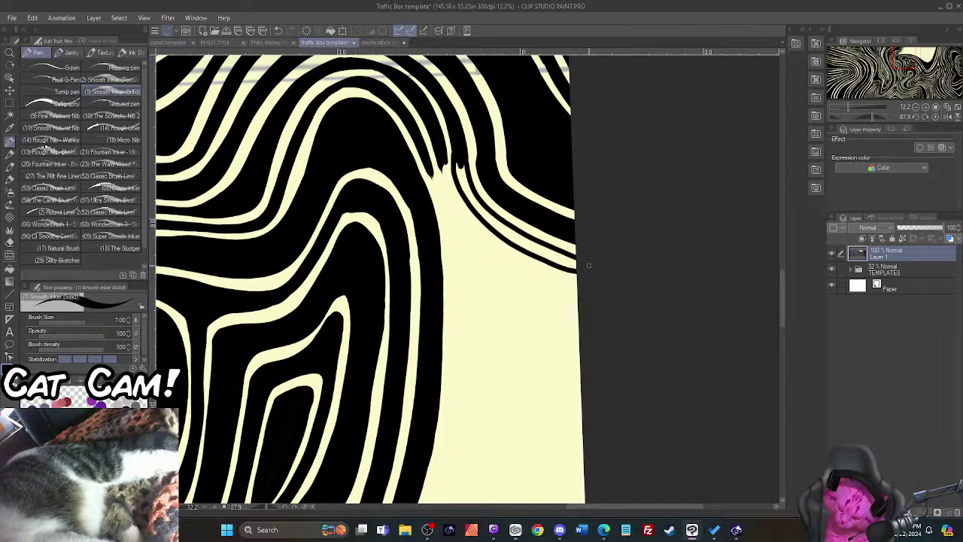
mouse_move(458, 165)
mouse_down()
mouse_move(470, 202)
mouse_move(505, 226)
mouse_move(498, 230)
mouse_move(539, 257)
mouse_move(529, 242)
mouse_move(576, 262)
mouse_move(542, 255)
mouse_move(574, 264)
mouse_up()
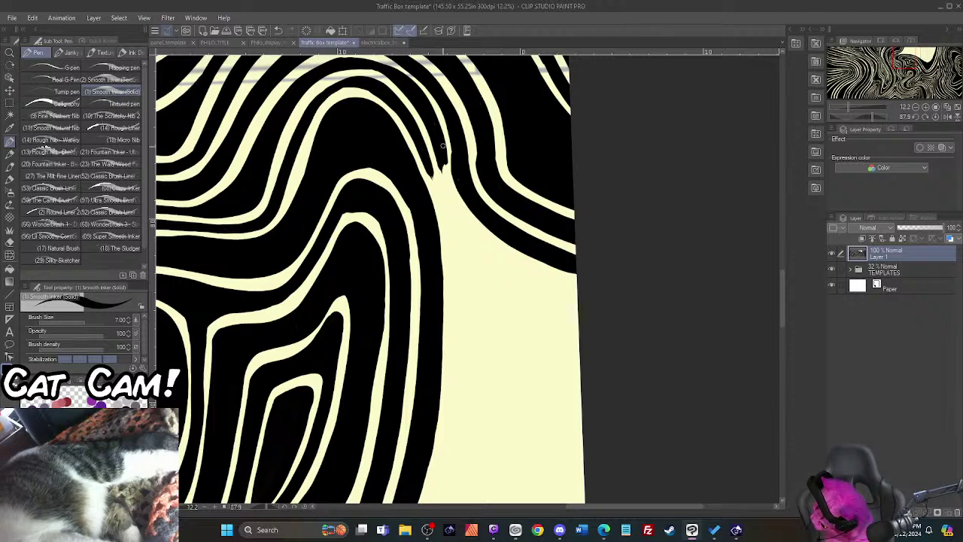
Step: Extend the last two cut-off stripes beside the large rounded shape to the template's edge and thicken them into solid bands
mouse_move(444, 149)
mouse_down()
mouse_move(463, 214)
mouse_move(519, 262)
mouse_move(585, 283)
mouse_up()
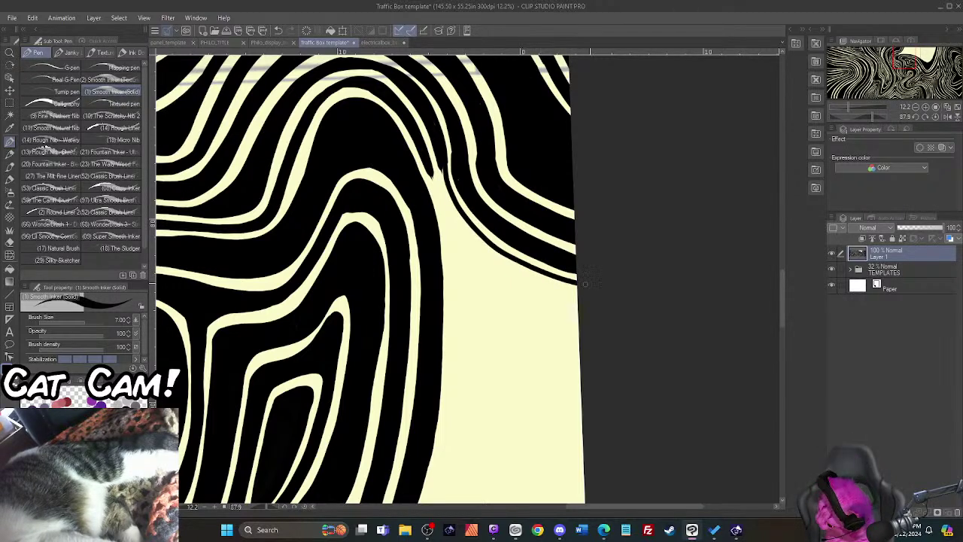
mouse_move(437, 150)
mouse_down()
mouse_move(471, 230)
mouse_move(578, 289)
mouse_up()
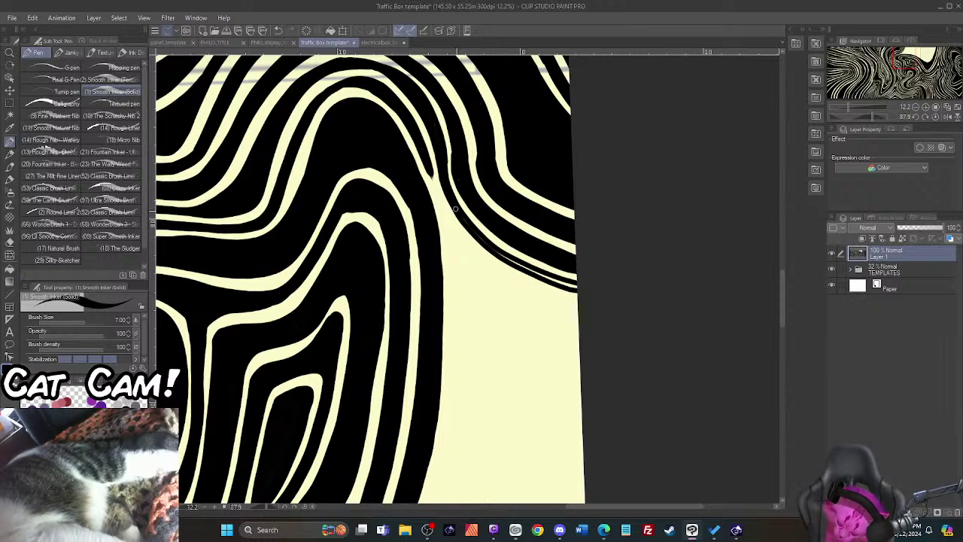
mouse_move(468, 224)
mouse_down()
mouse_move(541, 277)
mouse_move(578, 287)
mouse_up()
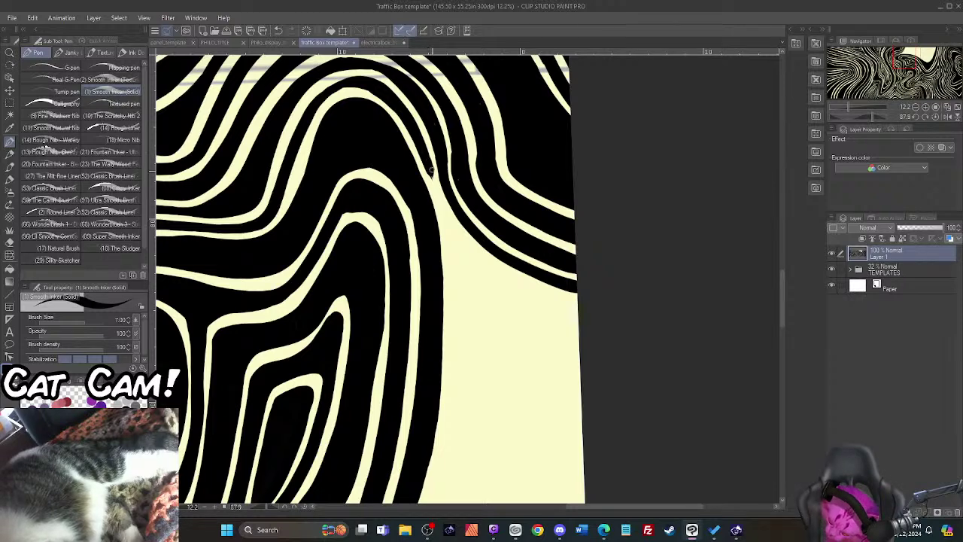
mouse_move(432, 172)
mouse_down()
mouse_move(458, 234)
mouse_move(494, 266)
mouse_move(583, 309)
mouse_up()
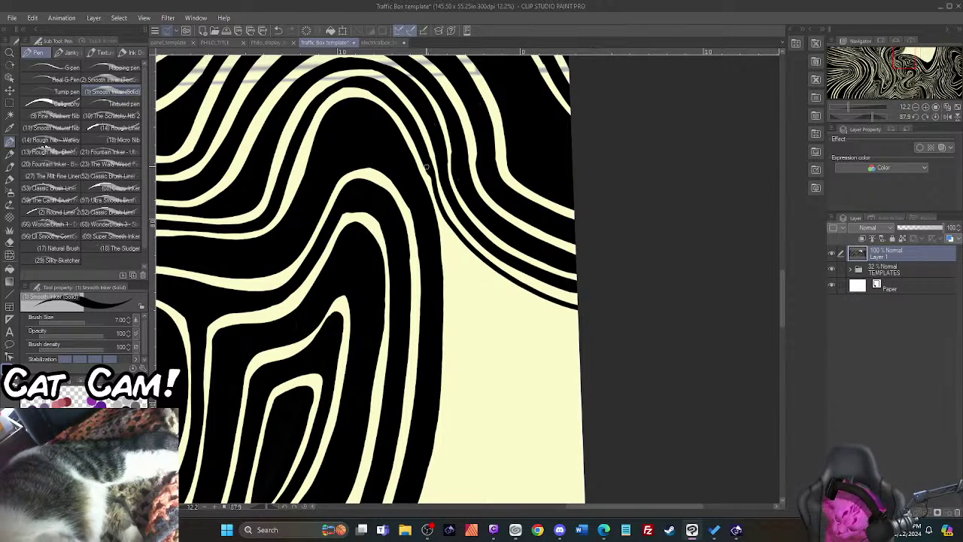
mouse_move(424, 161)
mouse_down()
mouse_move(442, 214)
mouse_move(481, 261)
mouse_move(581, 321)
mouse_up()
drag(513, 283, 589, 308)
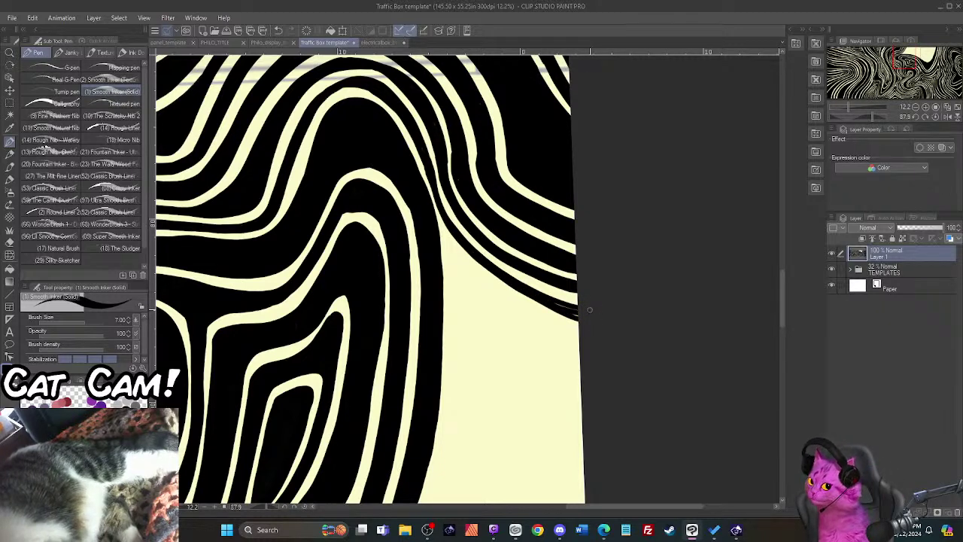
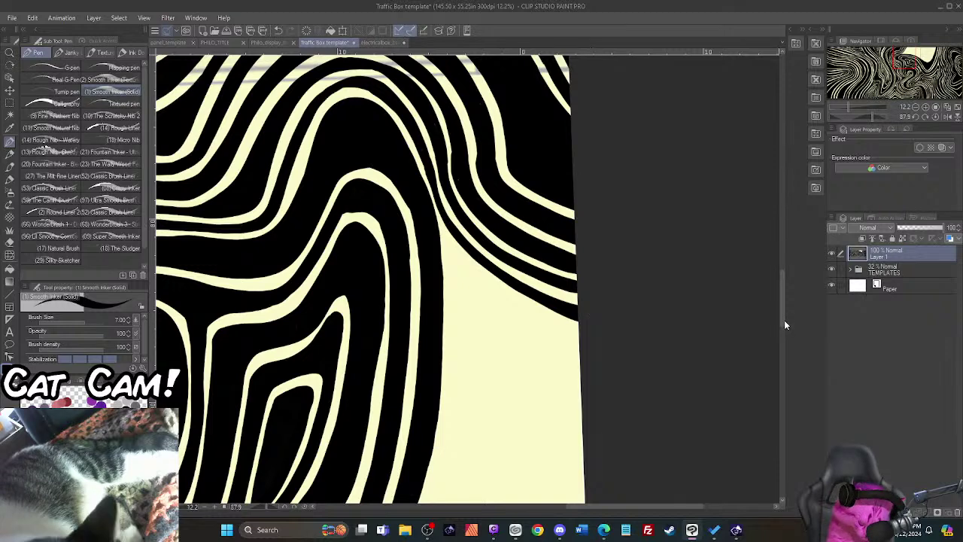
Step: Ink a forked contour following both sides of the remaining gap, add a parallel inner line, and fill the upper branch black
drag(784, 320, 783, 340)
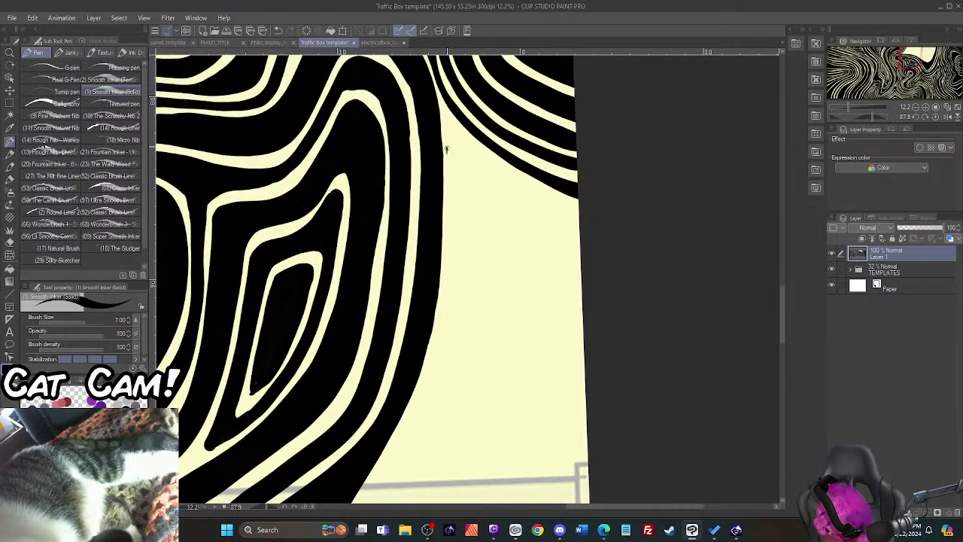
mouse_move(446, 118)
mouse_down()
mouse_move(515, 178)
mouse_move(581, 206)
mouse_up()
mouse_move(448, 125)
mouse_down()
mouse_move(449, 280)
mouse_move(423, 403)
mouse_up()
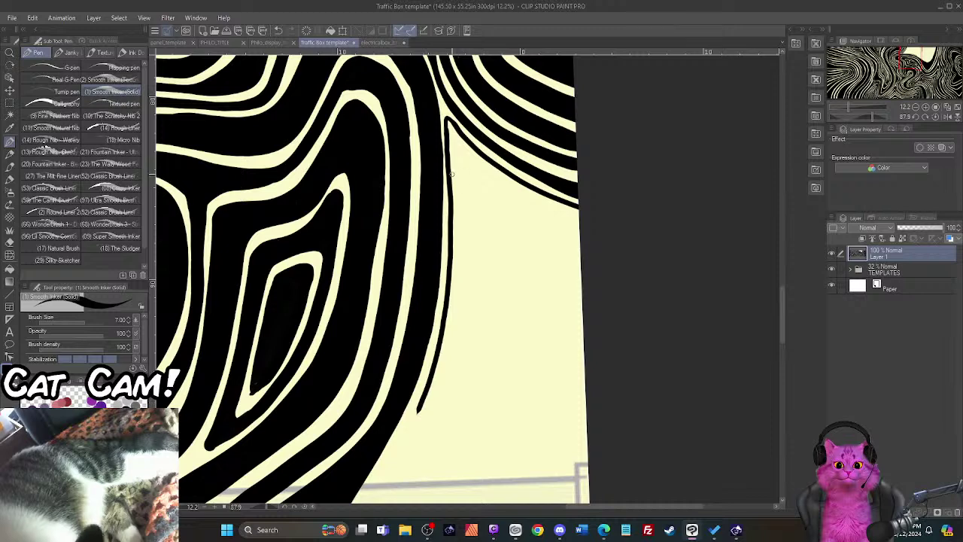
mouse_move(450, 175)
mouse_down()
mouse_move(457, 147)
mouse_move(543, 201)
mouse_move(581, 217)
mouse_up()
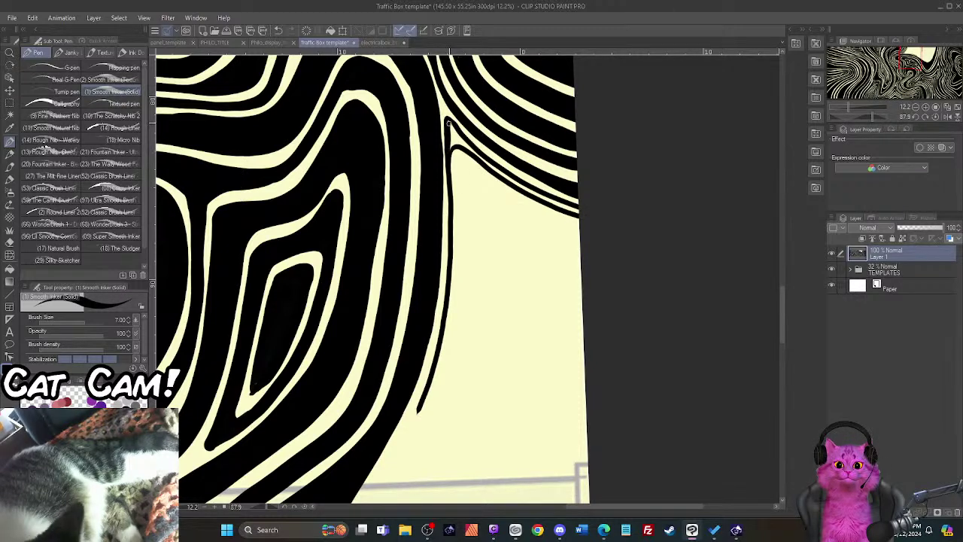
drag(449, 123, 451, 148)
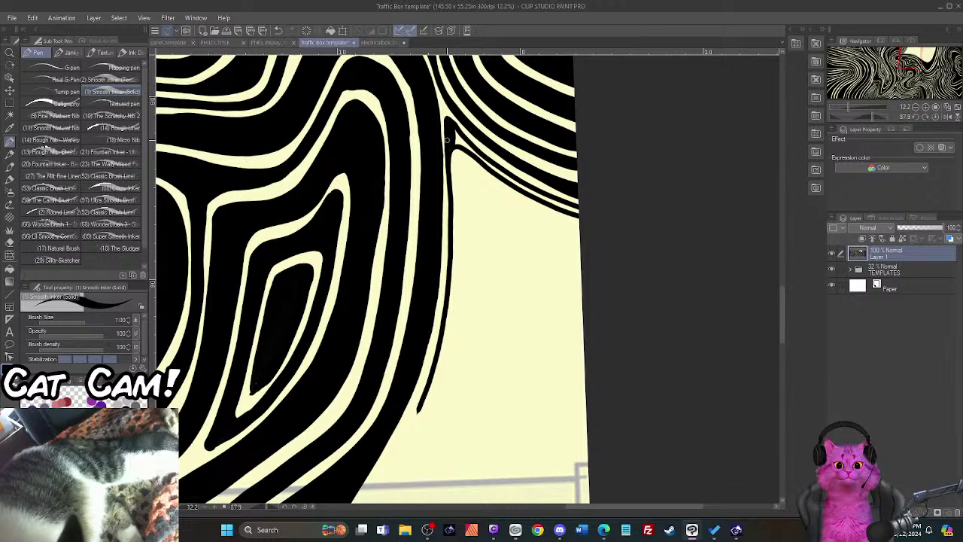
key(g)
key(g)
click(458, 134)
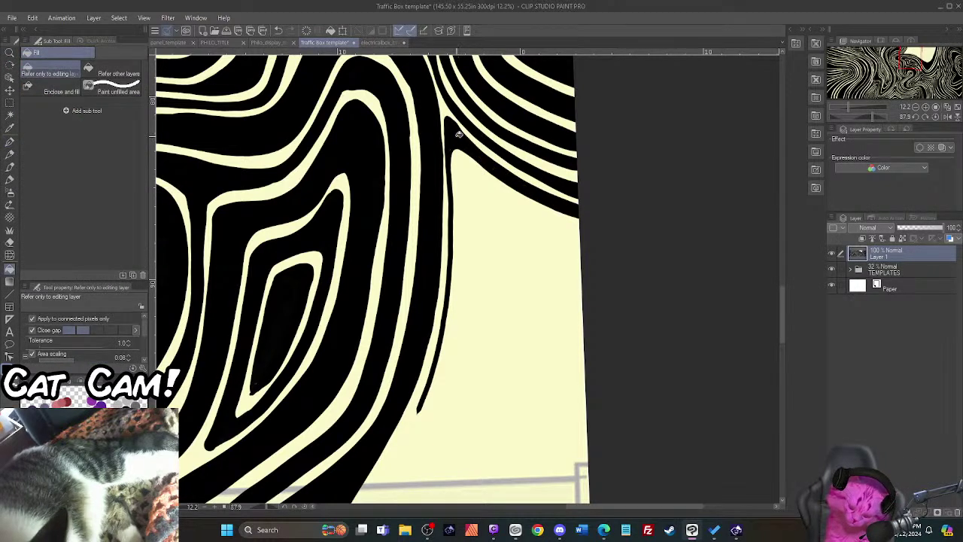
Step: Ink the next pair of nested contours bending from the template's edge down the gap, and fill the area between their upper branches black
key(p)
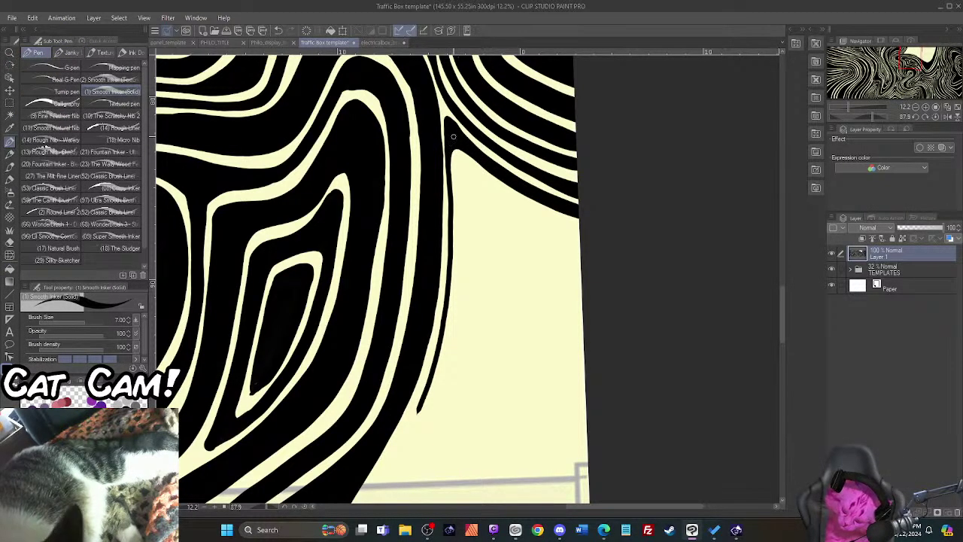
mouse_move(782, 301)
mouse_down()
mouse_move(781, 333)
mouse_move(789, 313)
mouse_up()
mouse_move(450, 83)
mouse_down()
mouse_move(460, 229)
mouse_move(429, 343)
mouse_move(463, 94)
mouse_move(461, 109)
mouse_move(583, 157)
mouse_up()
mouse_move(459, 90)
mouse_down()
mouse_move(475, 208)
mouse_move(469, 273)
mouse_move(446, 336)
mouse_up()
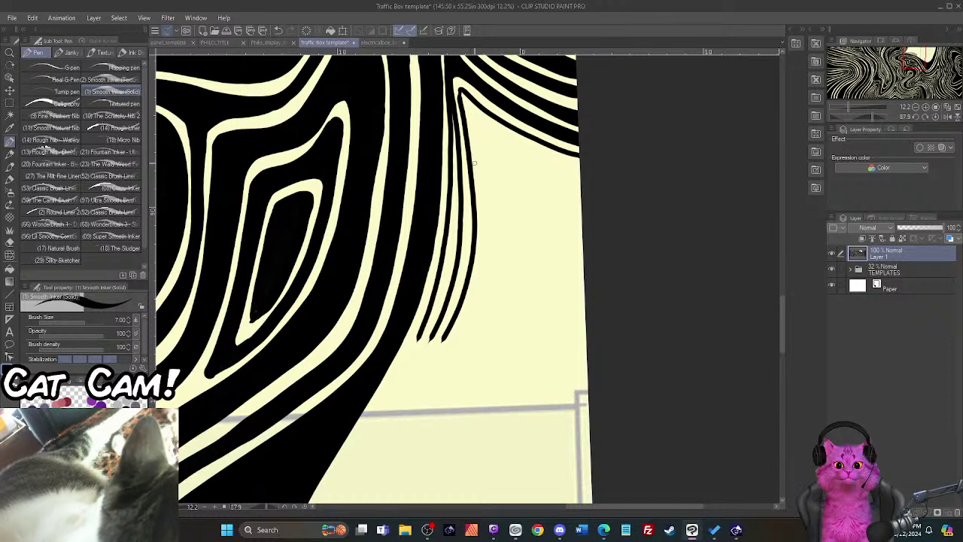
mouse_move(475, 167)
mouse_down()
mouse_move(475, 129)
mouse_move(484, 123)
mouse_move(580, 160)
mouse_up()
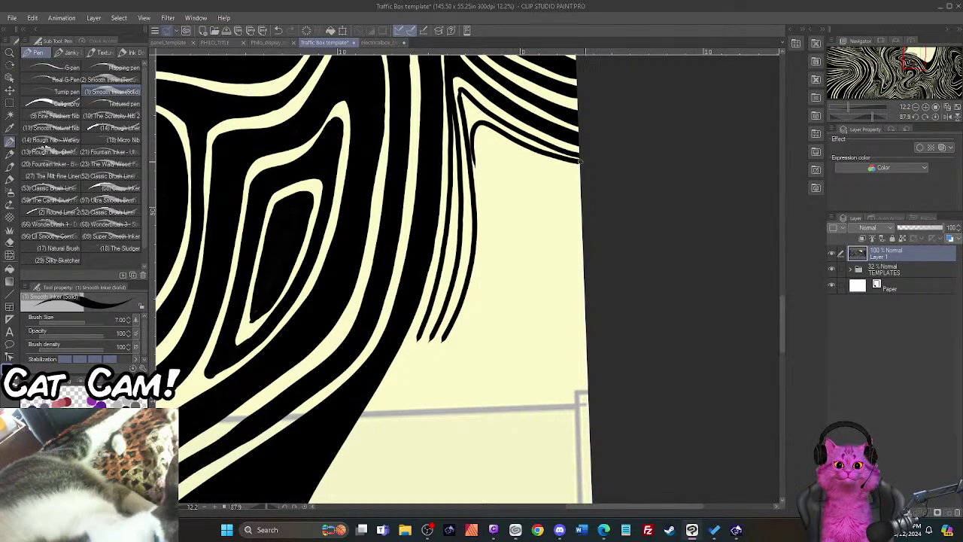
mouse_move(473, 143)
mouse_down()
mouse_move(483, 268)
mouse_move(459, 338)
mouse_up()
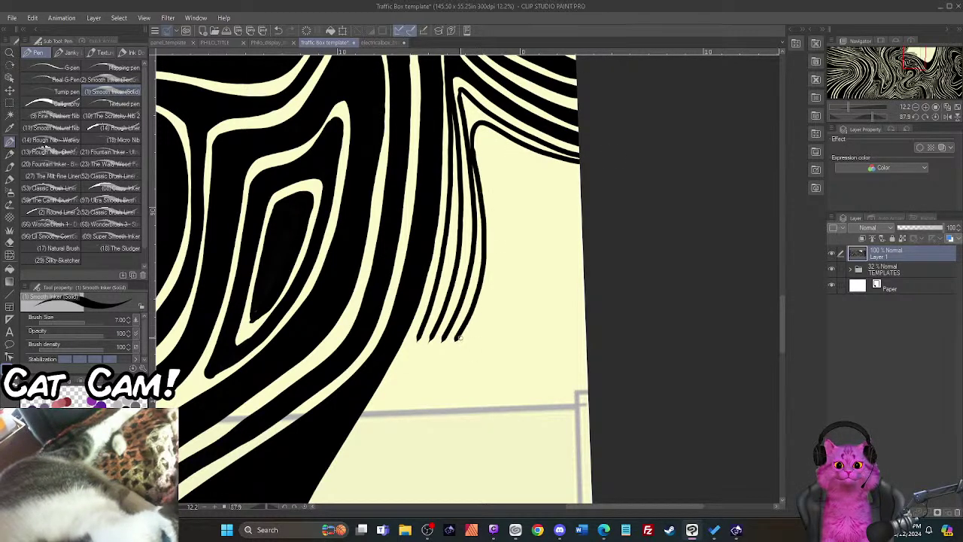
key(g)
click(469, 110)
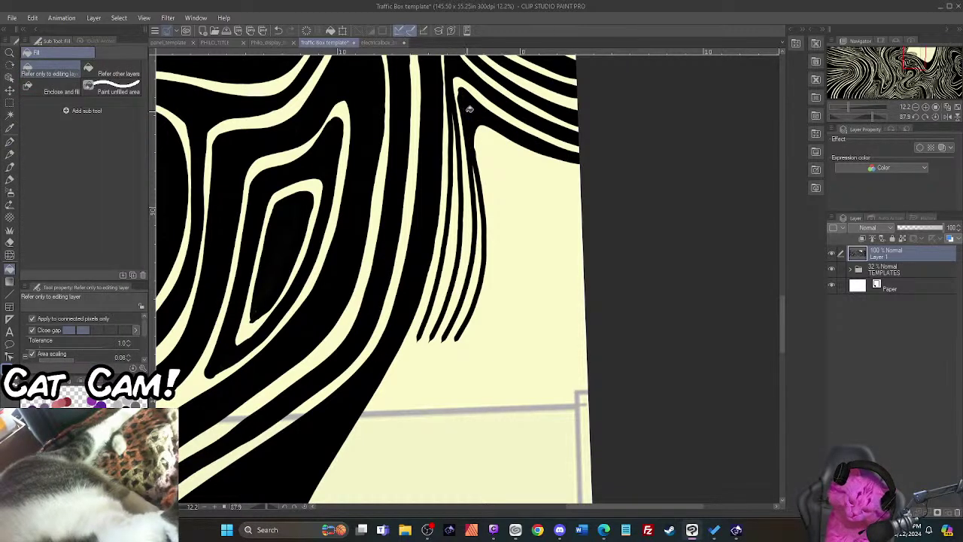
Step: Ink the next pair of nested contours with the pen, bending from the template's edge down into the remaining gap
key(p)
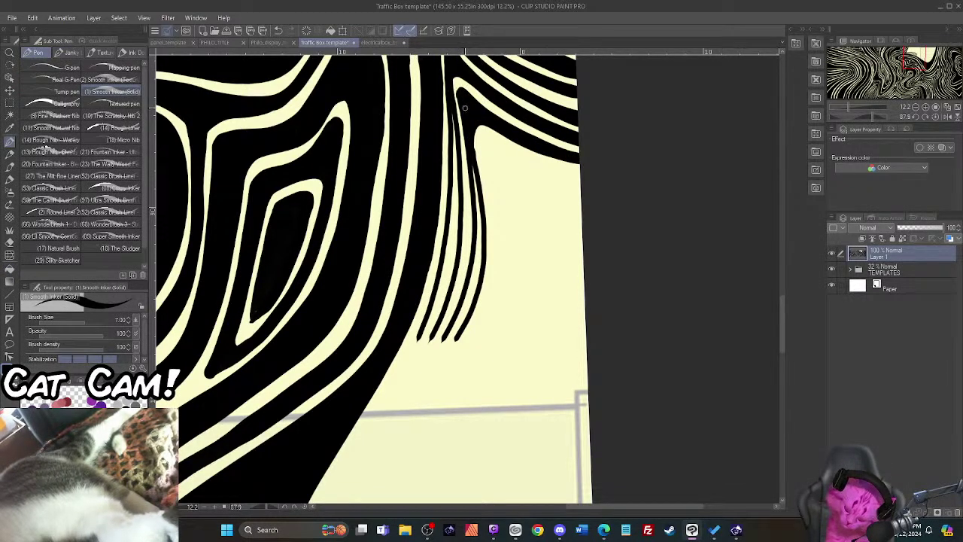
mouse_move(488, 139)
mouse_down()
mouse_move(494, 261)
mouse_move(466, 344)
mouse_up()
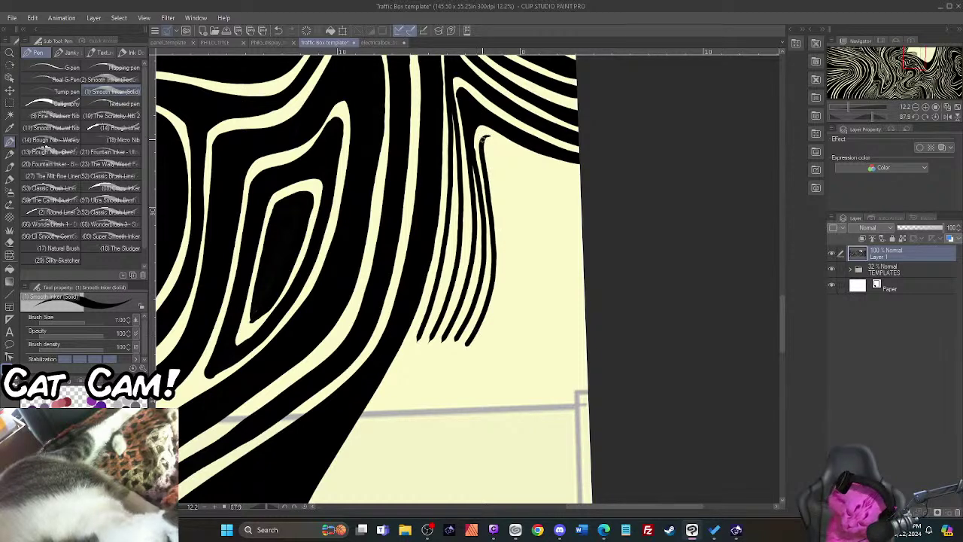
drag(484, 138, 587, 167)
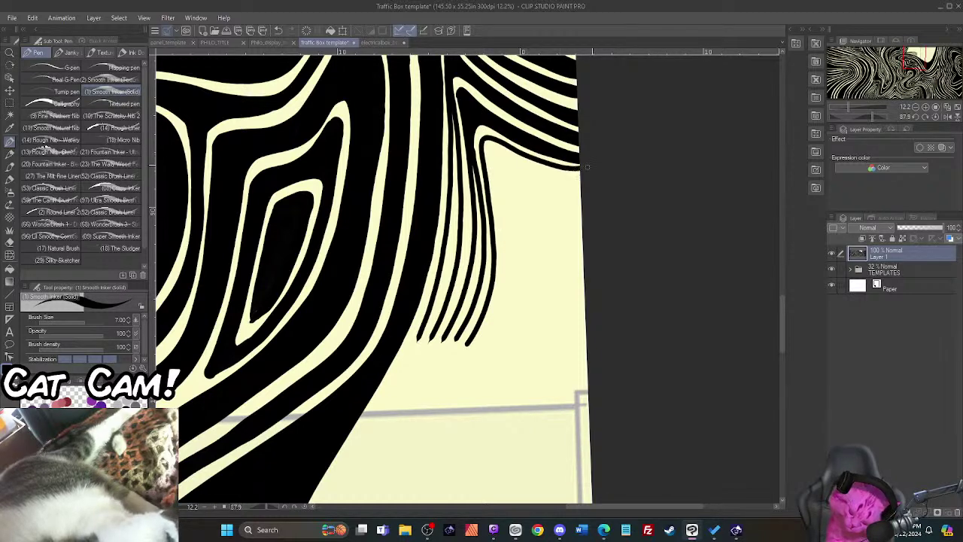
mouse_move(476, 348)
mouse_down()
mouse_move(504, 290)
mouse_move(508, 242)
mouse_move(492, 153)
mouse_move(581, 178)
mouse_up()
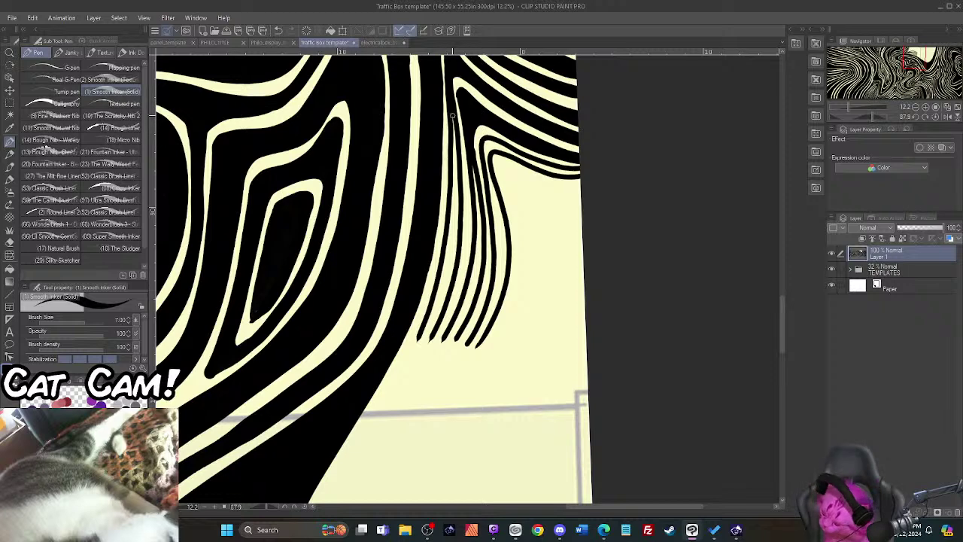
Step: Ink in the slivers between the paired contour lines so the three descending stripes become solid black bands
mouse_move(453, 115)
mouse_down()
mouse_move(454, 247)
mouse_move(451, 220)
mouse_move(449, 280)
mouse_move(445, 297)
mouse_move(443, 264)
mouse_move(428, 325)
mouse_up()
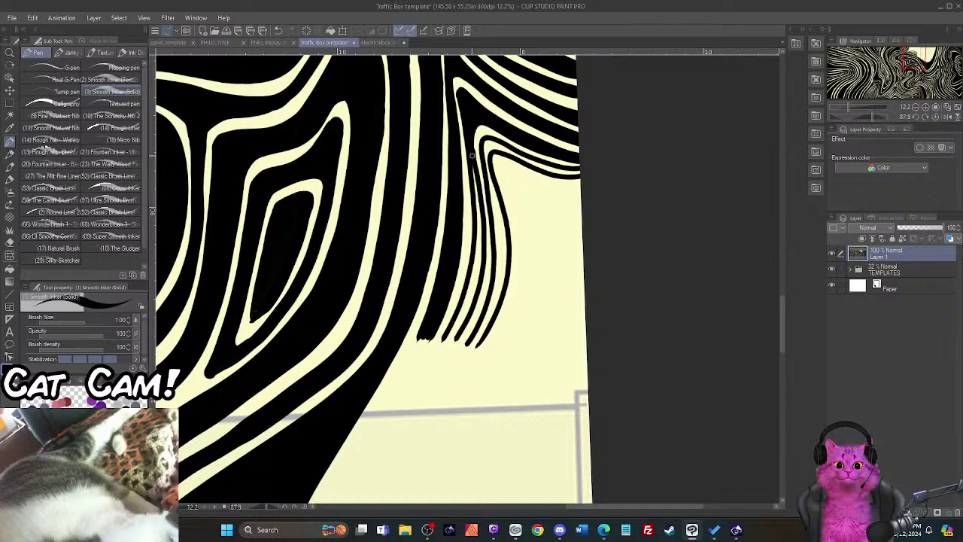
mouse_move(473, 167)
mouse_down()
mouse_move(476, 282)
mouse_move(470, 296)
mouse_move(472, 273)
mouse_move(456, 335)
mouse_move(474, 348)
mouse_up()
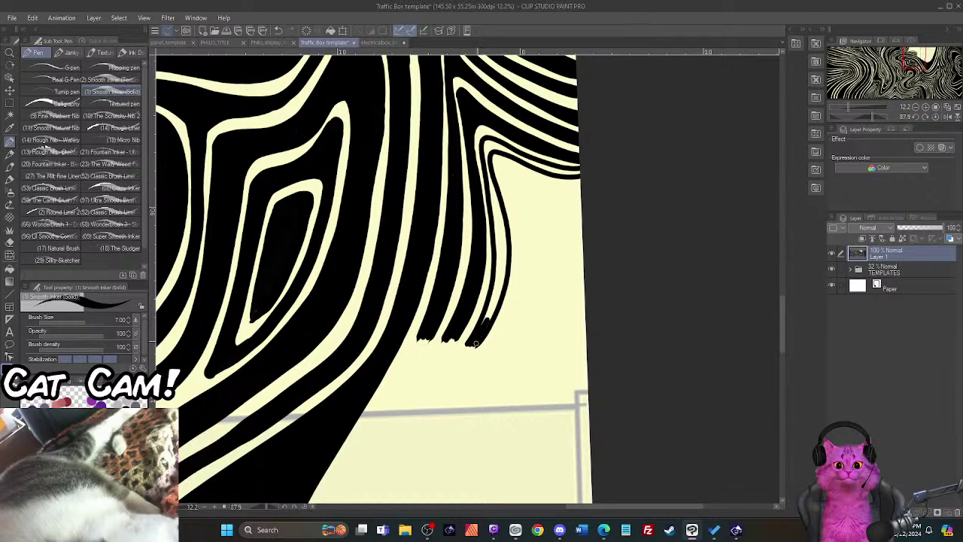
drag(498, 294, 481, 342)
mouse_move(491, 310)
mouse_down()
mouse_move(503, 237)
mouse_move(500, 273)
mouse_move(500, 205)
mouse_move(503, 233)
mouse_move(485, 142)
mouse_move(564, 173)
mouse_up()
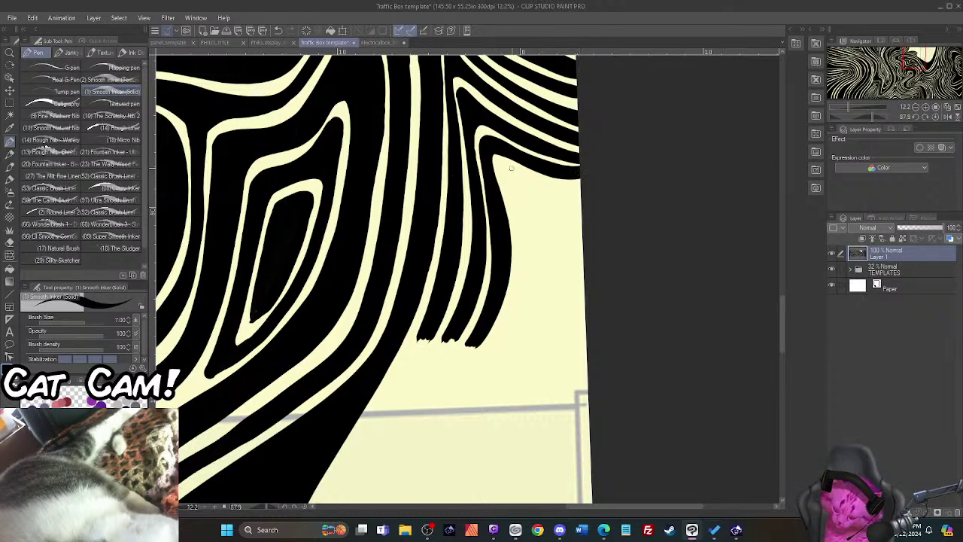
Step: Outline the next nested band from the template's edge down the gap, ink it solid black, and smooth the neighbouring stripes' edges
drag(498, 162, 581, 184)
mouse_move(498, 162)
mouse_down()
mouse_move(521, 249)
mouse_move(487, 359)
mouse_up()
key(ctrl+z)
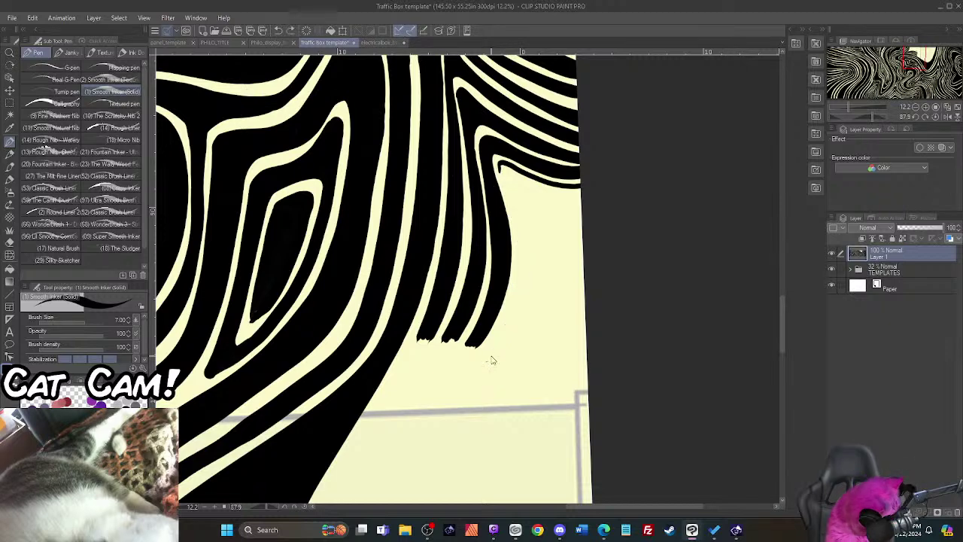
mouse_move(499, 164)
mouse_down()
mouse_move(520, 276)
mouse_move(492, 346)
mouse_up()
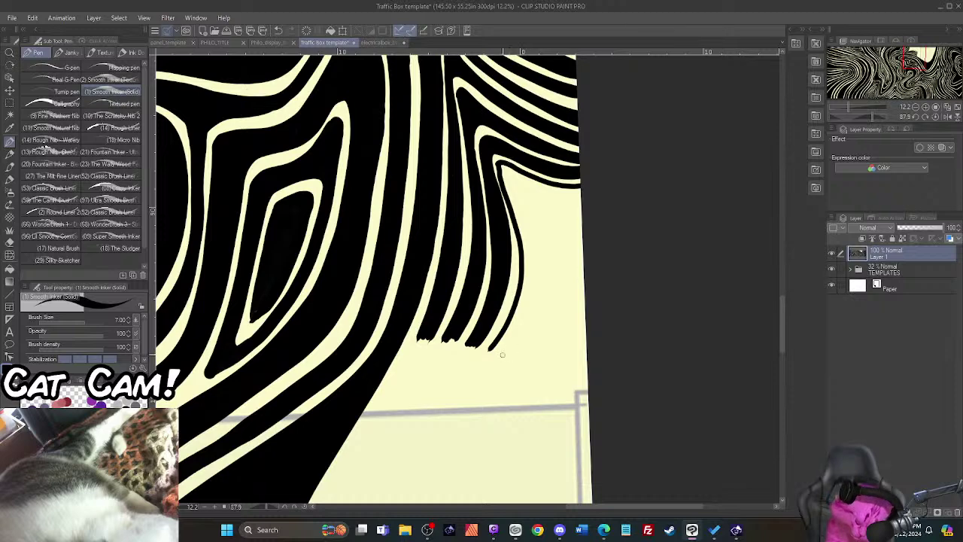
mouse_move(497, 348)
mouse_down()
mouse_move(528, 280)
mouse_move(508, 174)
mouse_move(581, 191)
mouse_up()
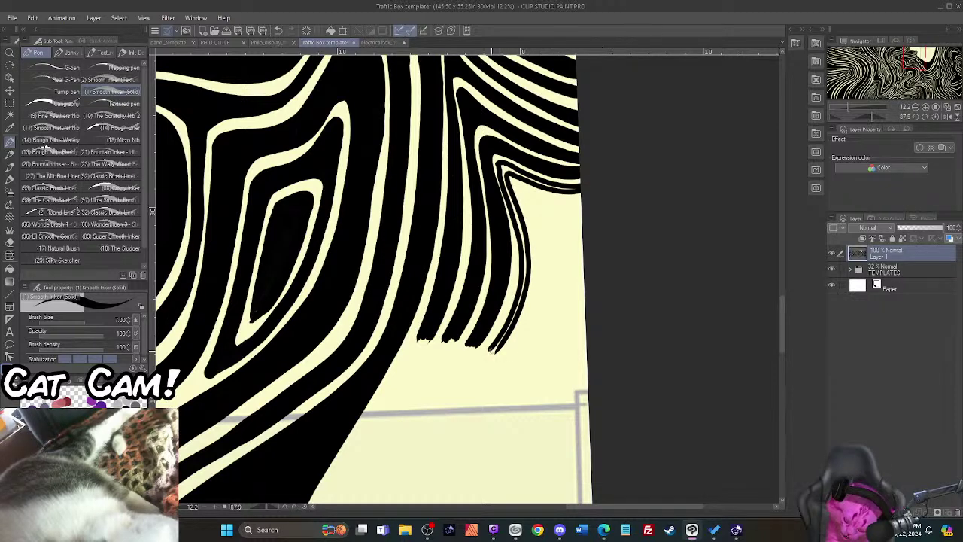
mouse_move(503, 336)
mouse_down()
mouse_move(523, 267)
mouse_move(525, 275)
mouse_move(503, 170)
mouse_move(571, 188)
mouse_move(510, 177)
mouse_up()
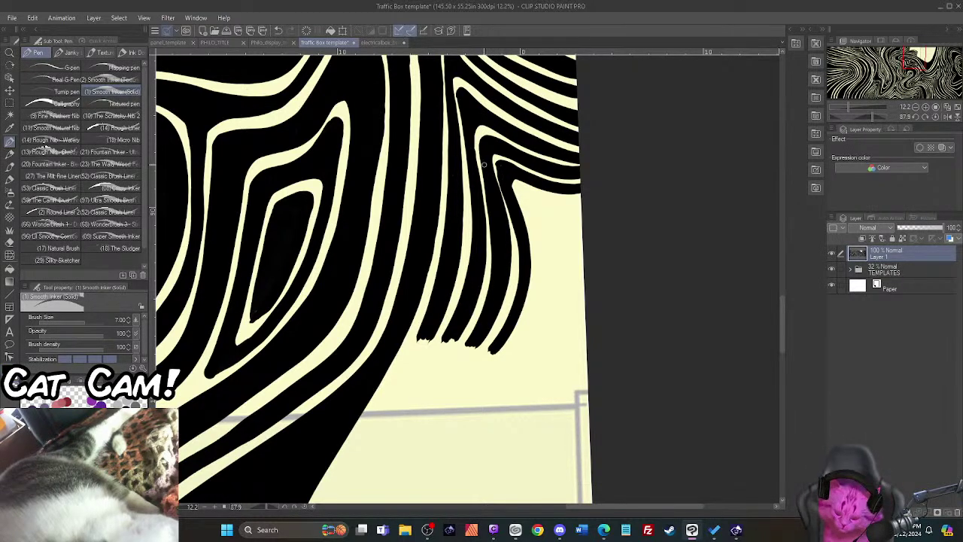
drag(495, 167, 514, 256)
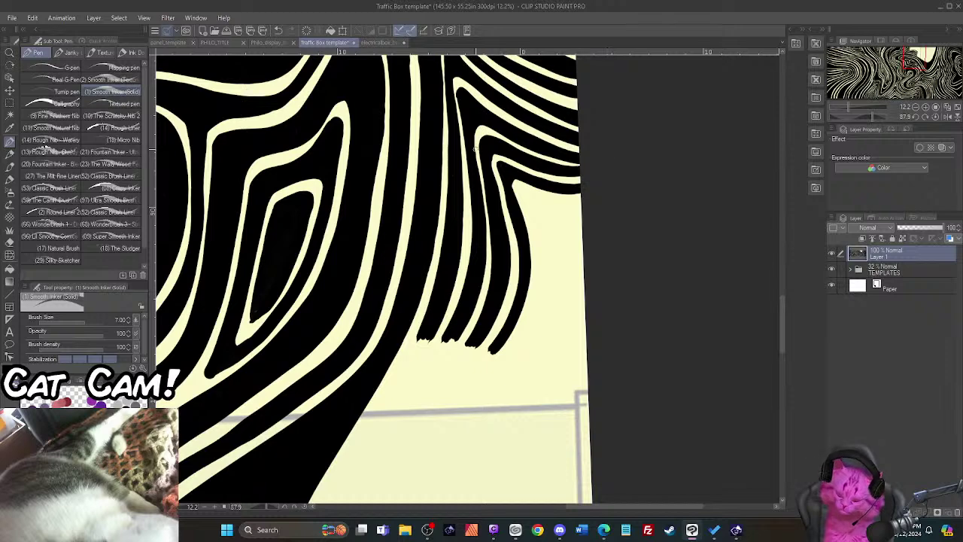
drag(476, 135, 487, 248)
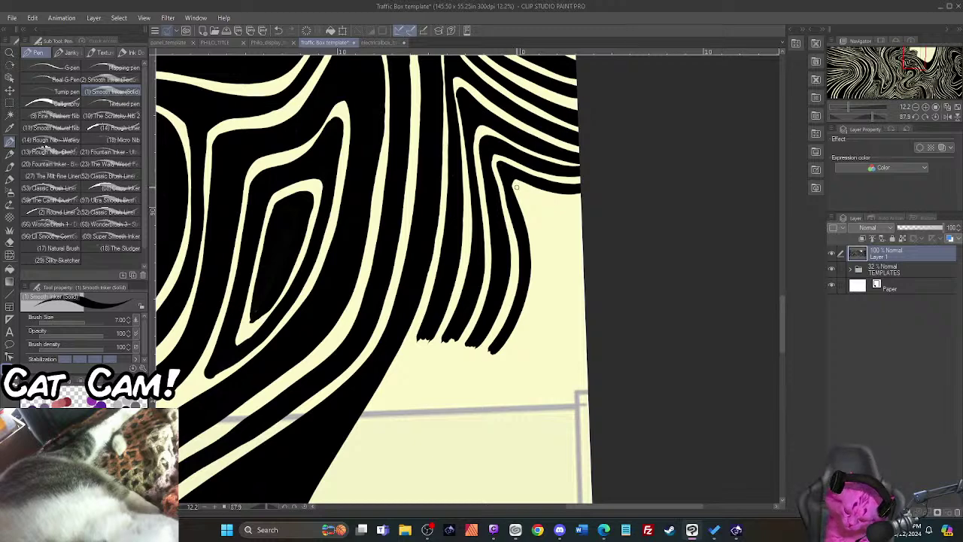
Step: Ink another nested contour pair from the template's edge down the gap and thicken it into a black band
drag(514, 187, 585, 200)
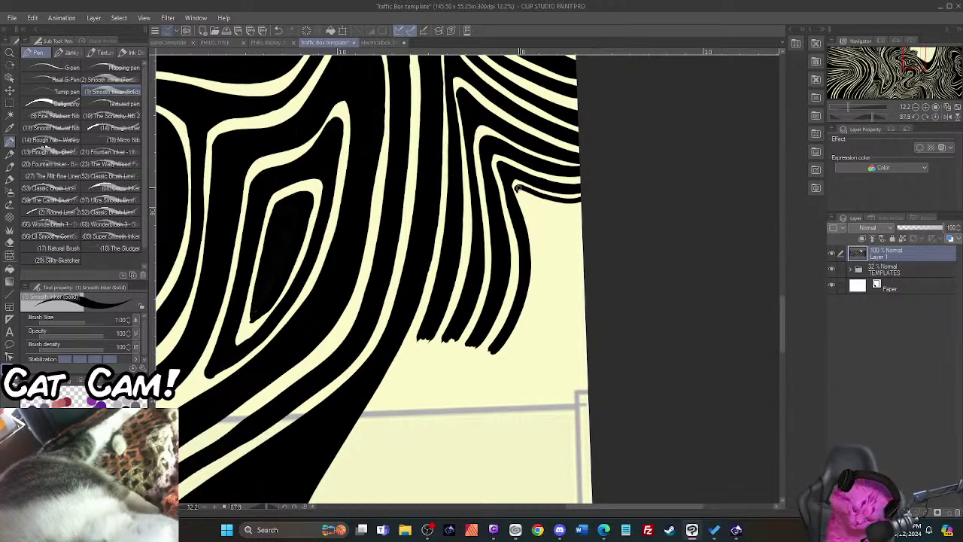
mouse_move(517, 188)
mouse_down()
mouse_move(541, 253)
mouse_move(529, 316)
mouse_move(510, 349)
mouse_up()
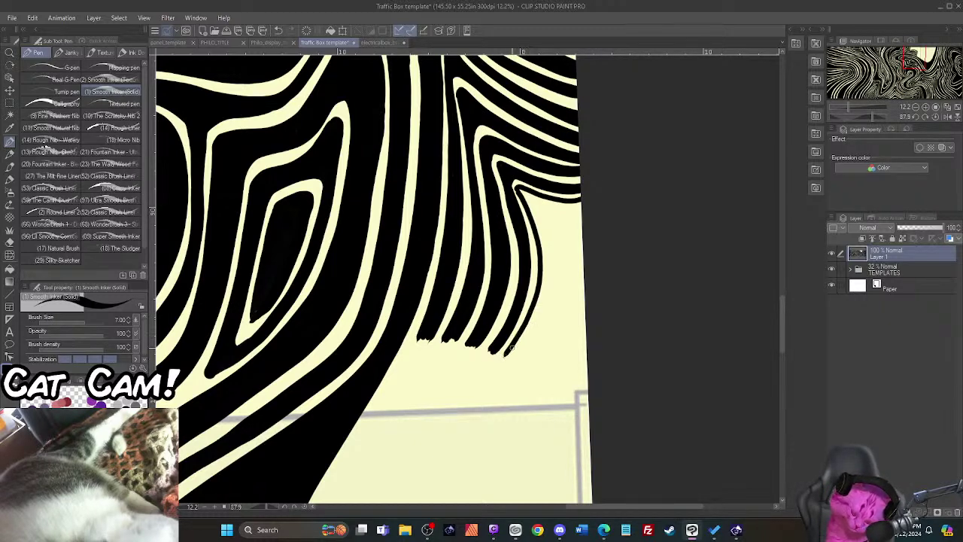
mouse_move(582, 206)
mouse_down()
mouse_move(527, 196)
mouse_move(547, 247)
mouse_move(545, 284)
mouse_move(510, 354)
mouse_up()
mouse_move(521, 192)
mouse_down()
mouse_move(579, 204)
mouse_move(584, 189)
mouse_move(523, 197)
mouse_move(554, 203)
mouse_move(528, 208)
mouse_move(542, 245)
mouse_move(540, 298)
mouse_up()
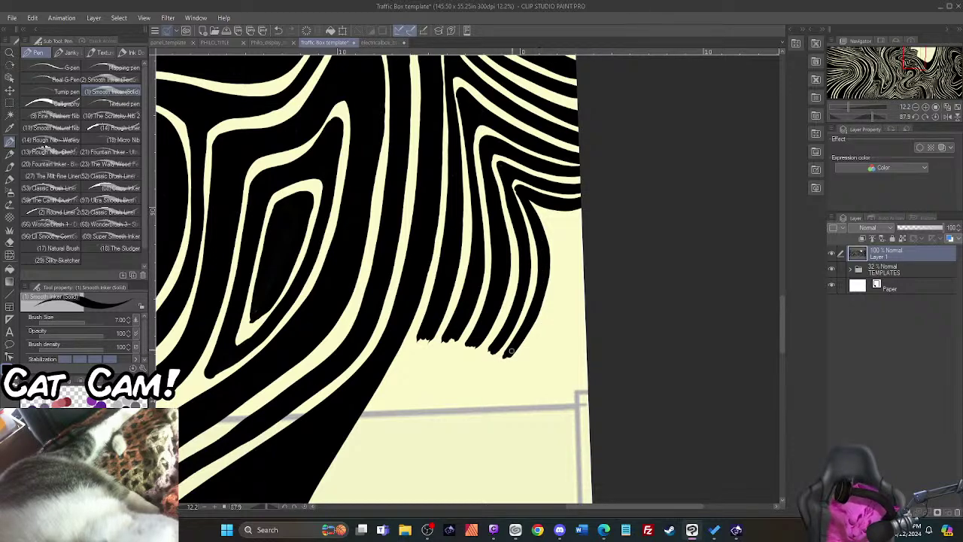
Step: Draw a closing line from the last stripe's lower end up to the template's edge and fill the enclosed area black
drag(510, 354, 610, 189)
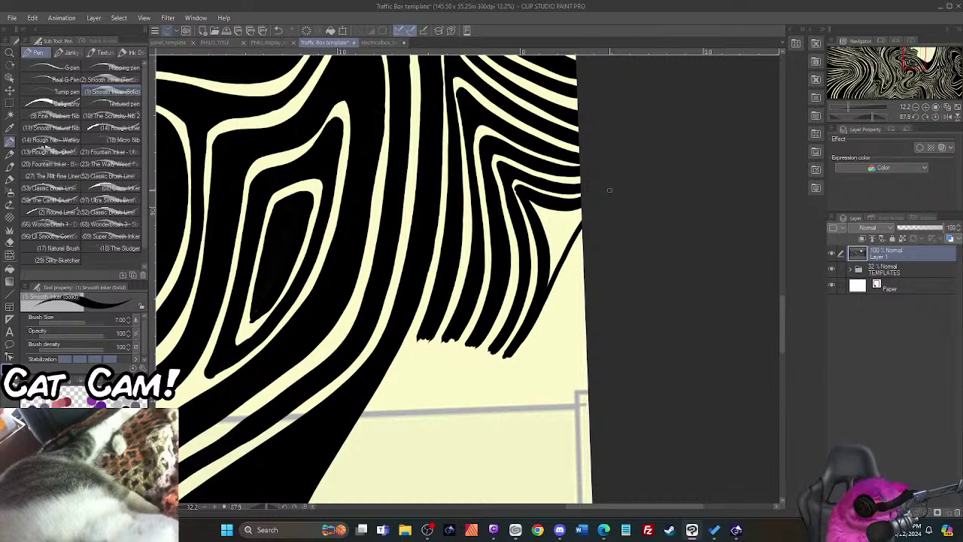
key(g)
click(553, 216)
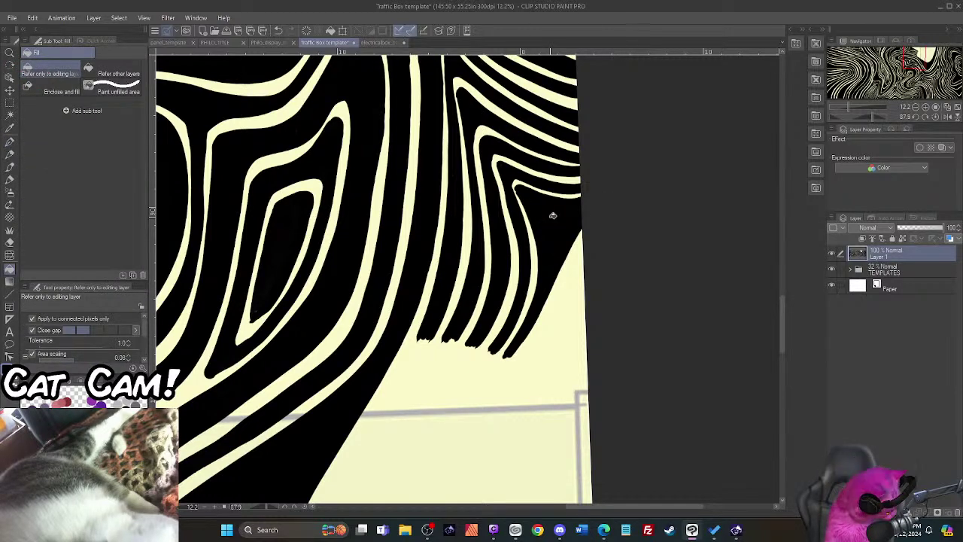
Step: Carve nested light contour lines through the newly filled black area, curving them into the template's edge and redrawing the inner ones
key(p)
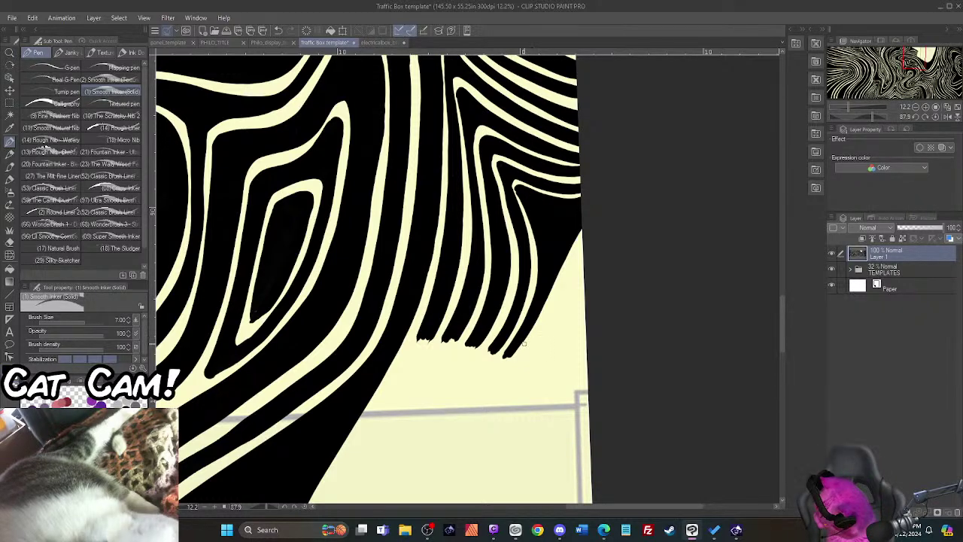
mouse_move(529, 336)
mouse_down()
mouse_move(552, 280)
mouse_move(541, 214)
mouse_move(576, 208)
mouse_up()
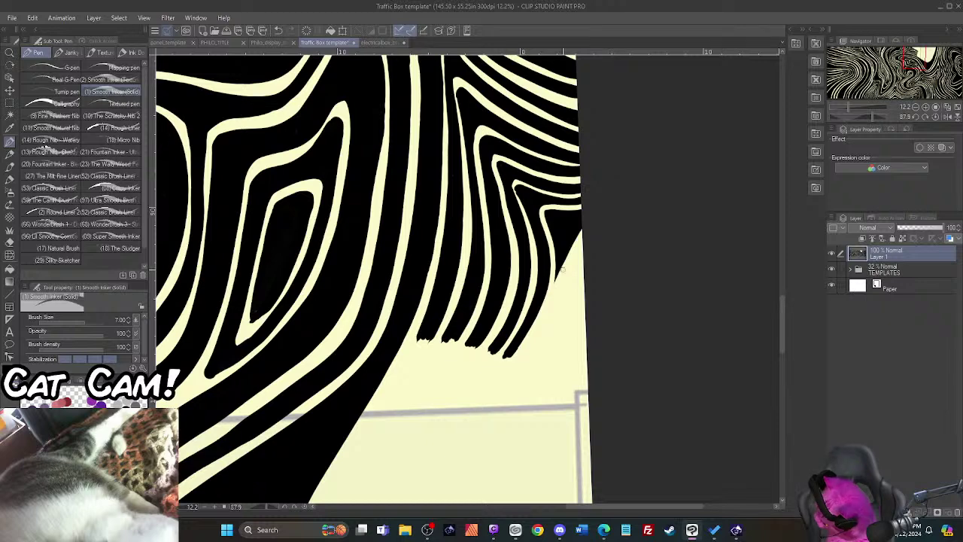
mouse_move(563, 271)
mouse_down()
mouse_move(566, 243)
mouse_move(602, 208)
mouse_up()
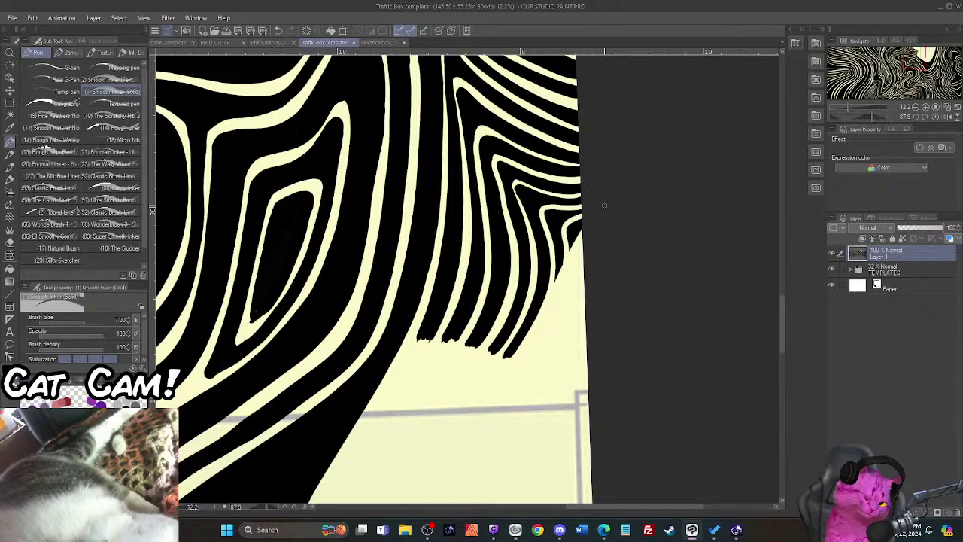
key(ctrl+z)
mouse_move(564, 275)
mouse_down()
mouse_move(560, 224)
mouse_move(583, 216)
mouse_up()
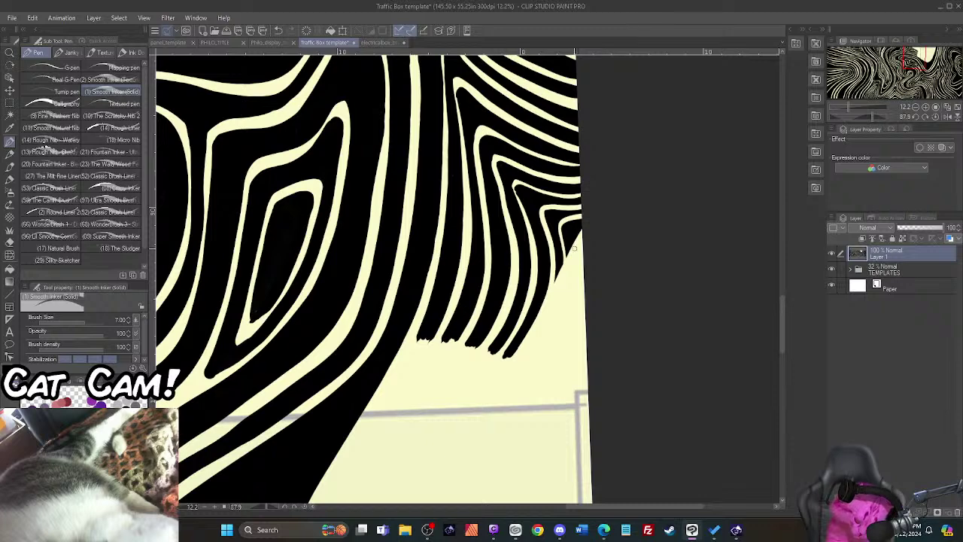
mouse_move(573, 249)
mouse_down()
mouse_move(575, 232)
mouse_move(609, 215)
mouse_up()
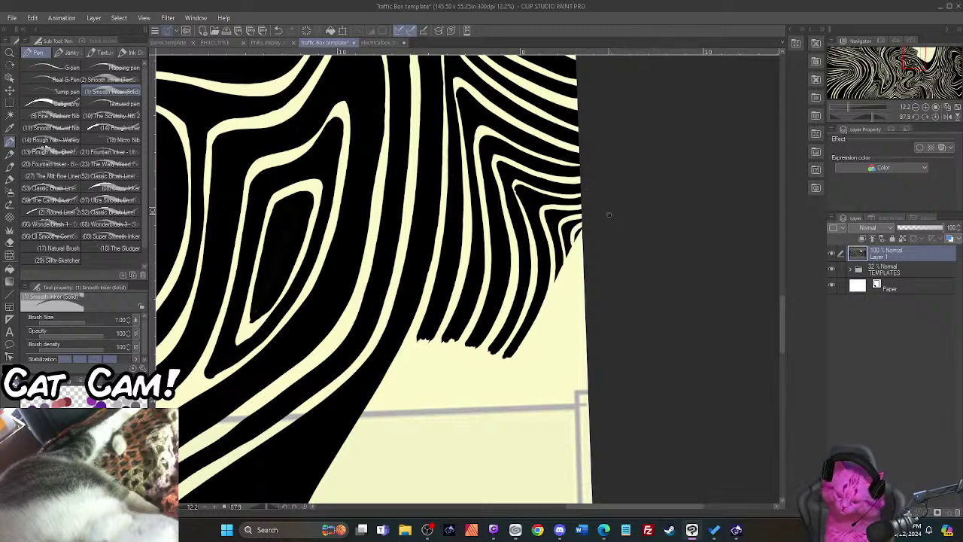
key(ctrl+z)
drag(572, 253, 598, 223)
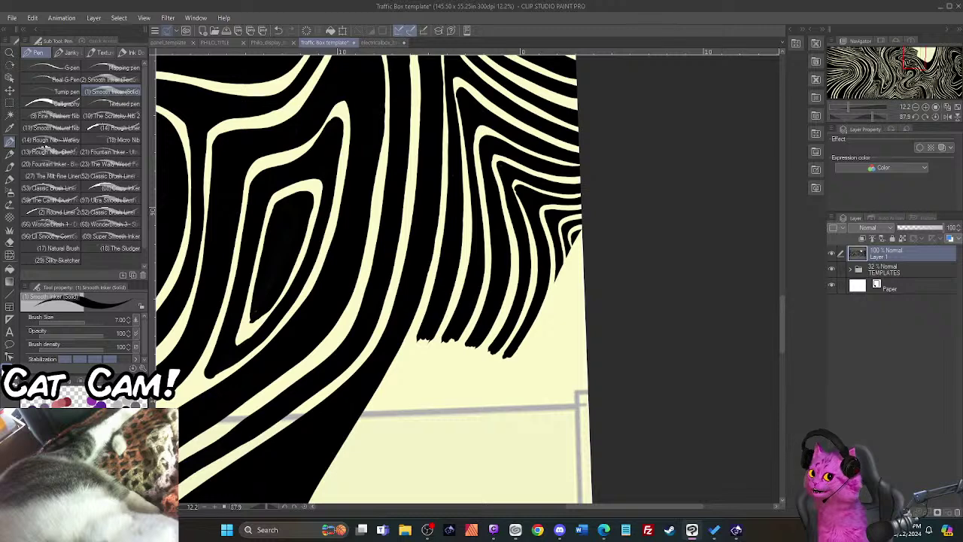
Step: Complete the small rounded black shape at the template's edge and wrap a thick black band around its underside
mouse_move(782, 314)
mouse_down()
mouse_move(783, 344)
mouse_move(790, 327)
mouse_up()
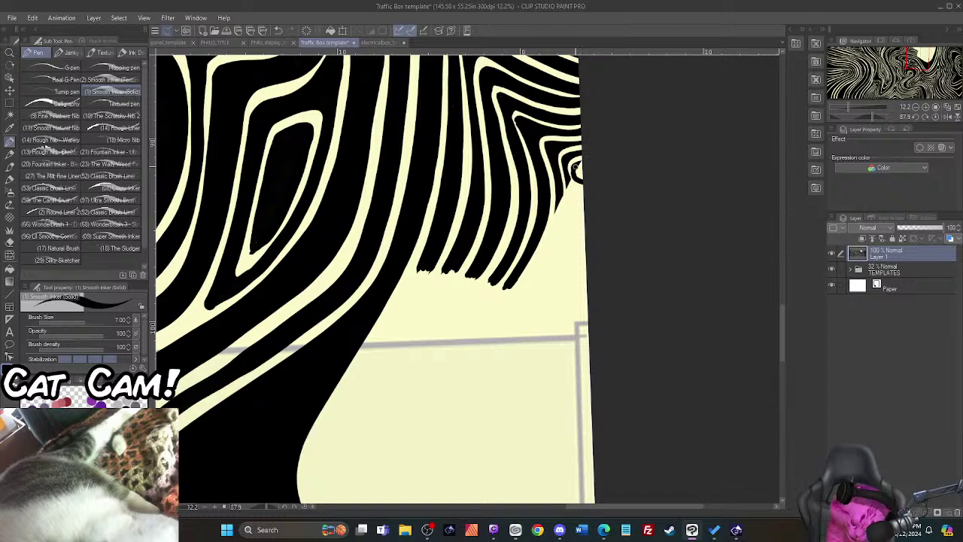
mouse_move(577, 172)
mouse_down()
mouse_move(586, 182)
mouse_move(568, 179)
mouse_move(577, 197)
mouse_up()
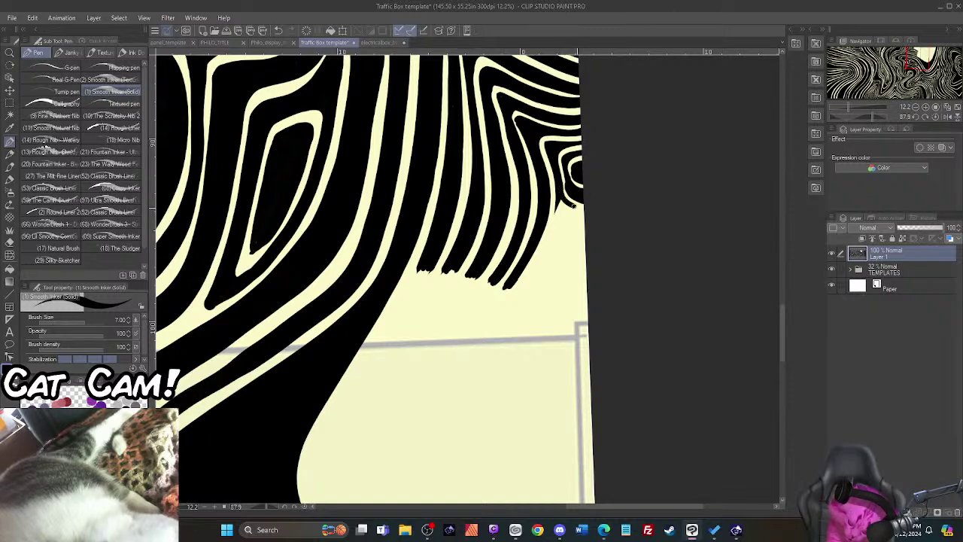
mouse_move(555, 214)
mouse_down()
mouse_move(585, 214)
mouse_move(570, 210)
mouse_move(588, 222)
mouse_up()
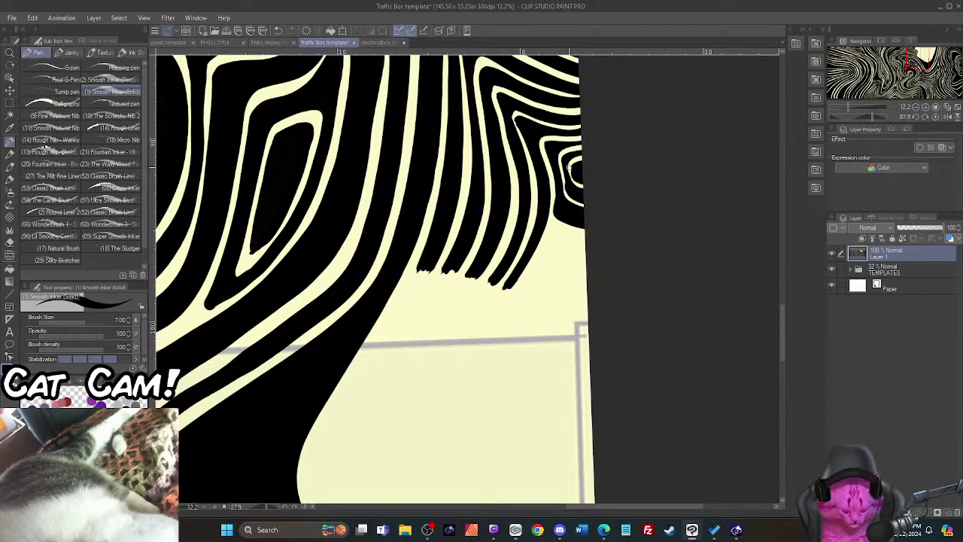
Step: Extend the outlines of four cut-off stripes down the gap alongside the large black shape, and thicken the outermost into a solid band
mouse_move(783, 320)
mouse_down()
mouse_move(783, 343)
mouse_move(788, 332)
mouse_up()
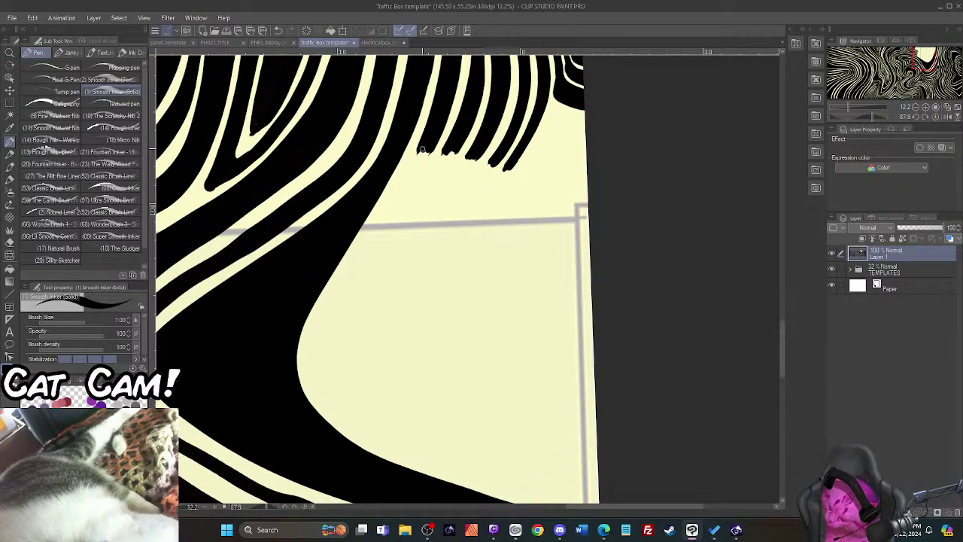
mouse_move(419, 149)
mouse_down()
mouse_move(315, 329)
mouse_move(307, 373)
mouse_move(341, 422)
mouse_up()
mouse_move(427, 150)
mouse_down()
mouse_move(323, 344)
mouse_move(318, 390)
mouse_move(344, 416)
mouse_up()
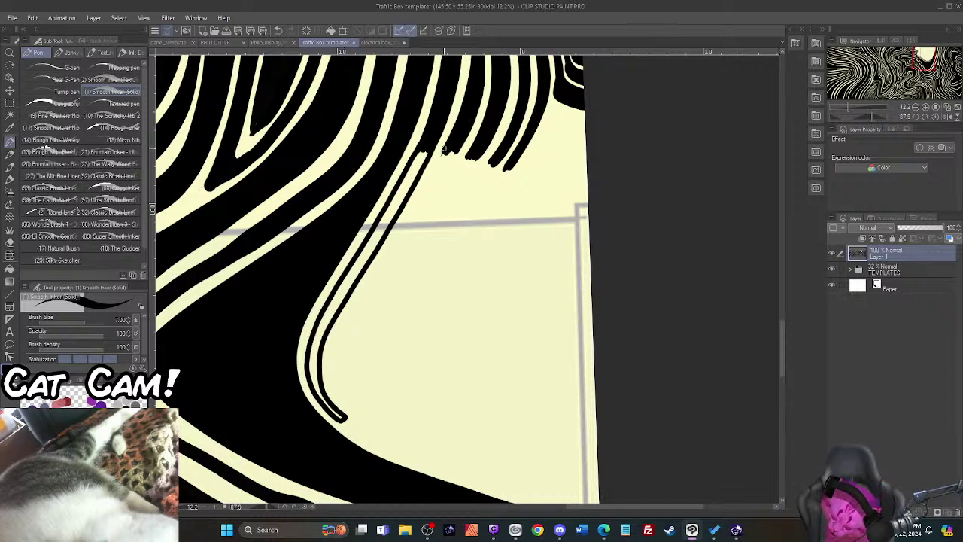
mouse_move(444, 147)
mouse_down()
mouse_move(333, 347)
mouse_move(329, 384)
mouse_move(347, 408)
mouse_up()
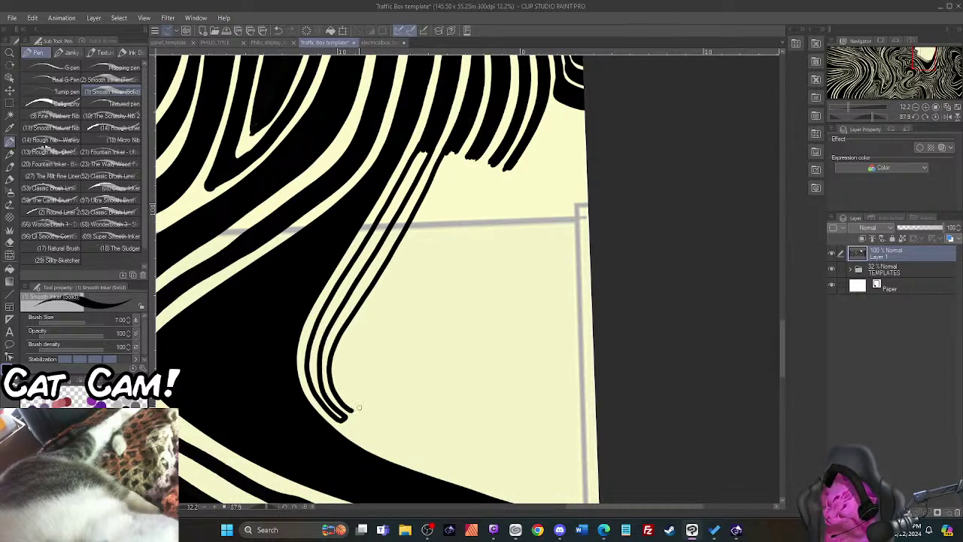
mouse_move(461, 143)
mouse_down()
mouse_move(336, 366)
mouse_move(354, 404)
mouse_up()
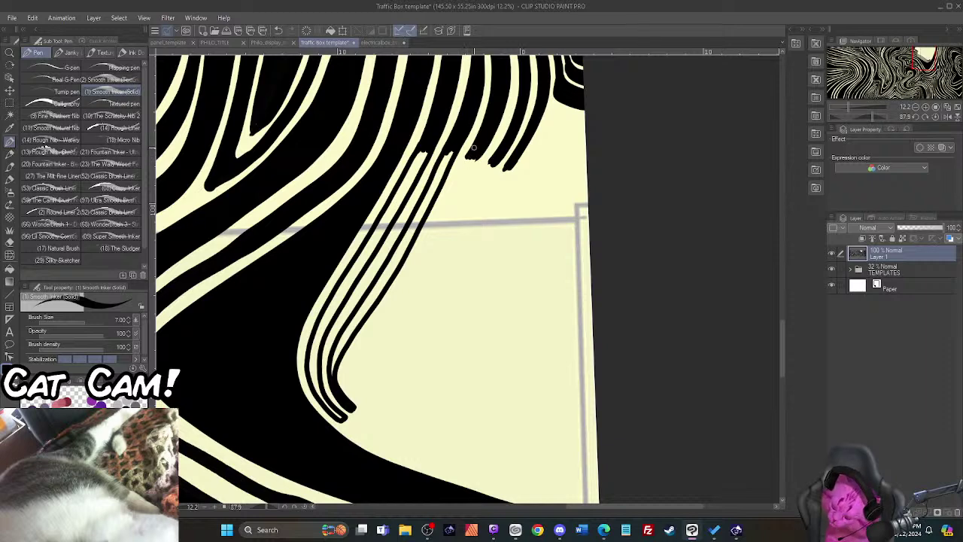
mouse_move(472, 147)
mouse_down()
mouse_move(406, 283)
mouse_move(347, 388)
mouse_up()
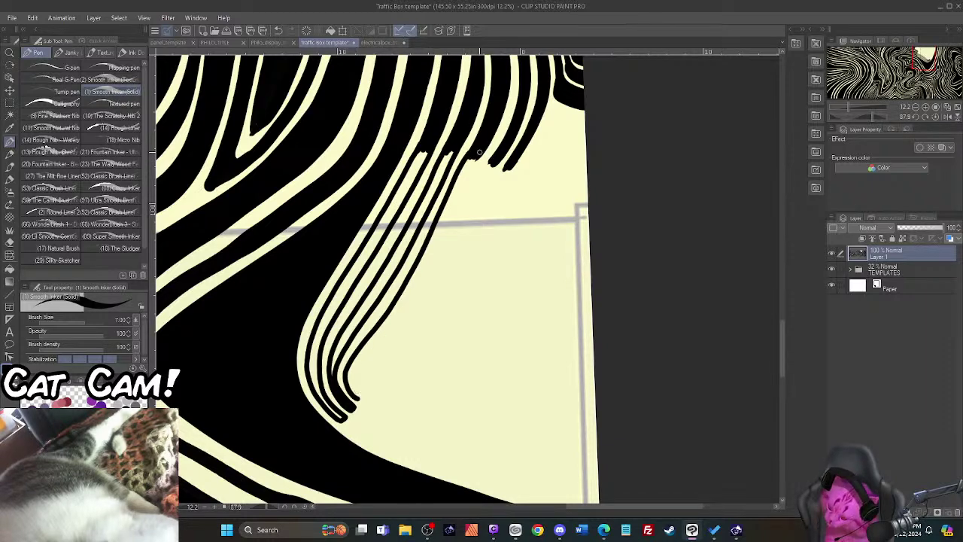
mouse_move(485, 146)
mouse_down()
mouse_move(401, 310)
mouse_move(351, 380)
mouse_move(357, 394)
mouse_up()
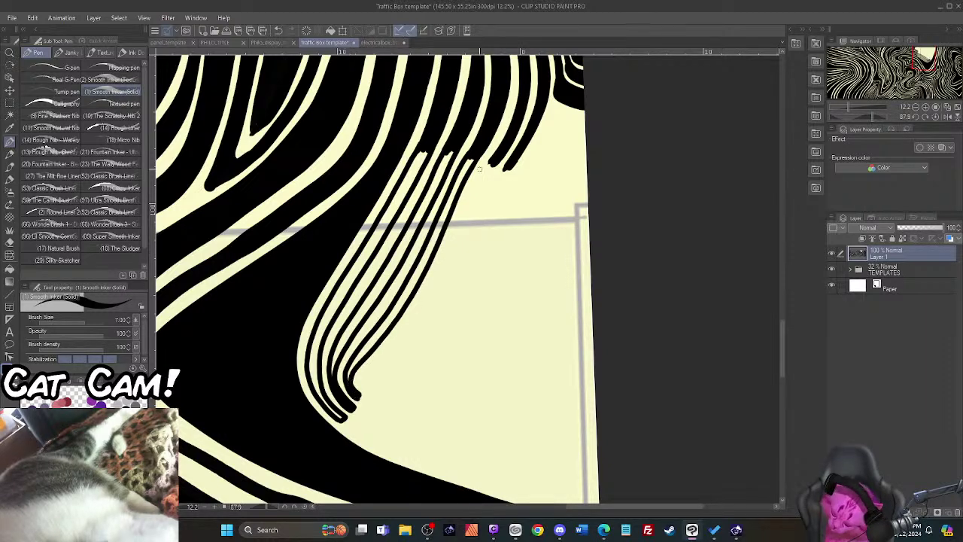
mouse_move(498, 152)
mouse_down()
mouse_move(417, 312)
mouse_move(359, 389)
mouse_up()
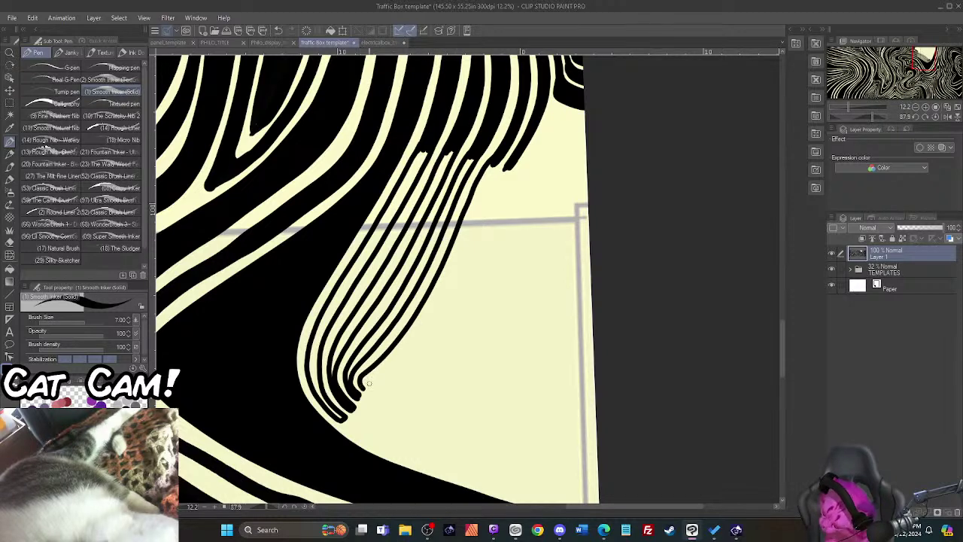
mouse_move(491, 171)
mouse_down()
mouse_move(412, 336)
mouse_move(364, 386)
mouse_move(441, 275)
mouse_move(434, 283)
mouse_up()
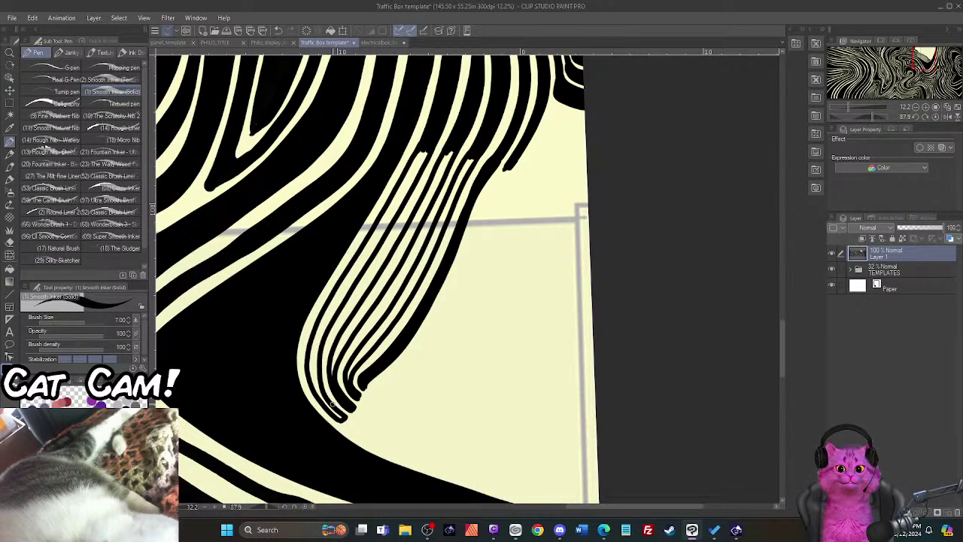
Step: Fill the outlined extensions of the three cut-off stripes alongside the large black shape with solid black
key(g)
key(g)
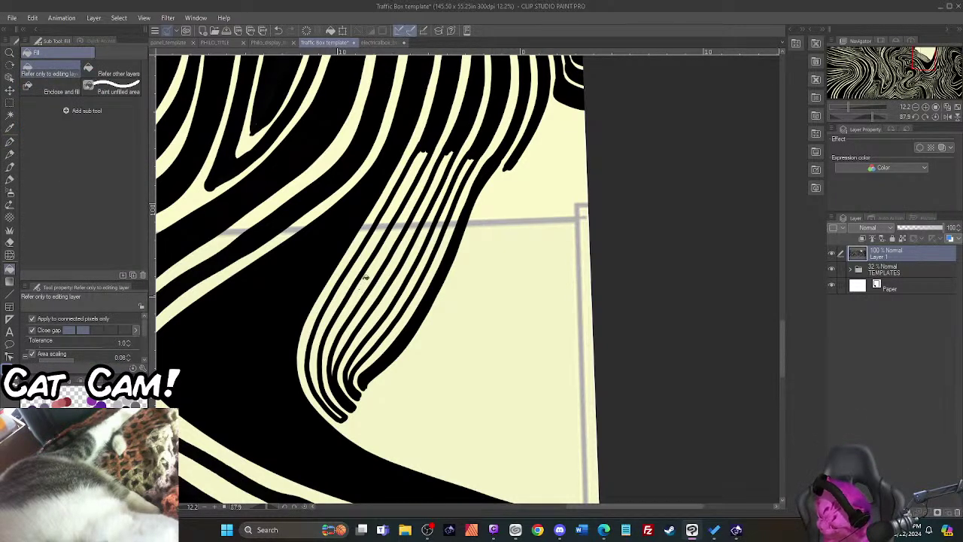
click(376, 256)
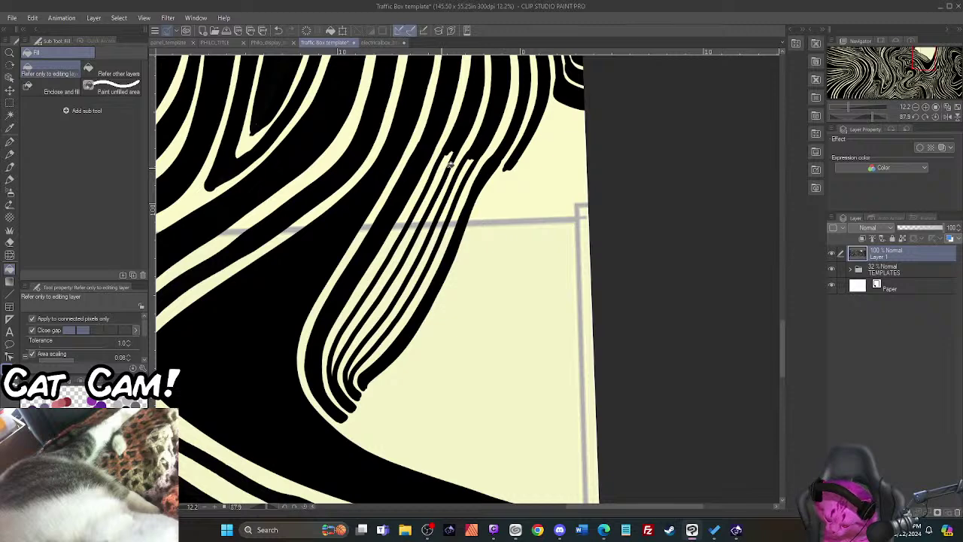
click(469, 162)
click(469, 162)
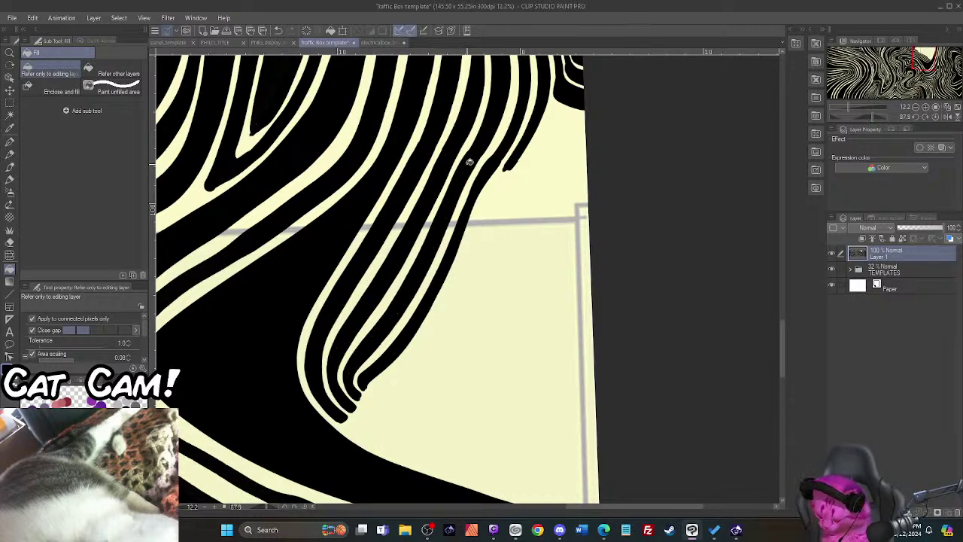
Step: Extend the remaining cut-off stripe down the gap beside the newly filled ones and thicken it into a solid black band
key(p)
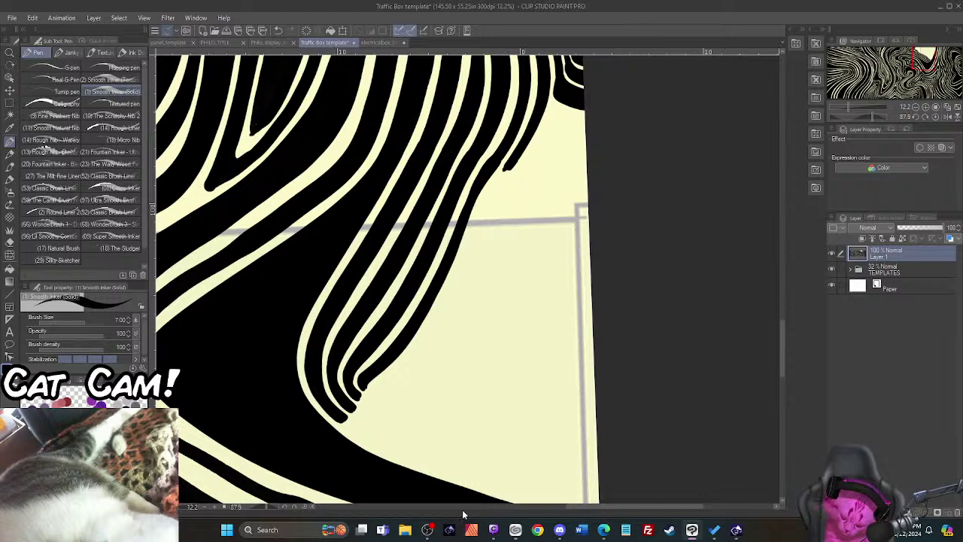
drag(571, 506, 592, 506)
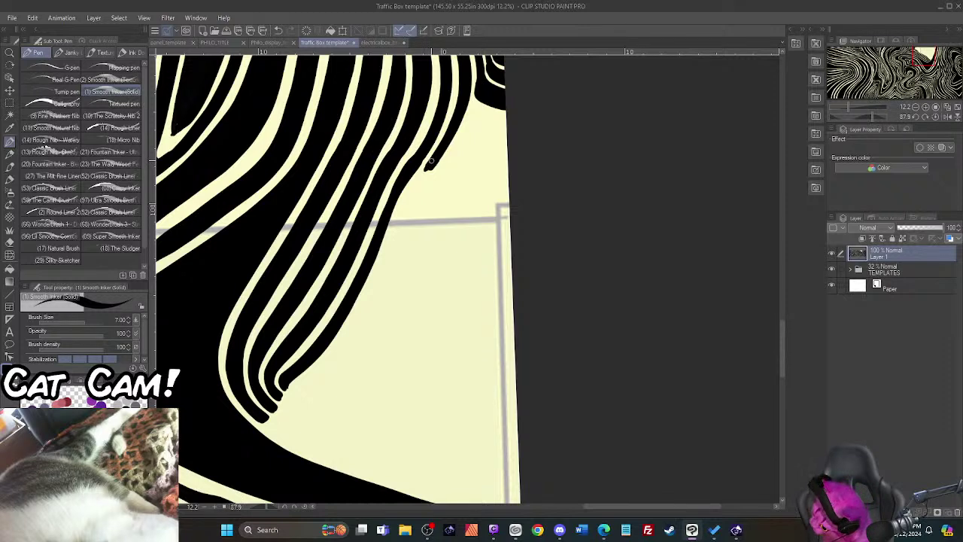
mouse_move(422, 172)
mouse_down()
mouse_move(347, 335)
mouse_move(297, 386)
mouse_up()
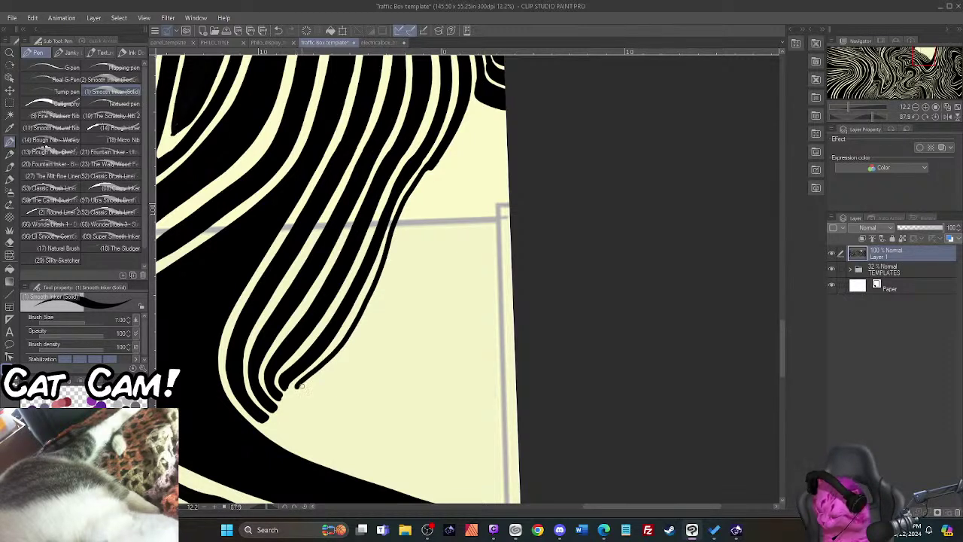
mouse_move(442, 149)
mouse_down()
mouse_move(354, 342)
mouse_move(298, 388)
mouse_move(340, 355)
mouse_move(312, 376)
mouse_move(380, 280)
mouse_up()
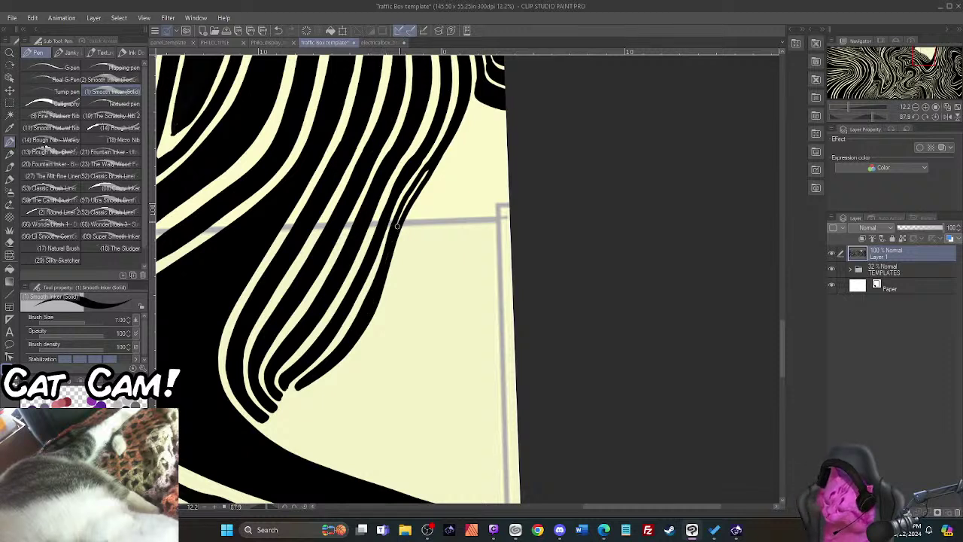
drag(397, 225, 423, 177)
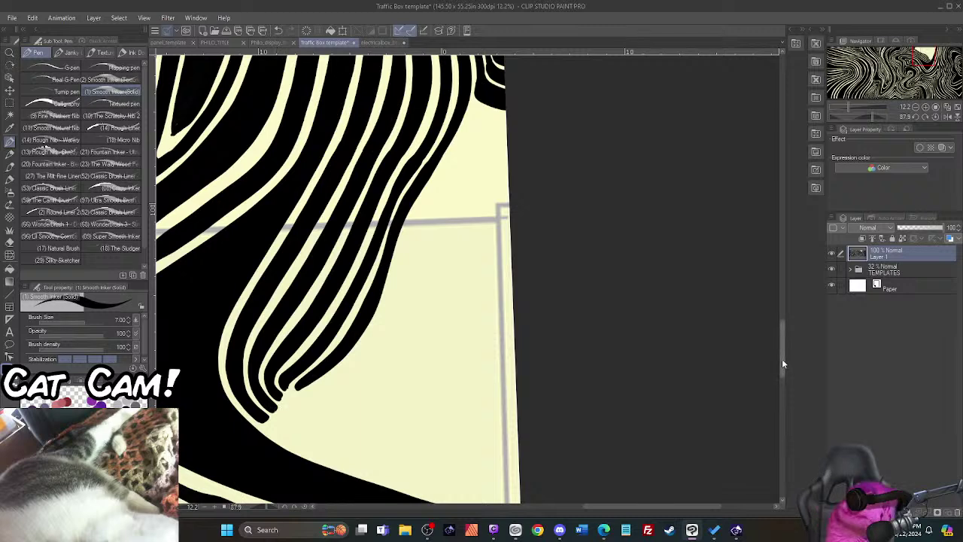
Step: Continue the two stripes nearest the large black shape around the bend to the template's edge, outlining the first and thickening the second
drag(782, 359, 783, 385)
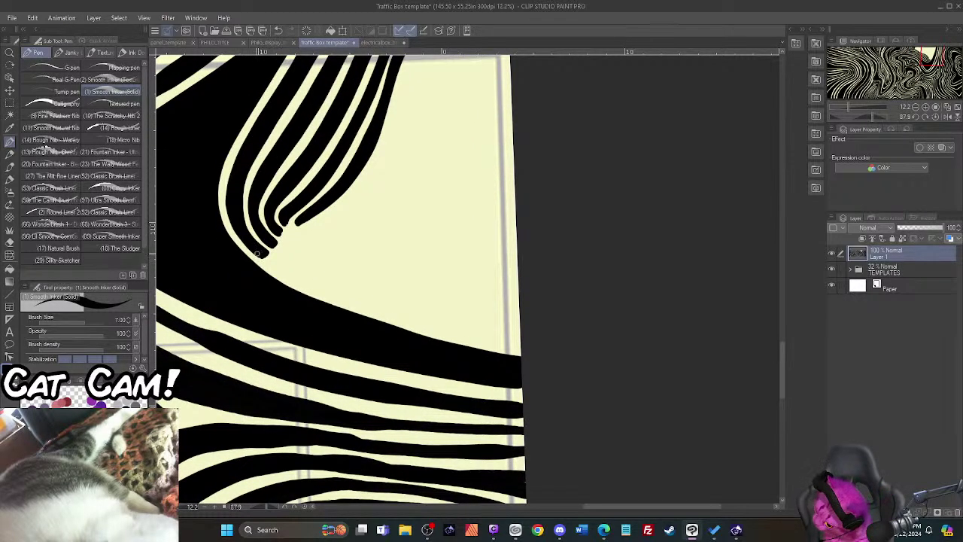
mouse_move(258, 253)
mouse_down()
mouse_move(372, 312)
mouse_move(522, 348)
mouse_up()
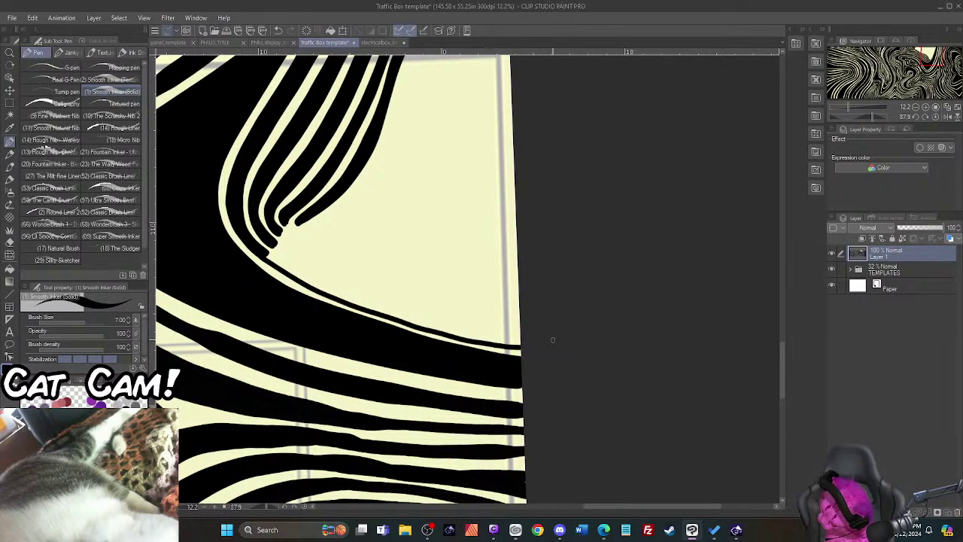
mouse_move(261, 251)
mouse_down()
mouse_move(454, 321)
mouse_move(520, 336)
mouse_up()
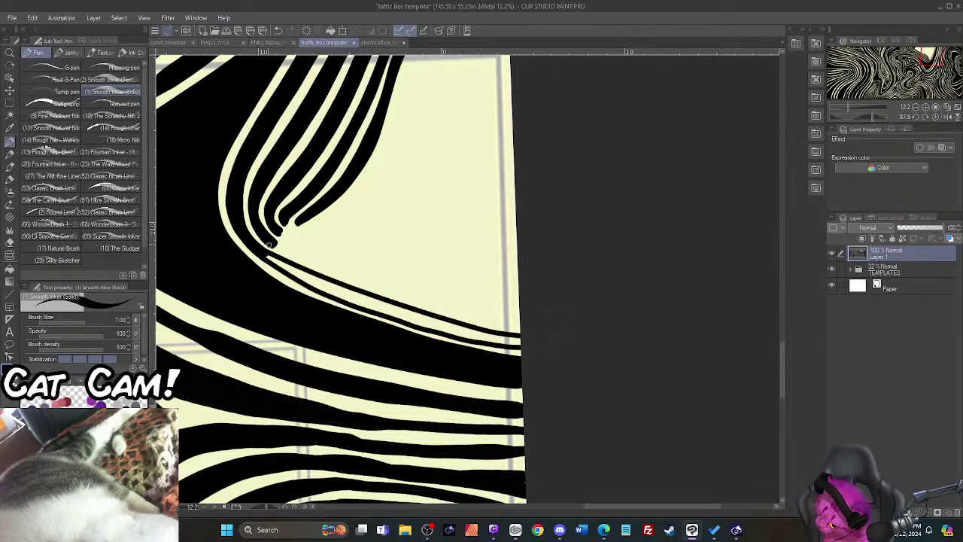
drag(269, 245, 521, 329)
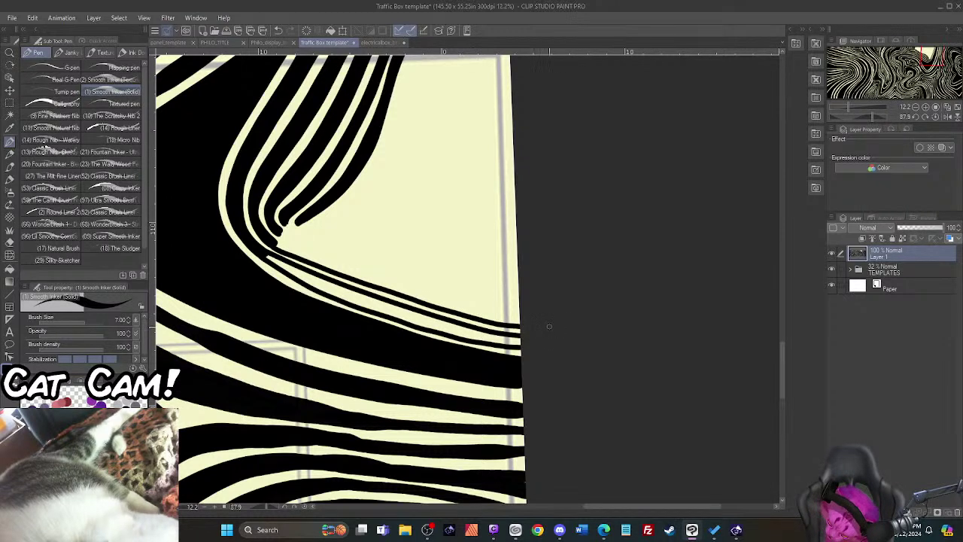
mouse_move(272, 239)
mouse_down()
mouse_move(420, 297)
mouse_move(524, 321)
mouse_up()
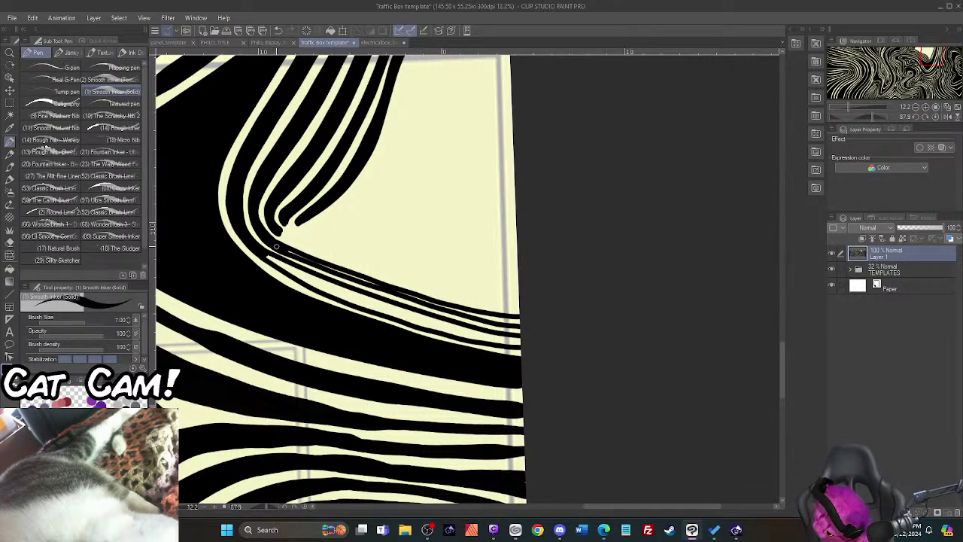
mouse_move(319, 264)
mouse_down()
mouse_move(485, 319)
mouse_move(535, 316)
mouse_move(431, 304)
mouse_move(537, 312)
mouse_up()
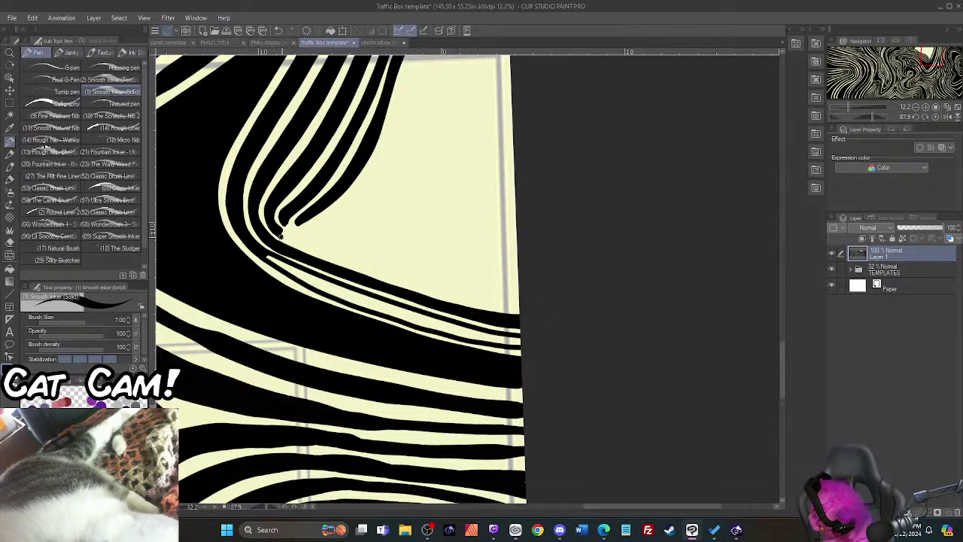
Step: Carry the third stripe from the bend to the template's edge as a thick band, and fill the first stripe's open outline black
mouse_move(280, 235)
mouse_down()
mouse_move(476, 306)
mouse_move(521, 311)
mouse_up()
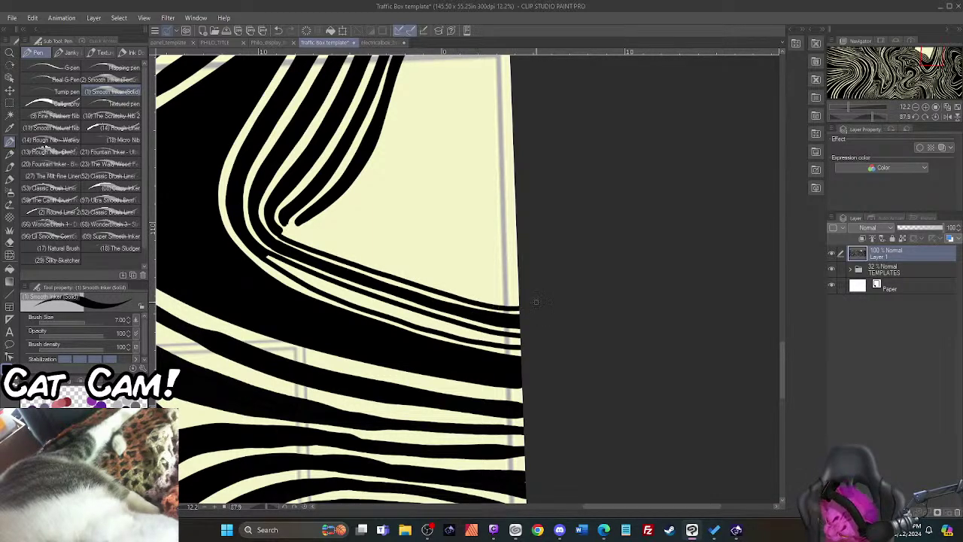
mouse_move(278, 227)
mouse_down()
mouse_move(416, 281)
mouse_move(523, 304)
mouse_up()
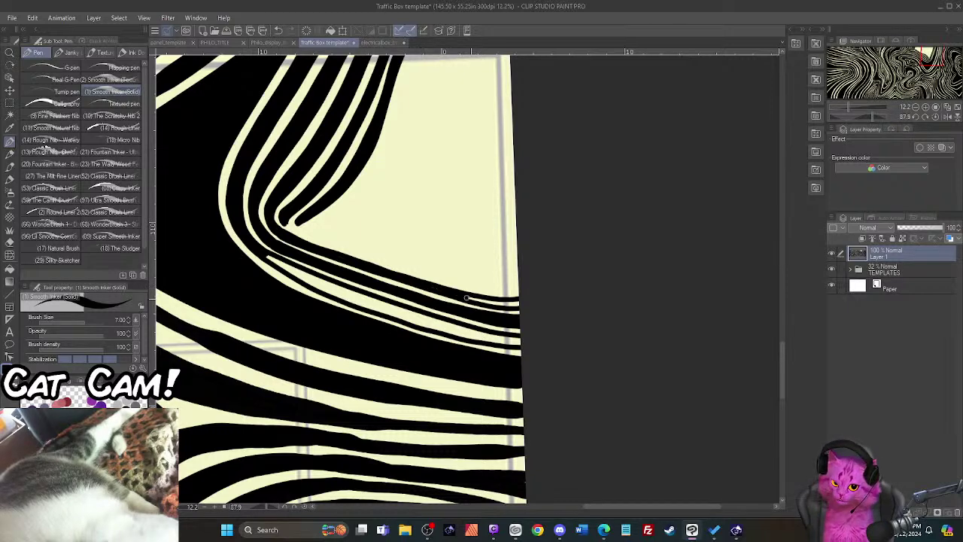
mouse_move(490, 302)
mouse_down()
mouse_move(529, 302)
mouse_move(495, 300)
mouse_up()
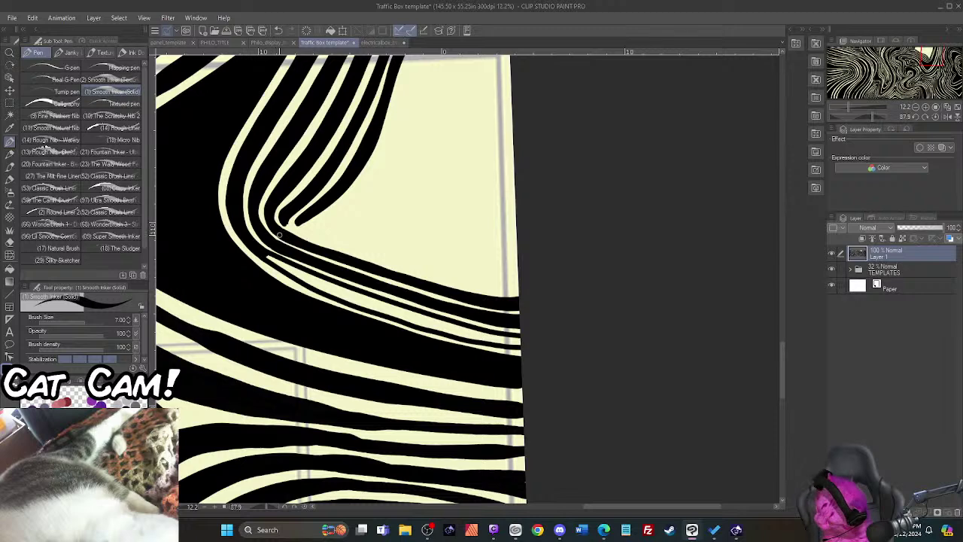
key(g)
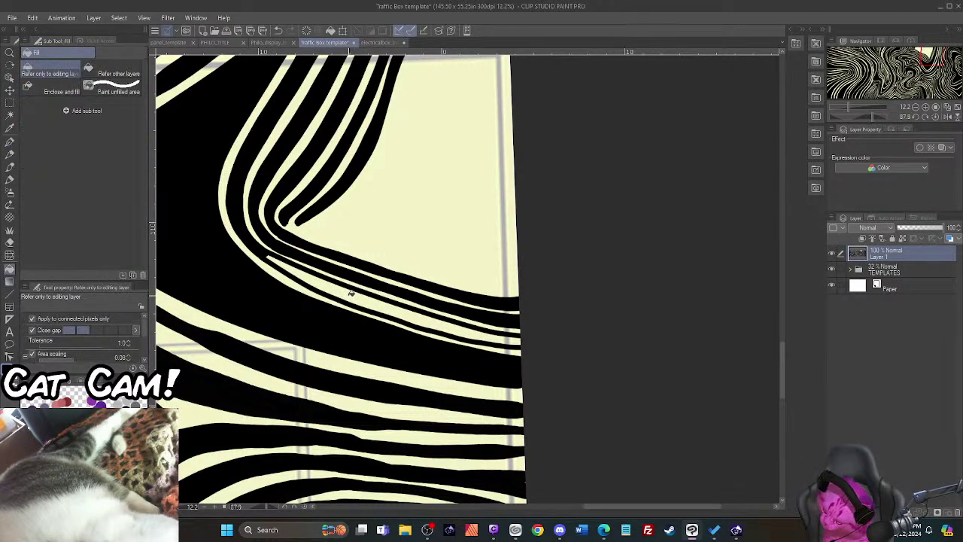
click(346, 288)
Step: Continue the fourth stripe from the bend to the template's edge, inking it solid as a band that widens outward
key(p)
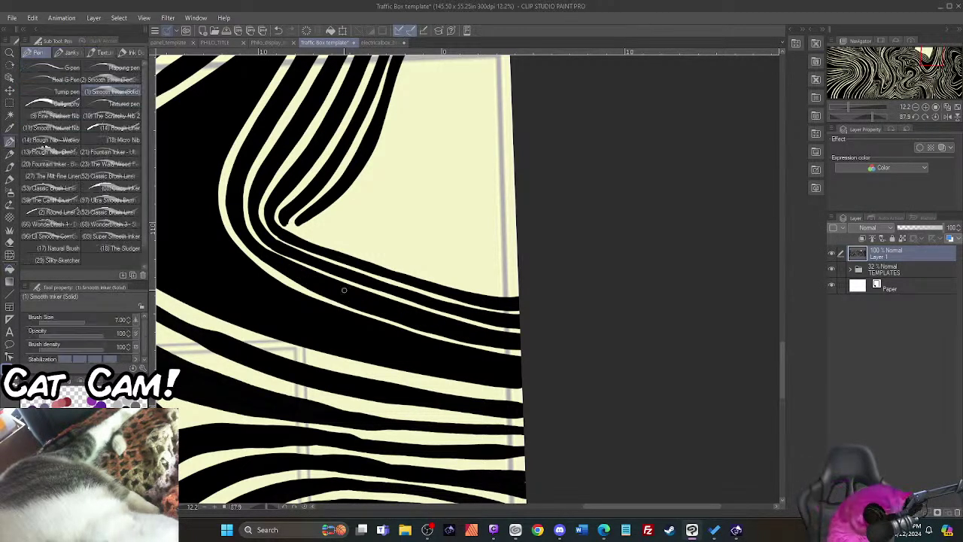
mouse_move(286, 220)
mouse_down()
mouse_move(320, 242)
mouse_move(519, 273)
mouse_up()
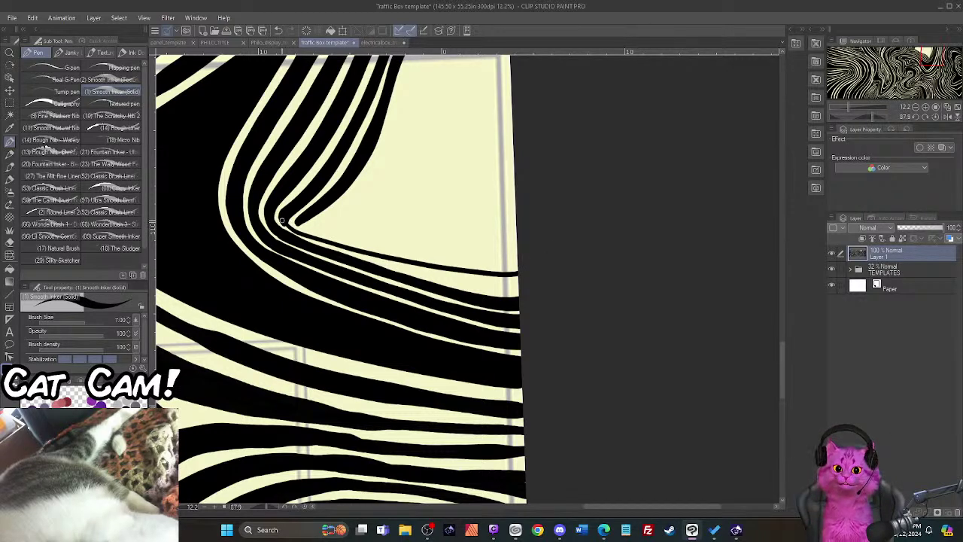
drag(350, 251, 521, 294)
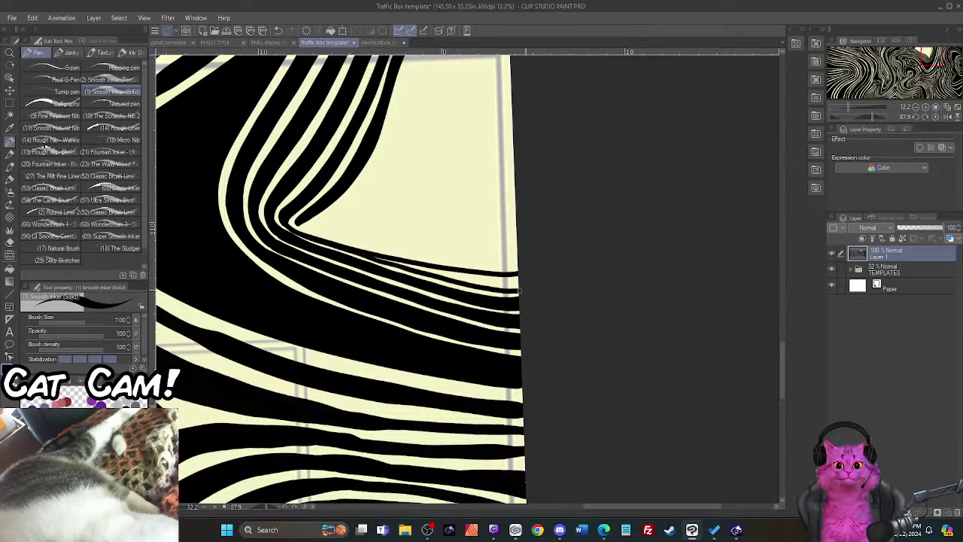
drag(369, 255, 508, 278)
drag(421, 269, 518, 289)
mouse_move(444, 274)
mouse_down()
mouse_move(529, 274)
mouse_move(459, 275)
mouse_move(521, 286)
mouse_up()
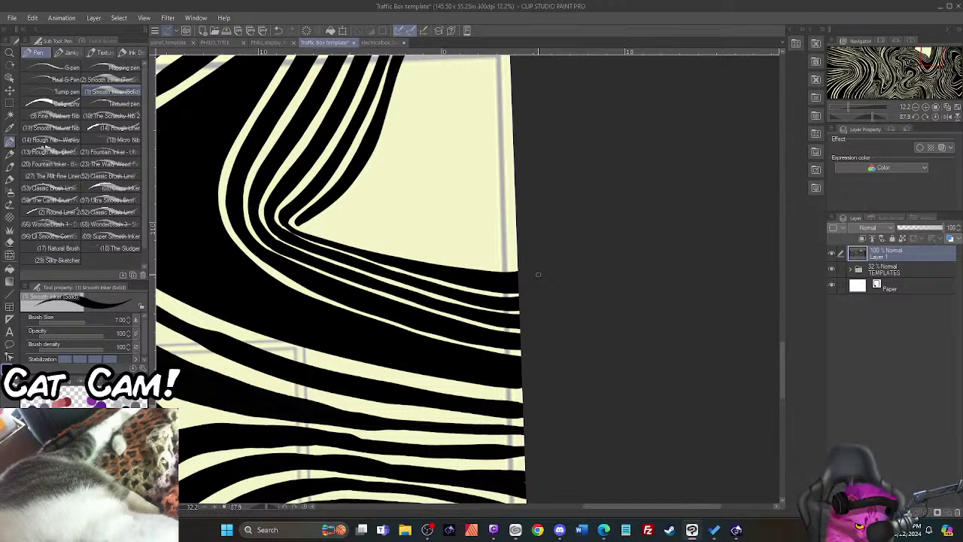
Step: Smooth the stripe edges along the light gaps around the tight bend and out towards the template's edge
scroll(275, 190, up, 3)
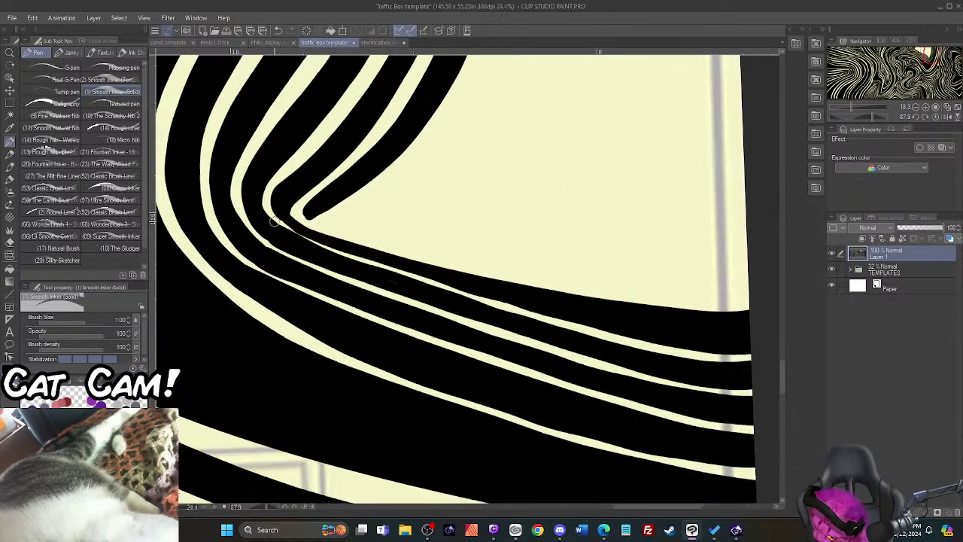
mouse_move(284, 169)
mouse_down()
mouse_move(268, 200)
mouse_move(272, 216)
mouse_move(311, 244)
mouse_move(618, 338)
mouse_up()
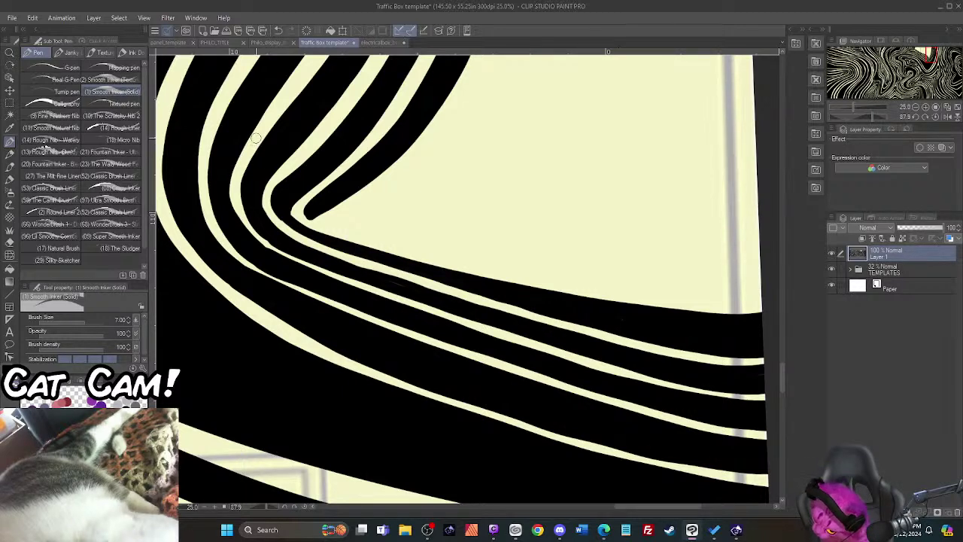
mouse_move(255, 140)
mouse_down()
mouse_move(241, 210)
mouse_move(280, 256)
mouse_move(554, 350)
mouse_up()
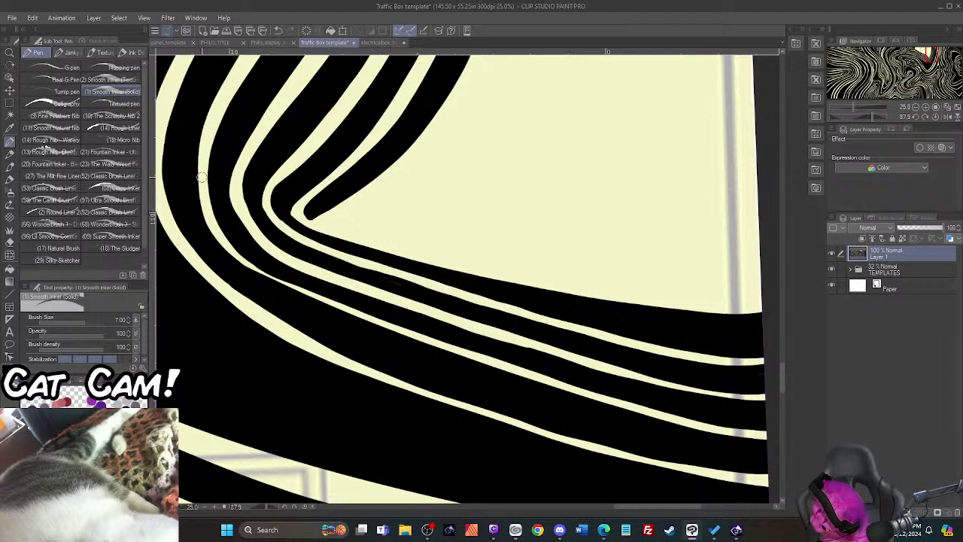
mouse_move(203, 202)
mouse_down()
mouse_move(303, 293)
mouse_move(553, 381)
mouse_up()
scroll(553, 382, down, 2)
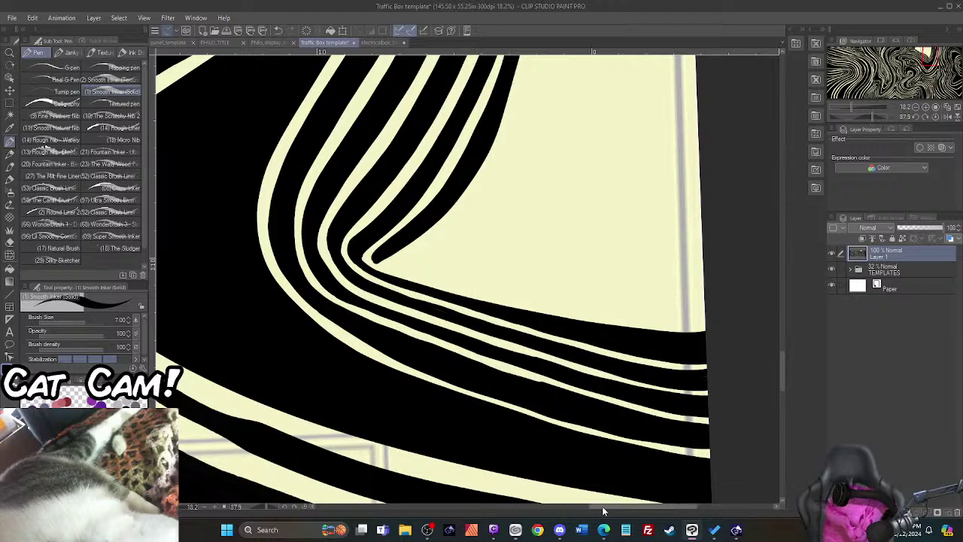
Step: Draw a line from the last stripe's tip and a sweeping curve above it to the template's edge, and fill the enclosed area black
drag(606, 512, 626, 512)
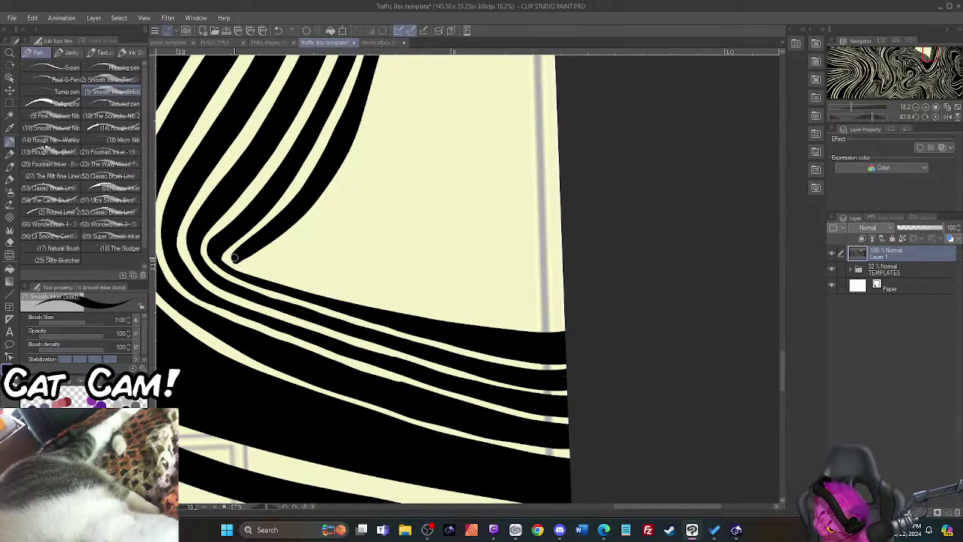
mouse_move(233, 260)
mouse_down()
mouse_move(425, 310)
mouse_move(566, 322)
mouse_up()
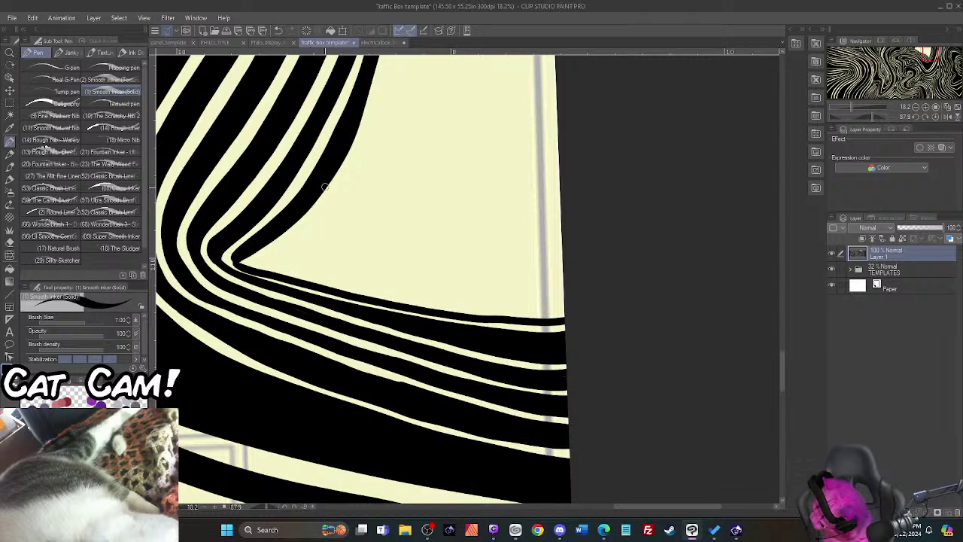
mouse_move(347, 150)
mouse_down()
mouse_move(296, 226)
mouse_move(323, 276)
mouse_move(491, 291)
mouse_move(563, 263)
mouse_up()
key(g)
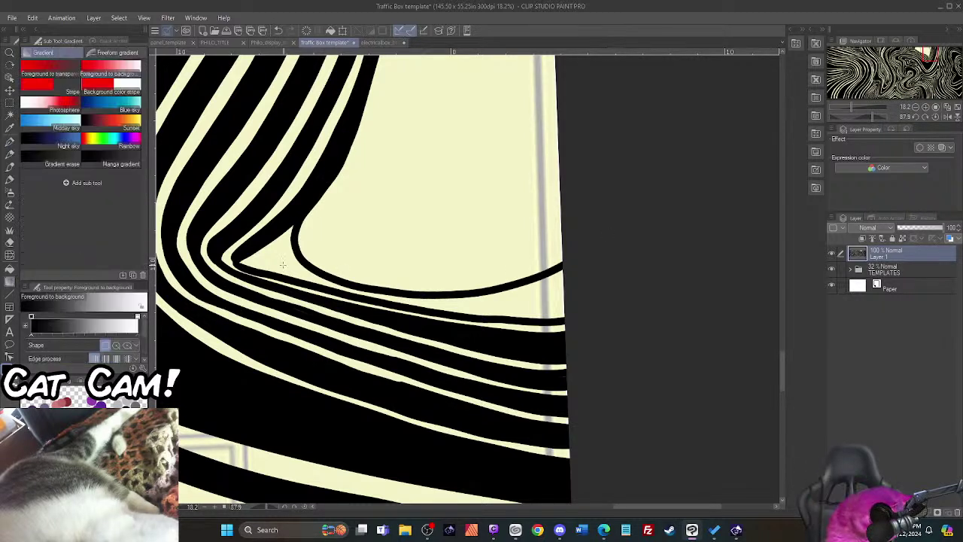
key(g)
click(519, 299)
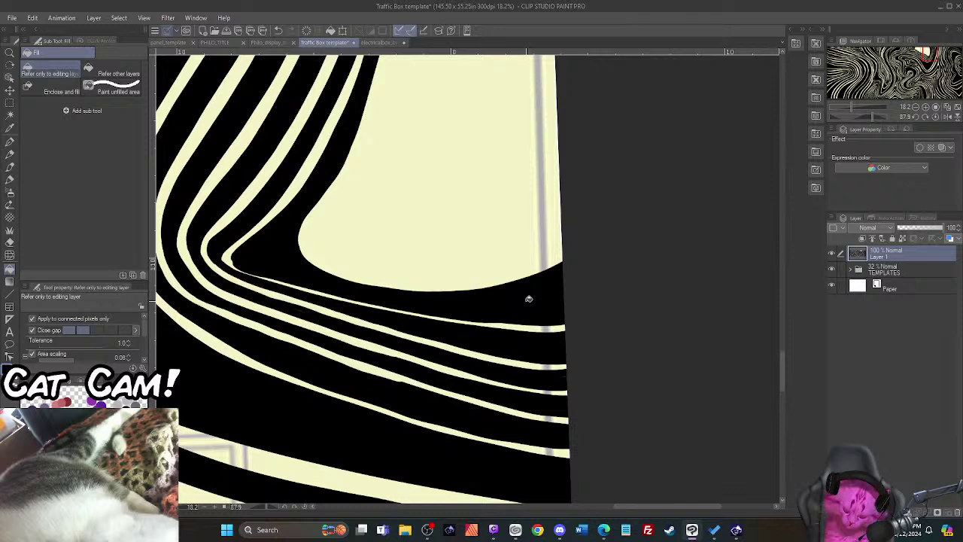
key(p)
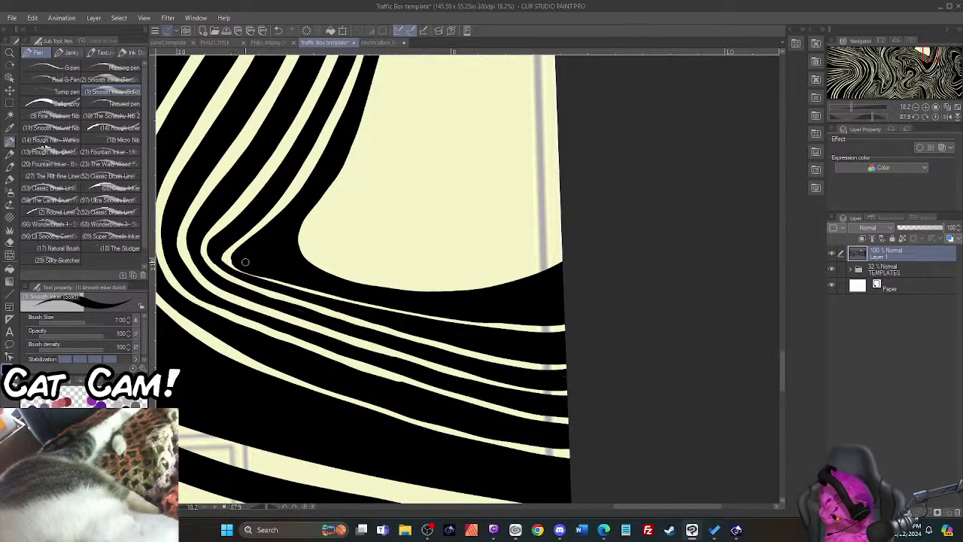
drag(783, 357, 788, 336)
scroll(330, 331, down, 4)
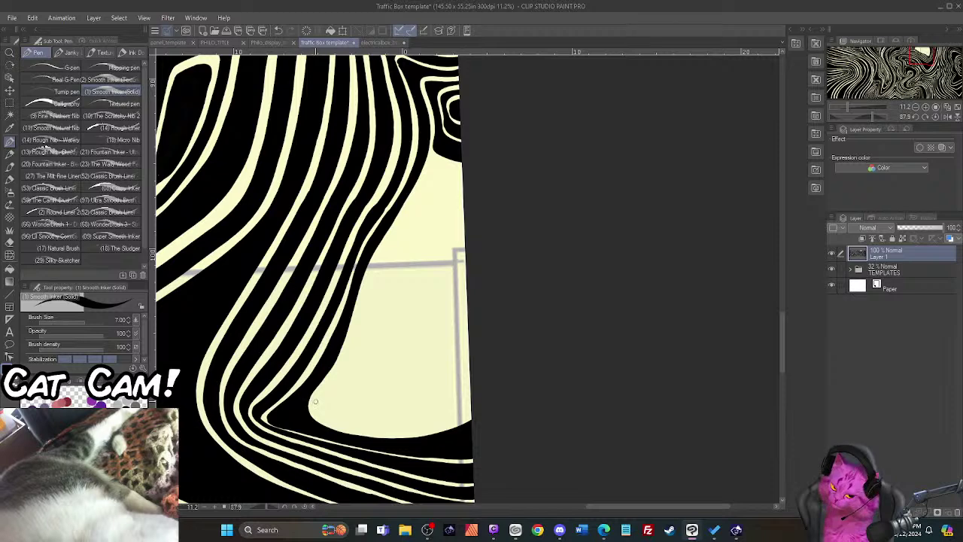
Step: Ink a black contour line inside the blank area, following its lower and inner curved edges and leaving a thin cream gap
scroll(328, 457, up, 2)
scroll(312, 426, up, 2)
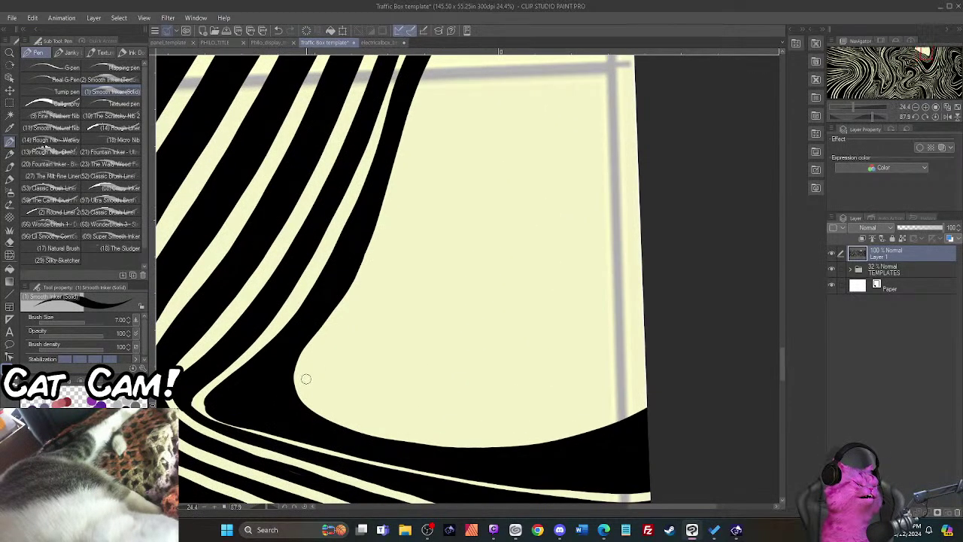
mouse_move(305, 368)
mouse_down()
mouse_move(303, 388)
mouse_move(393, 424)
mouse_move(492, 434)
mouse_move(564, 427)
mouse_move(638, 398)
mouse_up()
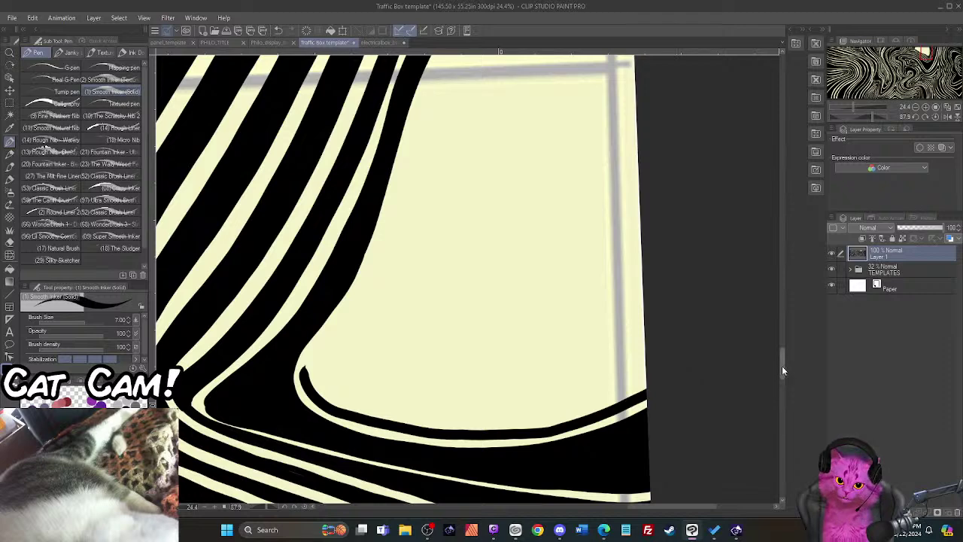
mouse_move(782, 367)
mouse_down()
mouse_move(785, 345)
mouse_move(787, 358)
mouse_up()
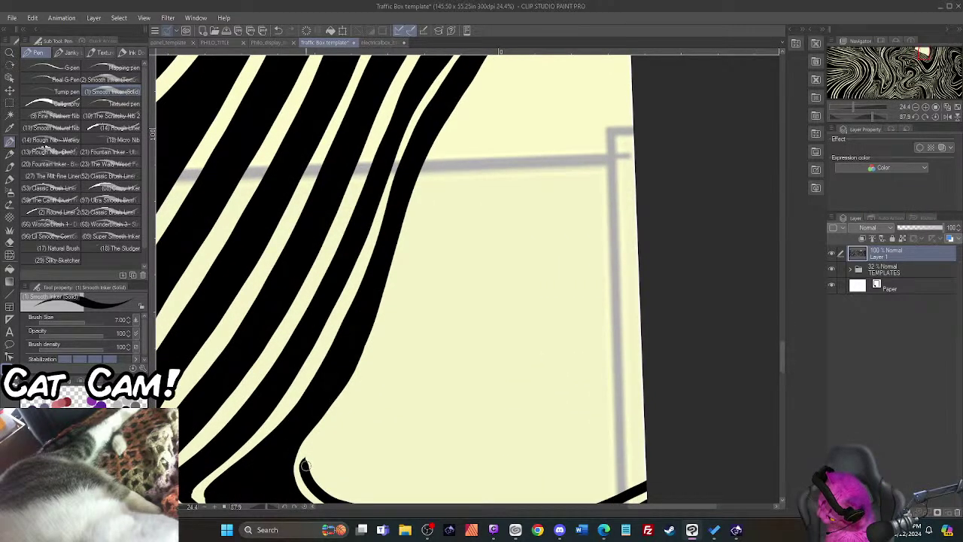
mouse_move(305, 464)
mouse_down()
mouse_move(376, 363)
mouse_move(431, 194)
mouse_move(484, 100)
mouse_up()
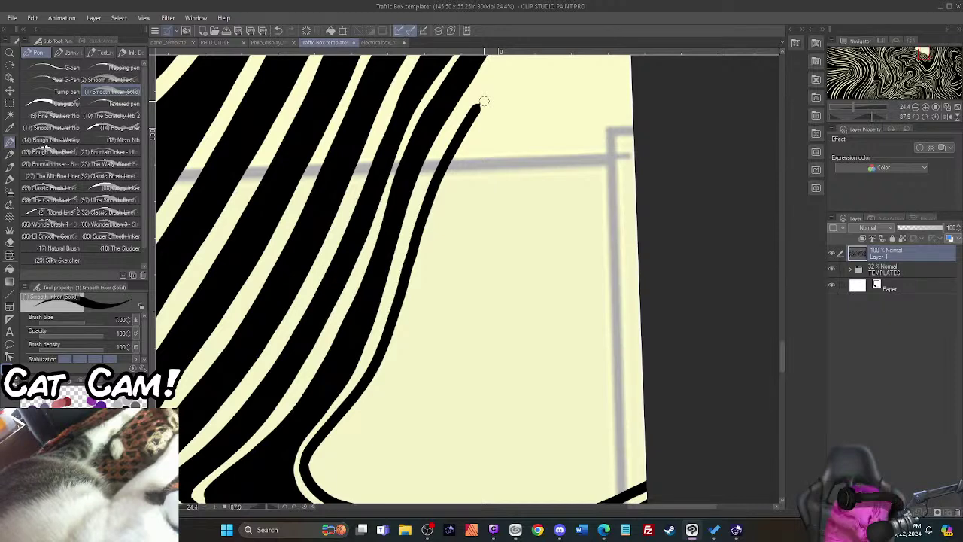
Step: Ink four more nested contour lines inside the bend down to the canvas edge, and fill the innermost corner with a rounded black wedge
drag(782, 350, 783, 367)
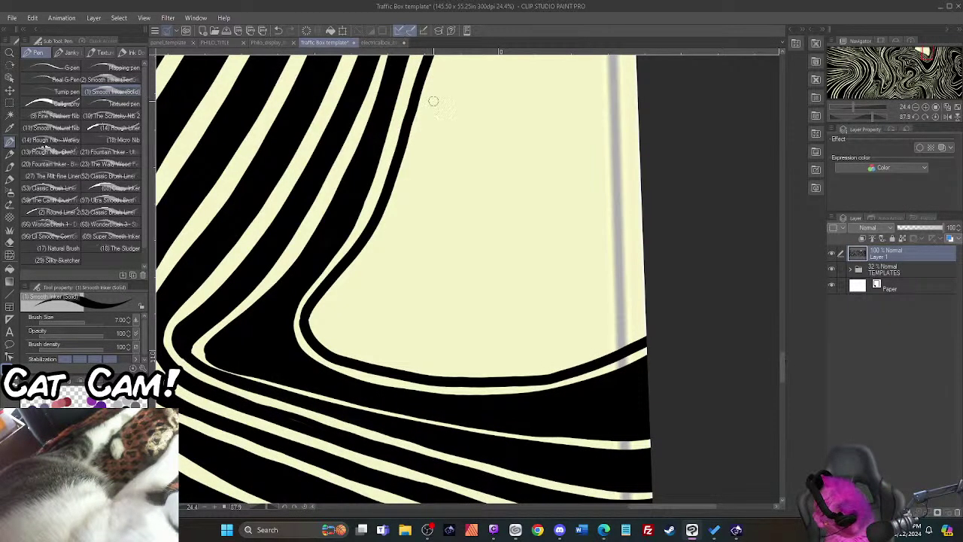
mouse_move(430, 100)
mouse_down()
mouse_move(405, 198)
mouse_move(378, 252)
mouse_move(330, 308)
mouse_move(331, 337)
mouse_move(413, 362)
mouse_move(515, 366)
mouse_move(577, 355)
mouse_move(659, 310)
mouse_up()
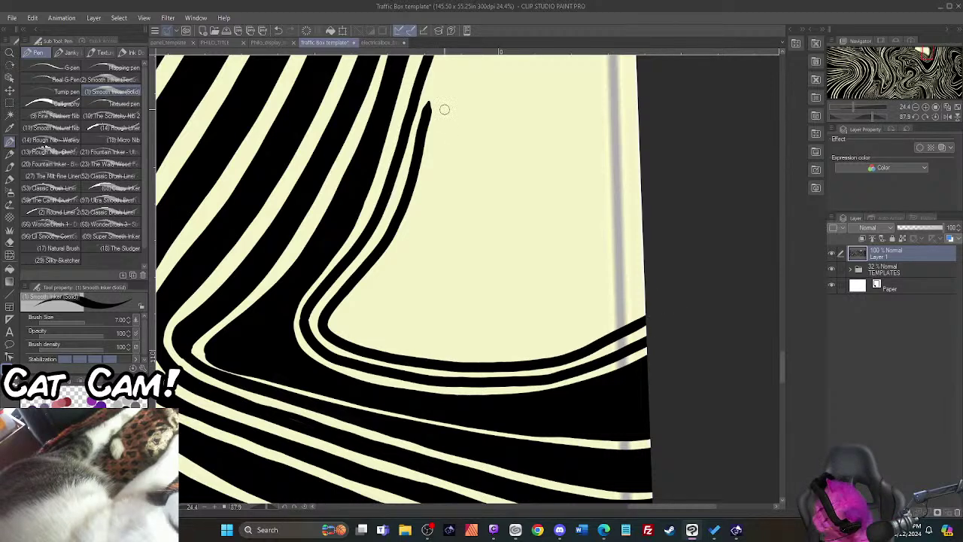
mouse_move(443, 115)
mouse_down()
mouse_move(413, 230)
mouse_move(346, 319)
mouse_move(351, 331)
mouse_move(456, 351)
mouse_move(550, 346)
mouse_move(669, 284)
mouse_up()
mouse_move(458, 123)
mouse_down()
mouse_move(421, 260)
mouse_move(385, 305)
mouse_move(383, 326)
mouse_move(505, 334)
mouse_move(606, 308)
mouse_move(663, 261)
mouse_up()
mouse_move(472, 133)
mouse_down()
mouse_move(439, 270)
mouse_move(406, 313)
mouse_move(489, 317)
mouse_move(580, 302)
mouse_move(662, 243)
mouse_up()
mouse_move(457, 190)
mouse_down()
mouse_move(449, 252)
mouse_move(470, 294)
mouse_move(526, 310)
mouse_up()
mouse_move(407, 310)
mouse_down()
mouse_move(450, 263)
mouse_move(467, 299)
mouse_move(489, 315)
mouse_move(422, 311)
mouse_move(446, 292)
mouse_up()
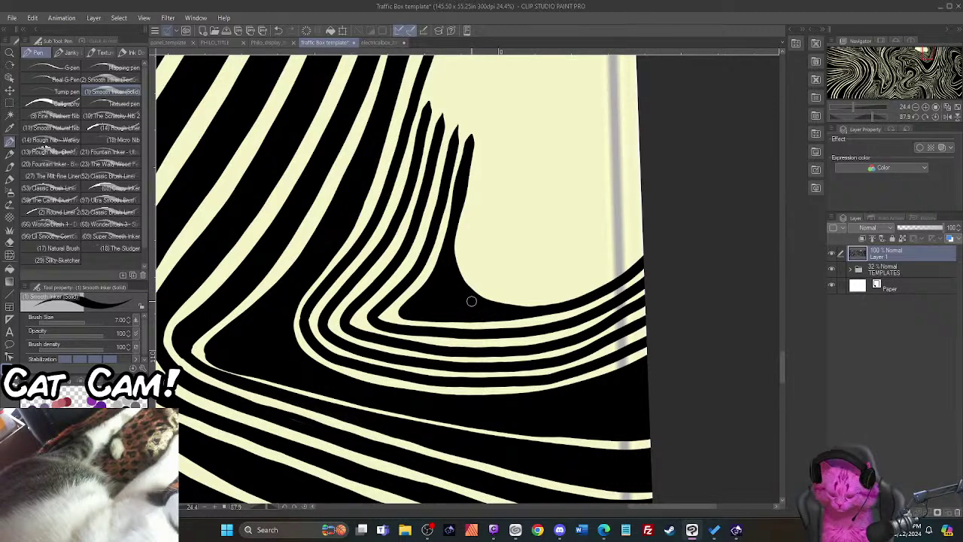
Step: Extend the four inner contour lines upward beside the first one past the grey template line, keeping thin cream gaps between them
mouse_move(781, 361)
mouse_down()
mouse_move(785, 333)
mouse_move(785, 350)
mouse_up()
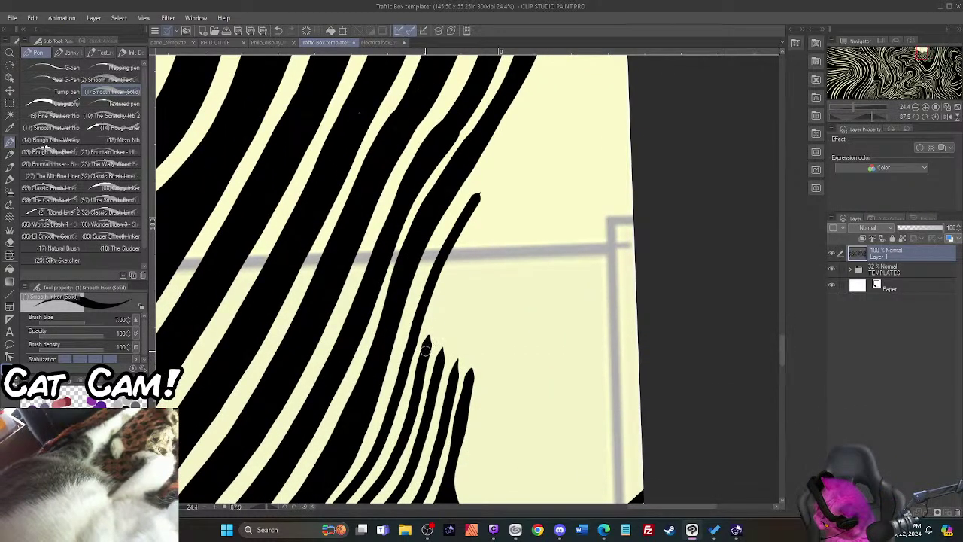
drag(425, 349, 487, 212)
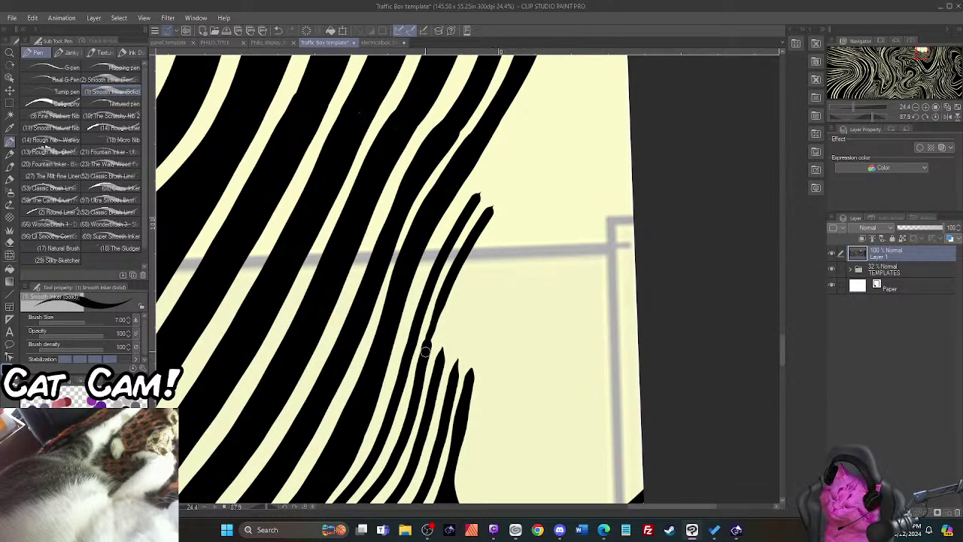
drag(427, 343, 449, 282)
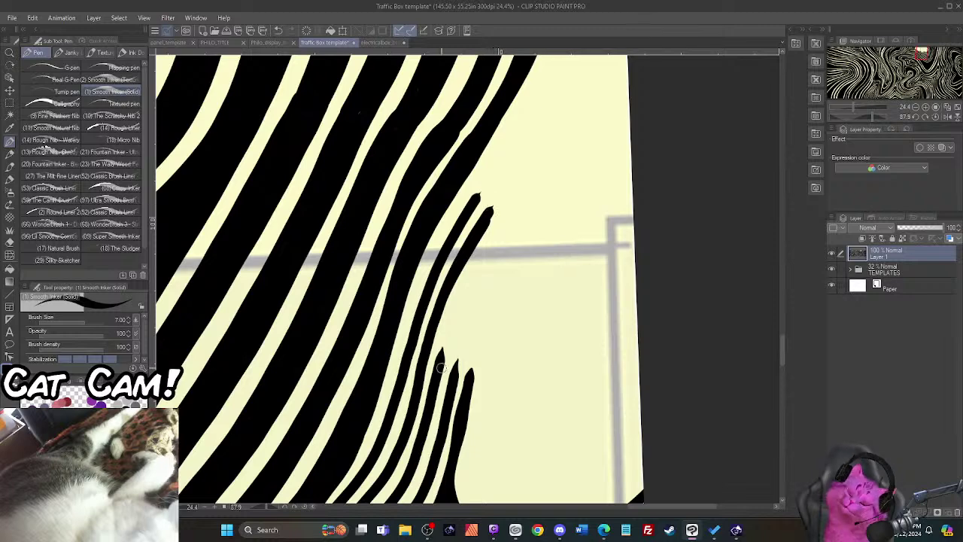
drag(445, 351, 508, 213)
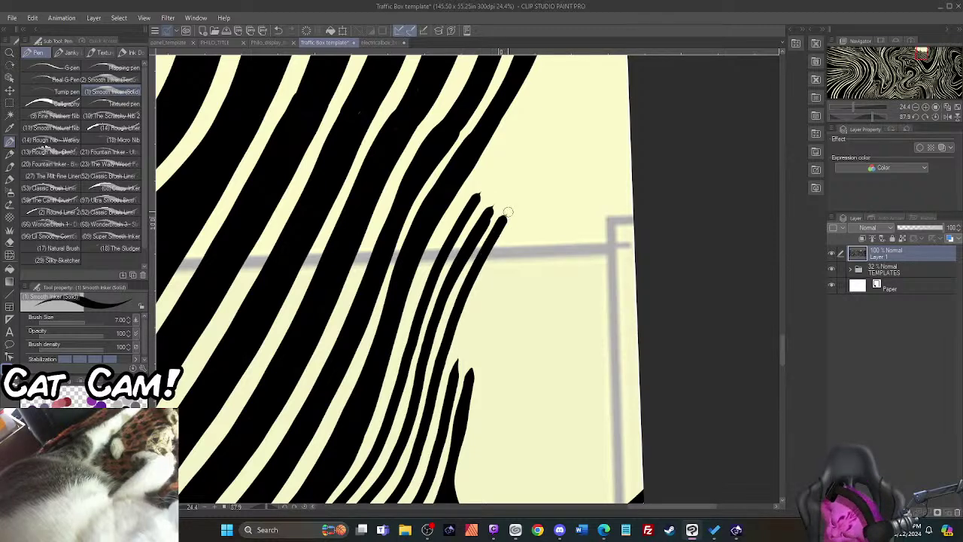
drag(457, 366, 525, 212)
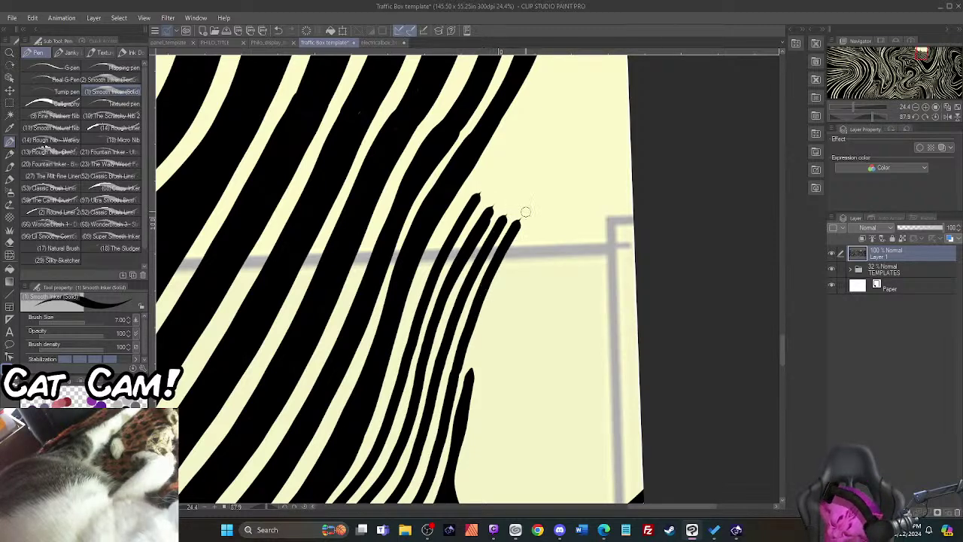
mouse_move(469, 380)
mouse_down()
mouse_move(491, 298)
mouse_move(539, 214)
mouse_up()
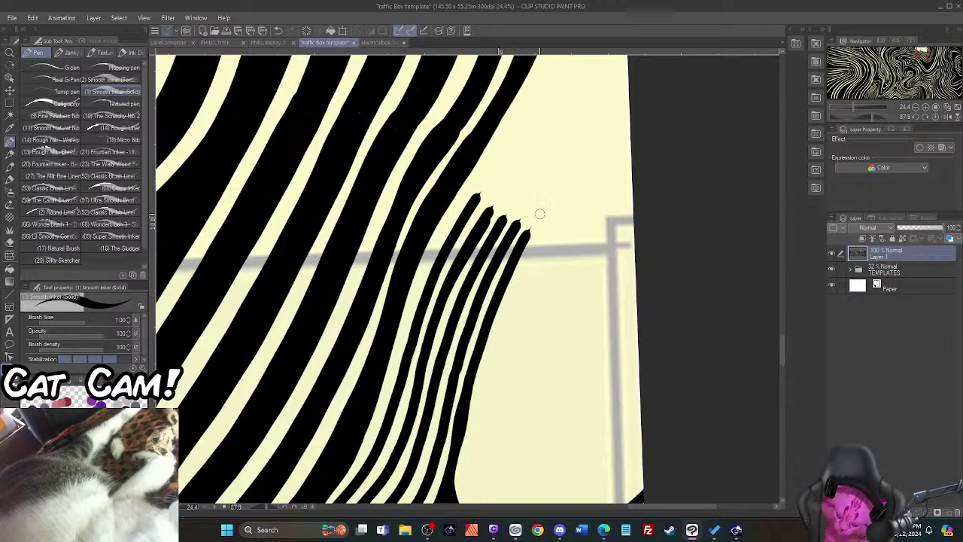
Step: Continue the five contour lines upward and bend them out to the canvas edge, thickening the third and fifth at their bends
mouse_move(783, 350)
mouse_down()
mouse_move(784, 332)
mouse_move(785, 340)
mouse_up()
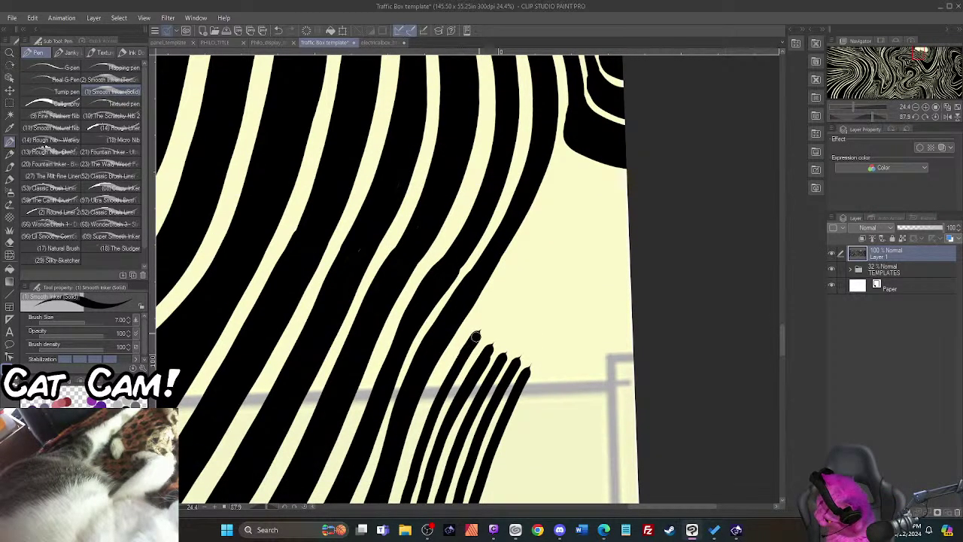
mouse_move(476, 336)
mouse_down()
mouse_move(557, 190)
mouse_move(586, 170)
mouse_move(630, 180)
mouse_up()
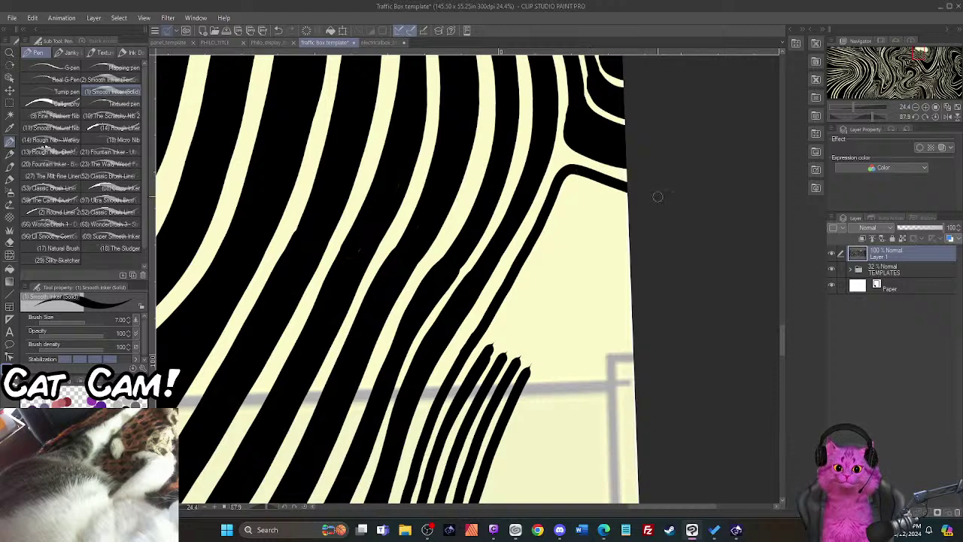
mouse_move(488, 357)
mouse_down()
mouse_move(588, 190)
mouse_move(654, 217)
mouse_up()
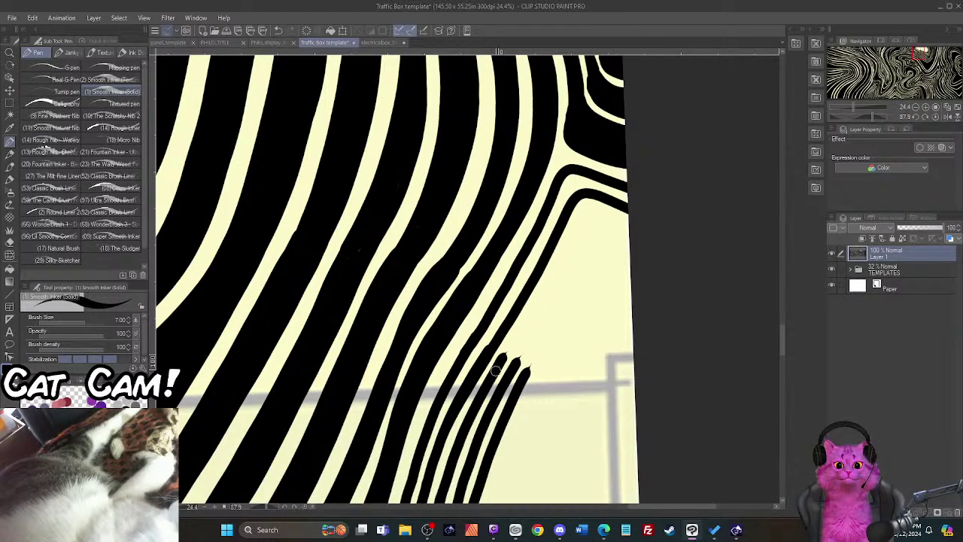
mouse_move(495, 370)
mouse_down()
mouse_move(582, 223)
mouse_move(596, 211)
mouse_move(652, 230)
mouse_up()
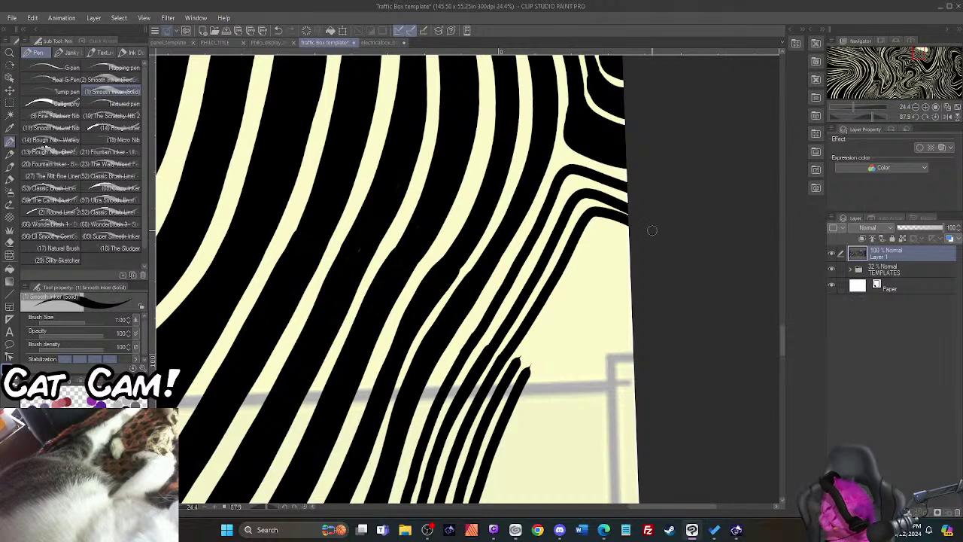
mouse_move(573, 242)
mouse_down()
mouse_move(658, 252)
mouse_move(578, 235)
mouse_move(617, 236)
mouse_move(585, 227)
mouse_move(596, 218)
mouse_move(635, 230)
mouse_up()
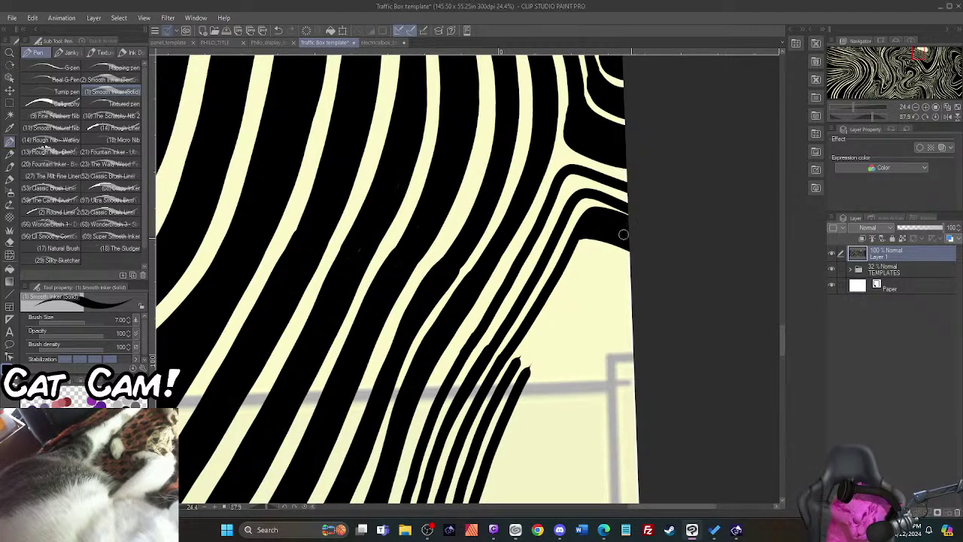
mouse_move(511, 370)
mouse_down()
mouse_move(586, 251)
mouse_move(618, 259)
mouse_up()
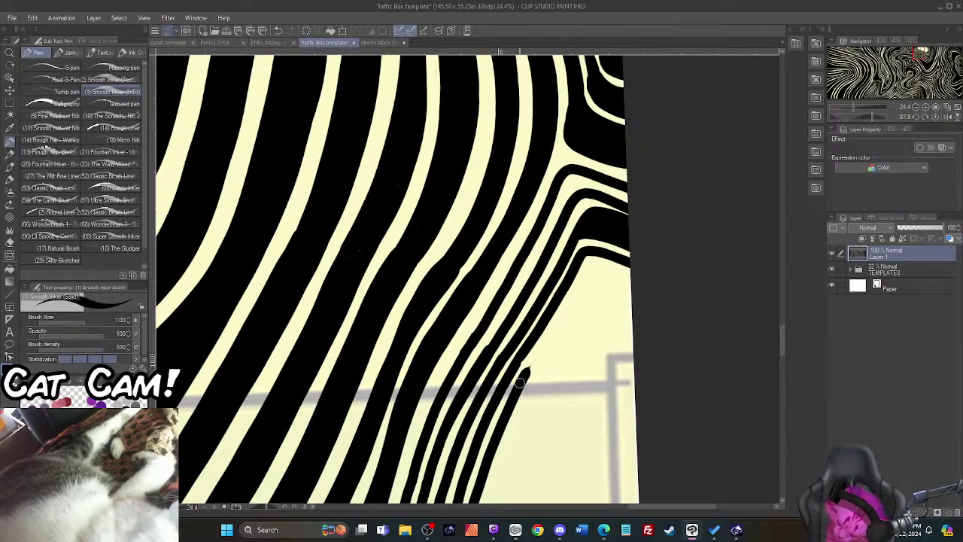
mouse_move(519, 382)
mouse_down()
mouse_move(587, 276)
mouse_move(632, 276)
mouse_up()
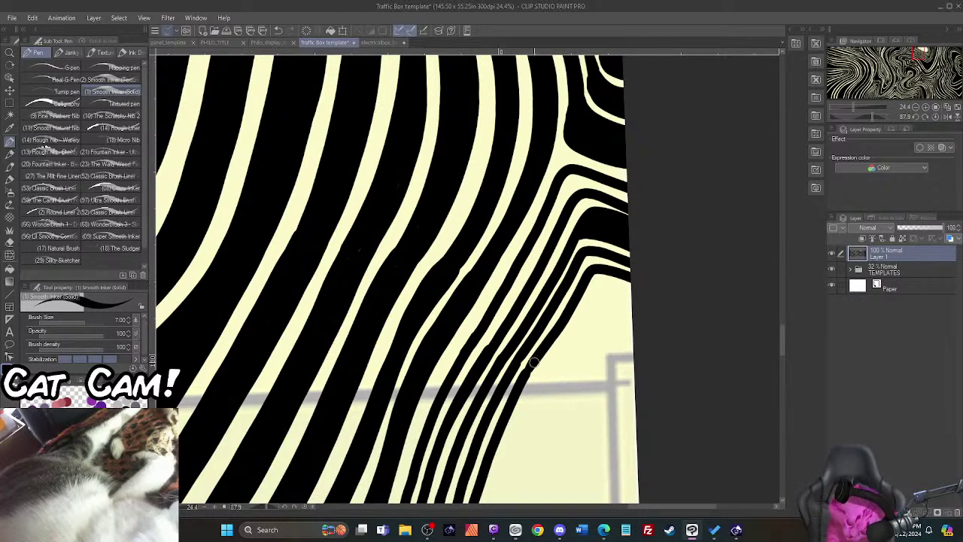
mouse_move(561, 327)
mouse_down()
mouse_move(578, 303)
mouse_move(607, 293)
mouse_move(583, 295)
mouse_move(596, 278)
mouse_move(624, 282)
mouse_move(590, 293)
mouse_move(619, 288)
mouse_up()
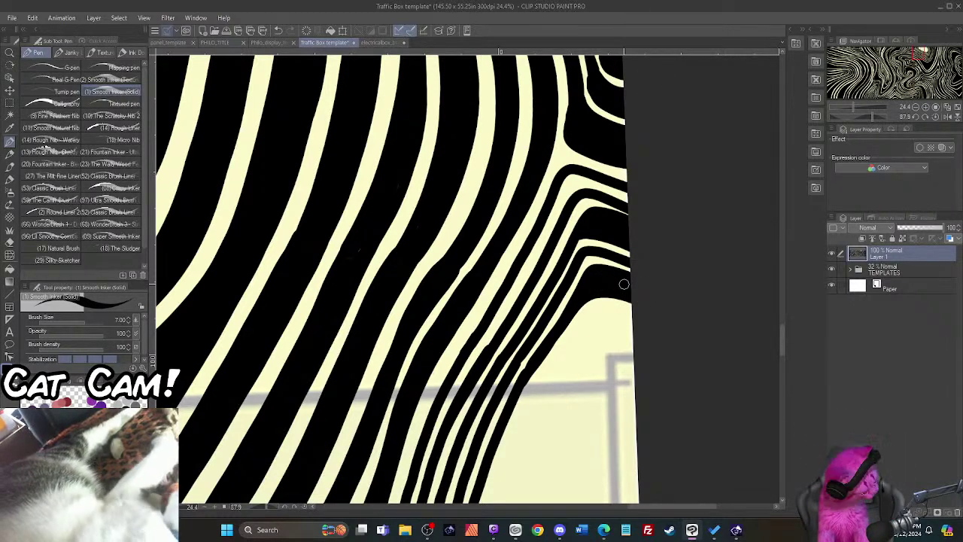
Step: Rotate the canvas and ink five nested contour lines inside the remaining blank area, each running from canvas edge to canvas edge
mouse_move(782, 333)
mouse_down()
mouse_move(782, 357)
mouse_move(784, 349)
mouse_up()
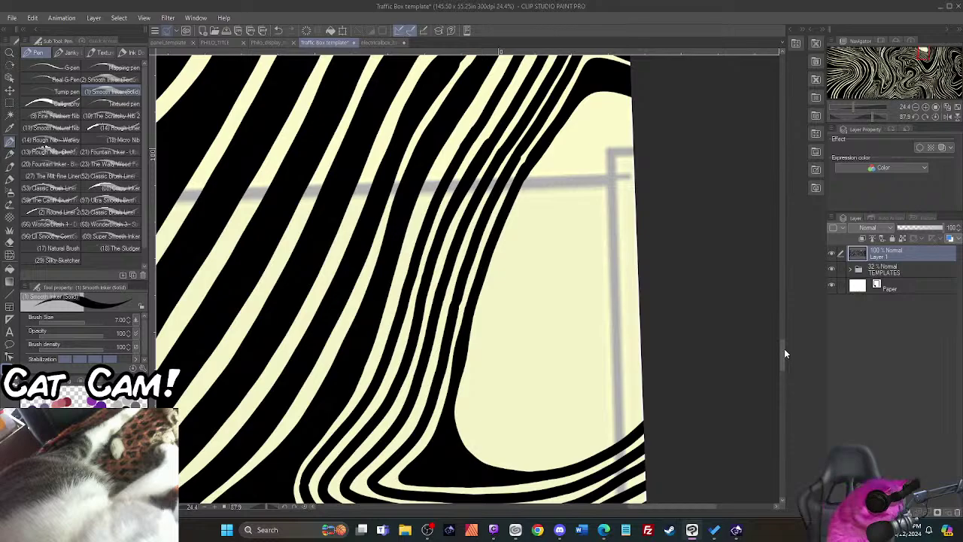
key(r)
drag(678, 215, 330, 288)
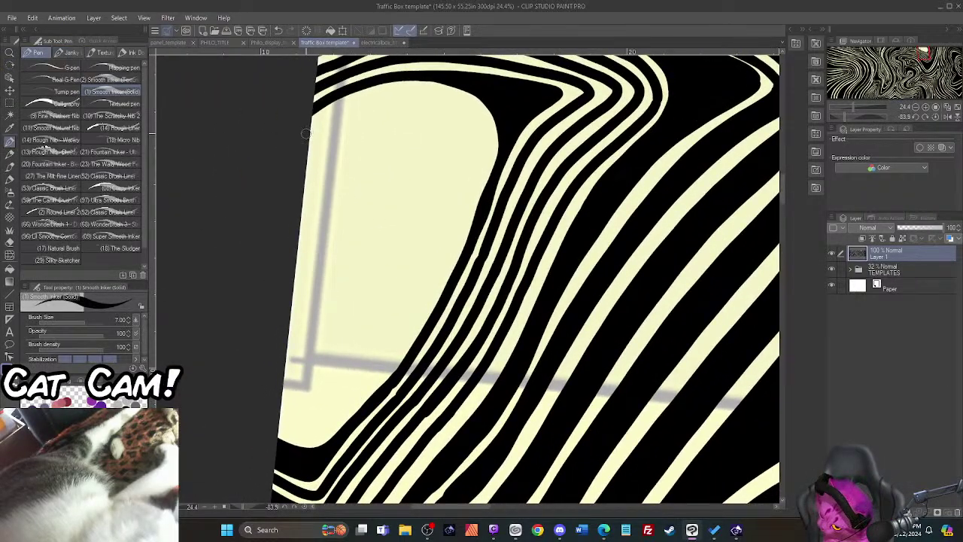
mouse_move(305, 134)
mouse_down()
mouse_move(386, 95)
mouse_move(440, 94)
mouse_move(481, 120)
mouse_move(488, 154)
mouse_move(382, 359)
mouse_move(310, 429)
mouse_move(286, 431)
mouse_up()
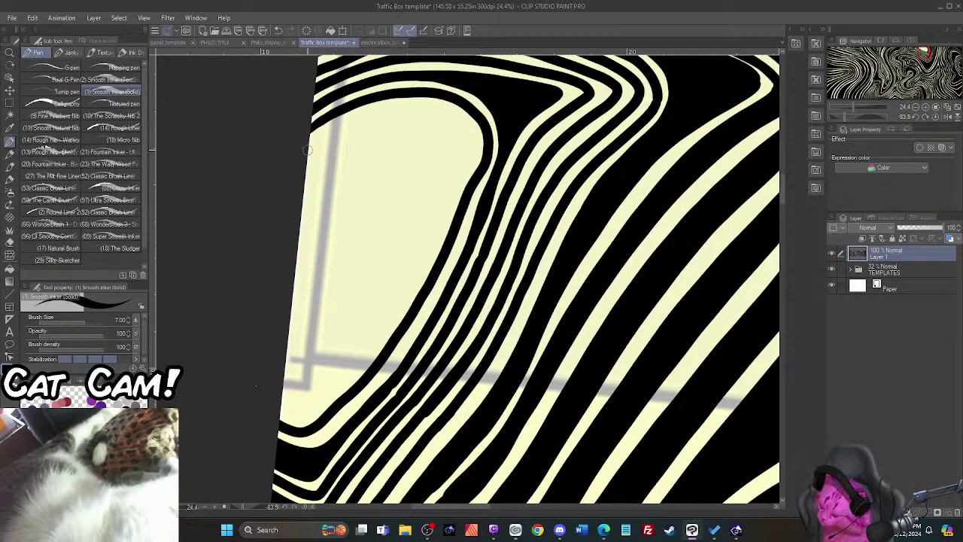
mouse_move(307, 154)
mouse_down()
mouse_move(384, 115)
mouse_move(421, 112)
mouse_move(466, 129)
mouse_move(472, 151)
mouse_move(384, 317)
mouse_move(282, 418)
mouse_up()
mouse_move(309, 176)
mouse_down()
mouse_move(385, 133)
mouse_move(419, 129)
mouse_move(459, 149)
mouse_move(419, 199)
mouse_move(356, 325)
mouse_move(308, 382)
mouse_move(283, 393)
mouse_up()
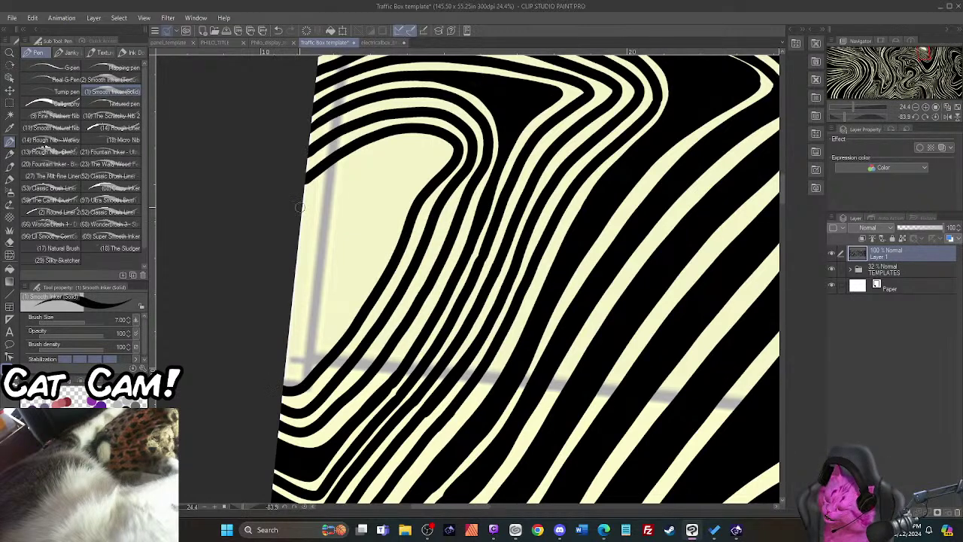
mouse_move(301, 201)
mouse_down()
mouse_move(401, 149)
mouse_move(438, 153)
mouse_move(391, 215)
mouse_move(347, 304)
mouse_move(286, 372)
mouse_up()
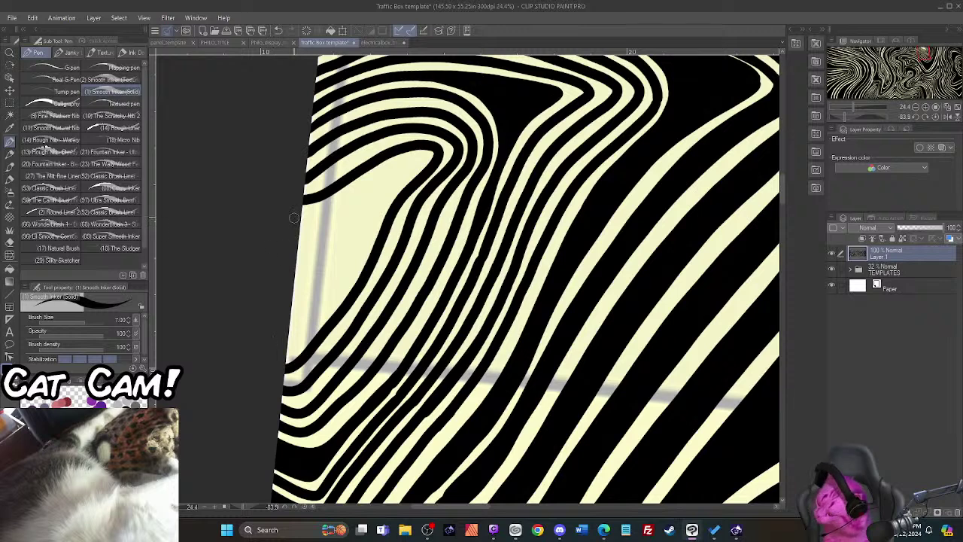
mouse_move(294, 217)
mouse_down()
mouse_move(359, 195)
mouse_move(417, 160)
mouse_move(288, 343)
mouse_up()
Step: Fill the innermost space black around a small half-oval at the canvas edge, and ink a ring and a solid core inside it
mouse_move(290, 228)
mouse_down()
mouse_move(338, 228)
mouse_move(329, 288)
mouse_up()
mouse_move(326, 220)
mouse_down()
mouse_move(406, 168)
mouse_move(344, 262)
mouse_up()
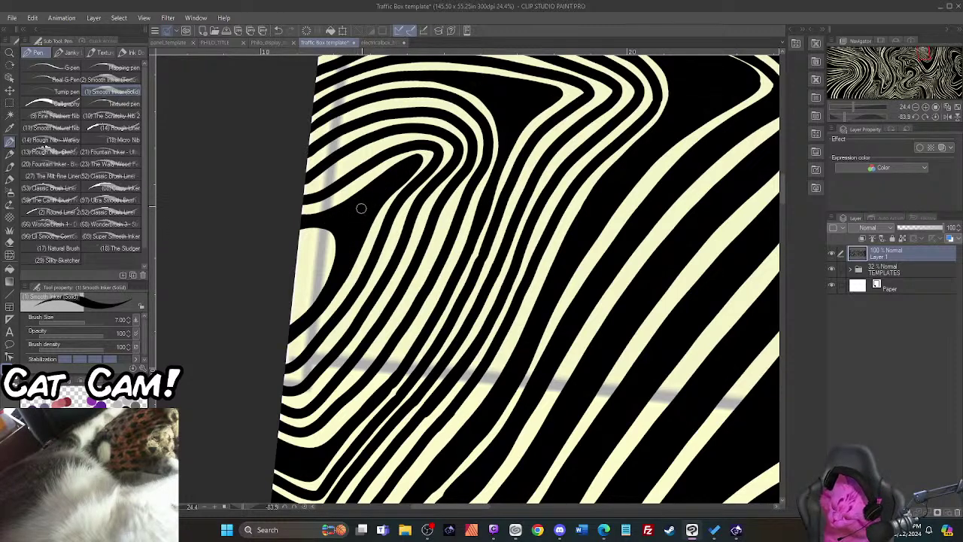
mouse_move(297, 245)
mouse_down()
mouse_move(321, 265)
mouse_move(304, 296)
mouse_move(283, 305)
mouse_up()
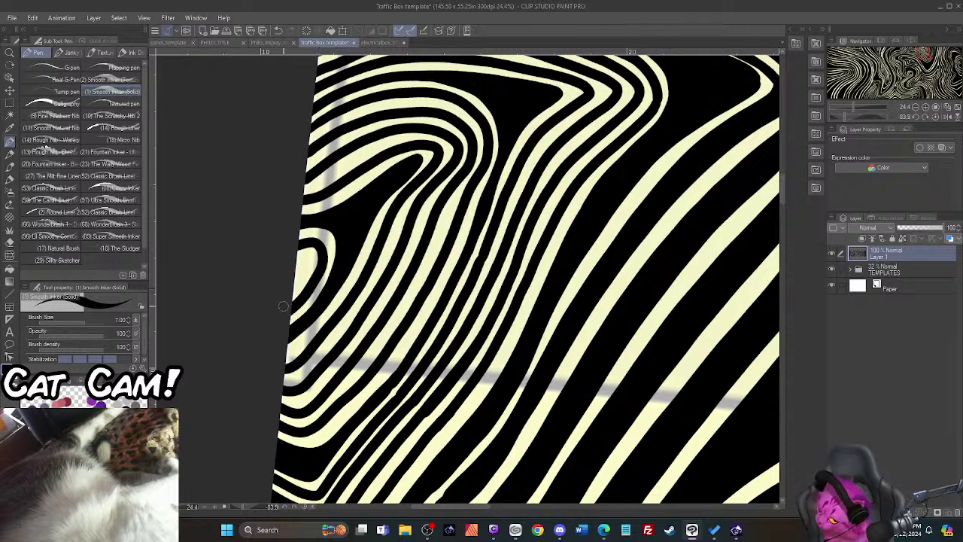
drag(289, 265, 303, 271)
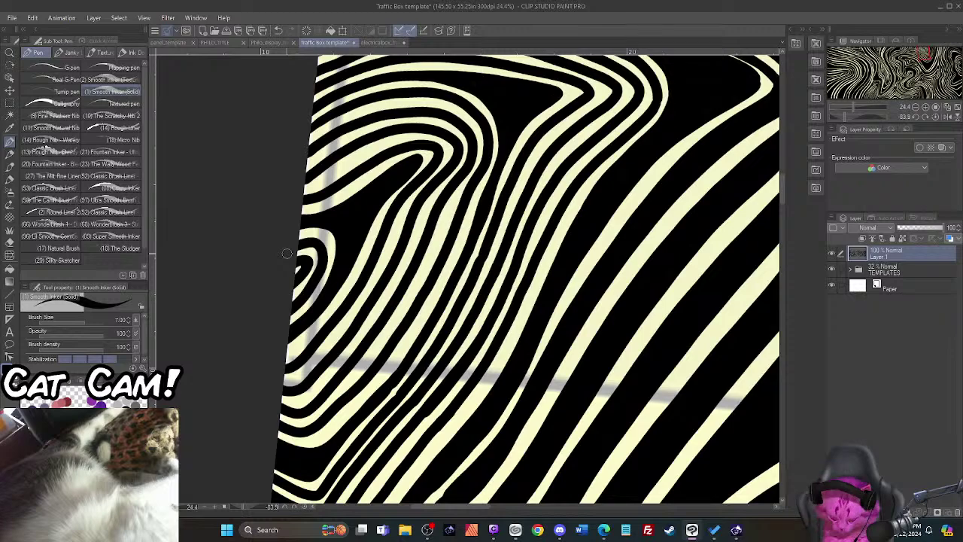
Step: Reset the canvas rotation, view the whole artwork, and hide the TEMPLATES folder
click(936, 116)
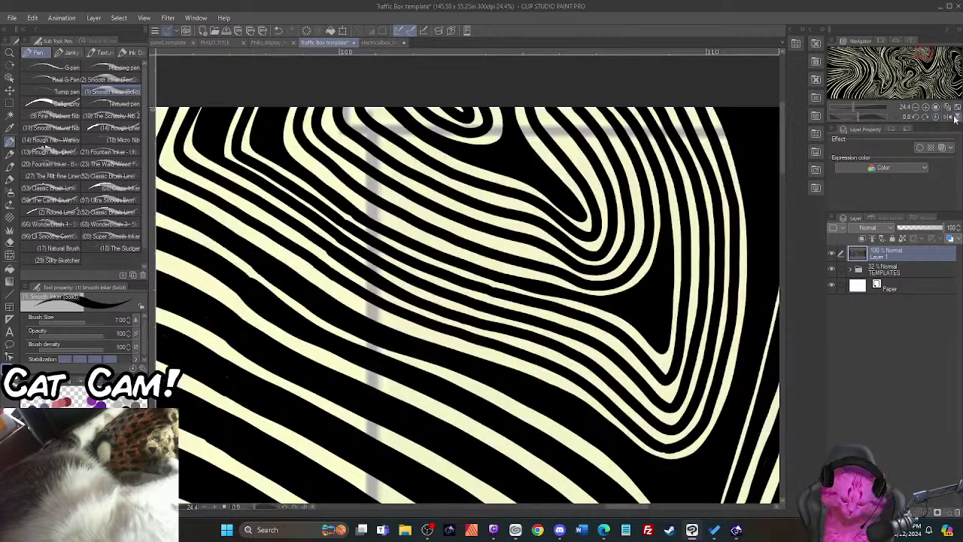
scroll(564, 199, down, 6)
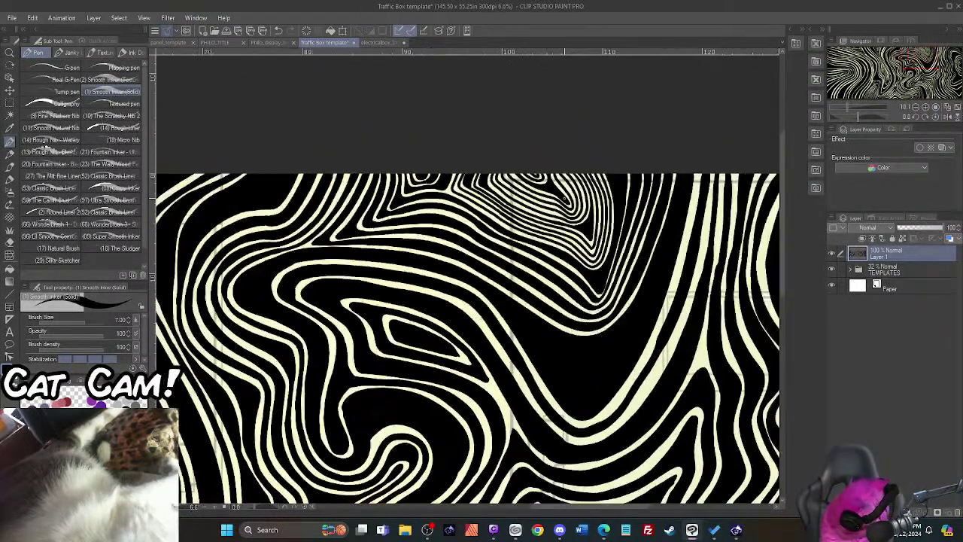
scroll(565, 199, down, 5)
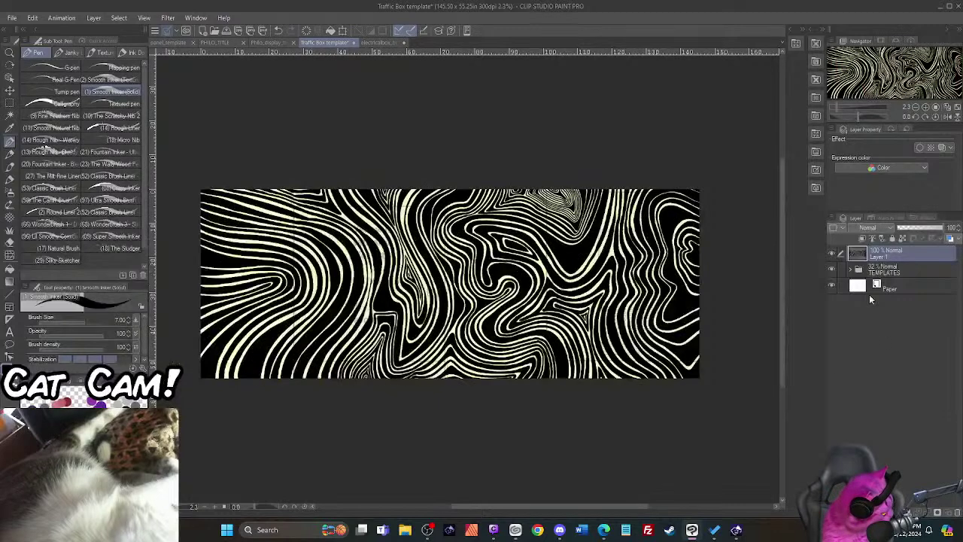
click(831, 271)
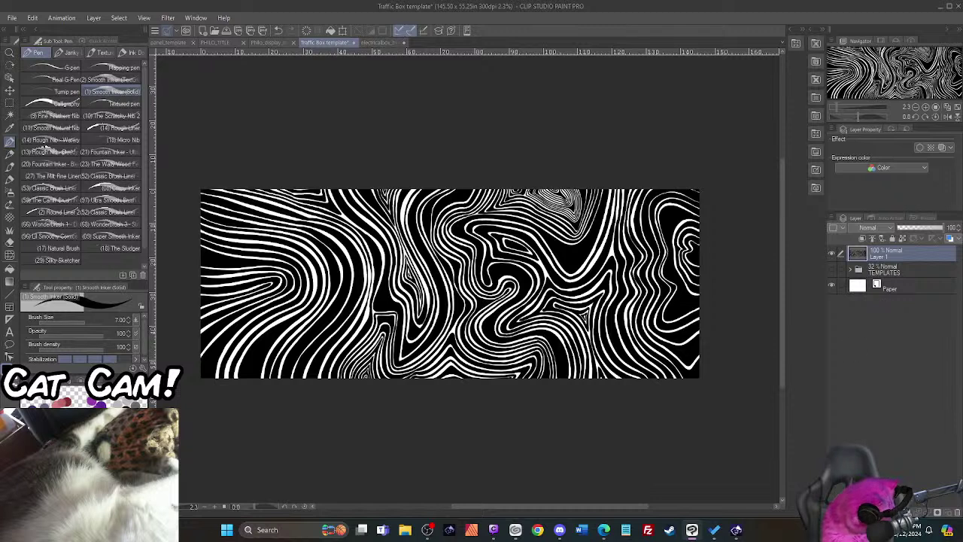
Step: Add a new layer above Layer 1, name it "color overlay" and set its blending mode to Color
key(ctrl+shift+n)
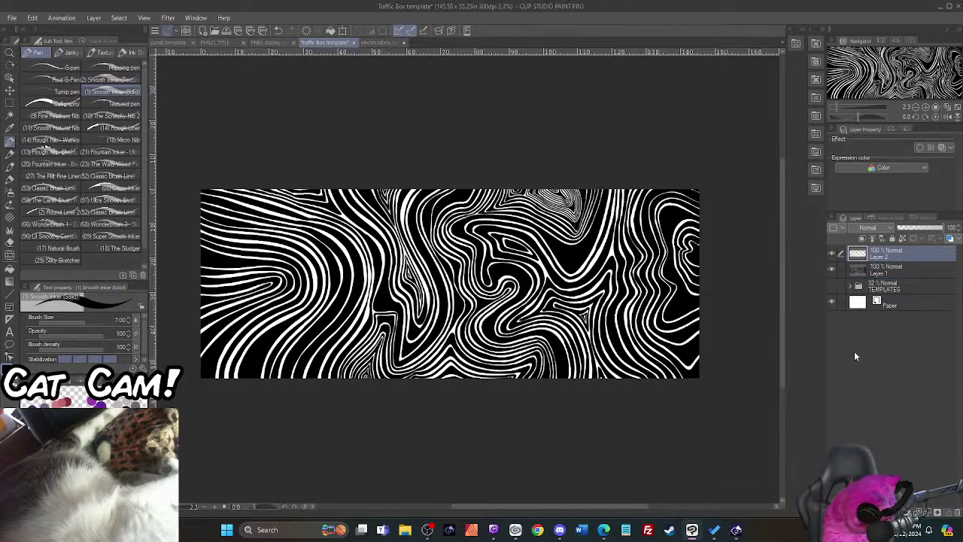
click(857, 305)
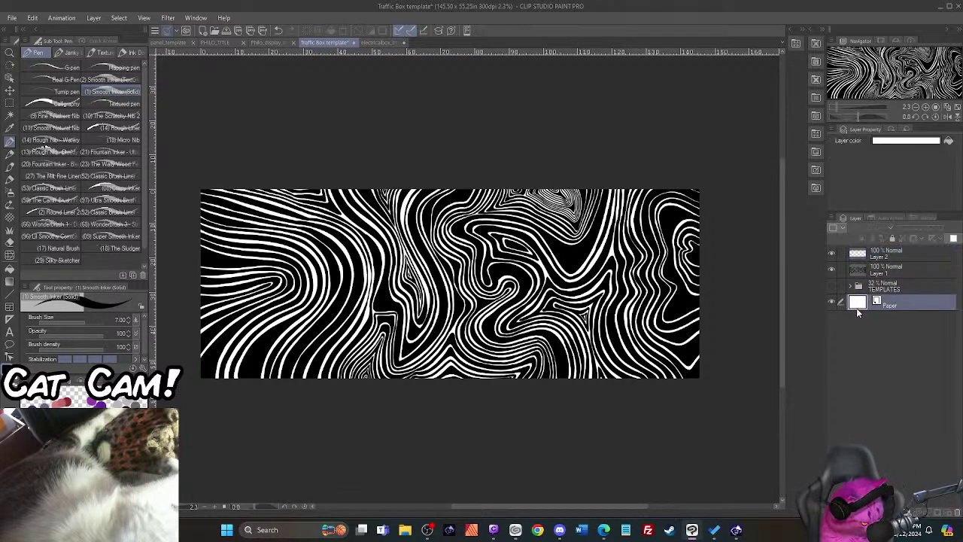
double_click(873, 256)
text(color overl)
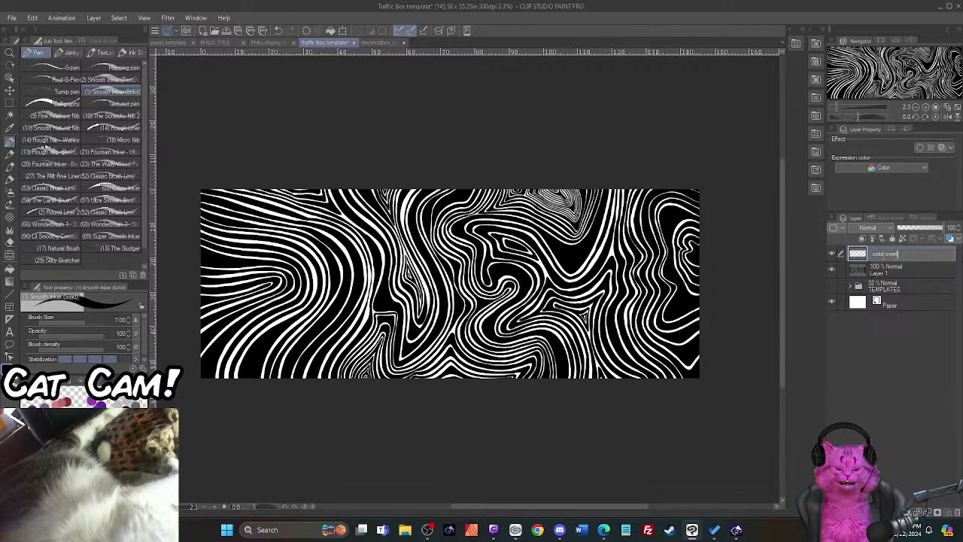
text(ay)
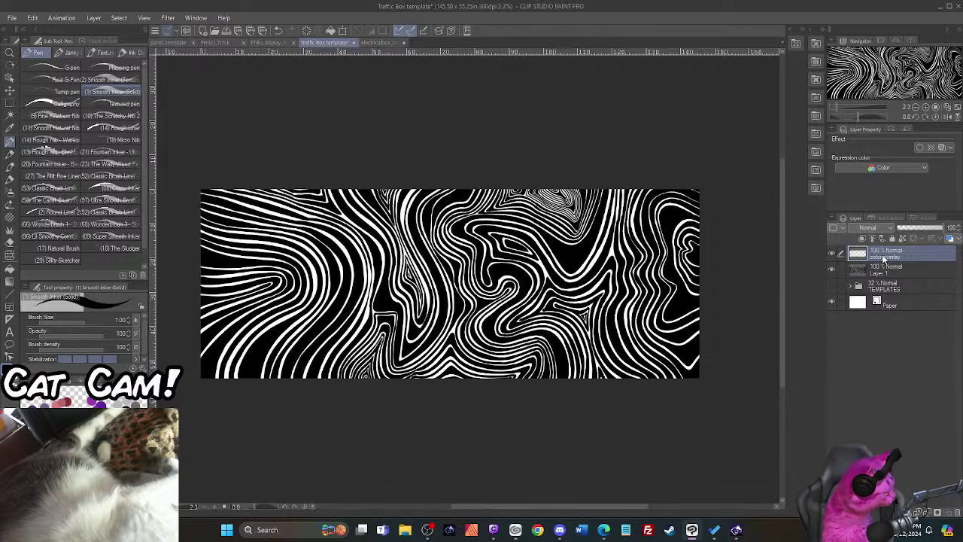
key(Return)
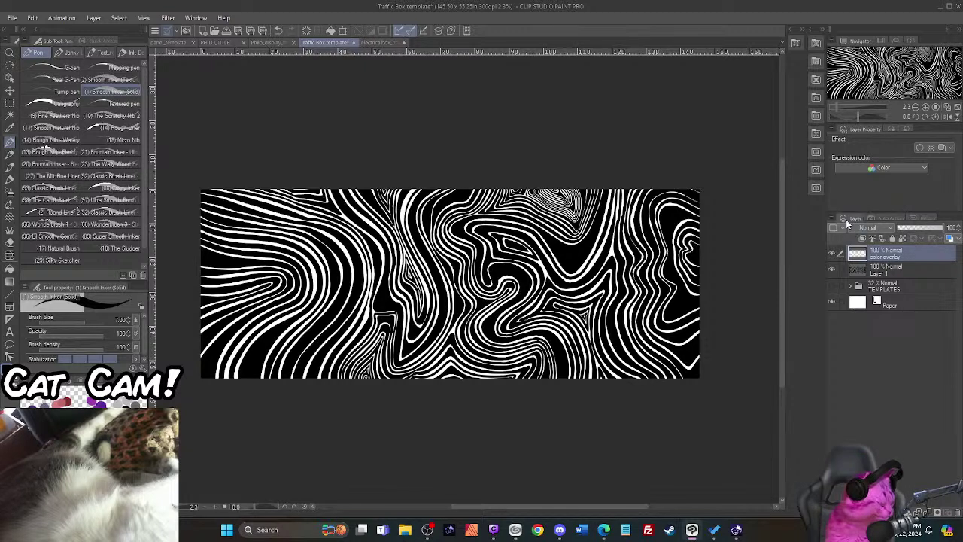
click(865, 228)
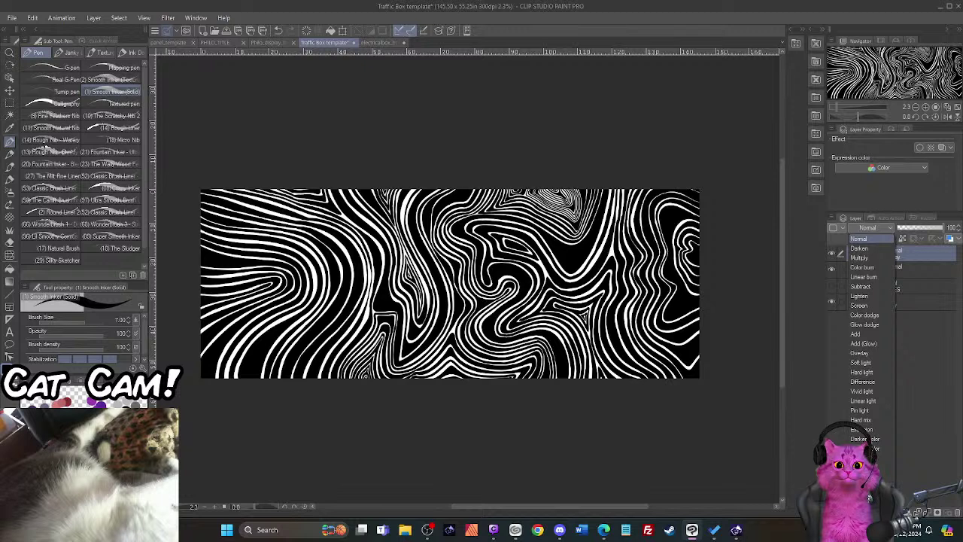
key(Escape)
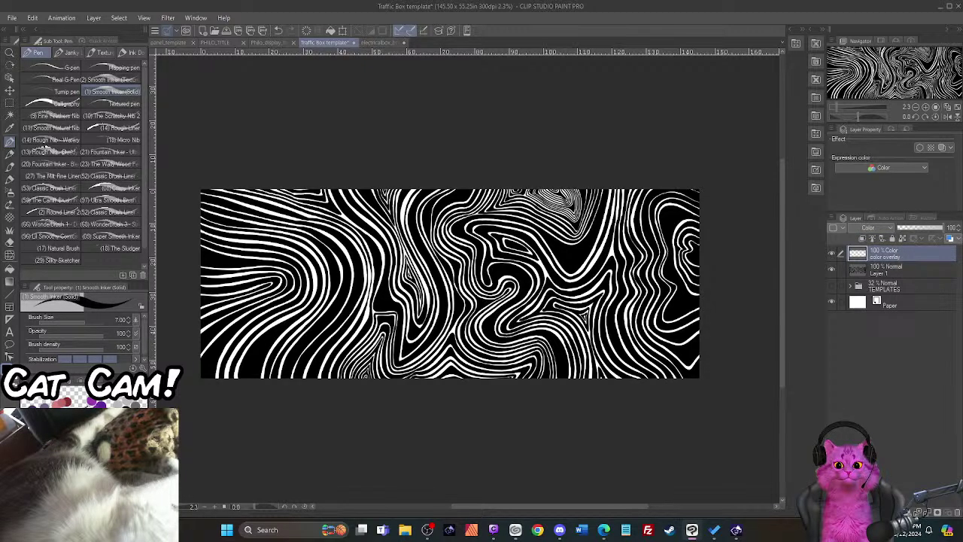
Step: Switch the Smooth Inker pen to red at brush size 100 and change the color overlay layer's blending mode to Screen
key(x)
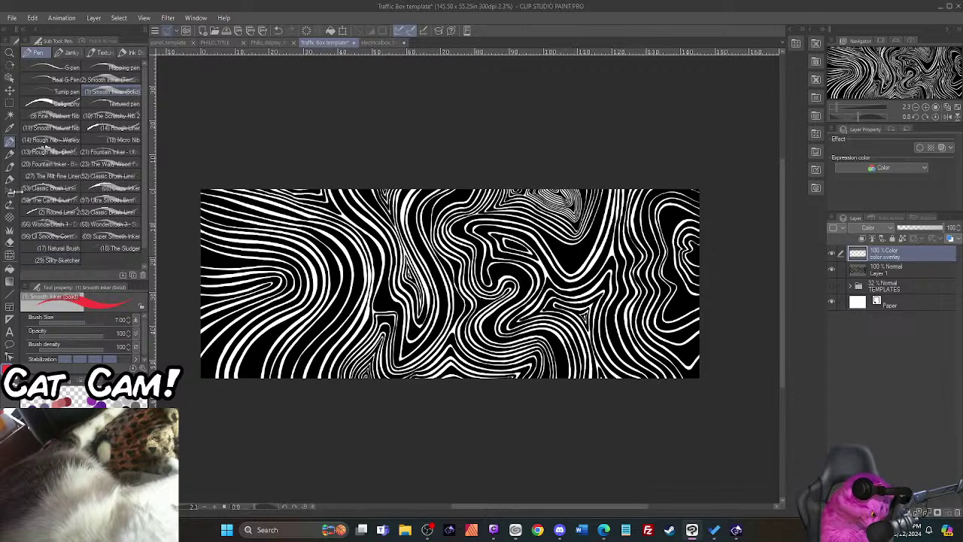
key(bracketright)
key(bracketright)
key(bracketright)
key(bracketright)
key(bracketright)
key(bracketright)
key(bracketright)
key(bracketright)
key(bracketright)
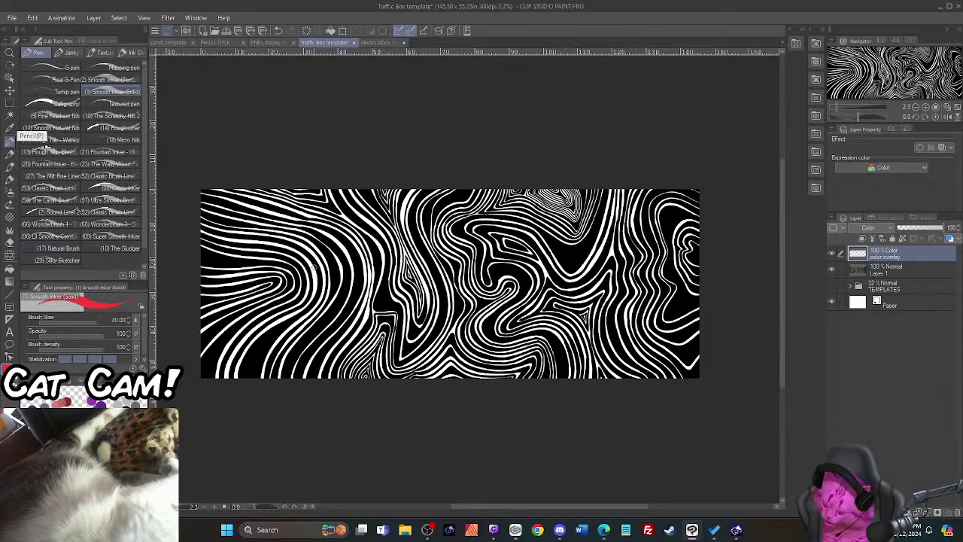
key(bracketright)
key(bracketright)
key(bracketright)
key(bracketright)
key(bracketright)
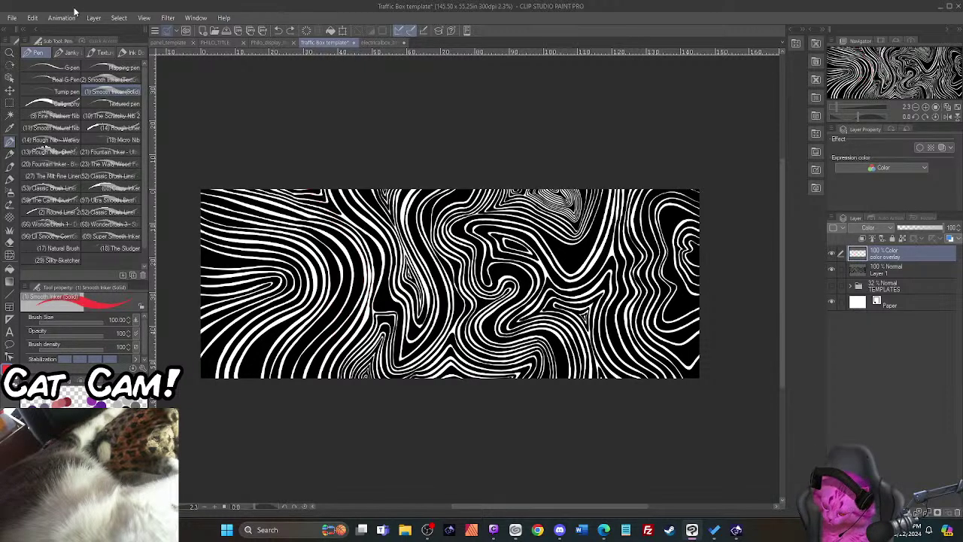
click(867, 227)
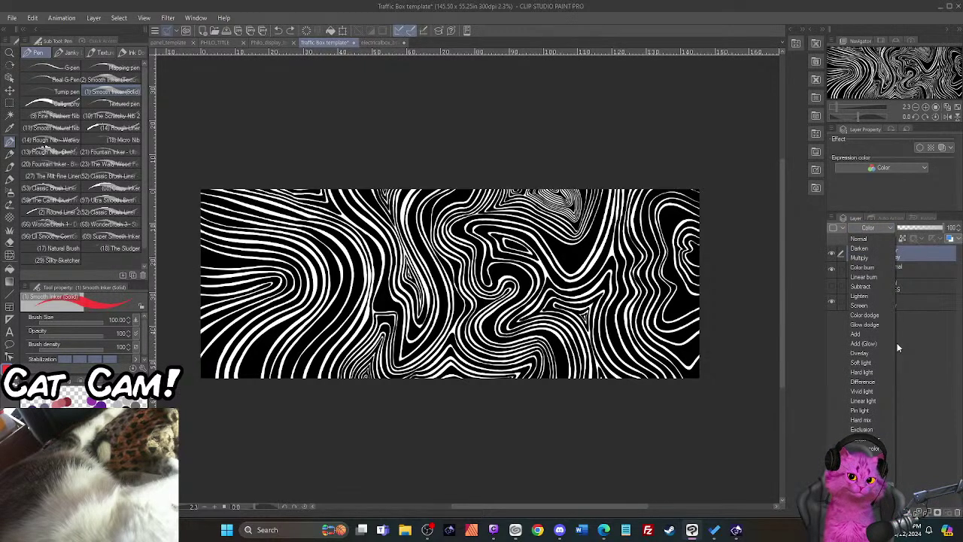
click(860, 306)
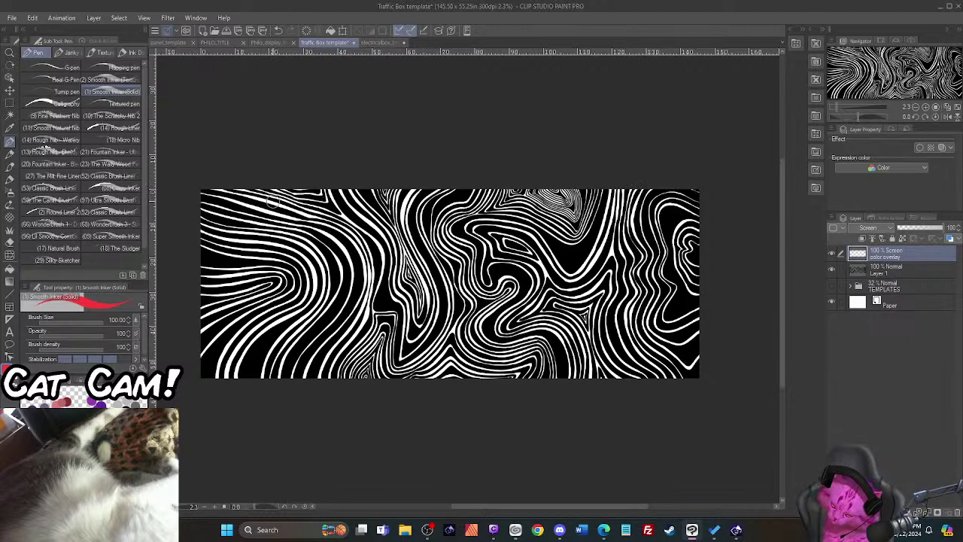
Step: Paint a wide red V-shaped band following the lines from the canvas's upper edge down near the lower edge and back up
mouse_move(269, 189)
mouse_down()
mouse_move(296, 227)
mouse_move(357, 399)
mouse_up()
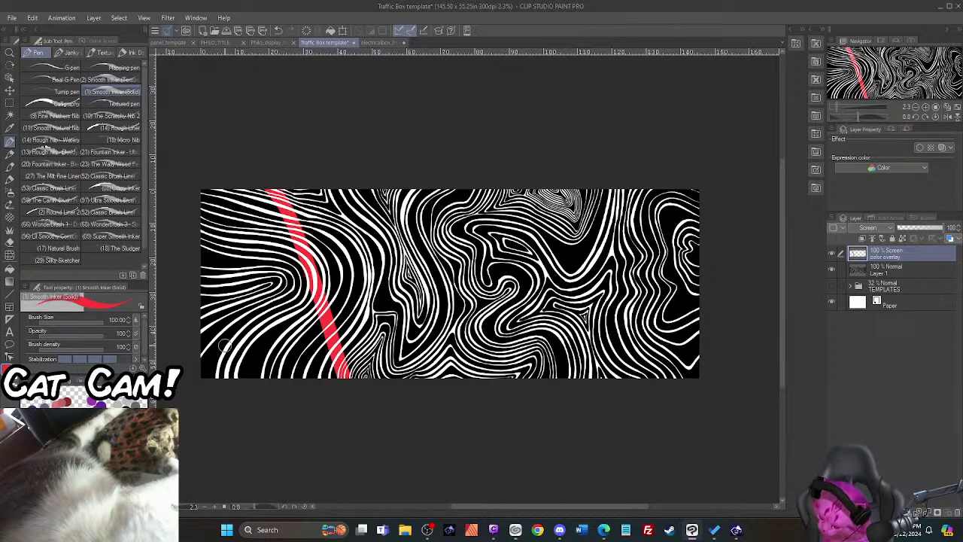
key(ctrl+z)
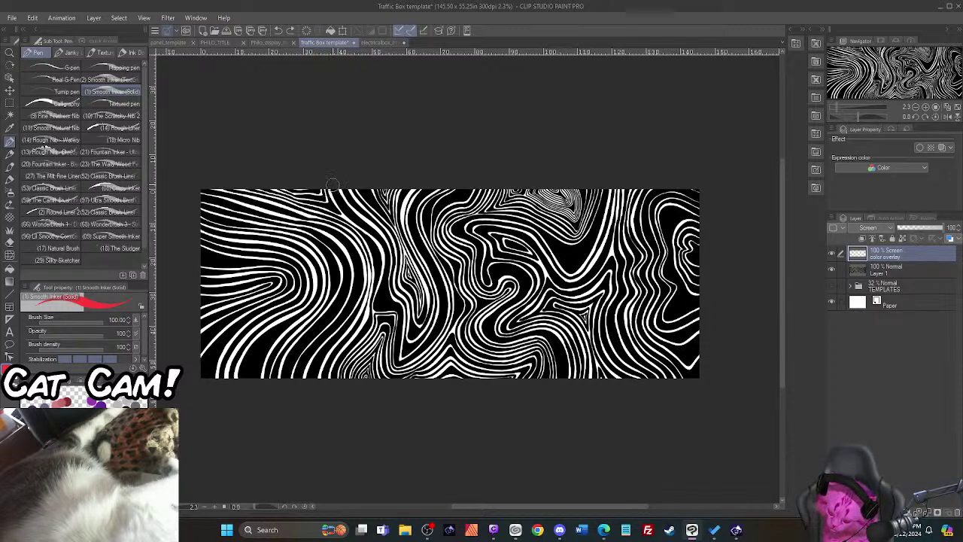
mouse_move(330, 190)
mouse_down()
mouse_move(379, 235)
mouse_move(382, 297)
mouse_move(403, 323)
mouse_move(406, 360)
mouse_move(433, 342)
mouse_move(444, 308)
mouse_move(426, 217)
mouse_move(441, 166)
mouse_up()
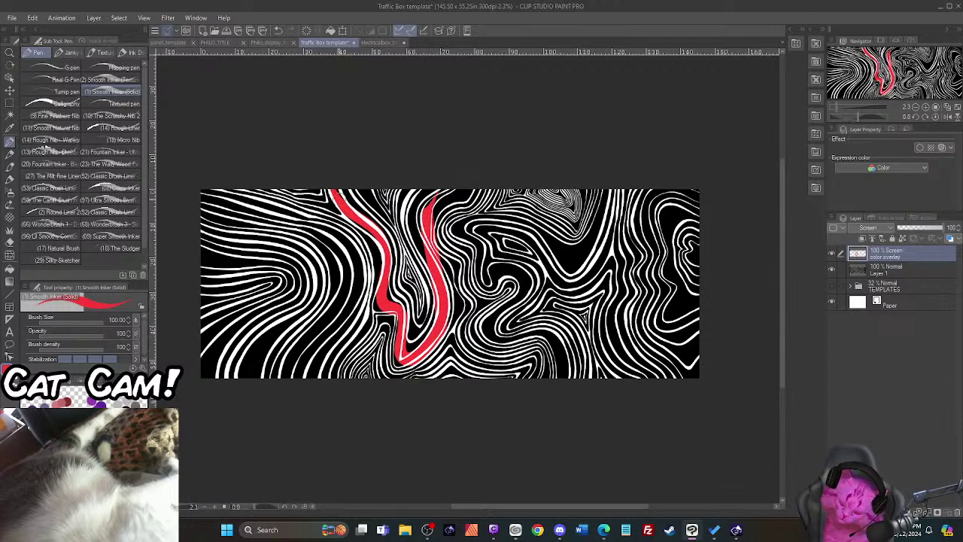
mouse_move(333, 183)
mouse_down()
mouse_move(367, 219)
mouse_move(399, 312)
mouse_move(418, 331)
mouse_move(433, 286)
mouse_move(421, 217)
mouse_move(443, 180)
mouse_up()
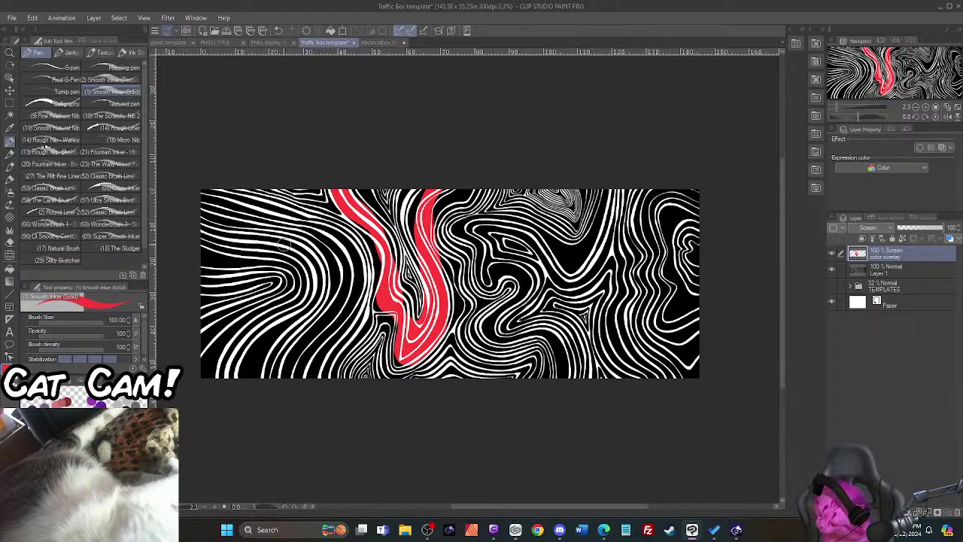
mouse_move(300, 190)
mouse_down()
mouse_move(350, 249)
mouse_move(381, 351)
mouse_move(397, 371)
mouse_move(440, 354)
mouse_move(463, 322)
mouse_move(461, 188)
mouse_move(476, 190)
mouse_move(465, 215)
mouse_move(468, 297)
mouse_up()
drag(435, 366, 401, 373)
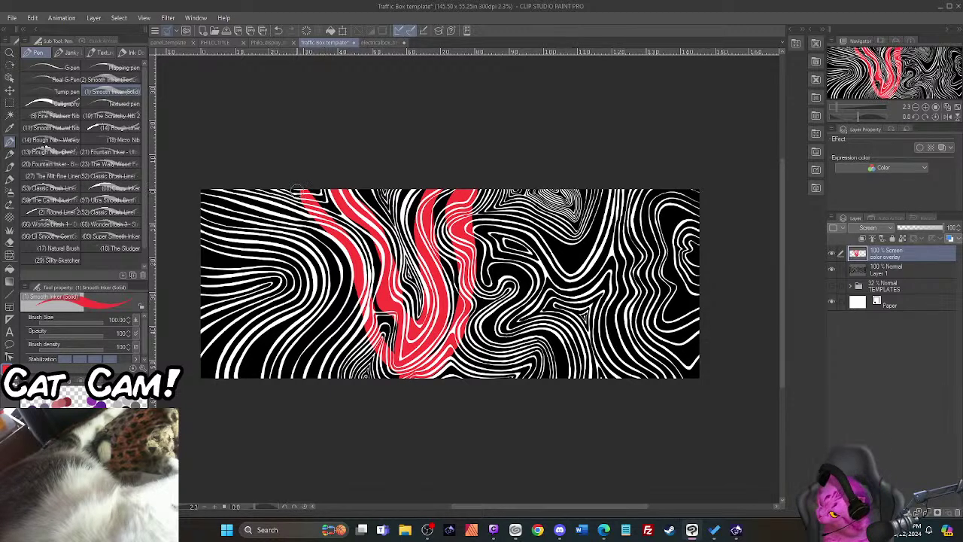
drag(298, 185, 301, 207)
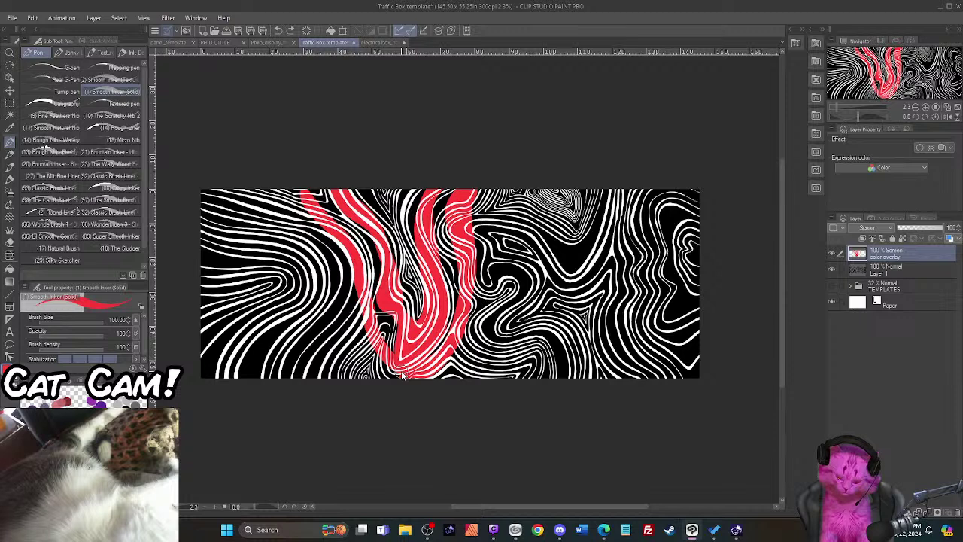
key(ctrl+z)
key(ctrl+z)
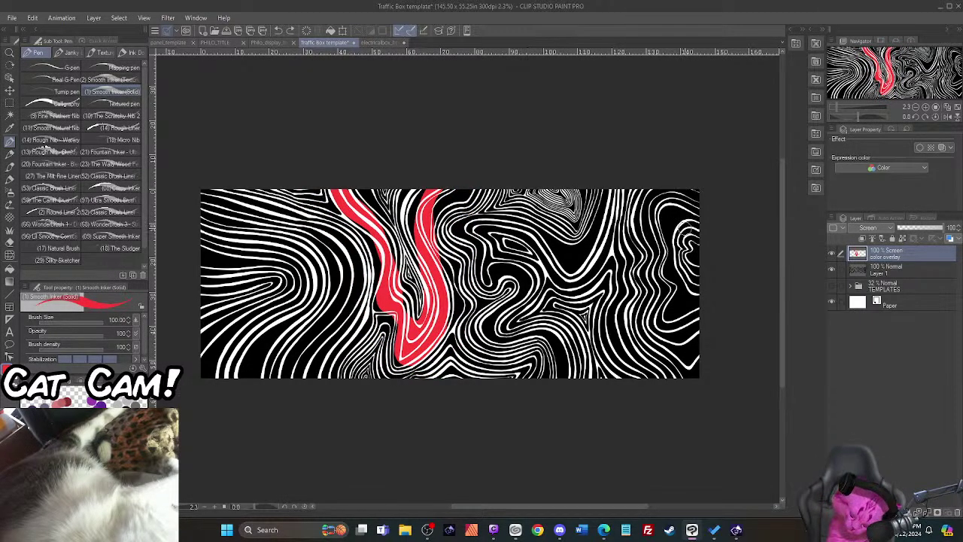
Step: Paint the nested rings at the canvas's right edge red, plus a wide band curving from its left edge to its lower edge
mouse_move(707, 220)
mouse_down()
mouse_move(666, 214)
mouse_move(672, 289)
mouse_move(683, 318)
mouse_move(697, 305)
mouse_move(668, 314)
mouse_move(679, 274)
mouse_move(674, 225)
mouse_move(699, 229)
mouse_move(679, 223)
mouse_move(698, 251)
mouse_move(697, 290)
mouse_up()
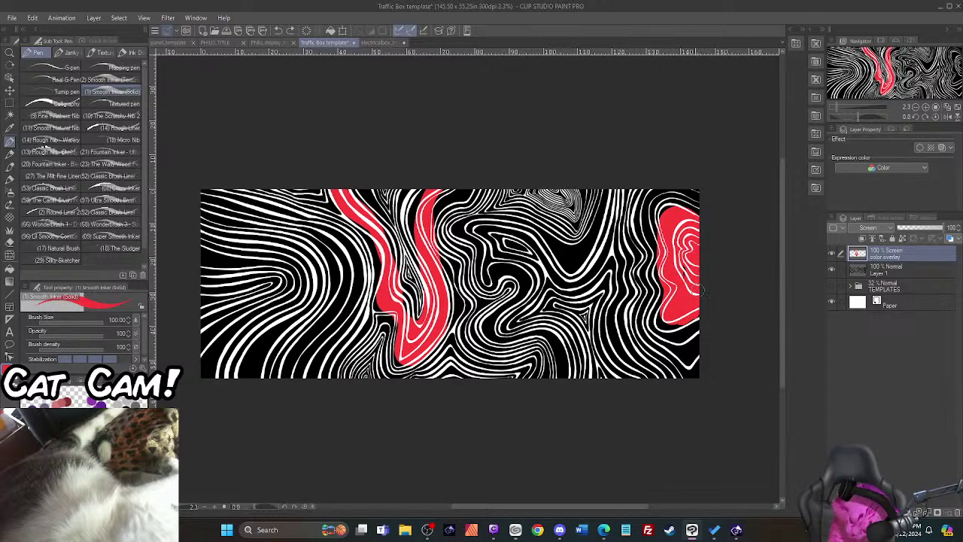
mouse_move(657, 234)
mouse_down()
mouse_move(665, 209)
mouse_move(656, 208)
mouse_up()
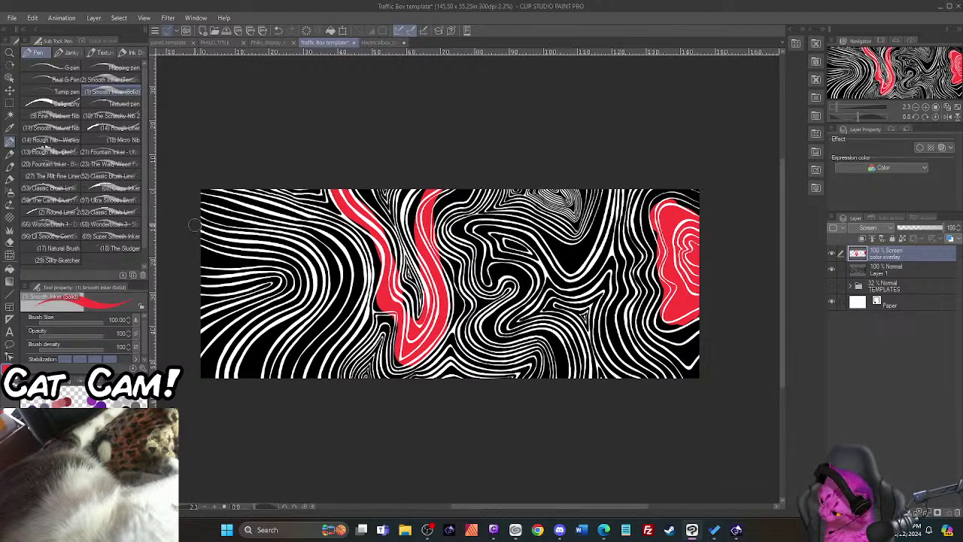
mouse_move(195, 225)
mouse_down()
mouse_move(260, 247)
mouse_move(308, 298)
mouse_move(292, 338)
mouse_move(257, 363)
mouse_up()
key(ctrl+z)
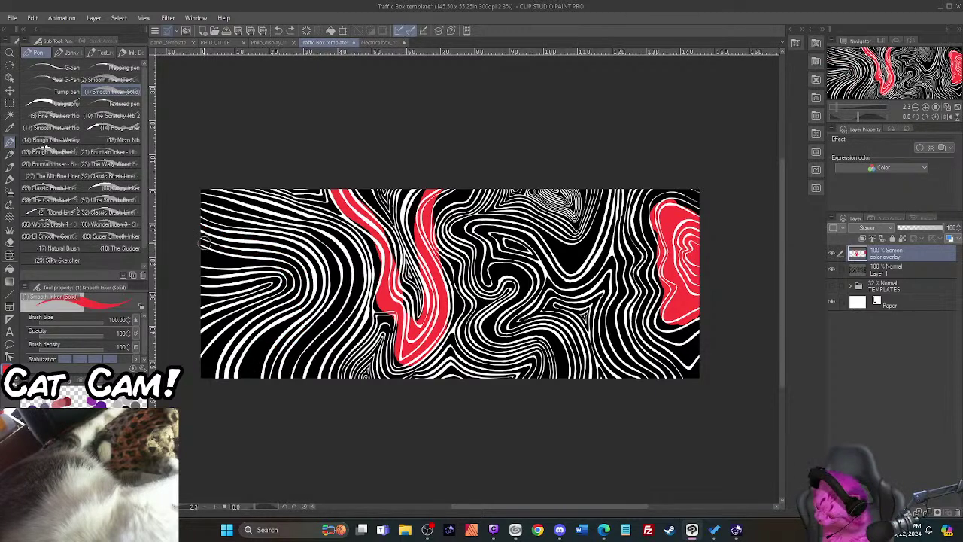
mouse_move(193, 228)
mouse_down()
mouse_move(290, 244)
mouse_move(329, 266)
mouse_move(332, 286)
mouse_move(295, 322)
mouse_move(284, 378)
mouse_up()
mouse_move(192, 255)
mouse_down()
mouse_move(262, 261)
mouse_move(307, 293)
mouse_up()
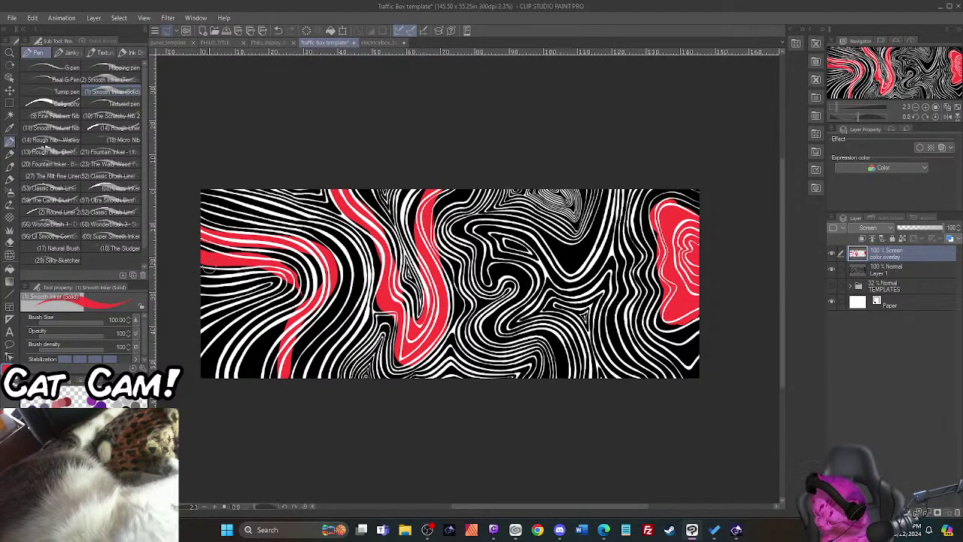
mouse_move(260, 268)
mouse_down()
mouse_move(284, 301)
mouse_move(260, 380)
mouse_move(278, 349)
mouse_move(275, 371)
mouse_move(277, 348)
mouse_up()
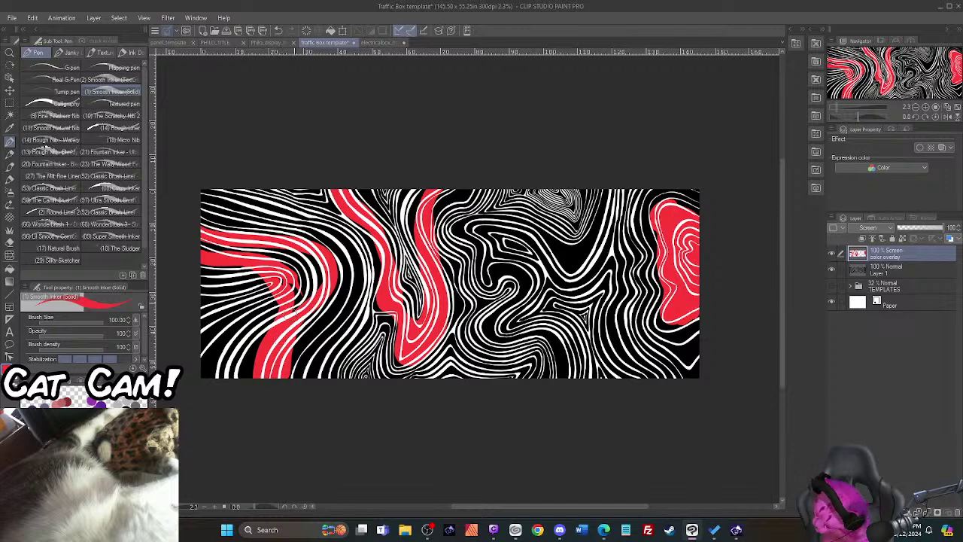
drag(292, 314, 291, 295)
mouse_move(263, 256)
mouse_down()
mouse_move(202, 246)
mouse_move(294, 259)
mouse_move(320, 282)
mouse_move(294, 266)
mouse_move(300, 286)
mouse_move(308, 265)
mouse_move(320, 271)
mouse_up()
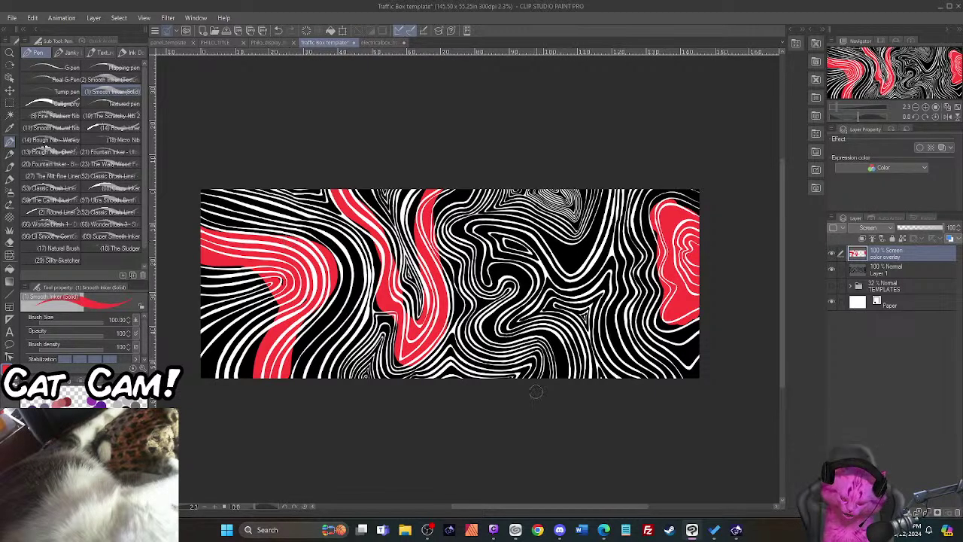
Step: Paint a winding red band from the lower edge through the central swirl to the upper edge, and extend the red at the left edge
mouse_move(542, 383)
mouse_down()
mouse_move(545, 342)
mouse_move(502, 317)
mouse_move(508, 286)
mouse_up()
key(ctrl+z)
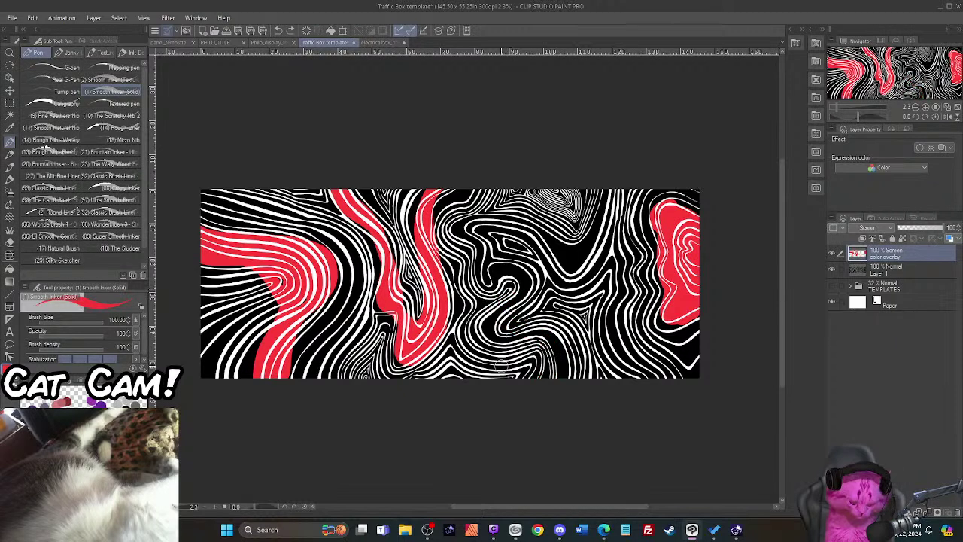
mouse_move(542, 384)
mouse_down()
mouse_move(559, 353)
mouse_move(544, 333)
mouse_move(487, 333)
mouse_move(486, 320)
mouse_move(504, 320)
mouse_move(529, 280)
mouse_move(514, 267)
mouse_move(479, 277)
mouse_move(469, 224)
mouse_move(527, 220)
mouse_move(580, 248)
mouse_move(599, 224)
mouse_move(599, 169)
mouse_up()
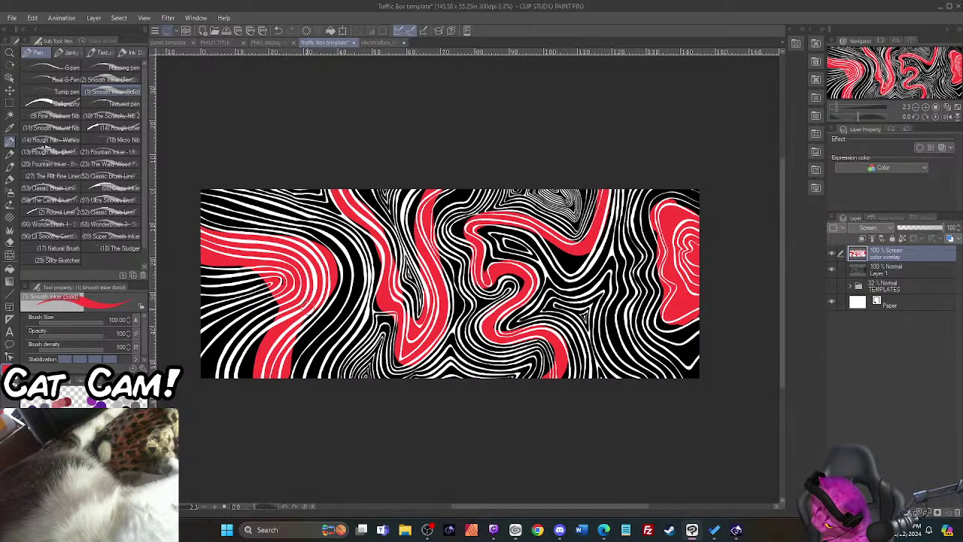
drag(254, 274, 200, 276)
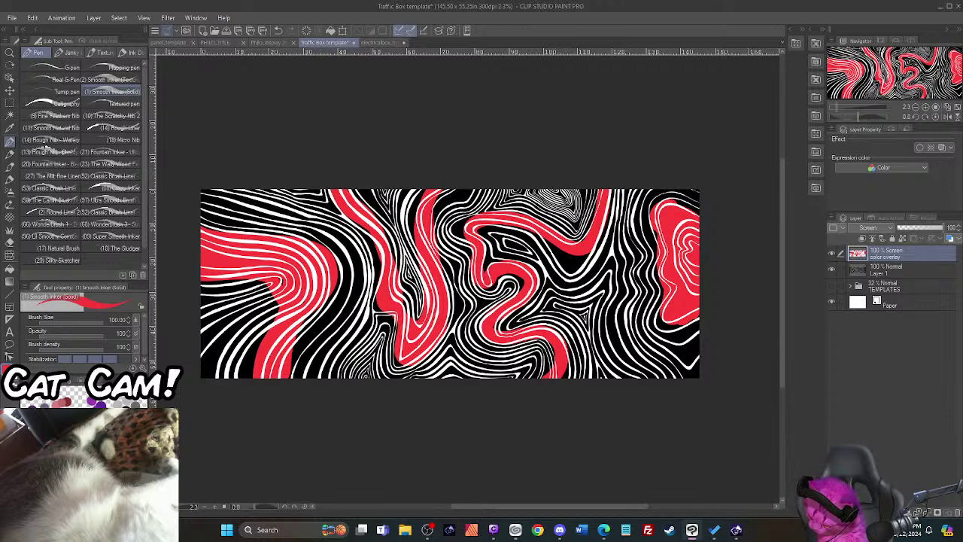
Step: Switch to orange and colour along the inside of the left red band, the core of the V-shaped band and the small arch beside it
key(x)
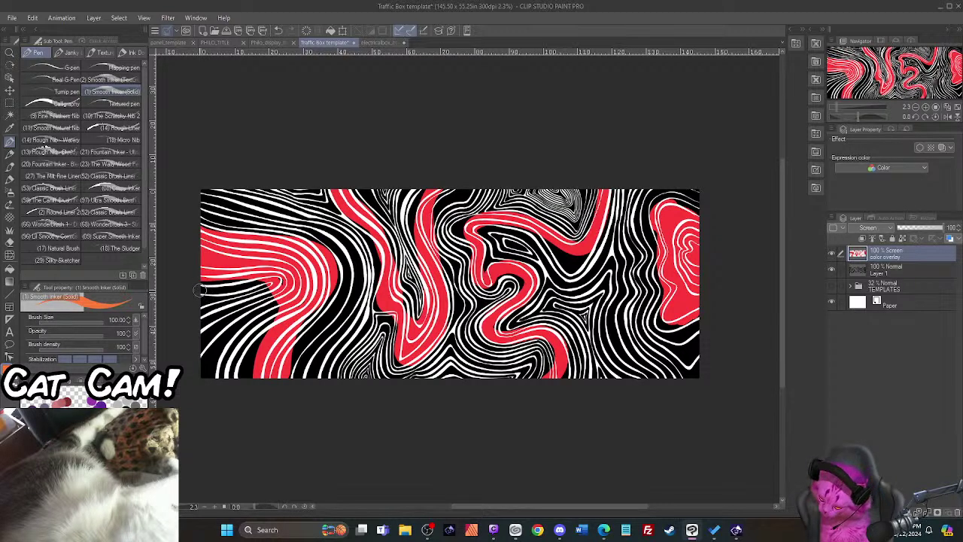
mouse_move(197, 283)
mouse_down()
mouse_move(248, 283)
mouse_move(272, 300)
mouse_move(276, 323)
mouse_move(249, 378)
mouse_up()
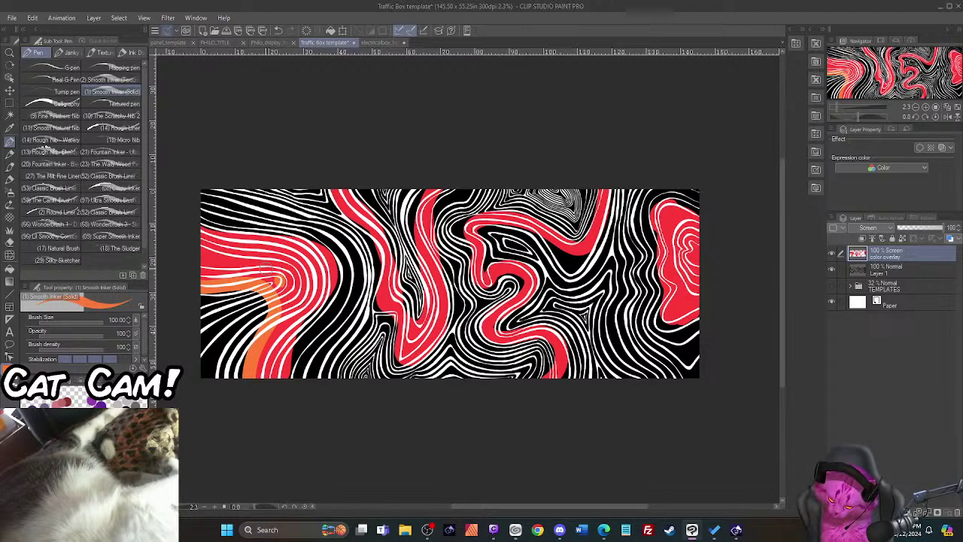
mouse_move(418, 324)
mouse_down()
mouse_move(404, 252)
mouse_move(420, 317)
mouse_up()
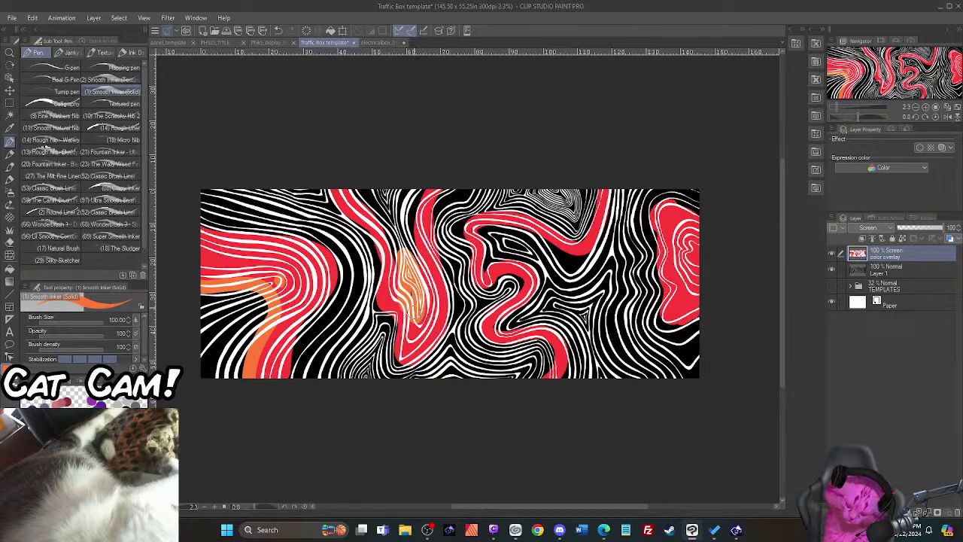
drag(402, 271, 343, 174)
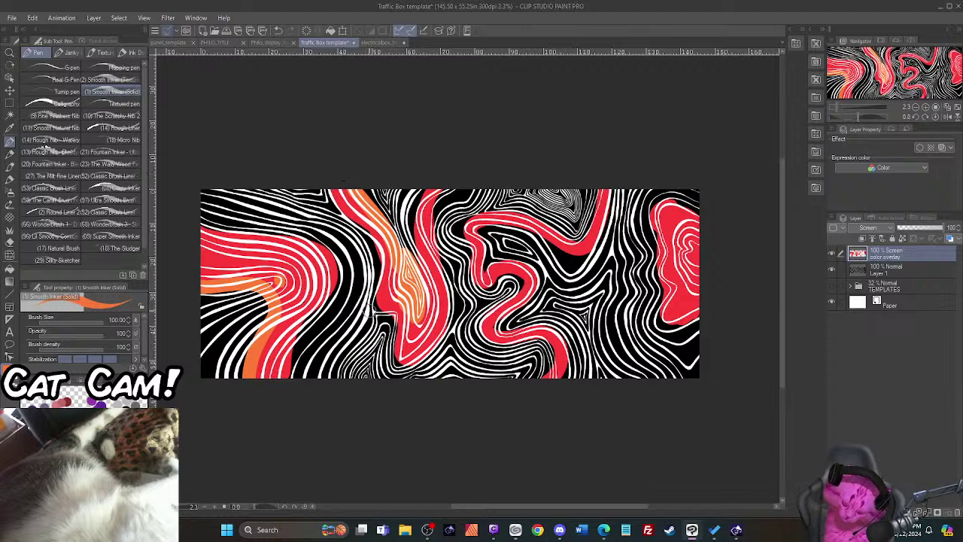
mouse_move(370, 299)
mouse_down()
mouse_move(393, 358)
mouse_move(383, 368)
mouse_move(376, 272)
mouse_up()
Step: Paint orange alongside the winding central red band up to the upper edge, and outline the red nested rings at the right edge in orange
mouse_move(476, 295)
mouse_down()
mouse_move(520, 279)
mouse_move(492, 293)
mouse_move(478, 318)
mouse_move(487, 295)
mouse_move(481, 317)
mouse_move(505, 276)
mouse_move(469, 306)
mouse_move(477, 335)
mouse_move(475, 324)
mouse_move(495, 346)
mouse_move(544, 349)
mouse_move(551, 367)
mouse_move(523, 387)
mouse_up()
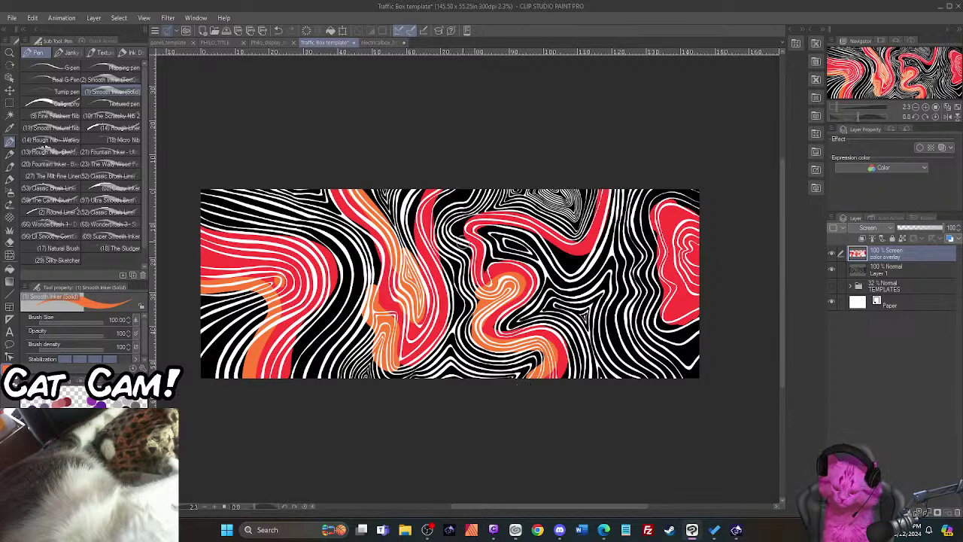
mouse_move(464, 249)
mouse_down()
mouse_move(471, 215)
mouse_move(501, 211)
mouse_move(568, 229)
mouse_move(591, 219)
mouse_move(591, 177)
mouse_up()
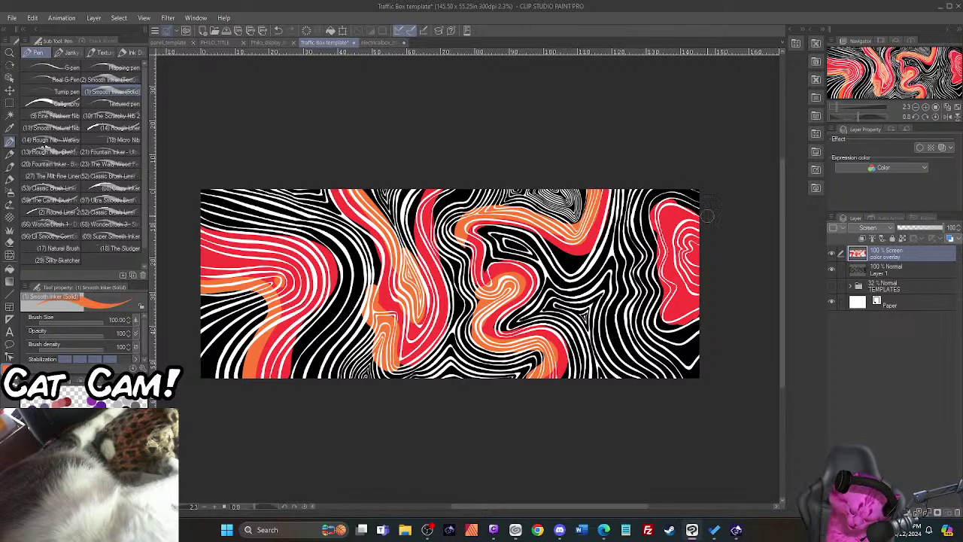
mouse_move(709, 218)
mouse_down()
mouse_move(658, 194)
mouse_move(645, 220)
mouse_move(663, 319)
mouse_move(700, 324)
mouse_up()
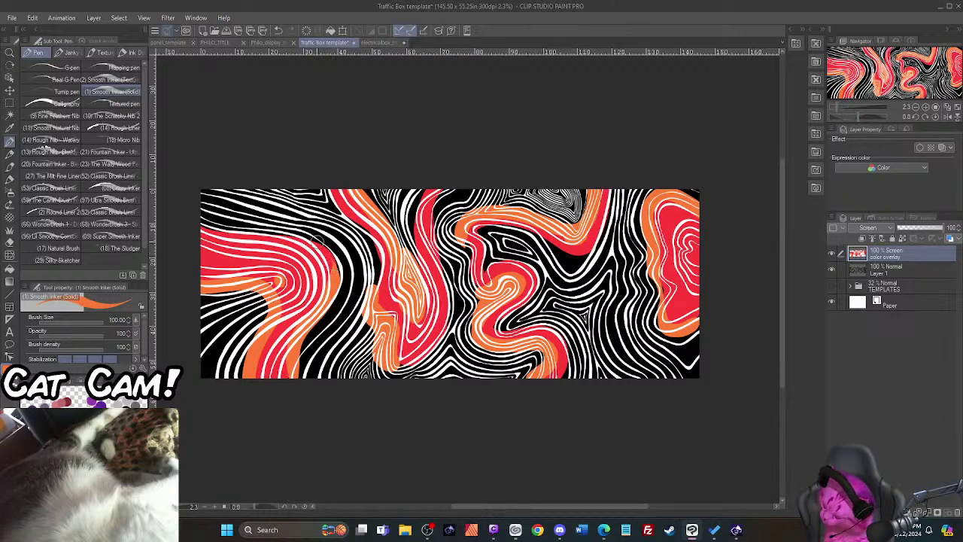
Step: Switch to purple and colour the lines beneath the left red-and-orange band, plus a band around its outer edge to the lower edge
key(x)
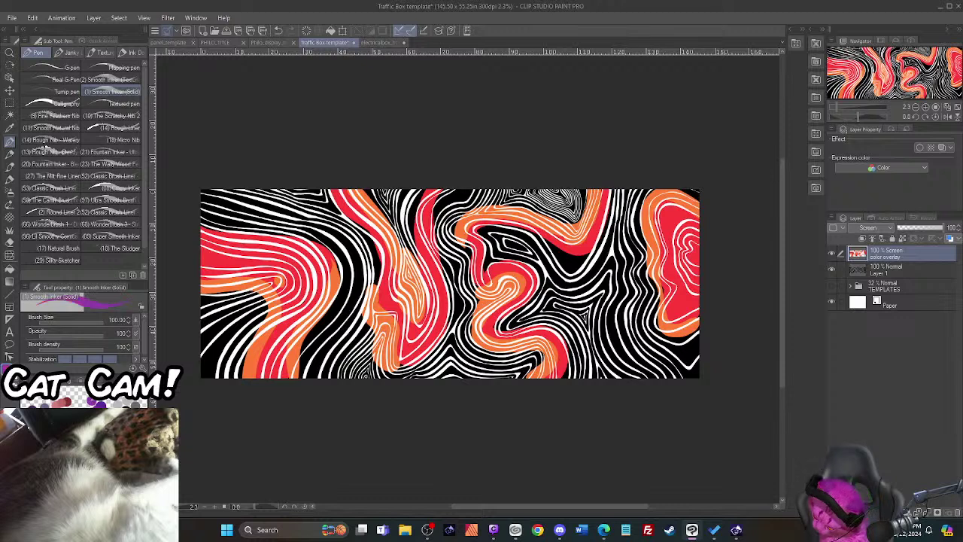
mouse_move(238, 380)
mouse_down()
mouse_move(259, 303)
mouse_move(249, 293)
mouse_move(198, 297)
mouse_move(258, 295)
mouse_move(261, 315)
mouse_move(235, 380)
mouse_up()
key(ctrl+z)
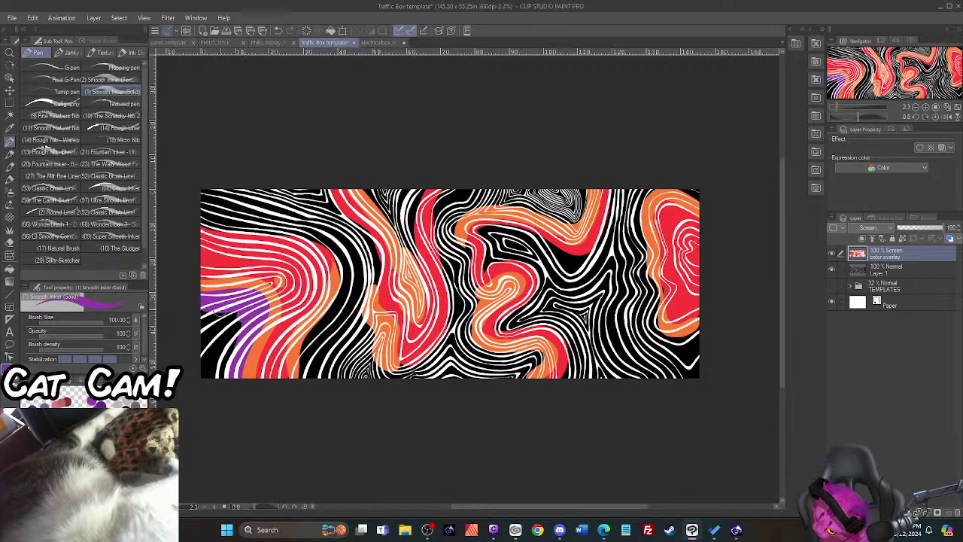
mouse_move(197, 314)
mouse_down()
mouse_move(233, 344)
mouse_move(223, 376)
mouse_up()
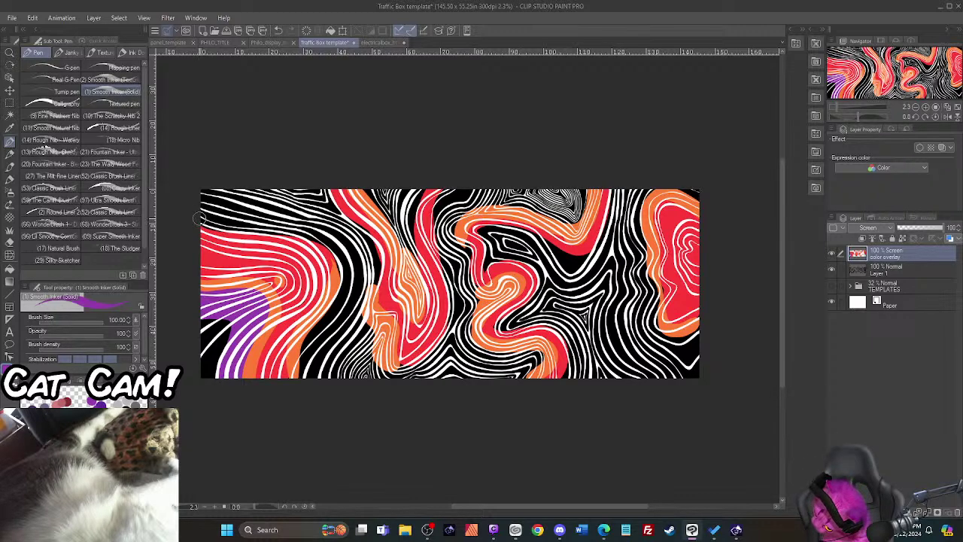
mouse_move(197, 218)
mouse_down()
mouse_move(255, 227)
mouse_move(346, 265)
mouse_up()
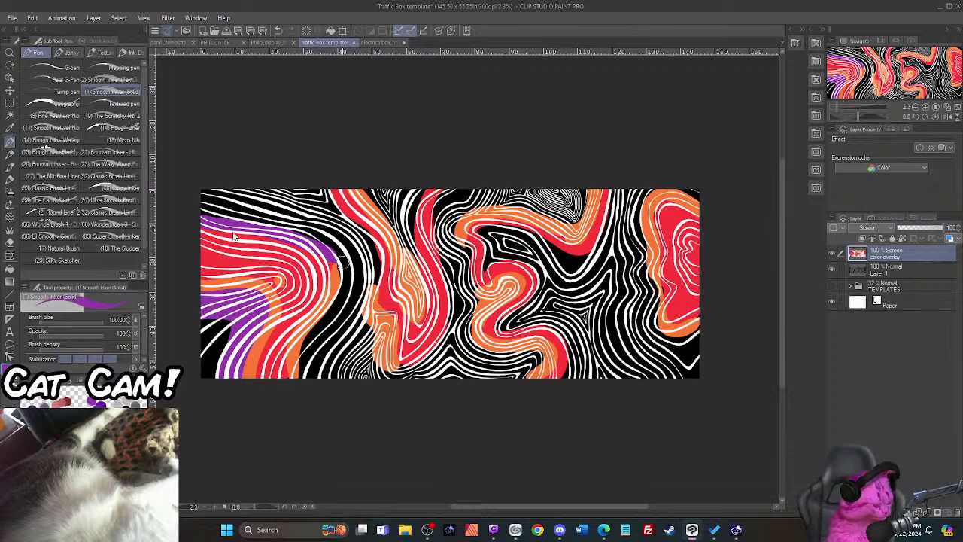
key(ctrl+z)
mouse_move(196, 218)
mouse_down()
mouse_move(288, 231)
mouse_move(337, 256)
mouse_move(344, 287)
mouse_move(307, 347)
mouse_move(301, 380)
mouse_up()
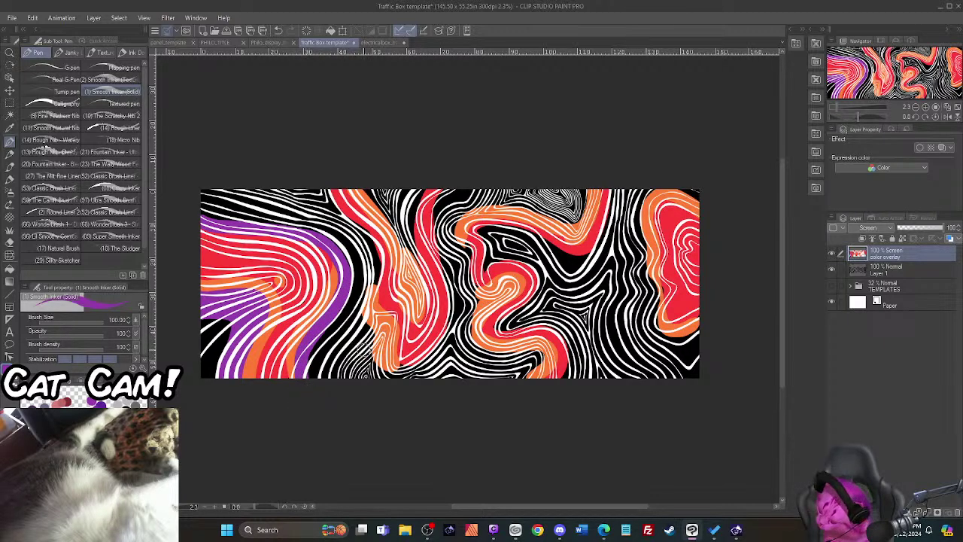
Step: Paint purple along both sides of the V-shaped band, through the gap beside the central swirl, and over the central band's upper arch
mouse_move(374, 375)
mouse_down()
mouse_move(358, 290)
mouse_move(372, 282)
mouse_move(377, 258)
mouse_move(315, 167)
mouse_up()
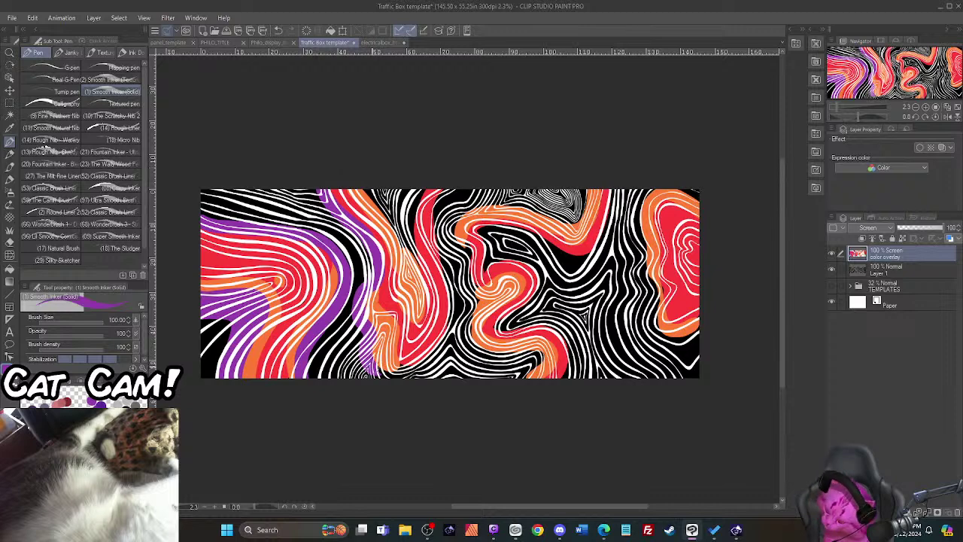
mouse_move(376, 372)
mouse_down()
mouse_move(422, 364)
mouse_move(446, 335)
mouse_move(452, 280)
mouse_move(440, 211)
mouse_move(458, 183)
mouse_up()
mouse_move(450, 256)
mouse_down()
mouse_move(452, 241)
mouse_move(465, 249)
mouse_move(473, 305)
mouse_move(464, 345)
mouse_move(545, 365)
mouse_move(519, 390)
mouse_up()
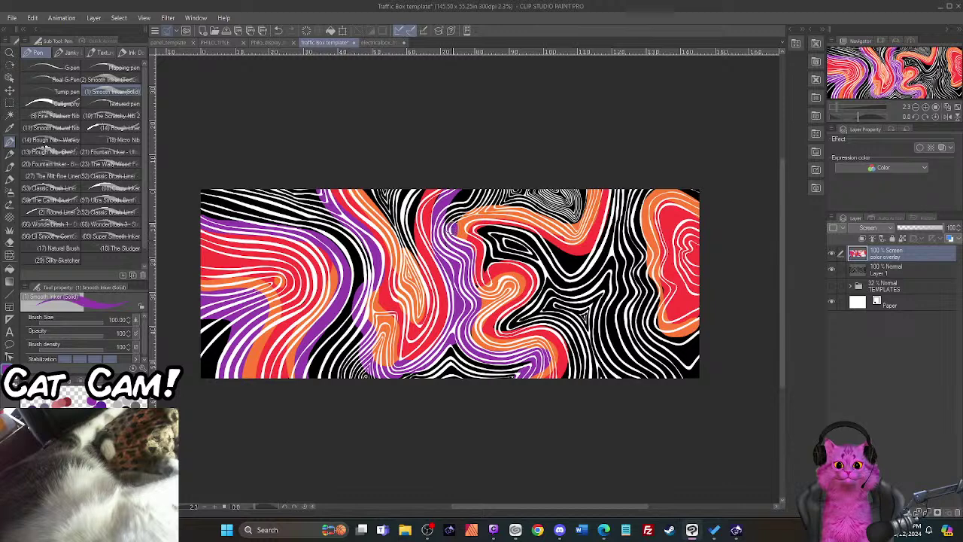
mouse_move(452, 229)
mouse_down()
mouse_move(468, 204)
mouse_move(493, 197)
mouse_move(572, 219)
mouse_move(587, 216)
mouse_move(588, 197)
mouse_up()
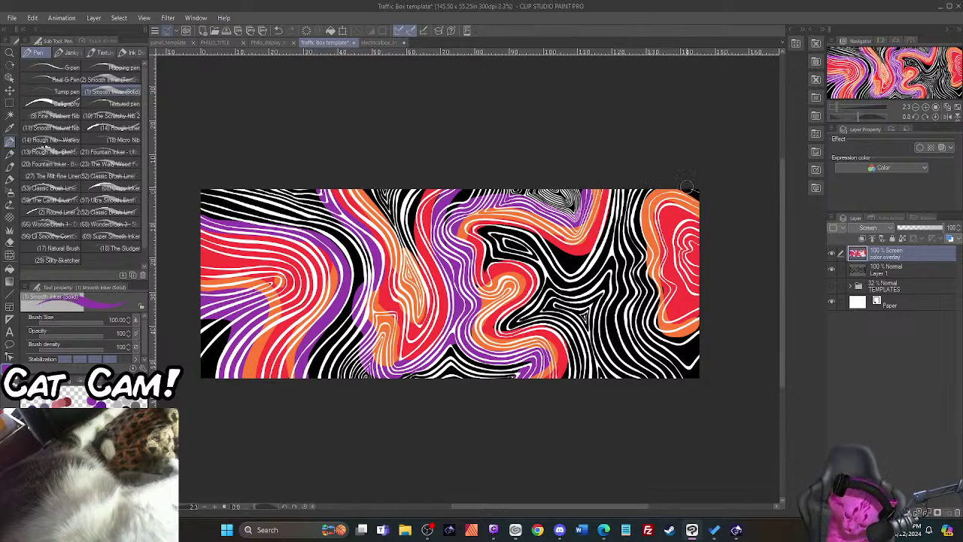
Step: Outline the nested rings at the canvas's right edge in purple, and colour the central band's inner side and the enclosed almond shape
drag(686, 186, 697, 197)
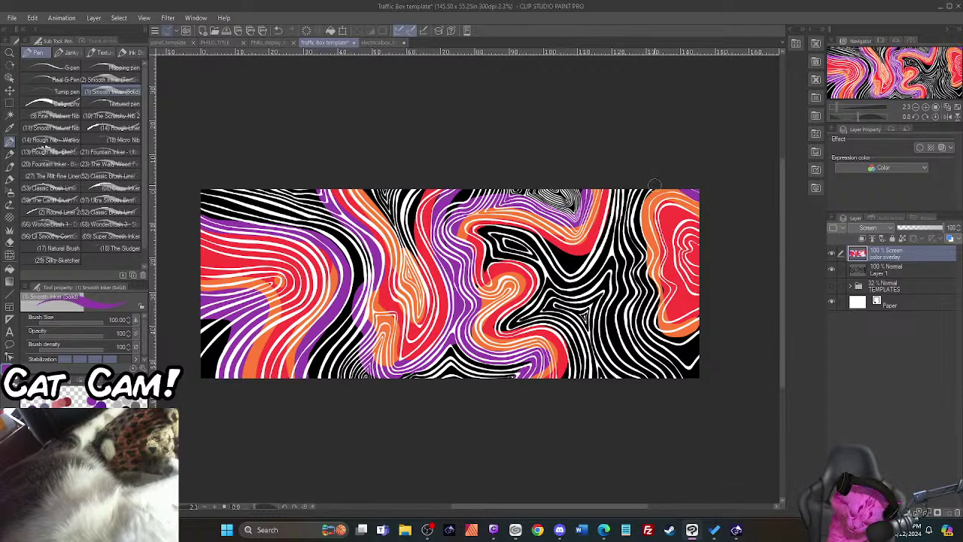
mouse_move(636, 205)
mouse_down()
mouse_move(657, 329)
mouse_move(696, 338)
mouse_up()
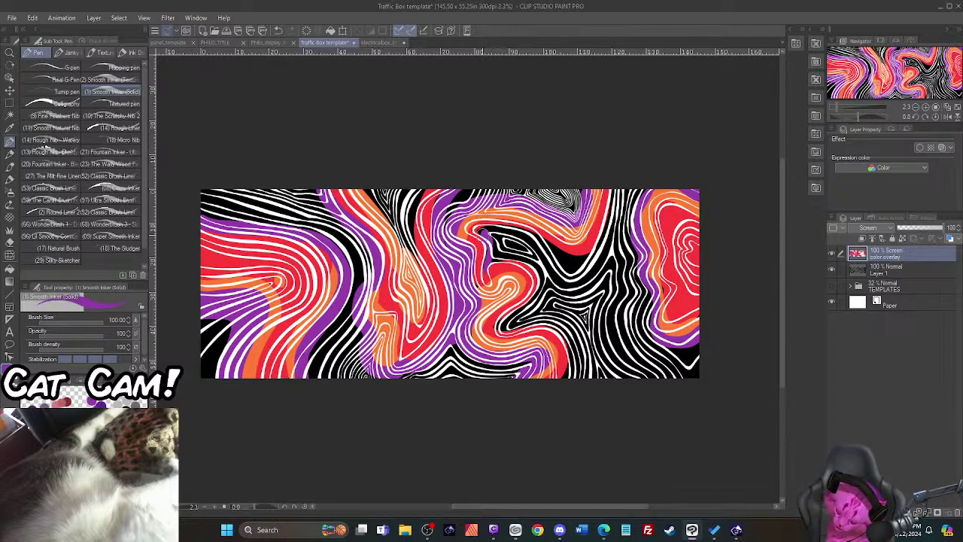
mouse_move(475, 225)
mouse_down()
mouse_move(577, 258)
mouse_move(600, 245)
mouse_move(607, 222)
mouse_move(605, 167)
mouse_up()
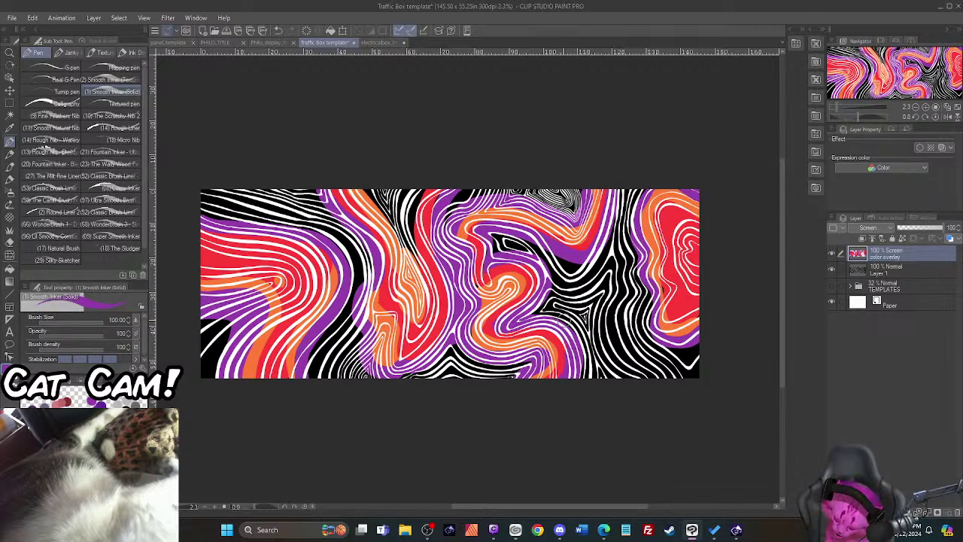
mouse_move(494, 250)
mouse_down()
mouse_move(498, 239)
mouse_move(537, 254)
mouse_move(531, 239)
mouse_up()
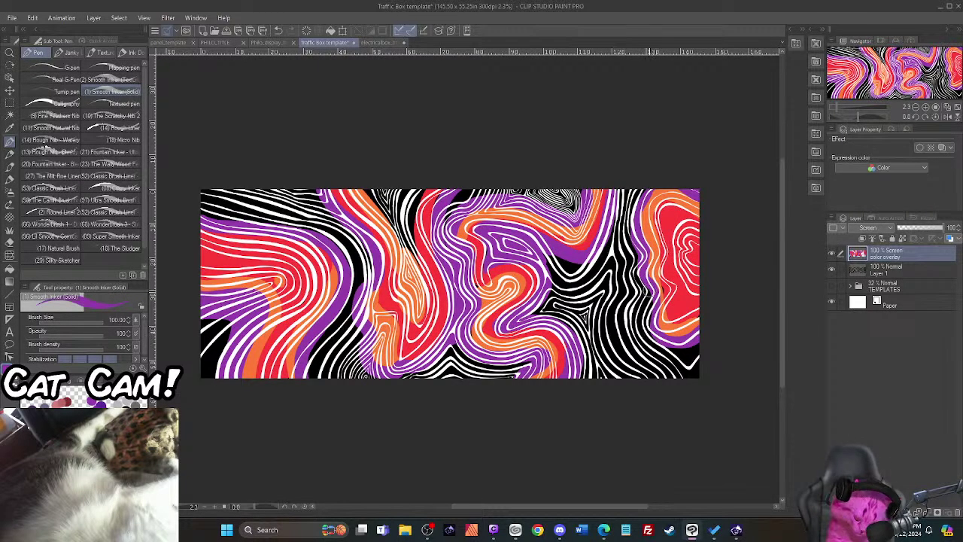
mouse_move(644, 277)
mouse_down()
mouse_move(651, 330)
mouse_move(681, 350)
mouse_up()
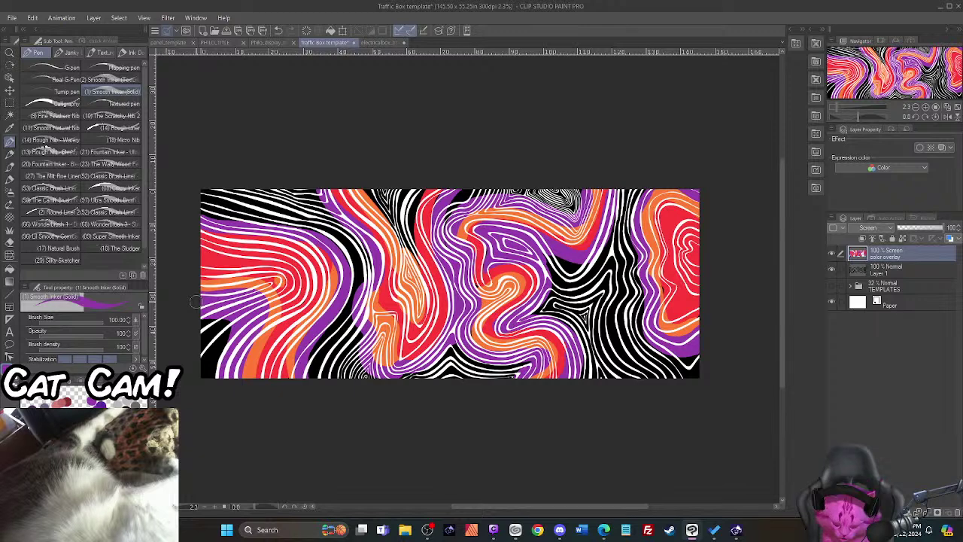
Step: Set the brush colour to dark red (RGB 157, 37, 30) and fill the canvas's lower-left corner
key(x)
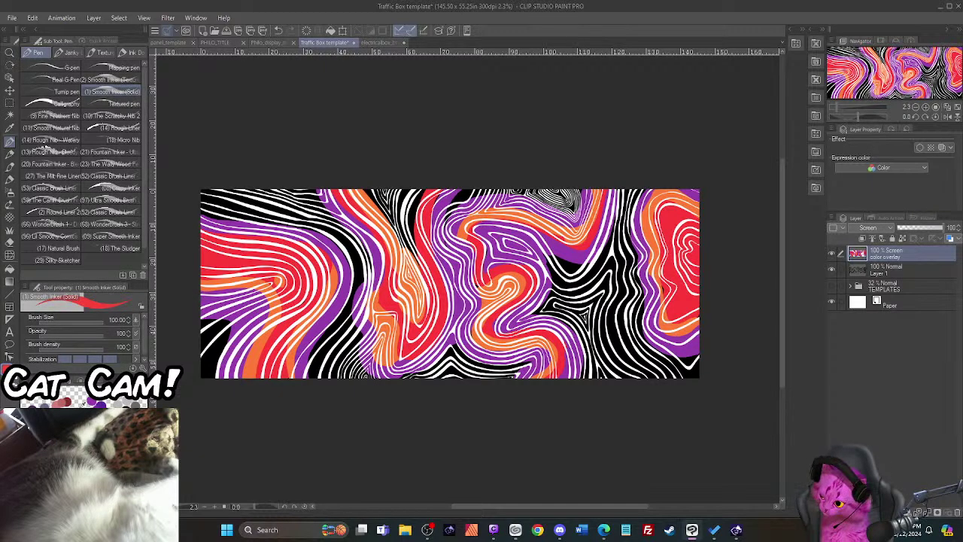
key(ctrl+shift+c)
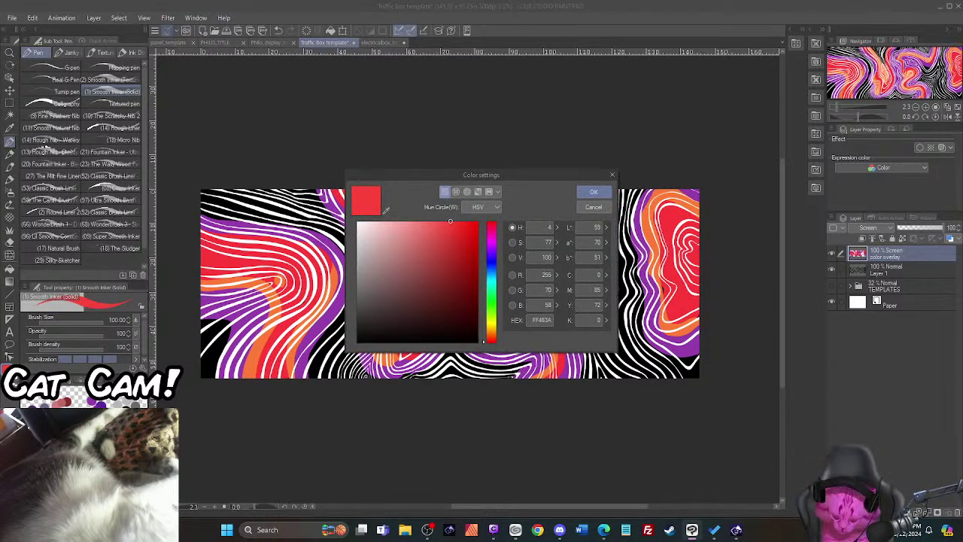
click(455, 267)
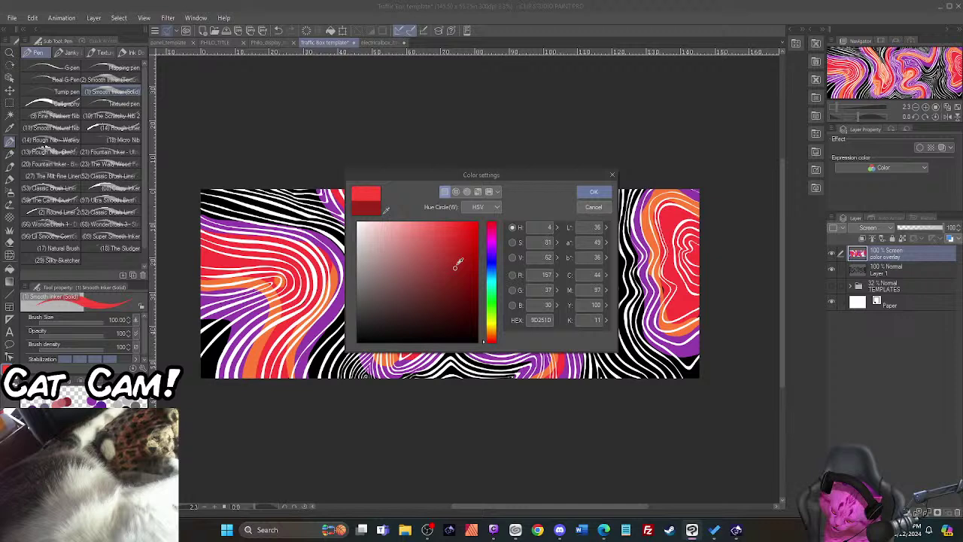
click(593, 191)
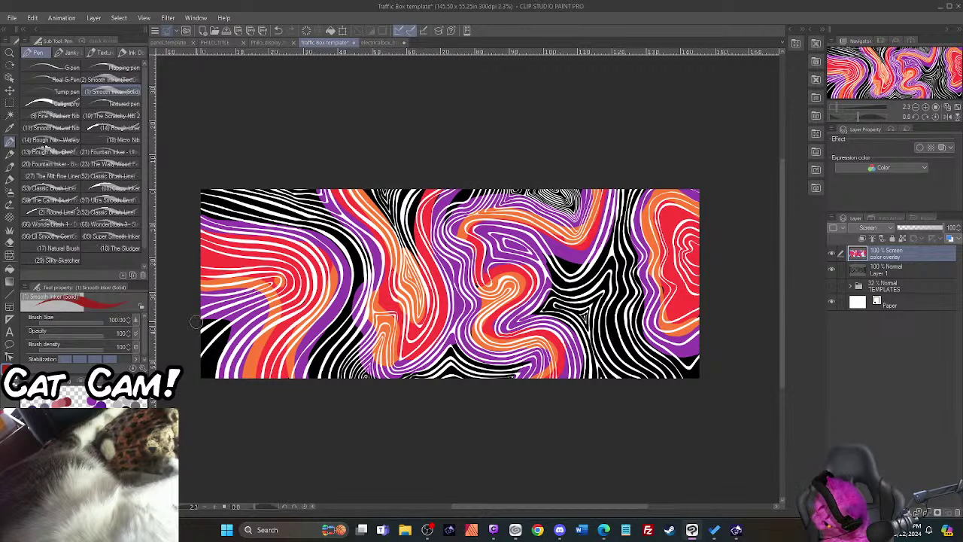
mouse_move(195, 322)
mouse_down()
mouse_move(226, 332)
mouse_move(212, 378)
mouse_up()
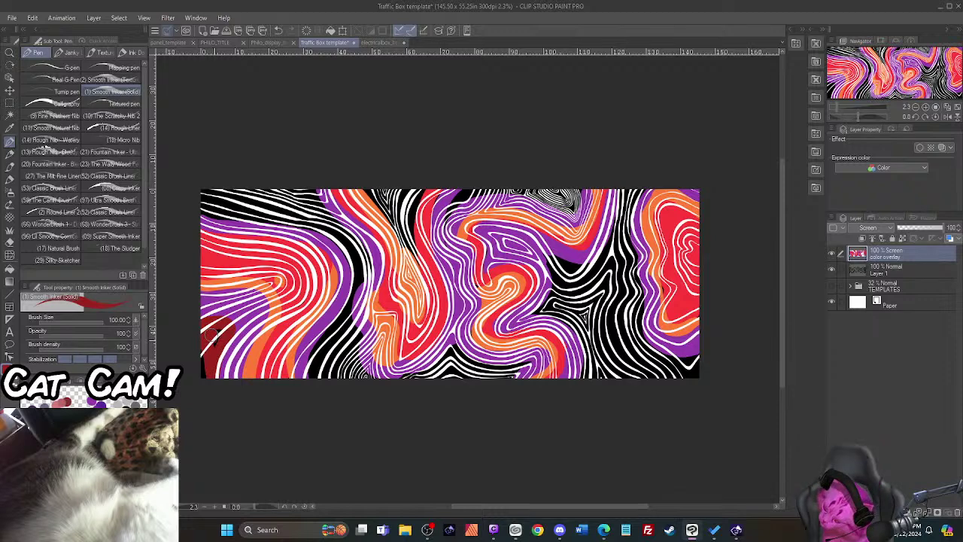
drag(218, 333, 214, 325)
Step: Paint a dark red band outside the left purple one, and fill gaps beside the V-shaped band and along the upper and lower edges
mouse_move(200, 211)
mouse_down()
mouse_move(298, 223)
mouse_move(347, 248)
mouse_move(356, 288)
mouse_move(365, 272)
mouse_move(366, 245)
mouse_move(311, 218)
mouse_move(184, 198)
mouse_up()
mouse_move(356, 277)
mouse_down()
mouse_move(348, 315)
mouse_move(356, 364)
mouse_move(369, 380)
mouse_up()
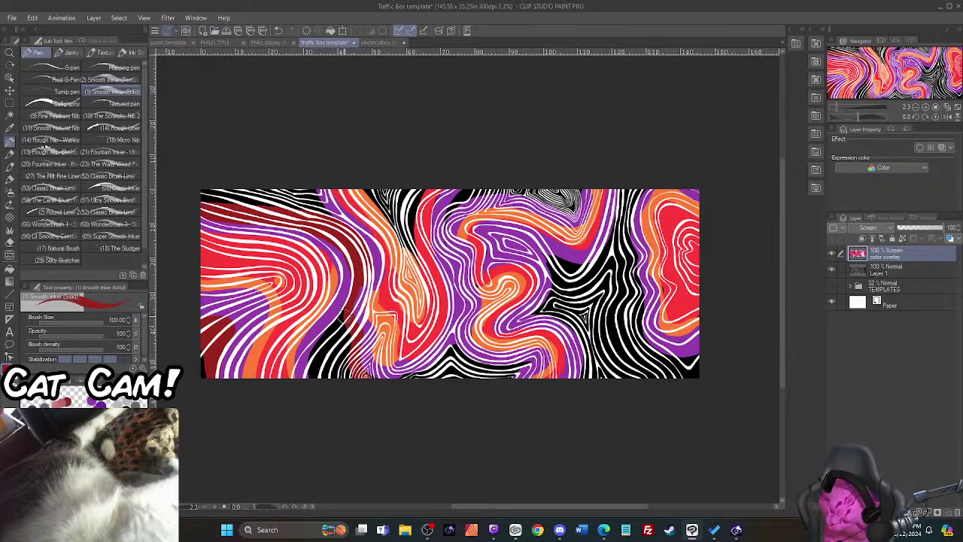
mouse_move(351, 330)
mouse_down()
mouse_move(338, 323)
mouse_move(310, 379)
mouse_move(315, 352)
mouse_move(346, 314)
mouse_up()
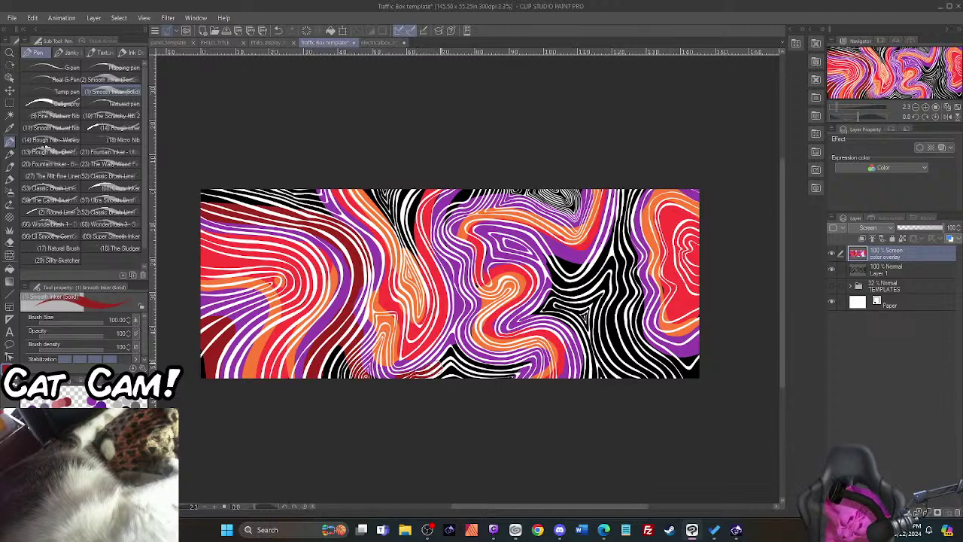
mouse_move(451, 351)
mouse_down()
mouse_move(474, 365)
mouse_move(523, 365)
mouse_up()
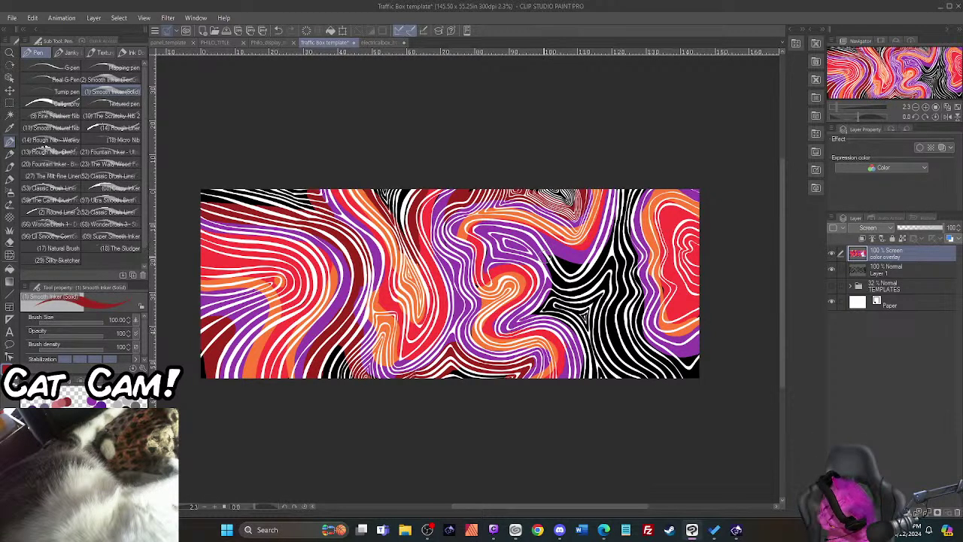
Step: Add dark red along the outer purple edge of the winding central band and around the purple-outlined nested rings at the right edge
mouse_move(549, 259)
mouse_down()
mouse_move(591, 266)
mouse_move(608, 248)
mouse_move(617, 172)
mouse_up()
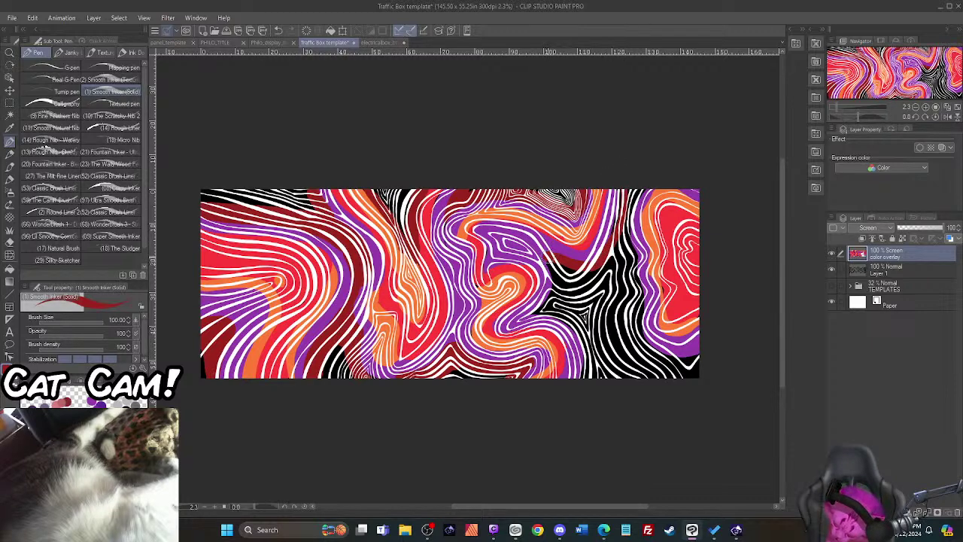
mouse_move(548, 260)
mouse_down()
mouse_move(553, 295)
mouse_move(537, 313)
mouse_move(573, 325)
mouse_move(586, 351)
mouse_move(573, 388)
mouse_up()
mouse_move(644, 188)
mouse_down()
mouse_move(626, 230)
mouse_move(639, 335)
mouse_move(691, 360)
mouse_move(717, 344)
mouse_up()
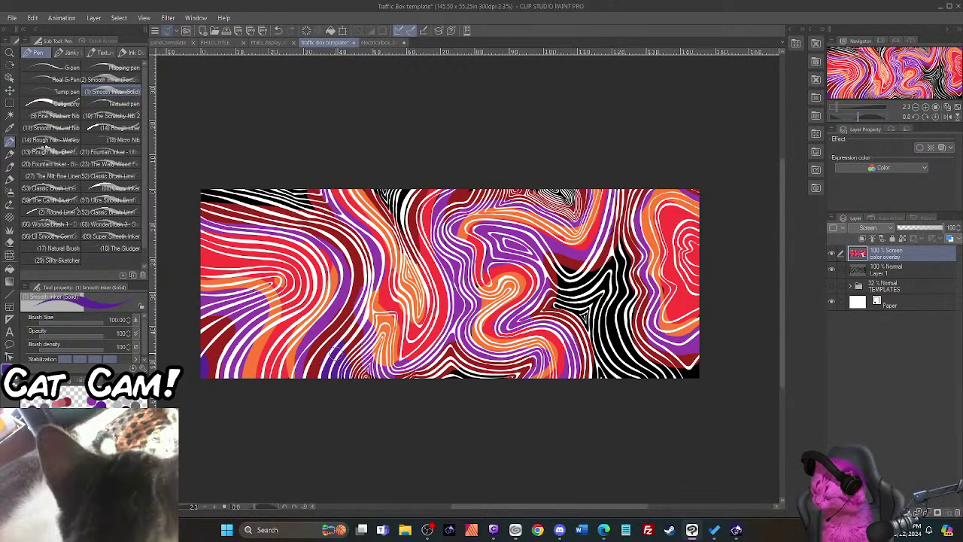
Step: Switch to deep violet and fill the black gaps along the upper edge, around the central bands and in the lower-right corner
mouse_move(196, 196)
mouse_down()
mouse_move(312, 210)
mouse_move(303, 184)
mouse_move(301, 197)
mouse_move(221, 192)
mouse_move(300, 193)
mouse_up()
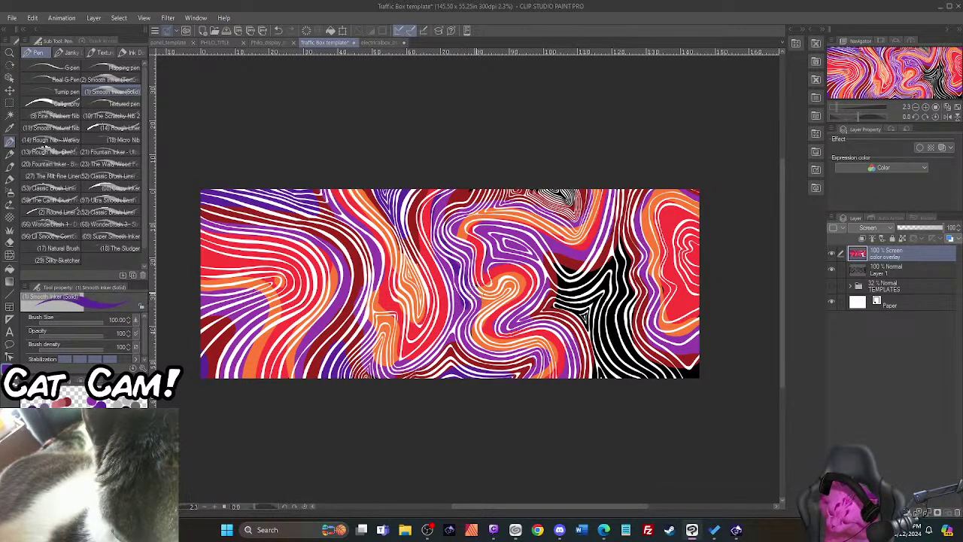
mouse_move(462, 216)
mouse_down()
mouse_move(537, 213)
mouse_move(545, 194)
mouse_move(570, 205)
mouse_move(547, 186)
mouse_up()
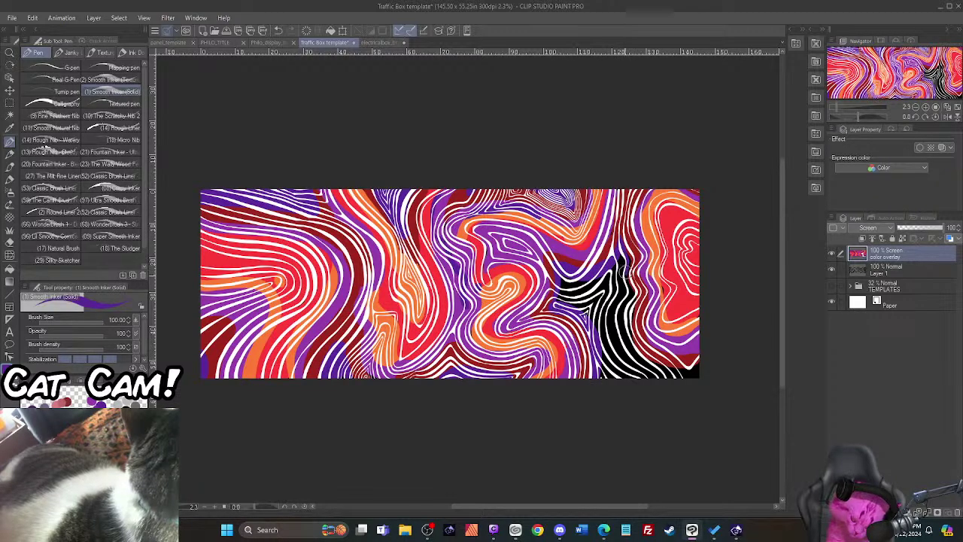
mouse_move(630, 314)
mouse_down()
mouse_move(640, 362)
mouse_move(691, 371)
mouse_up()
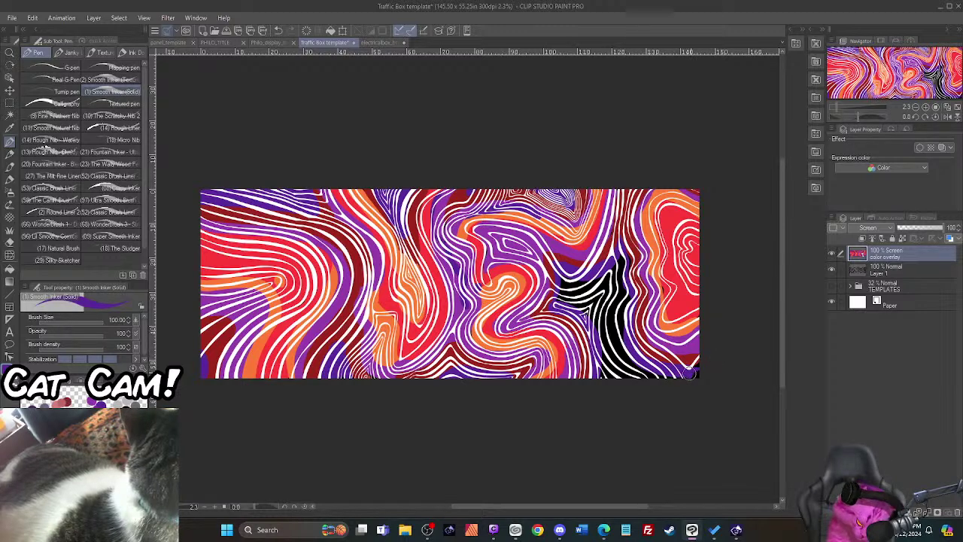
Step: Fill the remaining black area between the central band and the right rings with deep violet, and add violet inside the rings
mouse_move(559, 283)
mouse_down()
mouse_move(605, 285)
mouse_move(621, 256)
mouse_move(625, 275)
mouse_move(614, 277)
mouse_up()
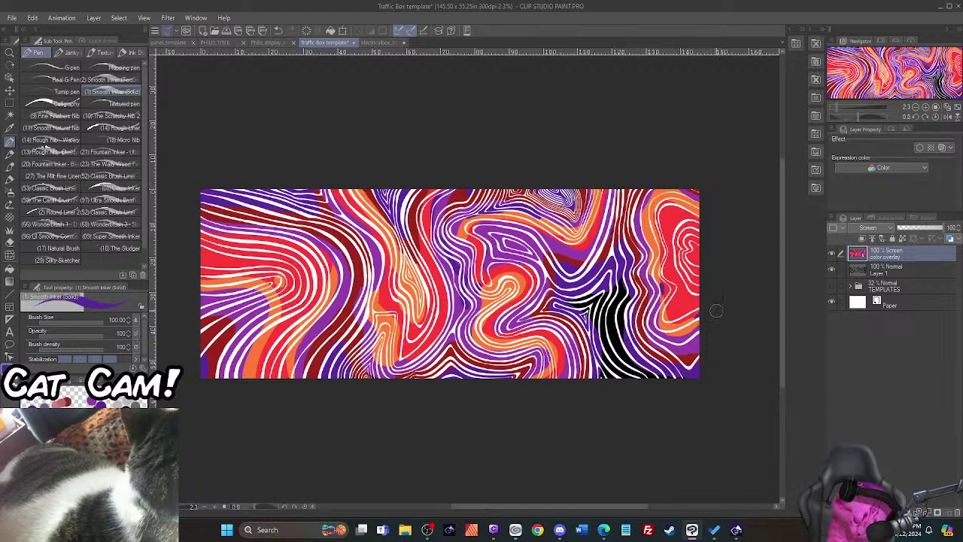
mouse_move(576, 295)
mouse_down()
mouse_move(560, 304)
mouse_move(596, 309)
mouse_up()
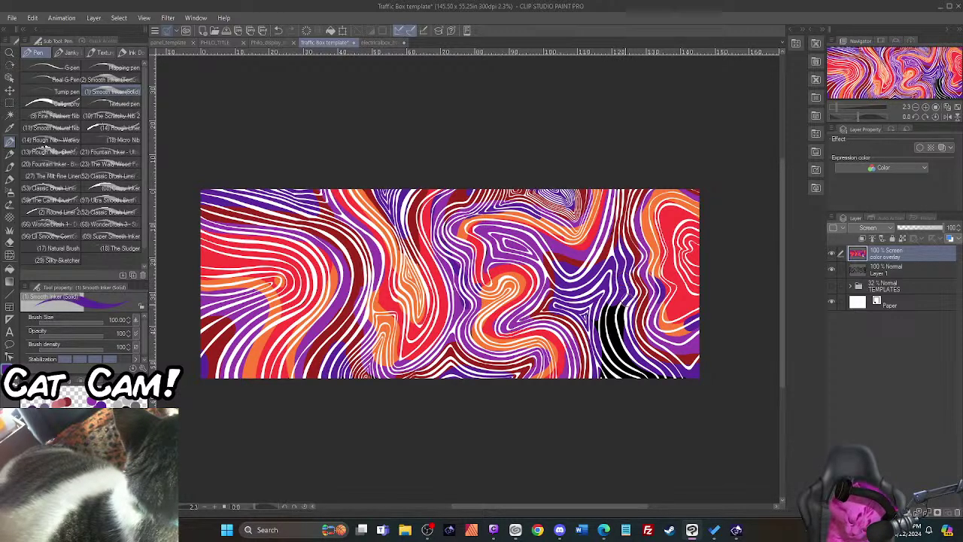
mouse_move(616, 313)
mouse_down()
mouse_move(603, 368)
mouse_move(609, 349)
mouse_move(603, 378)
mouse_move(613, 331)
mouse_move(614, 340)
mouse_move(625, 328)
mouse_move(617, 375)
mouse_up()
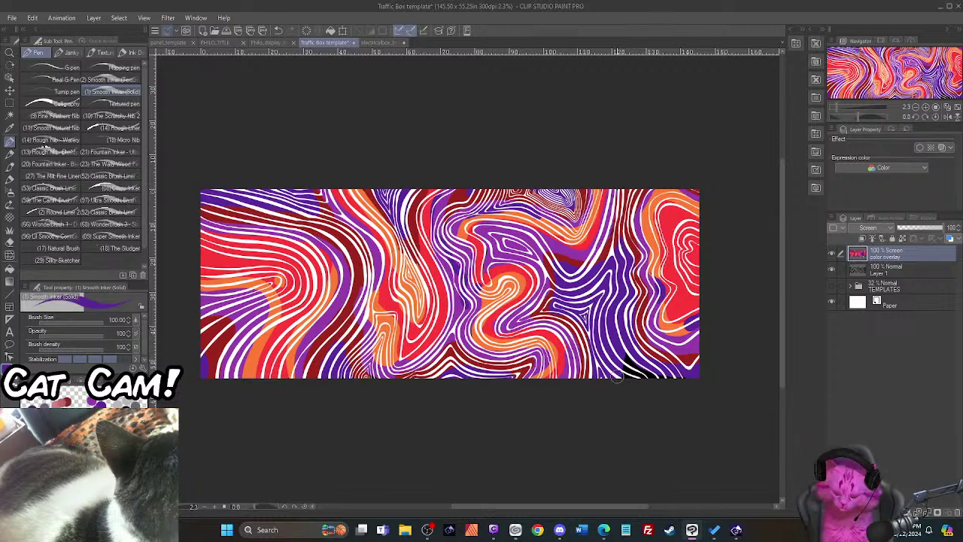
mouse_move(617, 374)
mouse_down()
mouse_move(623, 380)
mouse_move(628, 363)
mouse_move(663, 378)
mouse_move(700, 376)
mouse_up()
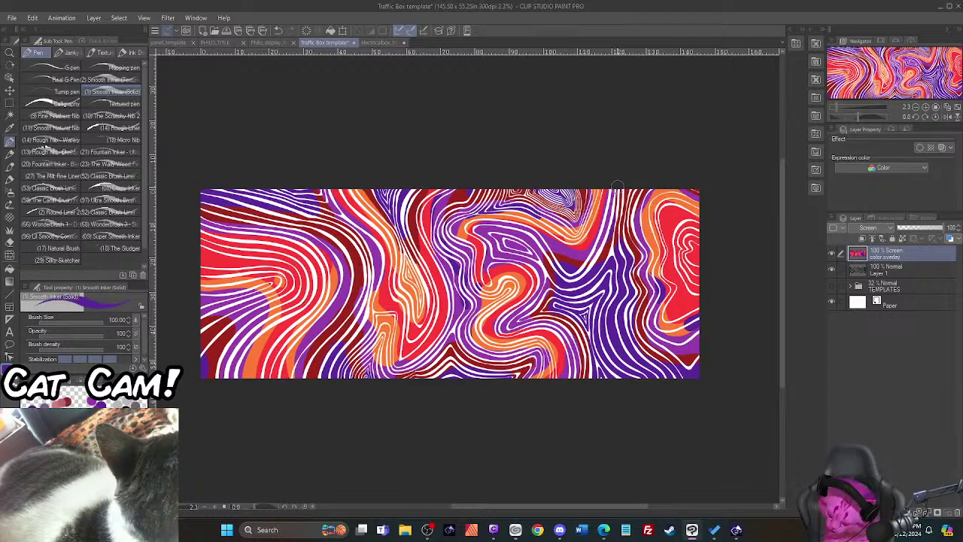
mouse_move(419, 234)
mouse_down()
mouse_move(413, 271)
mouse_move(403, 267)
mouse_up()
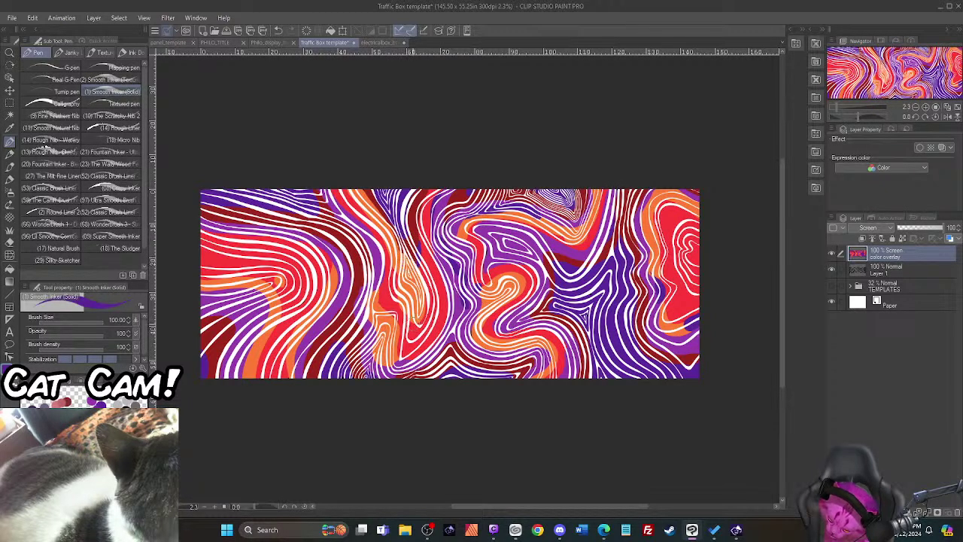
drag(426, 298, 414, 333)
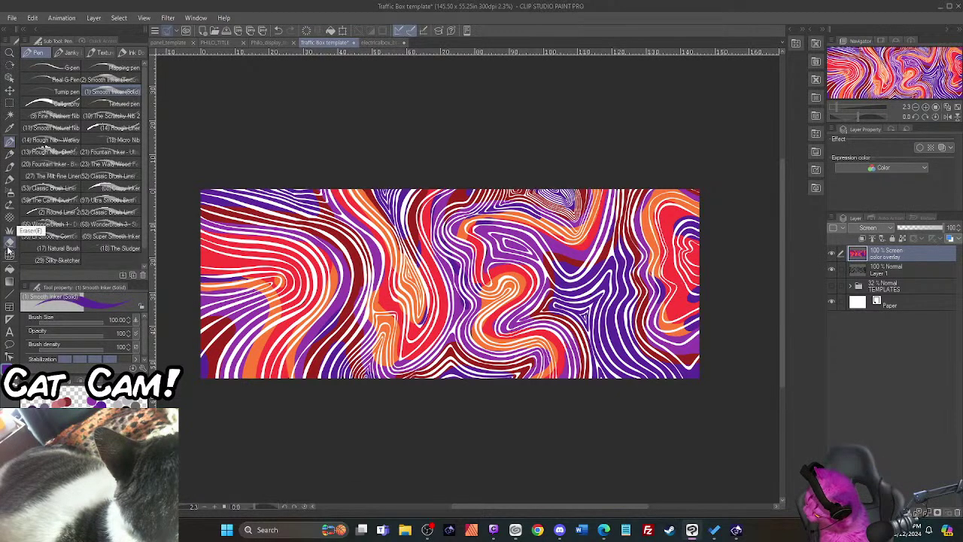
Step: Select the right end of the canvas with a rectangular selection, delete the overlay colour inside it and deselect
click(10, 105)
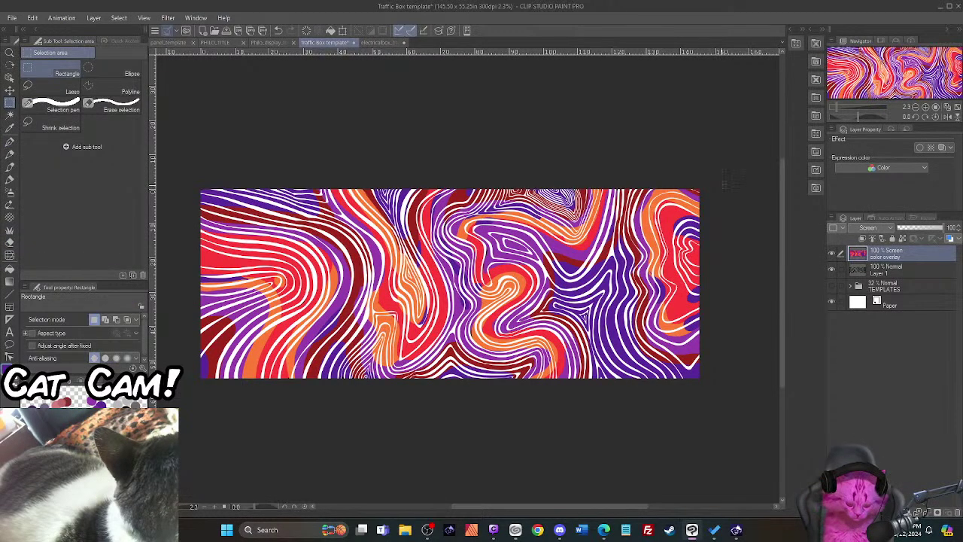
drag(726, 165, 623, 413)
key(Delete)
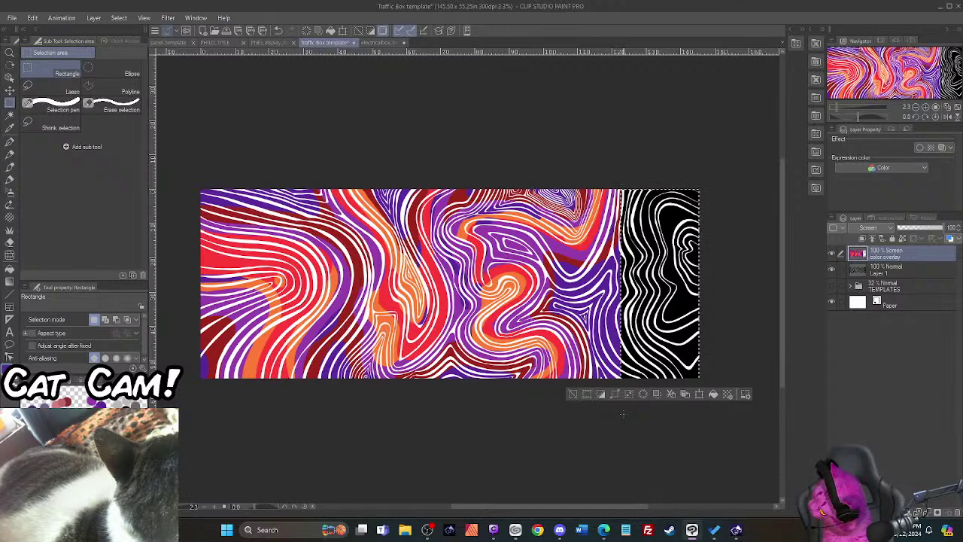
drag(538, 512, 561, 512)
key(ctrl+d)
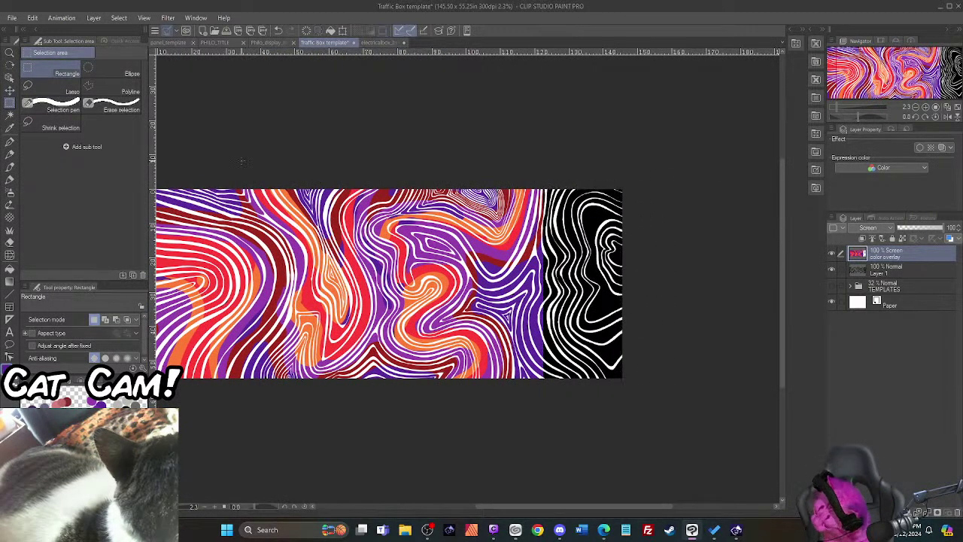
Step: Change the canvas width to 146.50 in with the reference point at the middle of the left edge, so the canvas extends rightward
click(32, 19)
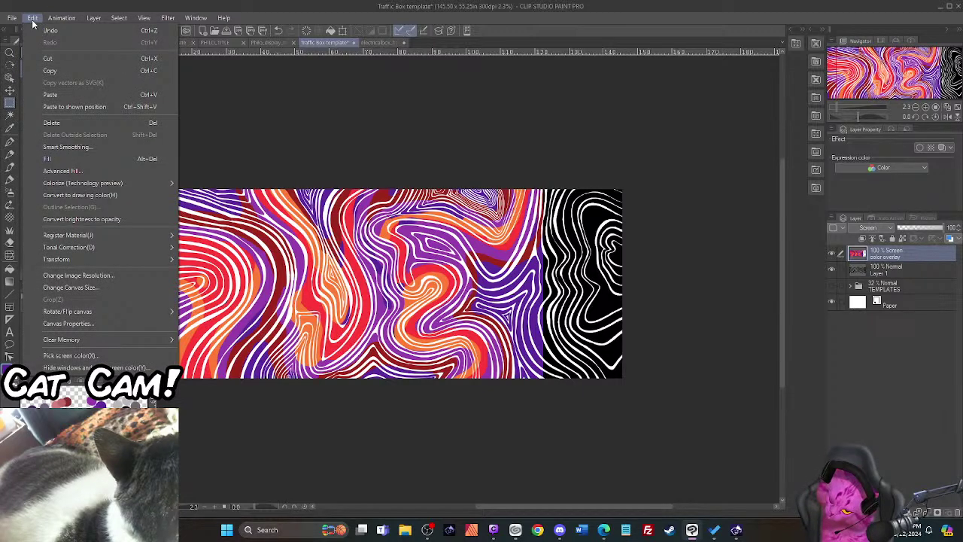
click(55, 288)
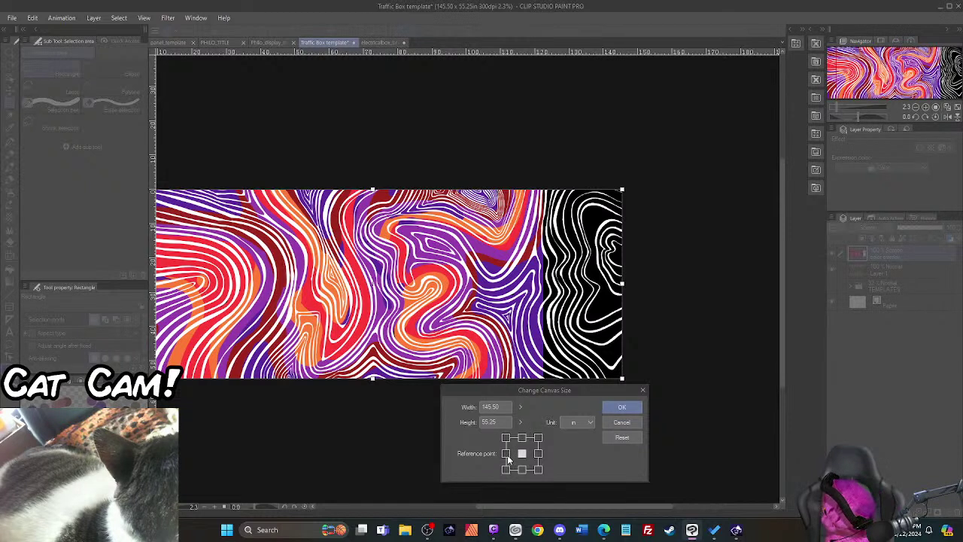
click(505, 453)
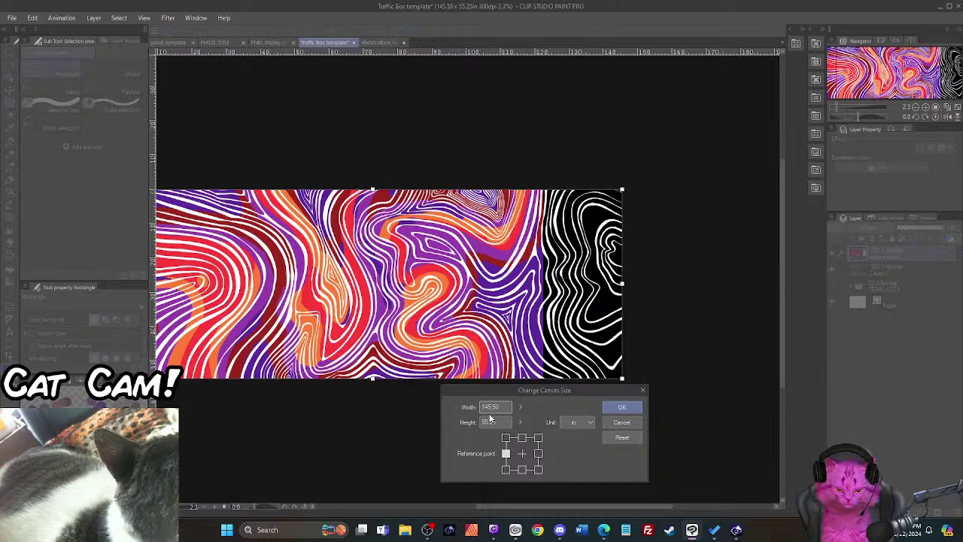
scroll(490, 416, up, 1)
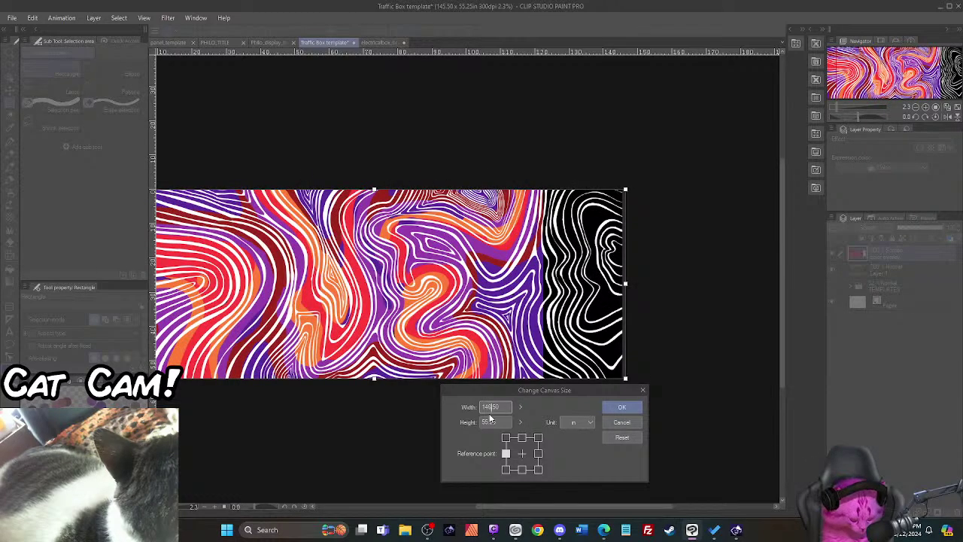
key(Escape)
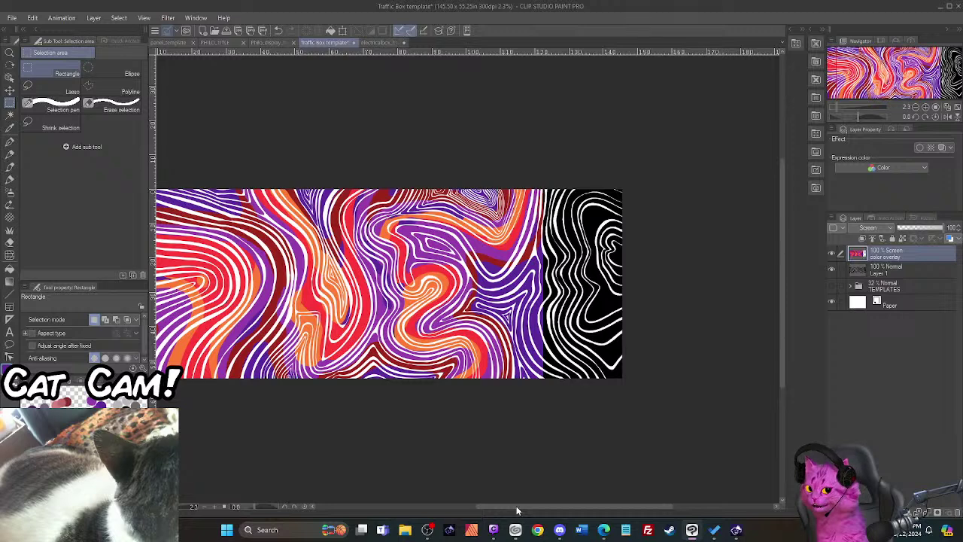
key(ctrl+equal)
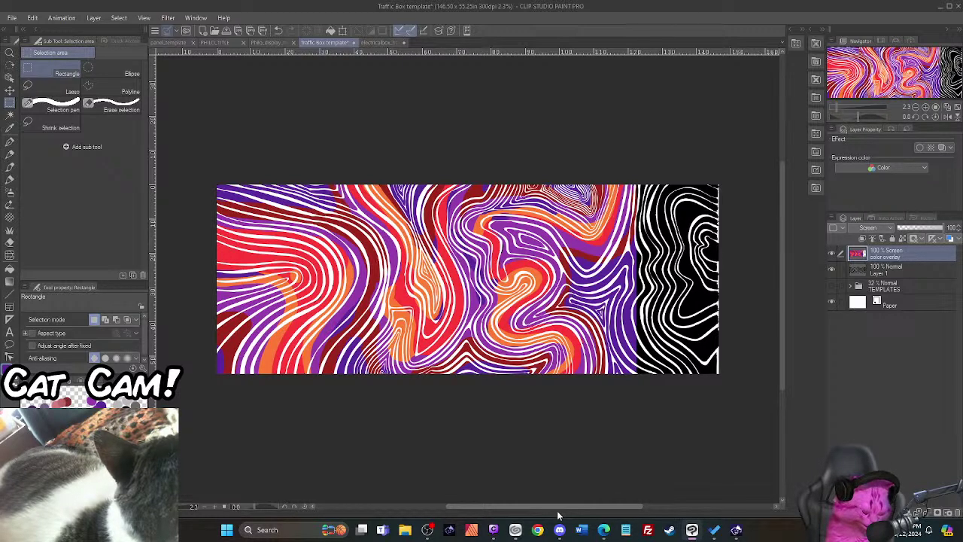
Step: Select a full-height strip at the artwork's left end on the color overlay layer and copy it onto a new layer
drag(563, 506, 546, 519)
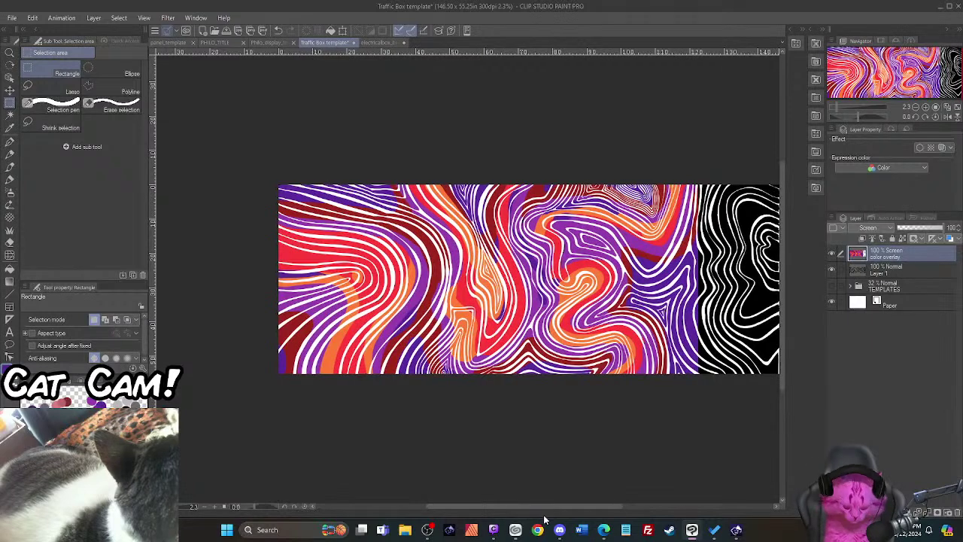
drag(309, 171, 274, 426)
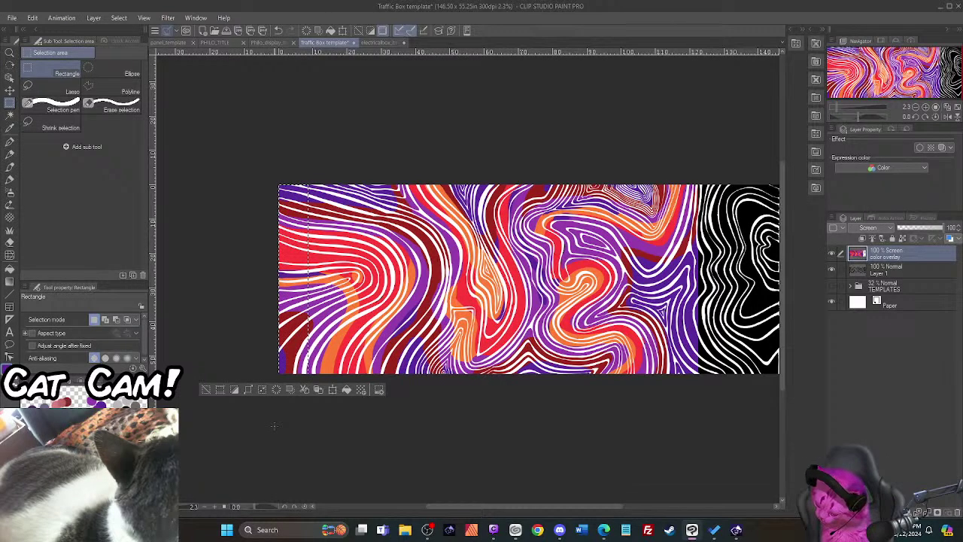
key(ctrl+c)
key(ctrl+v)
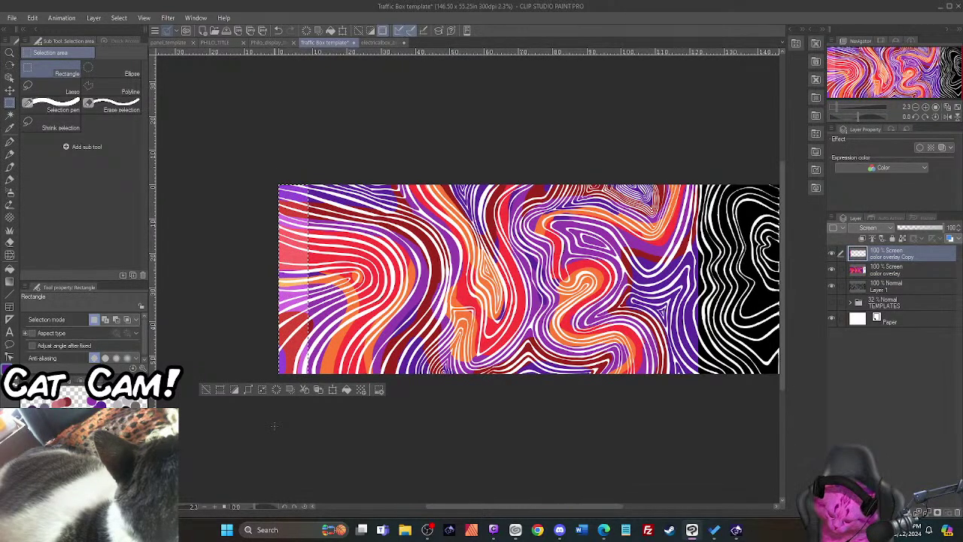
Step: Start a transformation on the copied color strip and move it across to the canvas's right edge
key(ctrl+t)
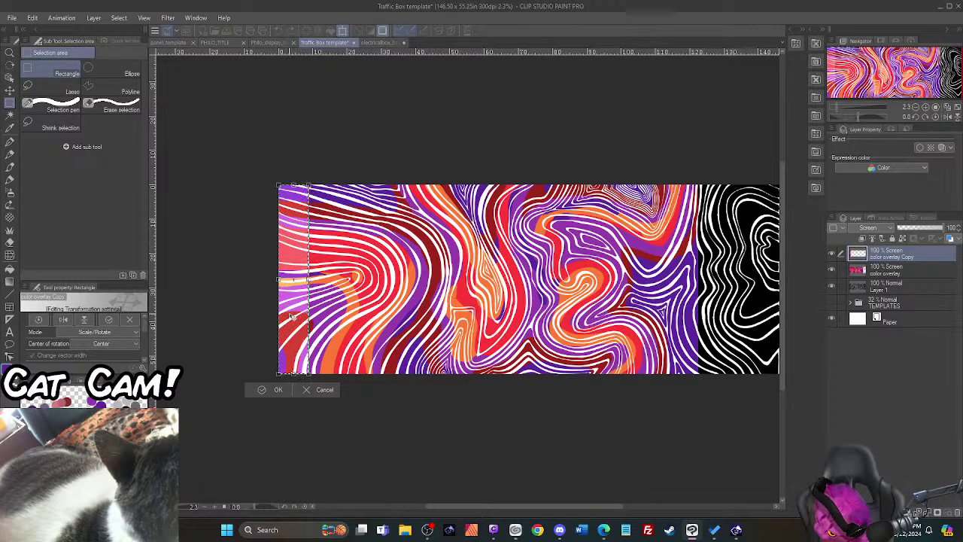
drag(290, 320, 700, 342)
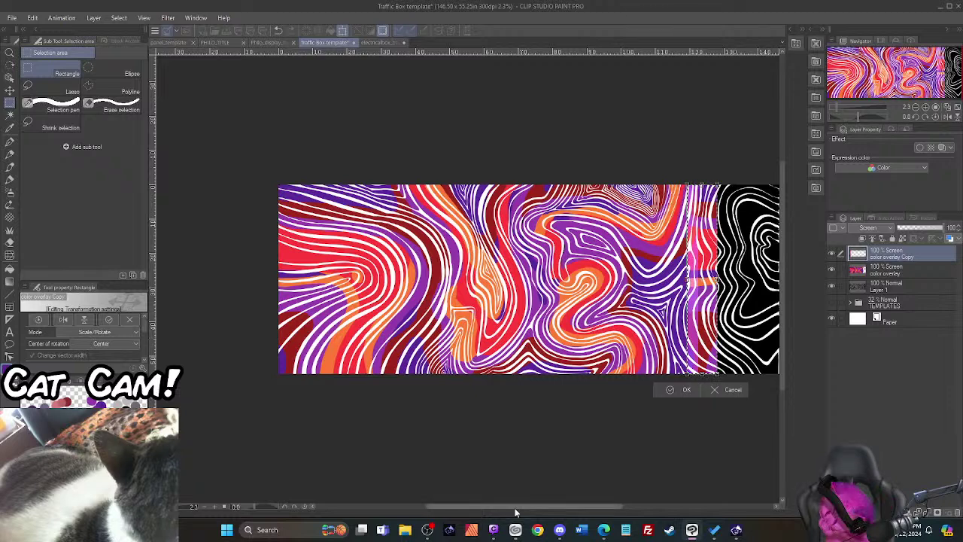
drag(516, 504, 593, 511)
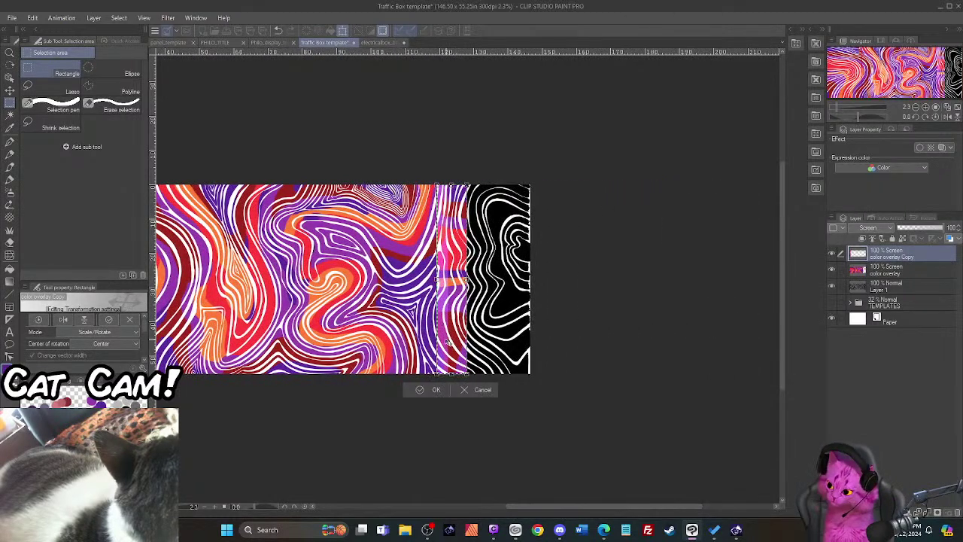
drag(450, 340, 538, 349)
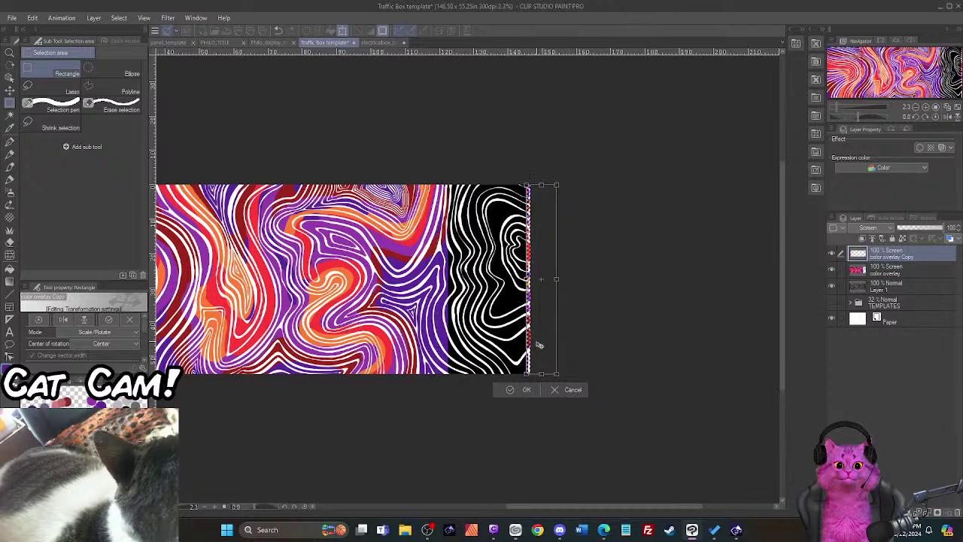
Step: Fine-tune the color strip's horizontal position so its left edge meets the old artwork boundary at the right edge, and apply the transformation
scroll(539, 345, up, 4)
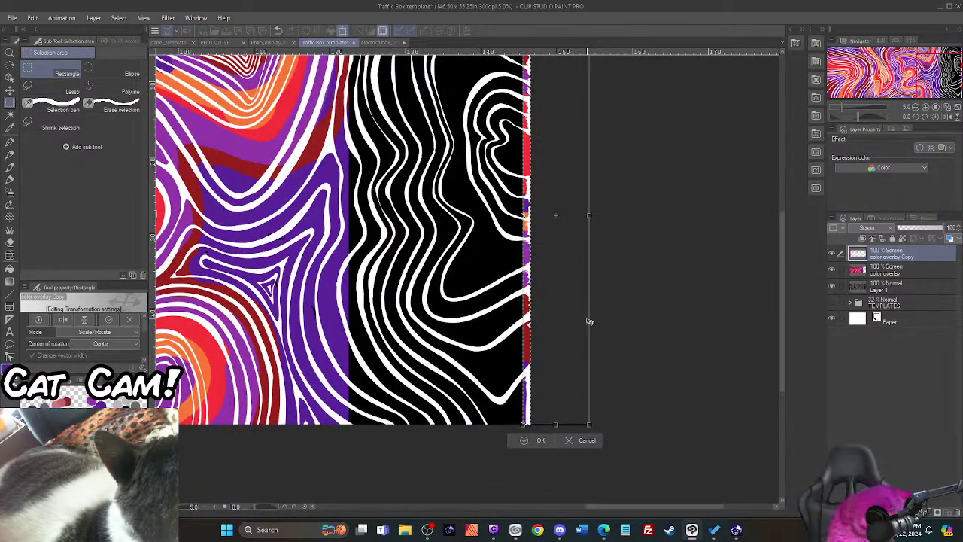
drag(535, 391, 540, 388)
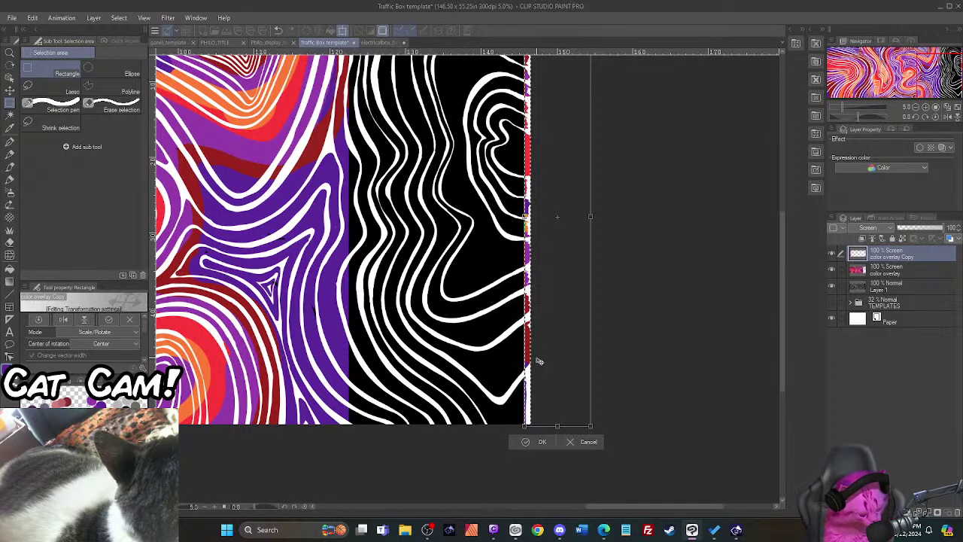
key(Left)
key(Left)
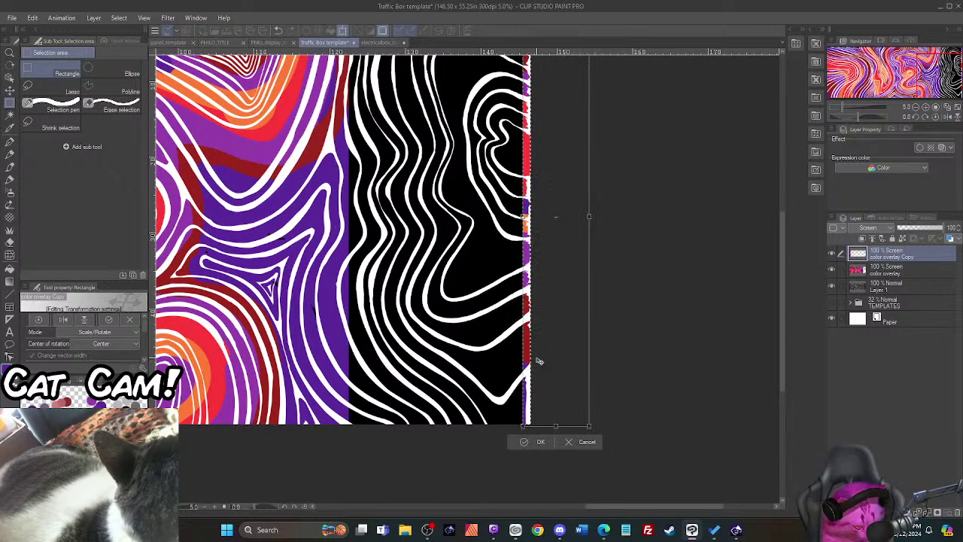
key(Left)
key(Left)
key(Left)
key(Left)
key(Left)
key(Left)
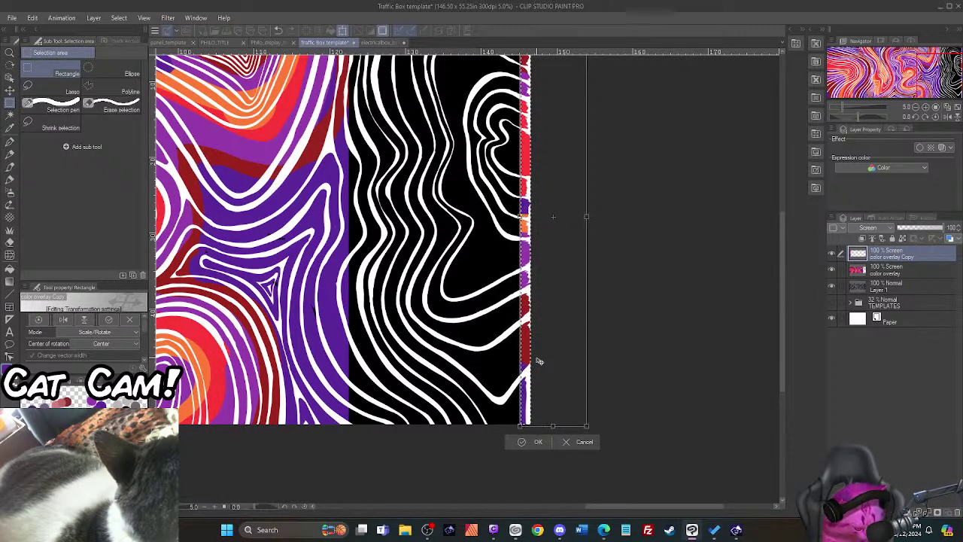
key(Right)
key(Right)
key(Right)
key(Right)
key(Right)
key(Right)
key(Right)
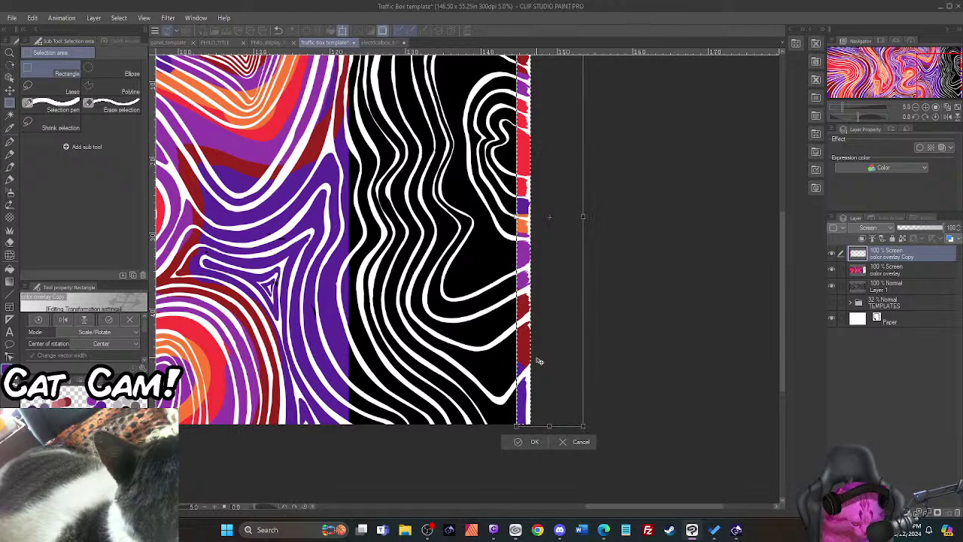
key(Right)
key(Right)
key(Right)
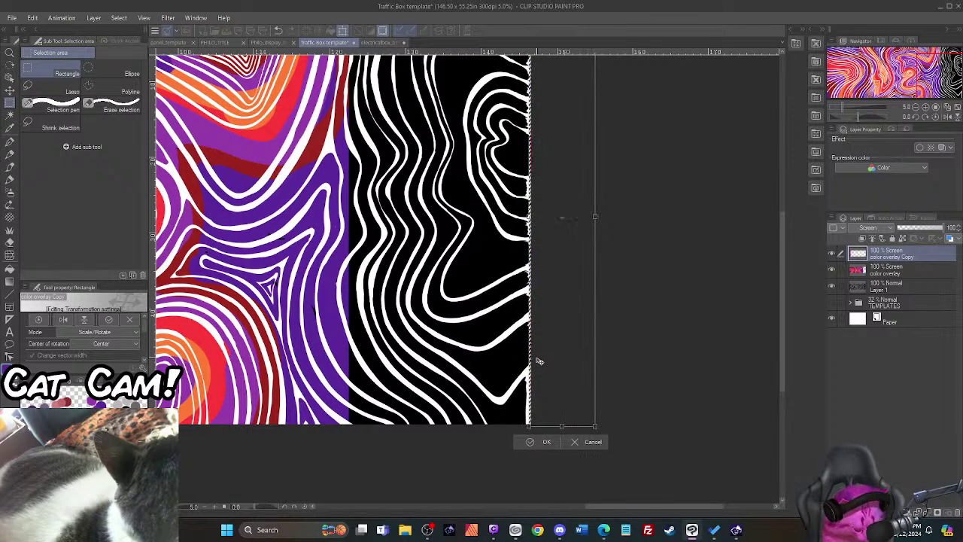
key(Right)
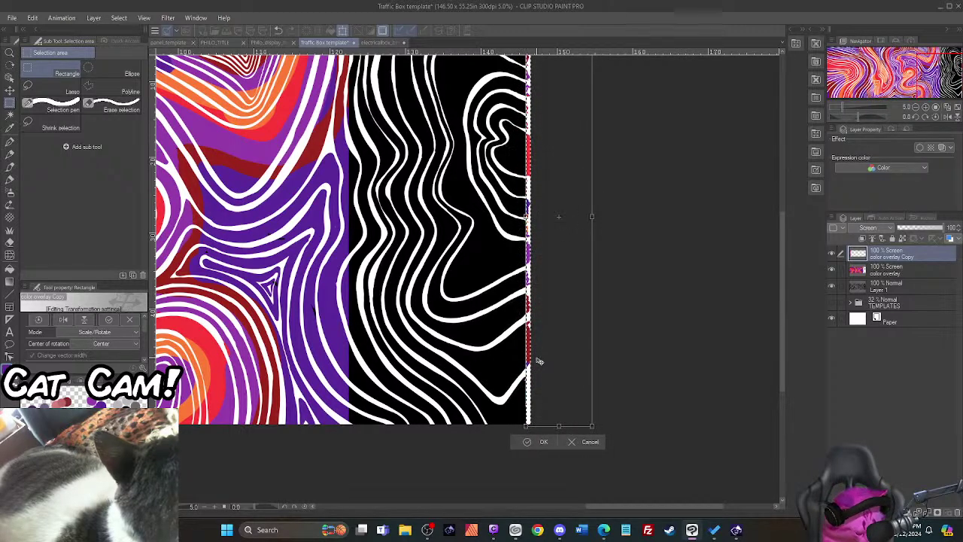
key(Left)
key(Left)
key(Left)
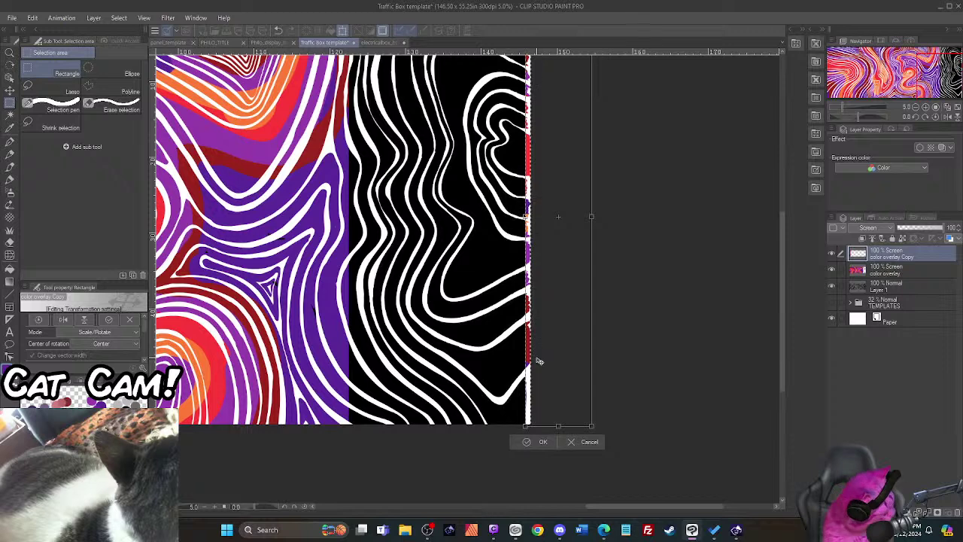
key(Return)
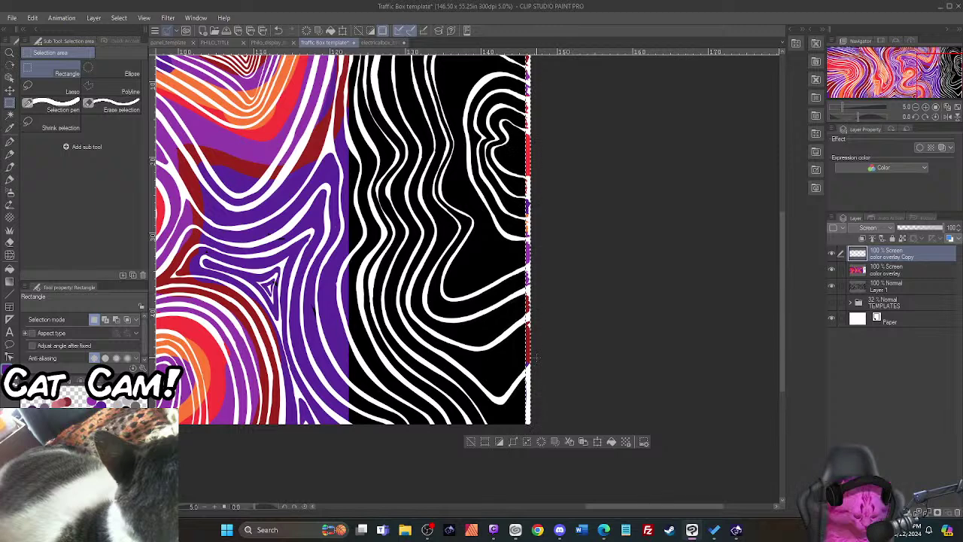
Step: Make the original color overlay layer active, clear the selection and set the Smooth Inker (Solid) pen to brush size 50
click(889, 276)
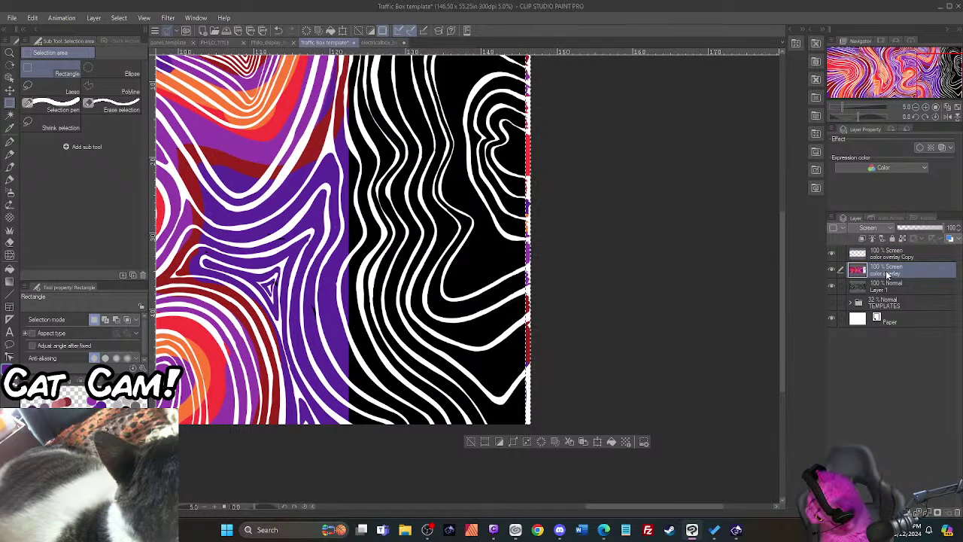
key(p)
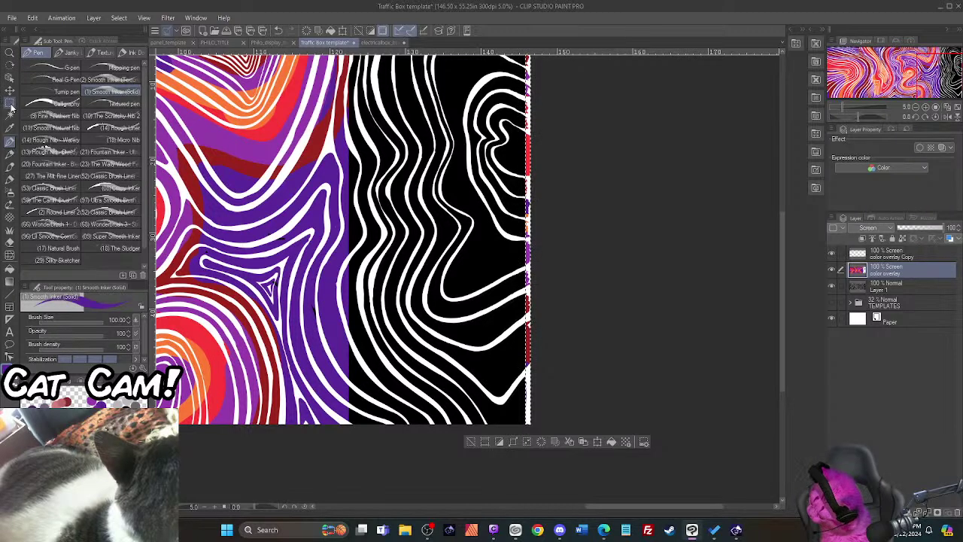
key(m)
key(ctrl+d)
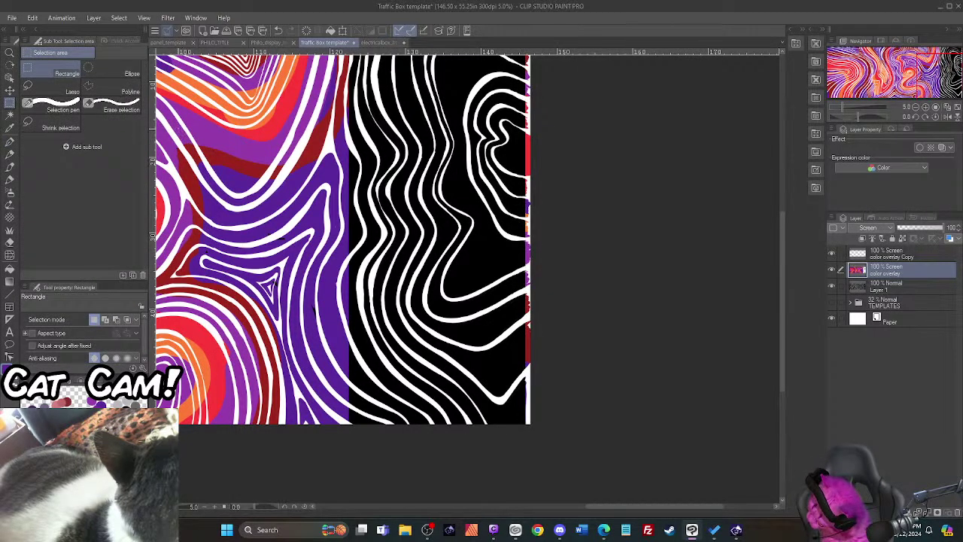
click(9, 140)
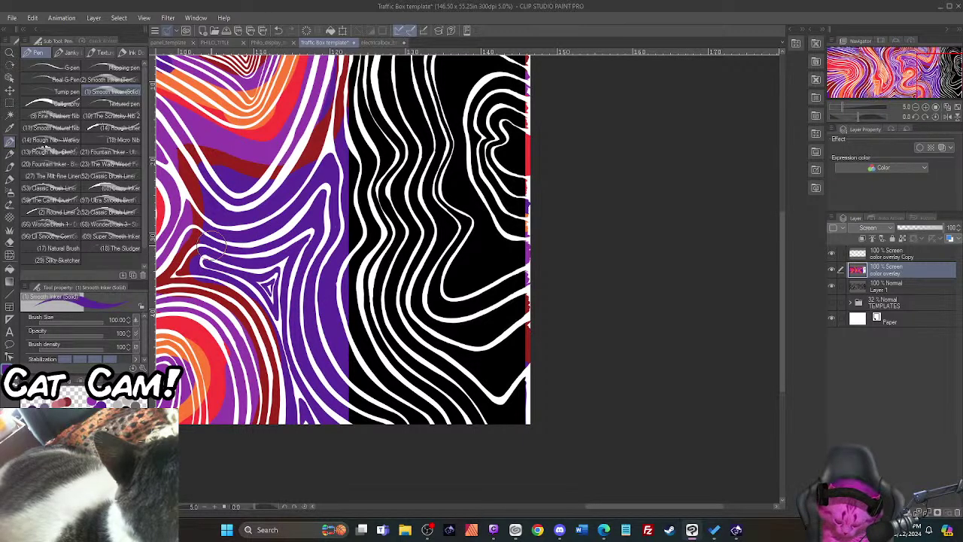
key(bracketleft)
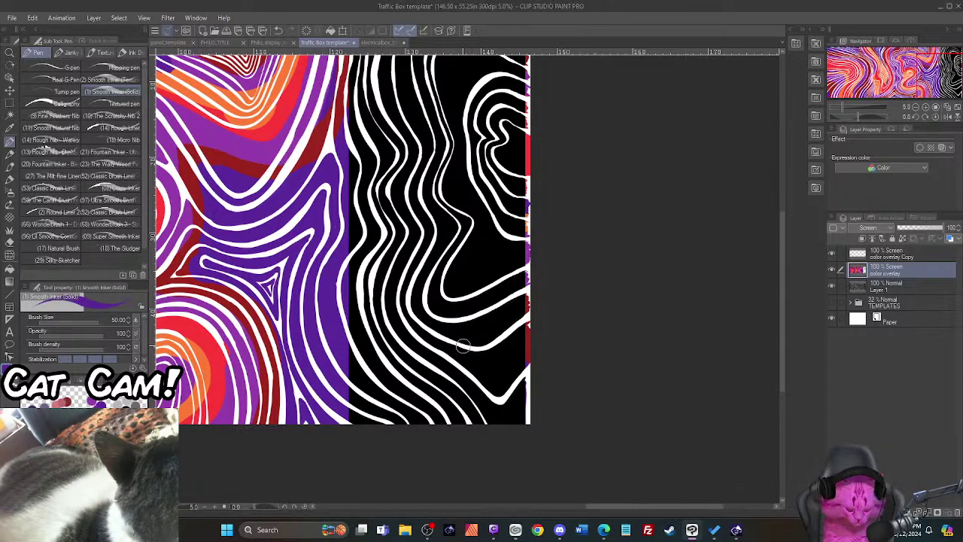
Step: On Layer 1, select a narrow full-height strip at the artwork's left end and copy it onto a new layer
drag(783, 355, 781, 313)
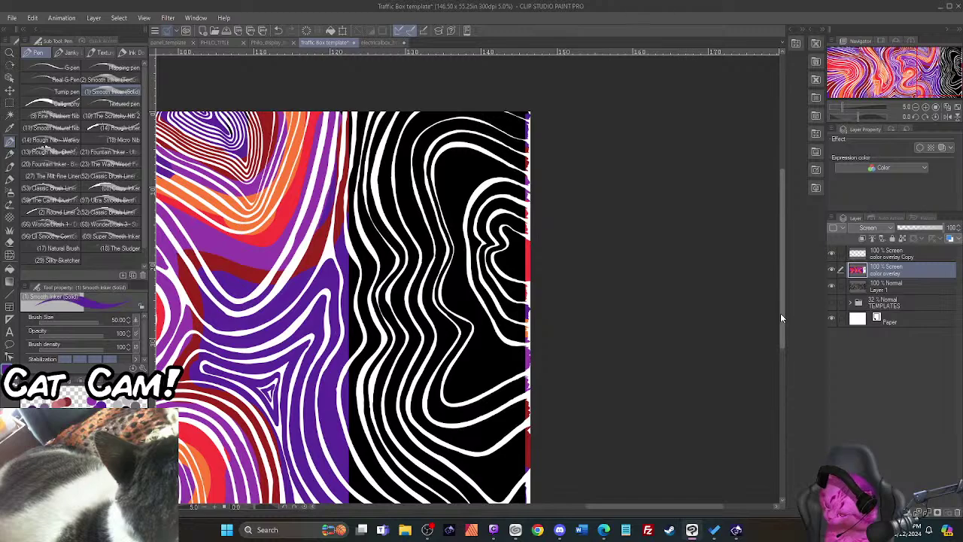
drag(780, 313, 784, 318)
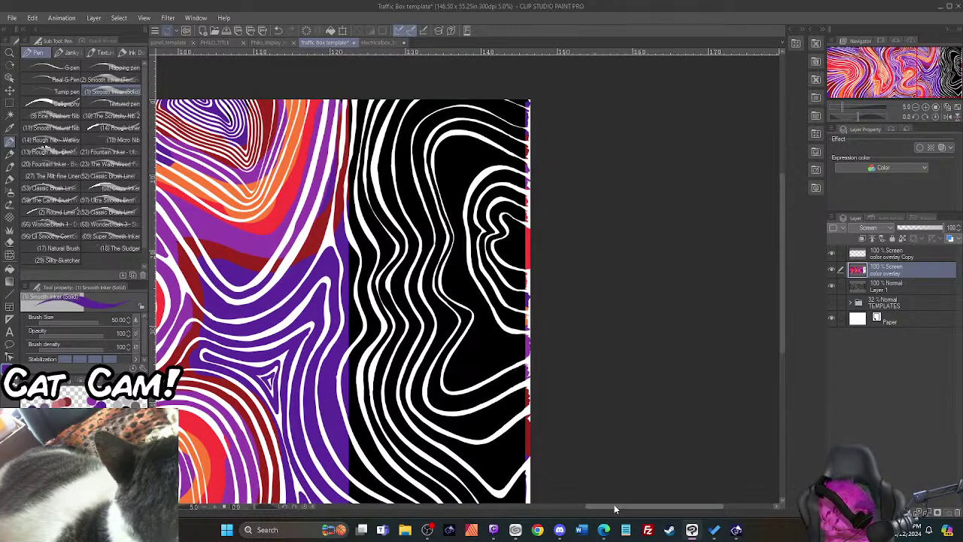
drag(614, 506, 433, 524)
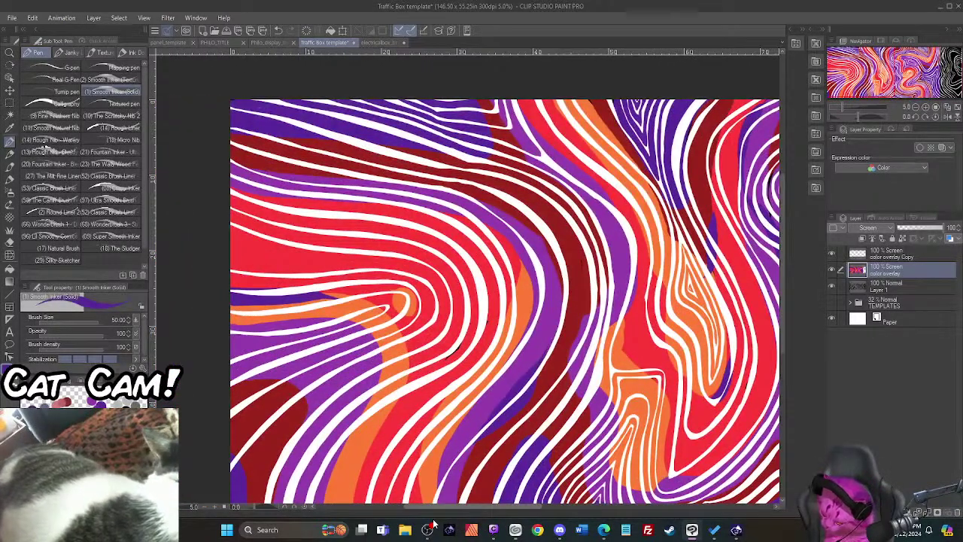
drag(433, 524, 580, 512)
click(861, 290)
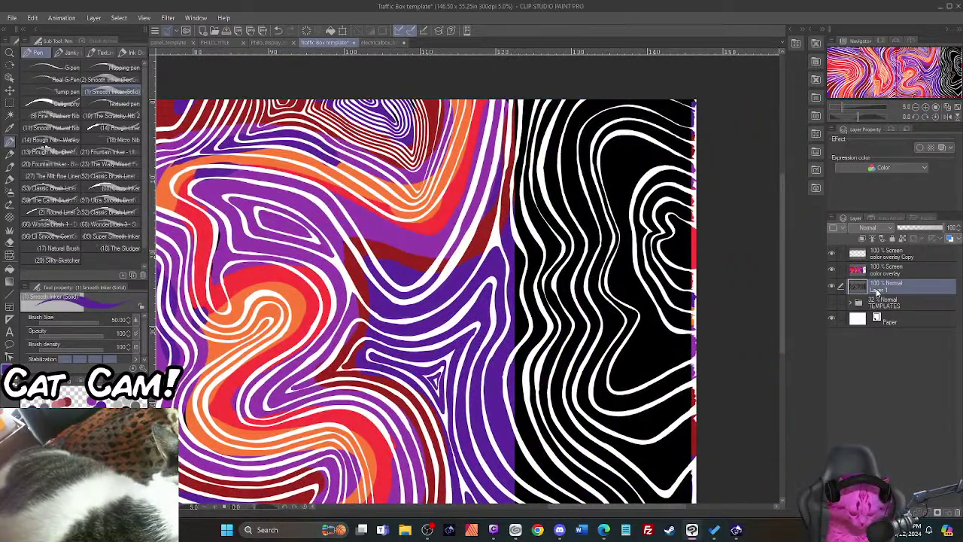
key(m)
key(ctrl+minus)
key(ctrl+minus)
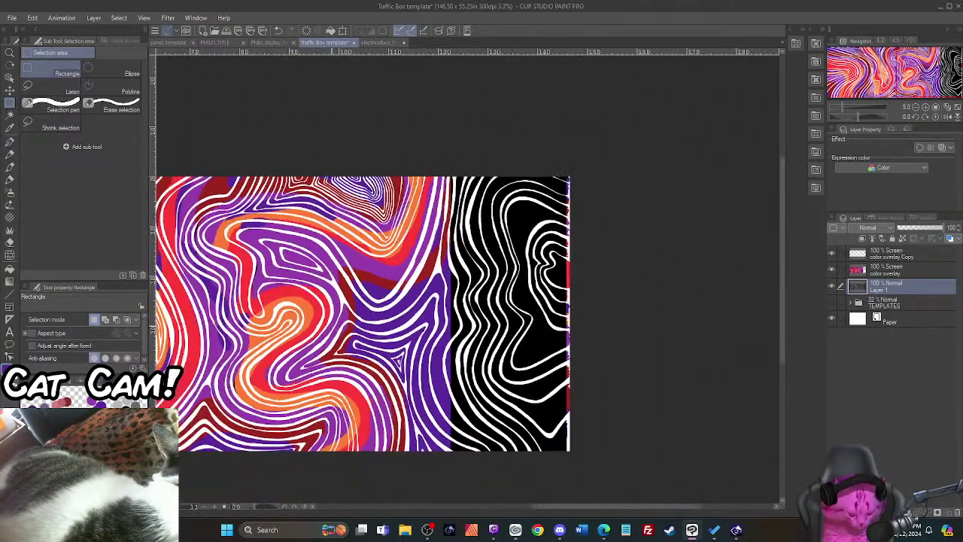
key(ctrl+minus)
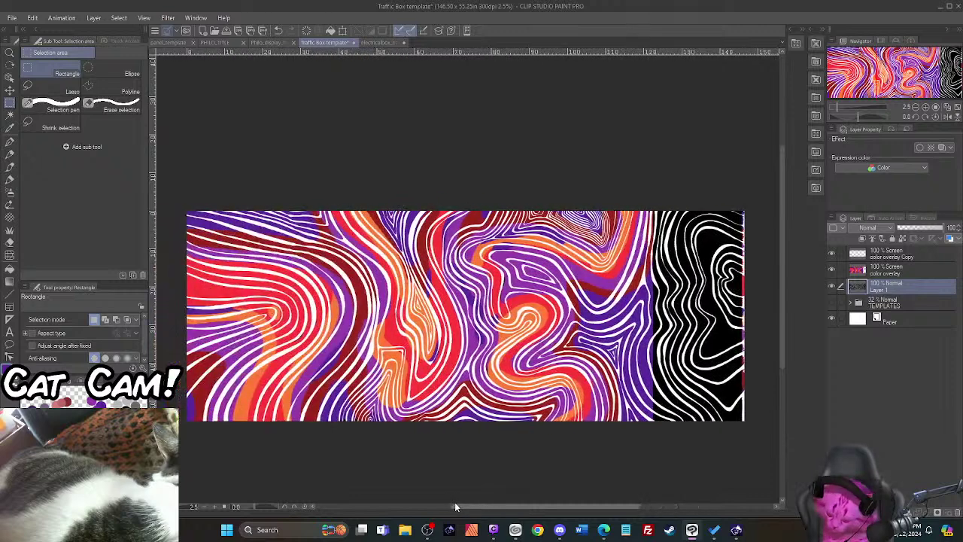
drag(179, 200, 203, 447)
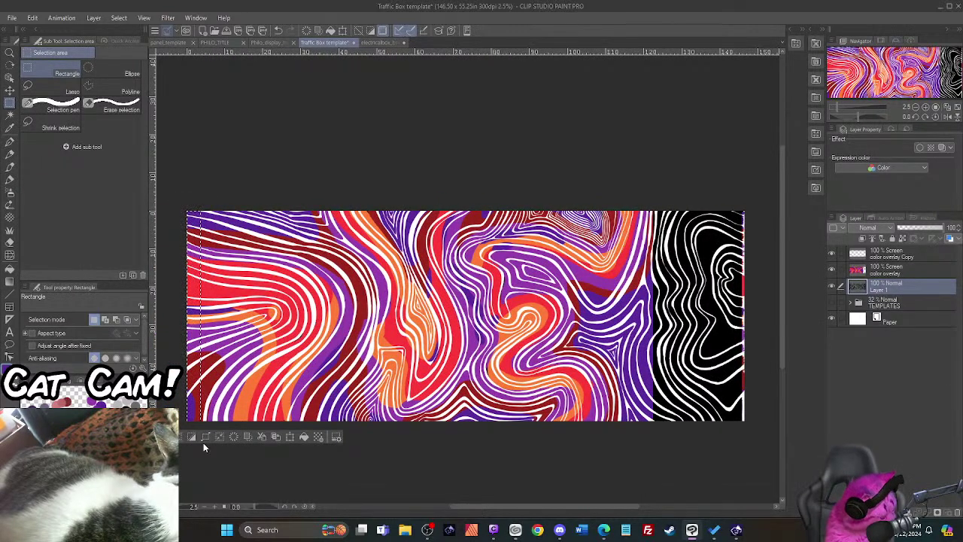
key(ctrl+c)
key(ctrl+v)
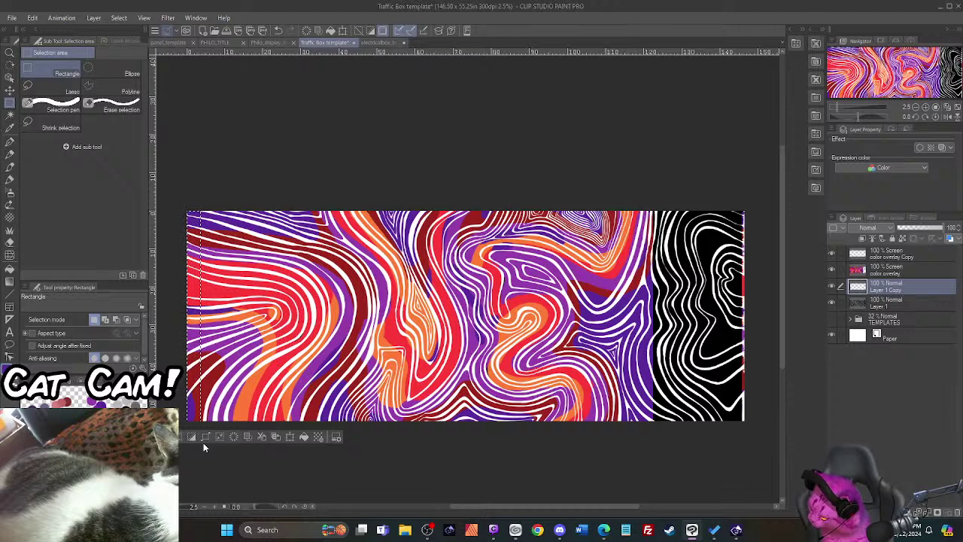
Step: Move the copied line strip across to the canvas's right edge, line it up with the old artwork boundary and apply the transformation
key(ctrl+t)
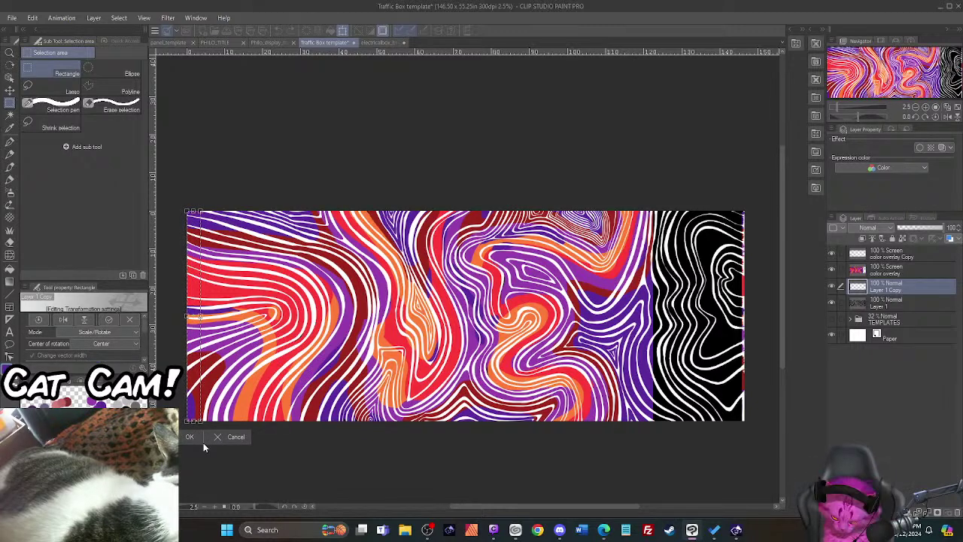
drag(196, 374, 668, 399)
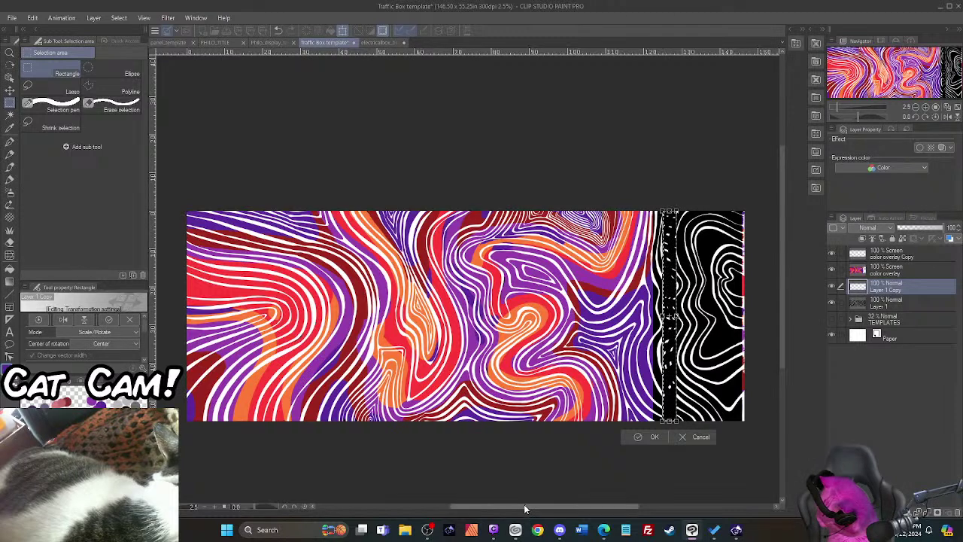
drag(524, 505, 592, 505)
drag(450, 416, 528, 428)
drag(529, 427, 526, 420)
scroll(518, 381, up, 4)
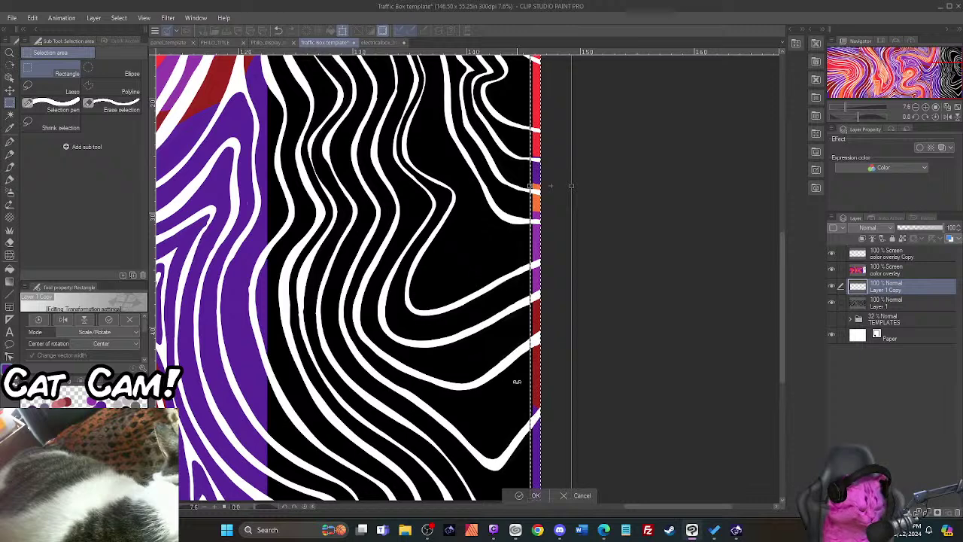
key(Return)
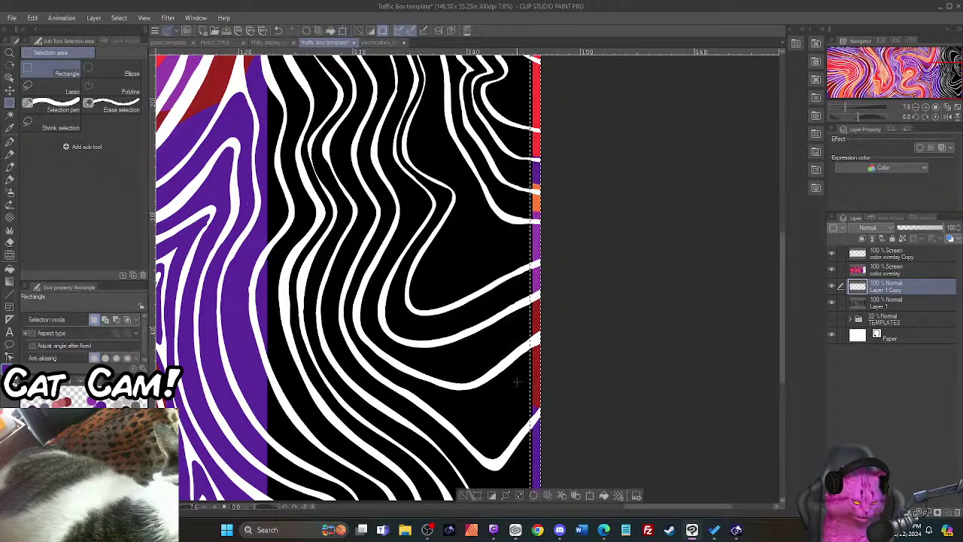
Step: Rename the Layer 1 Copy layer as "side copy to match"
double_click(893, 294)
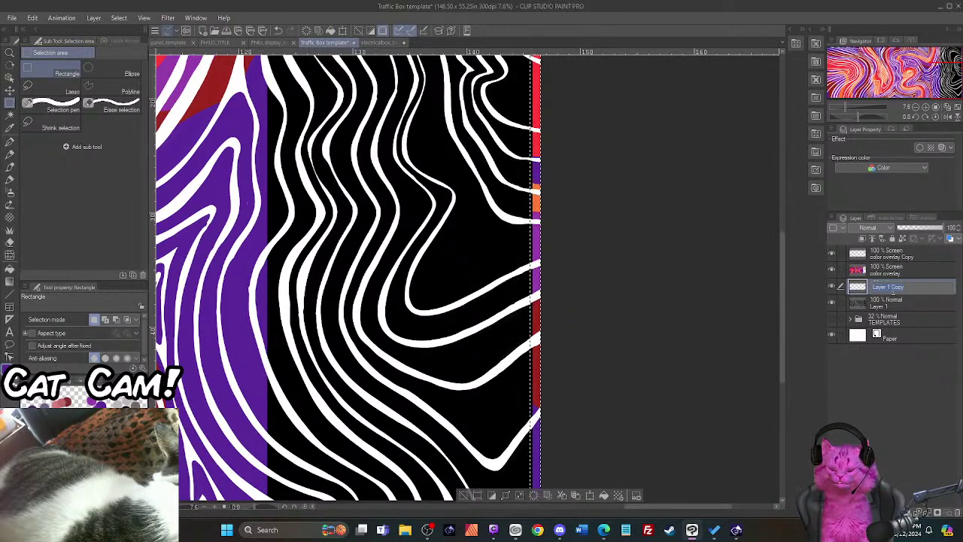
text(side copy)
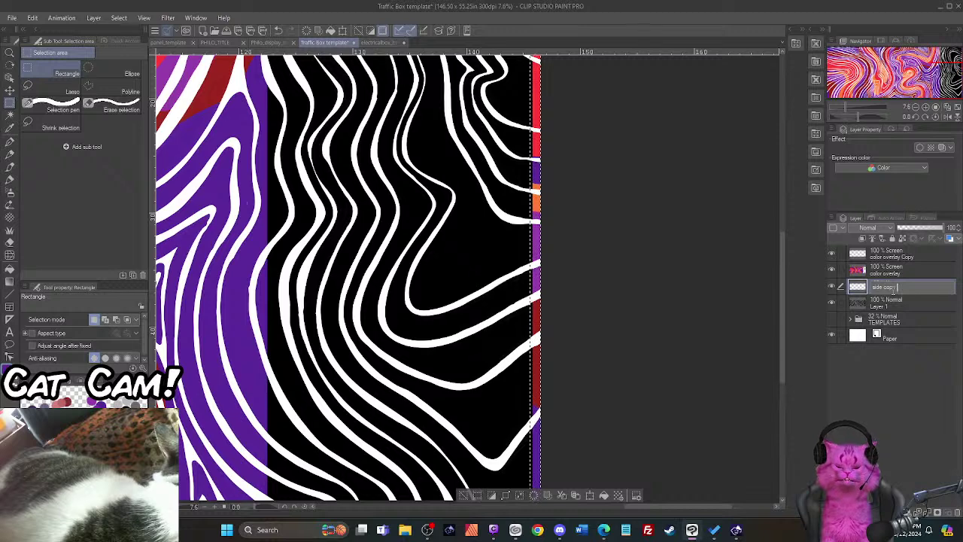
text( to m)
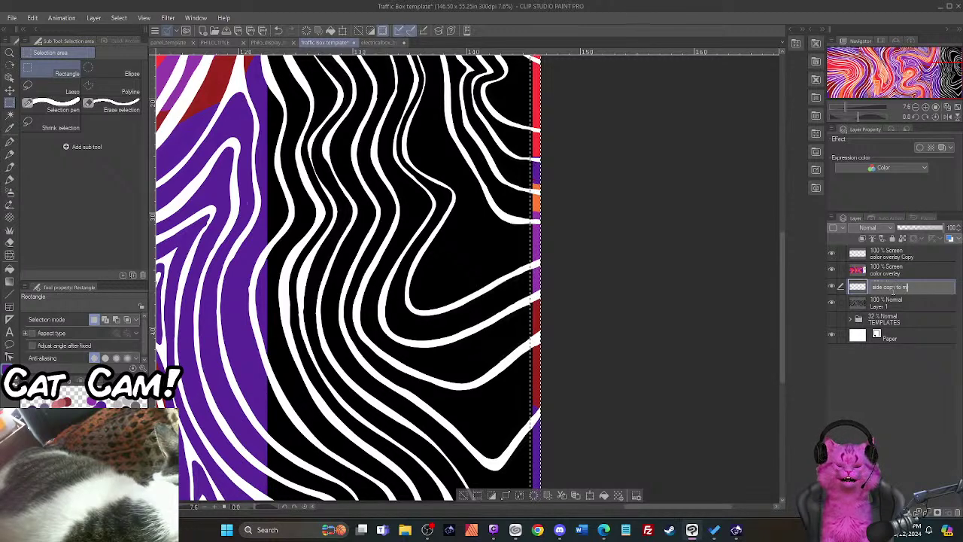
text(atch)
key(Return)
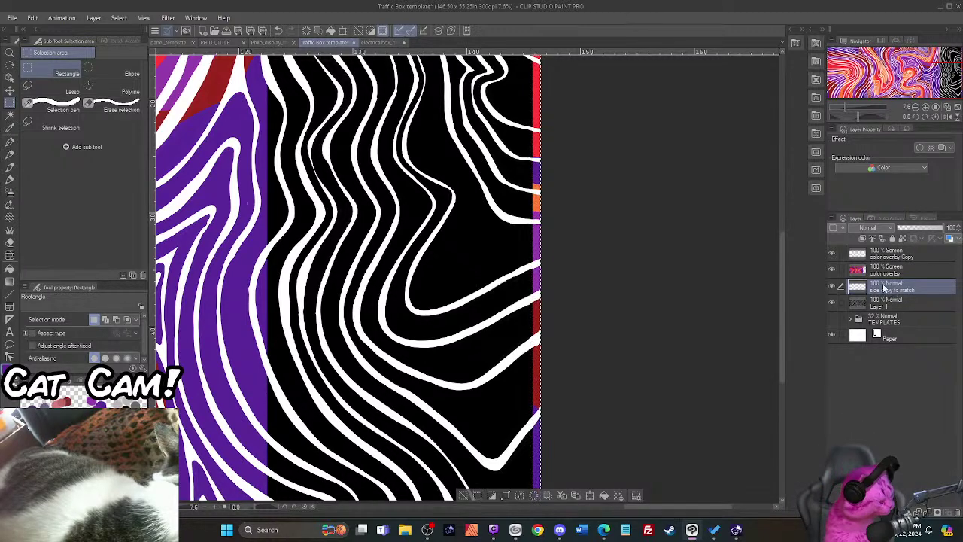
Step: Rename the color overlay Copy layer as "color side copy to match"
double_click(899, 257)
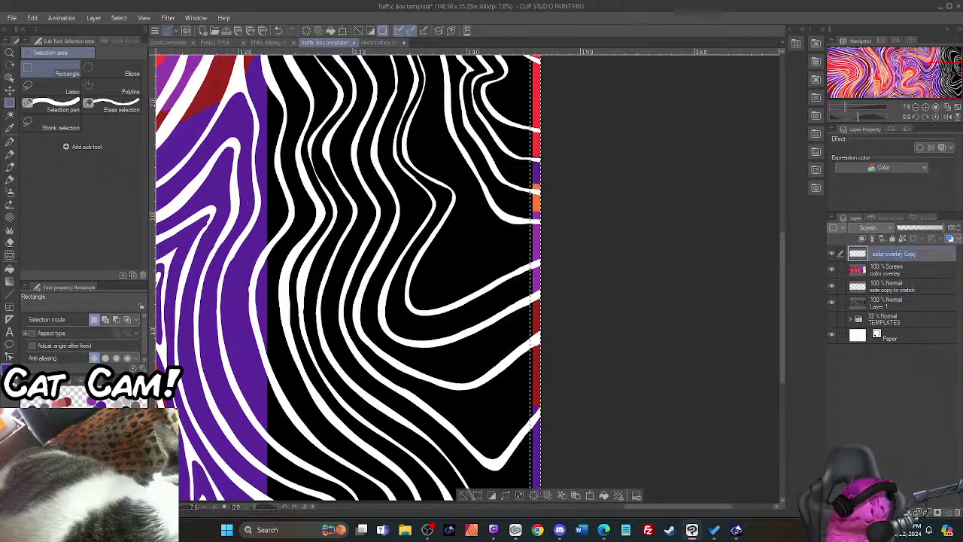
text(color si)
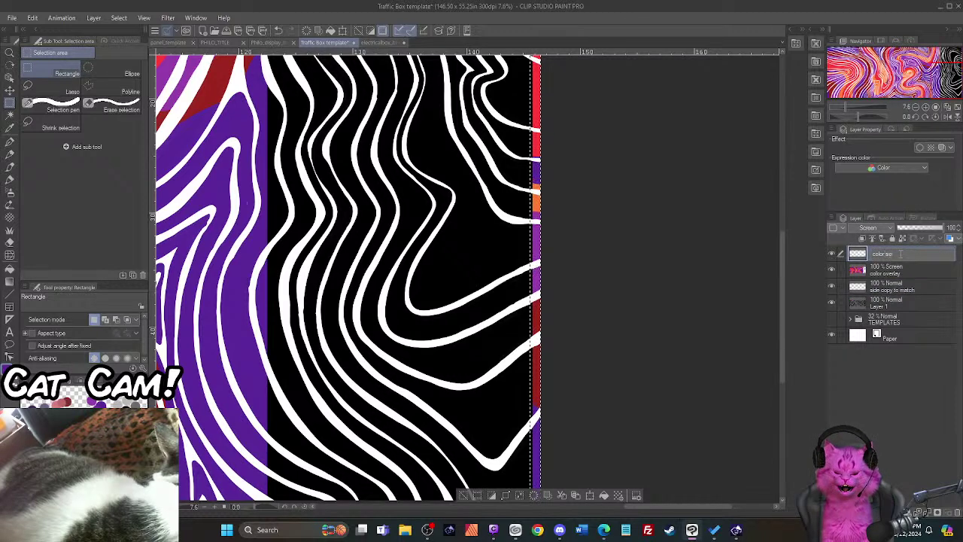
text(de copy to match)
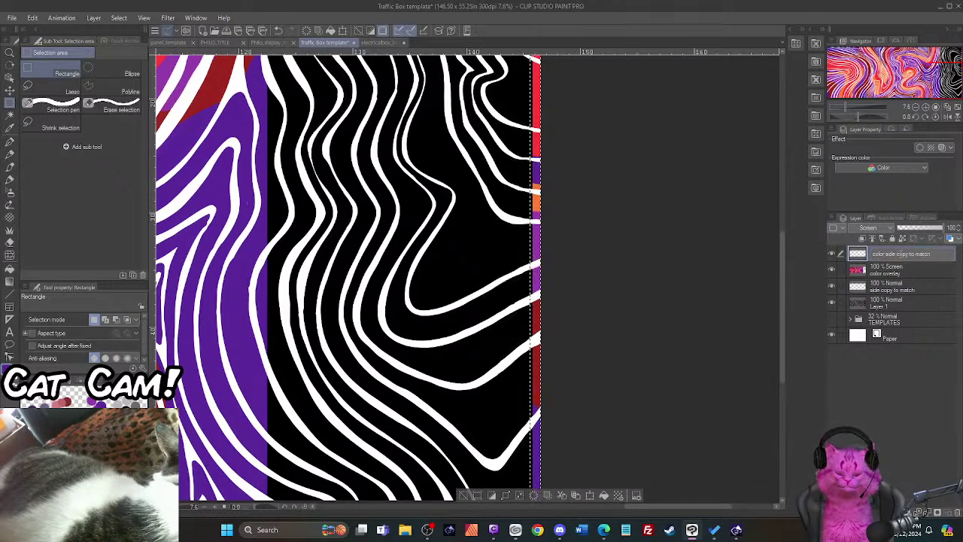
key(Return)
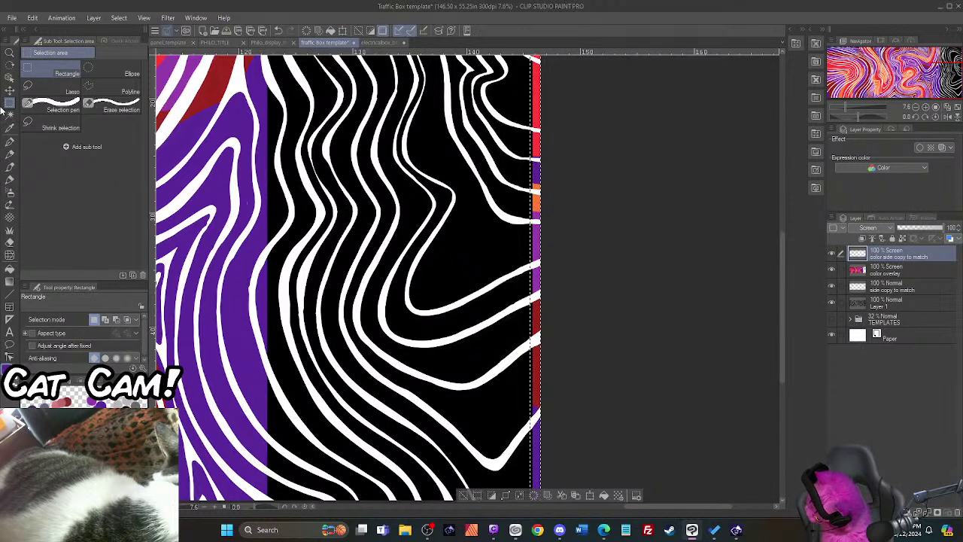
Step: Clear the selection, make the color overlay layer active and choose the Smooth Inker (Solid) pen
key(ctrl+d)
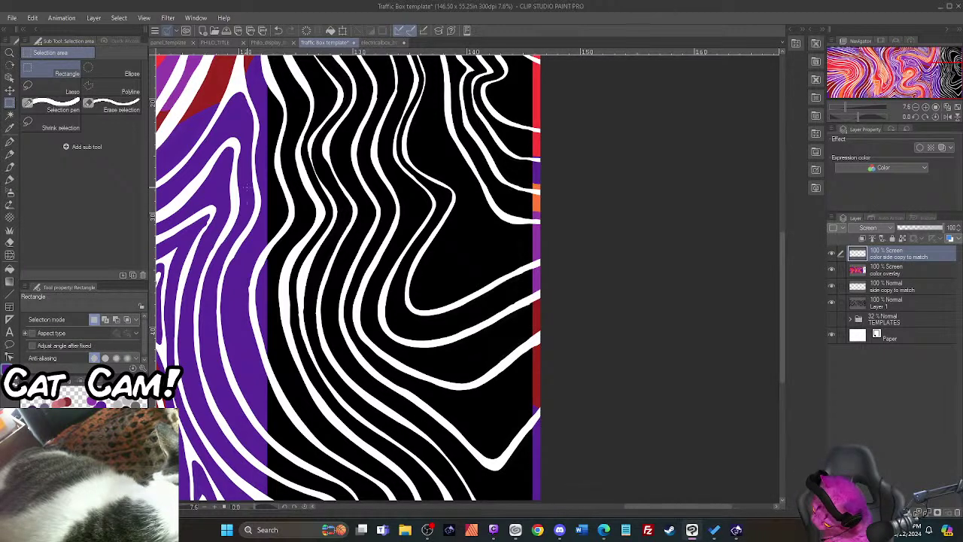
click(873, 275)
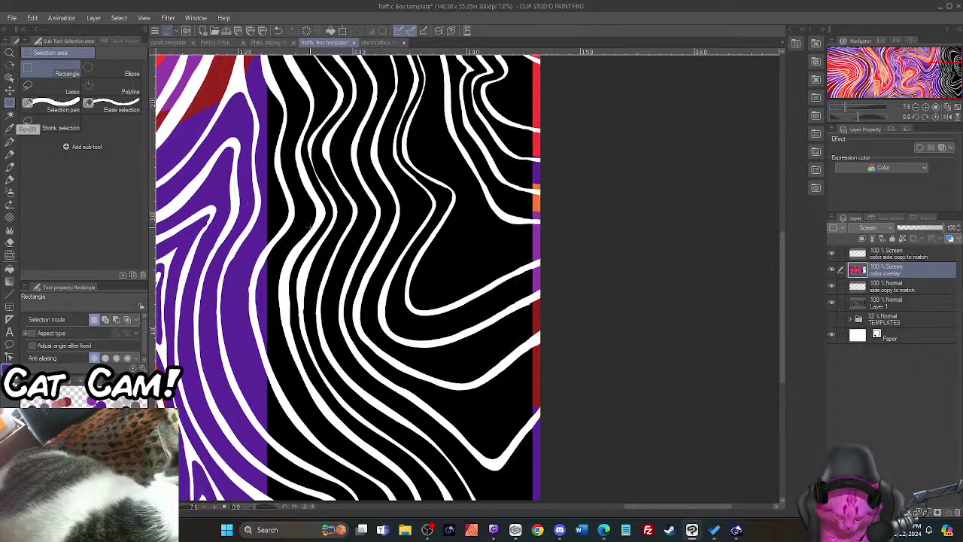
key(ctrl+minus)
drag(781, 308, 783, 247)
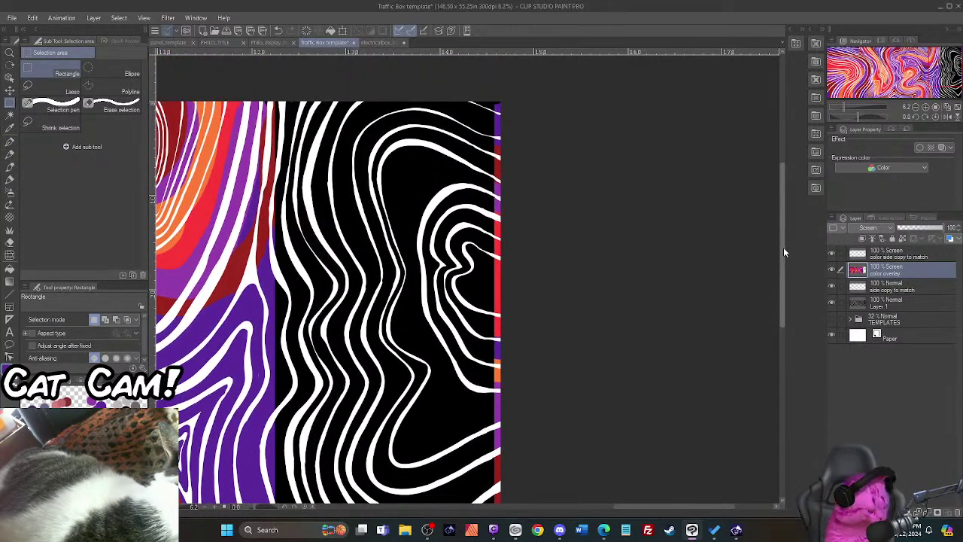
drag(619, 504, 384, 521)
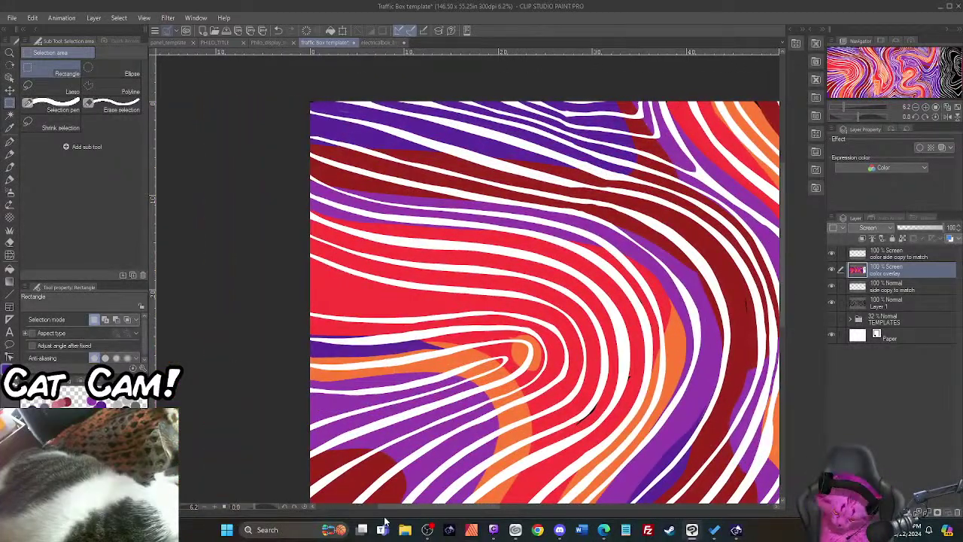
click(11, 142)
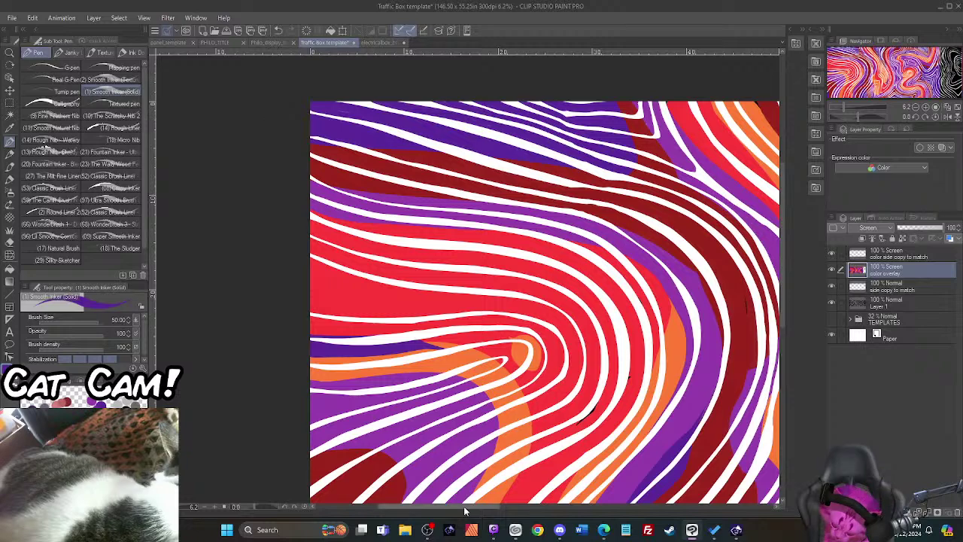
Step: Outline a dark purple area from the colored artwork's edge down to the canvas's right edge and fill its upper part, redoing the first outline
drag(464, 512, 548, 517)
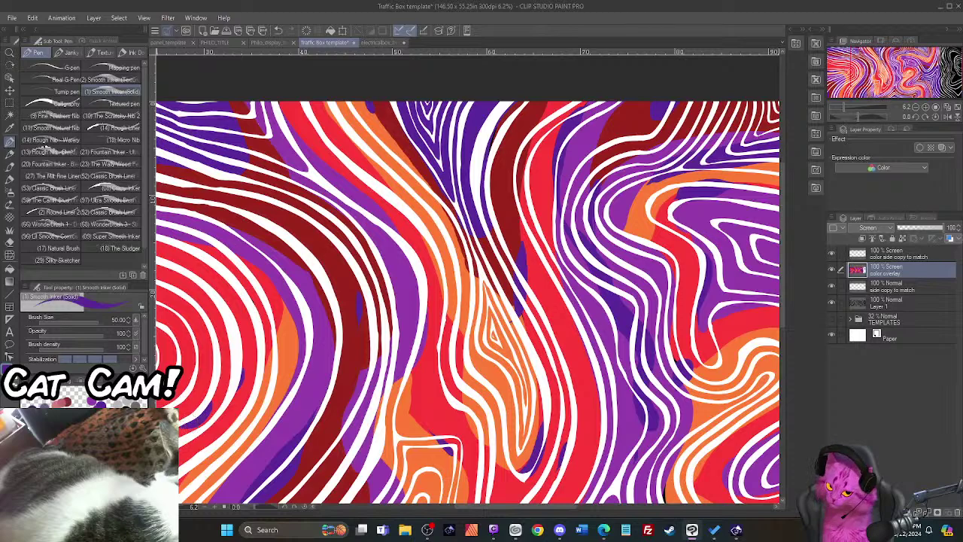
scroll(785, 329, down, 5)
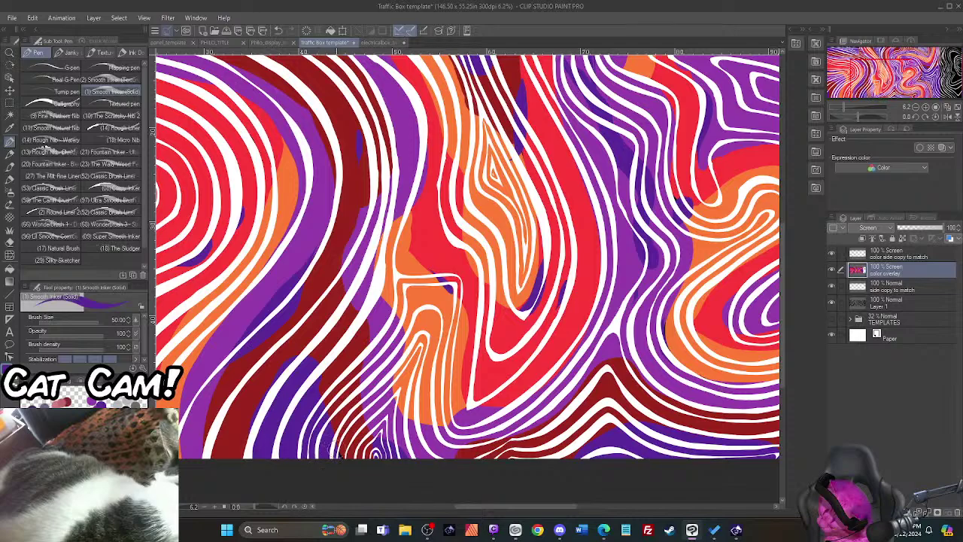
drag(518, 506, 634, 530)
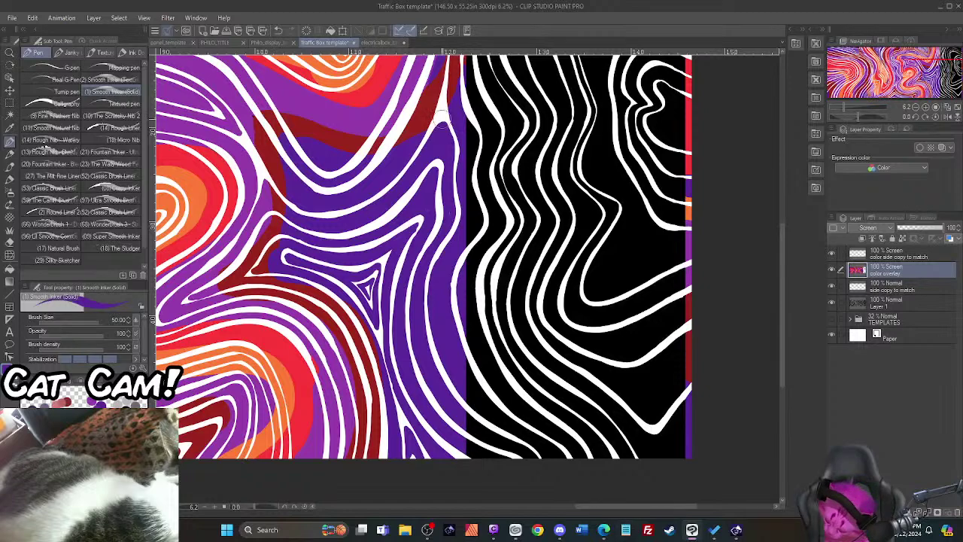
drag(781, 375, 784, 357)
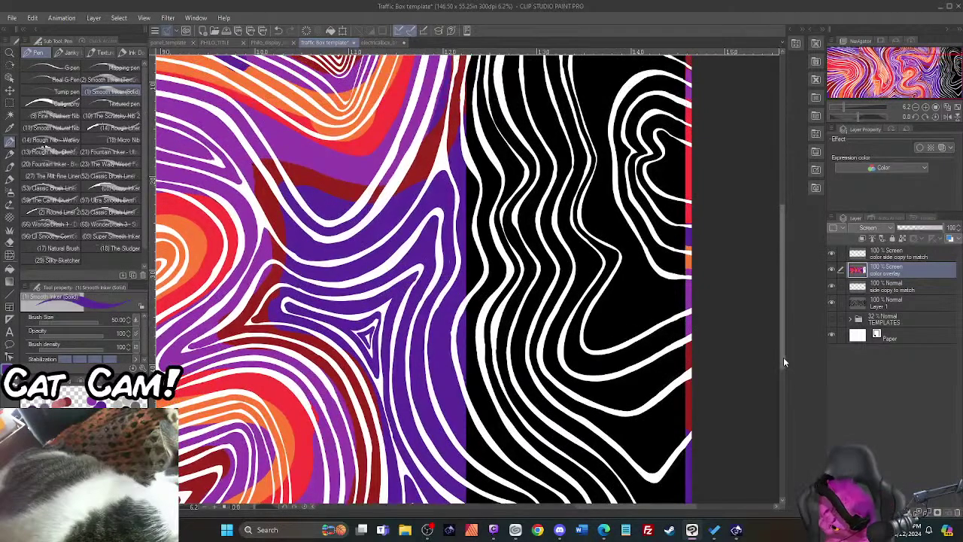
mouse_move(462, 115)
mouse_down()
mouse_move(459, 142)
mouse_move(463, 122)
mouse_move(495, 159)
mouse_move(576, 433)
mouse_move(694, 440)
mouse_up()
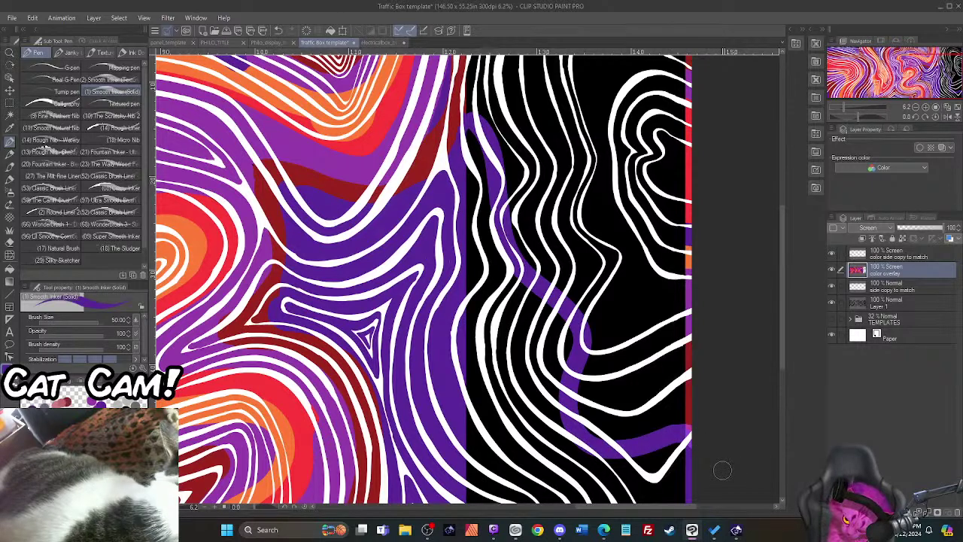
key(ctrl+z)
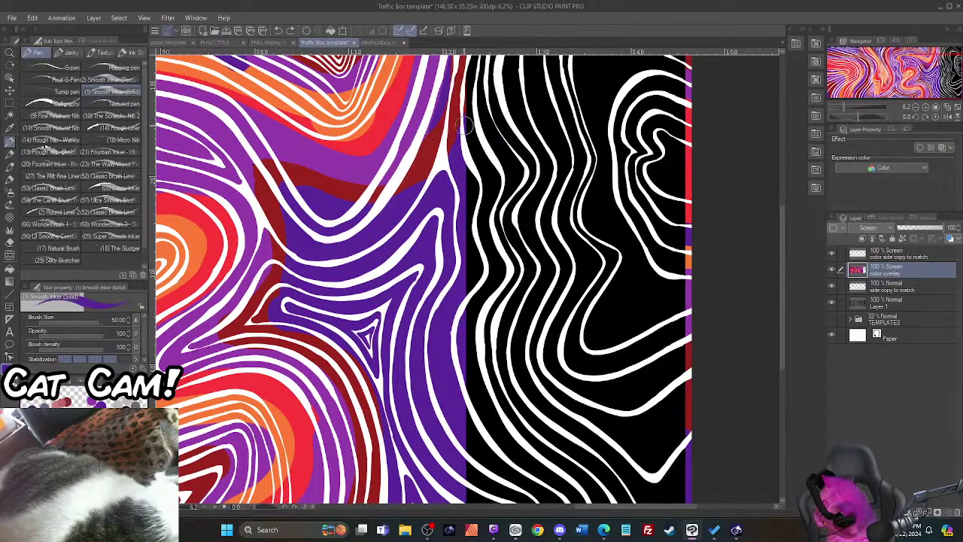
mouse_move(464, 124)
mouse_down()
mouse_move(493, 248)
mouse_move(541, 353)
mouse_move(556, 418)
mouse_move(669, 431)
mouse_move(710, 457)
mouse_up()
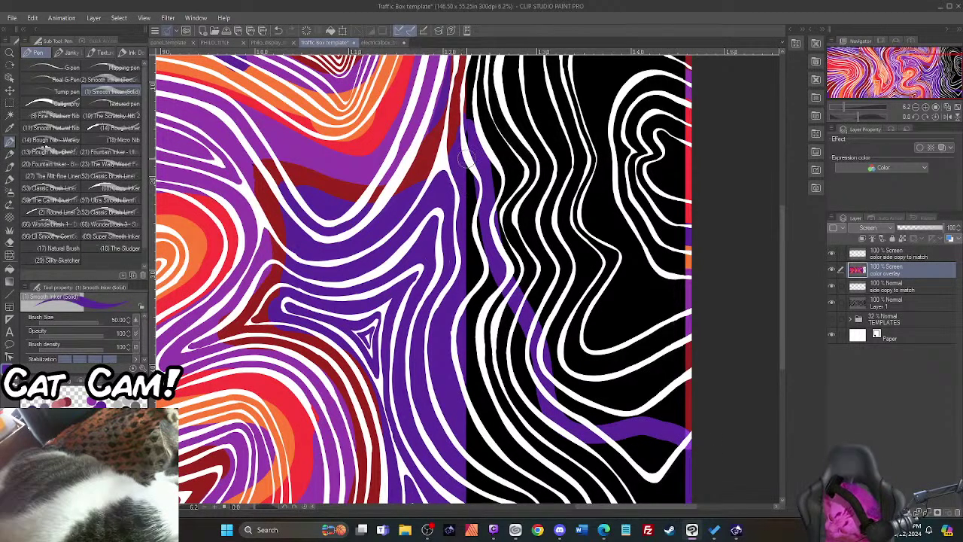
mouse_move(468, 183)
mouse_down()
mouse_move(480, 265)
mouse_move(467, 314)
mouse_move(475, 259)
mouse_move(467, 277)
mouse_move(498, 316)
mouse_move(499, 297)
mouse_move(522, 348)
mouse_move(506, 351)
mouse_move(484, 324)
mouse_move(478, 349)
mouse_move(467, 351)
mouse_move(457, 281)
mouse_move(472, 394)
mouse_move(470, 380)
mouse_move(480, 403)
mouse_move(496, 373)
mouse_move(530, 391)
mouse_move(546, 426)
mouse_up()
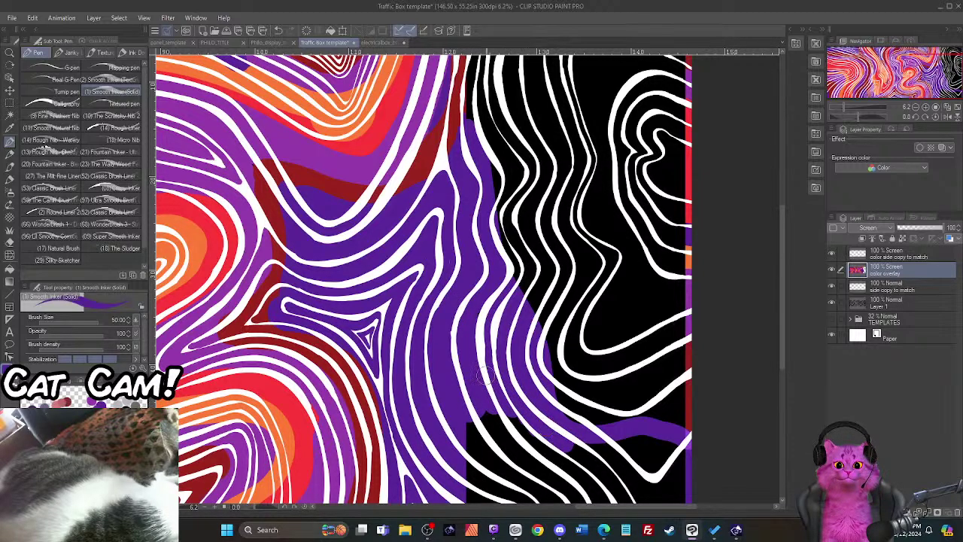
Step: Extend the dark purple through the uncolored lower section, drawing its lower outline to the bottom-right corner and filling the band up to the right edge
drag(781, 359, 785, 383)
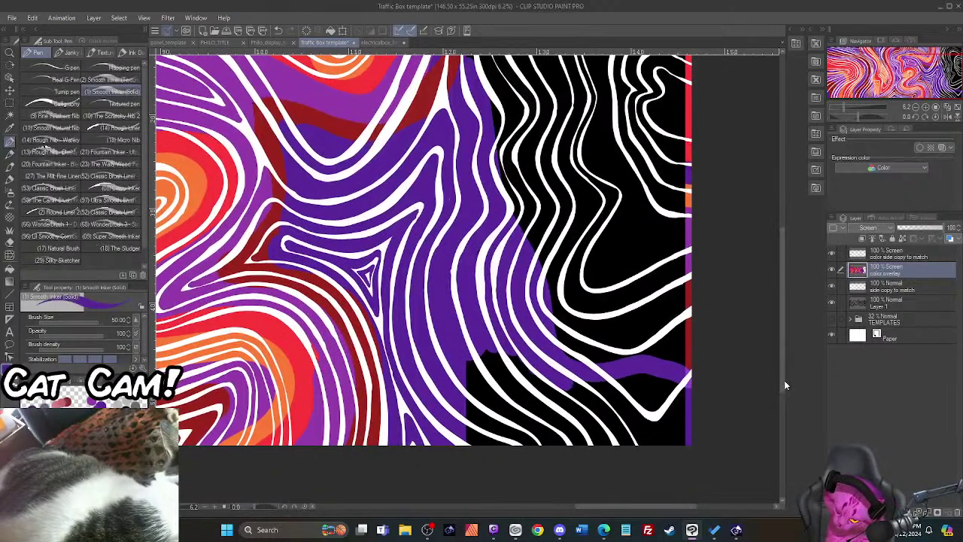
mouse_move(492, 453)
mouse_down()
mouse_move(513, 407)
mouse_move(617, 407)
mouse_move(666, 427)
mouse_move(696, 455)
mouse_up()
mouse_move(476, 426)
mouse_down()
mouse_move(474, 449)
mouse_move(478, 380)
mouse_move(480, 398)
mouse_move(468, 376)
mouse_move(484, 357)
mouse_move(494, 393)
mouse_move(510, 376)
mouse_move(487, 412)
mouse_move(507, 372)
mouse_move(510, 381)
mouse_move(526, 366)
mouse_move(563, 385)
mouse_up()
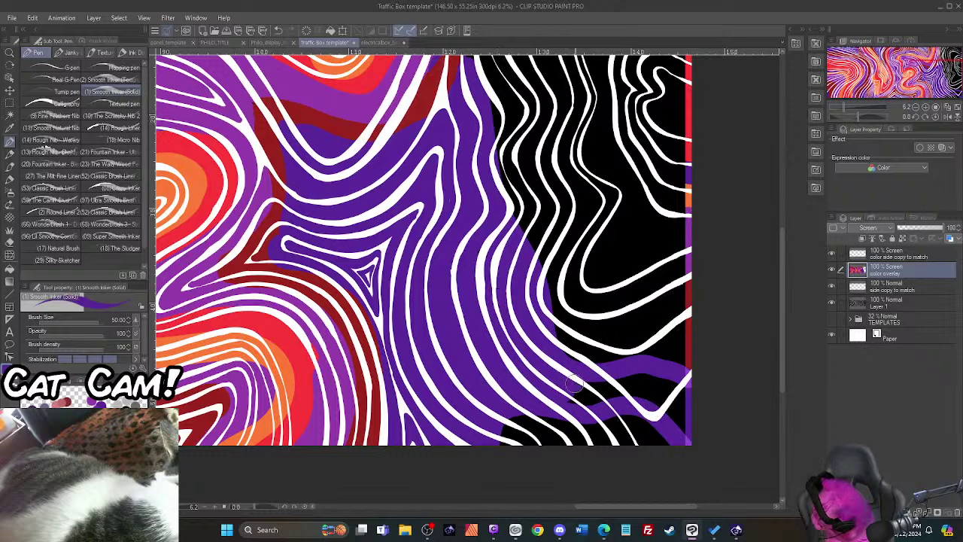
mouse_move(568, 391)
mouse_down()
mouse_move(625, 394)
mouse_move(695, 438)
mouse_move(598, 388)
mouse_move(641, 381)
mouse_move(704, 400)
mouse_move(605, 386)
mouse_move(646, 397)
mouse_up()
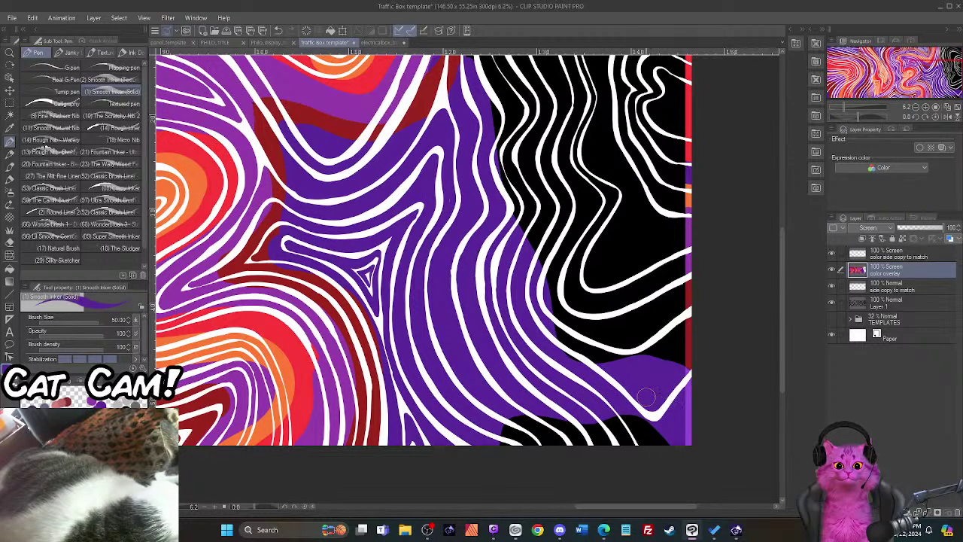
Step: Outline a dark purple arc from the upper colored boundary to the top of the right-edge strip and fill the area above it
drag(779, 373, 787, 304)
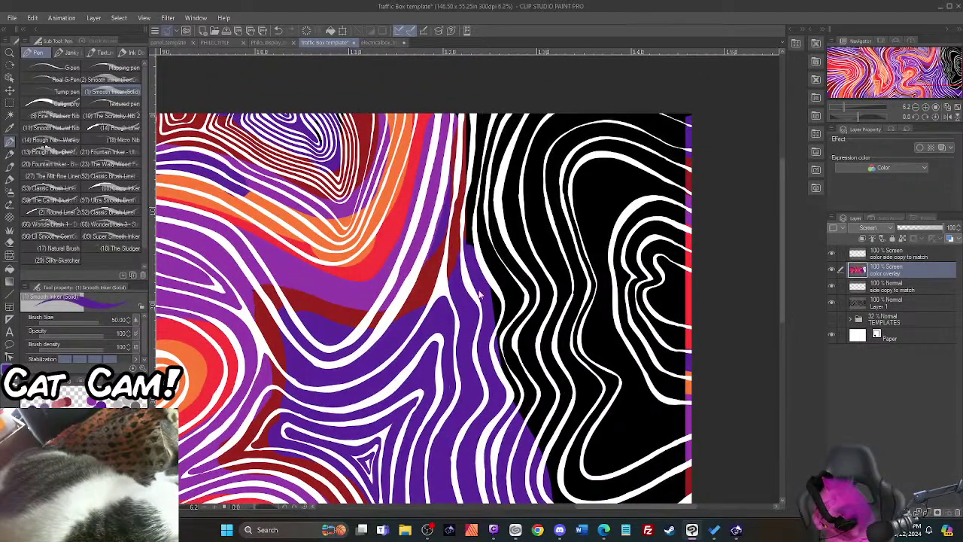
mouse_move(485, 299)
mouse_down()
mouse_move(493, 219)
mouse_move(517, 174)
mouse_move(552, 149)
mouse_move(603, 137)
mouse_move(703, 148)
mouse_up()
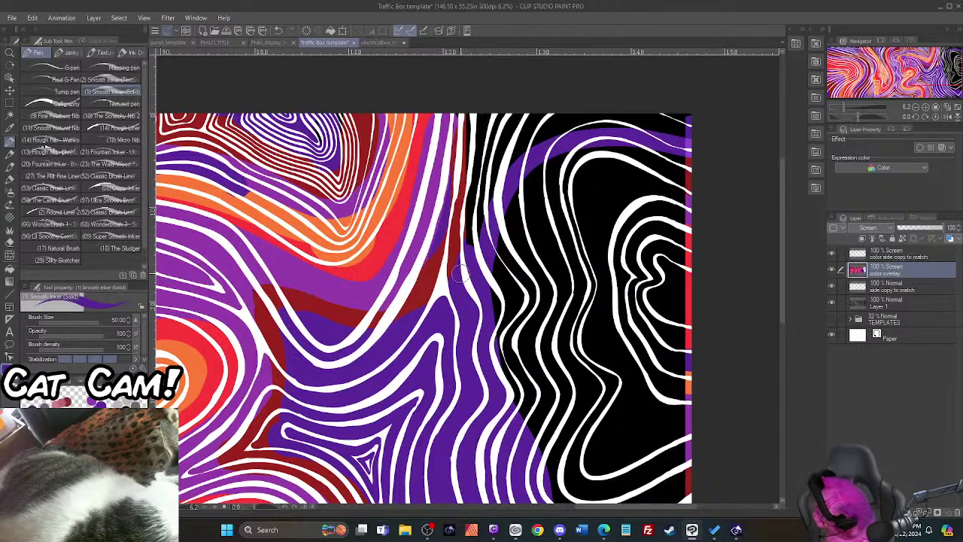
drag(457, 273, 471, 226)
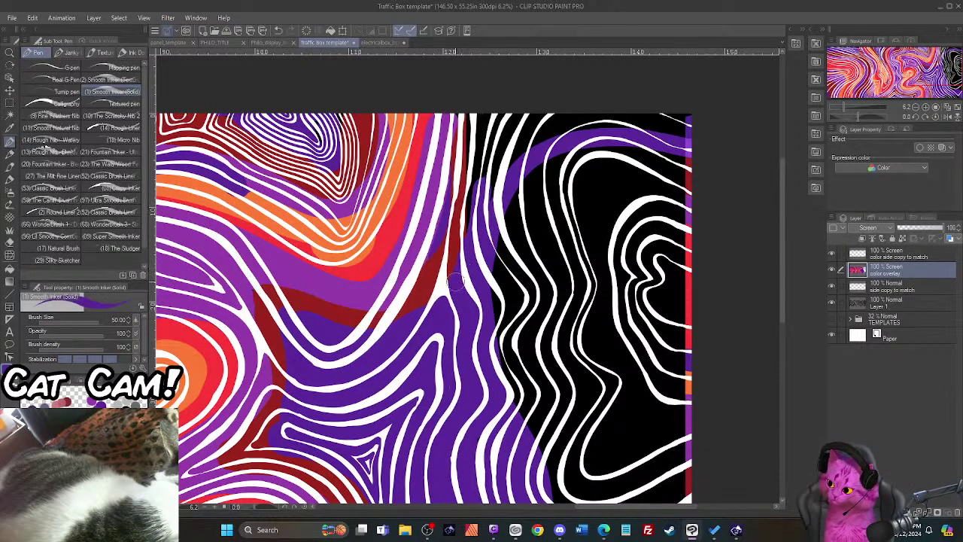
mouse_move(456, 279)
mouse_down()
mouse_move(476, 179)
mouse_move(472, 122)
mouse_move(467, 96)
mouse_move(472, 144)
mouse_move(440, 86)
mouse_move(484, 167)
mouse_move(475, 118)
mouse_move(498, 113)
mouse_move(697, 122)
mouse_move(687, 133)
mouse_move(611, 122)
mouse_move(626, 123)
mouse_move(526, 142)
mouse_move(507, 158)
mouse_move(488, 206)
mouse_move(491, 158)
mouse_move(510, 117)
mouse_move(535, 134)
mouse_move(561, 115)
mouse_up()
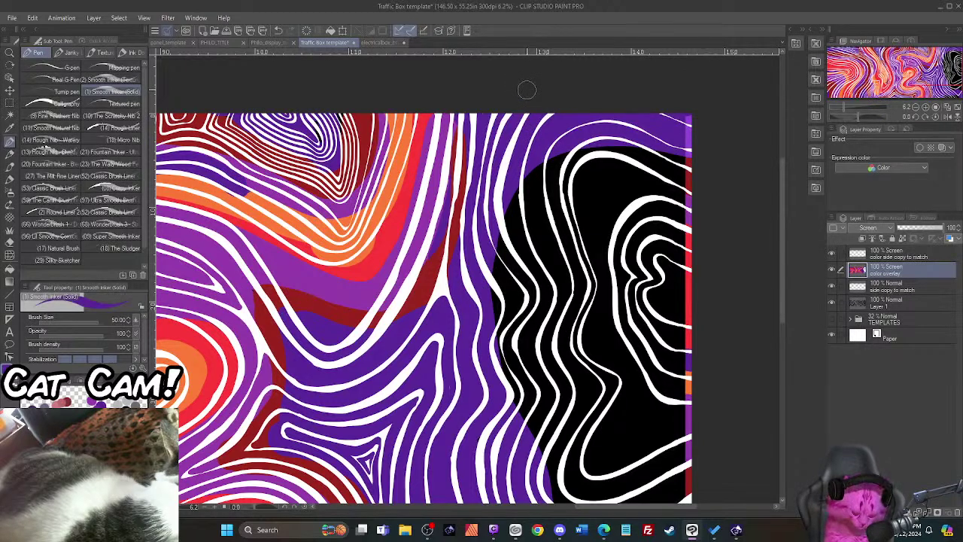
Step: Outline and fill a dark purple patch across the wavy lines beside the red part of the right-edge strip
mouse_move(689, 356)
mouse_down()
mouse_move(648, 307)
mouse_move(610, 292)
mouse_move(584, 345)
mouse_move(612, 371)
mouse_move(677, 365)
mouse_up()
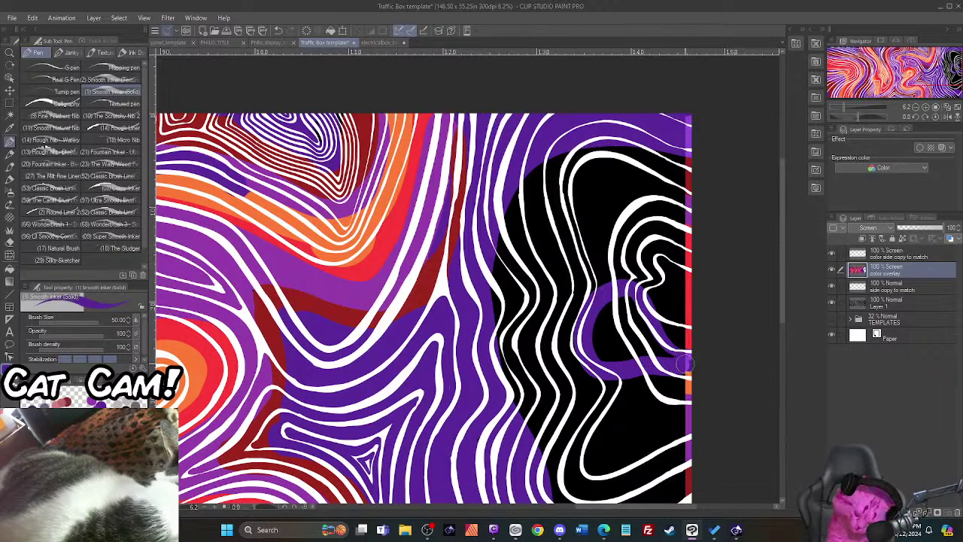
mouse_move(692, 360)
mouse_down()
mouse_move(628, 354)
mouse_move(677, 357)
mouse_move(630, 299)
mouse_move(607, 307)
mouse_move(595, 325)
mouse_move(602, 356)
mouse_move(636, 364)
mouse_move(655, 354)
mouse_move(602, 346)
mouse_move(615, 331)
mouse_move(621, 344)
mouse_move(636, 343)
mouse_move(639, 323)
mouse_move(645, 344)
mouse_up()
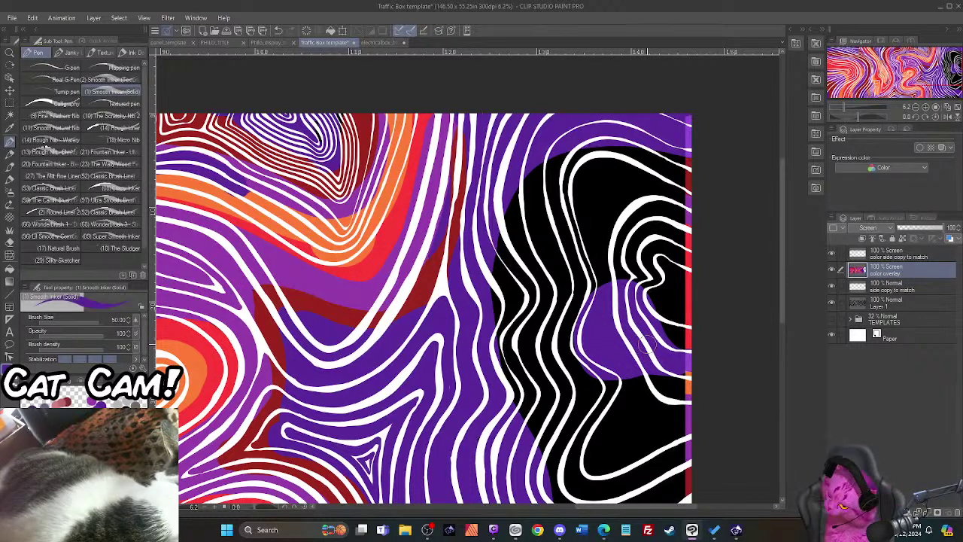
Step: Paint a dark red band along the dark purple area's inner boundary, from the upper right edge around to the lower right edge
alt+click(299, 297)
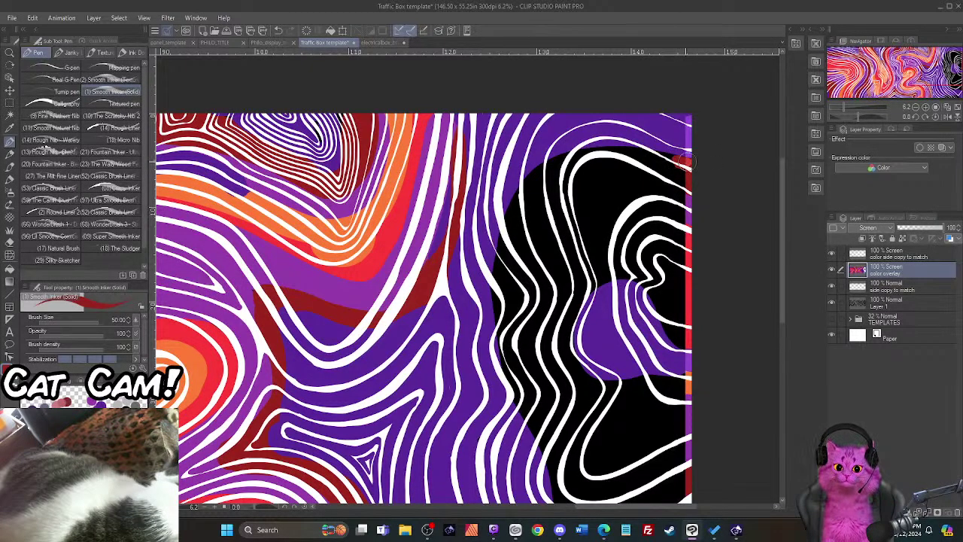
mouse_move(687, 161)
mouse_down()
mouse_move(639, 153)
mouse_move(691, 162)
mouse_move(629, 150)
mouse_move(571, 155)
mouse_move(526, 183)
mouse_move(496, 267)
mouse_move(508, 352)
mouse_move(522, 251)
mouse_move(553, 198)
mouse_move(627, 181)
mouse_move(702, 185)
mouse_move(639, 165)
mouse_move(559, 179)
mouse_move(532, 198)
mouse_move(507, 245)
mouse_move(503, 279)
mouse_up()
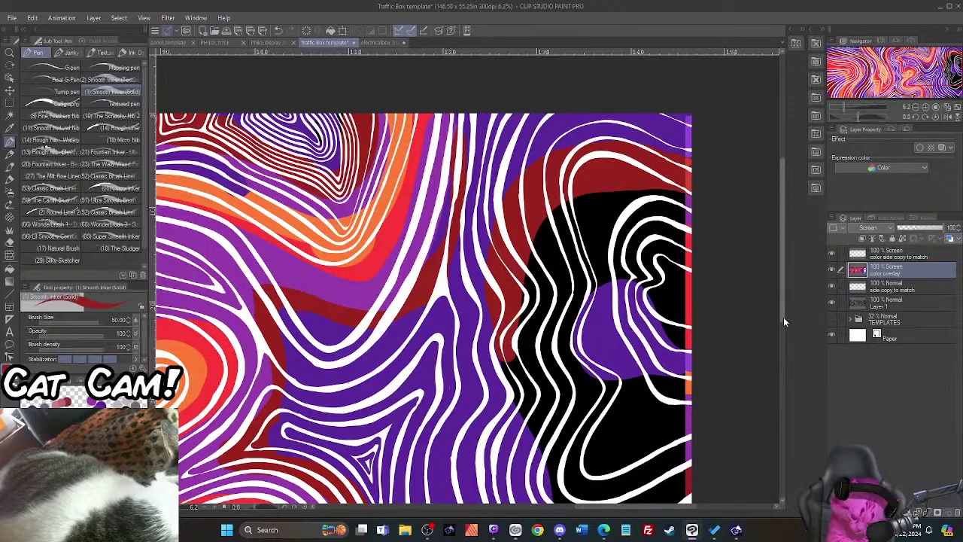
drag(784, 316, 788, 347)
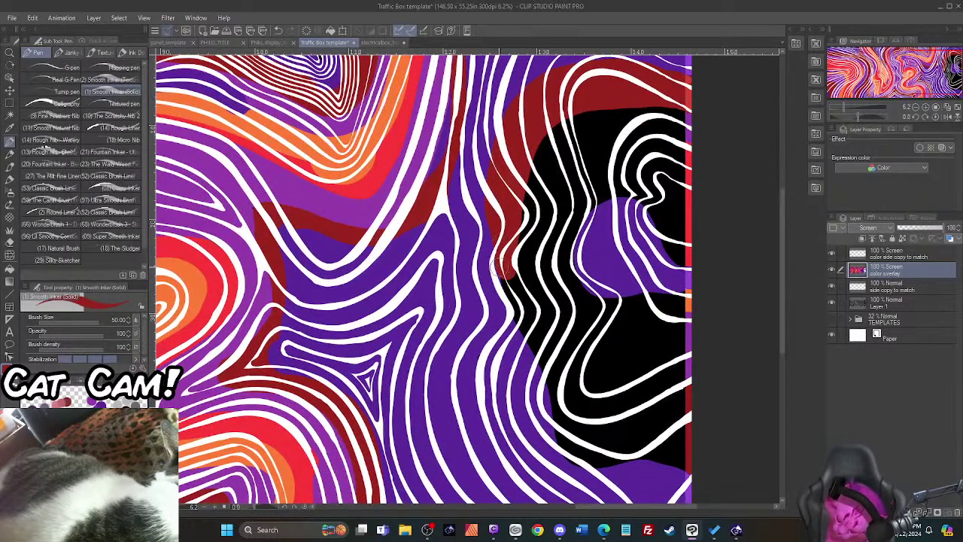
mouse_move(498, 265)
mouse_down()
mouse_move(553, 380)
mouse_move(567, 450)
mouse_move(593, 464)
mouse_move(682, 460)
mouse_up()
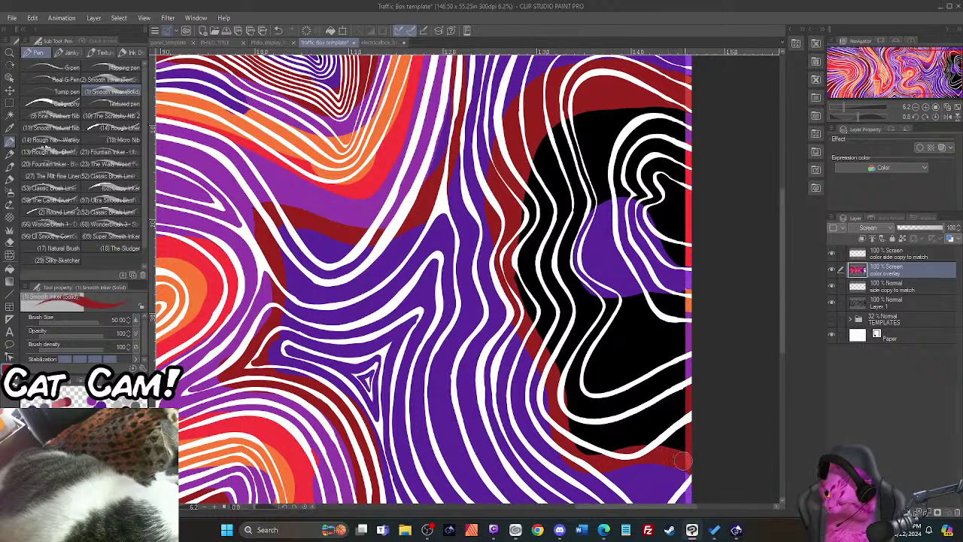
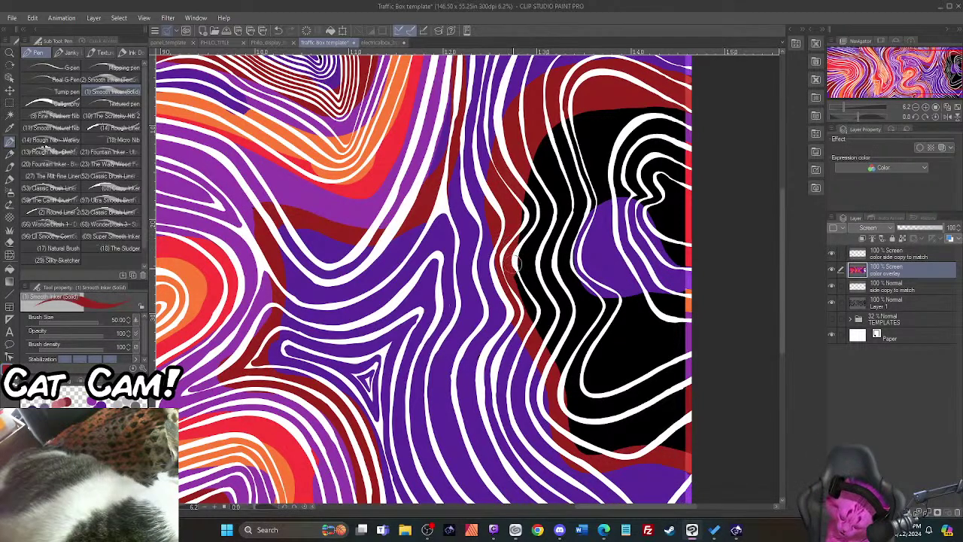
Step: Widen the lower dark red band inward and fill it across to the canvas's right edge
mouse_move(536, 312)
mouse_down()
mouse_move(606, 386)
mouse_move(647, 405)
mouse_move(674, 388)
mouse_move(689, 392)
mouse_up()
mouse_move(540, 335)
mouse_down()
mouse_move(559, 369)
mouse_move(558, 357)
mouse_move(635, 416)
mouse_move(691, 401)
mouse_up()
mouse_move(565, 399)
mouse_down()
mouse_move(581, 445)
mouse_move(591, 450)
mouse_move(695, 448)
mouse_move(575, 436)
mouse_move(589, 444)
mouse_move(586, 403)
mouse_move(593, 435)
mouse_move(598, 414)
mouse_move(647, 436)
mouse_move(696, 427)
mouse_up()
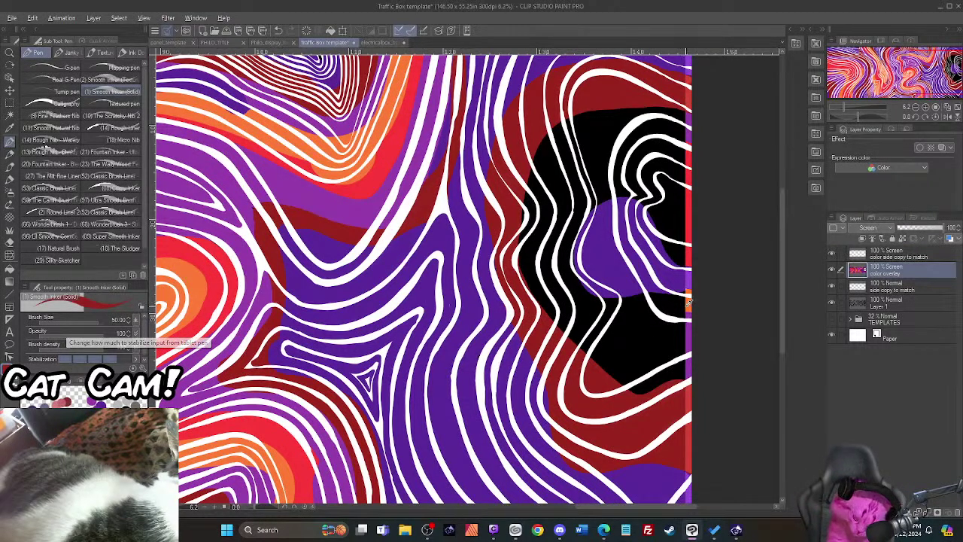
Step: Paint the black area around the dark purple patch orange out to the right edge, and fill the pocket beneath it with light purple
alt+click(192, 278)
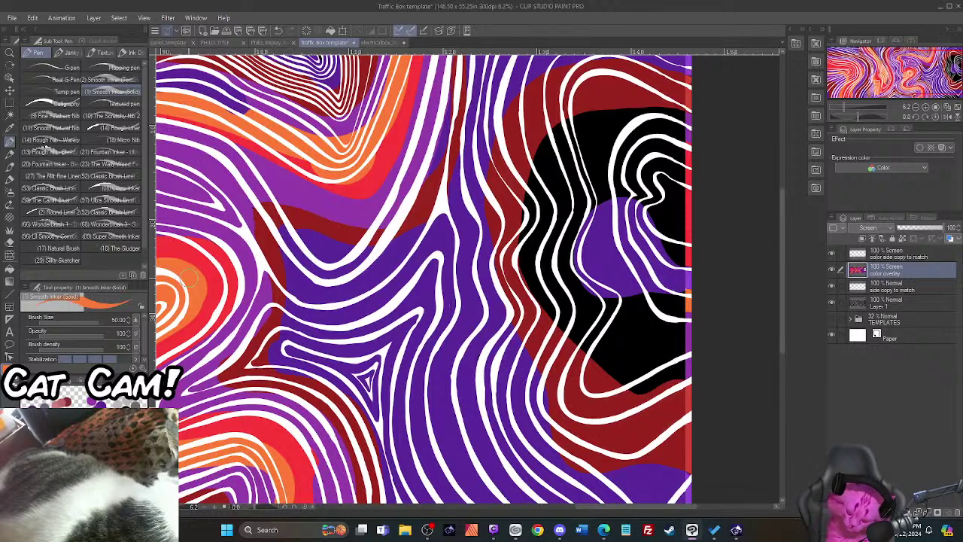
mouse_move(690, 303)
mouse_down()
mouse_move(616, 355)
mouse_move(590, 361)
mouse_move(524, 265)
mouse_move(521, 230)
mouse_move(542, 173)
mouse_move(593, 161)
mouse_move(612, 172)
mouse_move(569, 241)
mouse_move(580, 292)
mouse_move(597, 305)
mouse_move(692, 294)
mouse_move(587, 347)
mouse_move(637, 310)
mouse_move(575, 320)
mouse_move(590, 315)
mouse_move(583, 337)
mouse_move(555, 297)
mouse_move(571, 301)
mouse_move(548, 286)
mouse_move(537, 260)
mouse_move(538, 212)
mouse_move(553, 183)
mouse_move(580, 167)
mouse_move(596, 173)
mouse_move(558, 218)
mouse_move(558, 279)
mouse_move(570, 194)
mouse_up()
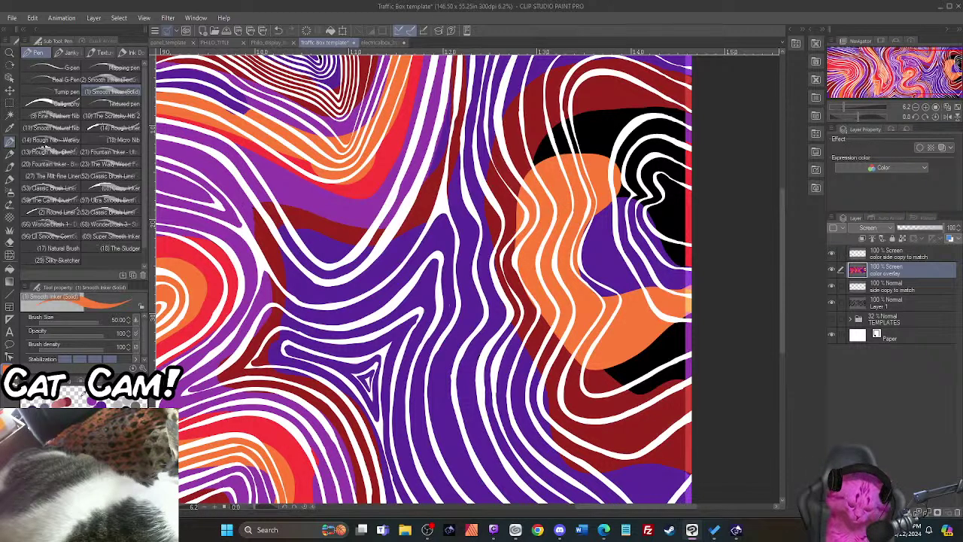
key(x)
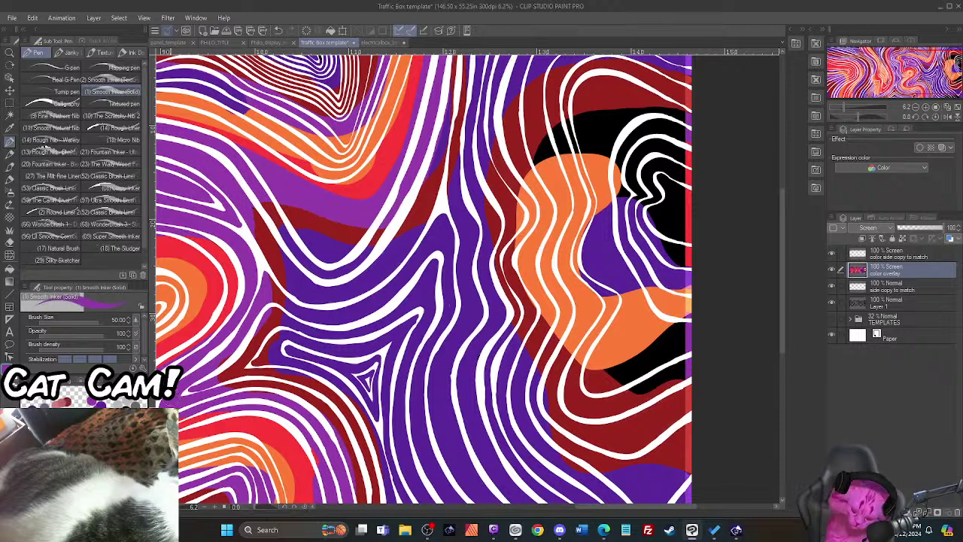
mouse_move(606, 370)
mouse_down()
mouse_move(714, 310)
mouse_move(605, 370)
mouse_move(632, 390)
mouse_move(706, 361)
mouse_up()
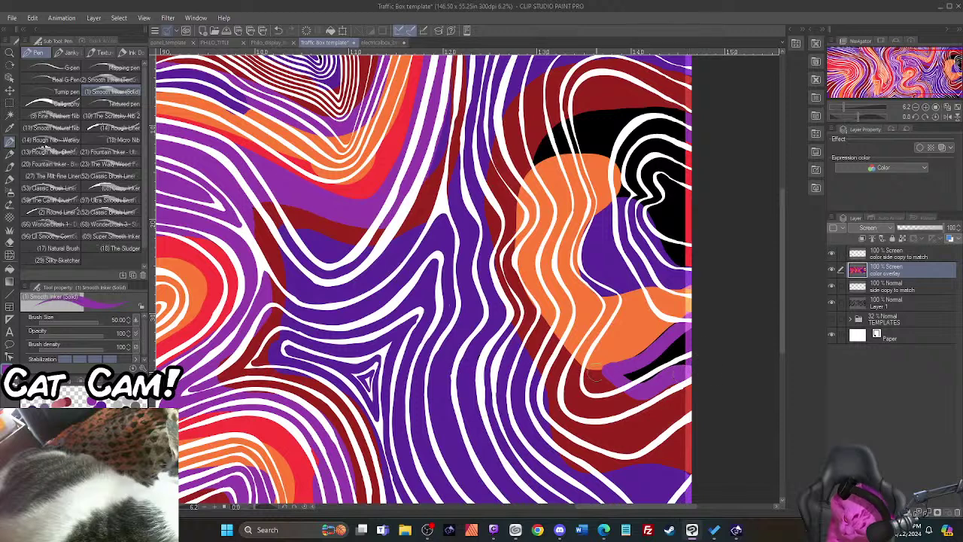
mouse_move(612, 378)
mouse_down()
mouse_move(700, 319)
mouse_move(629, 377)
mouse_move(694, 357)
mouse_move(646, 367)
mouse_move(691, 341)
mouse_up()
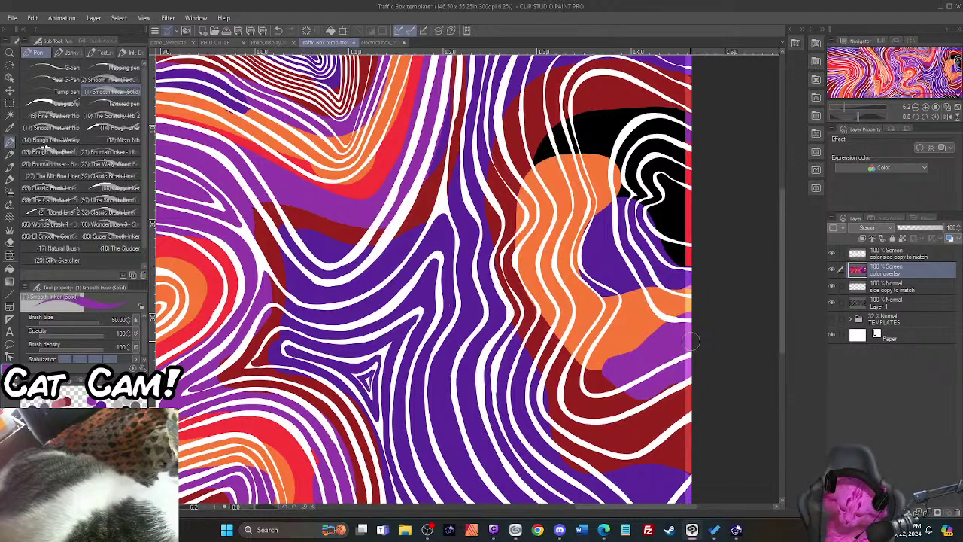
Step: Paint a light purple arc between the upper dark red band and the orange area out to the right edge, redoing the first stroke
drag(780, 309, 784, 284)
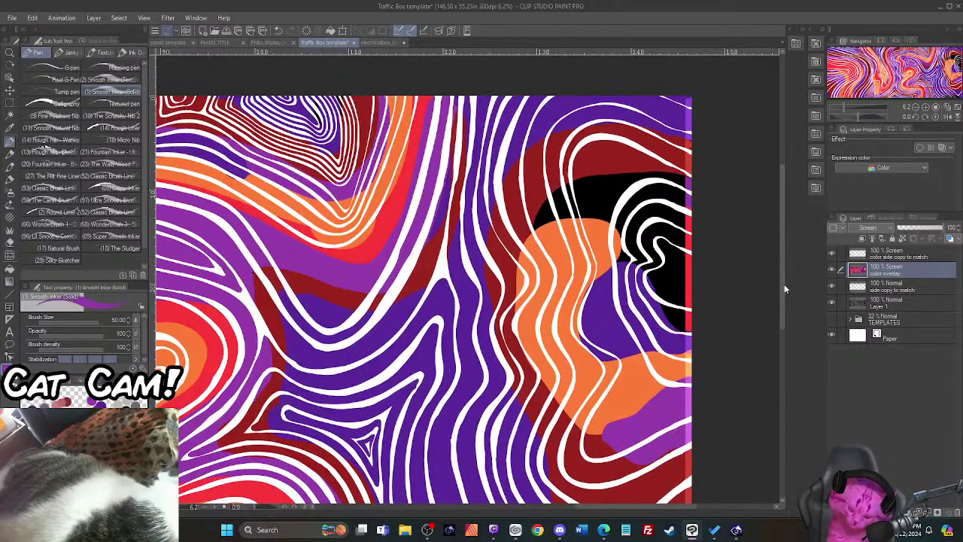
mouse_move(527, 234)
mouse_down()
mouse_move(549, 203)
mouse_move(595, 181)
mouse_move(653, 179)
mouse_move(721, 196)
mouse_up()
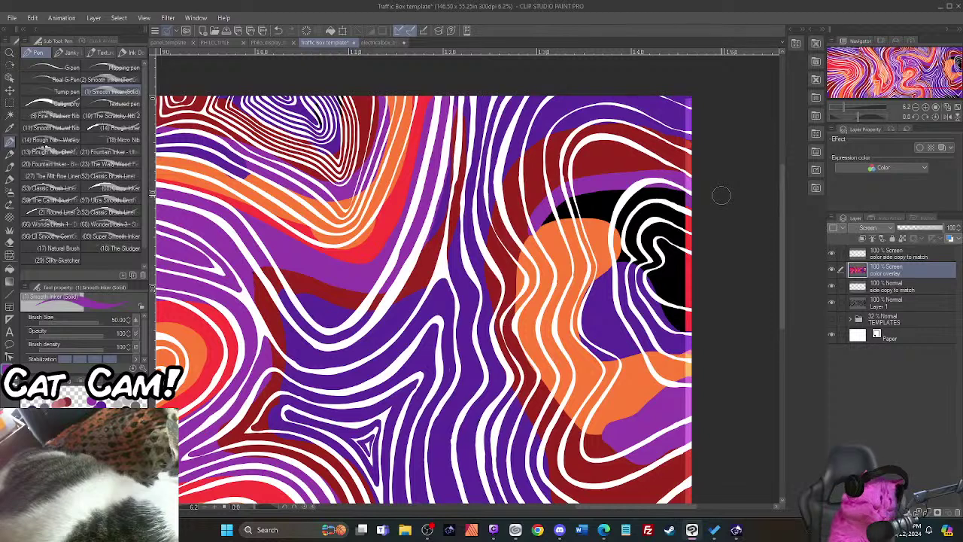
key(ctrl+z)
mouse_move(526, 238)
mouse_down()
mouse_move(588, 181)
mouse_move(671, 180)
mouse_move(714, 200)
mouse_move(608, 185)
mouse_move(563, 201)
mouse_move(531, 230)
mouse_up()
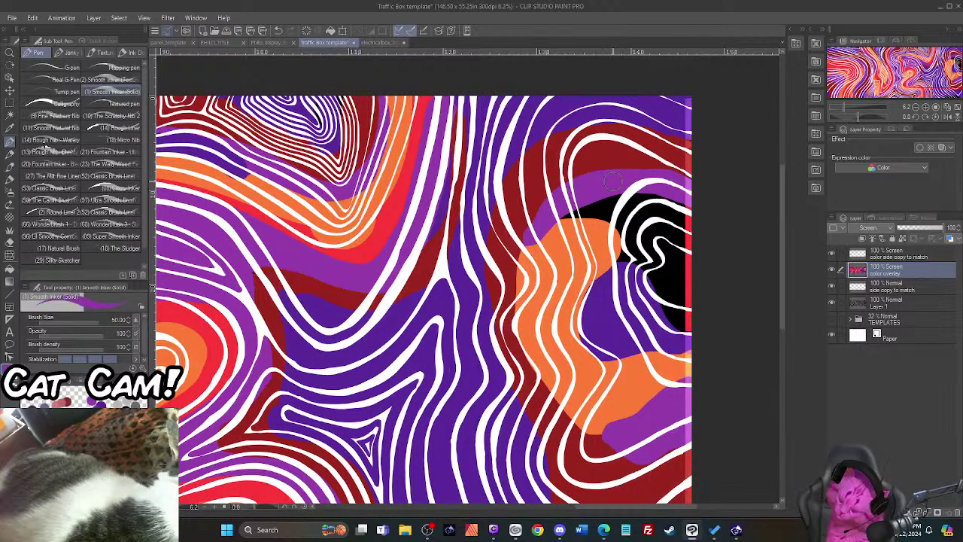
Step: Fill the remaining black area inside the light purple arc with bright red, down to the dark purple patch and right edge
alt+click(182, 314)
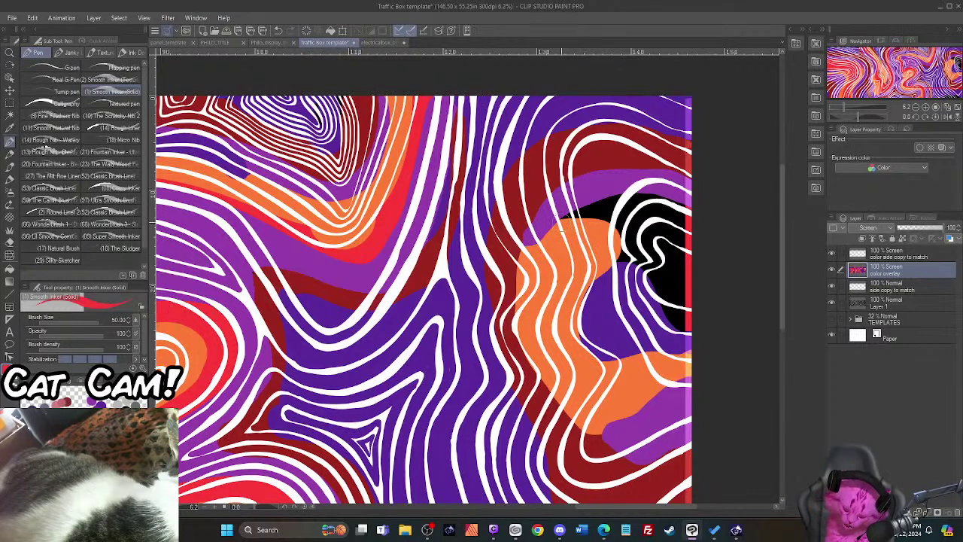
mouse_move(558, 226)
mouse_down()
mouse_move(572, 213)
mouse_move(640, 199)
mouse_move(713, 221)
mouse_up()
mouse_move(595, 220)
mouse_down()
mouse_move(689, 328)
mouse_move(717, 307)
mouse_up()
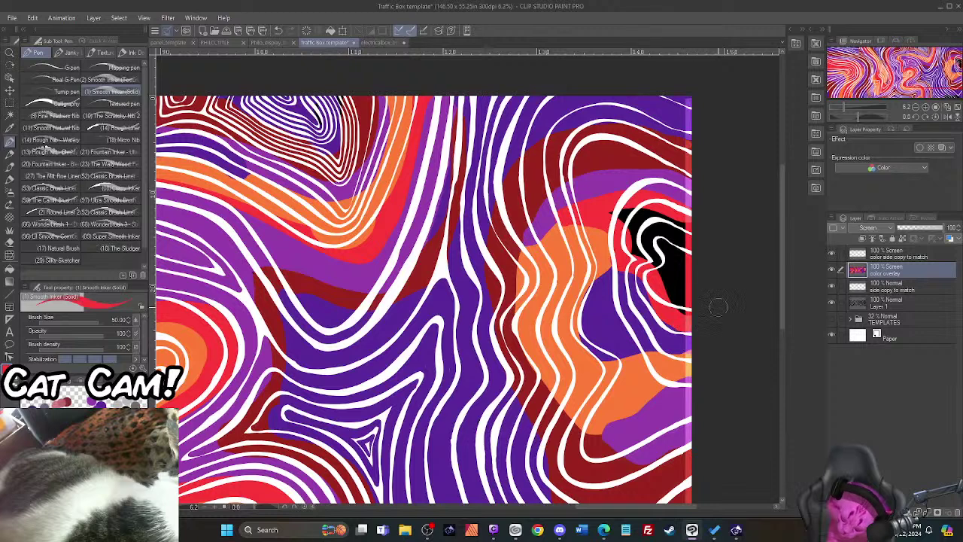
mouse_move(602, 209)
mouse_down()
mouse_move(639, 263)
mouse_move(634, 214)
mouse_move(681, 226)
mouse_move(686, 214)
mouse_move(689, 233)
mouse_move(638, 229)
mouse_move(655, 260)
mouse_move(680, 269)
mouse_move(666, 263)
mouse_move(677, 297)
mouse_move(698, 310)
mouse_up()
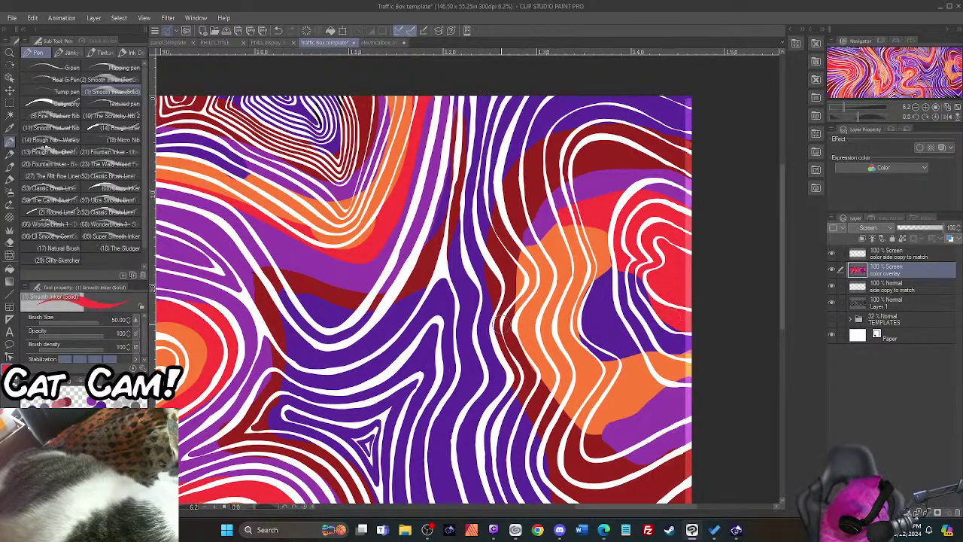
Step: Cover the leftover black patch at the canvas's bottom edge near the lower-right corner with bright red
scroll(504, 323, down, 2)
scroll(504, 325, down, 1)
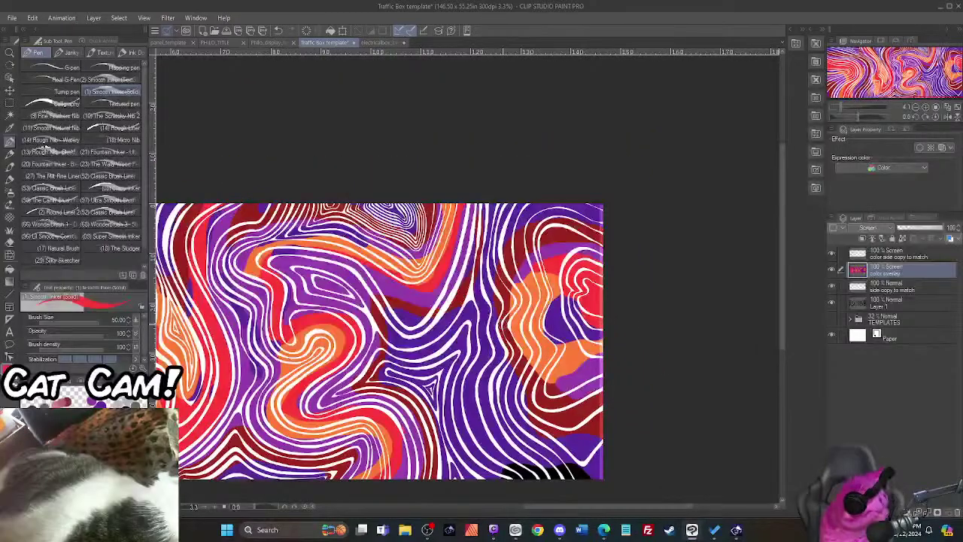
scroll(505, 324, down, 1)
scroll(508, 322, up, 1)
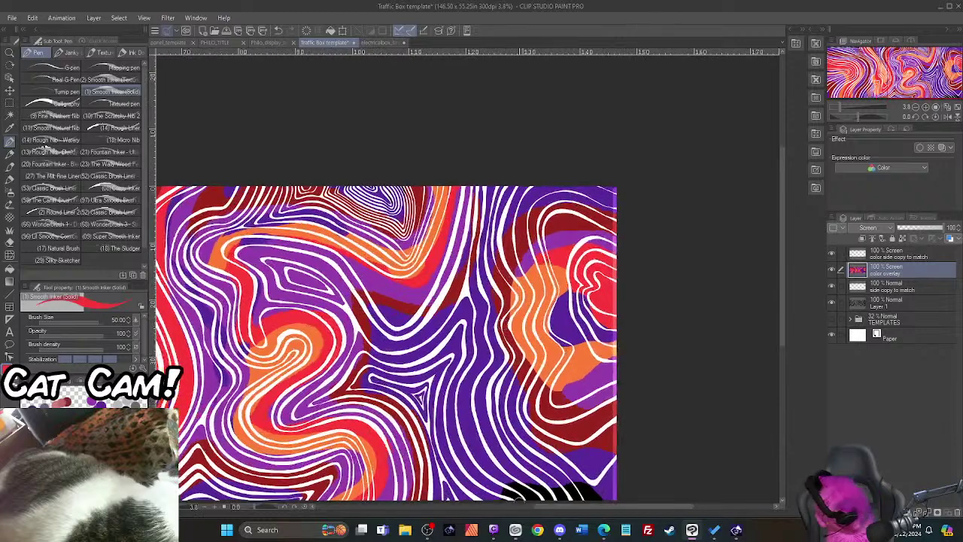
scroll(781, 297, down, 3)
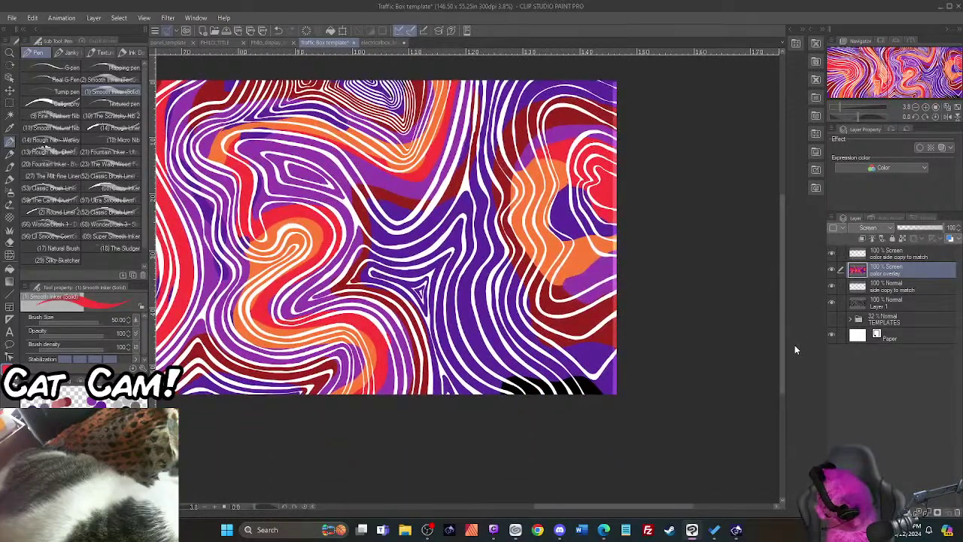
mouse_move(504, 395)
mouse_down()
mouse_move(597, 386)
mouse_move(608, 412)
mouse_move(527, 394)
mouse_move(584, 394)
mouse_move(576, 390)
mouse_up()
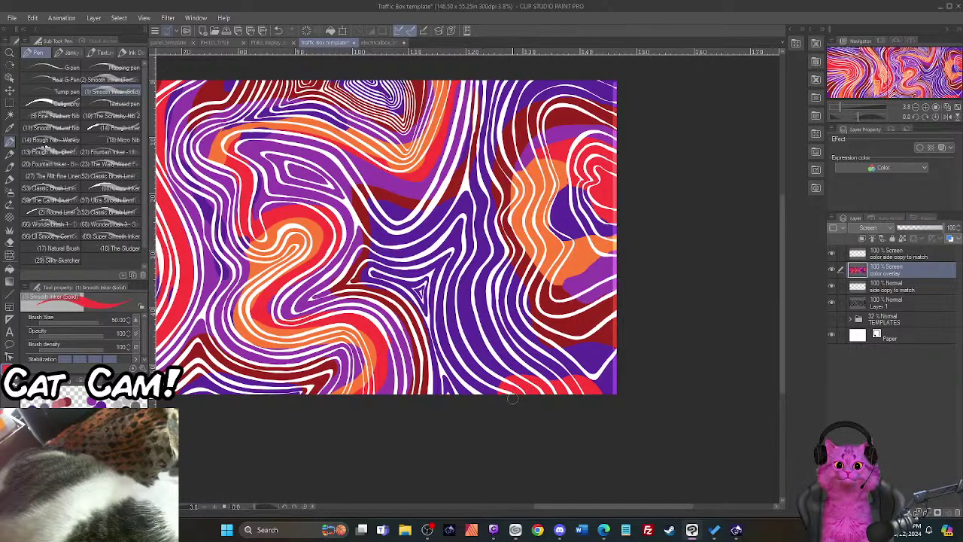
Step: Add small dark purple accent spots along the color boundaries throughout the pattern, from the right end across to the left end
scroll(481, 380, down, 3)
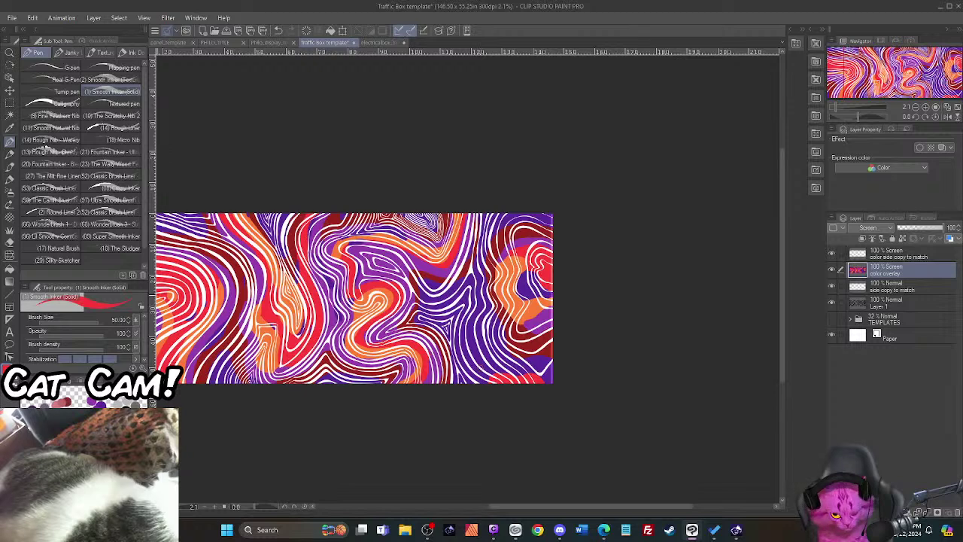
scroll(290, 307, up, 2)
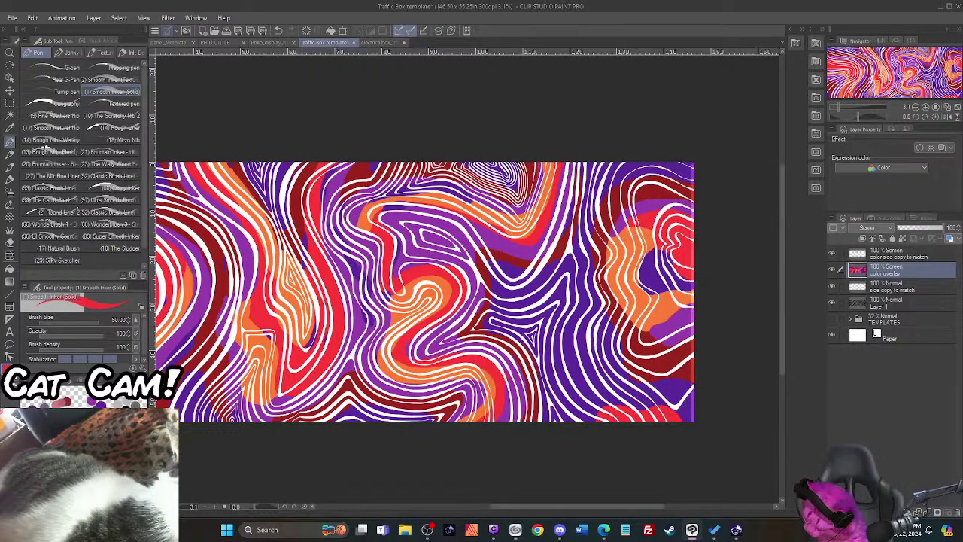
alt+click(509, 288)
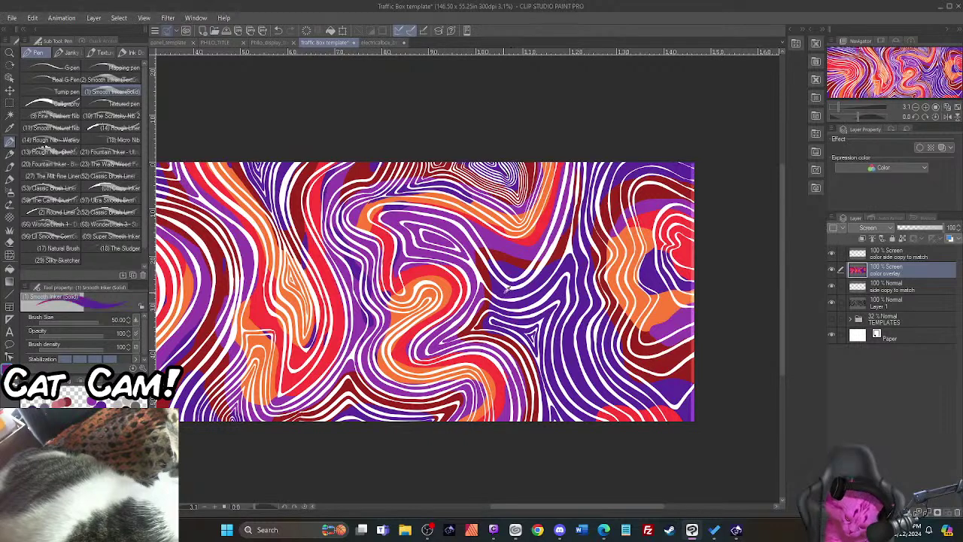
click(649, 331)
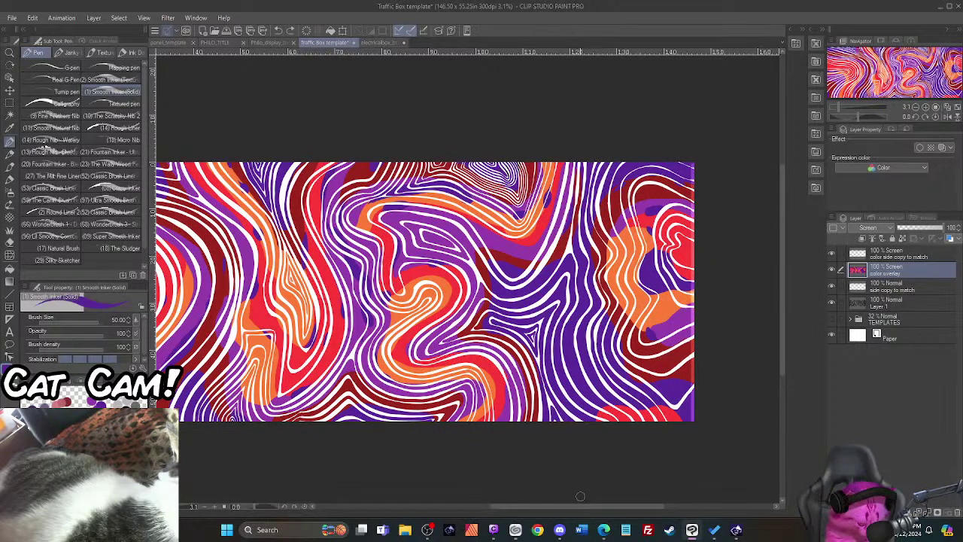
drag(572, 510, 469, 516)
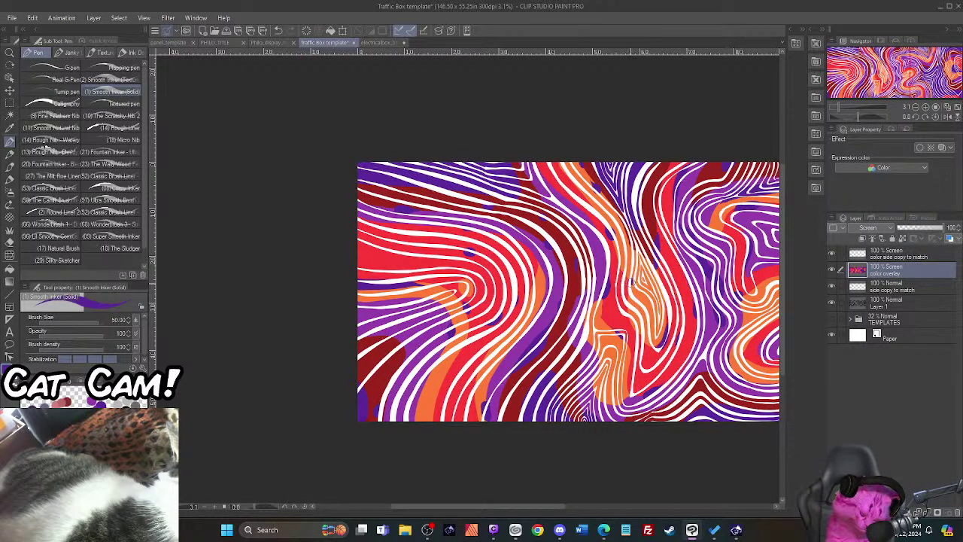
drag(556, 511, 599, 511)
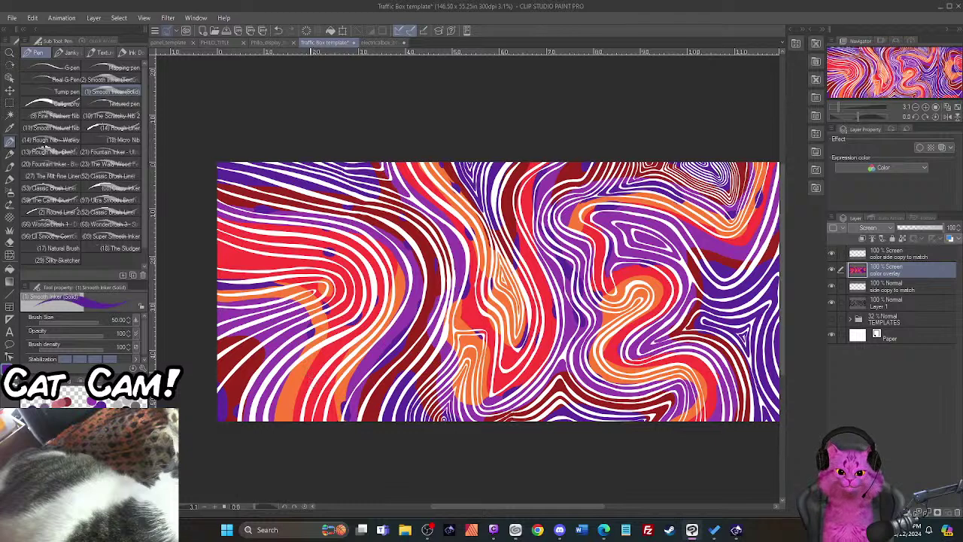
Step: Create a layer folder above the "color side copy to match" layer and name it "extra inch"
scroll(373, 366, down, 3)
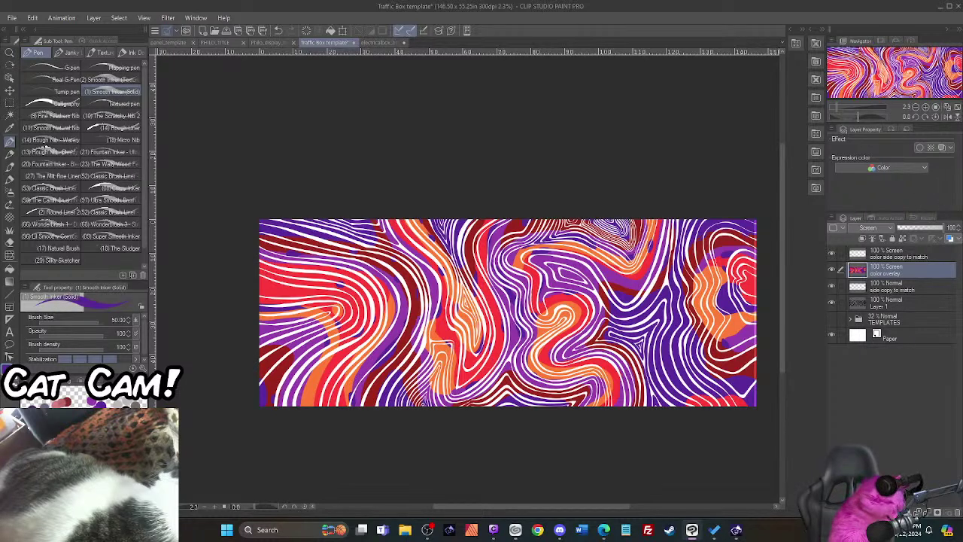
click(902, 255)
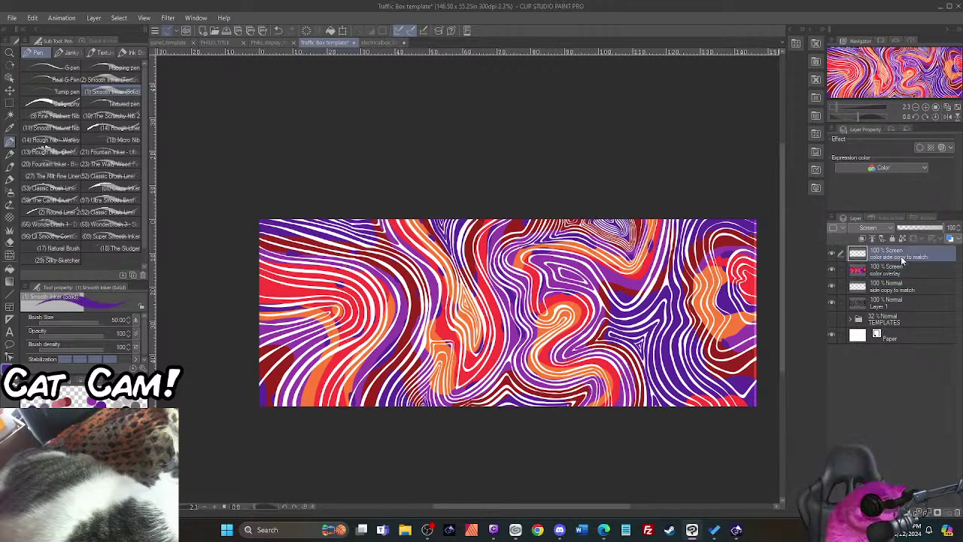
click(881, 239)
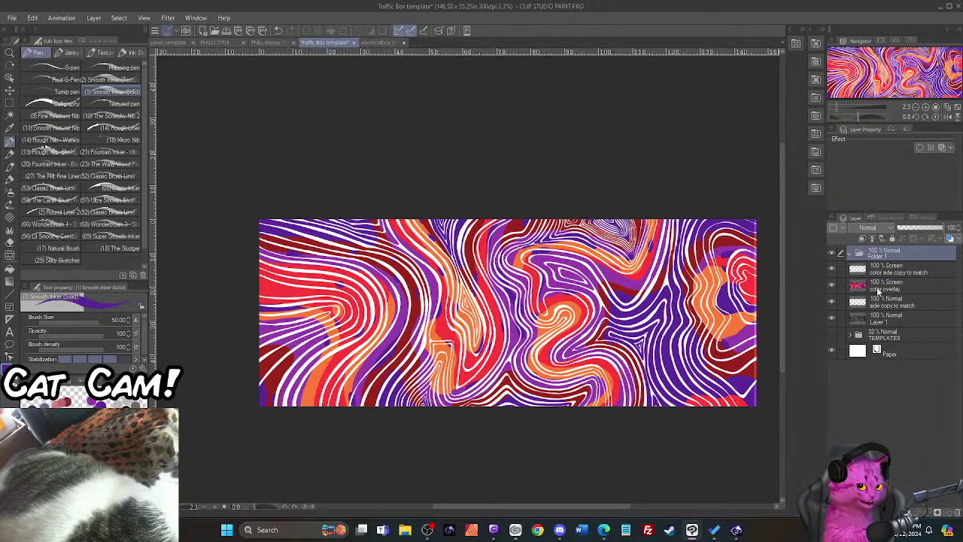
double_click(878, 256)
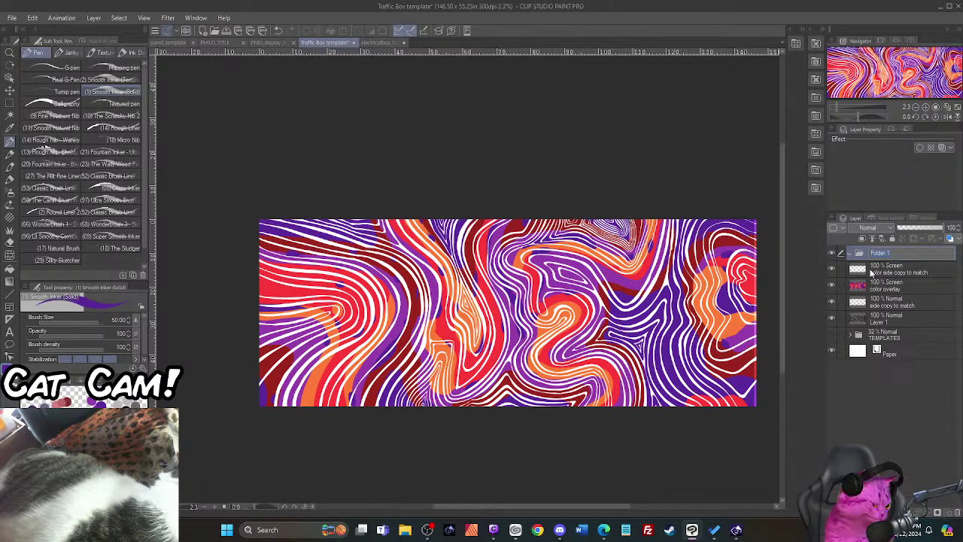
text(ext)
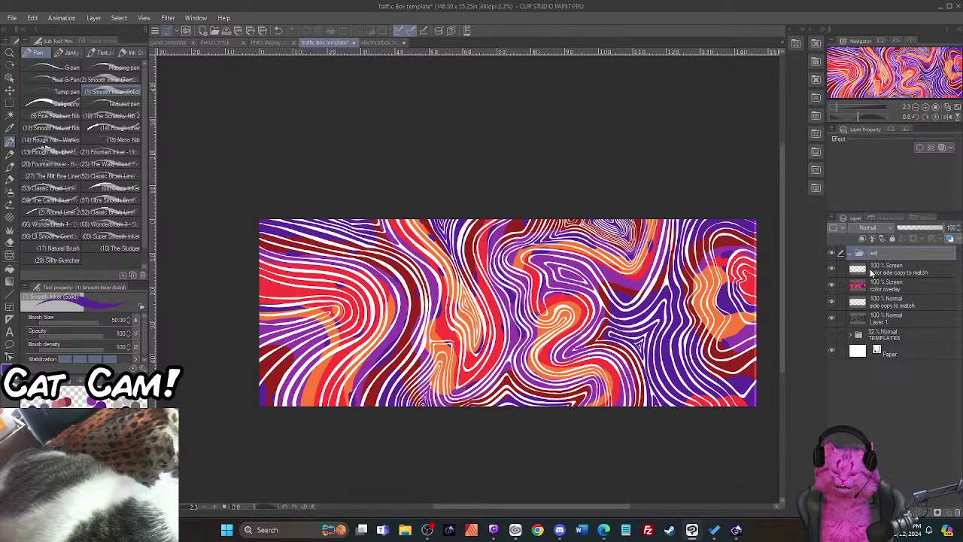
text(ra inch)
key(Return)
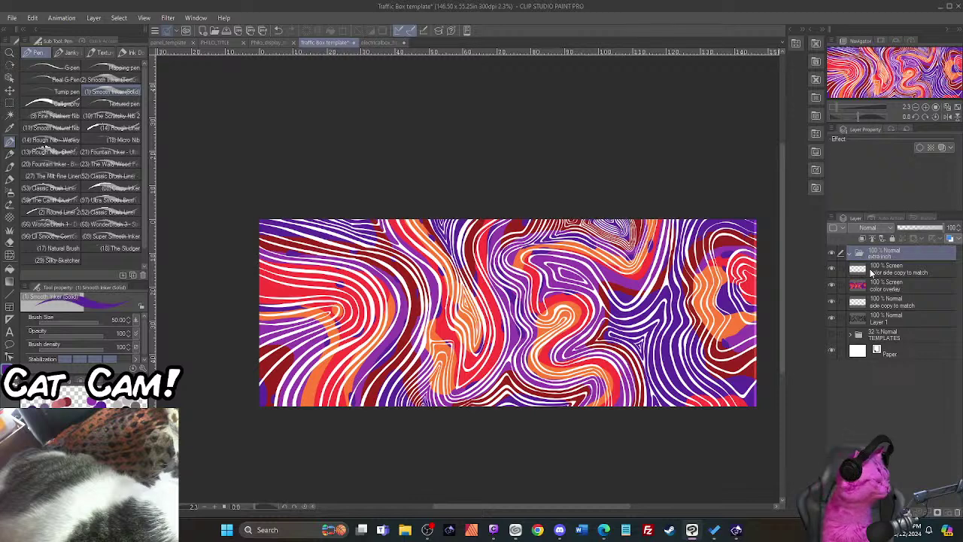
Step: Move the "side copy to match" and "color side copy to match" layers into the "extra inch" folder
click(904, 305)
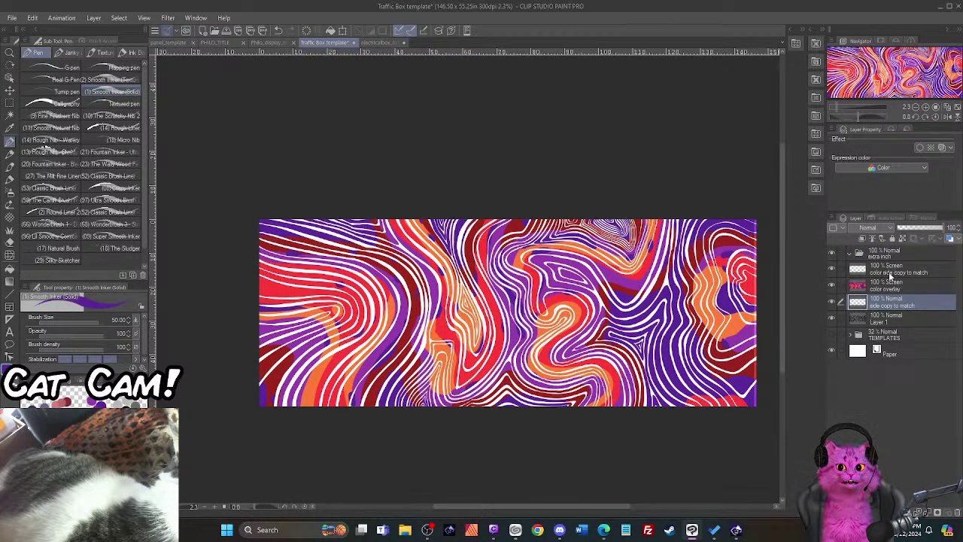
ctrl+click(885, 273)
drag(885, 272, 882, 257)
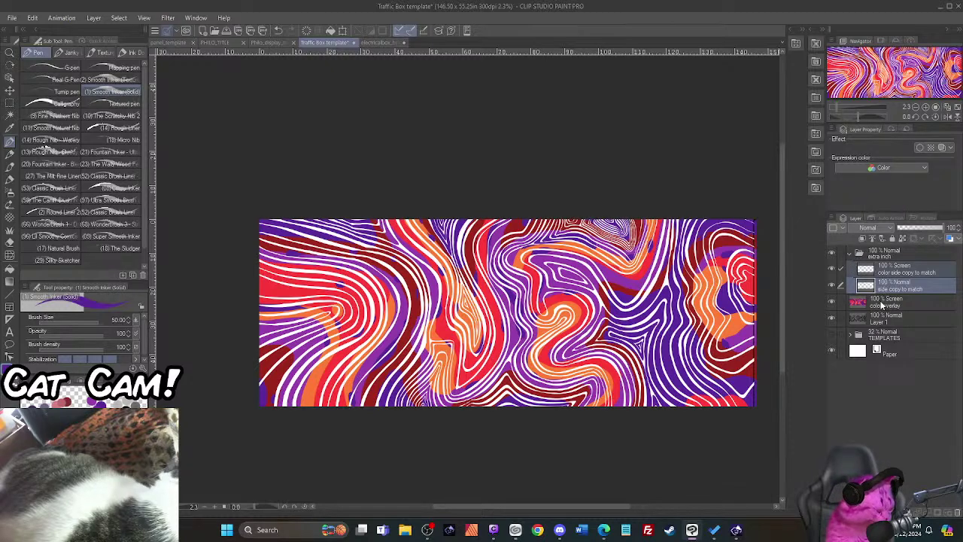
Step: Move the "color overlay" layer above the "extra inch" folder at the top of the layer stack
drag(882, 301, 871, 250)
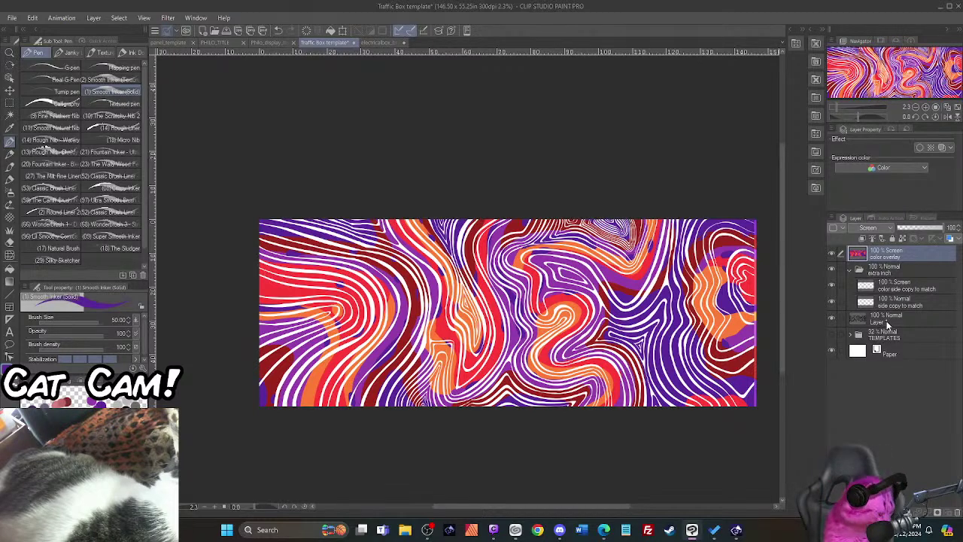
click(833, 271)
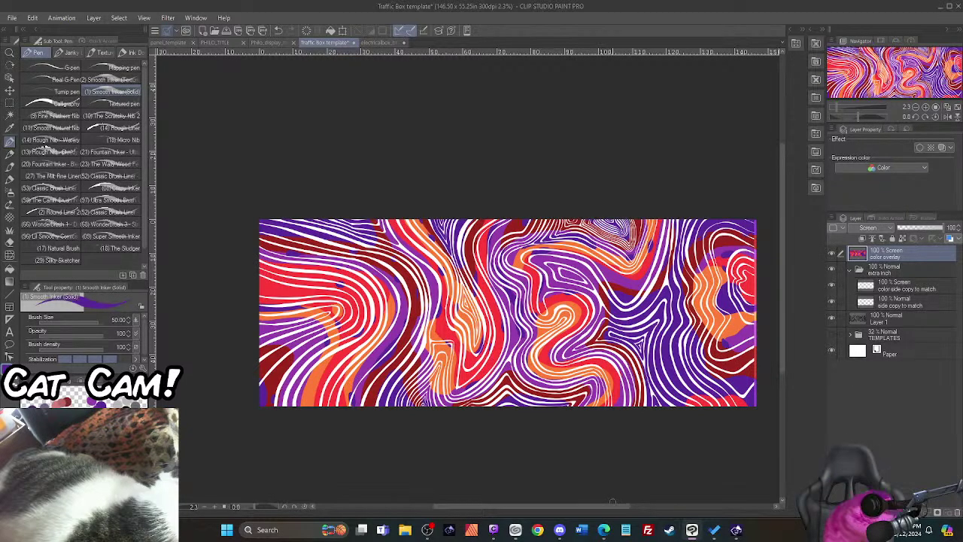
mouse_move(613, 505)
mouse_down()
mouse_move(573, 506)
mouse_move(611, 515)
mouse_up()
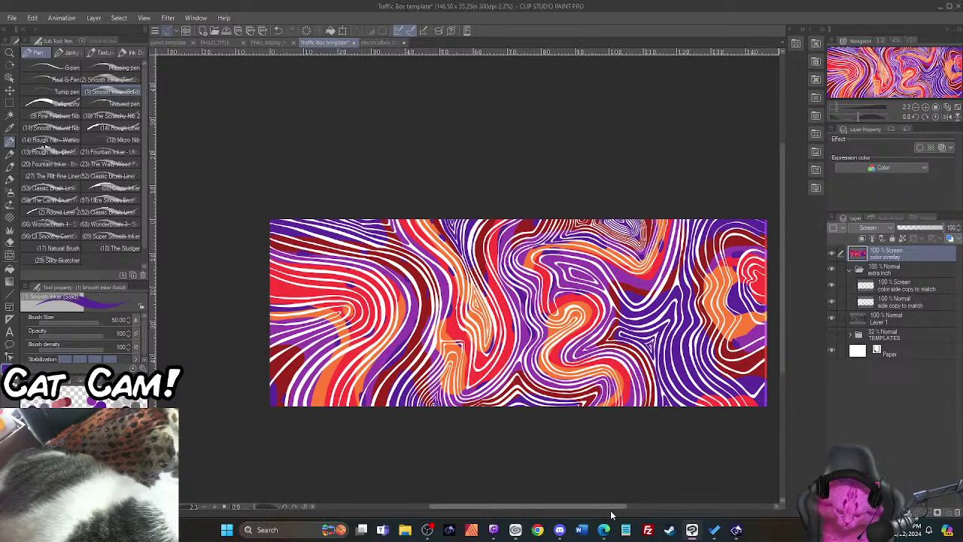
drag(611, 513, 620, 504)
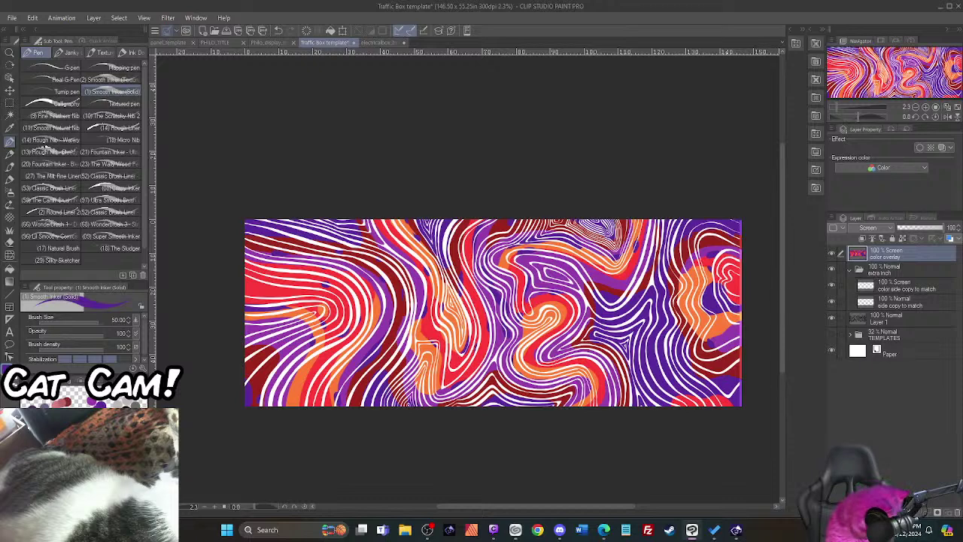
Step: Create a layer folder above the "color overlay" layer and name it "design 1"
click(873, 238)
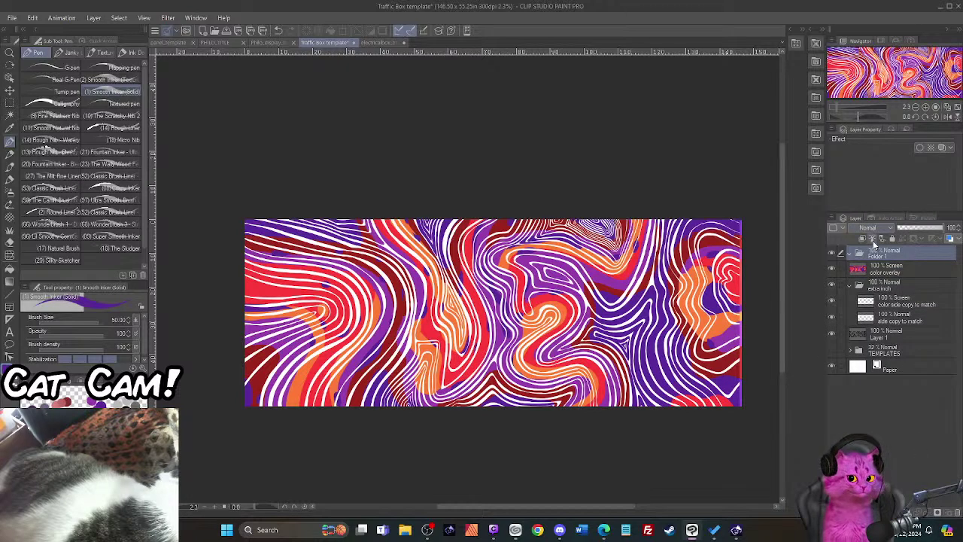
double_click(875, 257)
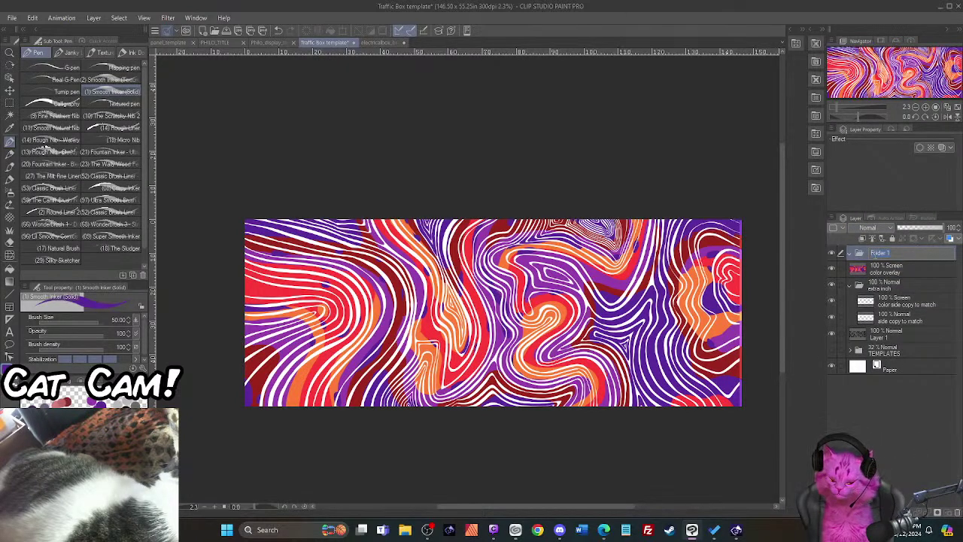
text(design 1)
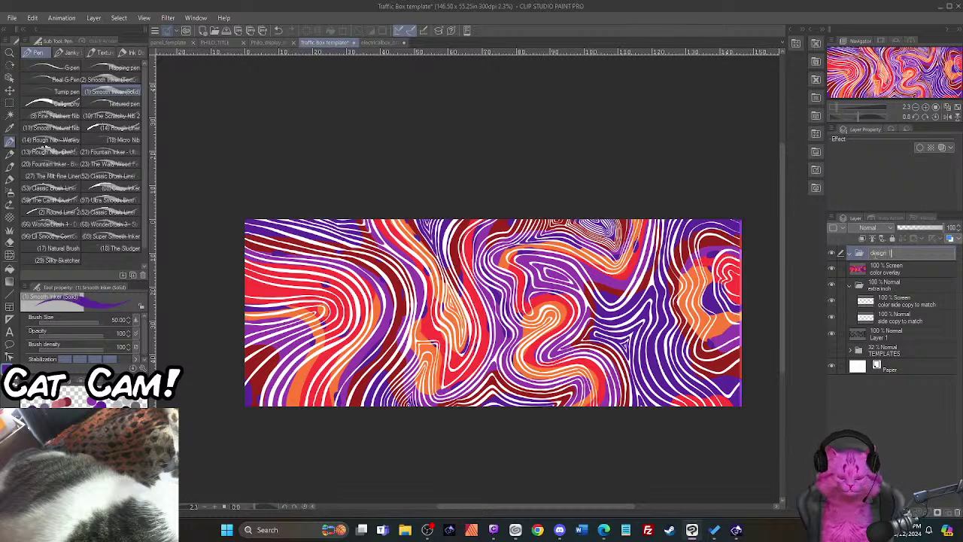
key(Return)
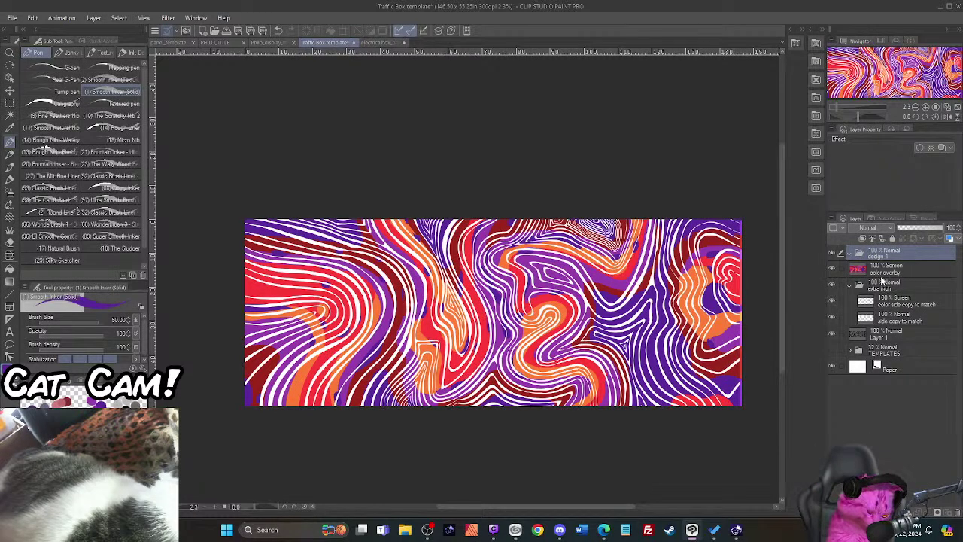
Step: Try to move the "color overlay" layer, the "extra inch" folder and Layer 1 into the "design 1" folder
click(886, 273)
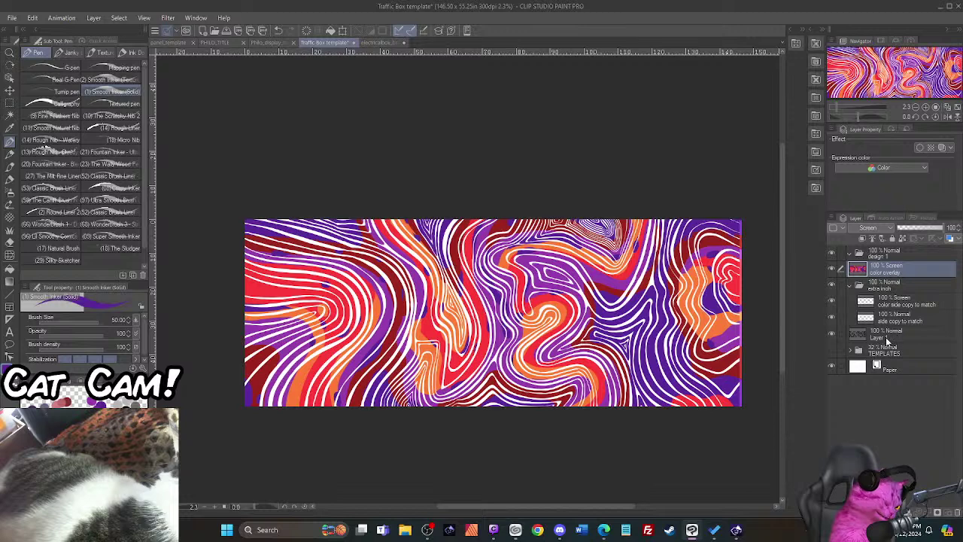
shift+click(891, 339)
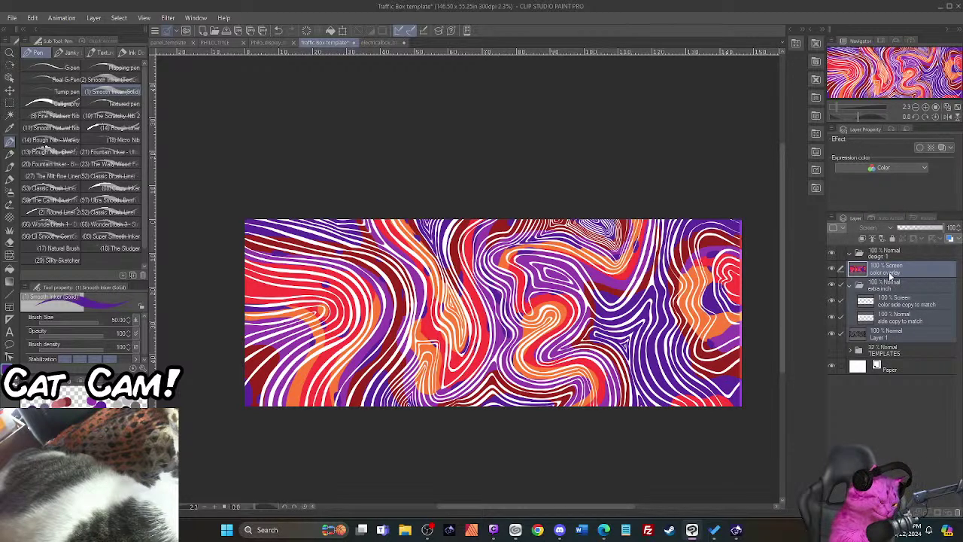
drag(889, 272, 889, 256)
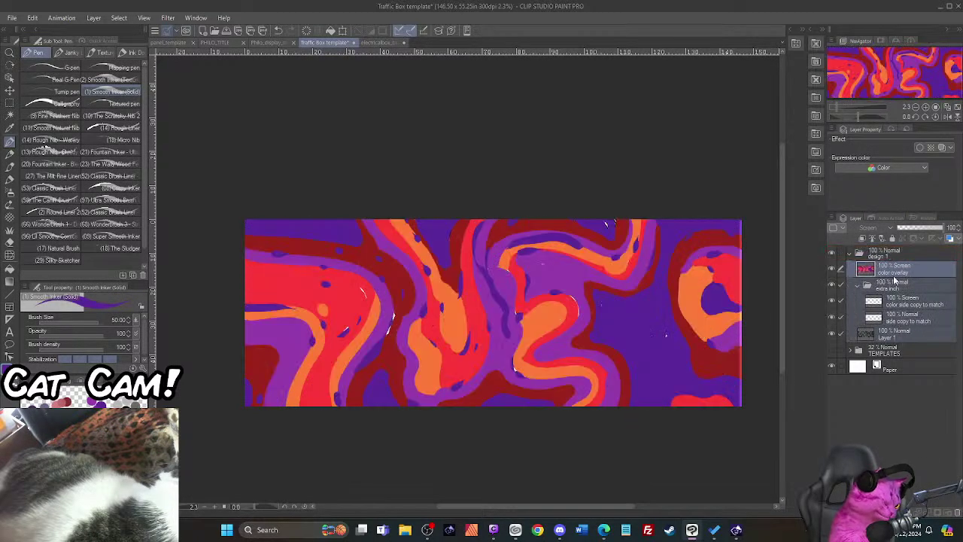
Step: Try placing Layer 1 directly above the "extra inch" folder within "design 1", then return it below that folder's layers
click(893, 338)
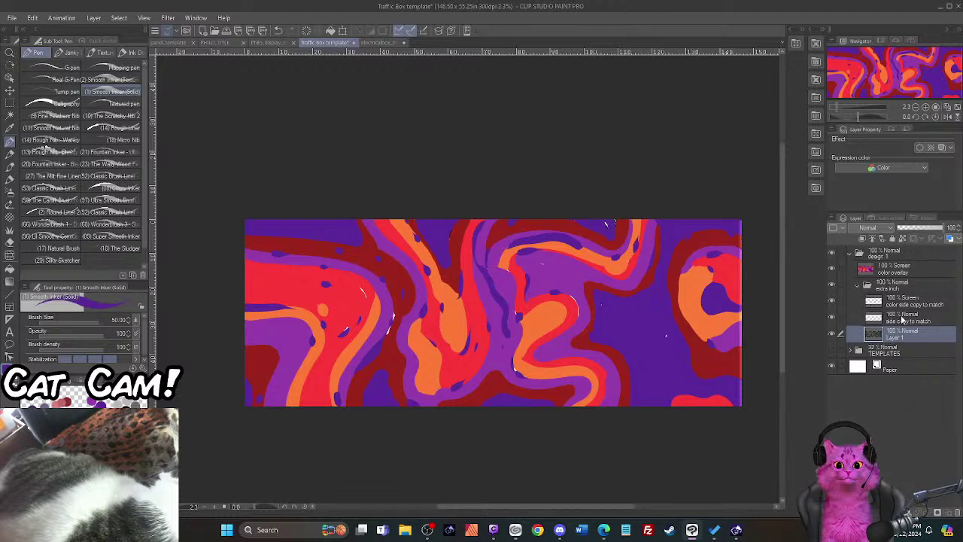
click(901, 319)
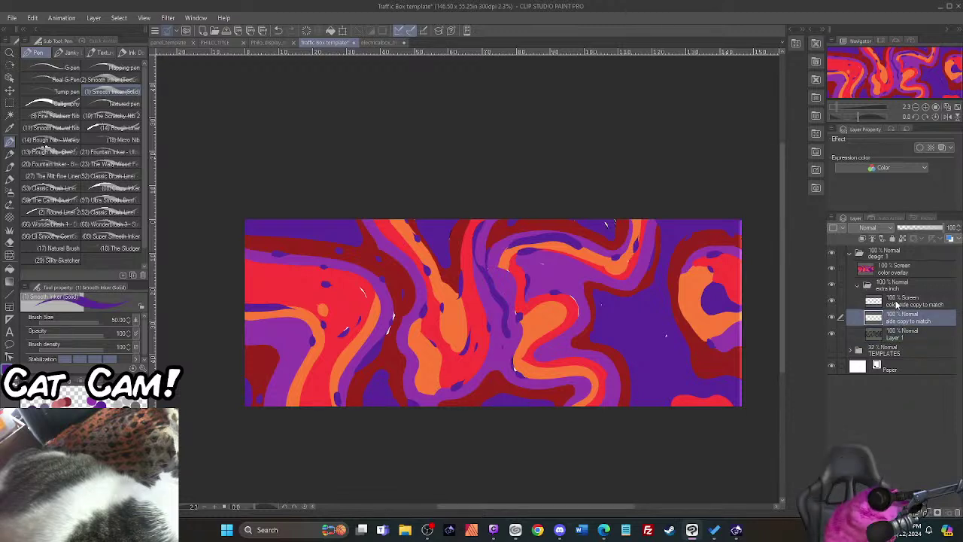
click(897, 304)
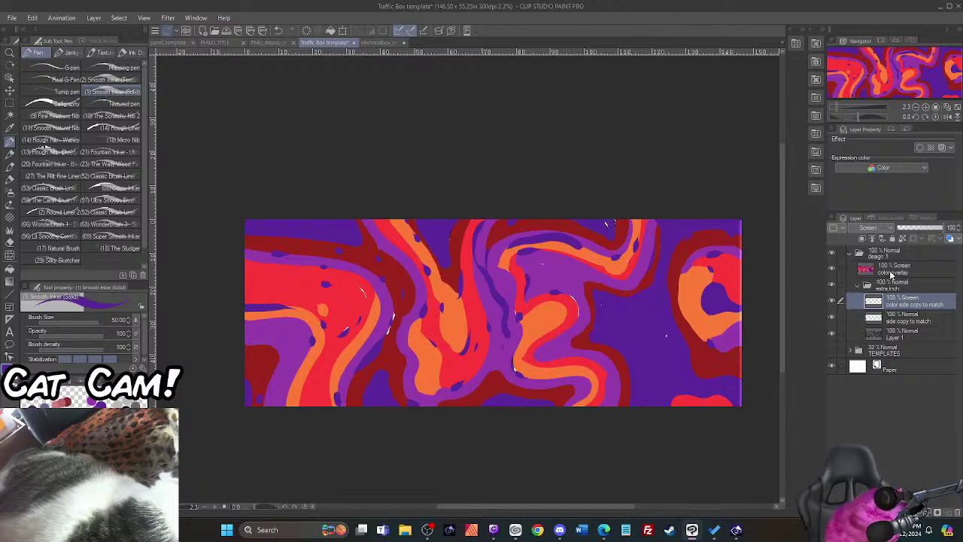
click(892, 274)
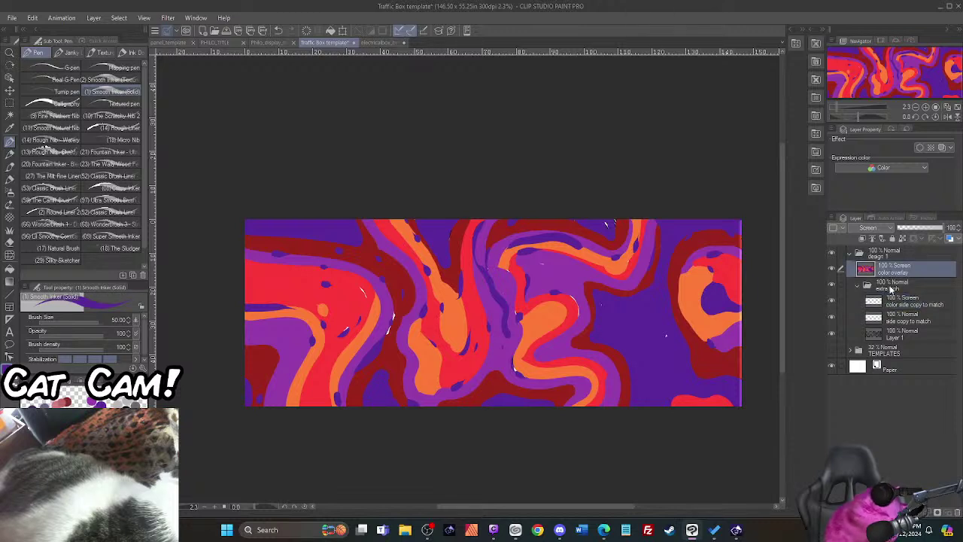
drag(885, 334, 870, 288)
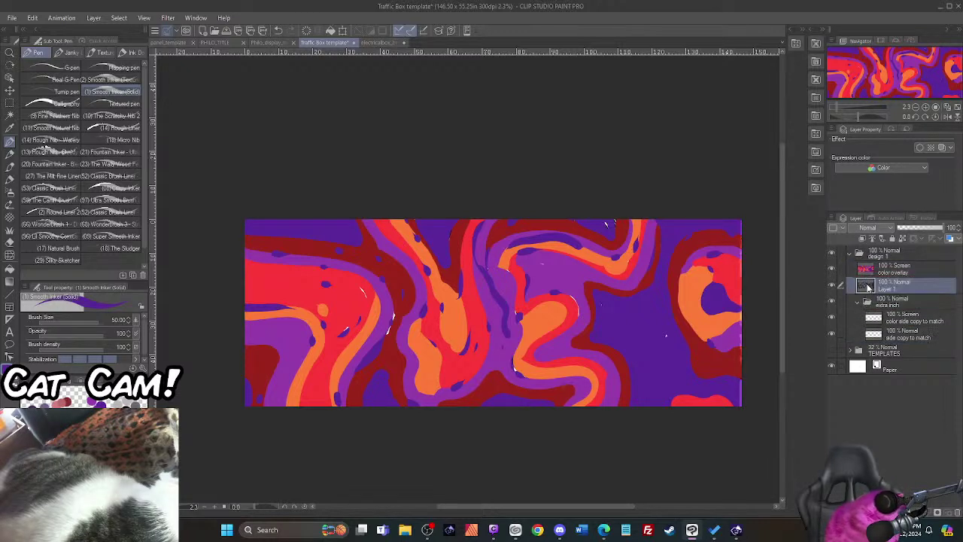
drag(873, 334, 872, 343)
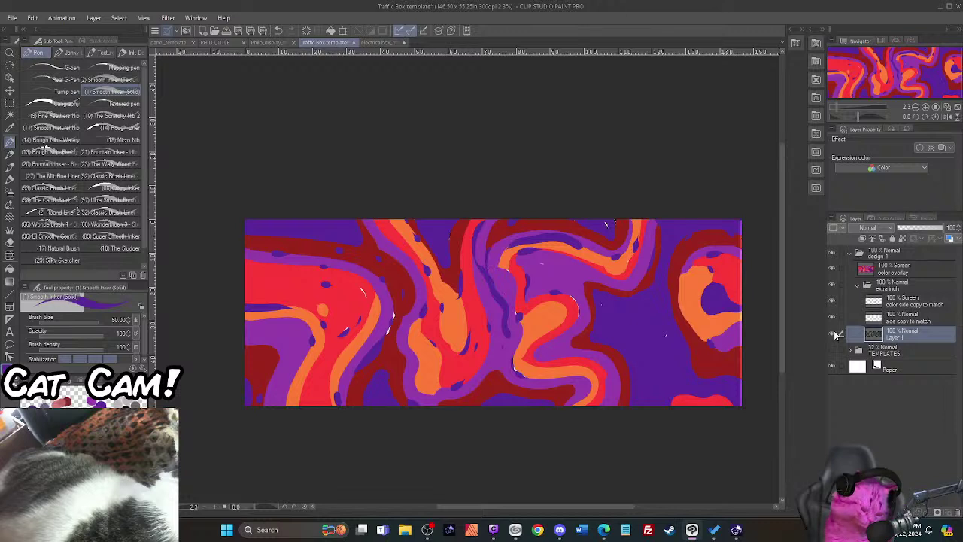
Step: Undo the Layer 1 reordering and the move of the artwork layers into the "design 1" folder
click(889, 270)
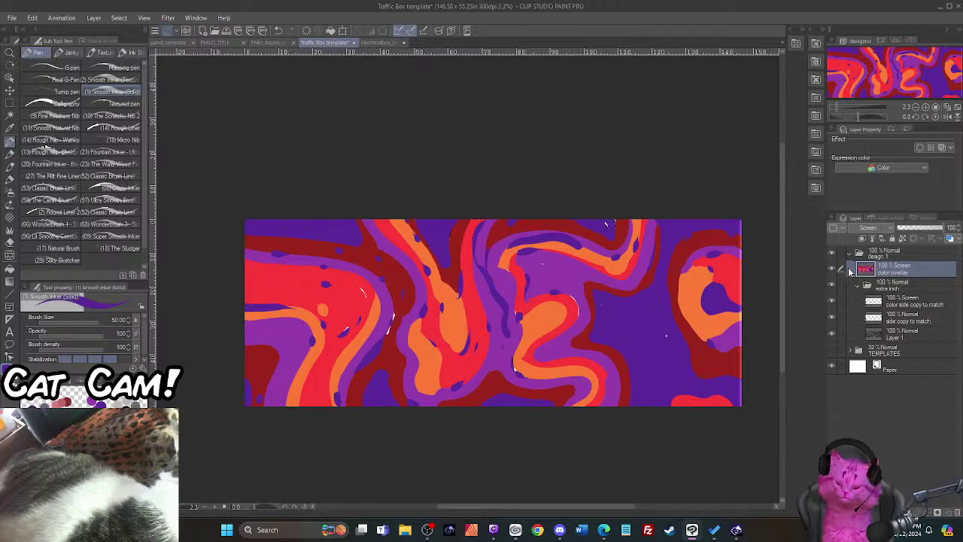
key(ctrl+z)
key(ctrl+z)
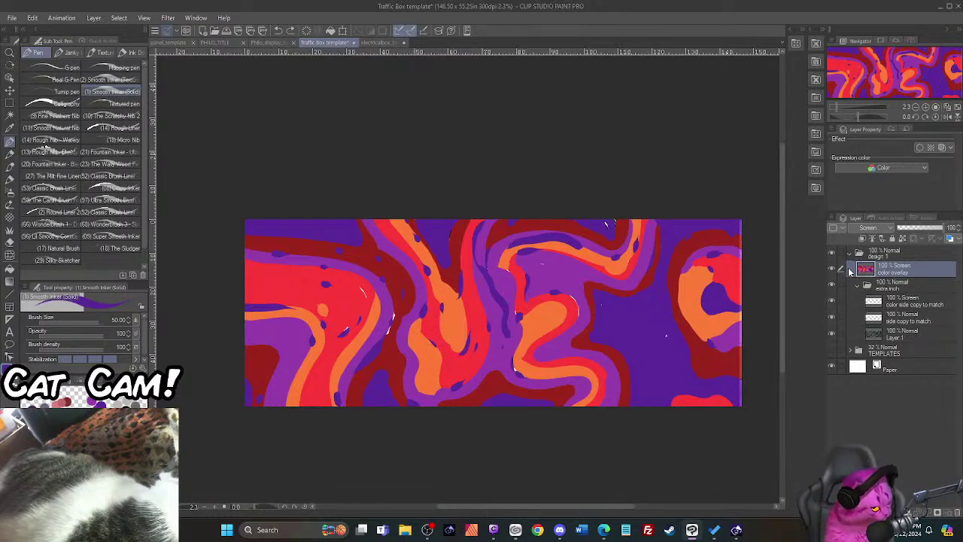
key(ctrl+z)
key(ctrl+z)
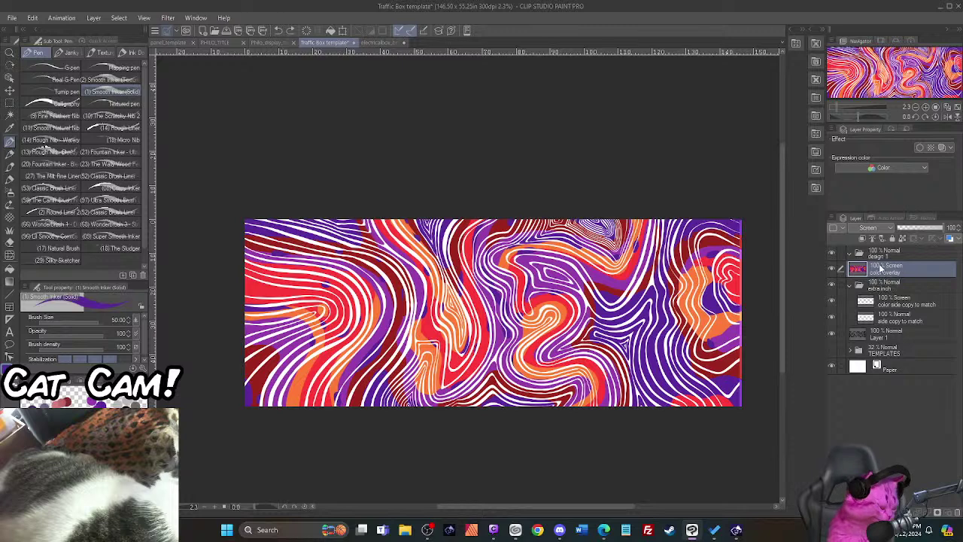
Step: Delete the empty "design 1" layer folder
right_click(880, 253)
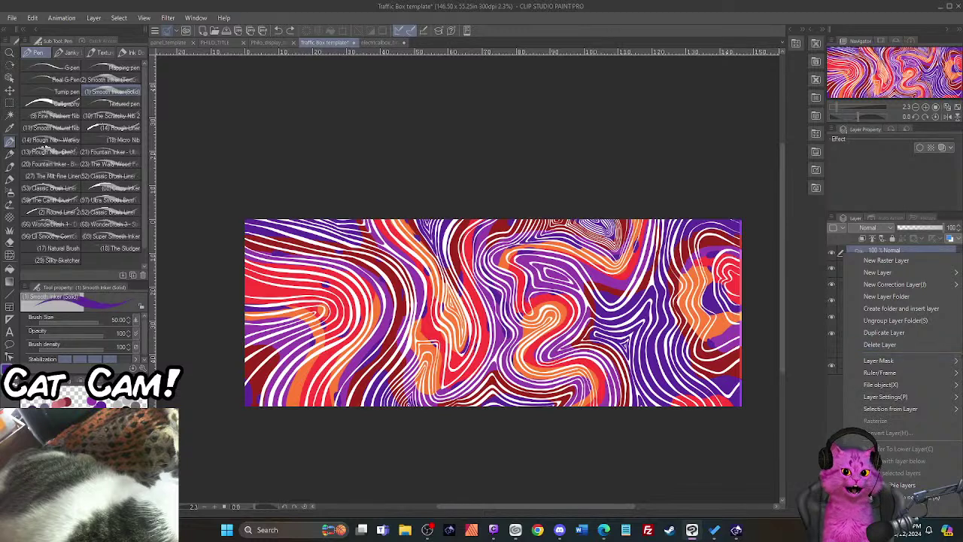
click(839, 431)
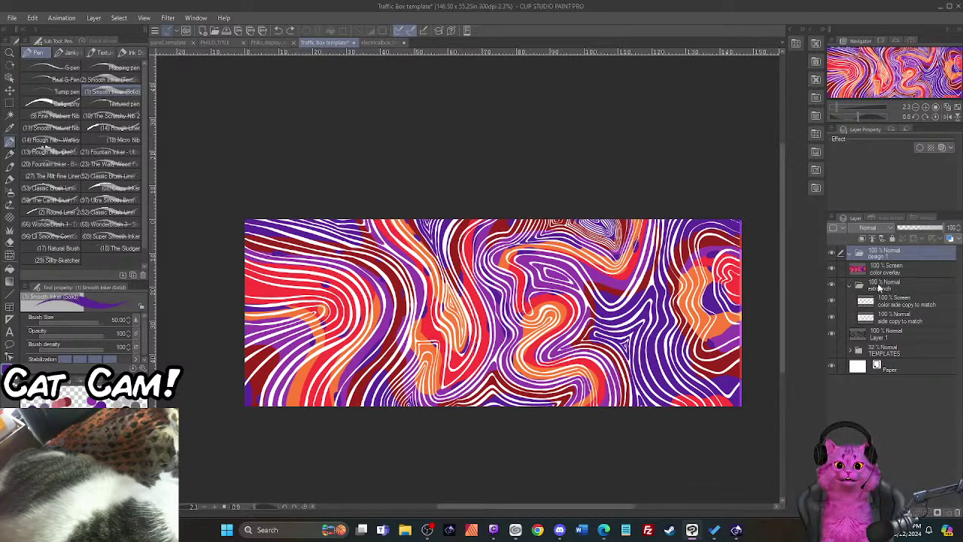
click(949, 238)
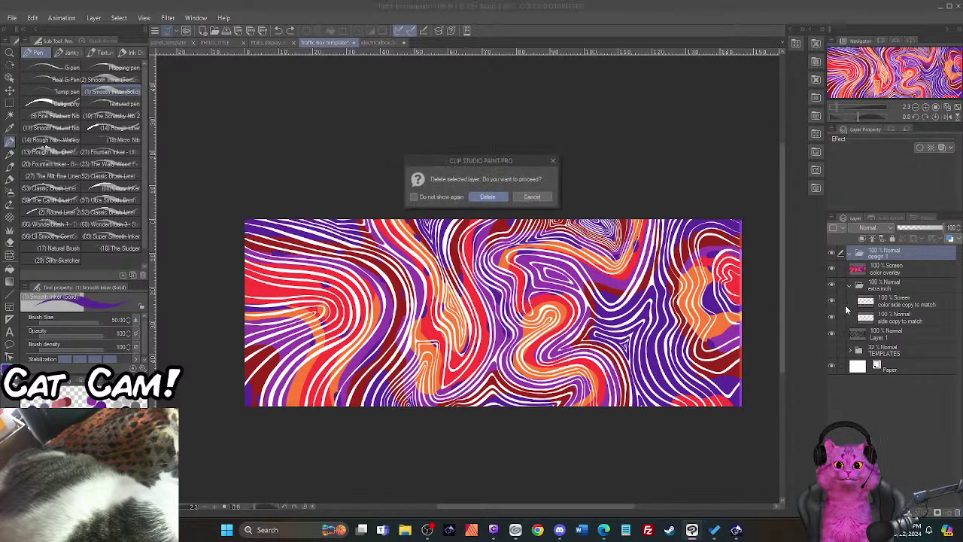
click(488, 197)
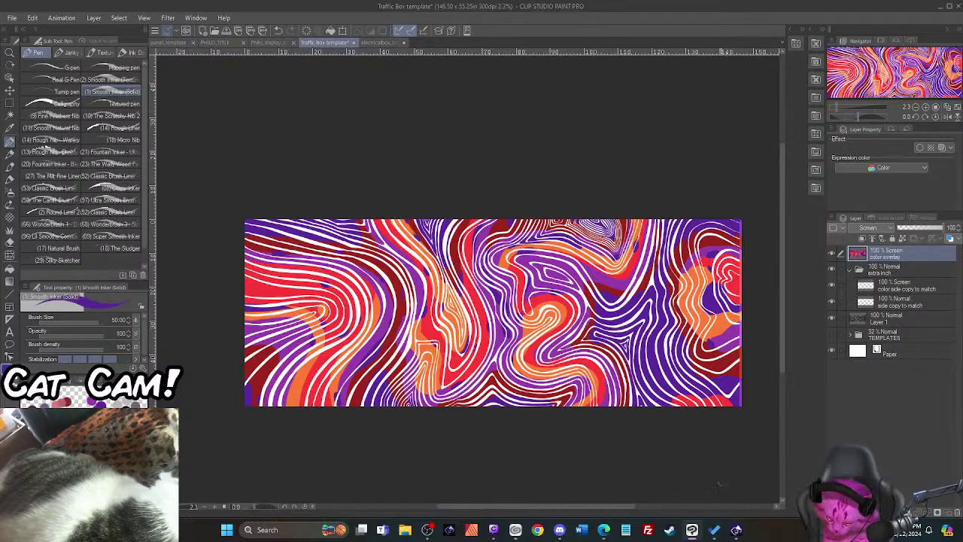
Step: Start a single-layer export of the traffic box artwork in TIFF format
scroll(532, 368, up, 5)
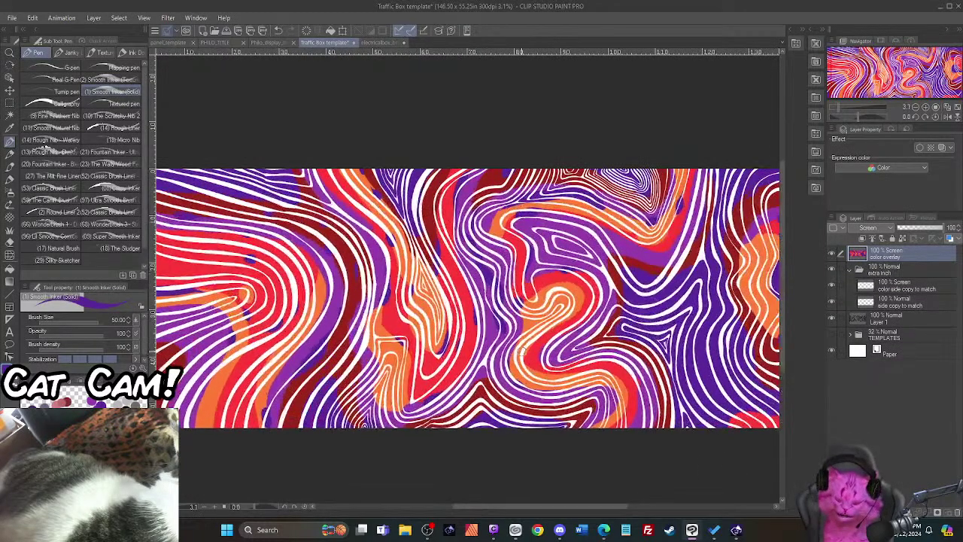
key(ctrl+0)
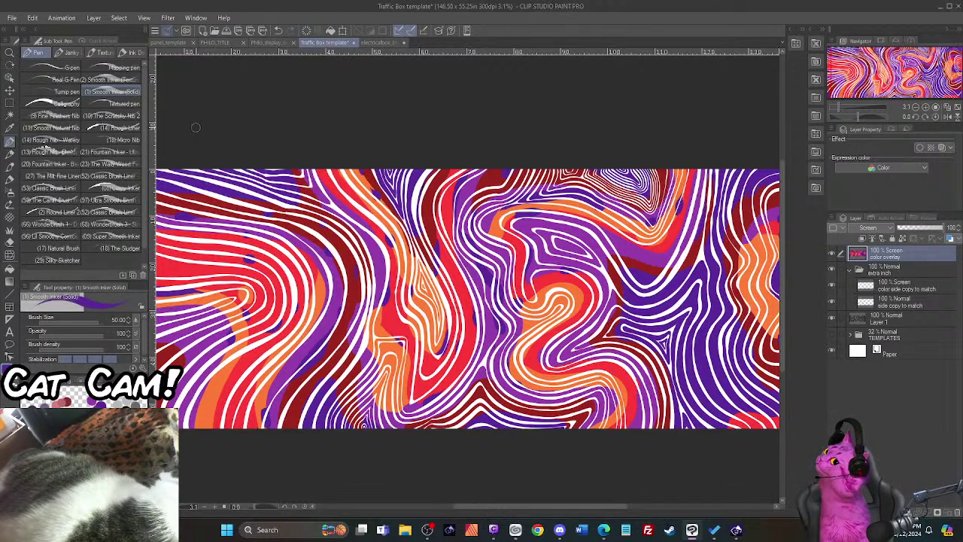
click(12, 18)
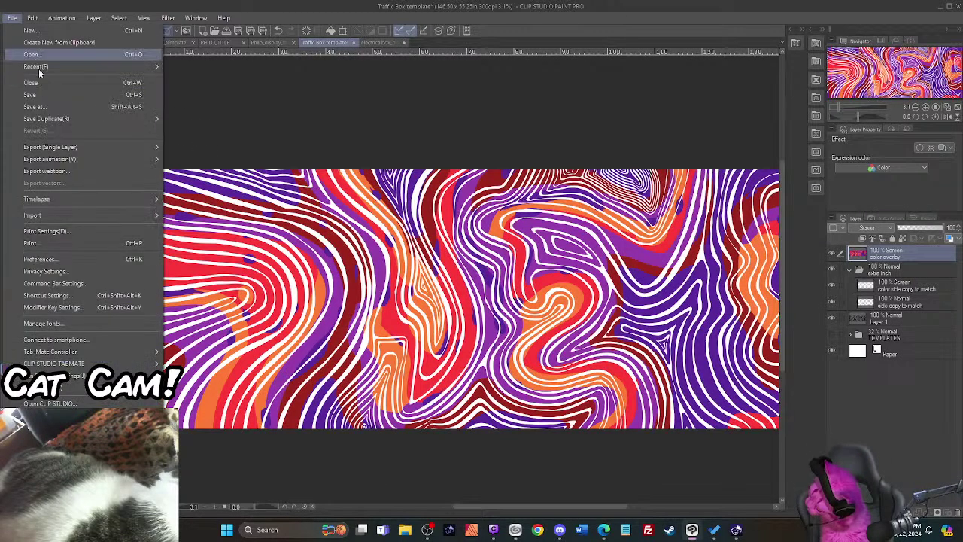
mouse_move(91, 149)
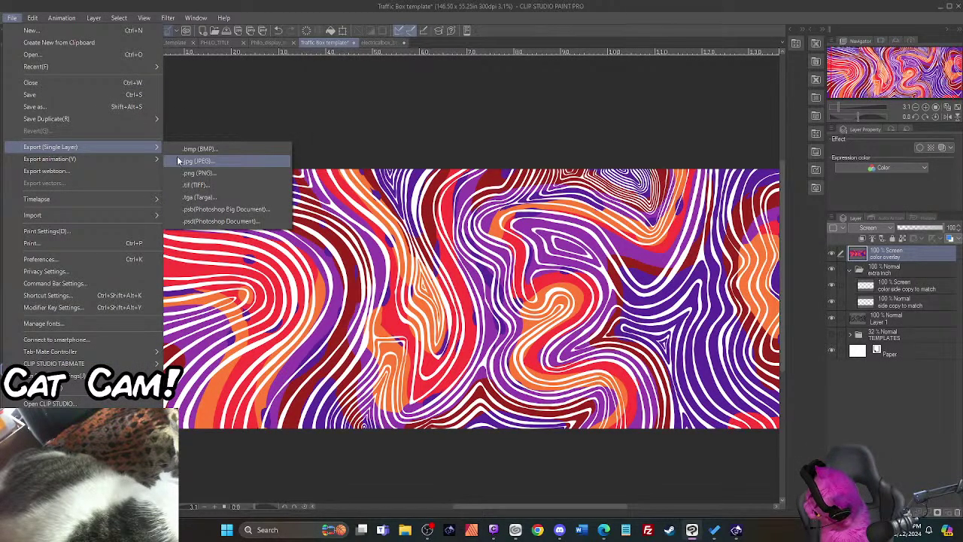
click(210, 188)
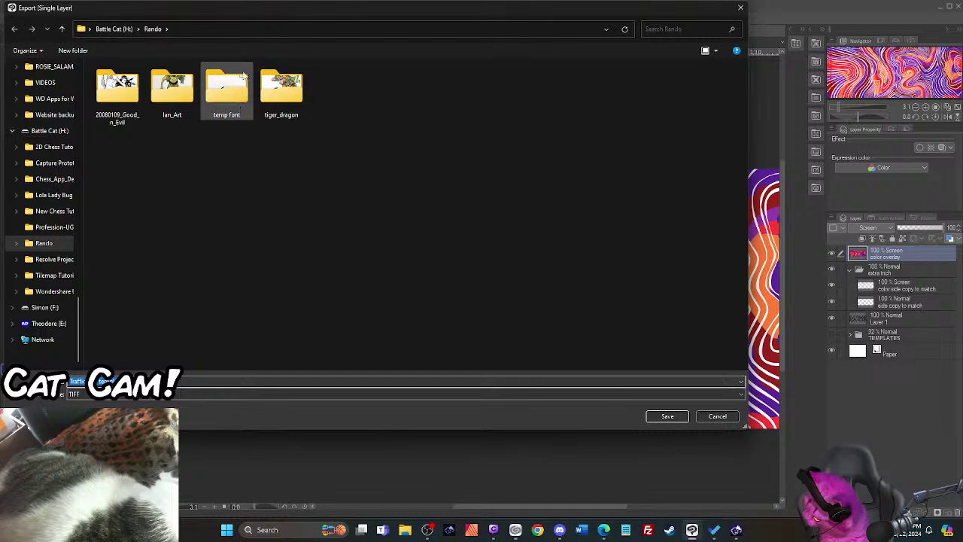
Step: Create a new folder named "Brighton_Elec_Box" inside the Rando folder
right_click(193, 202)
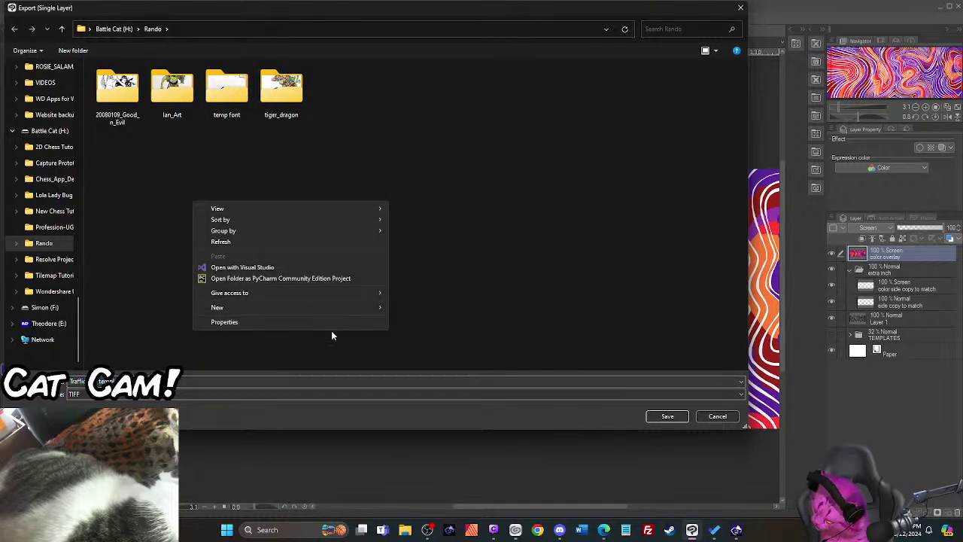
mouse_move(324, 314)
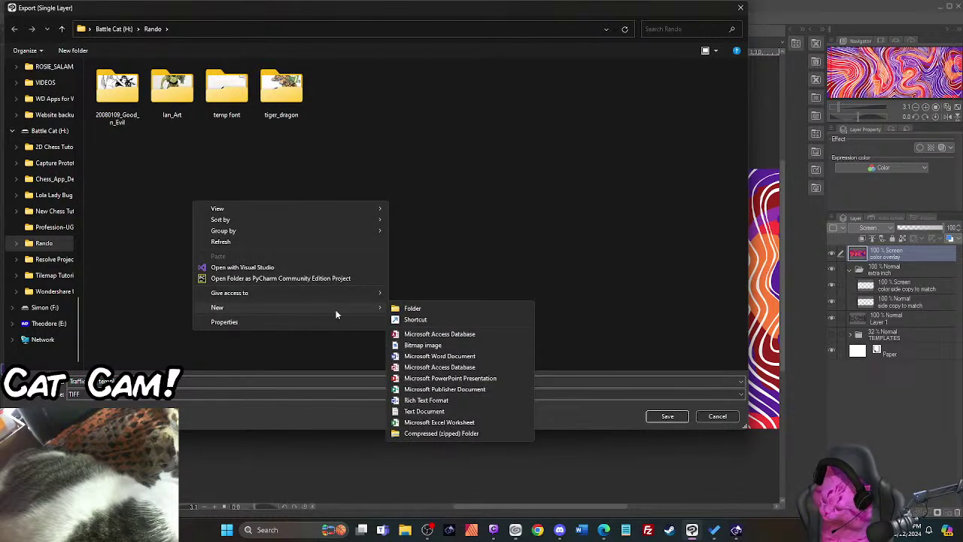
click(423, 309)
text(Brighton)
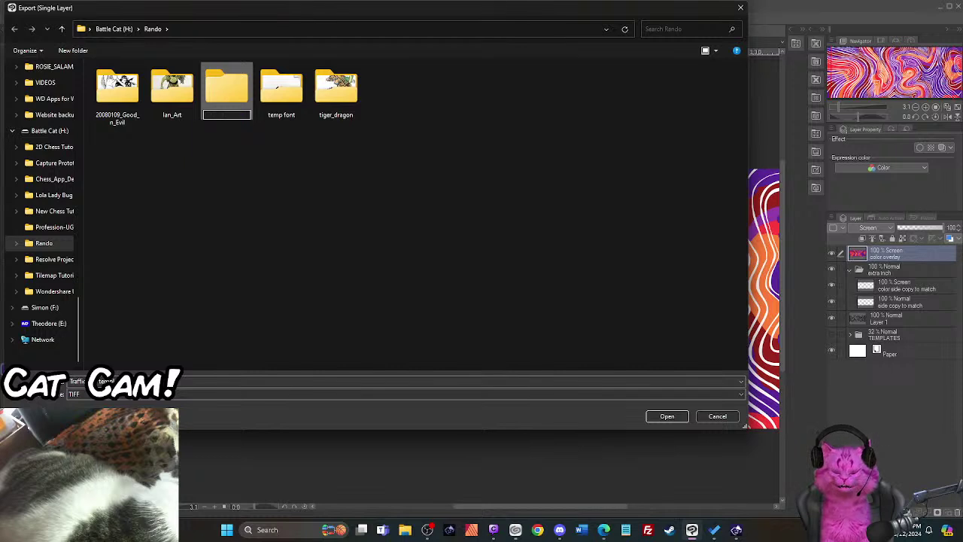
text(_)
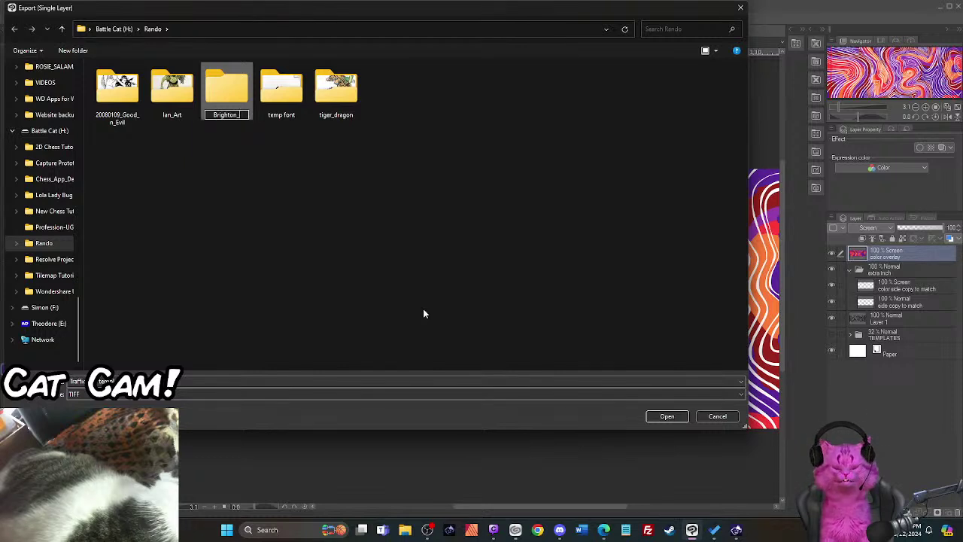
text(Traffic_Bo)
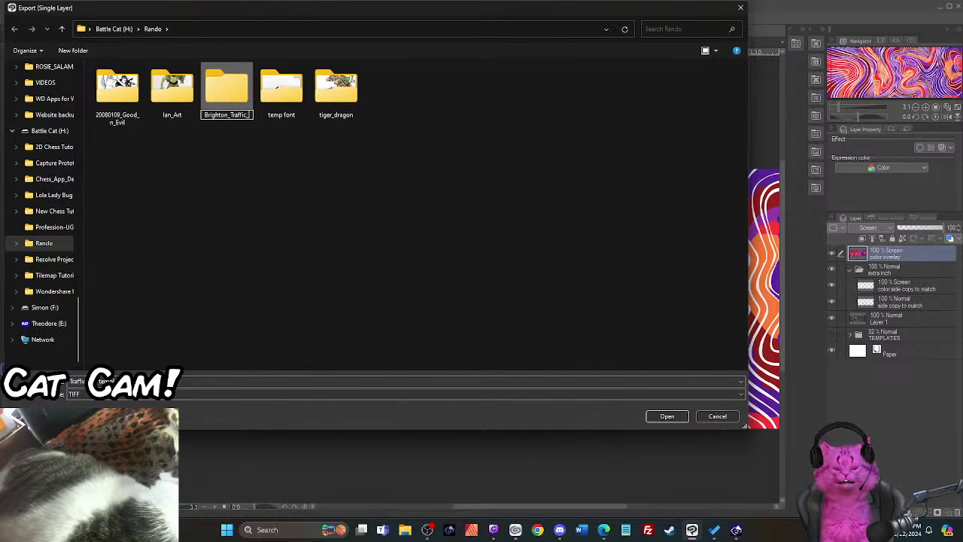
key(BackSpace)
key(BackSpace)
key(BackSpace)
key(BackSpace)
key(BackSpace)
key(BackSpace)
key(BackSpace)
key(BackSpace)
key(BackSpace)
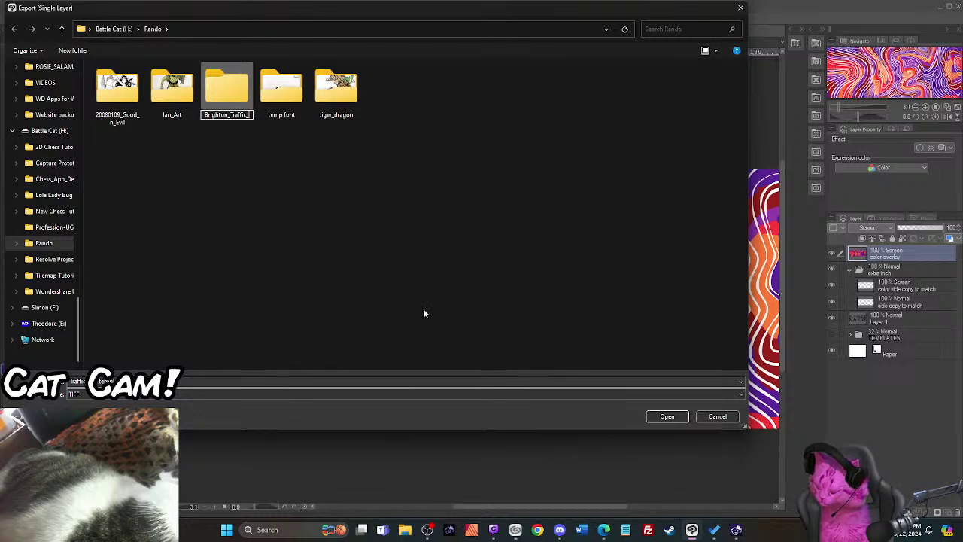
key(BackSpace)
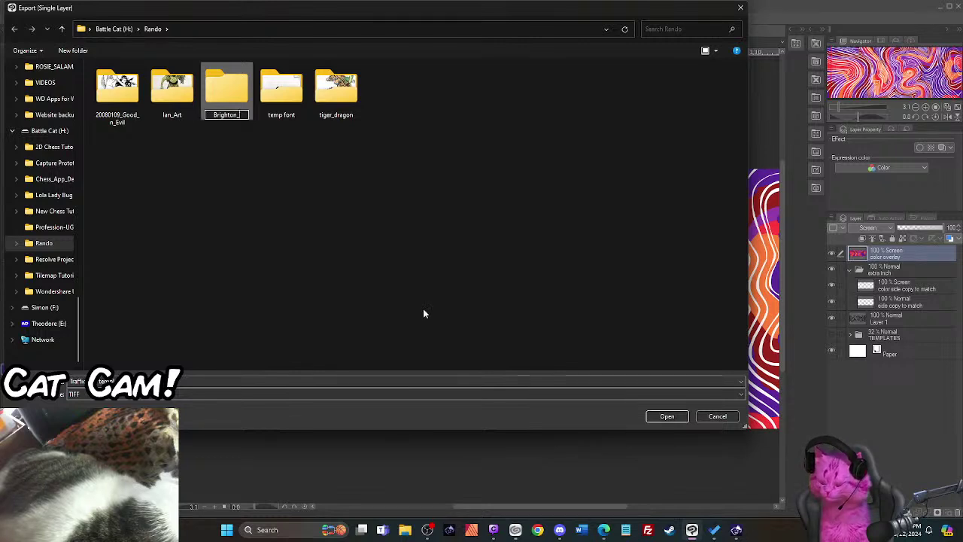
text(Elec)
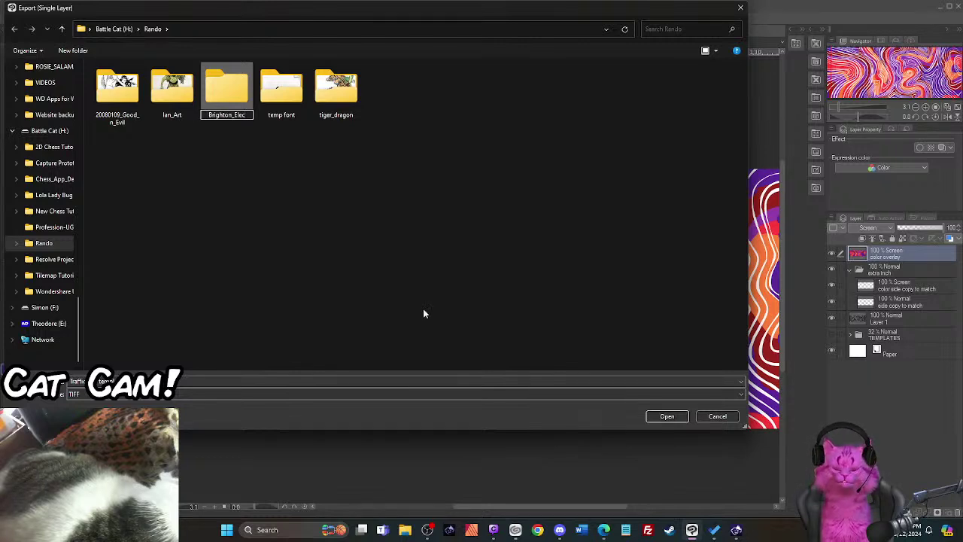
text(_Box)
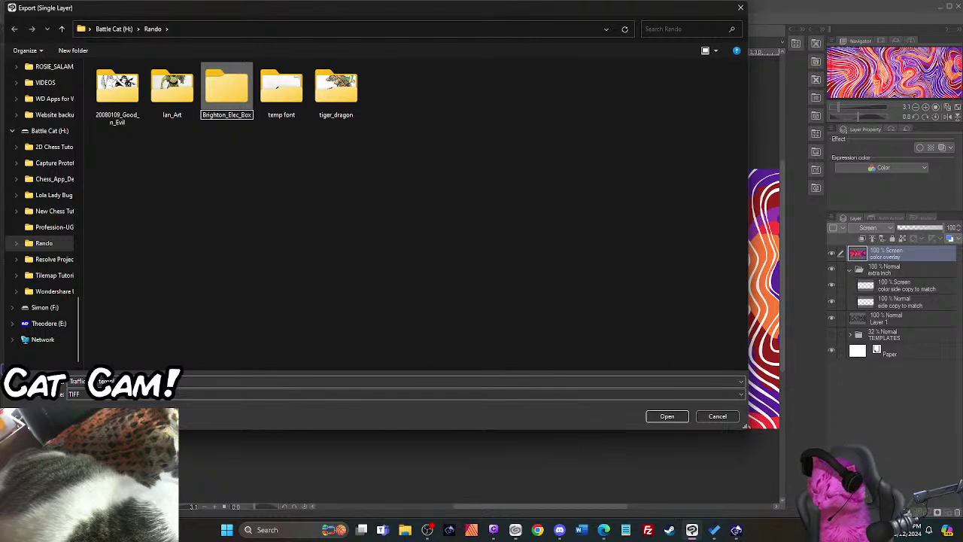
key(Return)
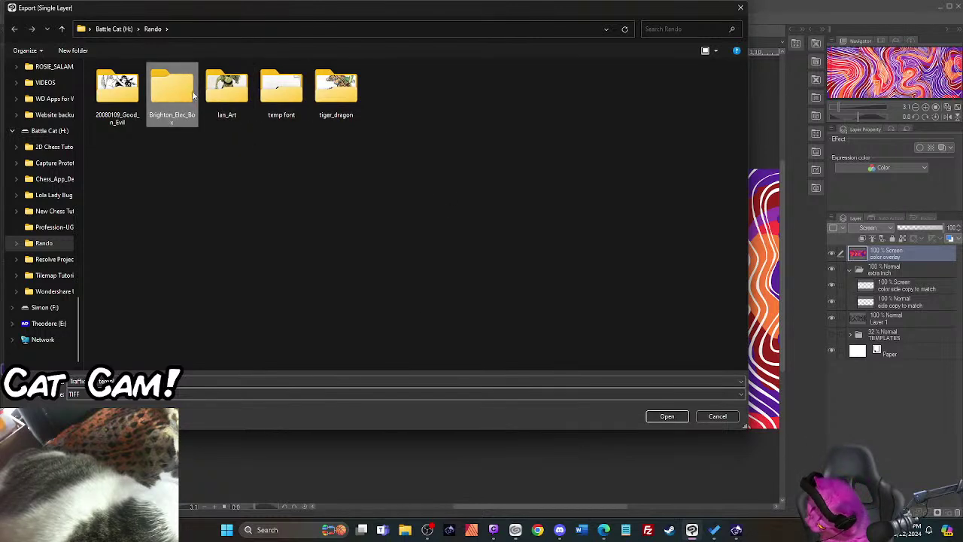
Step: Export the TIFF into the Brighton_Elec_Box folder with the artist's name plus "_DESIGN_001" as file name, keeping the offered export settings
key(Return)
key(Tab)
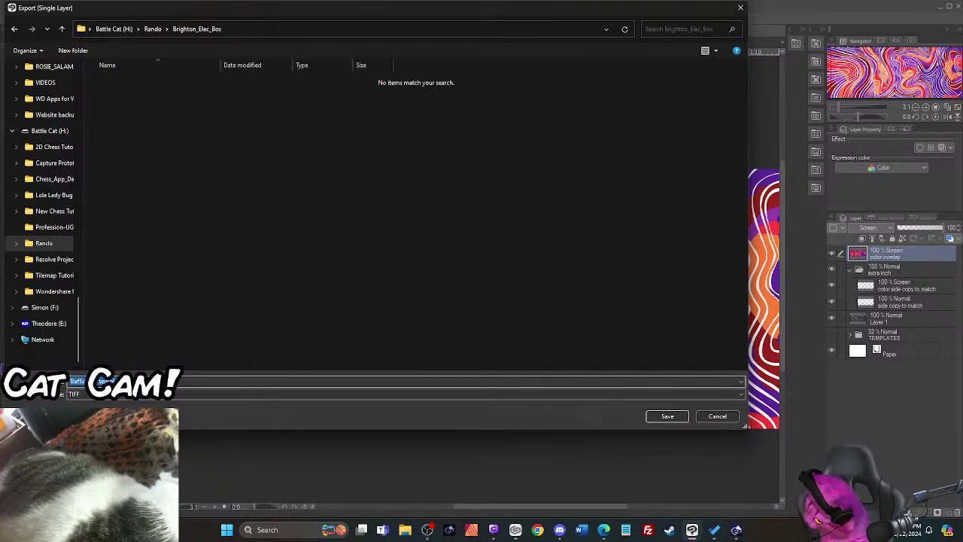
key(End)
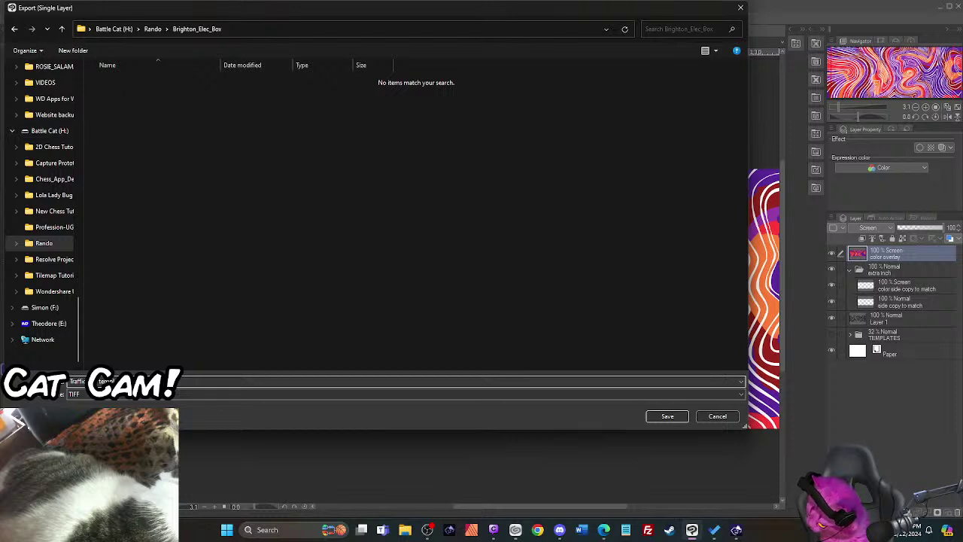
key(ctrl+shift+Left)
key(ctrl+shift+Left)
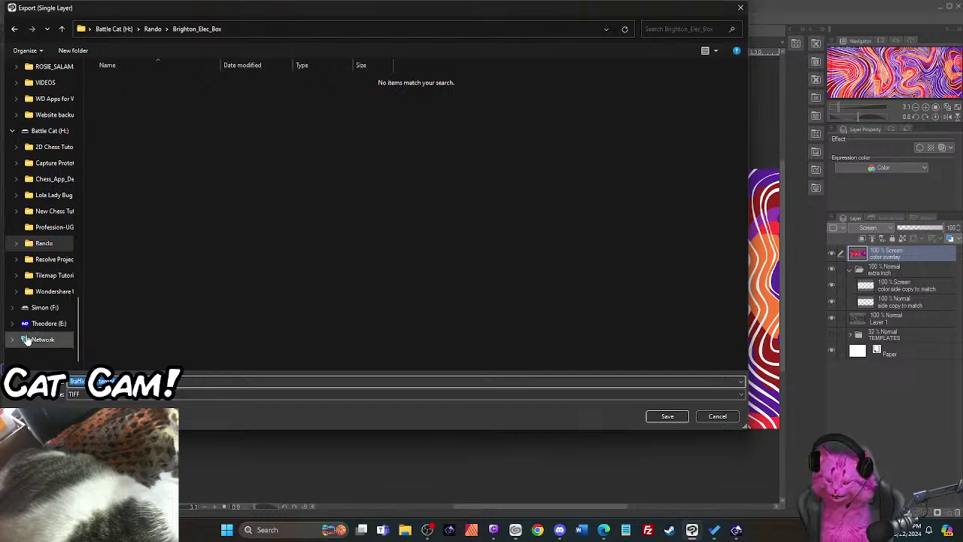
text(ambi)
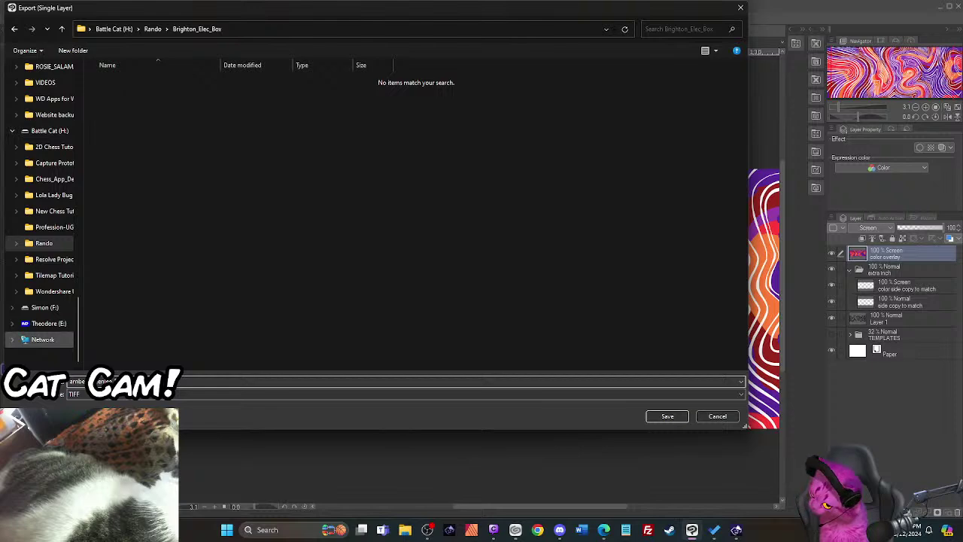
click(672, 417)
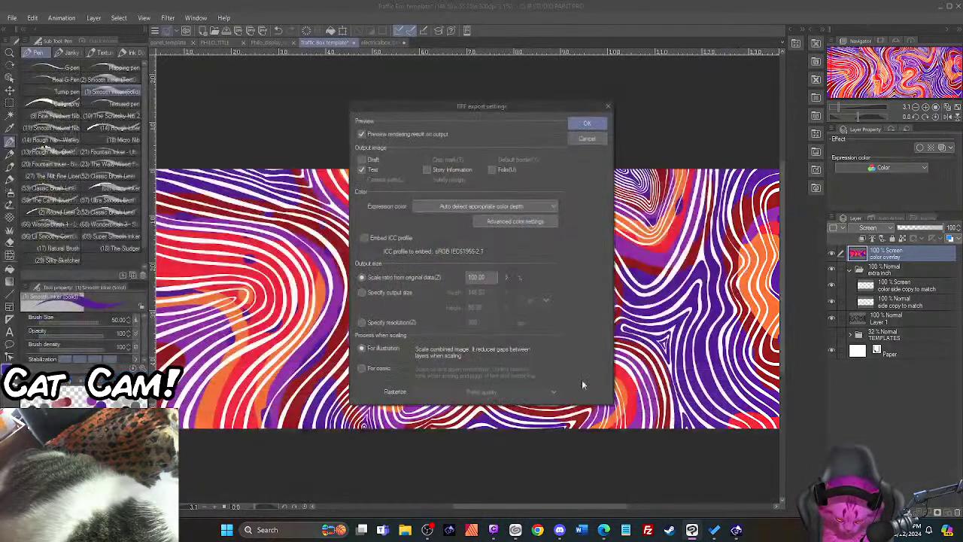
click(587, 123)
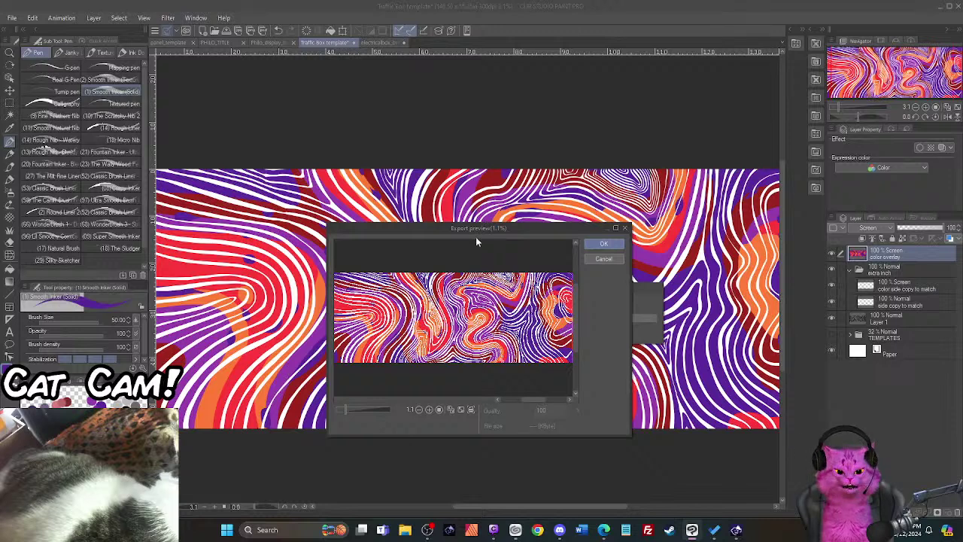
click(603, 246)
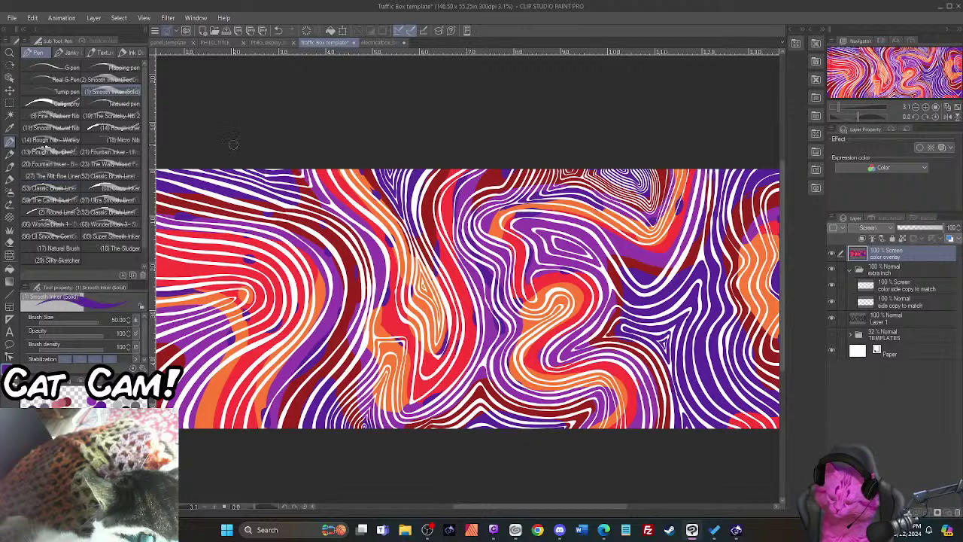
Step: Try to export the artwork as a JPEG at quality 100 into Brighton_Elec_Box, reusing the exported TIFF's file name
click(6, 21)
mouse_move(50, 151)
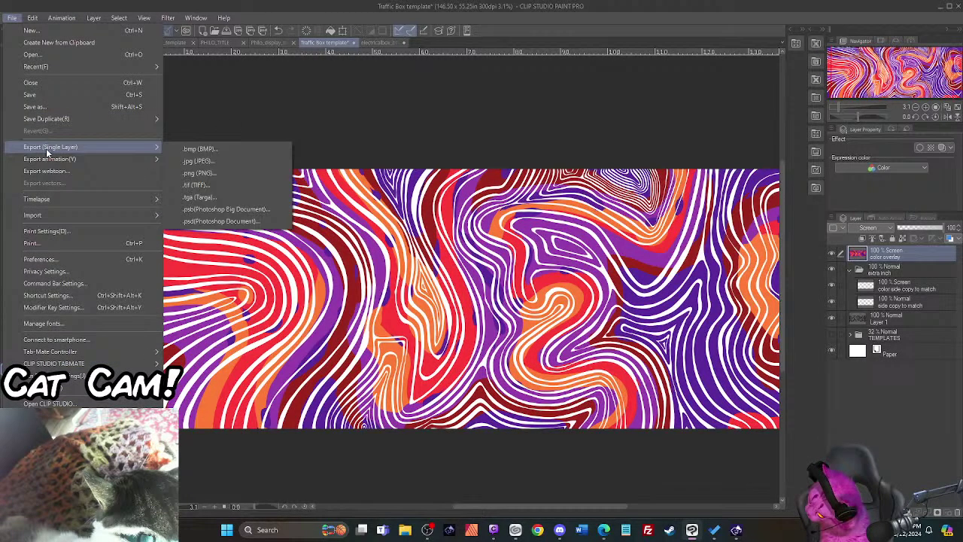
click(194, 161)
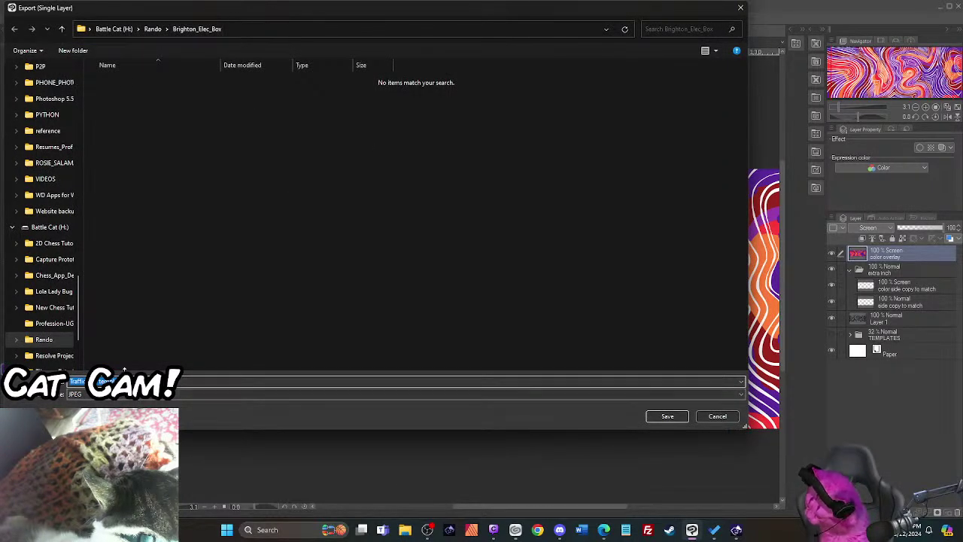
click(140, 395)
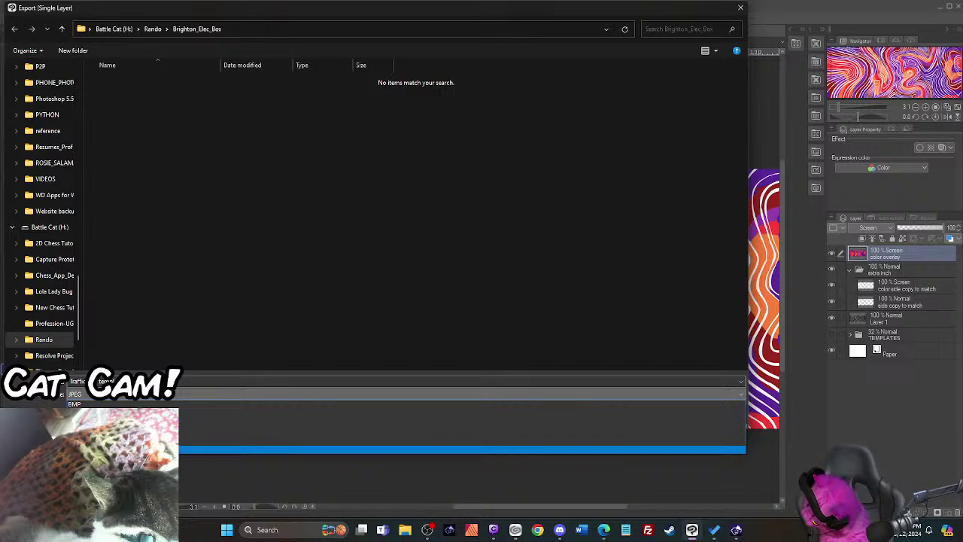
click(461, 440)
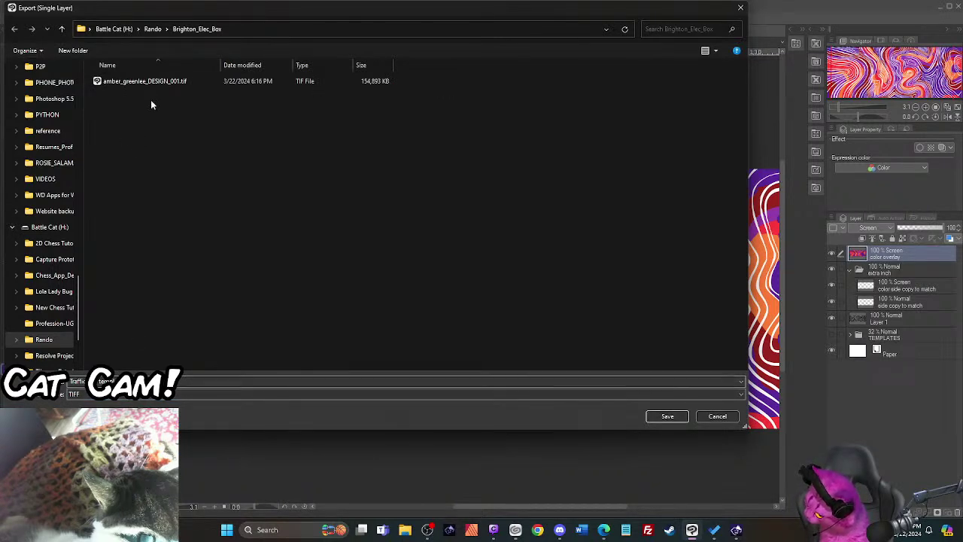
click(164, 84)
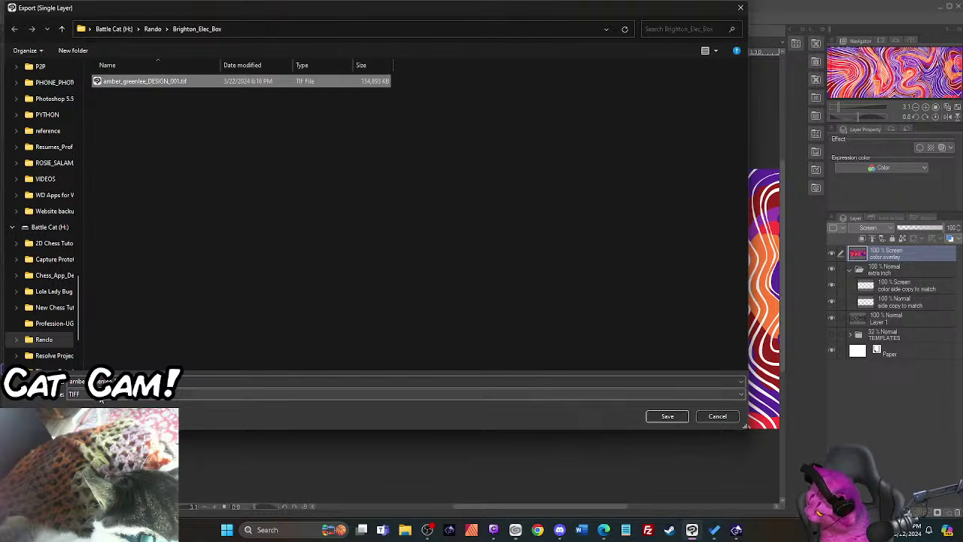
click(97, 394)
click(98, 410)
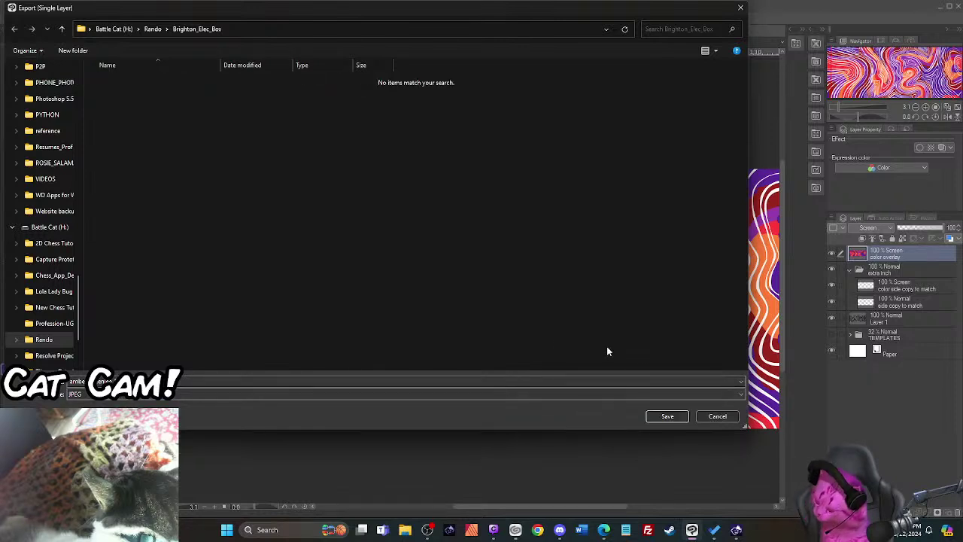
click(667, 416)
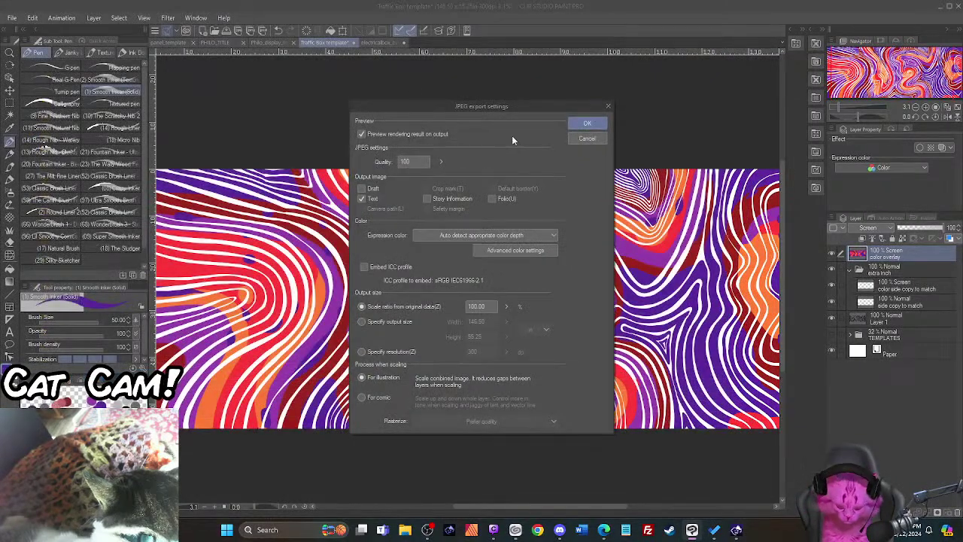
click(591, 125)
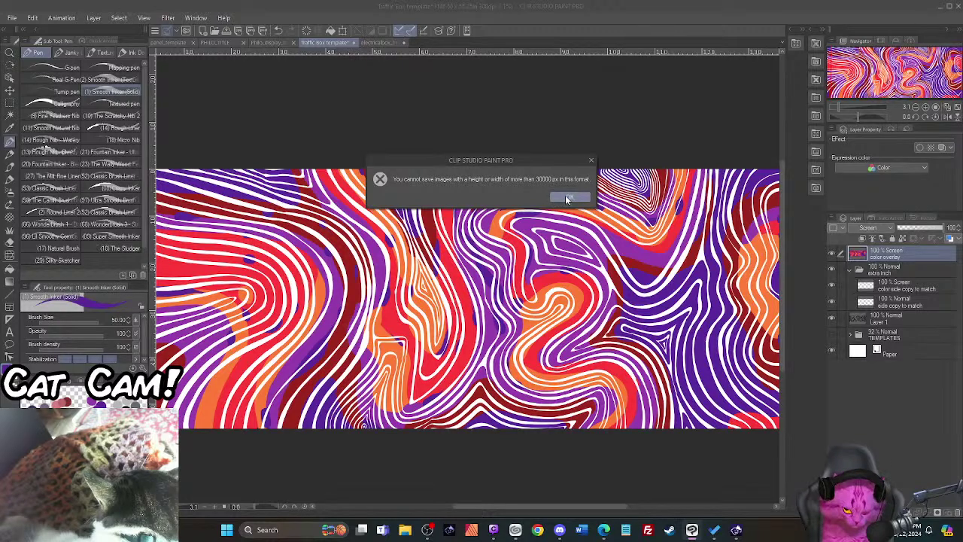
click(568, 199)
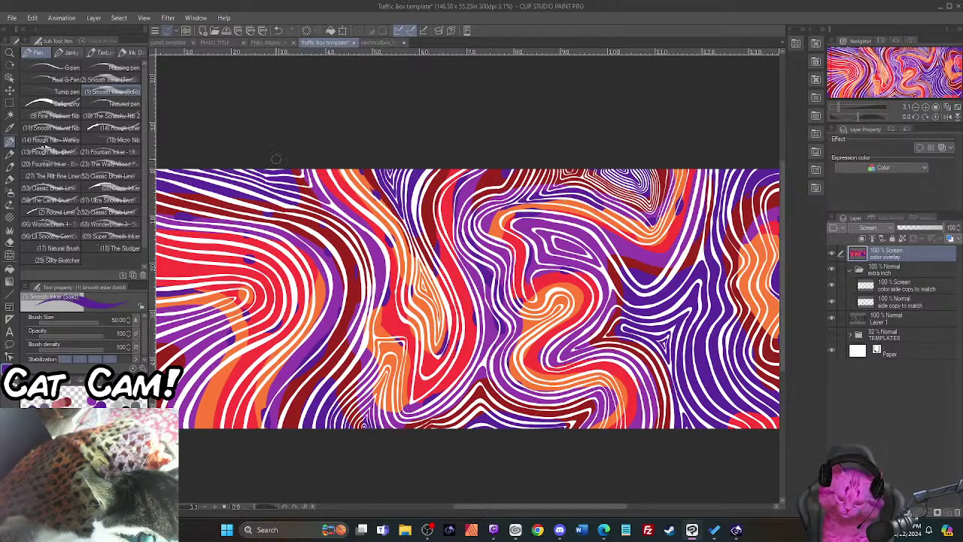
Step: Save the Traffic Box template document in Clip Studio format into the Brighton_Elec_Box folder
scroll(385, 257, down, 1)
scroll(385, 257, up, 3)
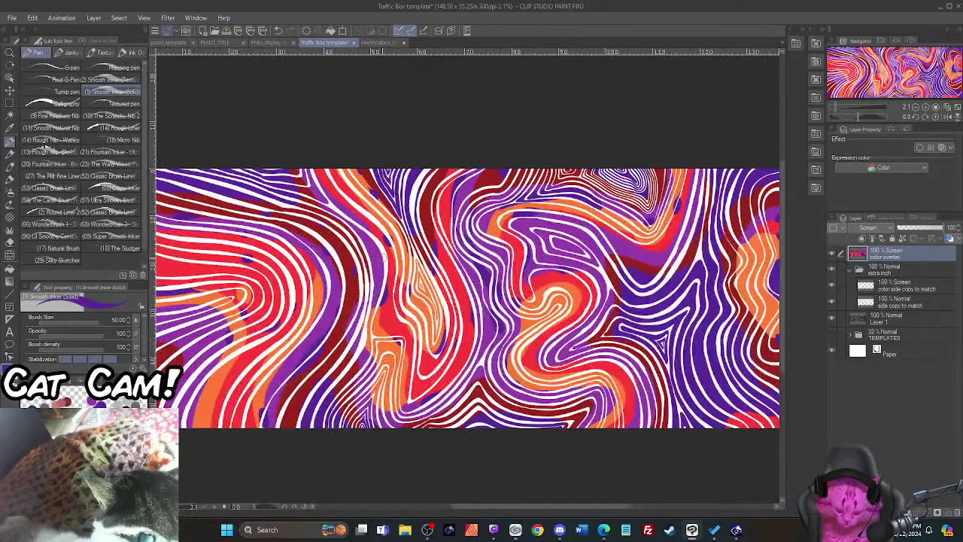
scroll(384, 258, down, 1)
scroll(384, 258, up, 2)
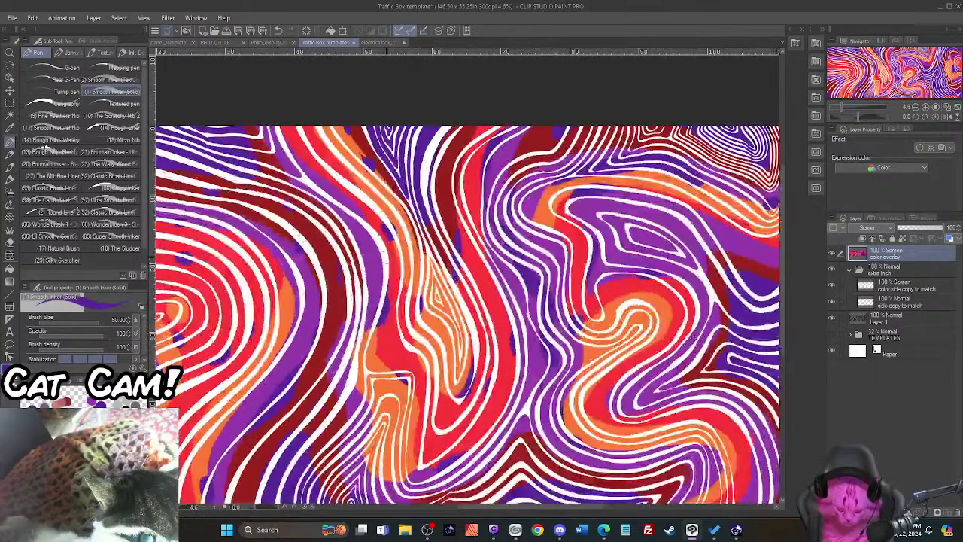
click(32, 17)
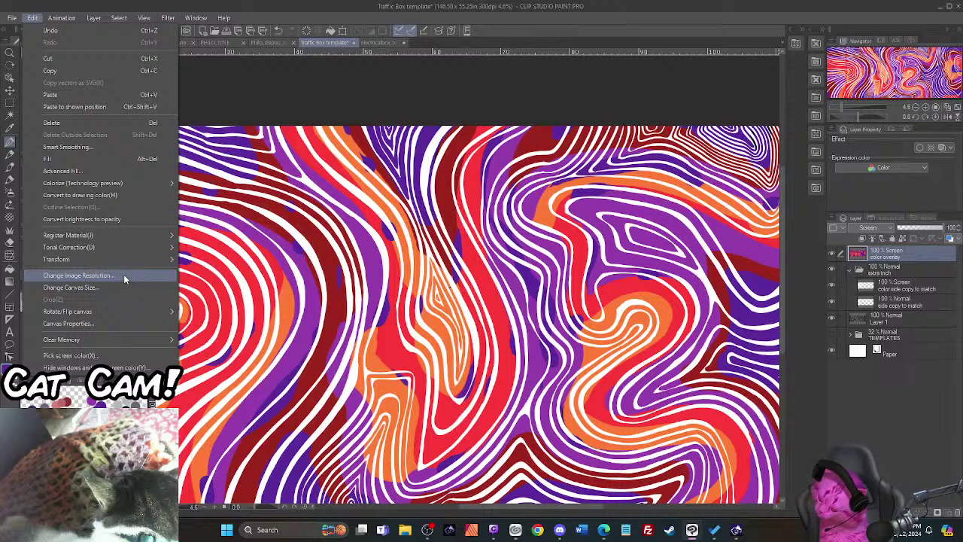
click(380, 6)
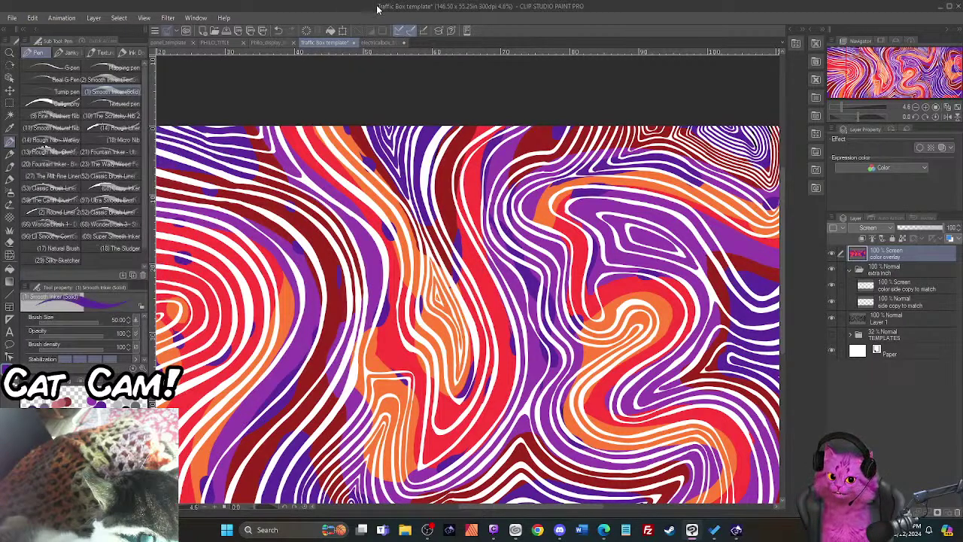
key(ctrl+s)
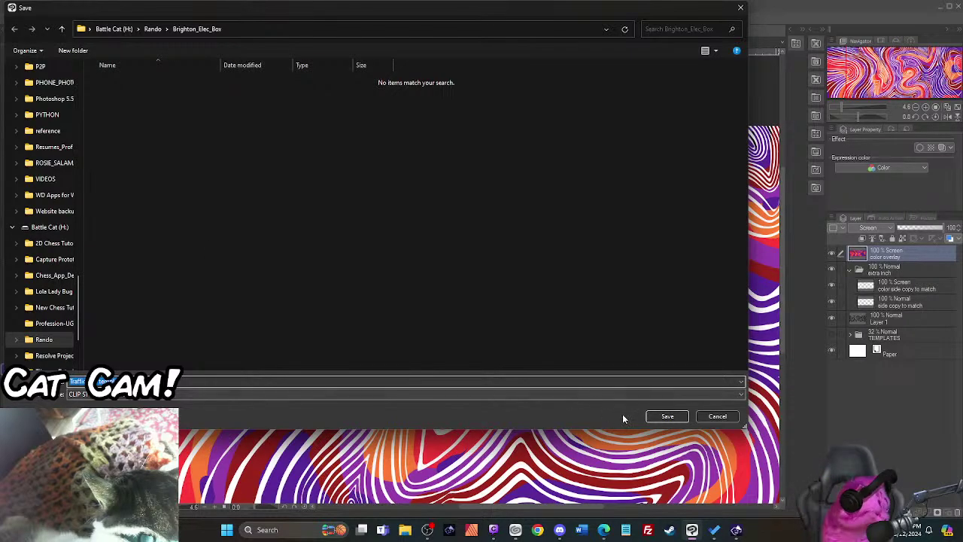
click(667, 416)
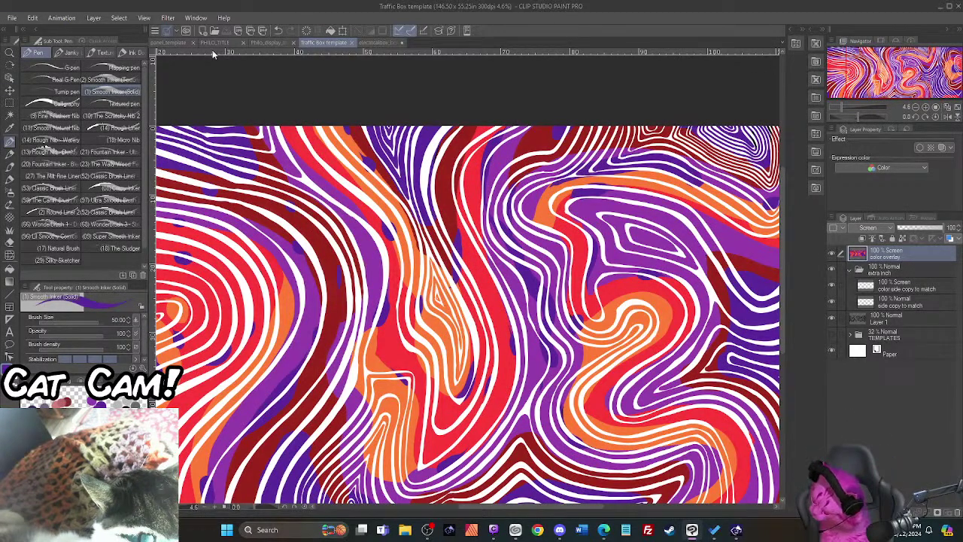
Step: Change the image resolution of the artwork to a width of 30000 px, with the unit set to pixels
click(34, 19)
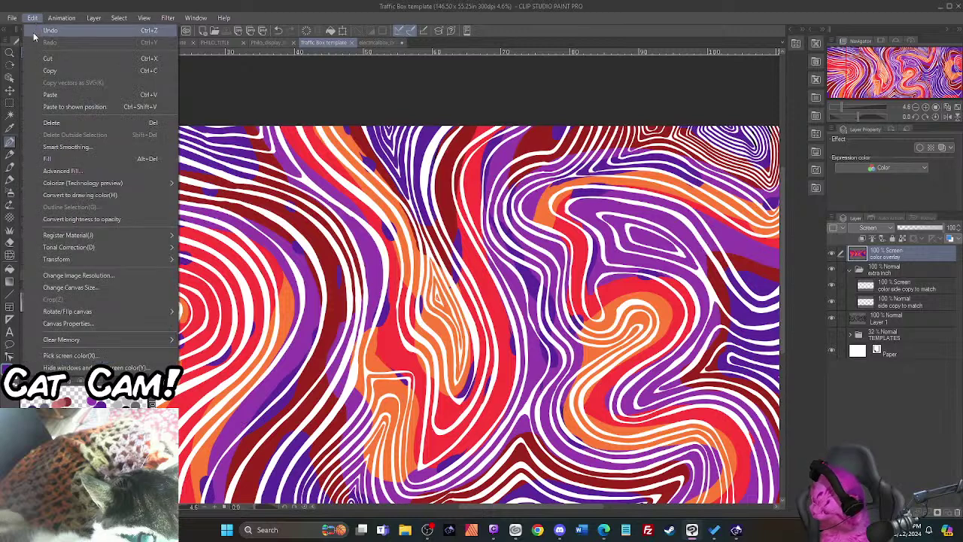
click(79, 275)
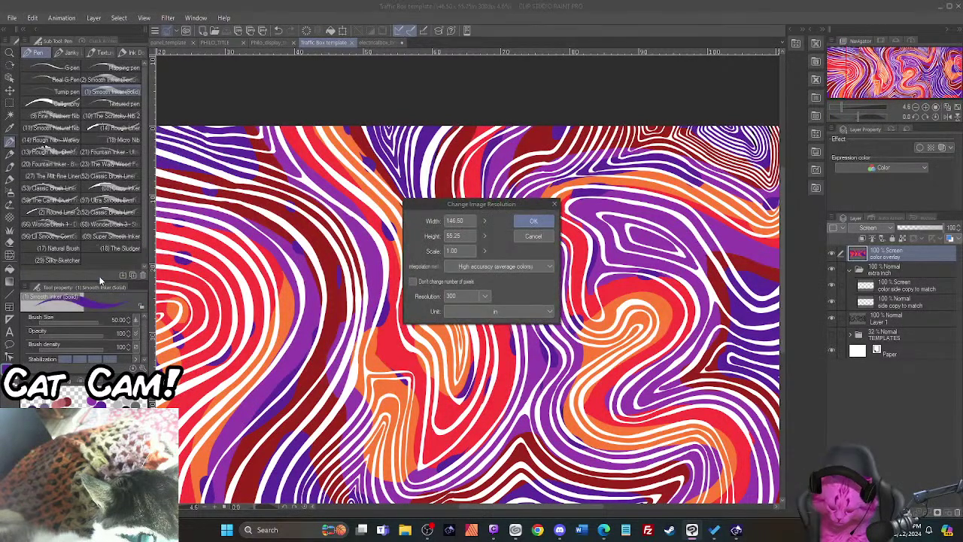
click(493, 315)
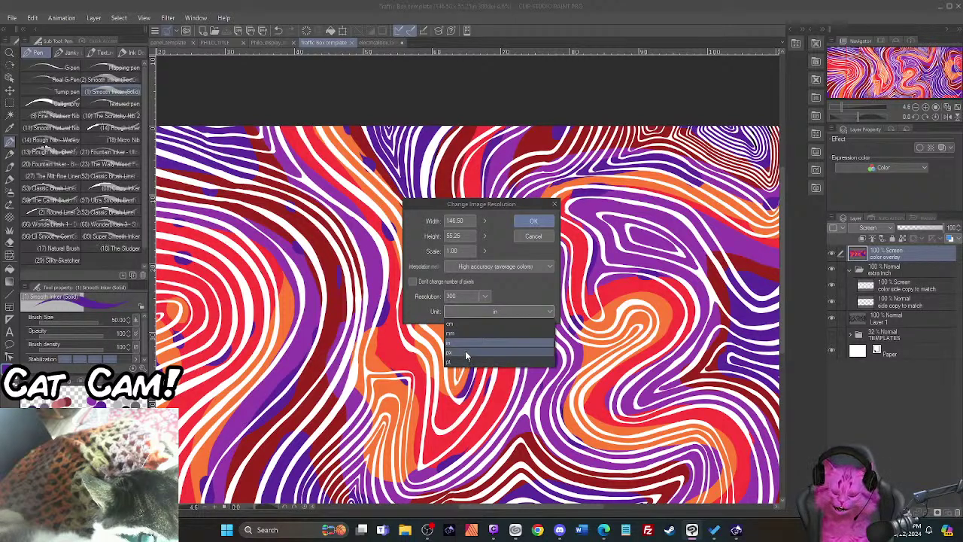
click(465, 352)
double_click(466, 221)
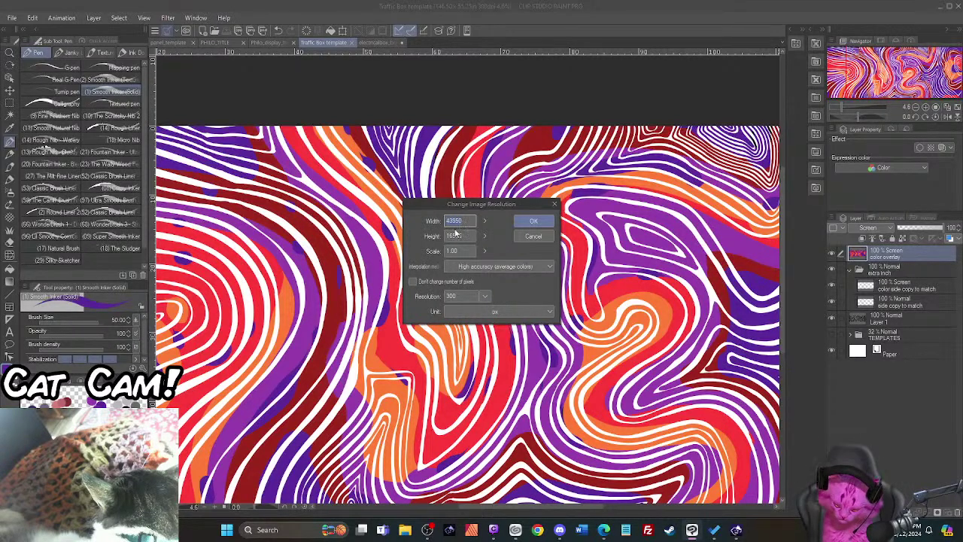
text(30000)
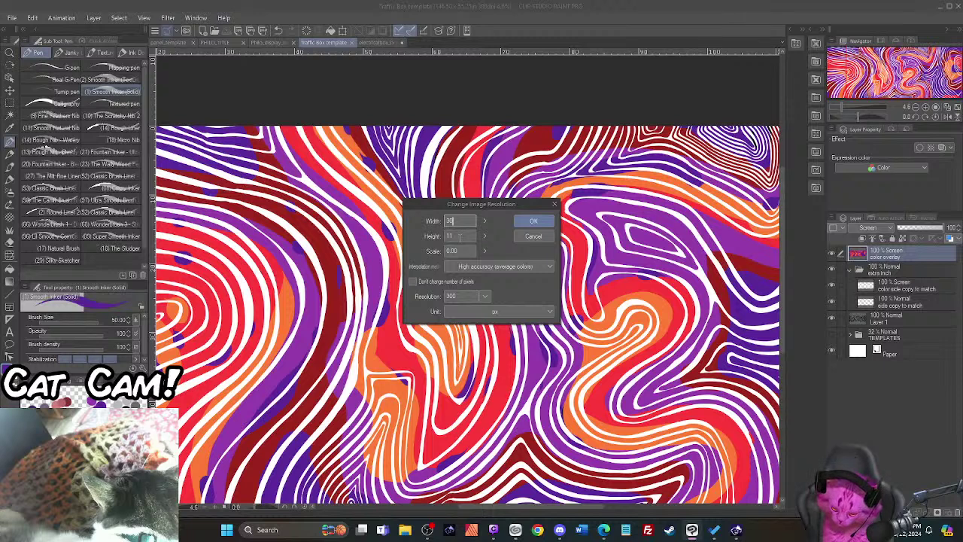
click(529, 224)
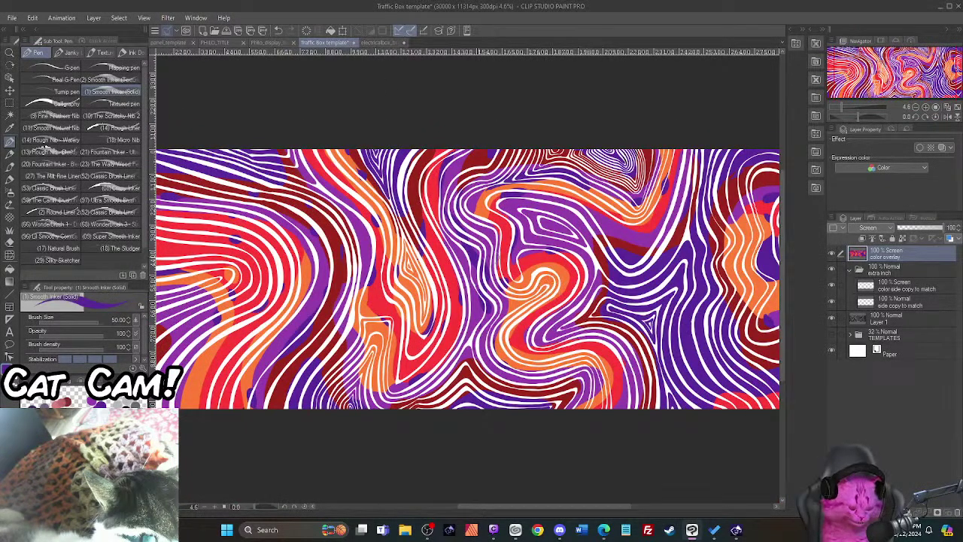
Step: Export the resized artwork as a JPEG at quality 100 into Brighton_Elec_Box, reusing the exported TIFF's file name
click(11, 18)
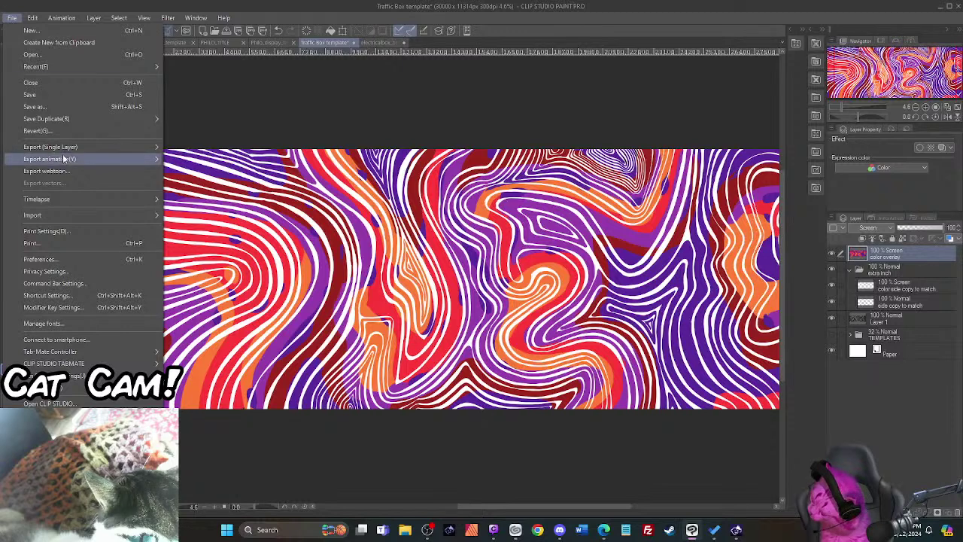
mouse_move(76, 147)
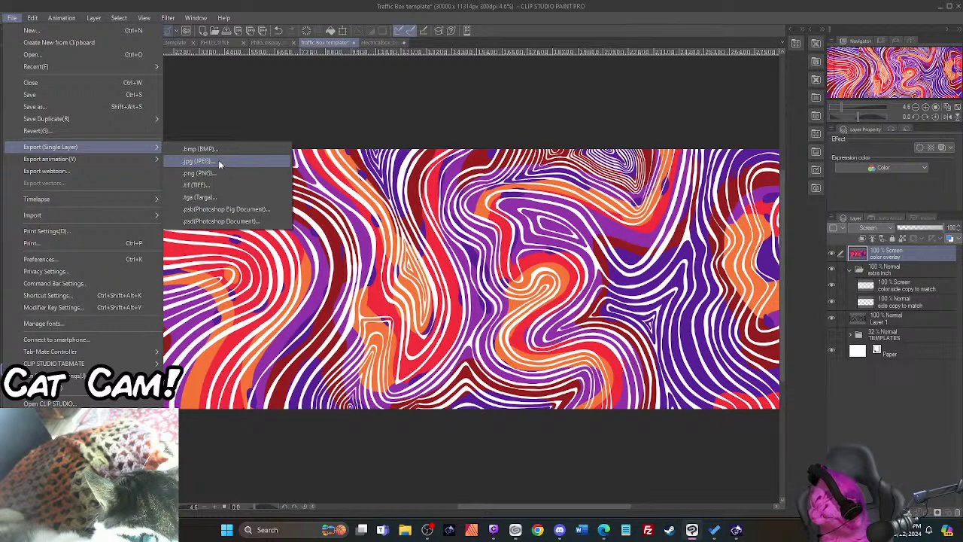
click(218, 162)
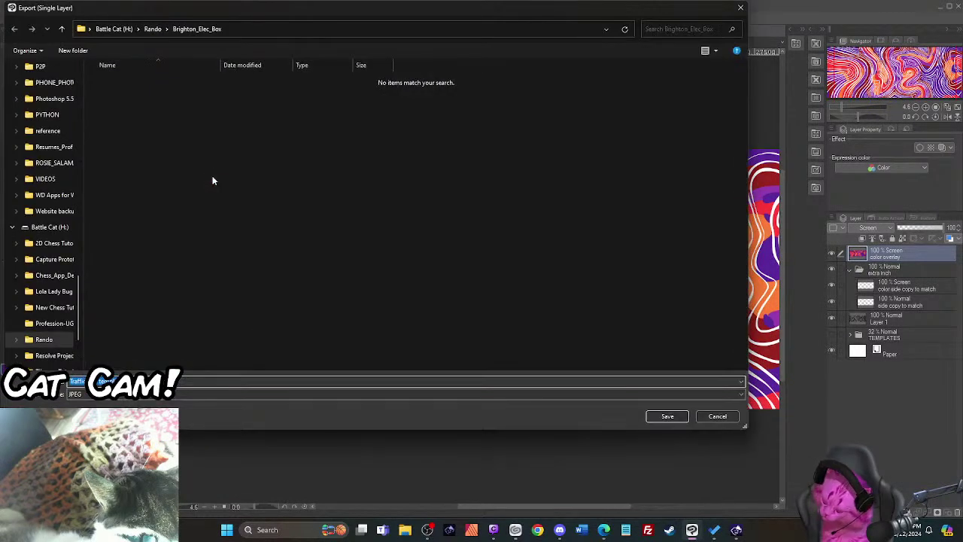
click(195, 394)
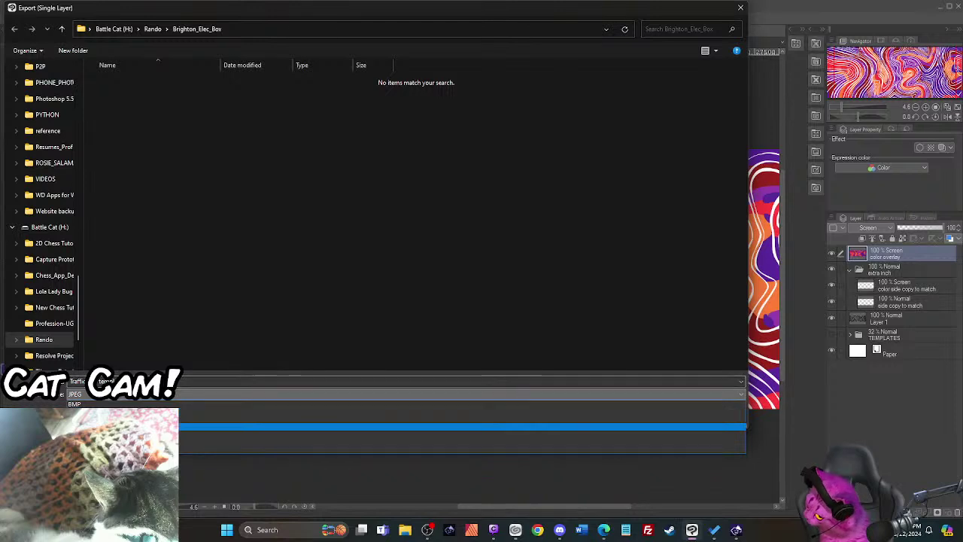
key(Return)
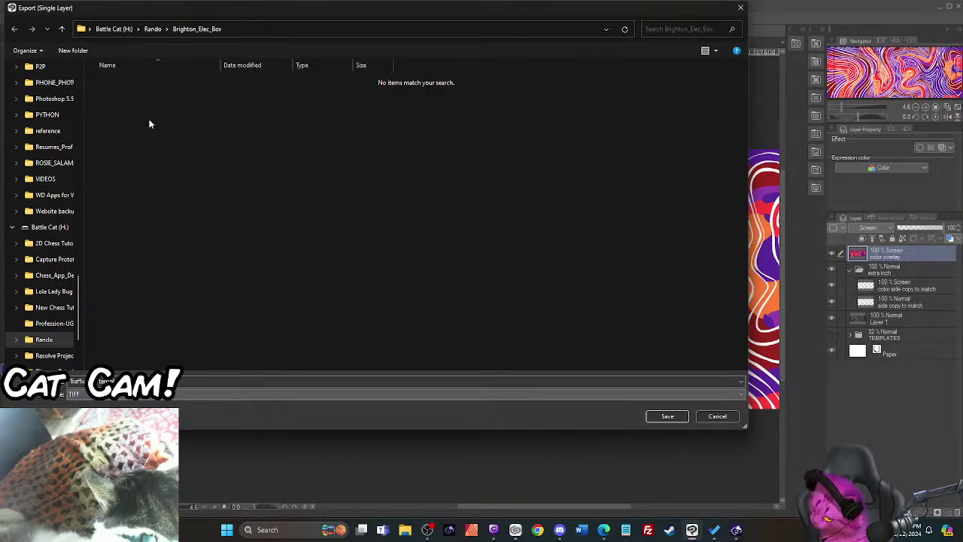
click(118, 82)
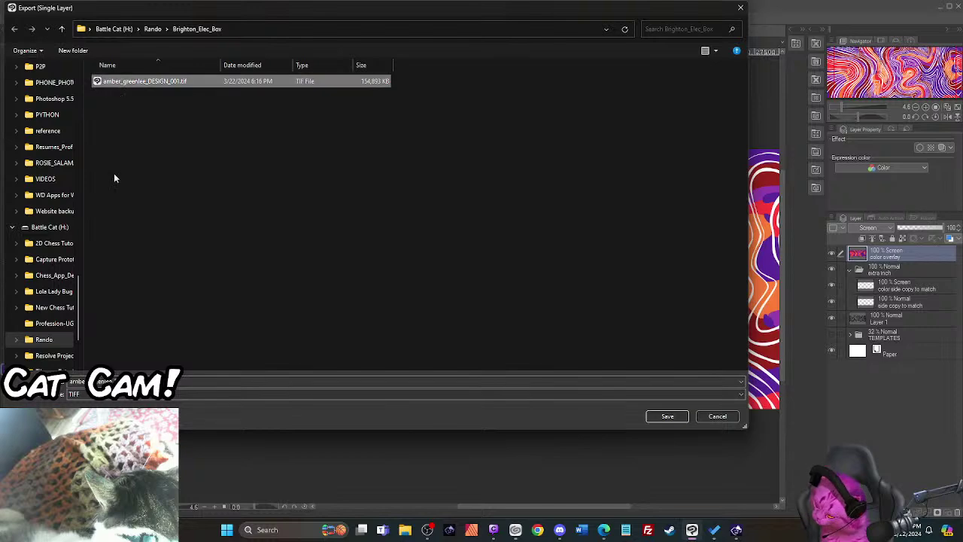
click(117, 394)
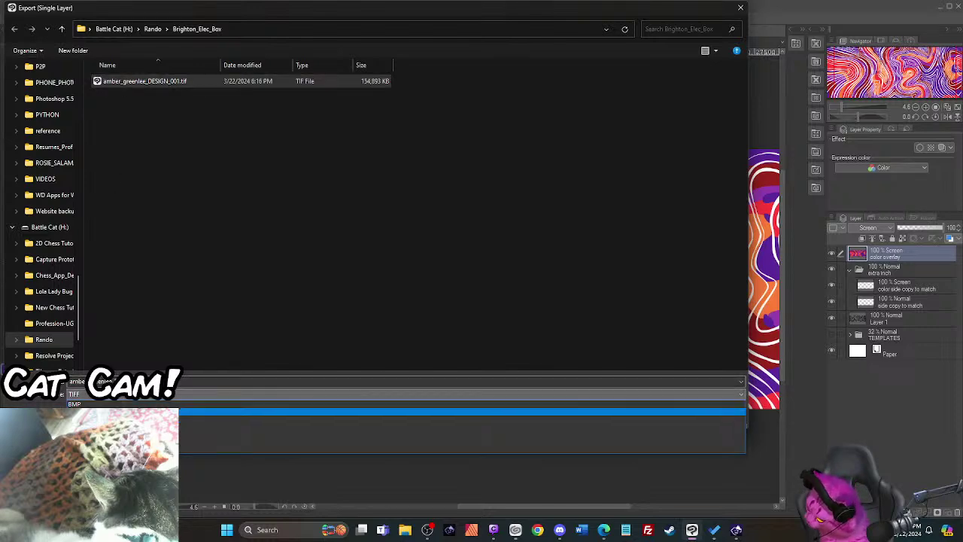
click(294, 419)
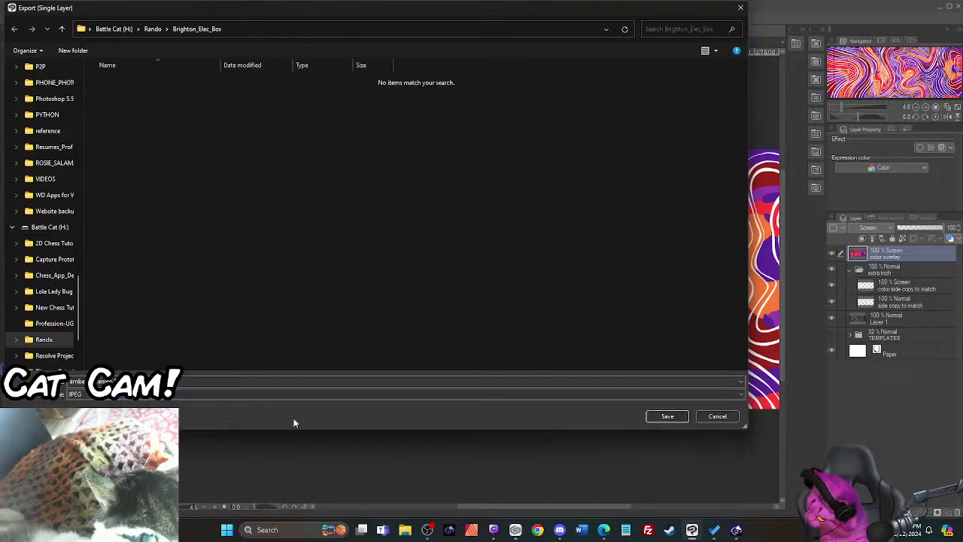
click(667, 416)
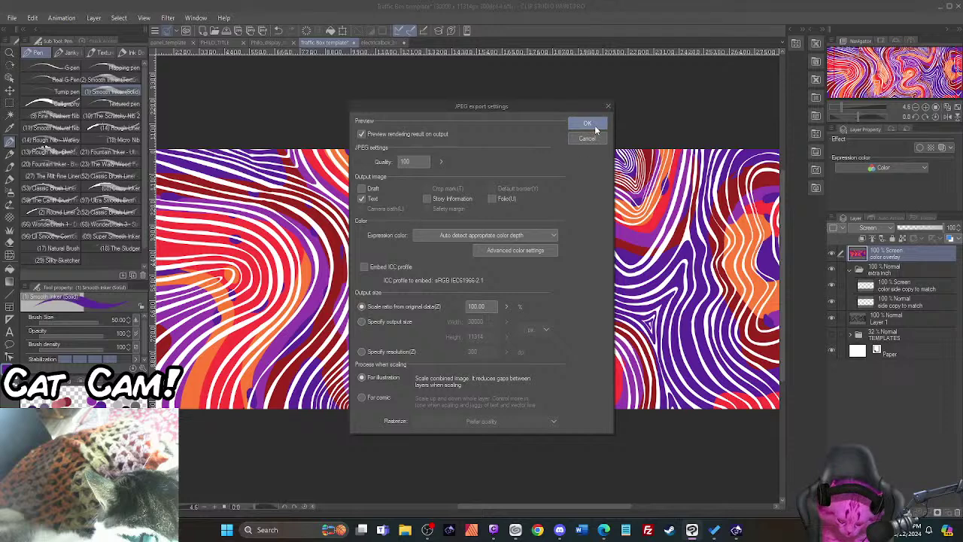
click(587, 123)
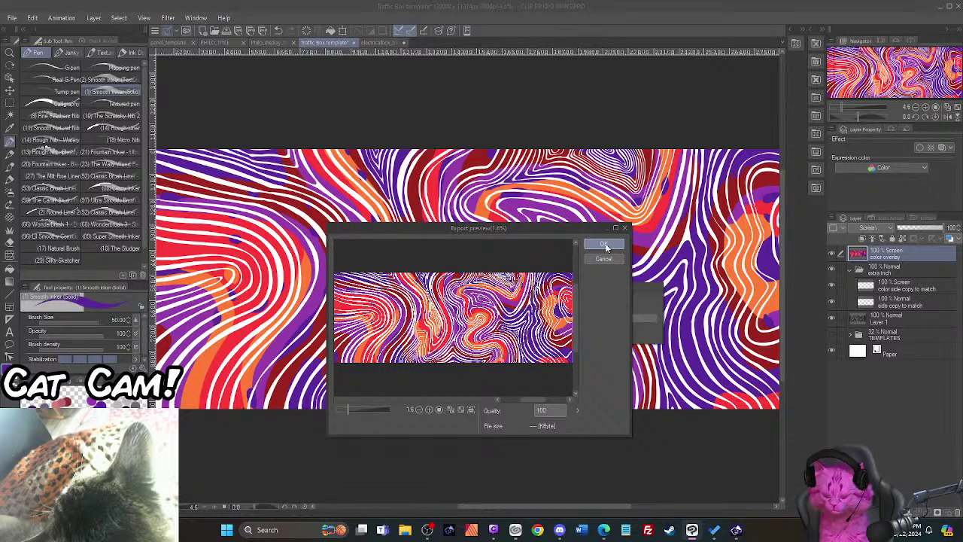
click(607, 246)
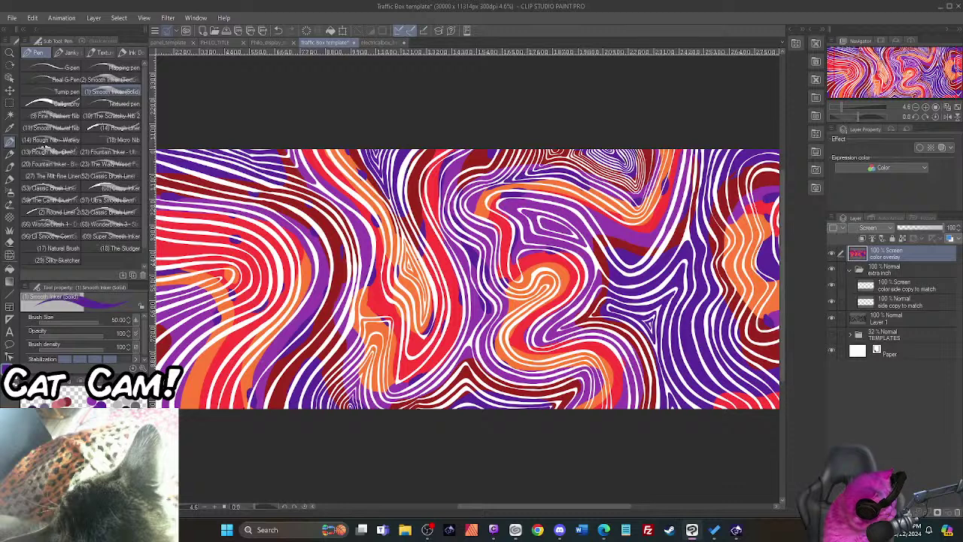
Step: Undo the image resolution change with the document history, and return to the layer list
click(925, 218)
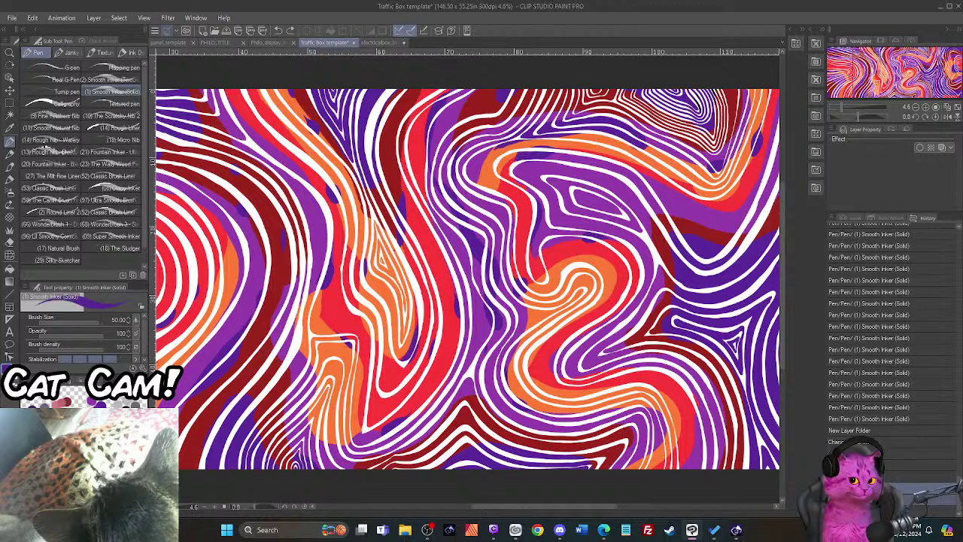
key(alt+])
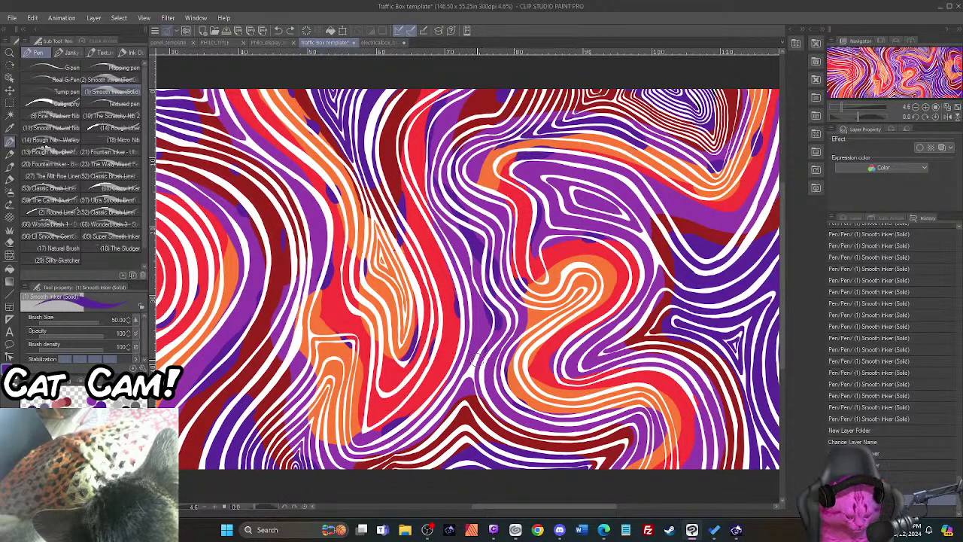
scroll(484, 360, down, 1)
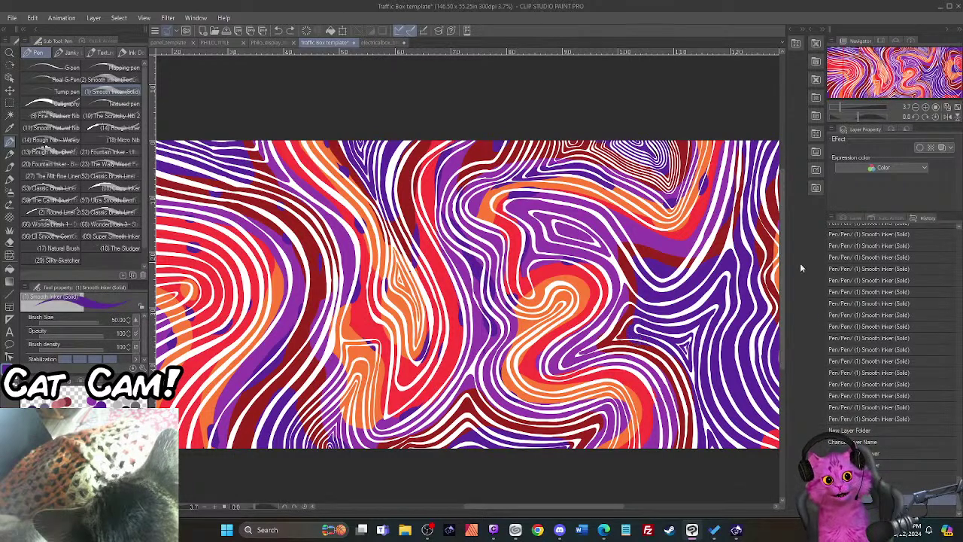
click(902, 280)
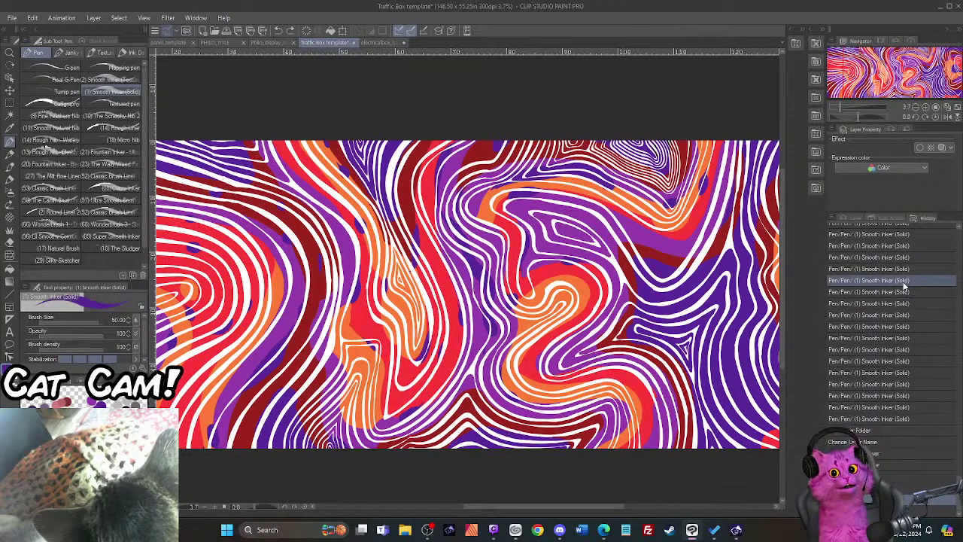
click(891, 294)
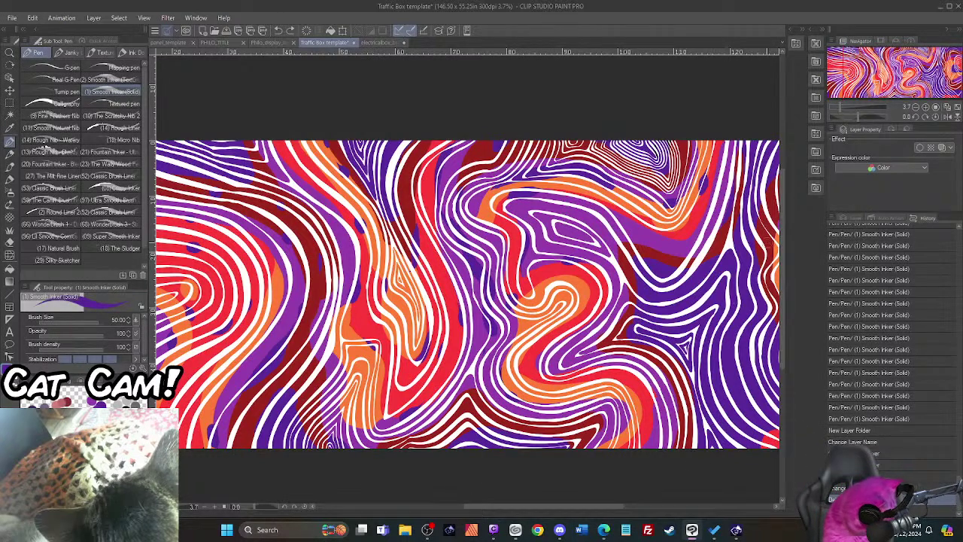
click(849, 217)
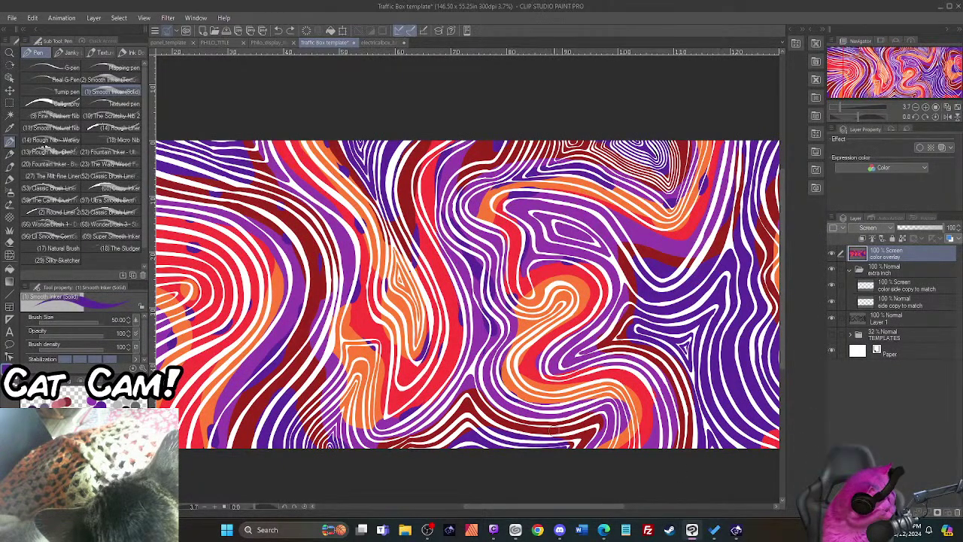
Step: Save the Traffic Box template document at its original full size
scroll(553, 381, down, 1)
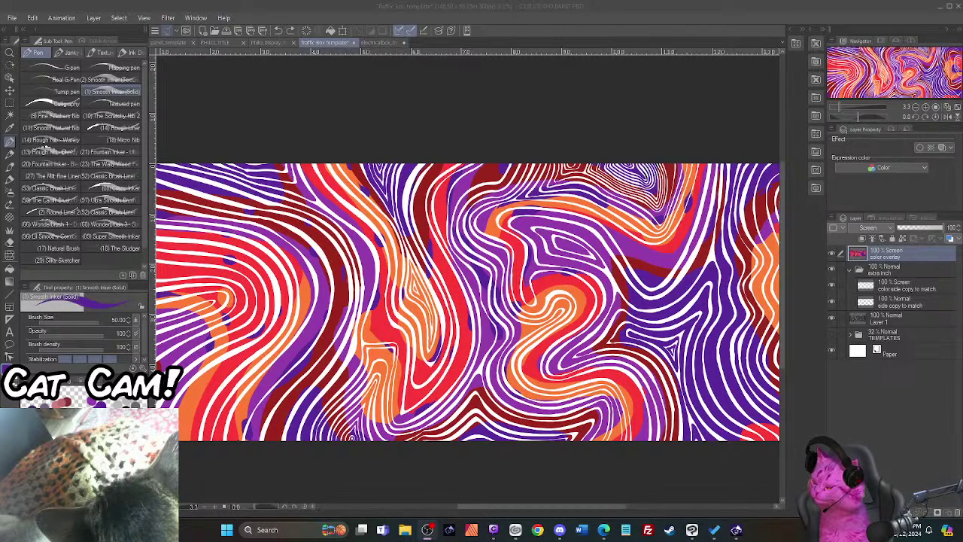
key(alt+Tab)
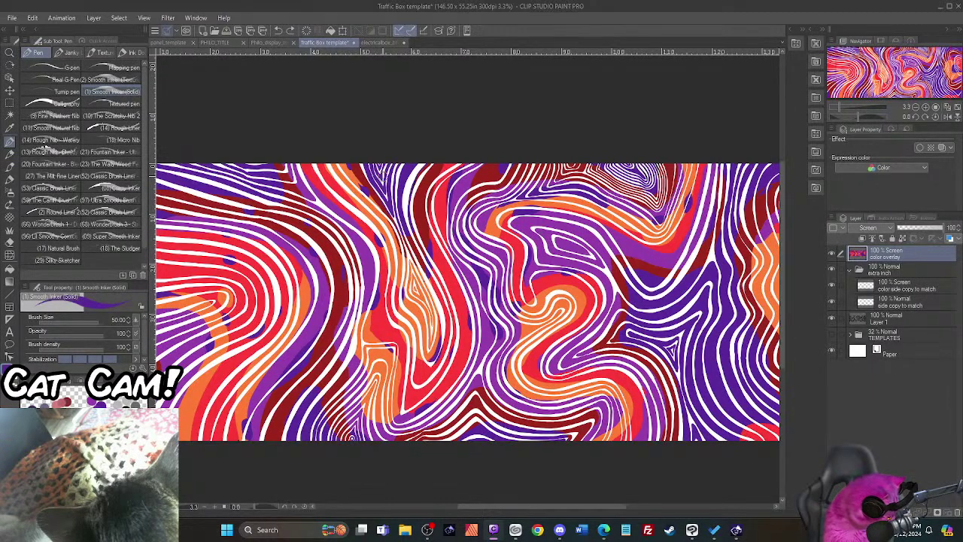
key(ctrl+0)
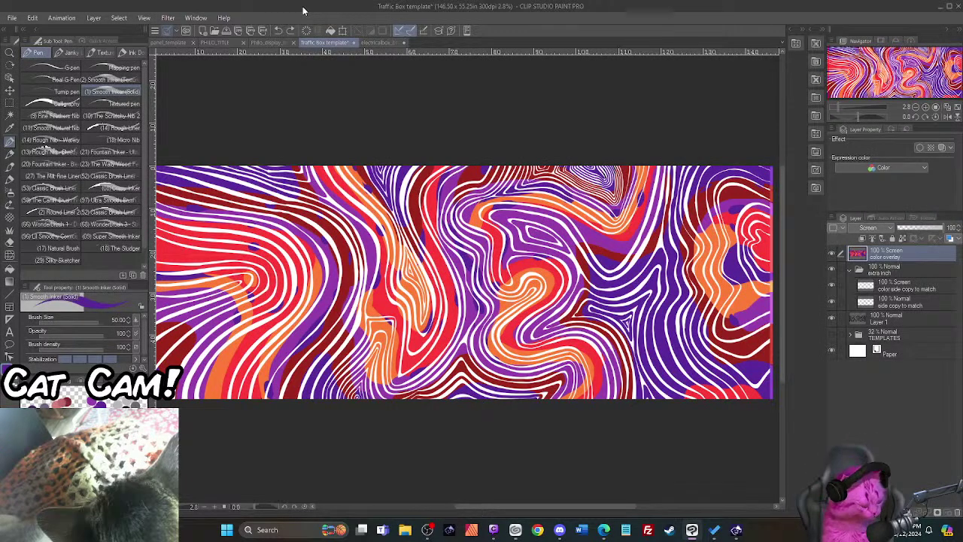
click(266, 28)
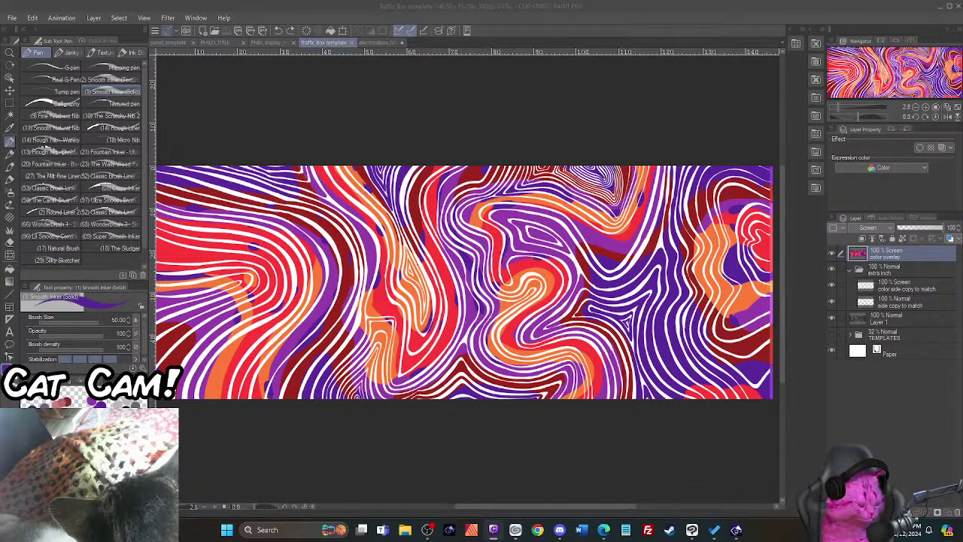
click(526, 250)
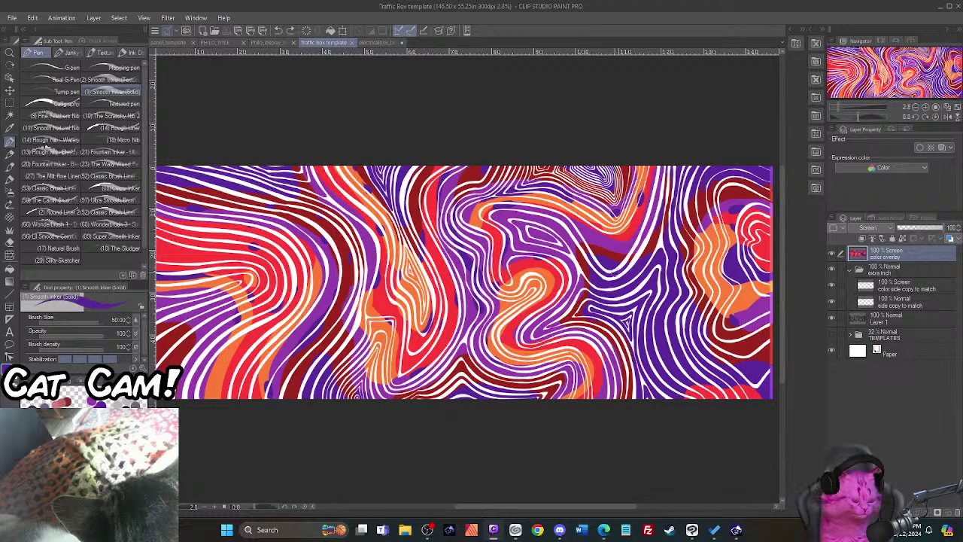
Step: Check the artwork's width and height in pixels in the image resolution settings, leaving the size as it is
scroll(616, 272, down, 2)
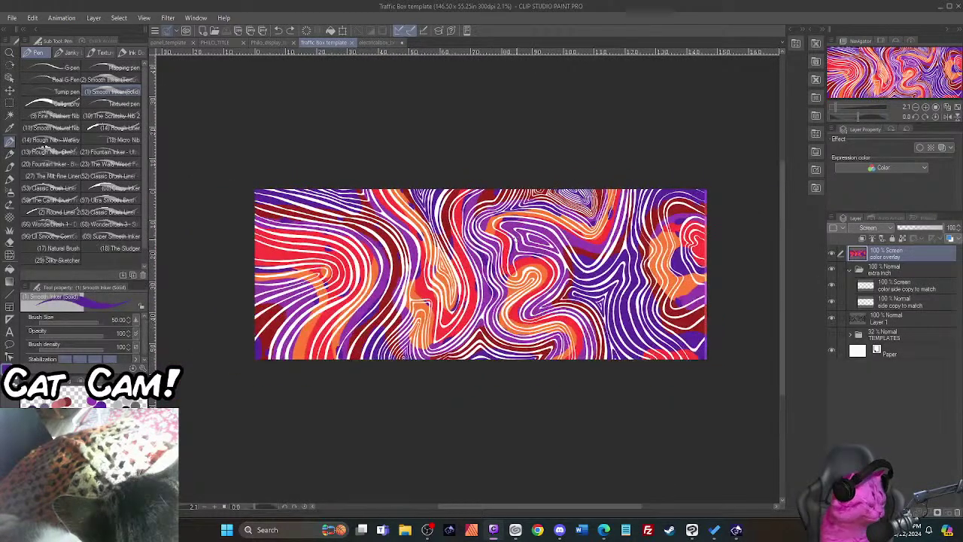
scroll(527, 234, up, 2)
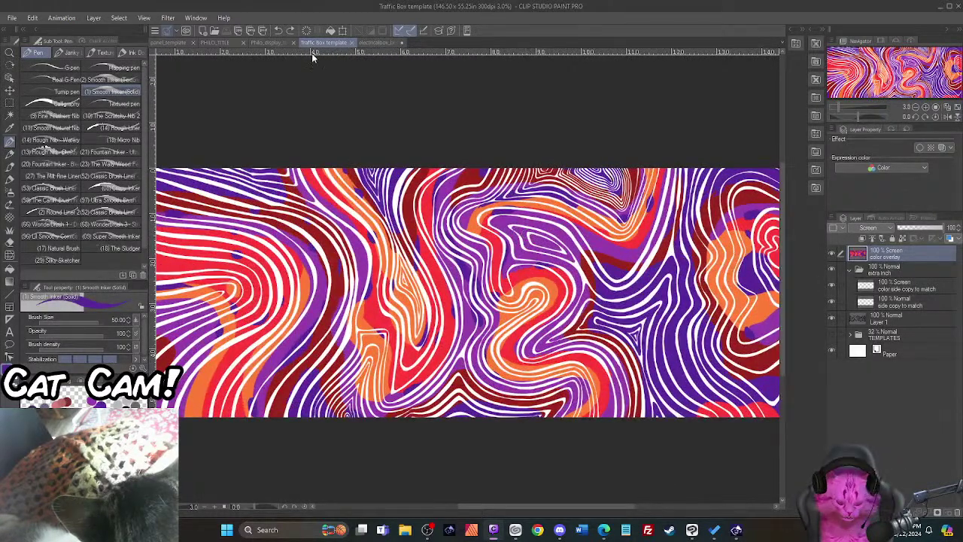
click(33, 19)
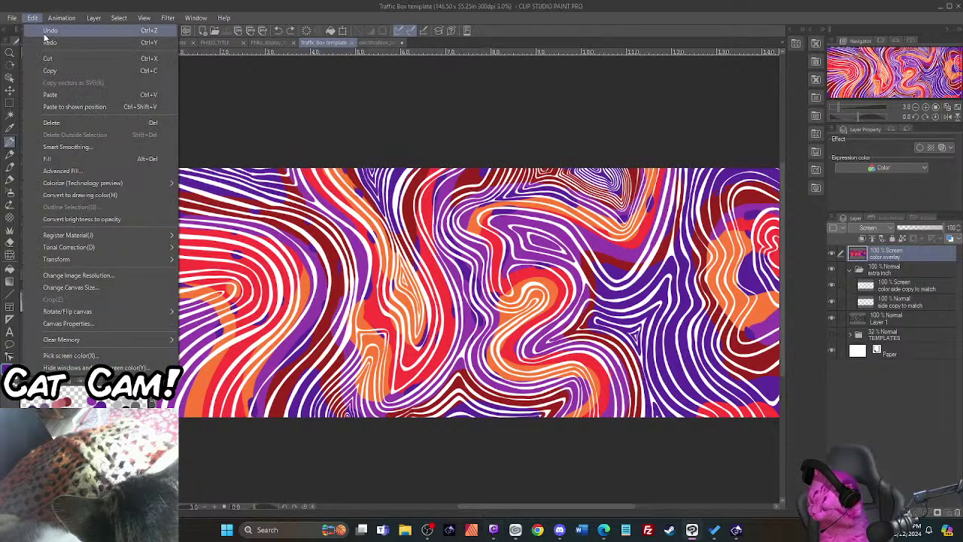
click(105, 277)
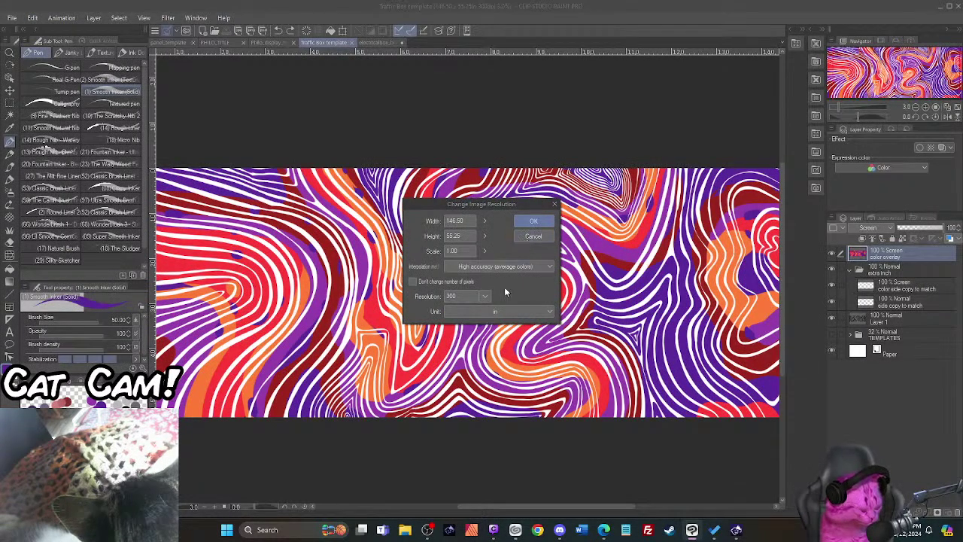
click(497, 313)
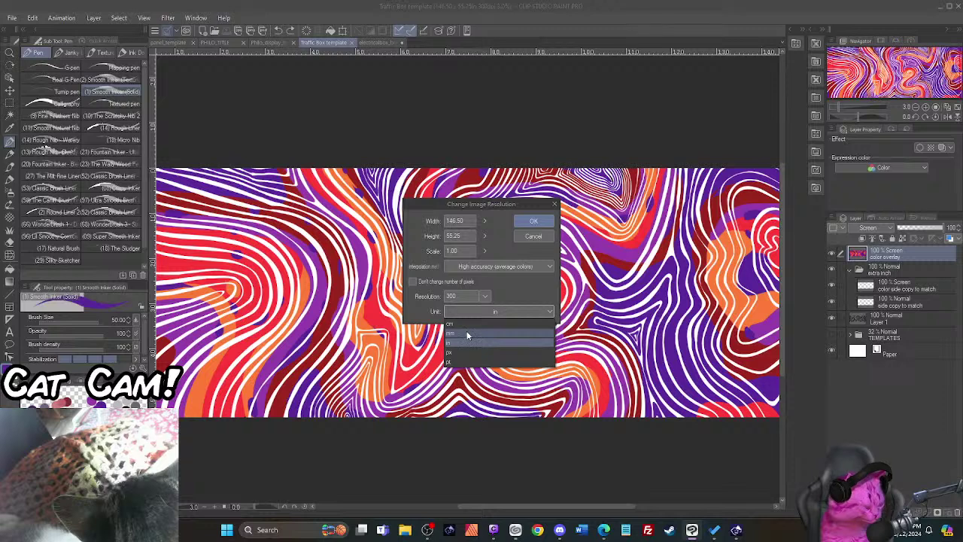
click(450, 358)
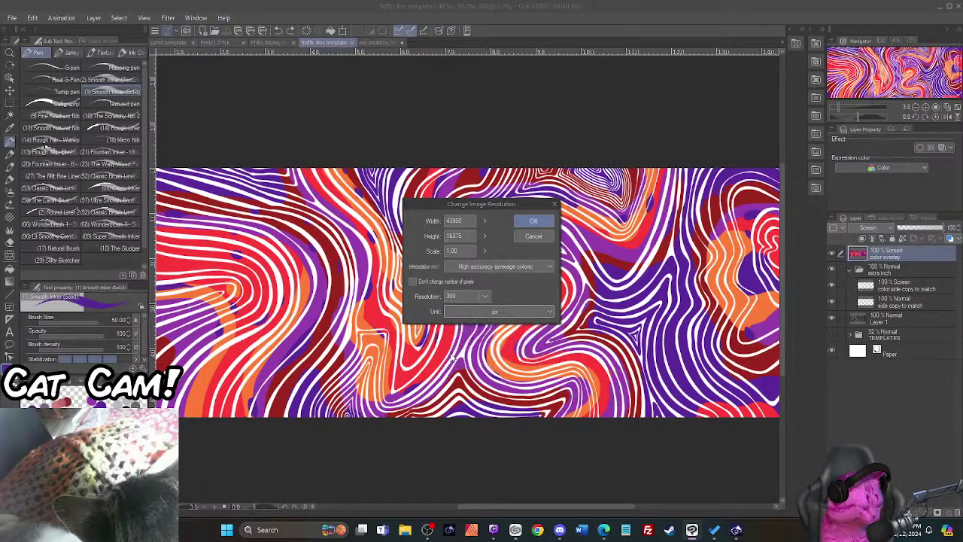
click(533, 221)
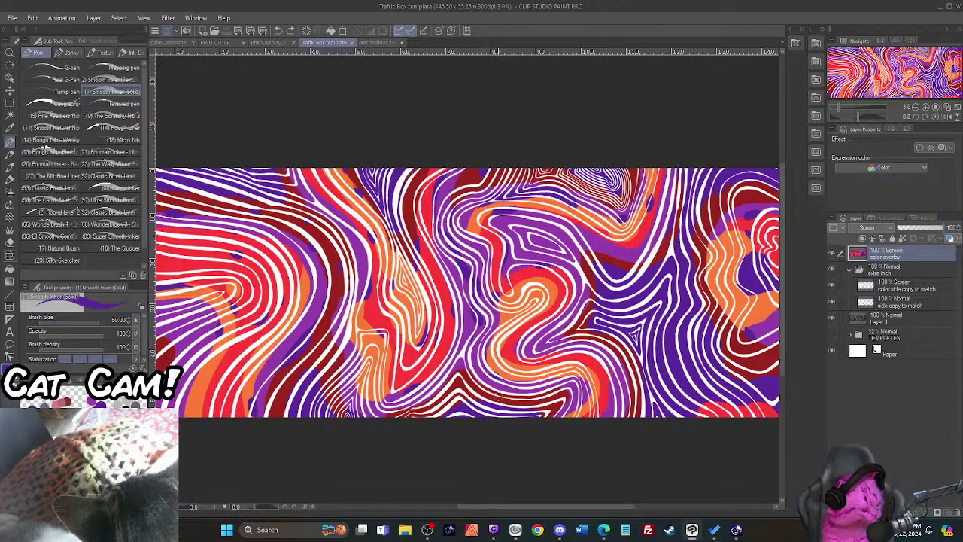
Step: Reduce the canvas width to 145.50 in, anchored at the middle-left reference point so the extra inch is cropped from the artwork's right end
drag(503, 505, 570, 505)
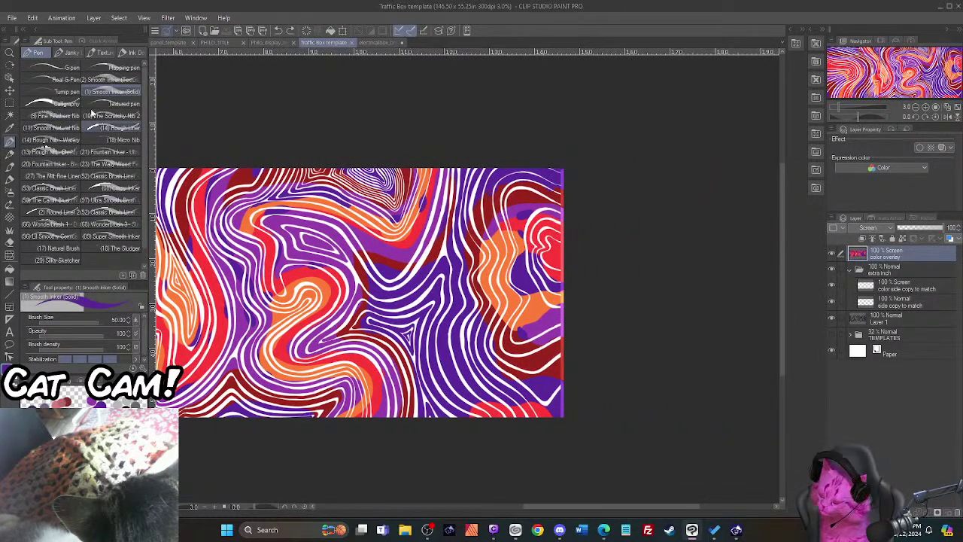
click(31, 17)
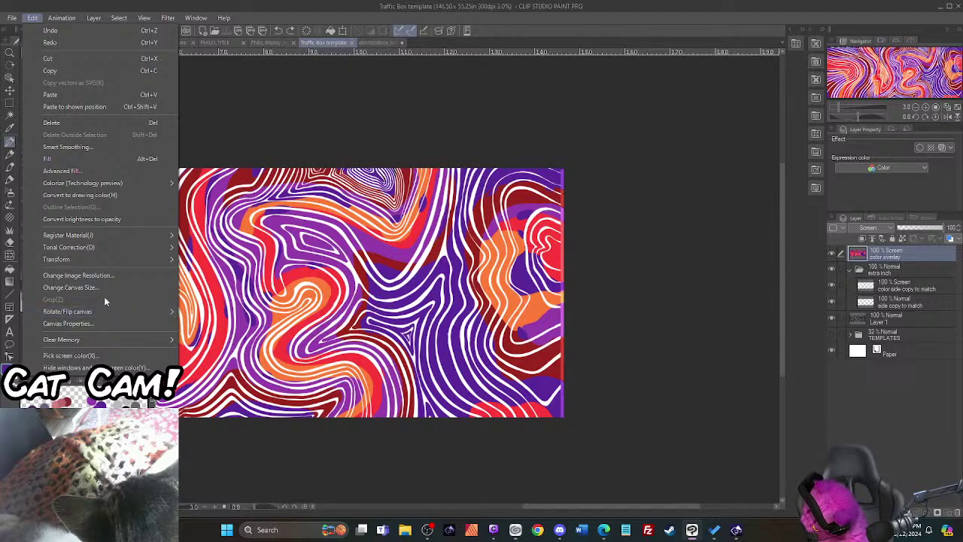
click(81, 288)
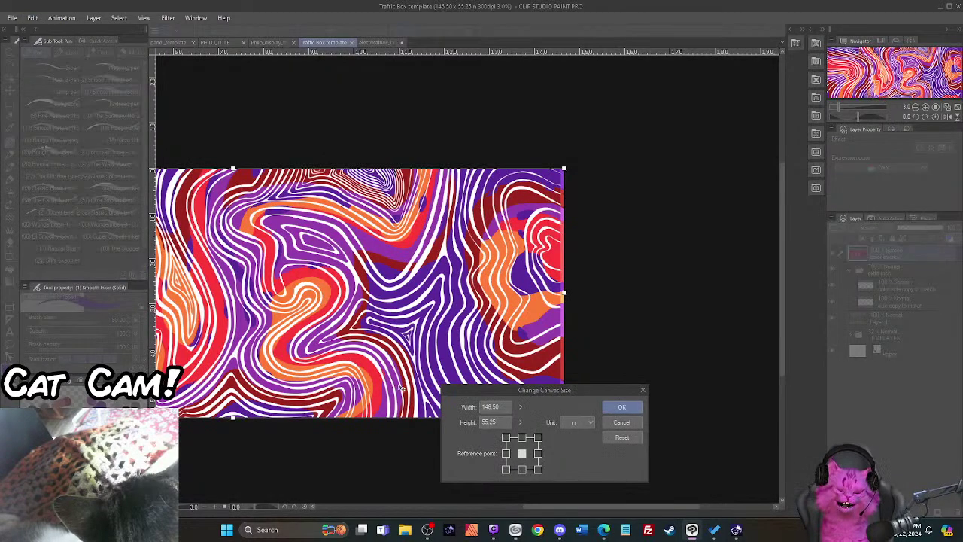
click(505, 453)
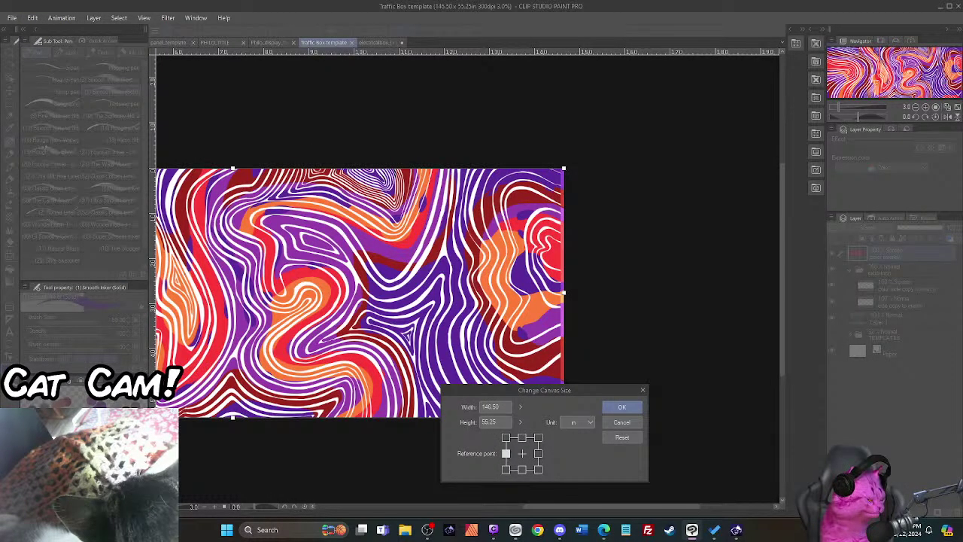
click(487, 407)
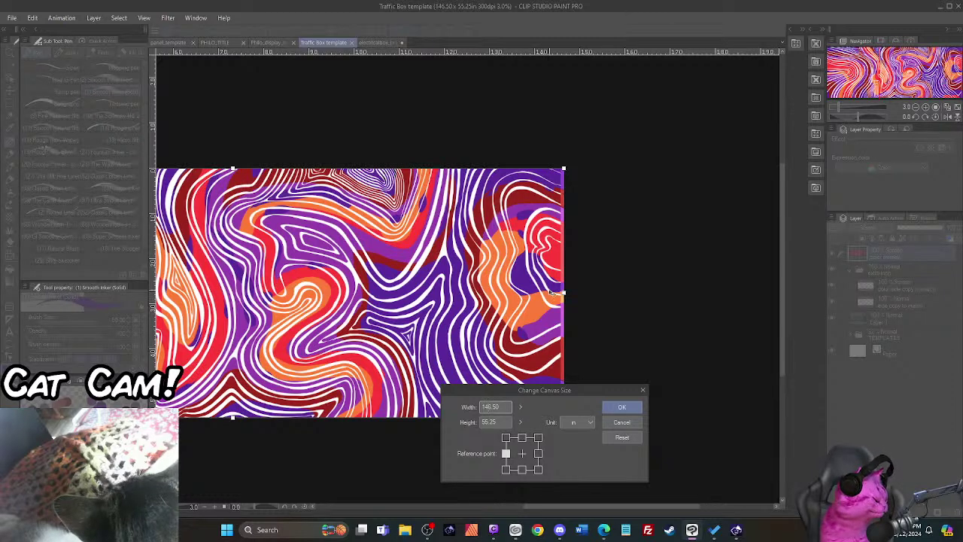
drag(554, 294, 553, 294)
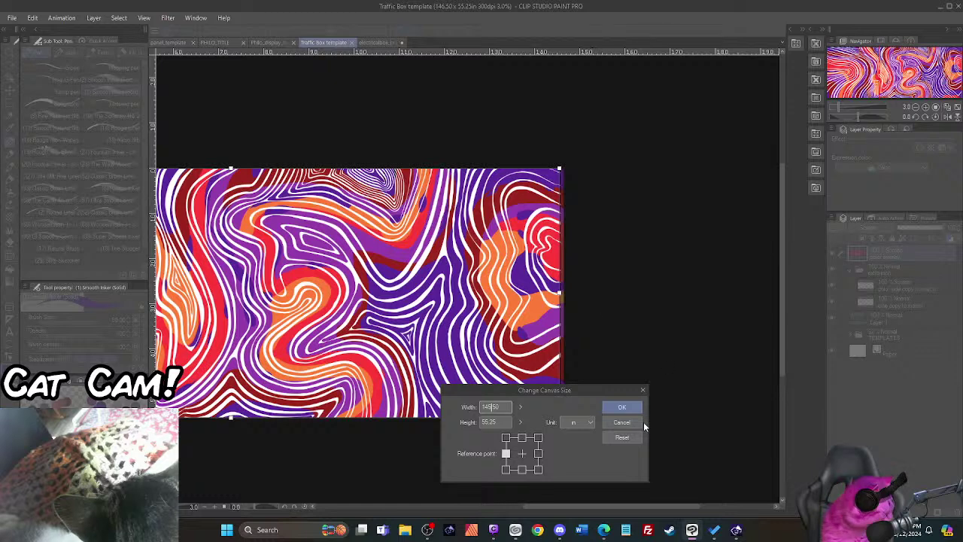
click(625, 407)
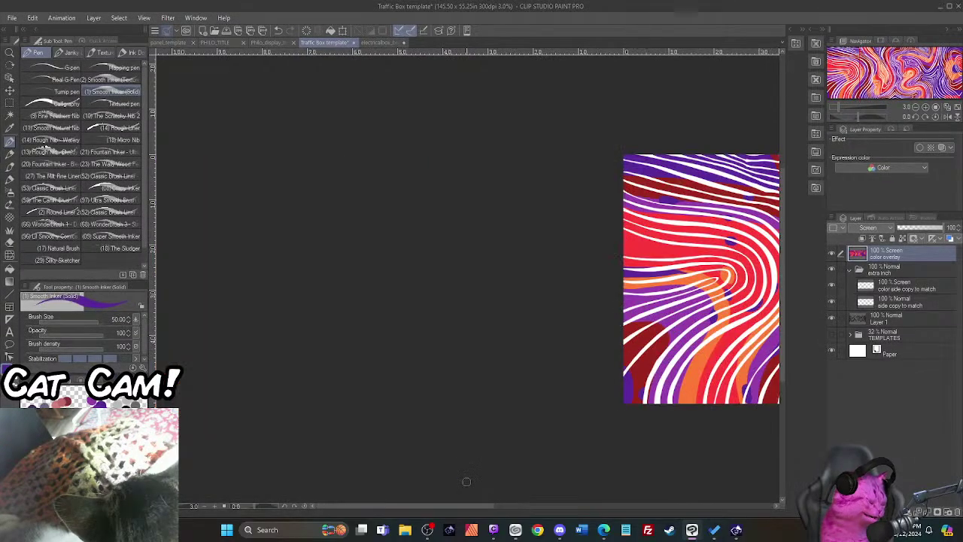
Step: Export the cropped artwork as a TIFF at 100% scale into Brighton_Elec_Box, replacing the existing TIFF file
drag(480, 505, 602, 499)
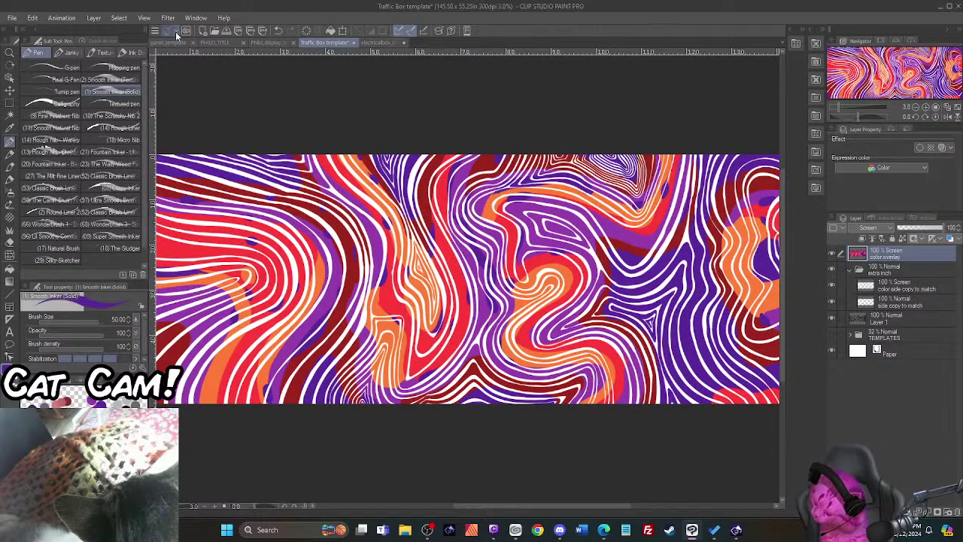
click(11, 18)
mouse_move(79, 148)
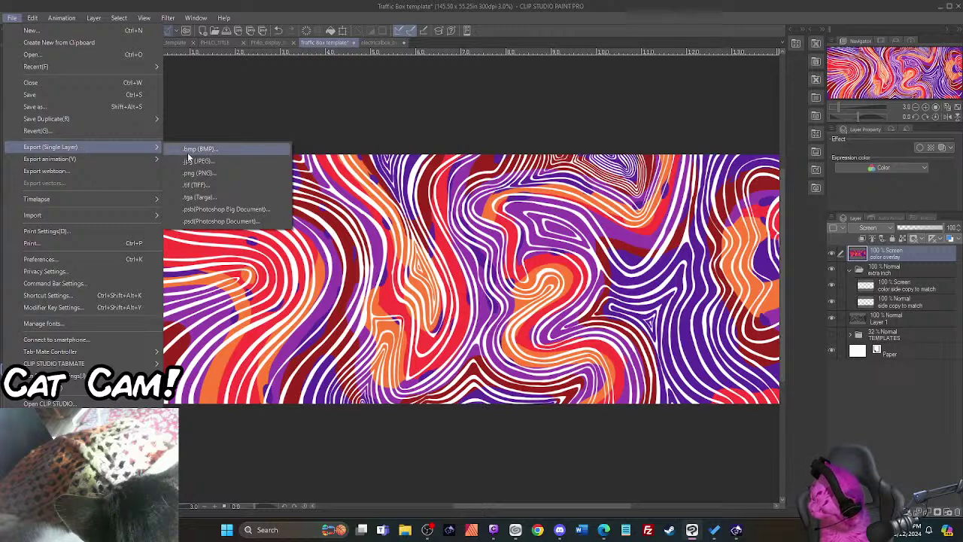
click(199, 173)
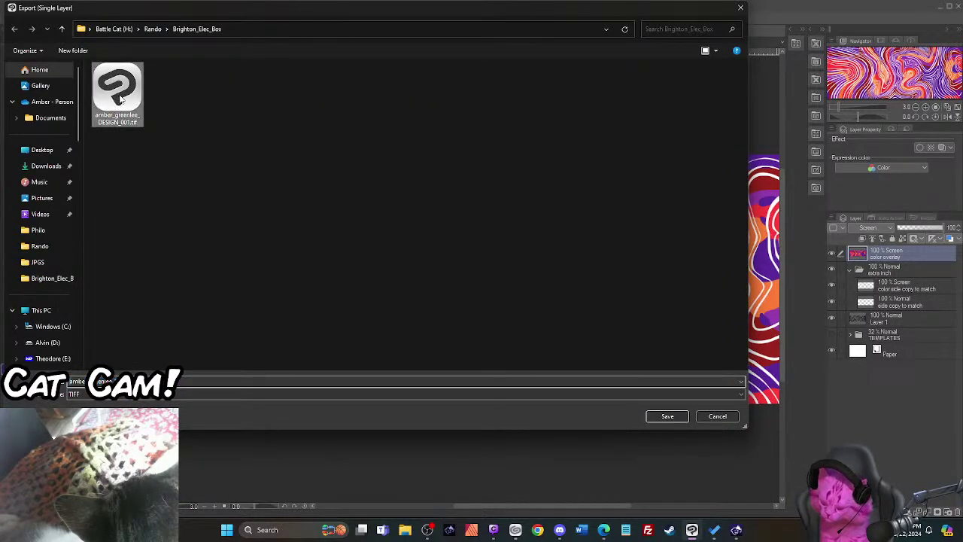
click(678, 417)
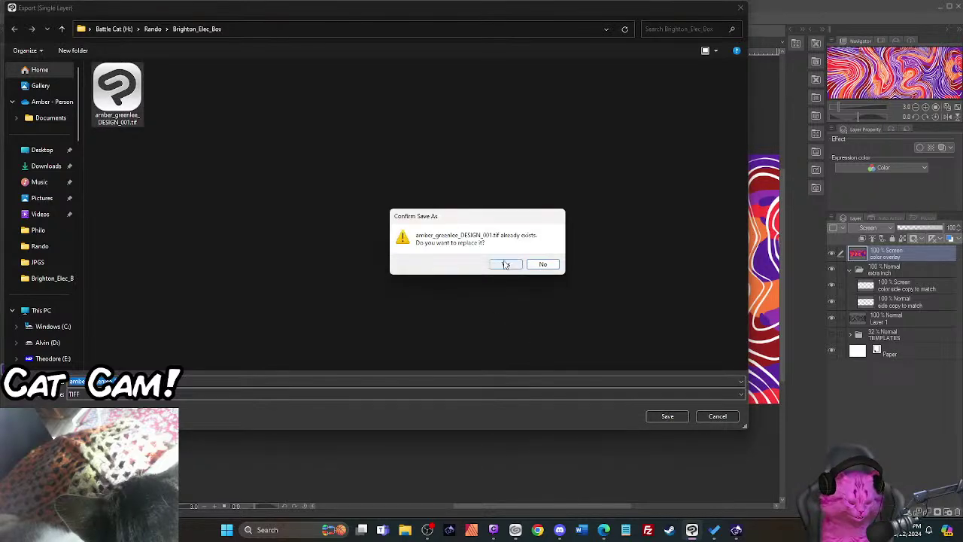
click(505, 263)
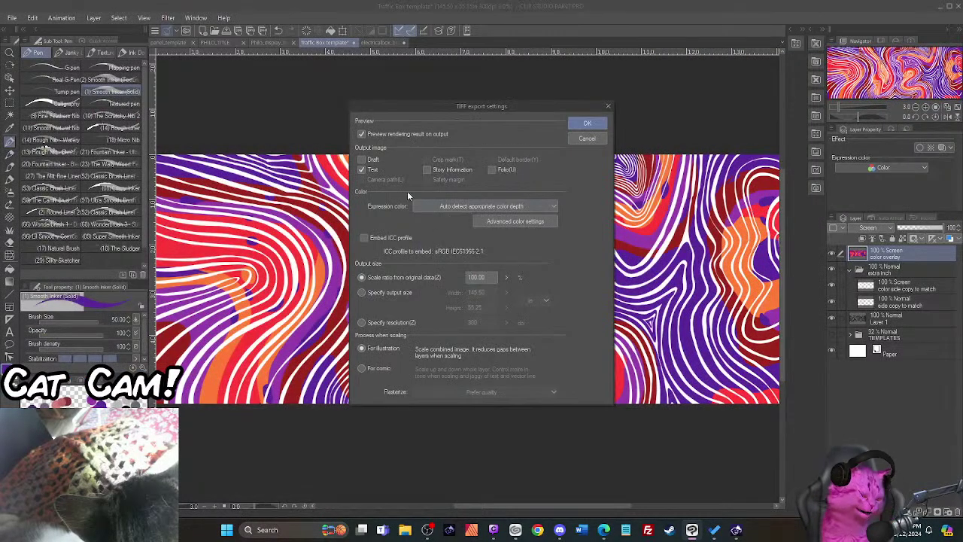
click(587, 123)
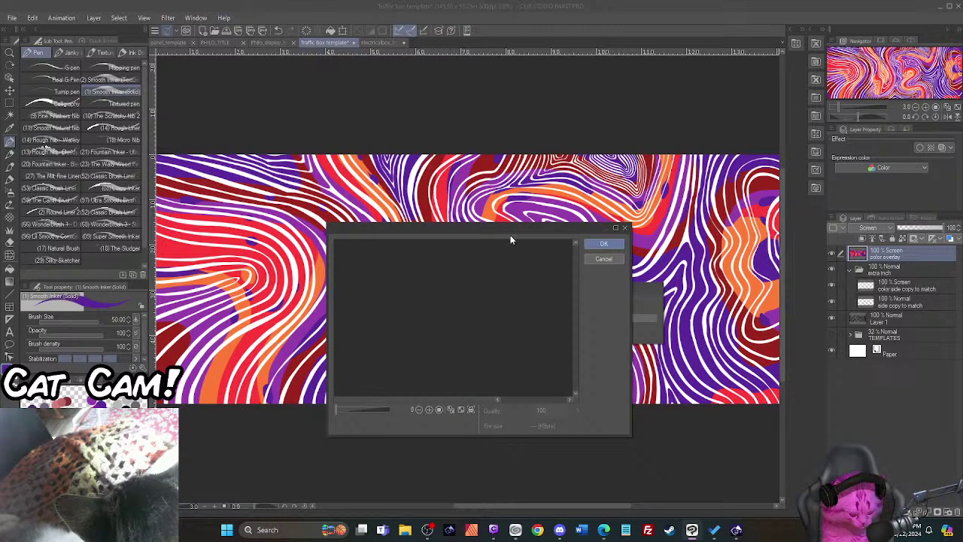
click(599, 246)
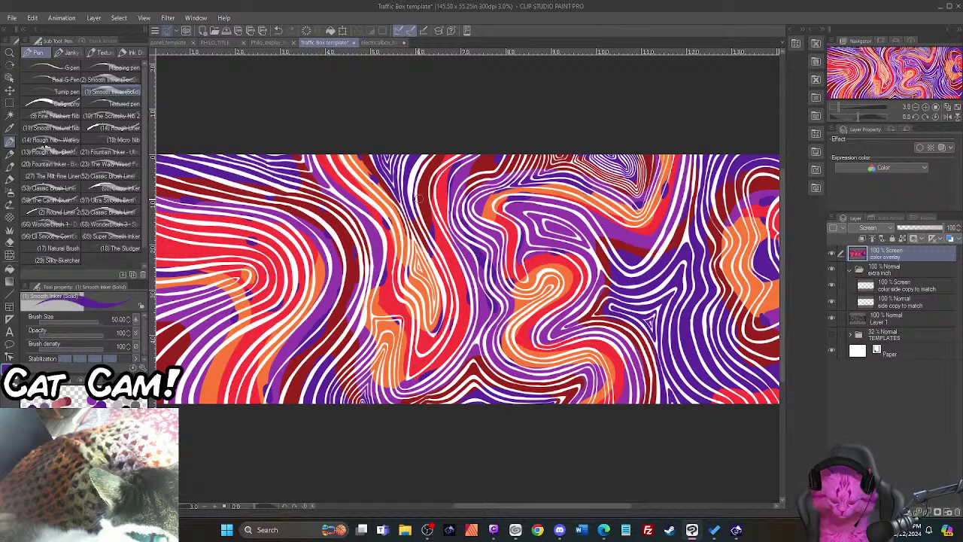
Step: Resize the image to a width of 30000 px at 300 dpi, using pixels as the unit
scroll(452, 414, down, 2)
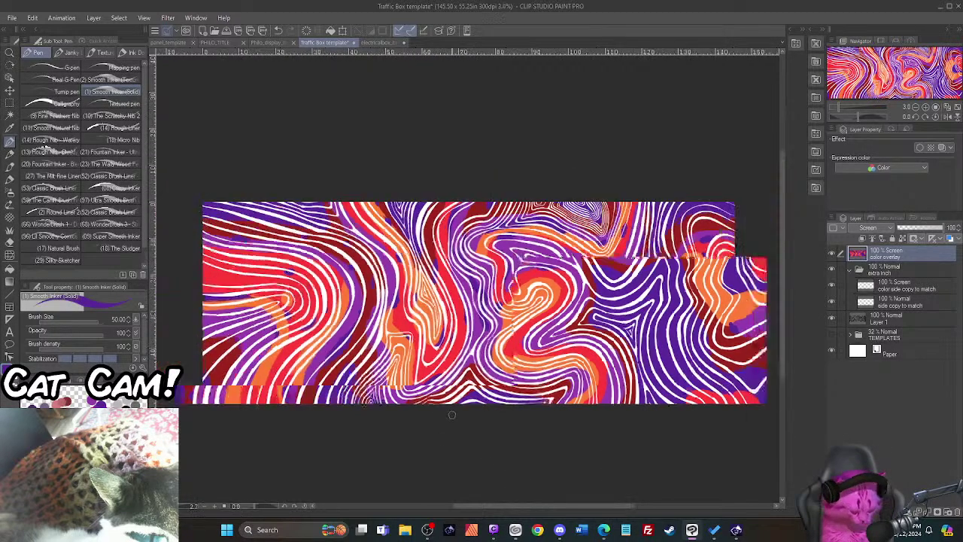
click(33, 17)
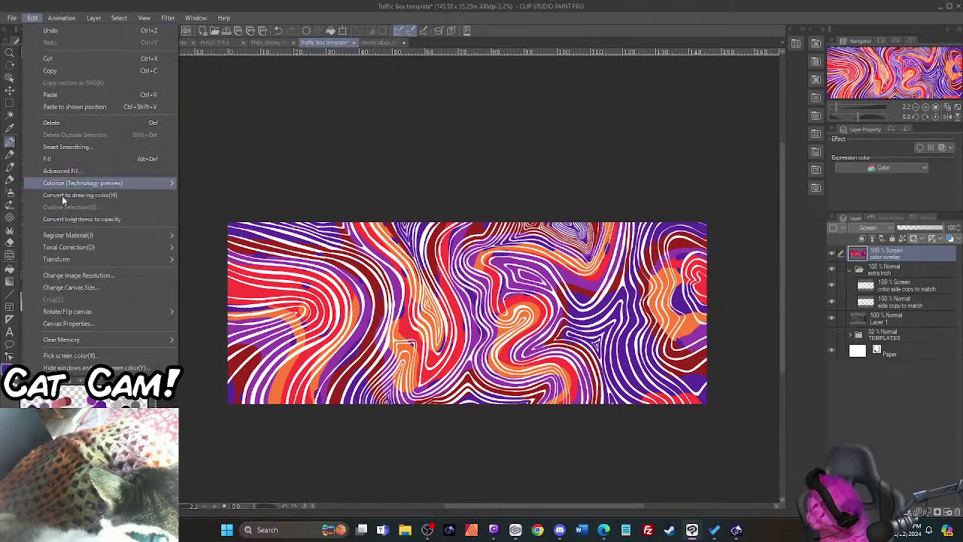
click(95, 276)
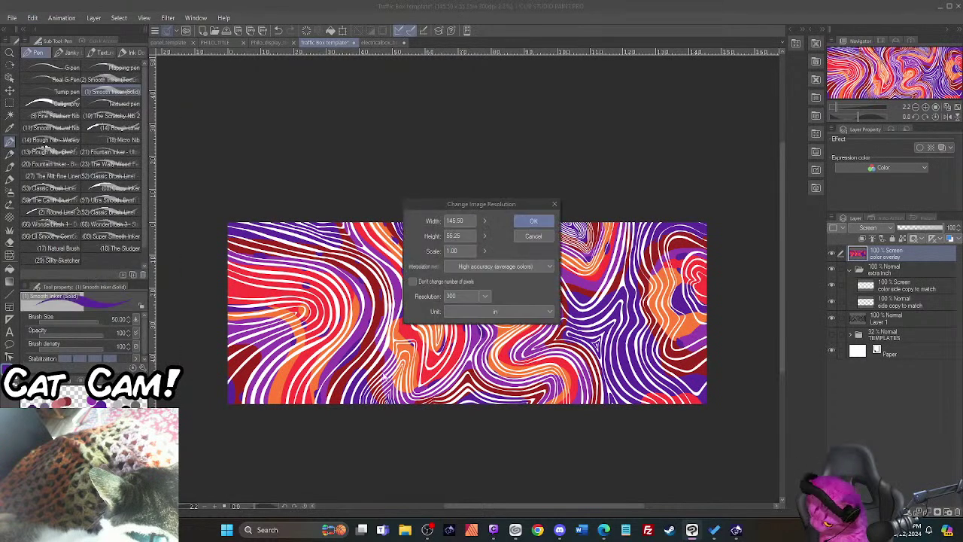
click(484, 313)
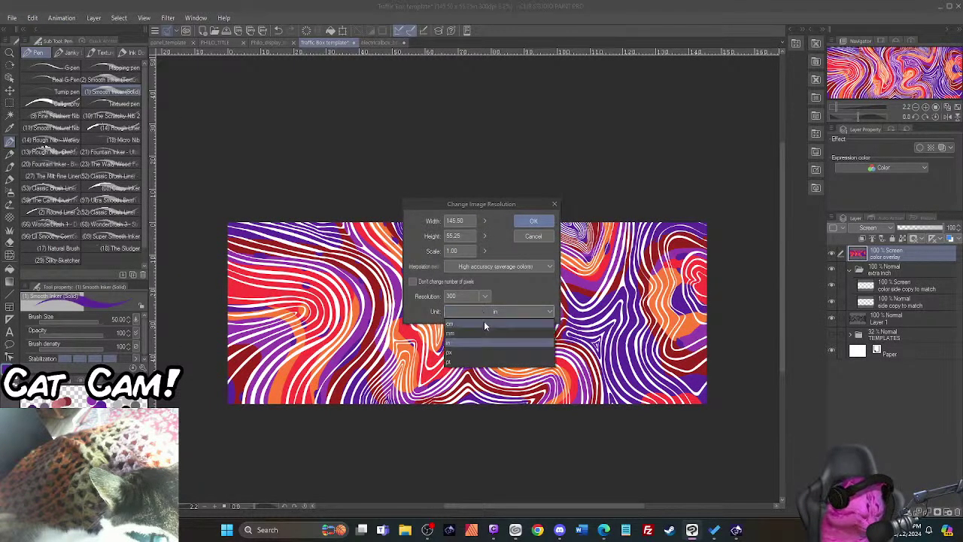
click(454, 353)
double_click(464, 221)
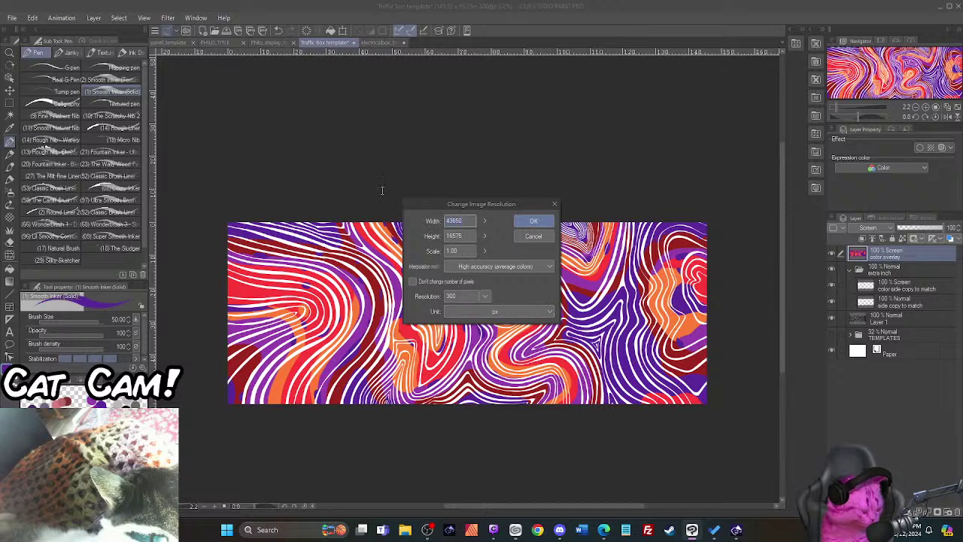
text(30000)
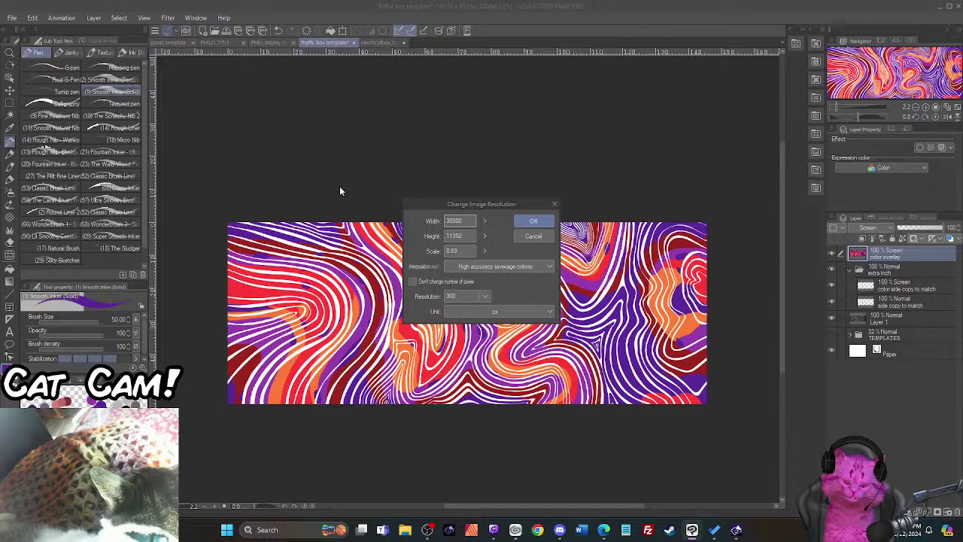
key(Return)
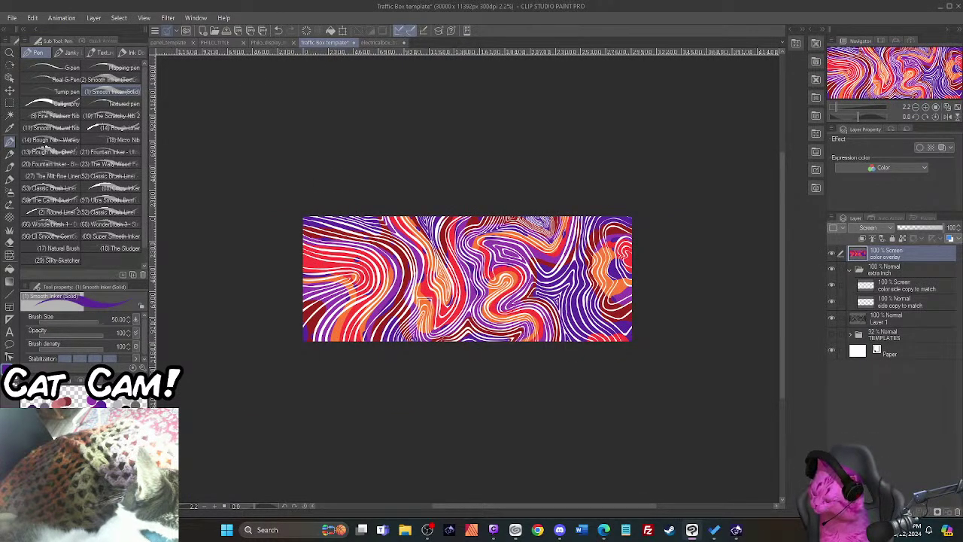
Step: Export the resized artwork as a JPEG at quality 100 into Brighton_Elec_Box, replacing the existing JPEG file
click(9, 18)
mouse_move(84, 149)
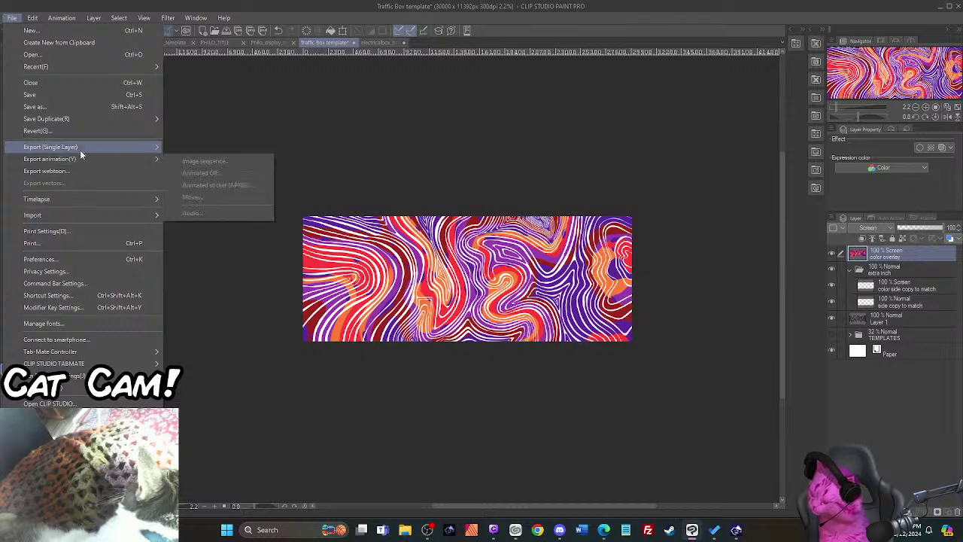
click(194, 160)
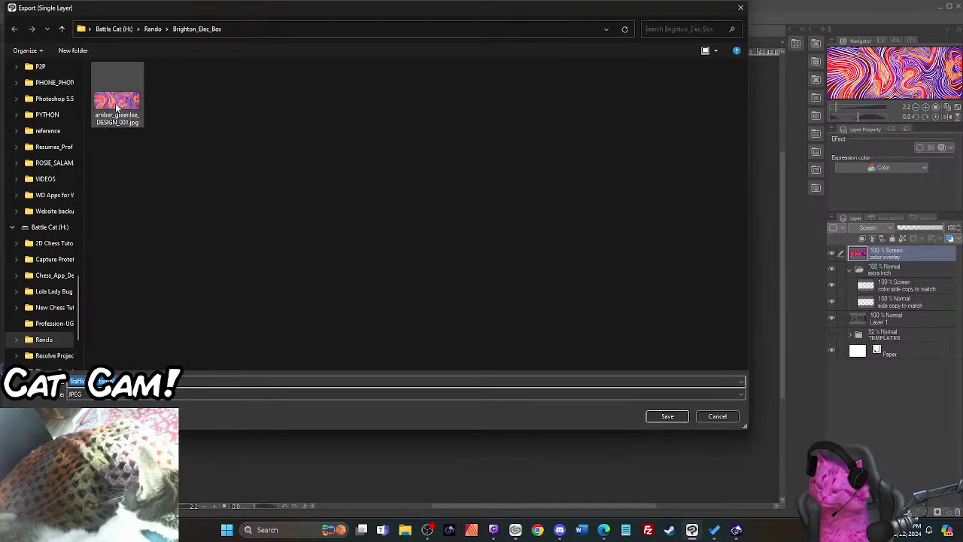
click(678, 417)
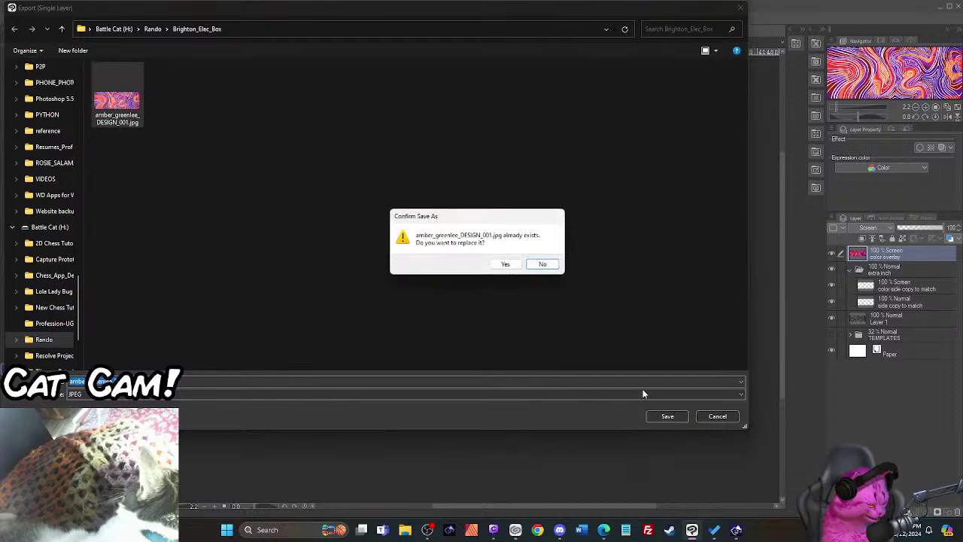
click(506, 264)
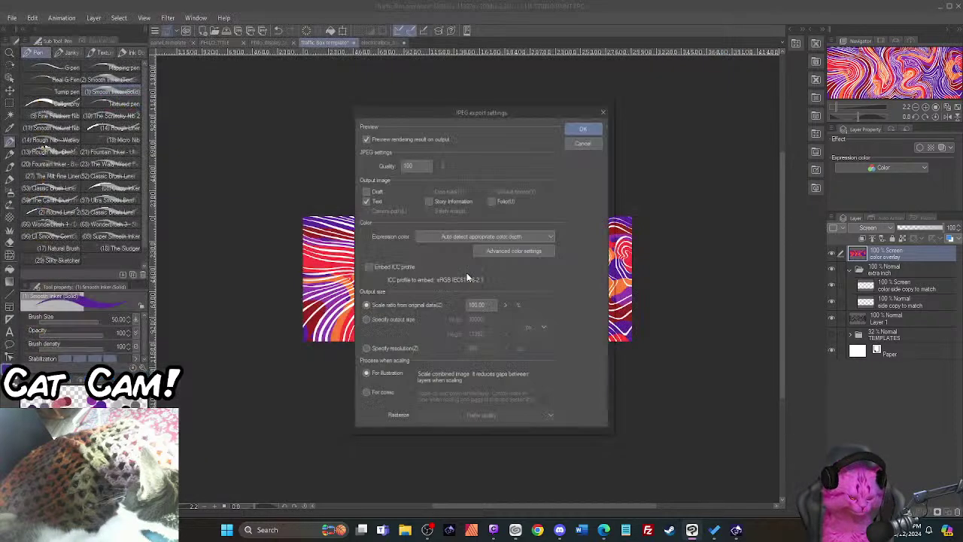
click(587, 123)
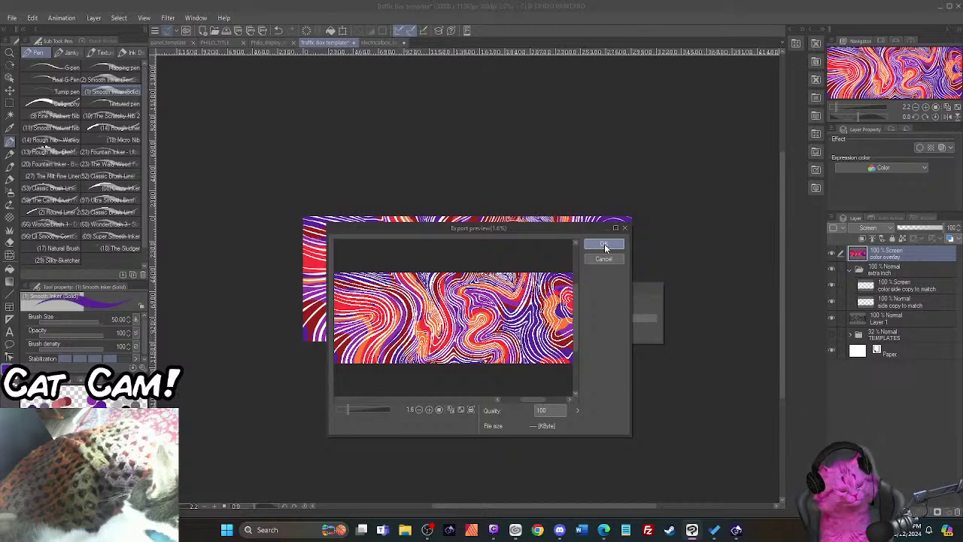
click(605, 247)
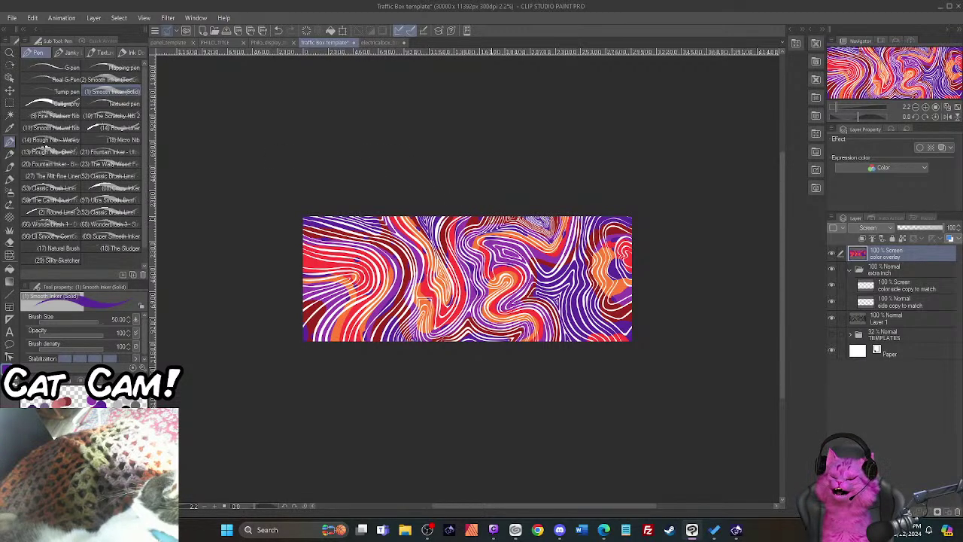
Step: Undo the image resolution change on the Traffic Box template
click(33, 18)
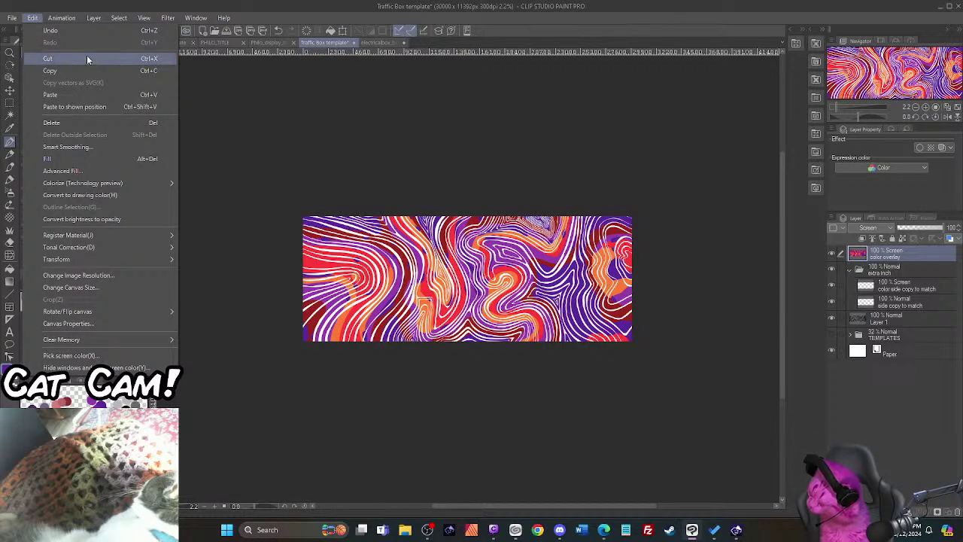
click(61, 31)
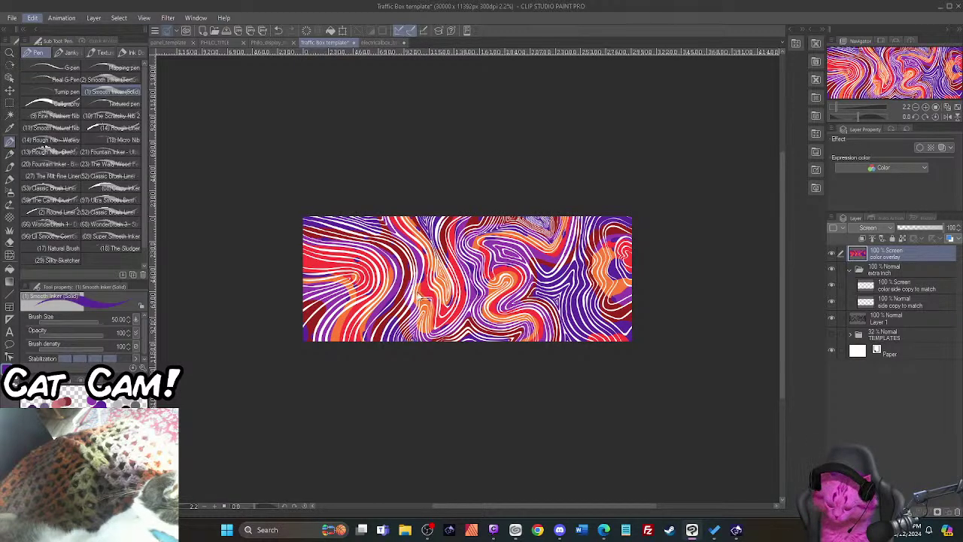
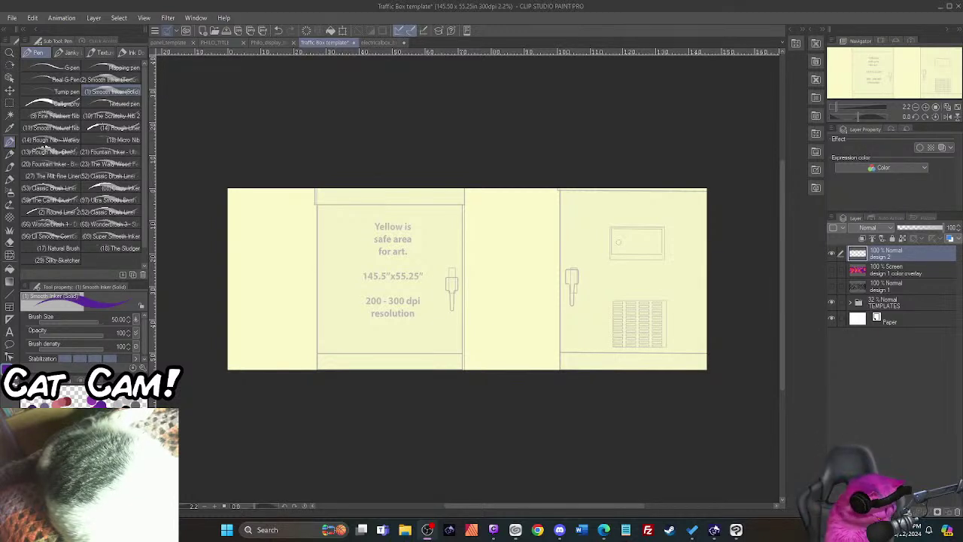
Step: Switch the drawing colour to black and reduce the Smooth Inker brush size to 20
key(x)
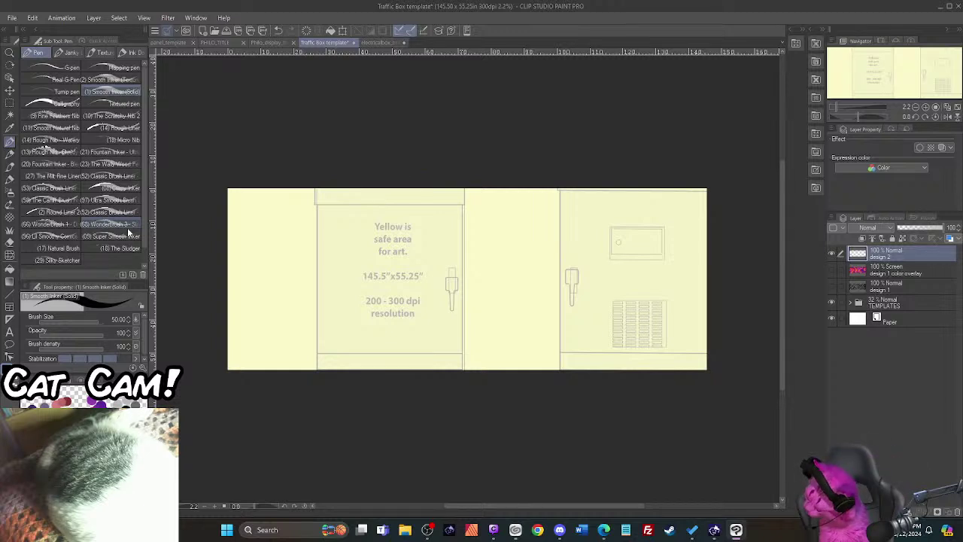
scroll(253, 230, up, 2)
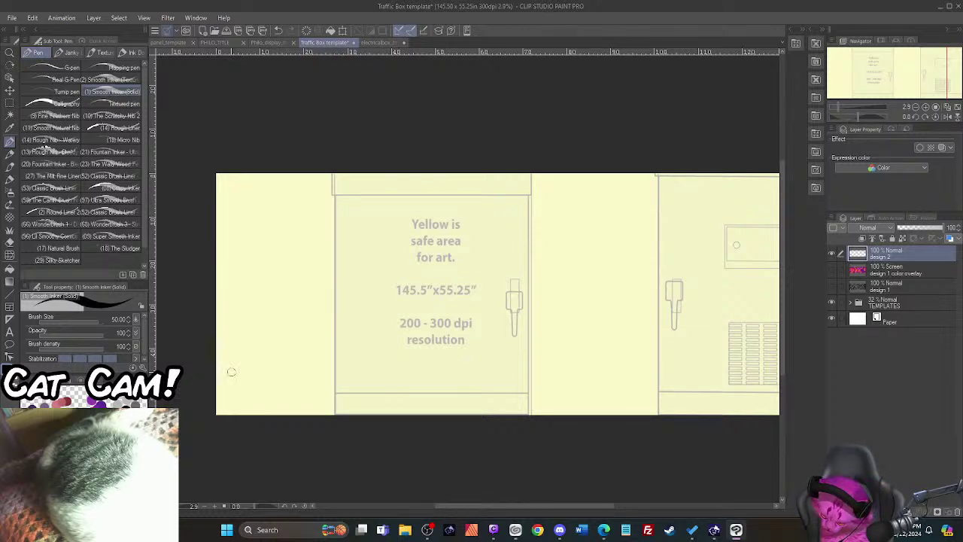
scroll(231, 371, up, 1)
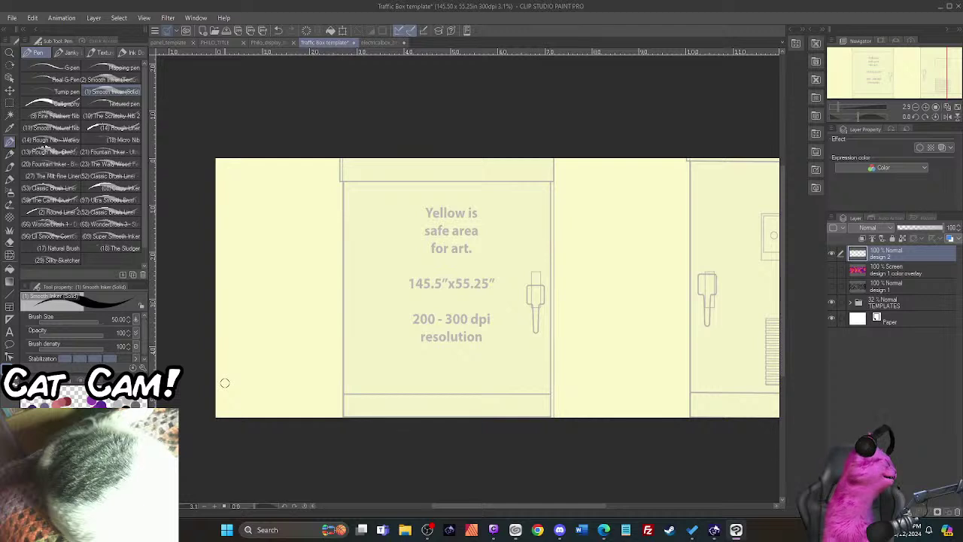
scroll(222, 392, up, 2)
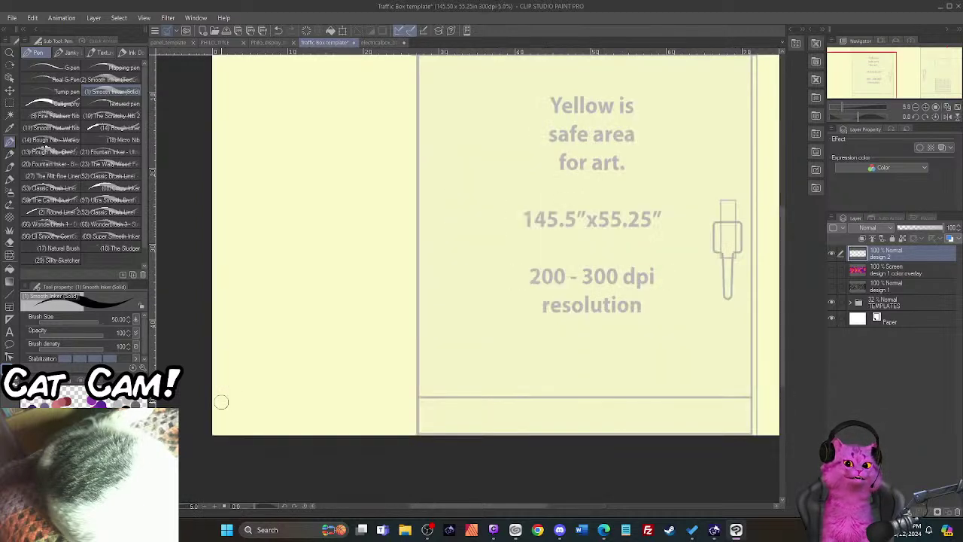
scroll(244, 324, down, 1)
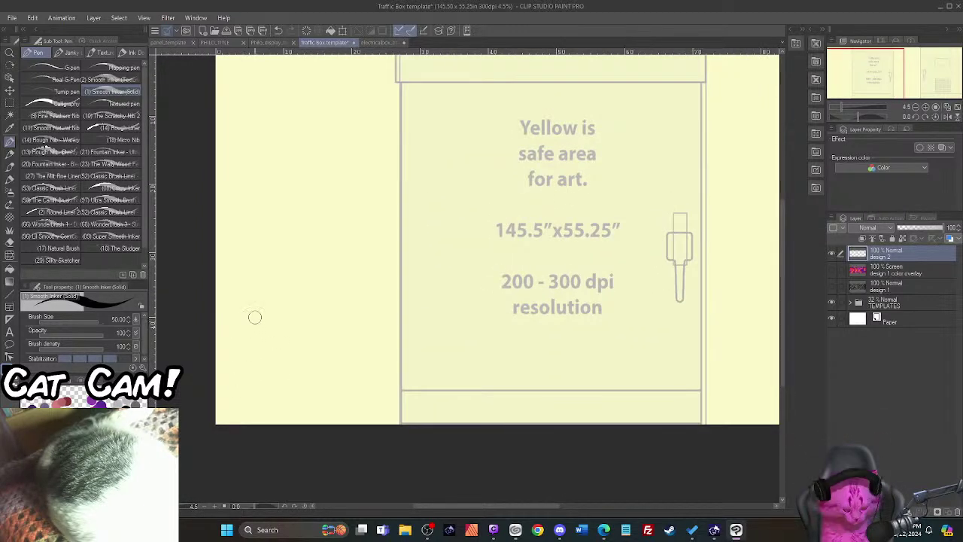
key(bracketleft)
key(bracketleft)
key(bracketleft)
key(bracketleft)
key(bracketleft)
key(bracketleft)
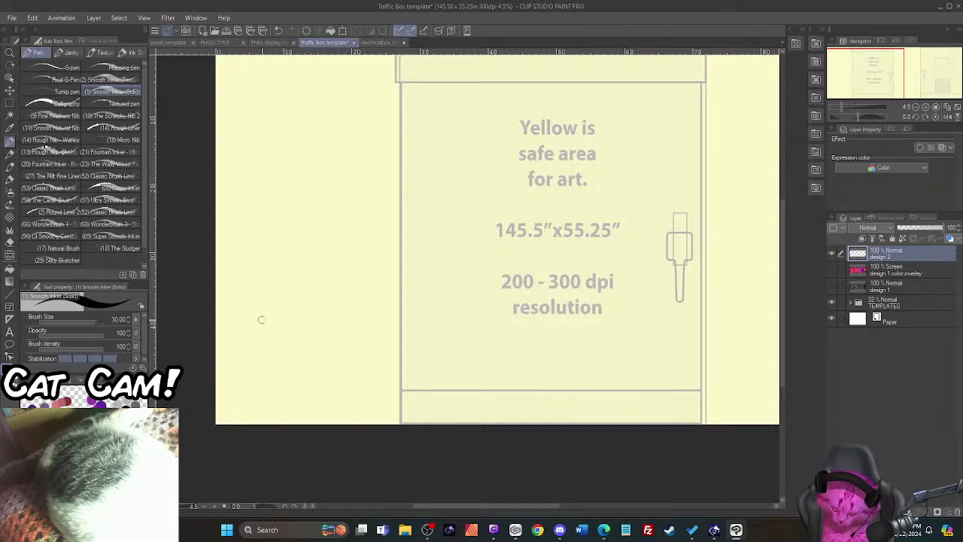
key(bracketright)
key(bracketright)
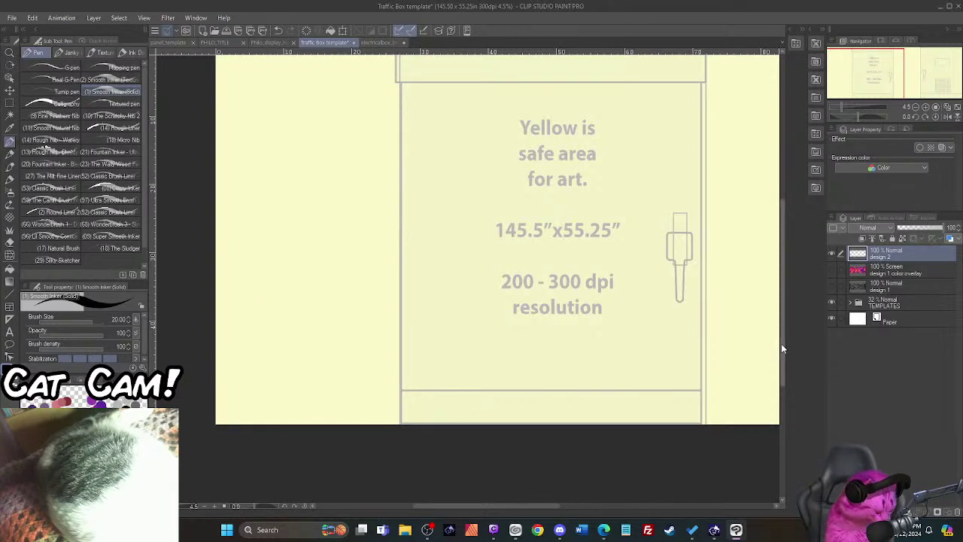
Step: Switch to the Outliner Smooth marker and set its brush size to 10
drag(781, 338, 784, 326)
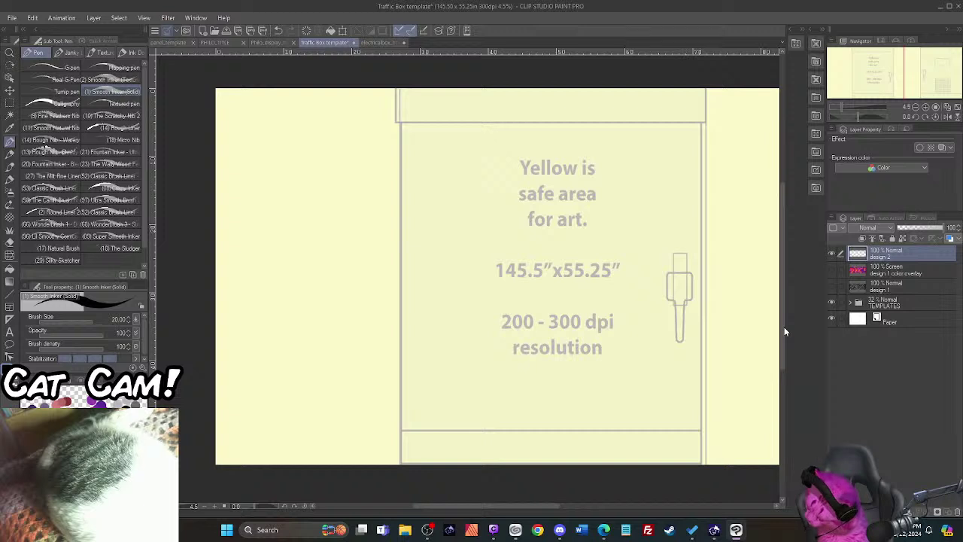
click(9, 182)
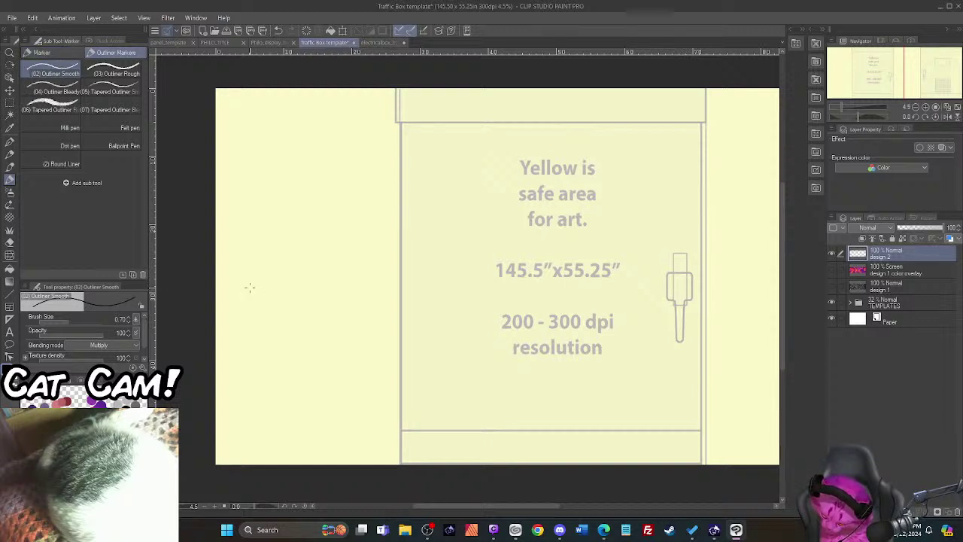
key(bracketleft)
key(bracketright)
key(bracketright)
key(bracketright)
key(bracketright)
key(bracketright)
key(bracketright)
key(bracketright)
key(bracketright)
key(bracketright)
key(bracketright)
key(bracketright)
key(bracketright)
key(bracketright)
key(bracketright)
key(bracketright)
key(bracketright)
key(bracketright)
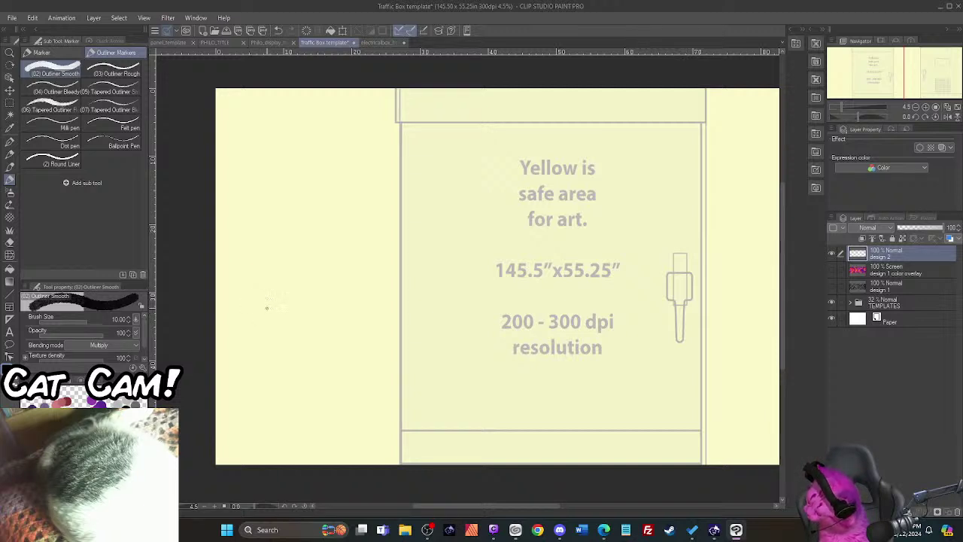
Step: Choose the Round Liner marker and raise its brush size to 15
click(42, 163)
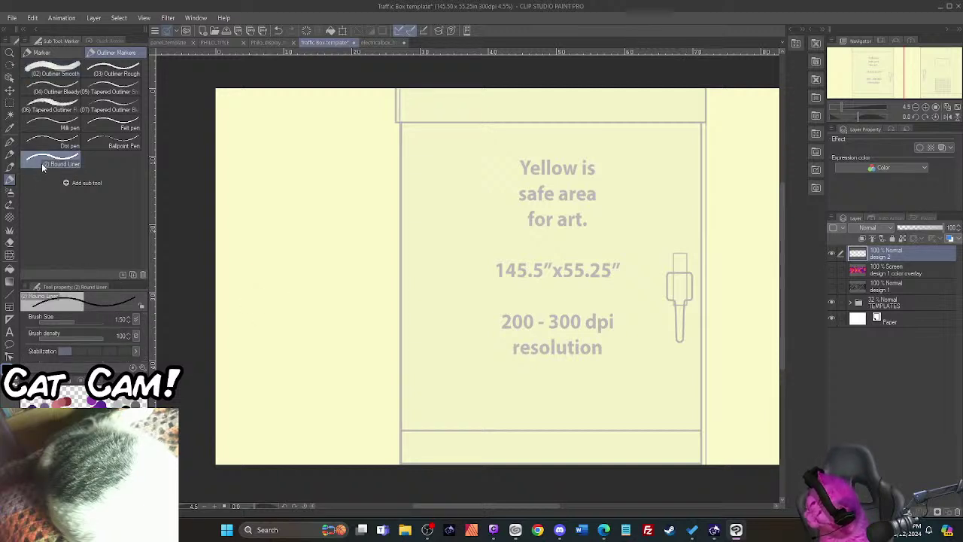
key(bracketright)
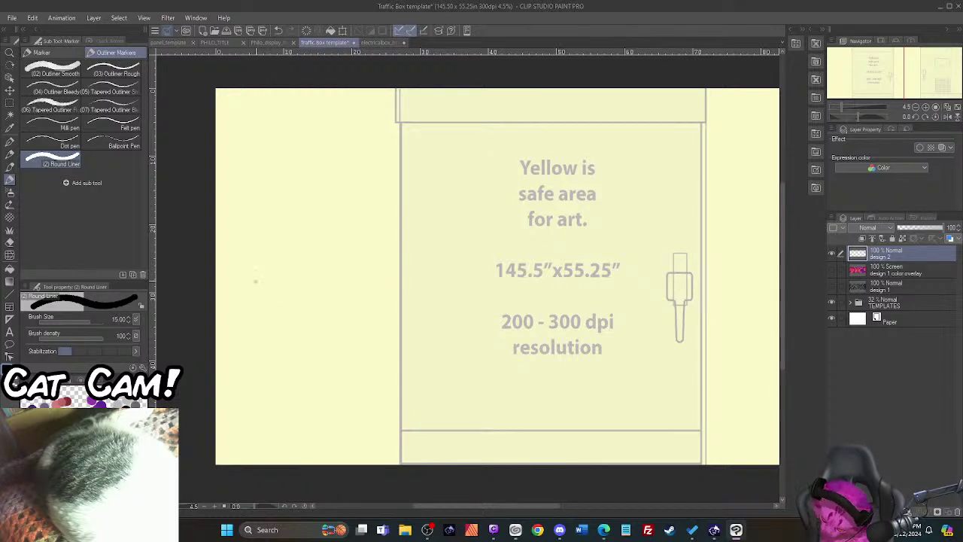
scroll(258, 271, up, 1)
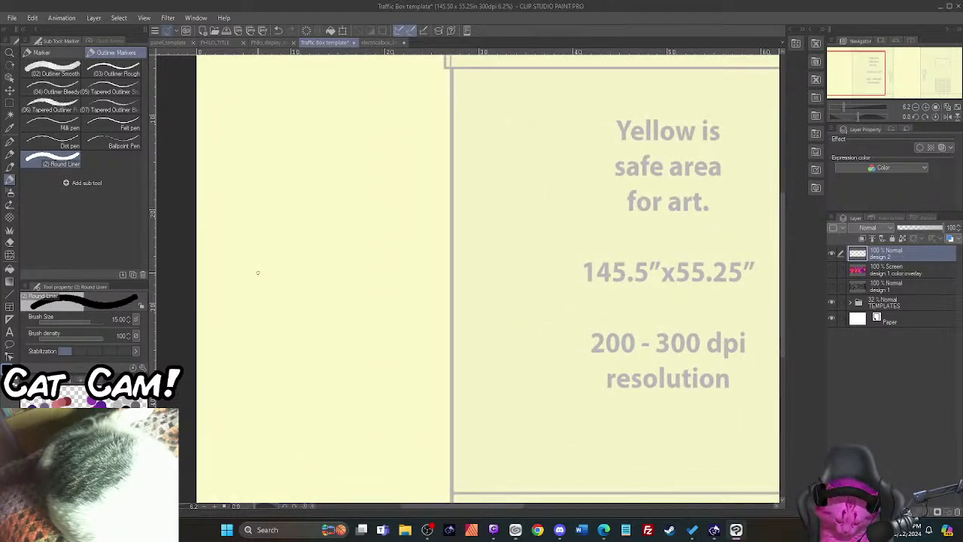
scroll(258, 272, up, 1)
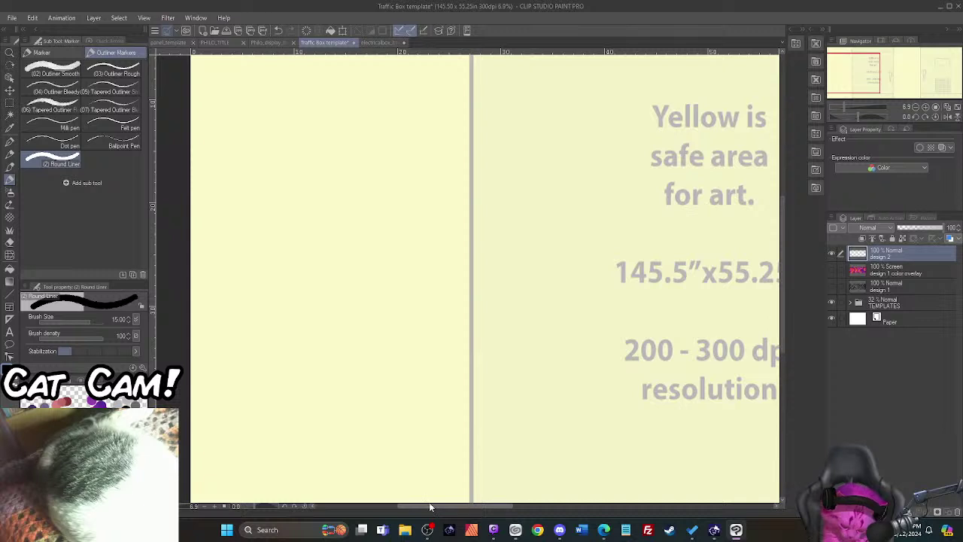
Step: Show the grid over the Traffic Box template canvas
click(142, 21)
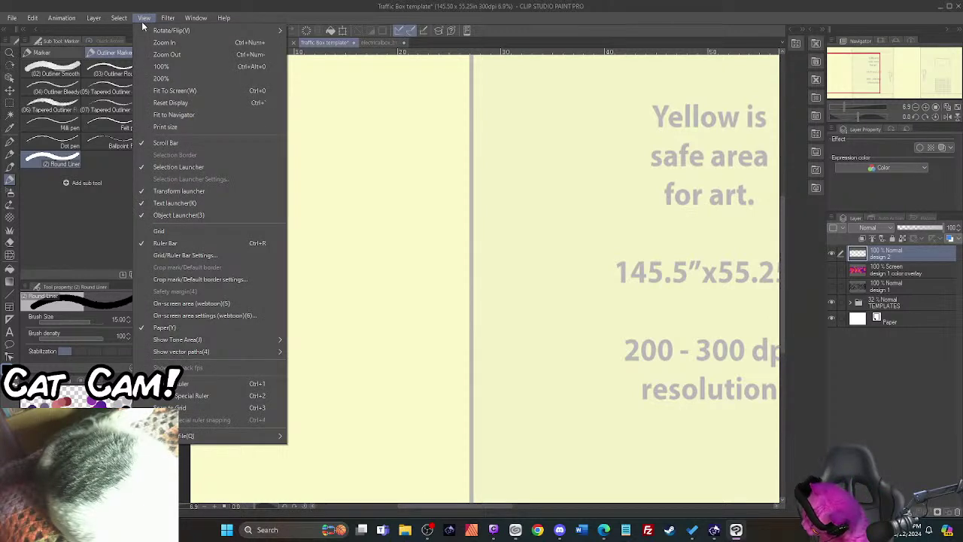
click(154, 231)
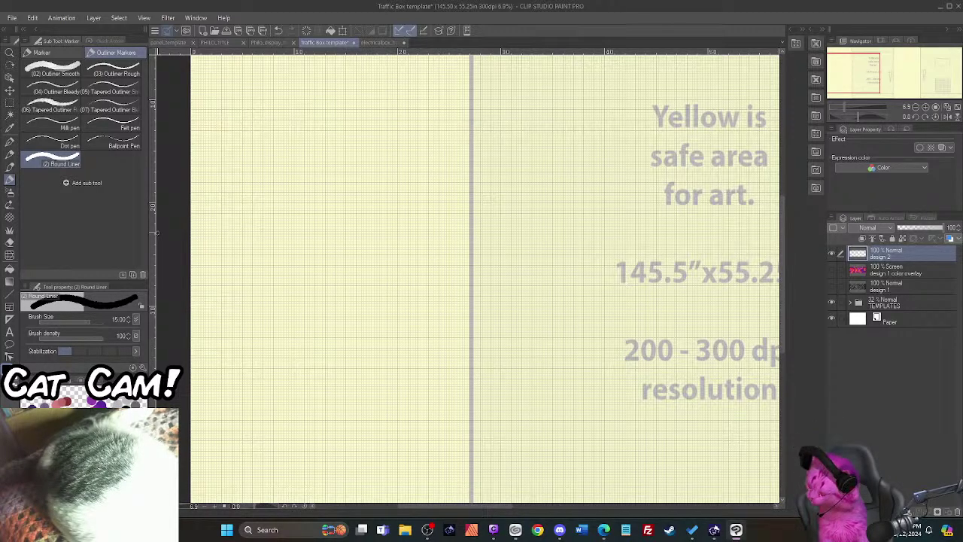
scroll(272, 345, down, 3)
scroll(272, 345, up, 3)
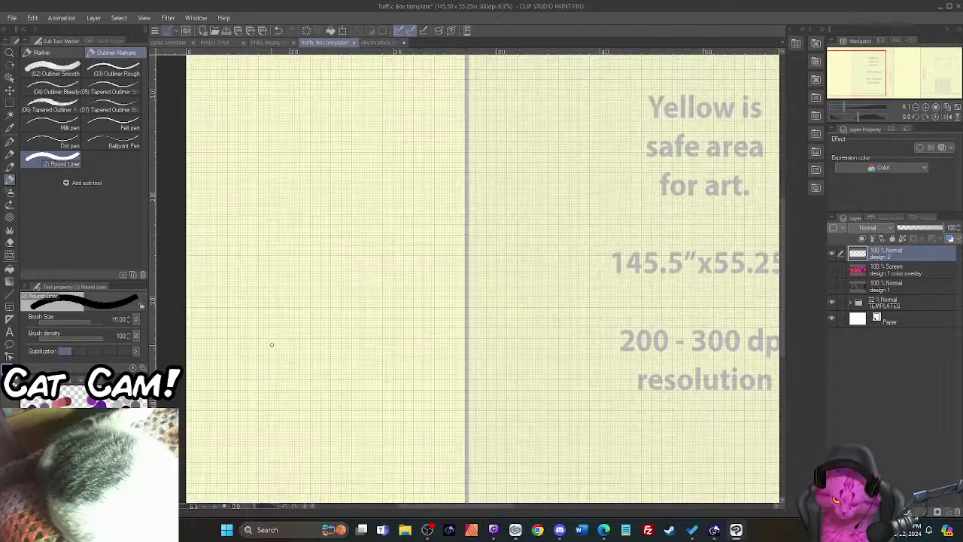
Step: Test the Round Liner at brush size 10 with two strokes near the canvas's upper-left corner, and undo both strokes
drag(426, 510, 399, 510)
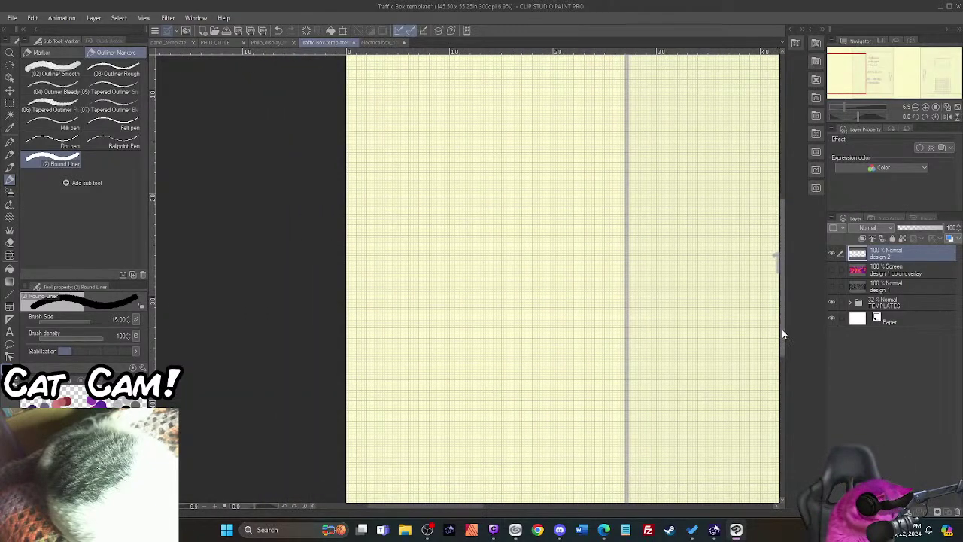
drag(782, 329, 785, 293)
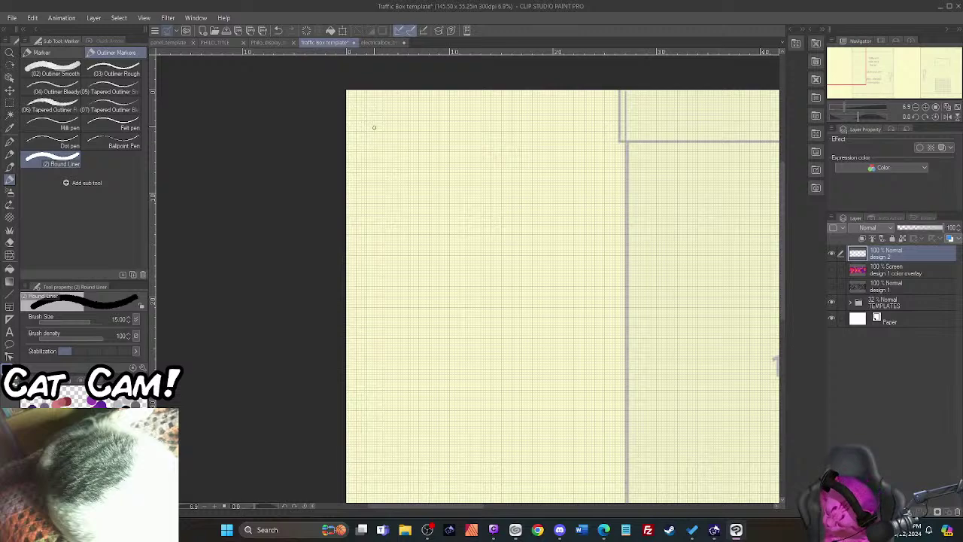
scroll(361, 98, up, 1)
scroll(362, 98, up, 3)
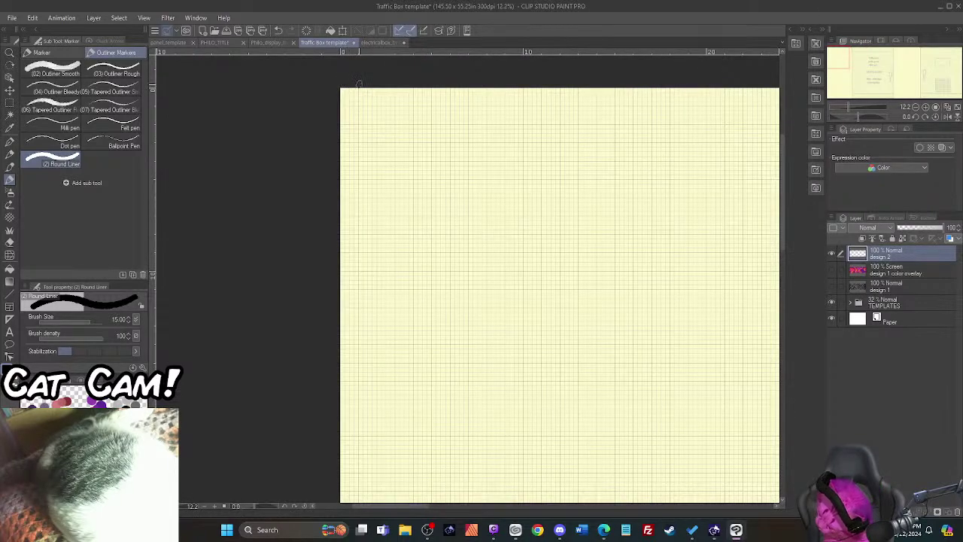
scroll(355, 53, up, 4)
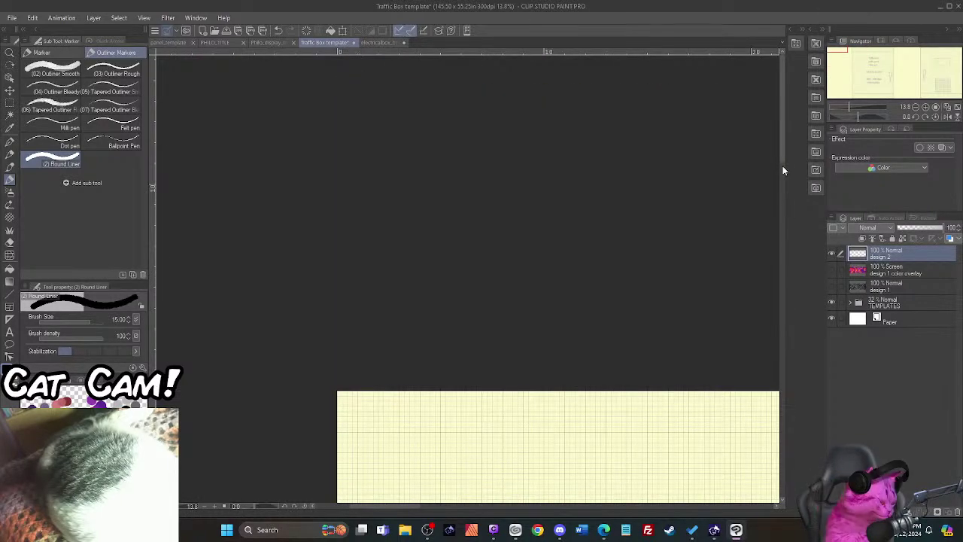
drag(779, 151, 793, 230)
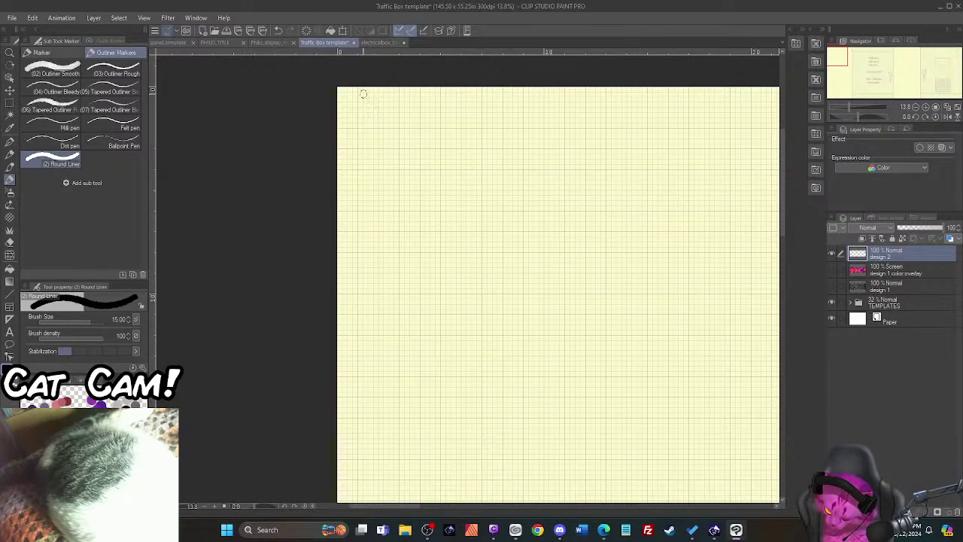
key(bracketleft)
key(bracketleft)
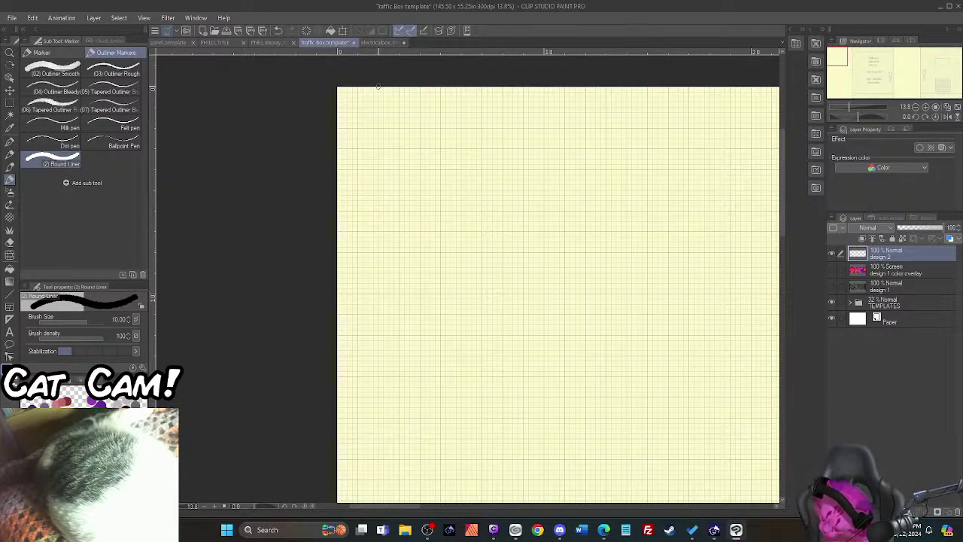
drag(378, 86, 378, 106)
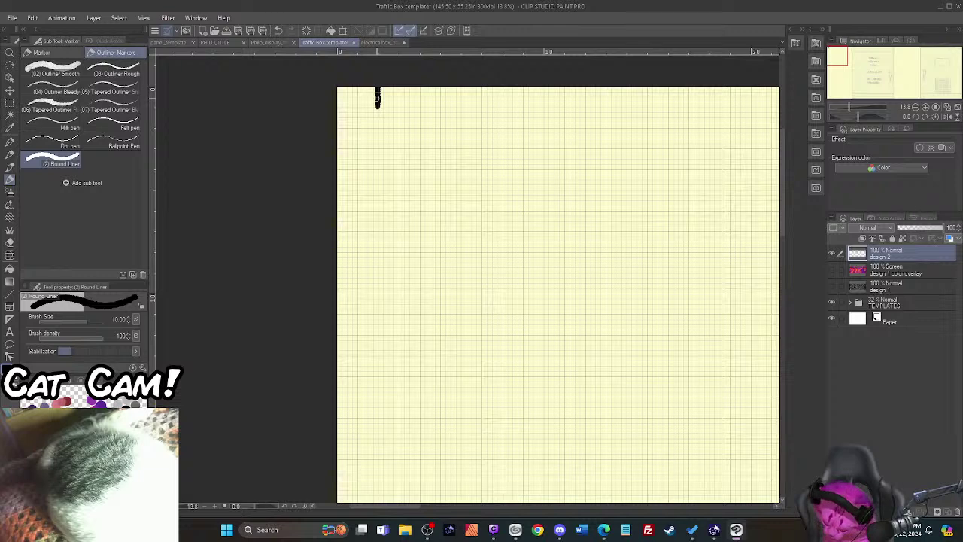
mouse_move(390, 143)
mouse_down()
mouse_move(378, 209)
mouse_move(351, 215)
mouse_up()
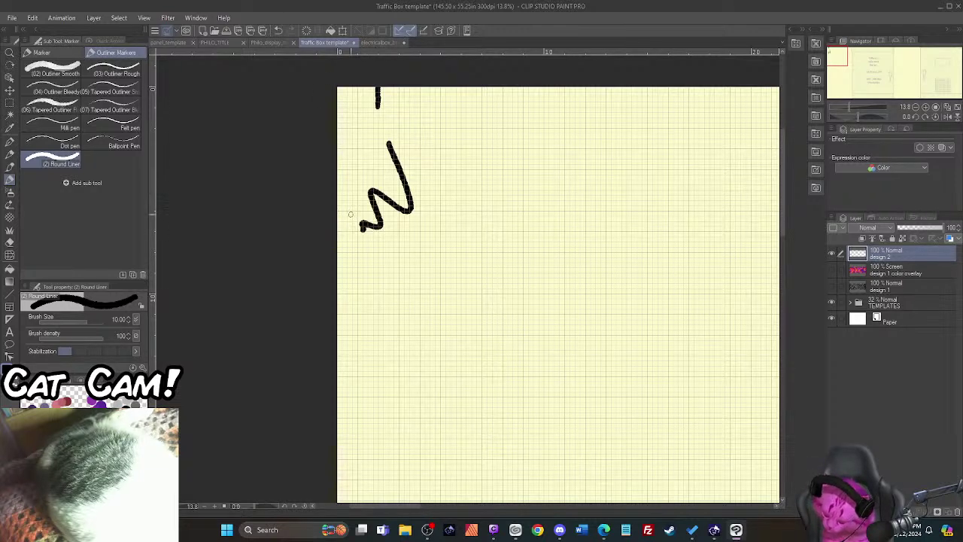
key(ctrl+z)
key(ctrl+z)
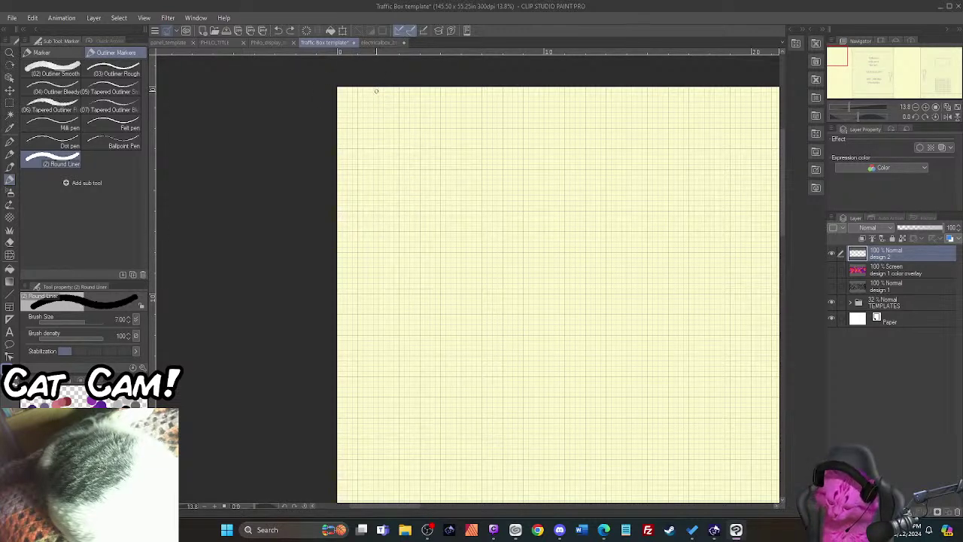
Step: With brush size 7, draw two lines from the canvas's top edge near its left corner, curving outward from about 1 to 3 in apart
key(bracketleft)
key(bracketleft)
key(bracketleft)
key(bracketleft)
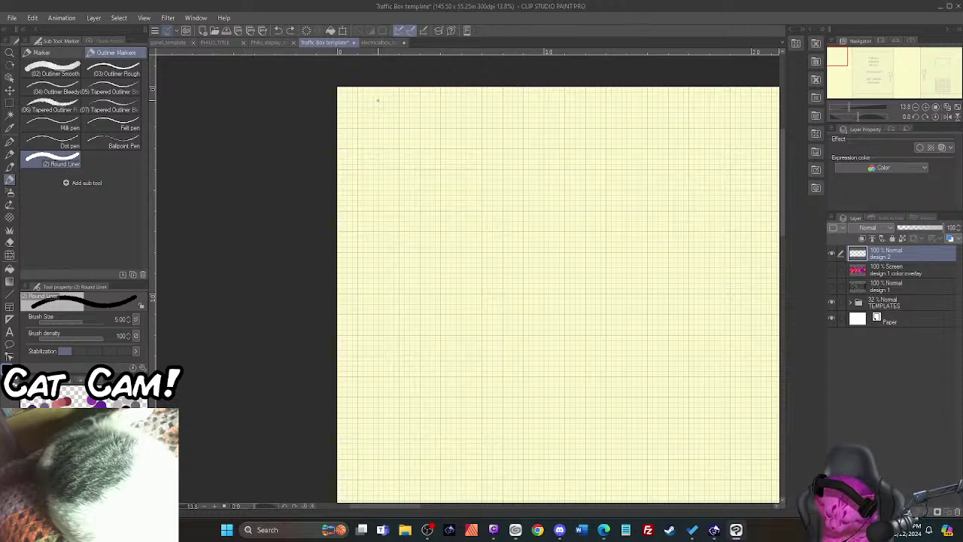
key(bracketright)
key(bracketright)
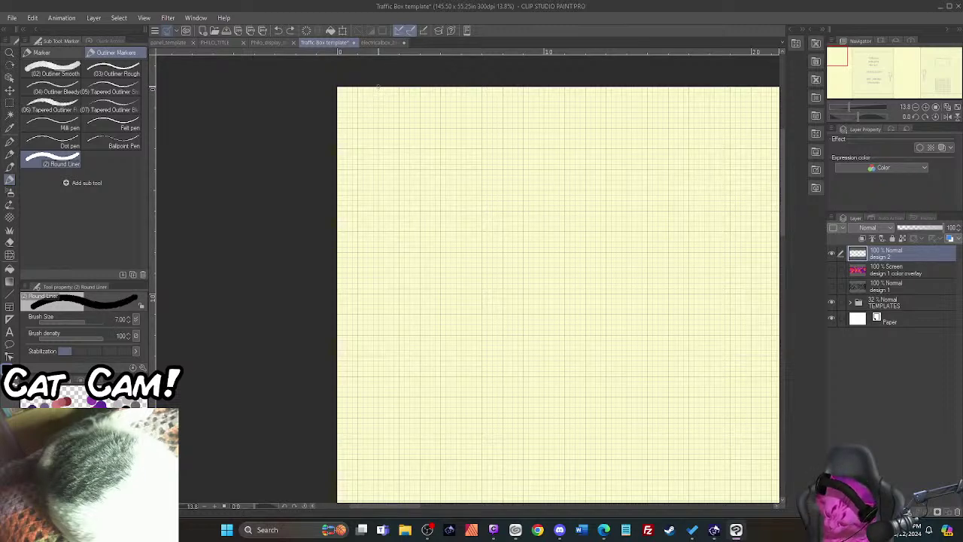
mouse_move(377, 87)
mouse_down()
mouse_move(379, 107)
mouse_move(399, 108)
mouse_up()
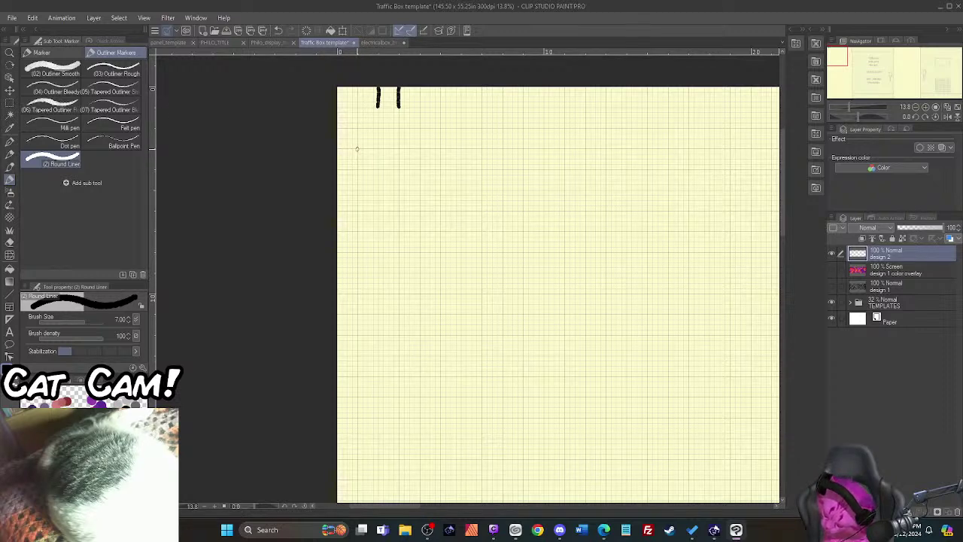
drag(357, 148, 357, 190)
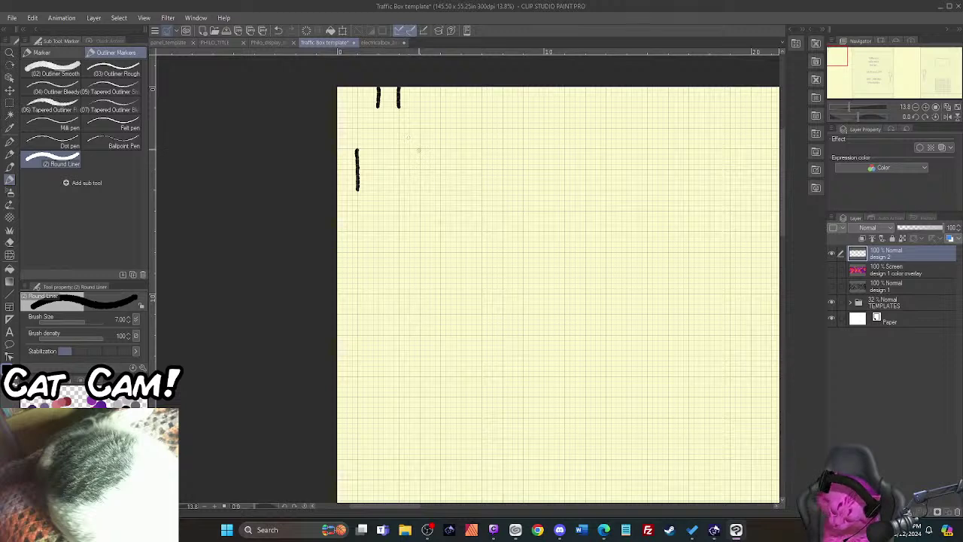
drag(419, 148, 419, 189)
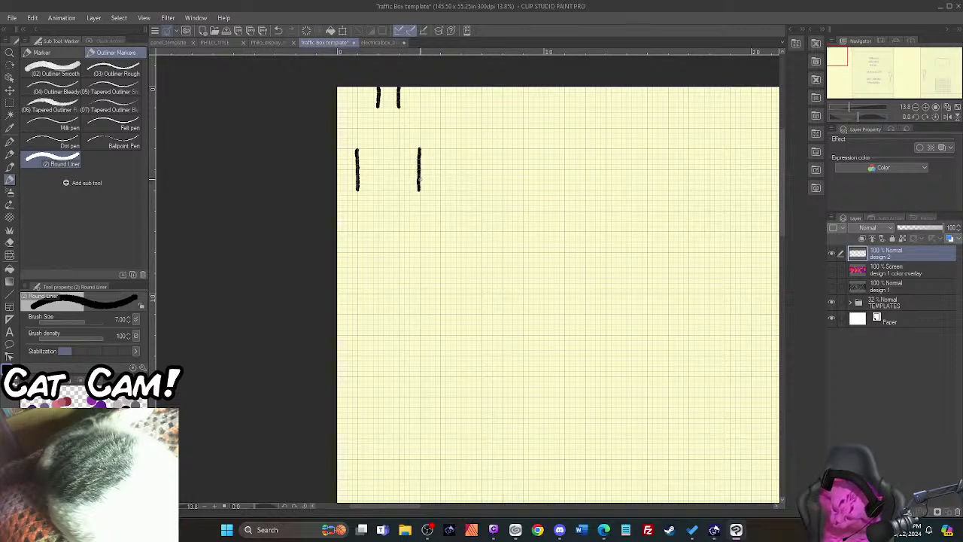
mouse_move(356, 159)
mouse_down()
mouse_move(379, 98)
mouse_move(408, 125)
mouse_move(419, 150)
mouse_up()
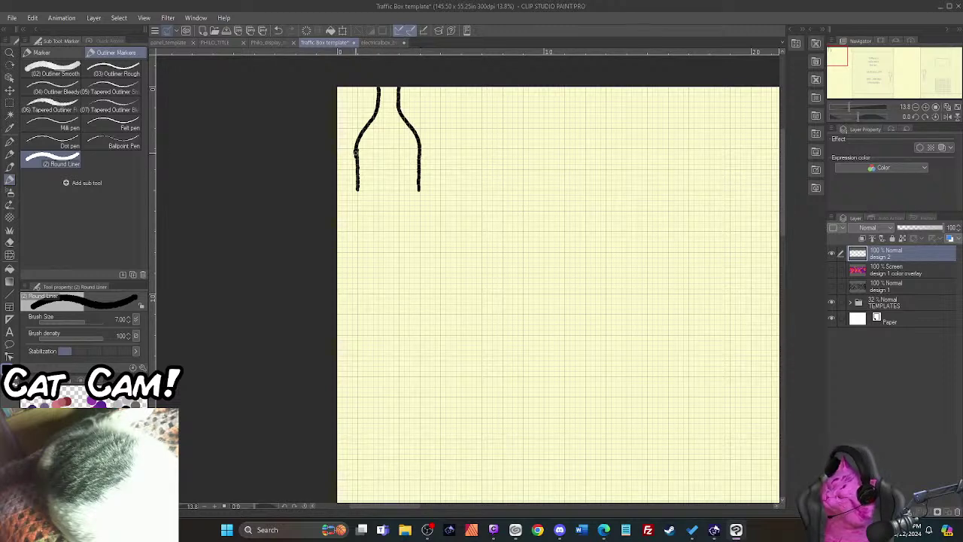
drag(356, 157, 359, 140)
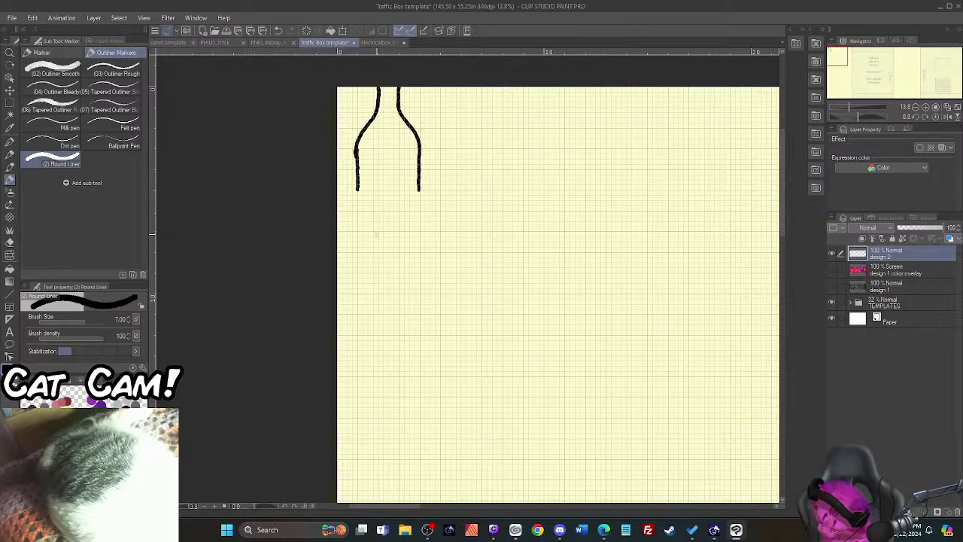
Step: Curve both outlines back in to about 1 in apart and extend them to about 9 in below the canvas's top edge
mouse_move(377, 231)
mouse_down()
mouse_move(378, 252)
mouse_move(399, 254)
mouse_move(400, 220)
mouse_move(422, 164)
mouse_move(378, 232)
mouse_move(356, 191)
mouse_move(357, 153)
mouse_up()
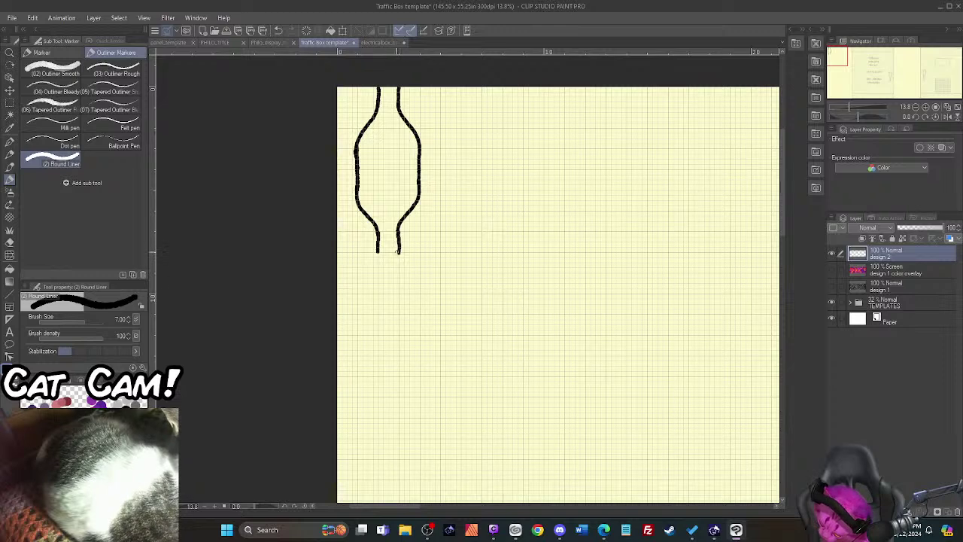
drag(399, 251, 399, 254)
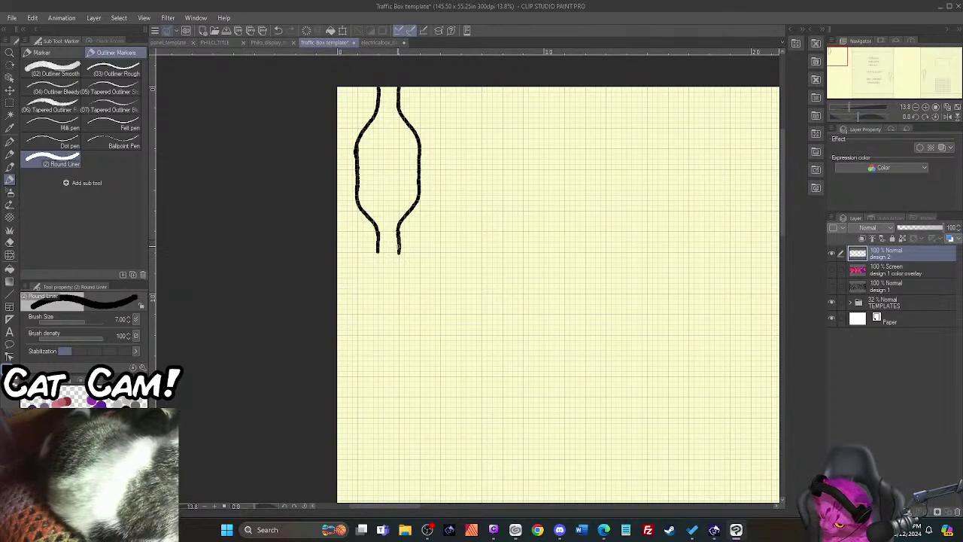
drag(399, 274, 399, 242)
key(ctrl+z)
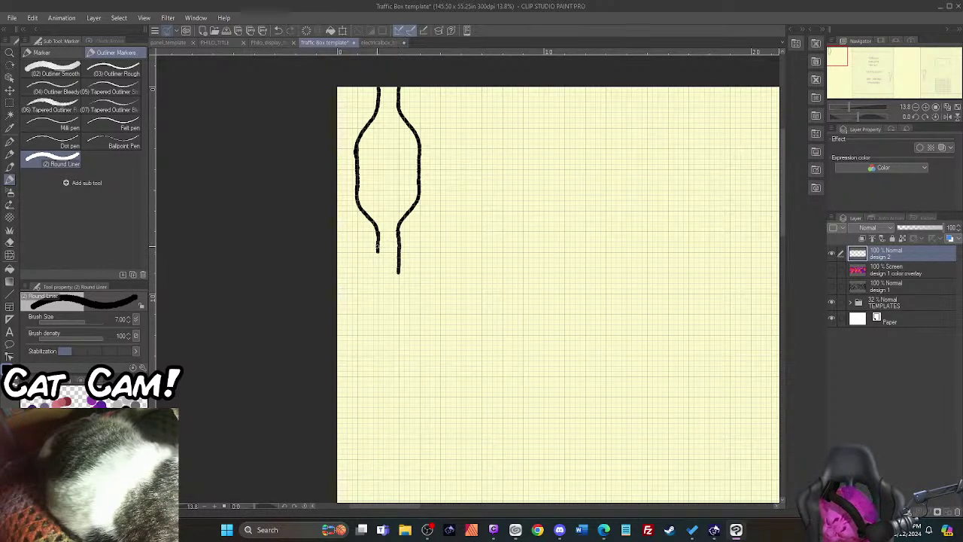
drag(378, 251, 378, 273)
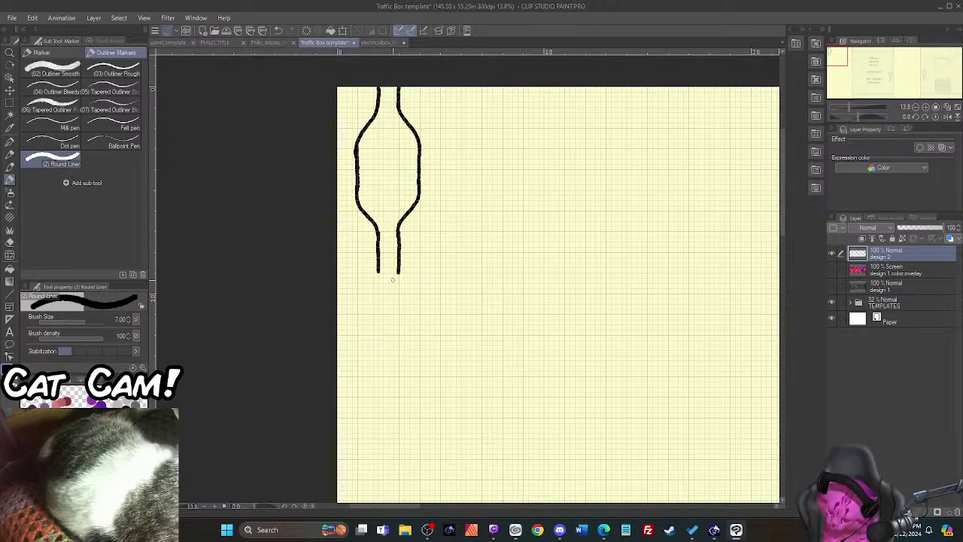
Step: Draw two vertical lines about 2 in long and 3 in apart below the first shape, aligned with its widest sides
drag(419, 314, 419, 354)
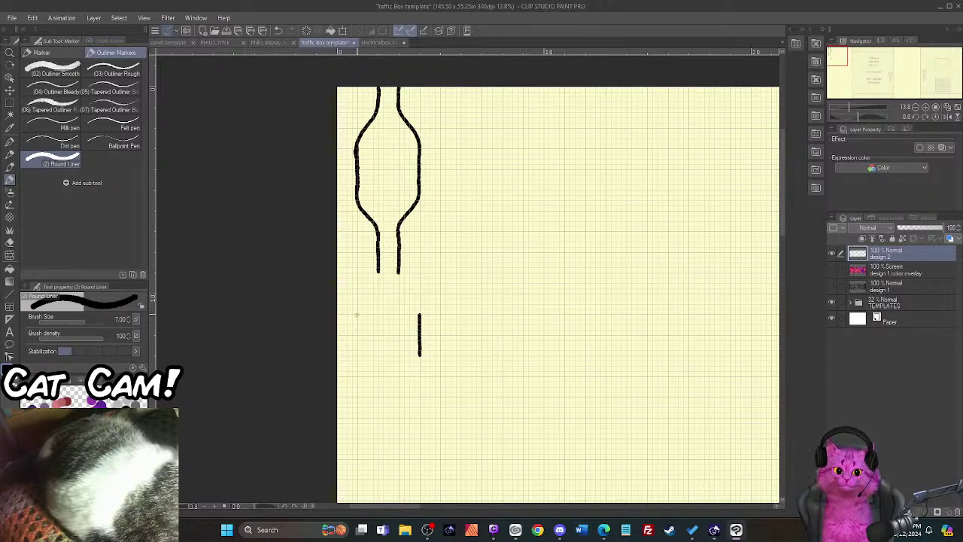
drag(357, 314, 356, 355)
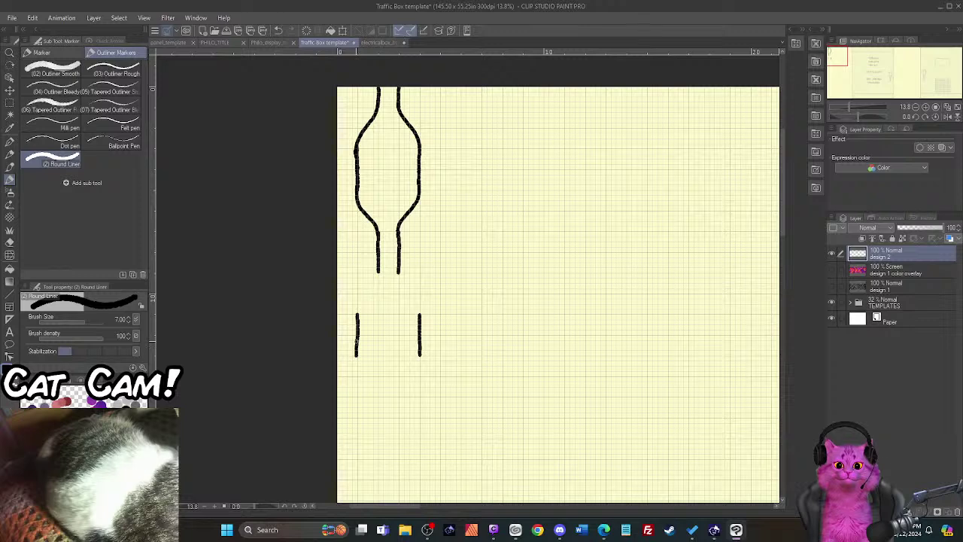
Step: Redraw the left wide-set vertical dash straighter and join both sides of the narrow neck above to the wide-set pair with curved strokes
key(ctrl+z)
drag(358, 313, 358, 352)
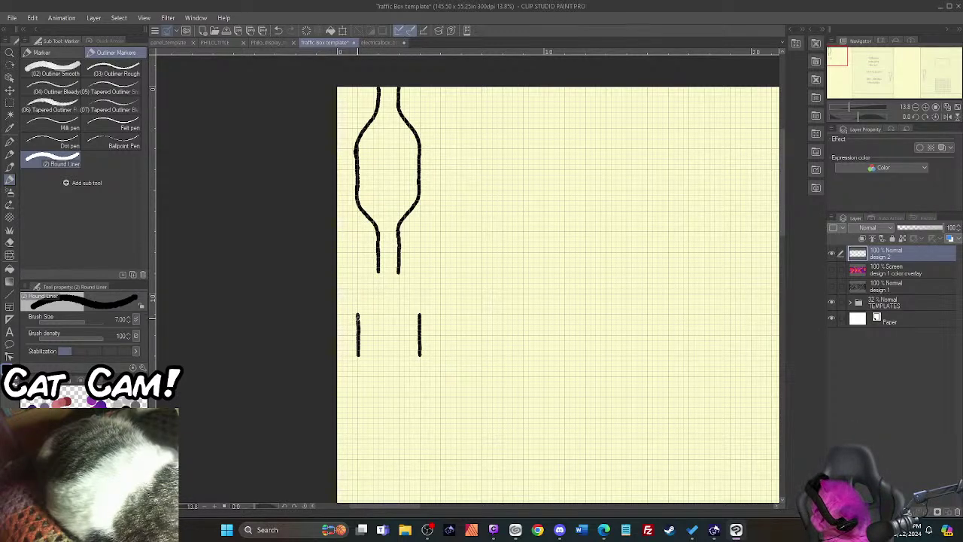
drag(378, 263, 357, 314)
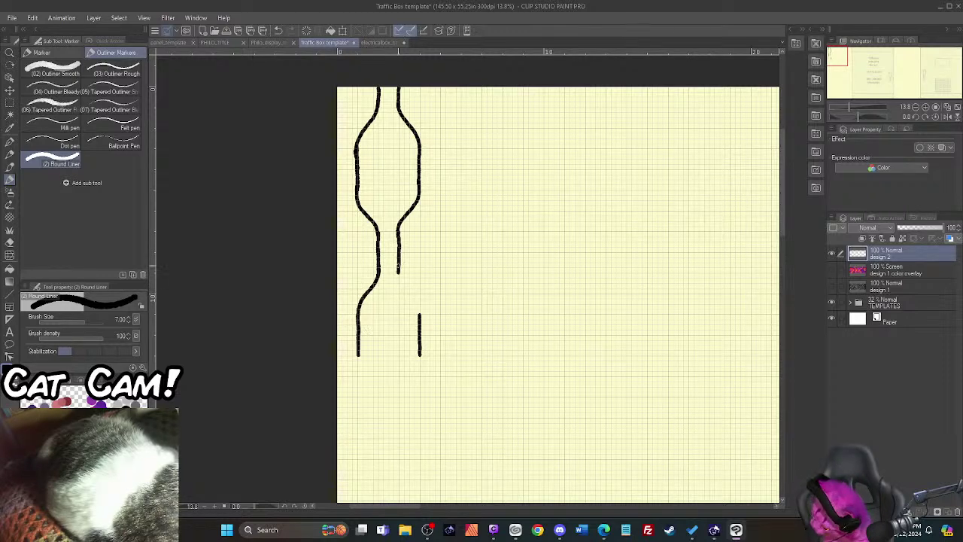
drag(398, 277, 413, 294)
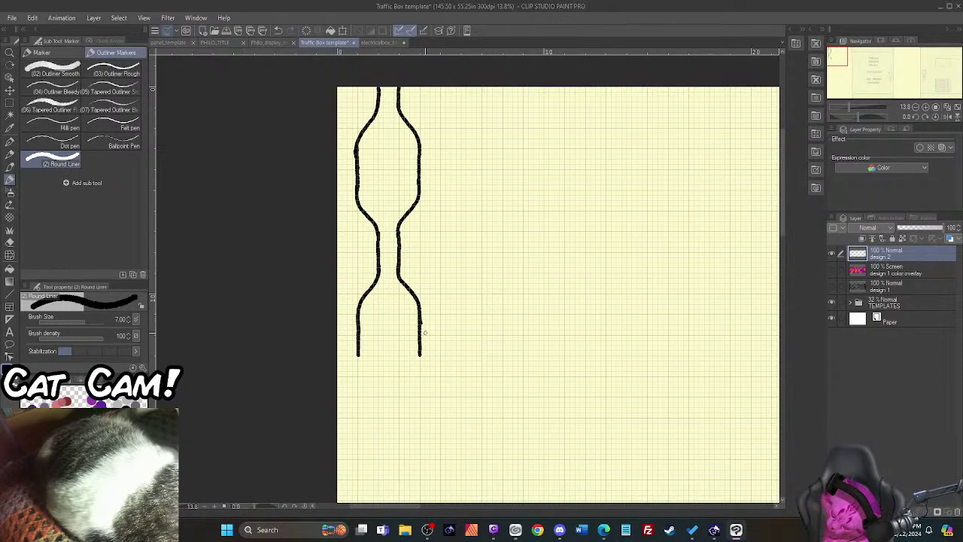
key(ctrl+z)
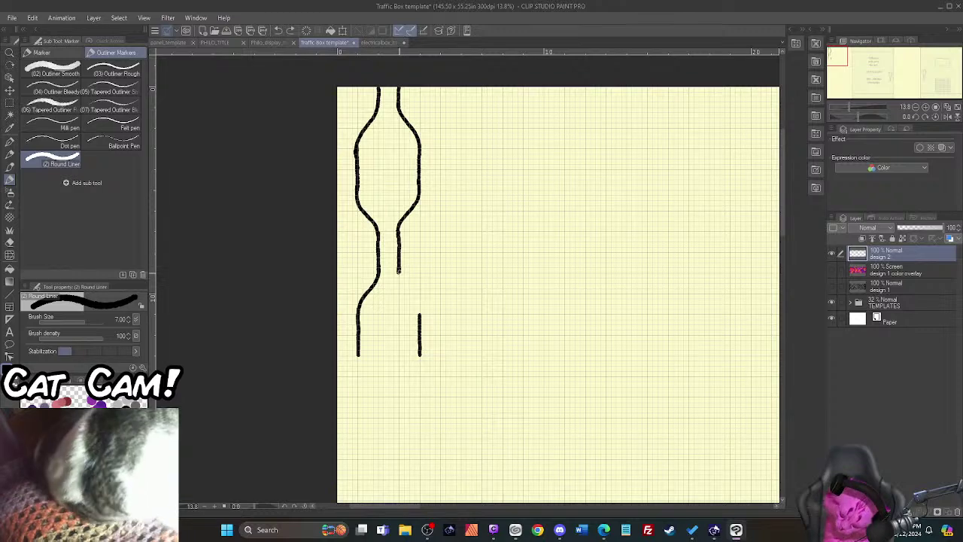
drag(398, 276, 419, 316)
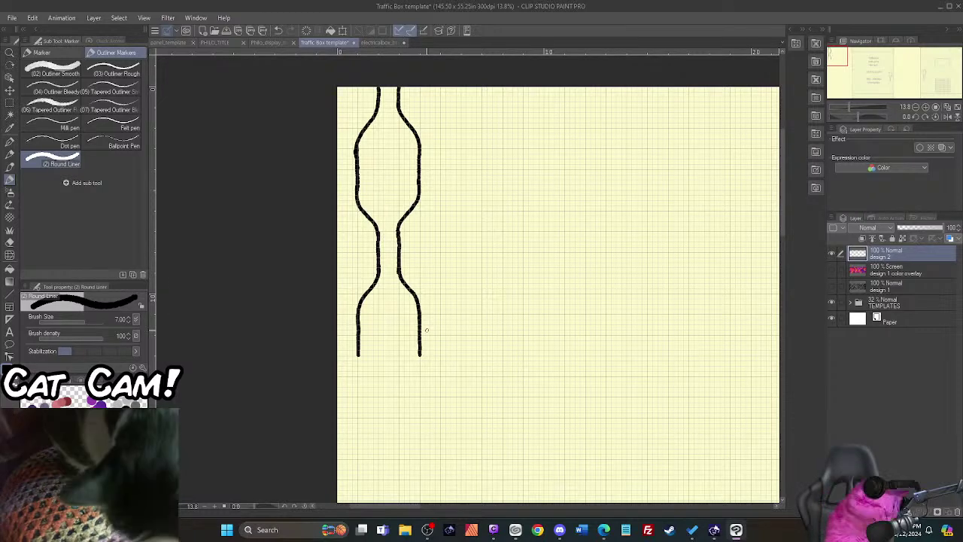
Step: Draw the next pair of vertical dashes about 1 in apart below the outline and curve the right one into the outline's wide right side
drag(783, 227, 789, 269)
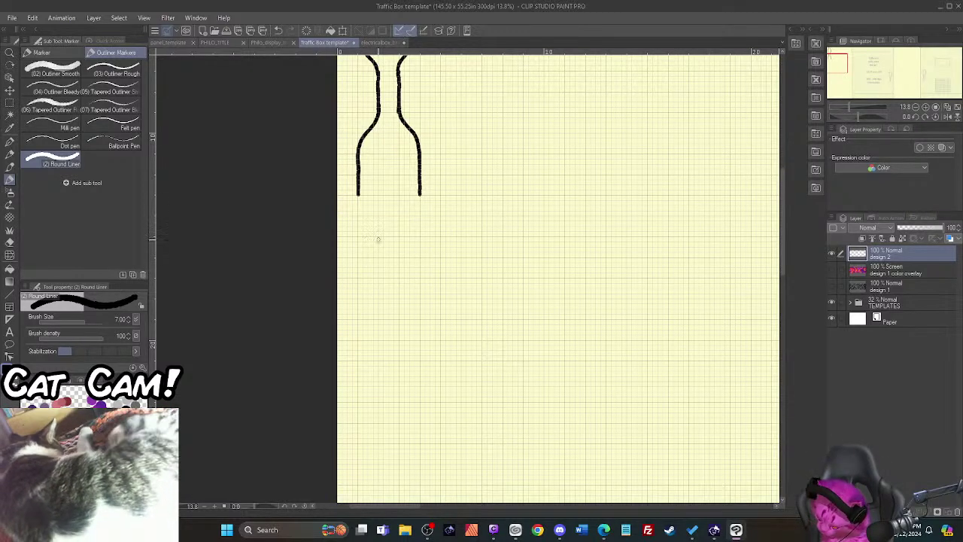
drag(377, 235, 378, 277)
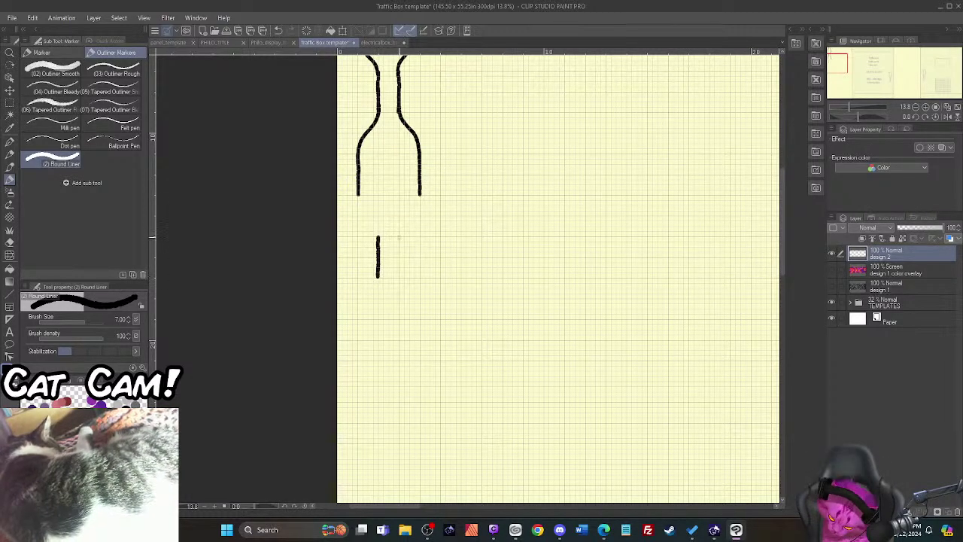
mouse_move(399, 237)
mouse_down()
mouse_move(398, 276)
mouse_move(400, 227)
mouse_move(419, 195)
mouse_up()
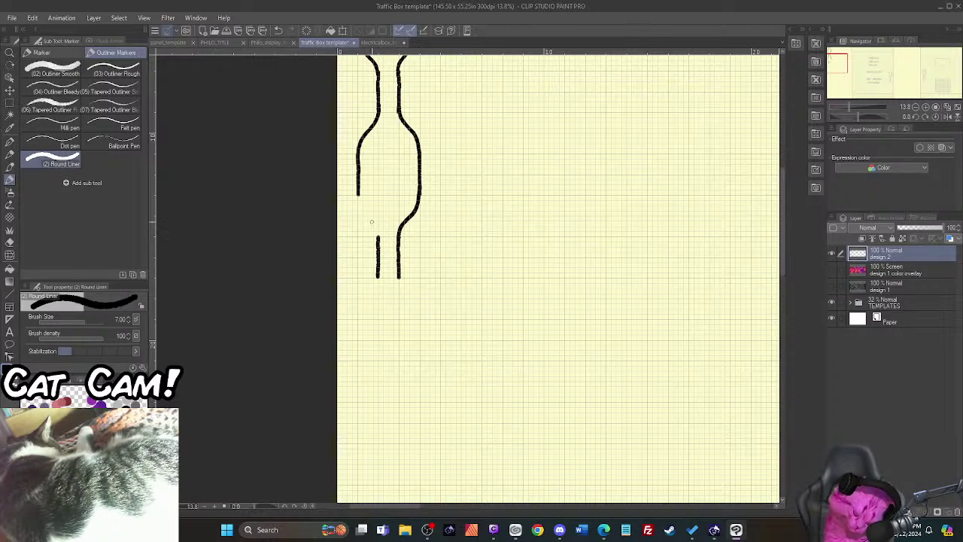
drag(378, 234, 357, 195)
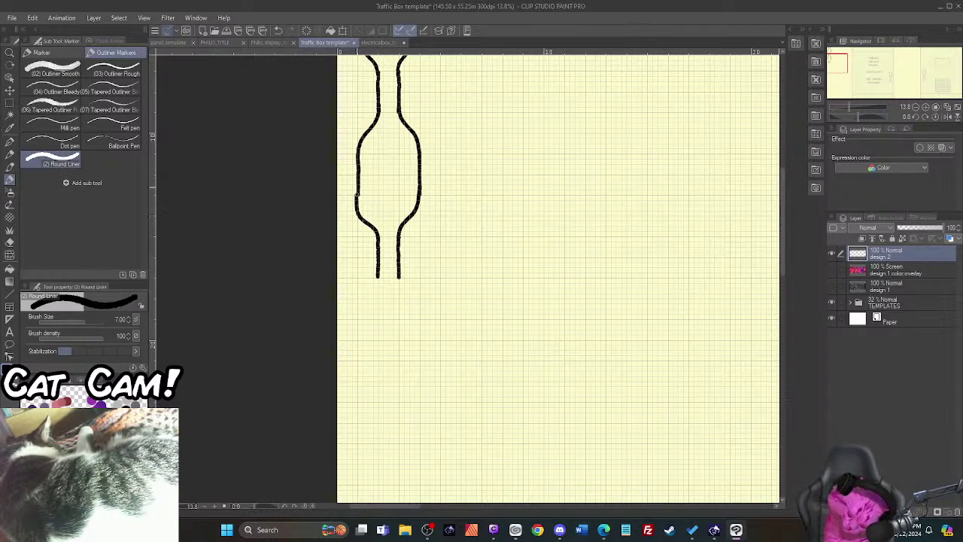
key(ctrl+z)
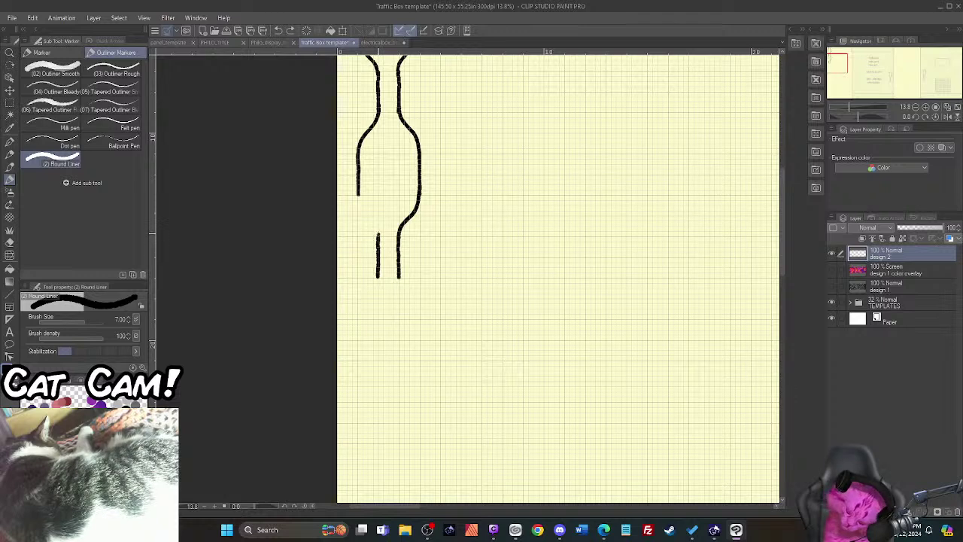
drag(378, 234, 357, 180)
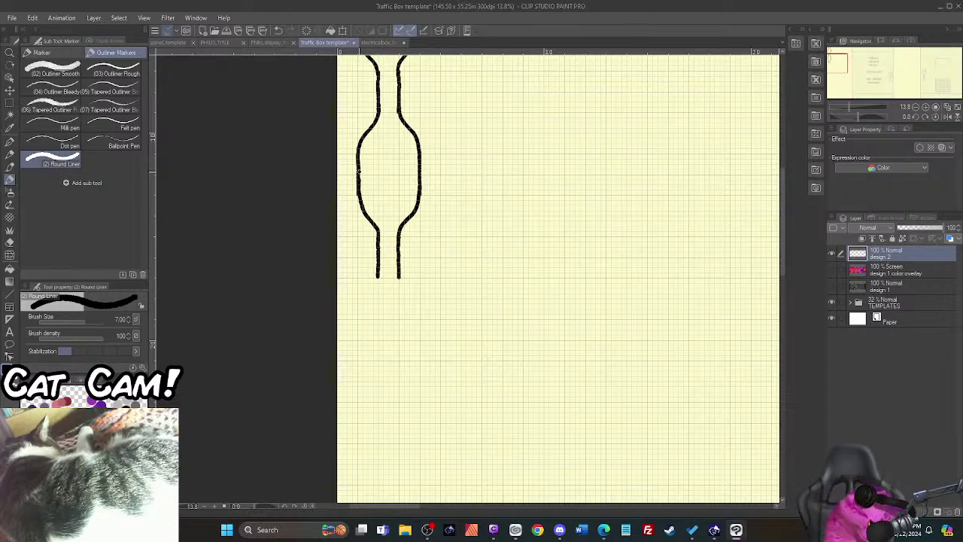
key(ctrl+z)
drag(375, 228, 357, 179)
key(ctrl+z)
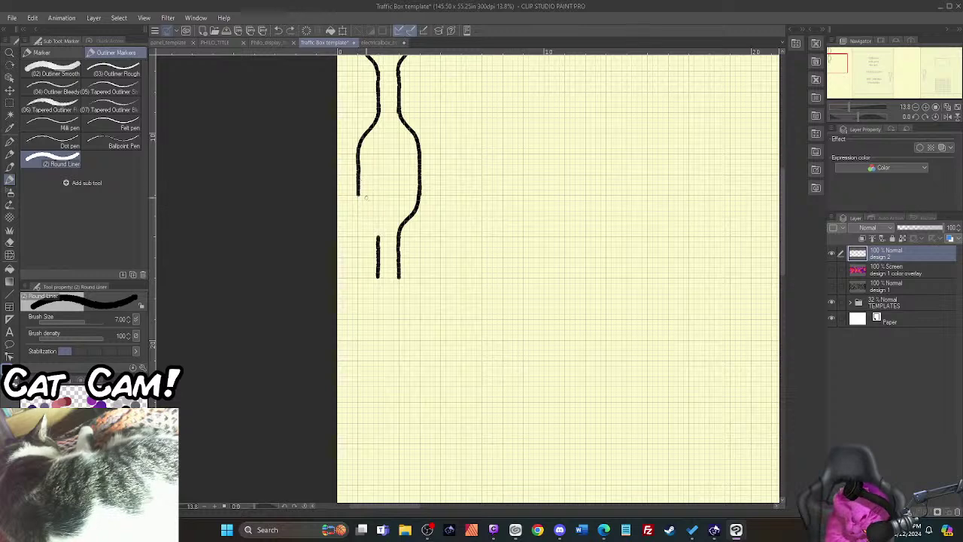
drag(359, 203, 379, 238)
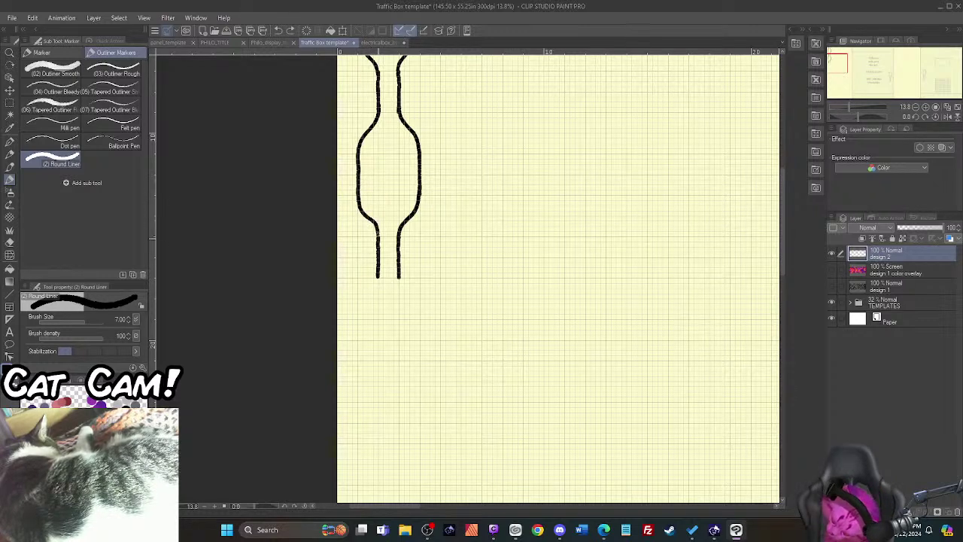
key(ctrl+z)
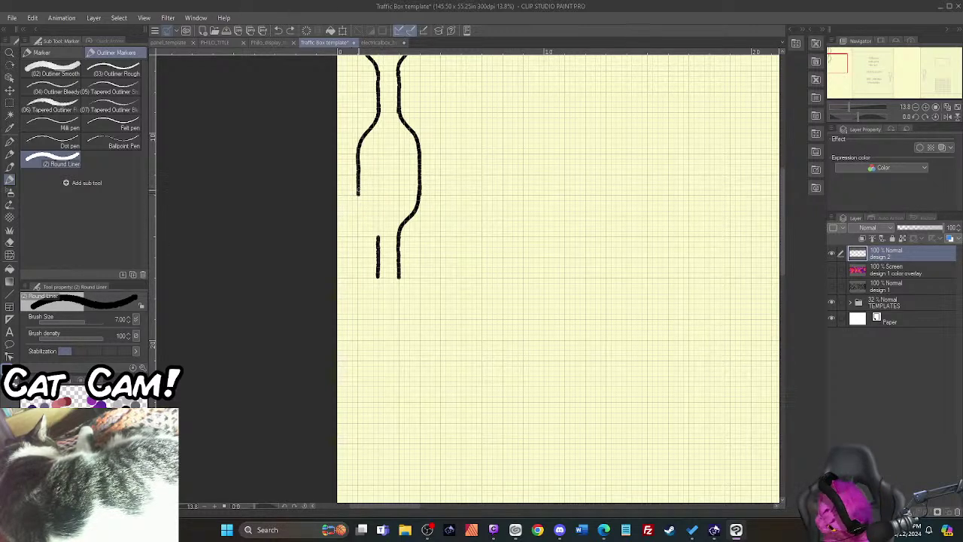
drag(358, 194, 378, 239)
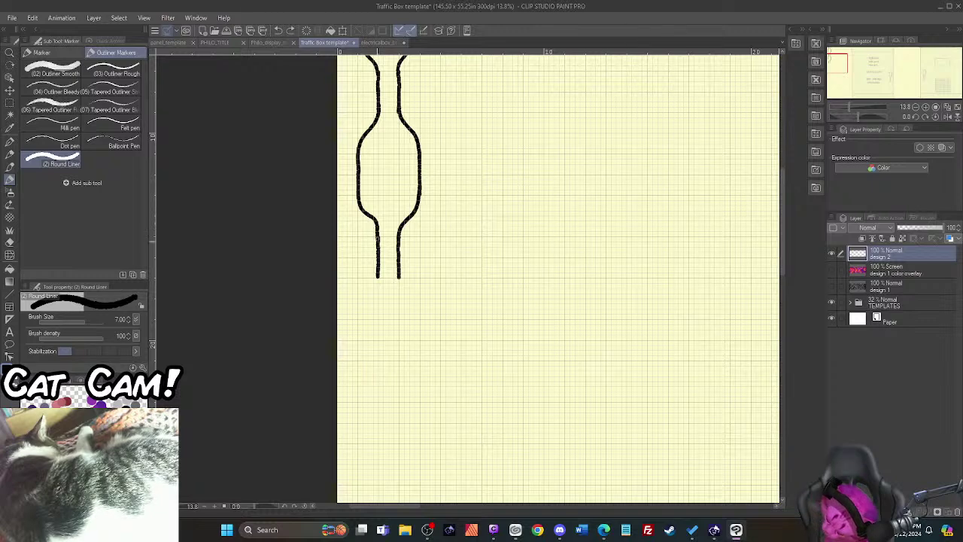
key(ctrl+z)
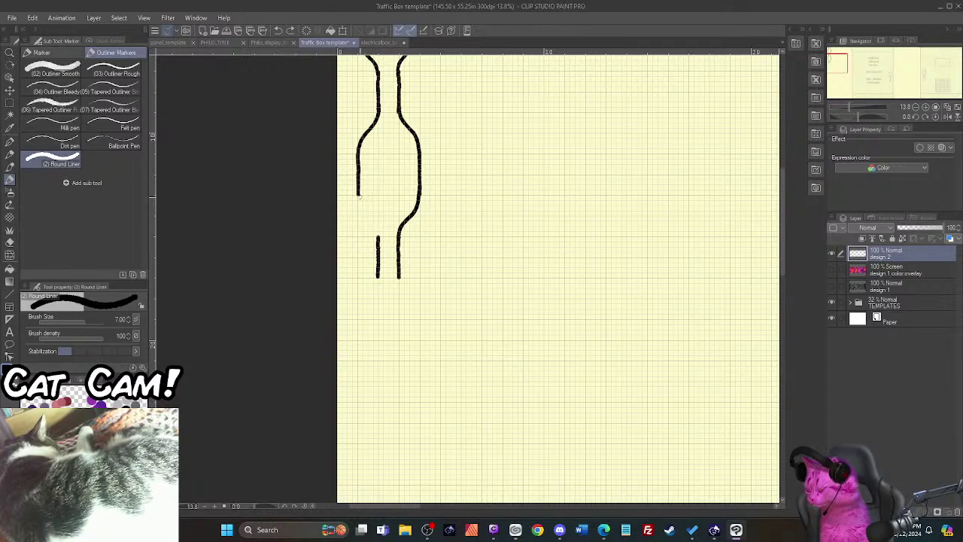
Step: Curve the outline's left side into the left narrow dash, and draw a pair of about 2 in vertical dashes 3 in apart below
drag(358, 188, 379, 240)
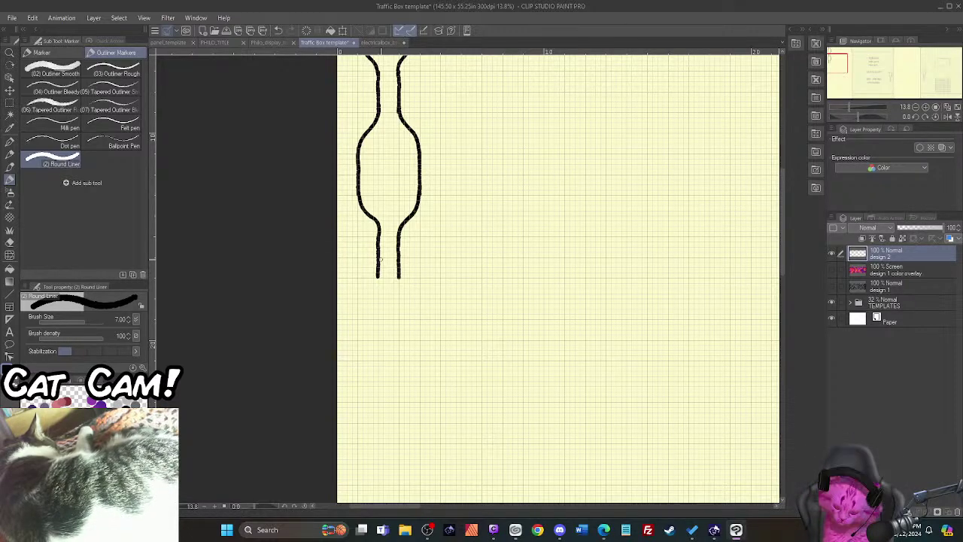
drag(782, 265, 789, 292)
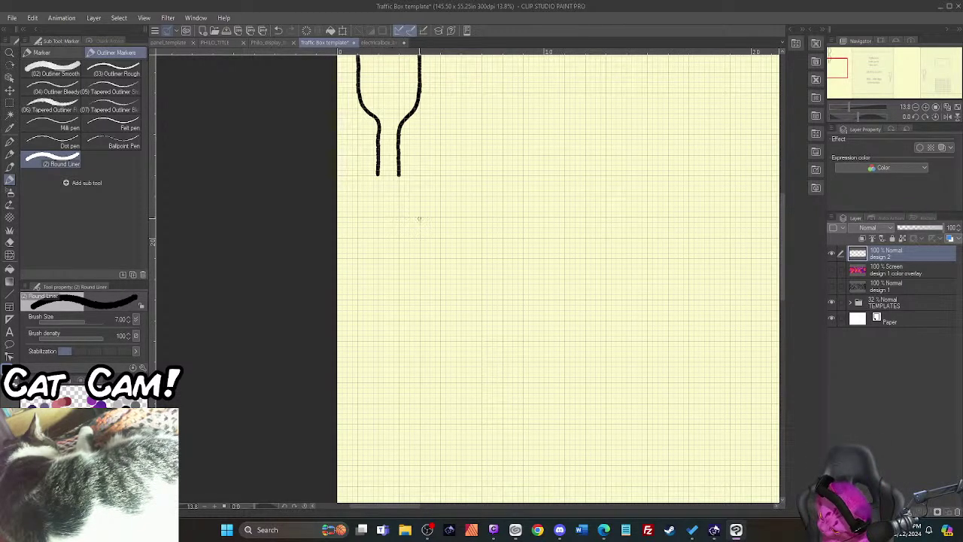
drag(420, 216, 419, 246)
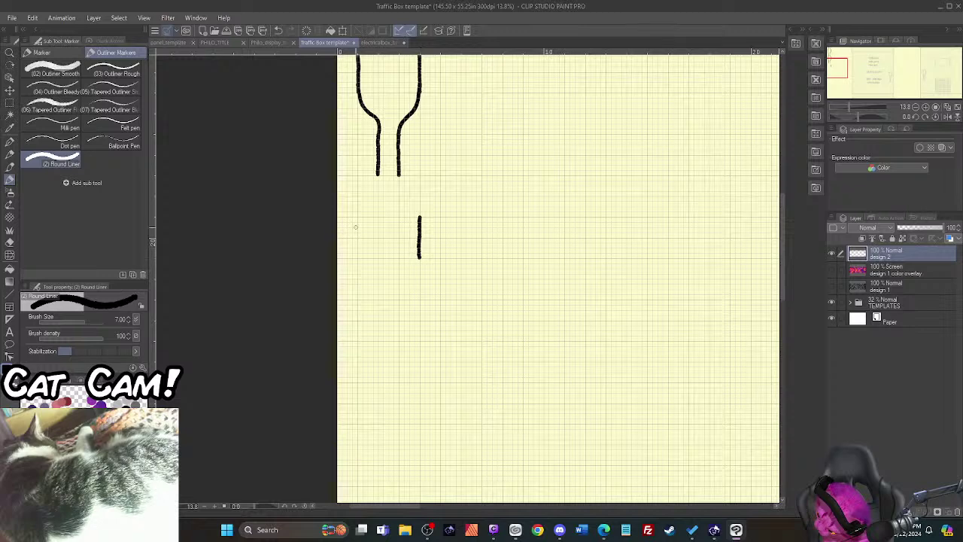
drag(357, 216, 357, 258)
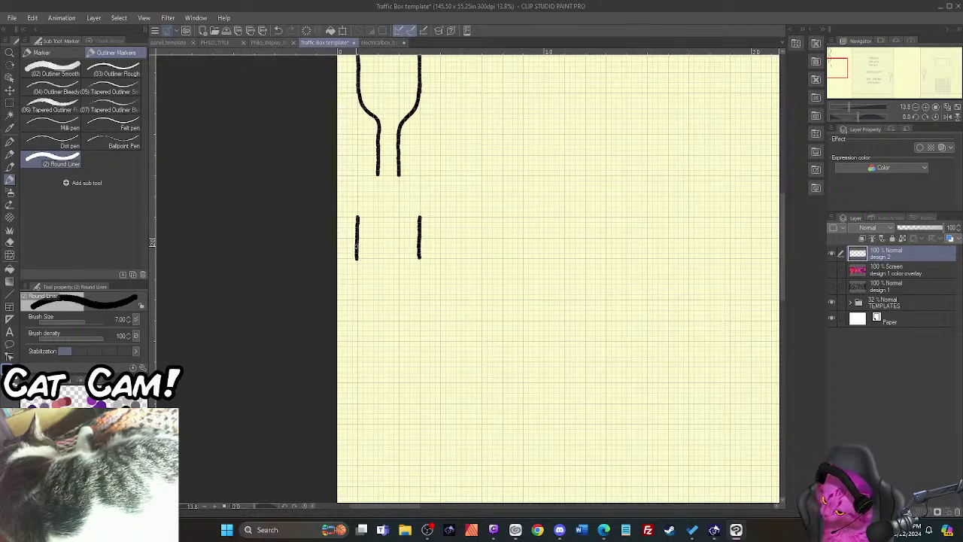
Step: Extend the column downward with narrow, wide and narrow pairs of 2 in vertical dashes, leaving about 2 in between rows
drag(378, 301, 378, 341)
drag(400, 305, 399, 342)
drag(420, 382, 420, 423)
drag(356, 384, 356, 425)
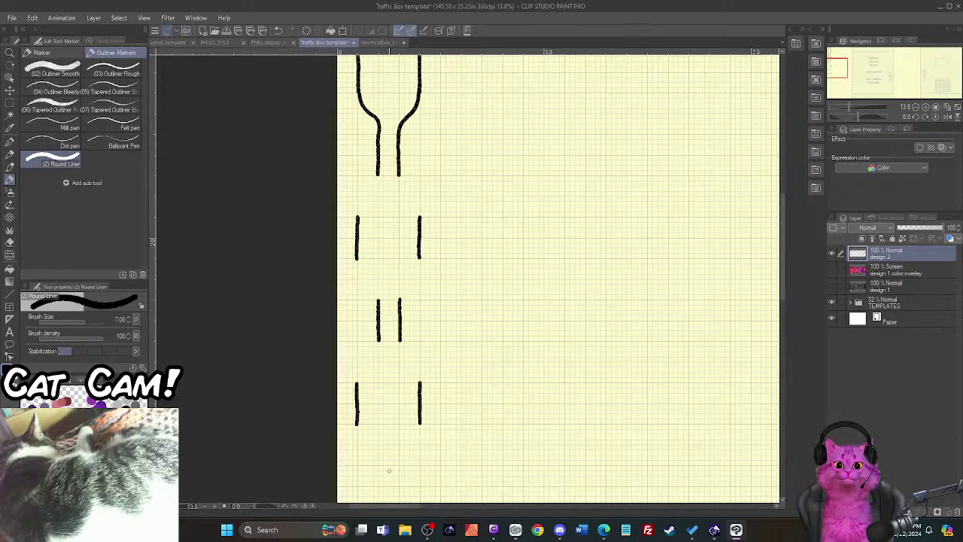
drag(399, 466, 399, 499)
drag(781, 285, 785, 324)
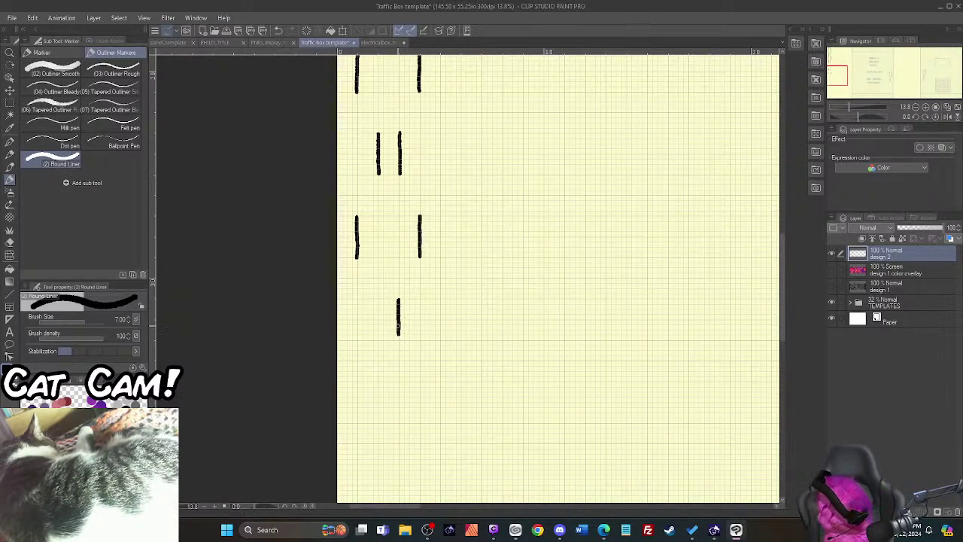
mouse_move(399, 324)
mouse_down()
mouse_move(378, 305)
mouse_move(379, 337)
mouse_up()
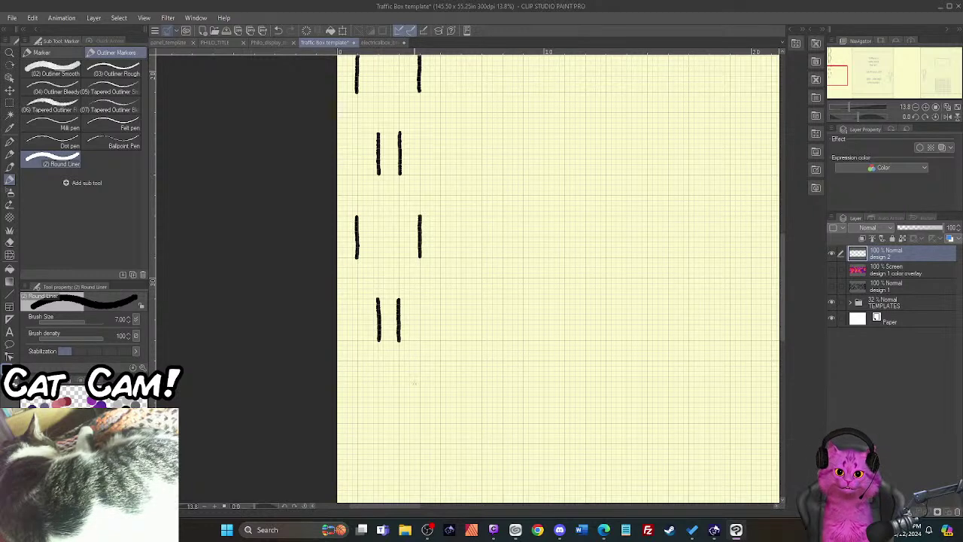
Step: Continue the column with a wide, a narrow and another wide pair of vertical dashes at the same 2 in row spacing
drag(419, 380, 419, 421)
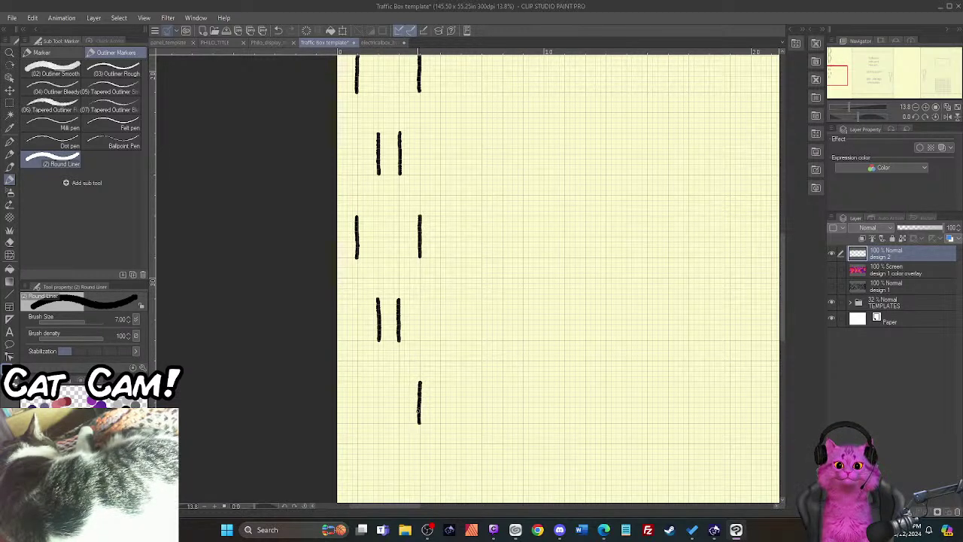
drag(357, 377, 357, 422)
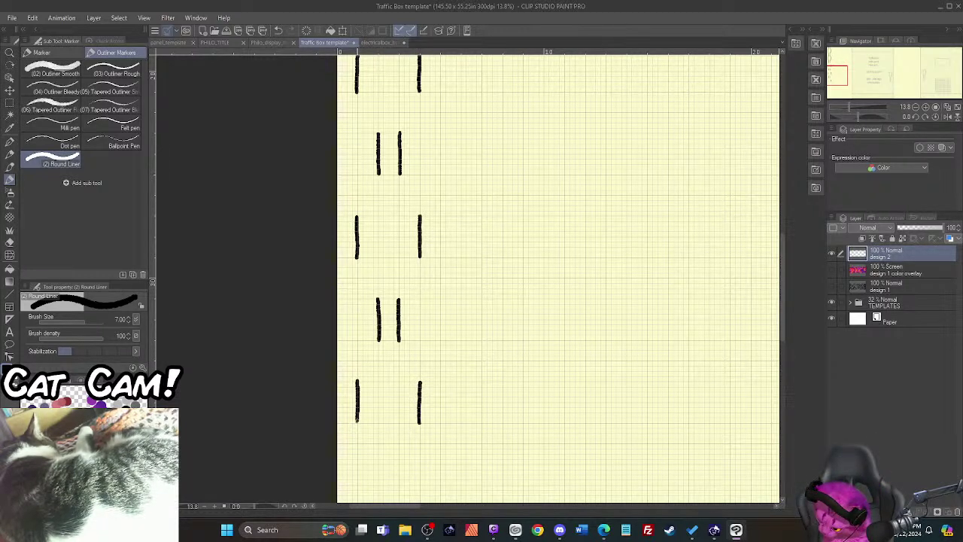
drag(783, 332, 789, 386)
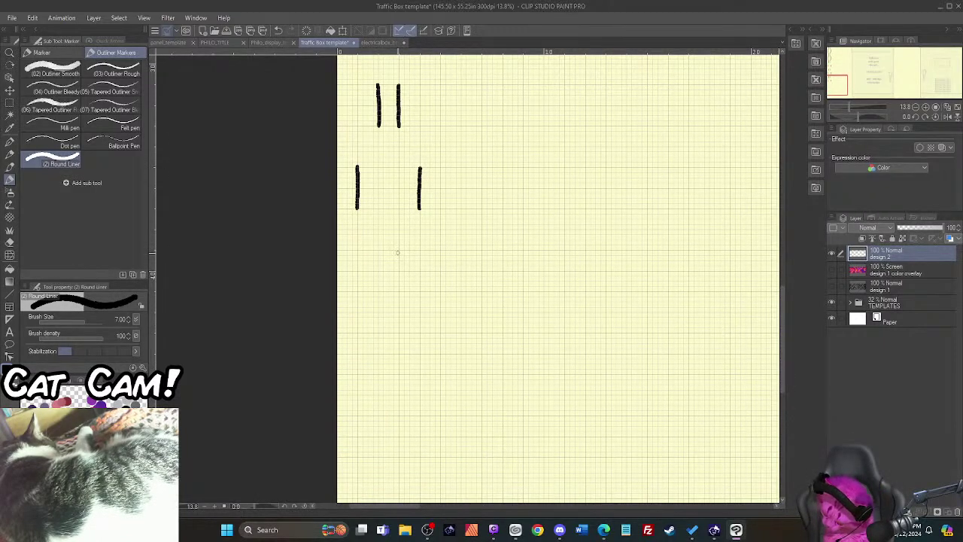
mouse_move(398, 251)
mouse_down()
mouse_move(398, 291)
mouse_move(378, 253)
mouse_move(378, 292)
mouse_up()
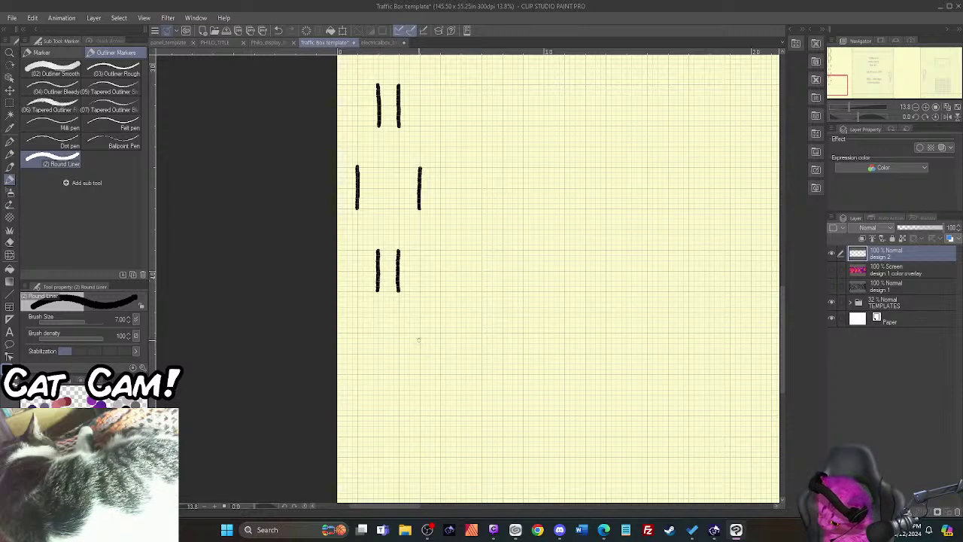
drag(420, 332, 420, 359)
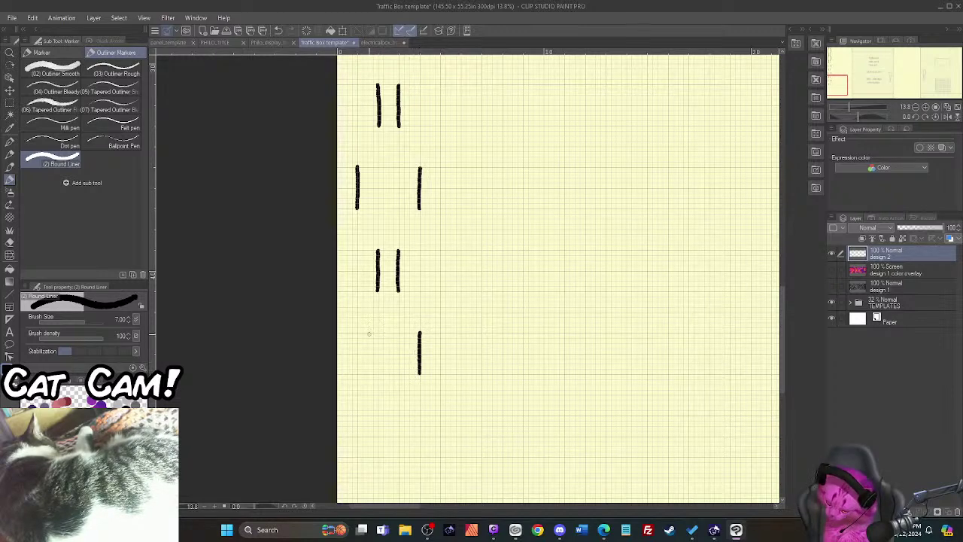
drag(357, 333, 358, 374)
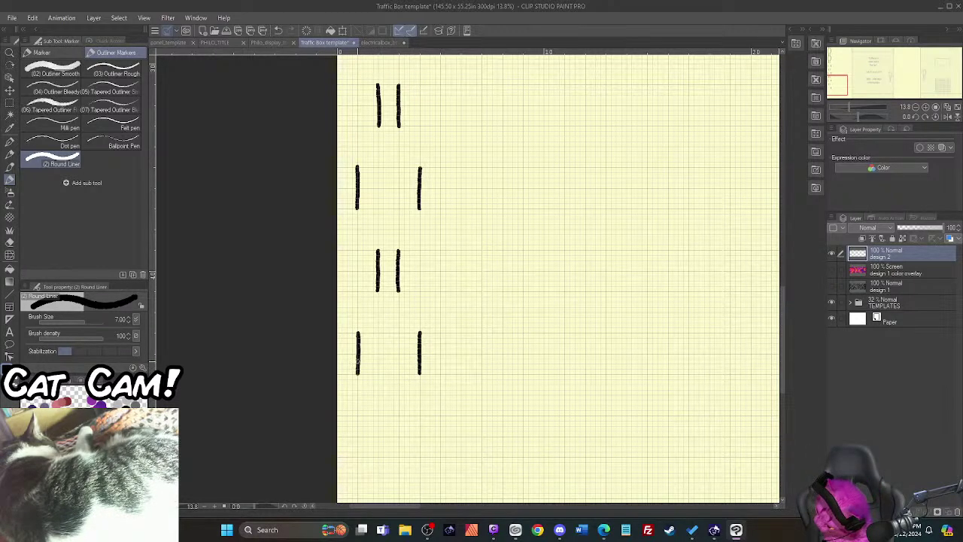
Step: Finish the dash column with a narrow pair, a wide pair and a last narrow pair running off the canvas's bottom edge
drag(399, 413, 399, 458)
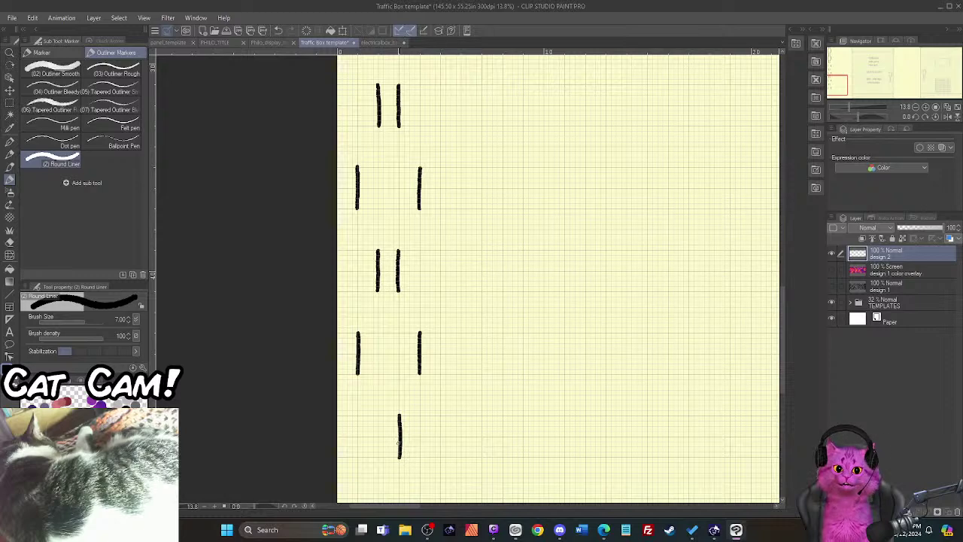
drag(378, 415, 378, 453)
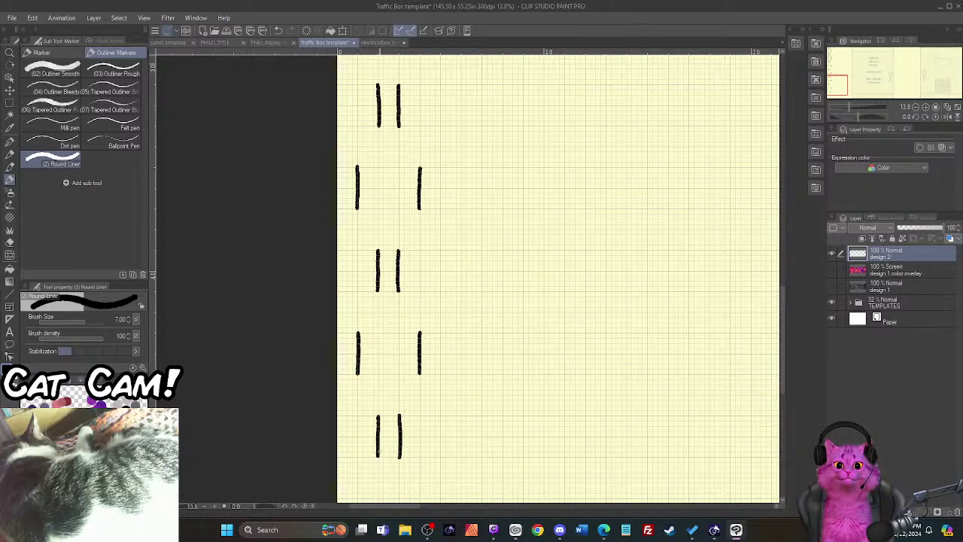
drag(782, 350, 790, 391)
drag(419, 323, 419, 348)
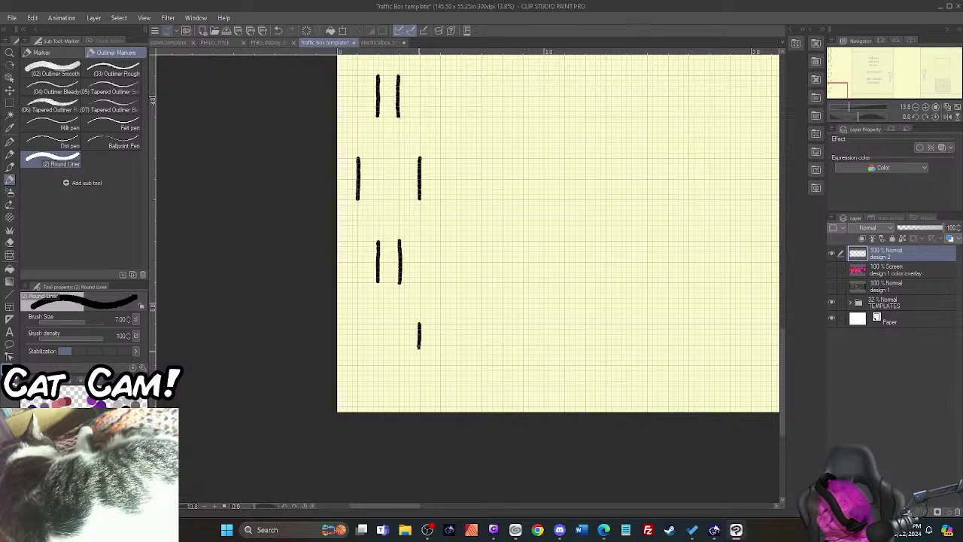
drag(357, 324, 357, 356)
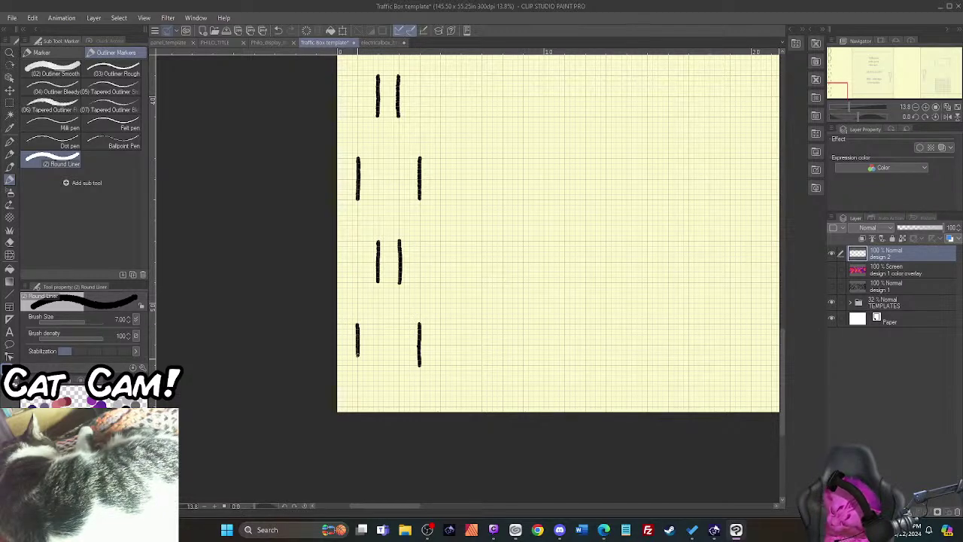
mouse_move(398, 407)
mouse_down()
mouse_move(398, 430)
mouse_move(379, 430)
mouse_up()
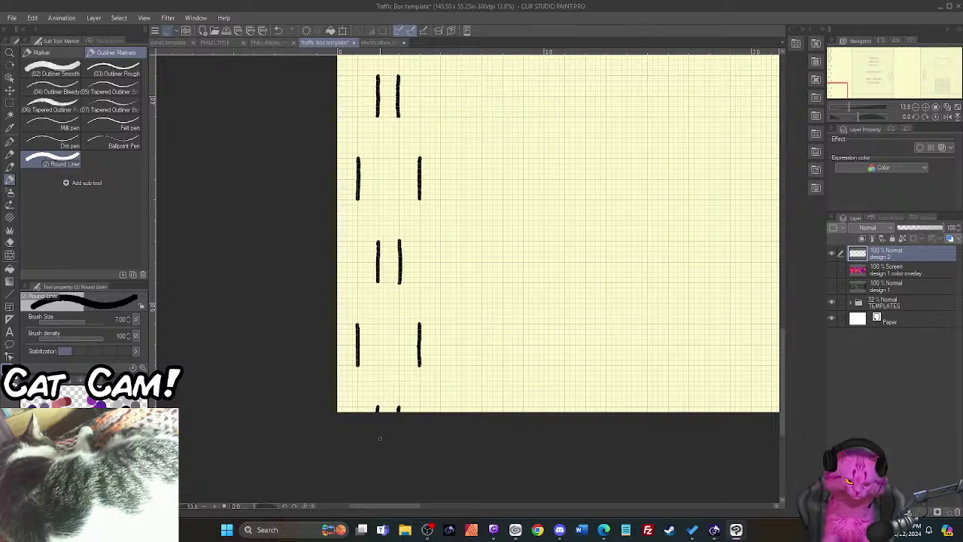
mouse_move(782, 345)
mouse_down()
mouse_move(816, 158)
mouse_move(810, 203)
mouse_up()
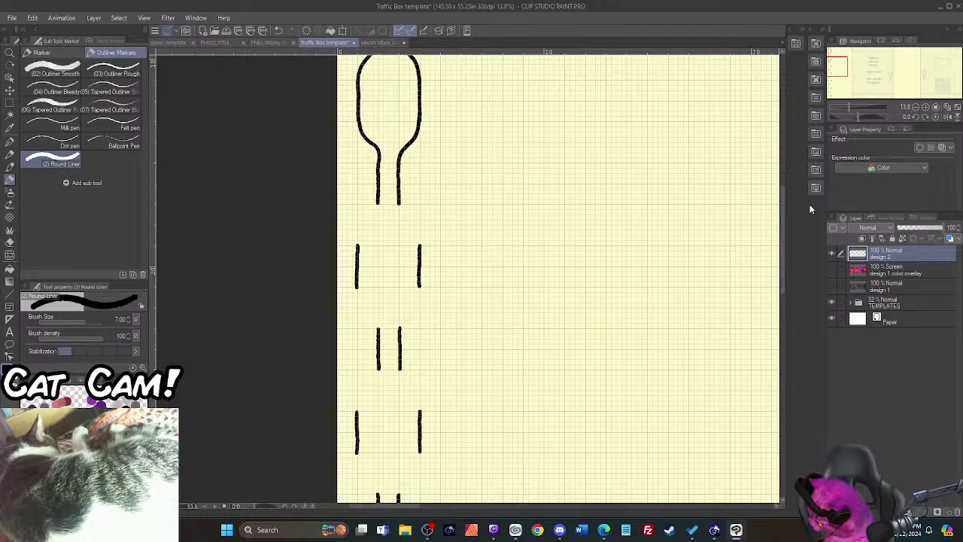
Step: Connect the outline's narrow neck with smooth curves through the wide dashes at about 19 to 21 in, down to the next narrow pair
mouse_move(360, 233)
mouse_down()
mouse_move(378, 195)
mouse_move(408, 220)
mouse_move(419, 248)
mouse_up()
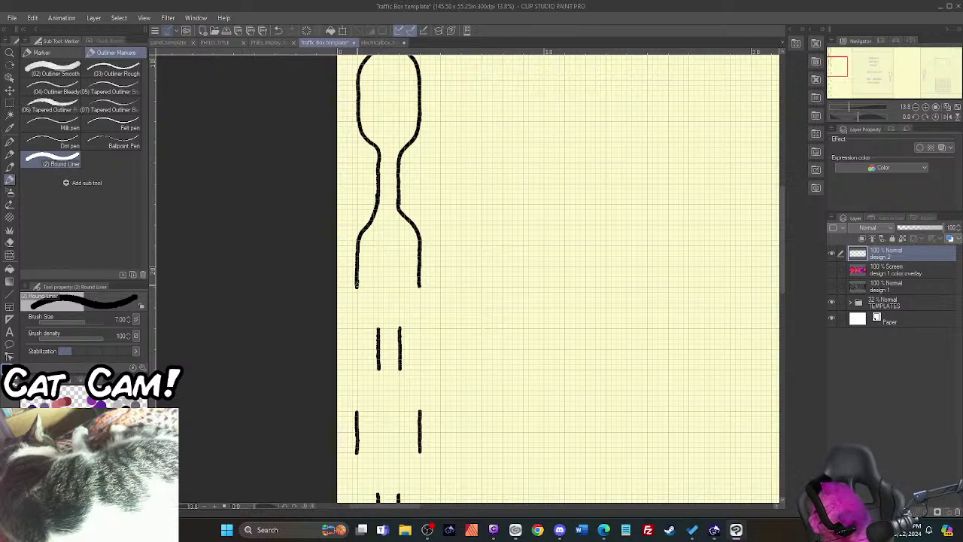
mouse_move(356, 284)
mouse_down()
mouse_move(377, 327)
mouse_move(400, 322)
mouse_move(419, 284)
mouse_up()
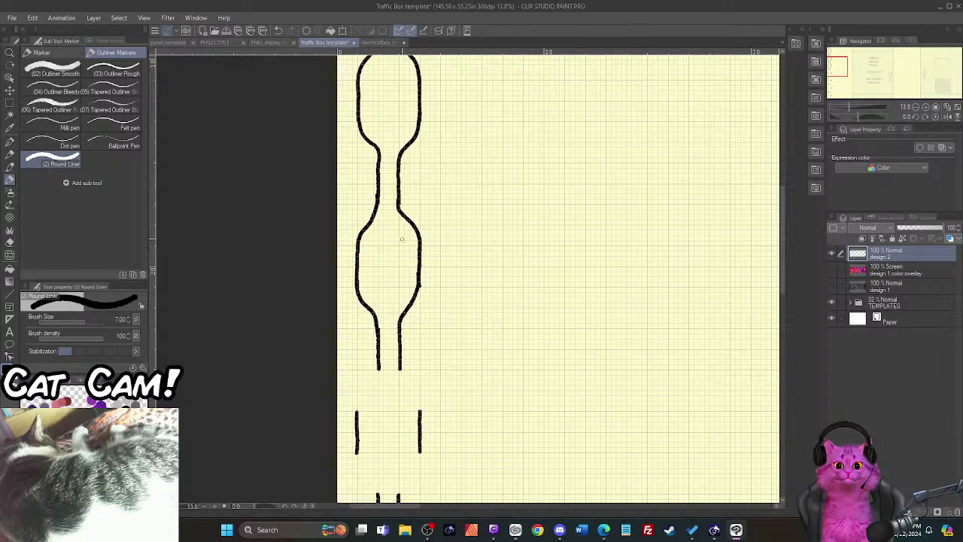
key(ctrl+z)
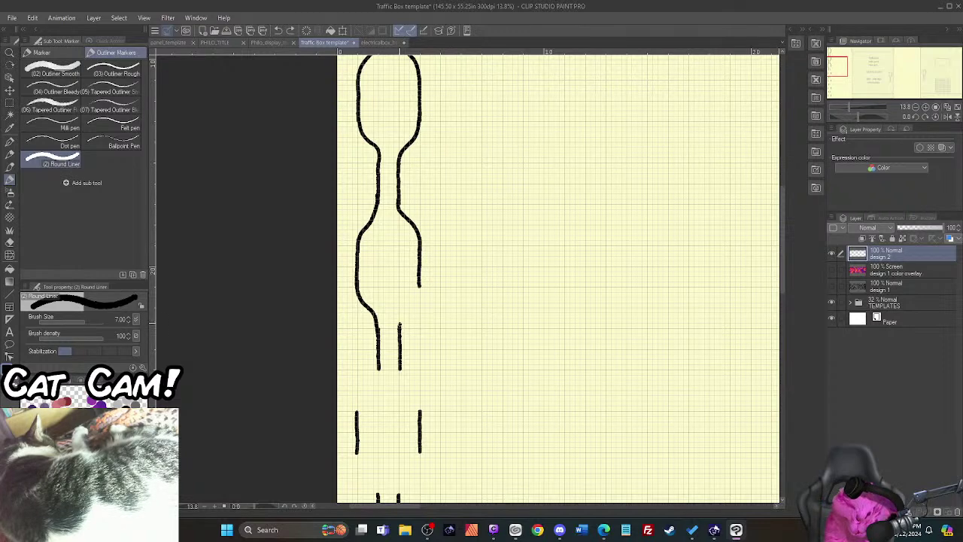
drag(410, 307, 419, 280)
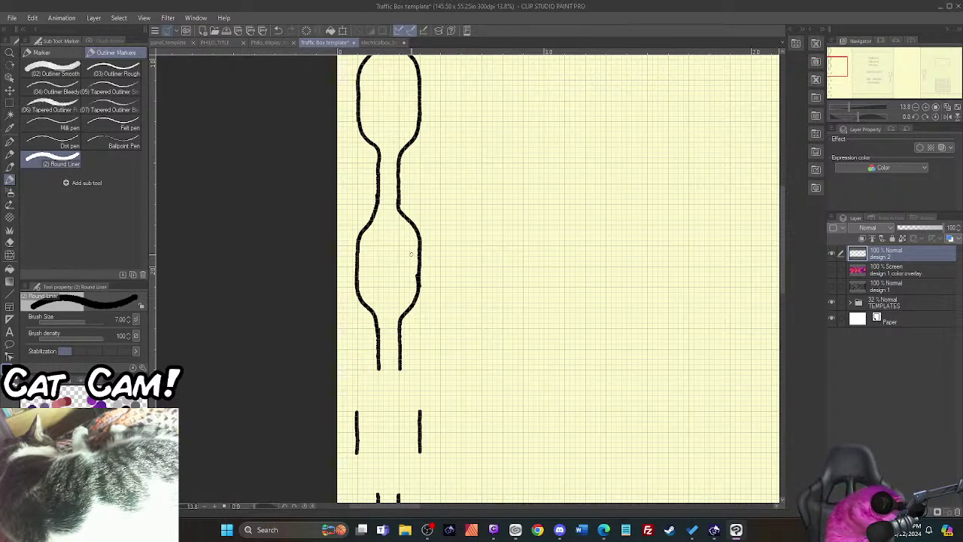
key(ctrl+z)
drag(400, 333, 411, 307)
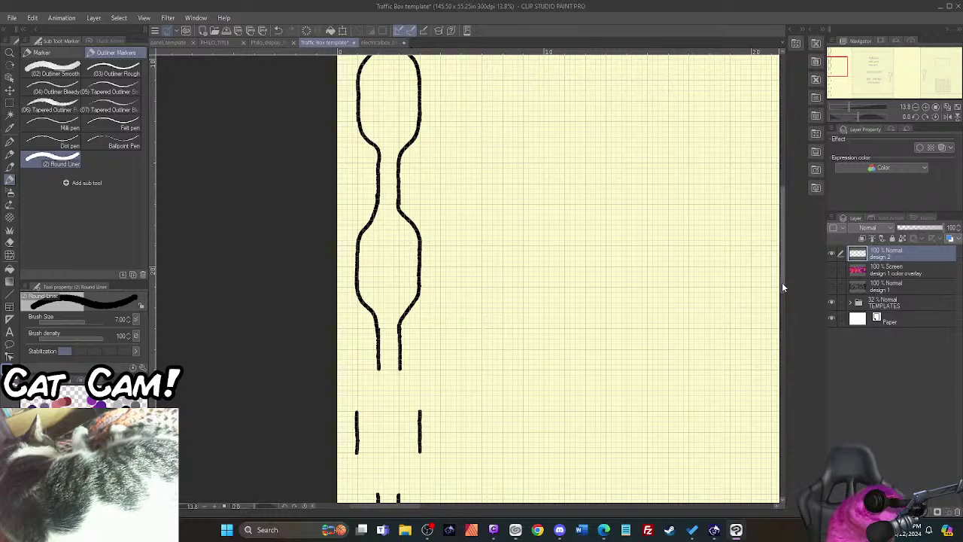
Step: Continue the curves on both sides through the wide dashes at about 27 to 29 in and into the narrow pair below
drag(782, 282, 787, 323)
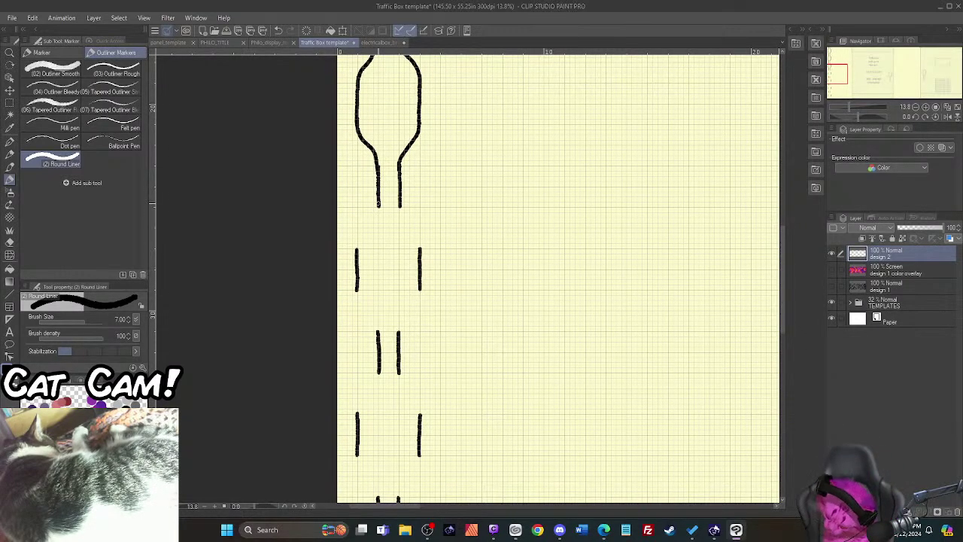
drag(379, 200, 358, 242)
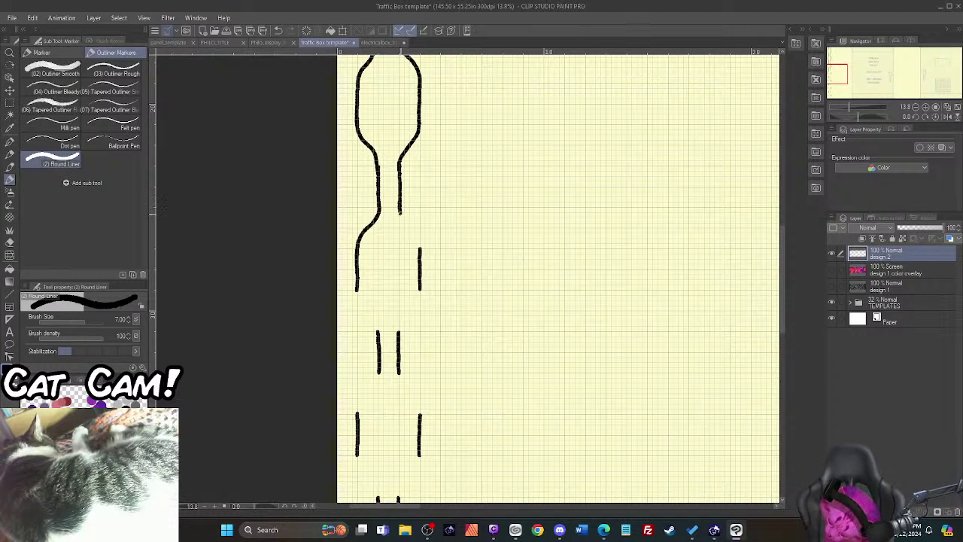
drag(400, 213, 420, 250)
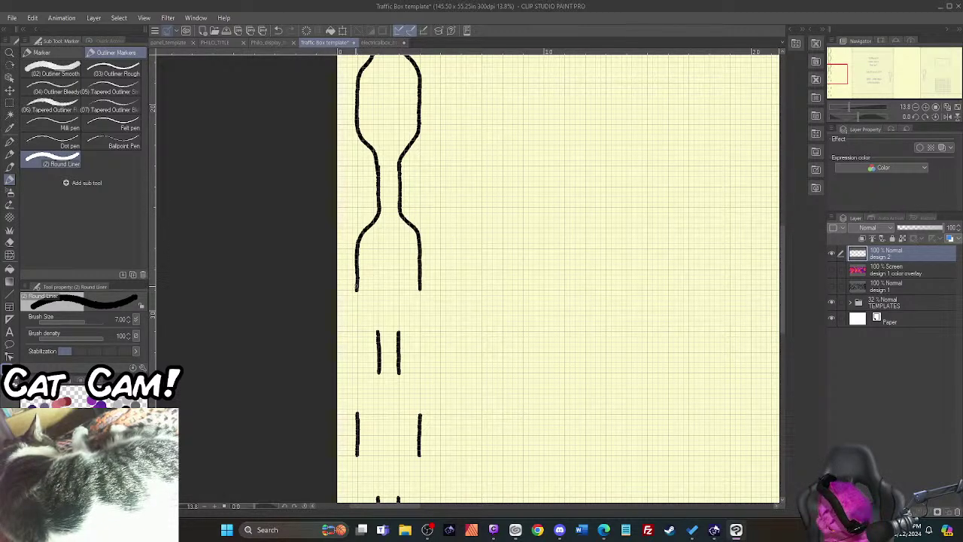
drag(356, 284, 378, 338)
drag(420, 284, 399, 337)
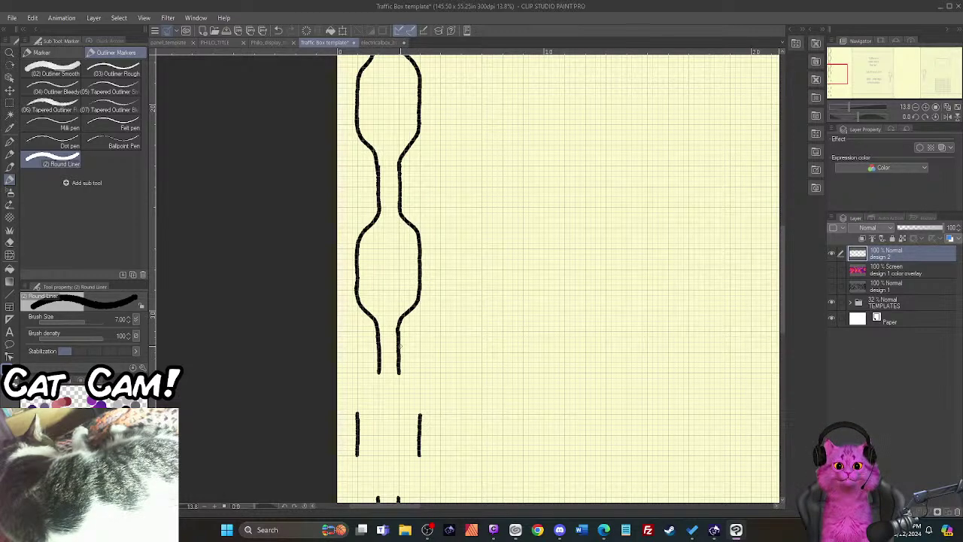
Step: Join the wide dashes at about 35 to 37 in to the narrow pairs above and below with curves on both sides
drag(783, 308, 785, 351)
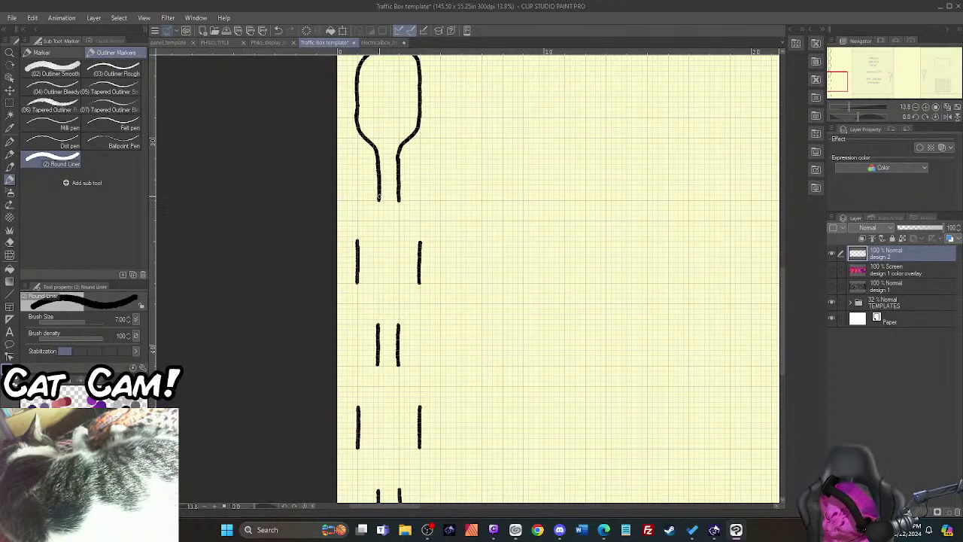
drag(379, 198, 357, 249)
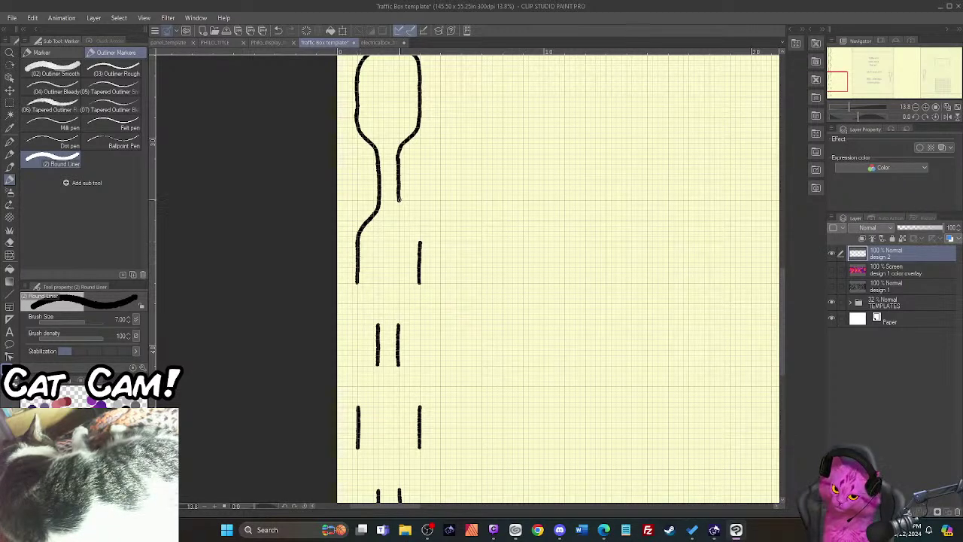
drag(399, 199, 419, 246)
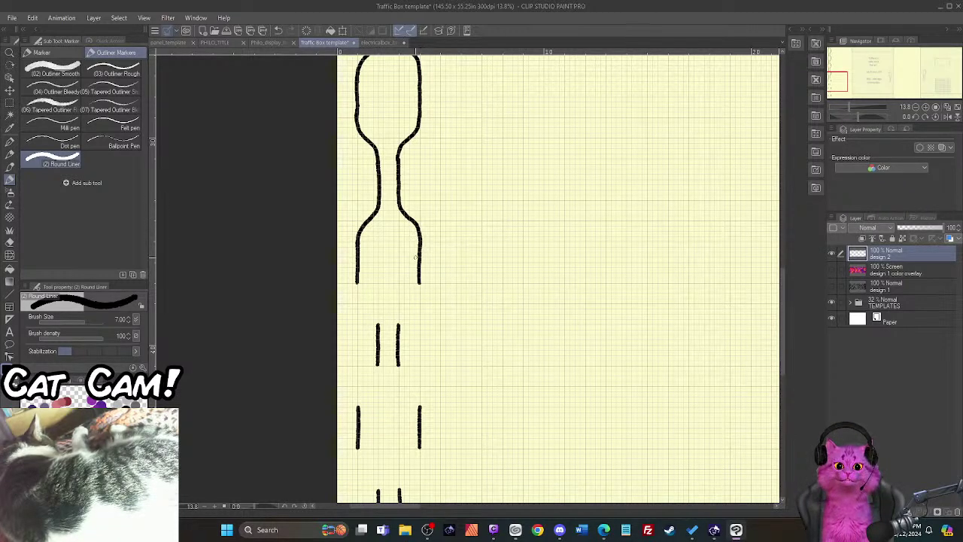
drag(357, 285, 377, 337)
drag(419, 280, 410, 303)
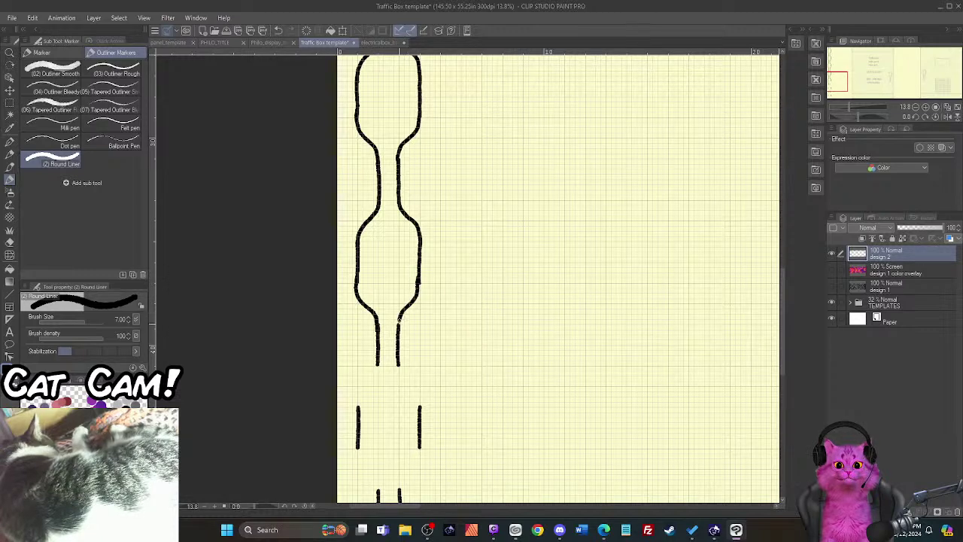
drag(781, 329, 789, 384)
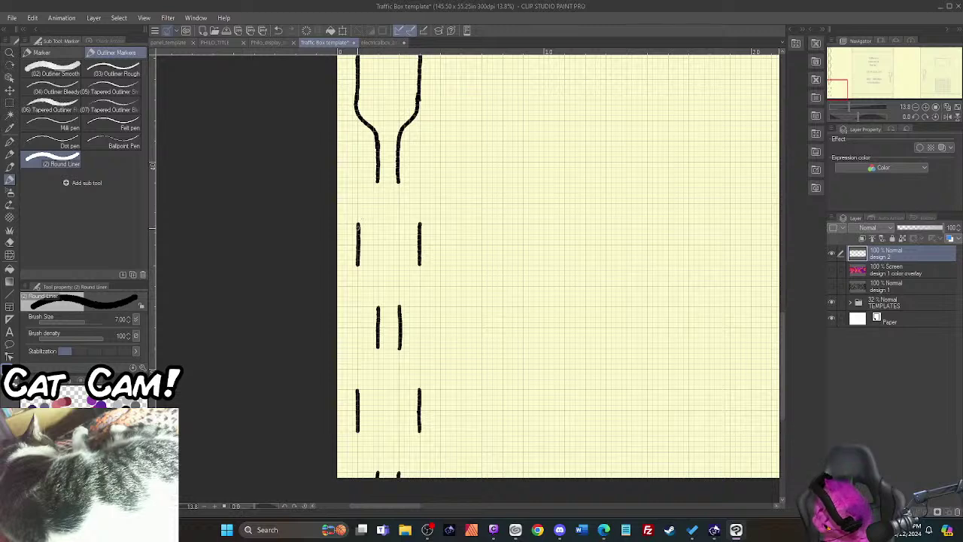
mouse_move(375, 197)
mouse_down()
mouse_move(378, 178)
mouse_move(418, 210)
mouse_move(419, 226)
mouse_up()
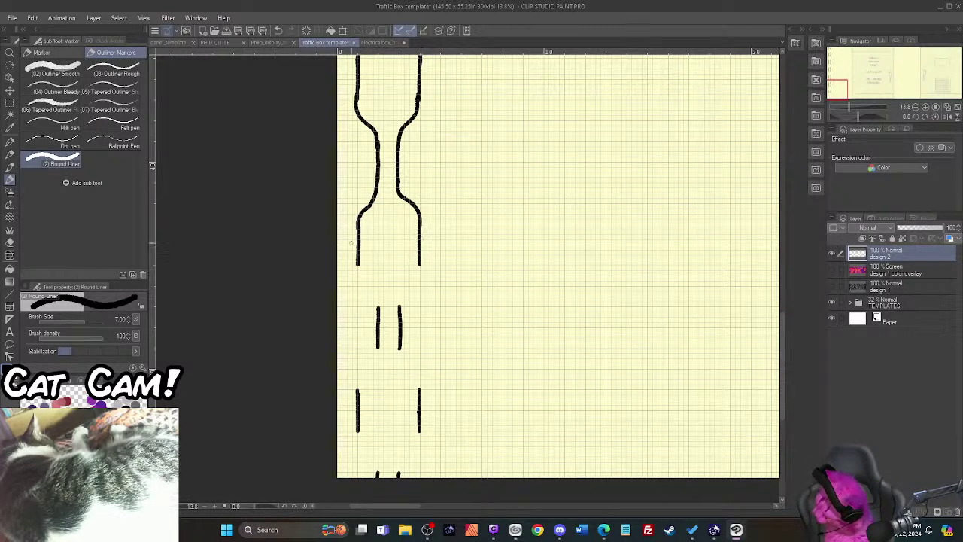
key(ctrl+z)
key(ctrl+z)
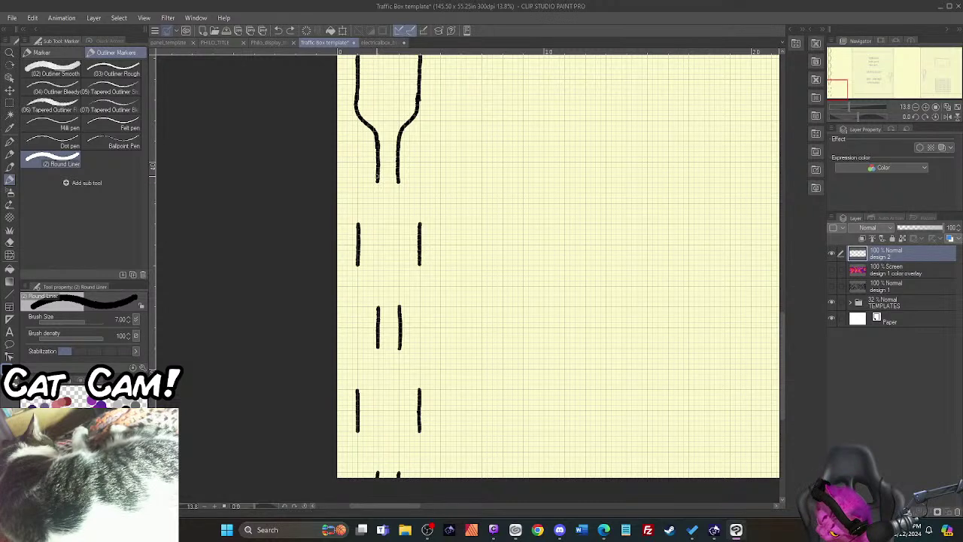
Step: Curve both sides of the outline through the wide dashes at about 43 to 45 in and back into the narrow pair below
drag(377, 177, 358, 233)
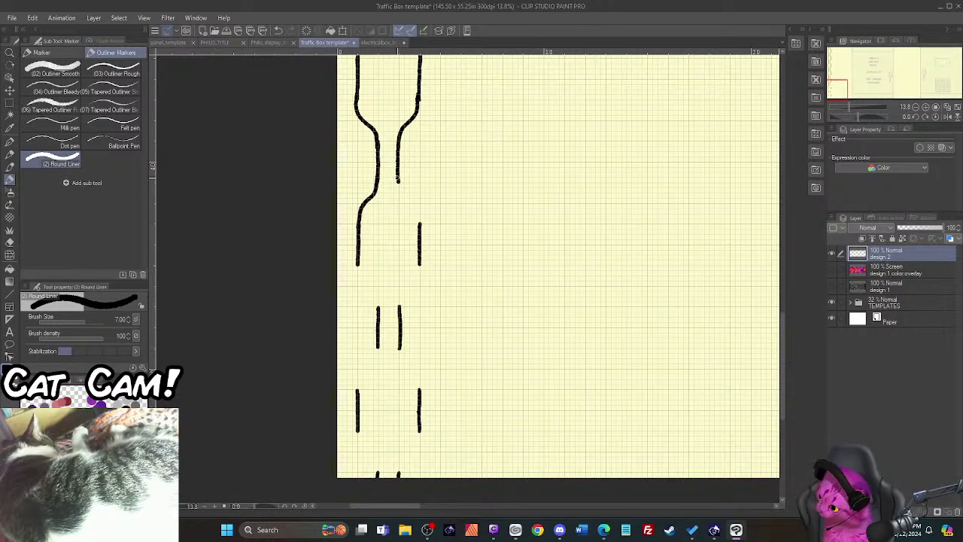
drag(398, 178, 419, 226)
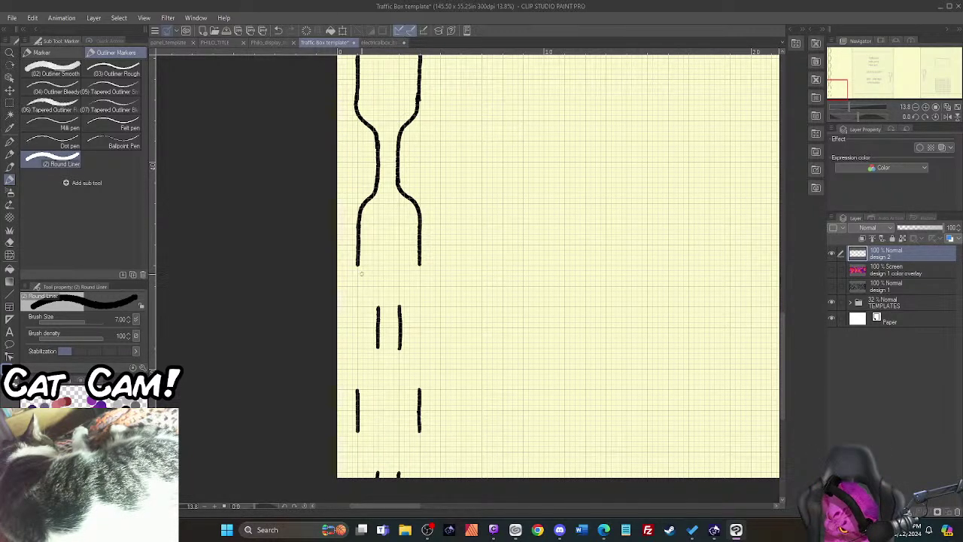
drag(358, 262, 378, 314)
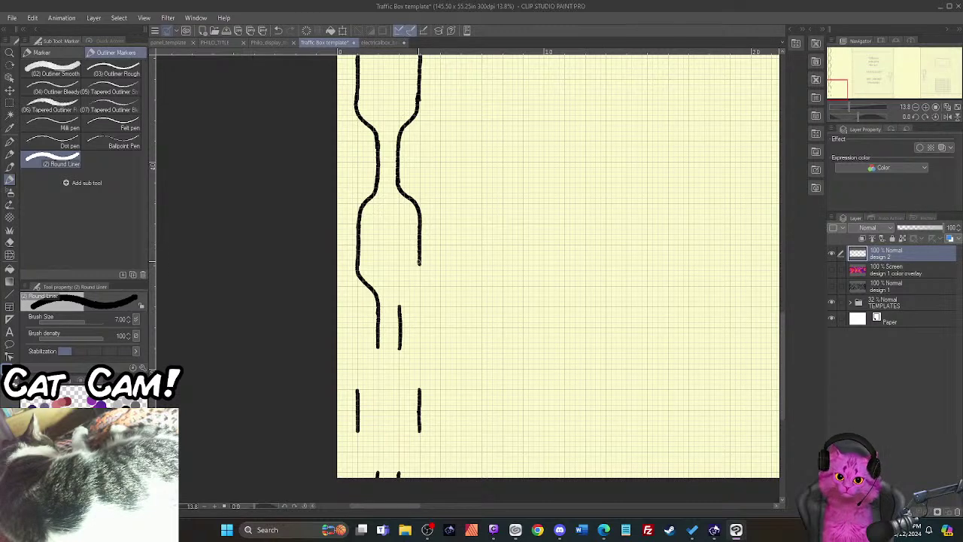
drag(420, 262, 400, 316)
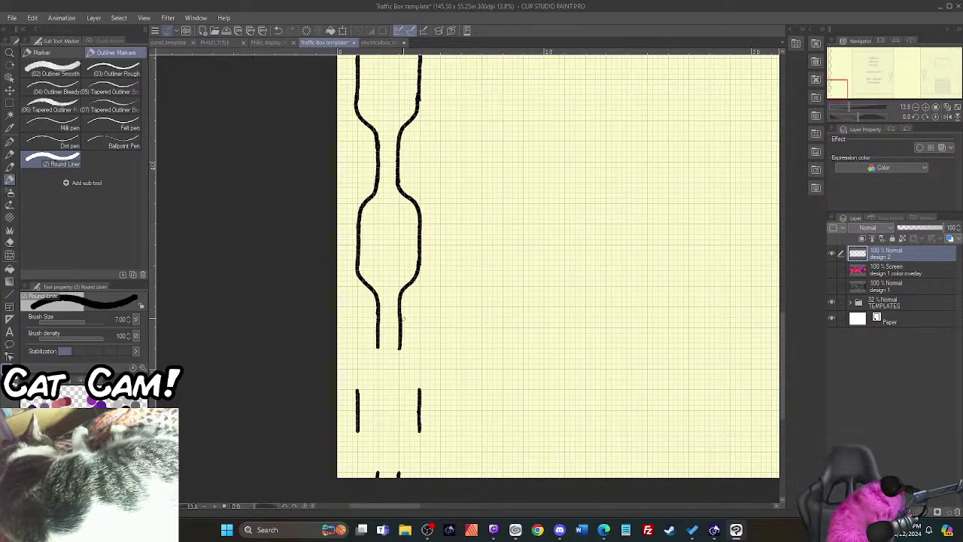
Step: Close the last wide section at about 51 to 53 in with curves and run both sides off the canvas's lower edge
drag(779, 340, 778, 382)
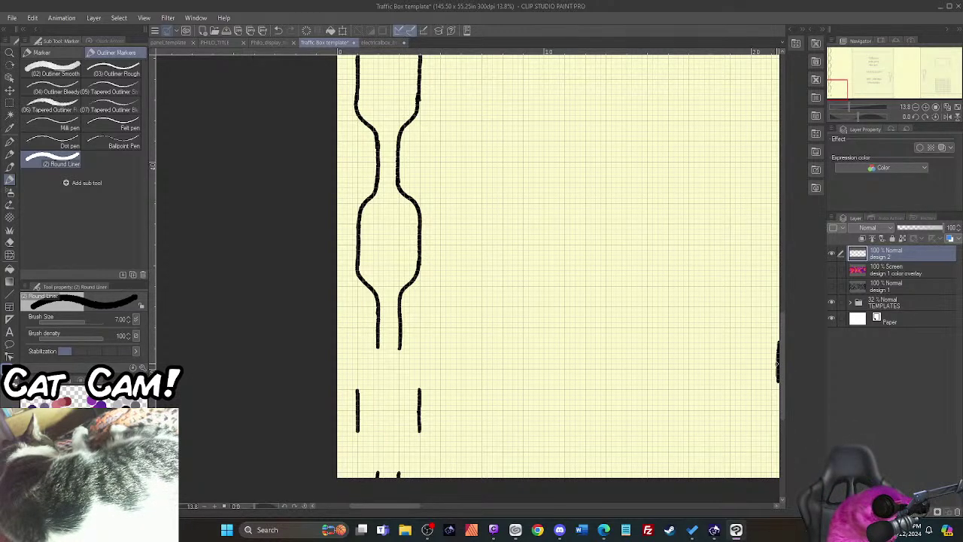
key(ctrl+z)
scroll(781, 375, down, 4)
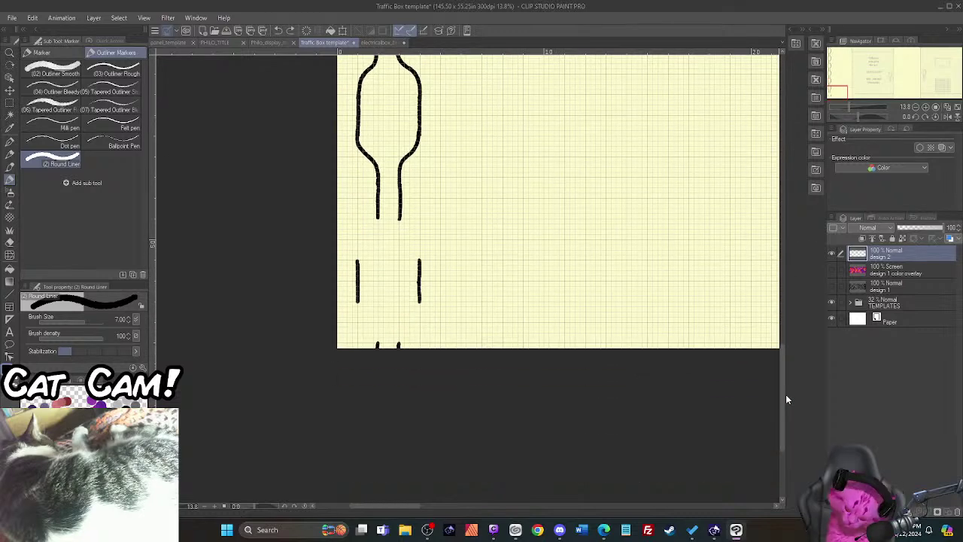
drag(378, 217, 358, 260)
drag(400, 227, 423, 268)
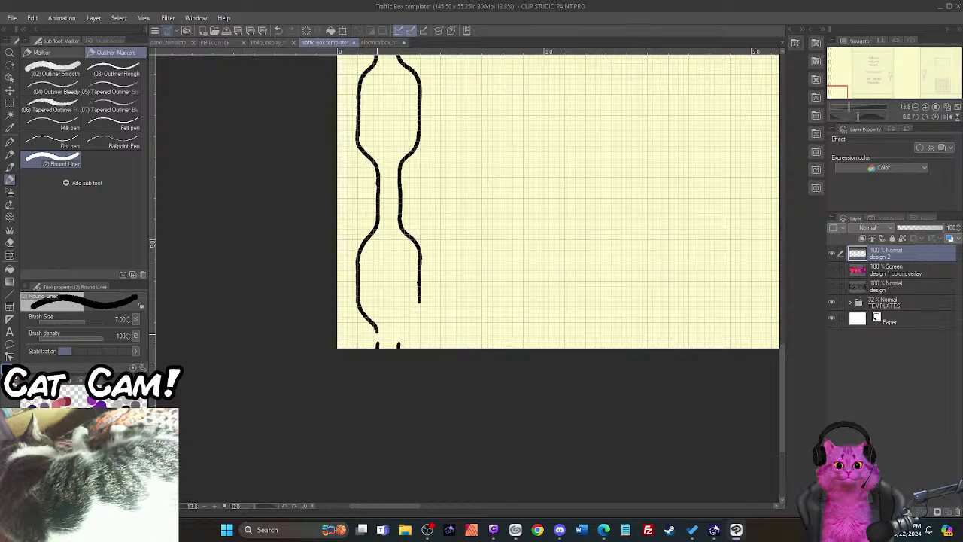
drag(419, 300, 418, 309)
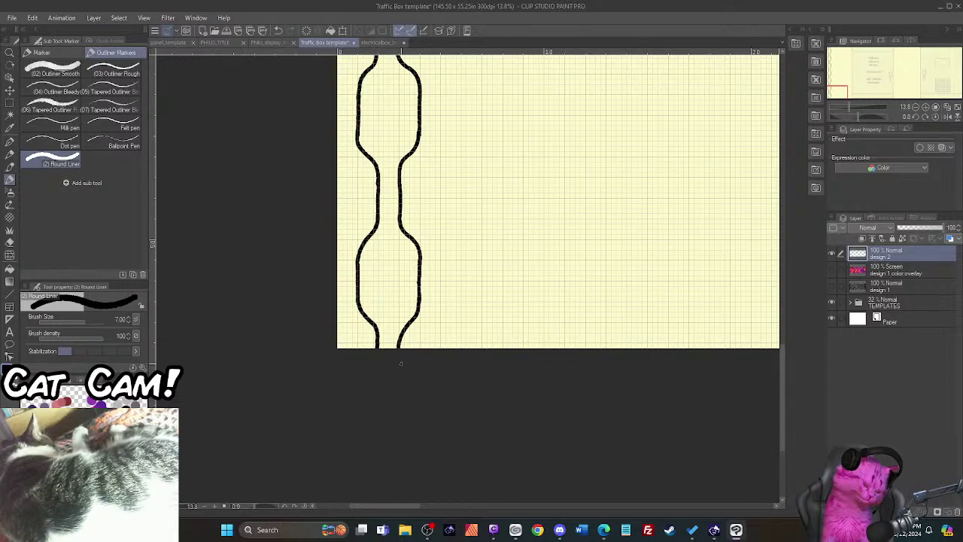
Step: Fill the inside of the completed wavy outline with black, referring only to the editing layer
scroll(488, 217, down, 2)
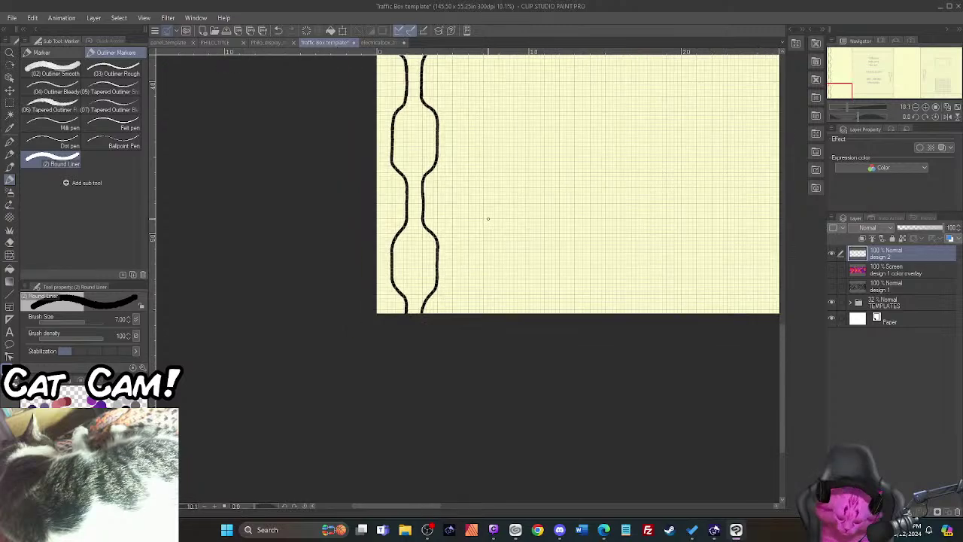
drag(843, 85, 843, 46)
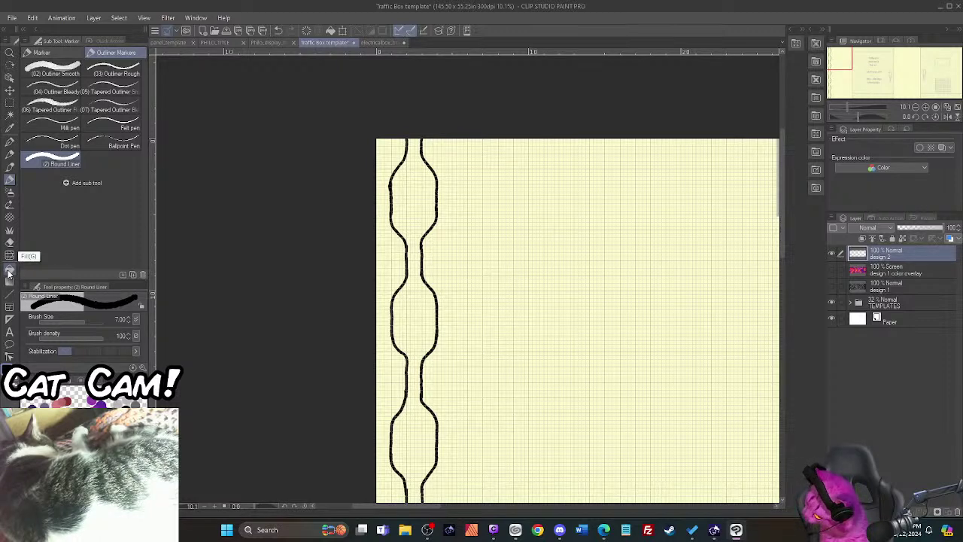
click(9, 271)
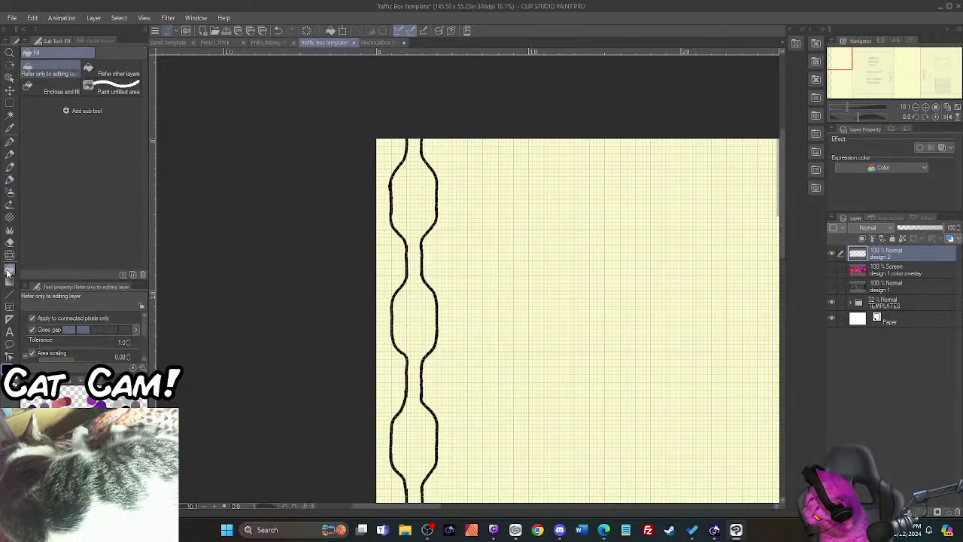
click(404, 298)
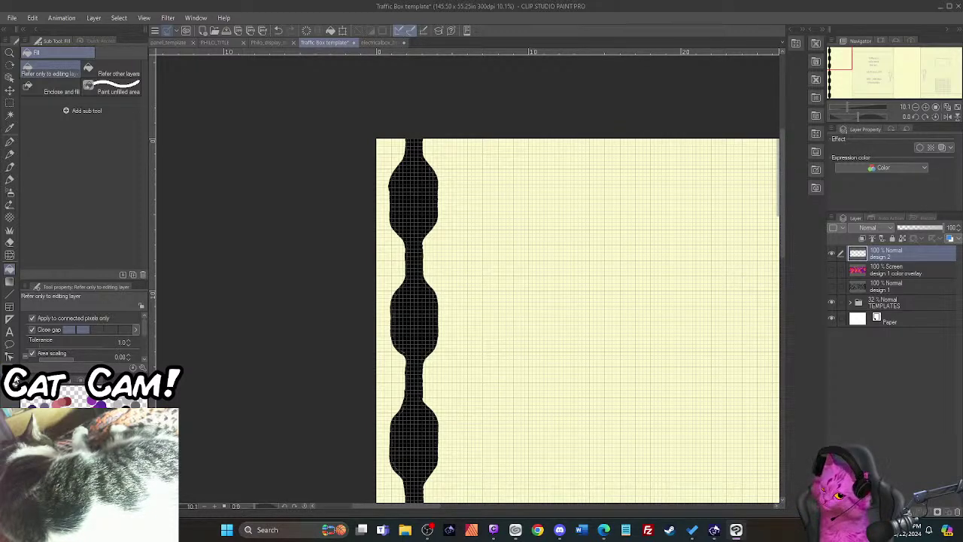
Step: Paint two white dots in the black column's uppermost narrow section with the Round Liner at brush size 30
click(10, 179)
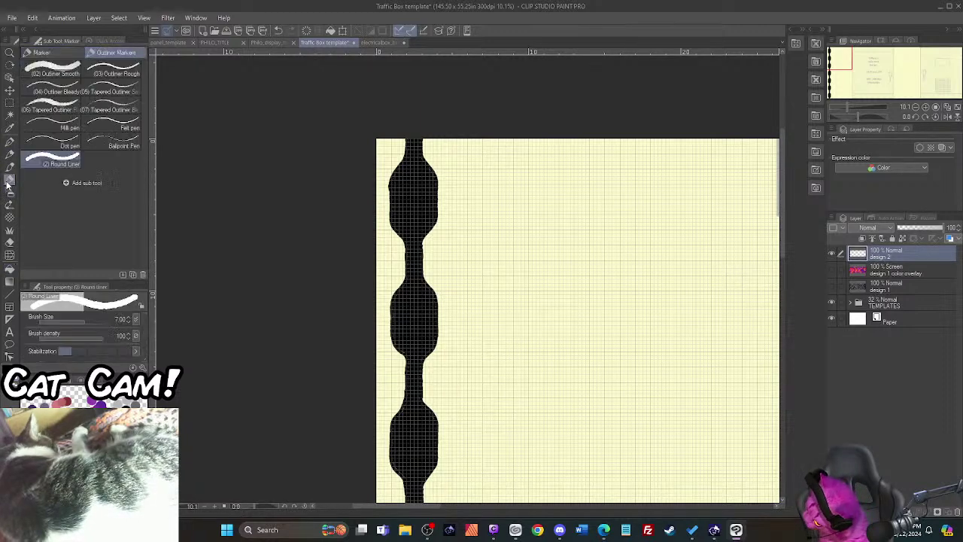
key(bracketright)
key(bracketright)
key(bracketright)
key(bracketright)
key(bracketright)
key(bracketright)
key(bracketright)
key(bracketright)
key(bracketright)
key(bracketright)
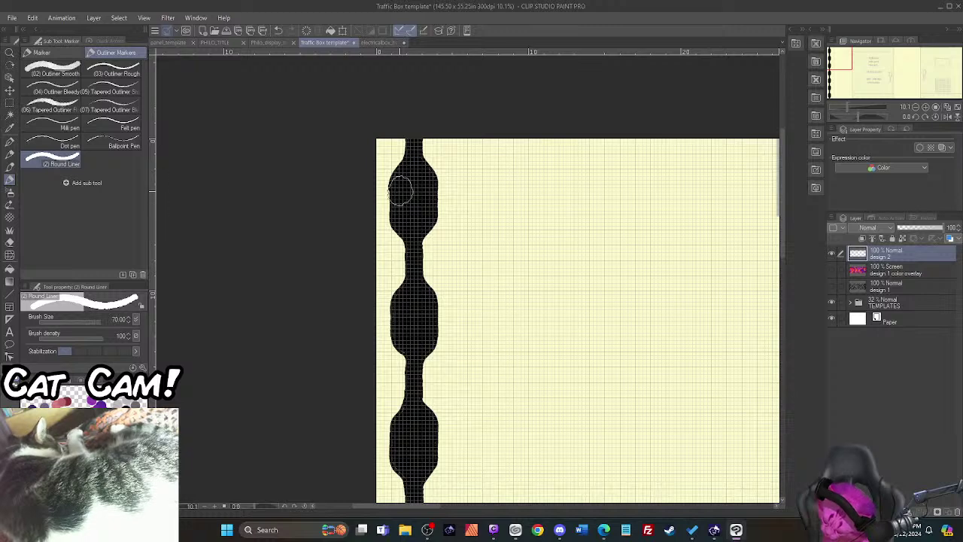
key(bracketleft)
key(bracketleft)
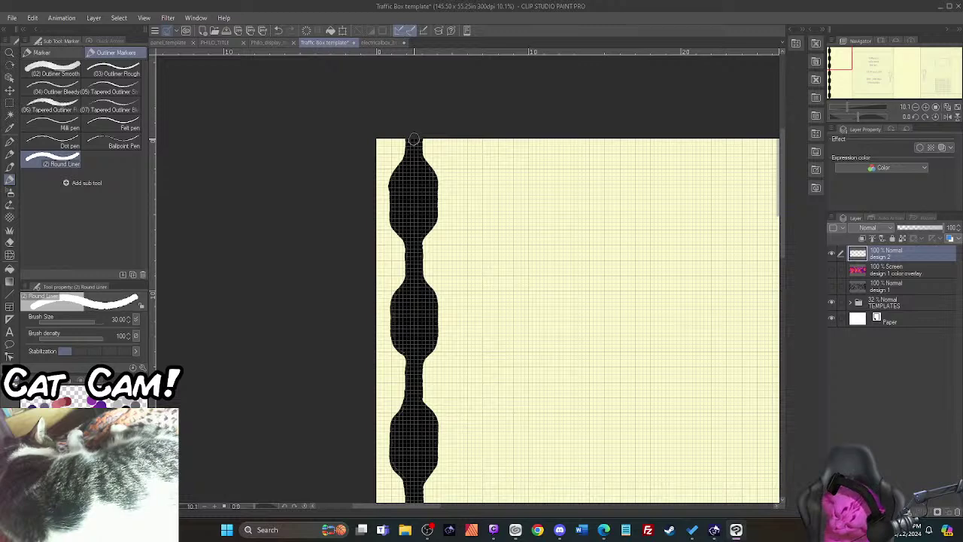
drag(414, 141, 413, 152)
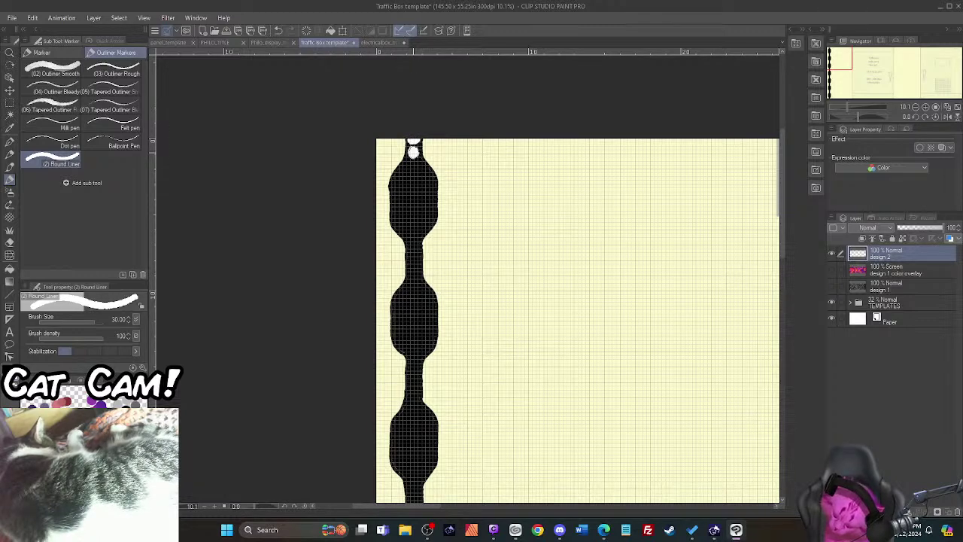
Step: Set the brush size to 80 and dab a large white dot in the upper part of the first wide section
key(bracketright)
key(bracketright)
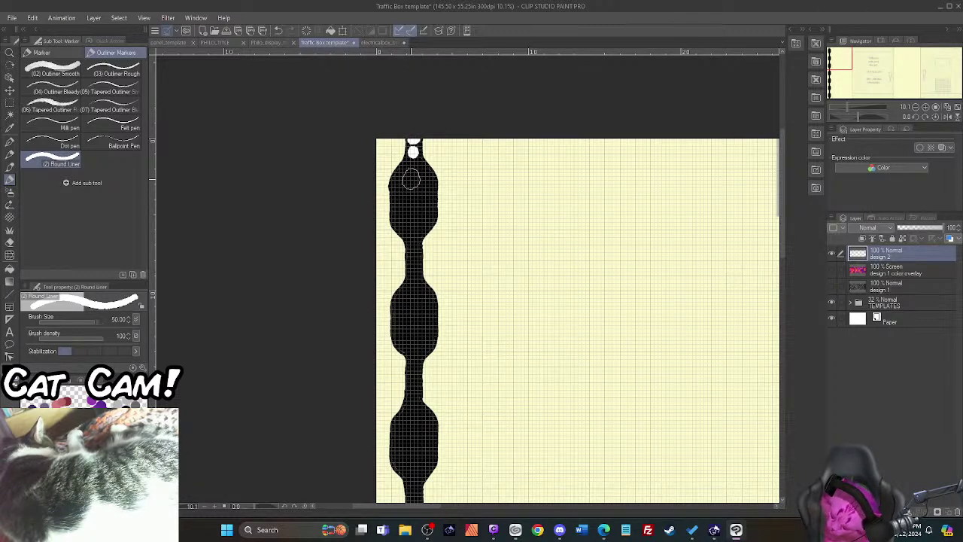
key(bracketright)
key(bracketright)
key(bracketright)
key(bracketright)
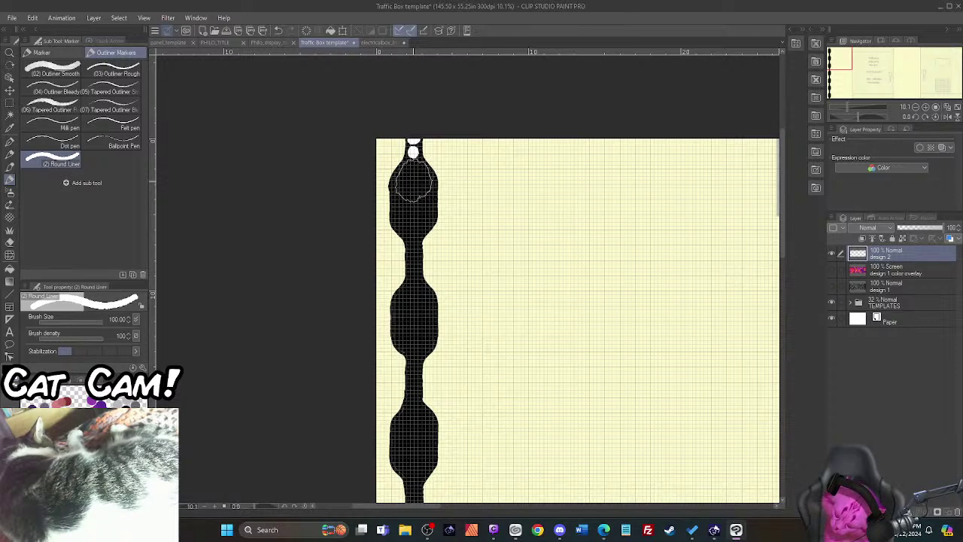
key(bracketleft)
click(412, 180)
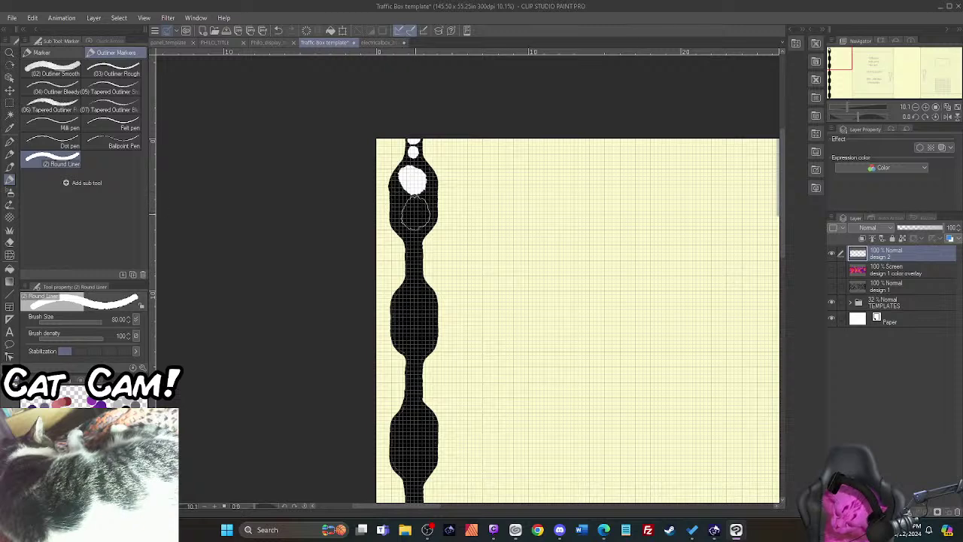
Step: Try a second large dot in the first wide section, and undo all the Round Liner dots in the column
click(413, 214)
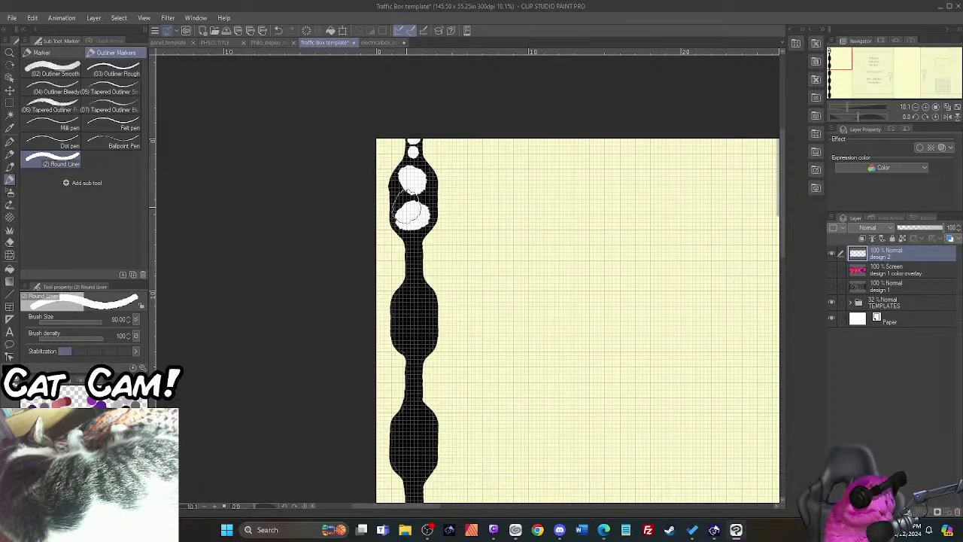
key(ctrl+z)
key(ctrl+z)
key(ctrl+z)
key(ctrl+z)
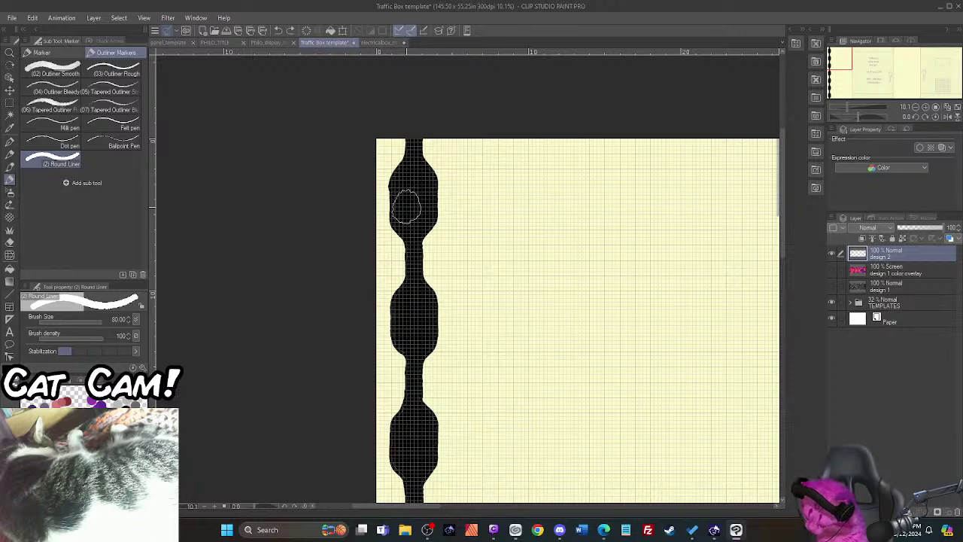
Step: Switch to the Milli pen and set its brush size to 20
click(54, 144)
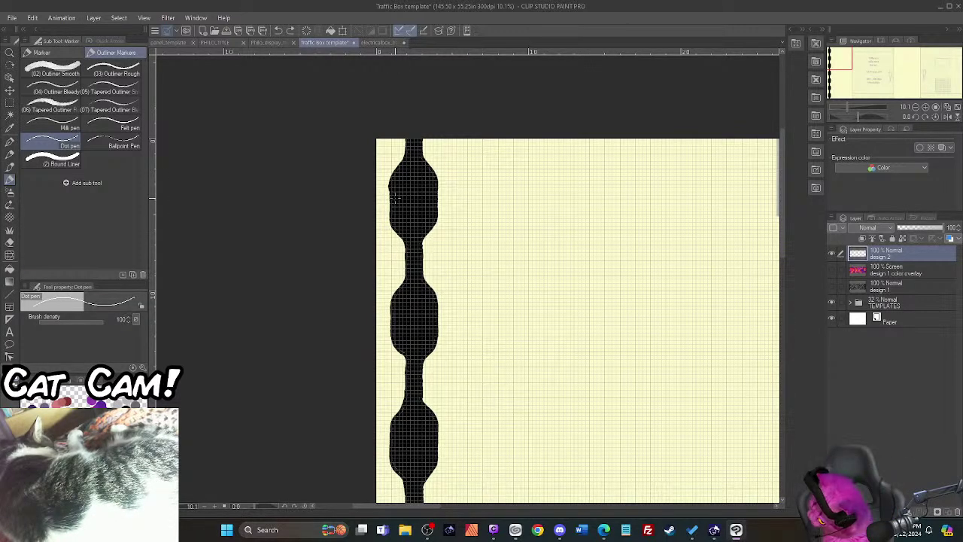
click(46, 129)
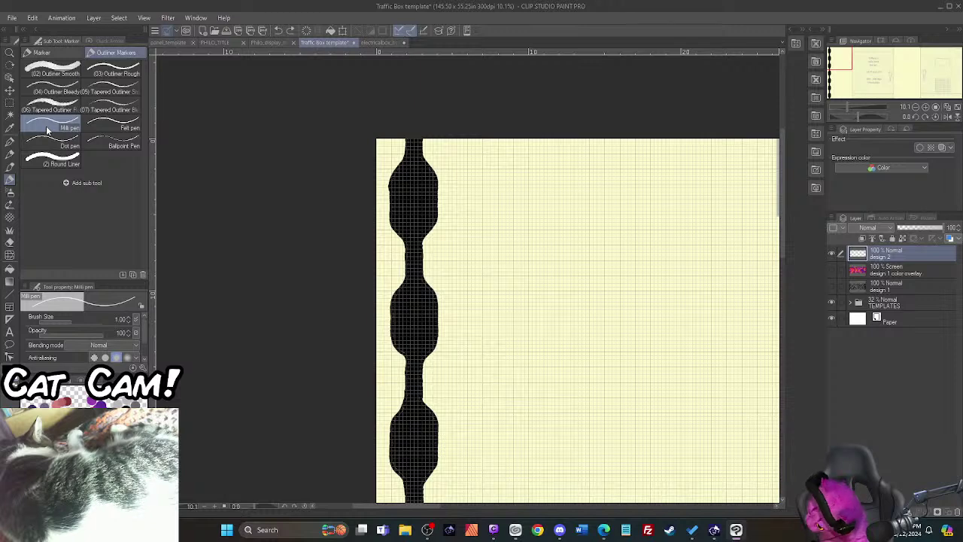
key(bracketright)
key(bracketright)
key(bracketright)
key(bracketright)
key(bracketright)
key(bracketright)
key(bracketright)
key(bracketright)
key(bracketright)
key(bracketright)
key(bracketright)
key(bracketright)
key(bracketright)
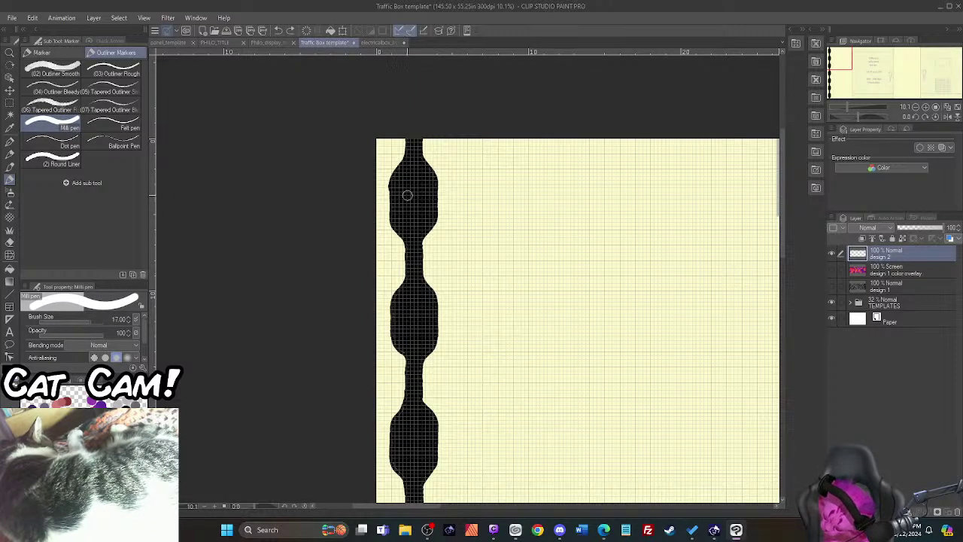
key(bracketright)
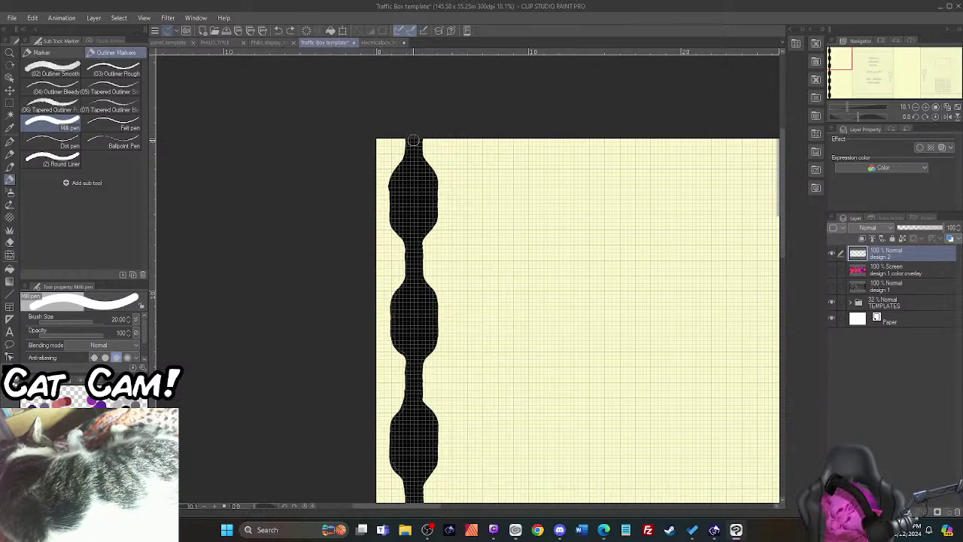
Step: Try two white dots in the uppermost narrow section at brush size 20 and a large one below at size 70
click(413, 142)
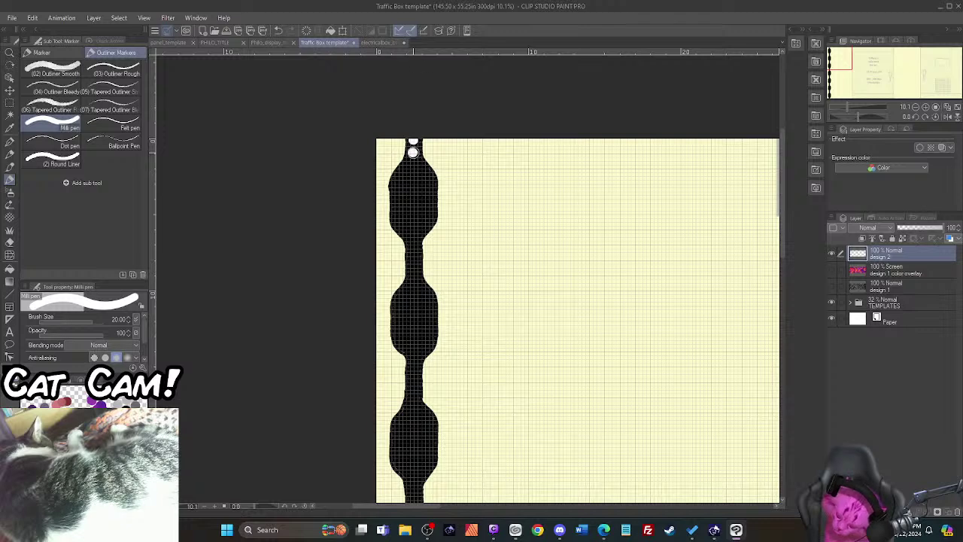
key(bracketright)
key(bracketright)
key(bracketright)
key(bracketright)
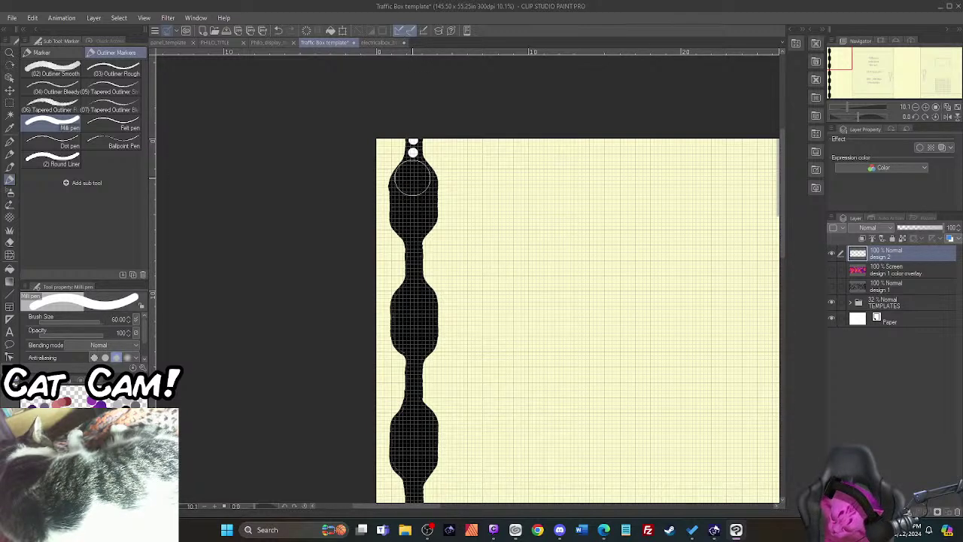
key(bracketright)
key(bracketright)
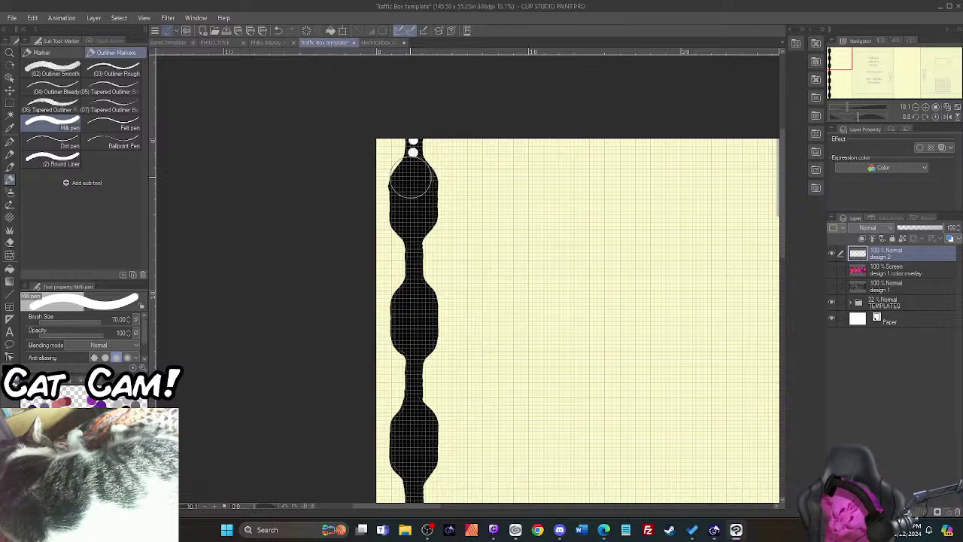
drag(408, 175, 409, 172)
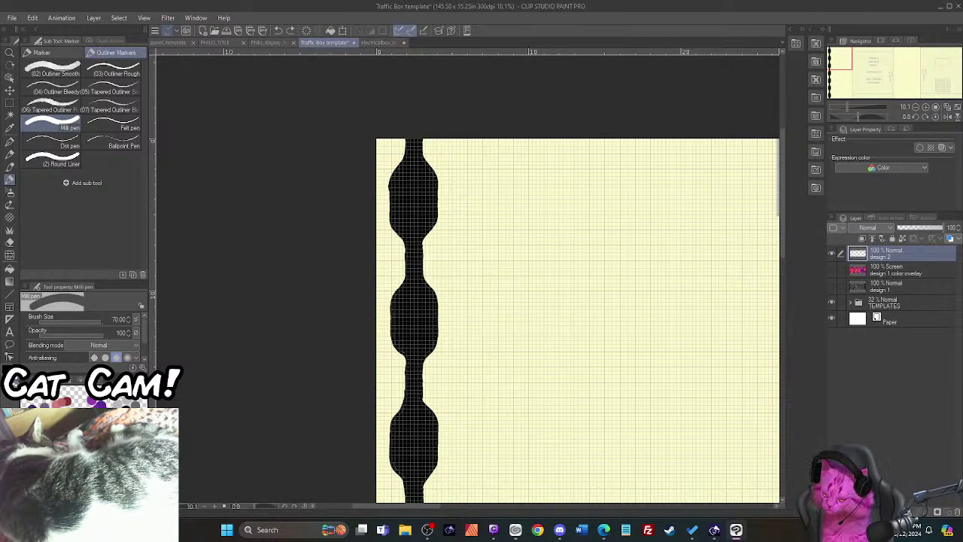
Step: Set the Milli pen's brush size back to 20 and dab two small round dots in the uppermost narrow section
key(bracketleft)
key(bracketleft)
key(bracketleft)
key(bracketleft)
key(bracketleft)
key(bracketleft)
key(bracketleft)
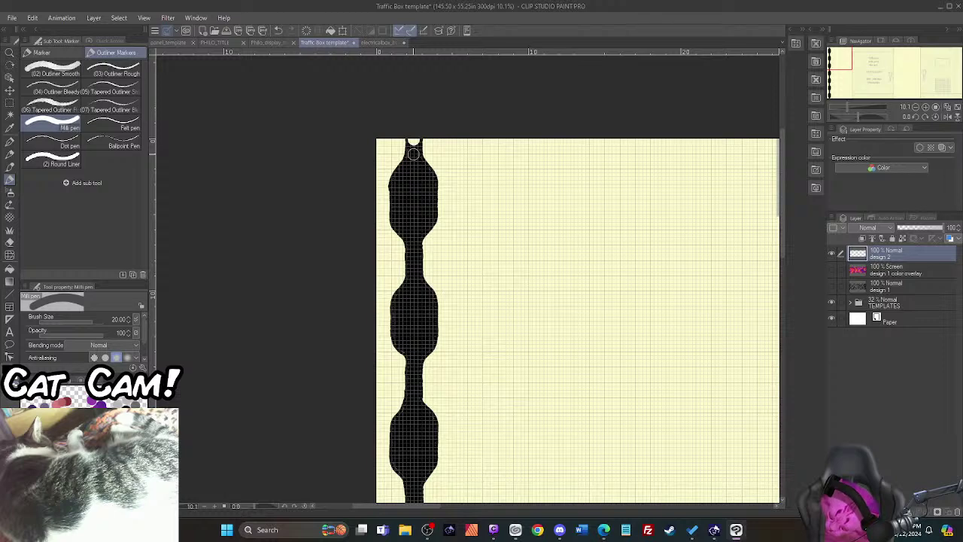
click(413, 154)
Step: Dab two large round dots in the first wide section, the upper at brush size 50 and the lower at 60
key(bracketright)
key(bracketright)
key(bracketright)
key(bracketright)
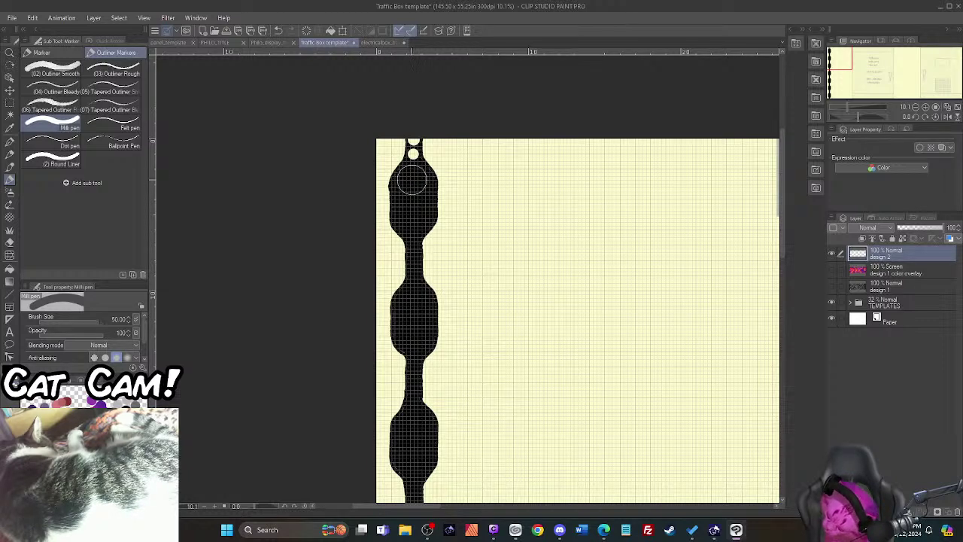
key(bracketright)
click(412, 181)
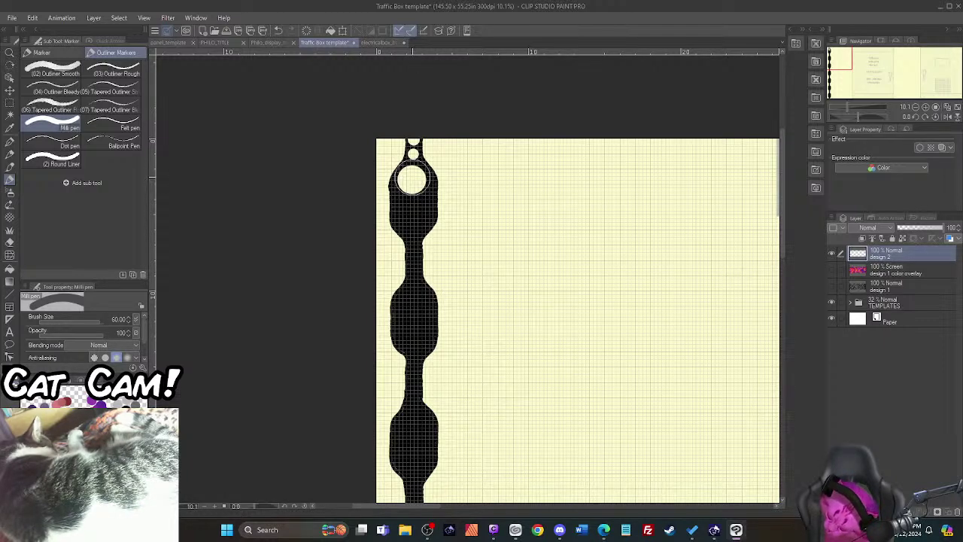
click(412, 214)
Step: Reduce the brush size to about 20 and dab four small dots down the narrow section below the first wide one
key(bracketleft)
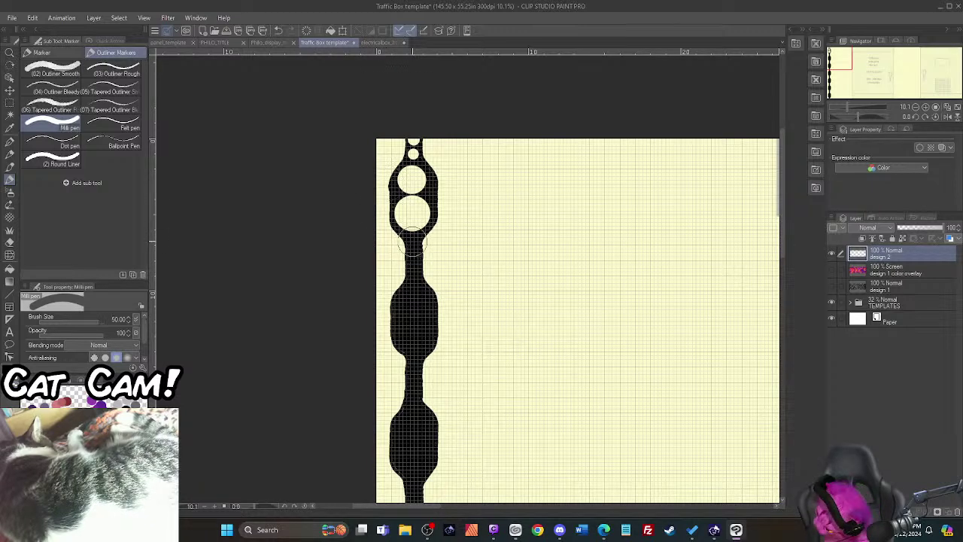
key(bracketleft)
key(bracketleft)
key(bracketleft)
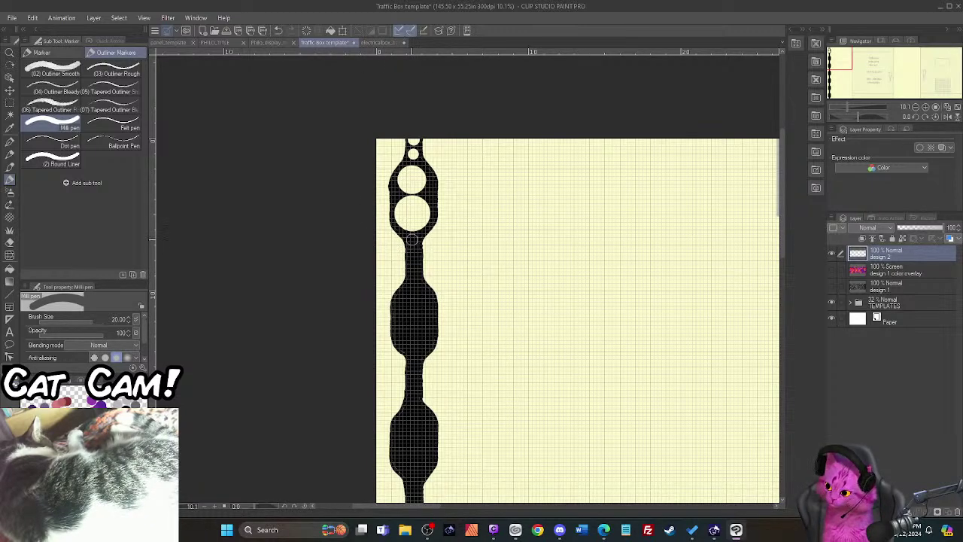
click(413, 239)
key(bracketleft)
click(413, 252)
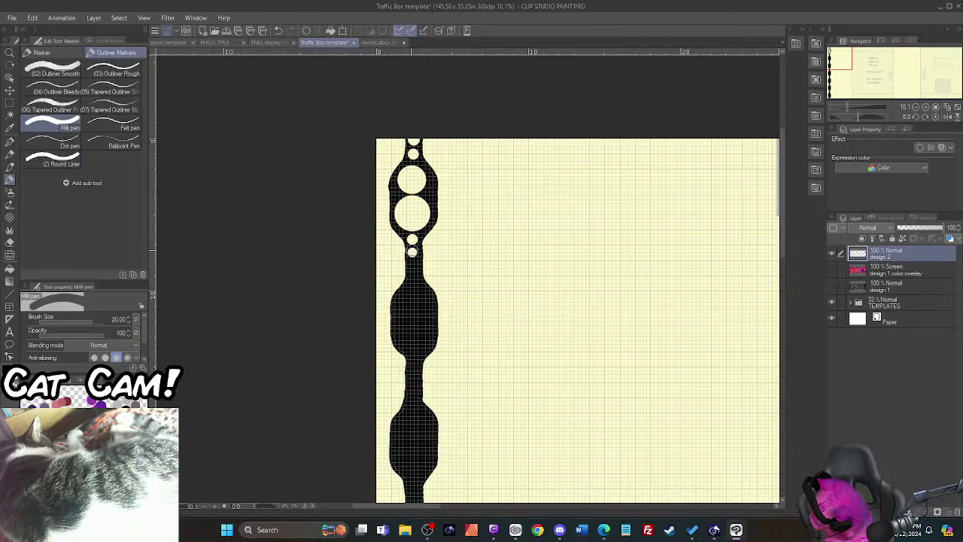
click(412, 264)
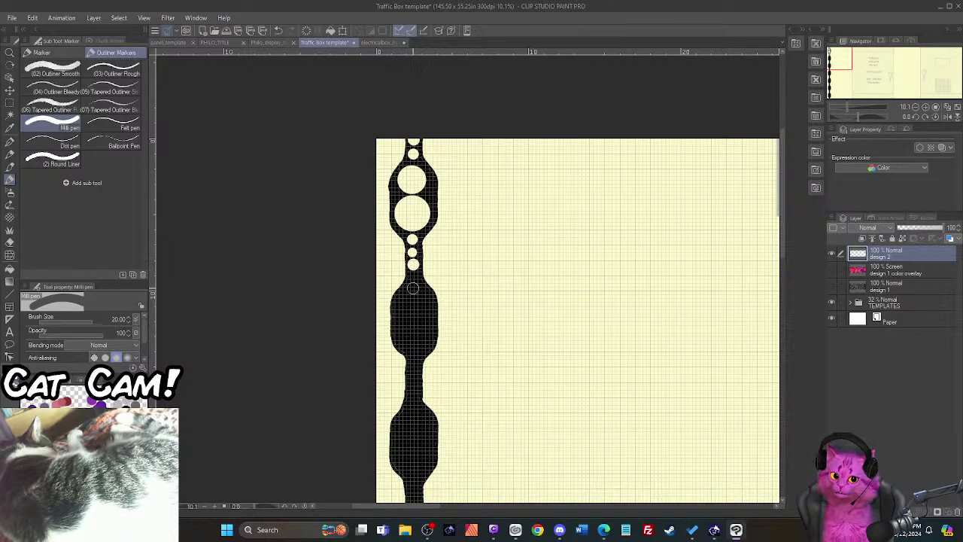
click(413, 277)
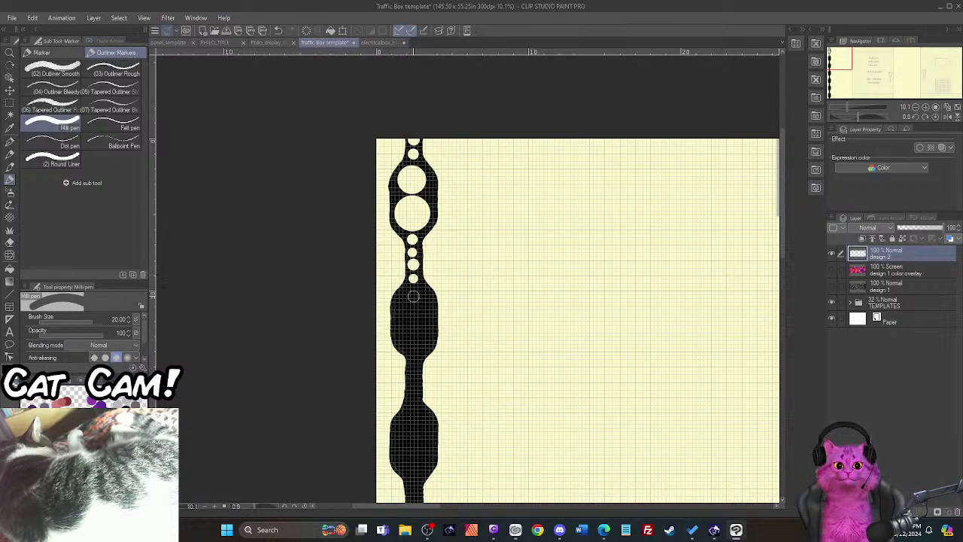
Step: Dab two large dots in the second wide section, making the lower one slightly bigger at brush size 60
key(bracketright)
key(bracketright)
key(bracketright)
key(bracketright)
key(bracketright)
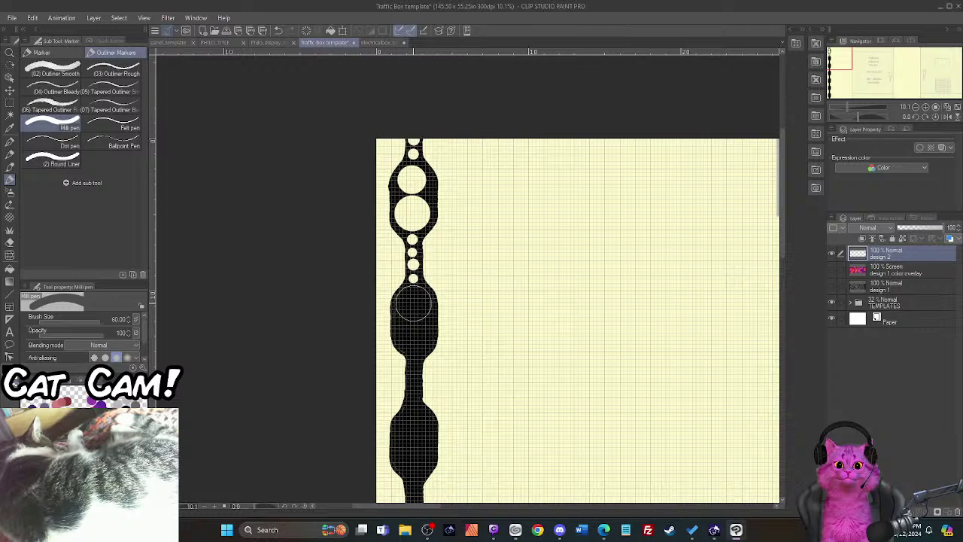
click(413, 304)
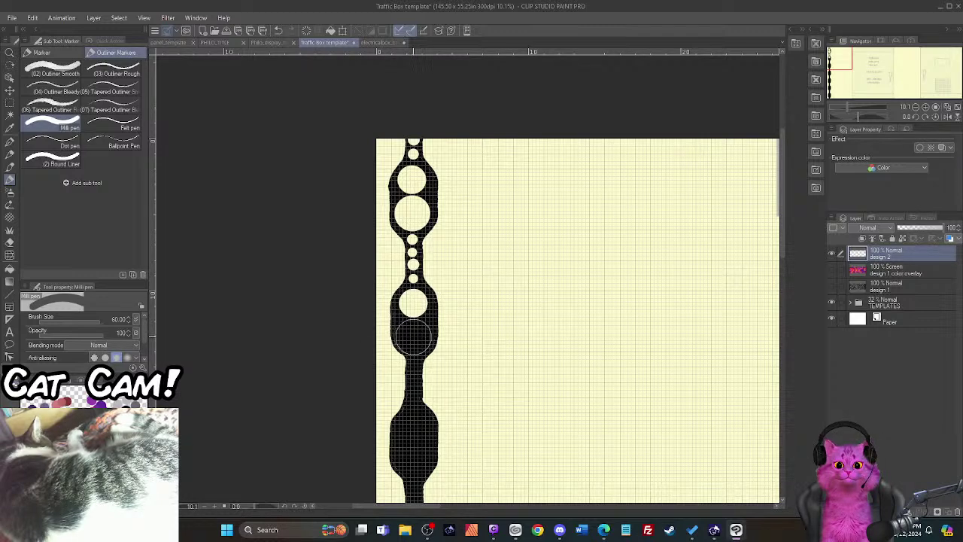
click(412, 337)
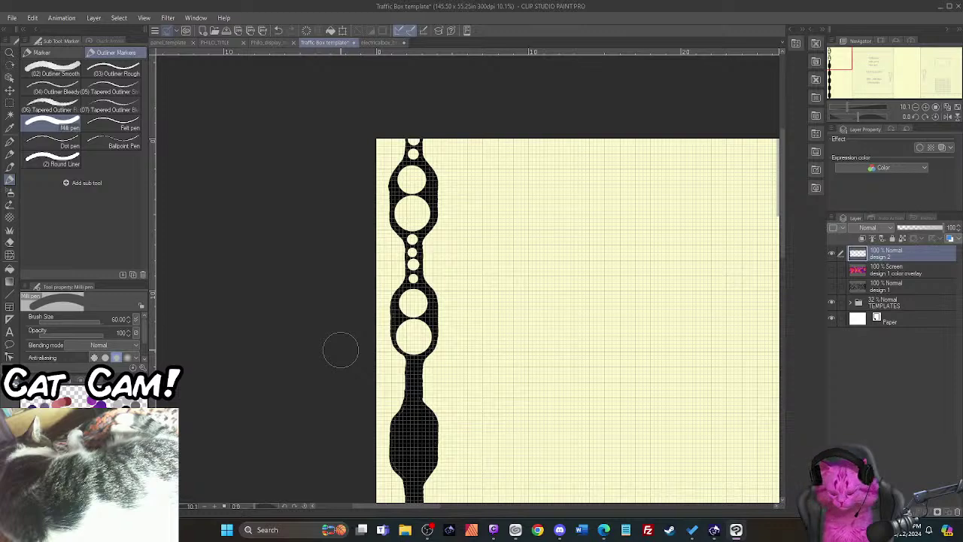
Step: Set the brush size to 17 and dab three small dots down the narrow section below the second wide one
drag(781, 247, 789, 300)
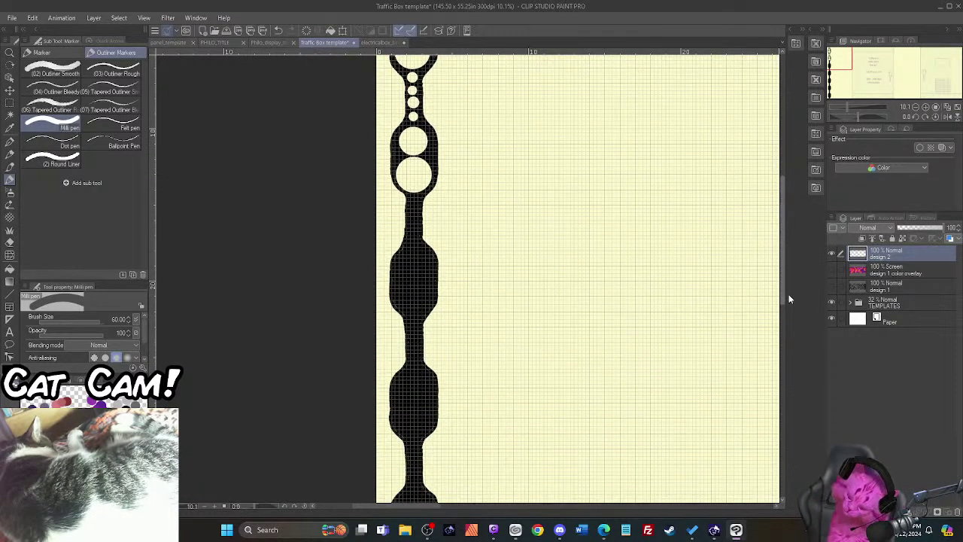
key(bracketleft)
key(bracketleft)
key(bracketleft)
key(bracketleft)
key(bracketleft)
key(bracketleft)
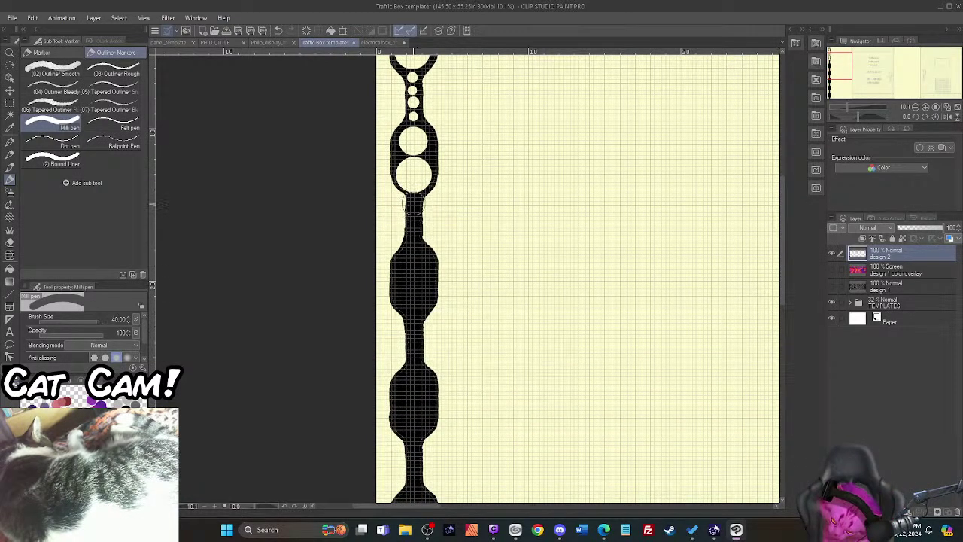
click(413, 204)
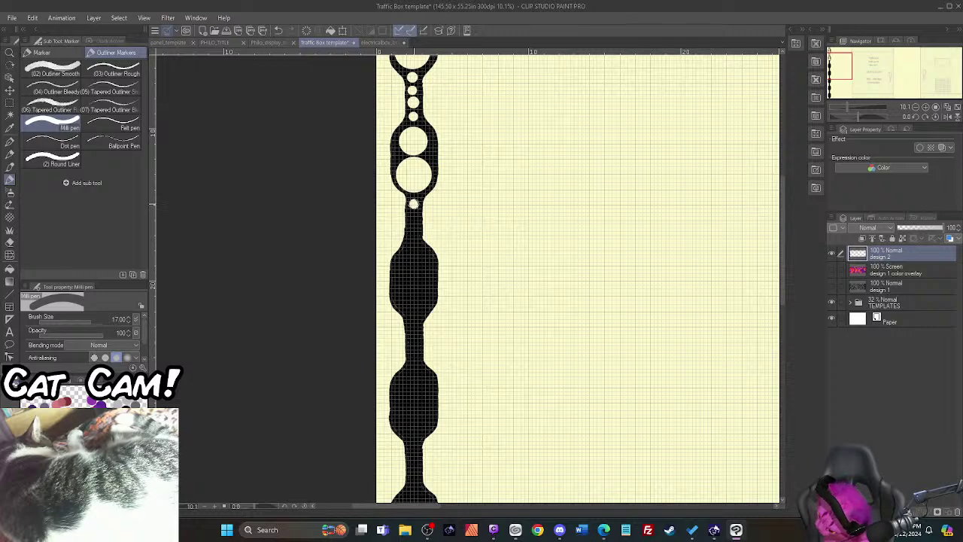
click(413, 217)
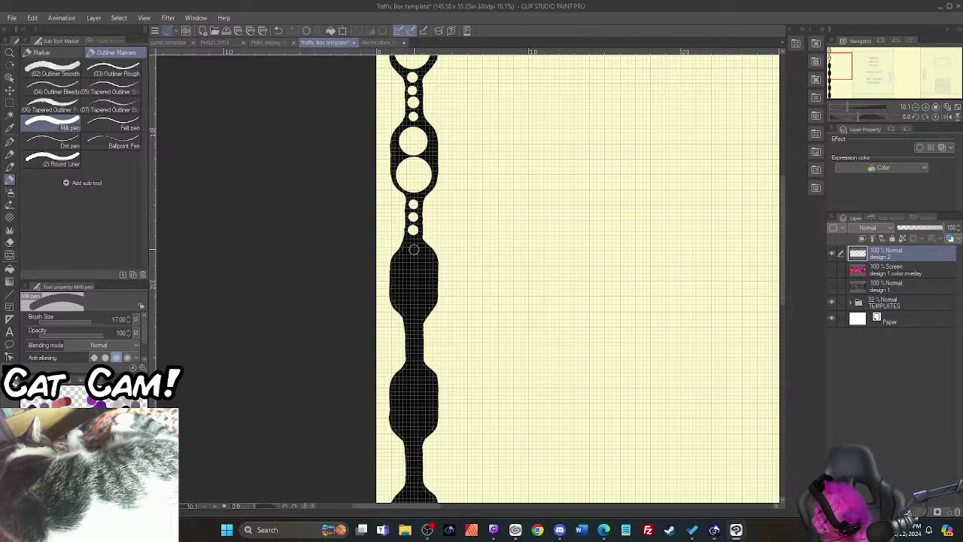
Step: Dab a medium dot at the upper end of the third wide section and a large one at brush size 70 beneath it
key(bracketright)
key(bracketright)
key(bracketright)
key(bracketright)
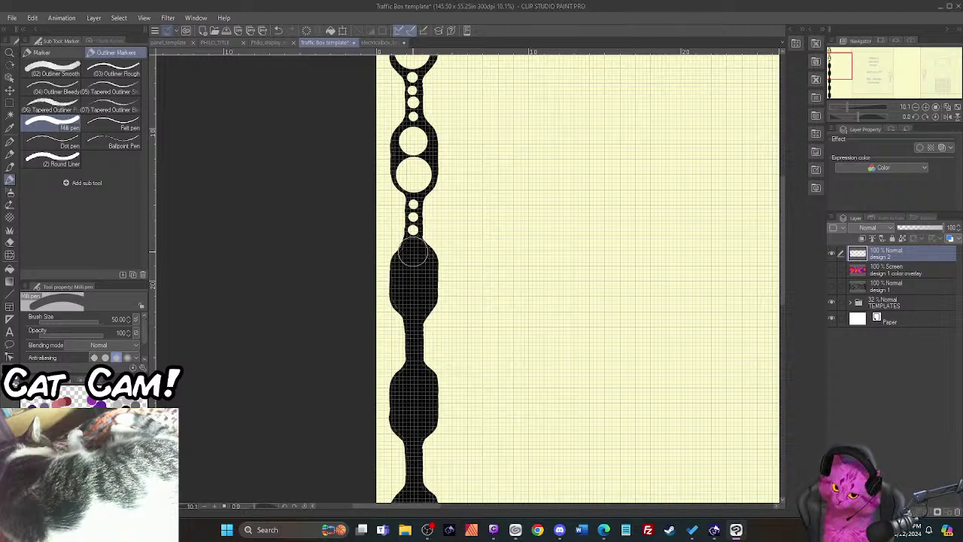
click(413, 252)
key(bracketright)
key(bracketright)
key(bracketright)
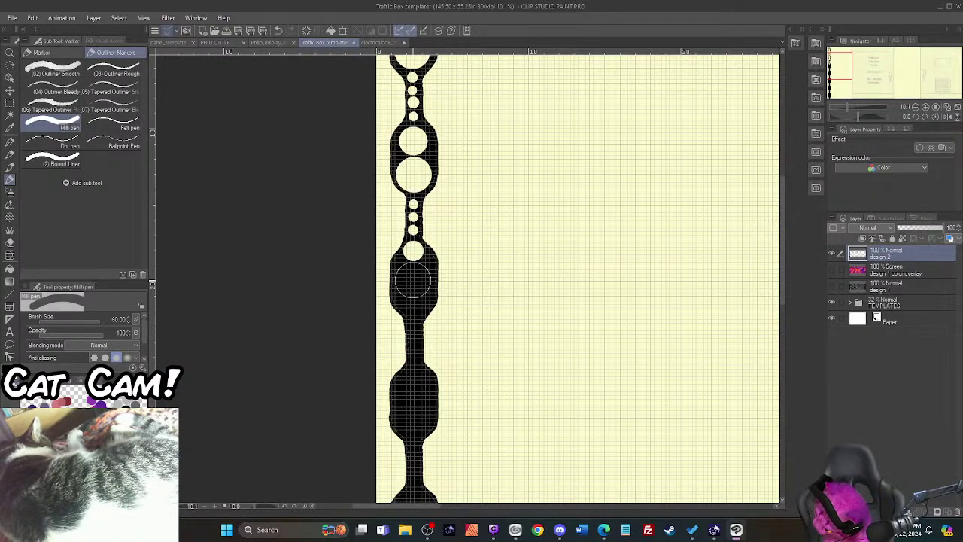
click(413, 285)
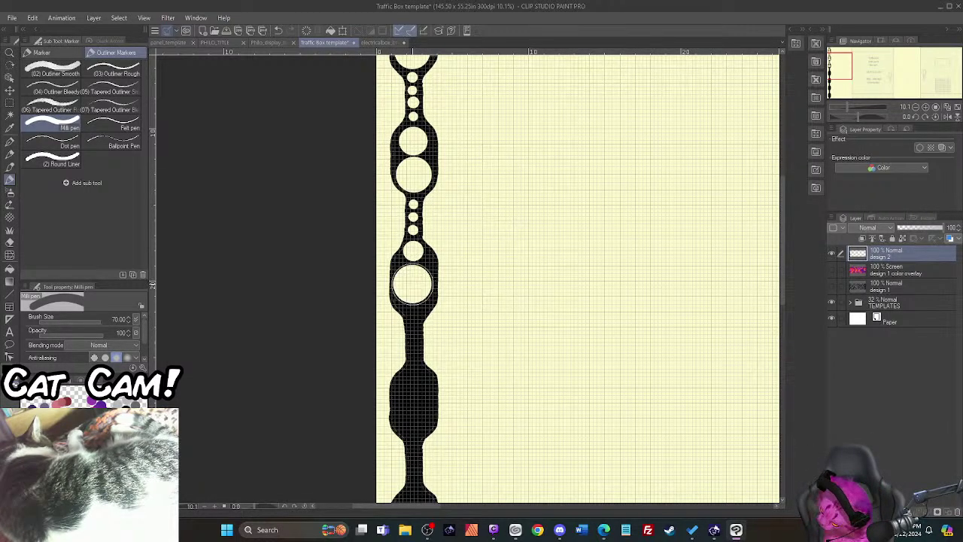
Step: Set the brush size to 25 and dab a small dot at the lower end of the third wide section
key(bracketleft)
key(bracketleft)
key(bracketleft)
key(bracketleft)
key(bracketleft)
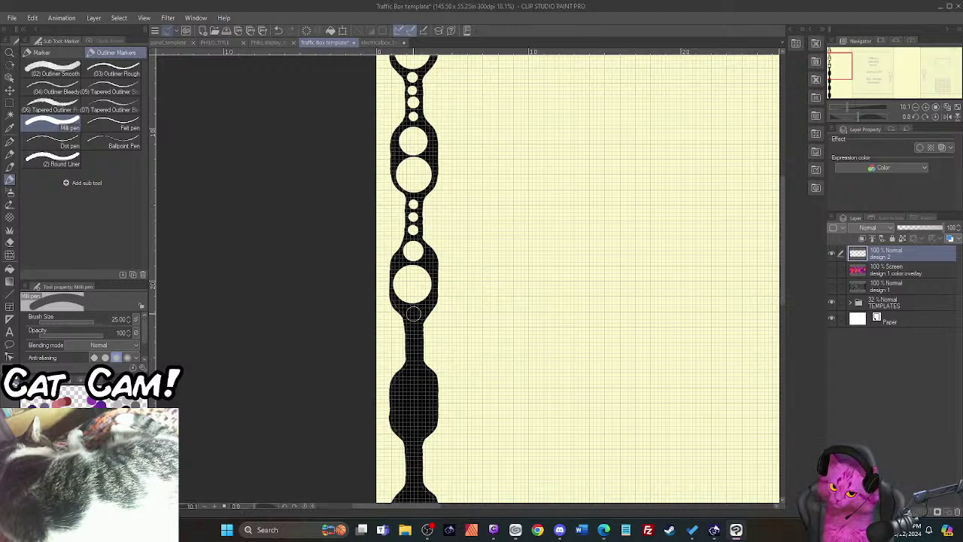
click(413, 313)
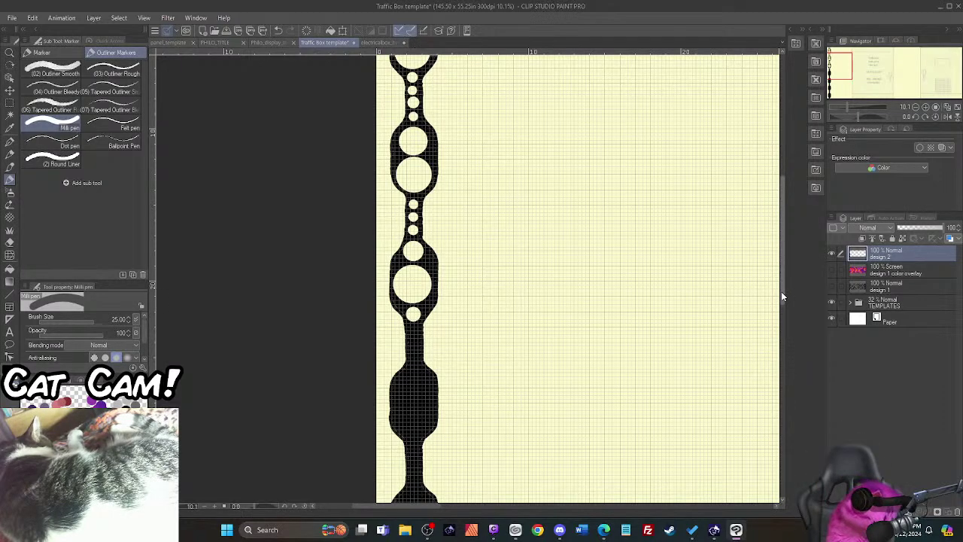
Step: Set the brush size to 20 and dab three small dots down the narrow section below the third wide one
drag(782, 296, 789, 340)
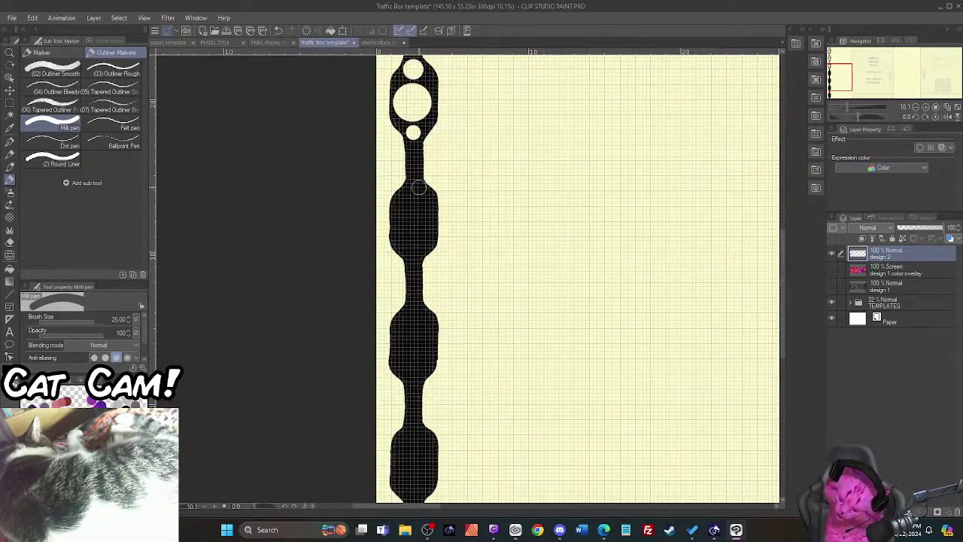
key(bracketleft)
key(bracketleft)
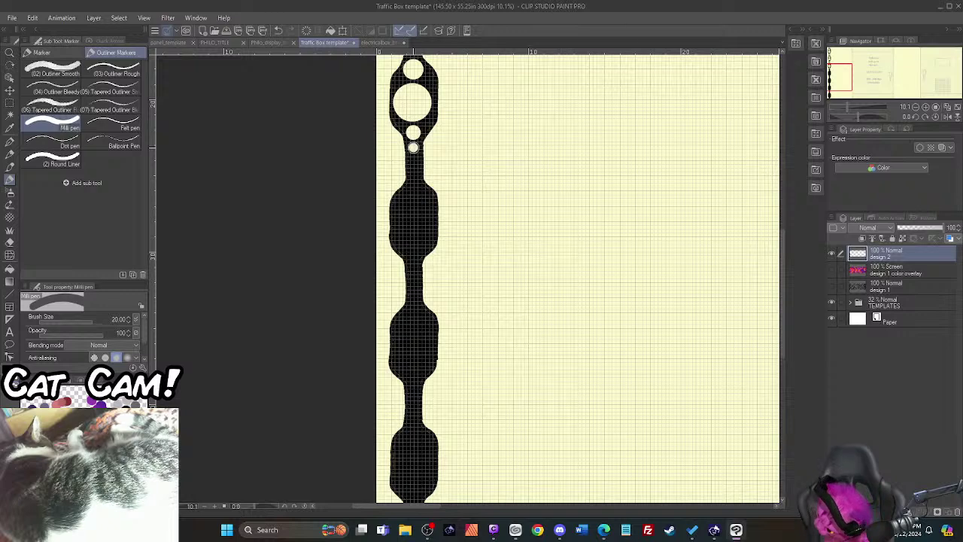
click(413, 160)
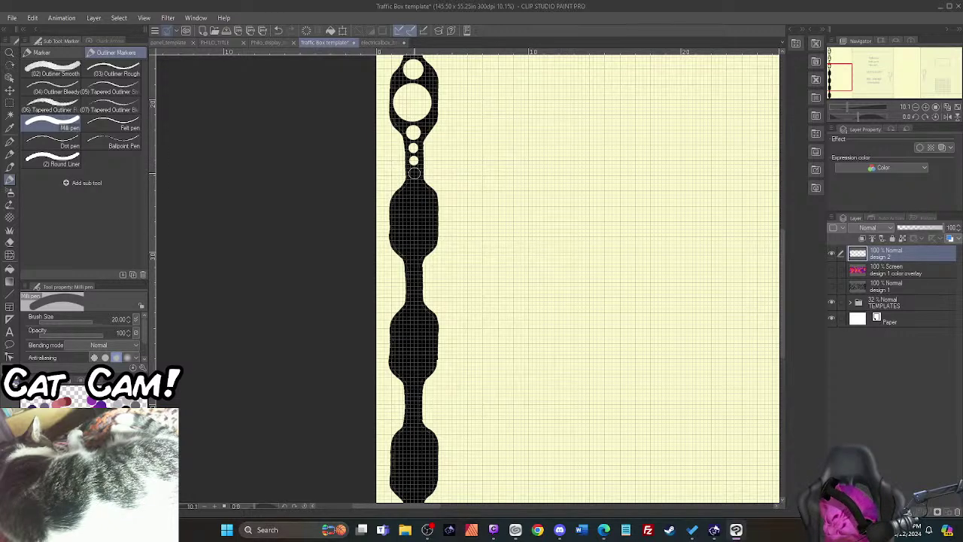
click(414, 174)
Step: Dab a large dot at brush size 60 in the upper half of the fourth wide section and one at size 70 below it
key(bracketright)
key(bracketright)
key(bracketright)
key(bracketright)
key(bracketright)
key(bracketright)
key(bracketright)
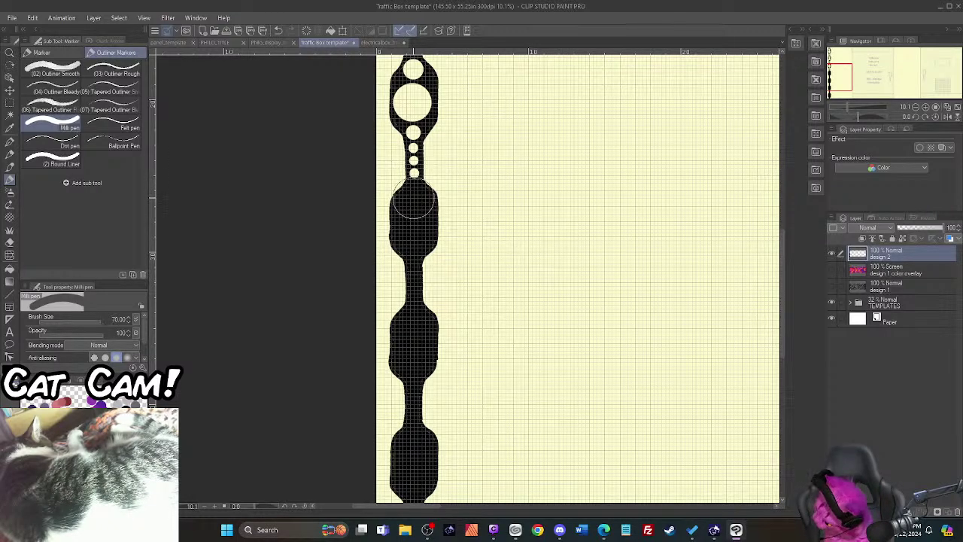
key(bracketleft)
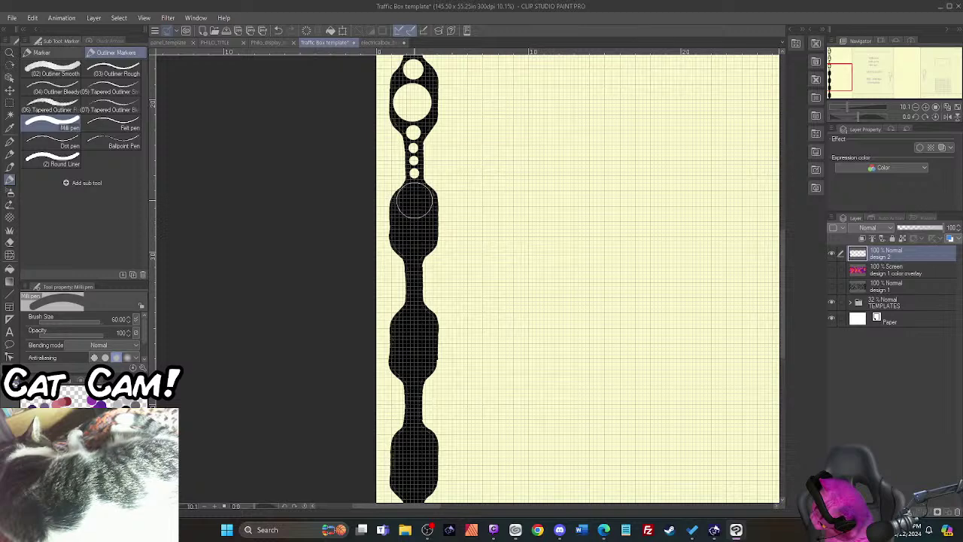
click(414, 202)
key(bracketright)
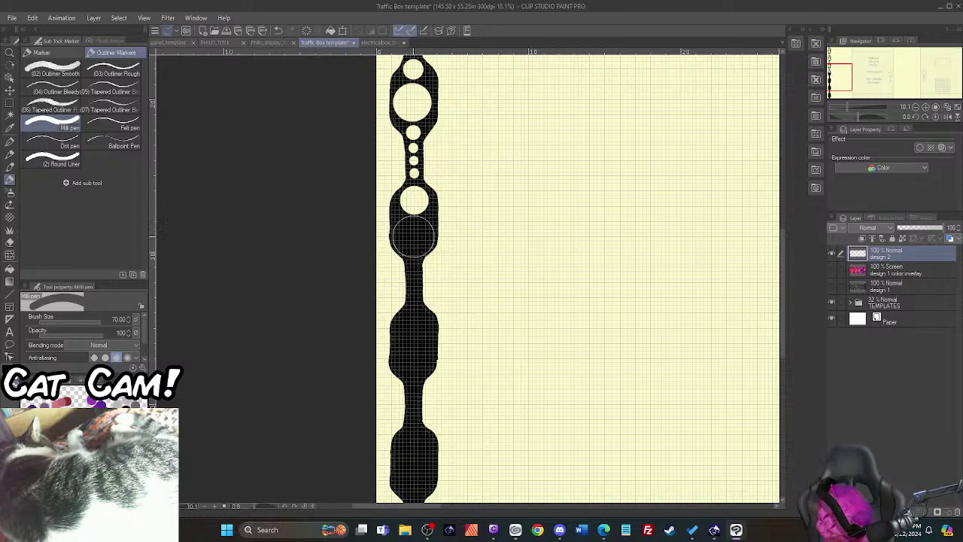
click(414, 235)
Step: Set the brush size to 20 and dab four small dots down the narrow section below the fourth wide one
key(bracketleft)
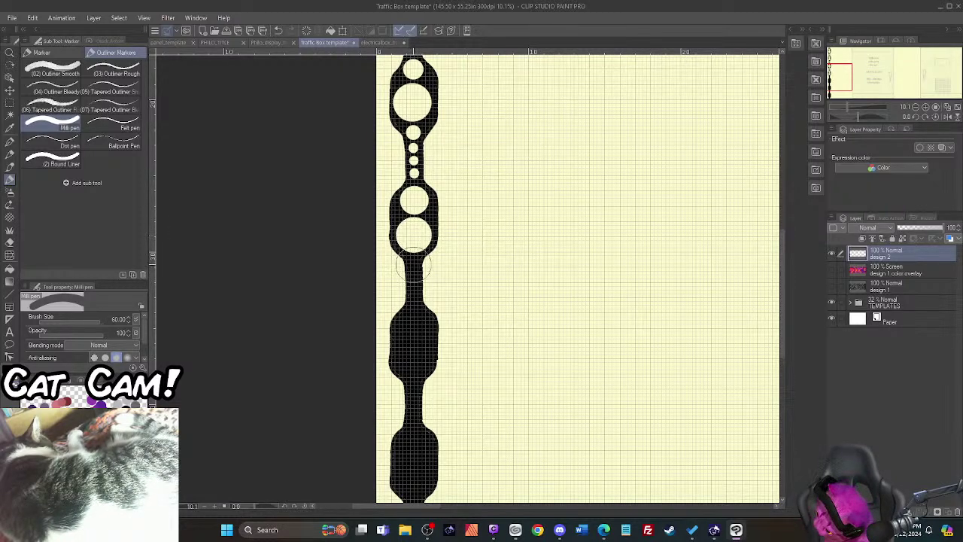
key(bracketleft)
key(bracketleft)
key(bracketleft)
key(bracketleft)
key(bracketleft)
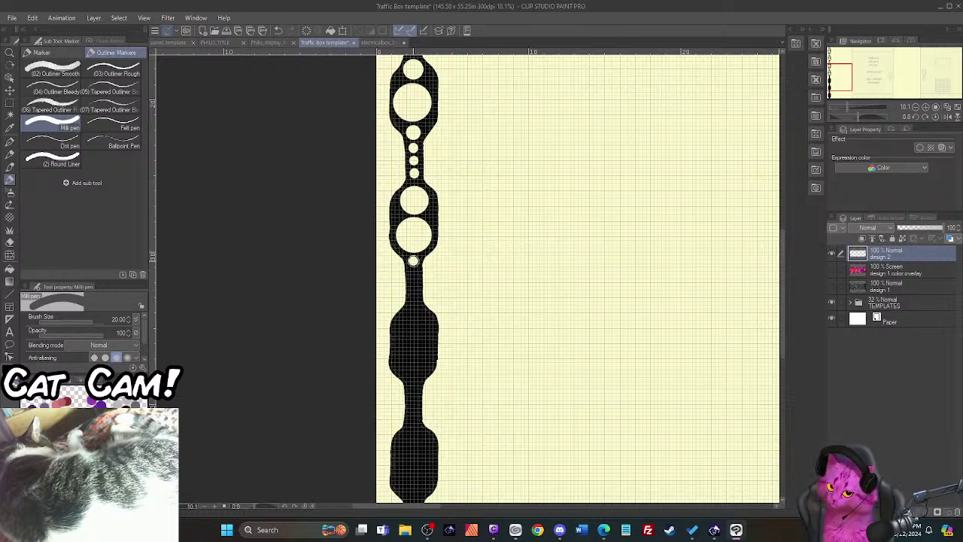
click(413, 260)
click(413, 272)
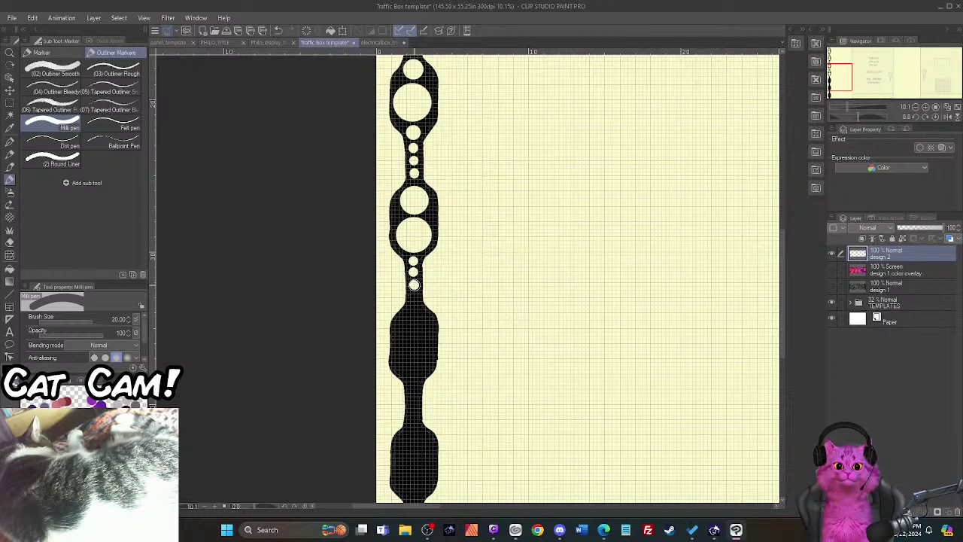
click(414, 297)
Step: Set the brush size to 60 and dab two large dots, one above the other, in the fifth wide section
key(bracketright)
key(bracketright)
key(bracketright)
key(bracketright)
key(bracketright)
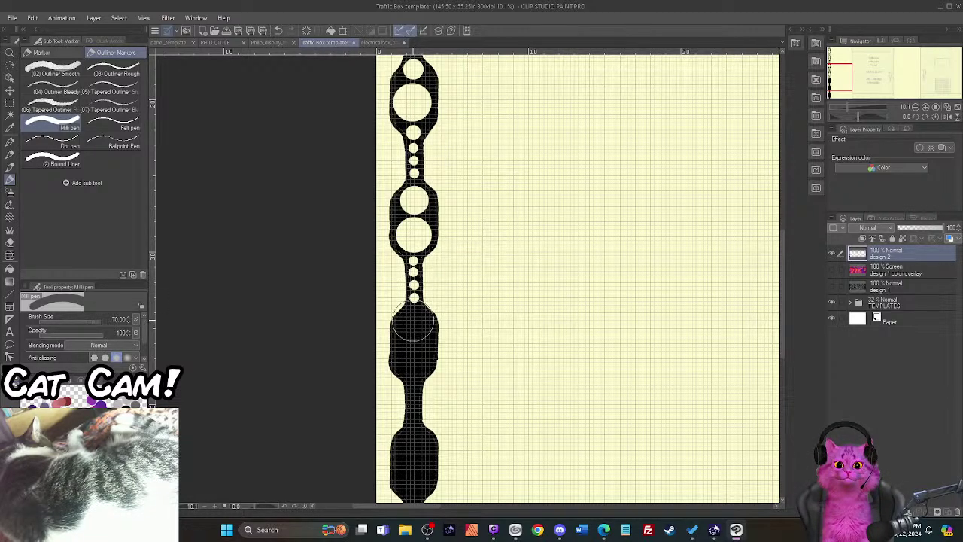
key(bracketleft)
key(bracketleft)
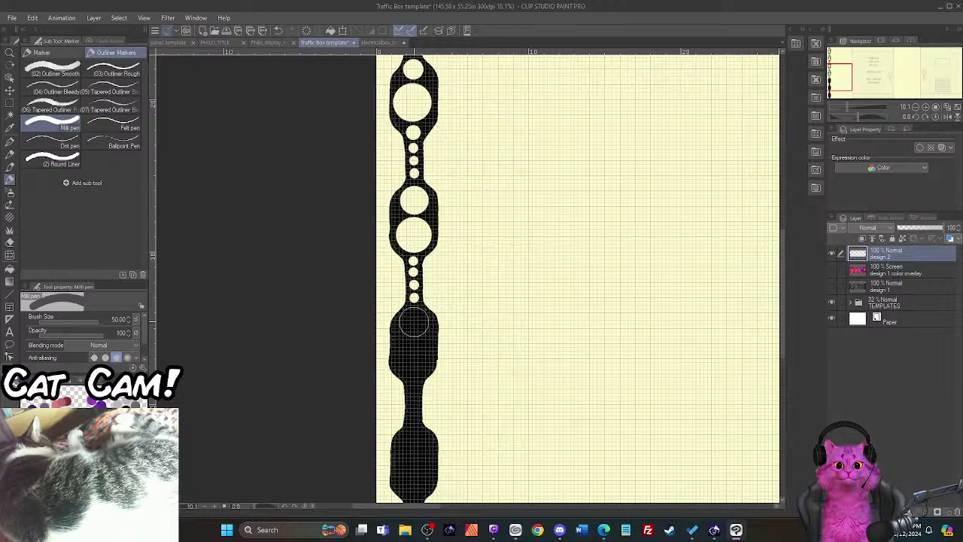
key(bracketright)
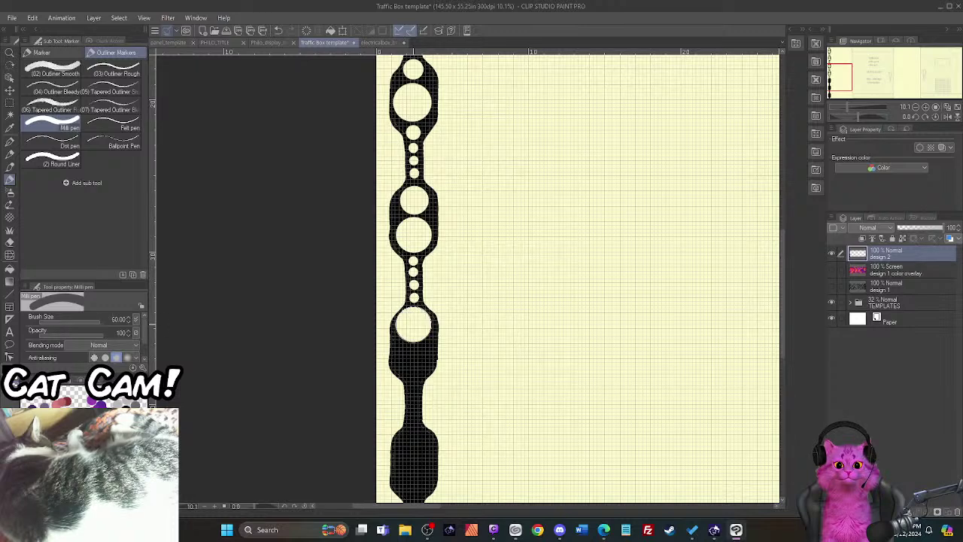
click(412, 329)
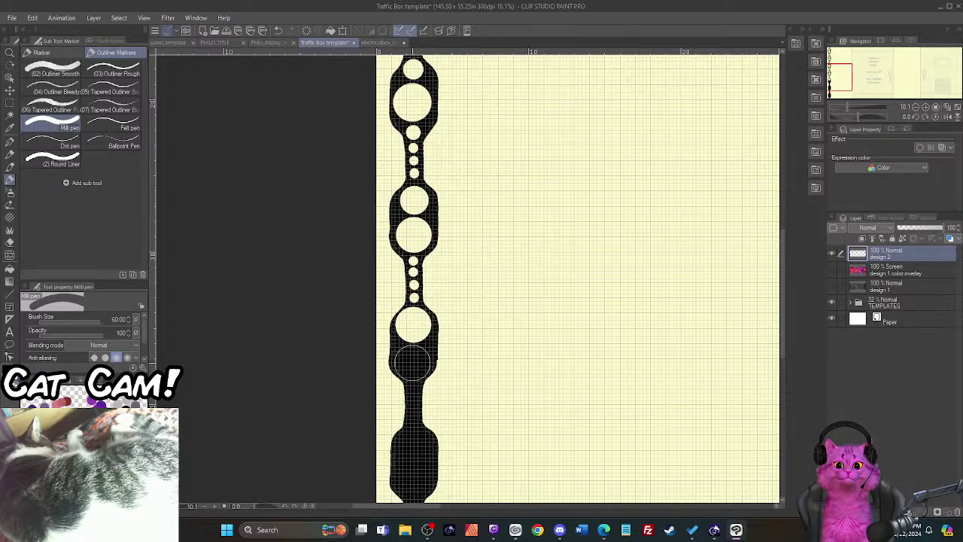
click(413, 360)
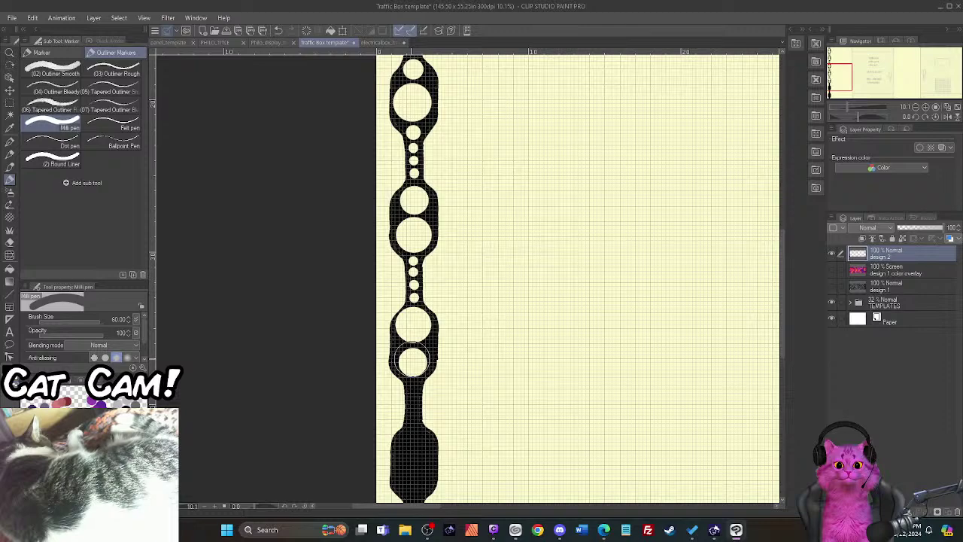
Step: Set the brush size to 25 and dab three small dots down the narrow section below the fifth wide one
drag(783, 313, 785, 360)
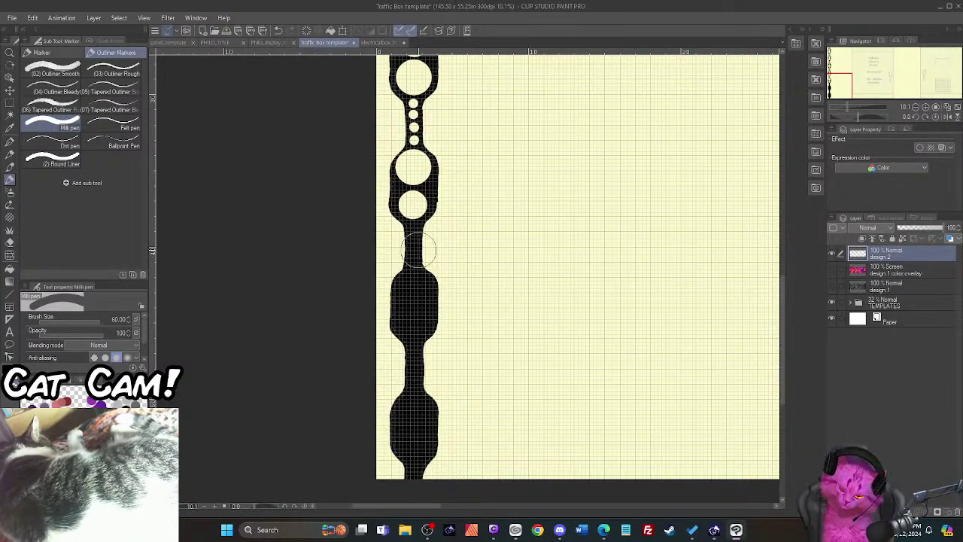
key(bracketleft)
key(bracketleft)
key(bracketleft)
key(bracketleft)
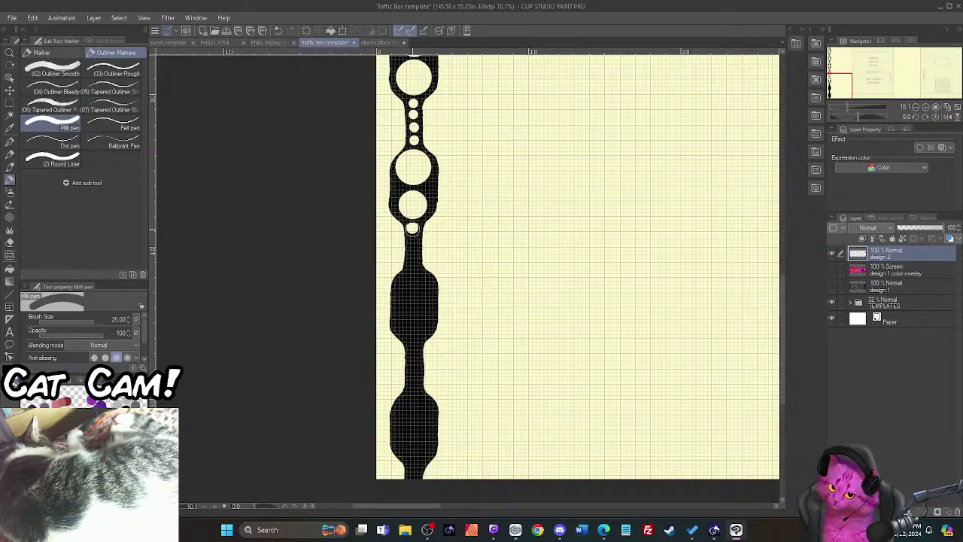
click(412, 242)
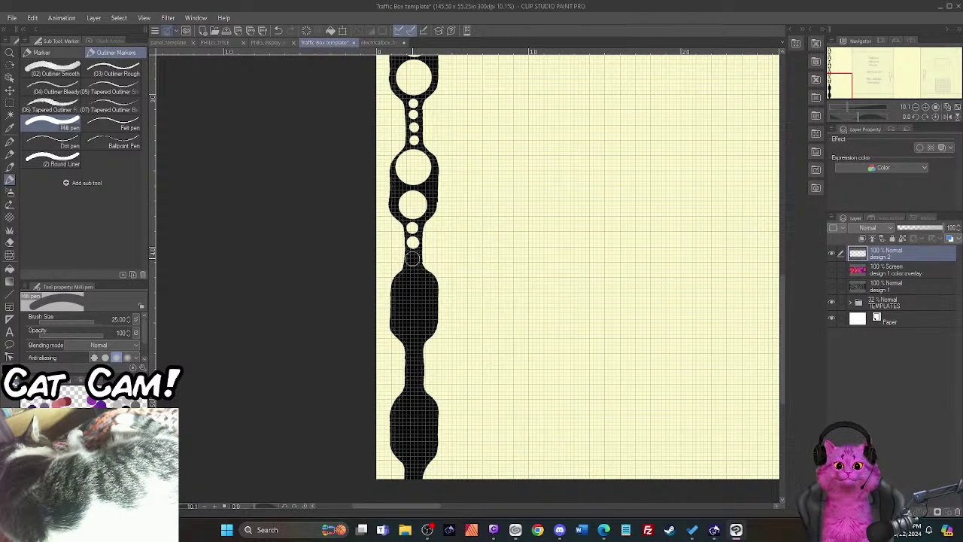
click(413, 259)
Step: Dab two large dots, one above the other, in the sixth wide section, using brush size 60 for the lower one
key(bracketright)
key(bracketright)
key(bracketright)
key(bracketright)
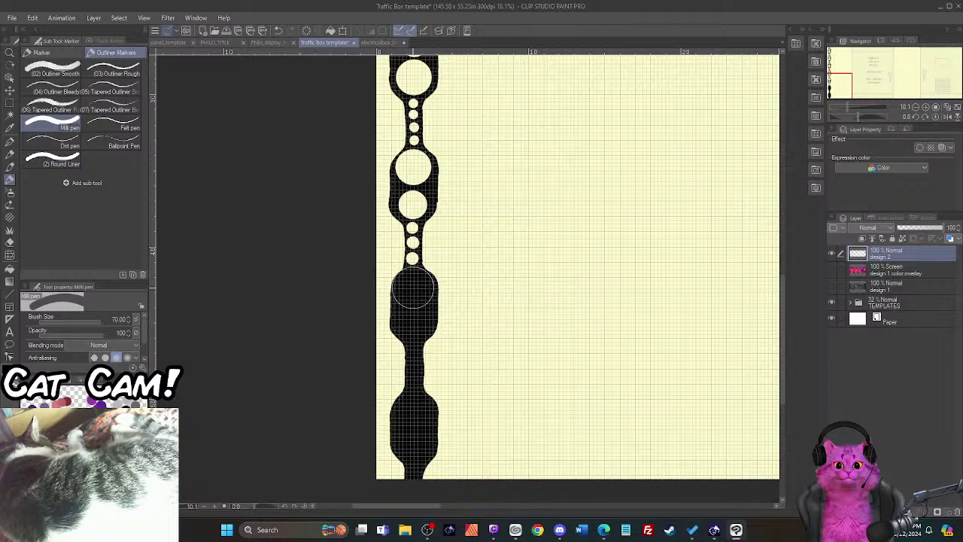
click(412, 289)
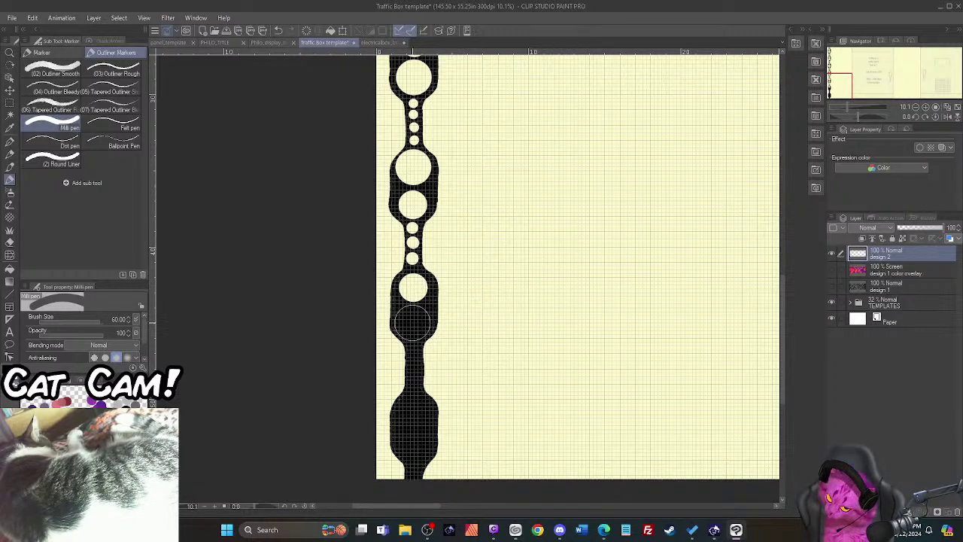
click(414, 321)
Step: Set the brush size to 25 and dab three small dots down the narrow section below the sixth wide one
key(bracketleft)
key(bracketleft)
key(bracketleft)
key(bracketleft)
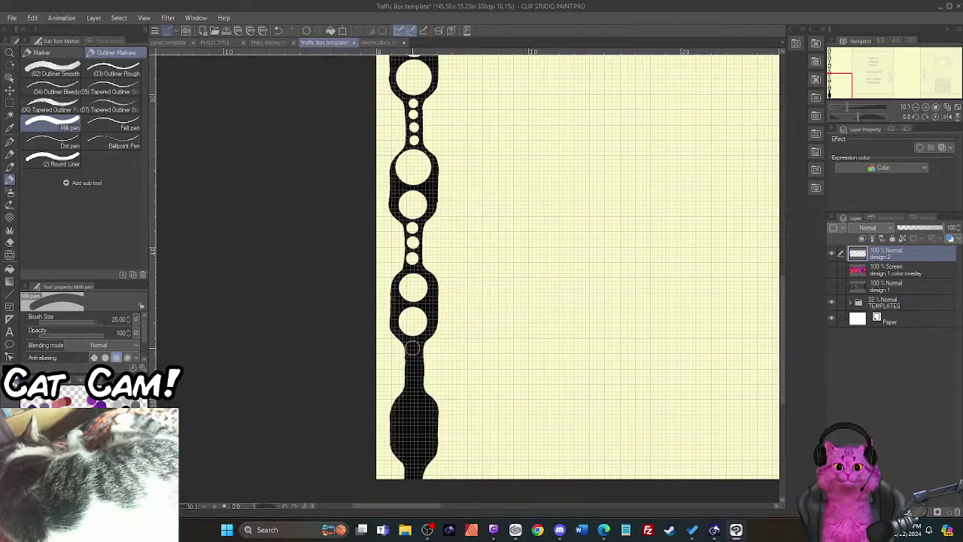
click(414, 347)
click(414, 363)
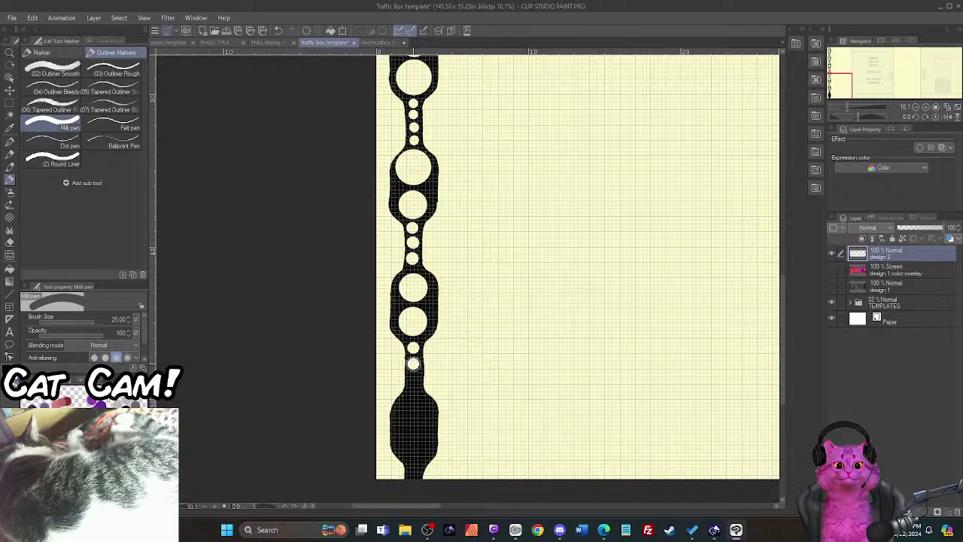
click(414, 379)
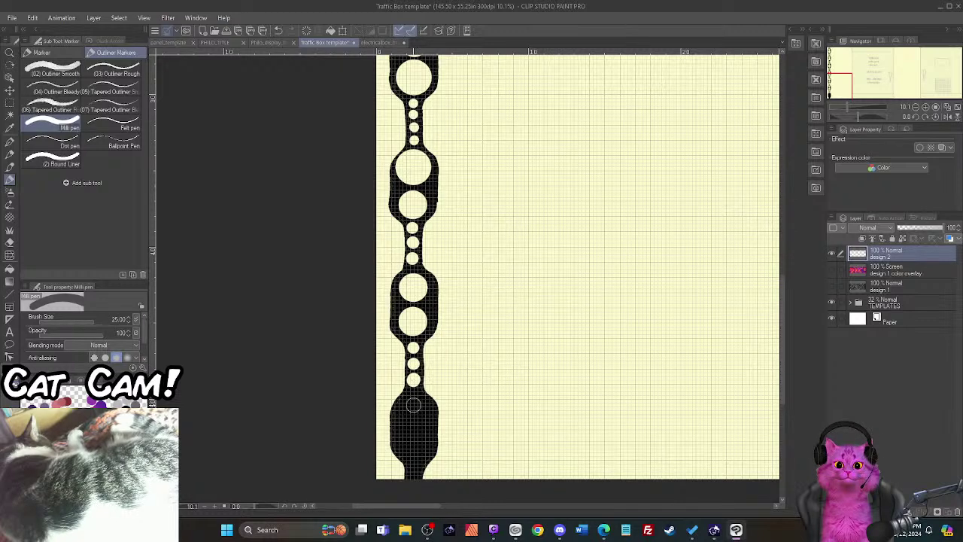
Step: Set the brush size to 60 and dab two large dots, one above the other, in the last wide section
key(bracketright)
key(bracketright)
key(bracketright)
key(bracketright)
click(413, 413)
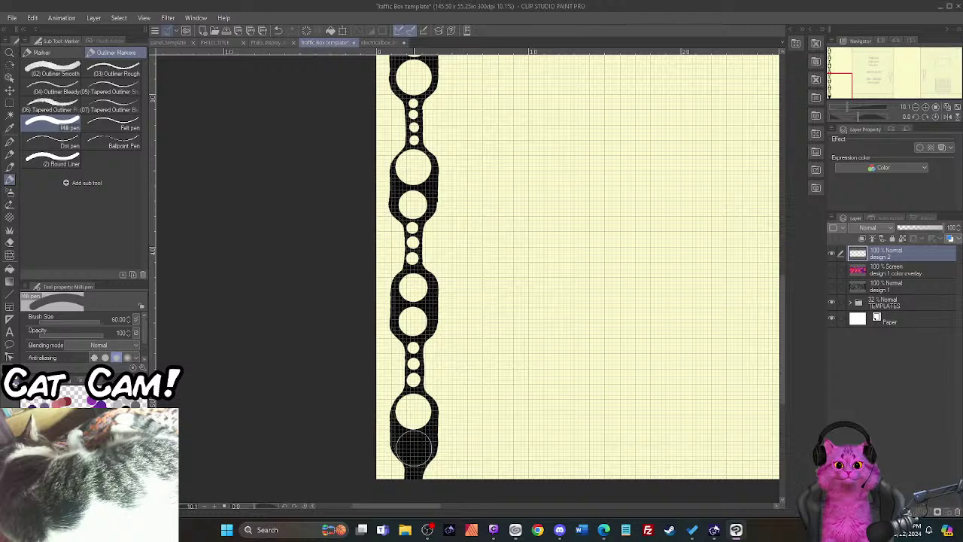
click(413, 449)
Step: Set the brush size to 20 and dab a small dot in the narrow stub at the column's bottom end
key(bracketleft)
key(bracketleft)
key(bracketleft)
key(bracketleft)
key(bracketleft)
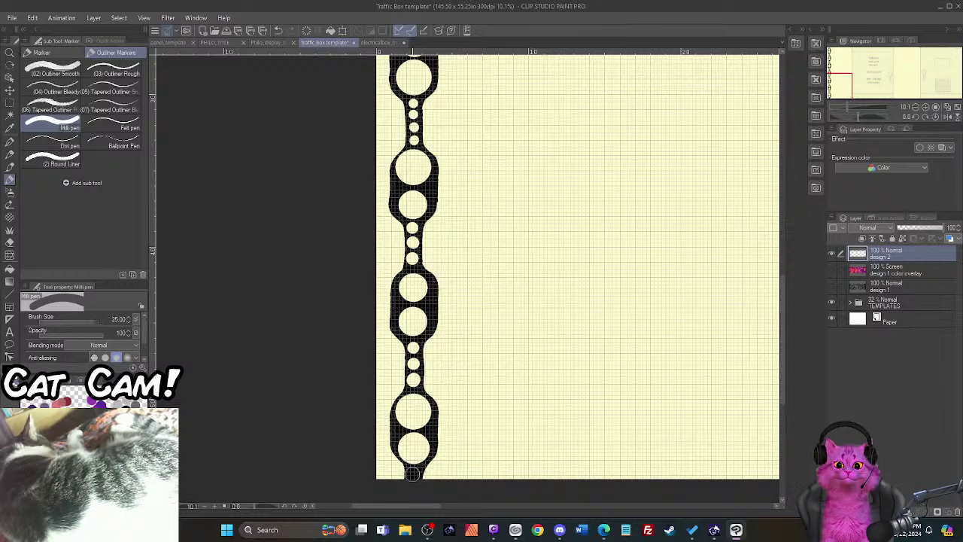
click(413, 473)
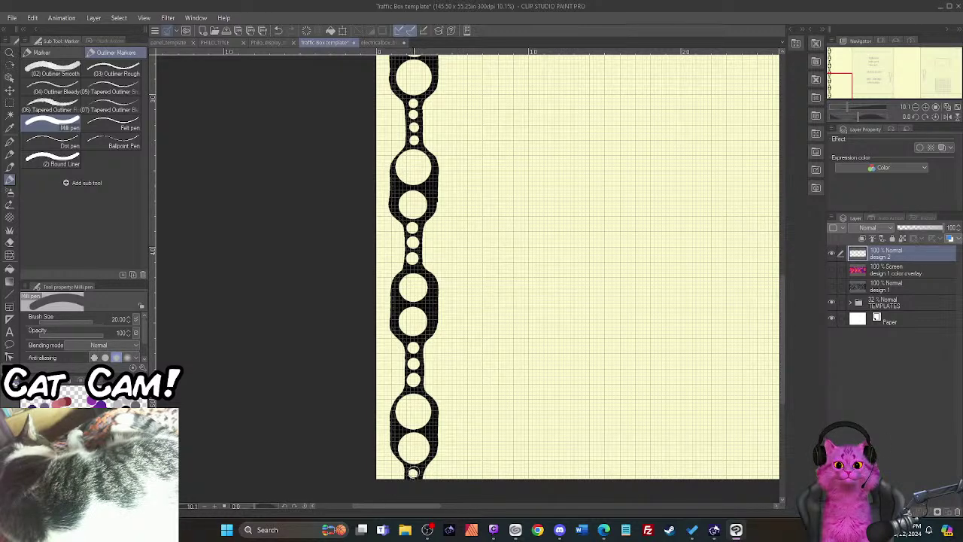
Step: Duplicate the design 2 layer and shift the copied column about 4 inches to the right of the original with a transform
scroll(413, 473, down, 5)
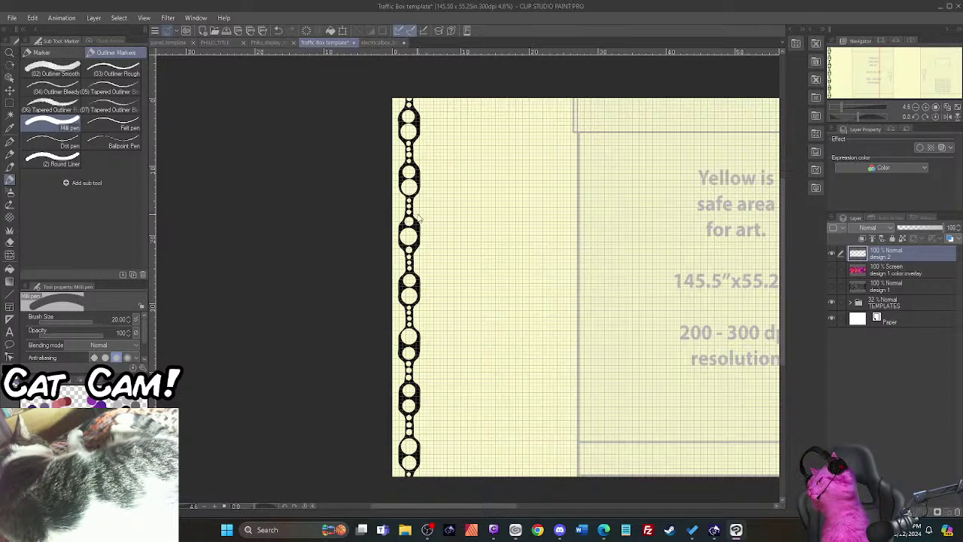
key(ctrl+j)
key(ctrl+t)
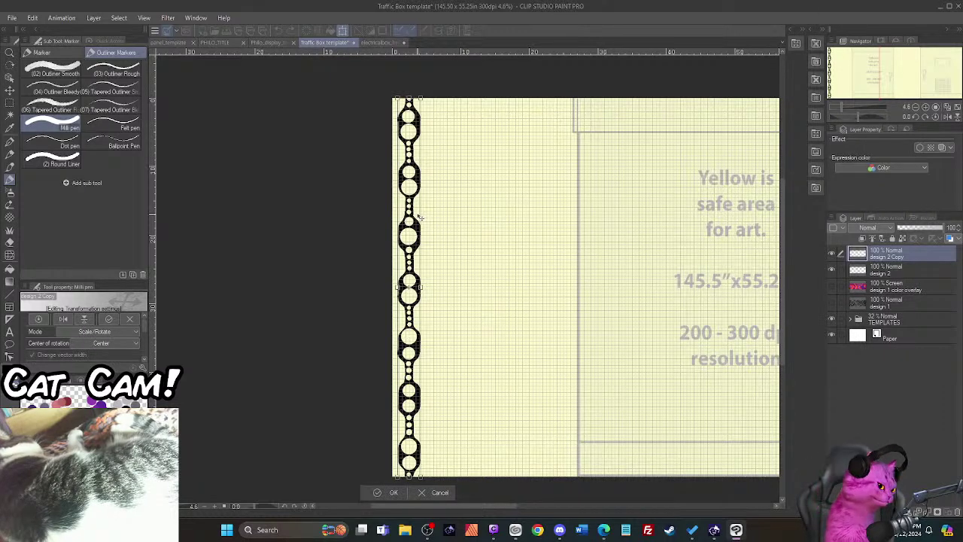
key(Right)
key(Right)
key(Right)
key(Right)
key(Right)
key(Right)
key(Right)
key(Right)
key(Right)
key(Right)
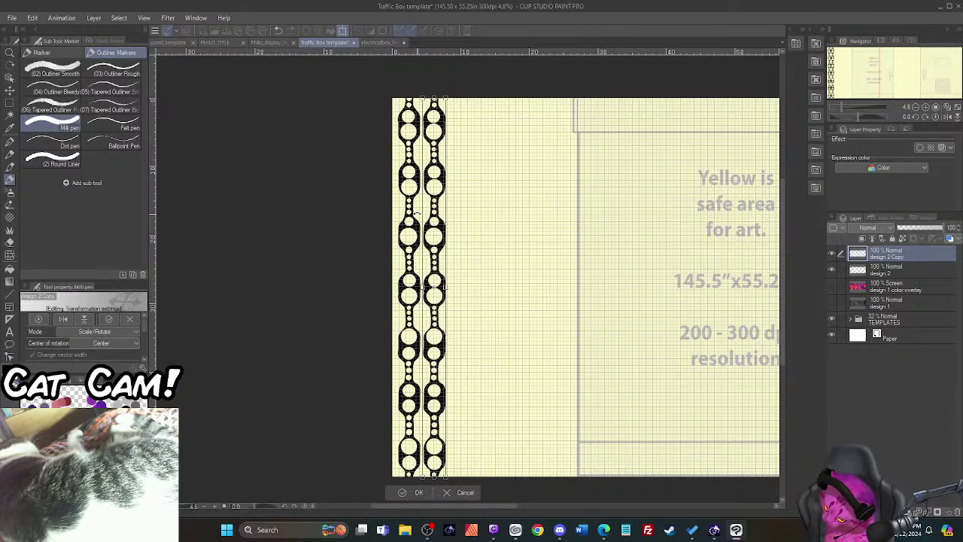
key(Right)
key(Right)
key(Right)
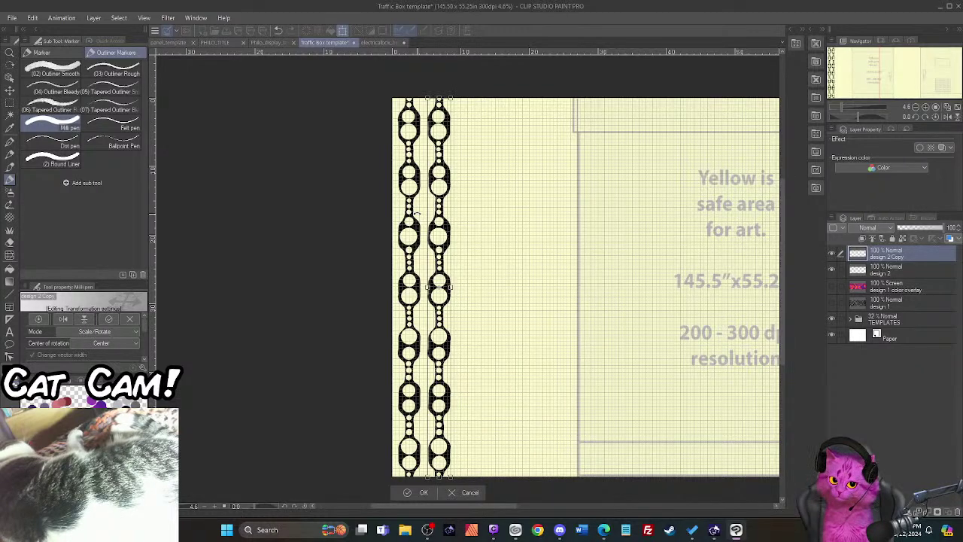
Step: Nudge the copied column slightly closer to the original to fine-tune the gap between them, and apply the transform
scroll(415, 213, up, 4)
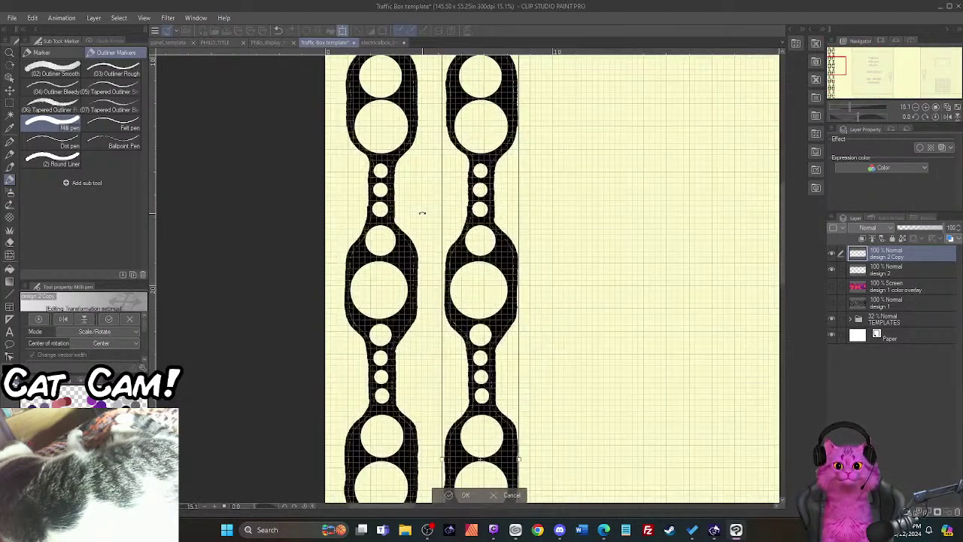
key(Left)
key(Left)
key(Left)
key(Left)
key(Left)
key(Left)
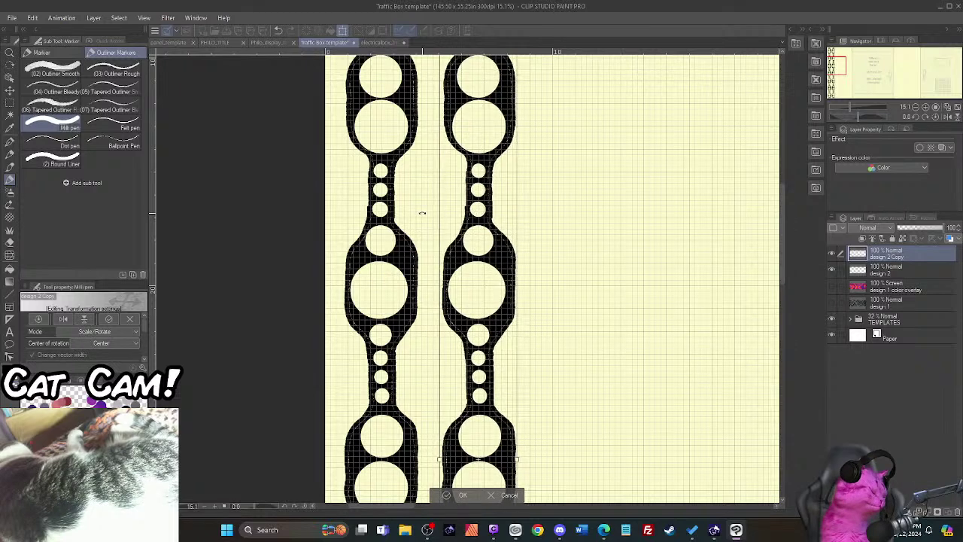
key(Left)
key(Left)
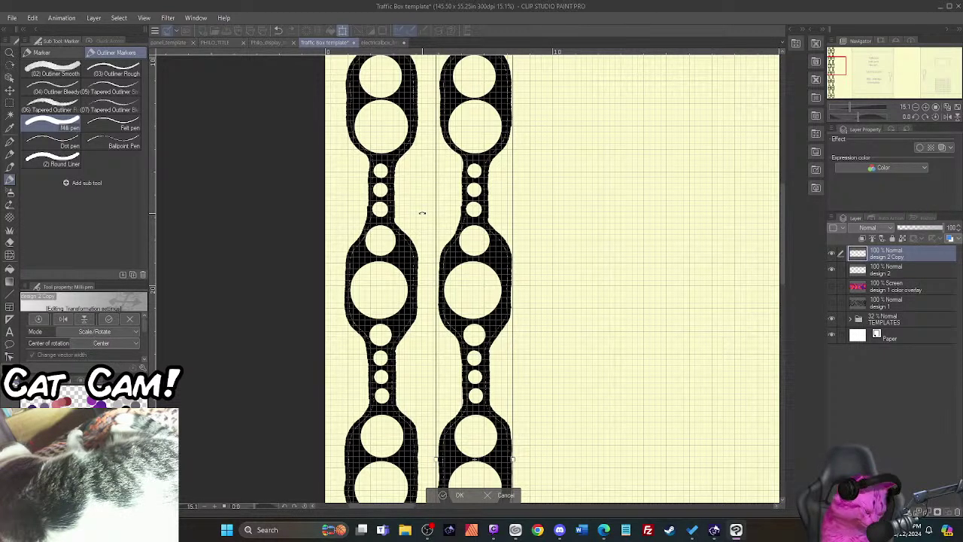
key(Right)
key(Right)
key(Right)
key(Right)
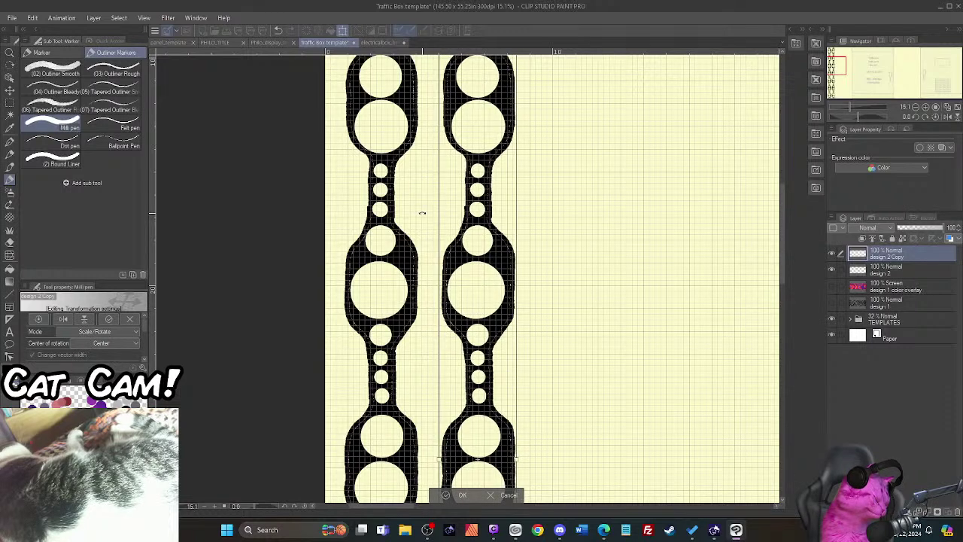
key(Right)
key(Left)
key(Left)
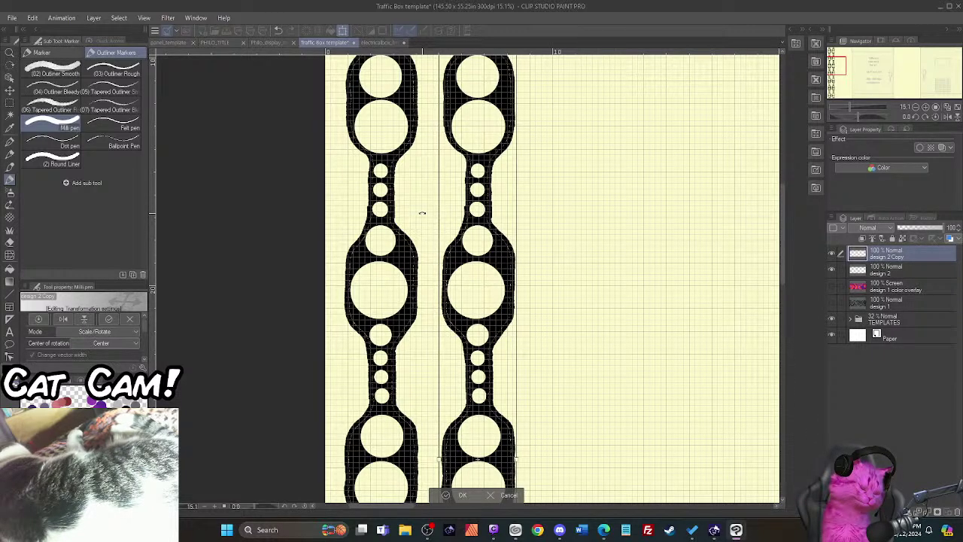
key(Left)
key(Left)
key(Left)
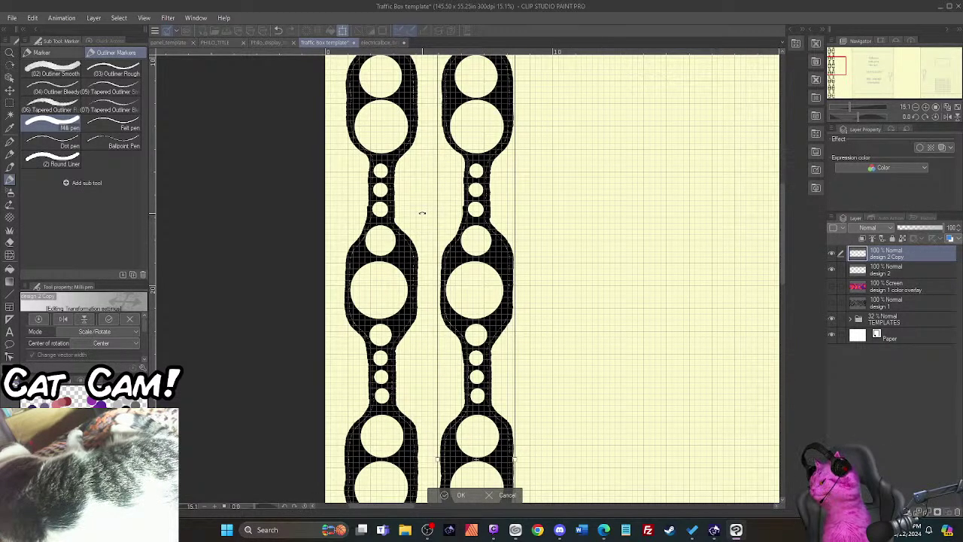
key(Return)
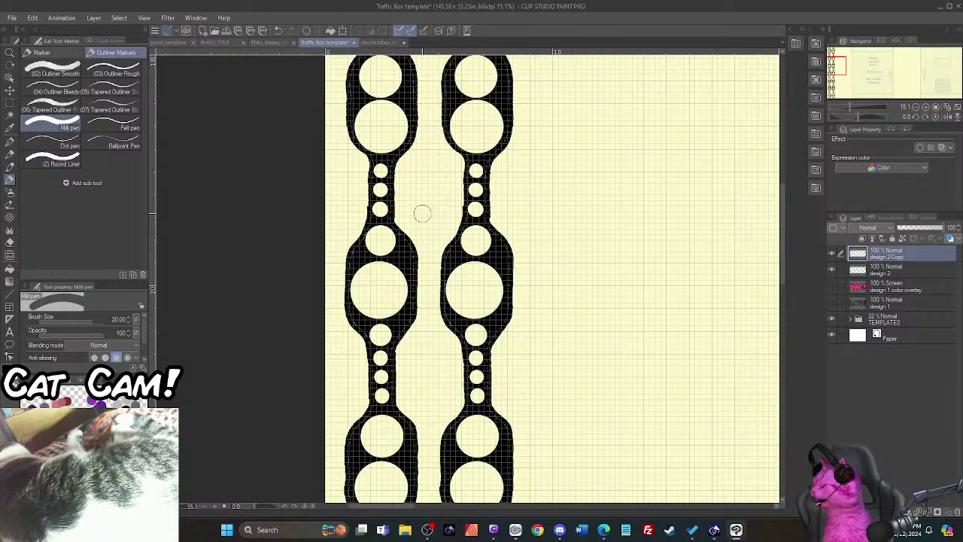
Step: Flip the copied column vertically with a transform, apply it, and merge the copy into the design 2 layer below
scroll(449, 232, down, 2)
scroll(450, 231, down, 3)
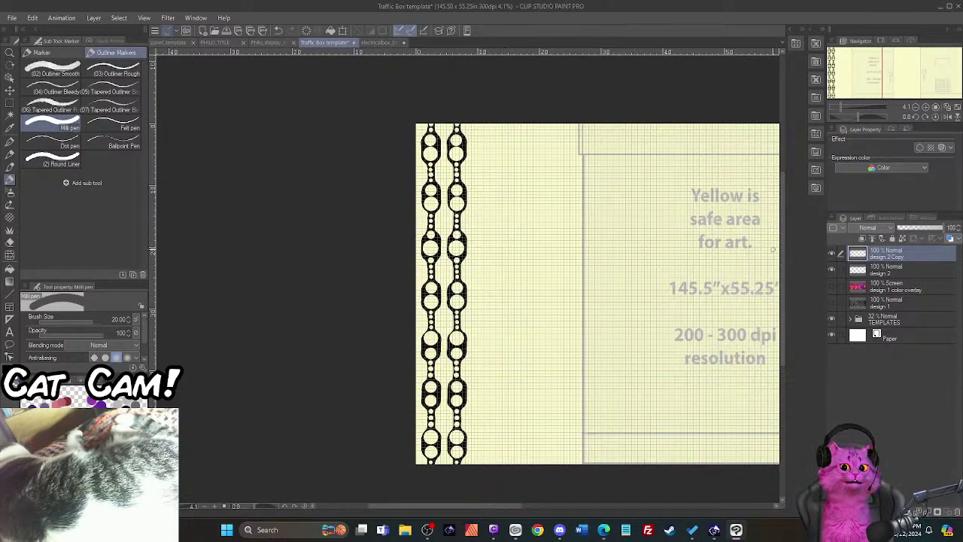
key(ctrl+t)
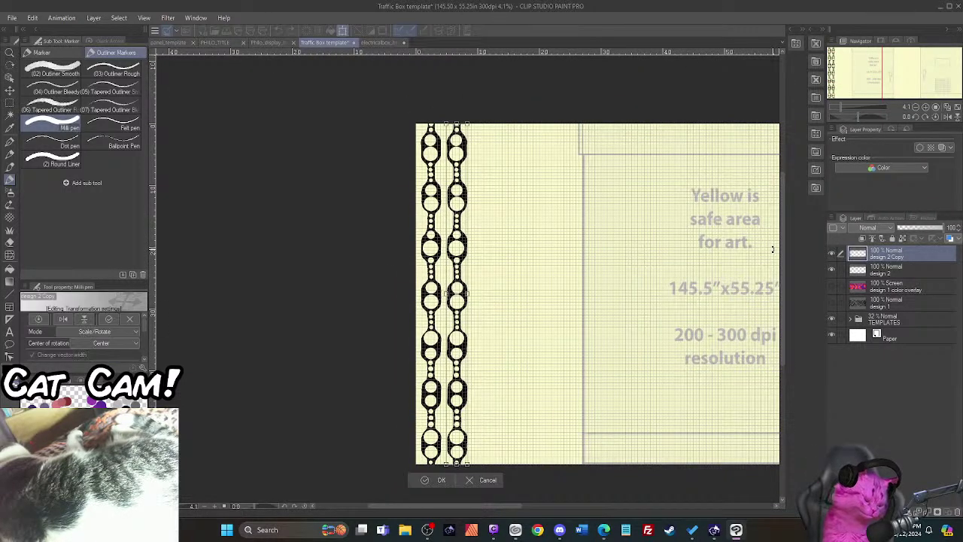
right_click(459, 354)
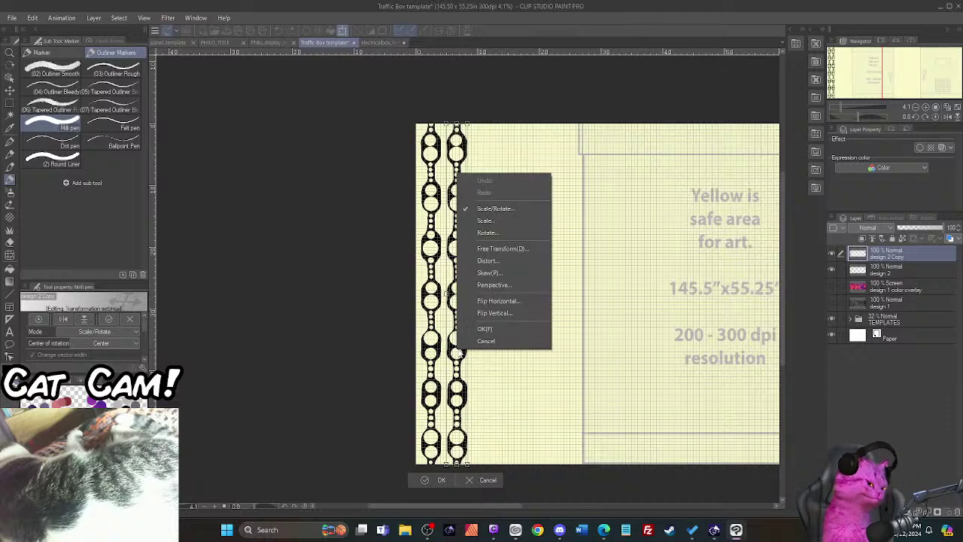
click(501, 313)
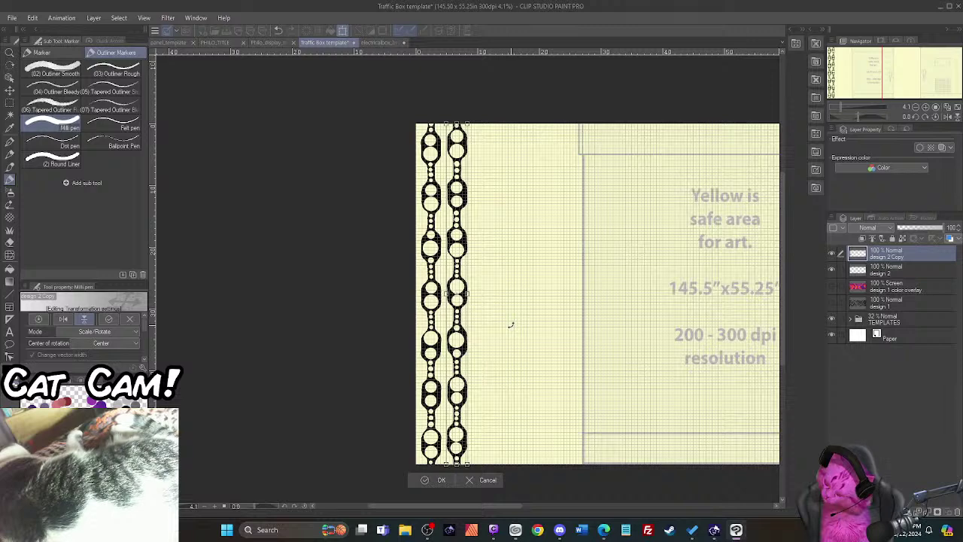
key(Return)
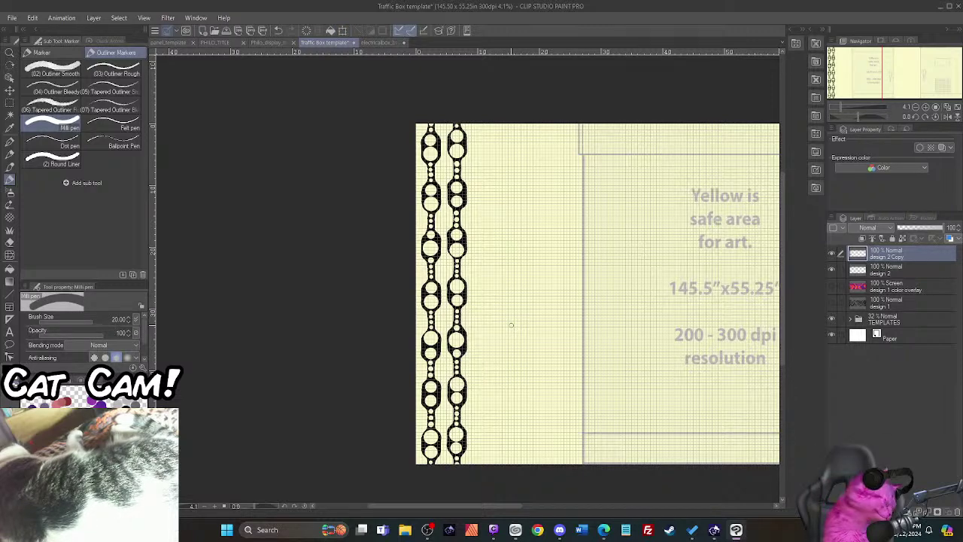
right_click(879, 260)
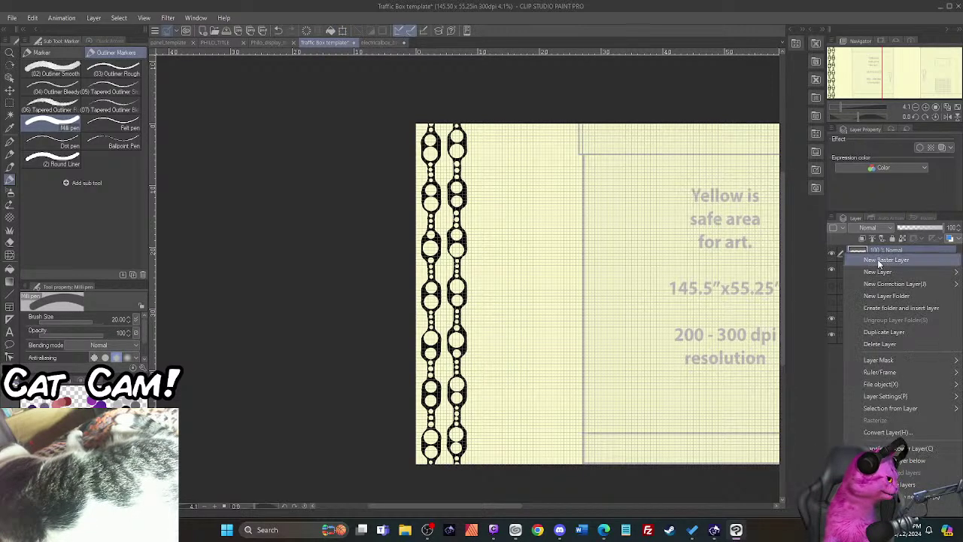
key(Escape)
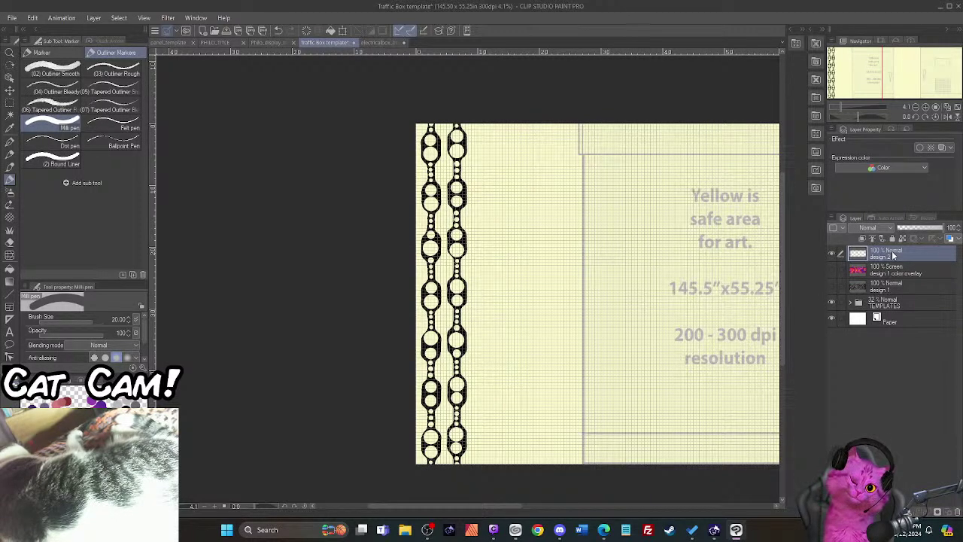
Step: Duplicate the merged two-column design 2 layer and shift the copy about 8 inches to the right of the original pair
key(ctrl+j)
key(ctrl+t)
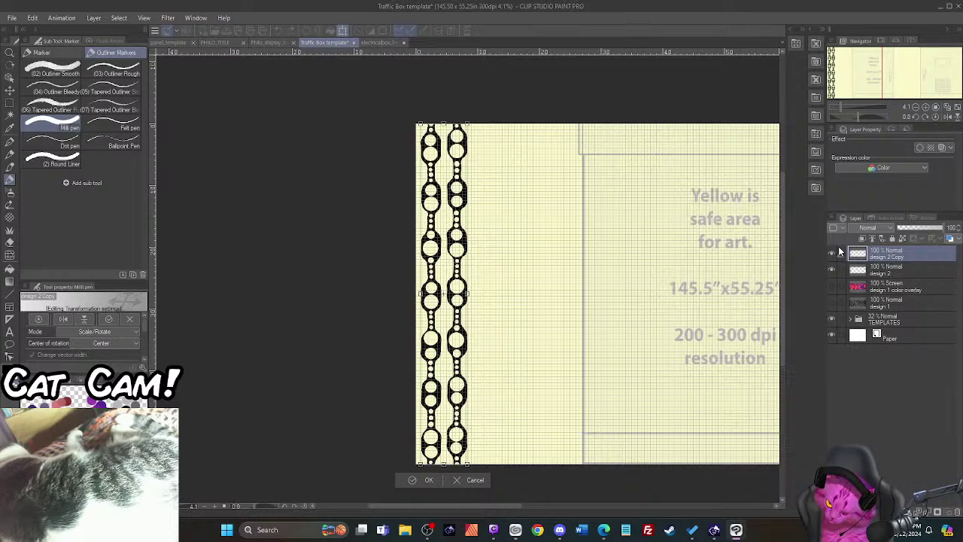
key(Right)
key(Right)
key(Right)
key(Right)
key(Right)
key(Right)
key(Right)
key(Right)
key(Right)
key(Right)
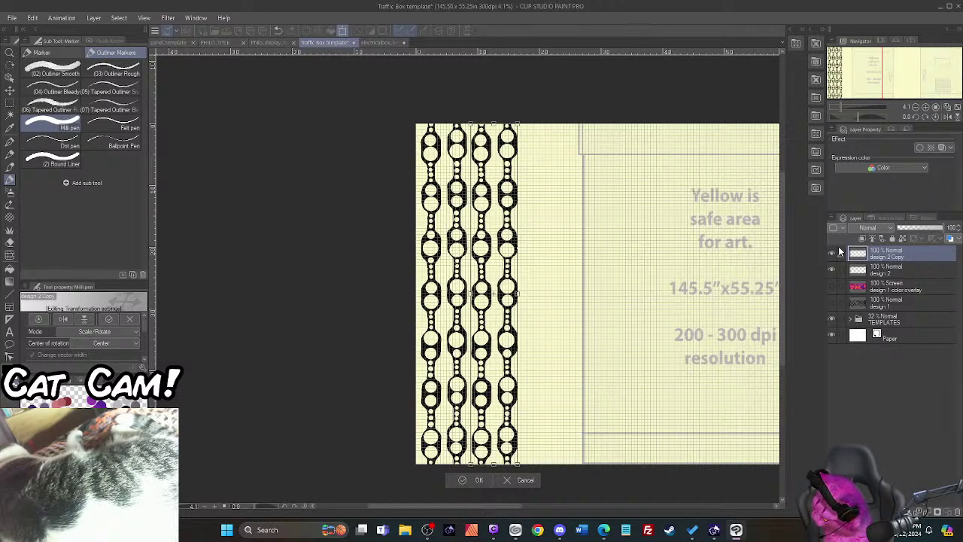
Step: Nudge the copied pair until its gap matches the other columns, apply the transform, and merge it into design 2
key(Right)
key(Right)
key(Right)
key(Left)
key(Left)
key(Left)
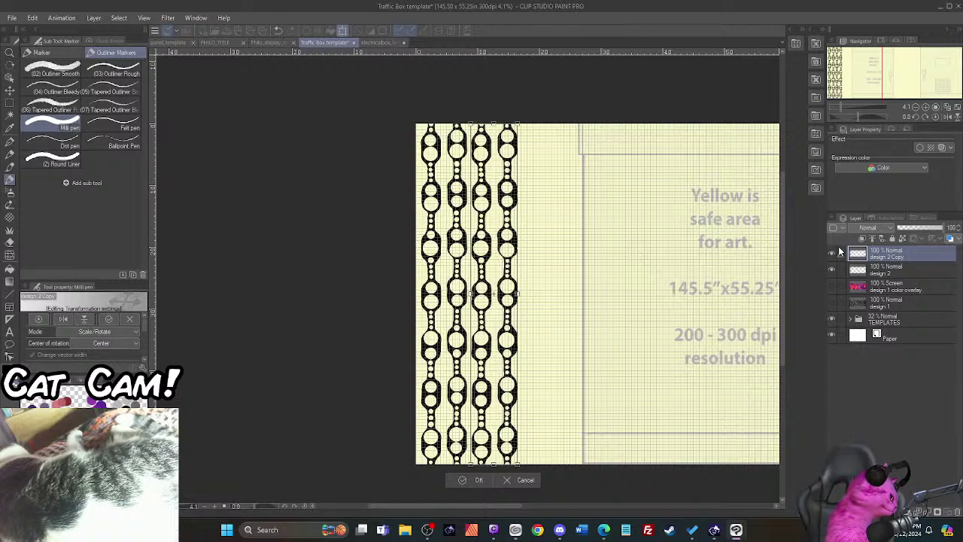
key(Right)
key(Left)
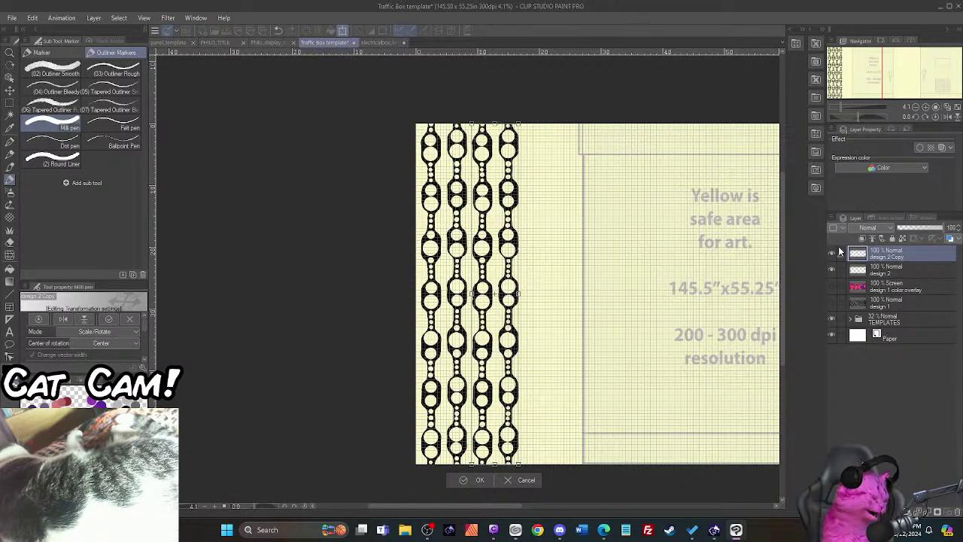
scroll(483, 260, up, 4)
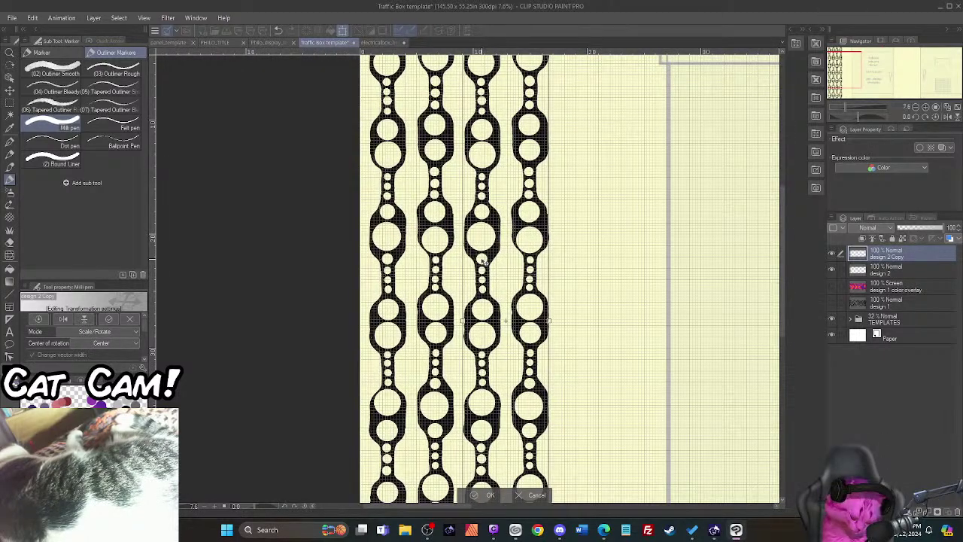
key(Right)
key(Right)
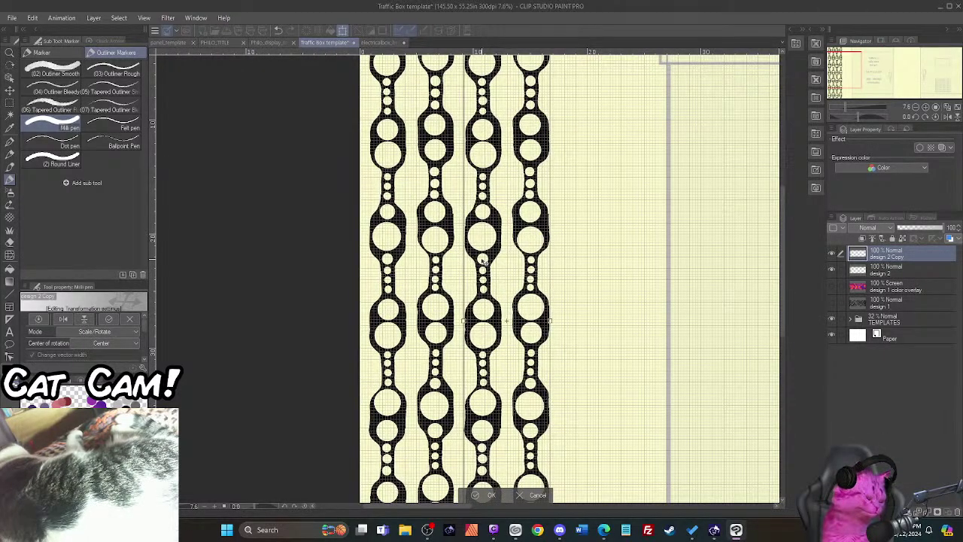
key(Right)
key(Right)
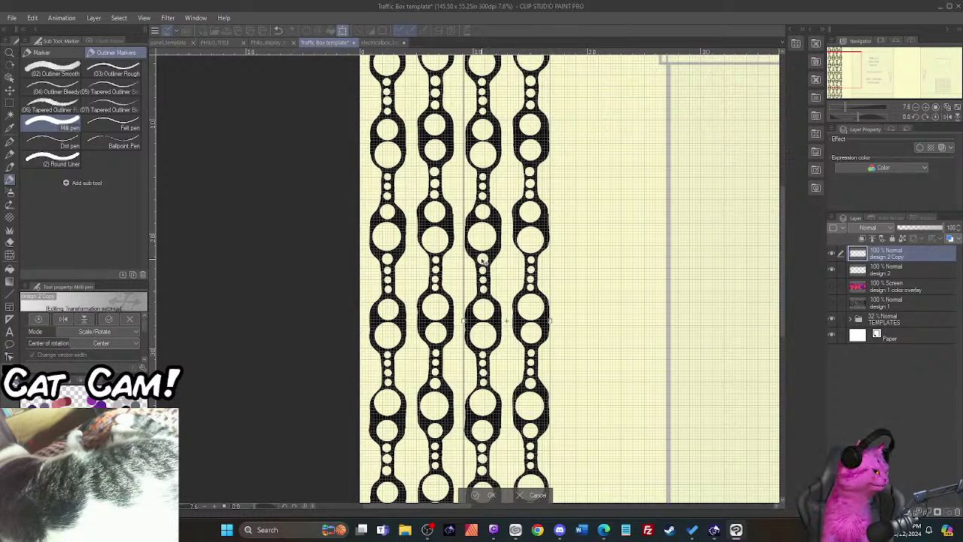
key(Return)
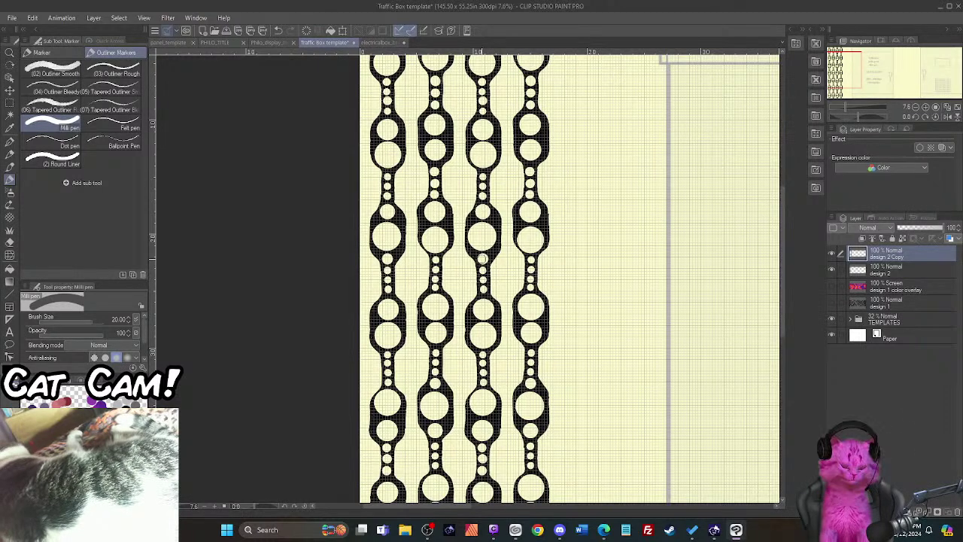
right_click(882, 258)
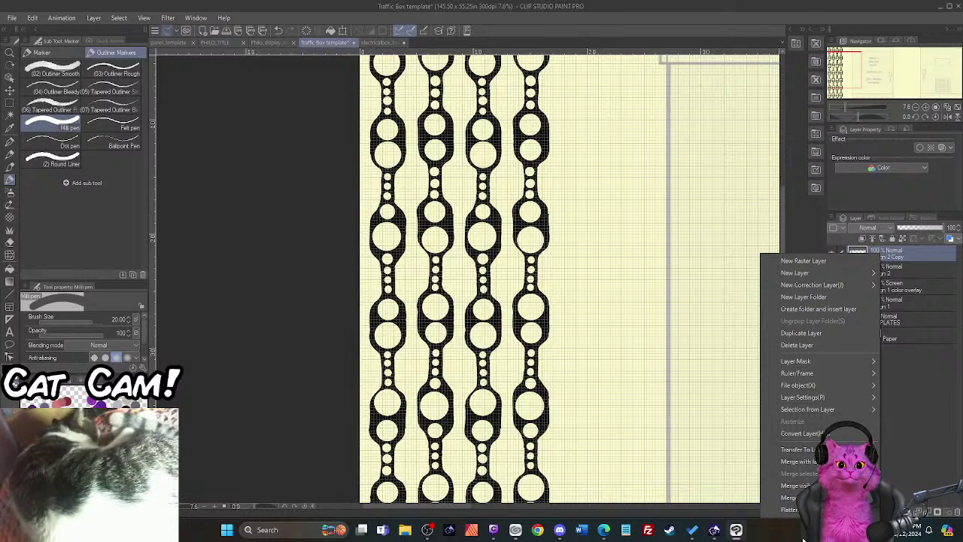
click(797, 461)
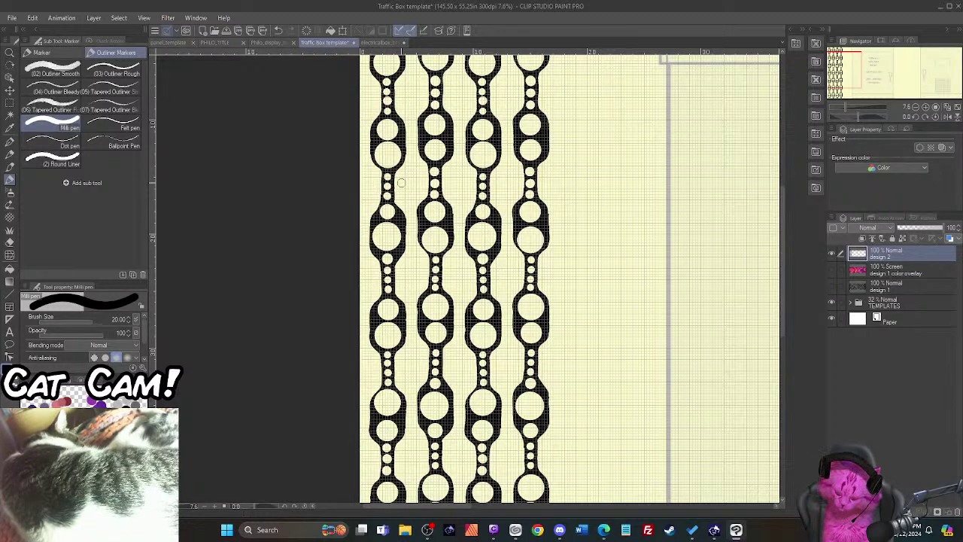
Step: Try a vertical row of four black dots at brush size 17 between the canvas edge and the first column's top wide section
drag(781, 249, 786, 191)
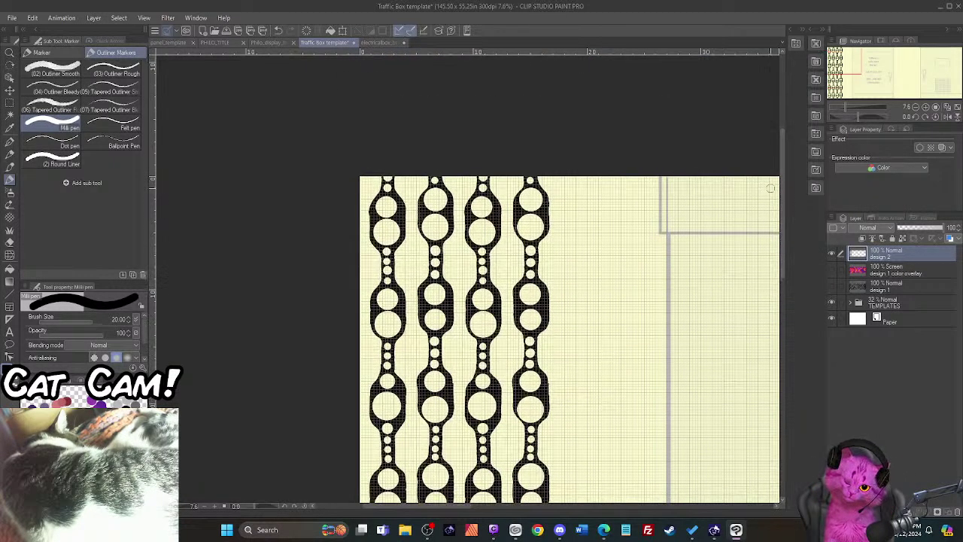
scroll(362, 177, up, 2)
scroll(366, 225, up, 1)
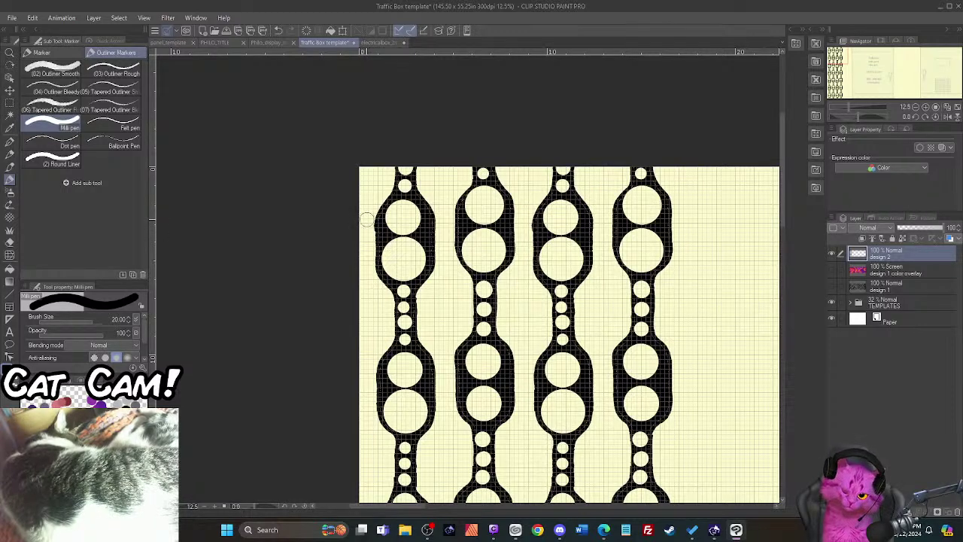
key(bracketleft)
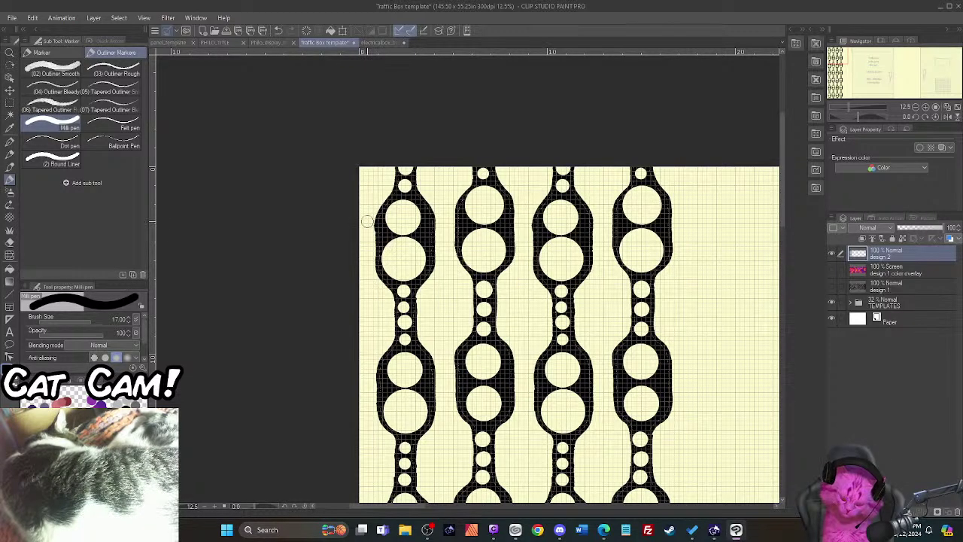
click(365, 221)
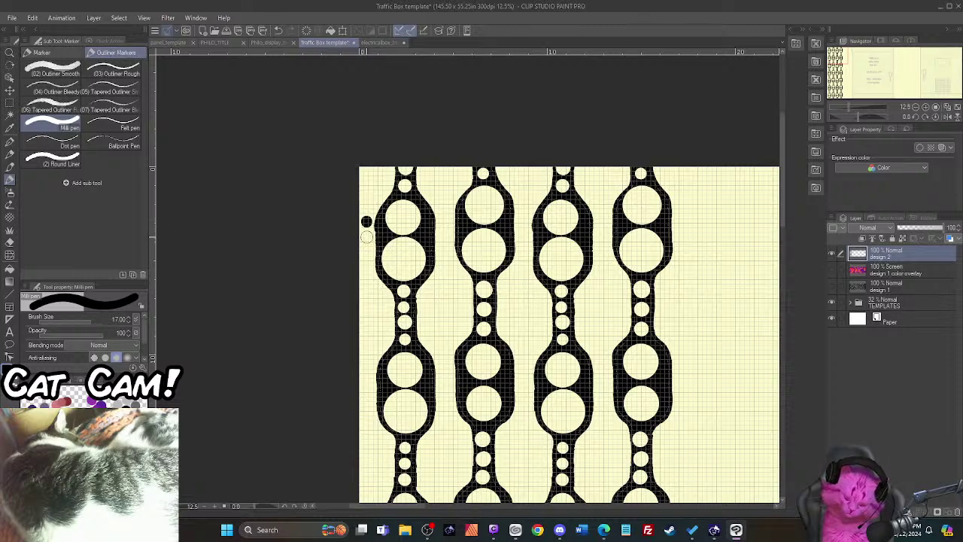
click(366, 236)
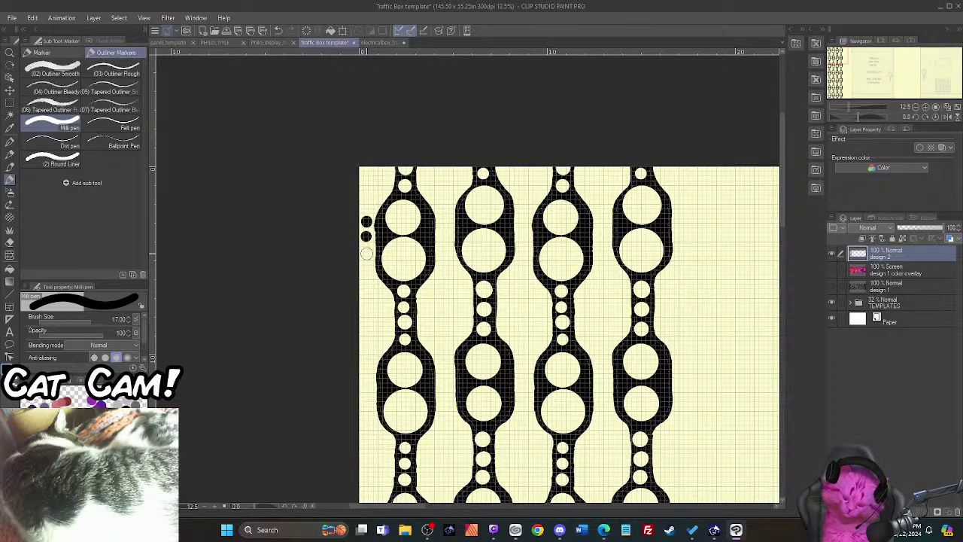
click(366, 252)
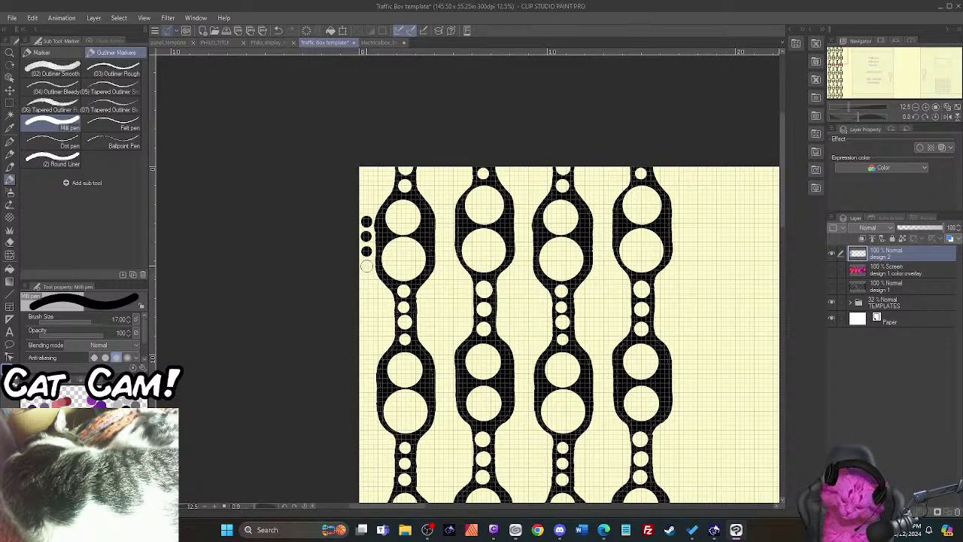
click(366, 265)
Step: Set the brush size to 25, and undo the four black dots beside the first column
key(bracketright)
key(bracketright)
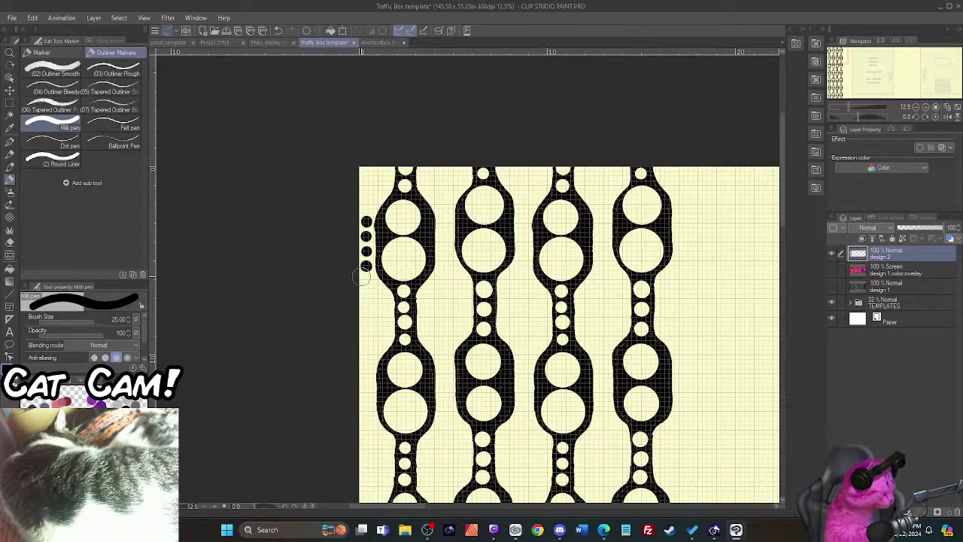
key(ctrl+z)
key(ctrl+z)
key(ctrl+z)
key(ctrl+z)
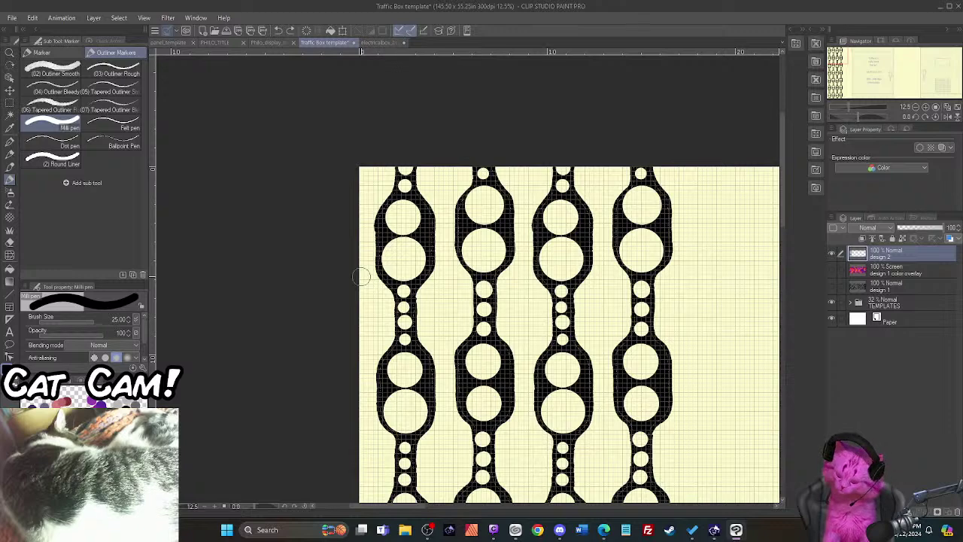
Step: Duplicate the four-column design 2 layer and move the copy about 16.5 inches to the right with a transform
scroll(361, 277, down, 2)
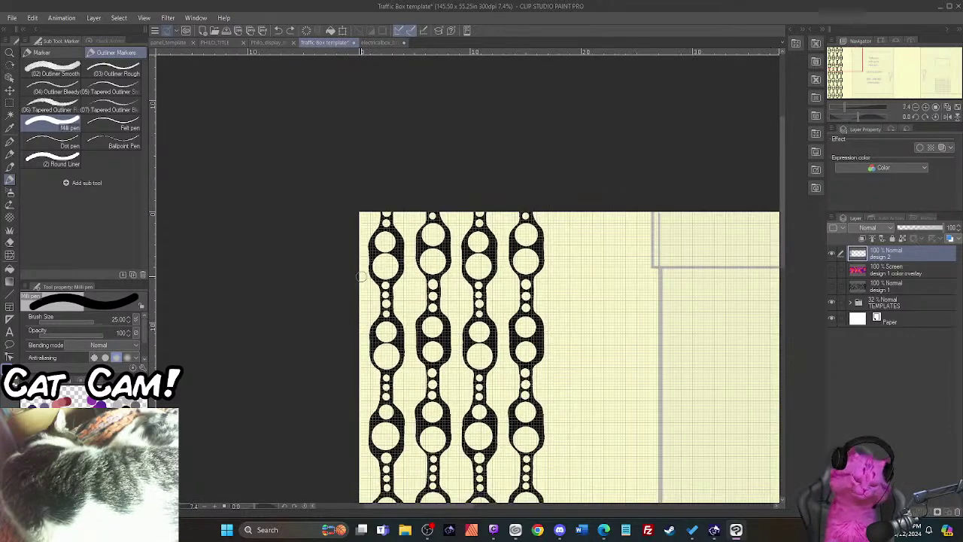
mouse_move(782, 251)
mouse_down()
mouse_move(782, 375)
mouse_move(796, 288)
mouse_up()
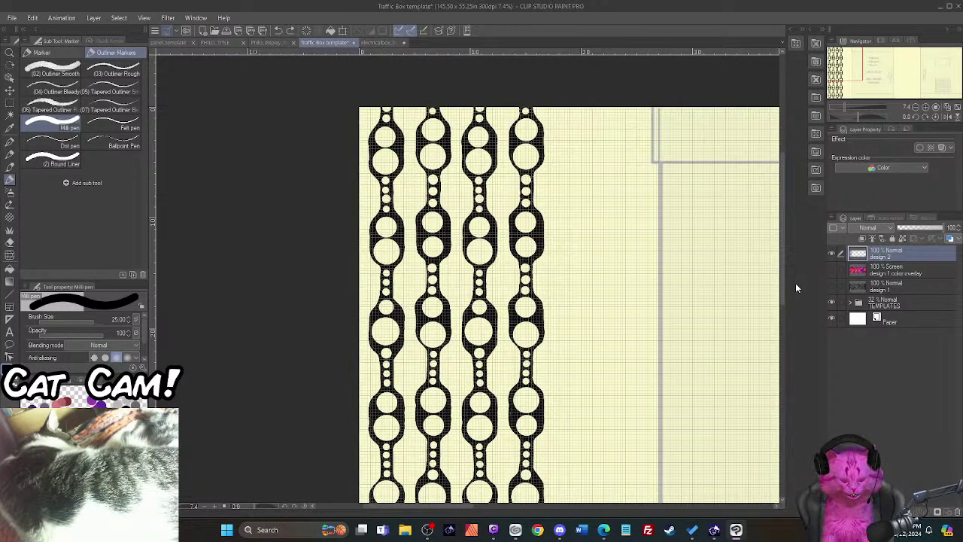
key(ctrl+v)
key(ctrl+t)
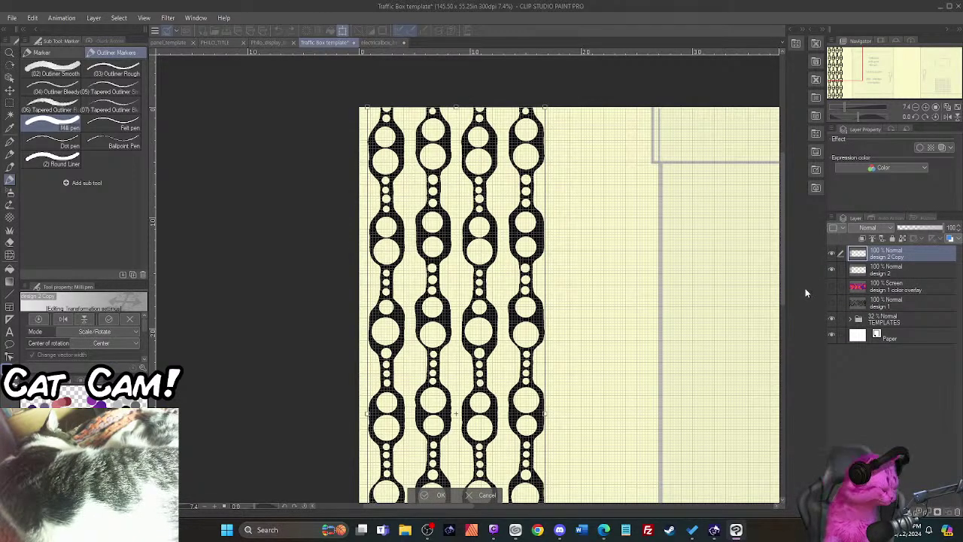
drag(392, 350, 580, 360)
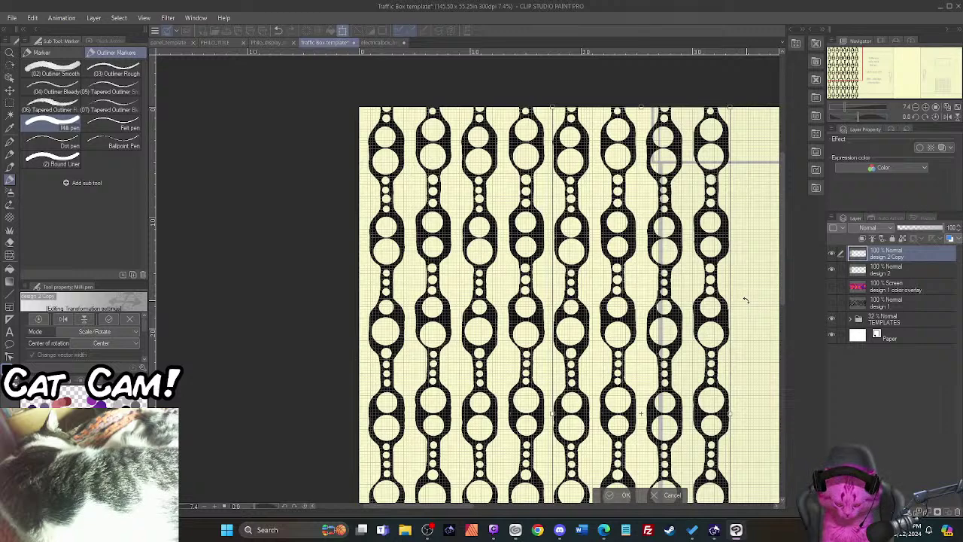
Step: Nudge the copied four-column group sideways to even out the gap to the original columns, and apply the transform
key(Right)
key(Right)
key(Right)
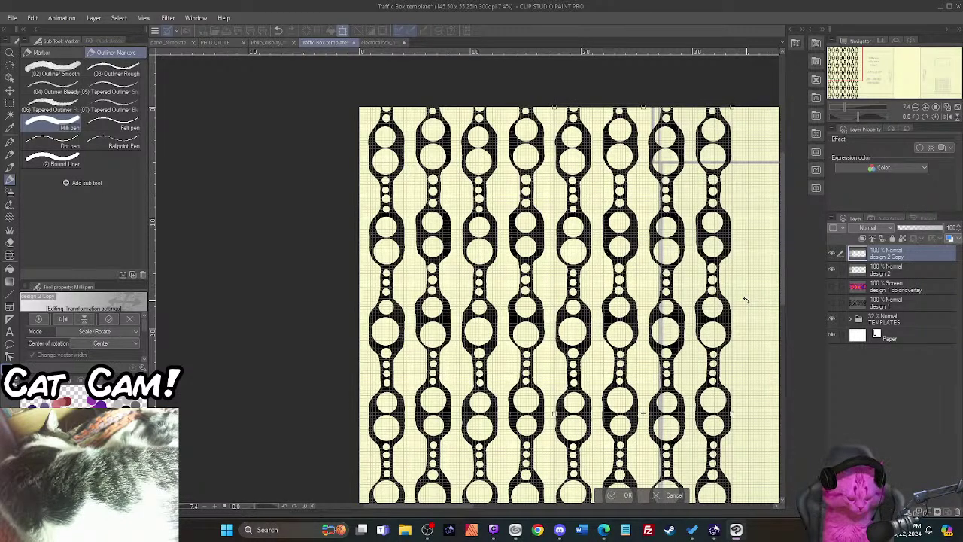
key(Left)
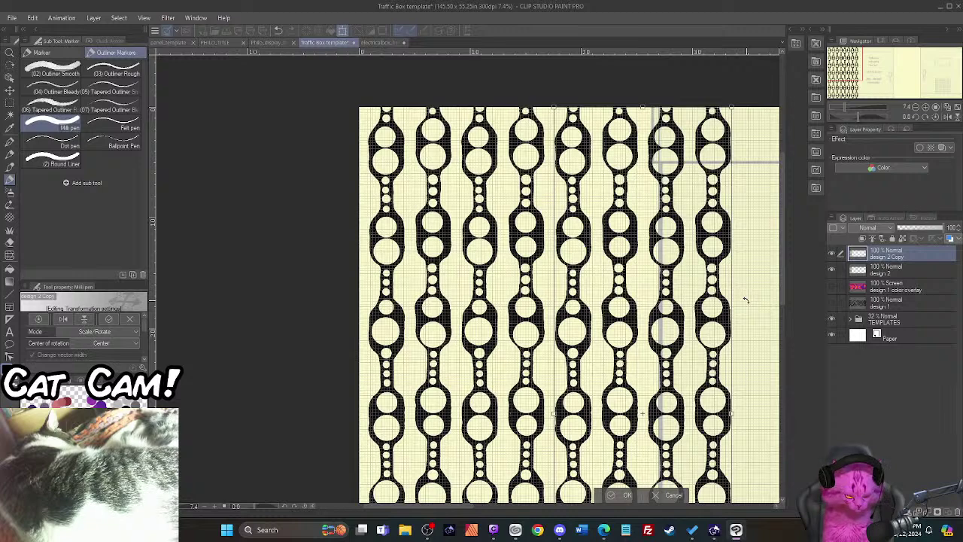
key(Left)
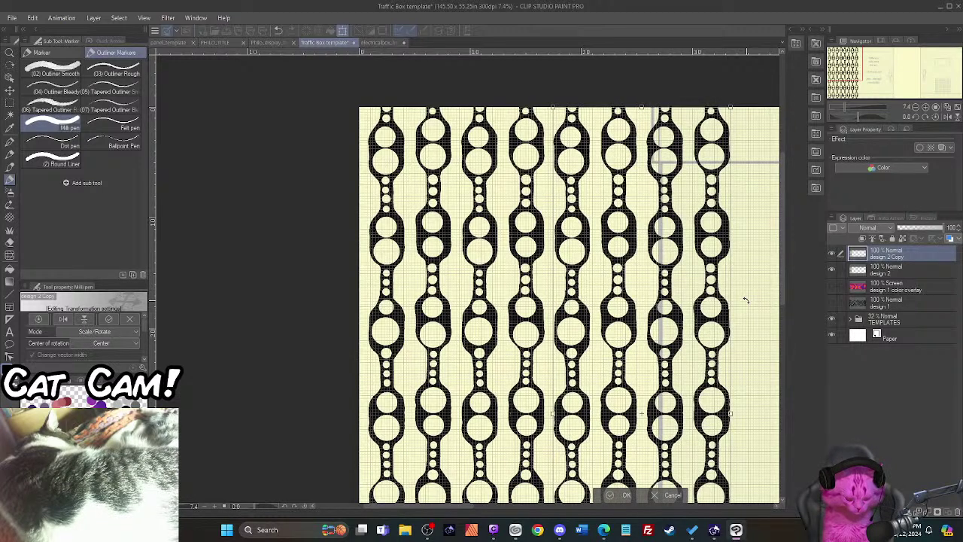
key(Right)
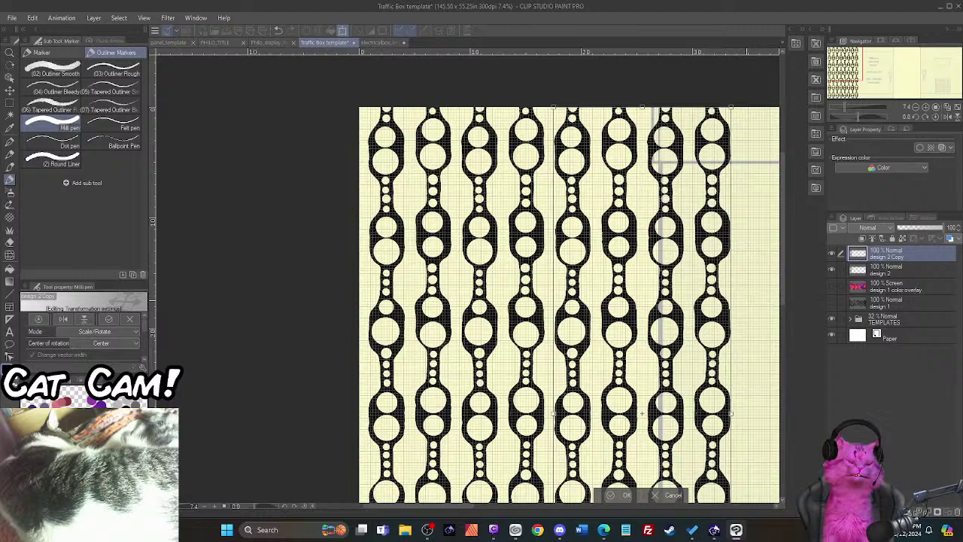
key(Return)
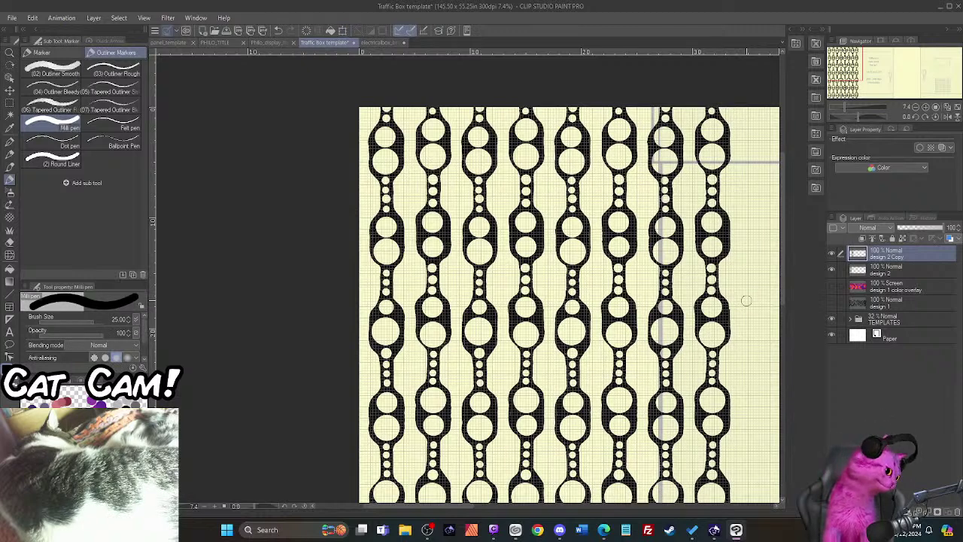
Step: Merge the design 2 Copy layer down into the design 2 layer
right_click(891, 257)
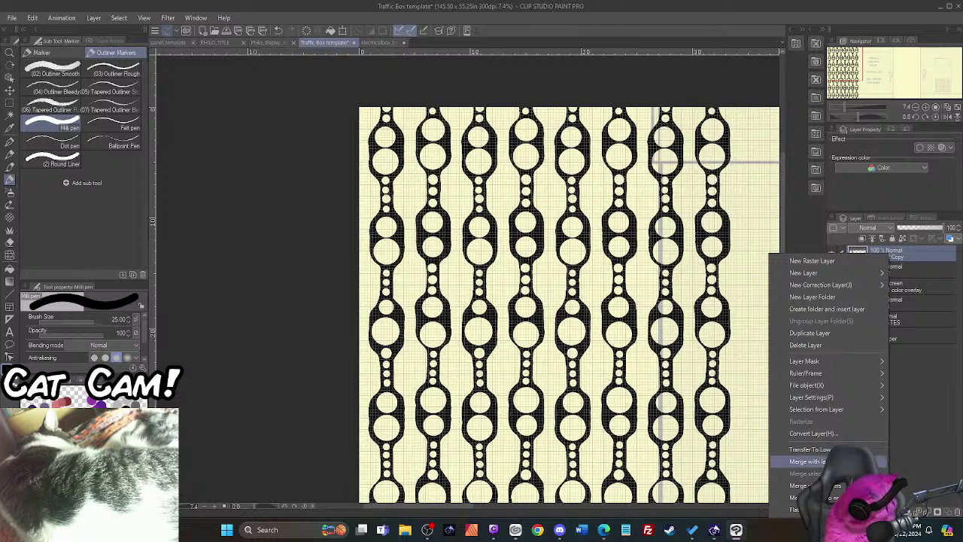
click(812, 462)
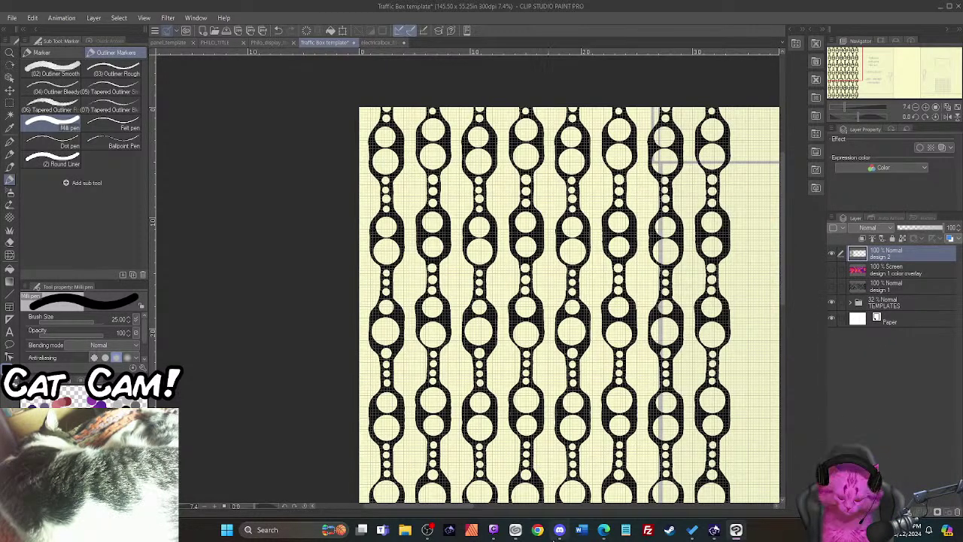
scroll(472, 510, right, 2)
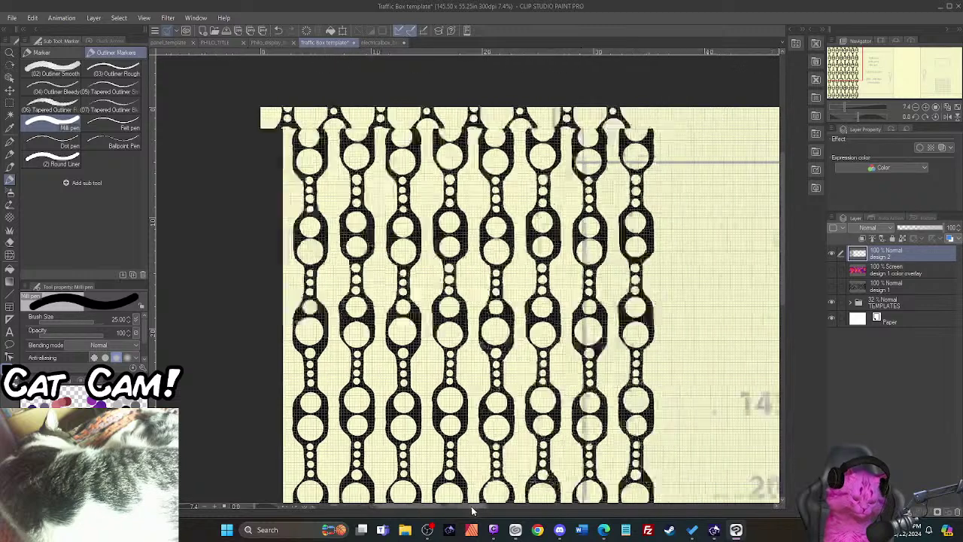
scroll(473, 511, right, 3)
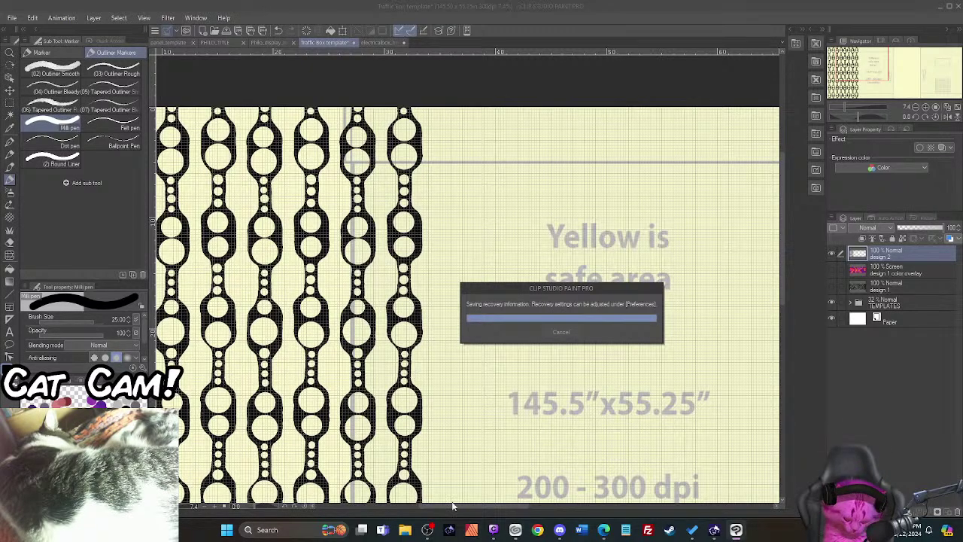
drag(462, 511, 433, 520)
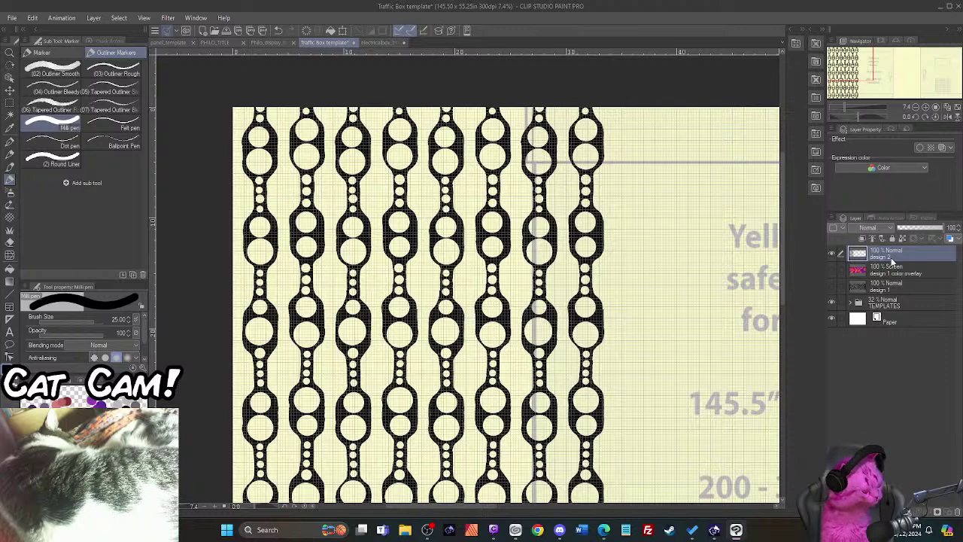
Step: Shift the eight-column design 2 group about 0.75 inch to the right with a transform and apply it
key(ctrl+t)
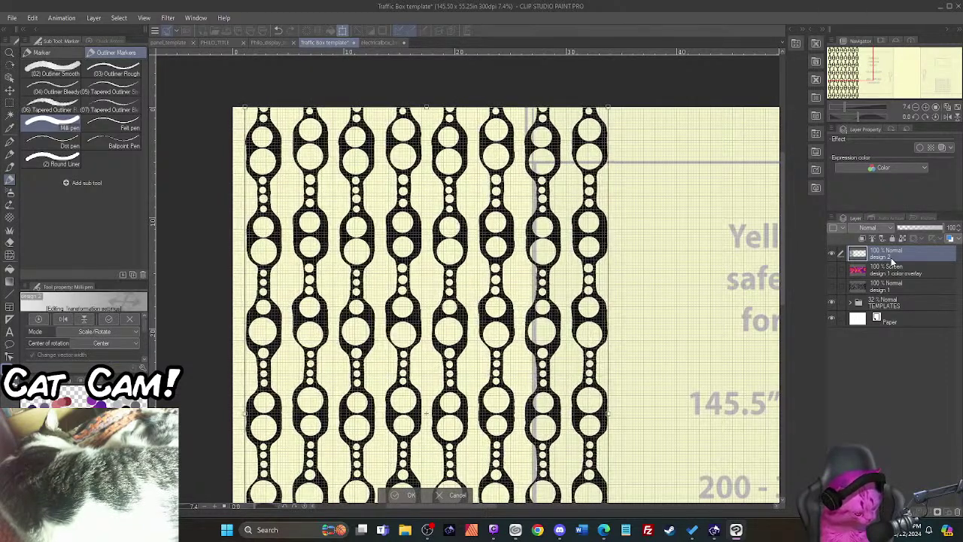
key(Right)
key(Right)
key(Right)
key(Right)
key(Right)
key(Right)
key(Right)
key(Right)
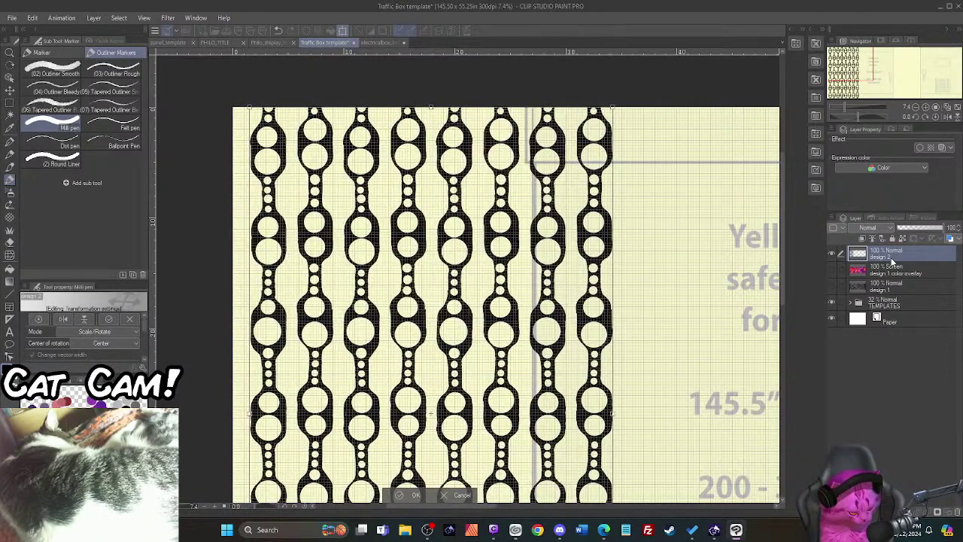
key(Right)
key(Right)
key(Right)
key(Right)
key(Right)
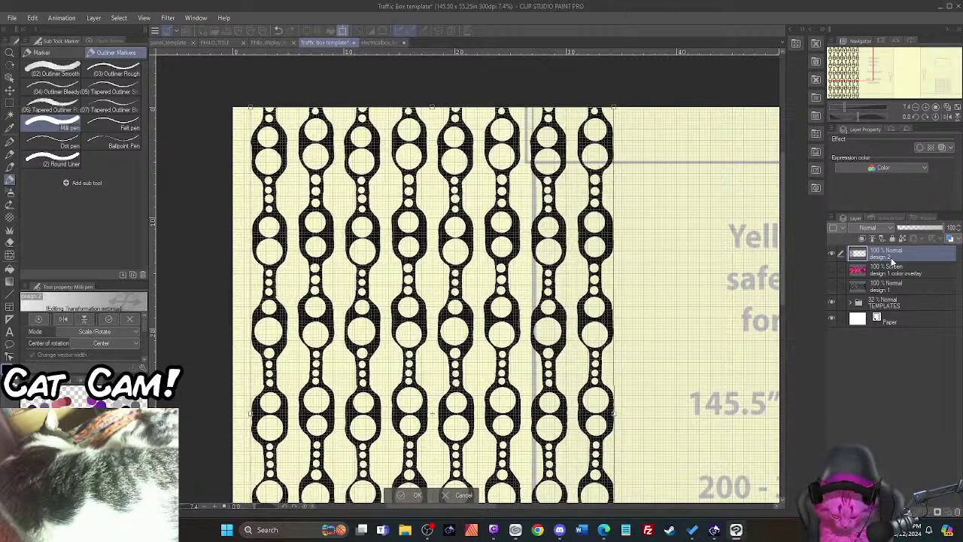
key(Left)
key(Left)
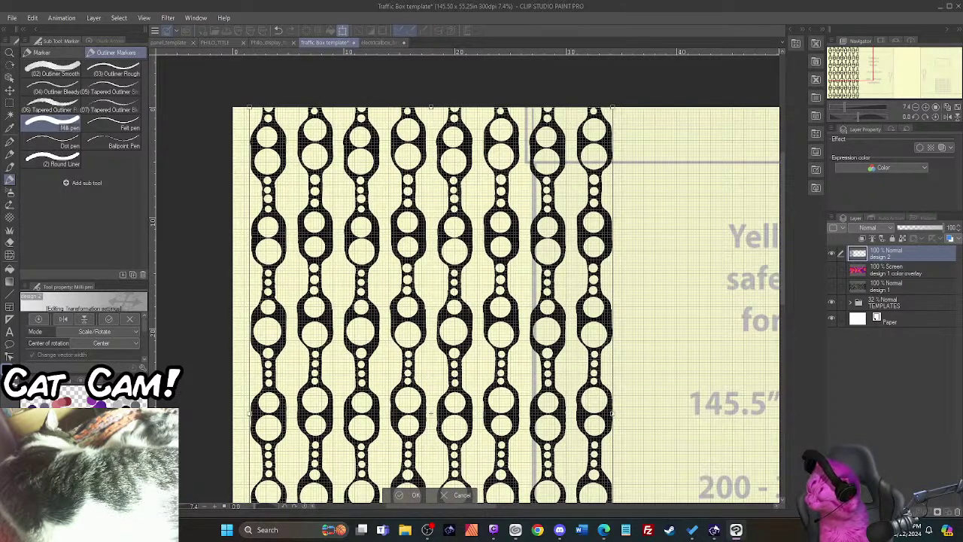
click(11, 106)
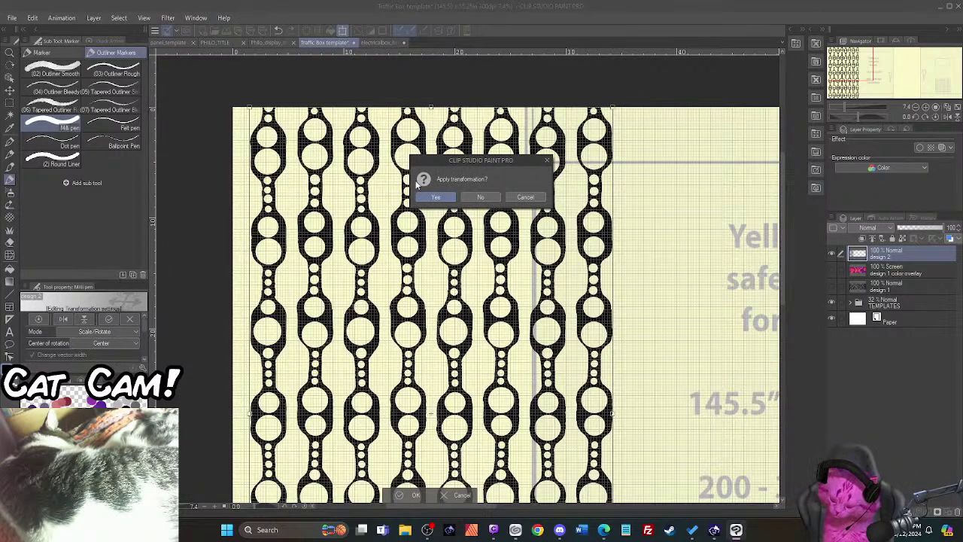
click(434, 197)
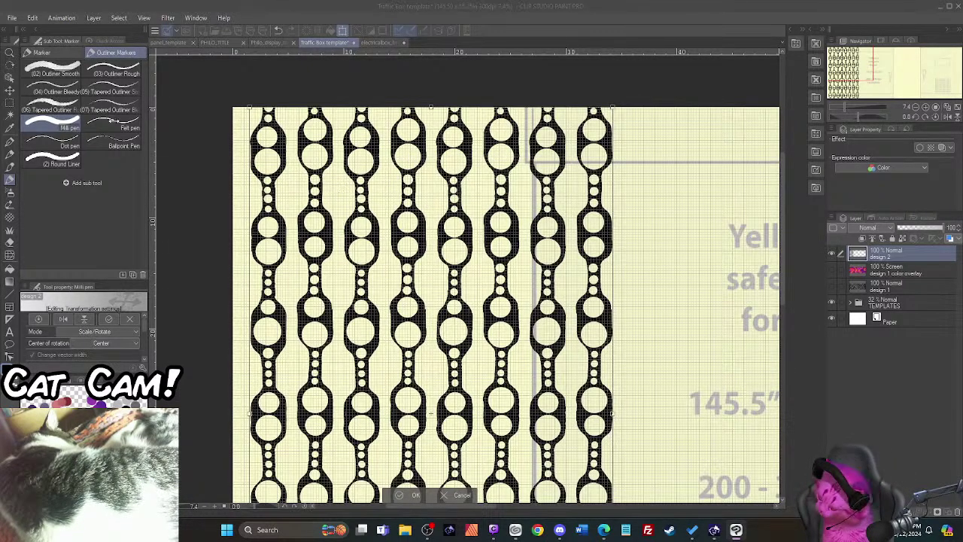
Step: Lasso the upper part of the two rightmost columns on the design 2 layer and delete it
click(10, 104)
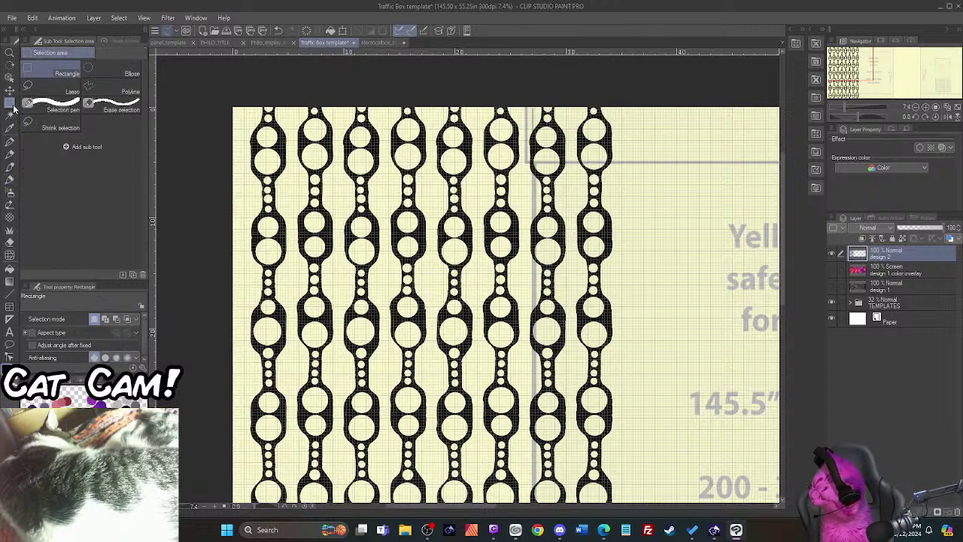
click(49, 93)
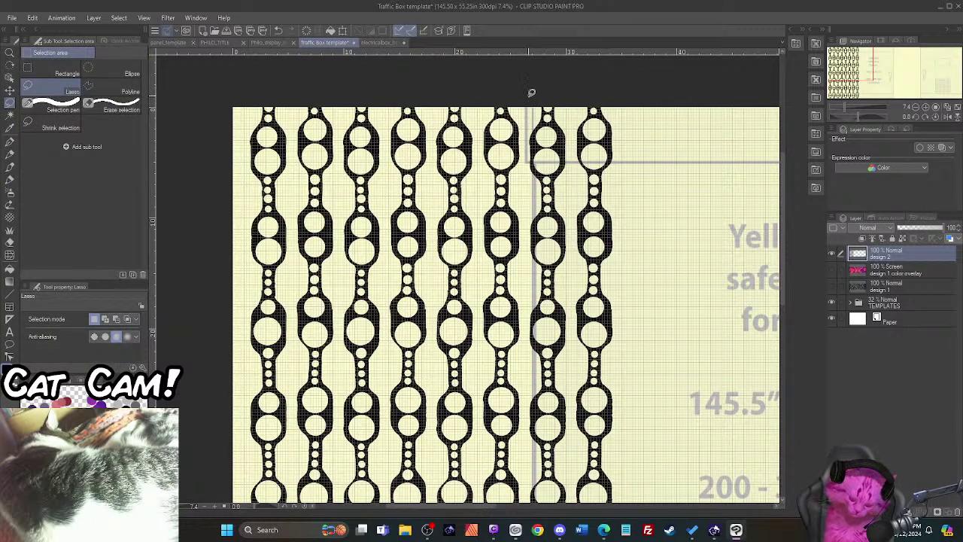
mouse_move(530, 96)
mouse_down()
mouse_move(531, 382)
mouse_move(651, 343)
mouse_move(631, 96)
mouse_move(618, 71)
mouse_up()
key(ctrl+t)
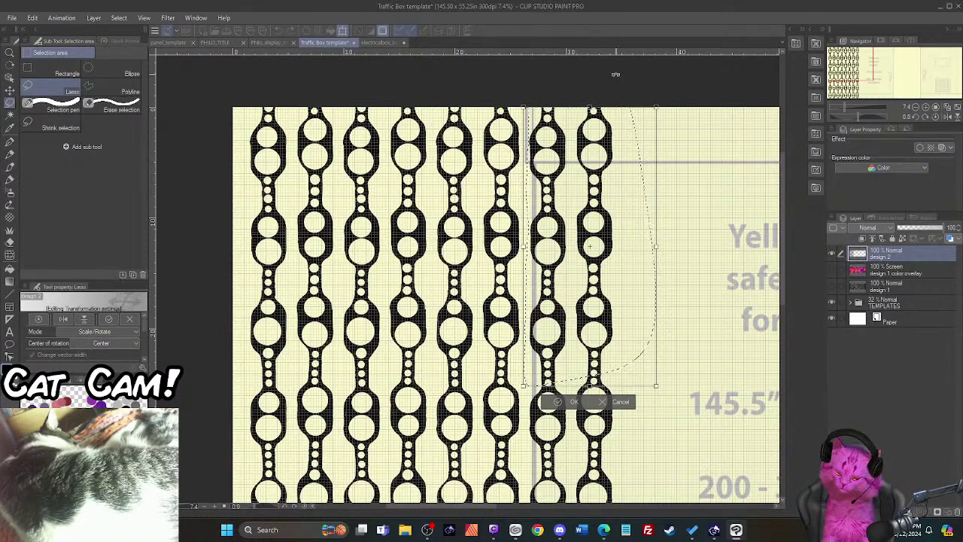
key(Escape)
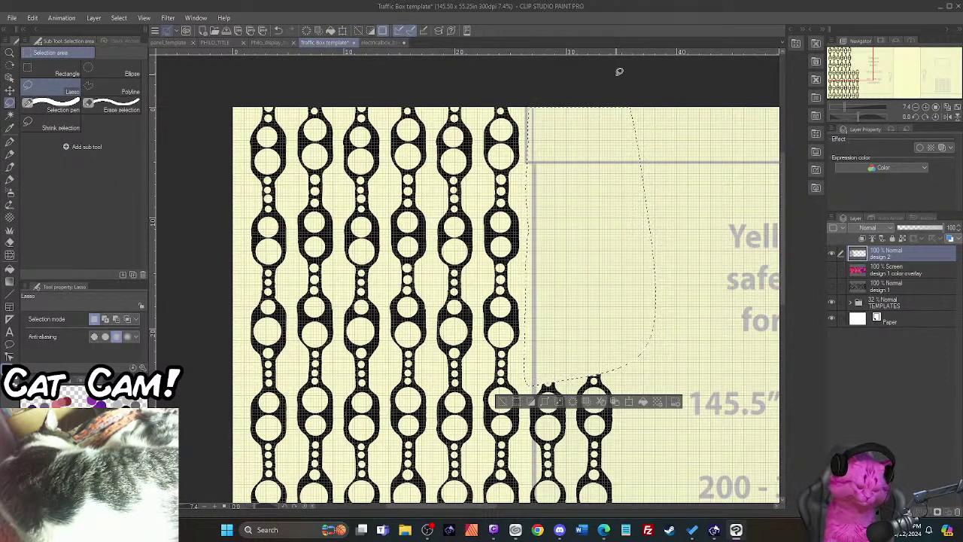
Step: Lasso and delete the remaining middle and lower parts of the two rightmost columns, and clear the selection
drag(783, 295, 795, 360)
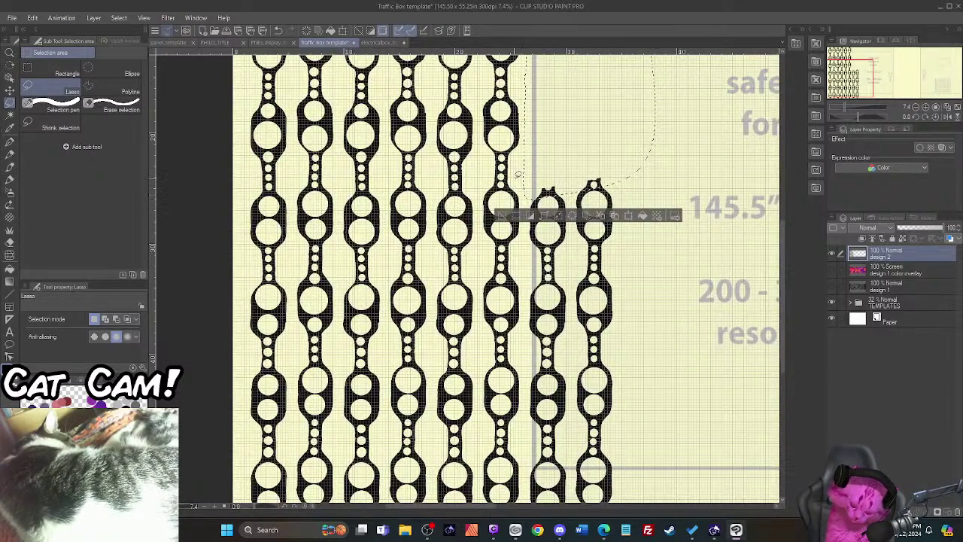
drag(531, 178, 526, 225)
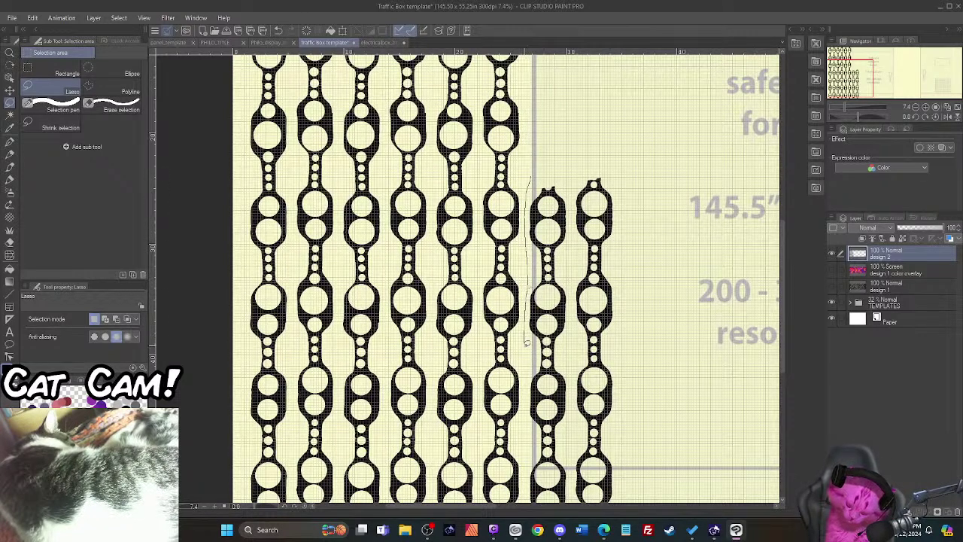
mouse_move(526, 342)
mouse_down()
mouse_move(526, 428)
mouse_move(582, 437)
mouse_move(666, 353)
mouse_move(642, 158)
mouse_move(589, 145)
mouse_up()
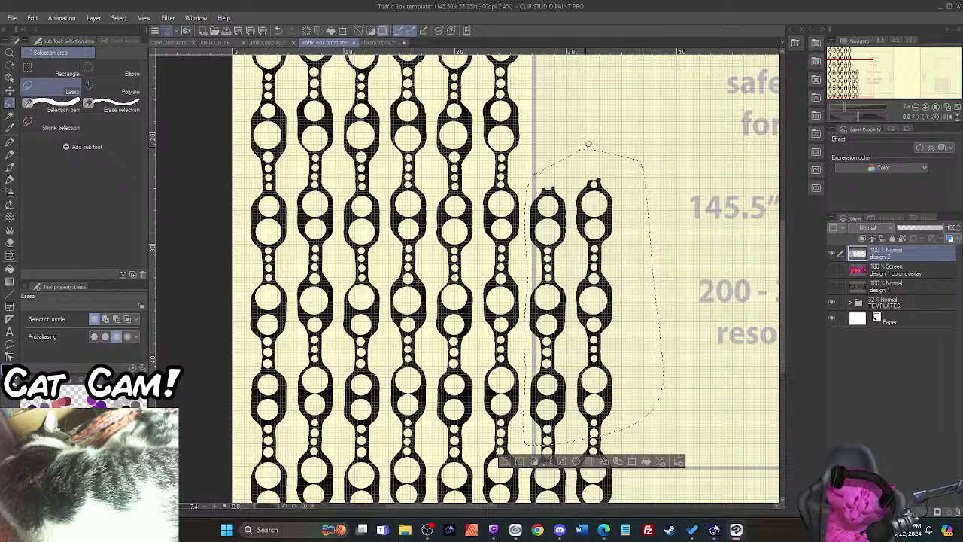
key(Delete)
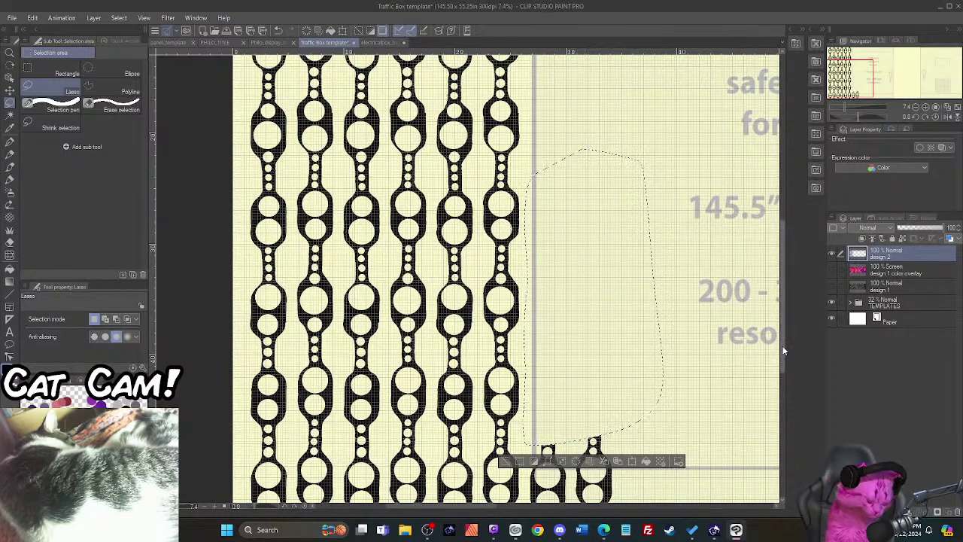
drag(783, 352, 786, 410)
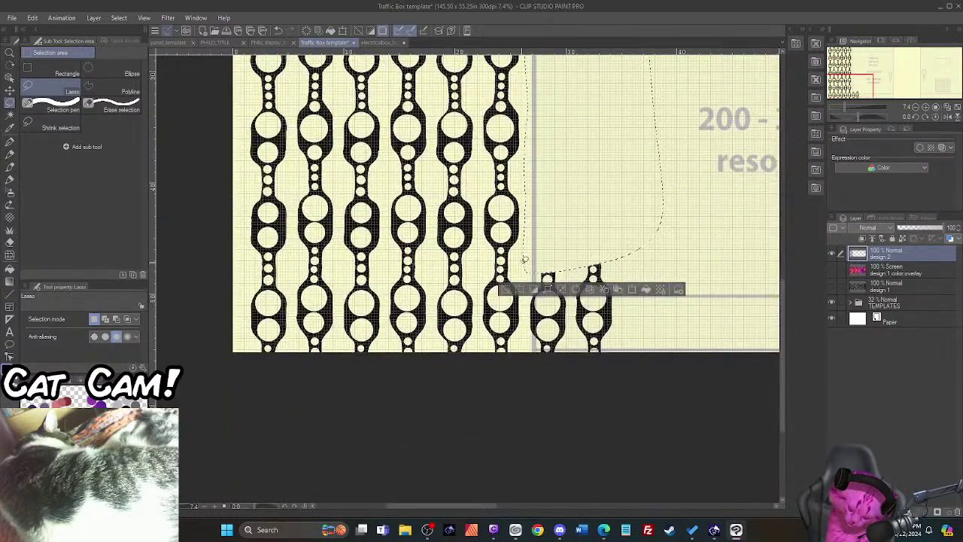
mouse_move(524, 260)
mouse_down()
mouse_move(532, 380)
mouse_move(634, 363)
mouse_move(626, 220)
mouse_up()
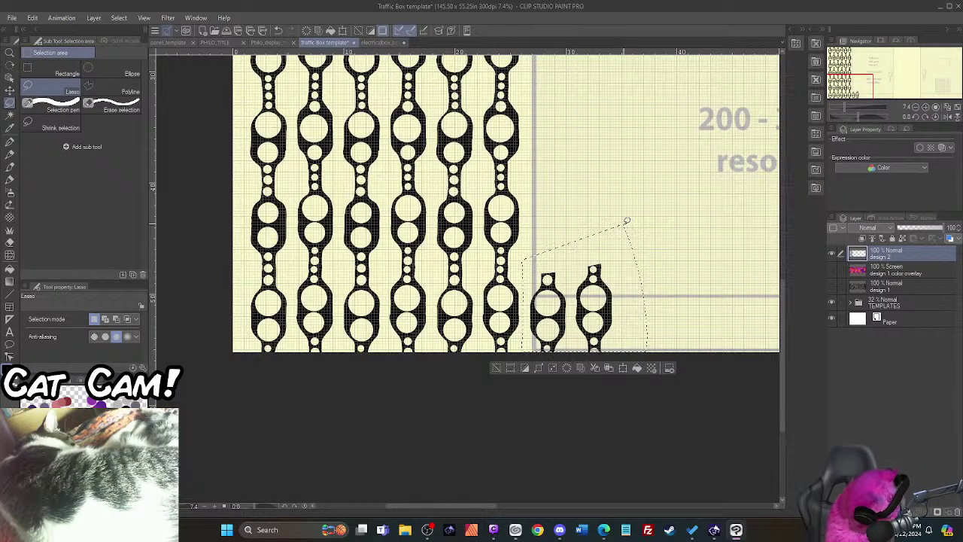
key(Delete)
key(ctrl+d)
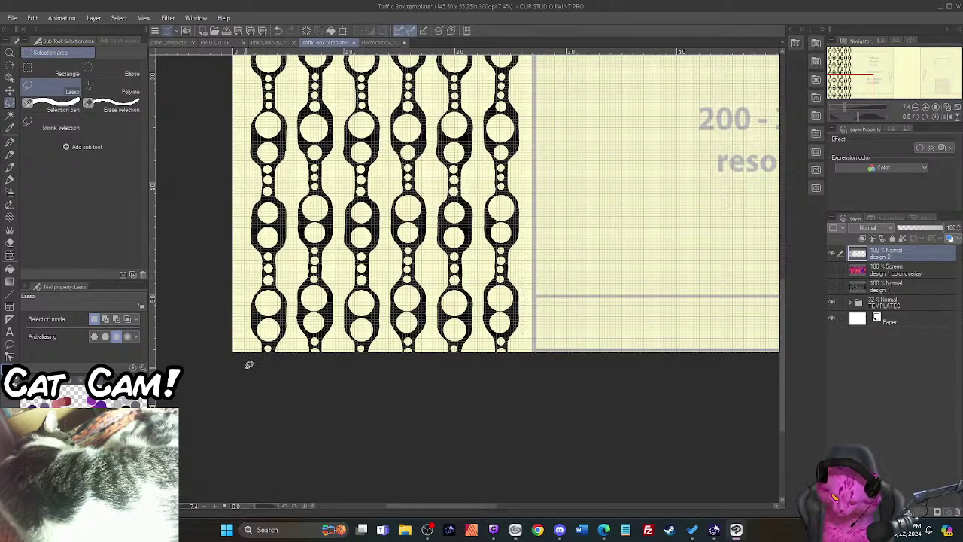
Step: Duplicate the six-column design 2 layer and place the copy about 72 inches to the right, in the gap between the two door panels
drag(782, 356, 784, 235)
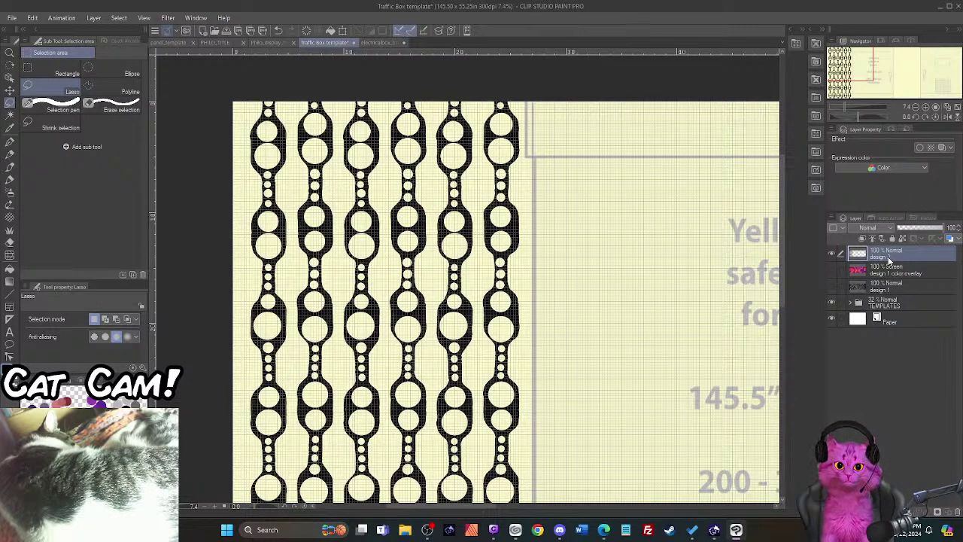
key(ctrl+c)
key(ctrl+v)
key(ctrl+t)
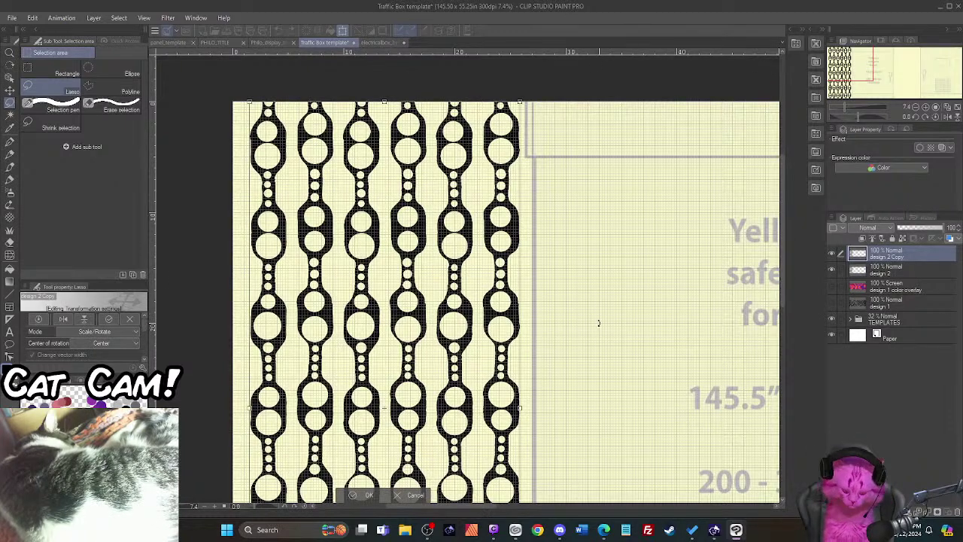
scroll(599, 323, down, 4)
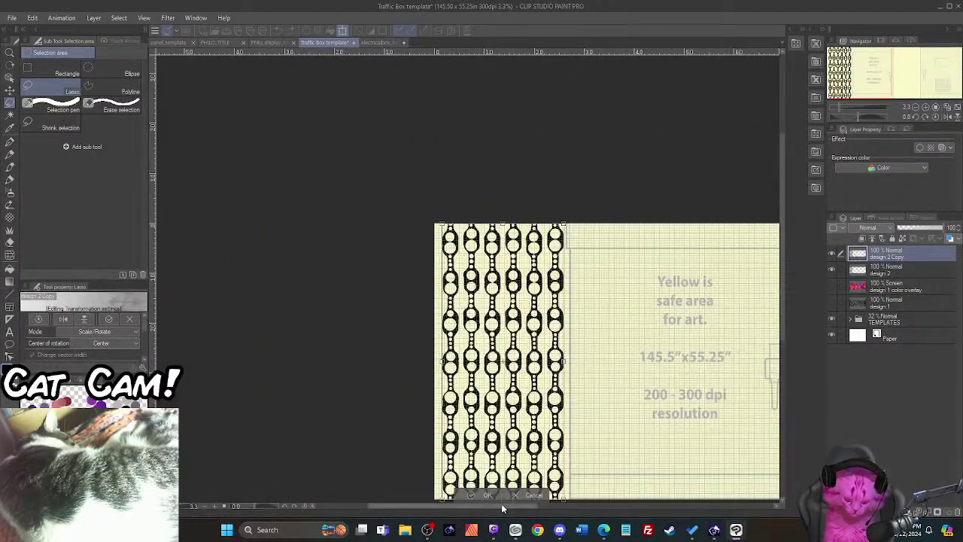
drag(503, 509, 586, 523)
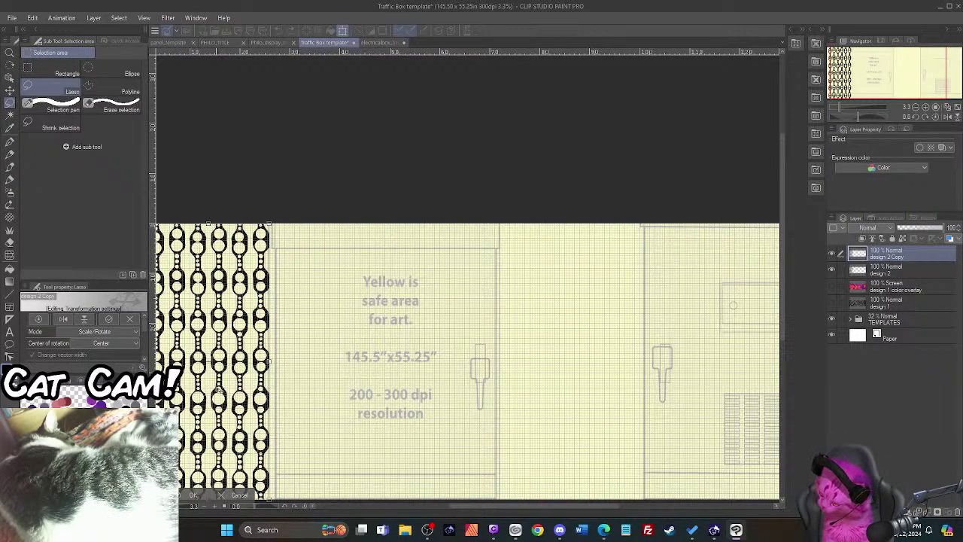
drag(220, 390, 580, 429)
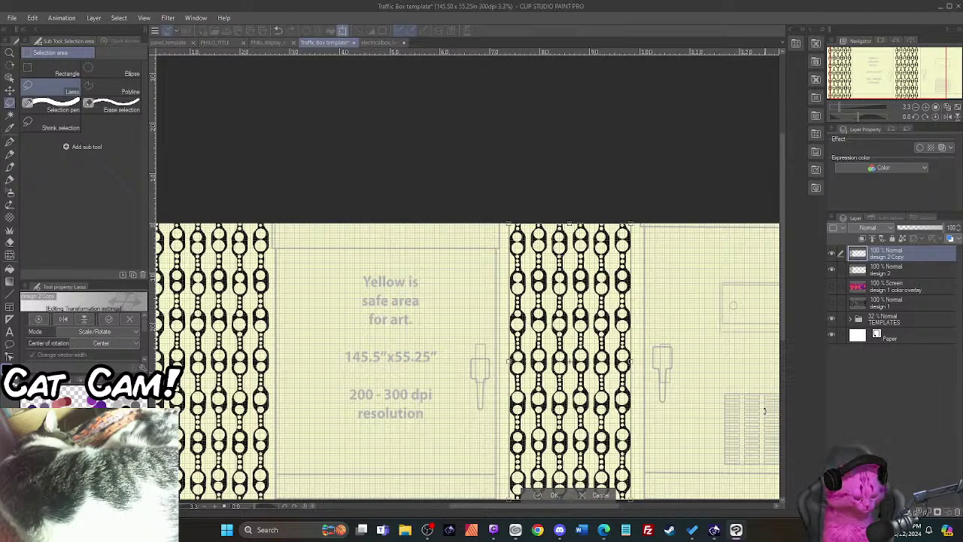
key(Right)
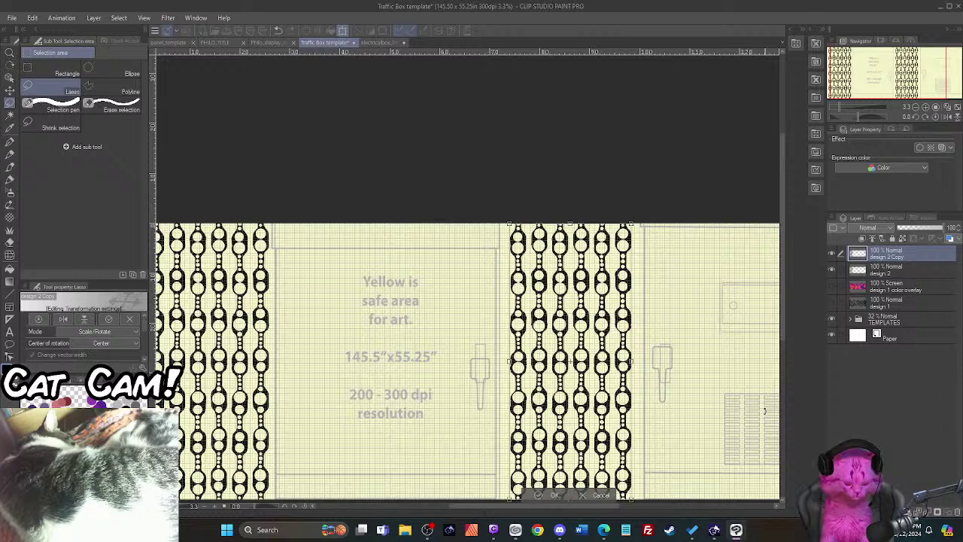
key(Return)
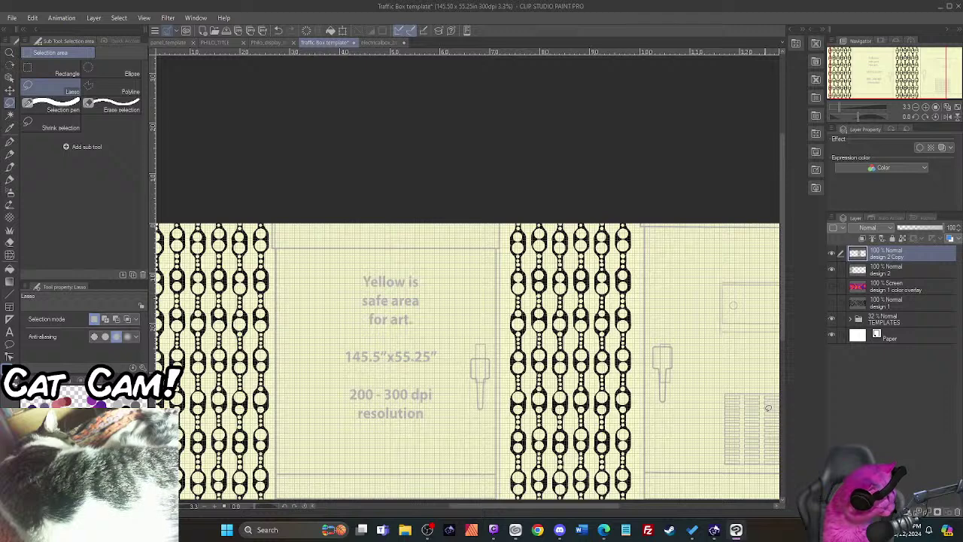
Step: Duplicate the original six columns again and move this copy about 27 inches right, over the first door panel beside the originals
key(ctrl+j)
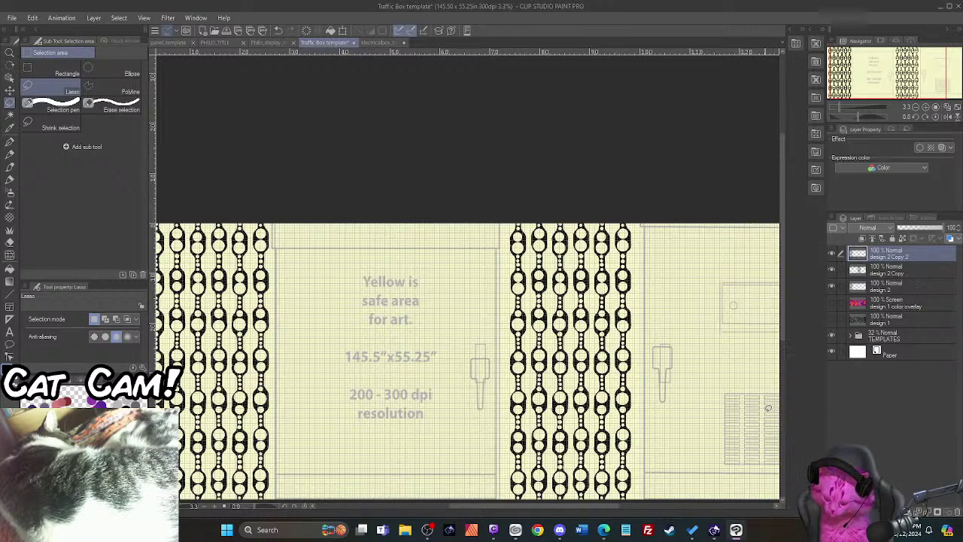
key(ctrl+t)
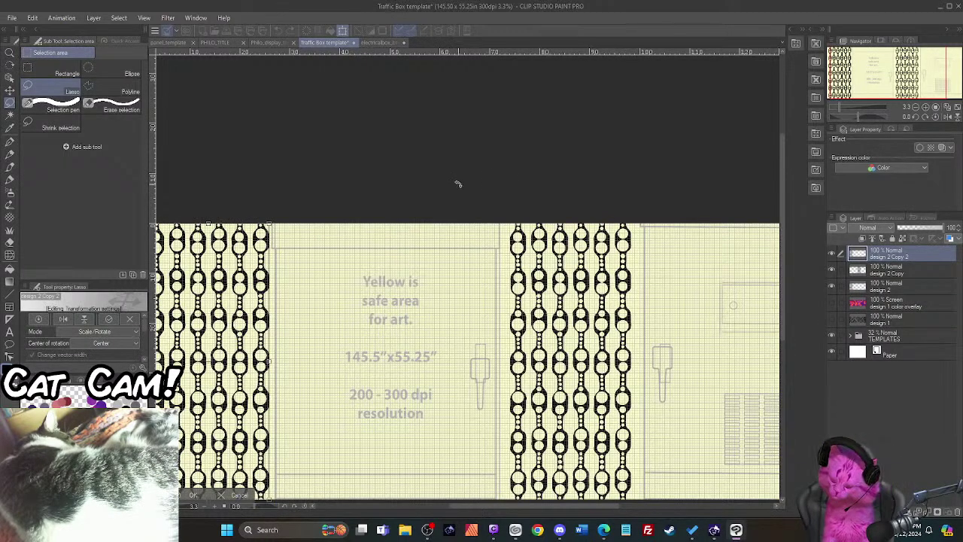
drag(237, 358, 372, 359)
drag(374, 398, 373, 401)
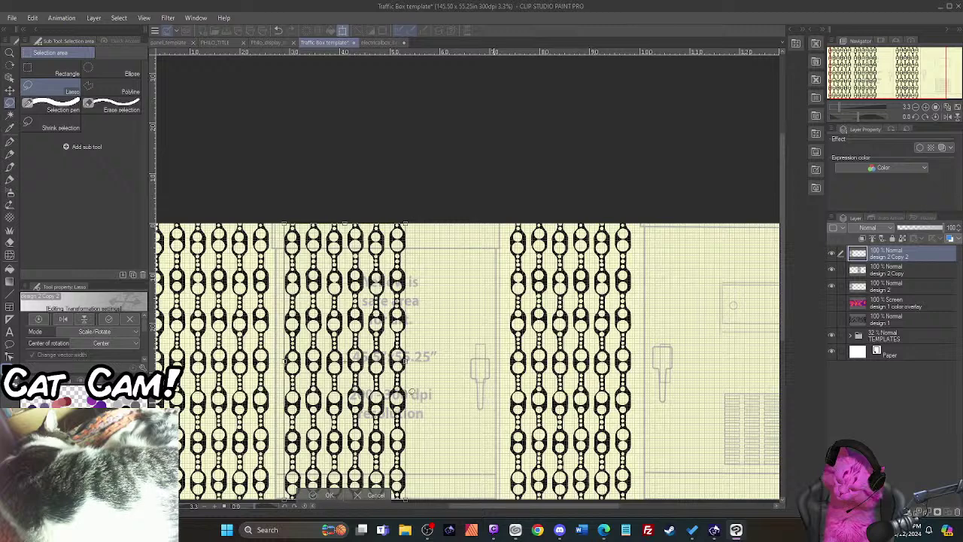
key(Return)
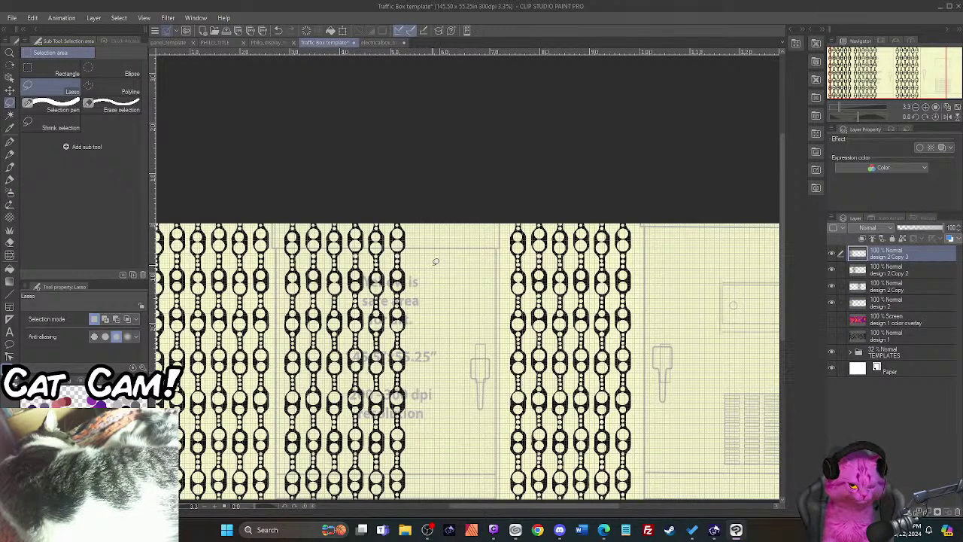
Step: Move the newest six-column copy about 53 inches right, continuing the columns across the first door panel
key(ctrl+t)
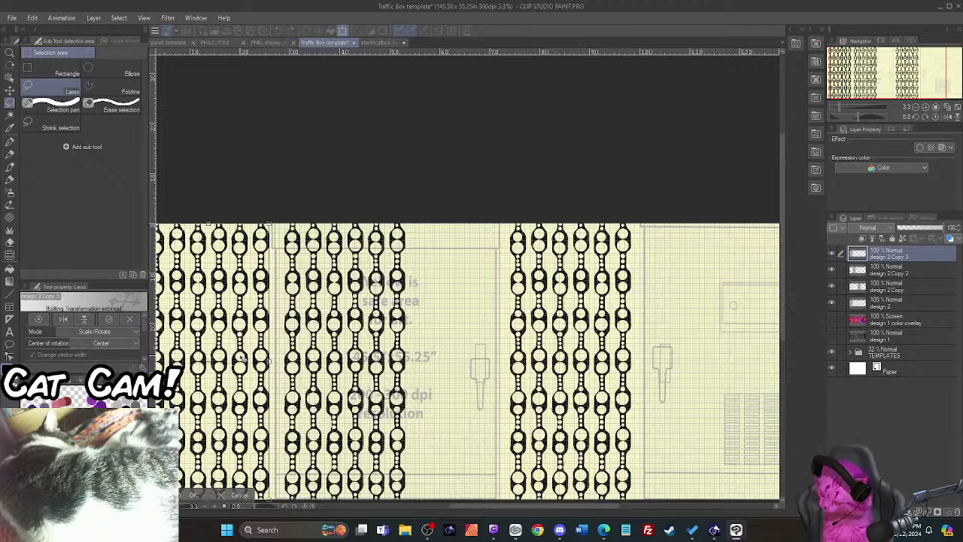
drag(396, 393, 505, 425)
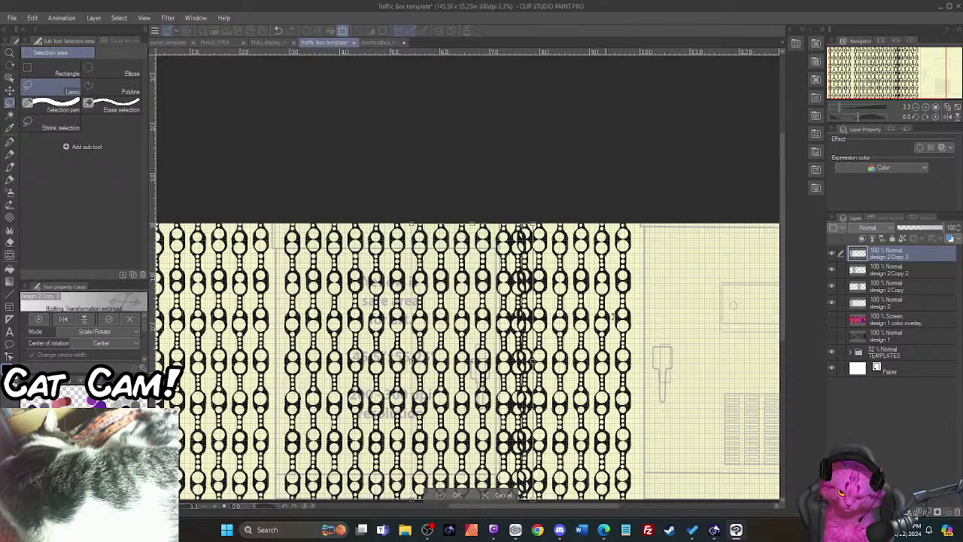
key(Return)
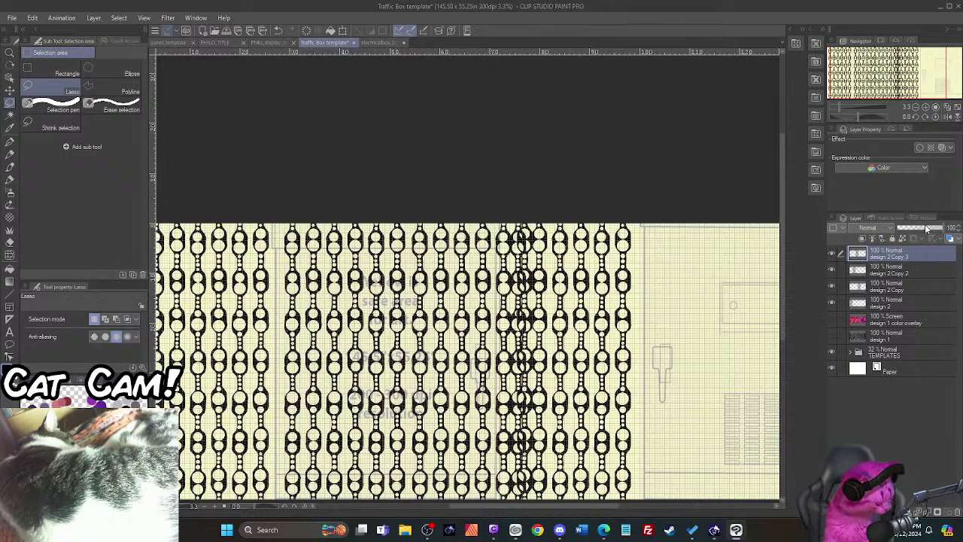
Step: Lower the design 2 Copy 3 layer's opacity to 61% and hide the overlapping design 2 Copy layer
drag(928, 229, 924, 228)
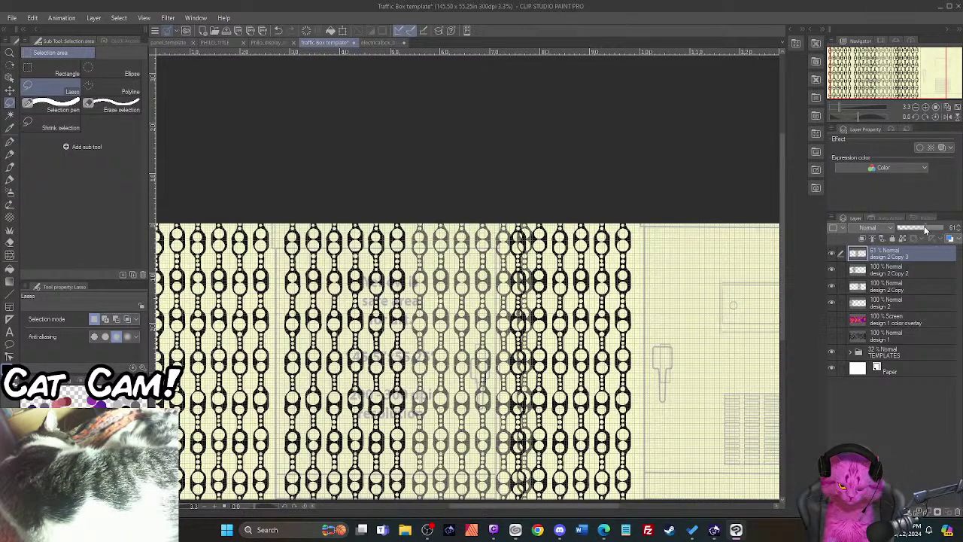
scroll(539, 444, up, 2)
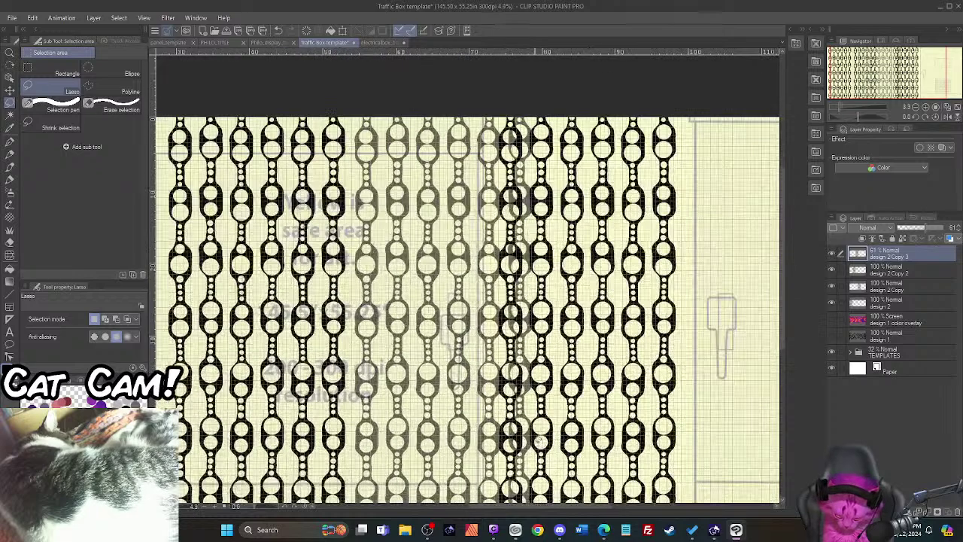
scroll(539, 442, down, 1)
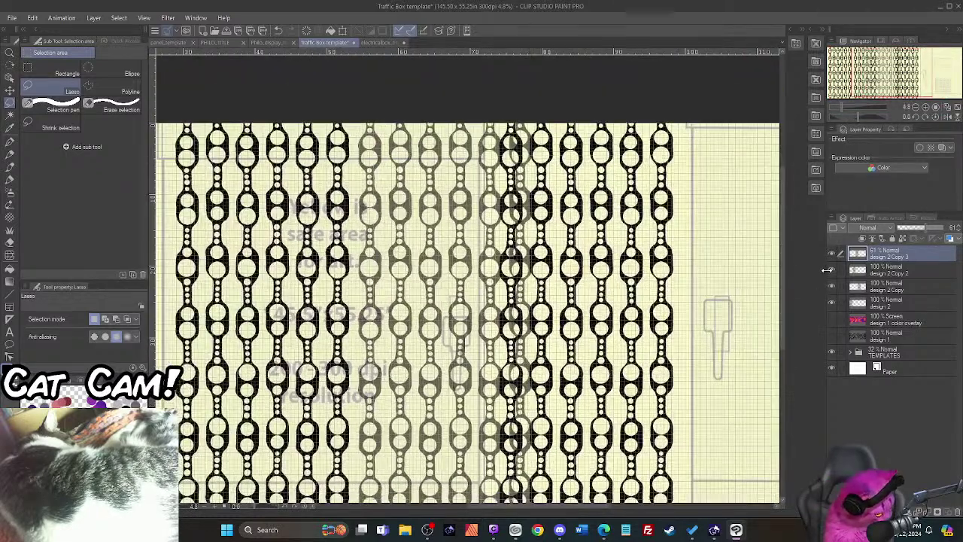
click(832, 269)
click(832, 269)
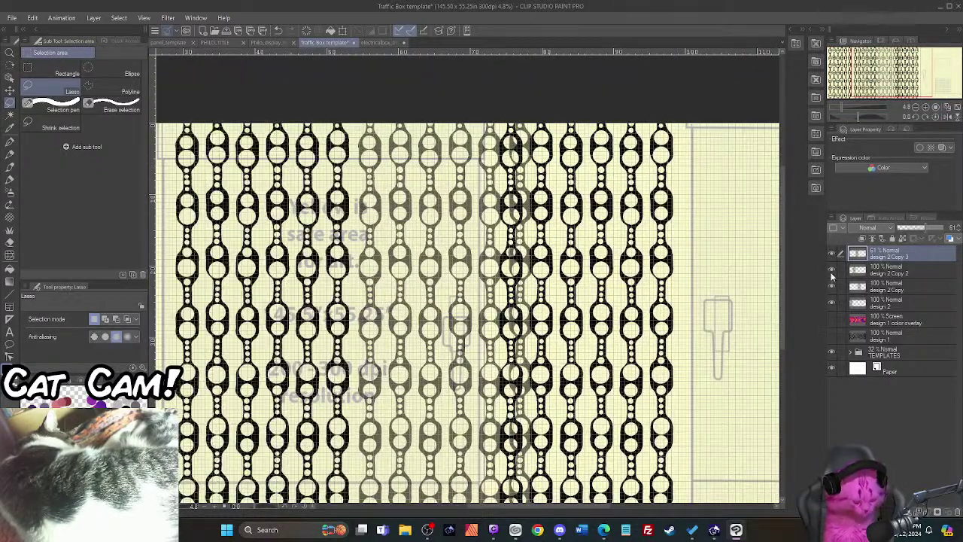
click(833, 286)
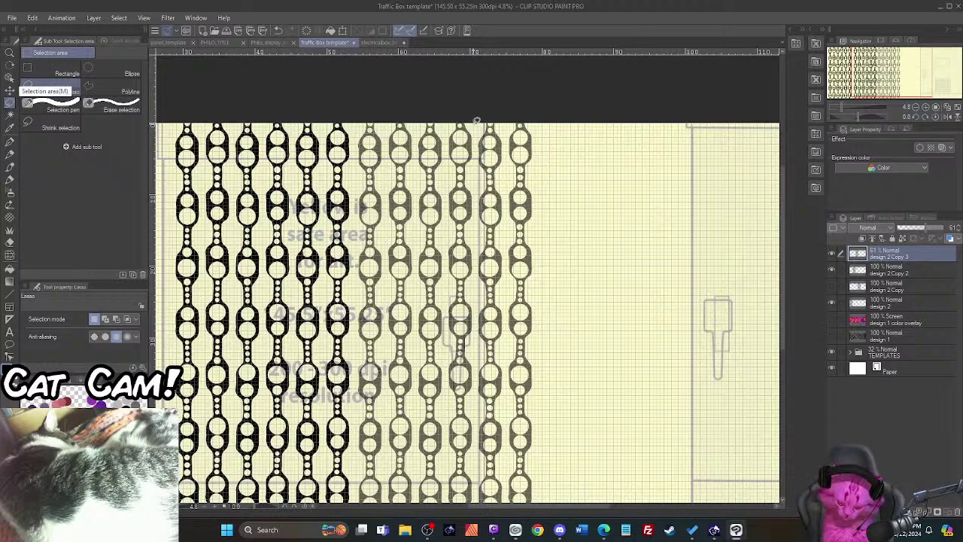
Step: Lasso and delete the two rightmost columns of design 2 Copy 3 that extend past the first door panel, and clear the selection
mouse_move(476, 123)
mouse_down()
mouse_move(477, 232)
mouse_move(546, 216)
mouse_move(543, 99)
mouse_up()
key(Delete)
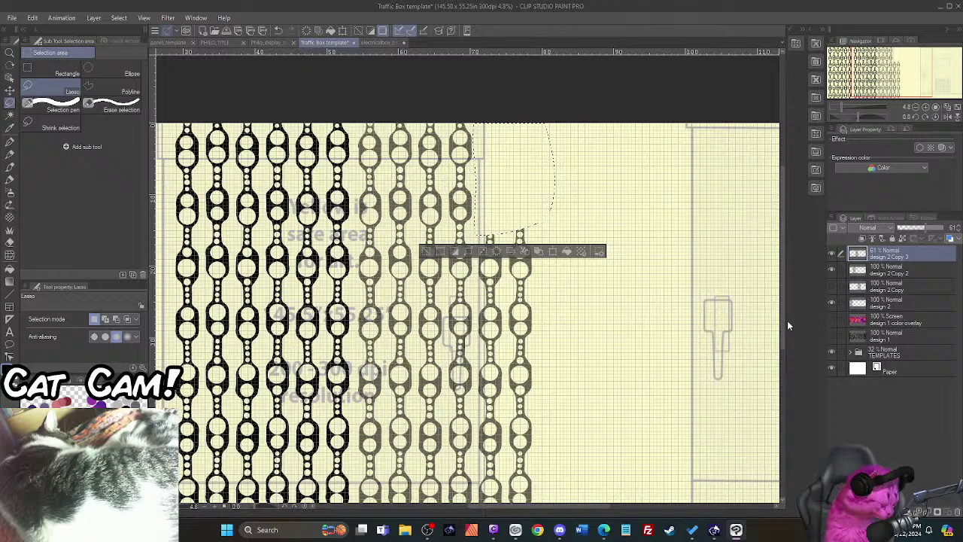
drag(781, 329, 784, 377)
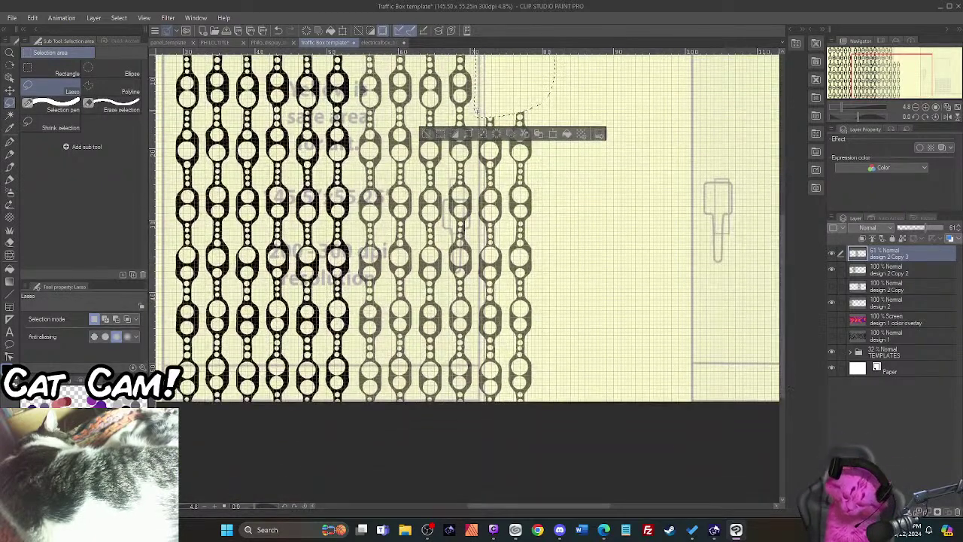
click(475, 112)
mouse_move(476, 126)
mouse_down()
mouse_move(480, 404)
mouse_move(512, 414)
mouse_move(577, 303)
mouse_move(560, 95)
mouse_up()
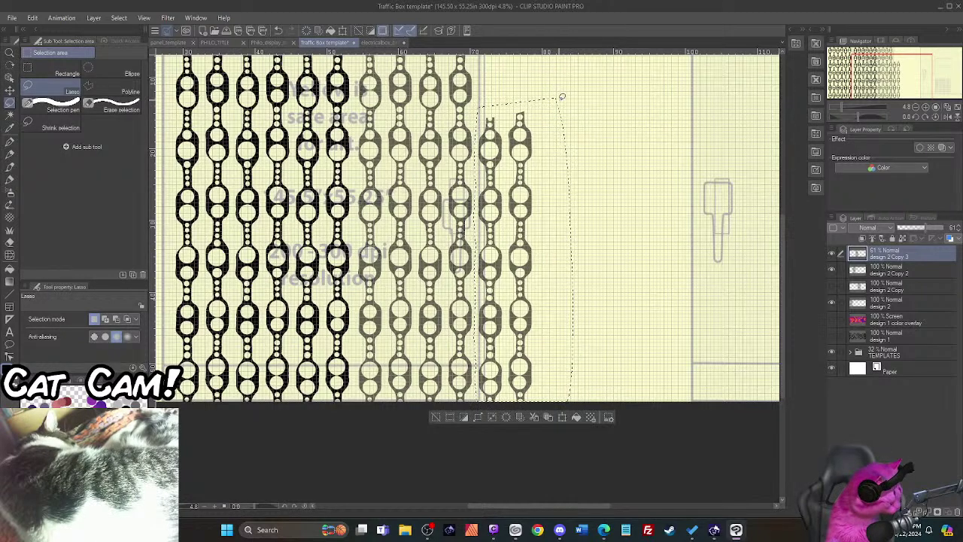
click(639, 416)
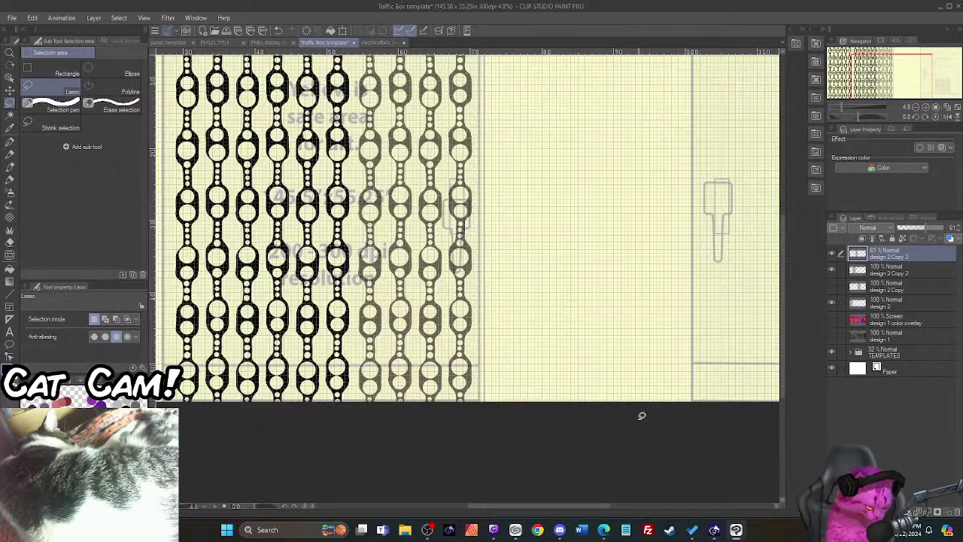
Step: Set the design 2 Copy 3 layer's opacity back to 100% and show the design 2 Copy layer again
drag(938, 227, 959, 230)
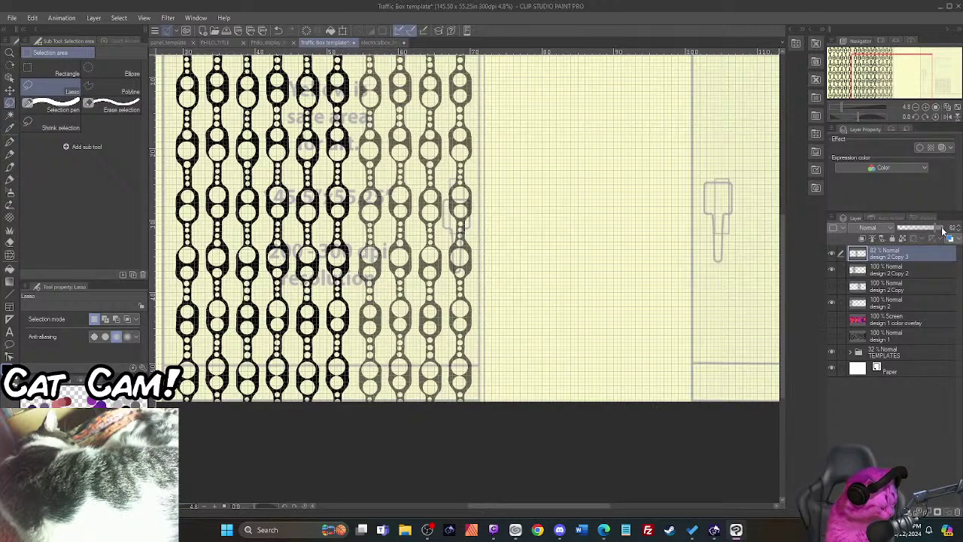
click(830, 285)
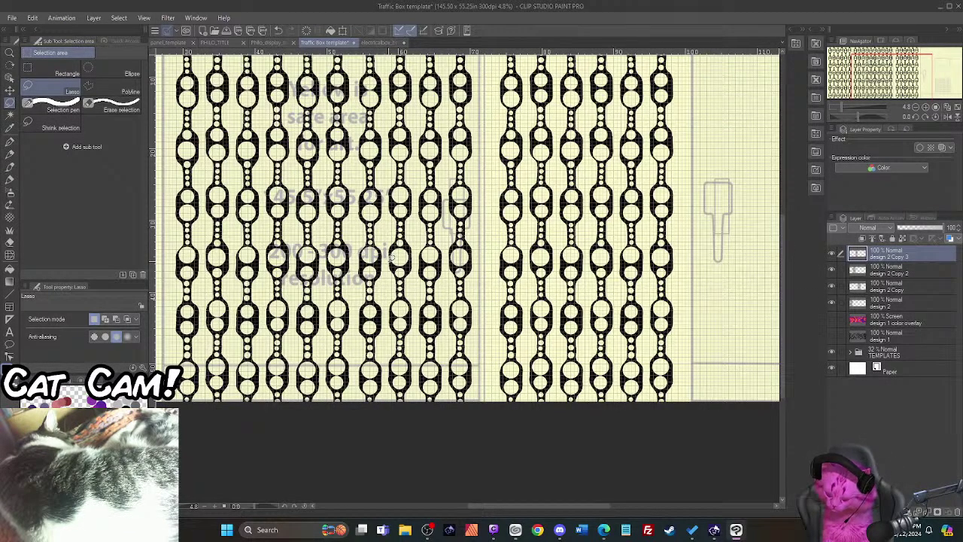
scroll(391, 258, down, 3)
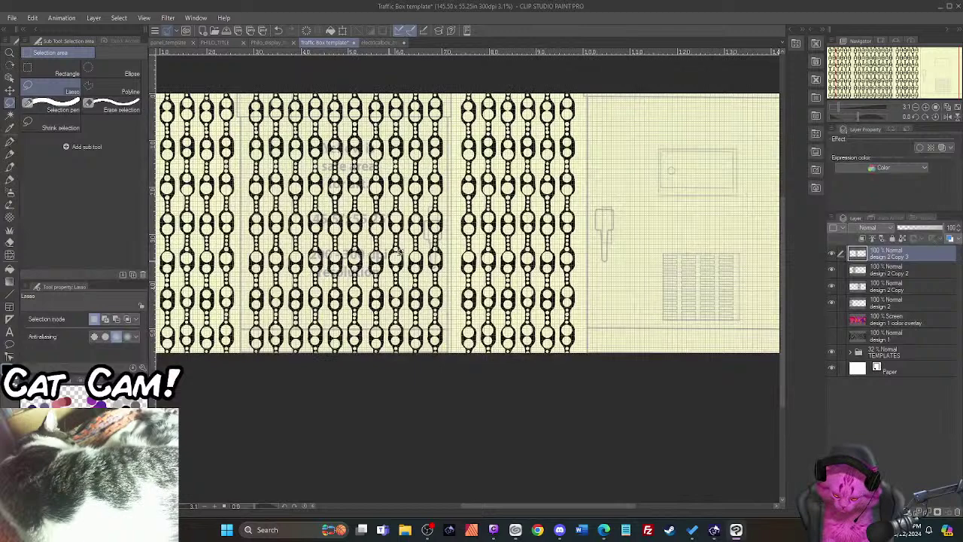
scroll(391, 257, down, 1)
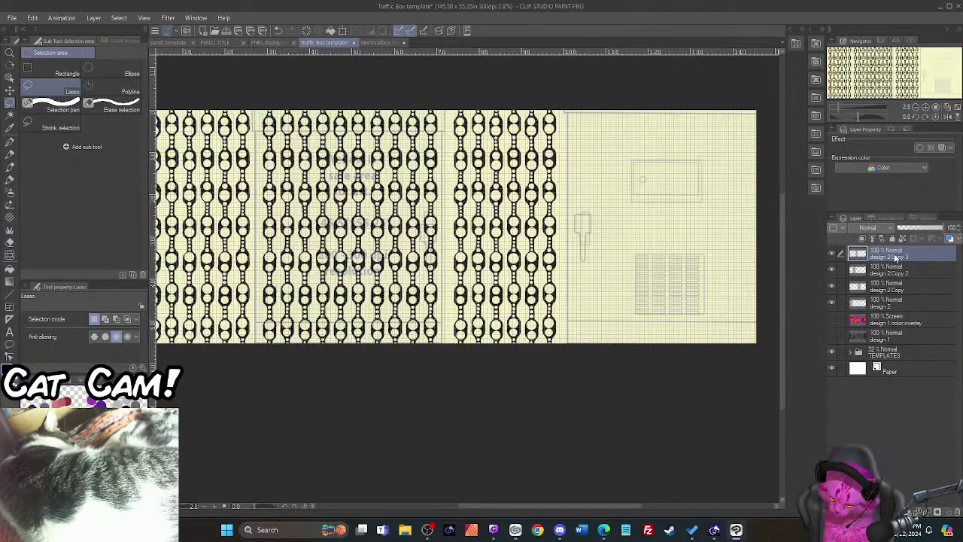
Step: Check which columns the two top layers hold by toggling their visibility, and merge design 2 Copy 3 into design 2 Copy 2
click(832, 271)
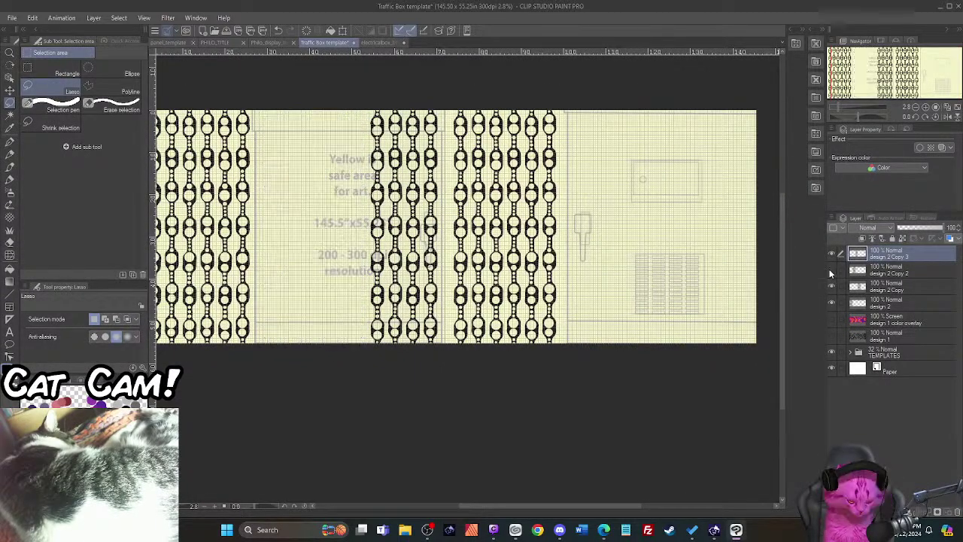
click(832, 271)
click(832, 255)
click(833, 255)
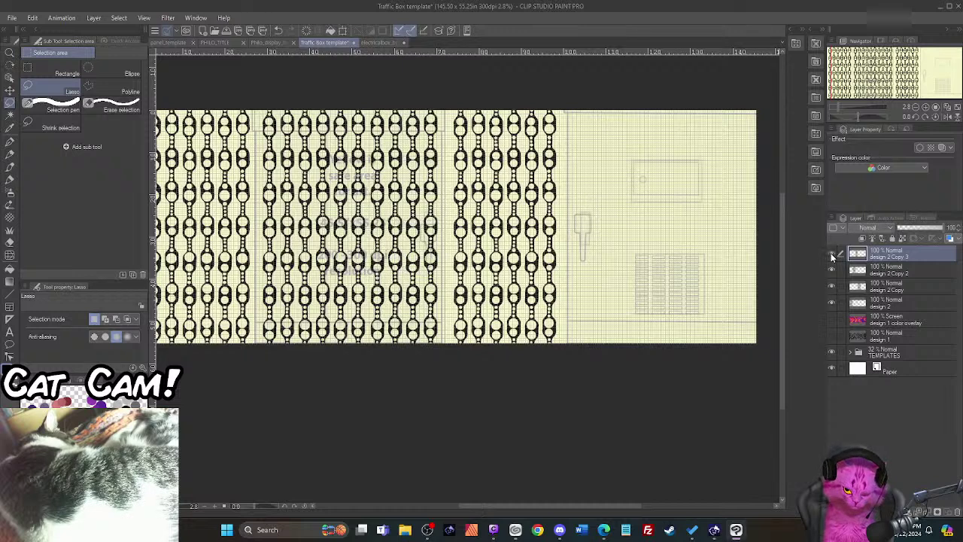
right_click(881, 255)
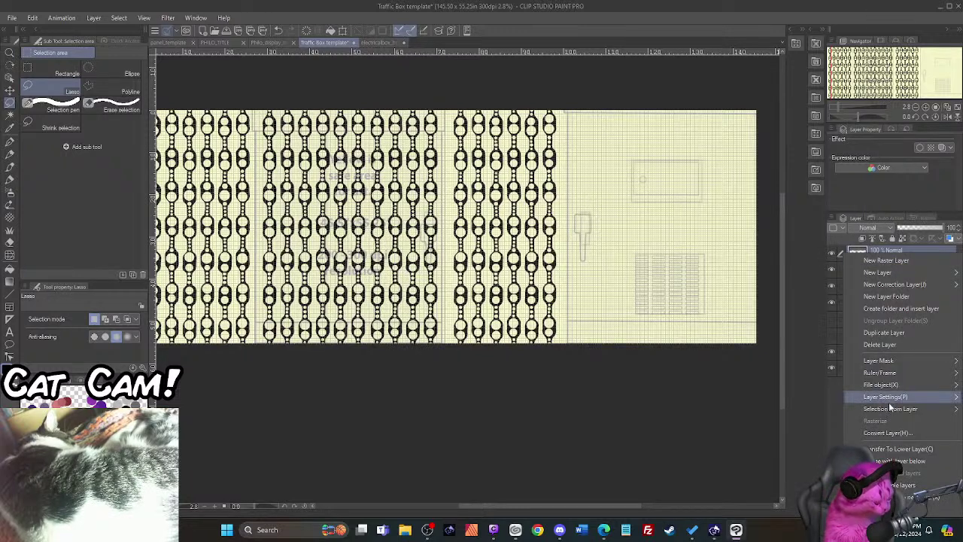
click(896, 462)
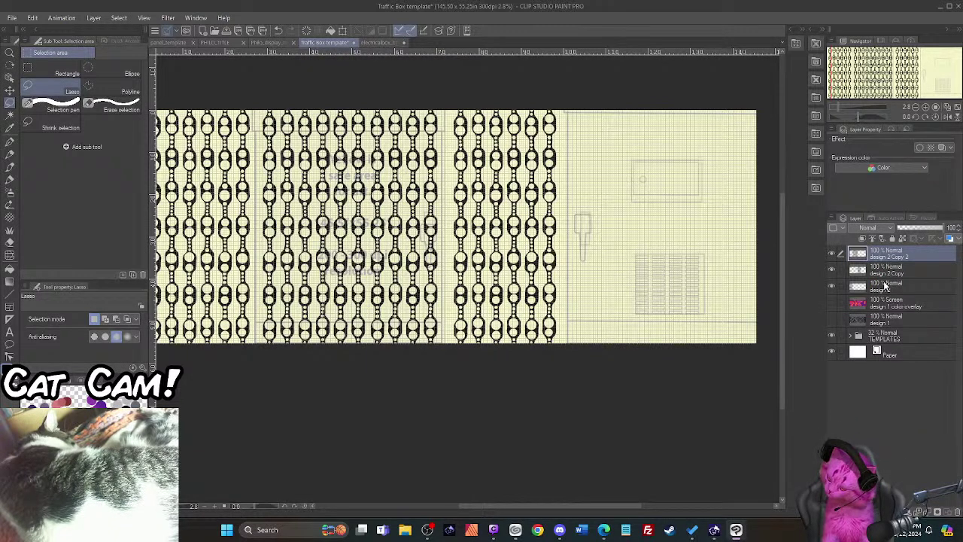
click(831, 254)
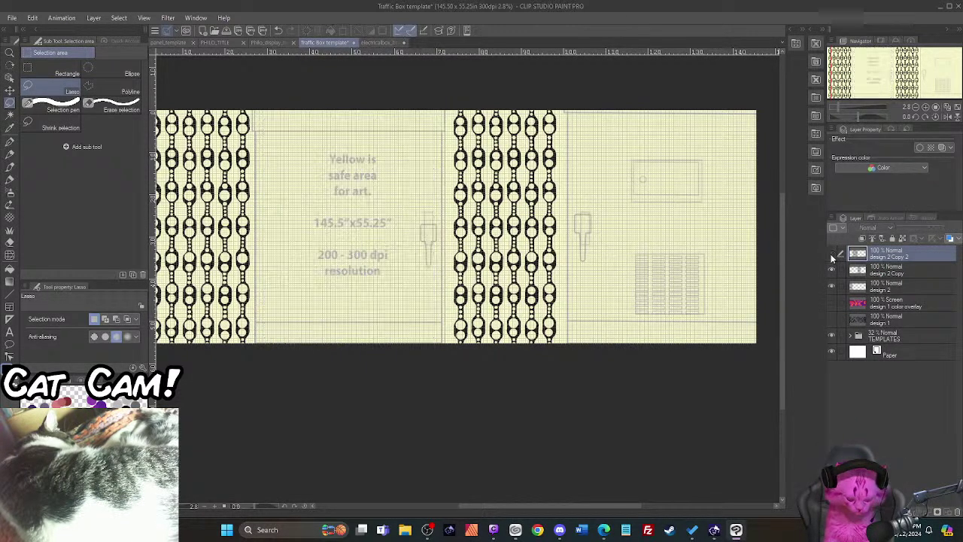
click(832, 254)
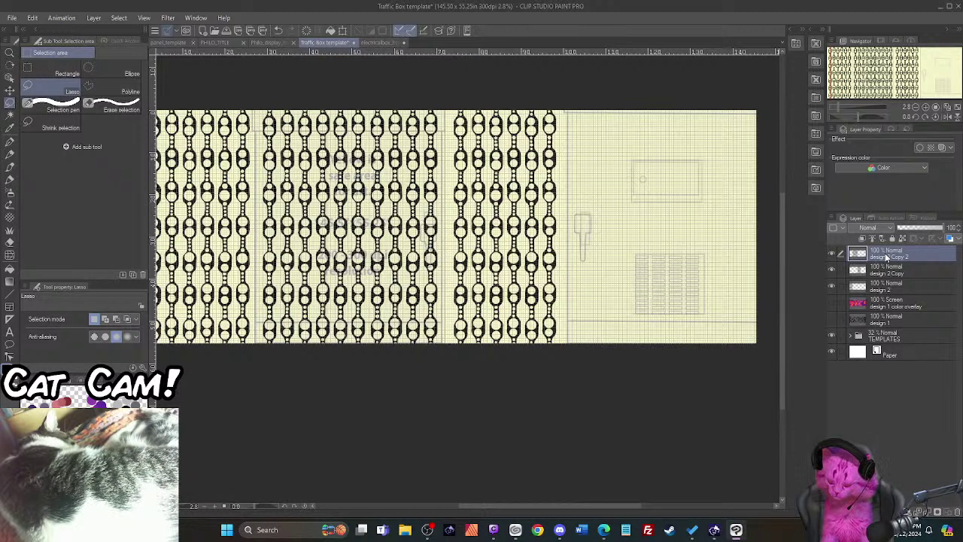
Step: Duplicate the merged ten-column layer and place the copy about 74 inches to the right, over the second door panel
key(ctrl+c)
key(ctrl+v)
key(ctrl+t)
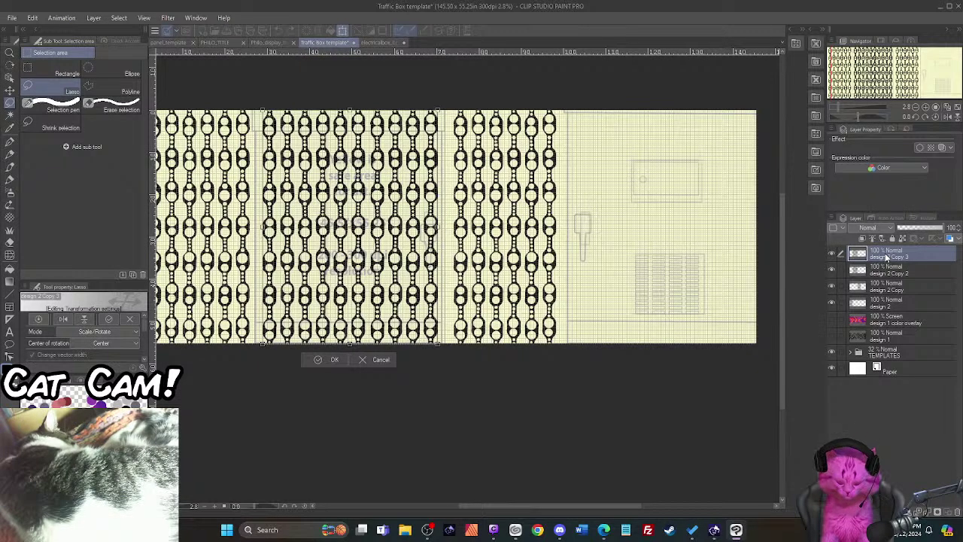
drag(324, 277, 639, 279)
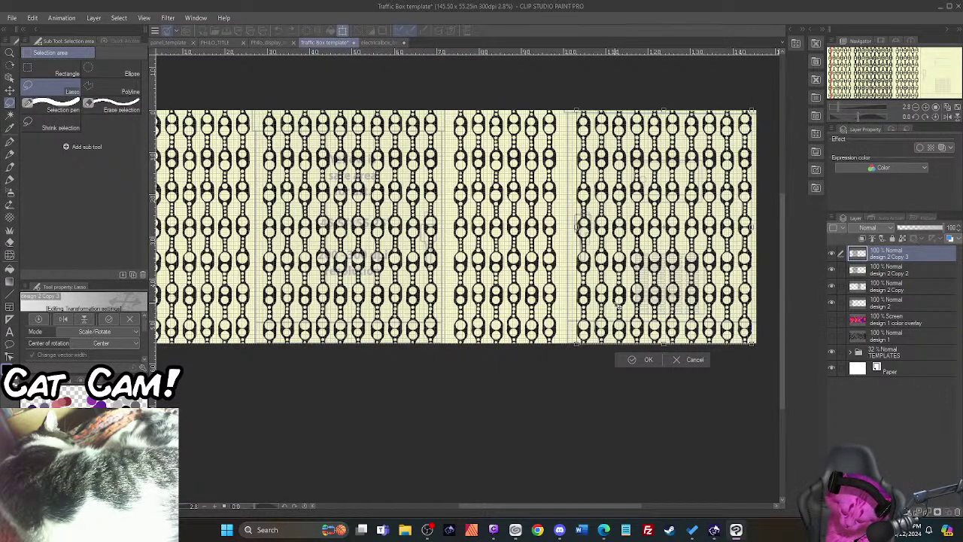
drag(618, 306, 618, 304)
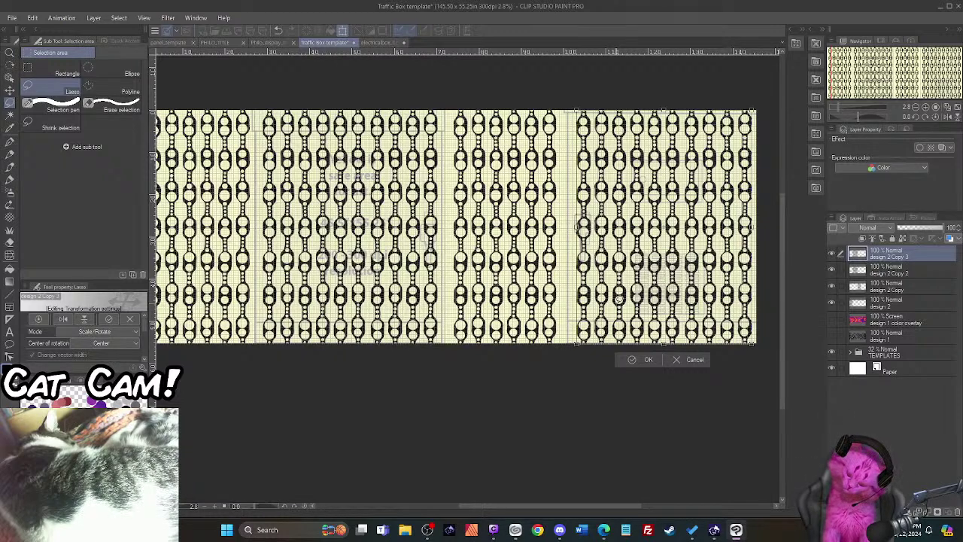
key(Return)
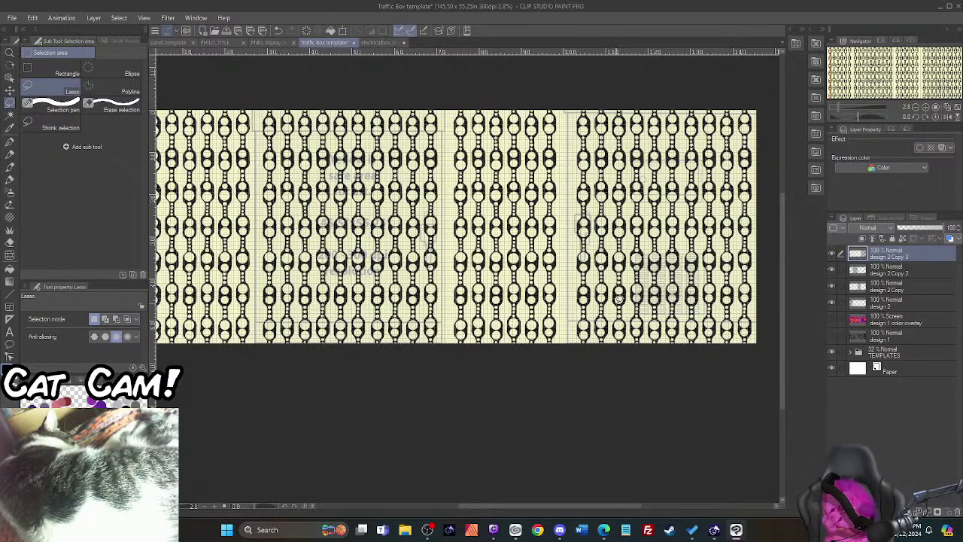
Step: Select design 2 and its three copies and merge them into a single layer
drag(524, 511, 503, 523)
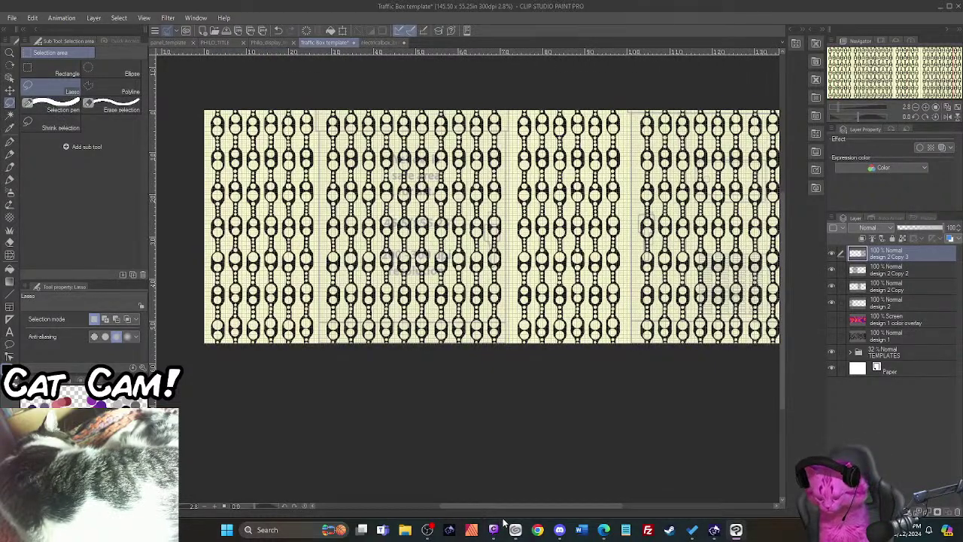
shift+click(883, 305)
right_click(875, 292)
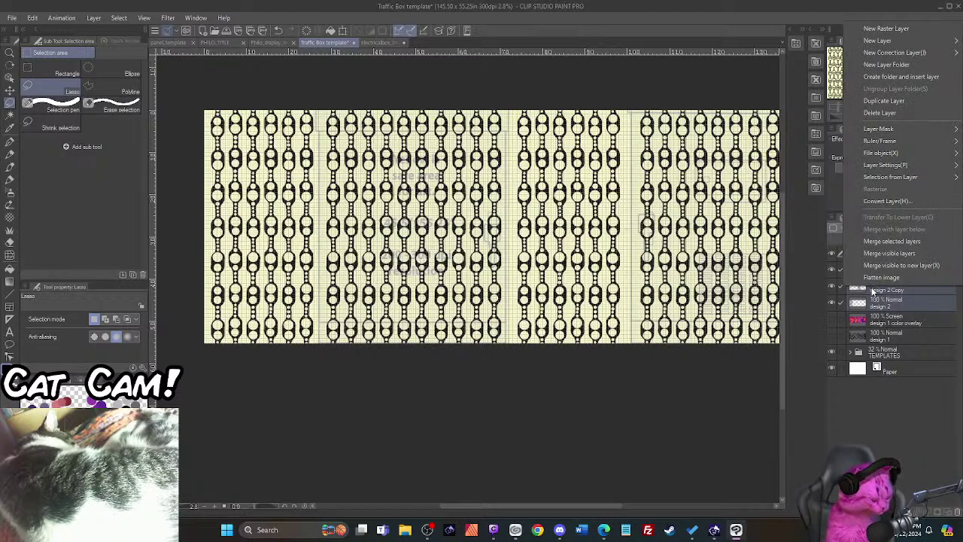
key(Escape)
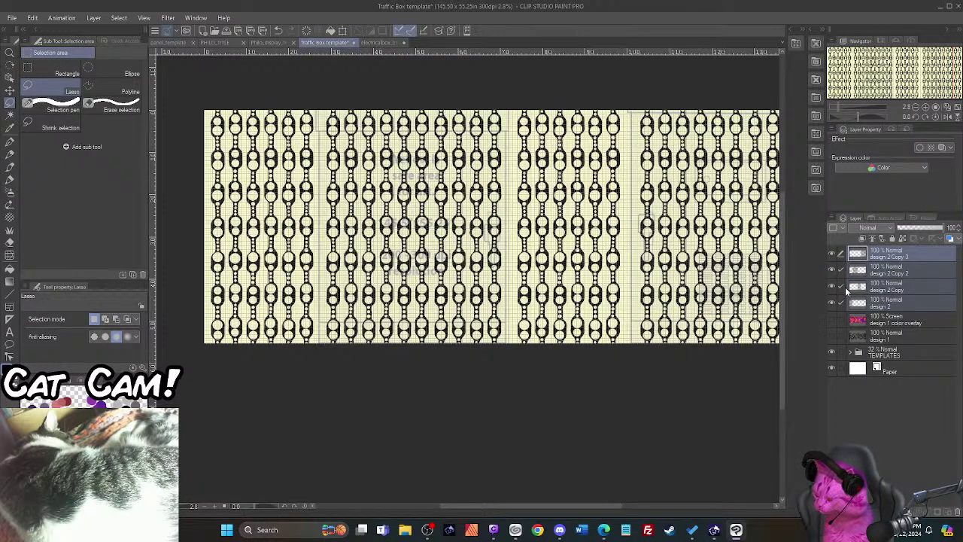
key(shift+alt+e)
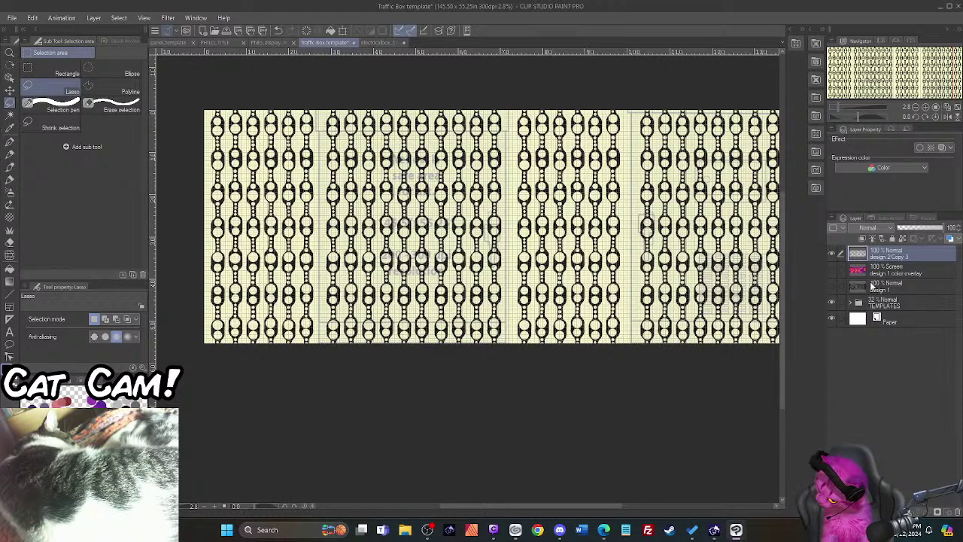
Step: Fill the left margin and the three wide gaps between the column groups with black on the merged layer
click(9, 269)
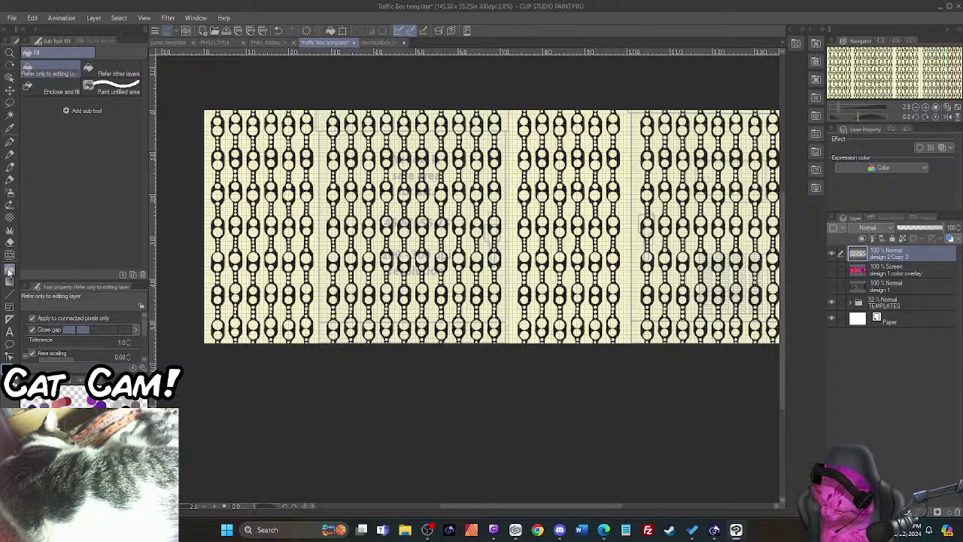
click(318, 171)
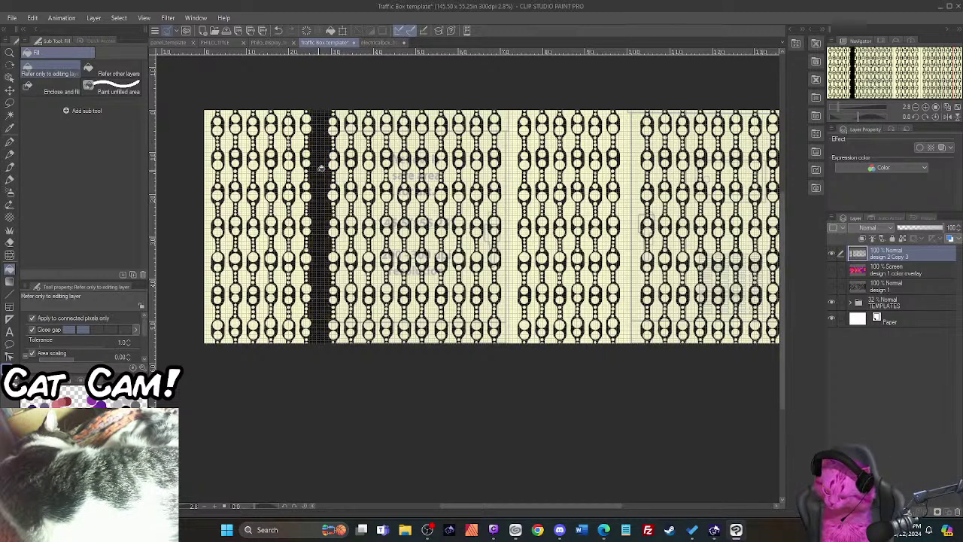
click(212, 175)
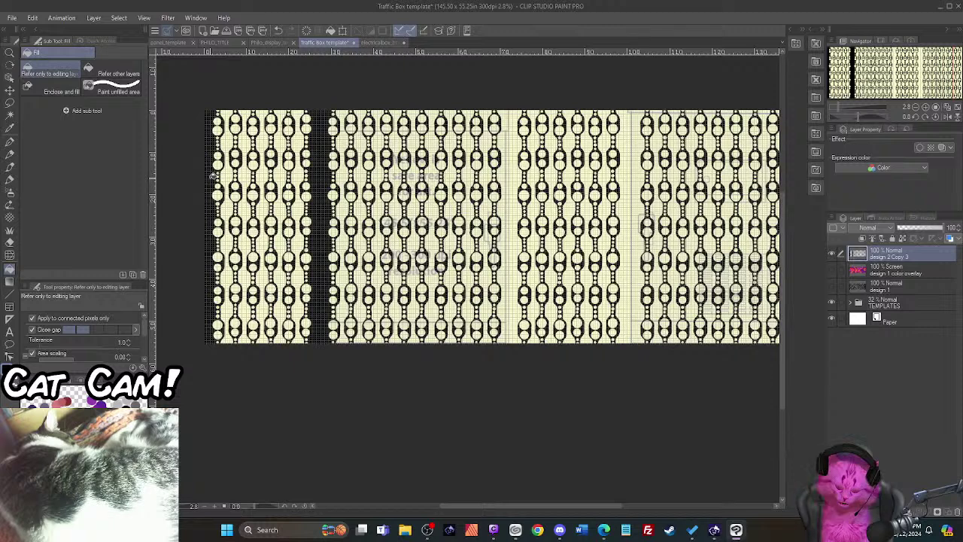
click(509, 228)
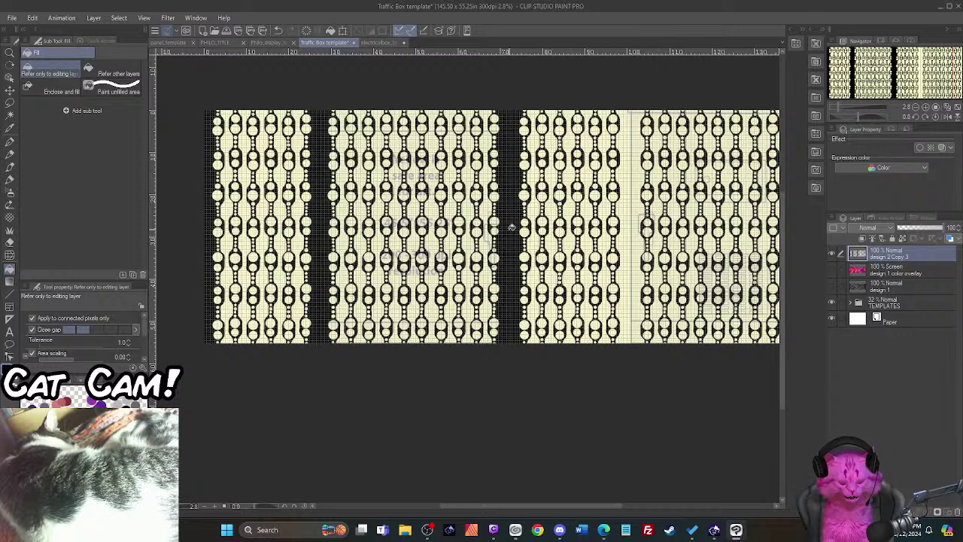
click(631, 272)
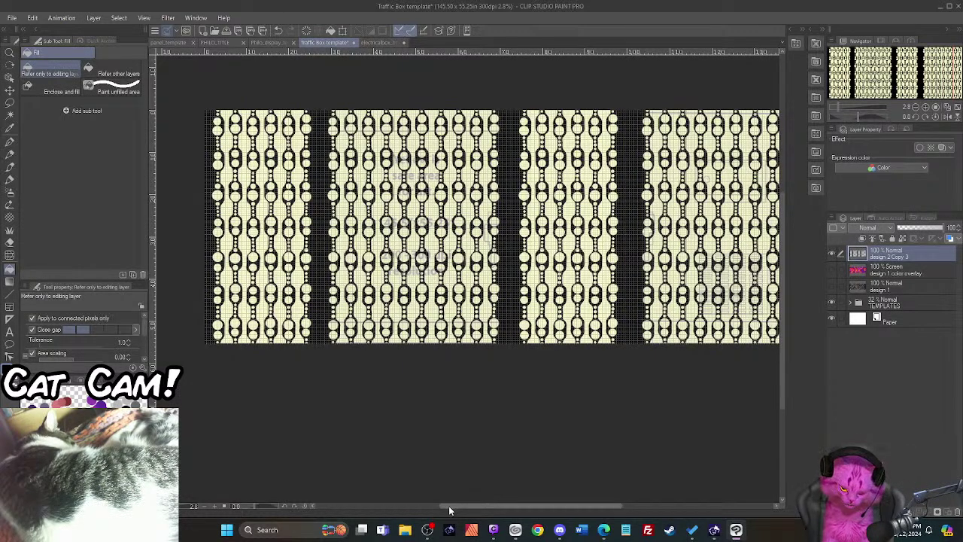
Step: Hide the canvas grid and the TEMPLATES folder so only the merged pattern shows over the paper
drag(448, 505, 543, 506)
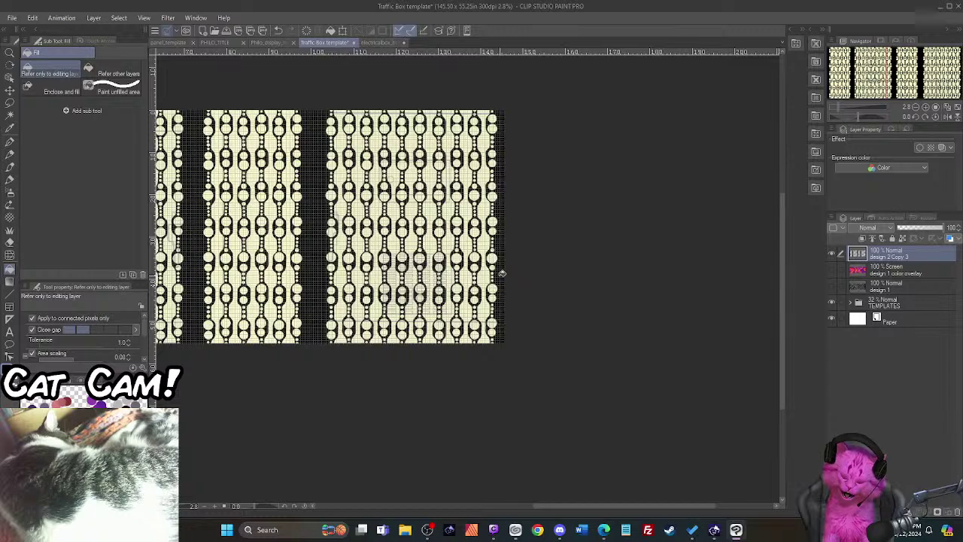
drag(538, 509, 440, 517)
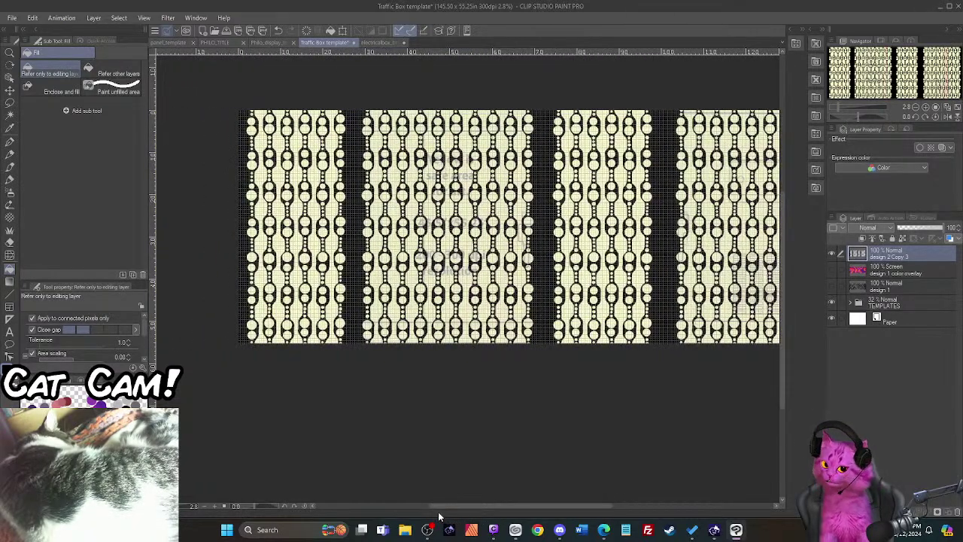
scroll(248, 128, up, 2)
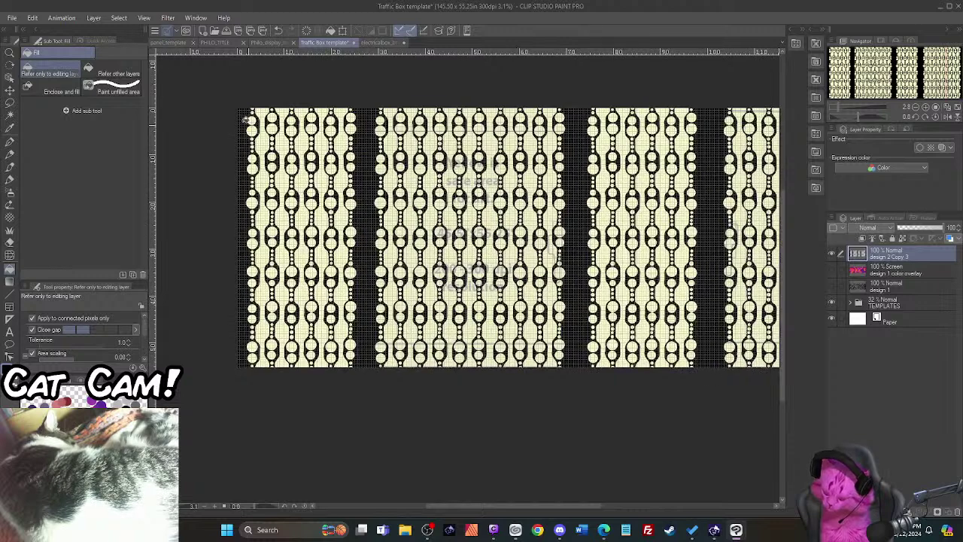
scroll(242, 128, up, 2)
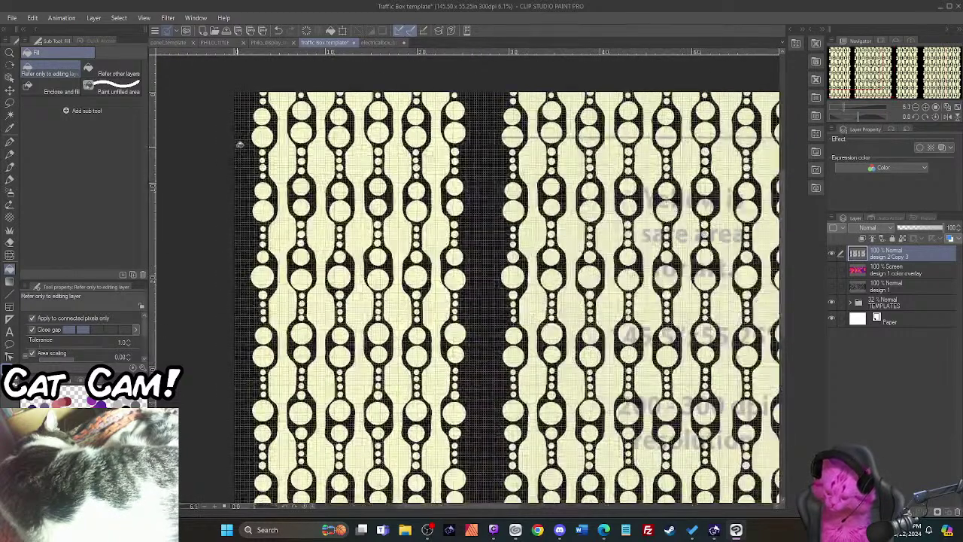
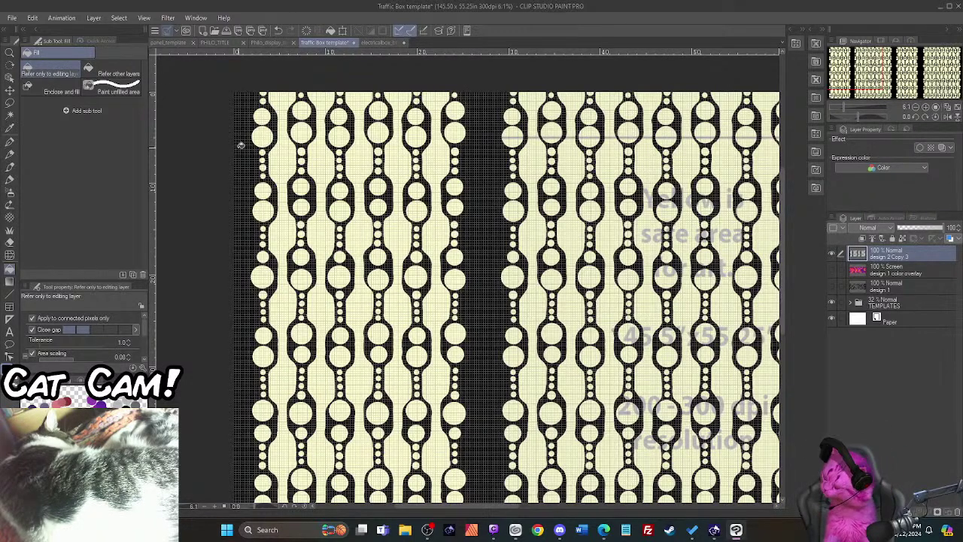
click(143, 18)
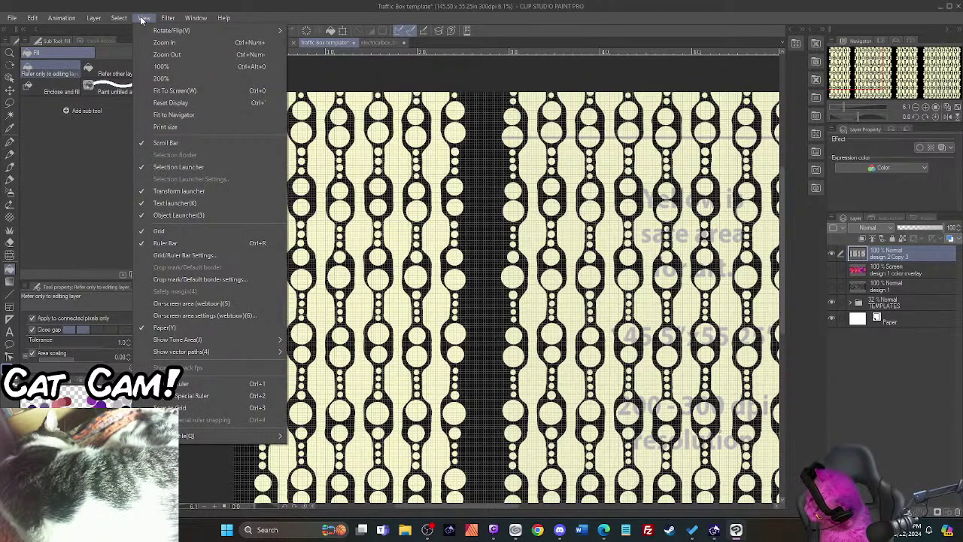
click(156, 231)
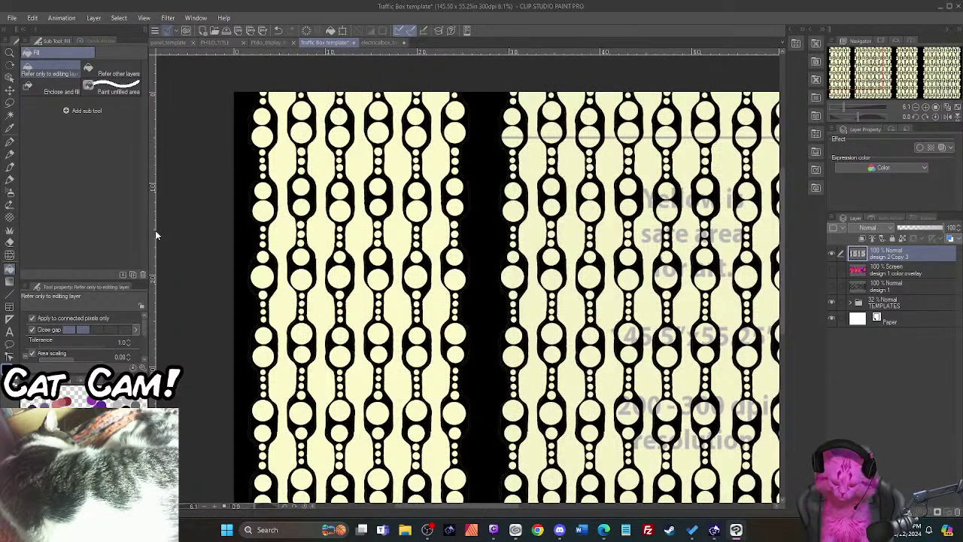
click(832, 304)
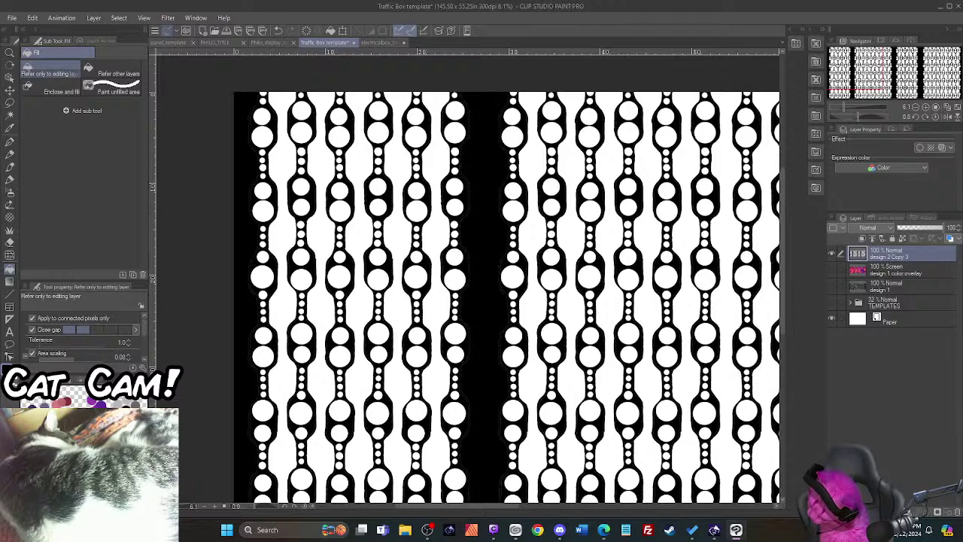
Step: Fill the five white gaps between the columns of the first six-column group with medium gray on the merged layer
click(277, 152)
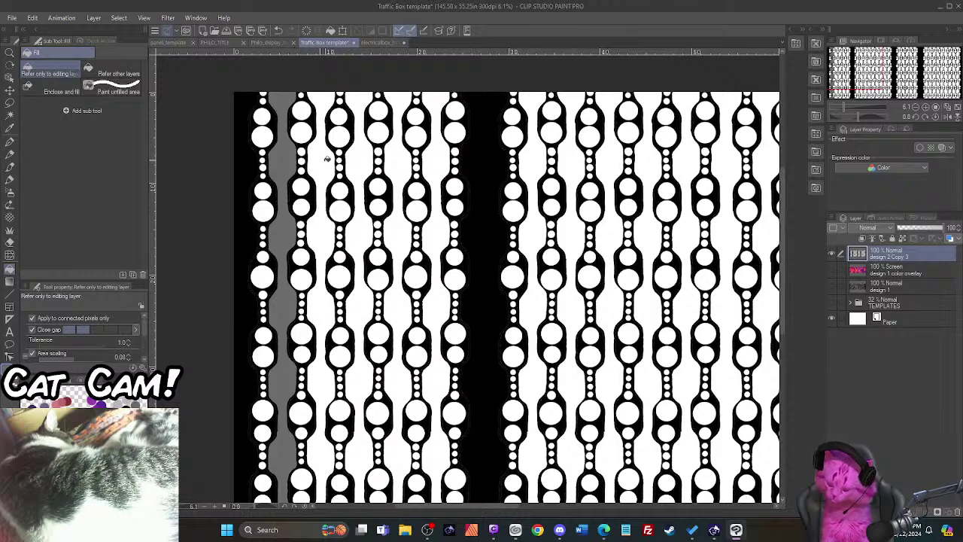
click(363, 159)
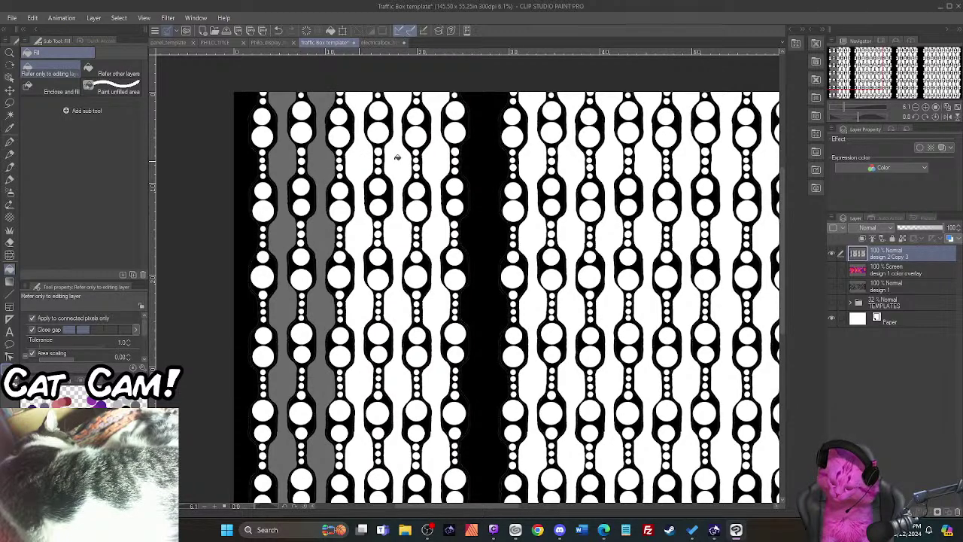
click(397, 157)
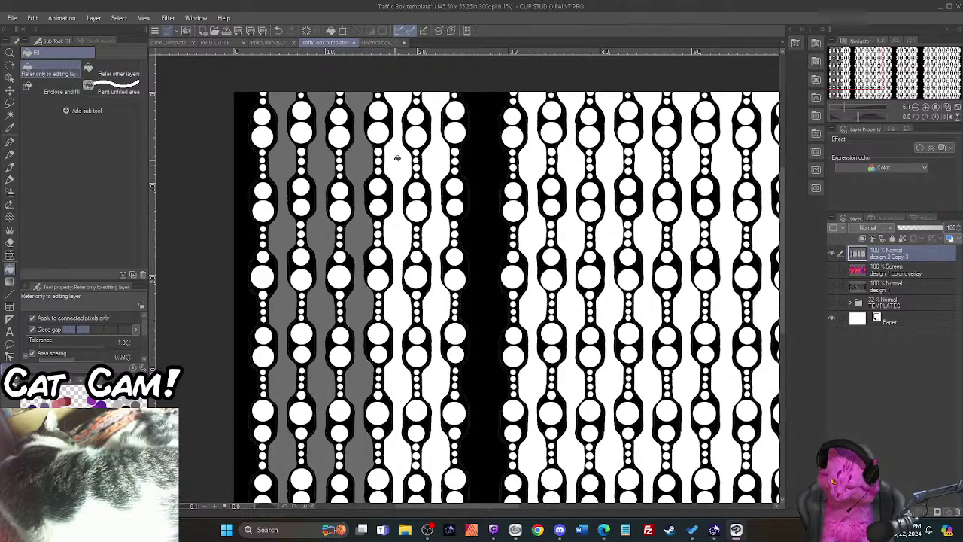
click(436, 155)
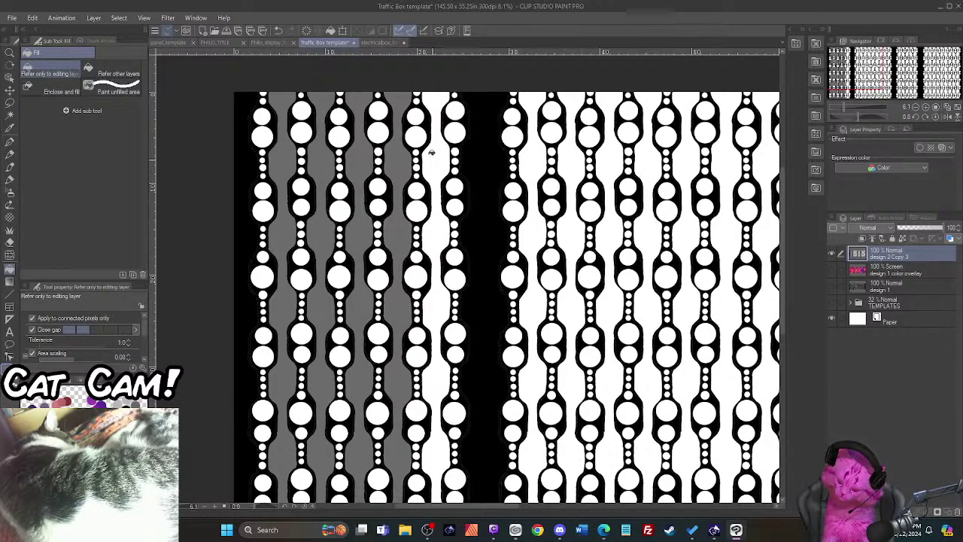
click(431, 152)
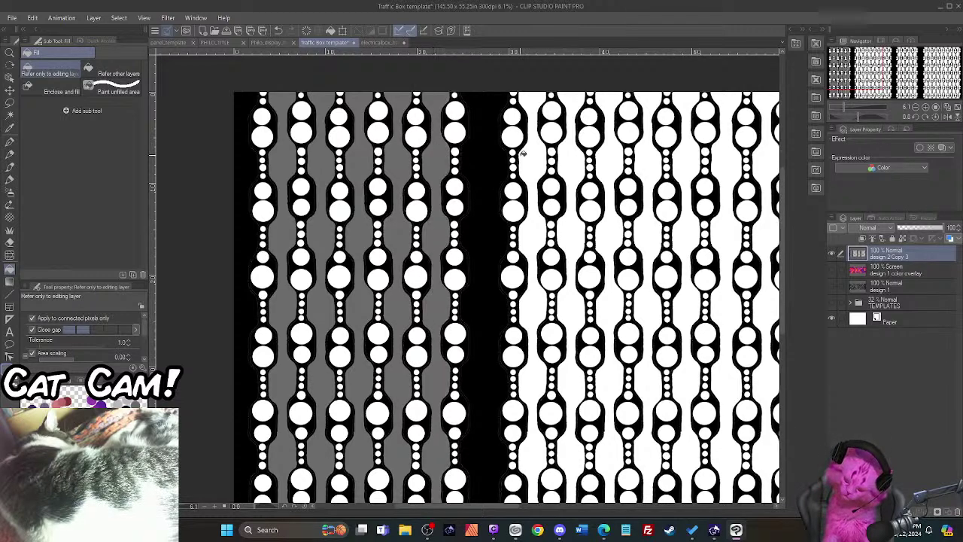
Step: Fill the nine white gaps between the columns of the second, ten-column group with the same gray
click(576, 160)
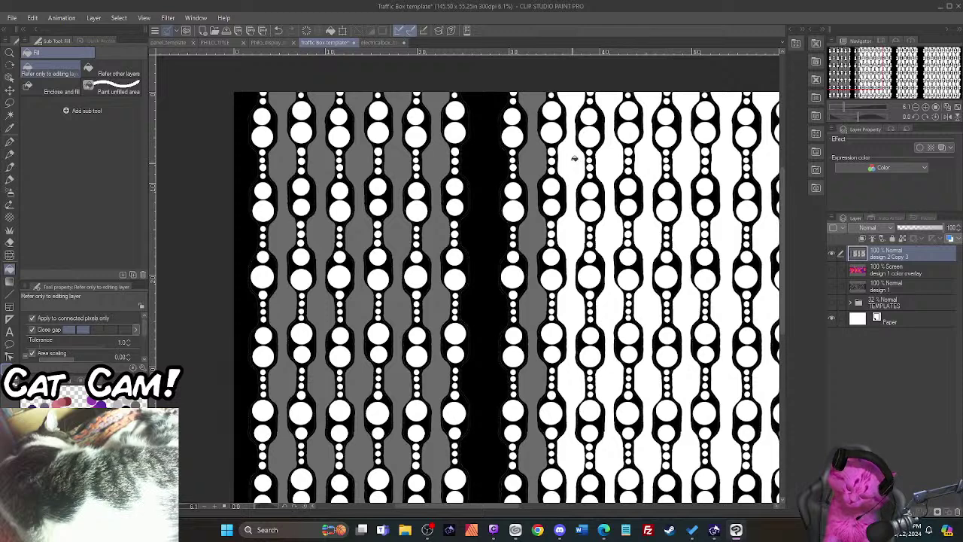
click(611, 158)
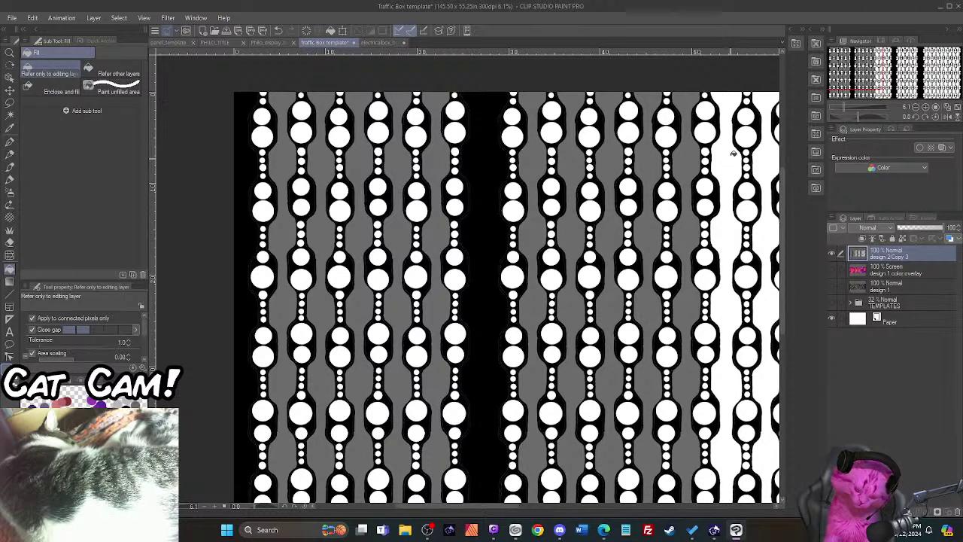
click(734, 153)
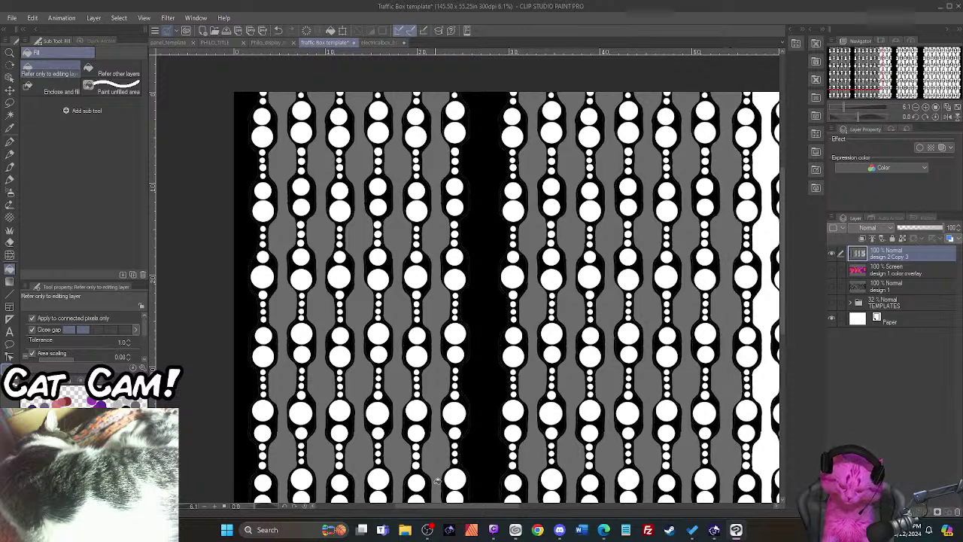
drag(421, 510, 487, 510)
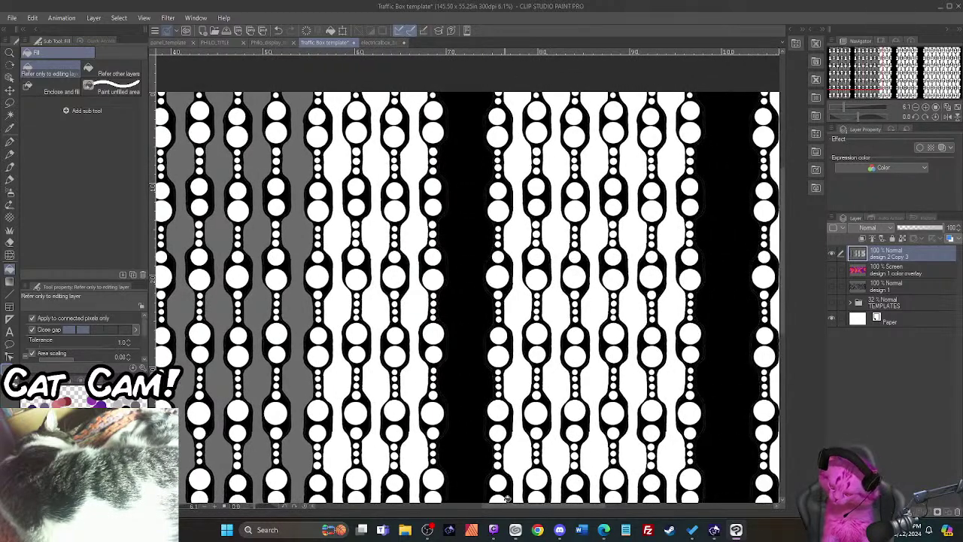
click(335, 163)
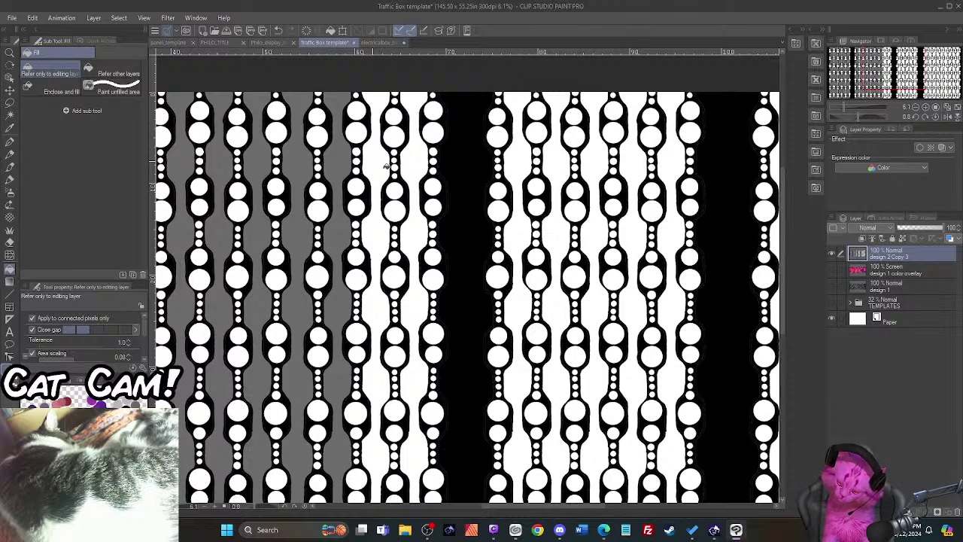
click(388, 146)
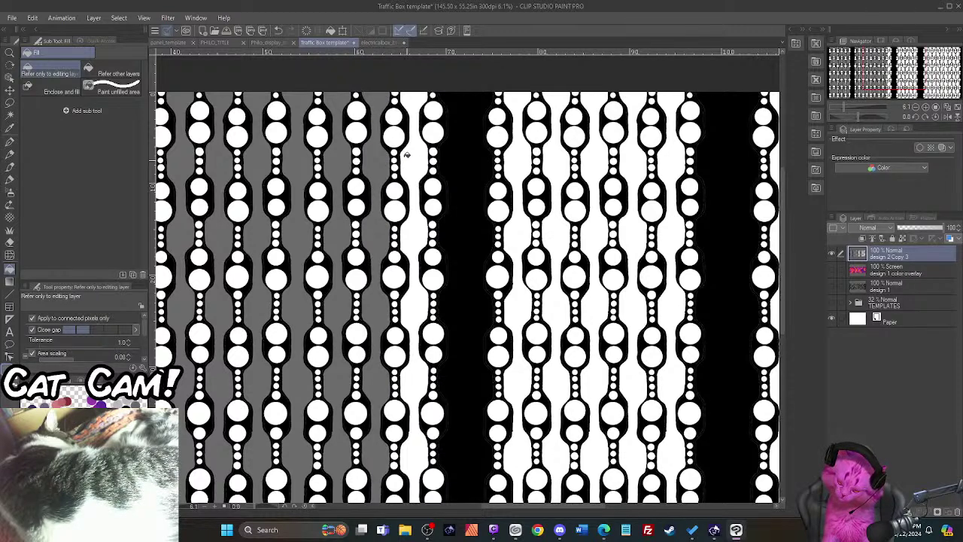
click(407, 155)
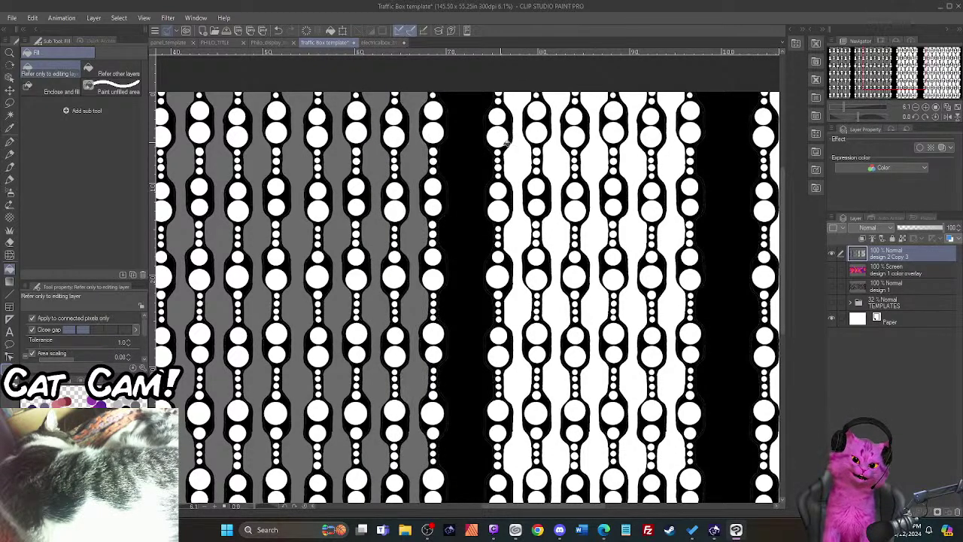
Step: Fill the five white gaps between the columns of the third, six-column group with the same gray
click(527, 140)
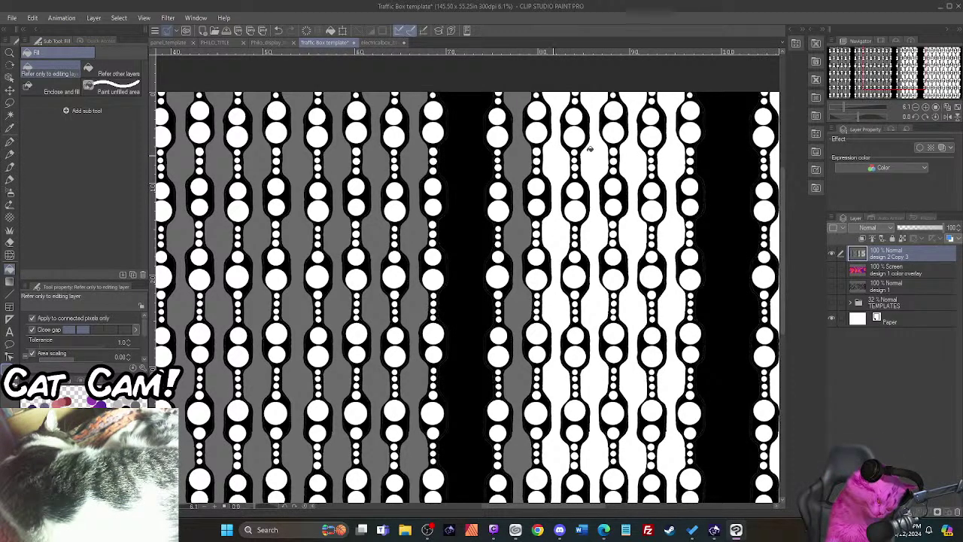
click(587, 148)
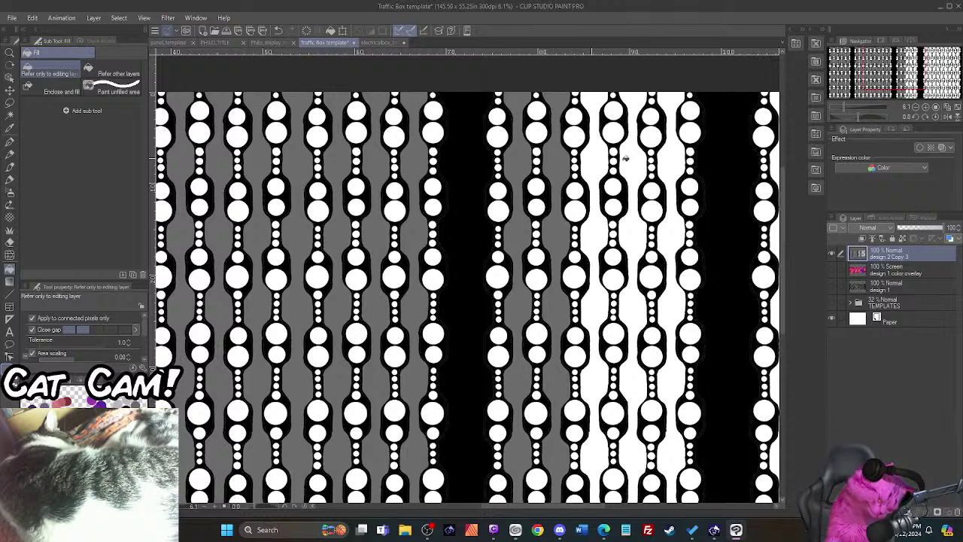
click(629, 157)
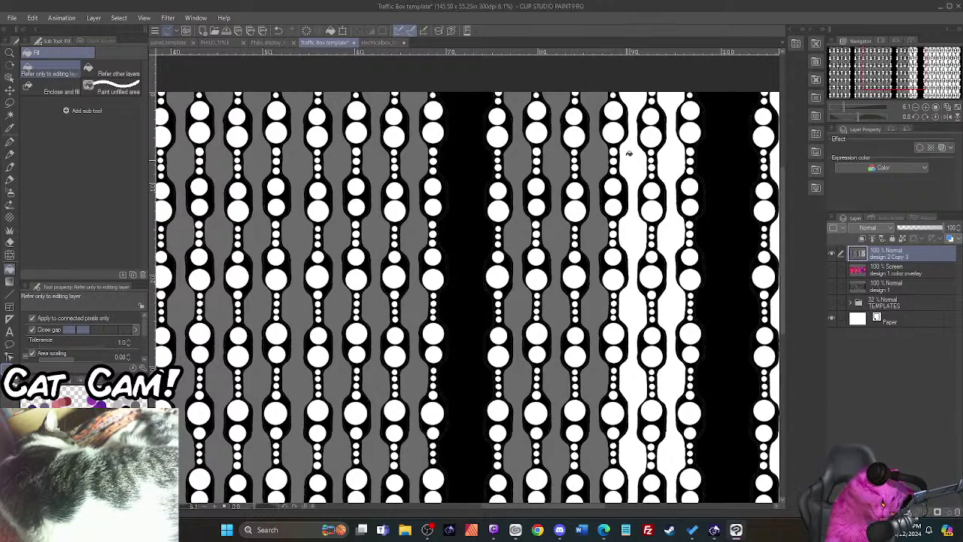
click(672, 163)
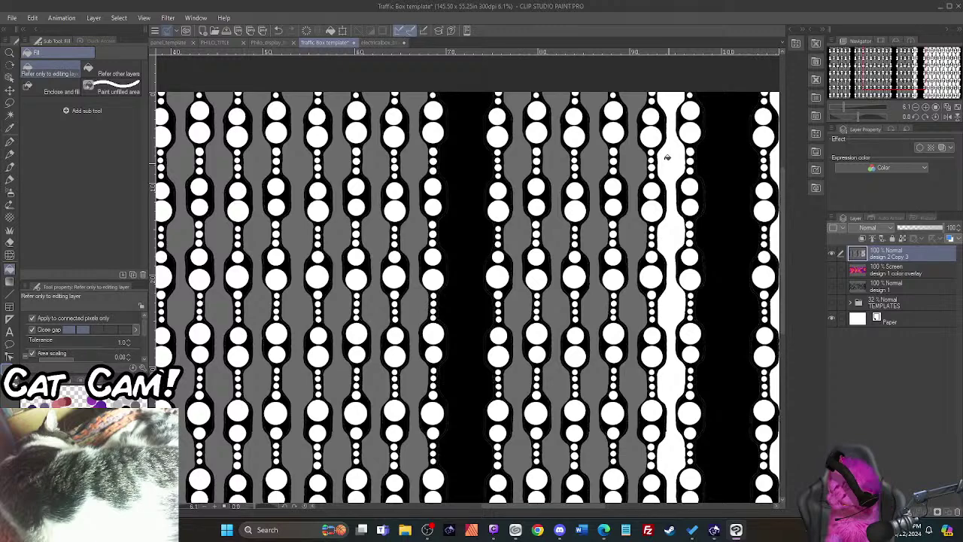
click(666, 157)
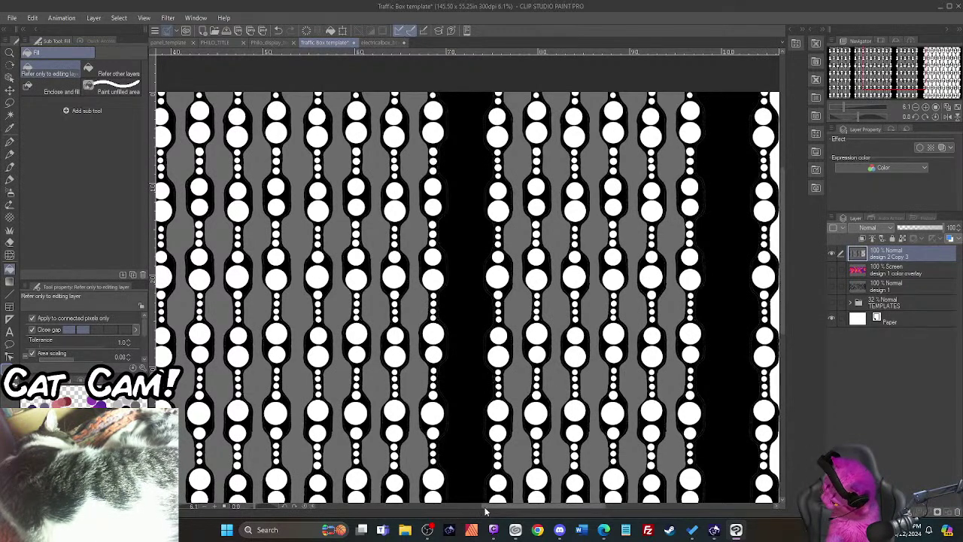
Step: Fill the nine white gaps between the columns of the last, ten-column group with the same gray
drag(487, 510, 572, 517)
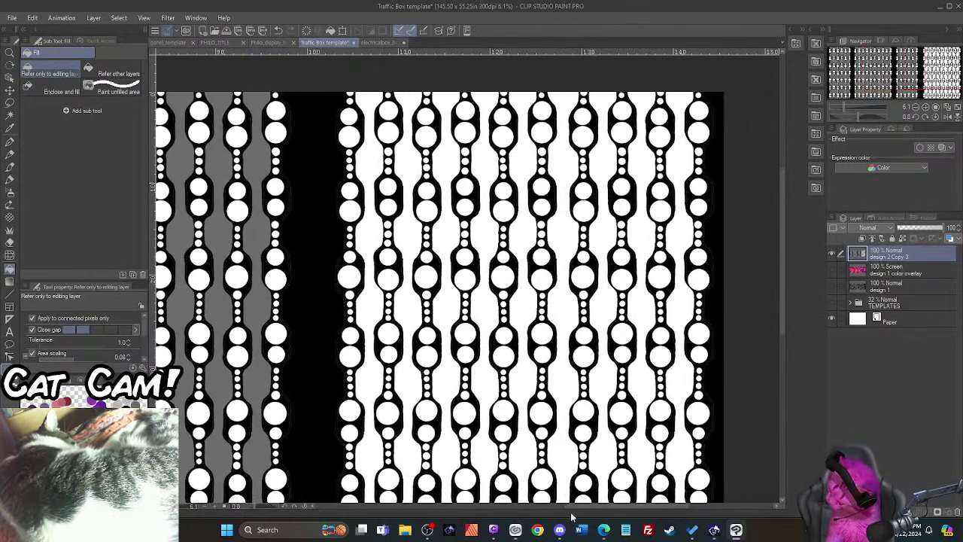
click(369, 233)
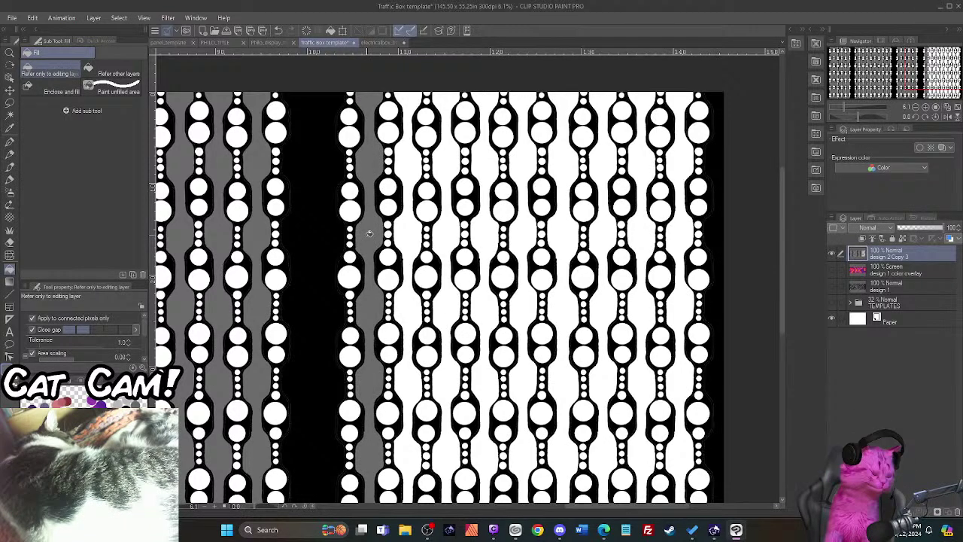
click(408, 233)
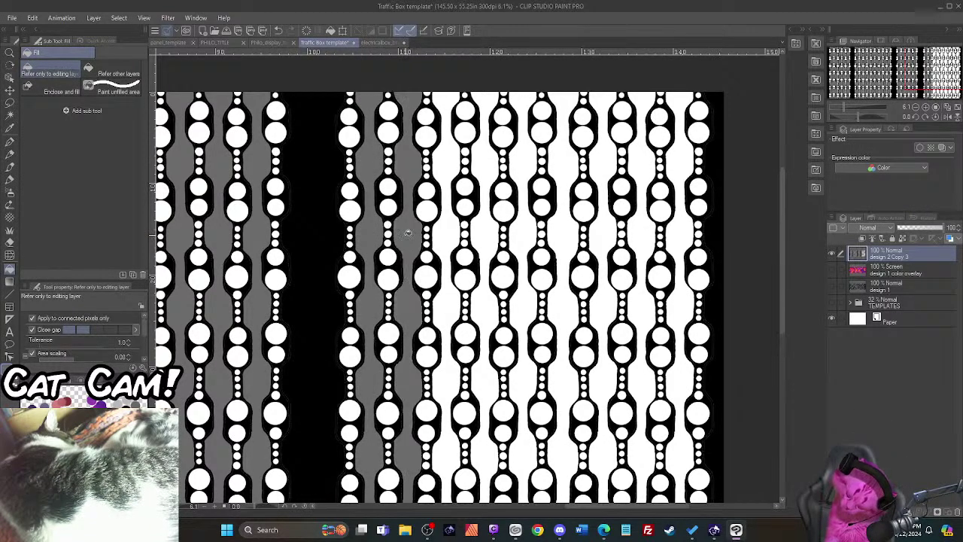
click(444, 233)
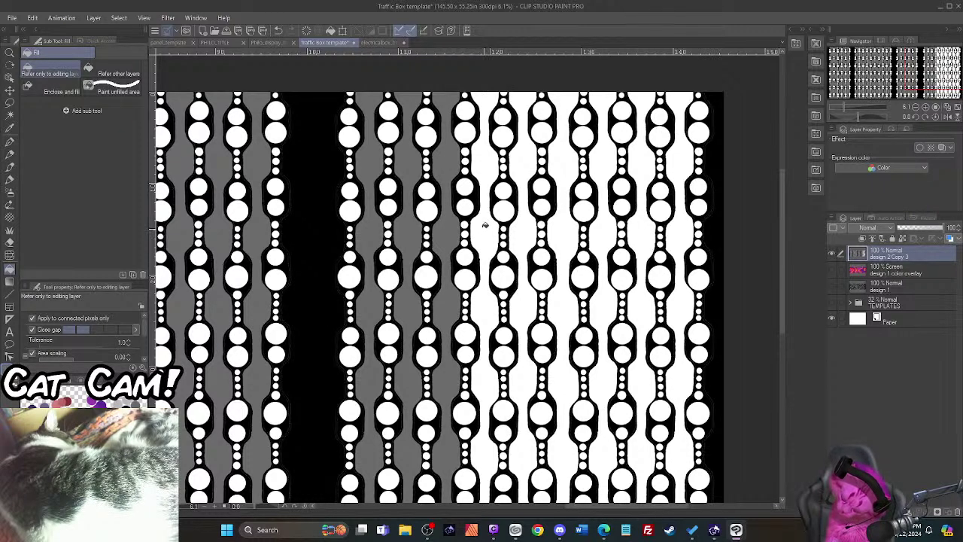
click(486, 225)
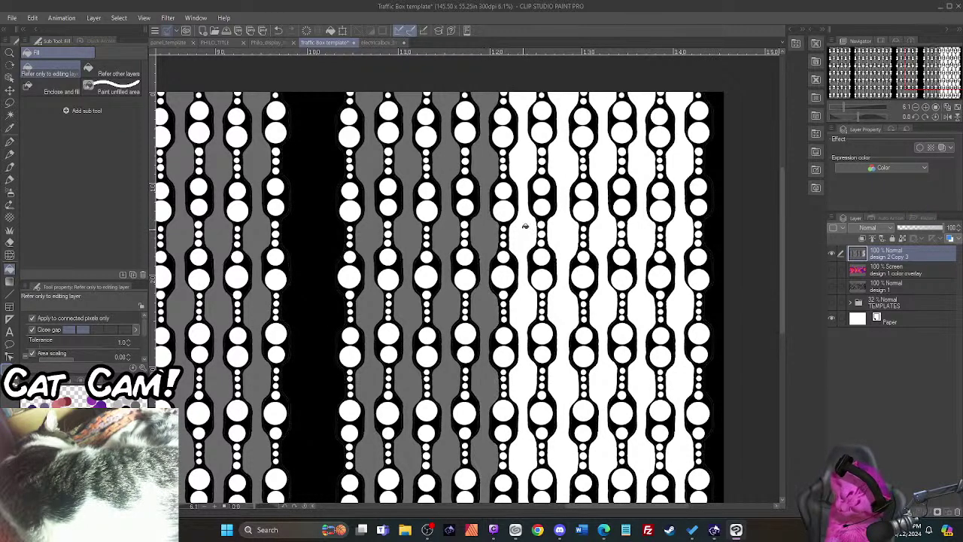
click(523, 224)
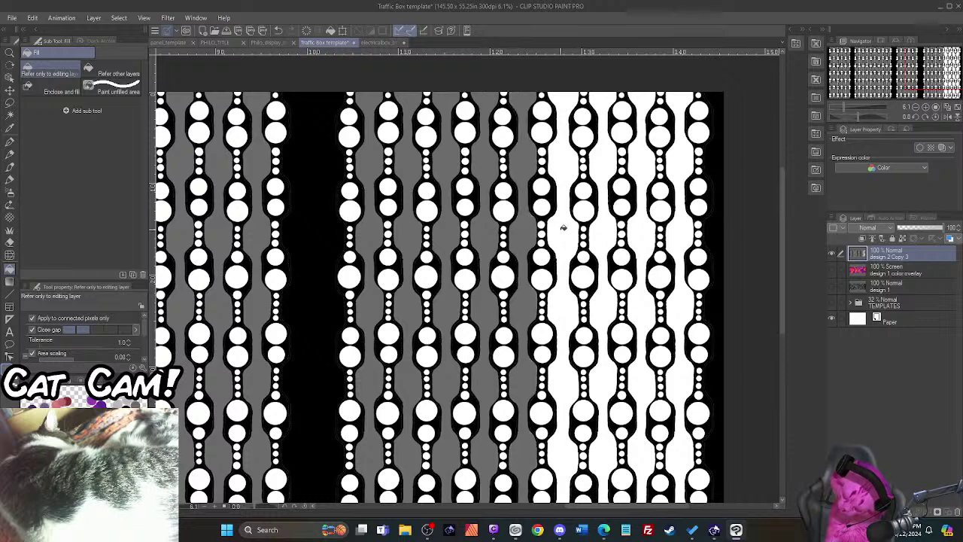
click(559, 224)
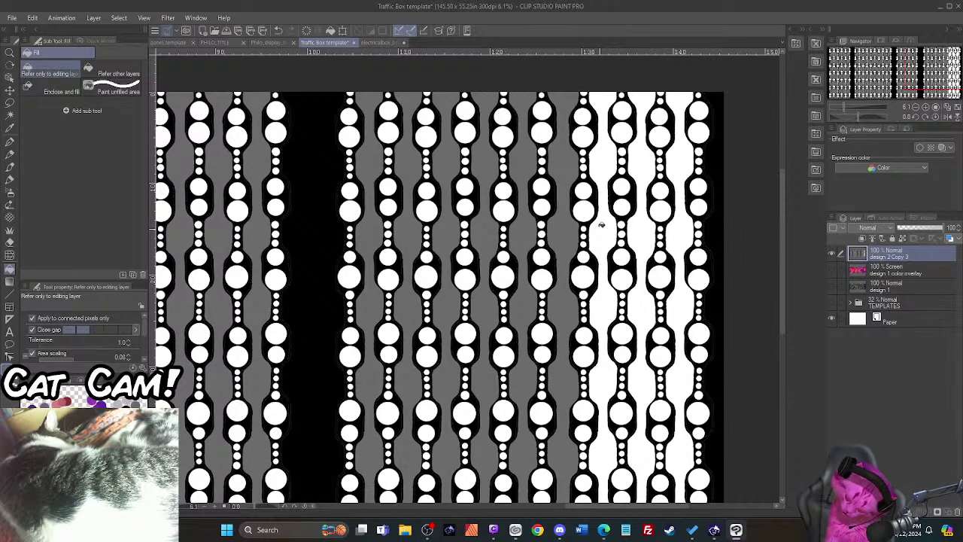
click(601, 225)
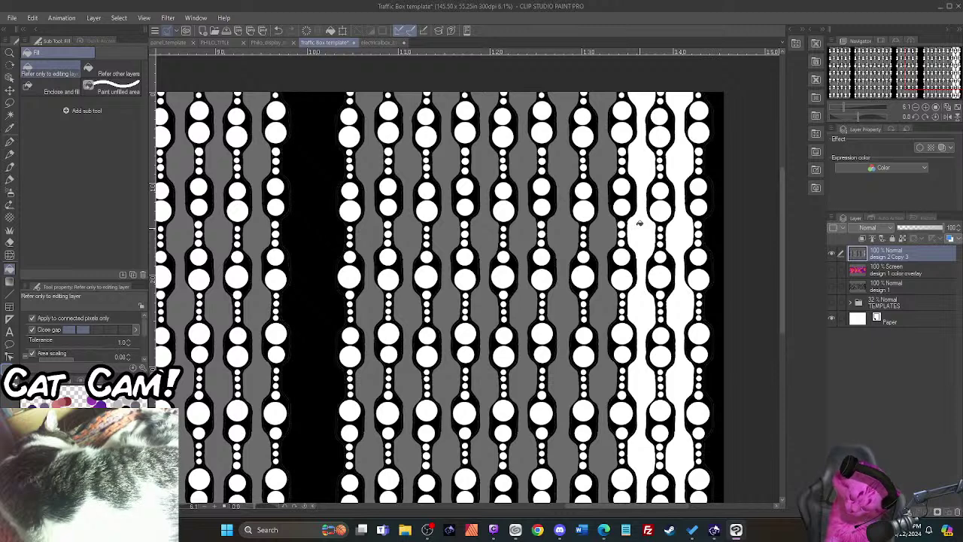
click(640, 224)
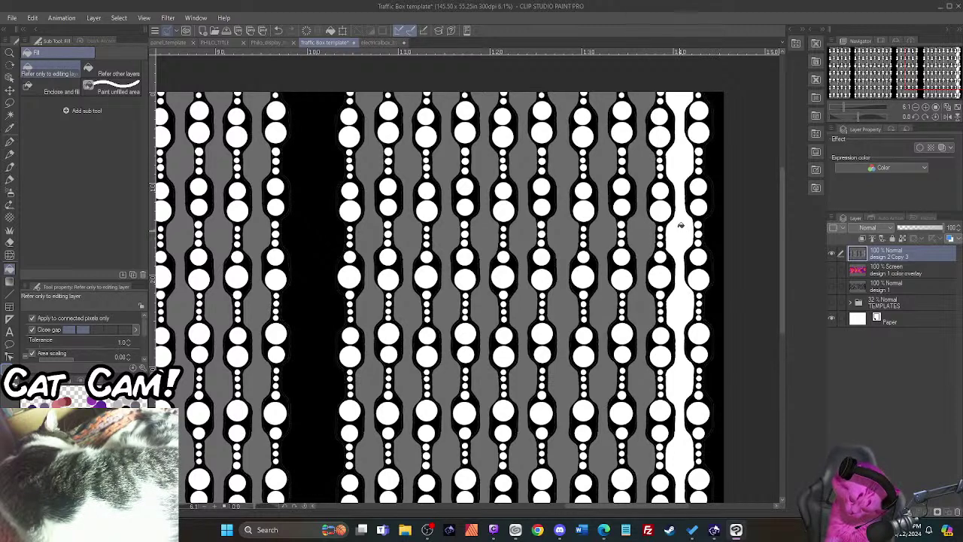
click(680, 225)
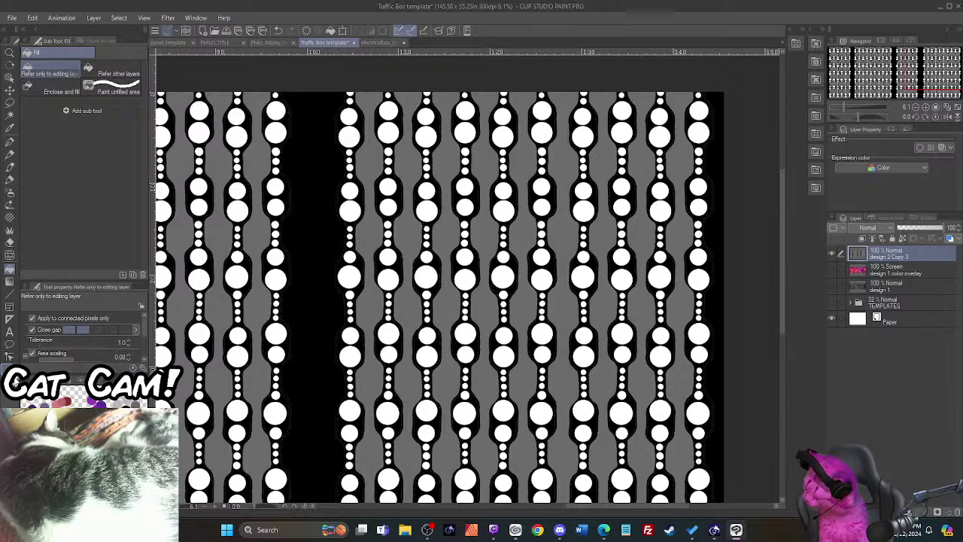
Step: Create a new layer above the merged design 2 layer and switch to the Milli pen for drawing on the upper-left column group
click(9, 180)
key(ctrl+shift+n)
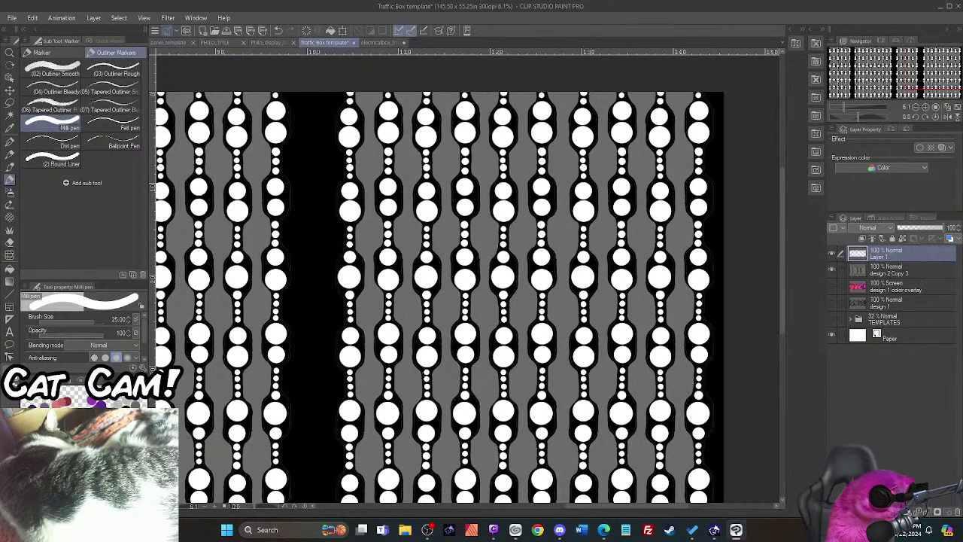
drag(571, 511, 392, 530)
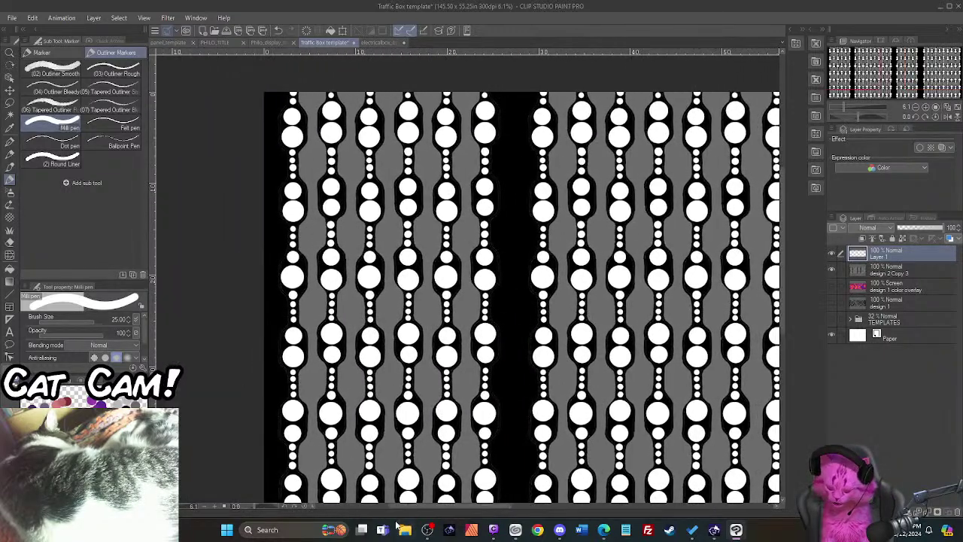
scroll(309, 95, up, 3)
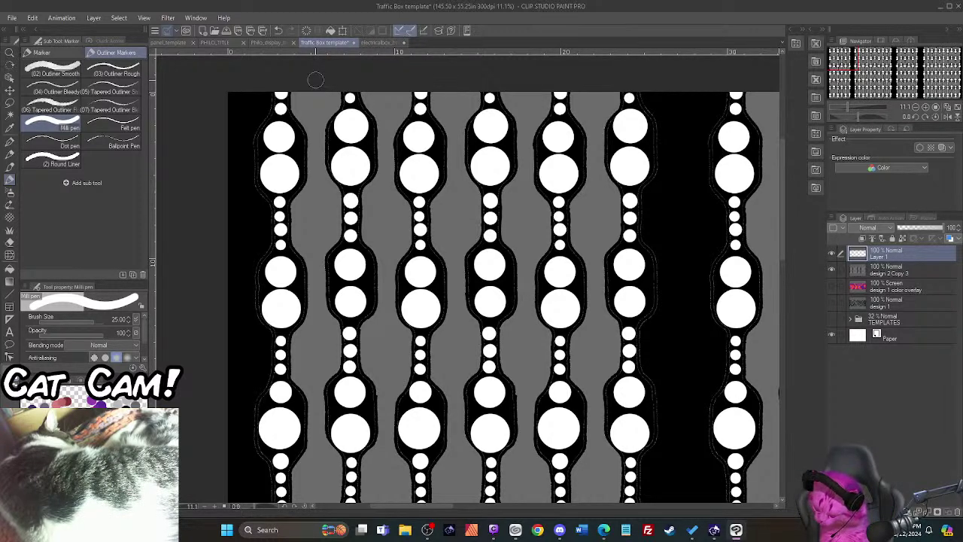
scroll(316, 80, up, 4)
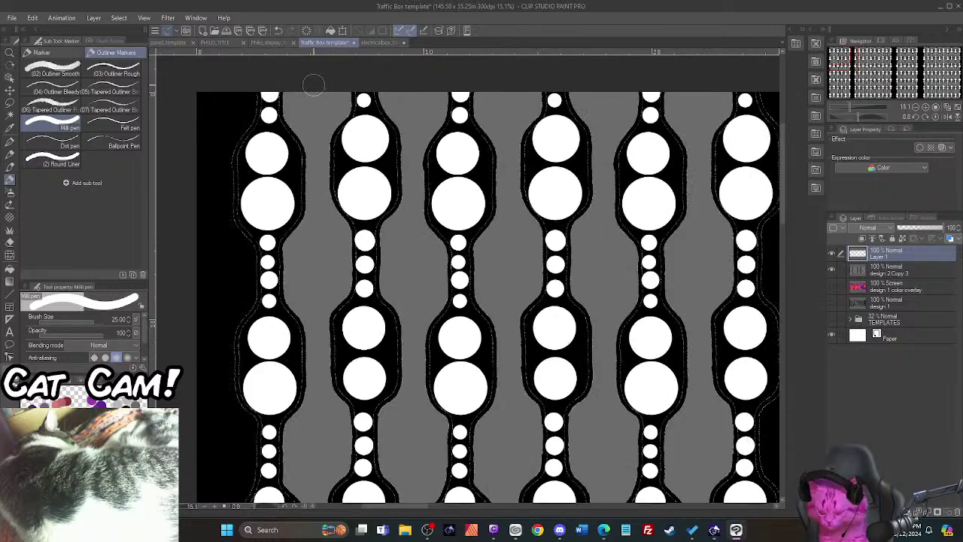
scroll(313, 83, up, 1)
scroll(314, 83, down, 2)
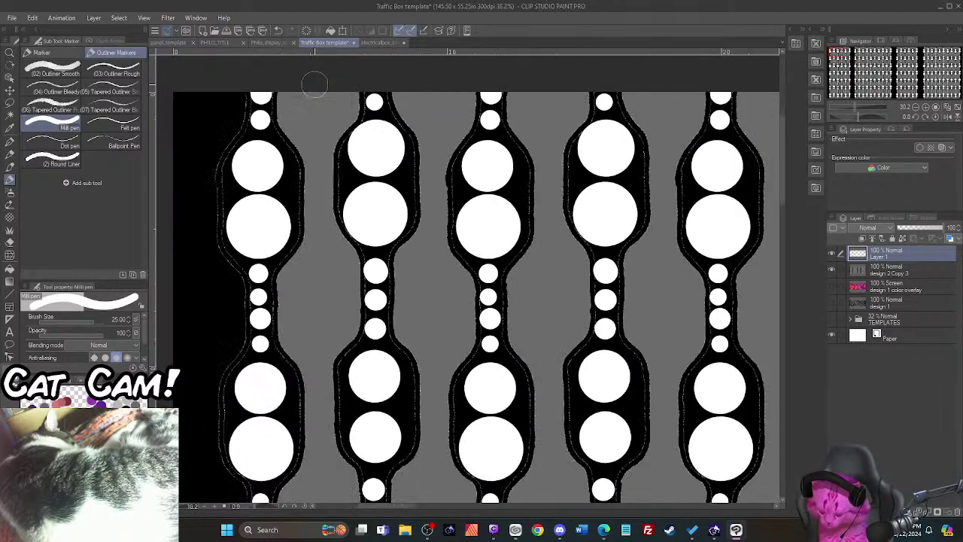
scroll(316, 83, up, 1)
scroll(316, 82, up, 2)
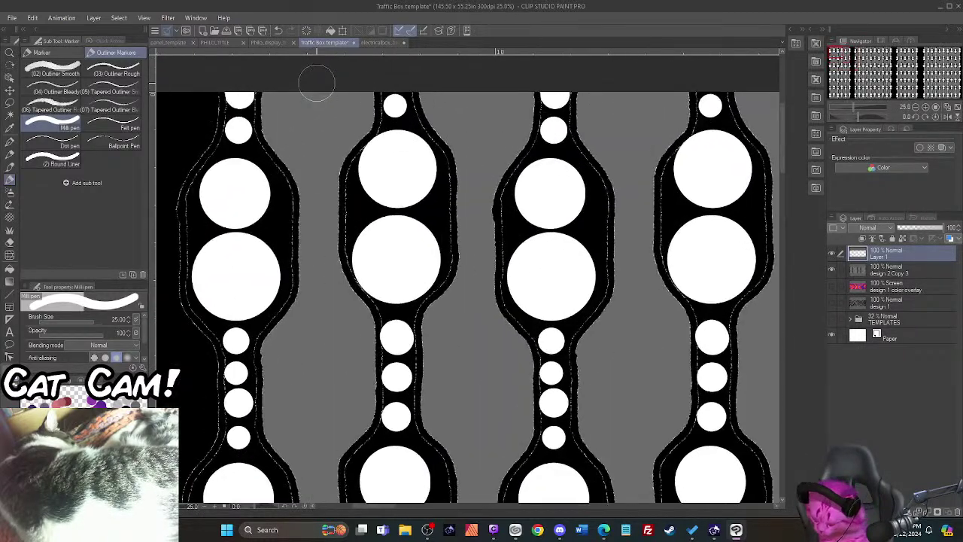
scroll(316, 83, down, 1)
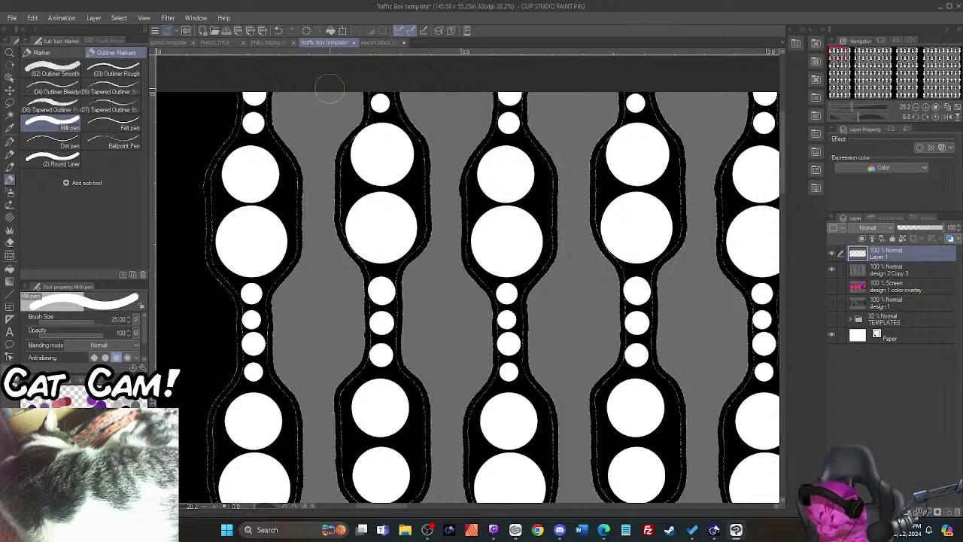
Step: On the design 2 Copy 3 layer, try to paint out the thin white lines along the first column's outer edge with a black size 6 Milli pen
click(876, 277)
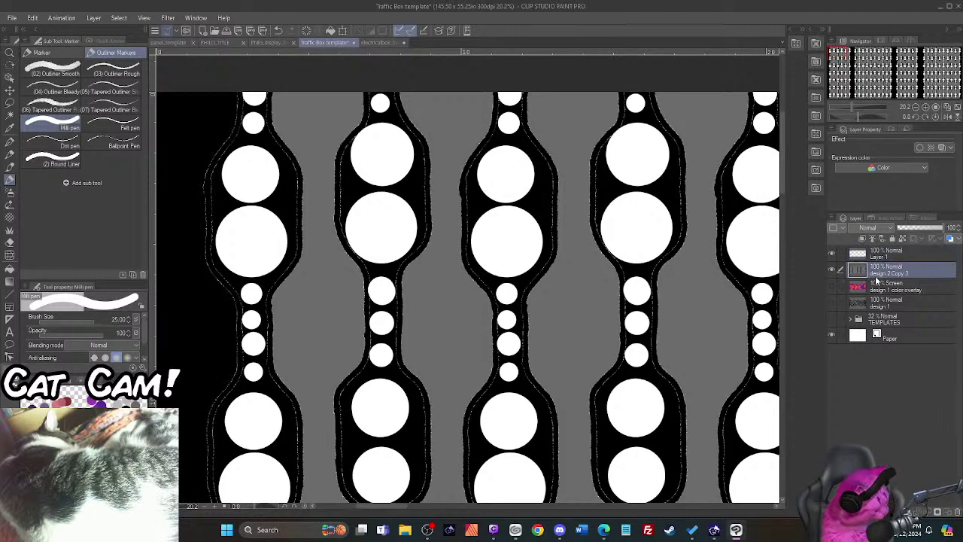
key(x)
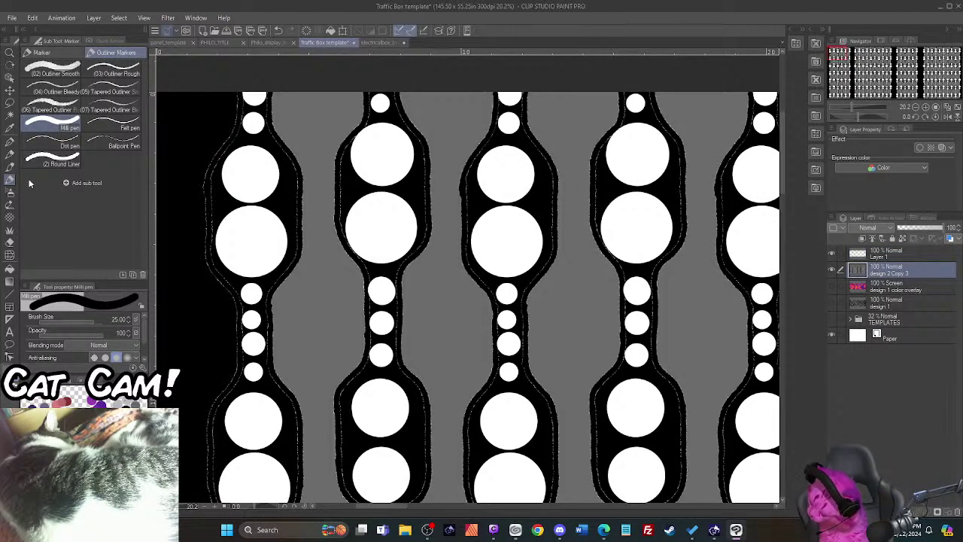
key(bracketleft)
key(bracketleft)
key(bracketleft)
key(bracketleft)
key(bracketleft)
key(bracketleft)
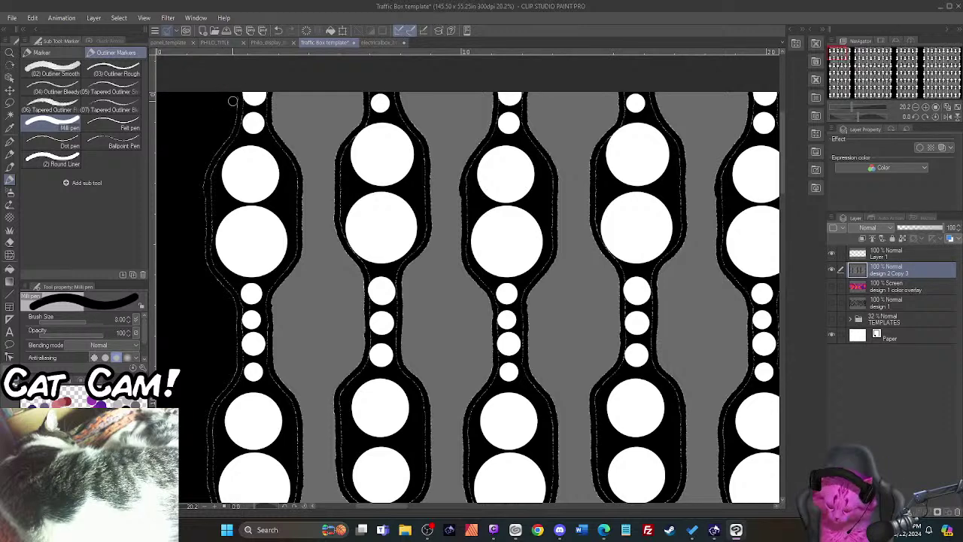
key(bracketleft)
key(bracketleft)
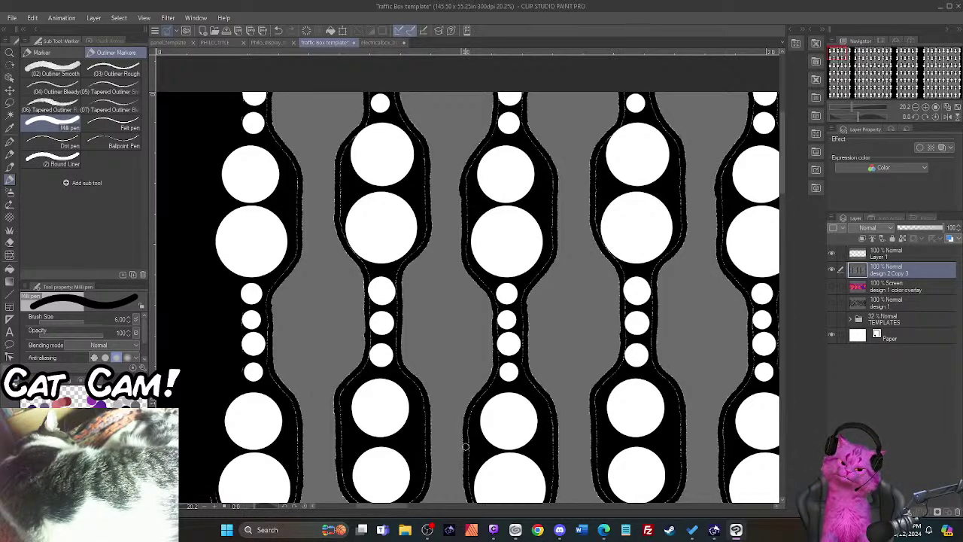
Step: Try to paint out the thin white lines along the first column's gap-facing edge in black
scroll(465, 446, up, 3)
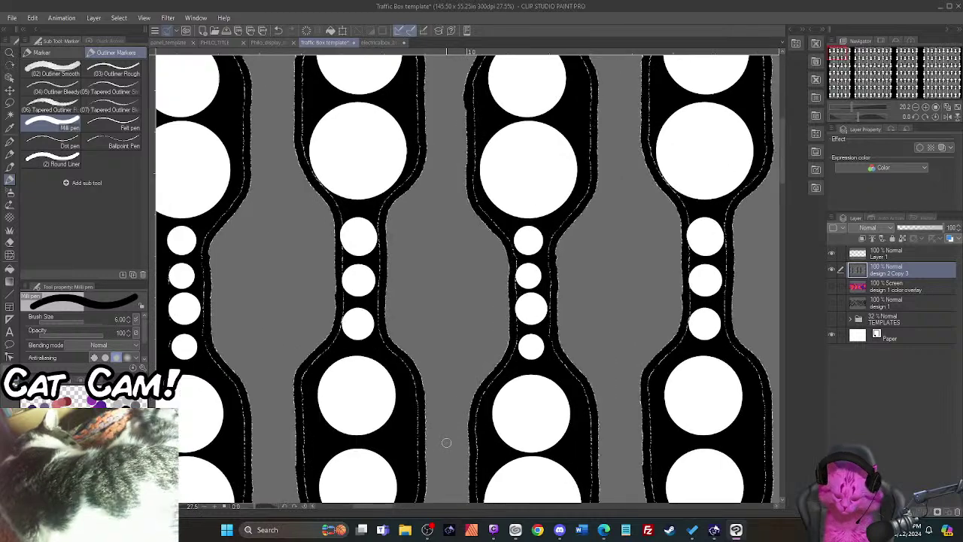
scroll(447, 442, up, 5)
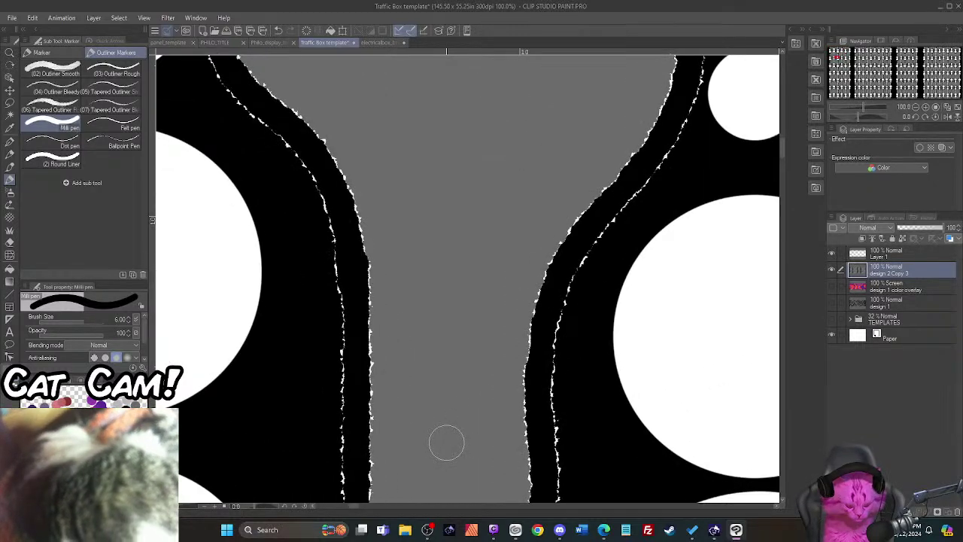
scroll(447, 443, down, 5)
scroll(446, 443, down, 3)
scroll(446, 442, up, 2)
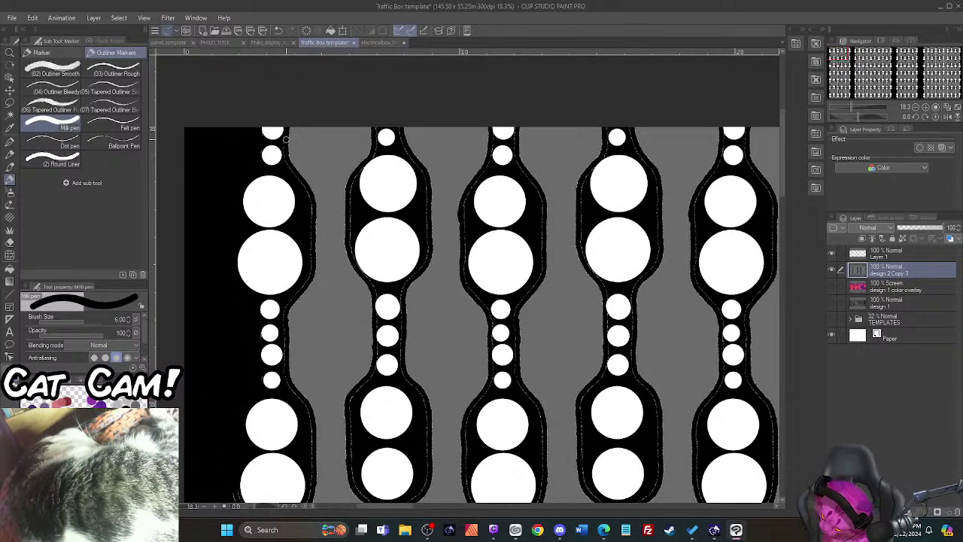
mouse_move(299, 176)
mouse_down()
mouse_move(312, 273)
mouse_move(285, 319)
mouse_move(288, 375)
mouse_move(313, 416)
mouse_move(318, 494)
mouse_up()
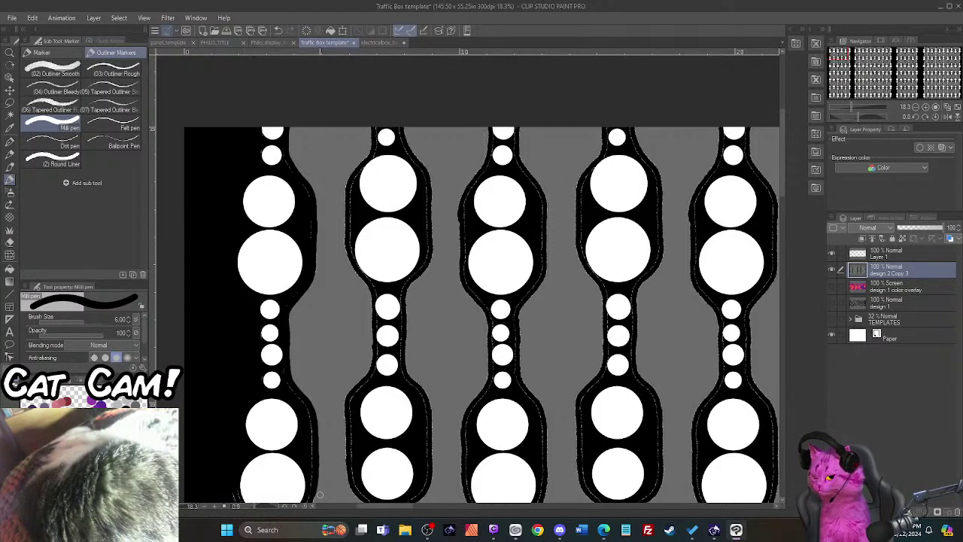
Step: Undo all the black touch-up strokes on the merged layer, keeping the new empty layer above it
key(ctrl+z)
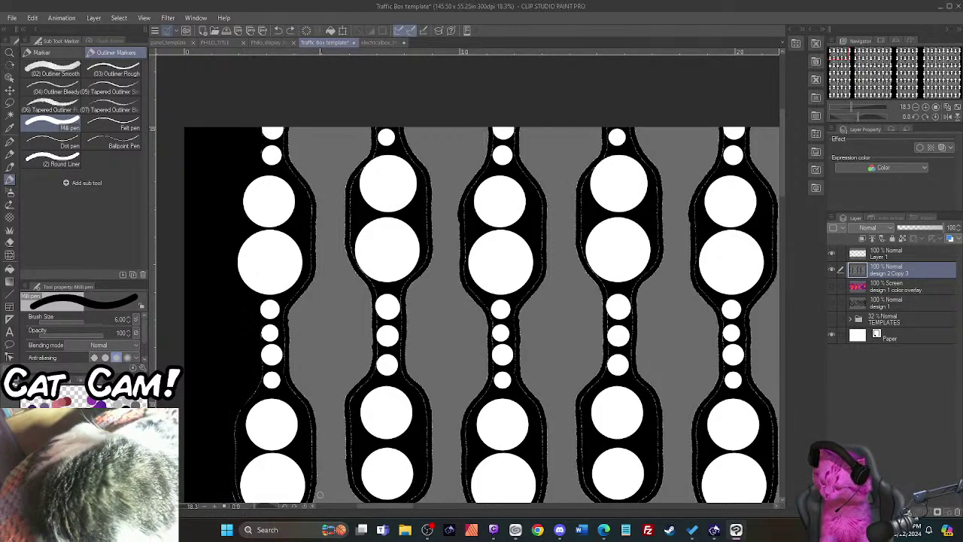
key(ctrl+z)
key(ctrl+z)
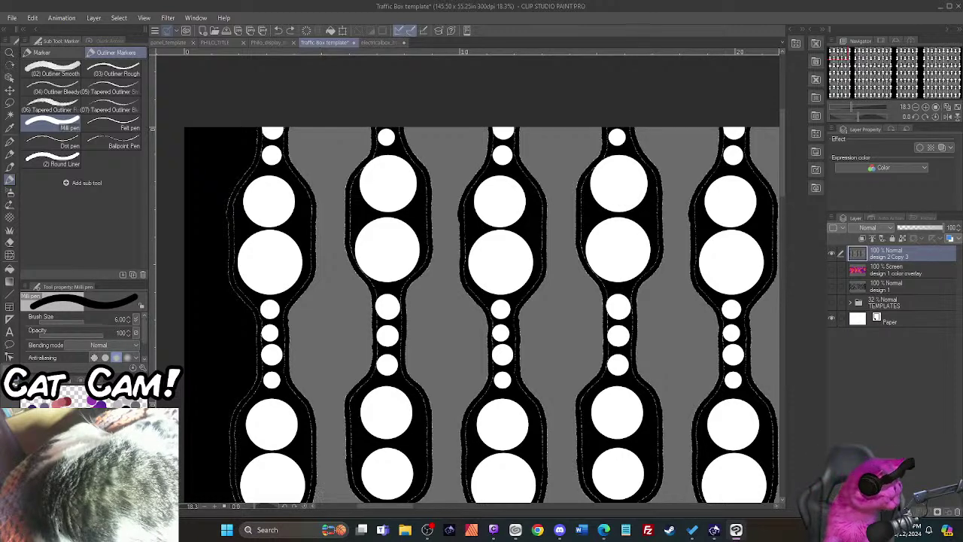
key(ctrl+y)
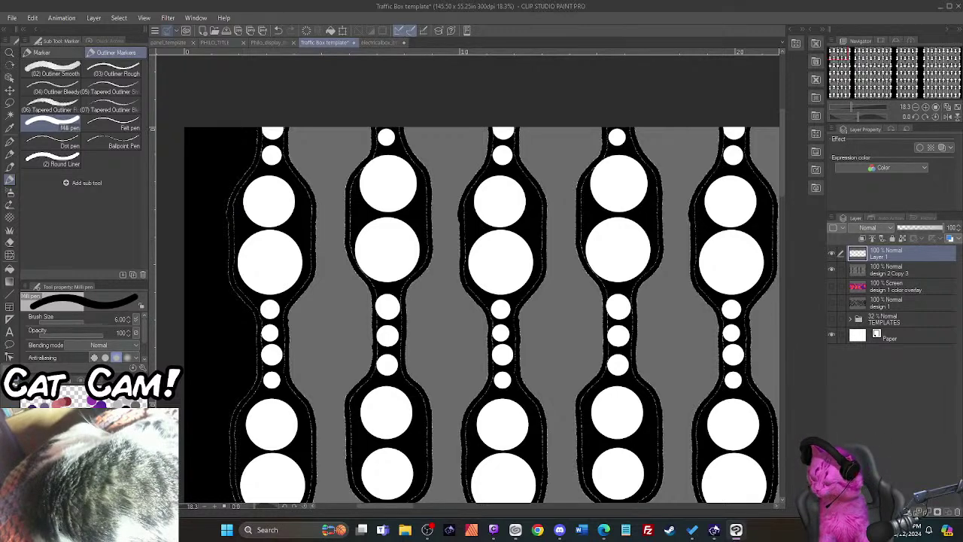
Step: Stamp a large white dot at the canvas edge in the first gray gap at brush size 50, and one in the second gap at size 60
key(x)
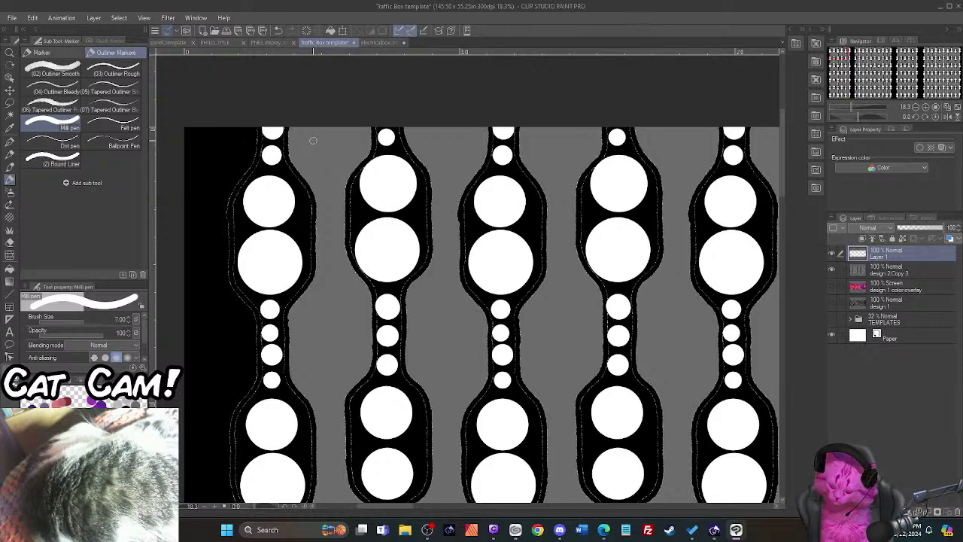
key(bracketright)
key(bracketright)
key(bracketright)
key(bracketright)
key(bracketright)
key(bracketright)
key(bracketright)
key(bracketright)
key(bracketright)
key(bracketright)
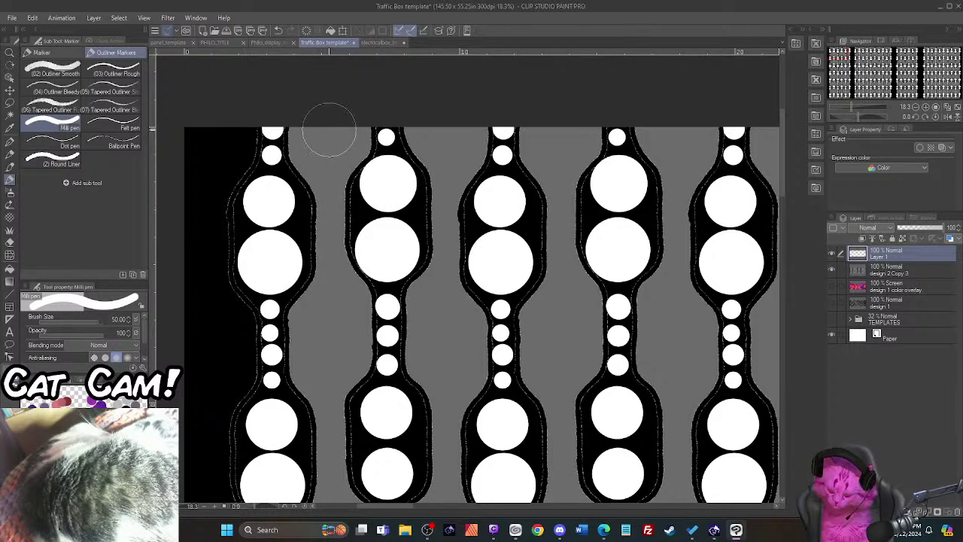
click(328, 131)
key(bracketright)
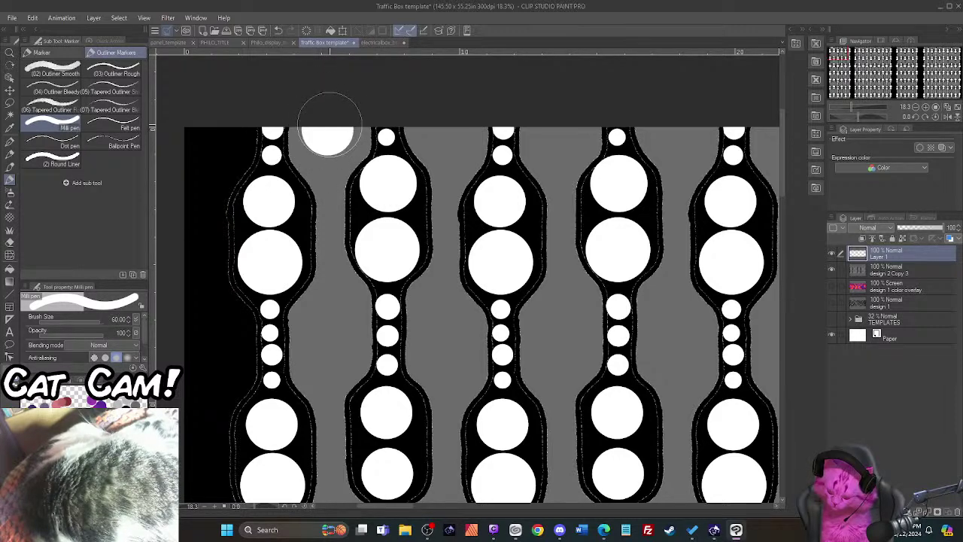
click(450, 131)
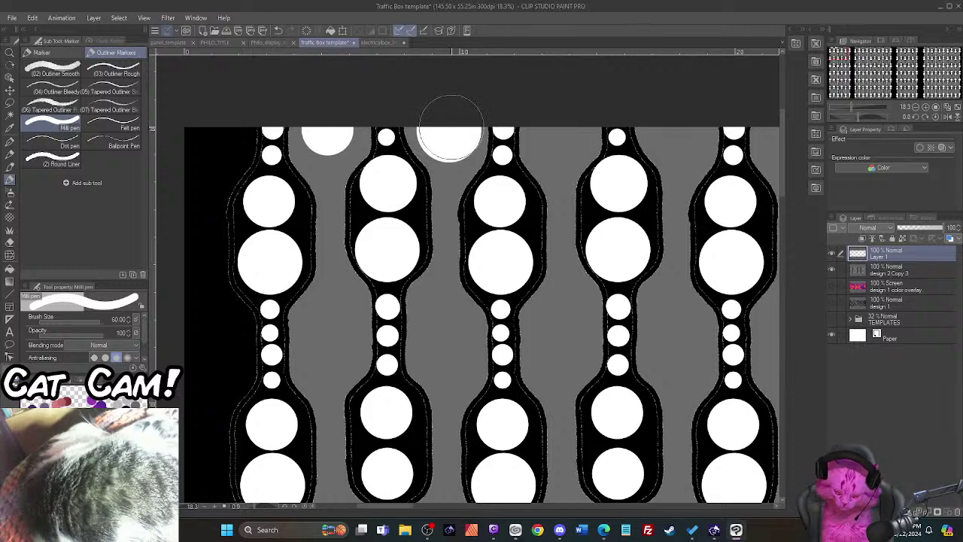
Step: Stamp a smaller white dot beneath the large one in each of the first two gray gaps, using brush size 25
key(bracketleft)
key(bracketleft)
key(bracketleft)
key(bracketleft)
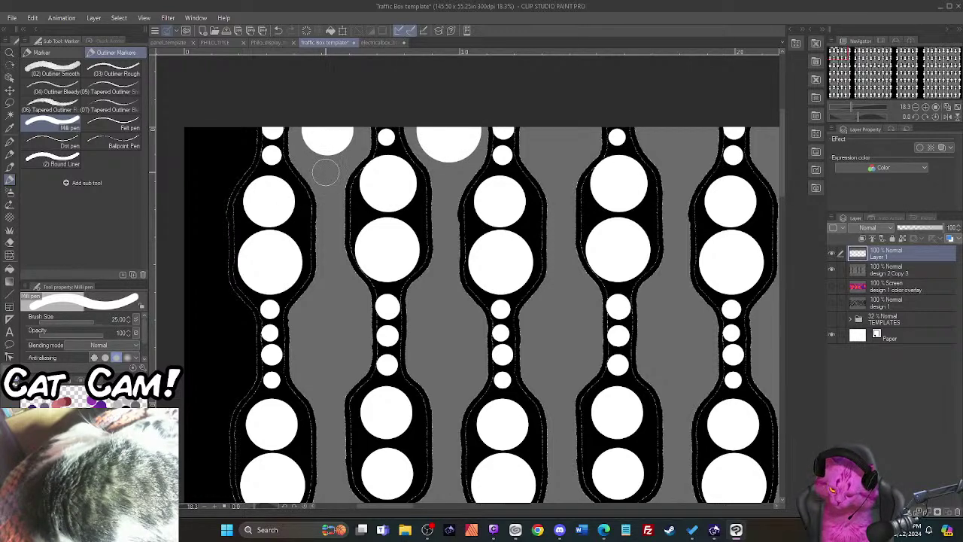
click(326, 173)
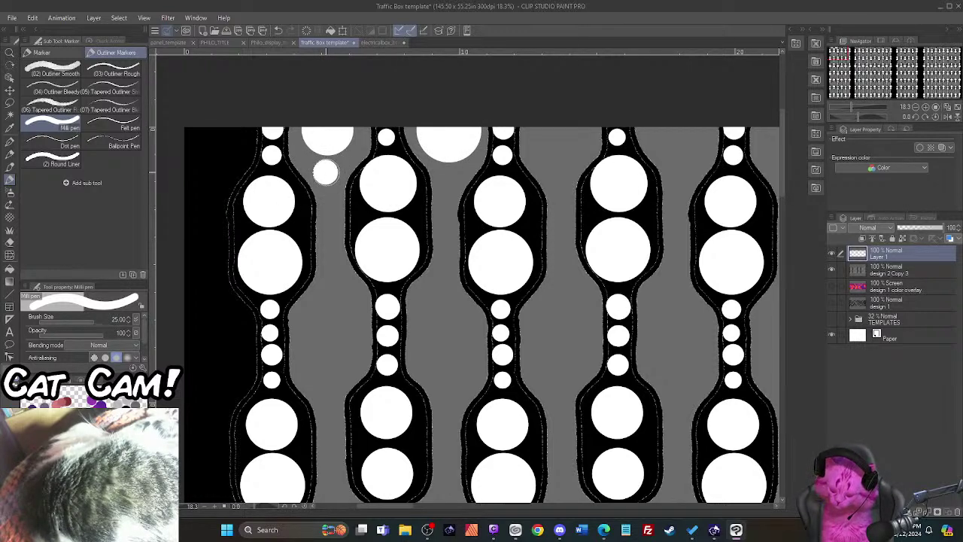
click(448, 179)
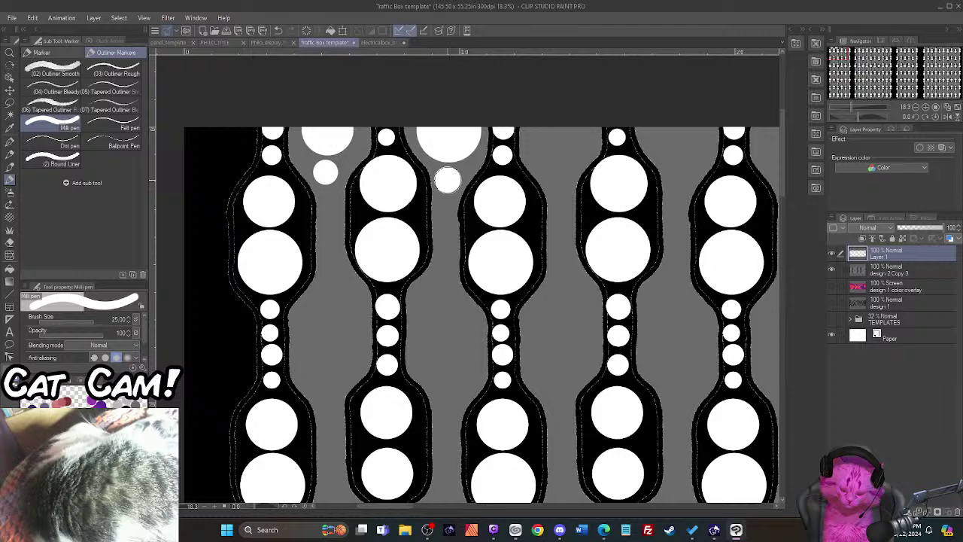
Step: Continue both dot chains downward at brush size 20, adding four small white dots in the first gap and three in the second
click(329, 198)
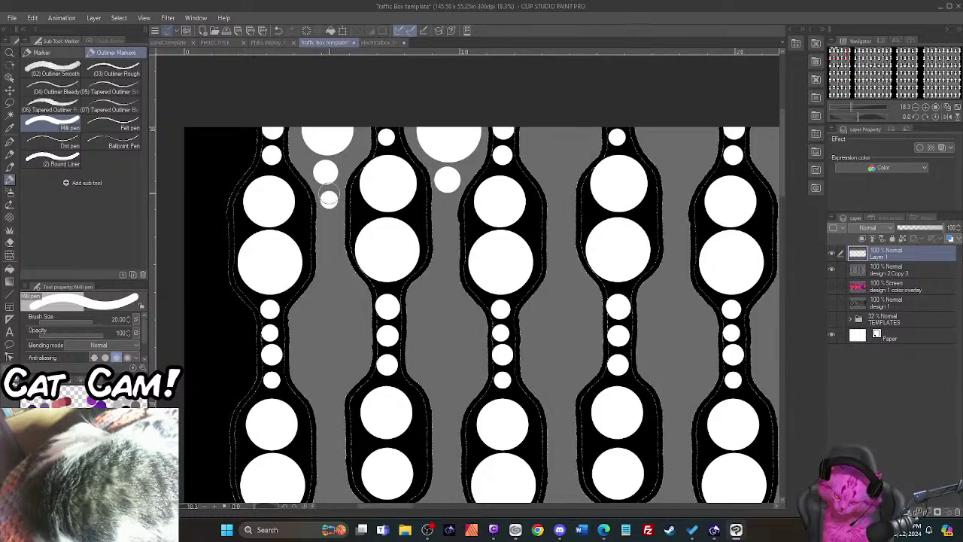
click(445, 206)
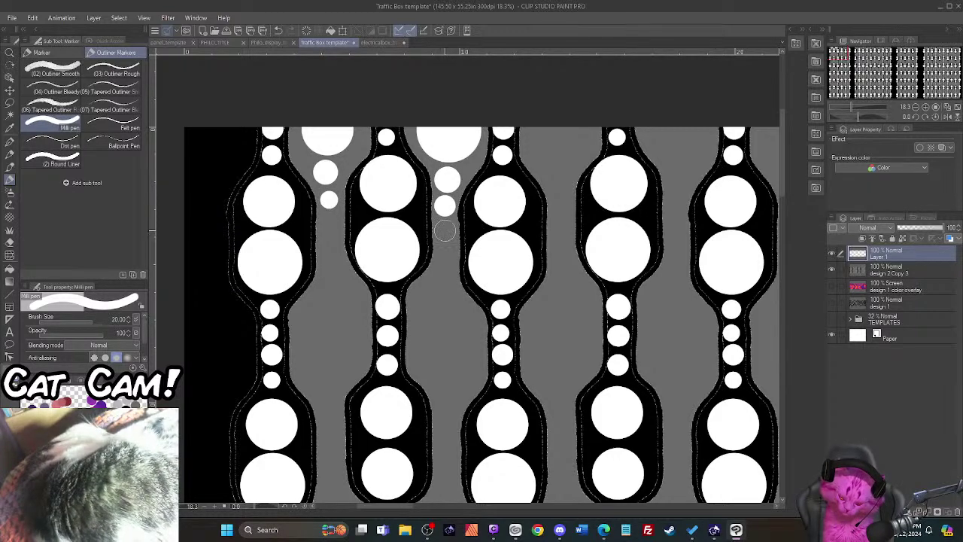
click(445, 231)
click(445, 256)
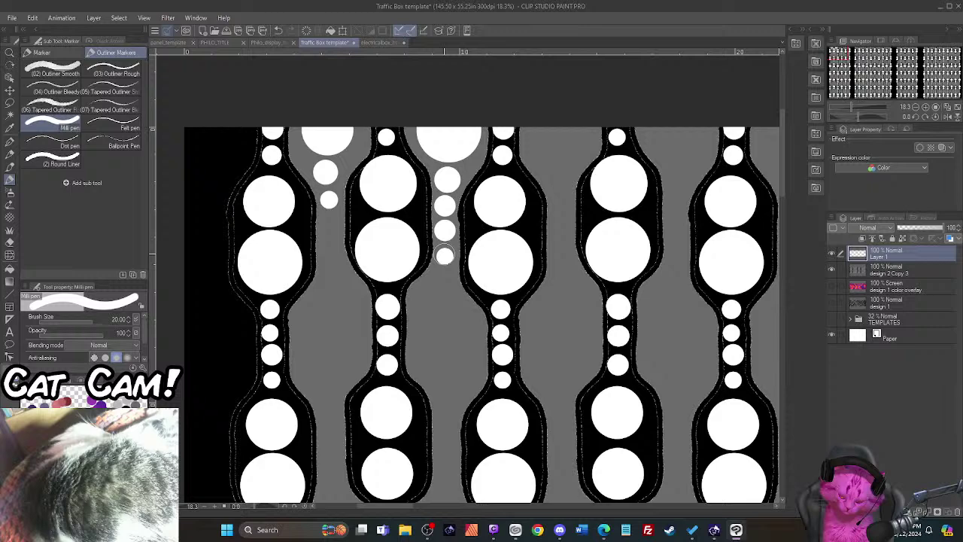
click(328, 223)
click(329, 248)
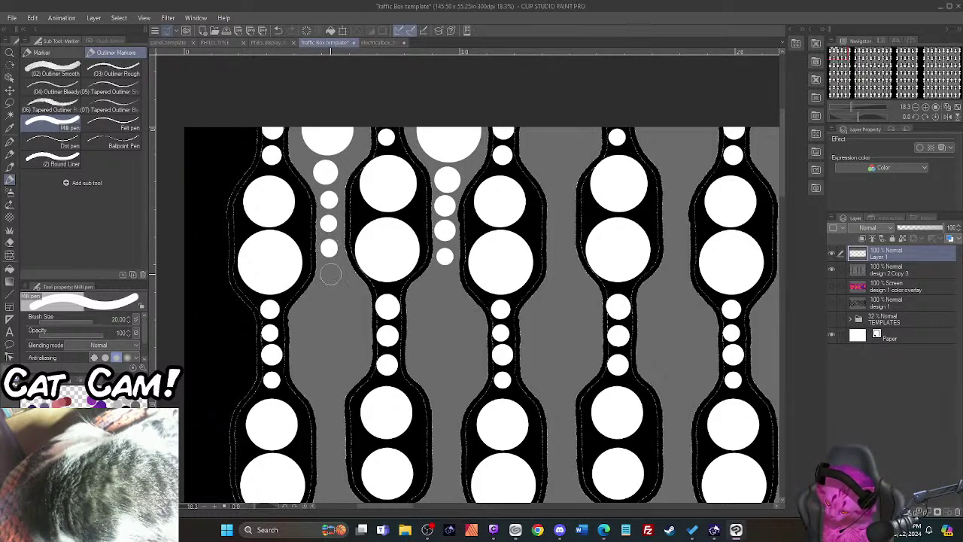
click(331, 271)
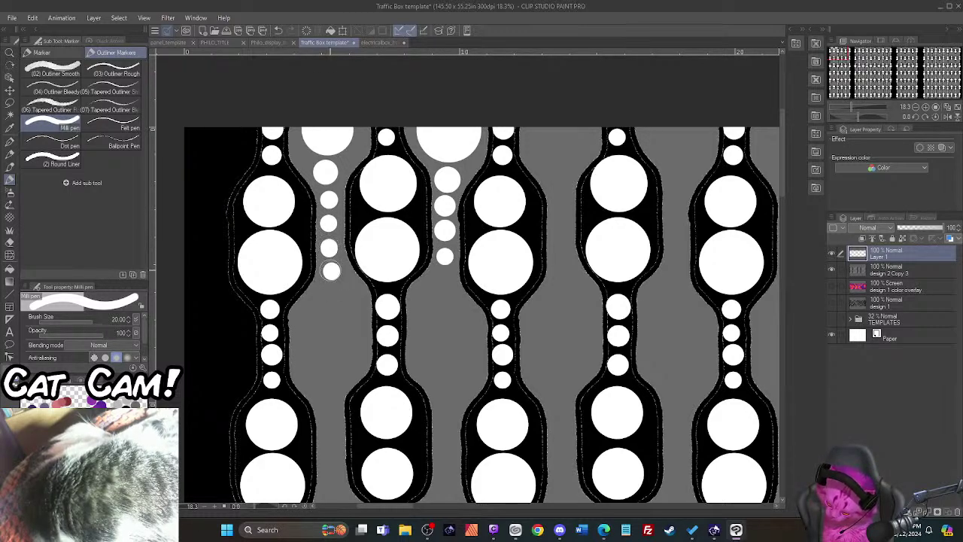
Step: Below the first gap's small dots, stamp a large white dot at brush size 60 and a smaller one under it at size 40
key(bracketright)
key(bracketright)
key(bracketright)
key(bracketright)
key(bracketright)
click(331, 314)
key(bracketleft)
key(bracketleft)
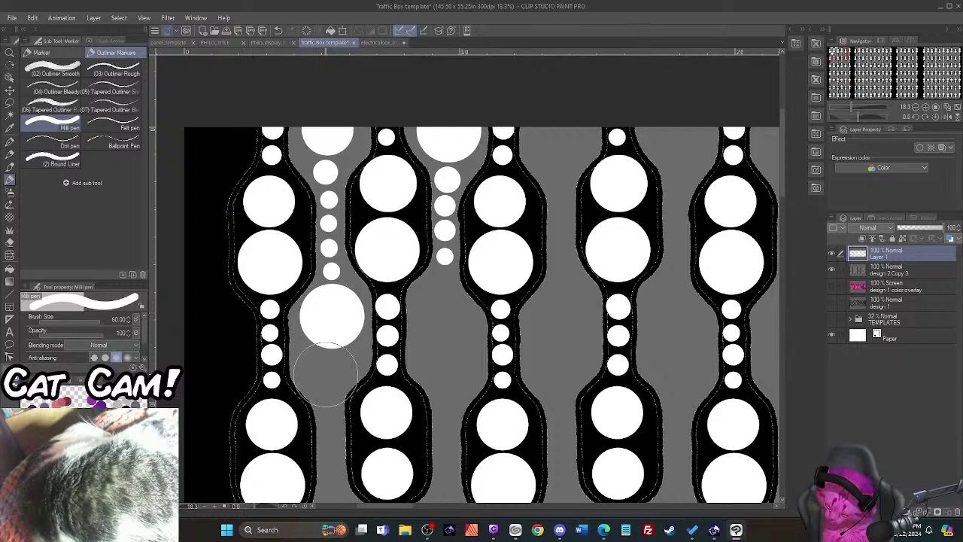
click(325, 374)
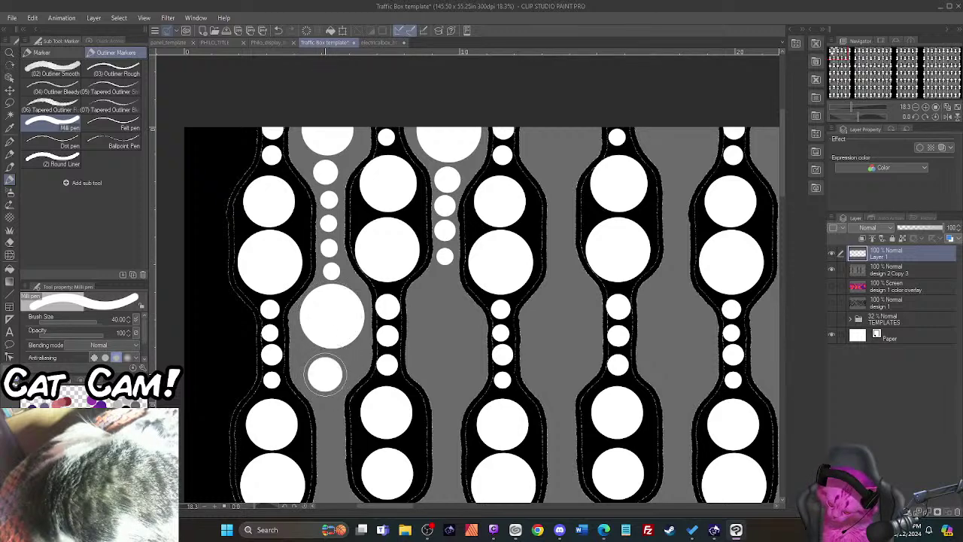
Step: Below the second gap's small dots, stamp a medium white dot and a larger one under it at brush size 60
key(bracketright)
click(435, 301)
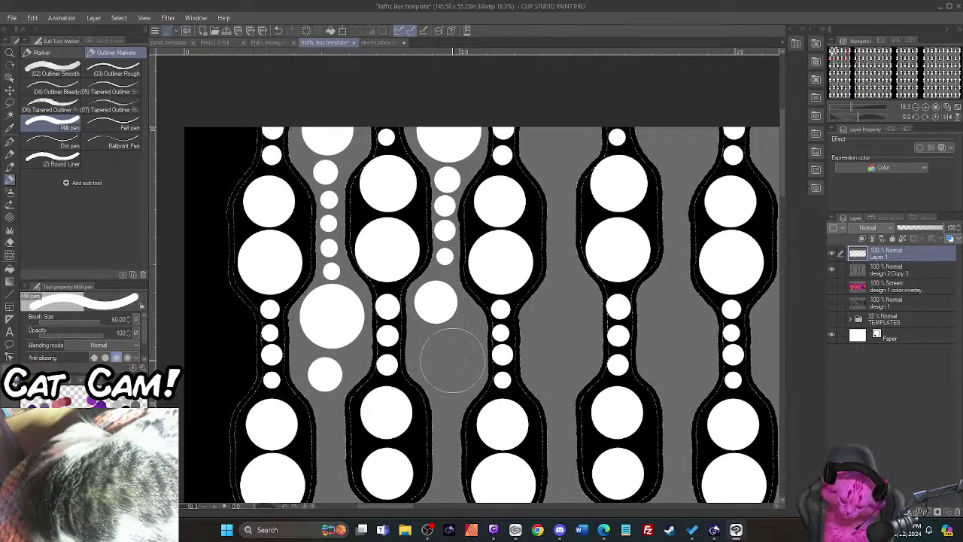
key(bracketright)
key(bracketright)
key(bracketleft)
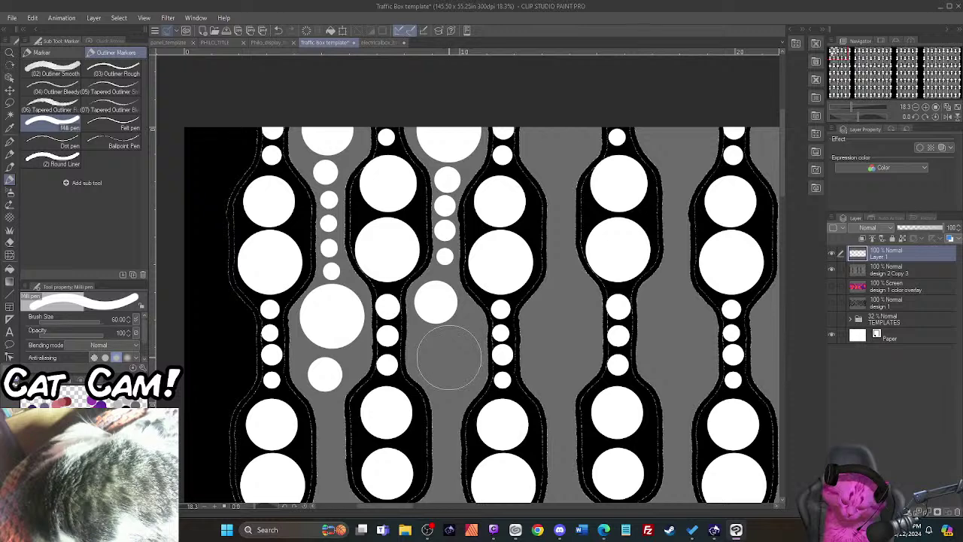
click(449, 356)
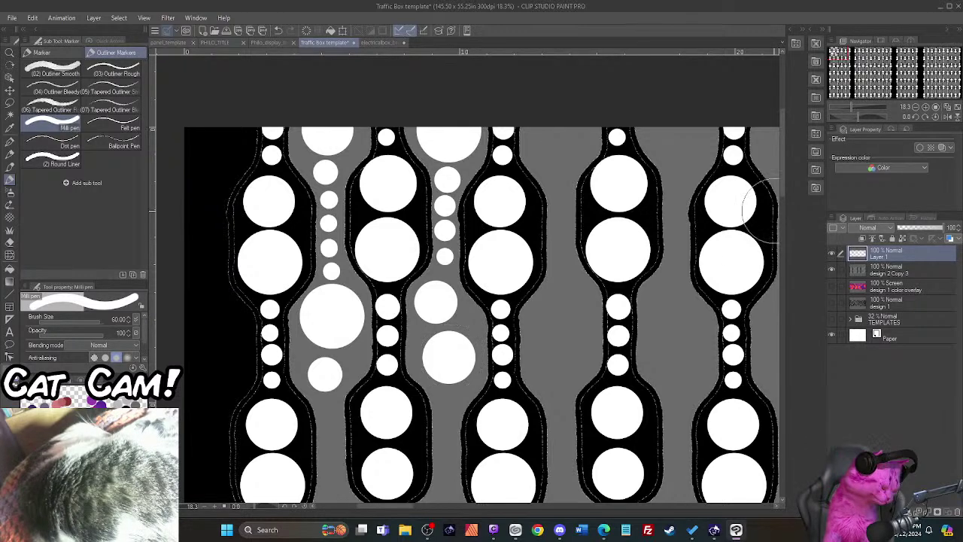
Step: Stamp one small white dot beneath the first gap's last dot and four small ones beneath the second gap's, using brush sizes around 20 to 25
scroll(782, 195, down, 3)
scroll(785, 226, down, 2)
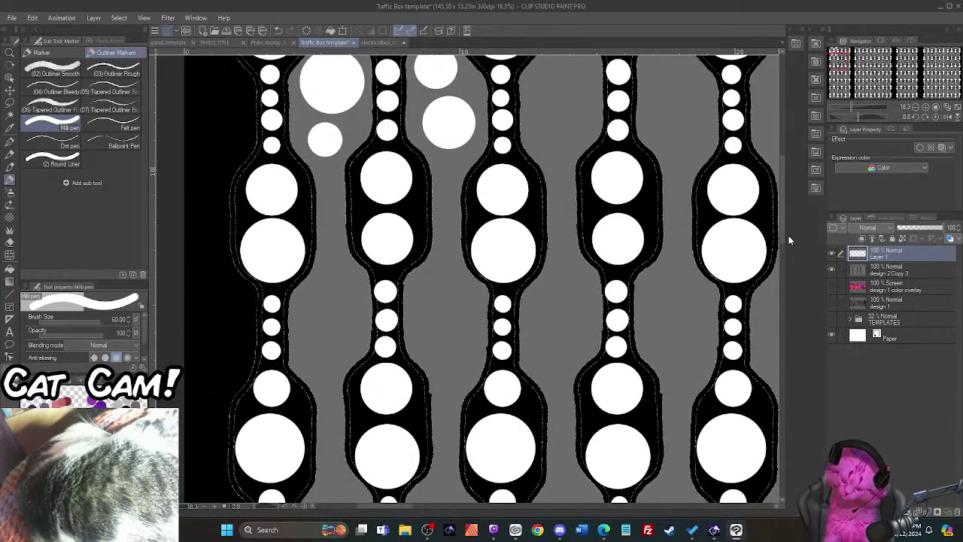
key(bracketleft)
key(bracketleft)
key(bracketleft)
key(bracketleft)
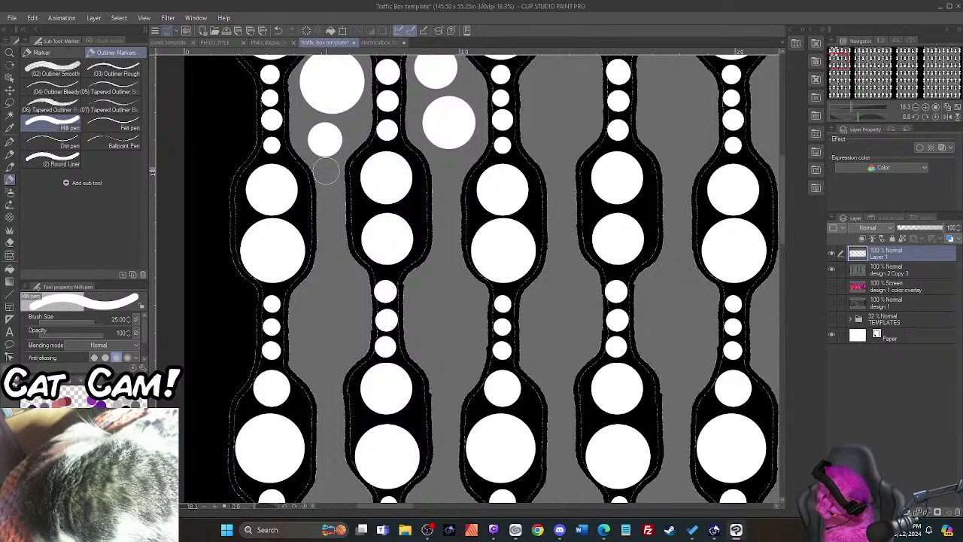
click(325, 170)
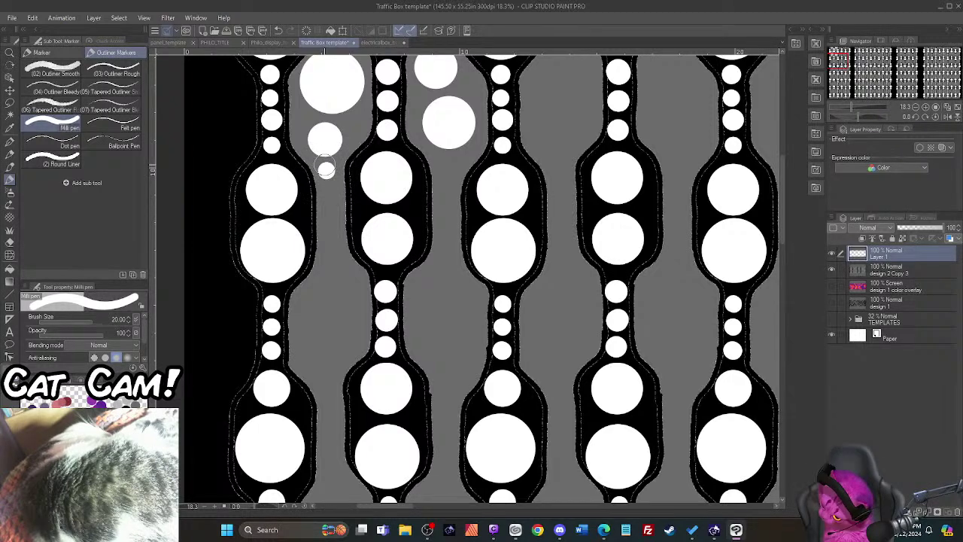
click(448, 163)
click(446, 192)
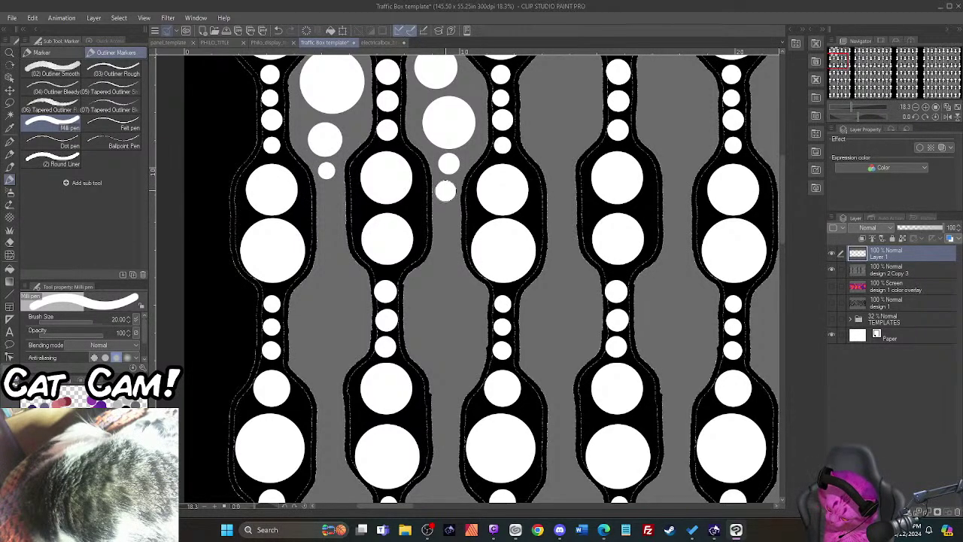
click(446, 217)
click(445, 246)
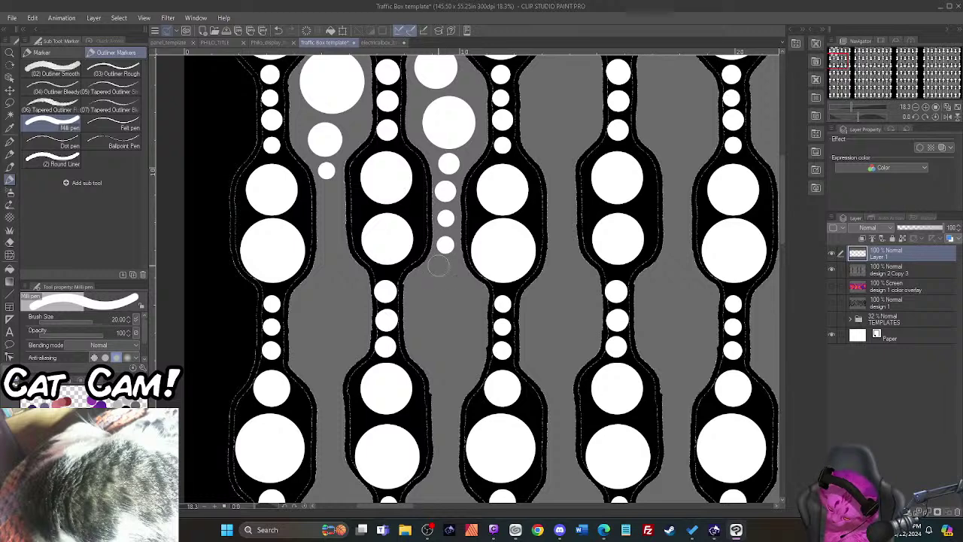
Step: Below the second gap's small dots, stamp a medium white dot at brush size 50 and a slightly larger one under it
key(bracketright)
key(bracketright)
key(bracketright)
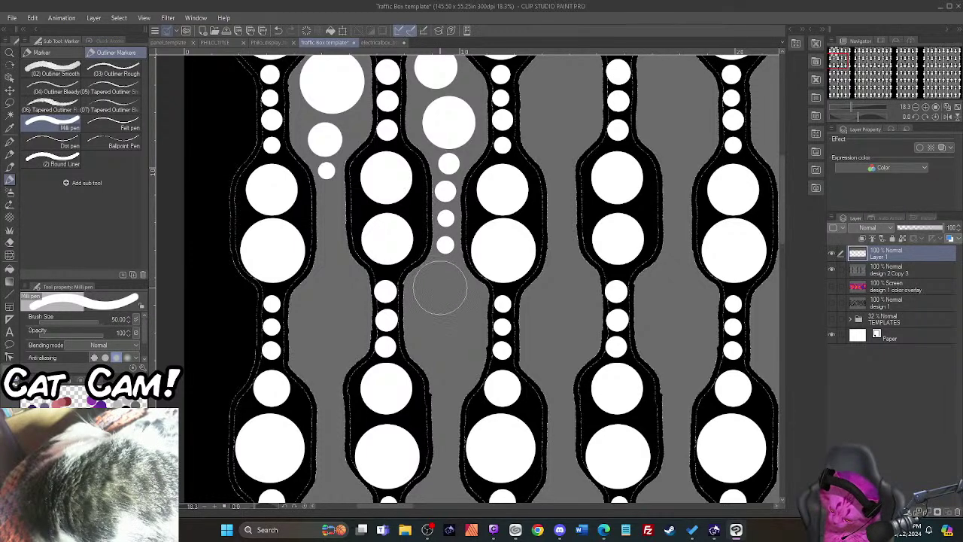
click(440, 288)
key(bracketright)
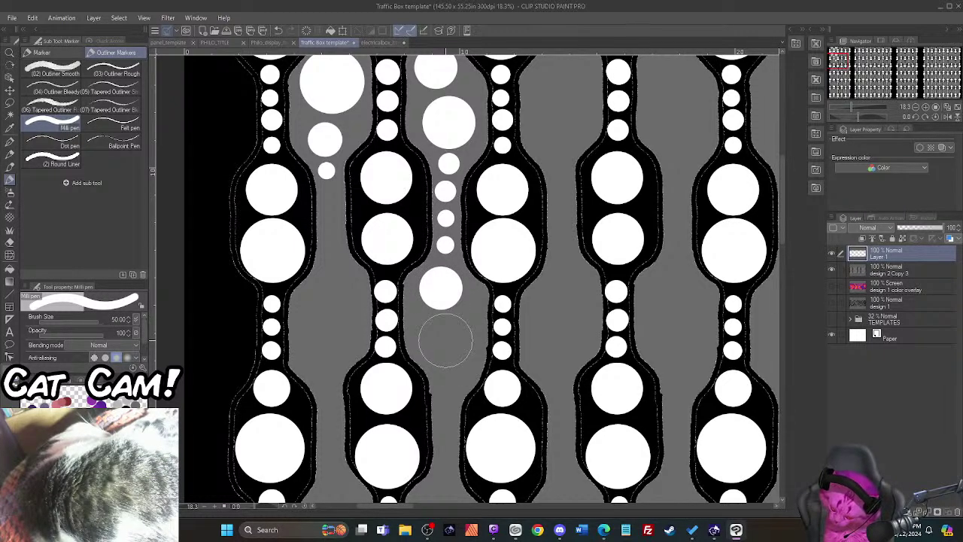
click(446, 343)
Step: Continue the first gap's chain with three small white dots at about brush size 17 and a slightly larger one beneath them
key(bracketleft)
key(bracketleft)
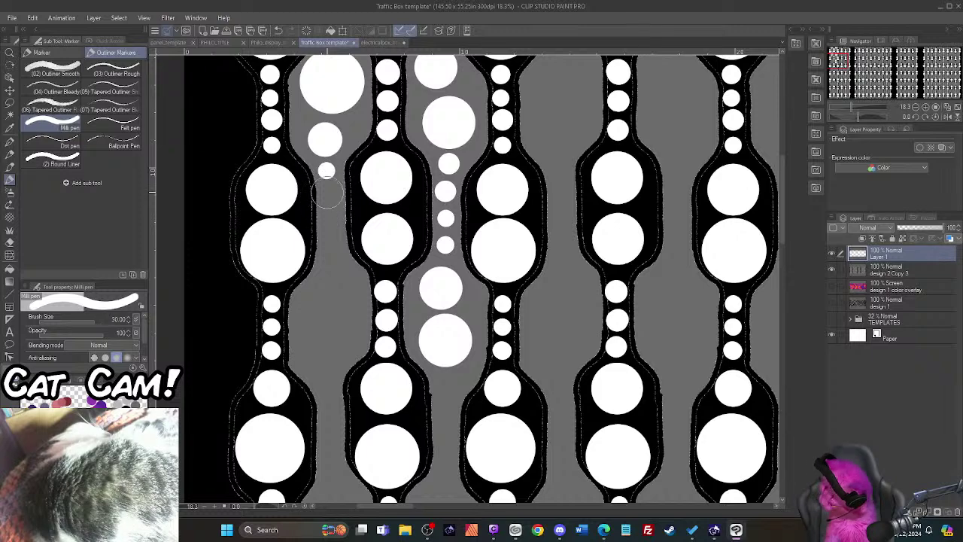
key(bracketleft)
click(329, 217)
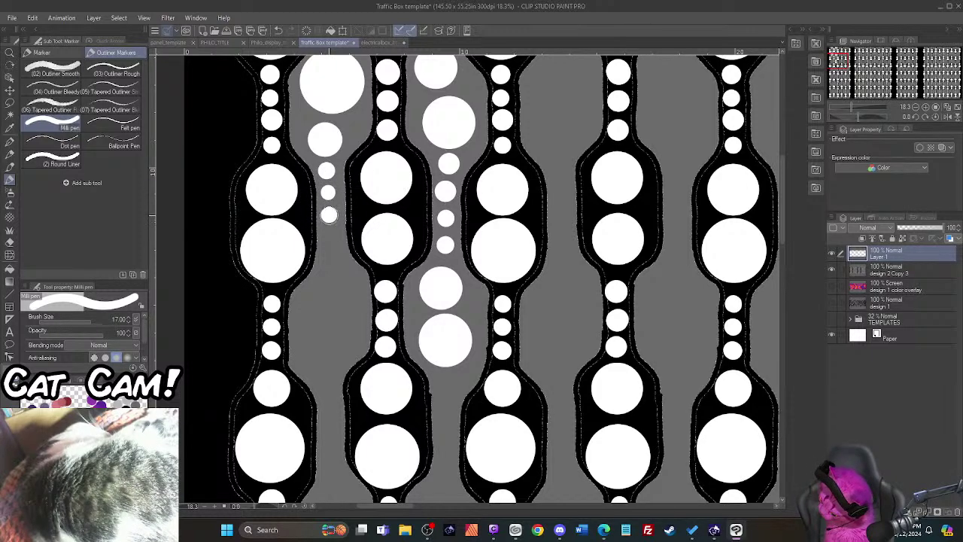
click(331, 241)
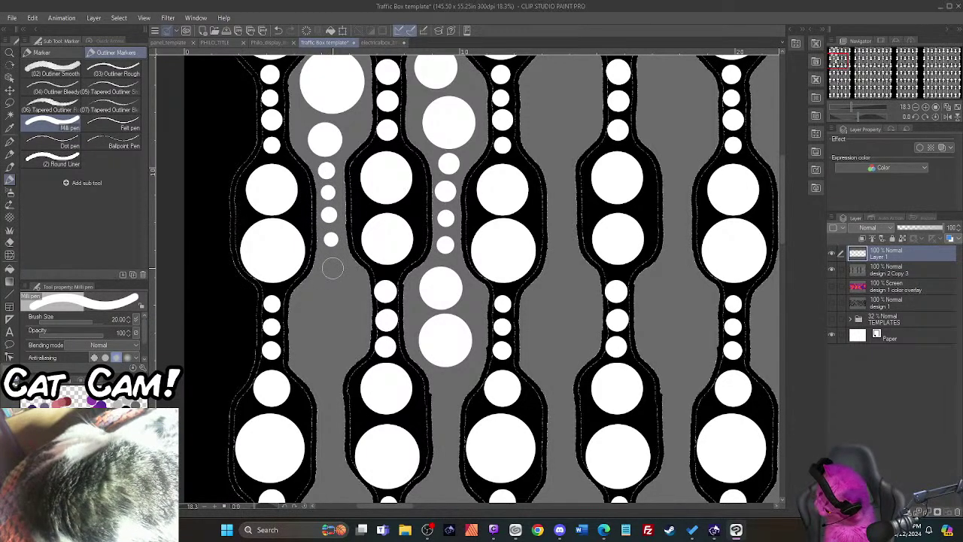
click(334, 269)
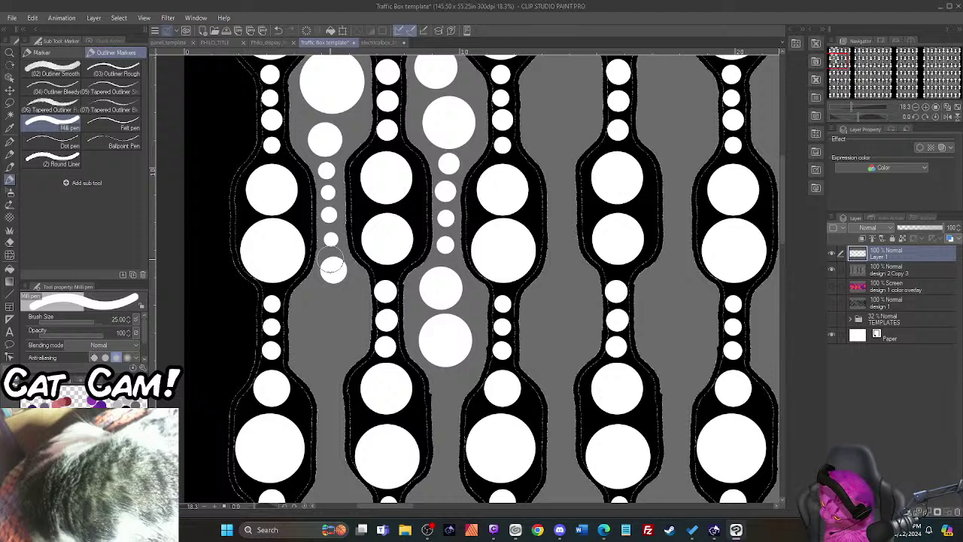
key(bracketright)
key(bracketright)
key(bracketright)
click(327, 320)
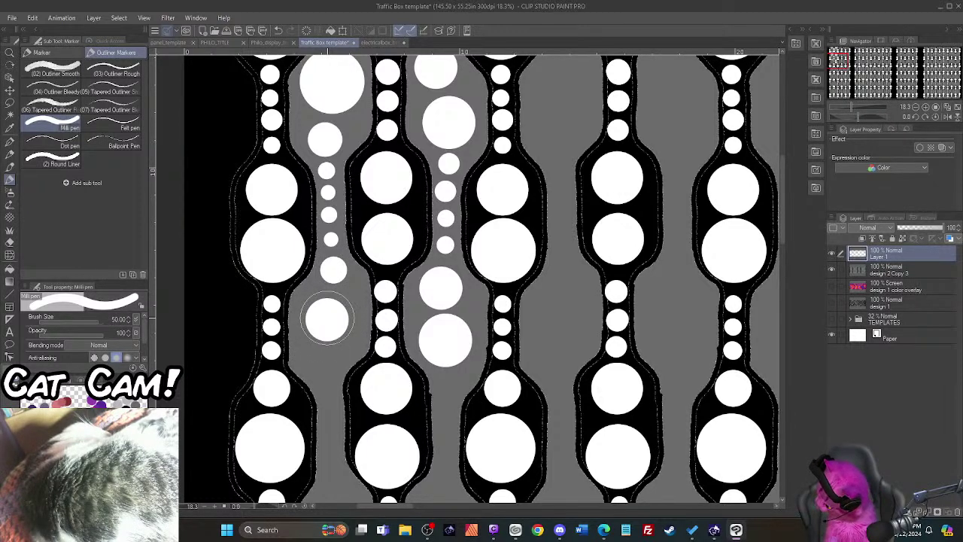
key(bracketleft)
key(bracketleft)
key(bracketleft)
key(bracketleft)
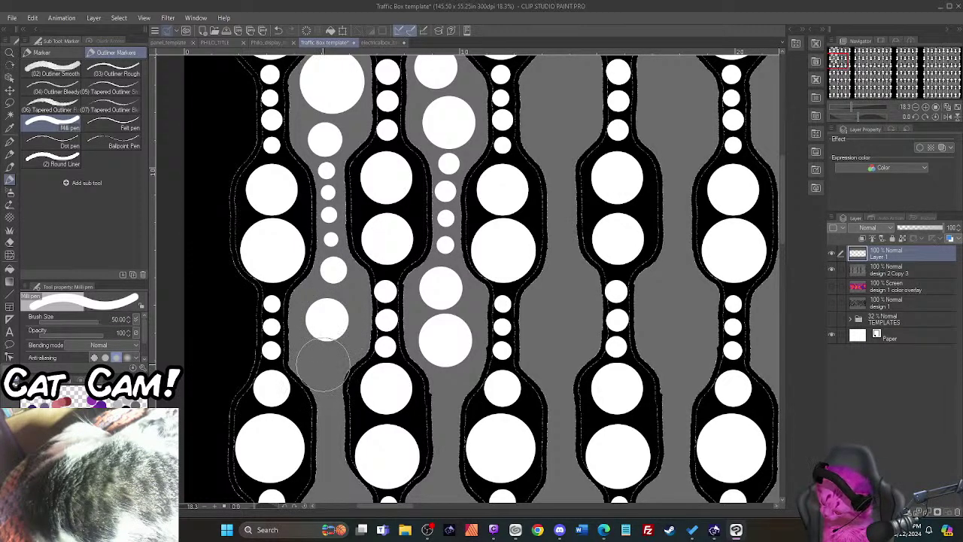
click(323, 365)
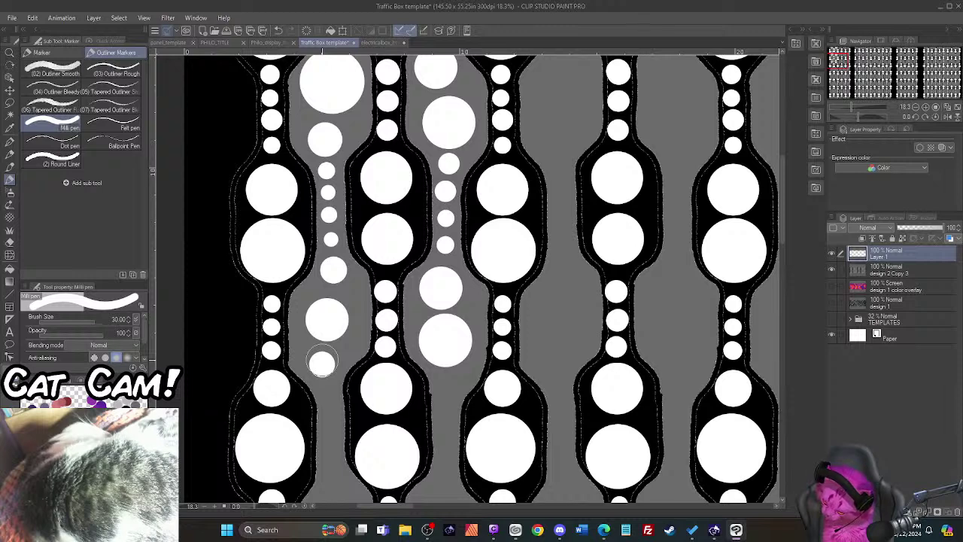
key(ctrl+z)
key(ctrl+z)
Step: Stamp a large white dot at brush size 70 in the wide part of the first gap, under its last dot
key(bracketright)
key(bracketright)
key(bracketright)
key(bracketright)
key(bracketright)
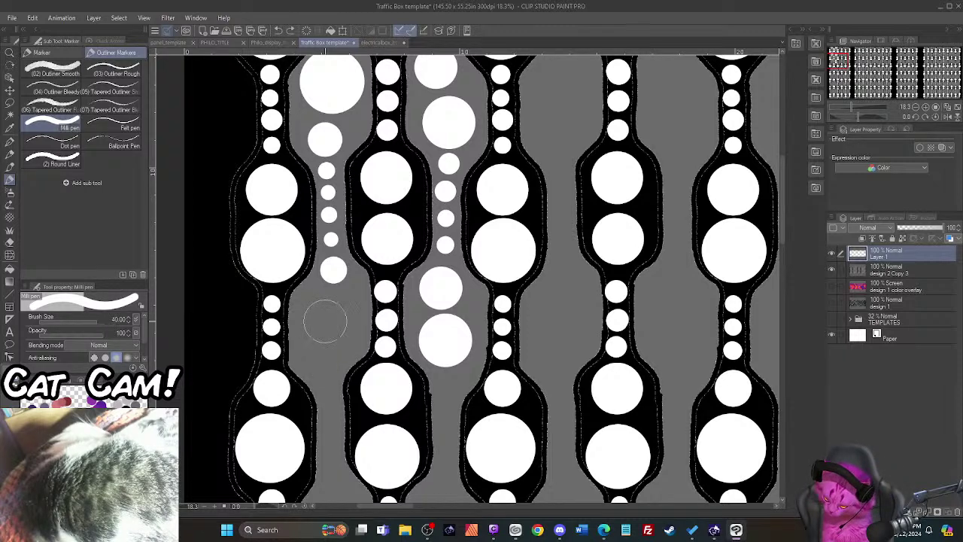
click(329, 325)
Step: Beneath the first gap's large dot, stamp a small white dot at brush size 25 and a smaller one under it
key(bracketleft)
key(bracketleft)
key(bracketleft)
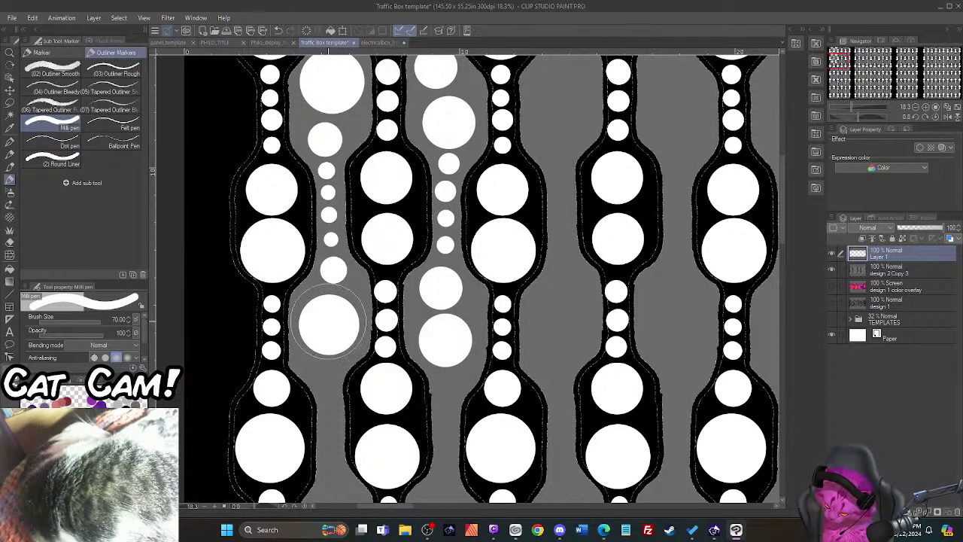
key(bracketleft)
key(bracketleft)
key(bracketleft)
click(324, 372)
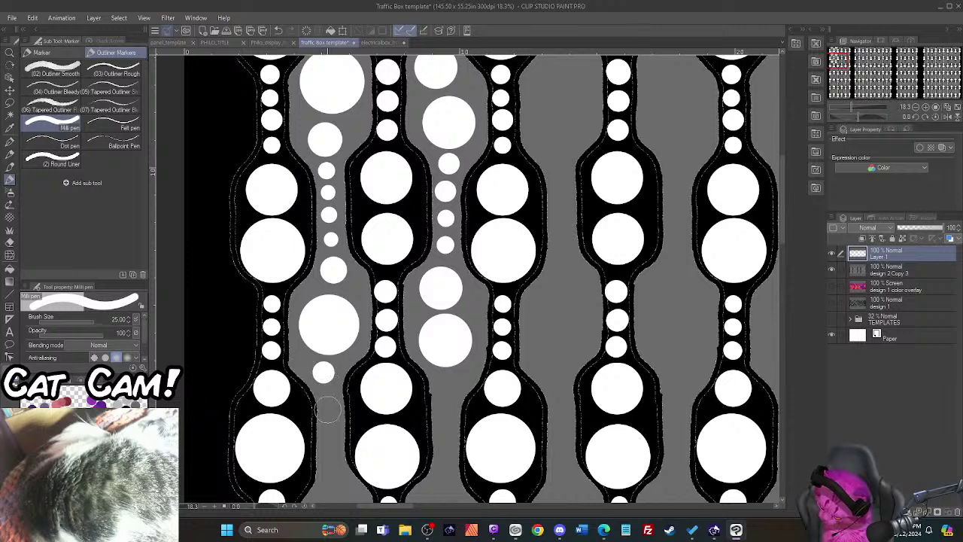
click(327, 398)
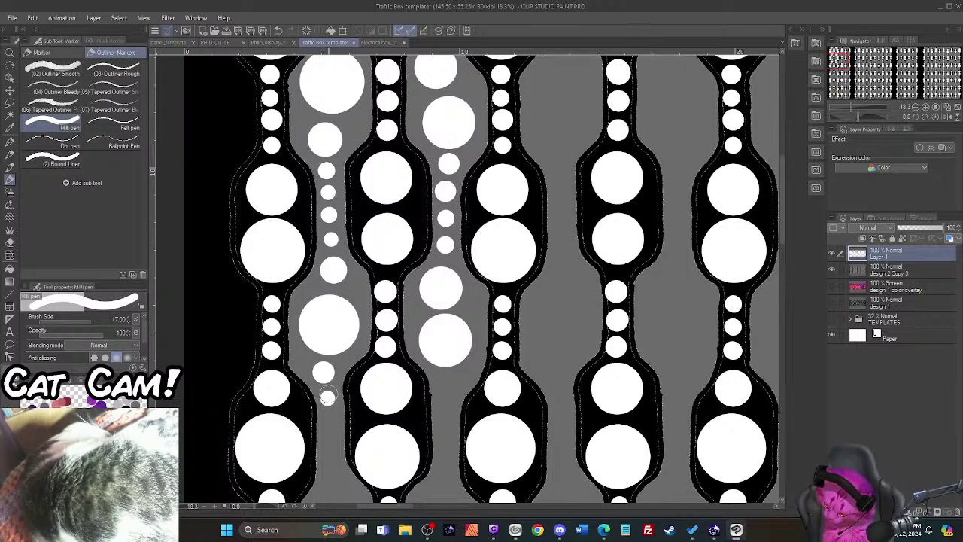
Step: Continue the second gap's chain with a white dot at brush size 30 and three smaller ones below it at size 20
key(bracketright)
key(bracketright)
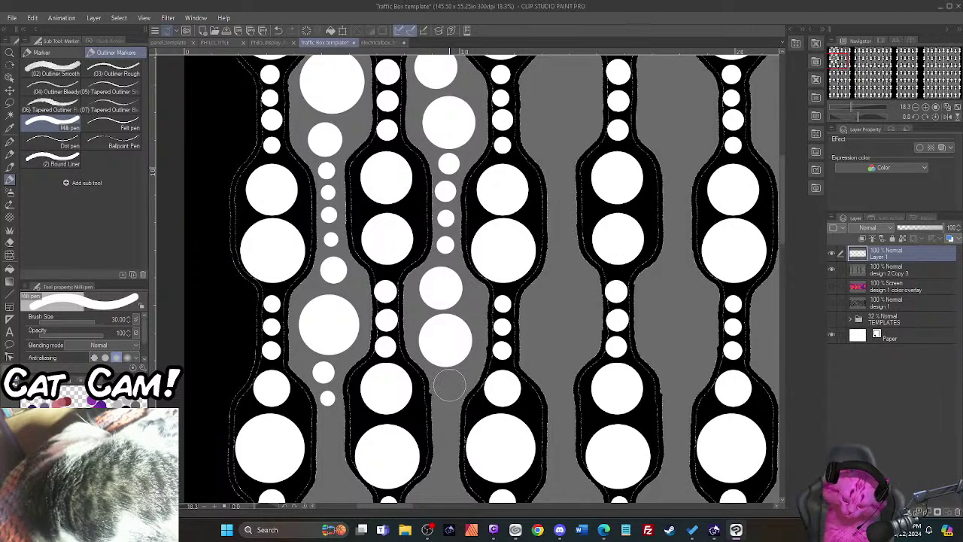
click(449, 386)
key(bracketleft)
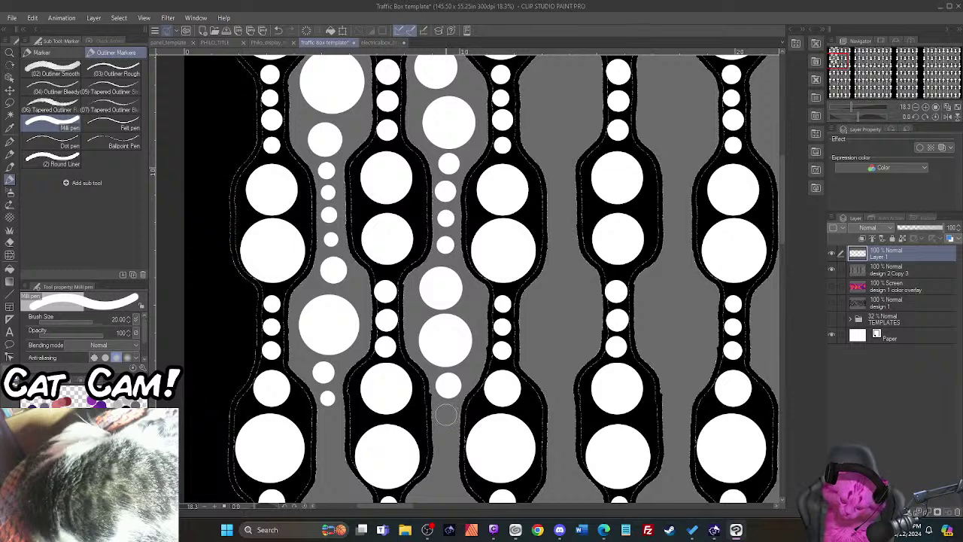
click(446, 414)
click(445, 439)
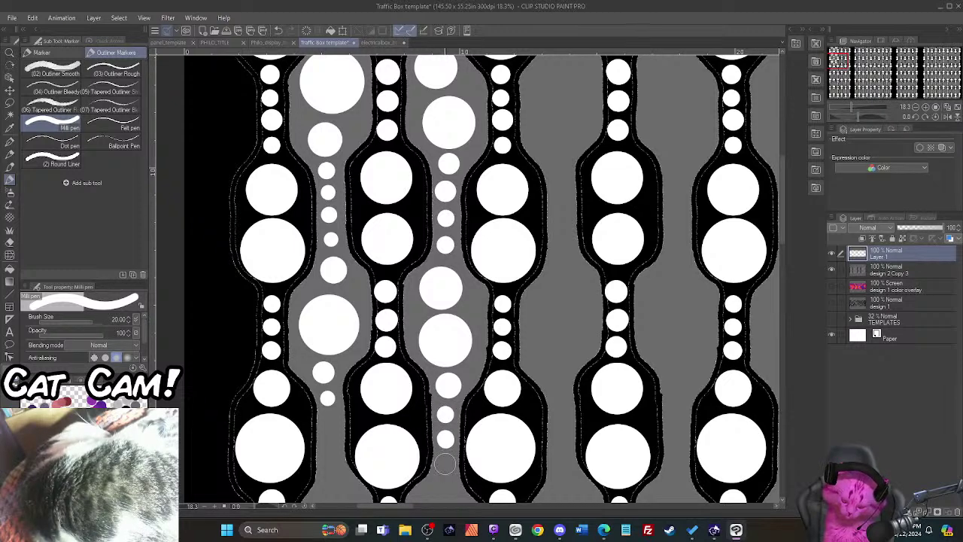
click(446, 462)
Step: Add three small white dots at brush size 20 down the narrow part of the first gap
click(329, 418)
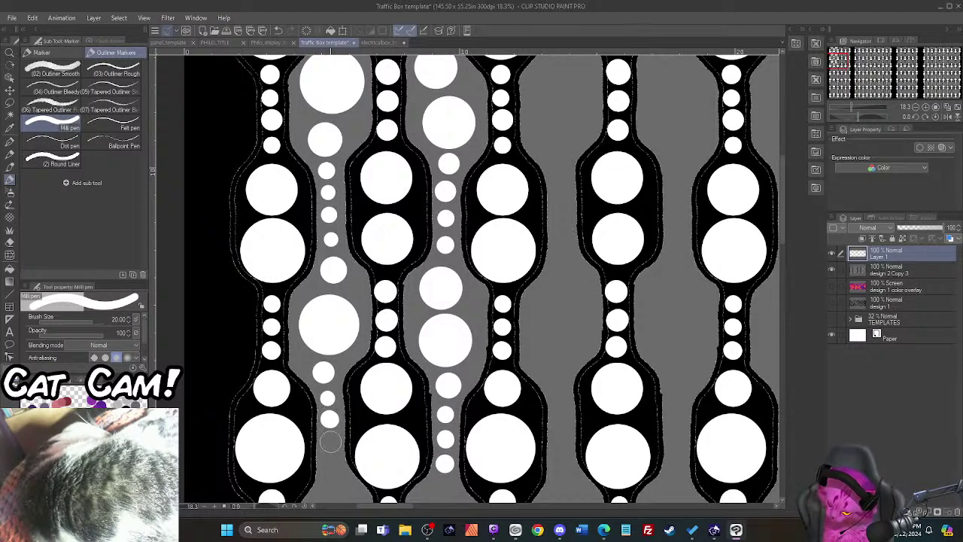
click(331, 441)
click(331, 466)
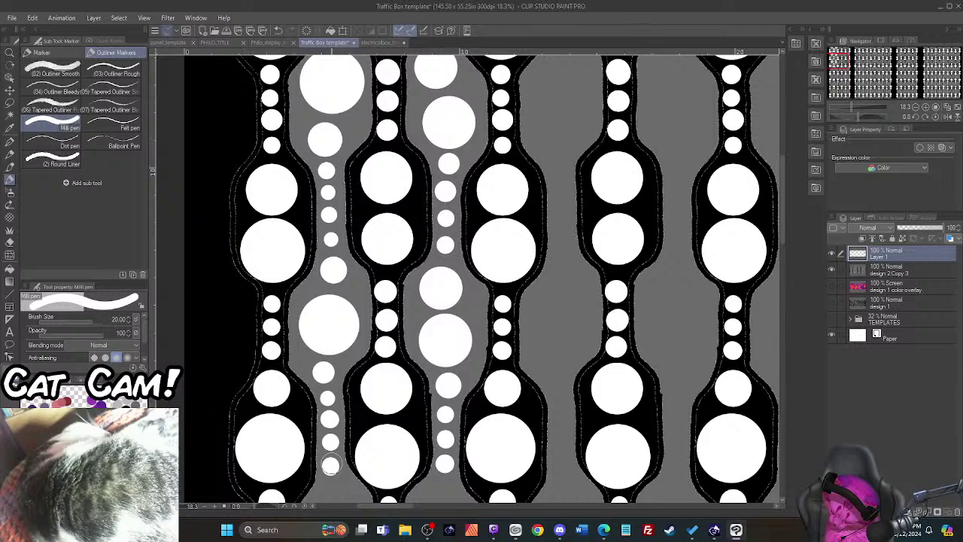
Step: In each of the first two gaps, stamp a medium white dot at brush size 50 and a larger one beneath it
scroll(784, 264, down, 5)
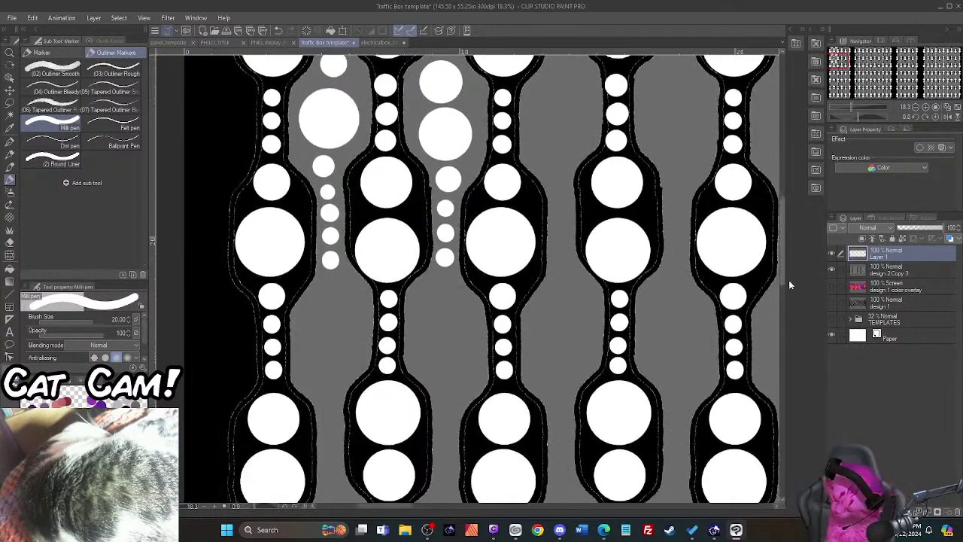
key(bracketright)
key(bracketright)
key(bracketright)
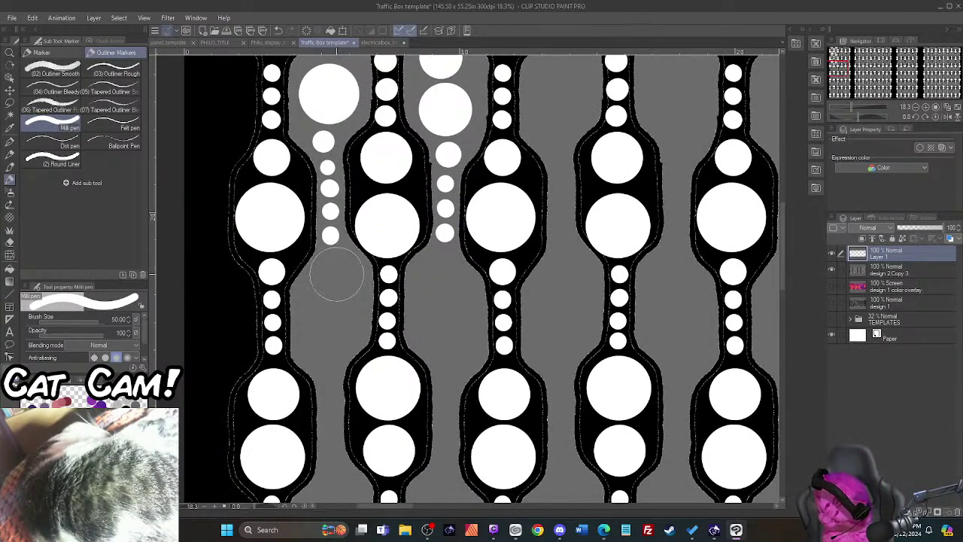
click(337, 274)
click(441, 271)
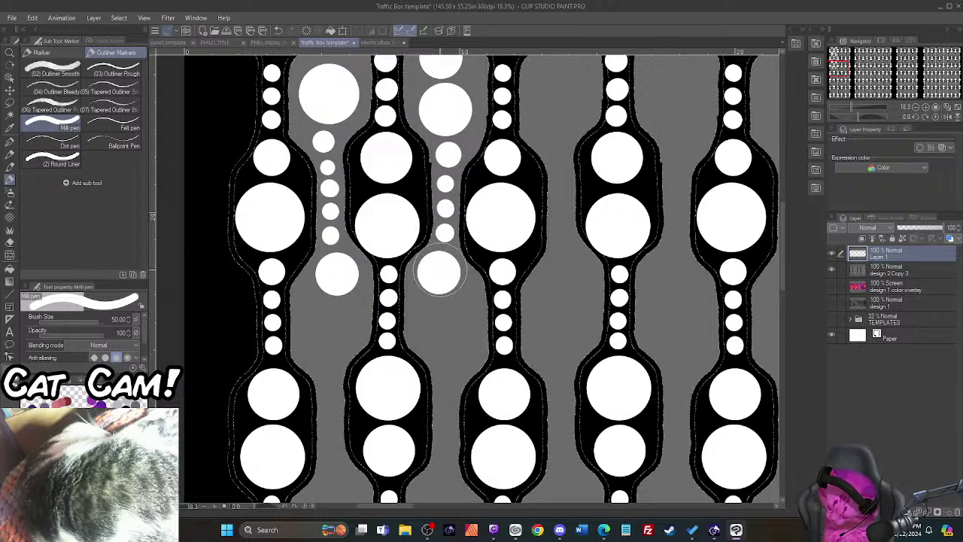
key(bracketright)
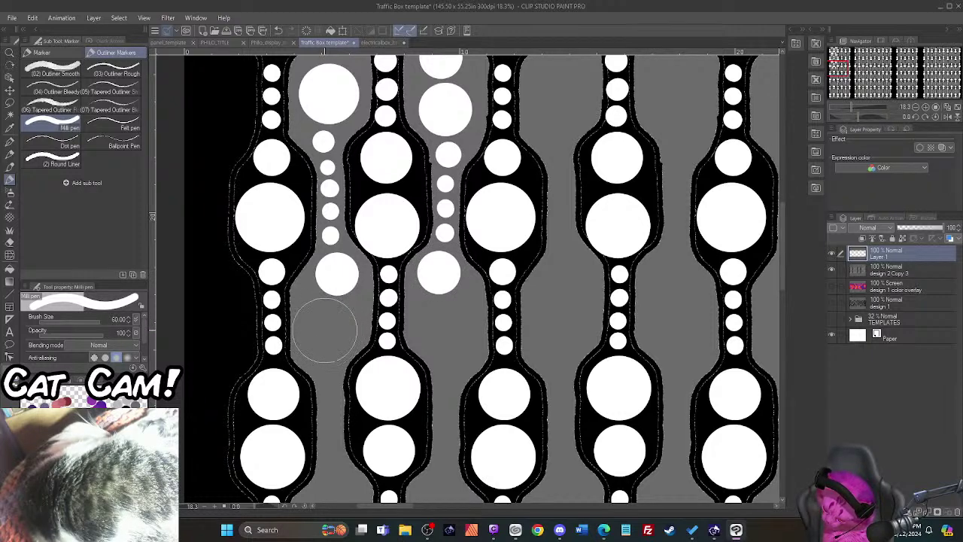
click(325, 330)
key(bracketright)
click(449, 329)
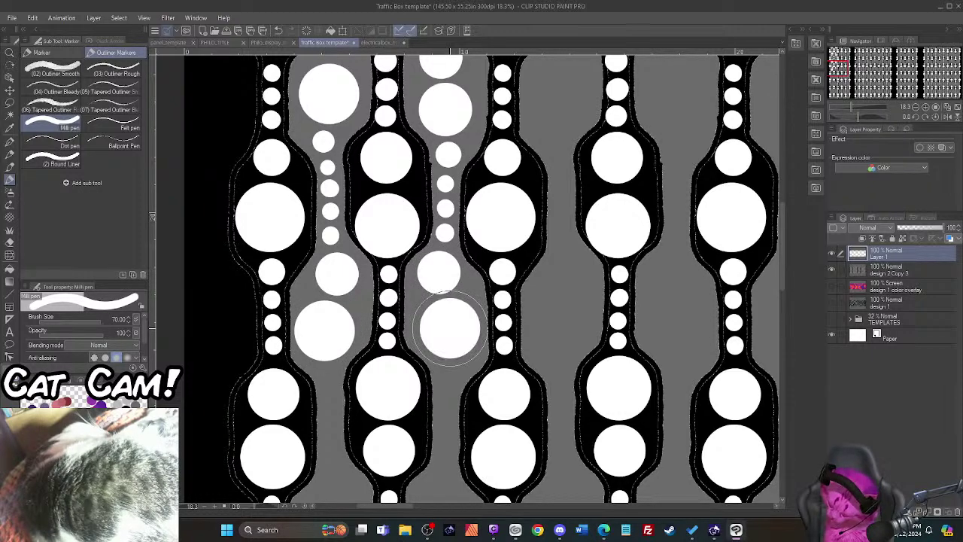
Step: Stamp four small white dots down the first gap beneath its newest large dot, reducing the brush size from 25 to 20
key(bracketleft)
key(bracketleft)
key(bracketleft)
key(bracketleft)
key(bracketleft)
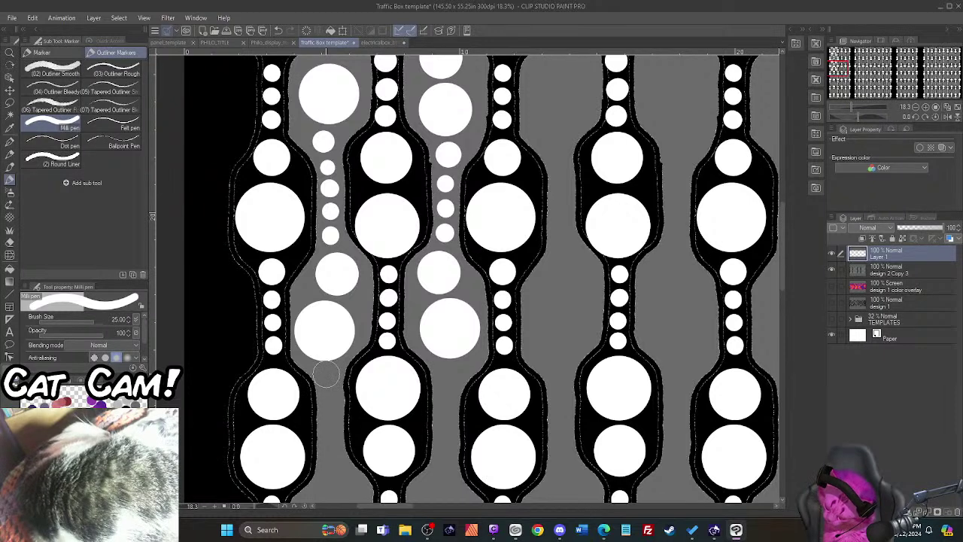
click(326, 375)
click(329, 401)
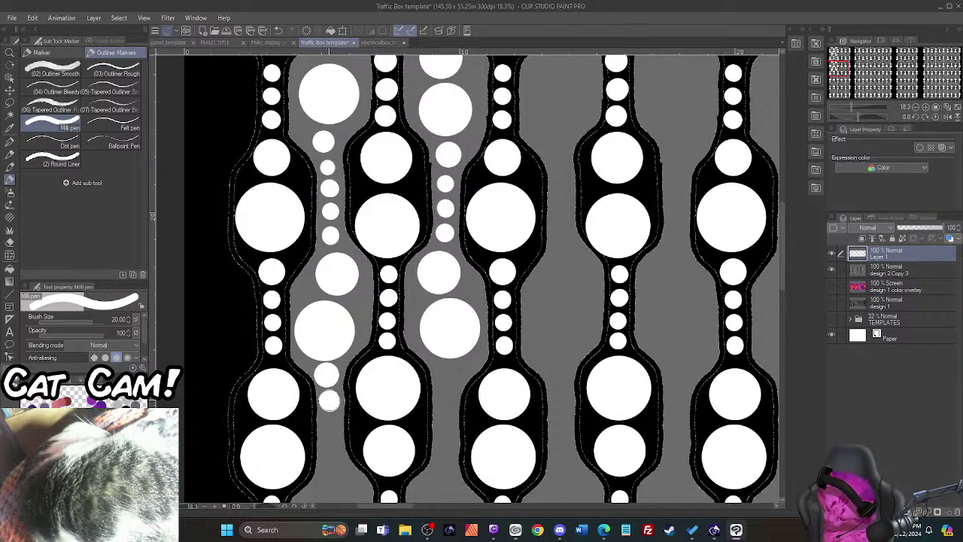
click(329, 427)
click(330, 449)
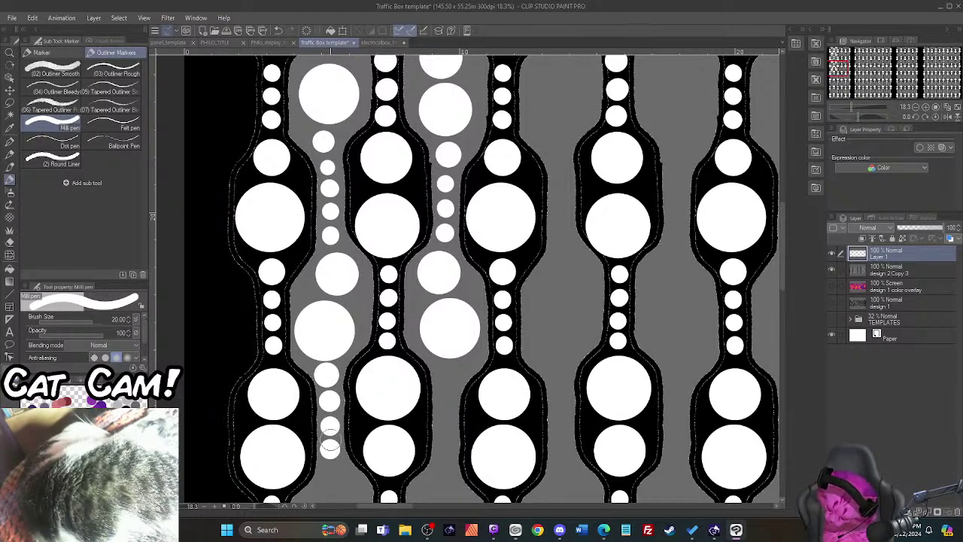
Step: Stamp four small white dots at brush size 25 down the second gap beneath its newest large dot
click(450, 377)
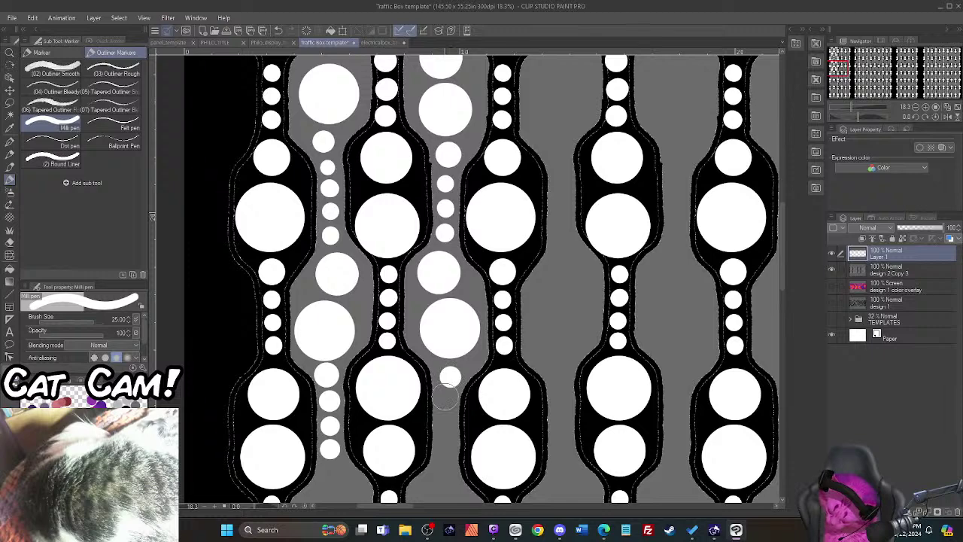
click(445, 405)
click(444, 433)
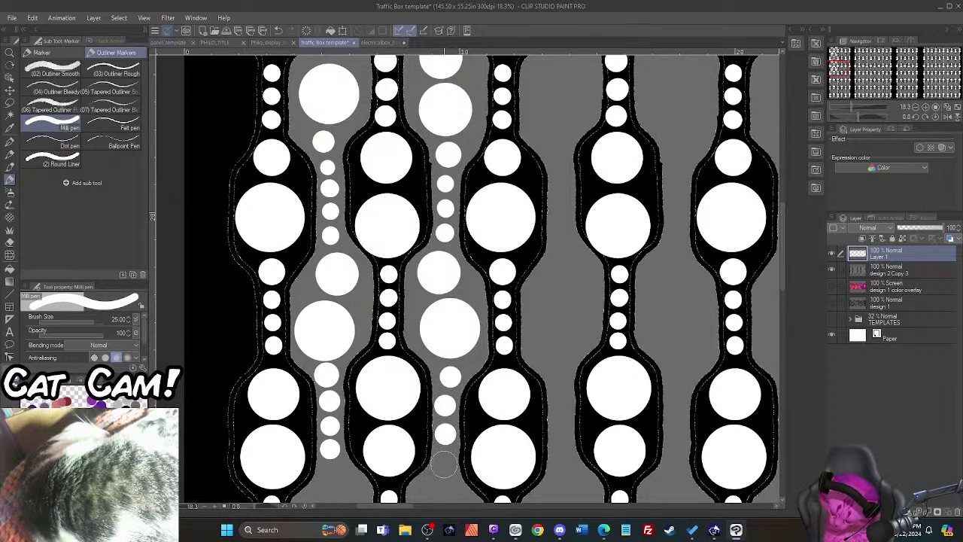
click(444, 462)
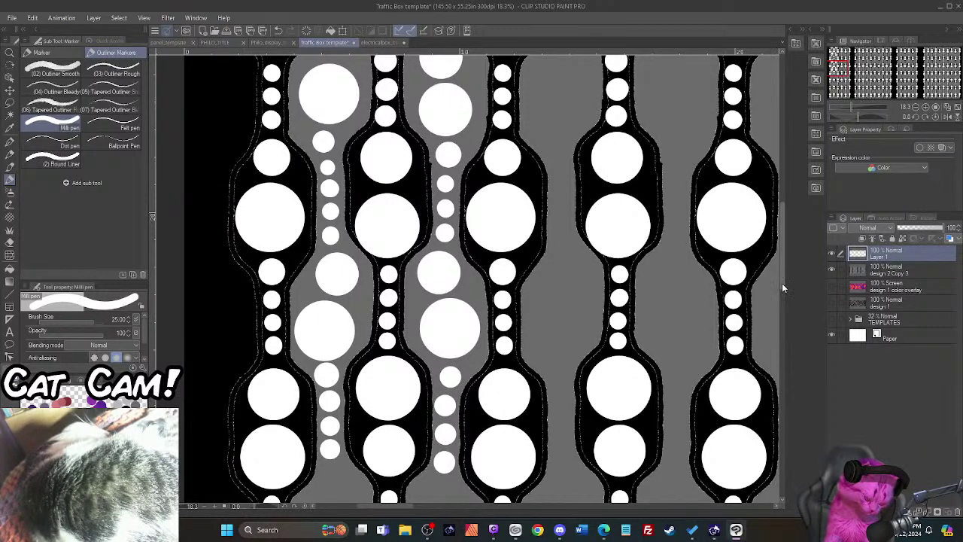
drag(782, 282, 790, 344)
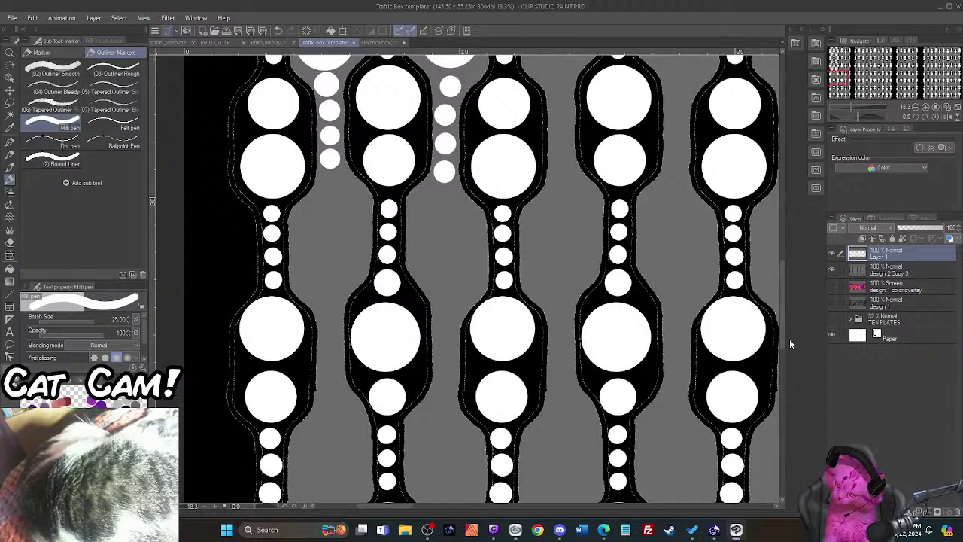
Step: Stamp a medium white dot at brush size 50 in the first gap and two larger dots at size 60 down the second gap
key(bracketright)
key(bracketright)
key(bracketright)
click(336, 201)
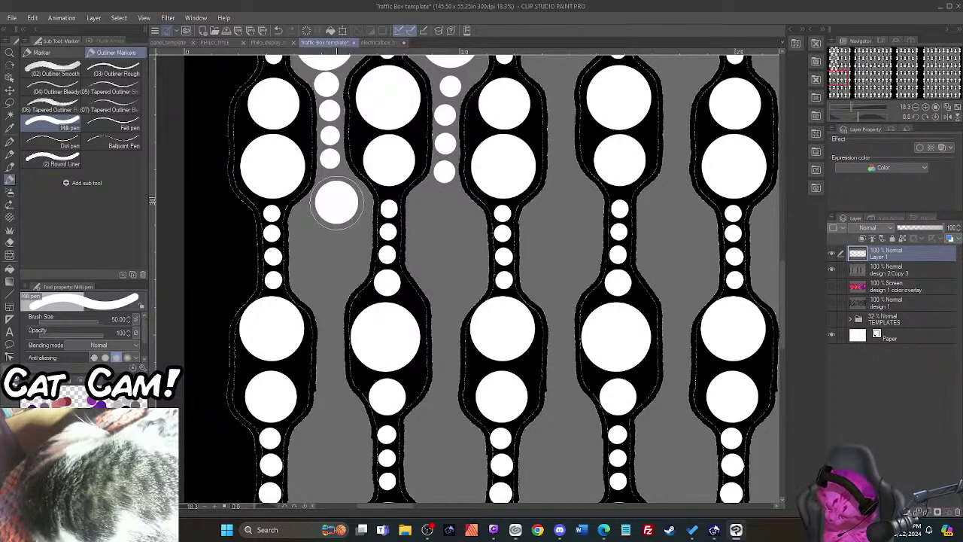
key(bracketright)
click(440, 217)
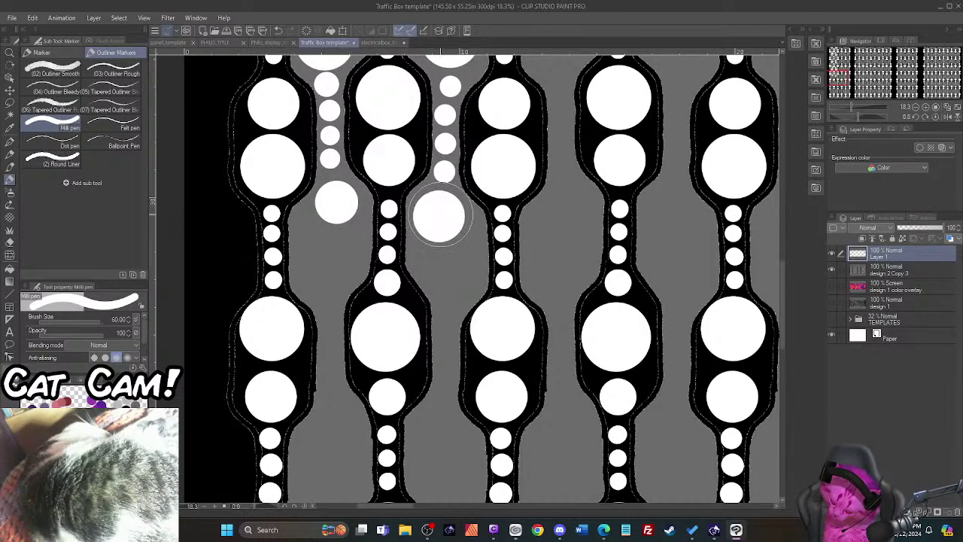
click(455, 275)
key(bracketright)
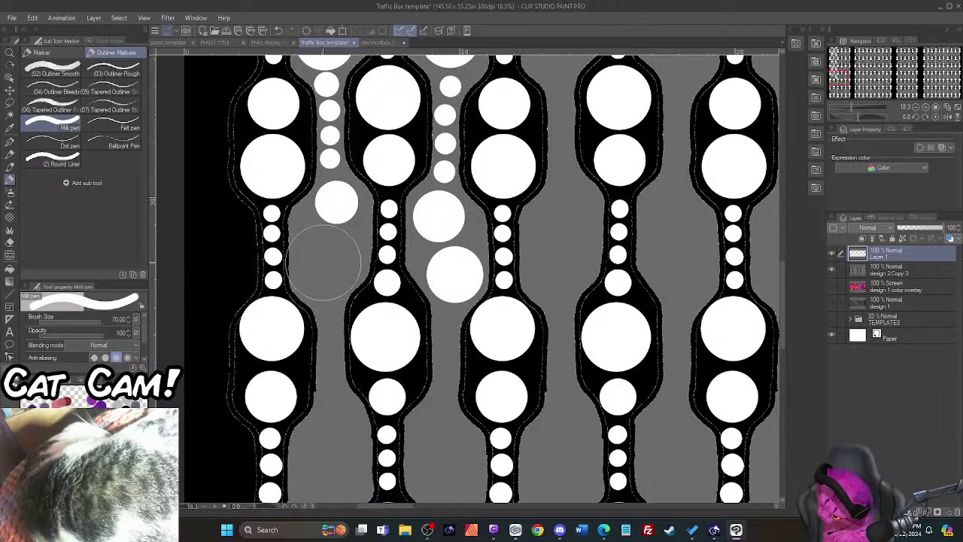
click(324, 260)
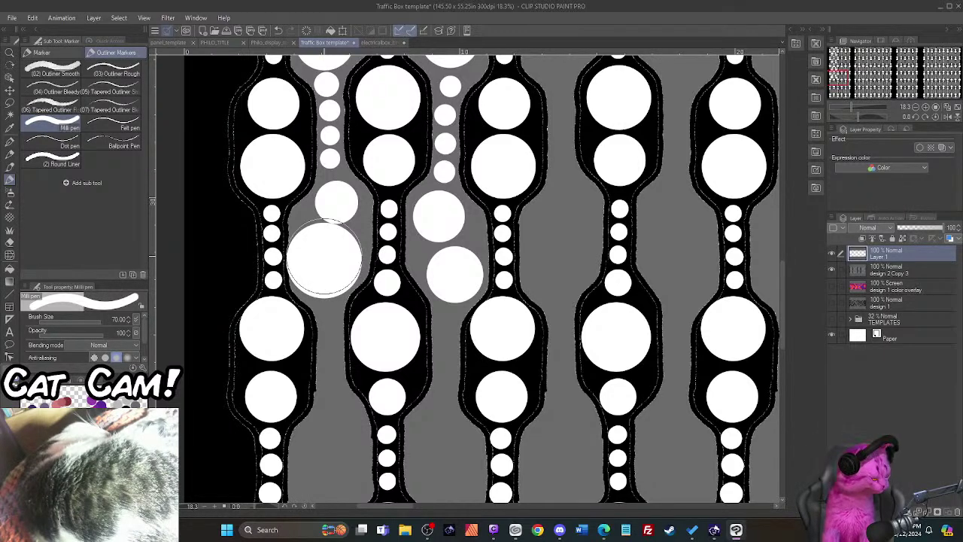
key(ctrl+z)
key(bracketleft)
key(bracketleft)
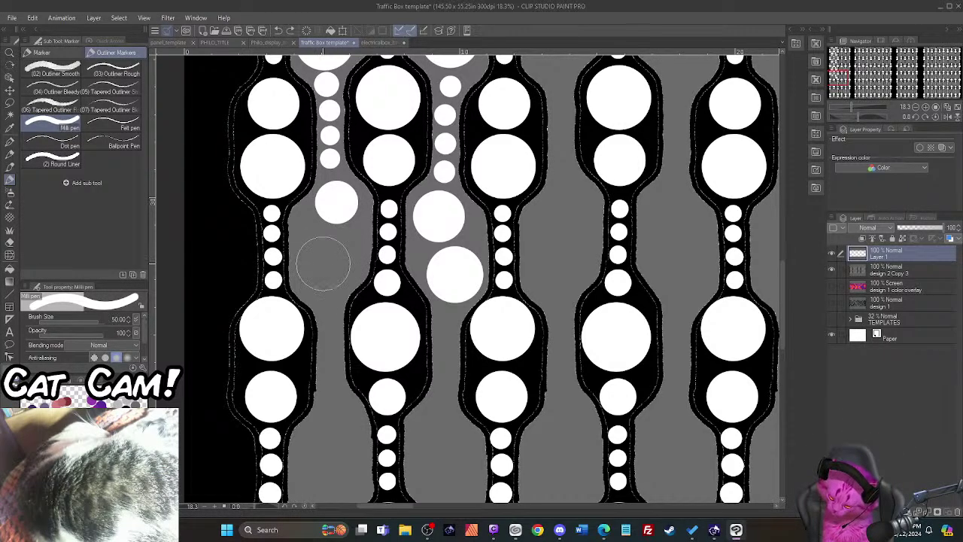
key(bracketright)
click(324, 264)
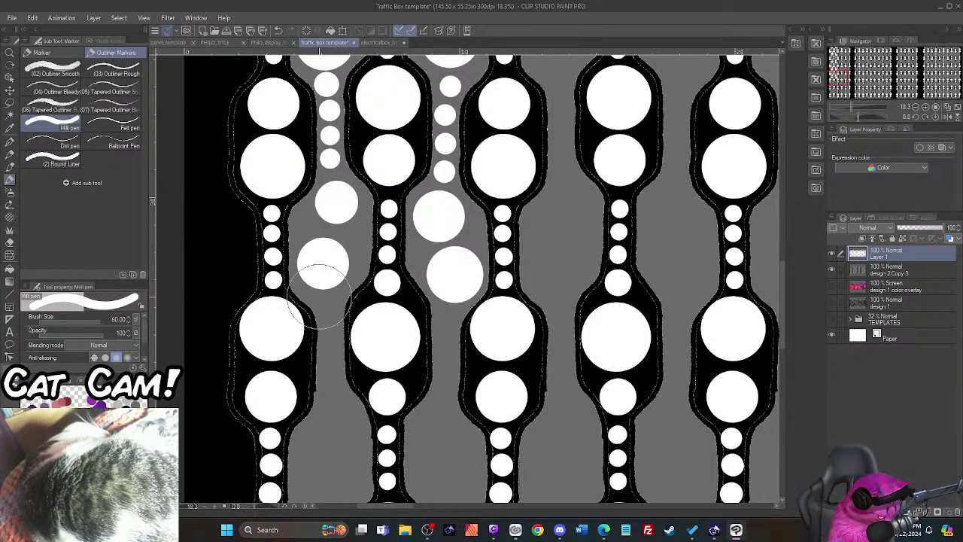
key(ctrl+z)
Step: Stamp a large white dot at brush size 70 beneath the first gap's medium dot and four small dots at size 20 below it
key(bracketright)
click(323, 259)
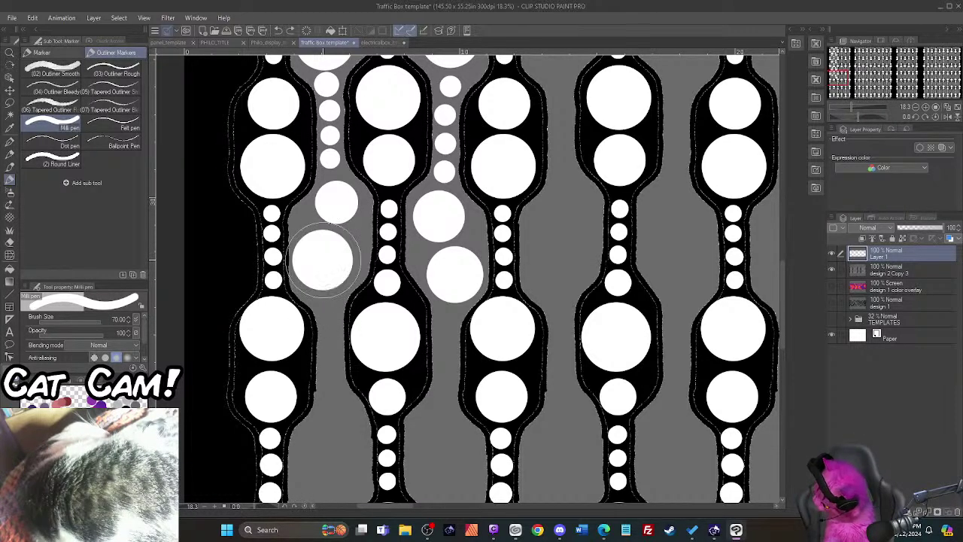
key(bracketleft)
key(bracketleft)
key(bracketleft)
key(bracketleft)
key(bracketleft)
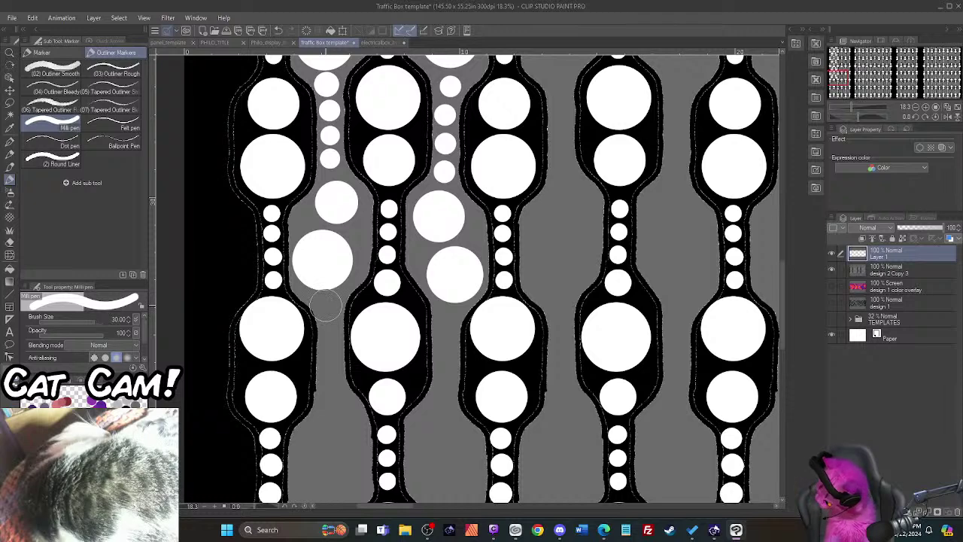
click(327, 305)
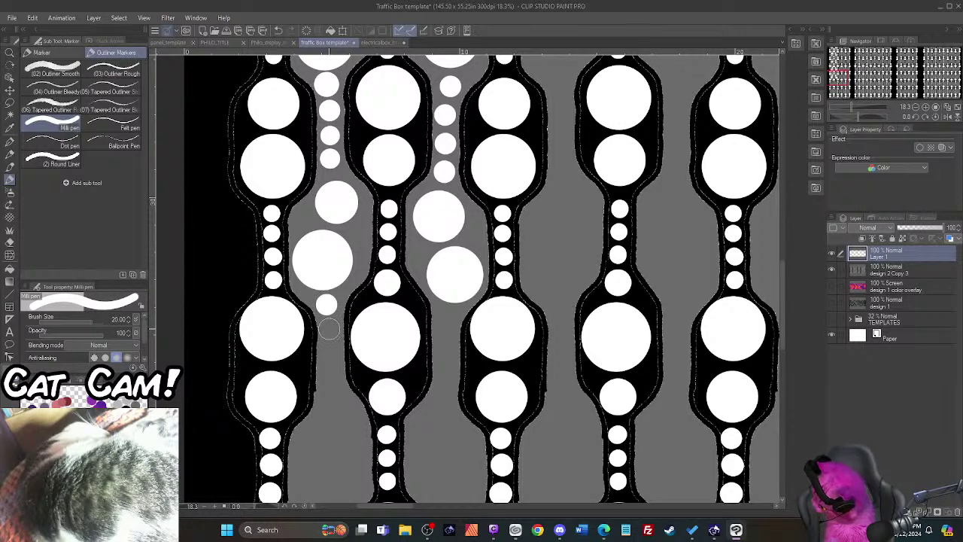
click(328, 329)
click(329, 352)
click(330, 382)
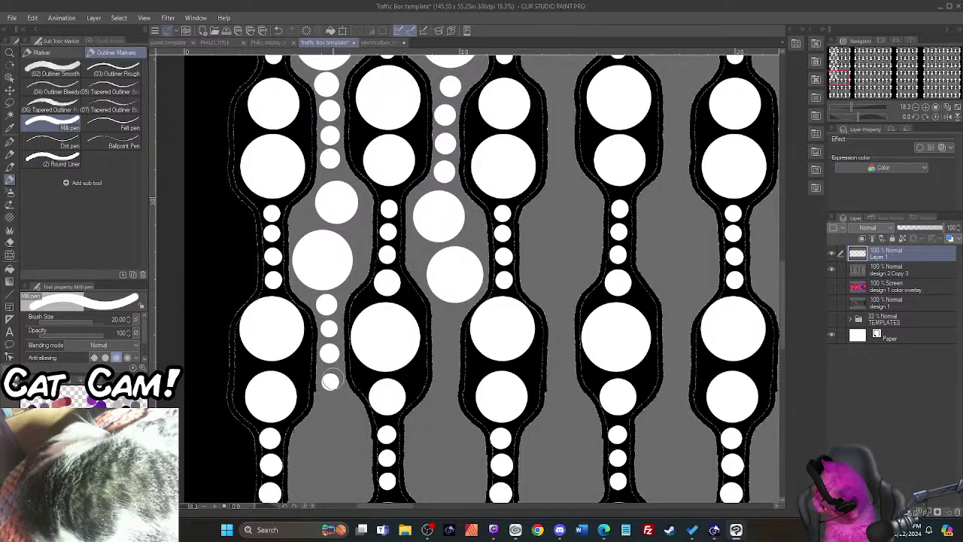
Step: Stamp four small white dots at brush size 20 down the second gap beneath its newest large dot
click(446, 317)
click(445, 345)
click(444, 374)
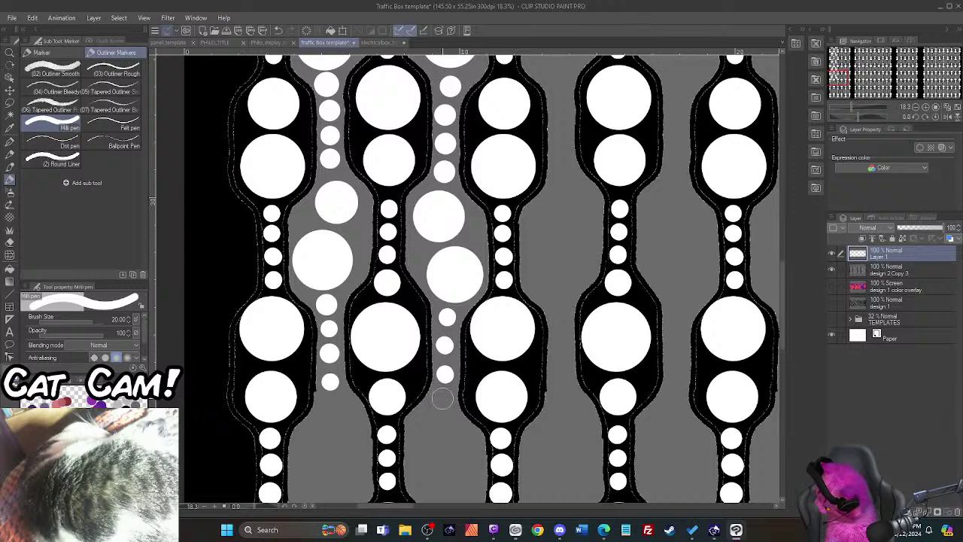
click(442, 398)
Step: Stamp two large white dots beneath the small ones in each of the first two gaps, enlarging the brush to size 60
scroll(782, 331, down, 3)
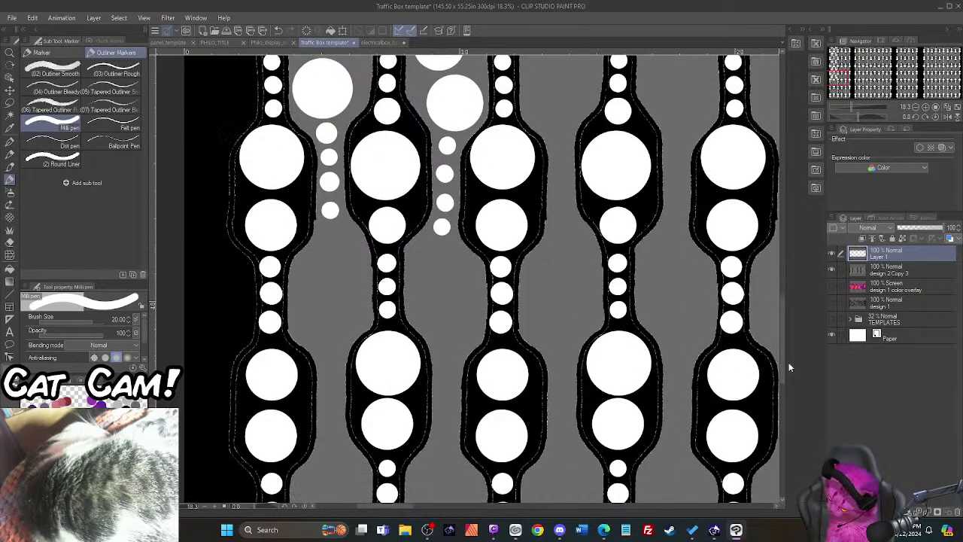
click(436, 265)
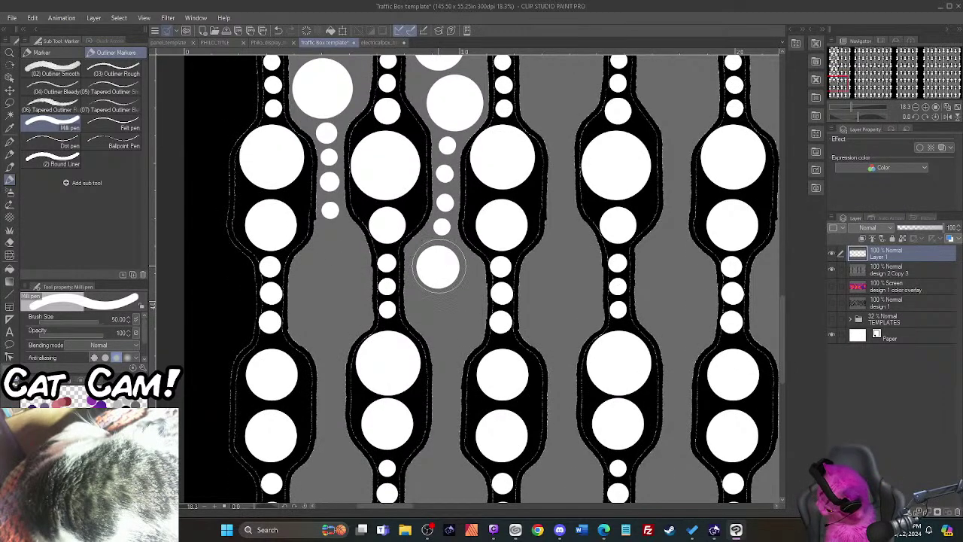
click(452, 318)
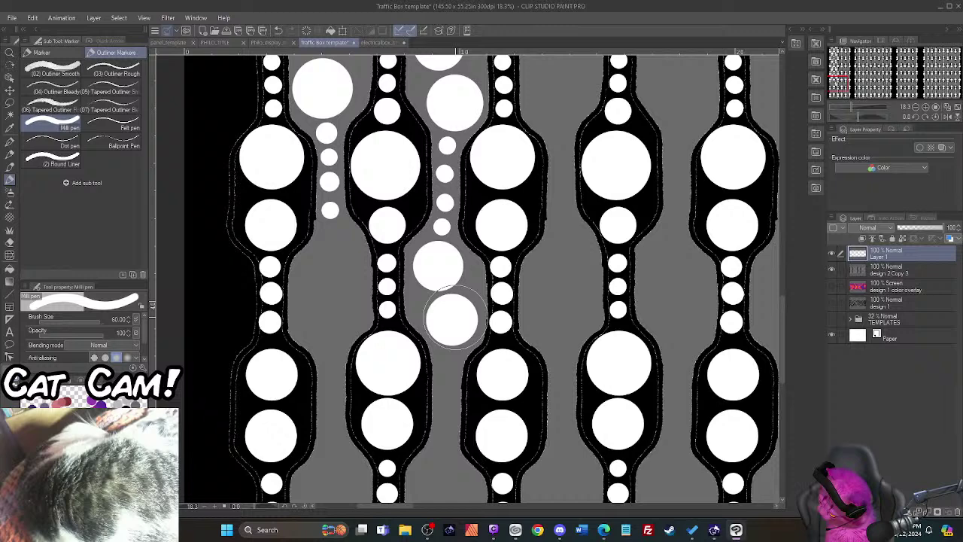
click(336, 248)
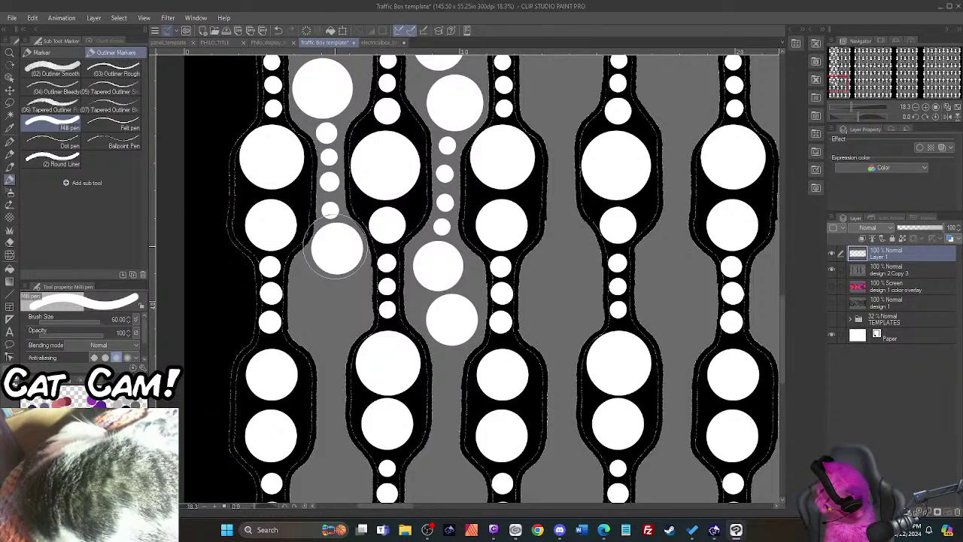
key(bracketright)
click(325, 311)
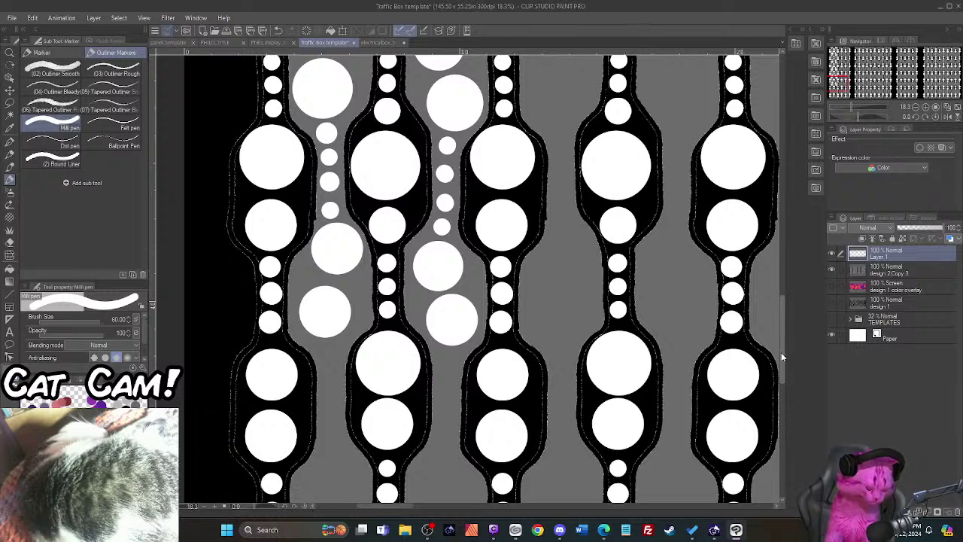
Step: Stamp four small white dots at brush size 25 down the first gap beneath its newest large dot
drag(781, 352, 786, 399)
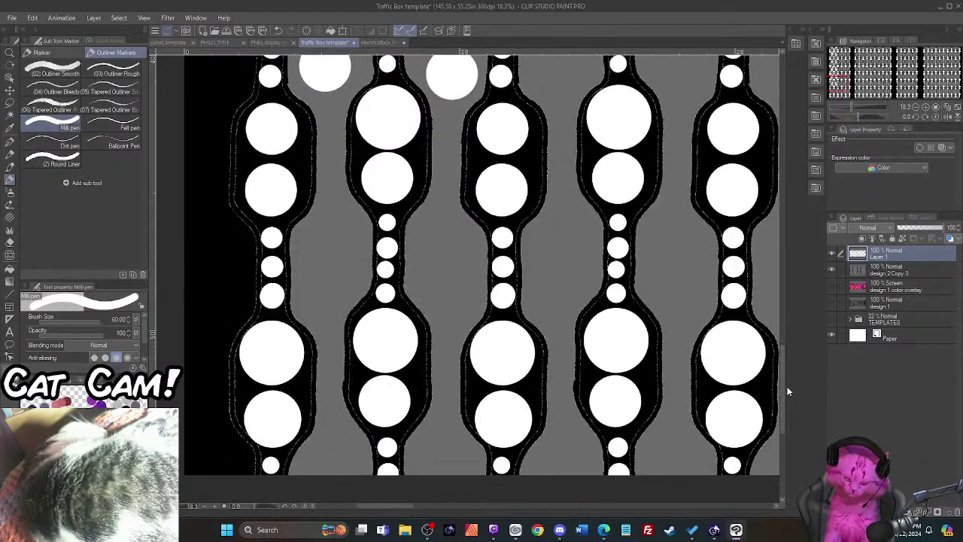
key(bracketleft)
key(bracketleft)
key(bracketleft)
key(bracketleft)
click(329, 106)
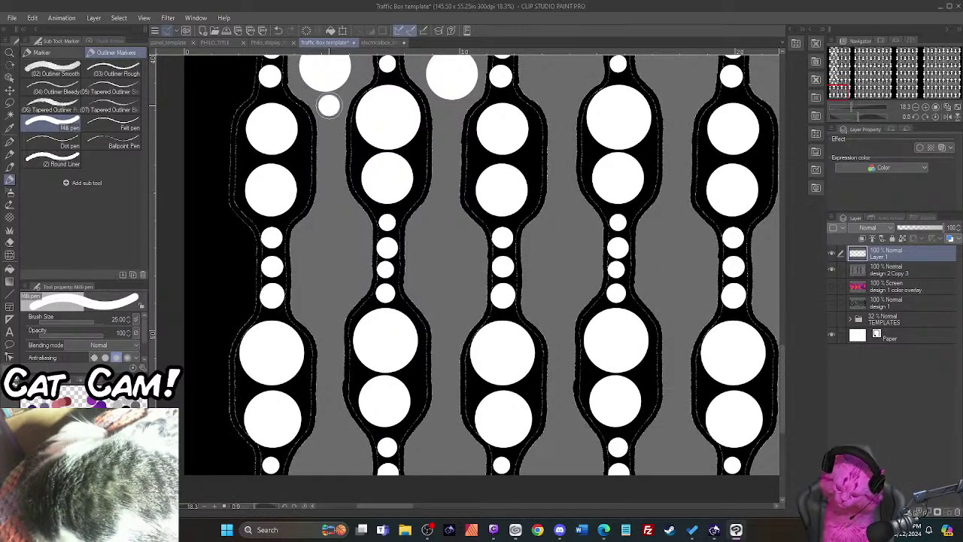
click(331, 133)
click(331, 162)
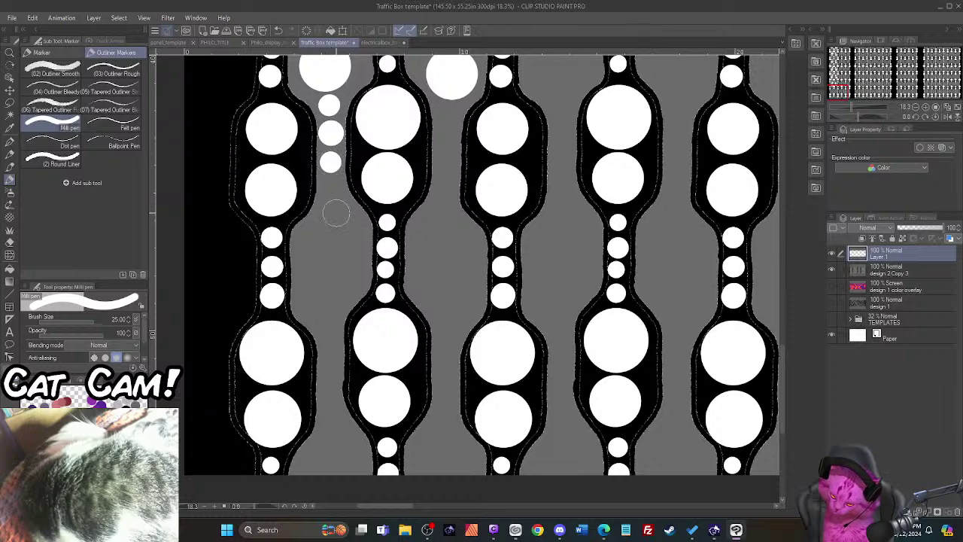
click(331, 192)
Step: Add four small white dots at brush size 25 down the narrow part of the second gap
click(447, 115)
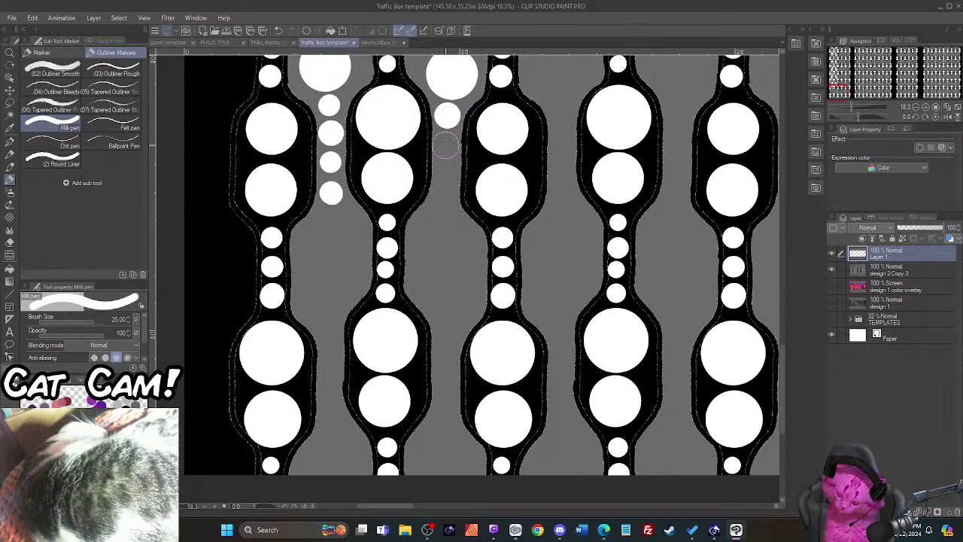
click(445, 143)
click(445, 175)
click(443, 204)
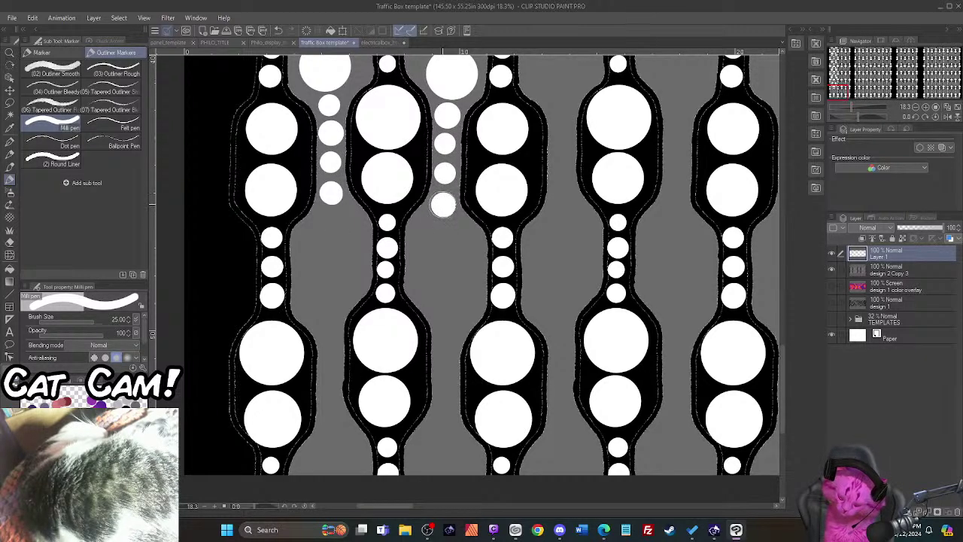
Step: Stamp two bigger white dots beneath the small ones in each of the first two gaps, varying the brush size between 40 and 60
key(bracketright)
key(bracketright)
key(bracketright)
click(331, 235)
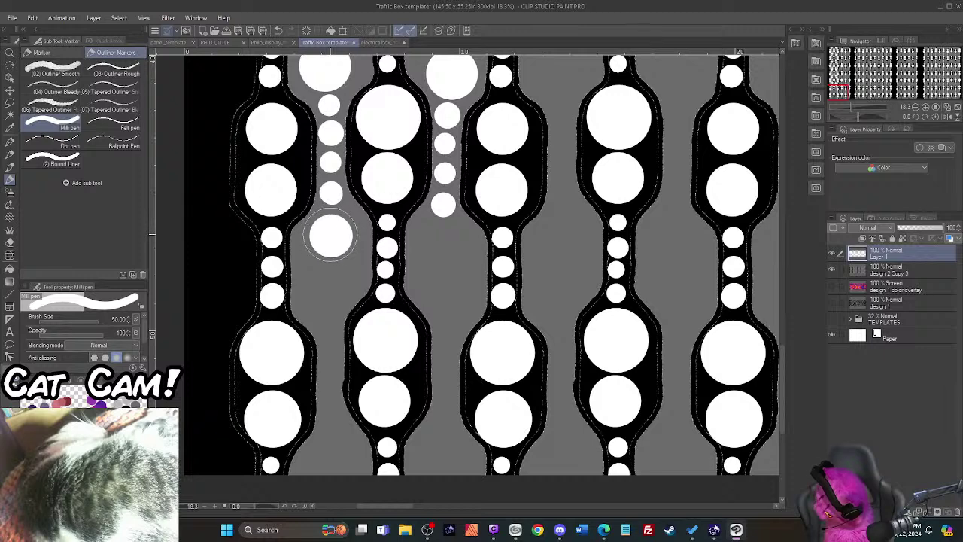
click(442, 248)
key(bracketleft)
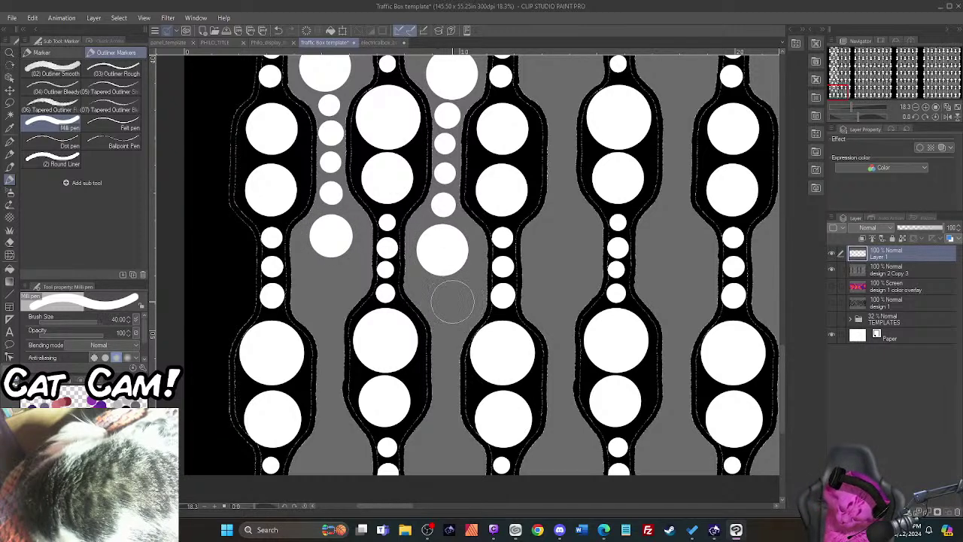
click(452, 300)
key(bracketright)
key(bracketright)
click(325, 284)
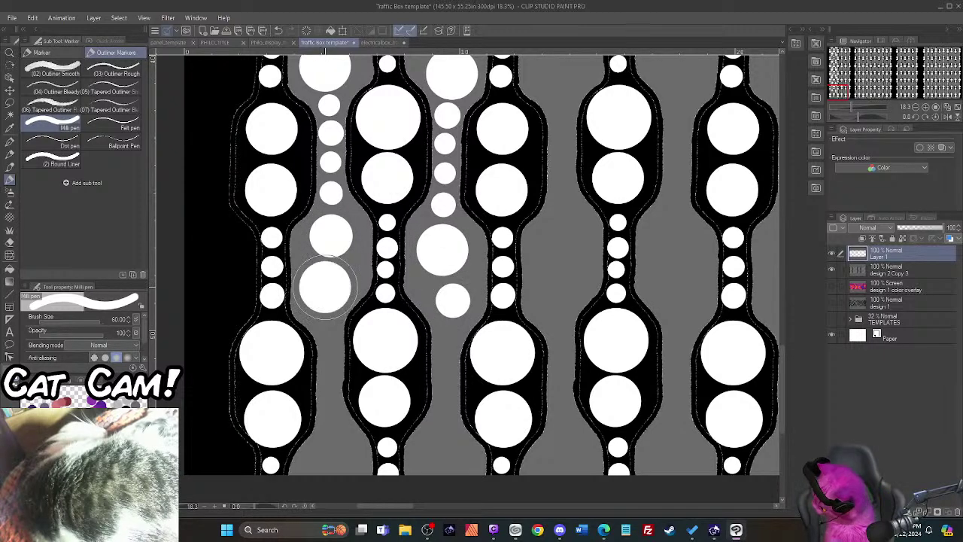
Step: Stamp one small white dot at brush size 25 beneath the first gap's large dot and four down the second gap
key(bracketleft)
key(bracketleft)
key(bracketleft)
key(bracketleft)
click(325, 328)
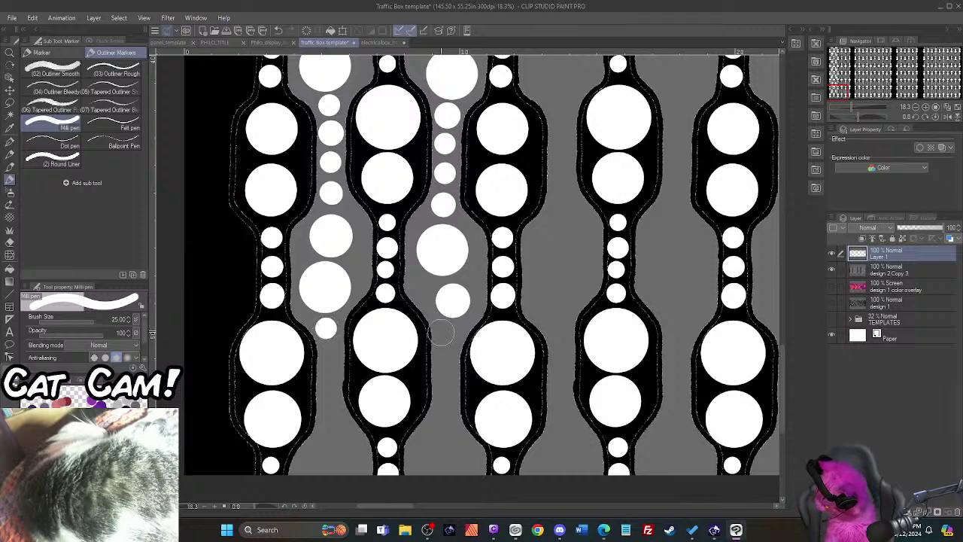
click(450, 334)
click(444, 360)
click(446, 389)
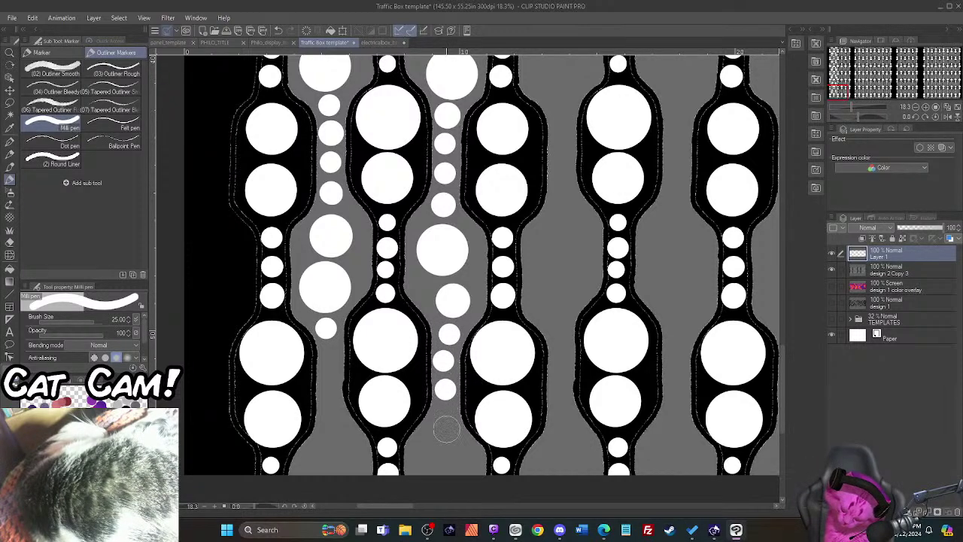
click(443, 426)
Step: Stamp a medium white dot at brush size 50 in the second gap at the lower edge of the canvas
key(bracketright)
key(bracketright)
key(bracketright)
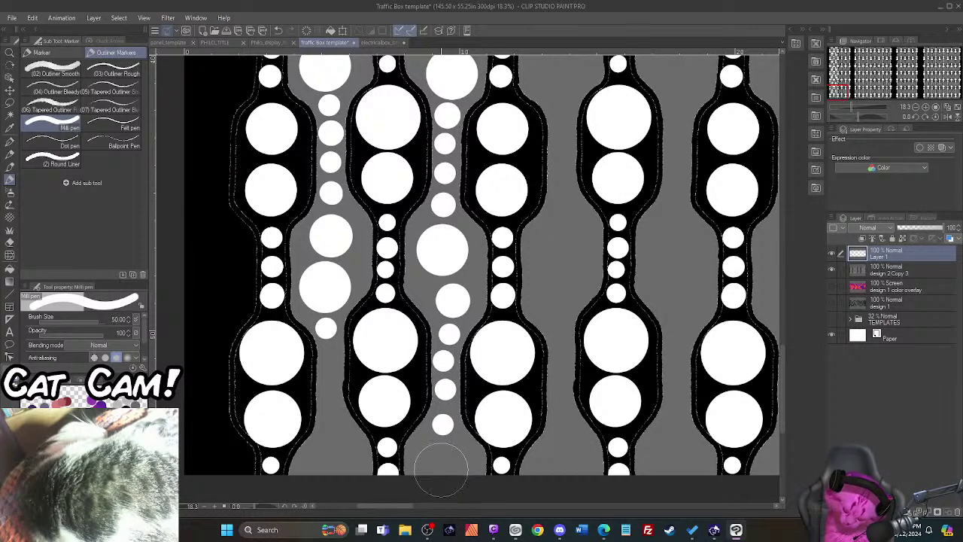
click(442, 465)
Step: Reduce the brush size to 20 to continue the small dots down the first gap
key(bracketleft)
key(bracketleft)
key(bracketleft)
key(bracketleft)
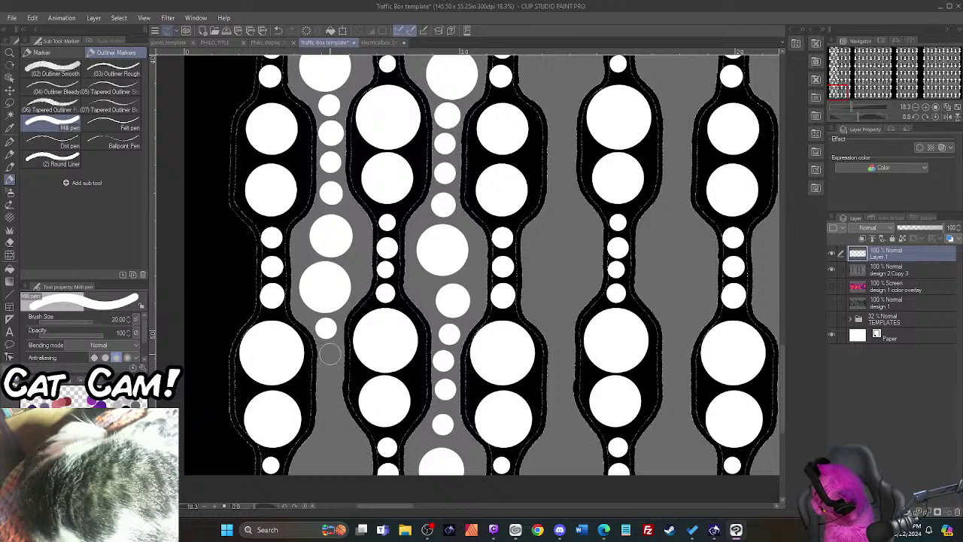
Step: Continue the white bead chain down the first gray gap with three small dots and one large dot at brush size 60
click(329, 353)
click(327, 383)
click(329, 408)
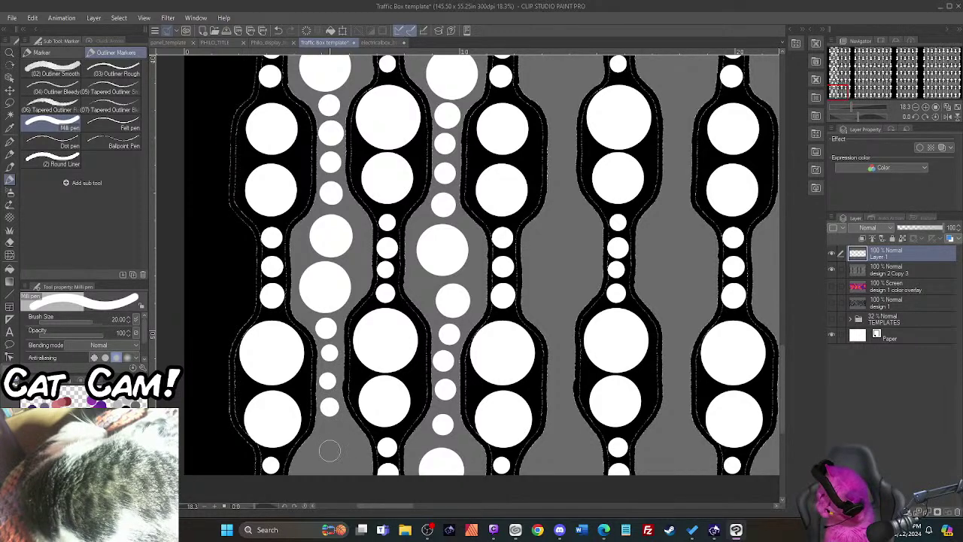
key(bracketright)
key(bracketright)
key(bracketright)
key(bracketright)
key(bracketright)
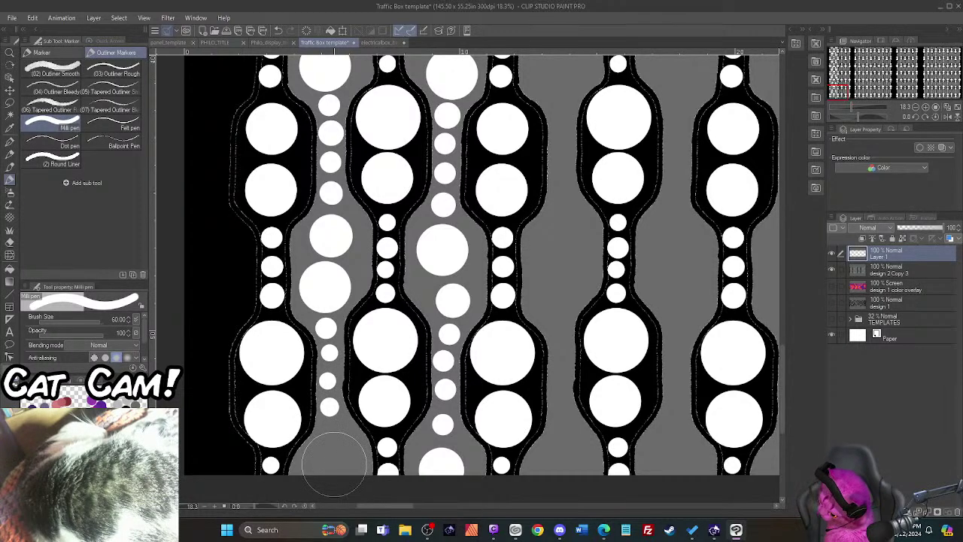
click(335, 458)
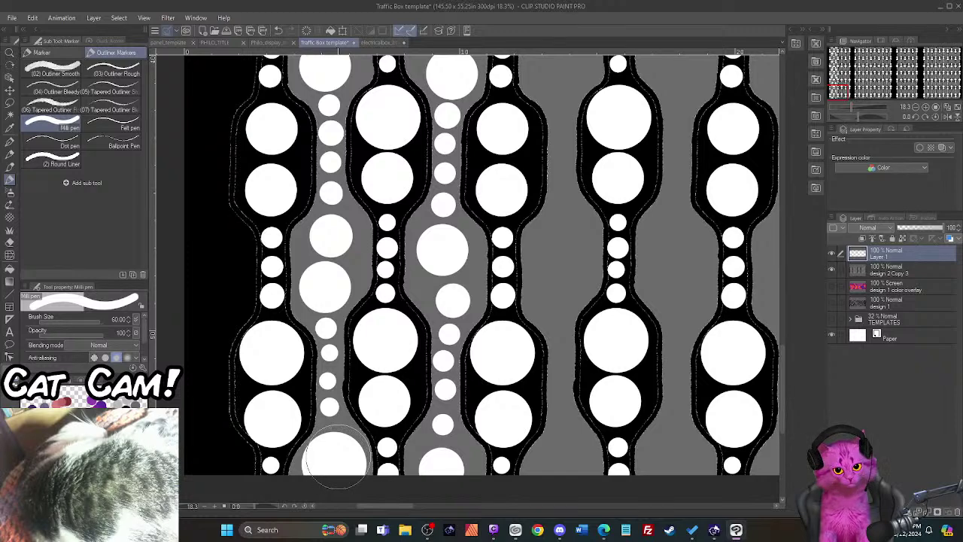
Step: Duplicate the Layer 1 bead chains and move the copy level across onto the third and fourth gray gaps of the first panel
scroll(387, 323, down, 5)
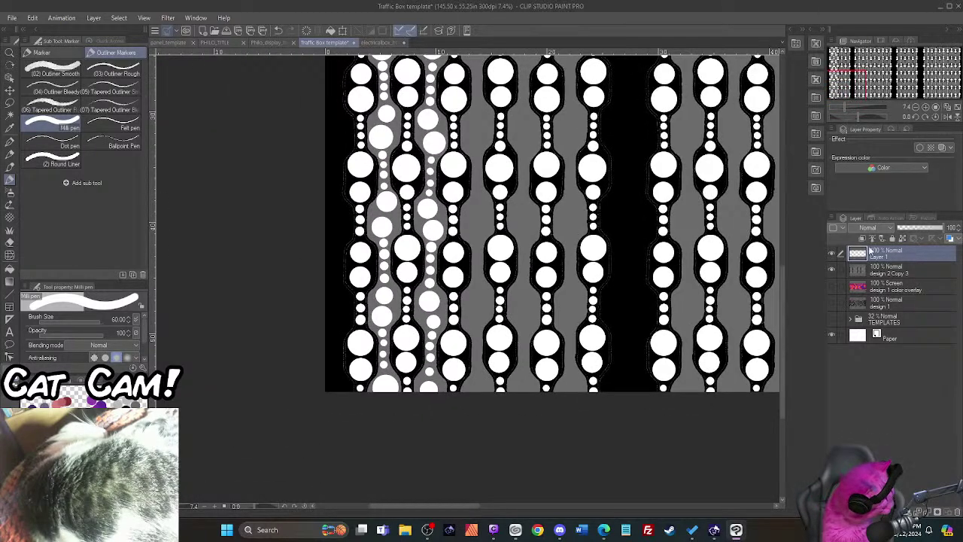
drag(848, 100, 849, 65)
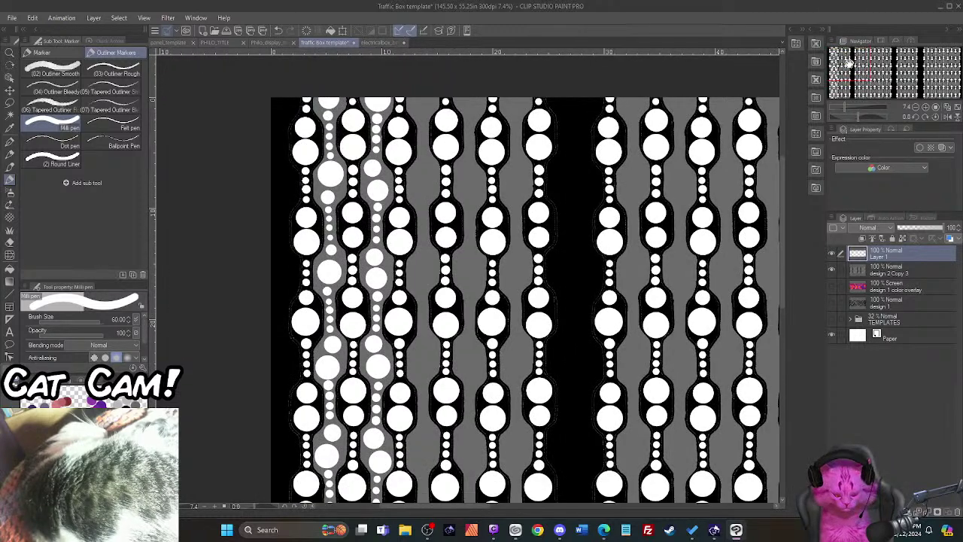
key(ctrl+c)
key(ctrl+v)
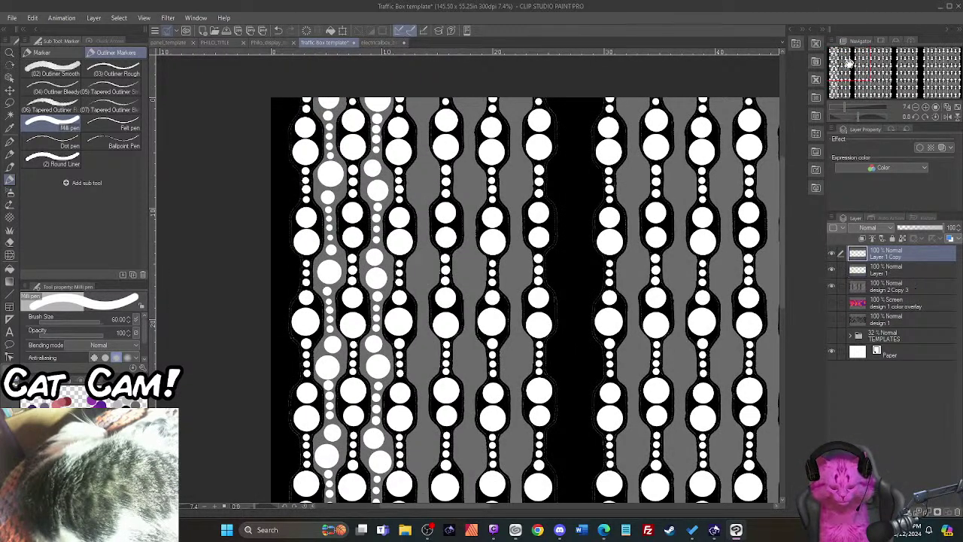
key(ctrl+t)
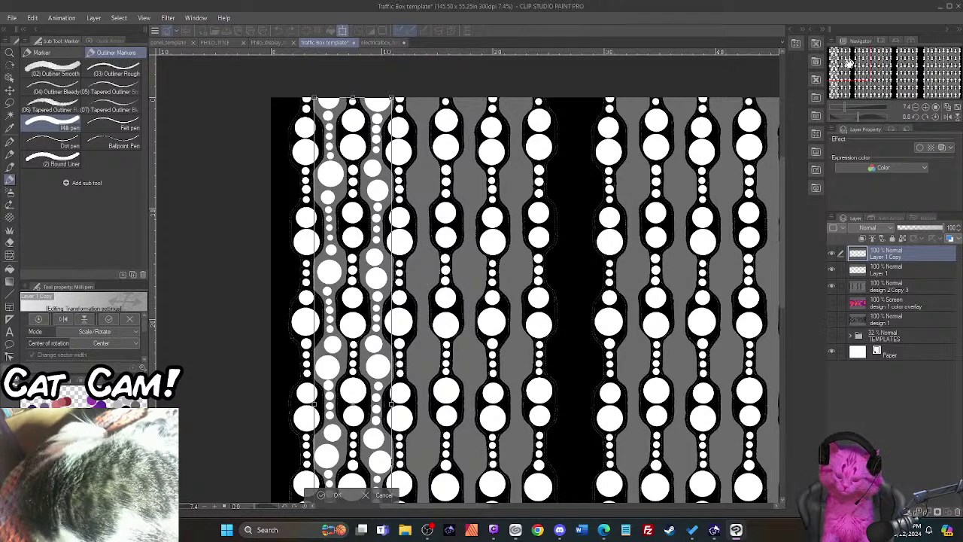
drag(364, 294, 450, 293)
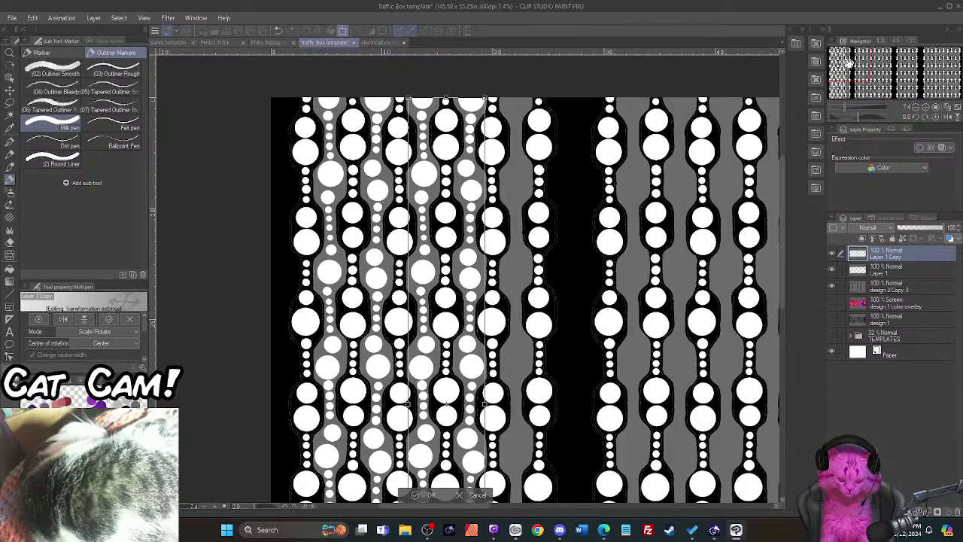
key(Return)
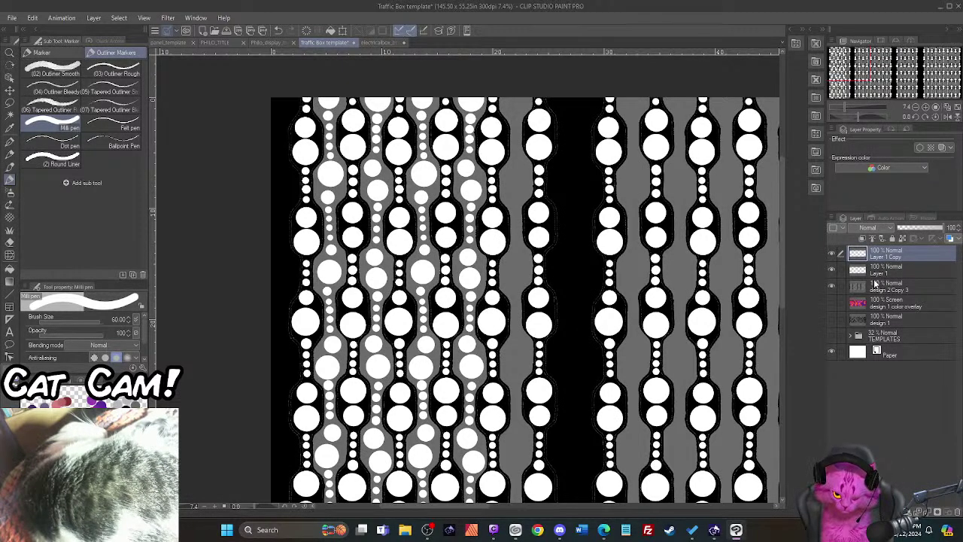
Step: Paste a second copy of the bead chains and align its first chain with the fifth gray gap of the first panel
key(ctrl+c)
key(ctrl+v)
key(ctrl+t)
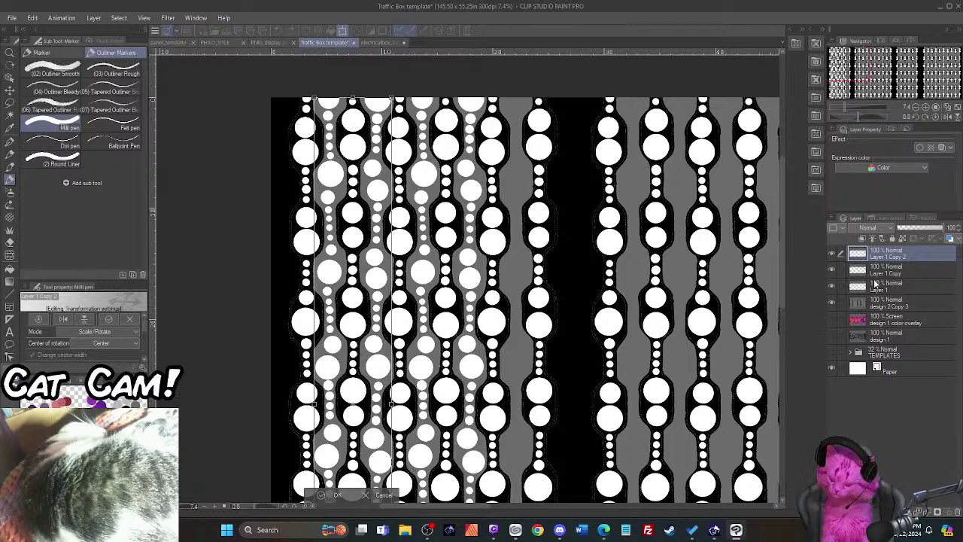
drag(329, 359, 486, 369)
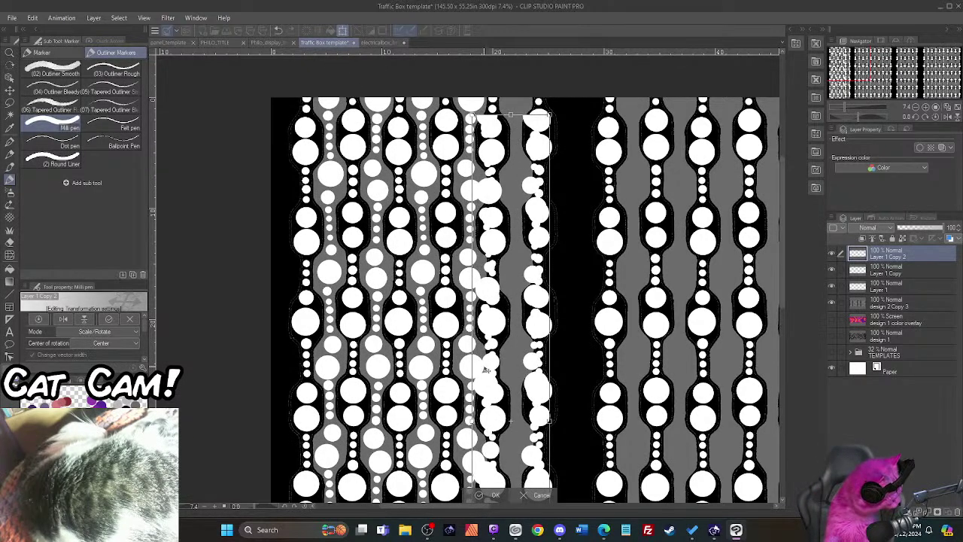
key(ctrl+z)
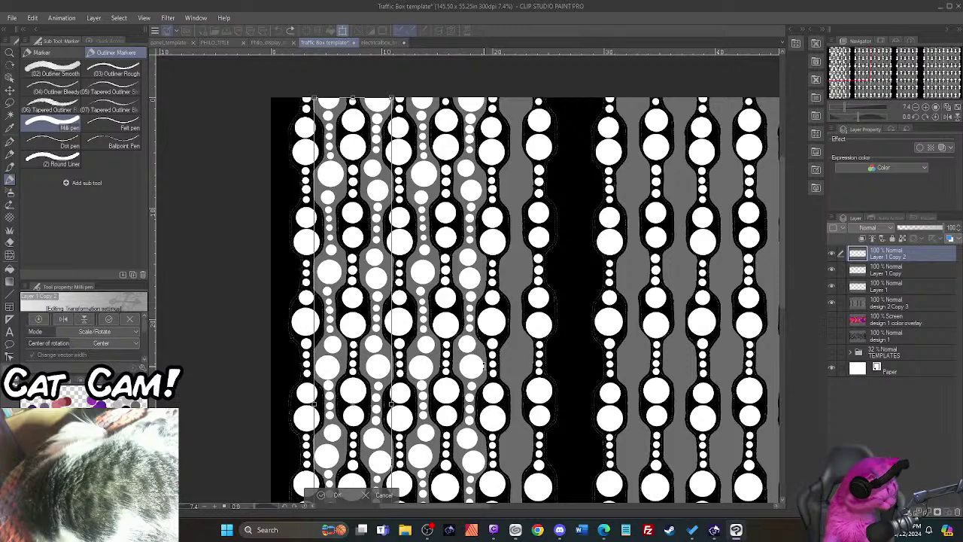
drag(351, 393, 534, 394)
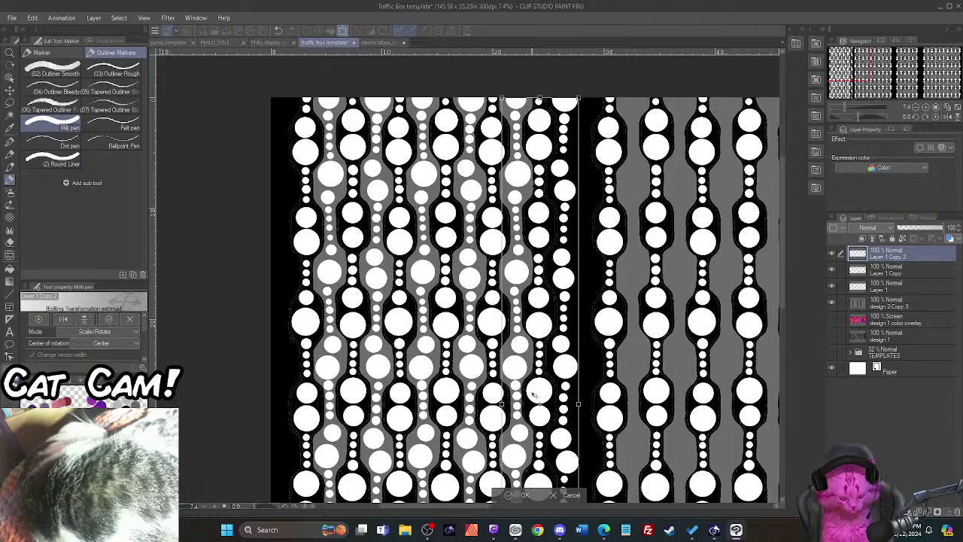
key(Return)
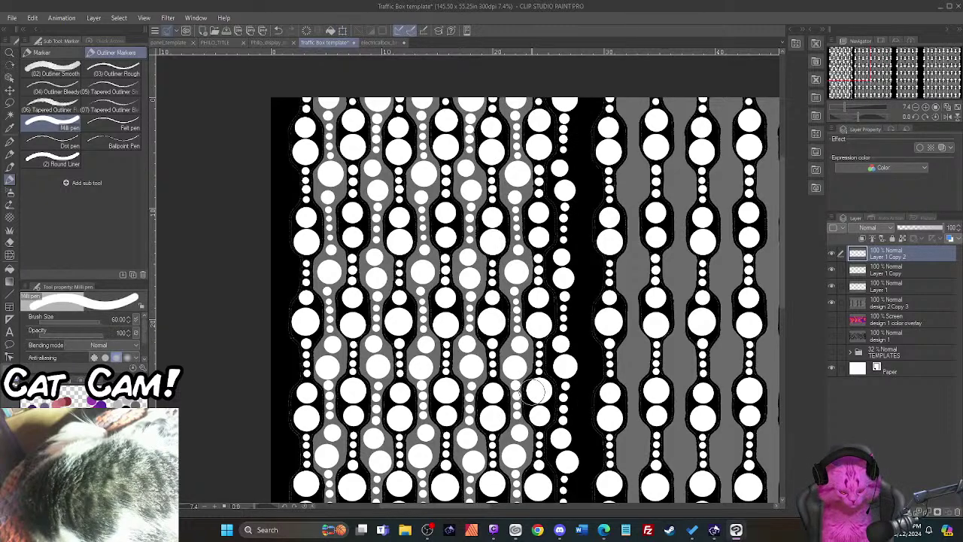
Step: Lasso the surplus bead chain on the black strip beside the first panel, delete it and clear the selection
click(10, 105)
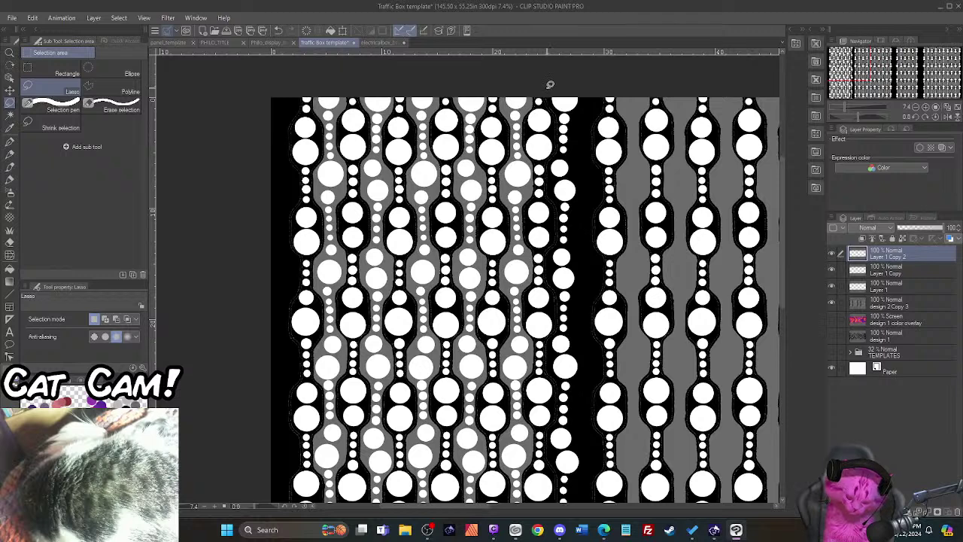
mouse_move(544, 82)
mouse_down()
mouse_move(548, 511)
mouse_move(577, 498)
mouse_move(588, 368)
mouse_move(585, 104)
mouse_up()
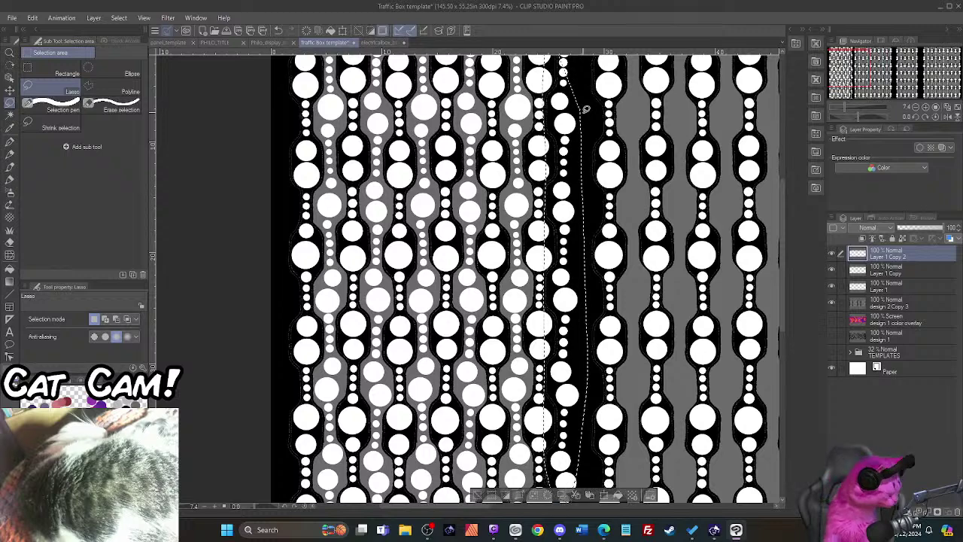
key(ctrl+minus)
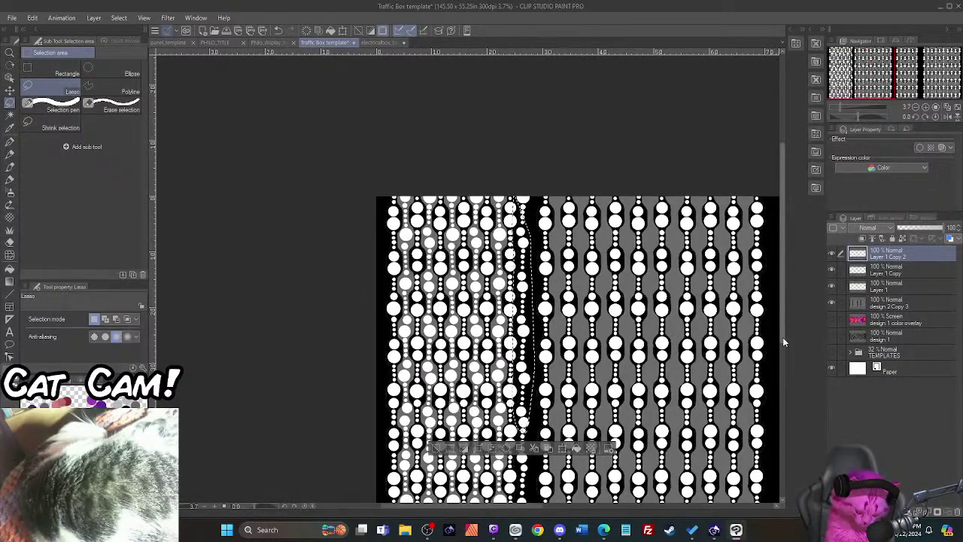
drag(783, 337, 788, 387)
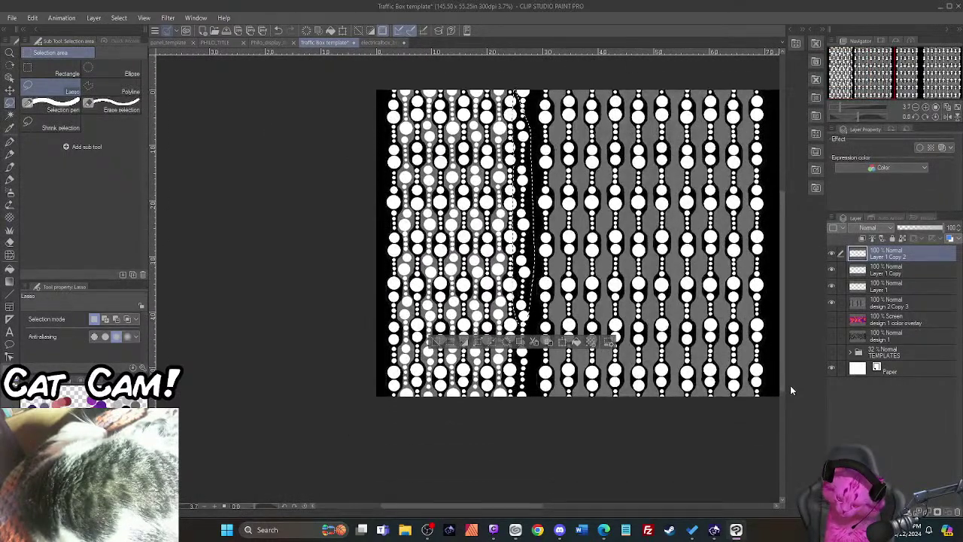
click(516, 83)
mouse_move(512, 83)
mouse_down()
mouse_move(519, 410)
mouse_move(539, 340)
mouse_move(542, 35)
mouse_up()
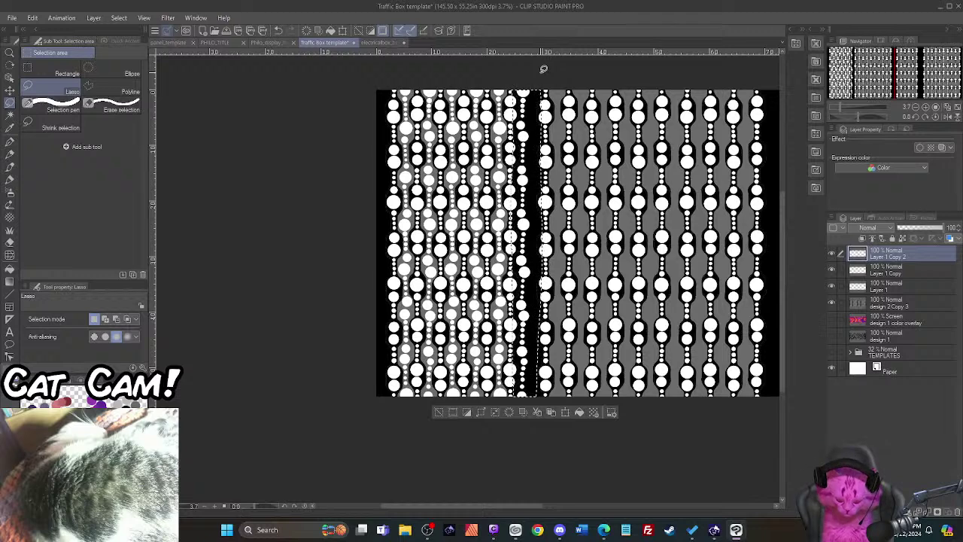
key(Delete)
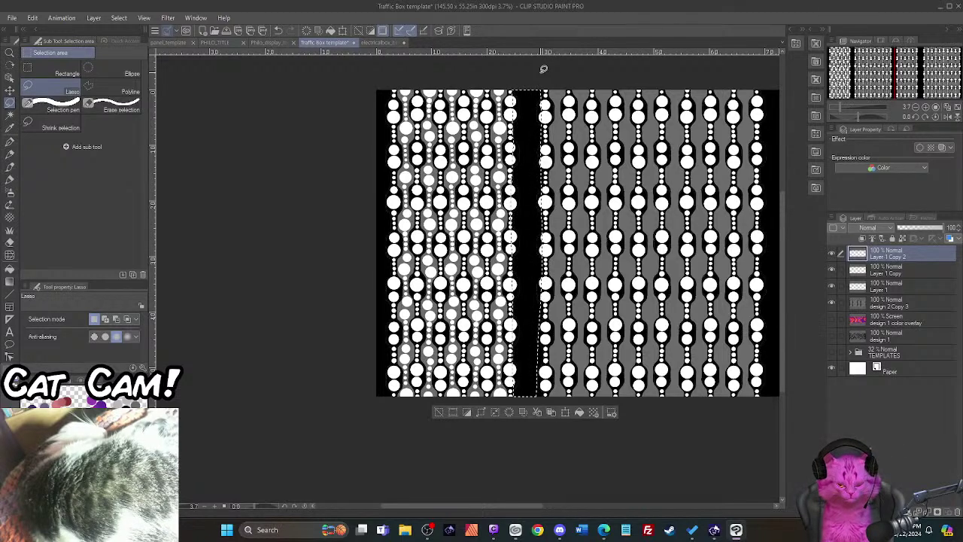
key(ctrl+d)
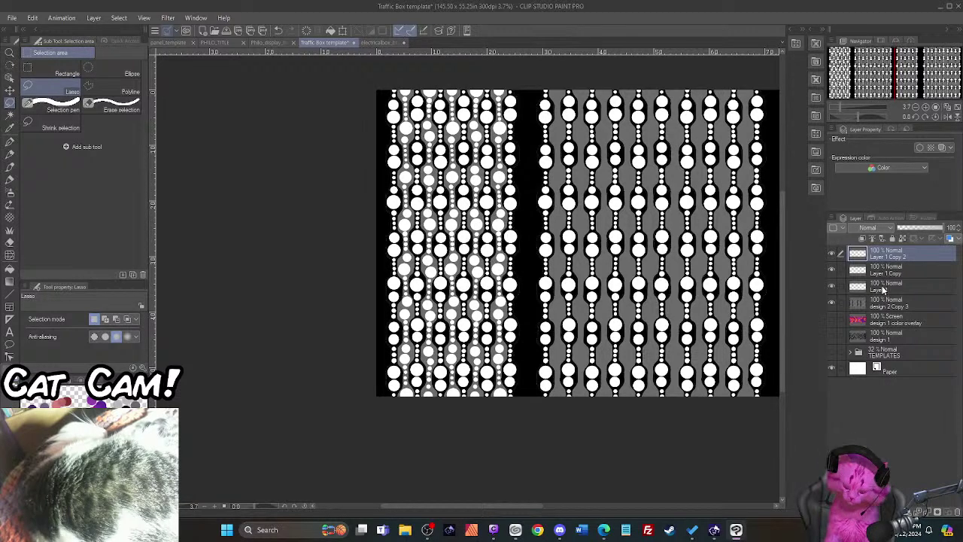
Step: Check the layers' visibility, then merge Layer 1 and its two copies into a single bead layer
click(831, 305)
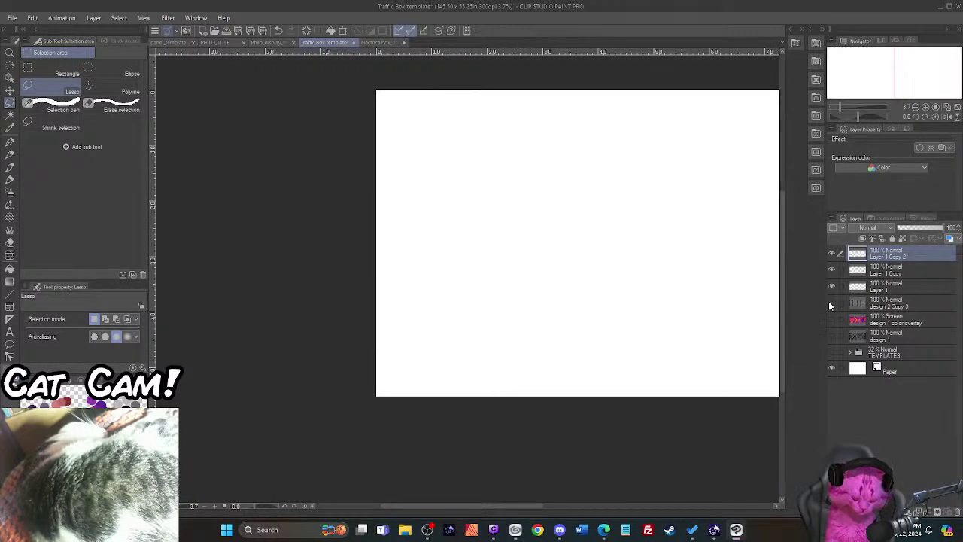
click(830, 286)
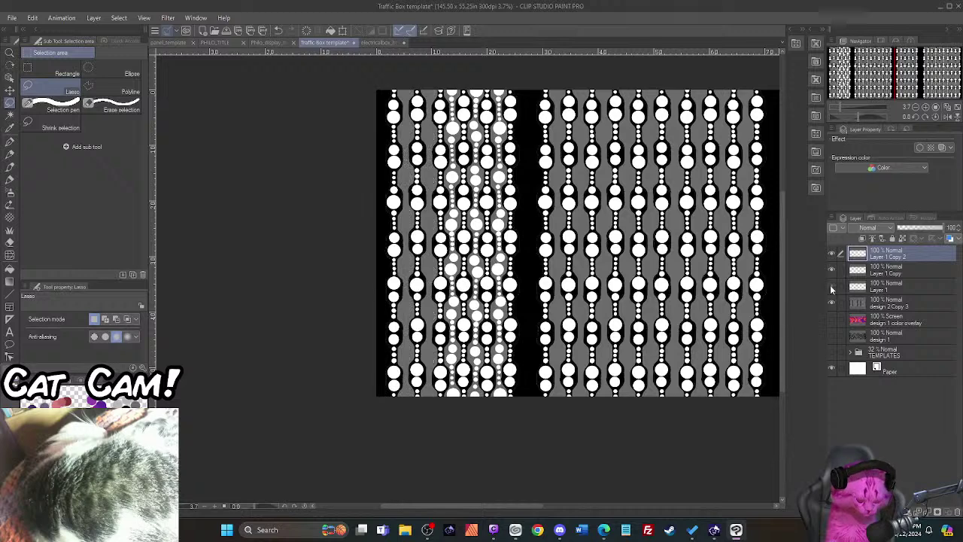
shift+click(886, 287)
right_click(877, 278)
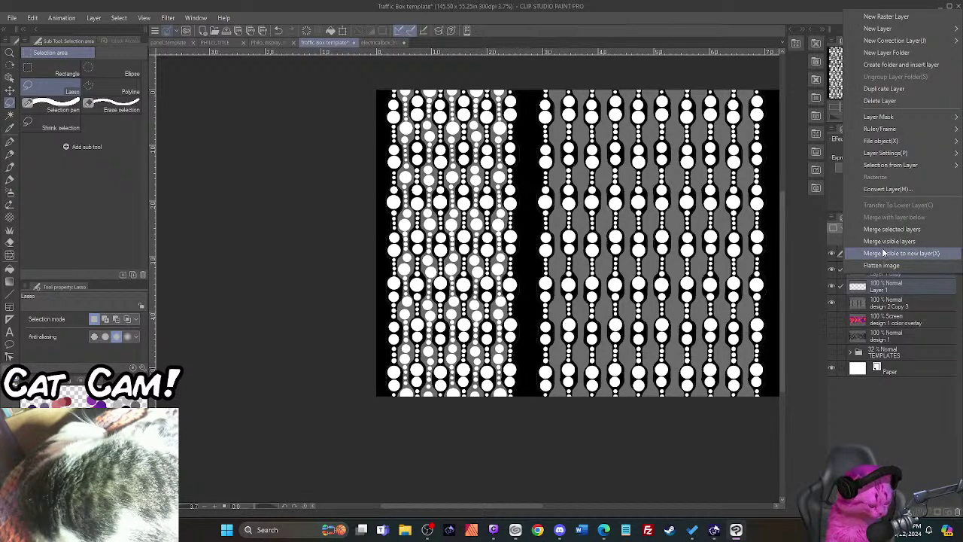
click(780, 255)
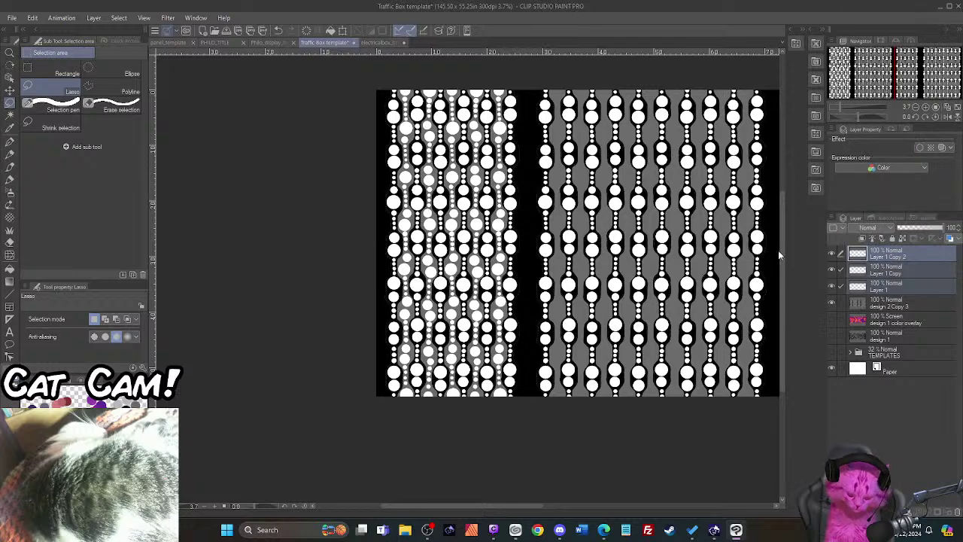
key(shift+alt+e)
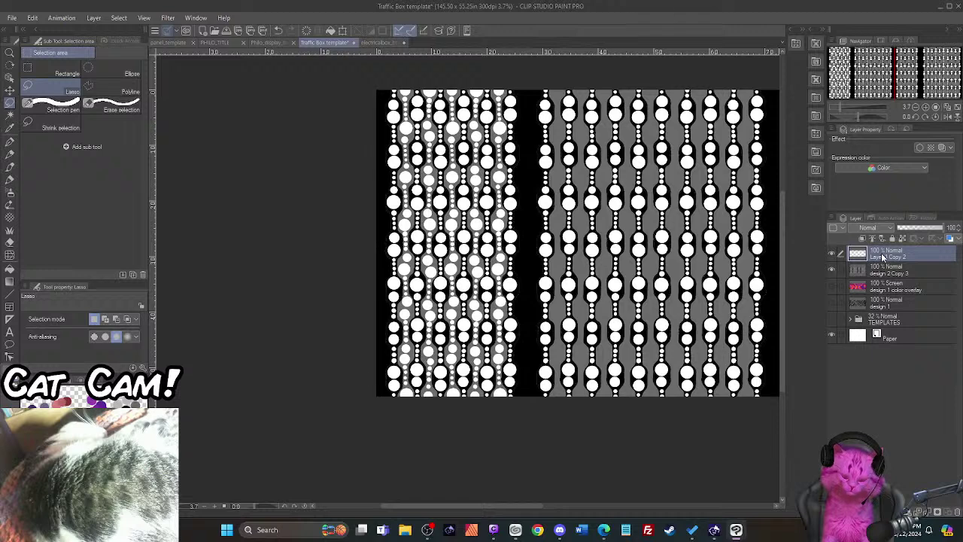
Step: Duplicate the merged bead layer and place the copy over the first five gray gaps of the second panel
key(ctrl+v)
key(ctrl+t)
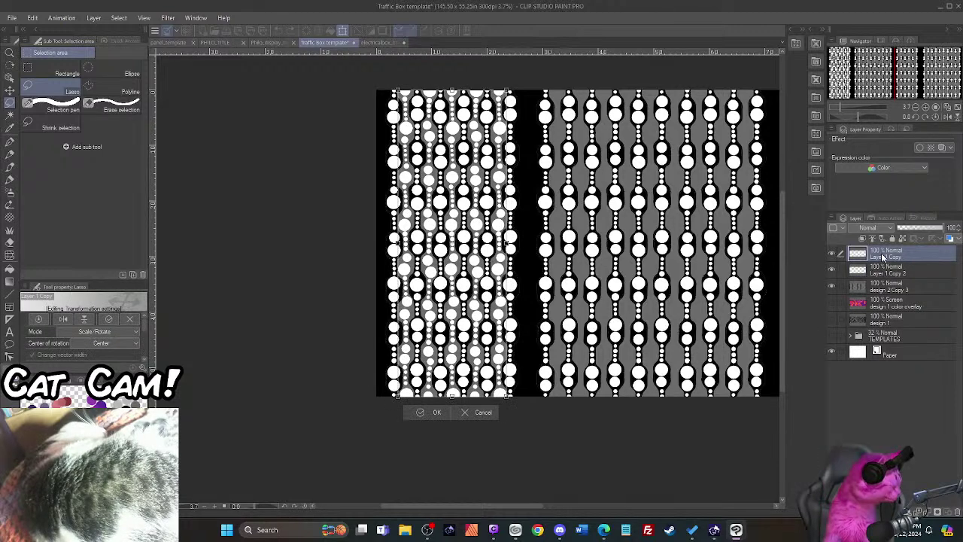
drag(414, 359, 568, 369)
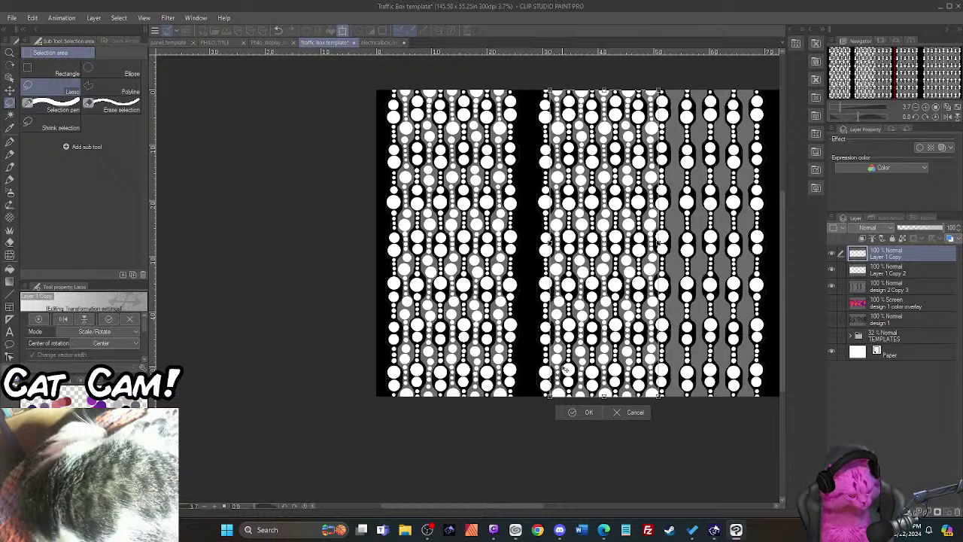
key(Return)
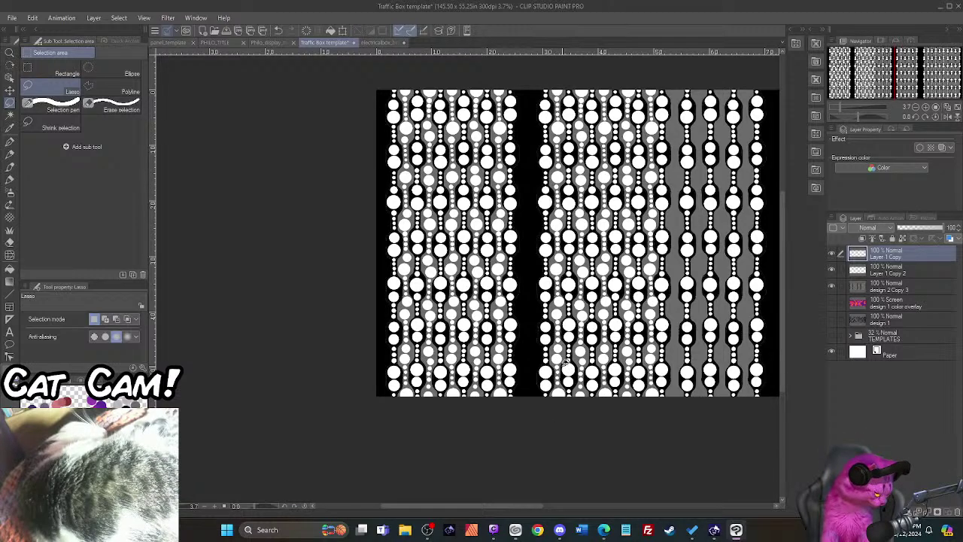
Step: Paste another copy of the five bead chains and align it with the remaining four gray gaps of the second panel
drag(427, 507, 474, 531)
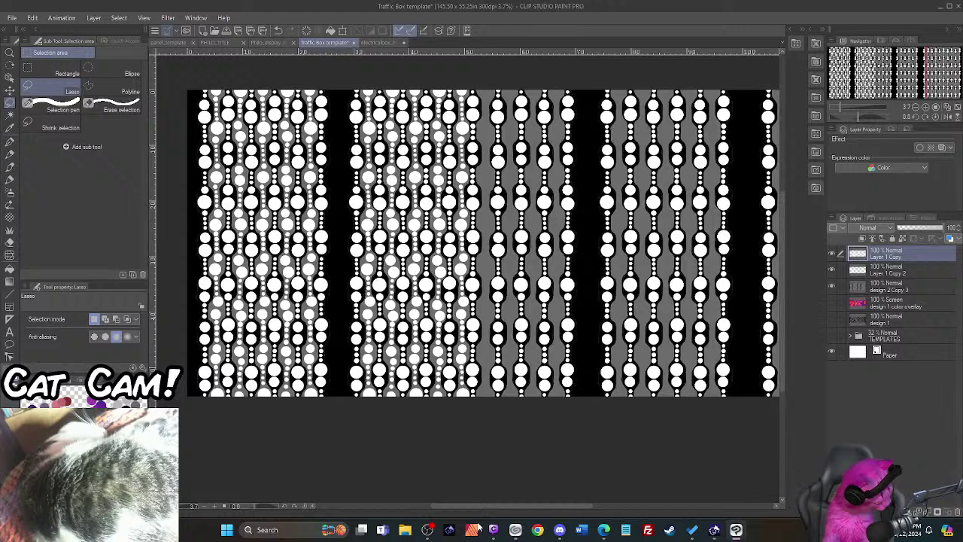
key(ctrl+v)
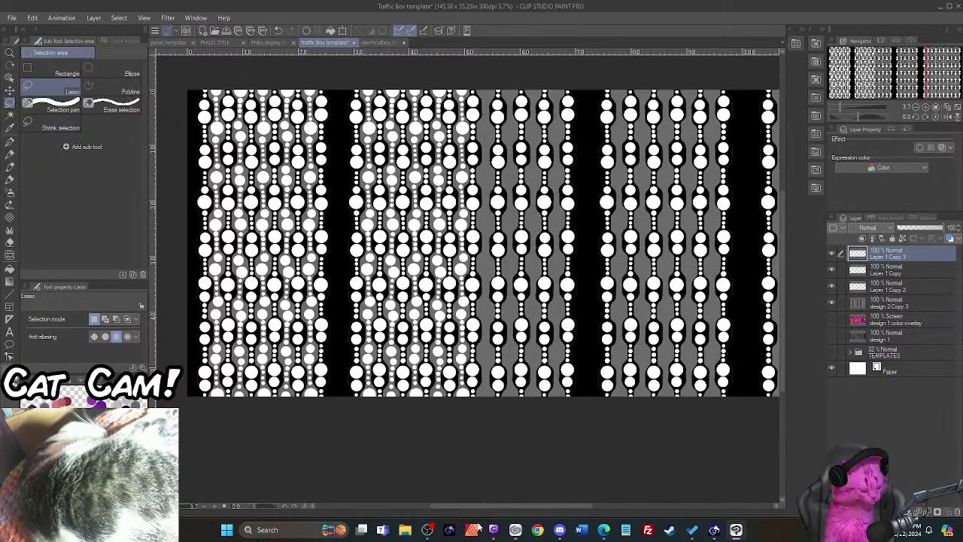
key(ctrl+t)
drag(231, 330, 503, 340)
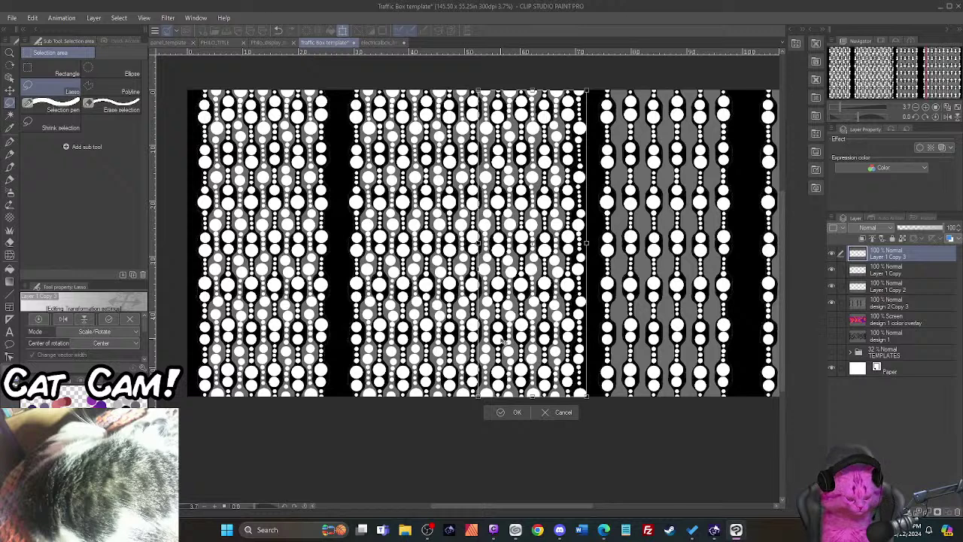
key(Return)
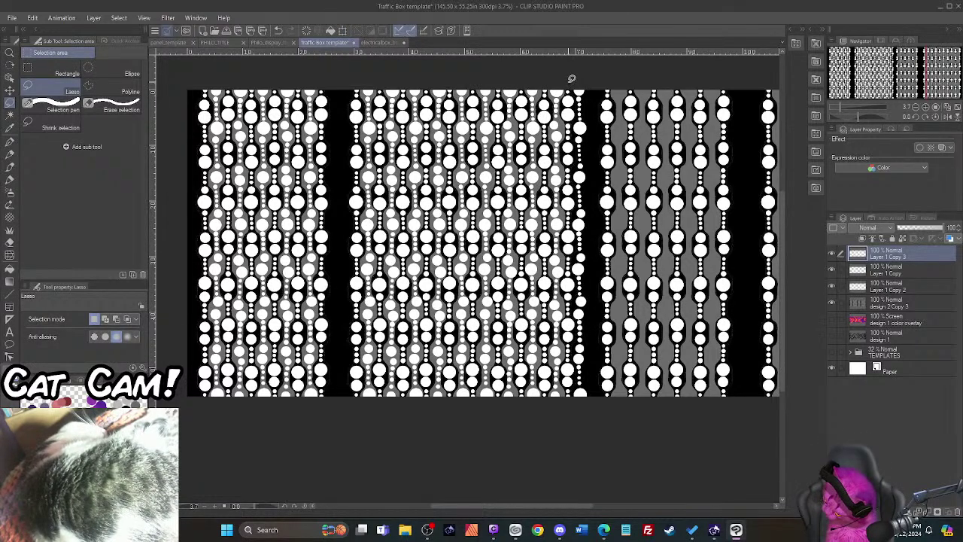
Step: Lasso and delete the surplus bead chain that overlaps the black strip after the second panel, and clear the selection
mouse_move(571, 83)
mouse_down()
mouse_move(573, 410)
mouse_move(596, 401)
mouse_move(602, 332)
mouse_move(587, 71)
mouse_up()
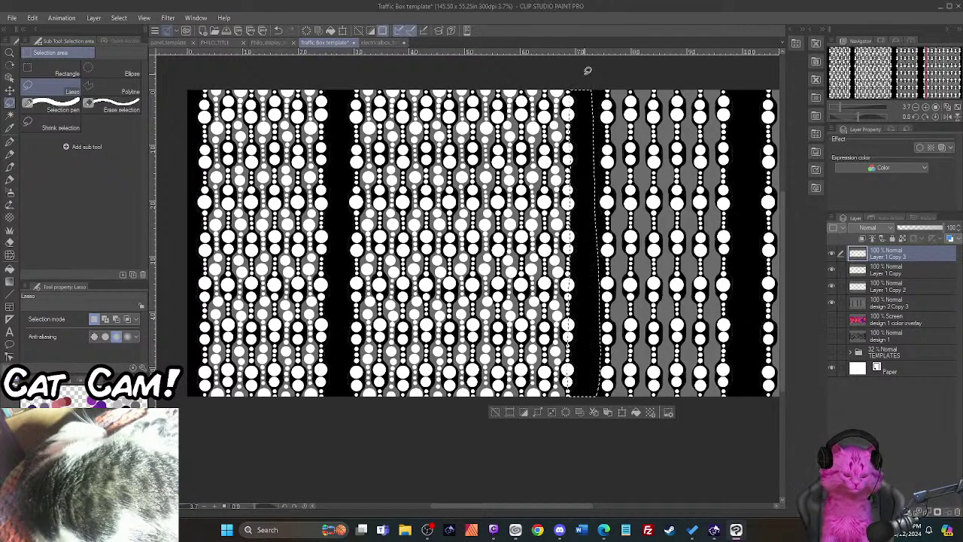
click(323, 438)
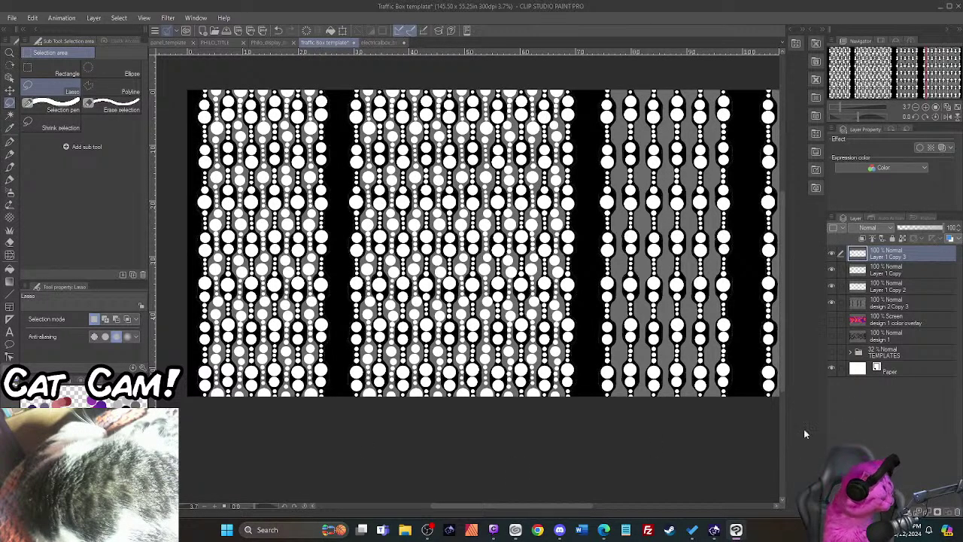
Step: Try to merge Layer 1 Copy 3, Layer 1 Copy and Layer 1 Copy 2 into one layer
ctrl+click(892, 292)
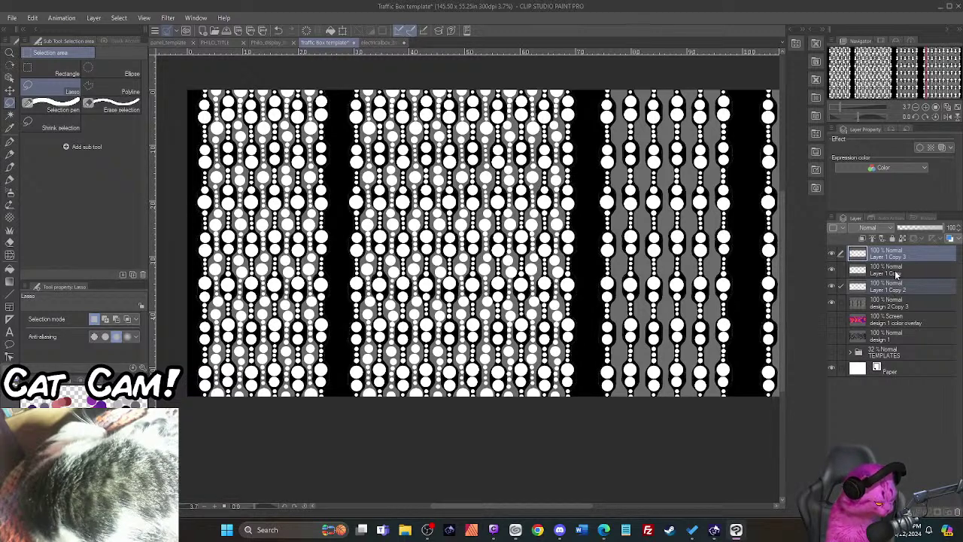
click(891, 258)
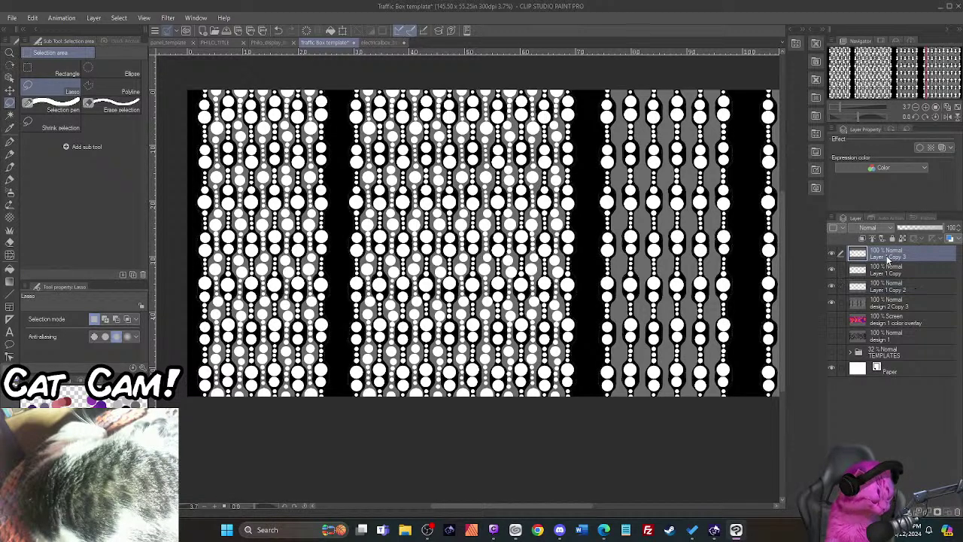
ctrl+click(885, 288)
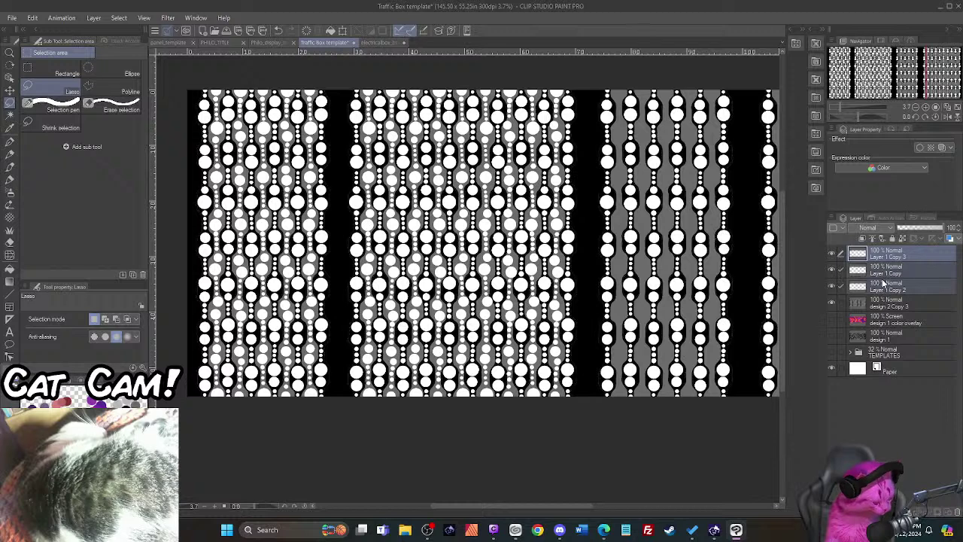
right_click(885, 283)
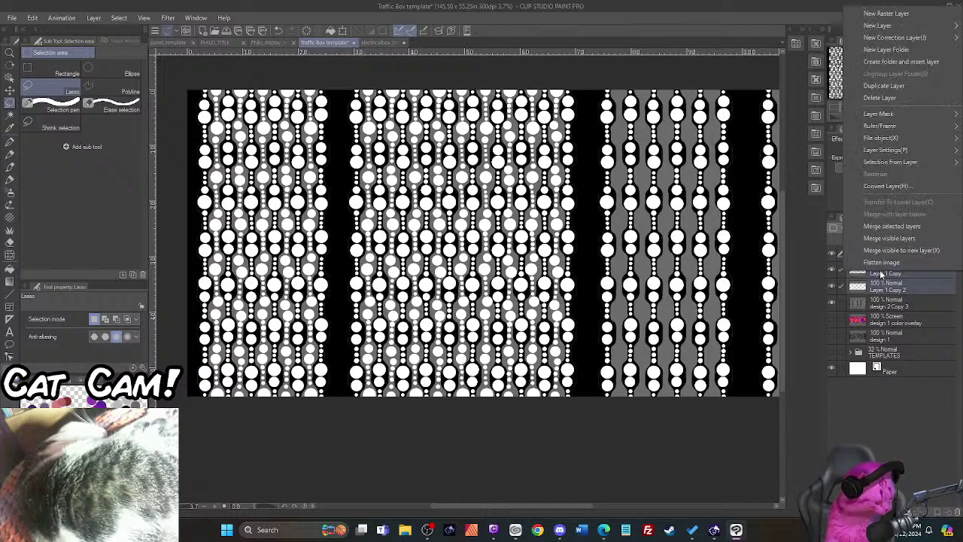
click(886, 222)
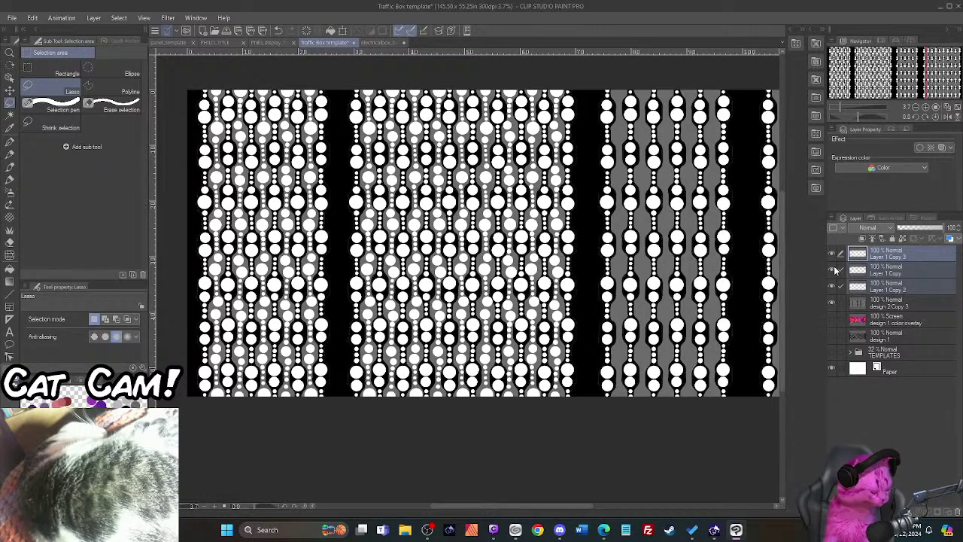
Step: Merge the three bead chain layers above the design 2 Copy 3 layer into a single layer
click(885, 275)
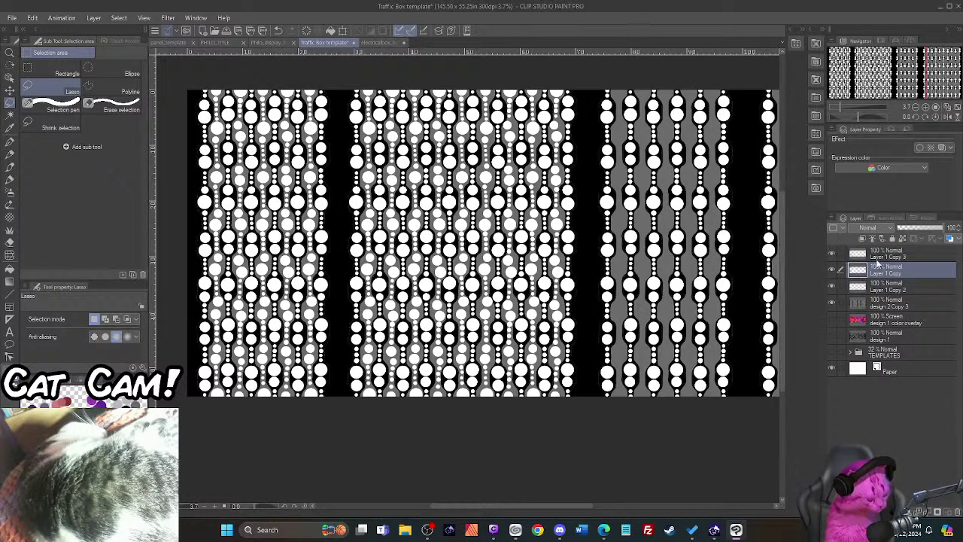
click(877, 256)
shift+click(882, 289)
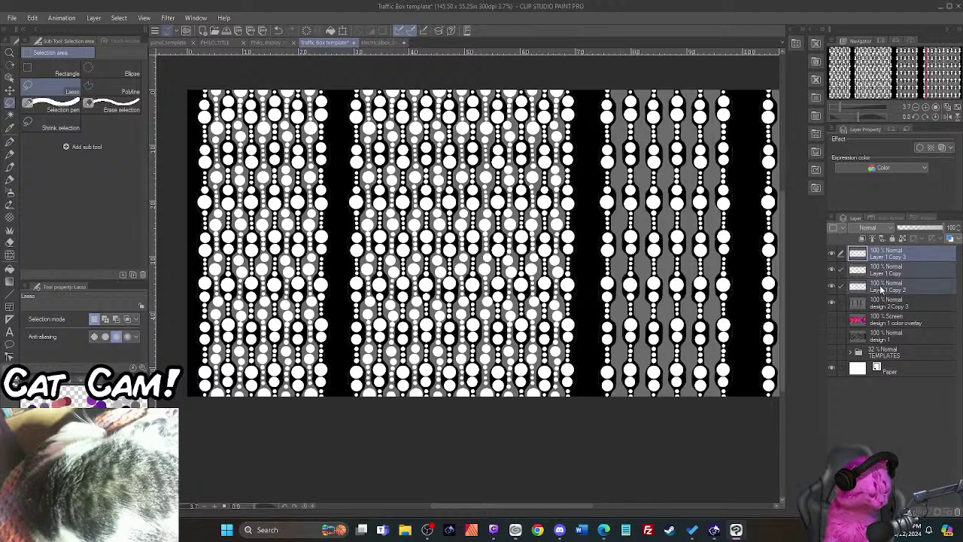
right_click(881, 282)
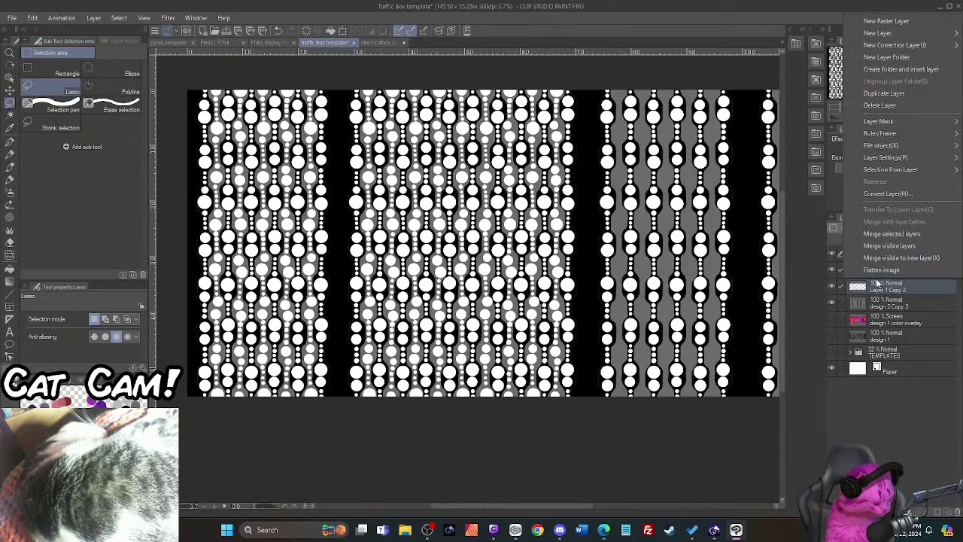
click(869, 234)
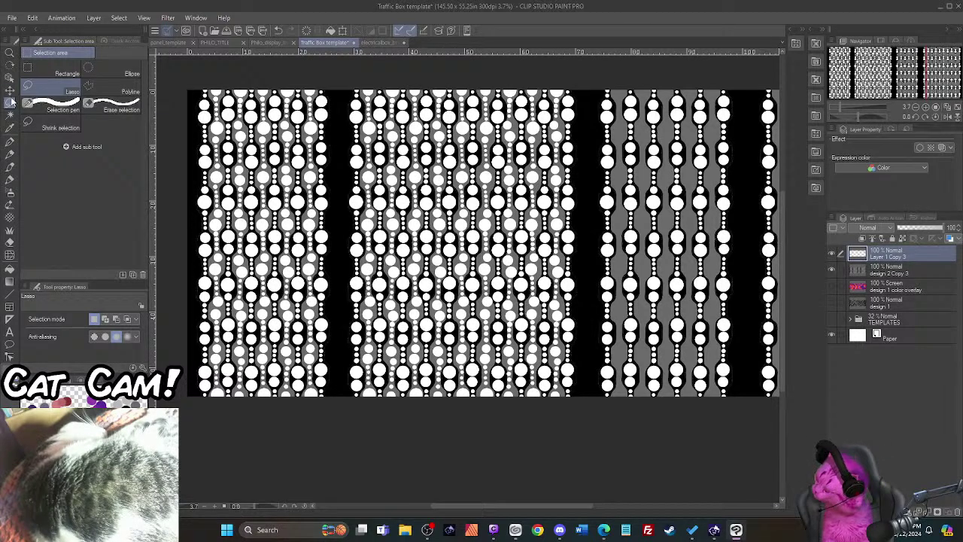
Step: Copy the first panel's bead chains with a rectangular selection, place them over the third panel's gray gaps, and clear the selection
click(37, 73)
drag(337, 76, 189, 433)
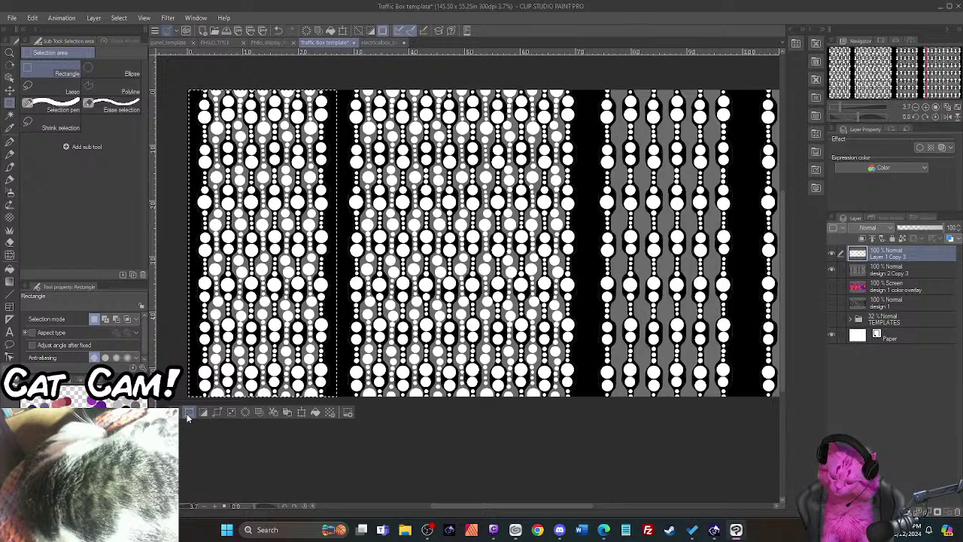
click(187, 413)
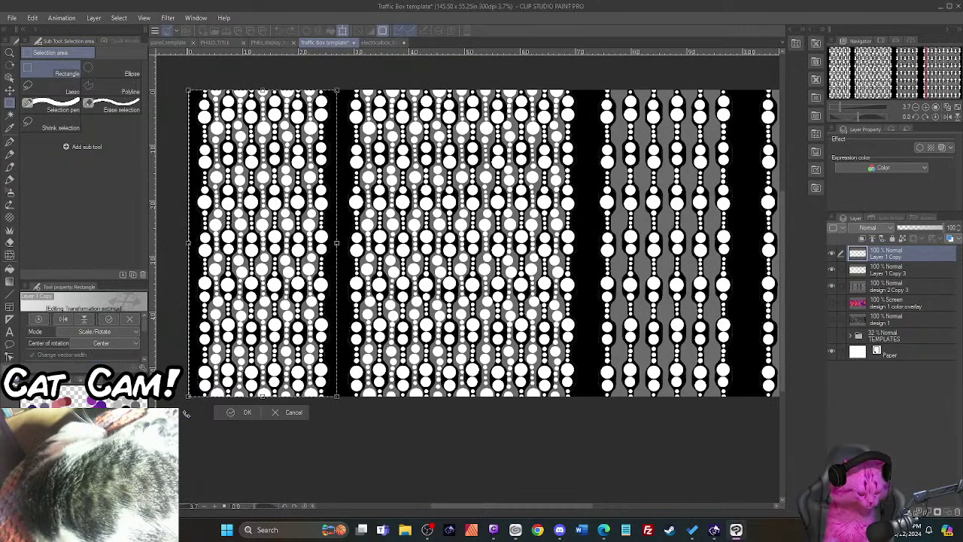
drag(211, 371, 608, 379)
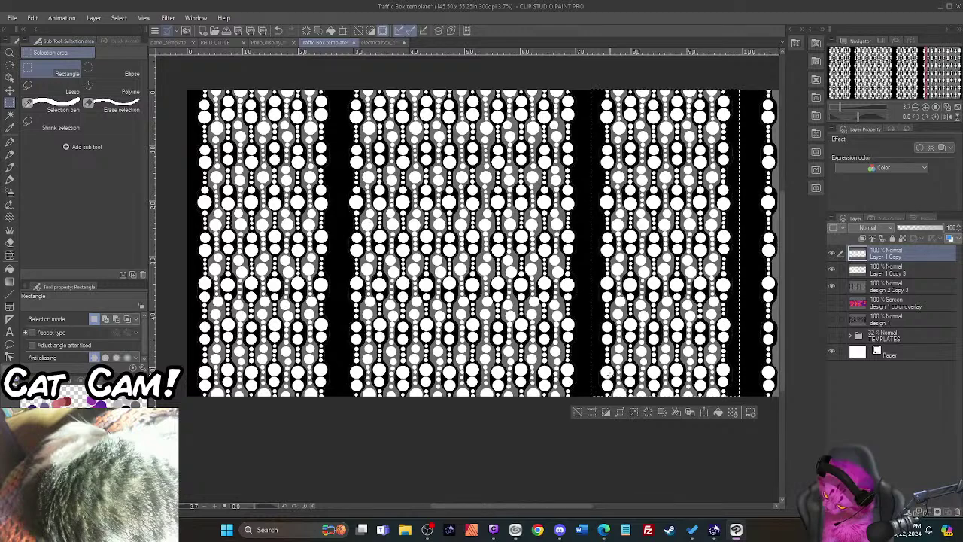
scroll(342, 426, up, 5)
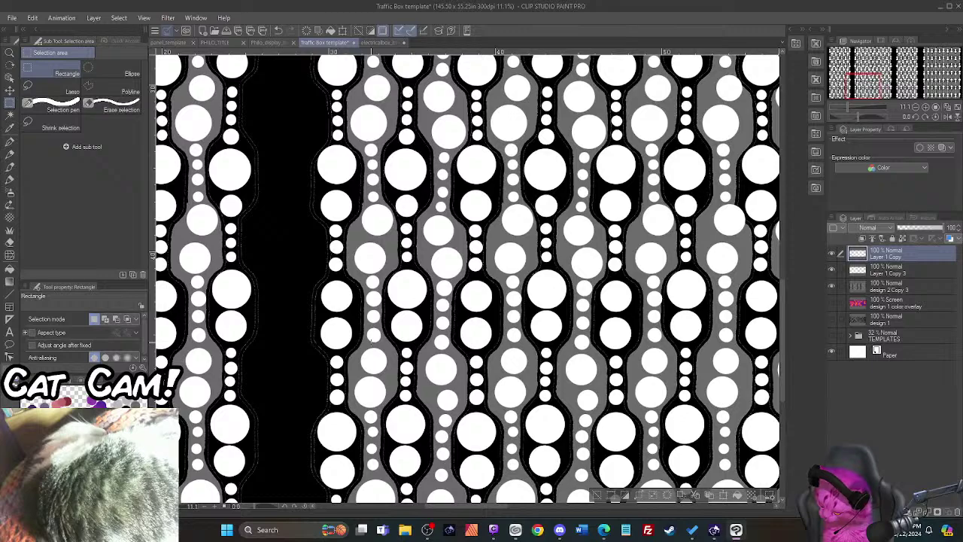
scroll(371, 341, down, 4)
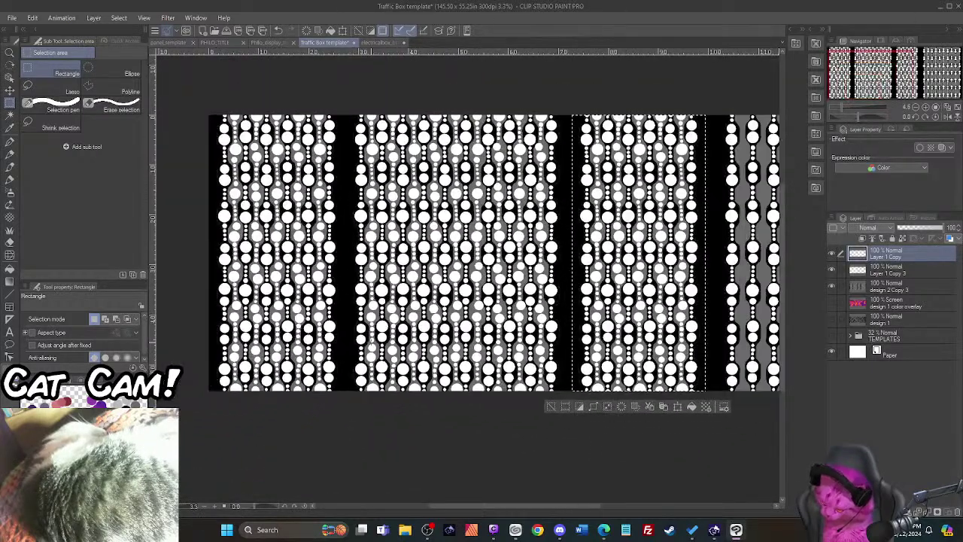
scroll(371, 341, down, 1)
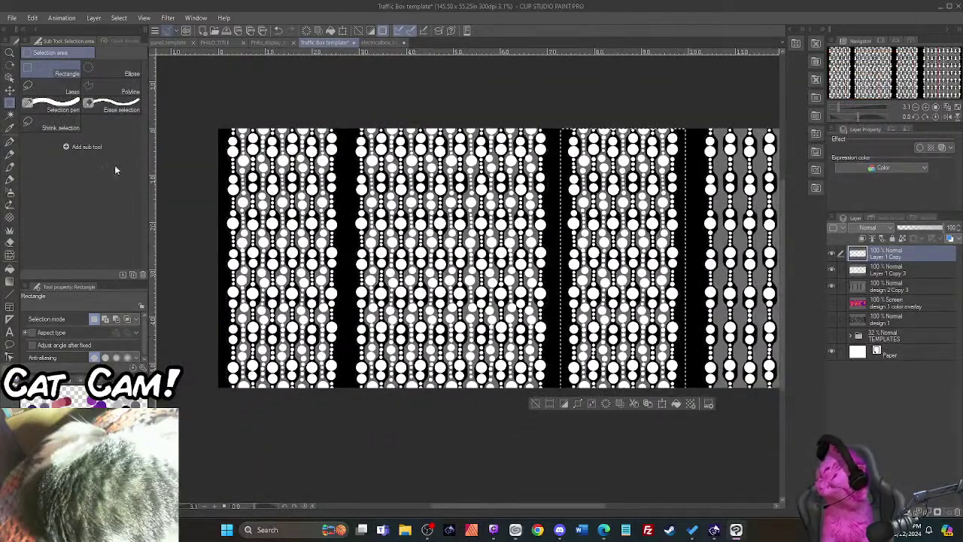
click(179, 168)
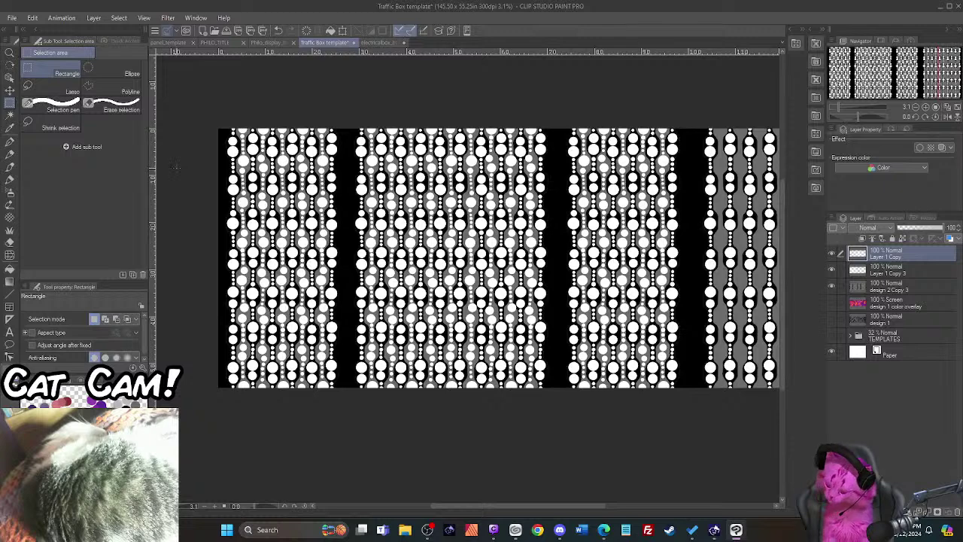
Step: Copy the second panel's bead chains from Layer 1 Copy 3 with a rectangular selection and align the copy with the fourth panel's gray gaps
drag(520, 506, 556, 506)
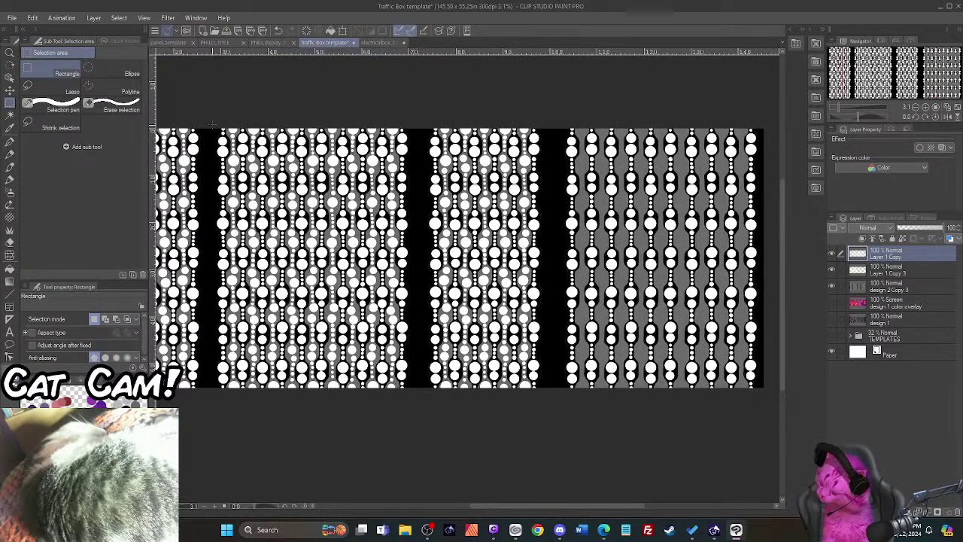
drag(208, 122, 420, 409)
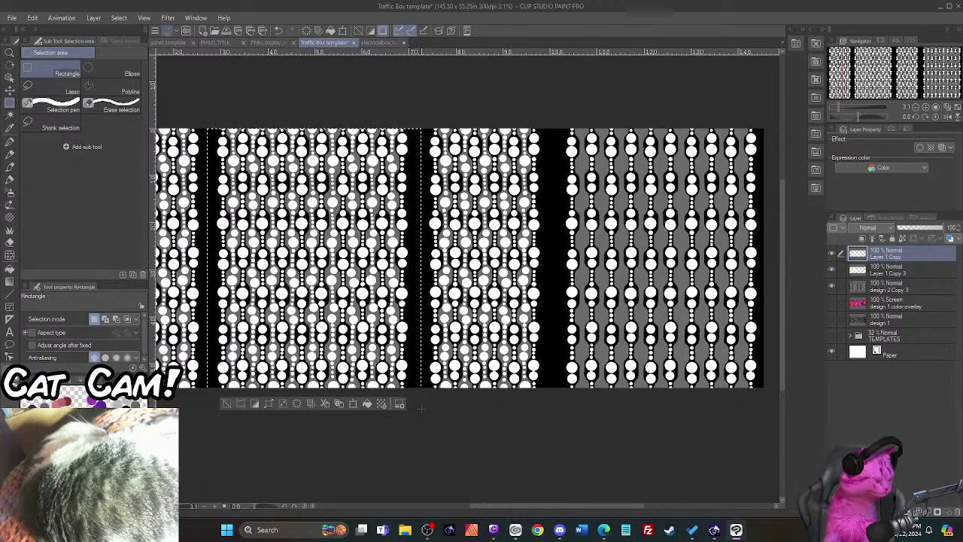
click(891, 277)
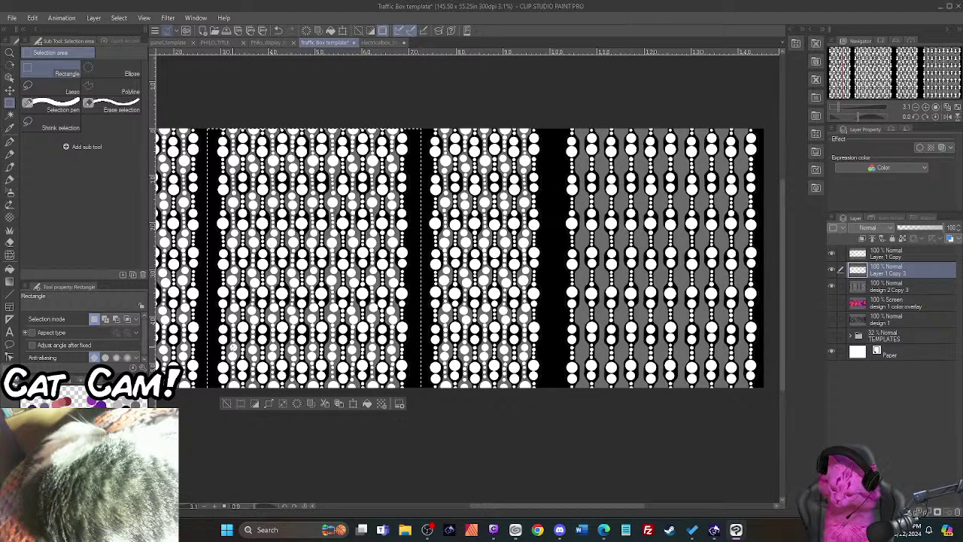
key(ctrl+v)
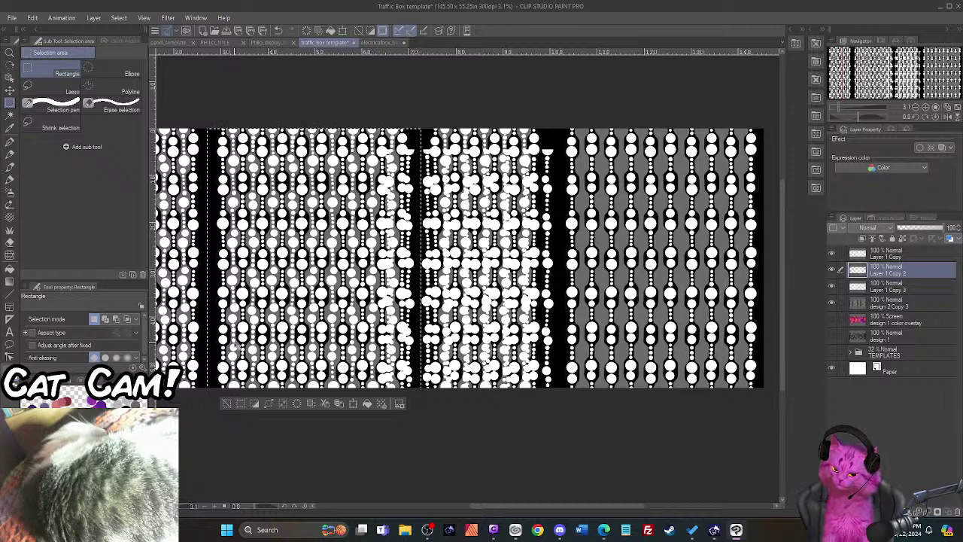
key(ctrl+z)
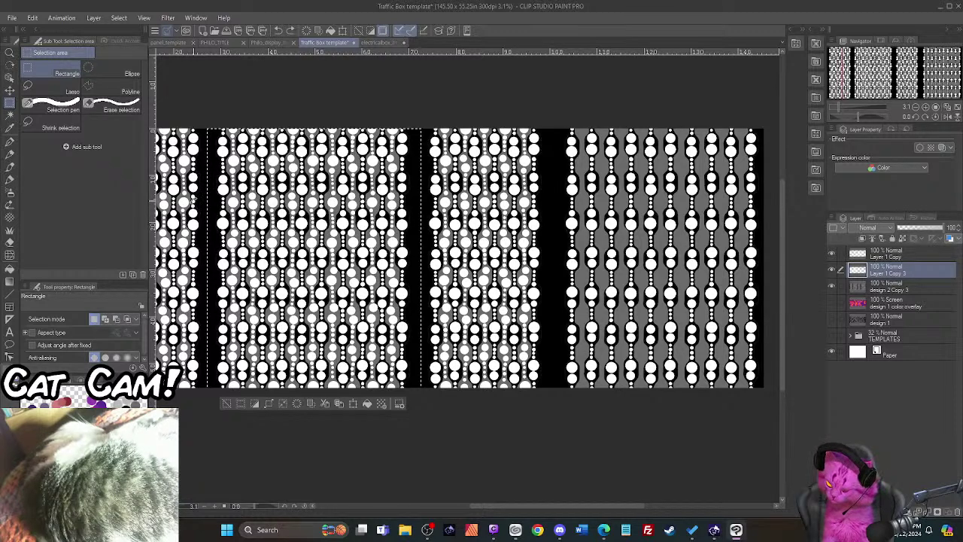
key(ctrl+c)
key(ctrl+v)
key(ctrl+t)
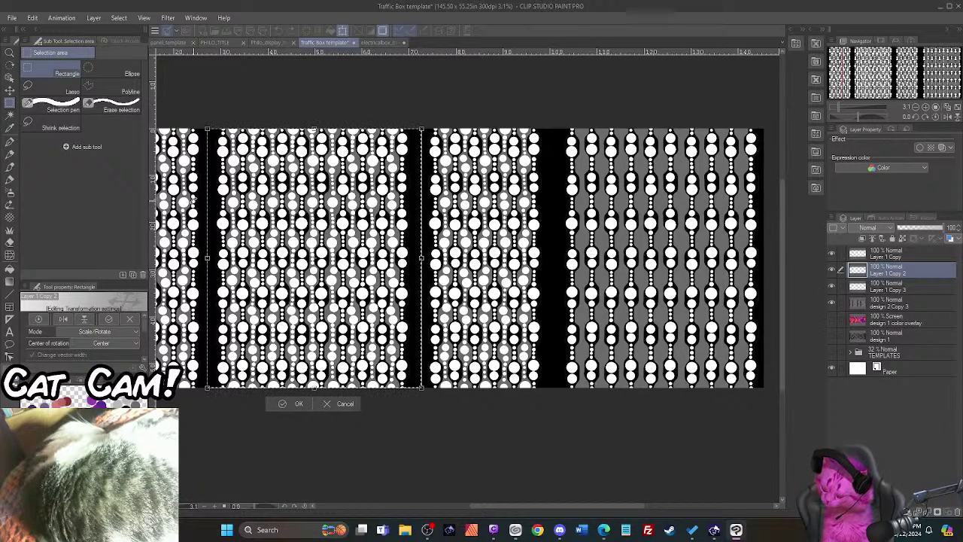
drag(267, 308, 616, 346)
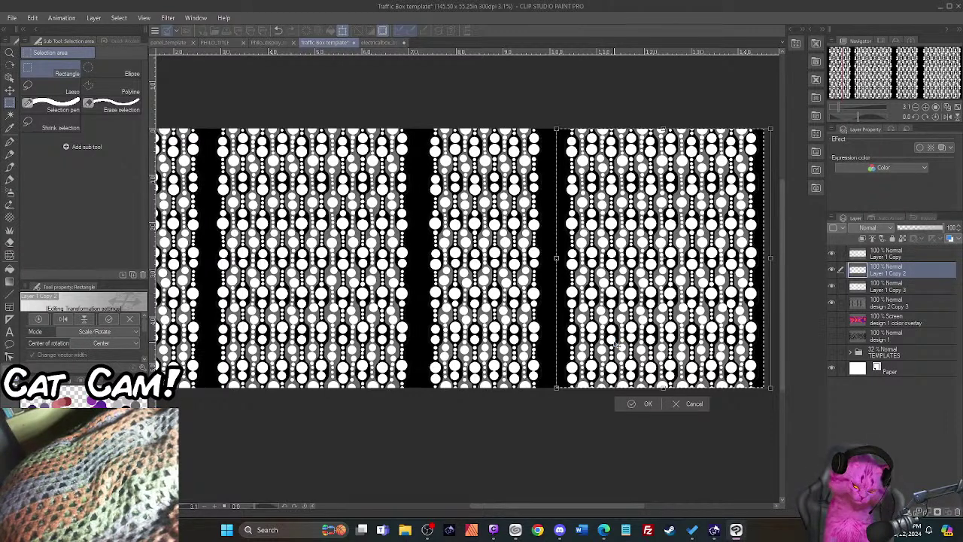
key(Return)
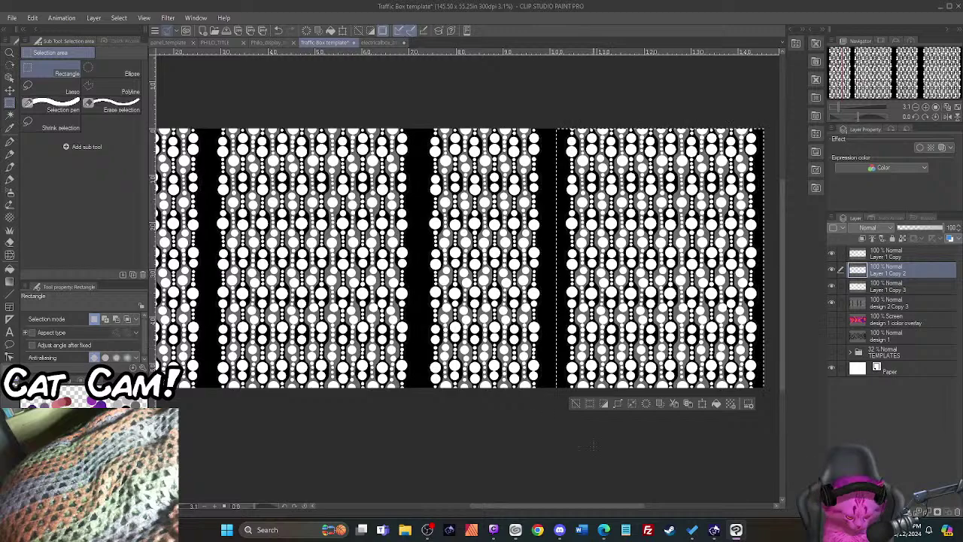
Step: Merge Layer 1 Copy, Layer 1 Copy 2 and Layer 1 Copy 3 into one bead layer covering all four panels
drag(615, 505, 583, 534)
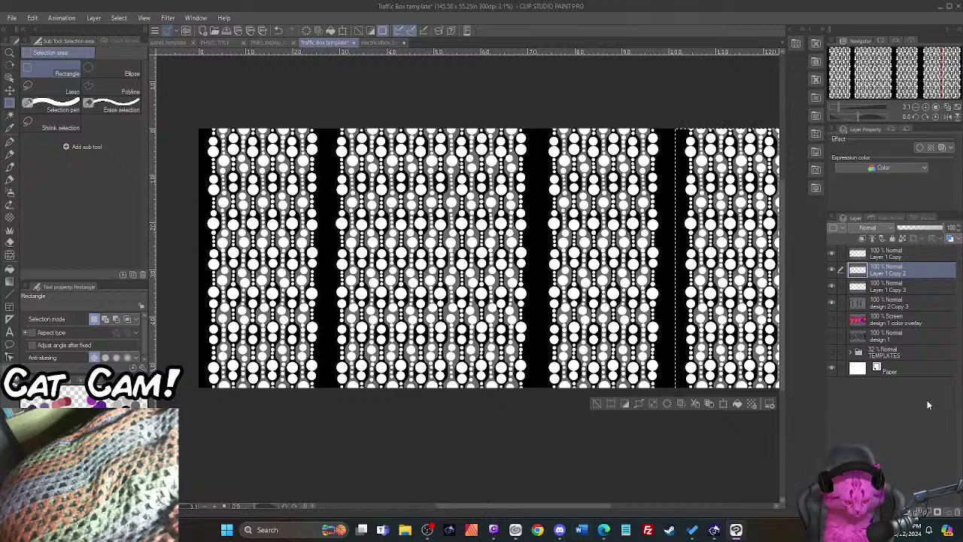
click(900, 253)
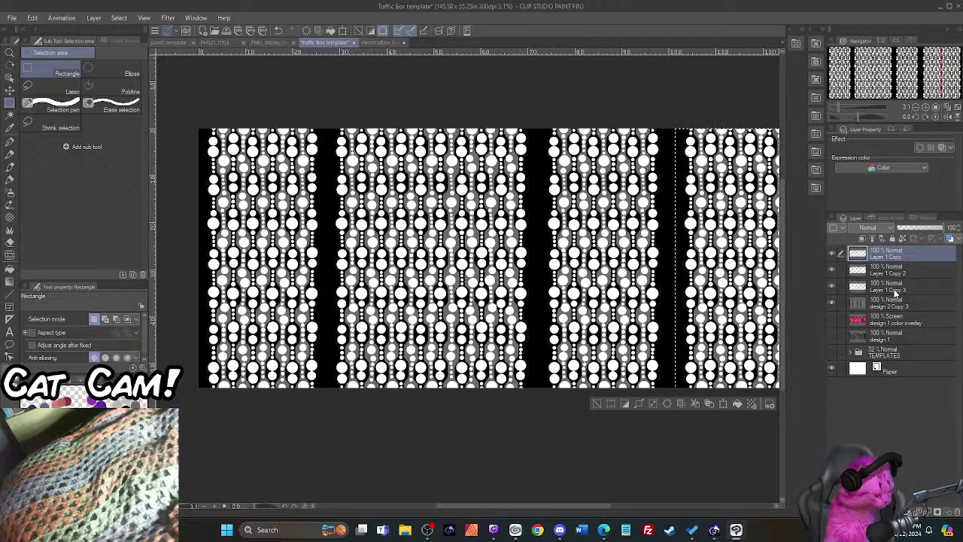
shift+click(896, 288)
right_click(895, 288)
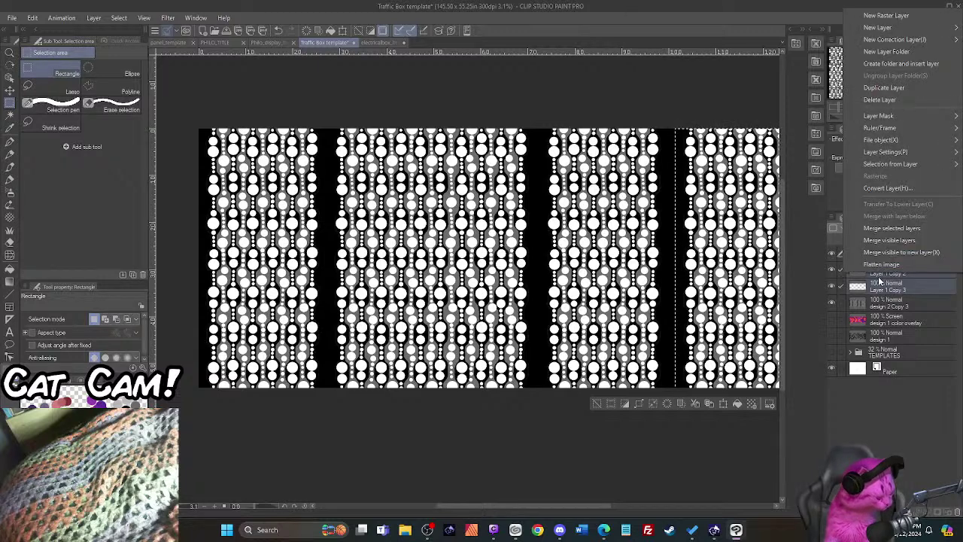
click(920, 231)
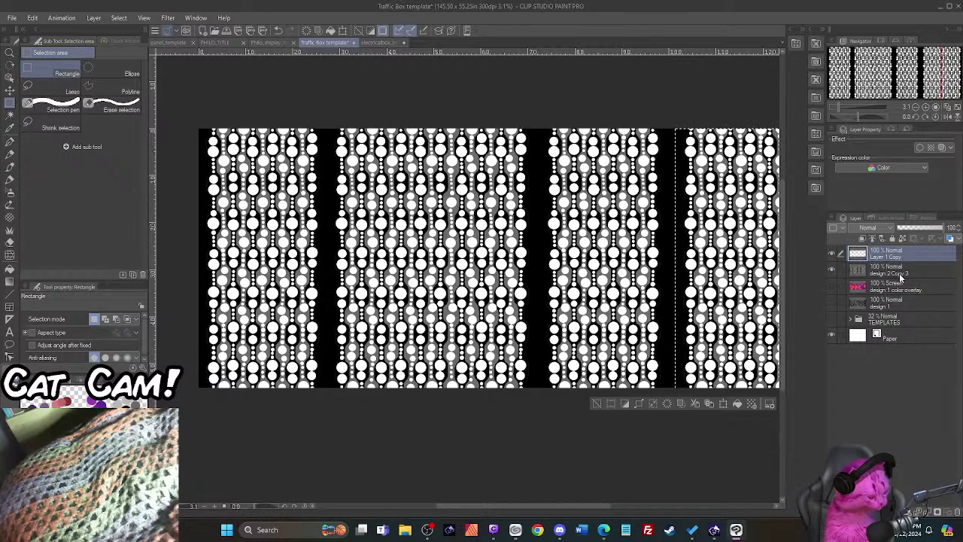
Step: Rename the design 2 Copy 3 layer as "design 2"
double_click(897, 273)
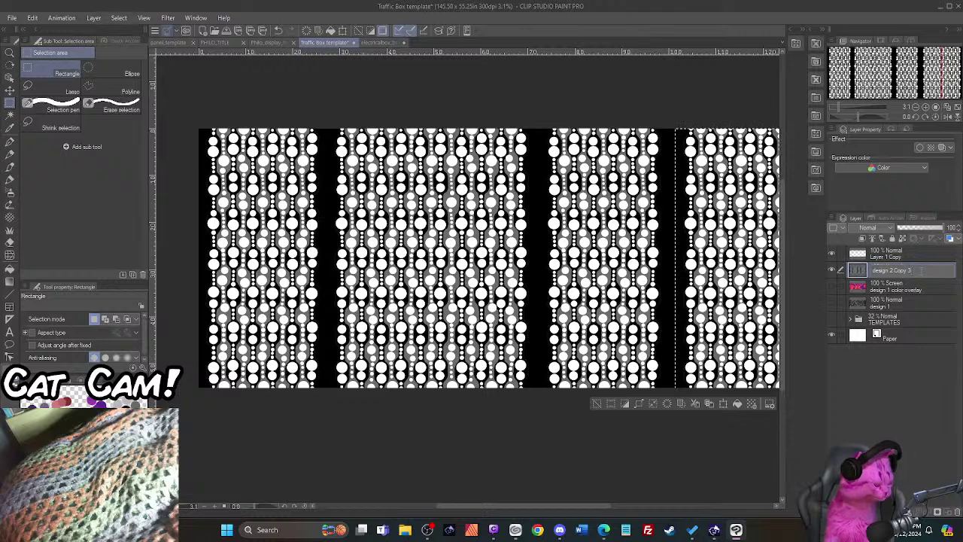
key(BackSpace)
key(BackSpace)
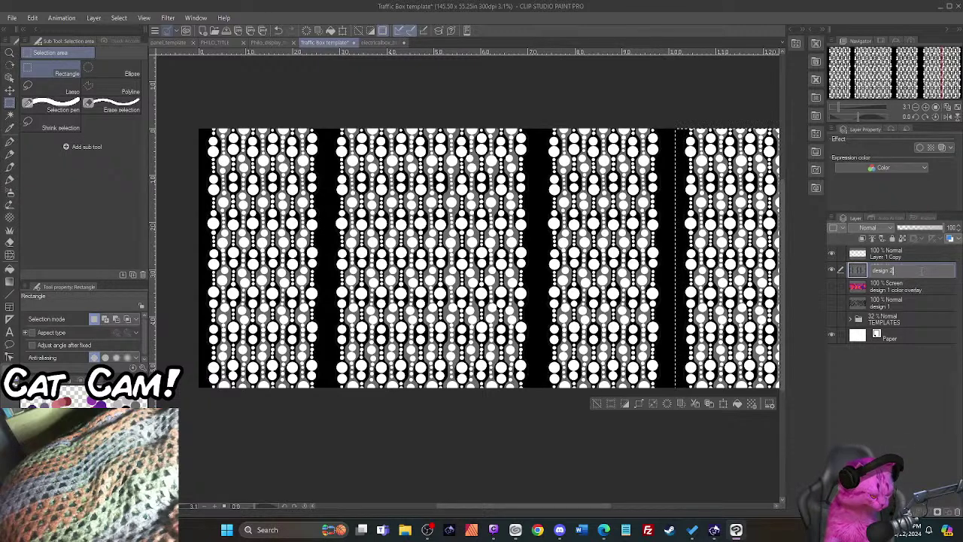
key(Return)
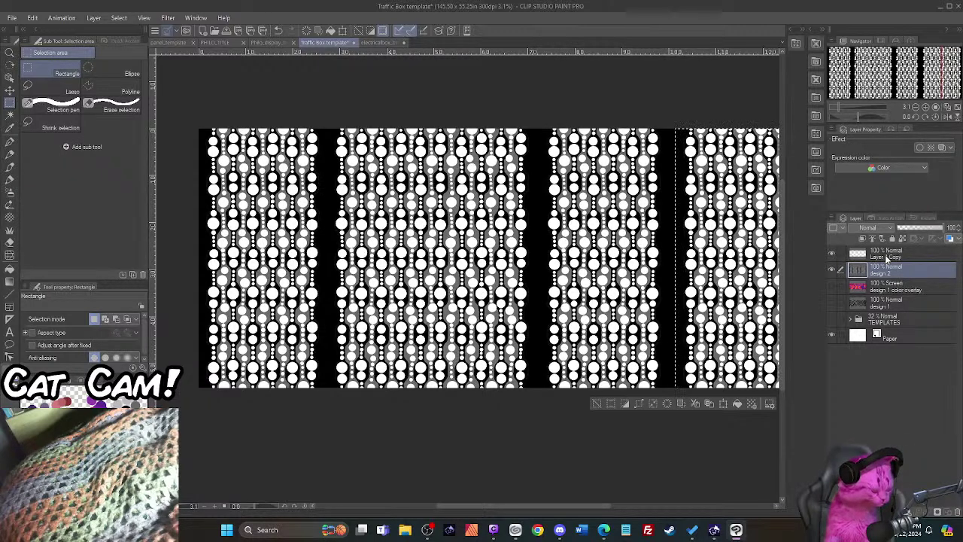
Step: Rename the merged bead layer Layer 1 Copy as "design 2 dots" and clear the selection
double_click(885, 257)
text(de)
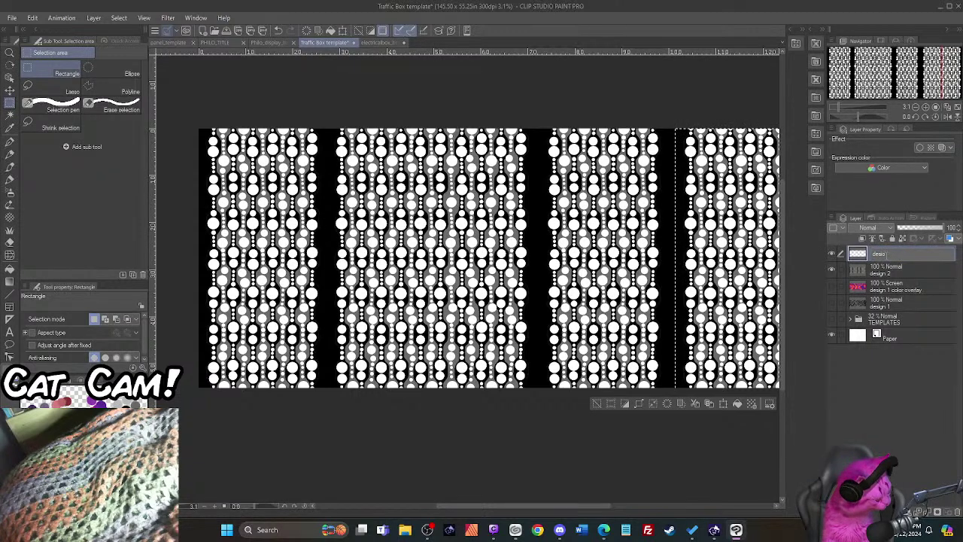
text(sig)
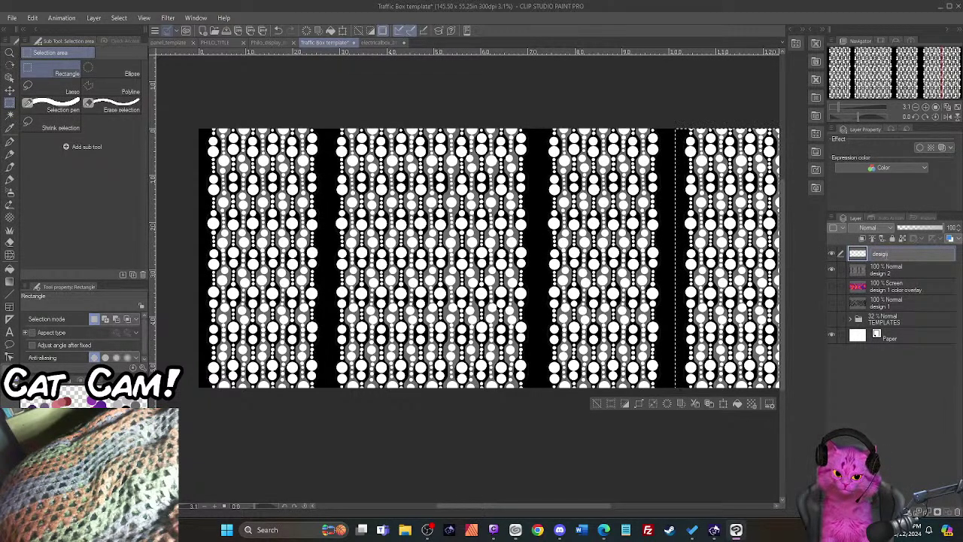
text(n 2)
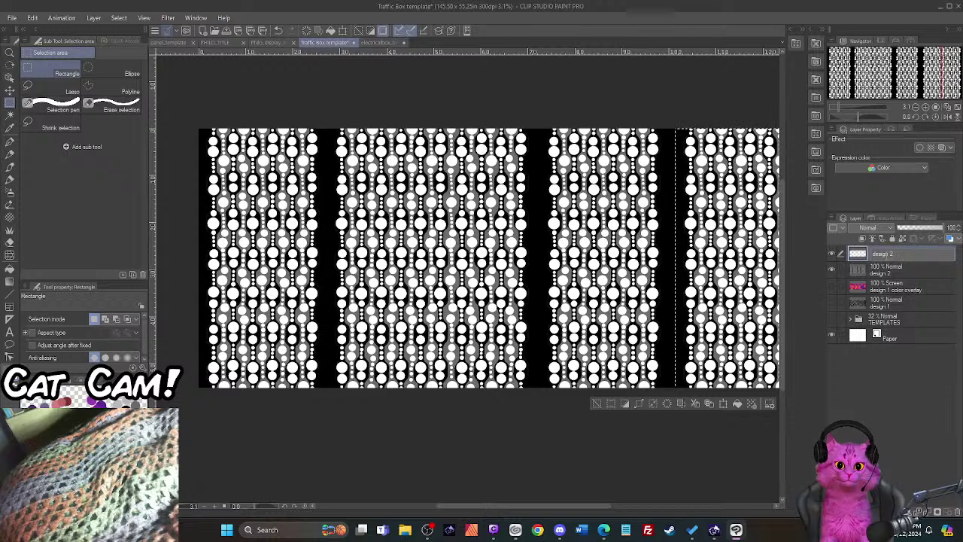
text( dots)
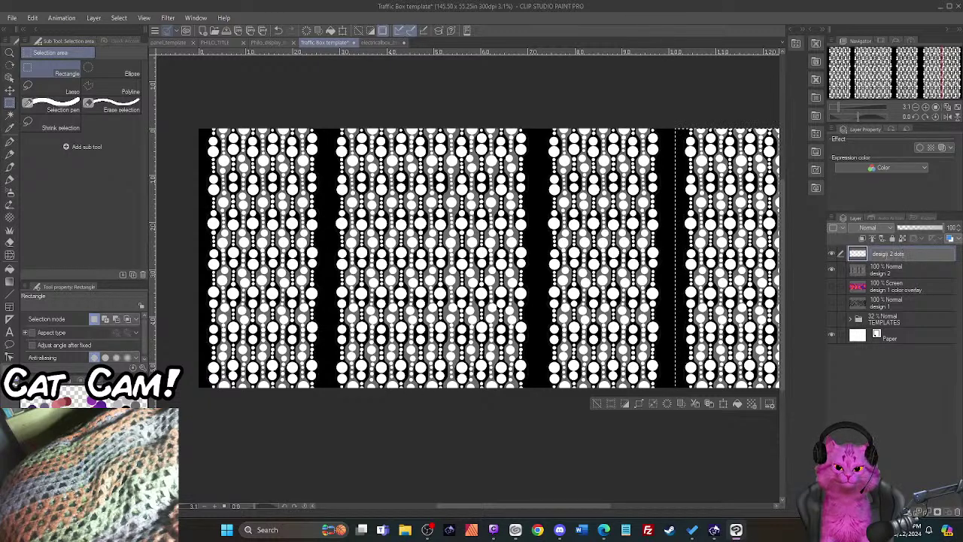
key(Return)
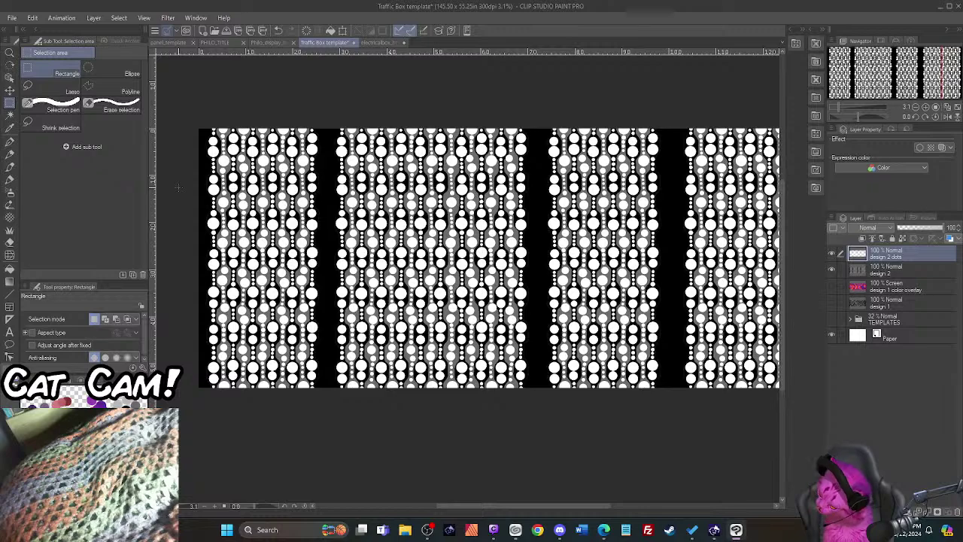
Step: Add a new raster layer between design 2 dots and design 2, and set its blending mode to Screen
mouse_move(460, 510)
mouse_down()
mouse_move(522, 514)
mouse_move(453, 520)
mouse_up()
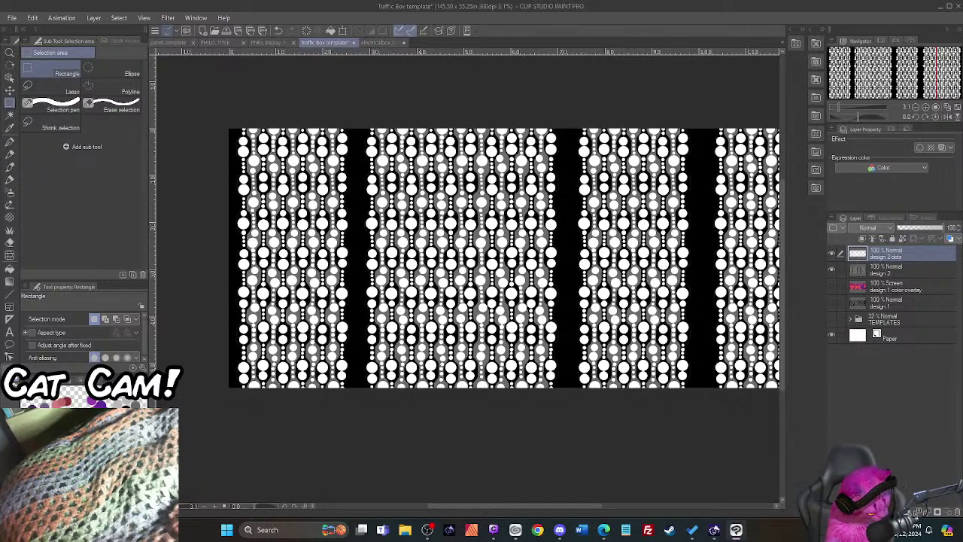
key(ctrl+shift+n)
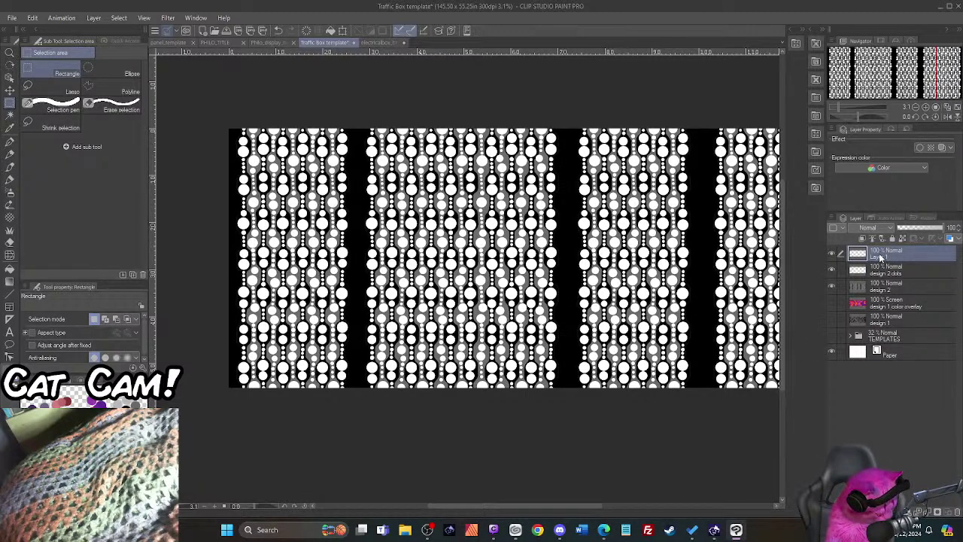
drag(880, 256, 880, 274)
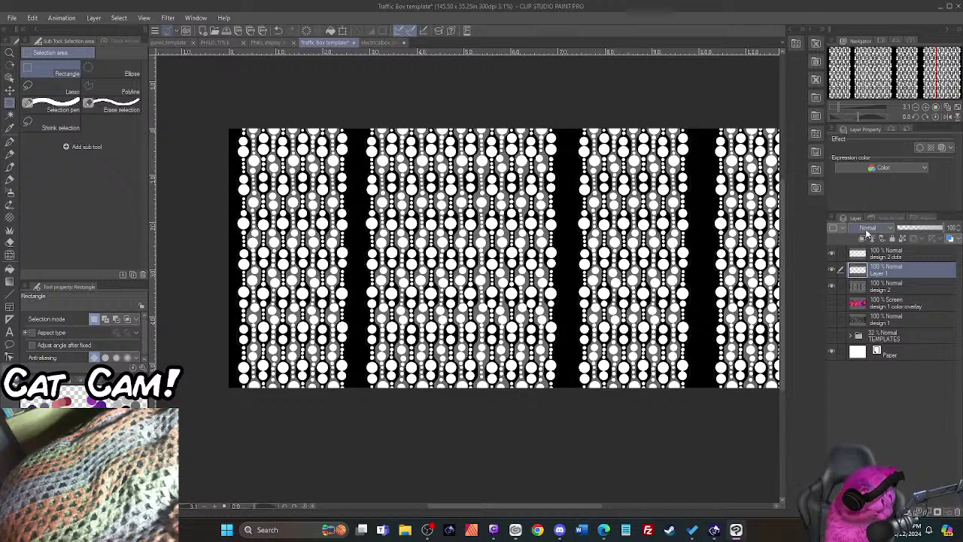
click(868, 228)
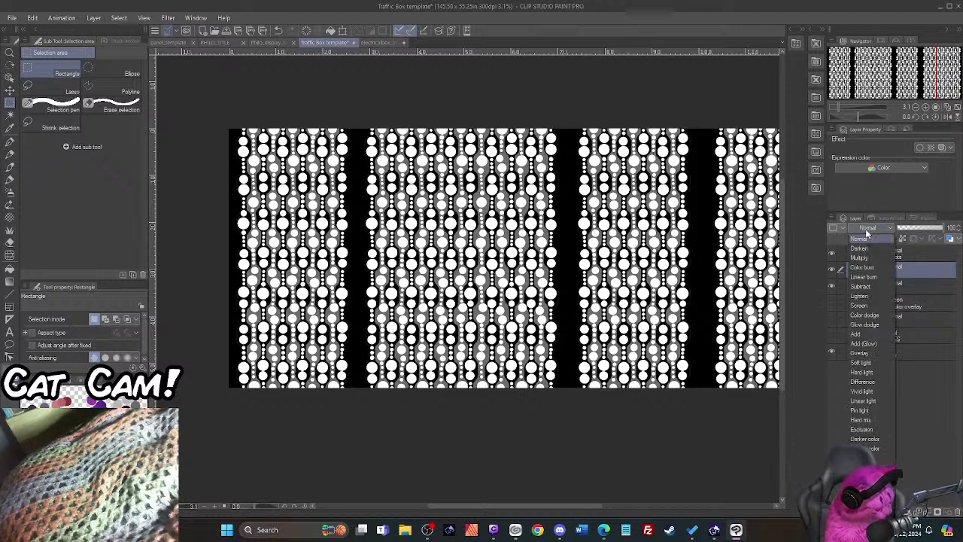
click(861, 304)
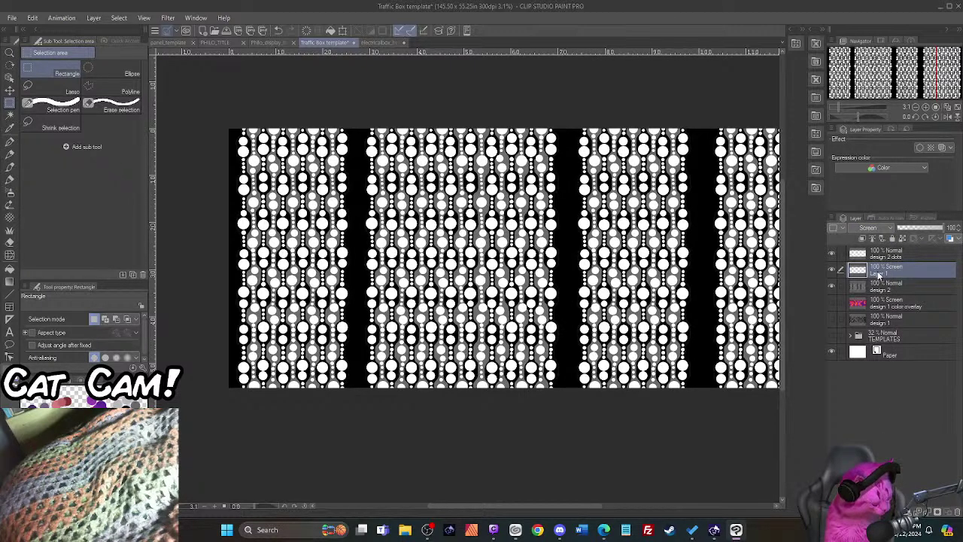
Step: Rename the new layer between design 2 dots and design 2 as "design 2 color overlay"
double_click(878, 274)
text(design 3)
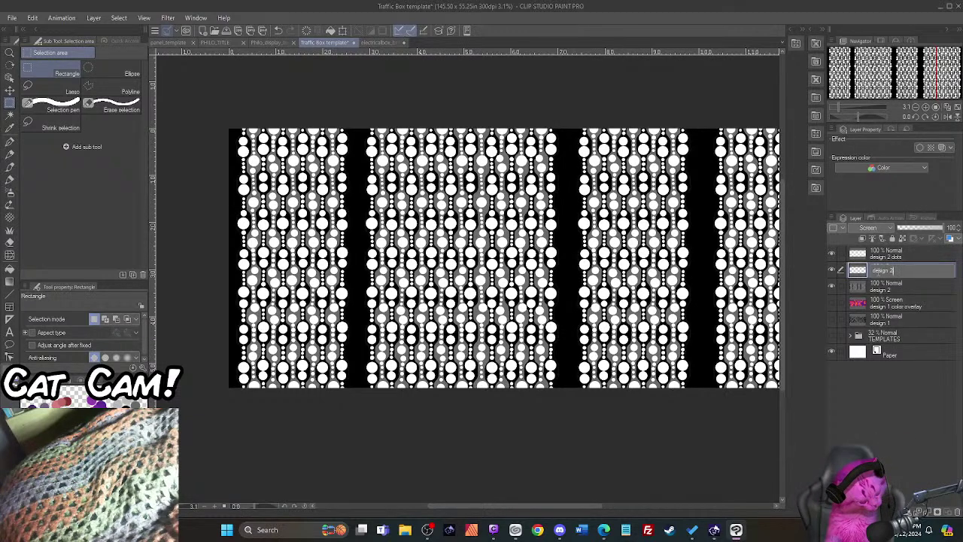
text( color)
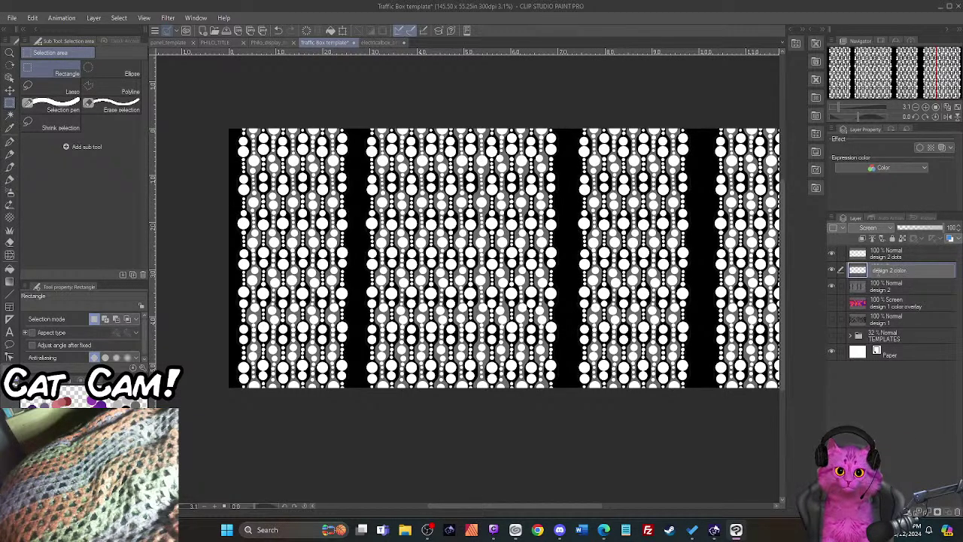
text( overlay)
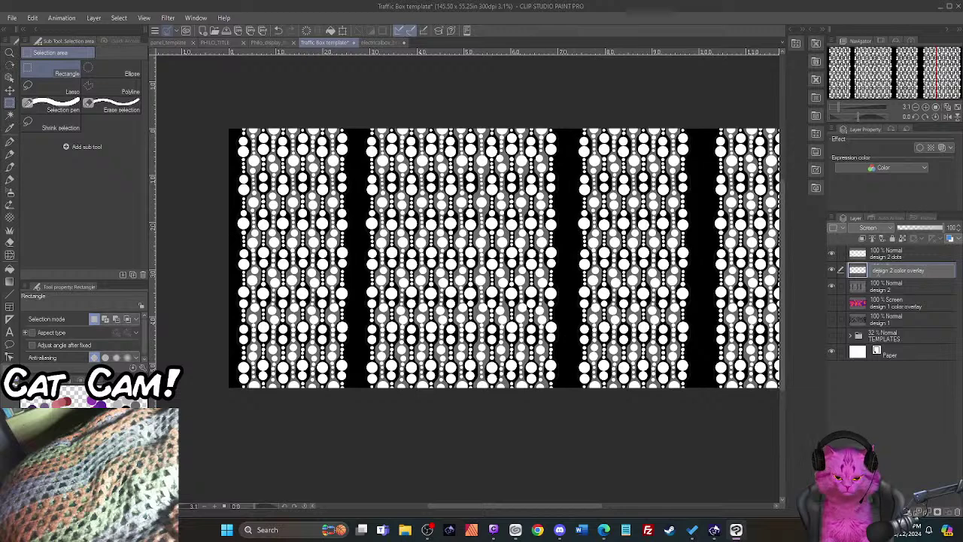
key(Return)
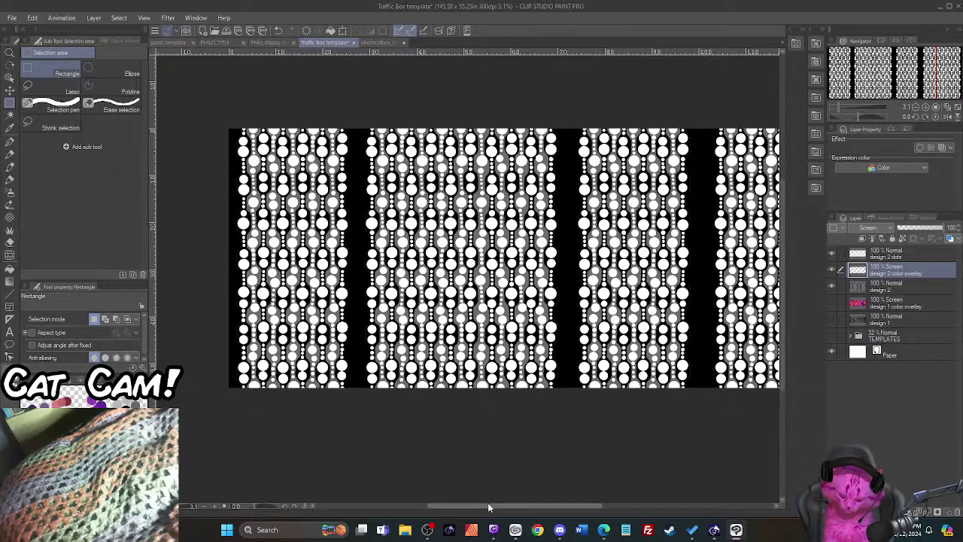
Step: Set up the Milli pen with brush size 20 and the blue drawing color for painting the first panel's lower gray gaps
mouse_move(488, 503)
mouse_down()
mouse_move(467, 501)
mouse_move(485, 497)
mouse_up()
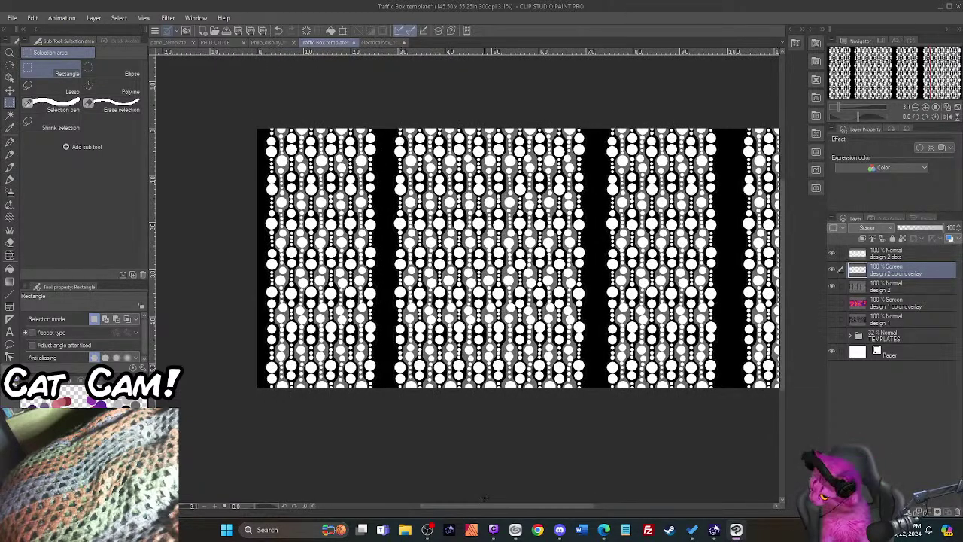
click(10, 179)
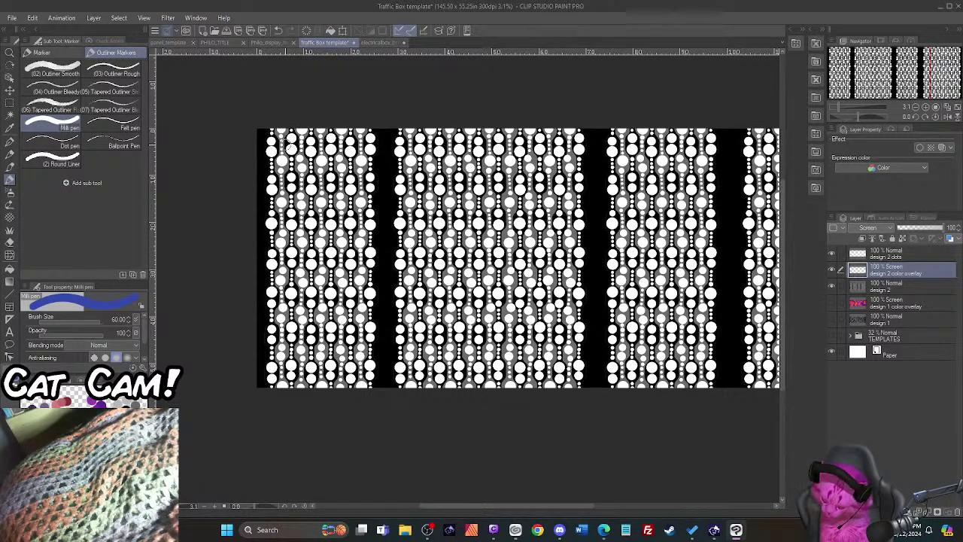
scroll(282, 380, up, 4)
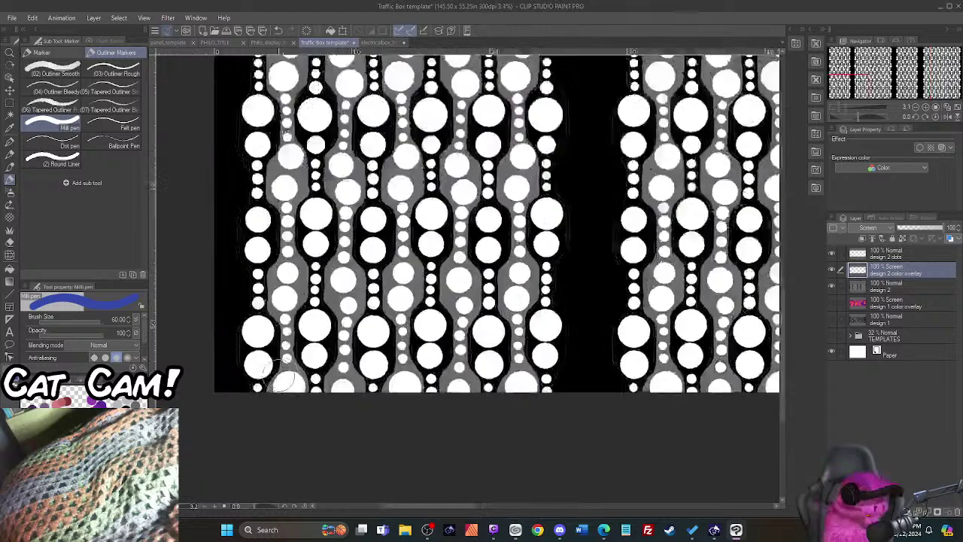
scroll(284, 380, up, 3)
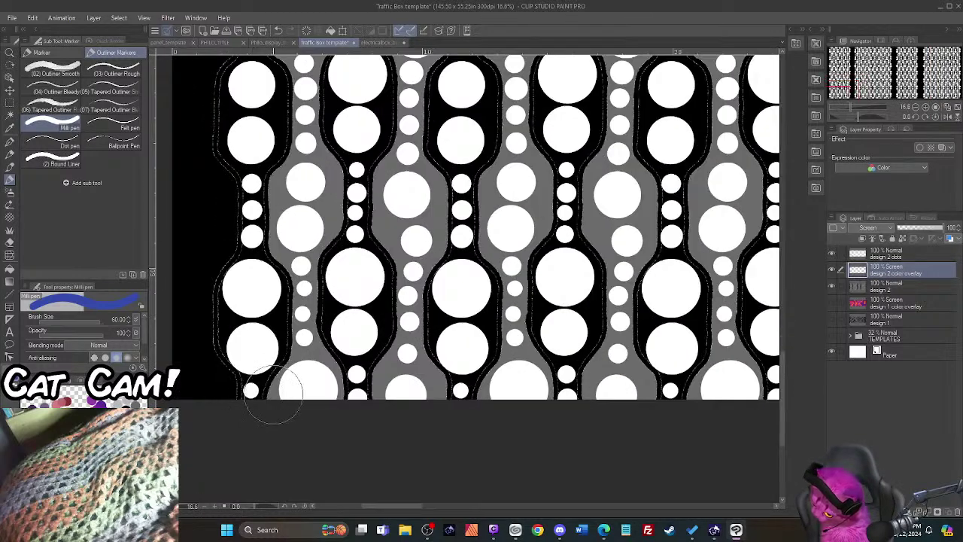
key(bracketleft)
key(bracketleft)
key(bracketleft)
key(bracketleft)
key(bracketleft)
key(bracketleft)
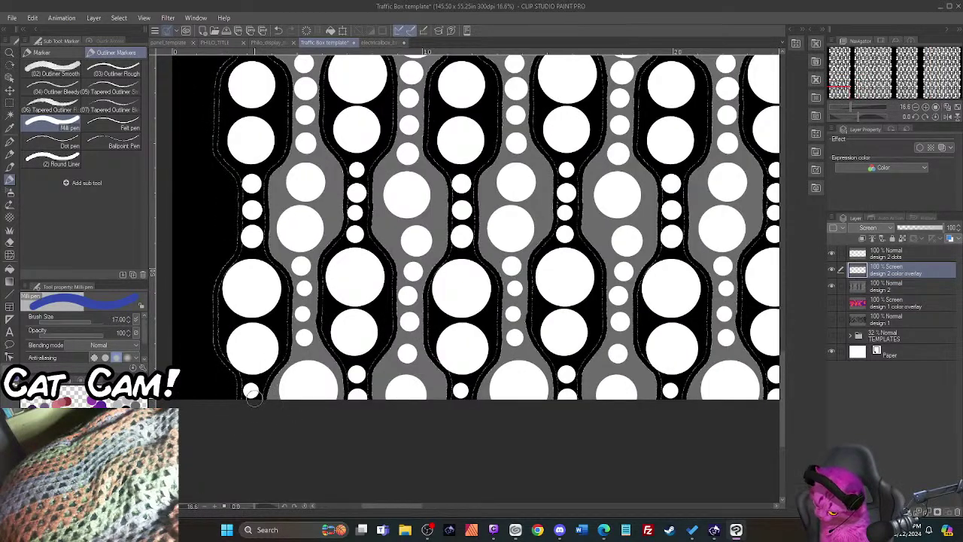
key(bracketright)
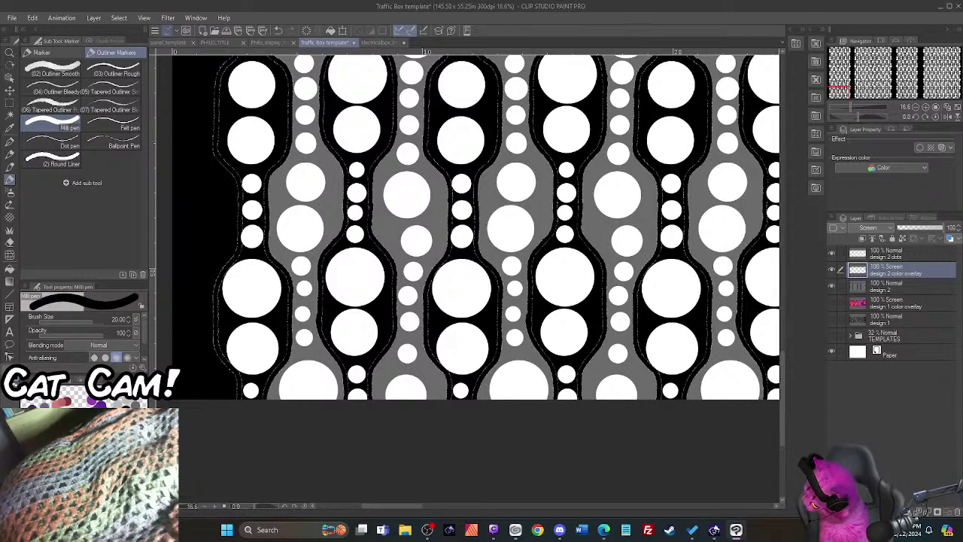
key(x)
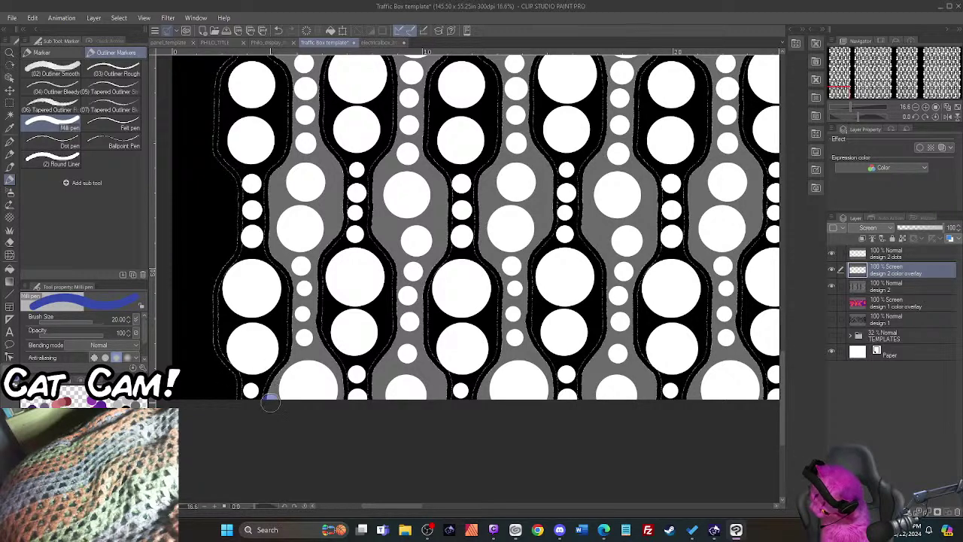
Step: Try blue strokes in Screen mode over the first panel's leftmost gray gap, and undo them
mouse_move(267, 395)
mouse_down()
mouse_move(293, 355)
mouse_move(276, 372)
mouse_up()
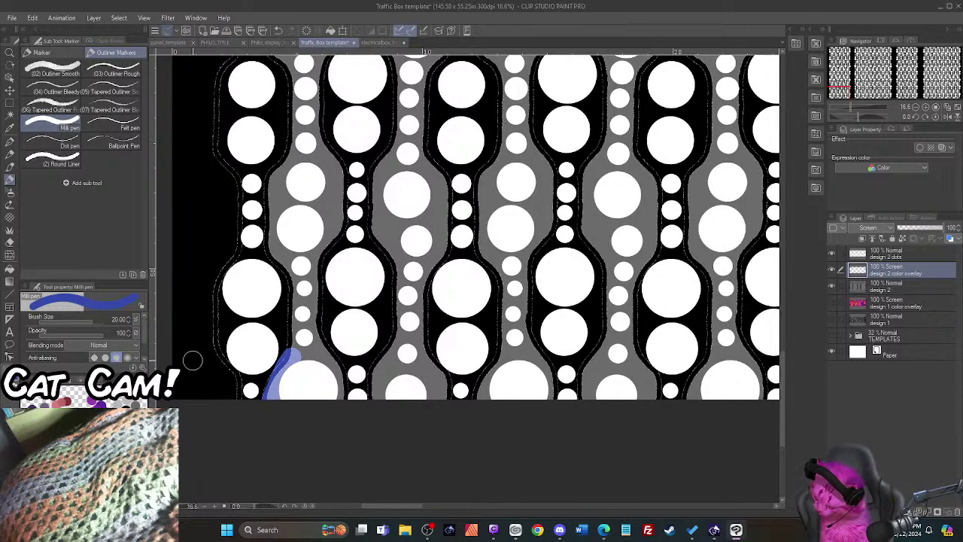
key(ctrl+z)
drag(263, 429, 352, 406)
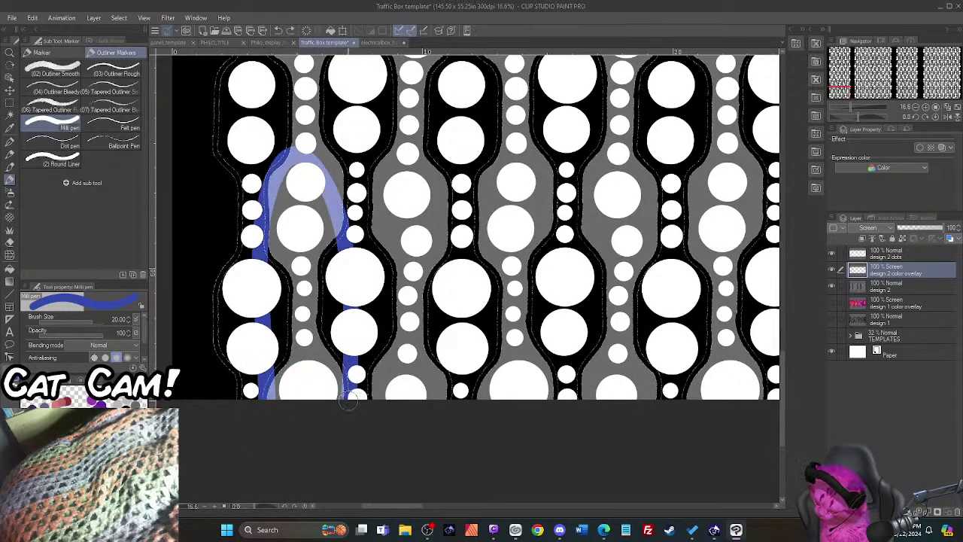
key(ctrl+z)
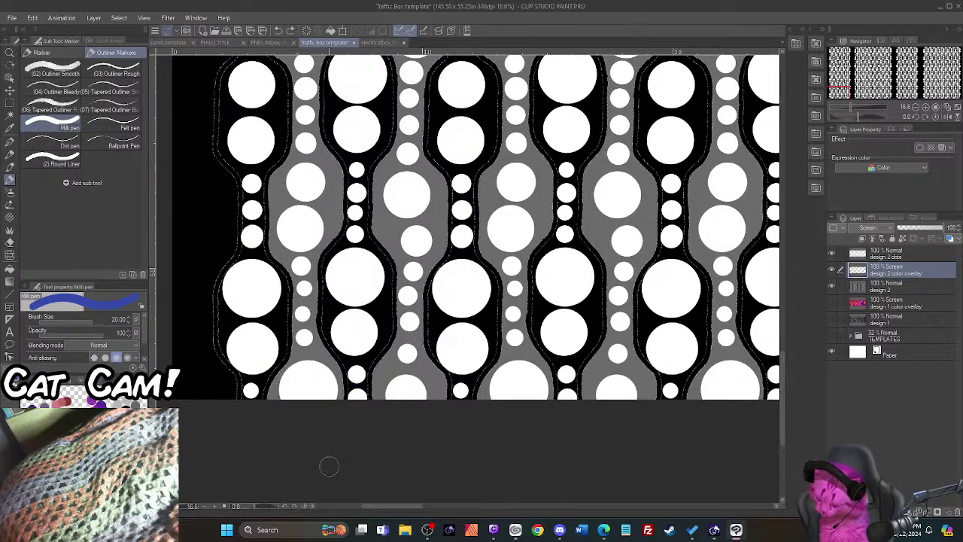
Step: Try the color overlay layer in Color burn mode with a blue stroke on the leftmost gray gap, and undo the stroke
click(867, 228)
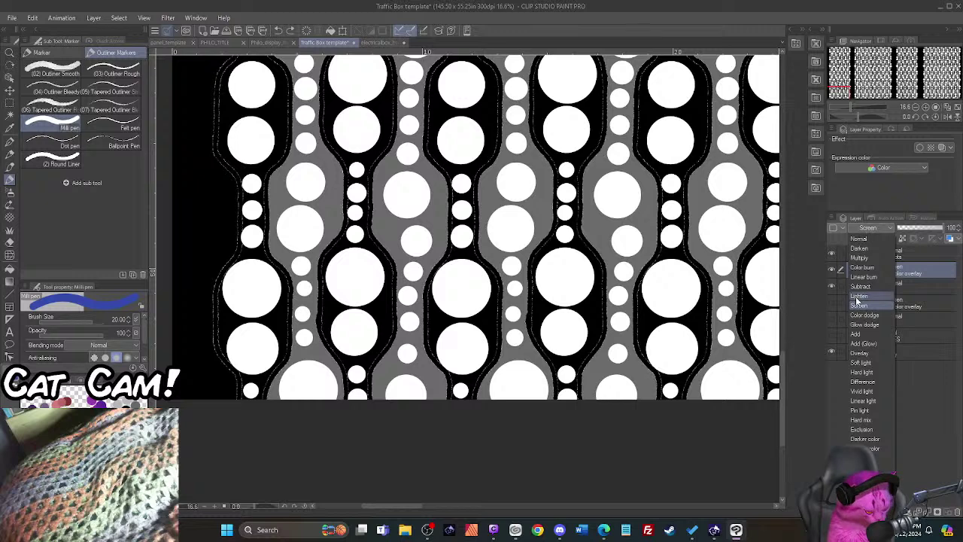
click(857, 269)
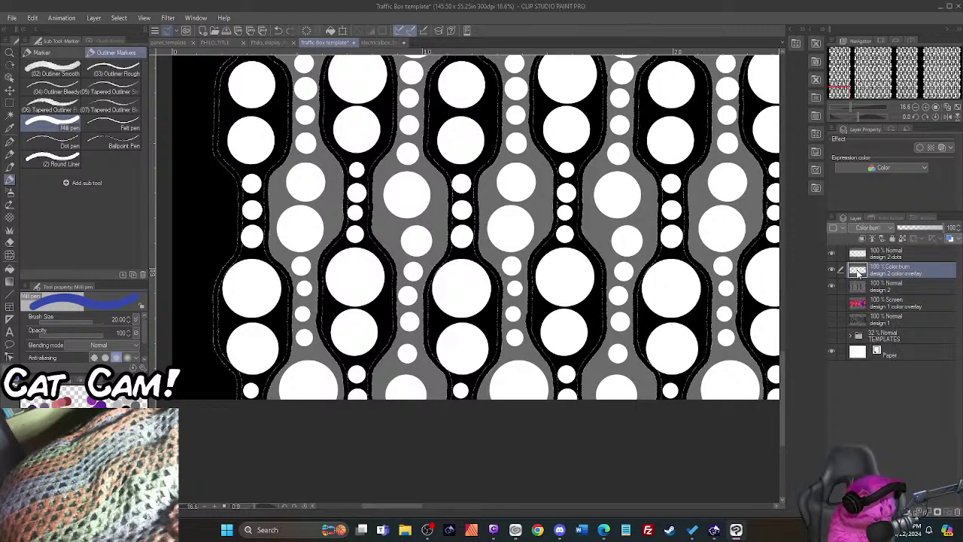
drag(343, 385, 293, 361)
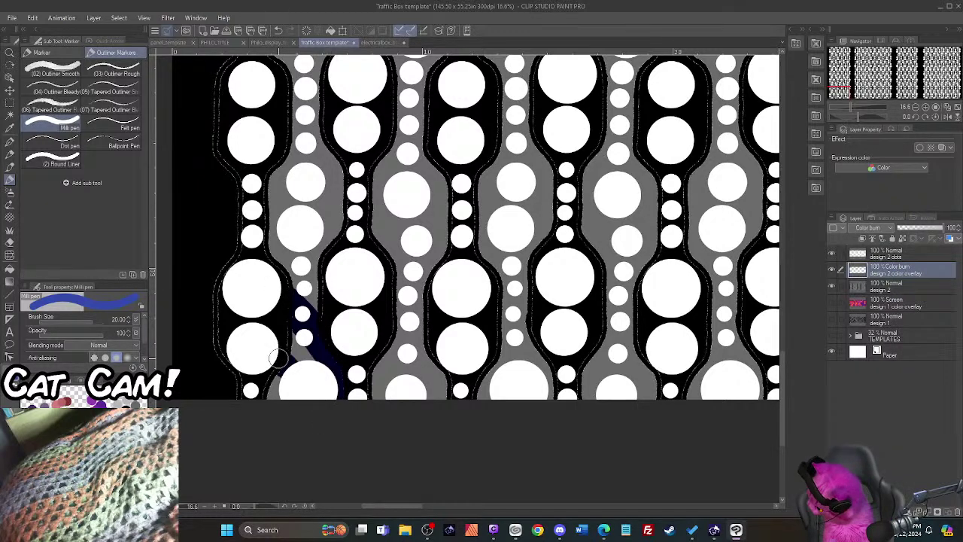
key(ctrl+z)
Step: Try the color overlay layer in Multiply mode with blue strokes around the leftmost gray gap, and undo the strokes
click(868, 228)
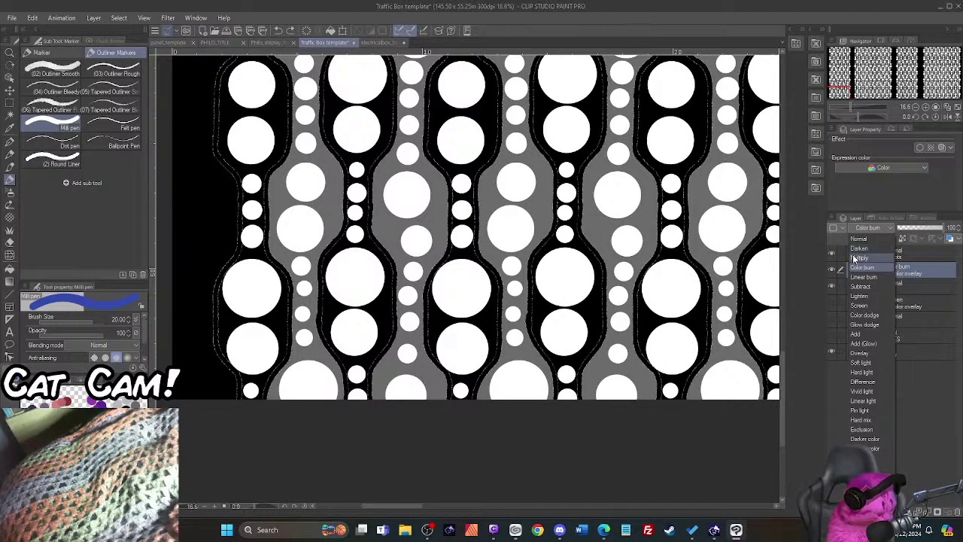
click(856, 258)
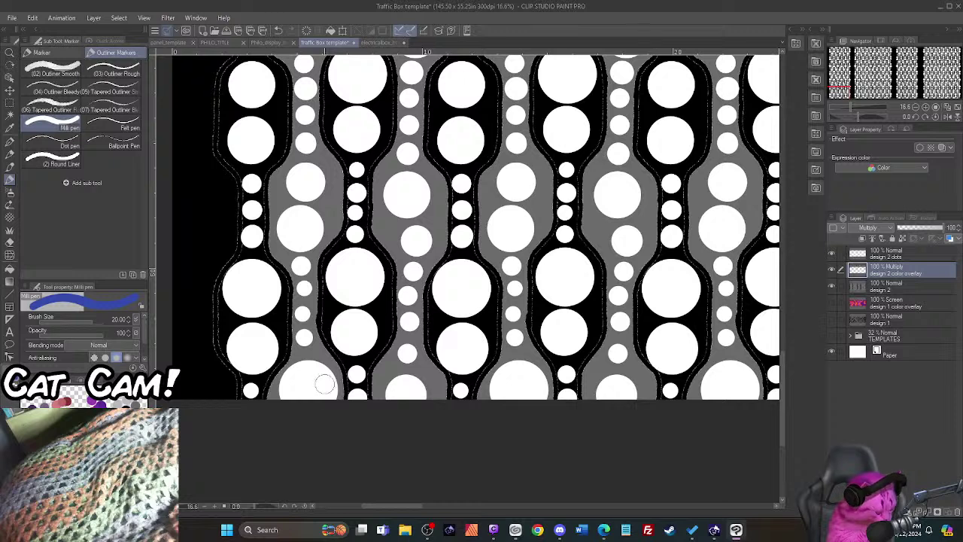
mouse_move(260, 283)
mouse_down()
mouse_move(293, 354)
mouse_move(296, 402)
mouse_move(266, 416)
mouse_move(248, 395)
mouse_up()
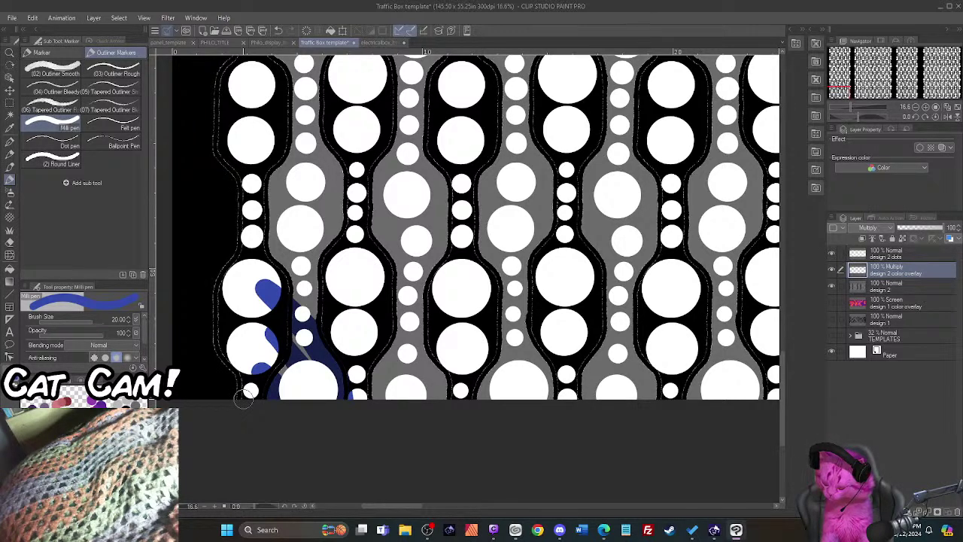
key(ctrl+z)
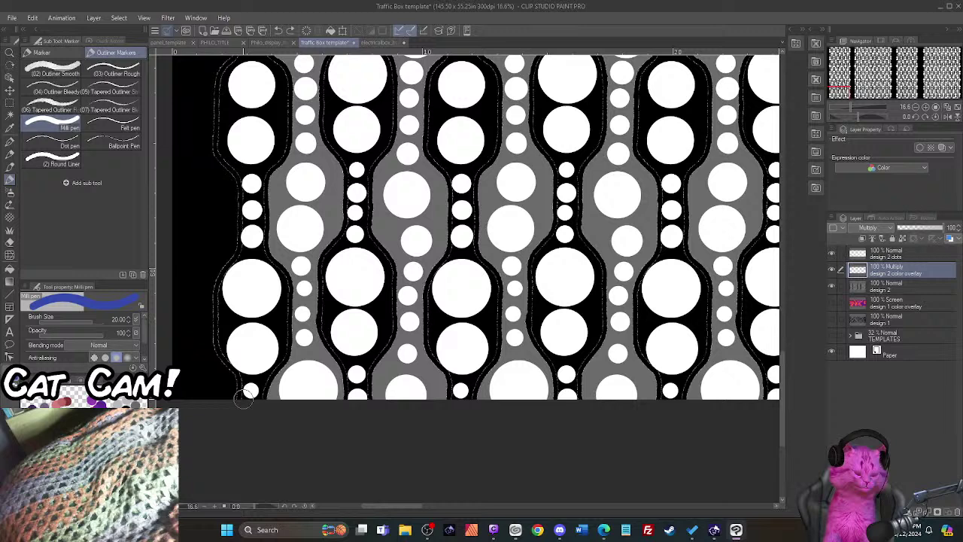
Step: Set the color overlay layer's blending mode to Overlay, test it with blue strokes on the leftmost gray gap, and undo the strokes
click(870, 229)
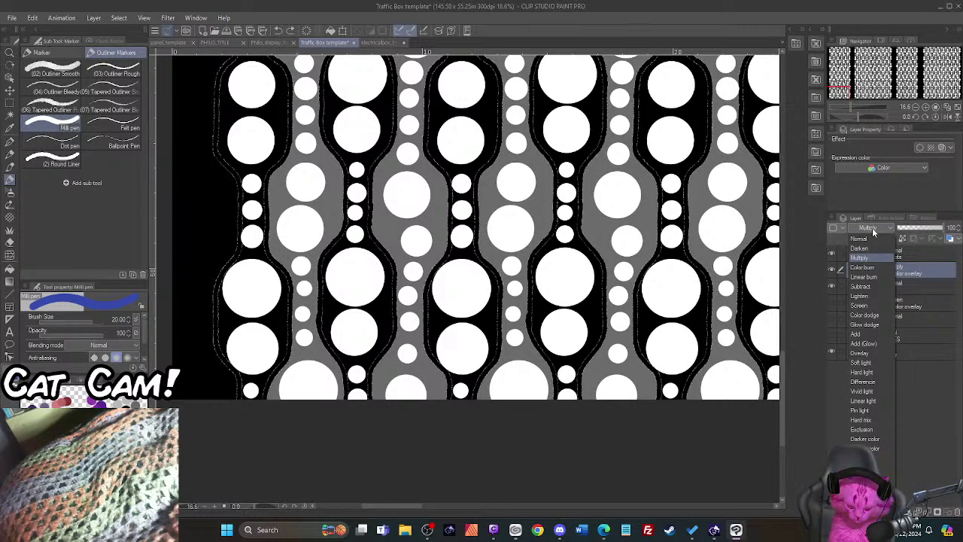
click(856, 353)
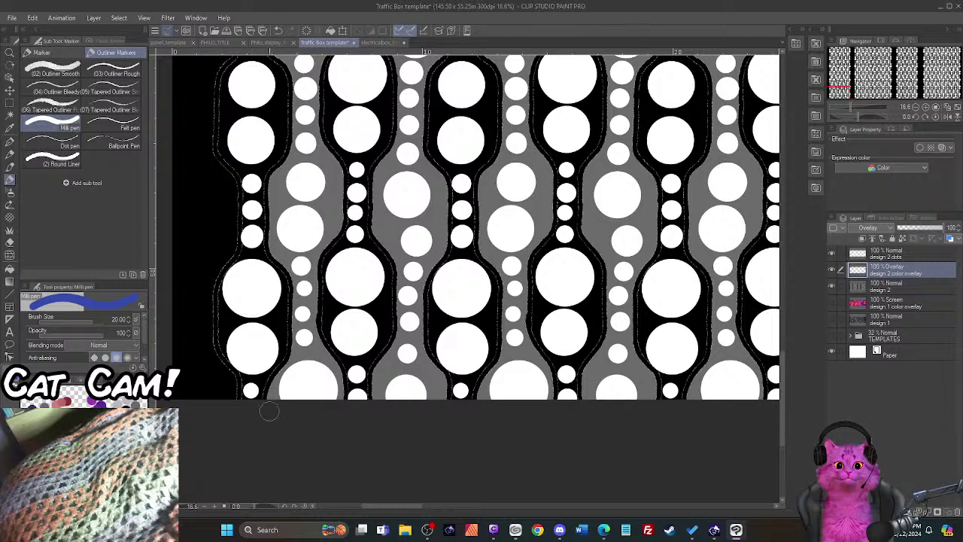
drag(301, 338, 271, 398)
mouse_move(298, 357)
mouse_down()
mouse_move(302, 316)
mouse_move(296, 376)
mouse_up()
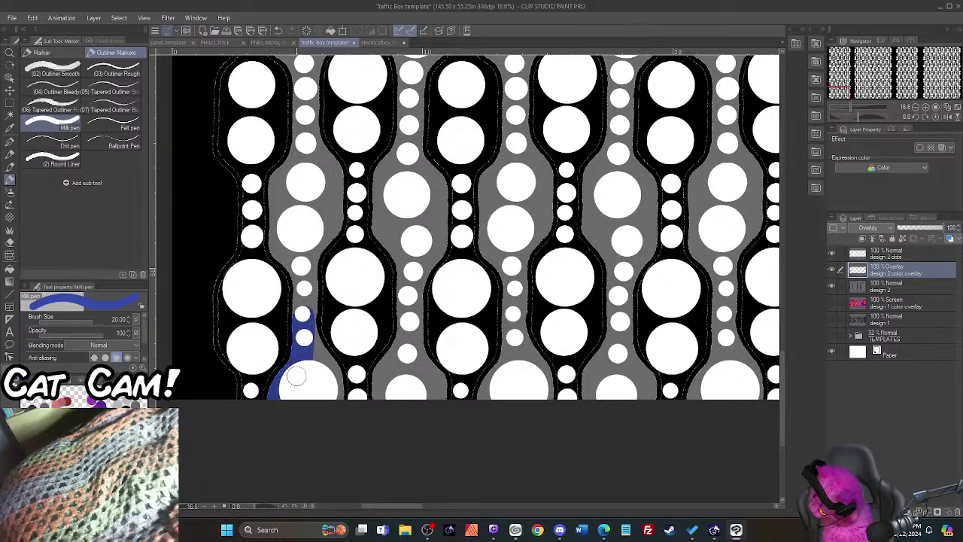
key(ctrl+z)
key(ctrl+z)
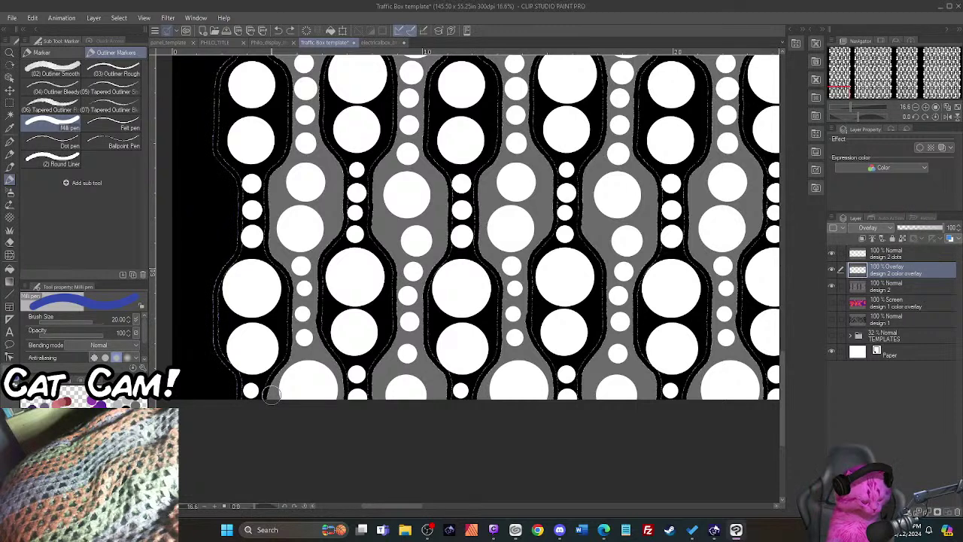
Step: Paint the first panel's leftmost gray gap blue from the bottom edge to the top edge on the color overlay layer
mouse_move(272, 397)
mouse_down()
mouse_move(305, 359)
mouse_move(327, 369)
mouse_move(337, 401)
mouse_move(314, 344)
mouse_move(302, 342)
mouse_move(300, 270)
mouse_move(309, 276)
mouse_move(332, 229)
mouse_move(336, 191)
mouse_move(290, 223)
mouse_move(286, 256)
mouse_move(297, 268)
mouse_move(278, 246)
mouse_move(274, 179)
mouse_move(289, 218)
mouse_move(311, 148)
mouse_move(328, 161)
mouse_move(299, 138)
mouse_move(300, 77)
mouse_move(306, 113)
mouse_up()
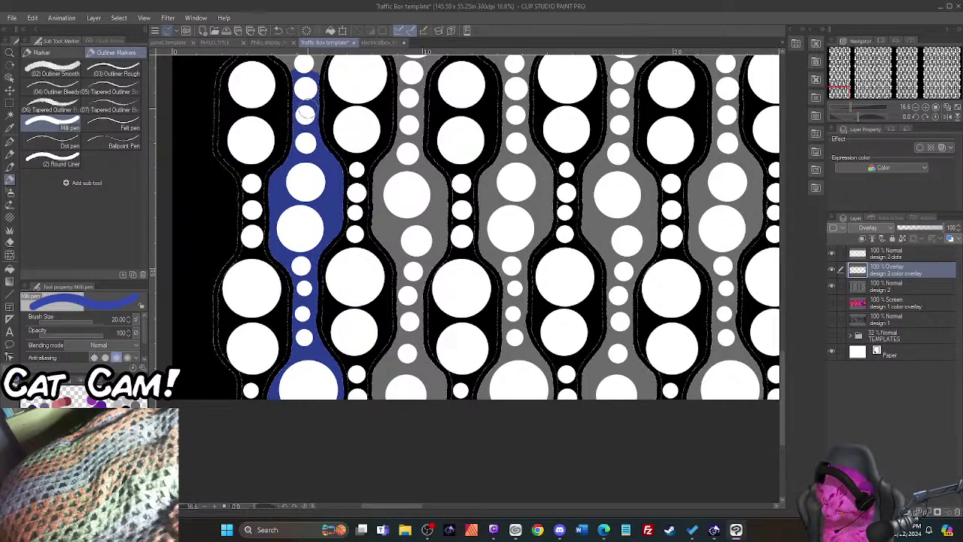
drag(782, 395, 789, 322)
mouse_move(316, 423)
mouse_down()
mouse_move(335, 378)
mouse_move(325, 297)
mouse_up()
mouse_move(301, 429)
mouse_down()
mouse_move(271, 369)
mouse_move(273, 338)
mouse_move(298, 286)
mouse_move(284, 375)
mouse_move(300, 407)
mouse_move(297, 370)
mouse_move(325, 343)
mouse_move(319, 310)
mouse_move(288, 364)
mouse_move(308, 256)
mouse_move(295, 208)
mouse_move(276, 188)
mouse_move(274, 126)
mouse_move(318, 94)
mouse_move(334, 112)
mouse_move(337, 138)
mouse_move(307, 242)
mouse_move(302, 182)
mouse_move(285, 153)
mouse_move(289, 122)
mouse_move(310, 98)
mouse_move(325, 123)
mouse_move(307, 186)
mouse_up()
drag(784, 344, 786, 282)
mouse_move(301, 381)
mouse_down()
mouse_move(300, 288)
mouse_move(305, 373)
mouse_move(316, 379)
mouse_move(313, 280)
mouse_move(332, 252)
mouse_move(336, 197)
mouse_move(318, 174)
mouse_move(312, 188)
mouse_up()
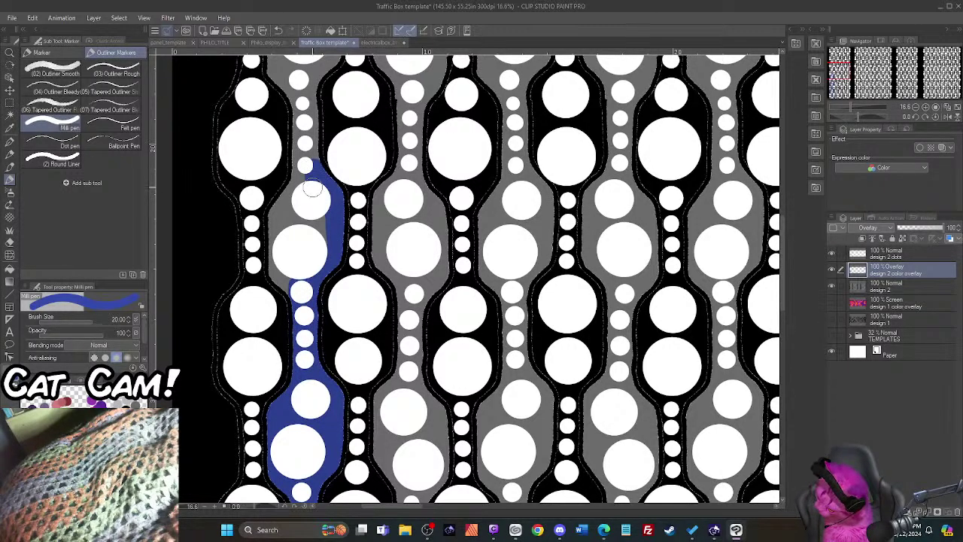
mouse_move(287, 292)
mouse_down()
mouse_move(274, 271)
mouse_move(274, 213)
mouse_move(304, 165)
mouse_move(301, 188)
mouse_move(307, 177)
mouse_move(322, 221)
mouse_move(293, 240)
mouse_up()
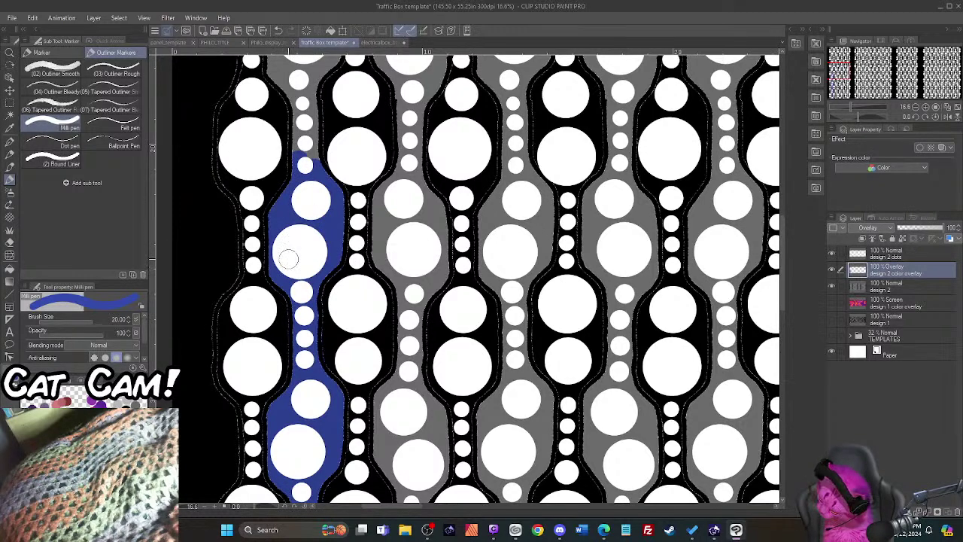
drag(782, 304, 788, 263)
mouse_move(304, 352)
mouse_down()
mouse_move(310, 394)
mouse_move(320, 301)
mouse_move(333, 276)
mouse_move(324, 210)
mouse_move(300, 213)
mouse_move(275, 238)
mouse_move(272, 293)
mouse_move(298, 325)
mouse_move(298, 305)
mouse_move(314, 302)
mouse_move(292, 254)
mouse_move(311, 212)
mouse_move(319, 224)
mouse_move(312, 119)
mouse_move(298, 206)
mouse_move(300, 121)
mouse_up()
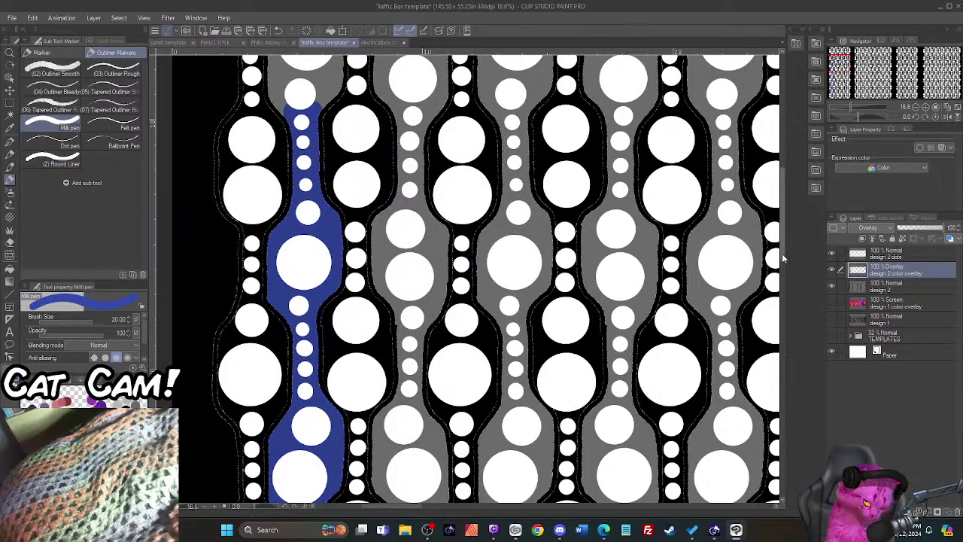
drag(784, 260, 786, 195)
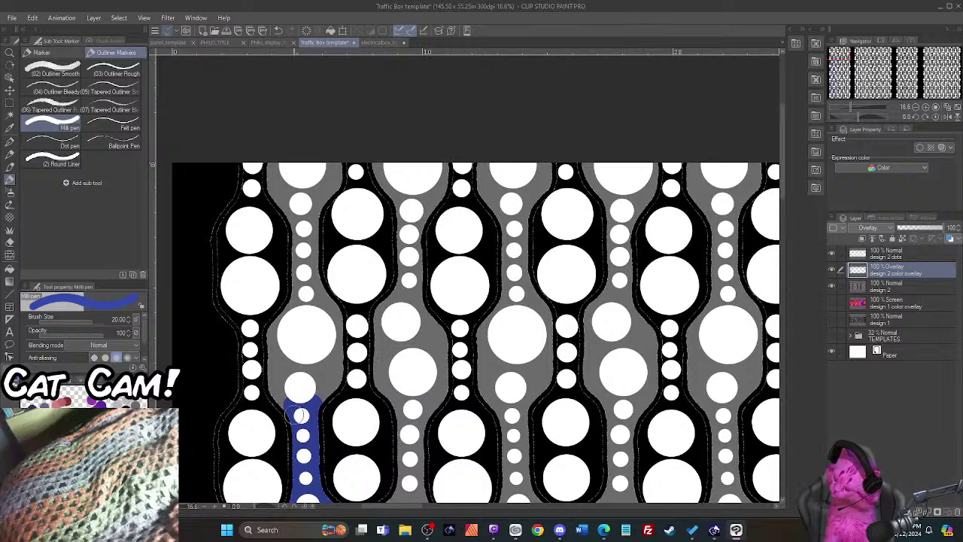
mouse_move(300, 415)
mouse_down()
mouse_move(271, 377)
mouse_move(268, 331)
mouse_move(290, 301)
mouse_move(300, 250)
mouse_move(277, 162)
mouse_move(274, 188)
mouse_move(288, 164)
mouse_move(313, 197)
mouse_move(331, 169)
mouse_move(309, 256)
mouse_move(305, 226)
mouse_move(310, 298)
mouse_move(305, 272)
mouse_move(337, 324)
mouse_move(323, 341)
mouse_move(332, 388)
mouse_move(319, 399)
mouse_move(307, 351)
mouse_move(287, 343)
mouse_move(288, 364)
mouse_up()
Step: Switch the drawing color to green and paint the lower part of the first panel's second gray gap
scroll(288, 365, down, 6)
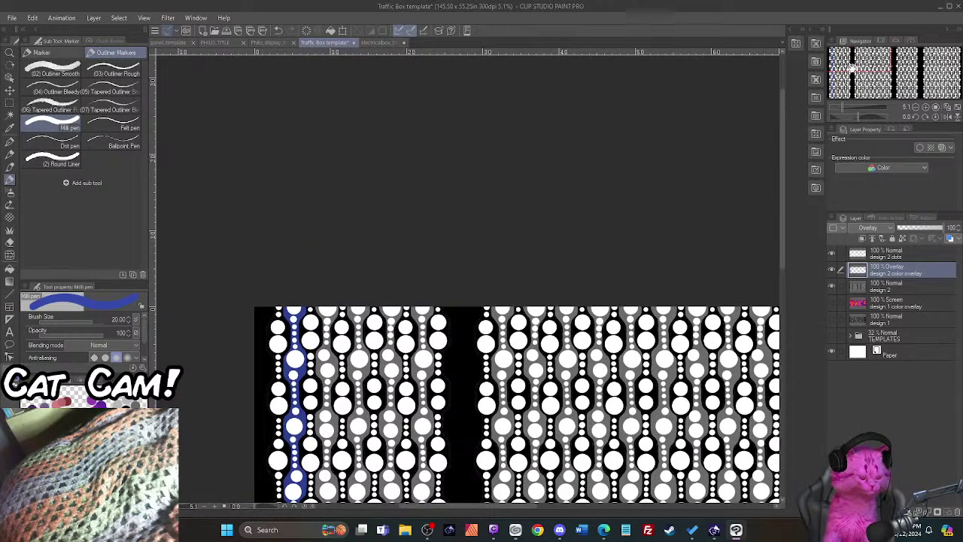
drag(853, 67, 844, 104)
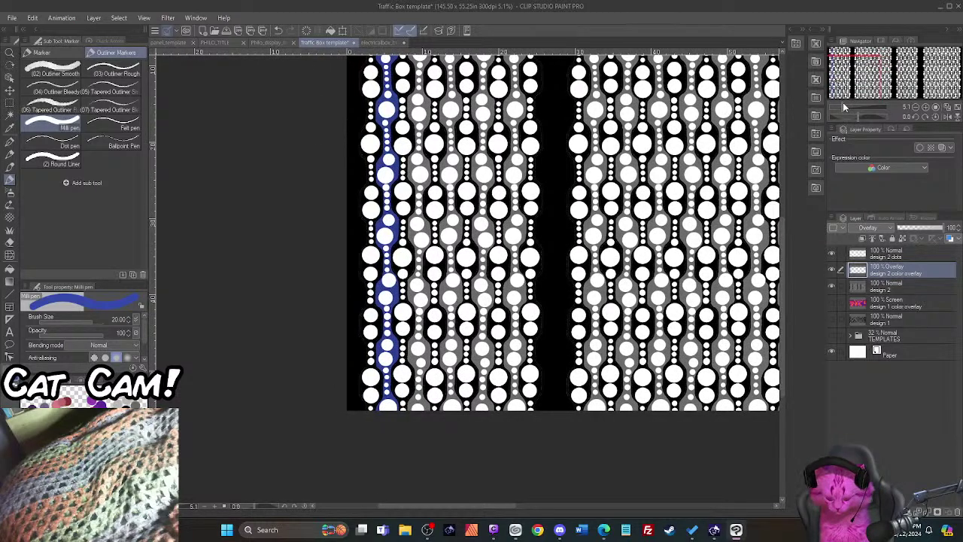
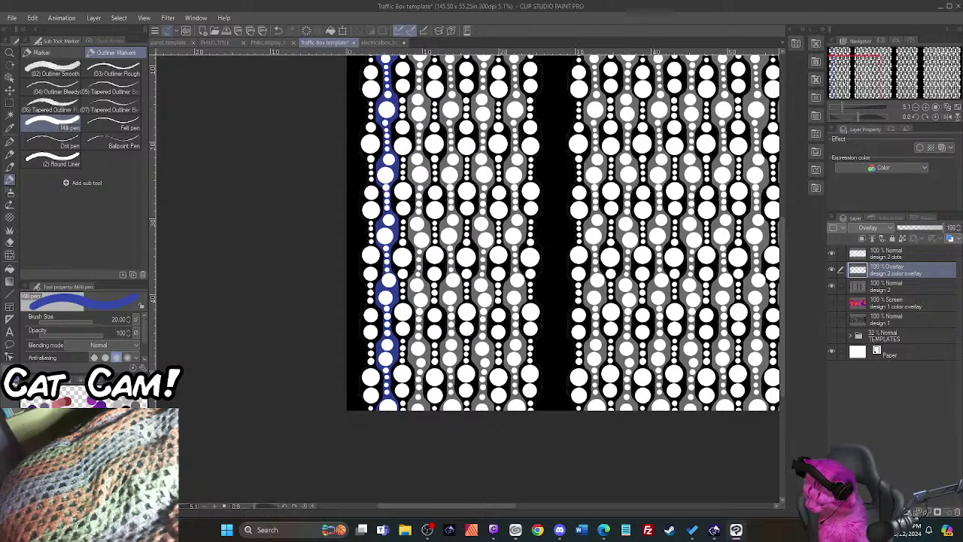
key(x)
scroll(405, 387, up, 5)
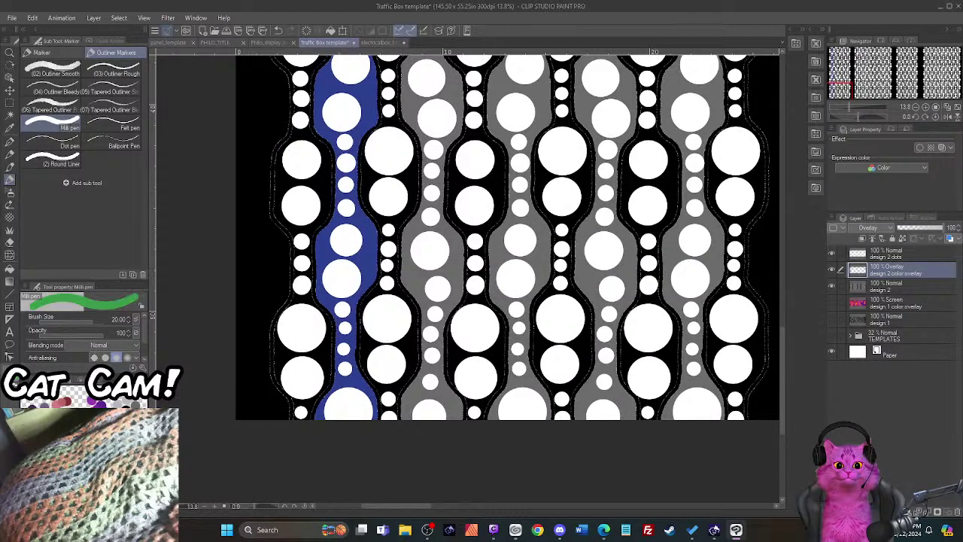
mouse_move(399, 422)
mouse_down()
mouse_move(411, 387)
mouse_move(424, 381)
mouse_up()
drag(429, 332, 414, 282)
drag(437, 316, 457, 276)
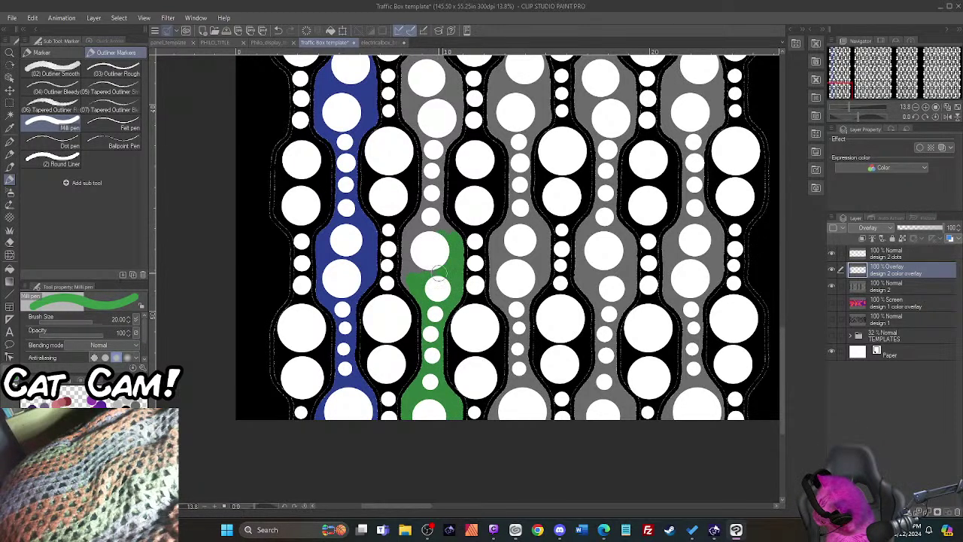
drag(418, 244, 407, 272)
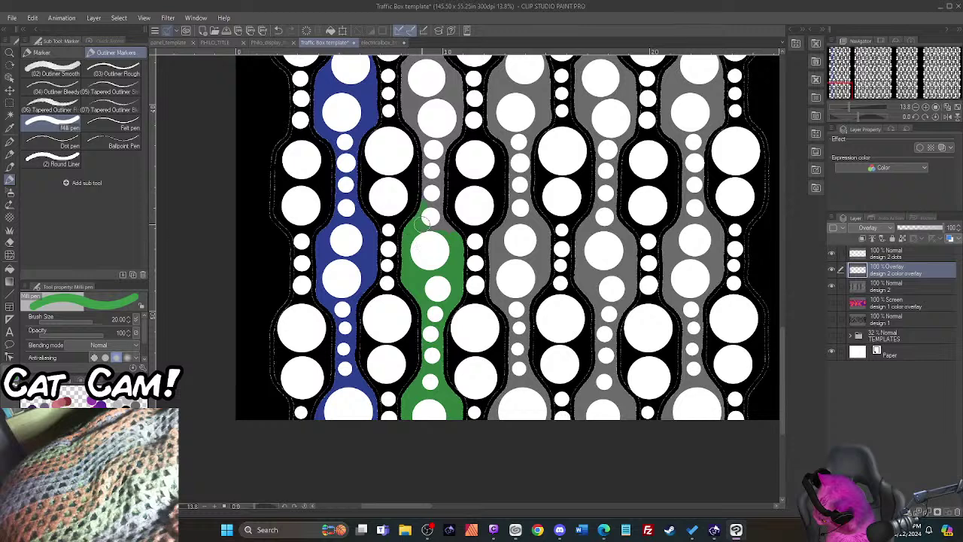
mouse_move(426, 220)
mouse_down()
mouse_move(441, 218)
mouse_move(439, 198)
mouse_up()
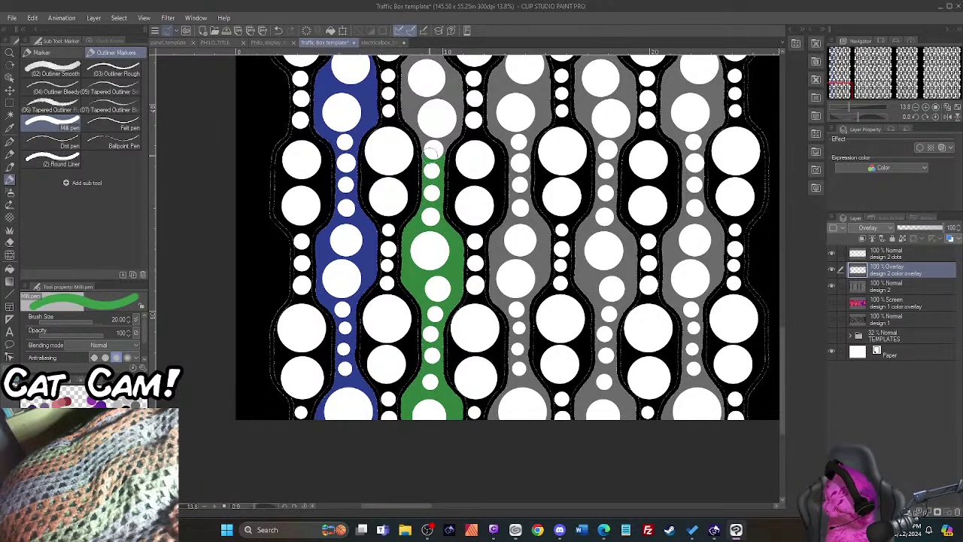
mouse_move(423, 117)
mouse_down()
mouse_move(447, 136)
mouse_move(457, 102)
mouse_move(443, 123)
mouse_move(423, 120)
mouse_up()
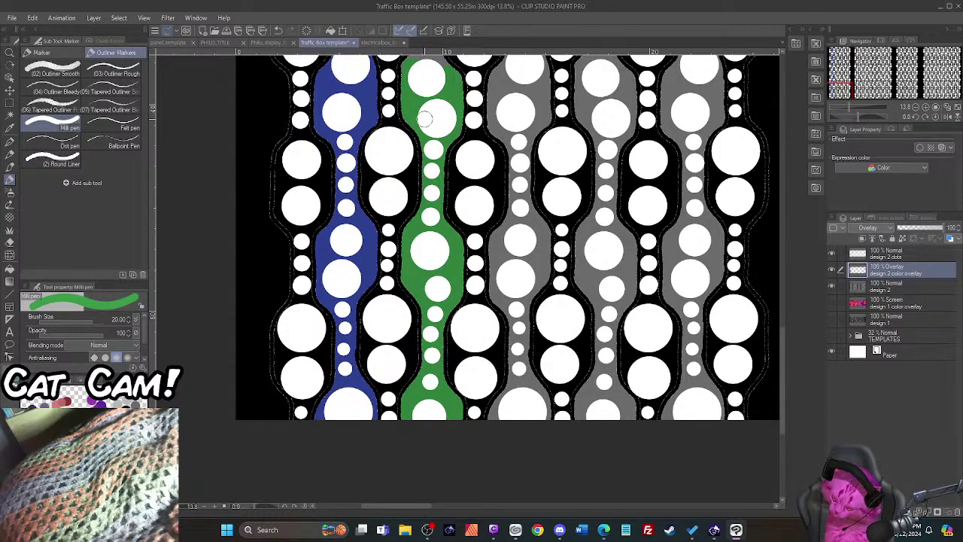
Step: Continue the green fill up the first panel's second gap through its middle and upper sections to the top edge
drag(783, 376, 798, 269)
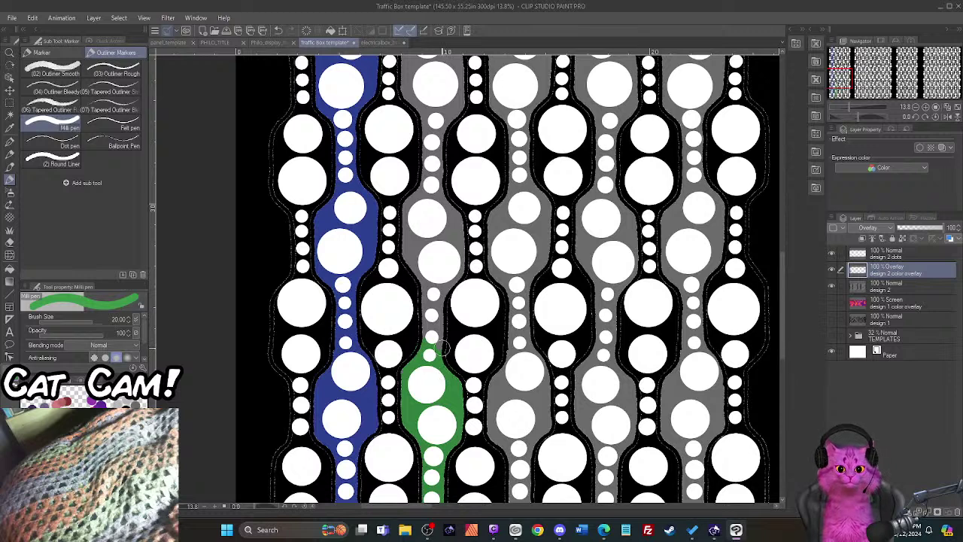
drag(441, 370, 432, 294)
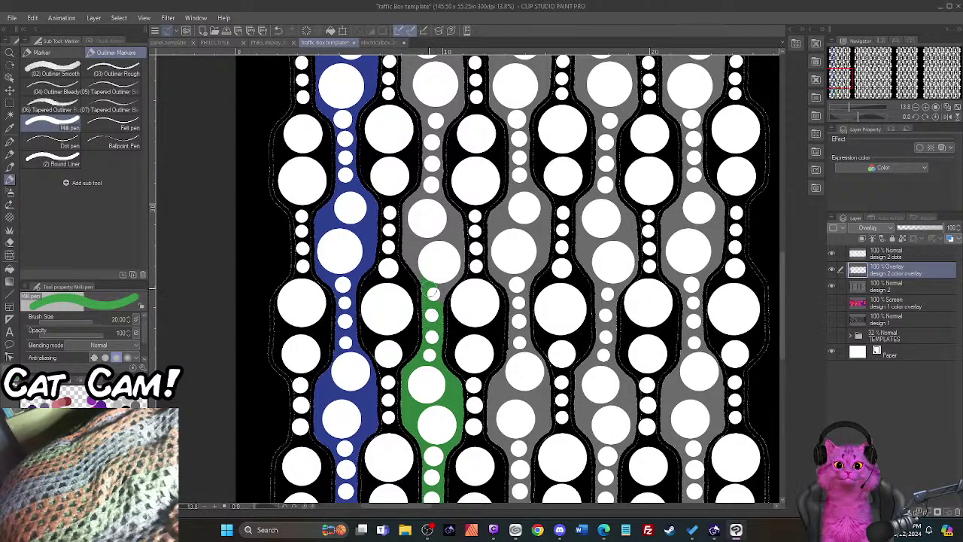
mouse_move(447, 224)
mouse_down()
mouse_move(427, 241)
mouse_move(419, 273)
mouse_up()
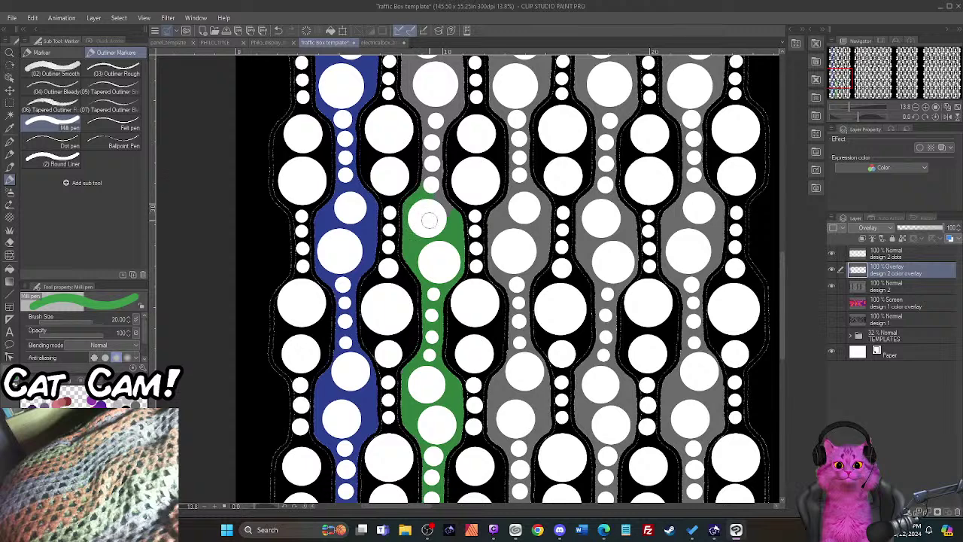
mouse_move(435, 166)
mouse_down()
mouse_move(431, 137)
mouse_move(436, 117)
mouse_move(449, 113)
mouse_up()
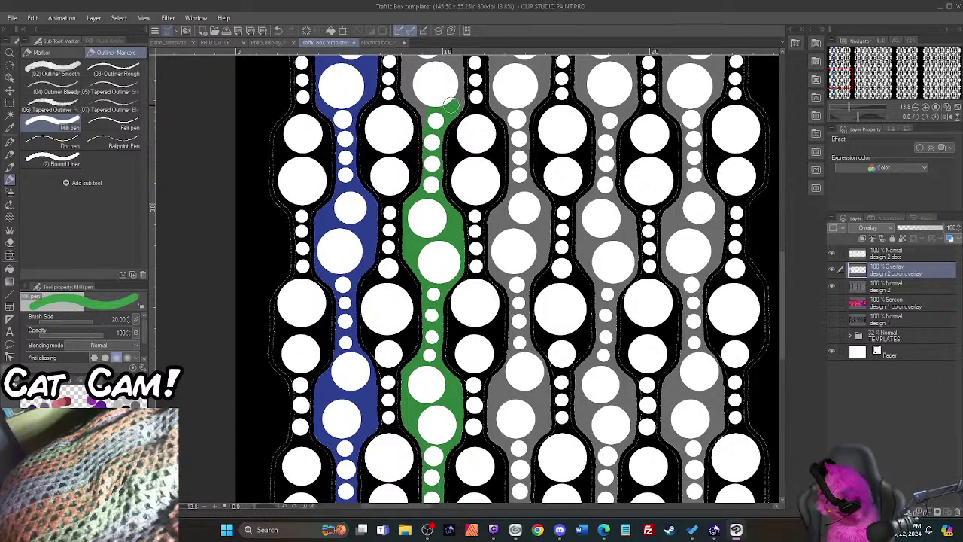
drag(782, 313, 785, 254)
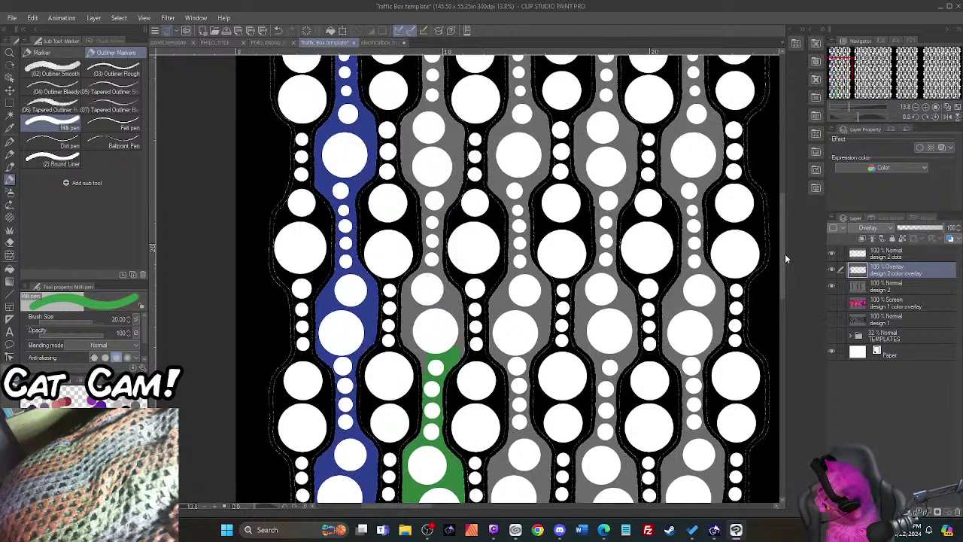
mouse_move(434, 366)
mouse_down()
mouse_move(411, 344)
mouse_move(414, 280)
mouse_up()
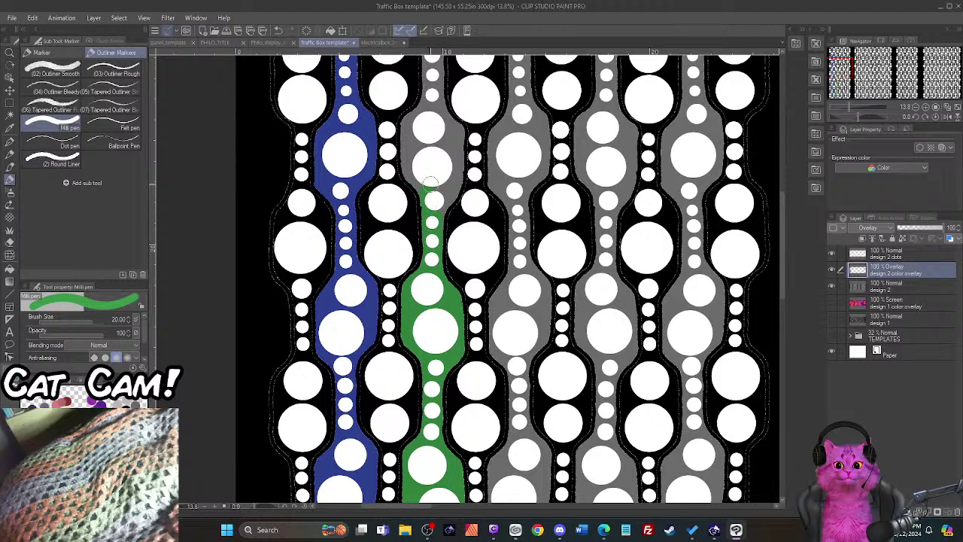
drag(431, 183, 441, 202)
drag(435, 163, 412, 162)
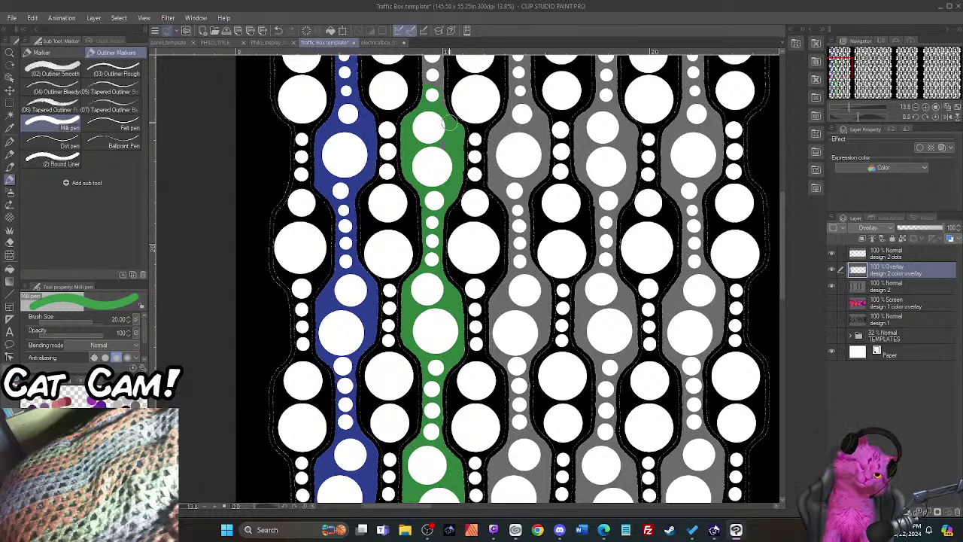
drag(782, 286, 800, 224)
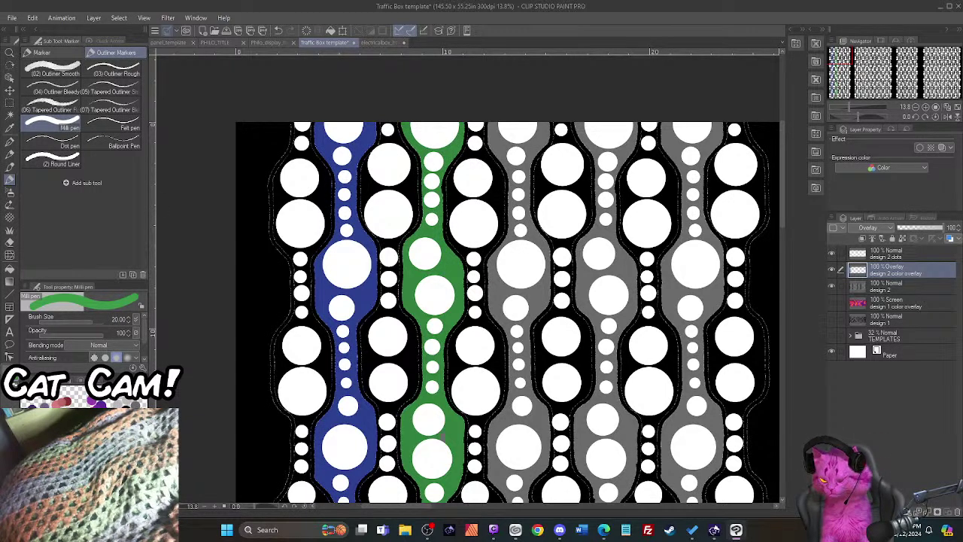
Step: Switch the drawing color to teal and paint the first panel's third gray gap from the top edge to the bottom edge
key(x)
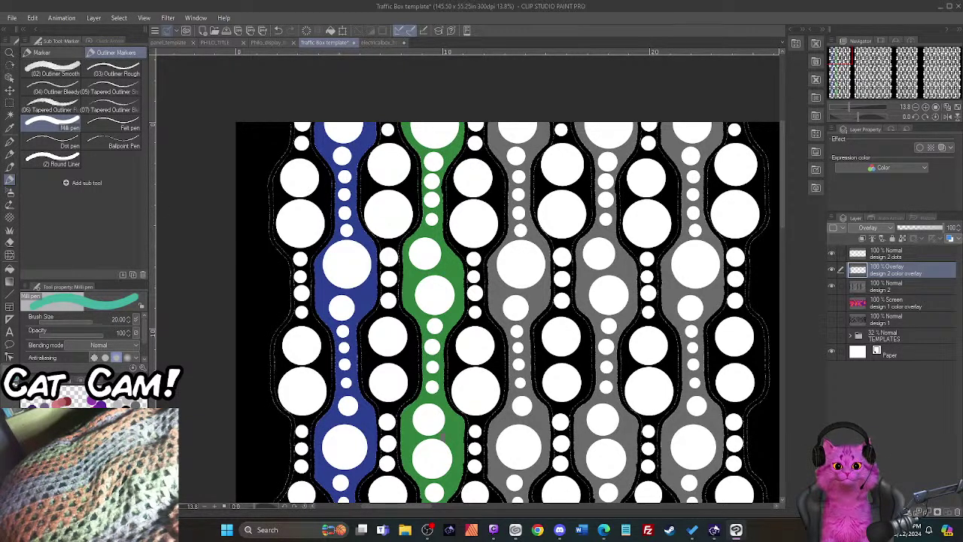
mouse_move(497, 159)
mouse_down()
mouse_move(493, 122)
mouse_move(504, 167)
mouse_move(519, 176)
mouse_move(520, 155)
mouse_move(536, 158)
mouse_move(545, 122)
mouse_move(516, 155)
mouse_up()
drag(526, 232, 506, 188)
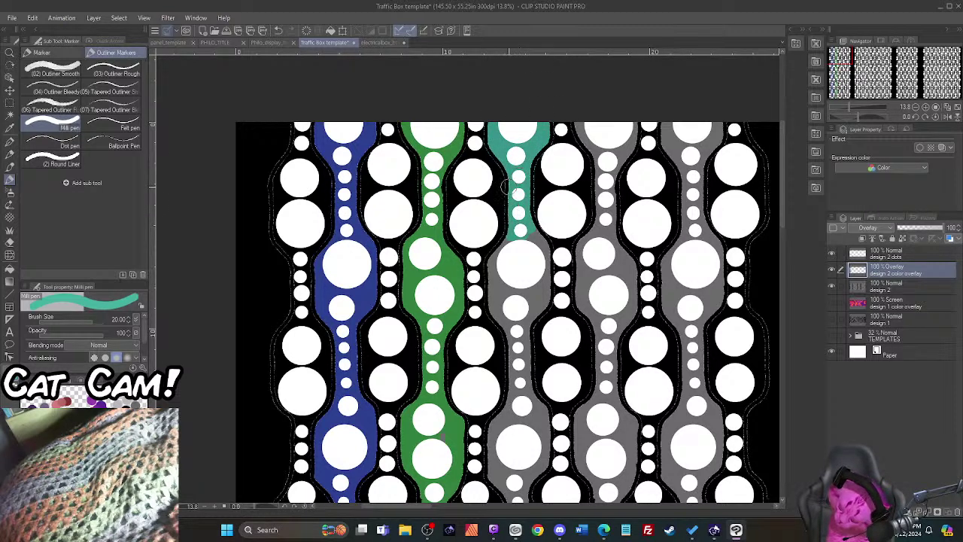
mouse_move(497, 262)
mouse_down()
mouse_move(494, 305)
mouse_move(505, 306)
mouse_move(537, 243)
mouse_move(542, 252)
mouse_move(534, 294)
mouse_move(523, 290)
mouse_move(512, 332)
mouse_up()
mouse_move(519, 368)
mouse_down()
mouse_move(524, 408)
mouse_move(516, 404)
mouse_move(497, 438)
mouse_move(493, 430)
mouse_move(522, 384)
mouse_move(535, 397)
mouse_move(544, 443)
mouse_move(538, 450)
mouse_move(531, 431)
mouse_move(495, 456)
mouse_up()
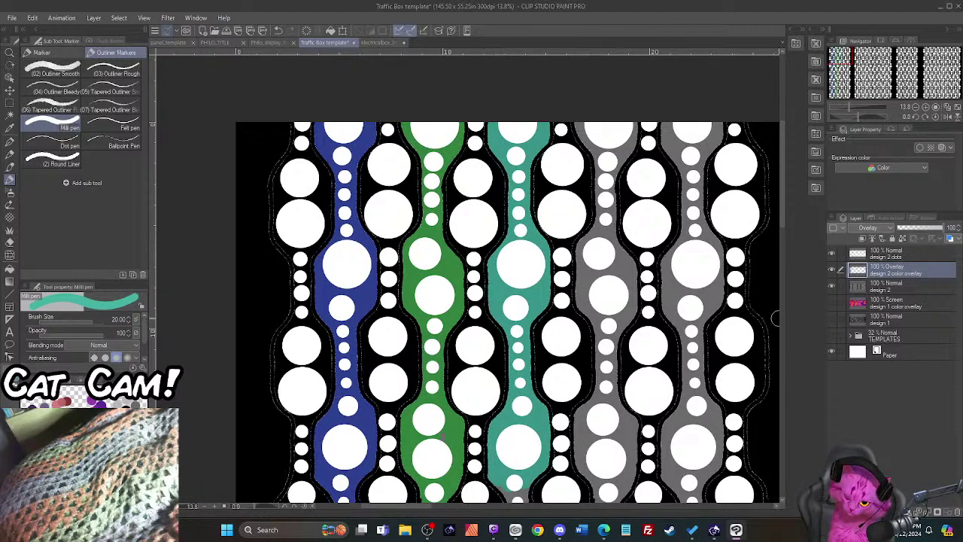
drag(781, 222, 791, 290)
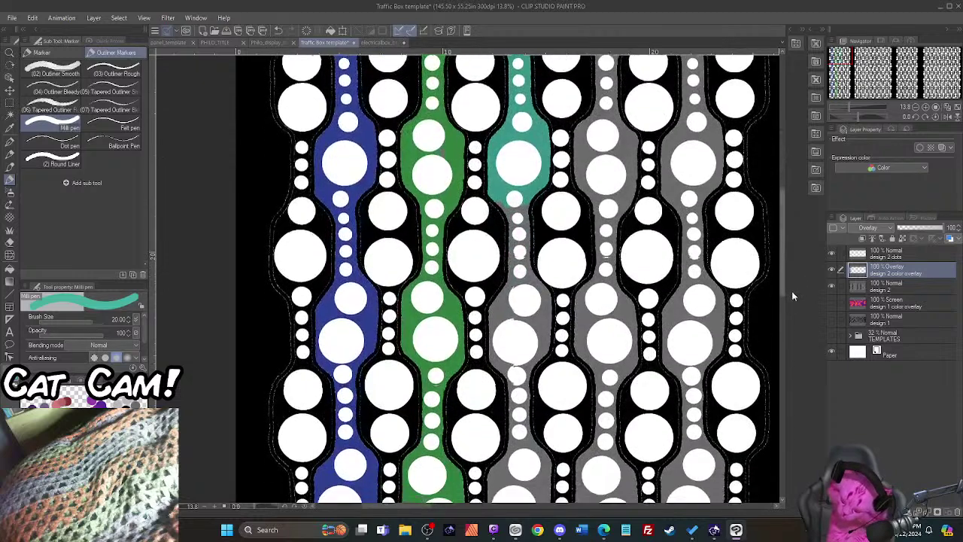
mouse_move(510, 219)
mouse_down()
mouse_move(523, 249)
mouse_move(517, 289)
mouse_move(521, 273)
mouse_move(538, 300)
mouse_move(511, 293)
mouse_move(496, 328)
mouse_move(497, 364)
mouse_move(513, 368)
mouse_move(537, 348)
mouse_move(519, 393)
mouse_move(516, 375)
mouse_move(519, 446)
mouse_up()
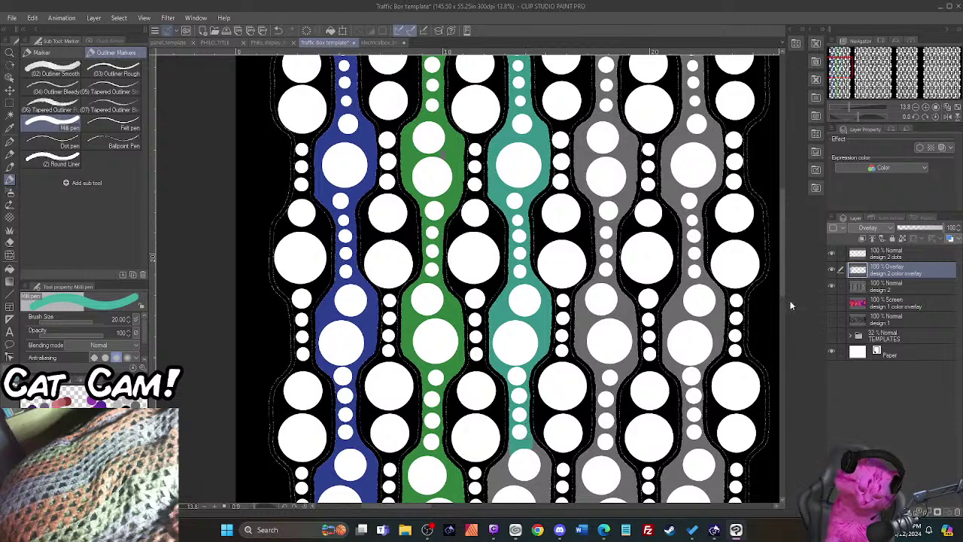
scroll(783, 290, down, 3)
drag(784, 328, 786, 353)
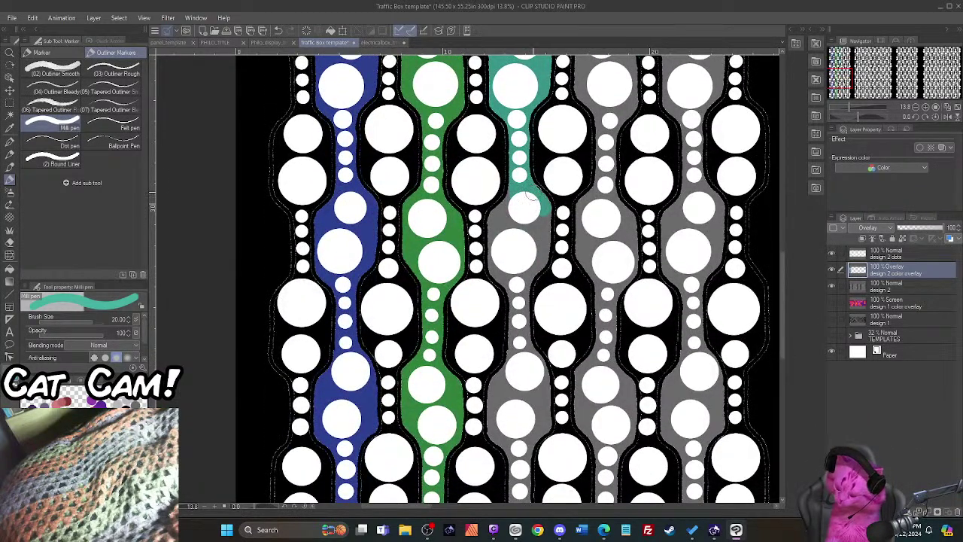
mouse_move(530, 195)
mouse_down()
mouse_move(542, 234)
mouse_move(526, 198)
mouse_move(515, 211)
mouse_move(497, 213)
mouse_move(497, 202)
mouse_move(470, 216)
mouse_move(474, 246)
mouse_move(493, 216)
mouse_move(496, 245)
mouse_move(513, 262)
mouse_move(499, 249)
mouse_move(493, 256)
mouse_move(510, 268)
mouse_move(516, 252)
mouse_move(532, 279)
mouse_move(517, 302)
mouse_move(514, 285)
mouse_move(517, 342)
mouse_move(539, 357)
mouse_move(540, 383)
mouse_move(523, 380)
mouse_move(514, 400)
mouse_move(503, 371)
mouse_move(492, 413)
mouse_move(522, 426)
mouse_up()
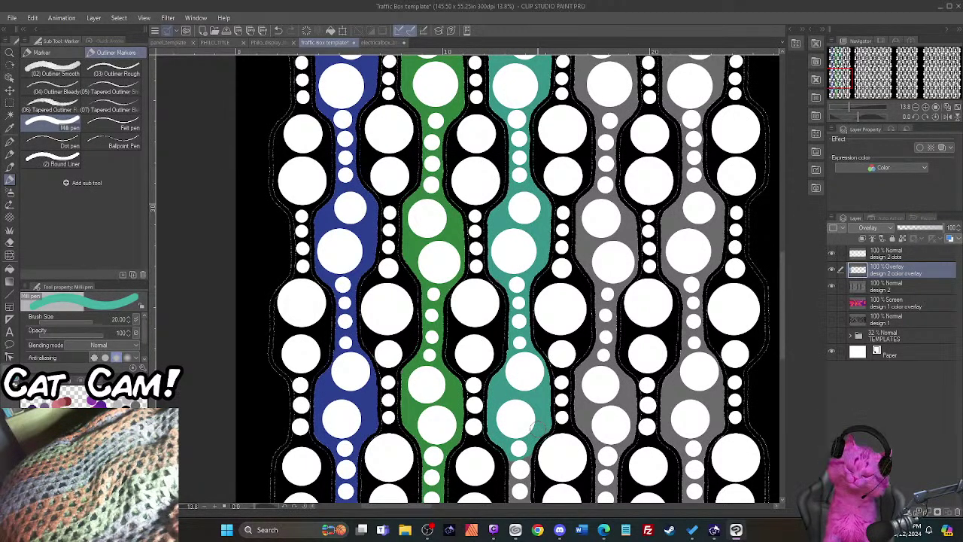
drag(784, 350, 793, 413)
mouse_move(519, 222)
mouse_down()
mouse_move(543, 270)
mouse_move(543, 305)
mouse_move(521, 243)
mouse_move(509, 239)
mouse_move(493, 284)
mouse_move(497, 316)
mouse_move(529, 325)
mouse_move(518, 346)
mouse_move(523, 328)
mouse_move(499, 335)
mouse_move(518, 366)
mouse_move(506, 423)
mouse_move(520, 348)
mouse_move(523, 426)
mouse_move(543, 432)
mouse_move(543, 452)
mouse_move(501, 435)
mouse_move(487, 472)
mouse_up()
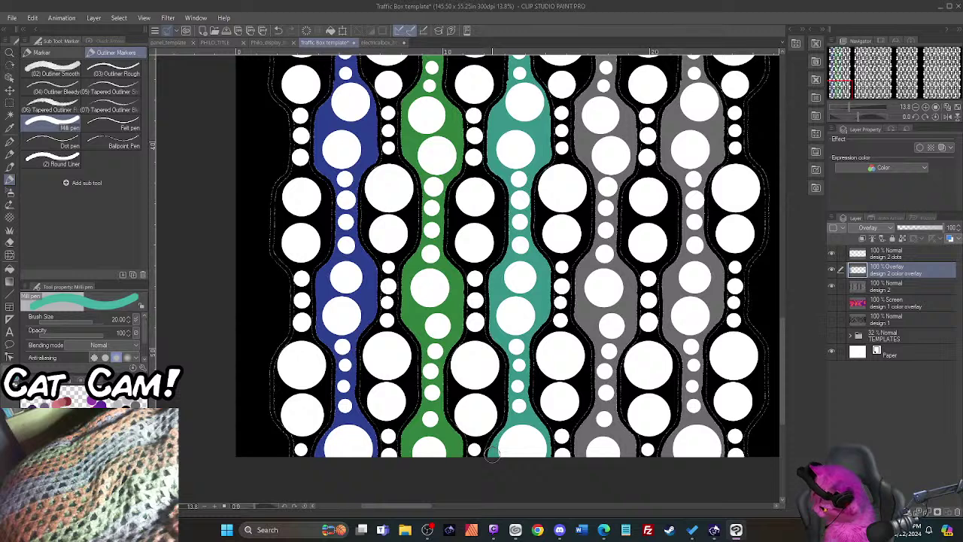
Step: Switch the drawing color to green and paint the lower half of the first panel's fifth gray gap from the bottom edge upward
alt+click(414, 313)
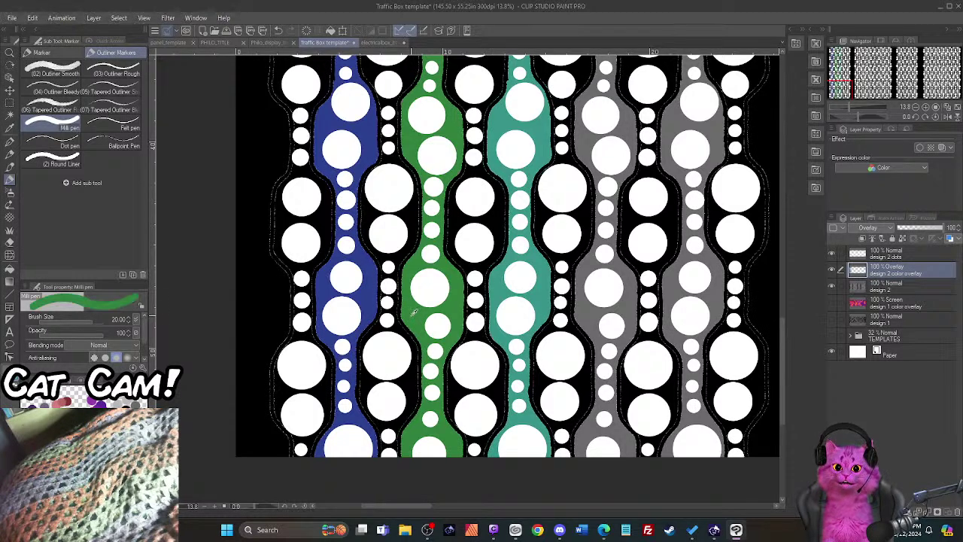
drag(668, 458, 666, 452)
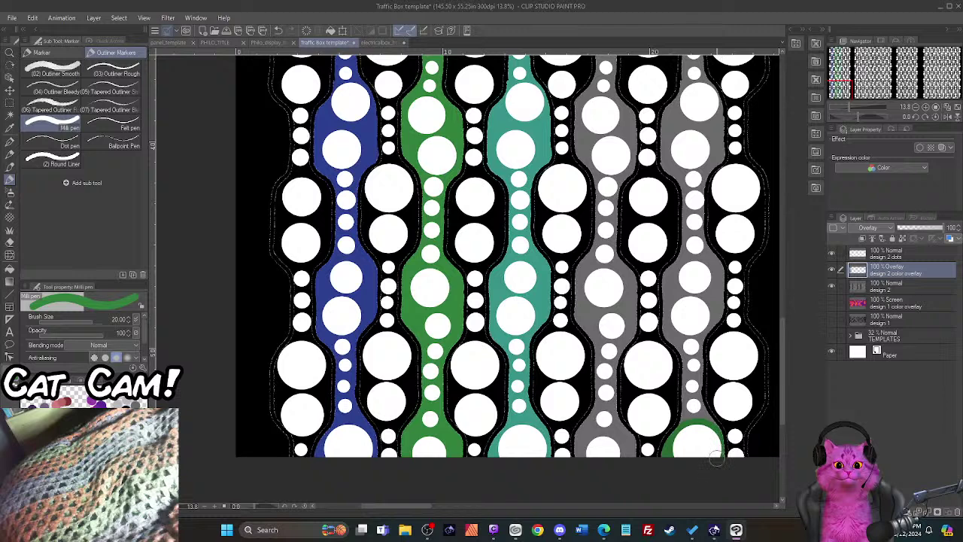
mouse_move(708, 418)
mouse_down()
mouse_move(694, 384)
mouse_move(694, 421)
mouse_move(685, 419)
mouse_move(693, 366)
mouse_move(690, 385)
mouse_move(694, 367)
mouse_move(695, 379)
mouse_move(690, 348)
mouse_move(693, 365)
mouse_move(672, 332)
mouse_move(678, 258)
mouse_move(712, 259)
mouse_move(706, 322)
mouse_up()
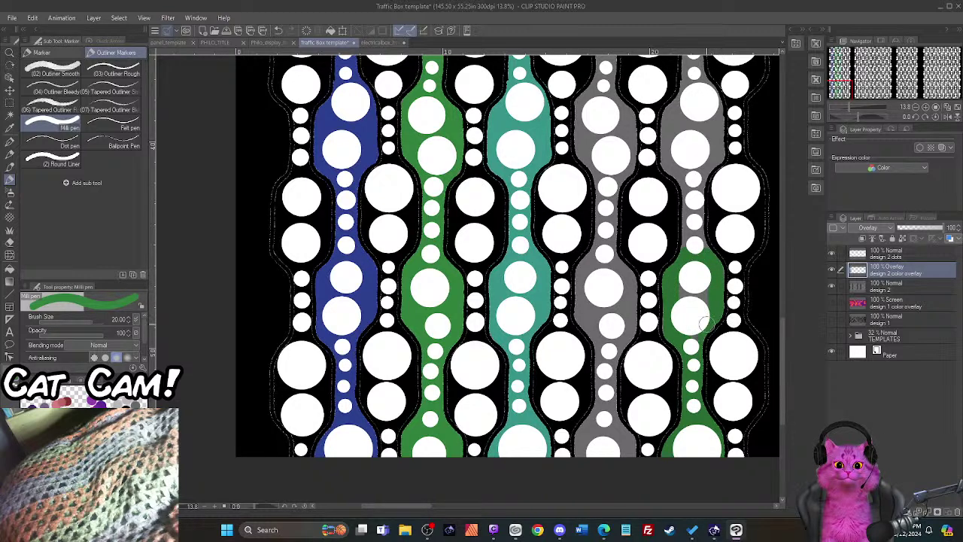
mouse_move(688, 276)
mouse_down()
mouse_move(691, 234)
mouse_move(708, 258)
mouse_move(691, 179)
mouse_move(678, 164)
mouse_move(668, 168)
mouse_move(668, 117)
mouse_move(674, 105)
mouse_move(693, 111)
mouse_move(706, 155)
mouse_move(697, 180)
mouse_move(717, 155)
mouse_move(718, 122)
mouse_move(704, 134)
mouse_move(706, 92)
mouse_up()
drag(782, 331, 785, 283)
mouse_move(686, 320)
mouse_down()
mouse_move(689, 245)
mouse_move(694, 318)
mouse_move(702, 308)
mouse_move(708, 316)
mouse_move(697, 248)
mouse_move(672, 238)
mouse_move(669, 224)
mouse_move(667, 176)
mouse_move(697, 150)
mouse_move(717, 169)
mouse_move(704, 223)
mouse_up()
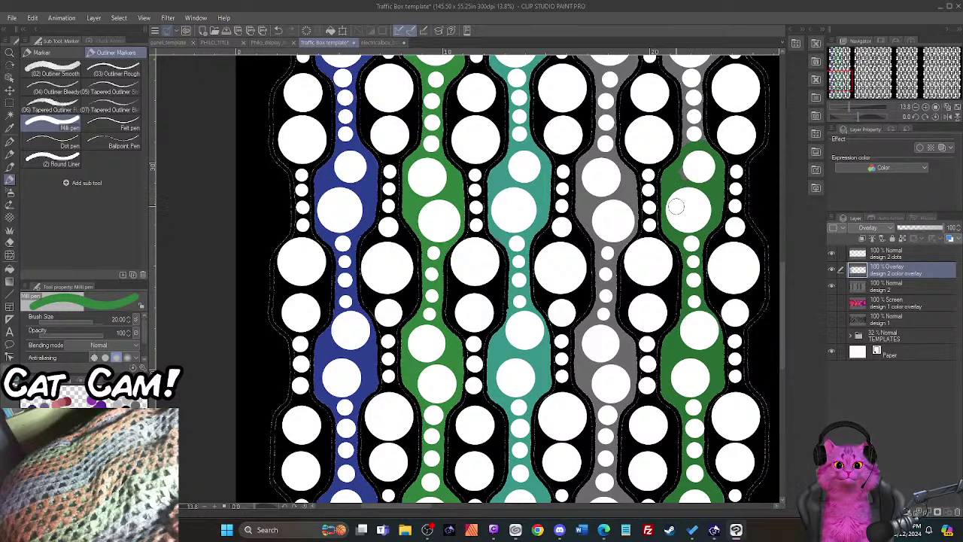
drag(693, 158, 691, 99)
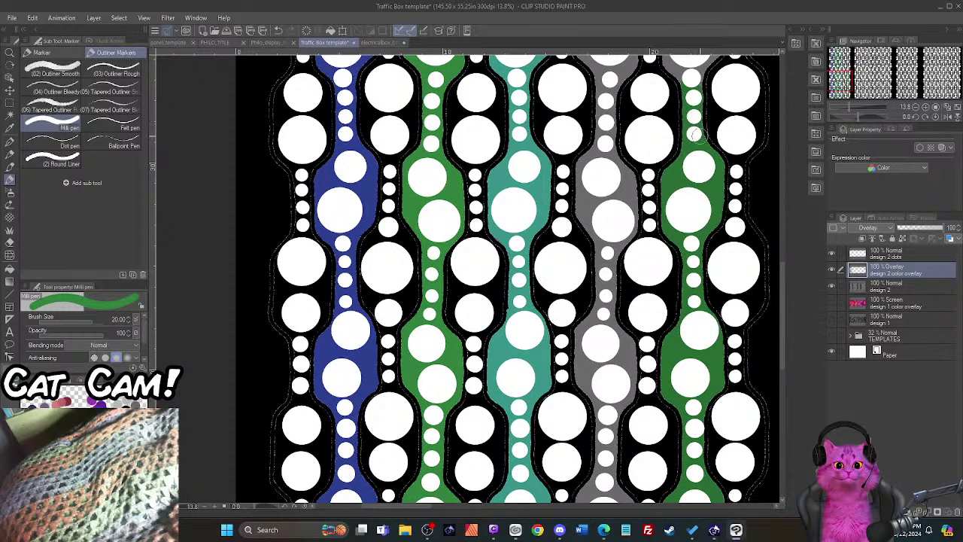
Step: Continue the green fill up the first panel's fifth gap through its upper sections to the top edge
drag(779, 292, 791, 244)
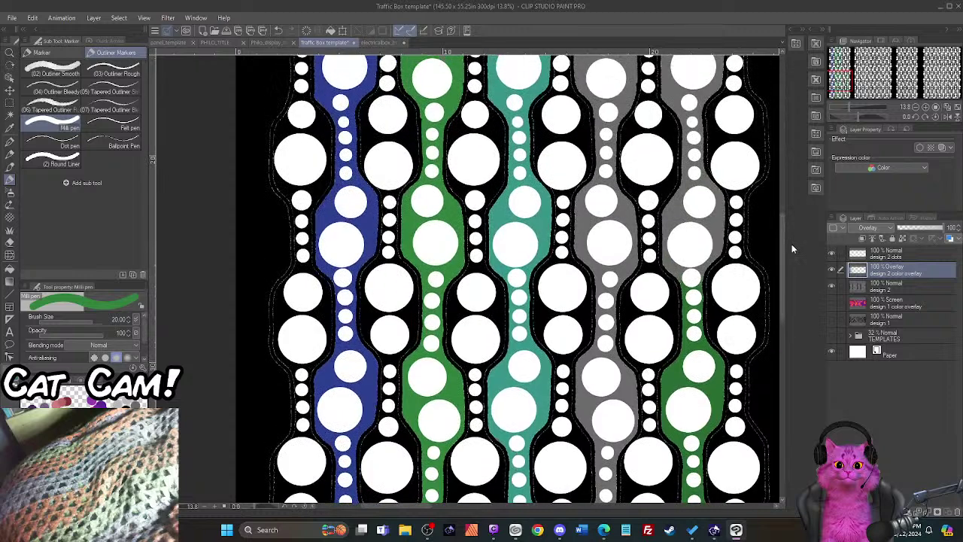
mouse_move(671, 260)
mouse_down()
mouse_move(672, 206)
mouse_move(696, 189)
mouse_move(717, 203)
mouse_move(698, 269)
mouse_up()
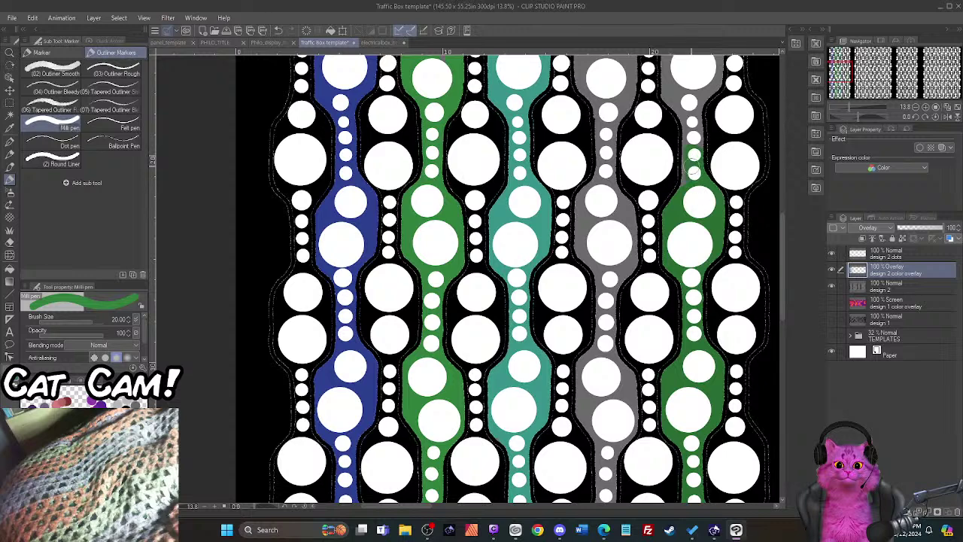
mouse_move(694, 154)
mouse_down()
mouse_move(686, 120)
mouse_move(701, 135)
mouse_move(668, 89)
mouse_up()
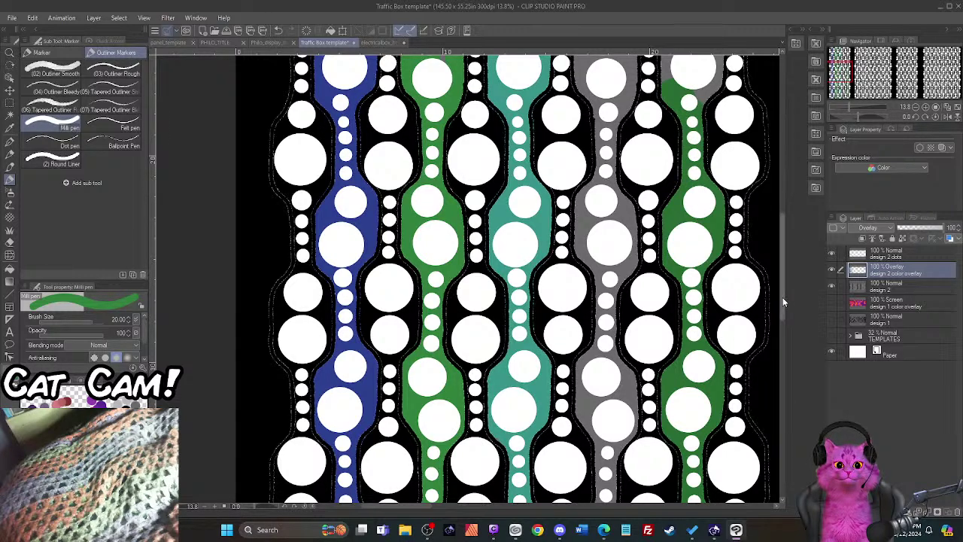
drag(782, 298, 796, 231)
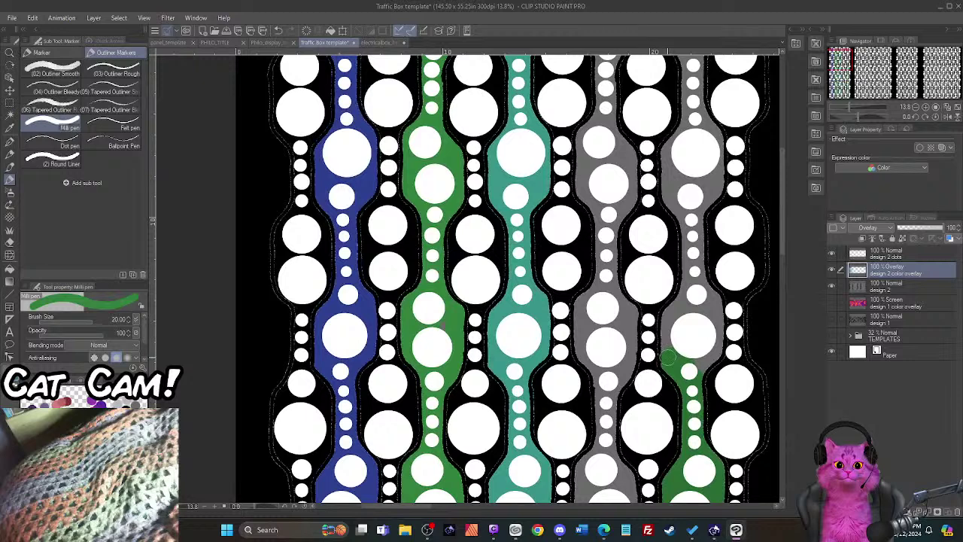
mouse_move(668, 358)
mouse_down()
mouse_move(673, 307)
mouse_move(710, 295)
mouse_move(717, 338)
mouse_move(702, 370)
mouse_up()
mouse_move(679, 323)
mouse_down()
mouse_move(700, 316)
mouse_move(696, 247)
mouse_move(686, 295)
mouse_move(685, 214)
mouse_move(704, 219)
mouse_move(713, 192)
mouse_move(707, 121)
mouse_move(685, 227)
mouse_move(672, 203)
mouse_move(672, 151)
mouse_move(679, 188)
mouse_move(698, 194)
mouse_up()
drag(702, 139, 694, 113)
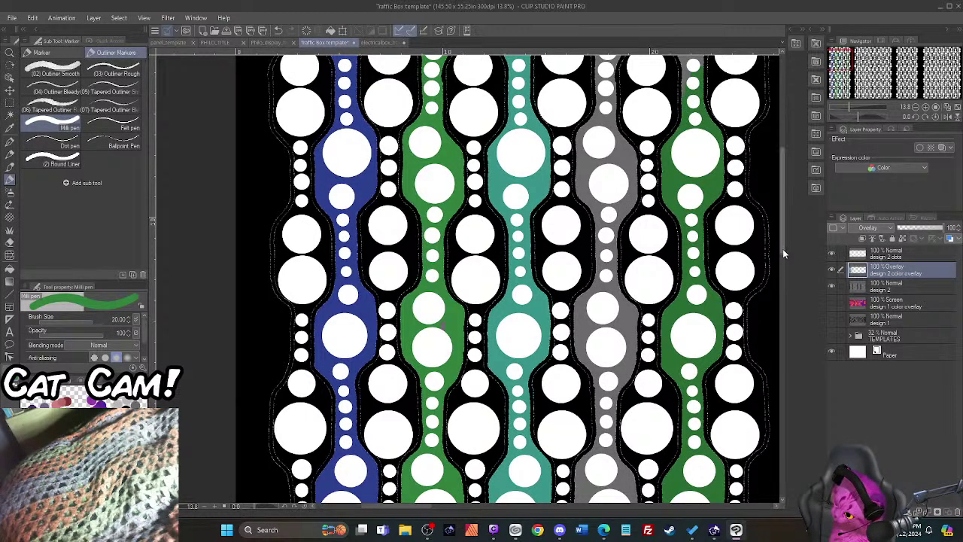
drag(782, 248, 783, 207)
mouse_move(691, 264)
mouse_down()
mouse_move(669, 184)
mouse_move(694, 219)
mouse_move(703, 194)
mouse_move(711, 196)
mouse_up()
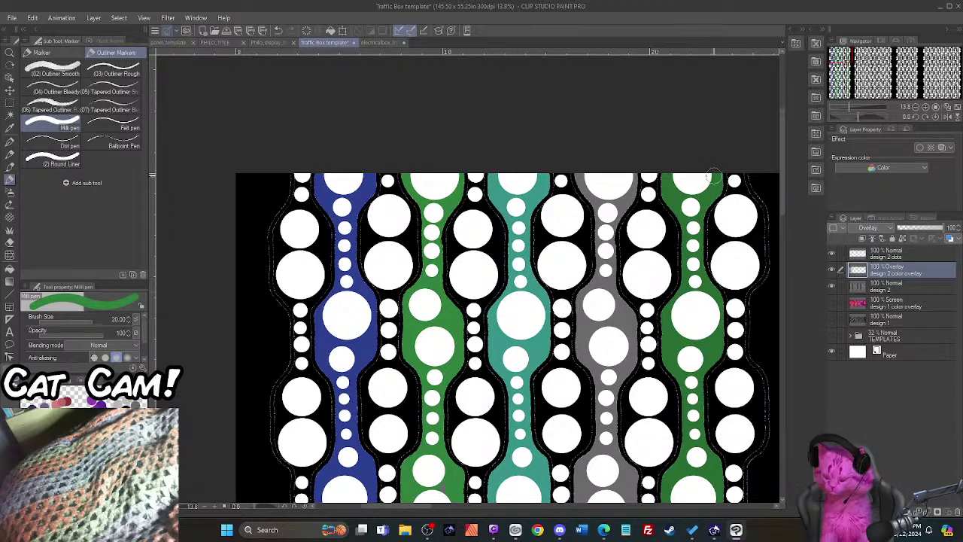
Step: Switch the drawing color to blue and paint the upper half of the first panel's fourth gray gap from the top edge downward
alt+click(324, 344)
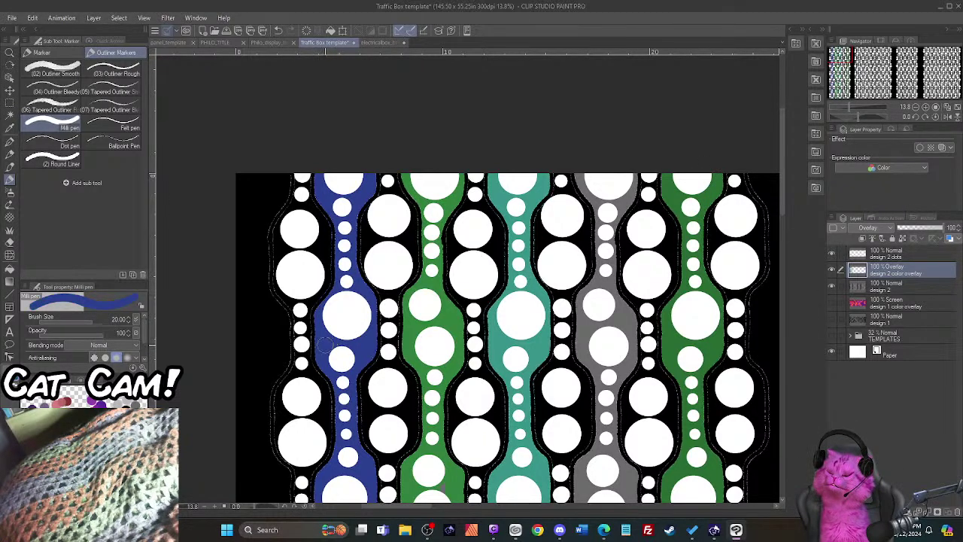
mouse_move(584, 183)
mouse_down()
mouse_move(611, 209)
mouse_move(630, 180)
mouse_move(603, 235)
mouse_move(602, 270)
mouse_move(621, 330)
mouse_move(631, 317)
mouse_move(633, 326)
mouse_move(626, 320)
mouse_move(618, 343)
mouse_move(590, 288)
mouse_move(582, 359)
mouse_move(580, 344)
mouse_move(607, 377)
mouse_move(599, 387)
mouse_move(591, 367)
mouse_move(624, 358)
mouse_move(603, 401)
mouse_move(610, 397)
mouse_move(599, 417)
mouse_up()
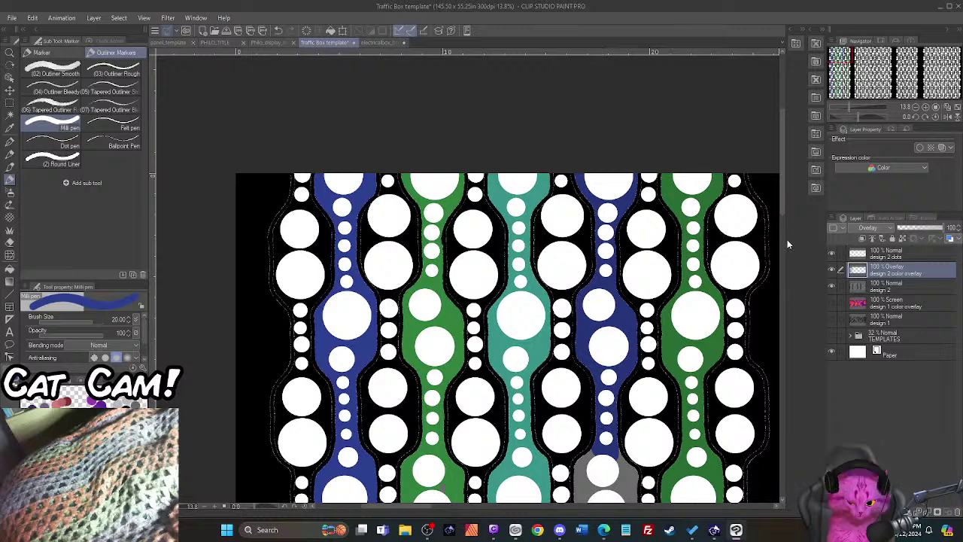
scroll(783, 249, down, 5)
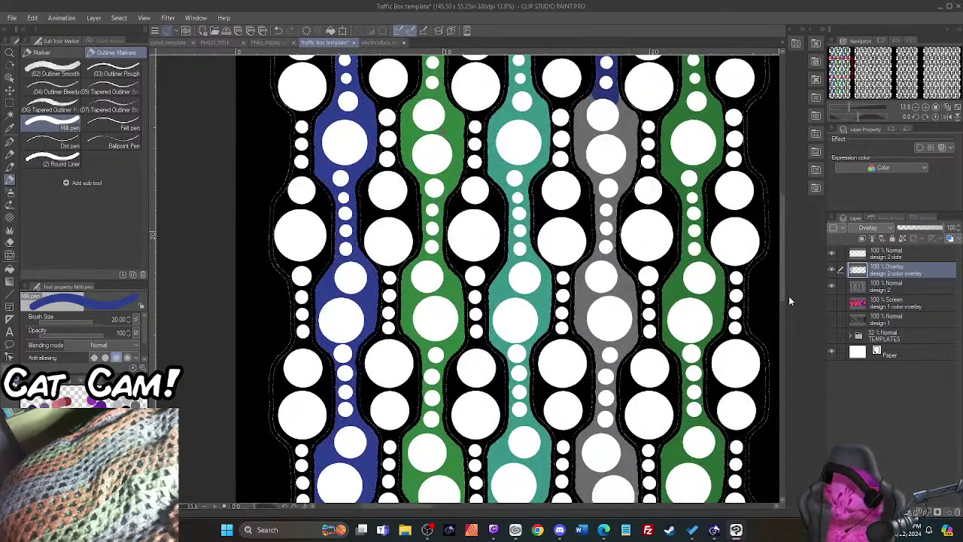
mouse_move(586, 111)
mouse_down()
mouse_move(632, 121)
mouse_move(626, 169)
mouse_move(586, 113)
mouse_move(581, 161)
mouse_move(599, 183)
mouse_move(620, 185)
mouse_move(612, 189)
mouse_move(601, 242)
mouse_move(630, 309)
mouse_move(607, 265)
mouse_move(595, 298)
mouse_move(588, 267)
mouse_move(584, 329)
mouse_move(606, 316)
mouse_move(616, 347)
mouse_move(629, 339)
mouse_up()
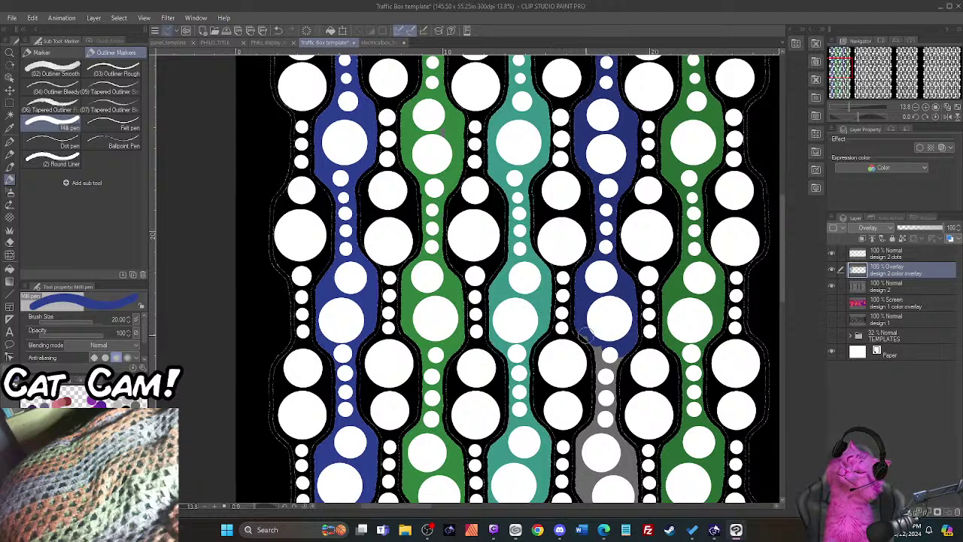
mouse_move(579, 326)
mouse_down()
mouse_move(611, 362)
mouse_move(626, 344)
mouse_move(601, 372)
mouse_move(606, 420)
mouse_move(608, 401)
mouse_move(582, 445)
mouse_move(612, 435)
mouse_move(626, 450)
mouse_move(631, 490)
mouse_up()
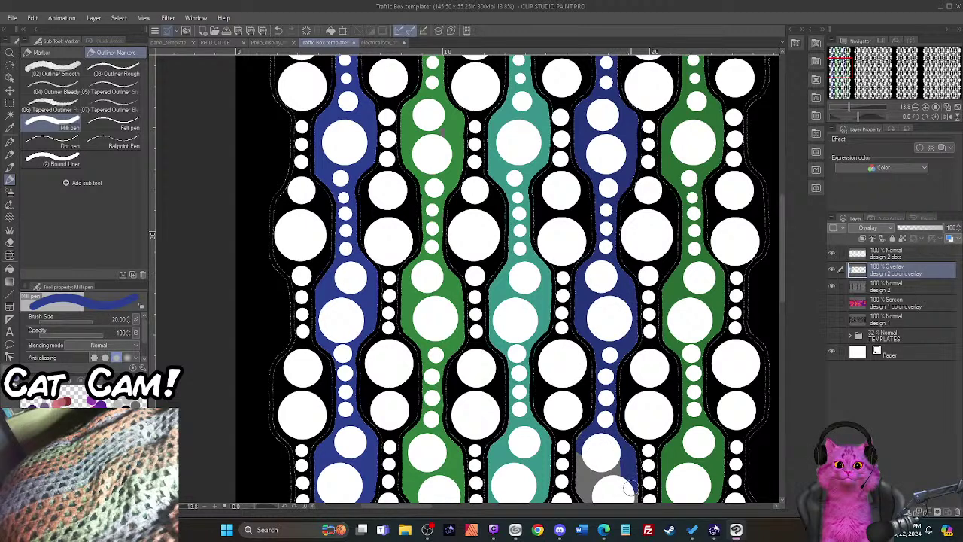
mouse_move(583, 438)
mouse_down()
mouse_move(580, 479)
mouse_move(594, 474)
mouse_move(618, 471)
mouse_up()
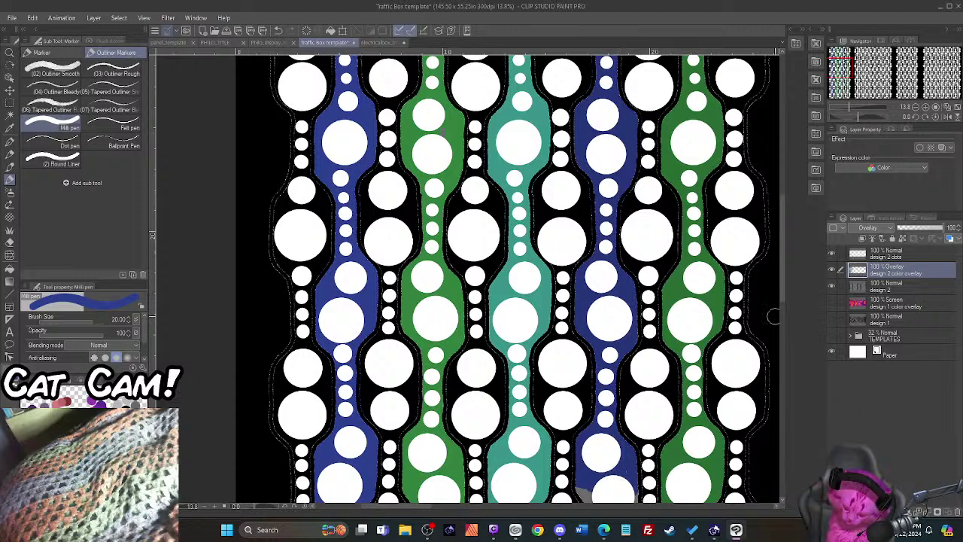
Step: Continue the blue fill down the first panel's fourth gap through its lower sections to the bottom edge
drag(783, 296, 794, 377)
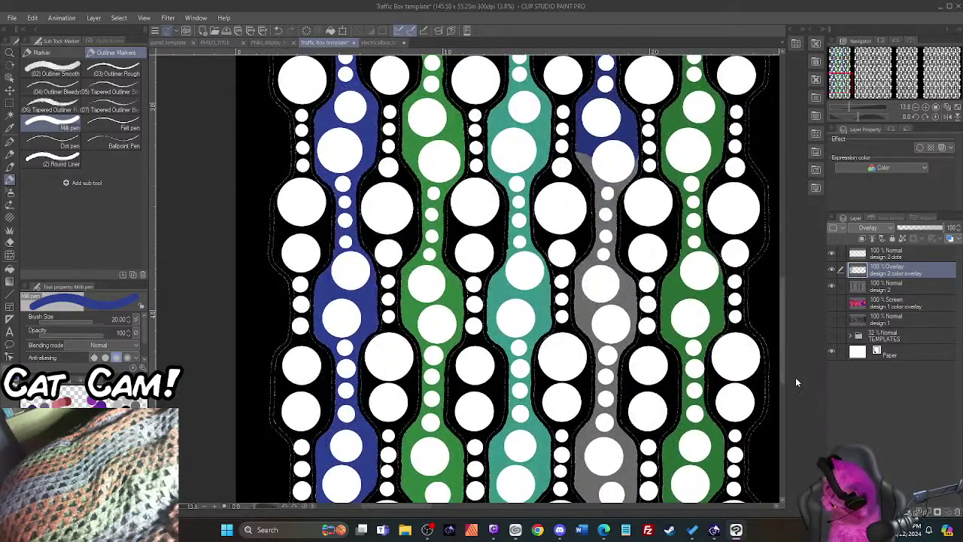
mouse_move(581, 151)
mouse_down()
mouse_move(620, 169)
mouse_move(634, 158)
mouse_move(613, 196)
mouse_move(614, 248)
mouse_move(603, 192)
mouse_move(600, 254)
mouse_move(602, 184)
mouse_move(603, 238)
mouse_move(579, 300)
mouse_move(578, 324)
mouse_move(600, 353)
mouse_move(602, 423)
mouse_move(631, 316)
mouse_move(624, 277)
mouse_move(621, 294)
mouse_move(588, 321)
mouse_move(609, 338)
mouse_up()
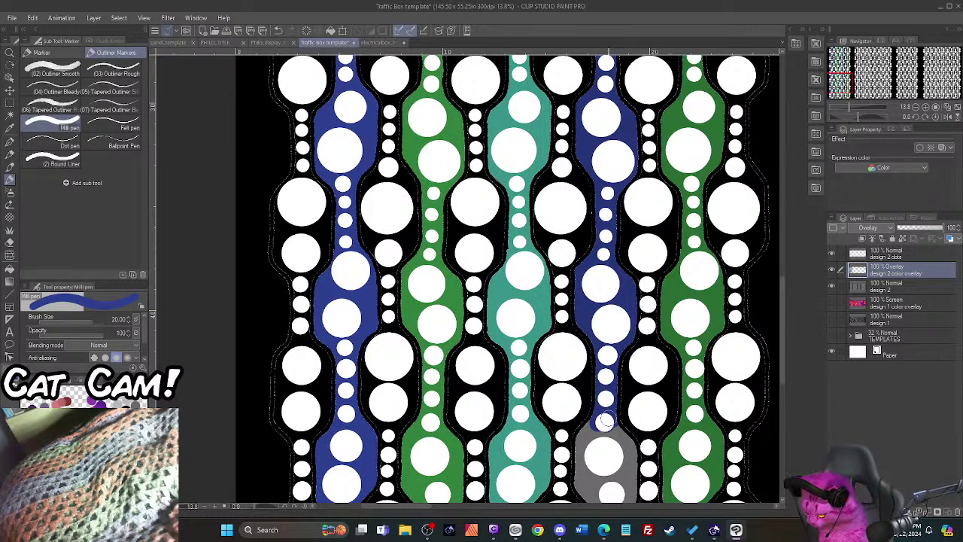
scroll(784, 316, down, 5)
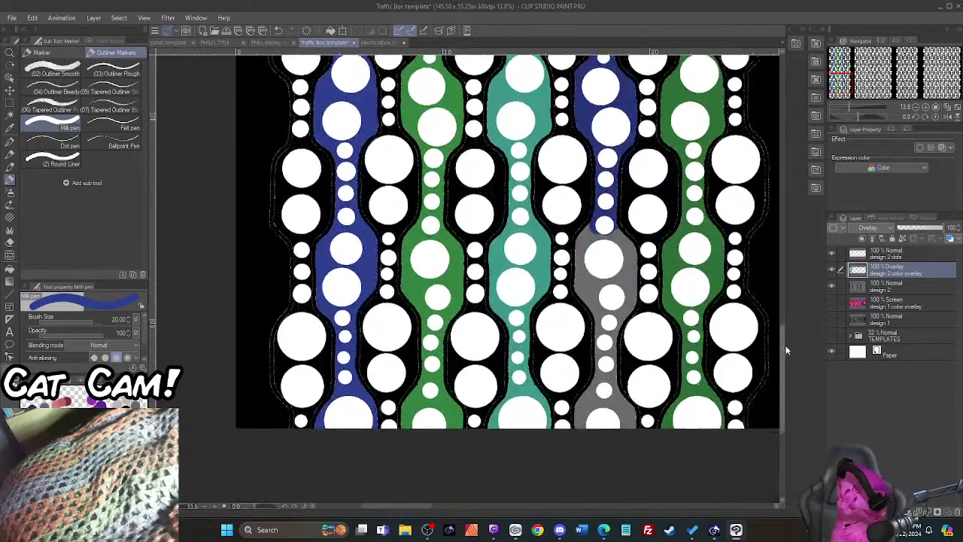
mouse_move(593, 207)
mouse_down()
mouse_move(580, 280)
mouse_move(602, 333)
mouse_move(580, 412)
mouse_move(617, 221)
mouse_move(632, 245)
mouse_move(631, 281)
mouse_move(611, 310)
mouse_move(606, 349)
mouse_move(637, 411)
mouse_move(602, 377)
mouse_move(588, 397)
mouse_up()
mouse_move(606, 295)
mouse_down()
mouse_move(592, 276)
mouse_move(592, 221)
mouse_move(608, 230)
mouse_move(614, 300)
mouse_move(595, 262)
mouse_up()
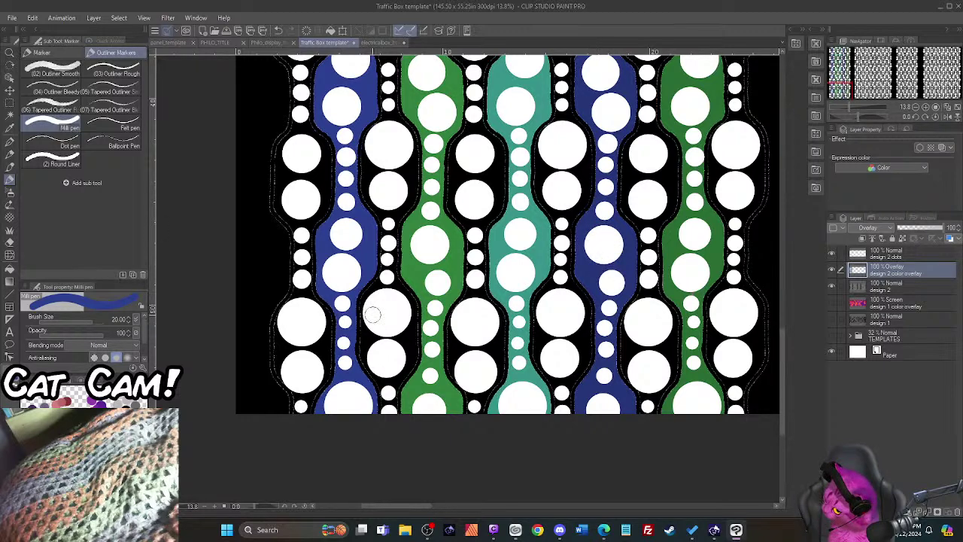
Step: Duplicate the design 2 color overlay layer holding the first panel's finished stripes
scroll(372, 309, up, 5)
scroll(364, 283, down, 5)
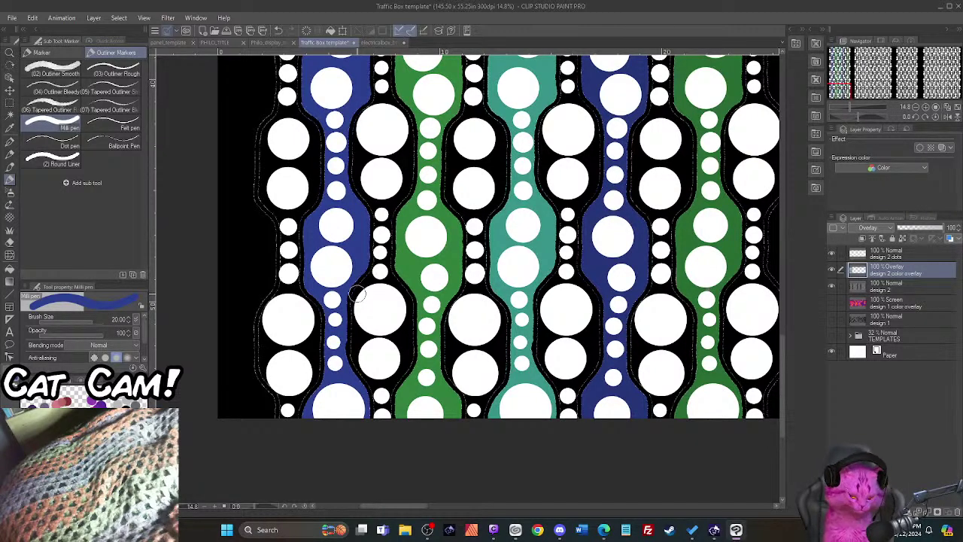
scroll(358, 295, down, 2)
scroll(358, 294, down, 1)
scroll(358, 294, up, 1)
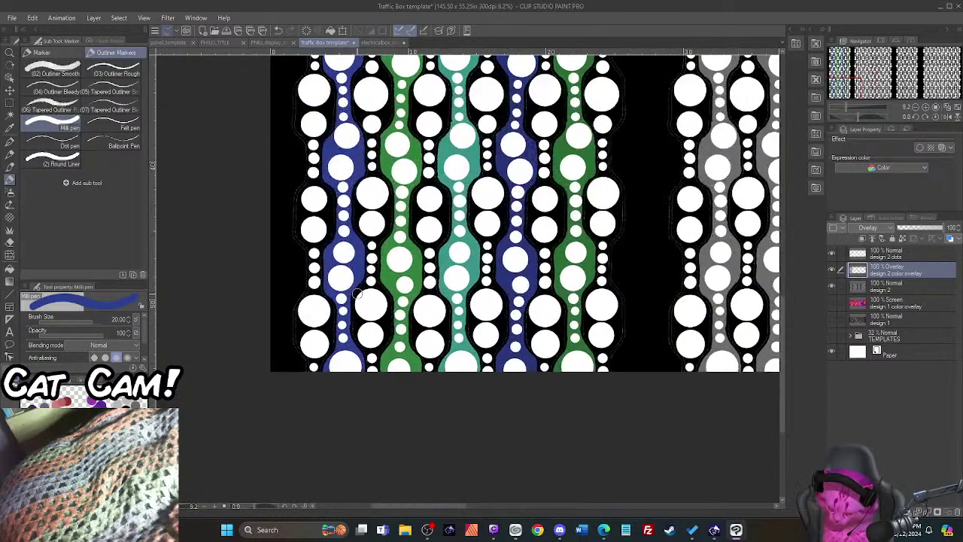
scroll(357, 294, down, 1)
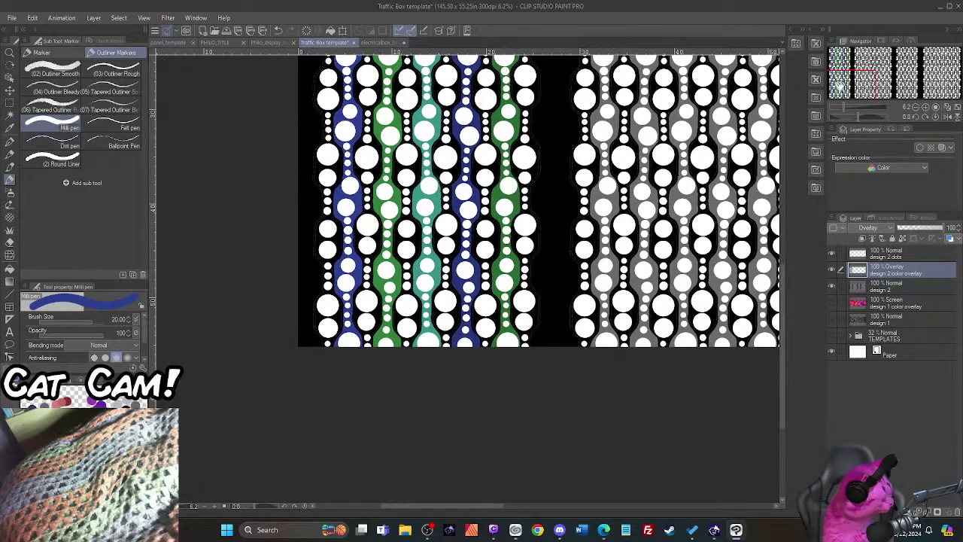
drag(836, 90, 840, 71)
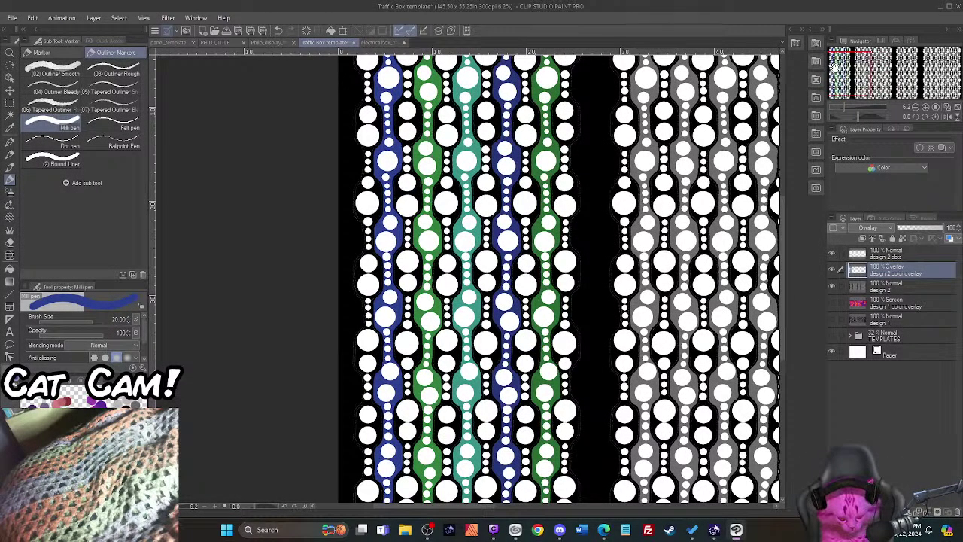
key(ctrl+c)
key(ctrl+v)
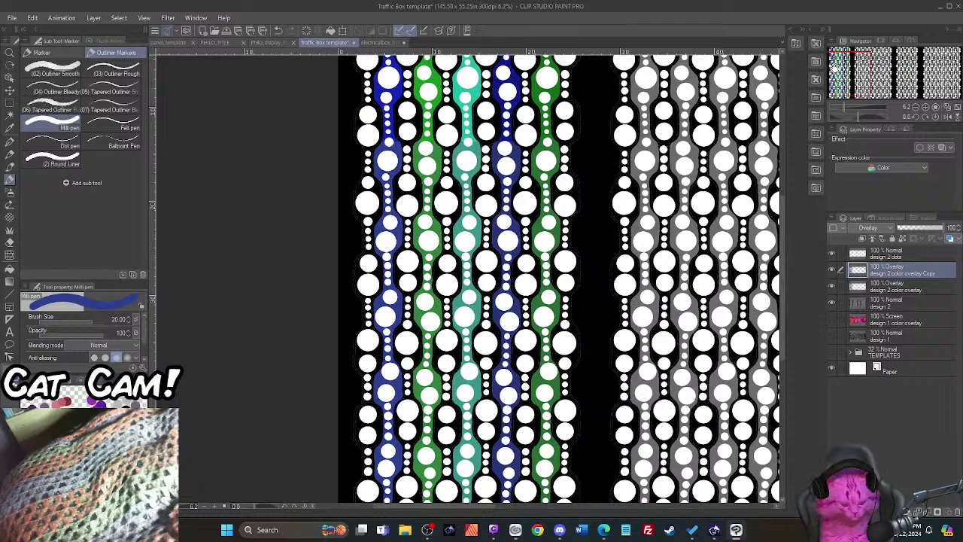
Step: Shift the duplicated overlay horizontally onto the second panel, aligning its stripes with that panel's first five gray gaps, and apply the transformation
key(ctrl+t)
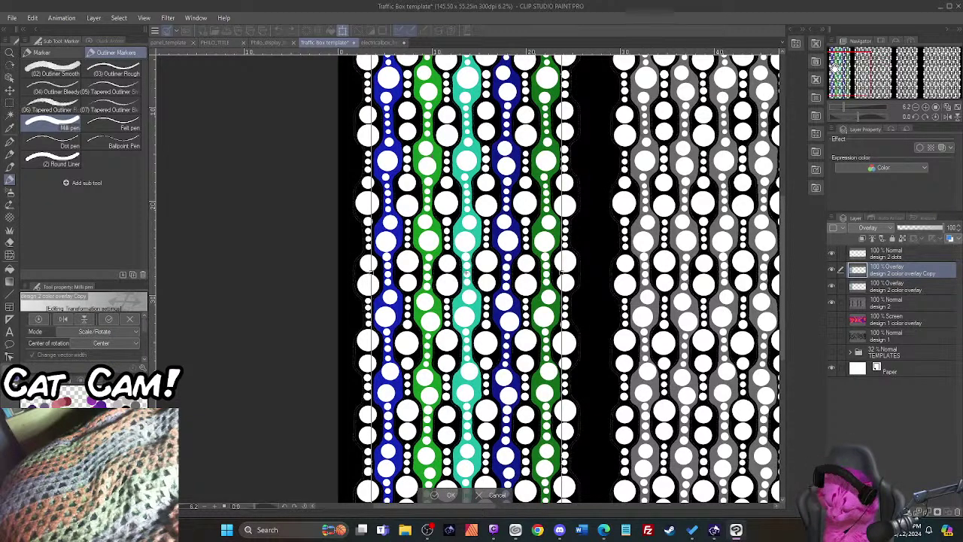
key(Right)
key(Right)
key(Right)
key(Right)
key(Right)
key(Right)
key(Right)
key(Right)
key(Right)
key(Right)
key(Right)
key(Right)
key(Right)
key(Right)
key(Right)
key(Right)
key(Right)
key(Right)
key(Right)
key(Right)
key(Right)
key(Right)
key(Right)
key(Right)
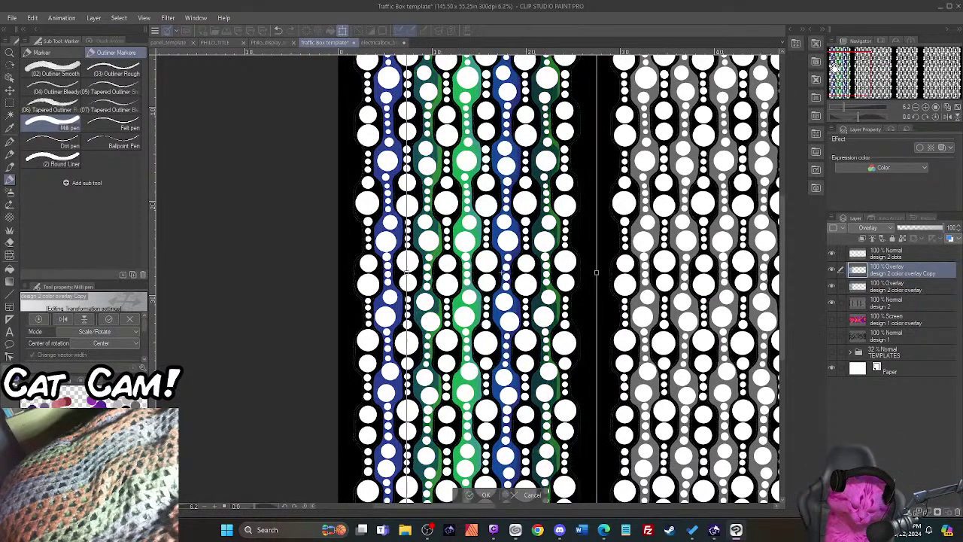
key(Right)
key(Right)
key(Right)
key(Right)
key(Right)
key(Right)
key(Right)
key(Right)
key(Right)
key(Right)
key(Right)
key(Right)
key(Right)
key(Right)
key(Right)
key(Right)
key(Right)
key(Right)
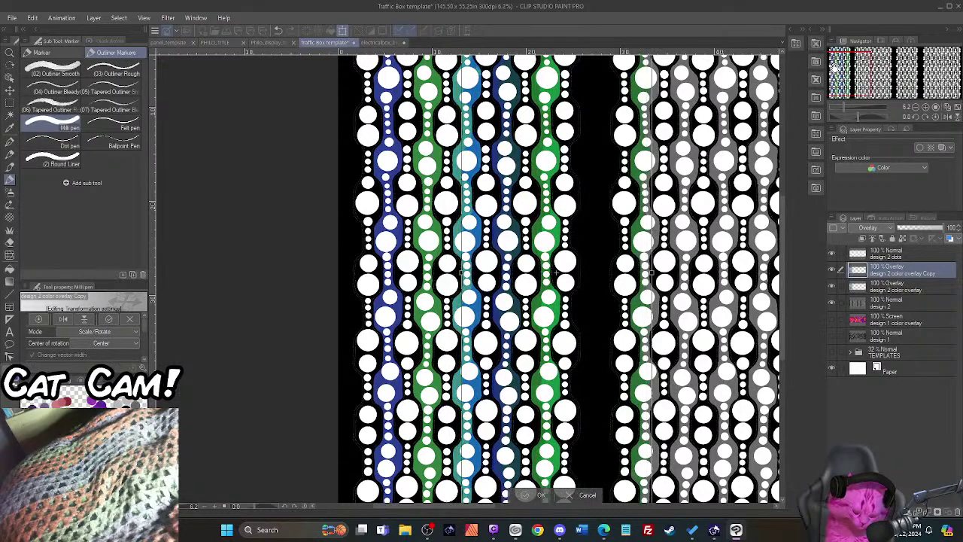
key(Right)
key(Right)
key(Right)
key(Right)
key(Right)
key(Right)
key(Right)
key(Right)
key(Right)
key(Right)
key(Right)
key(Right)
key(Right)
key(Right)
key(Right)
key(Right)
key(Right)
key(Right)
key(Right)
key(Right)
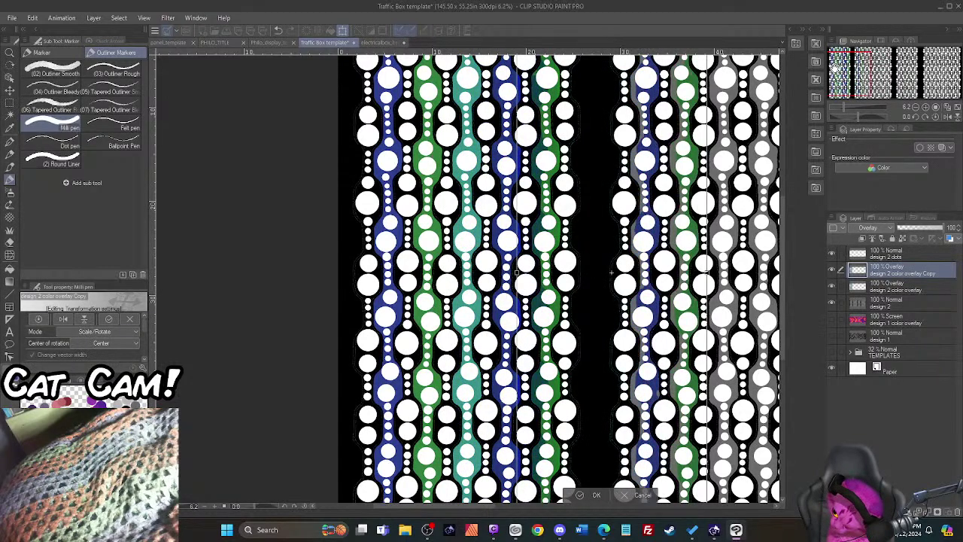
key(Right)
key(Right)
key(Right)
key(Right)
key(Right)
key(Right)
key(Right)
key(Right)
key(Right)
key(Right)
key(Right)
key(Right)
key(Right)
key(Right)
key(Right)
key(Right)
key(Right)
key(Right)
key(Right)
key(Right)
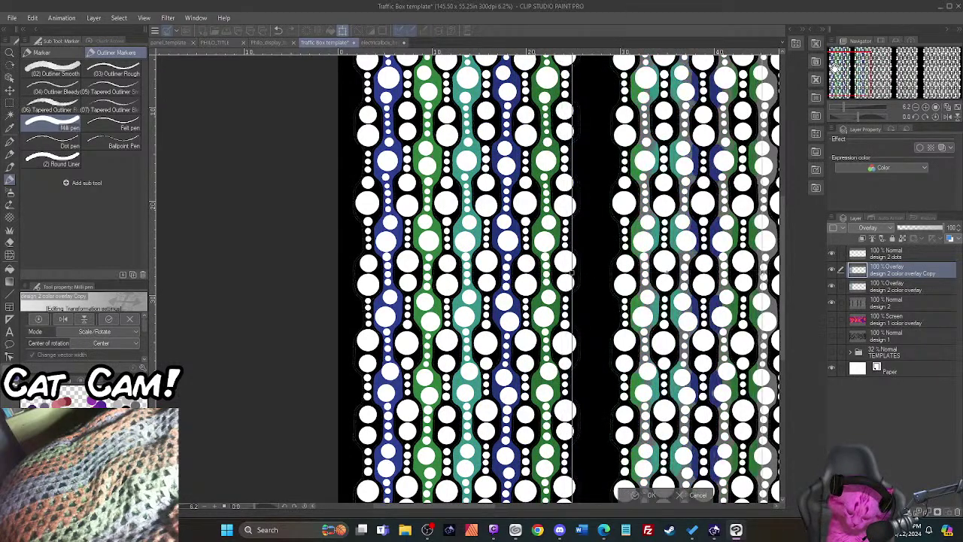
key(Right)
key(Right)
key(Right)
key(Right)
key(Right)
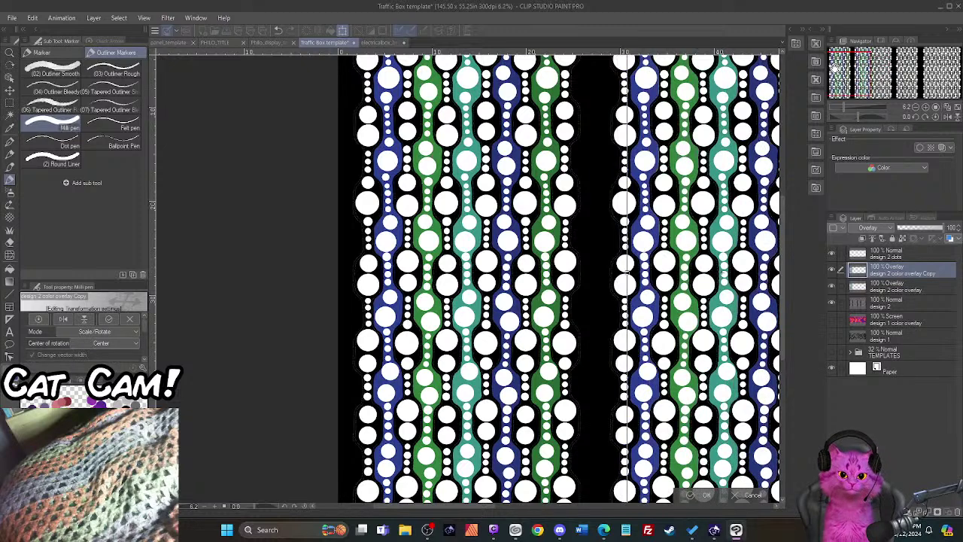
key(Left)
key(Left)
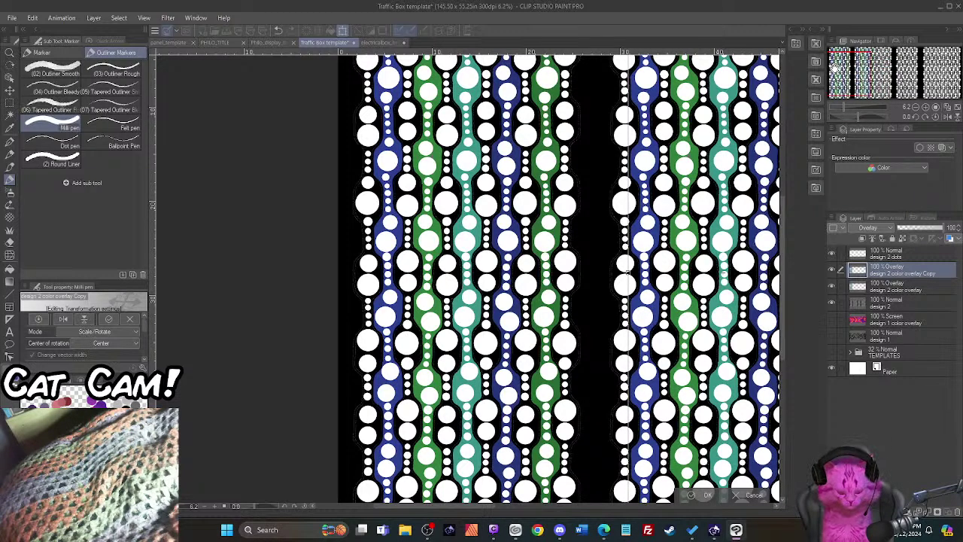
key(Return)
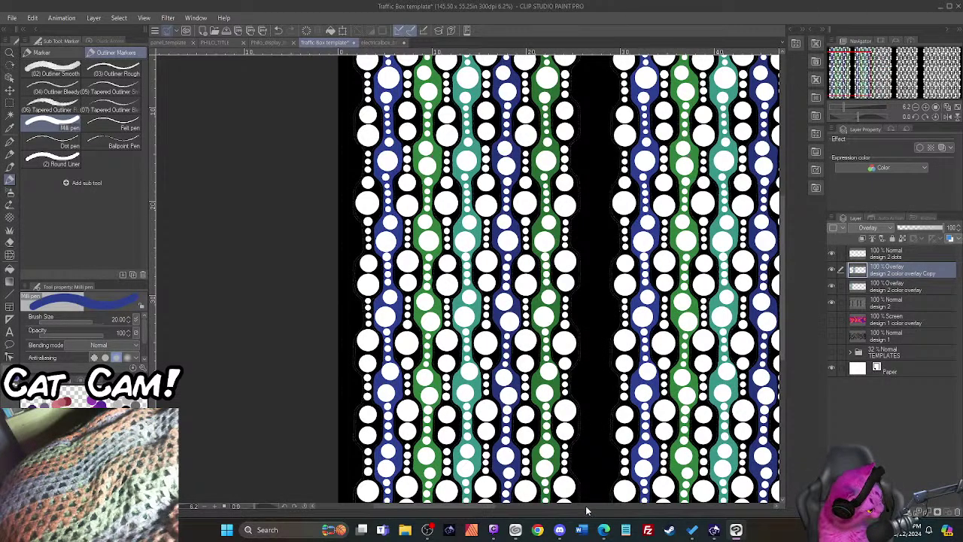
drag(479, 503, 563, 492)
scroll(562, 492, down, 5)
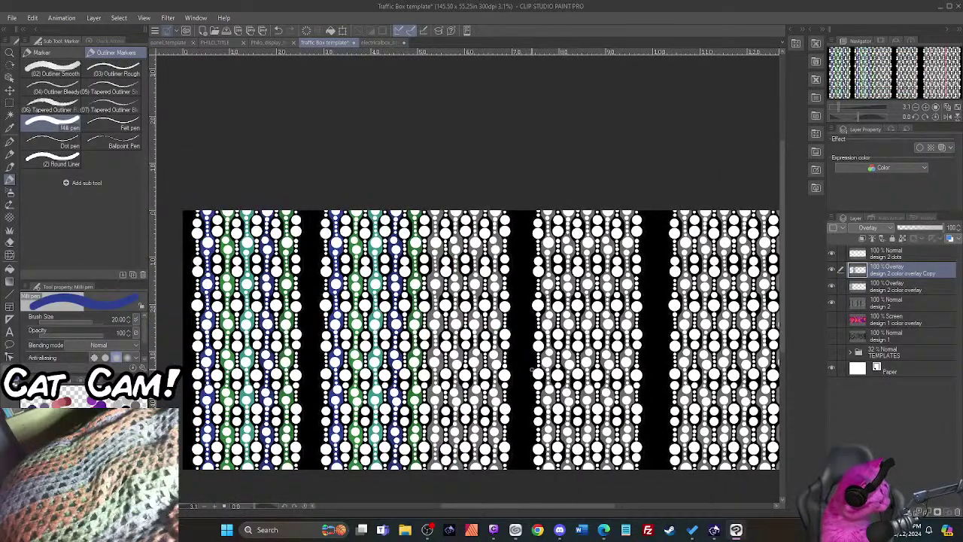
Step: Duplicate the first panel's design 2 color overlay again, move the copy onto the third panel's gray gaps, and apply the transformation
key(ctrl+c)
key(ctrl+v)
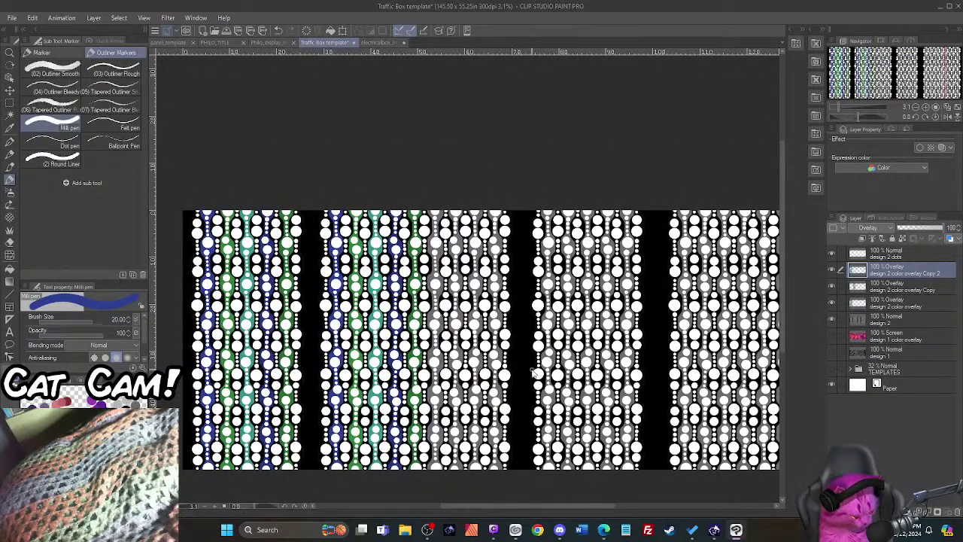
key(ctrl+t)
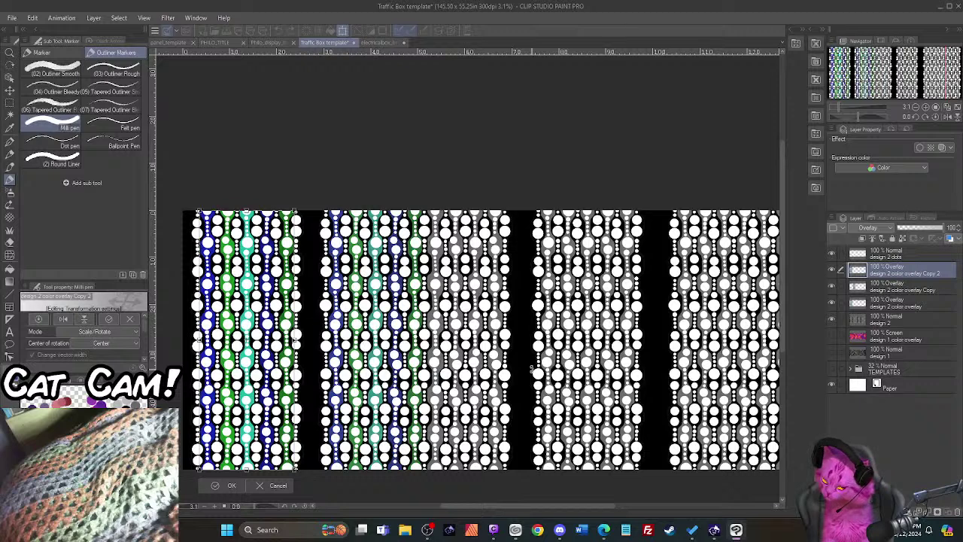
drag(276, 407, 597, 441)
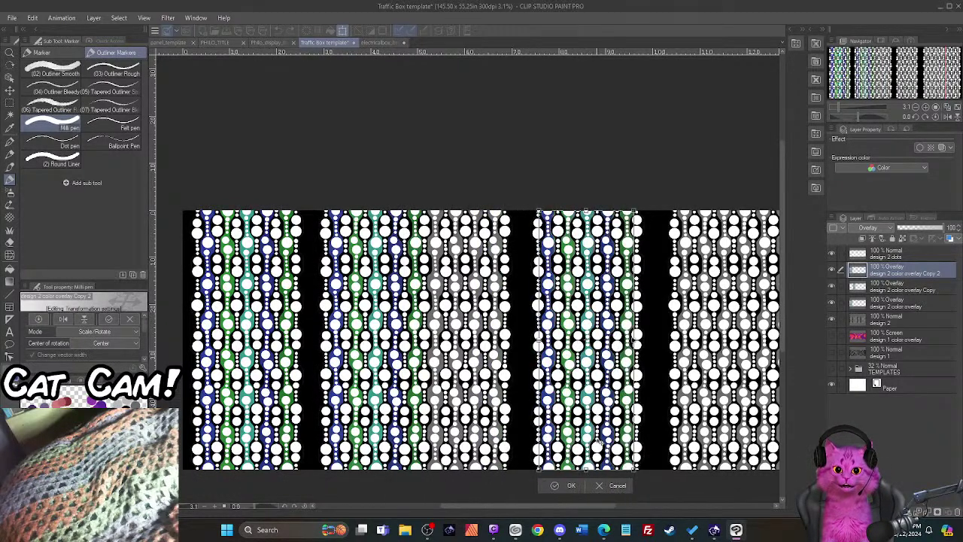
scroll(561, 463, up, 3)
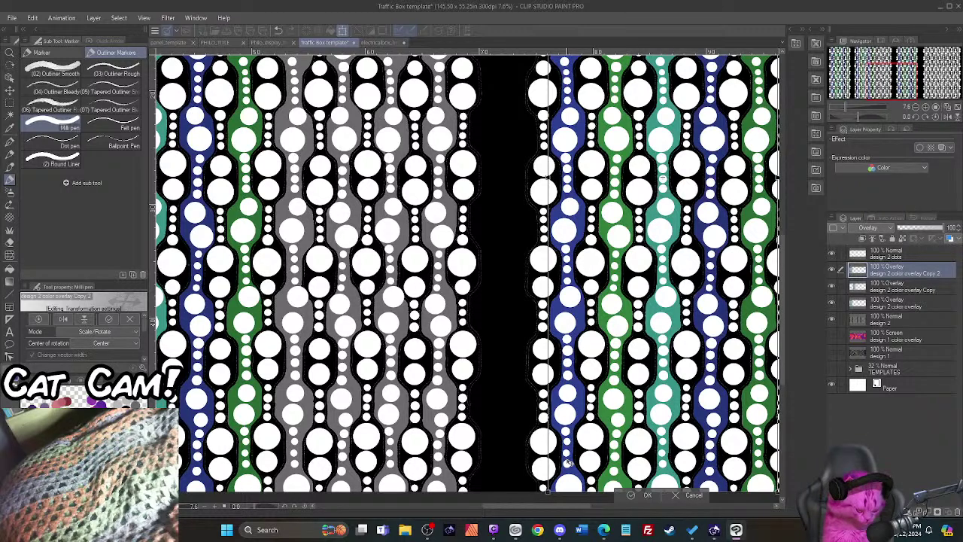
key(Return)
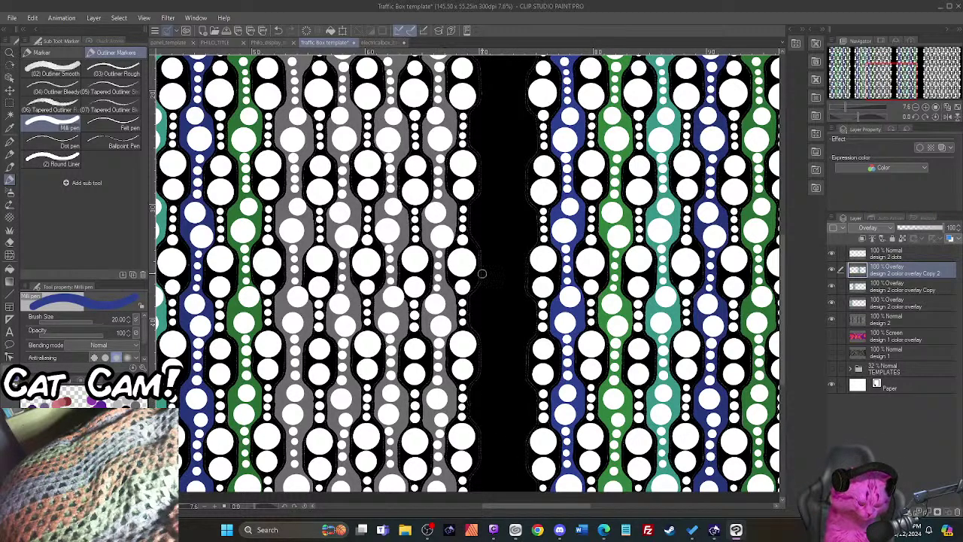
drag(896, 87, 913, 84)
scroll(612, 246, down, 5)
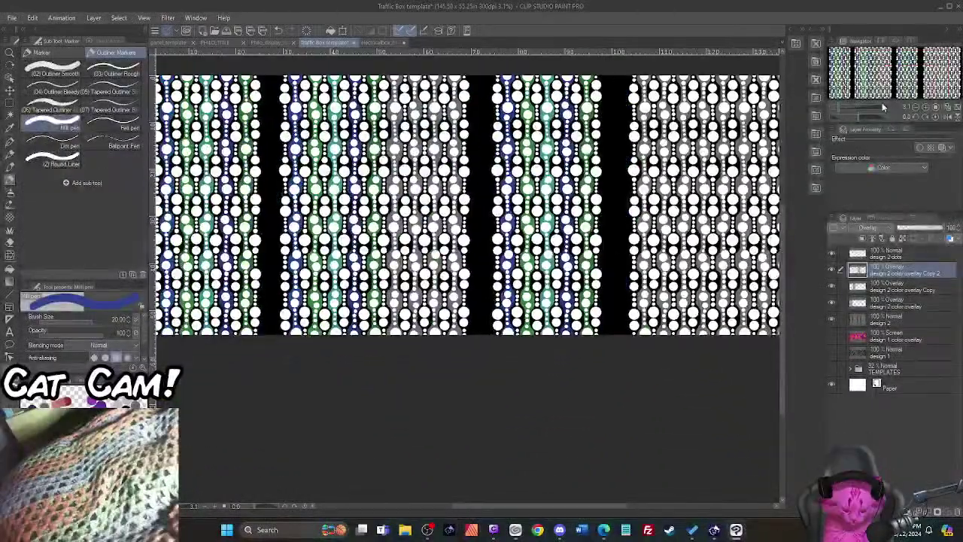
click(9, 103)
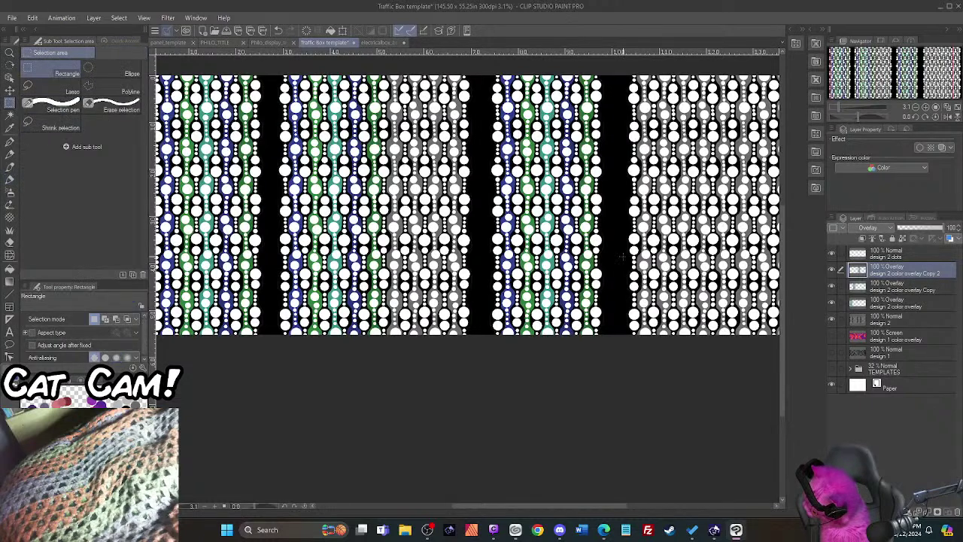
click(896, 289)
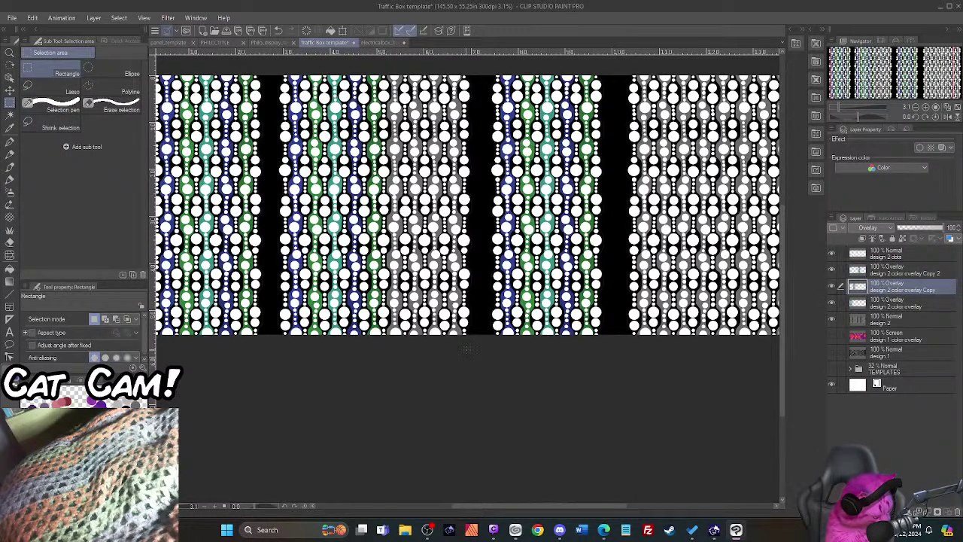
drag(472, 347, 272, 84)
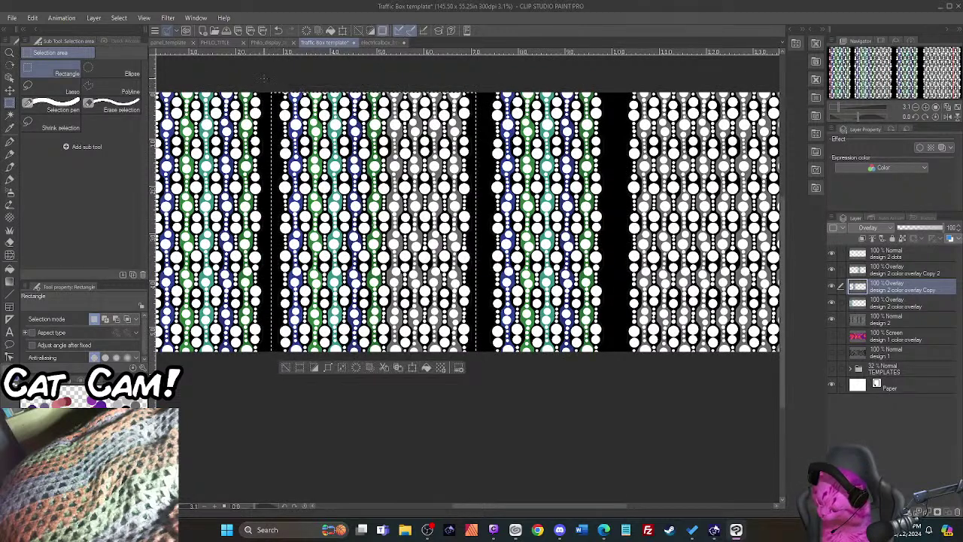
click(272, 84)
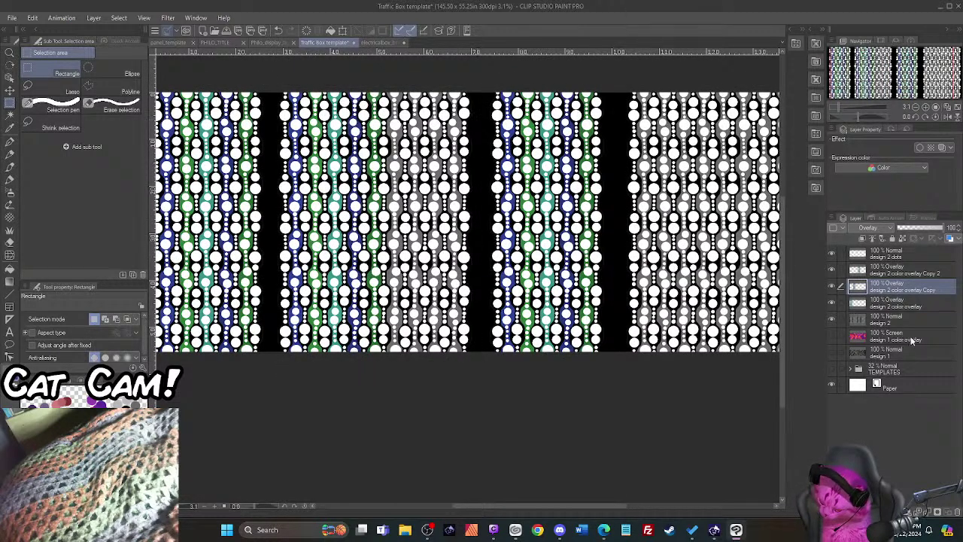
click(884, 273)
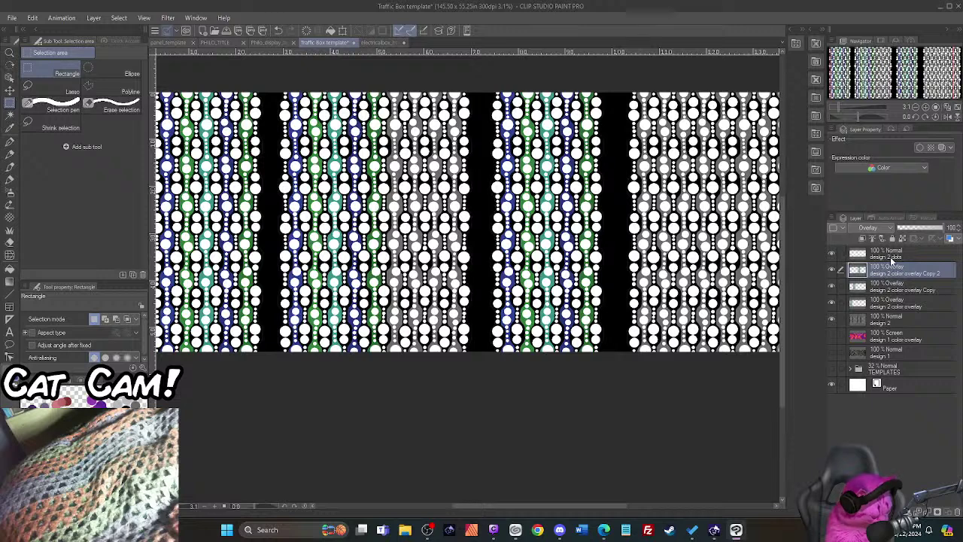
Step: Paste another copy of the color overlay above the design 2 dots layer and align it with the fourth panel's first five gray gaps
click(892, 258)
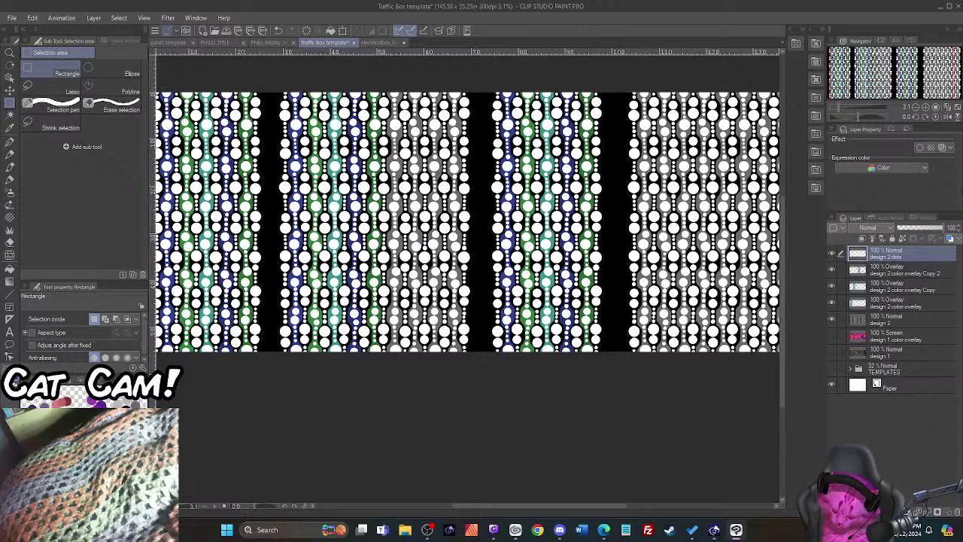
key(ctrl+v)
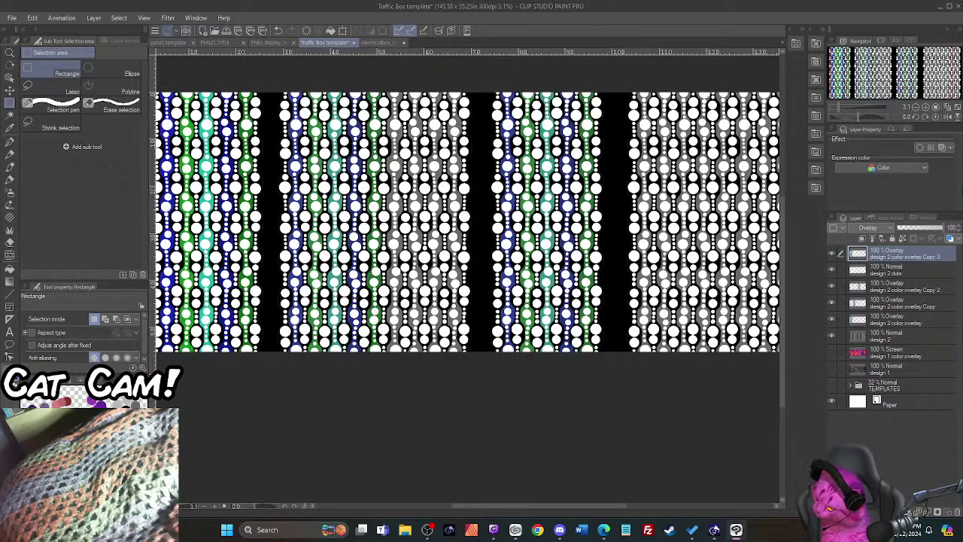
key(ctrl+t)
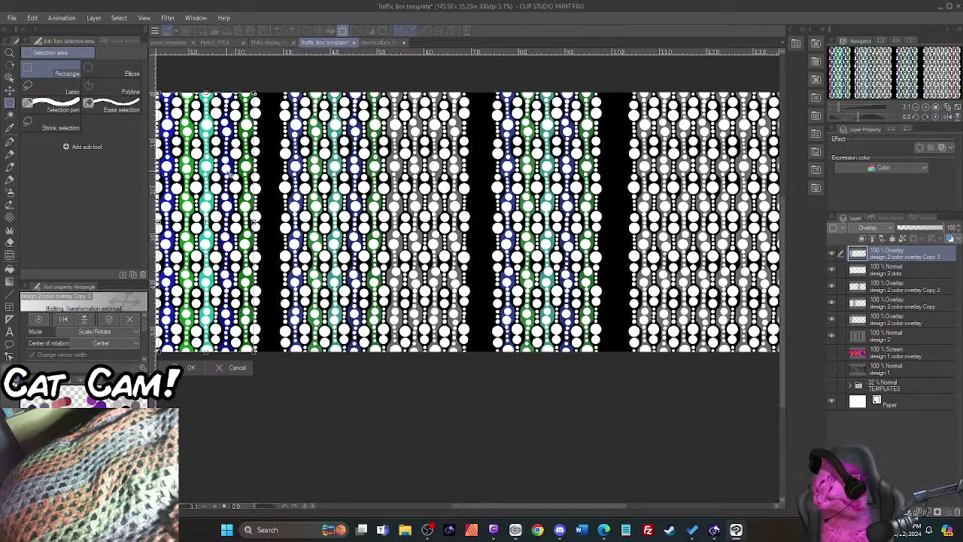
drag(217, 244, 692, 287)
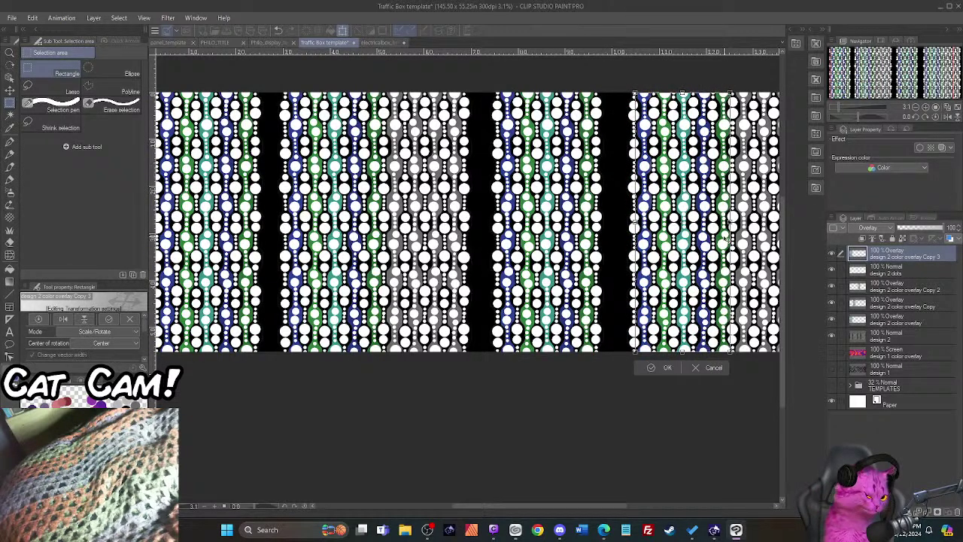
drag(725, 238, 725, 237)
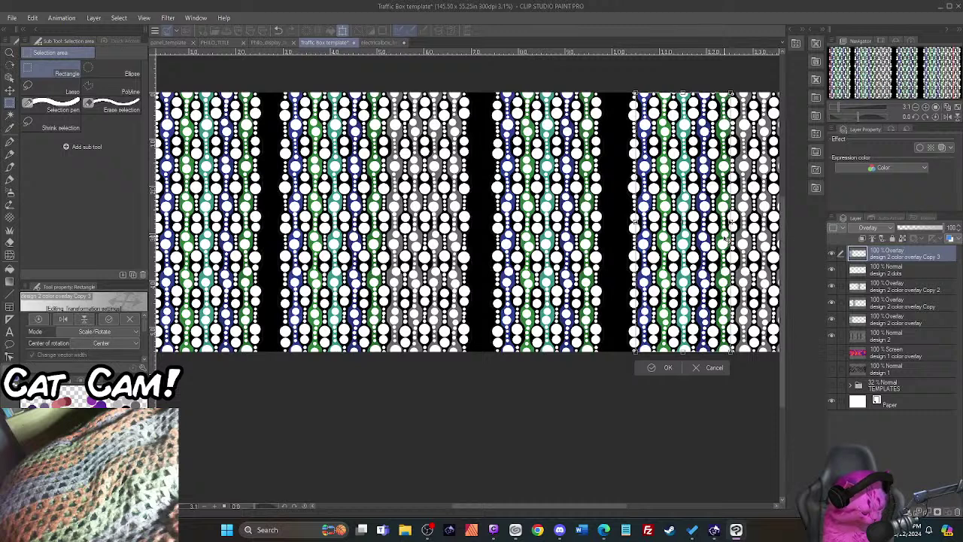
drag(725, 238, 726, 238)
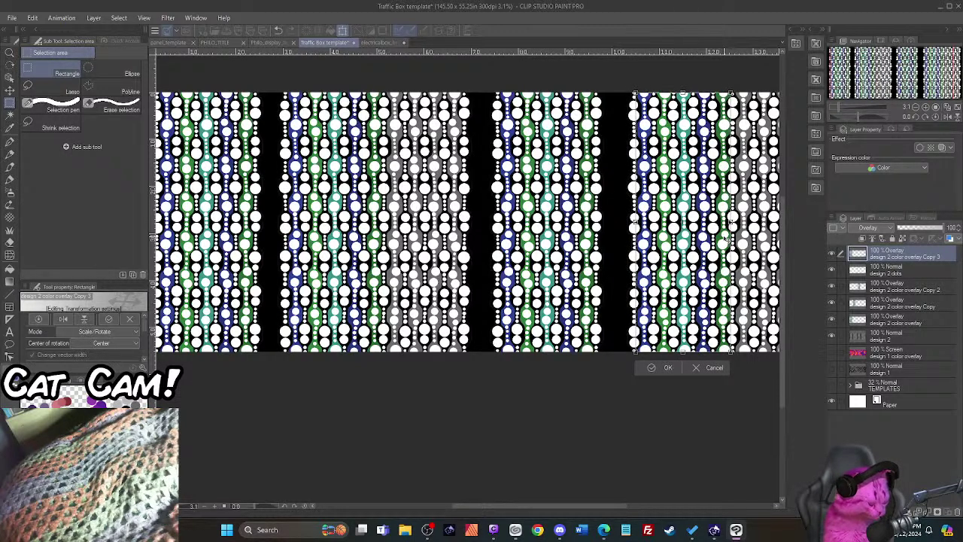
key(Return)
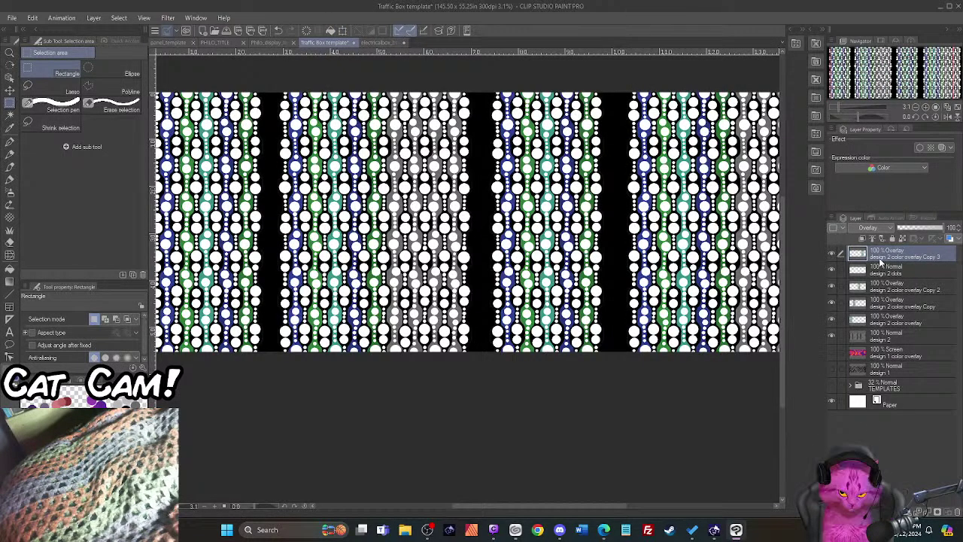
Step: Try to merge the four design 2 color overlay layers together with the dots layer and set the merged layer's blending mode to Overlay
shift+click(894, 324)
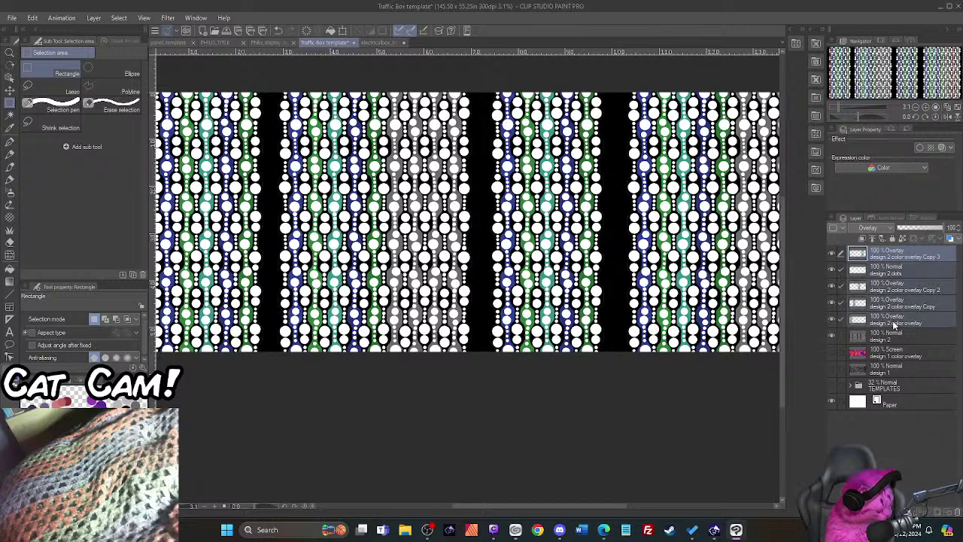
right_click(885, 299)
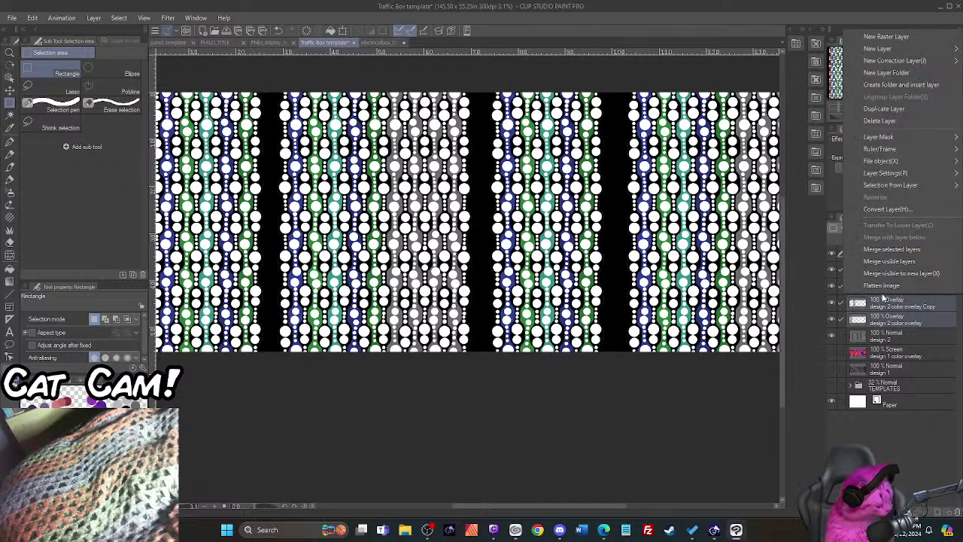
click(886, 250)
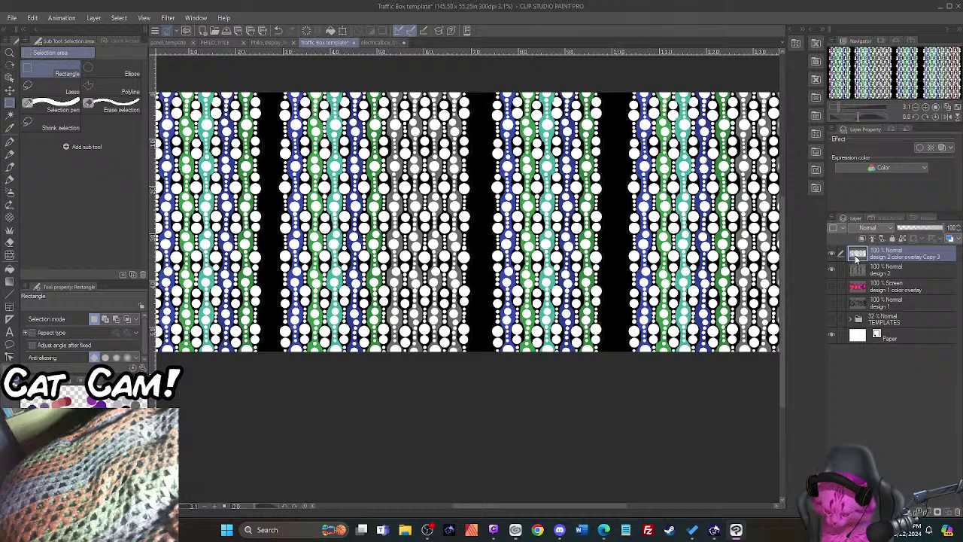
click(873, 230)
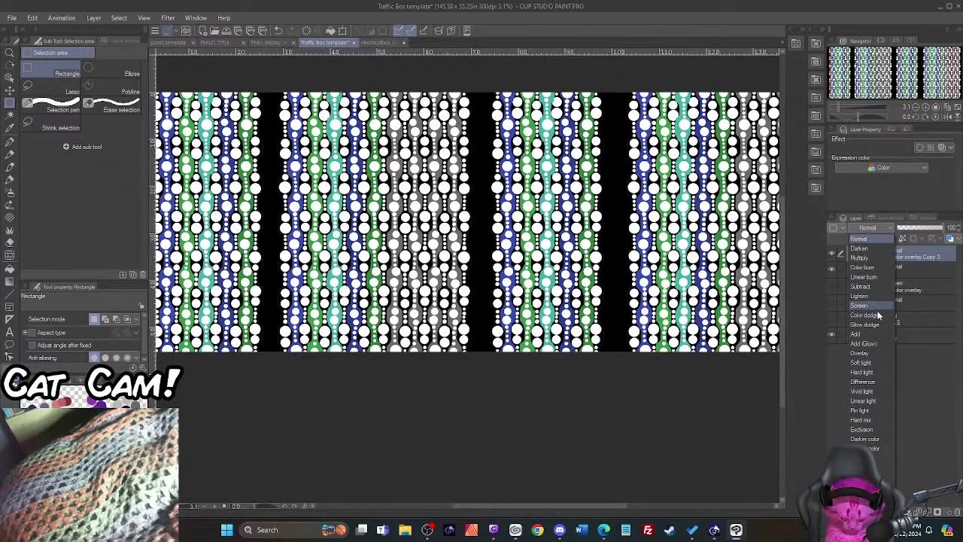
click(871, 353)
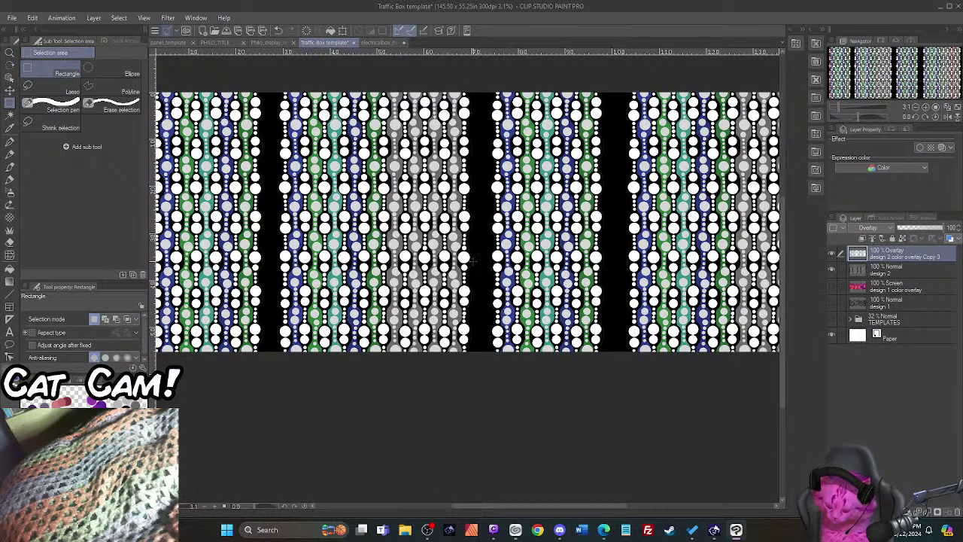
key(ctrl+plus)
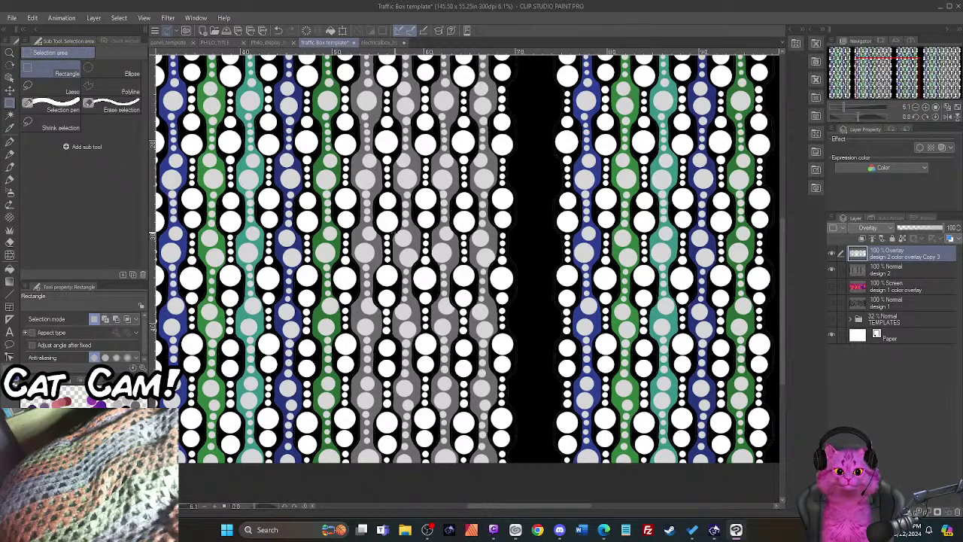
key(ctrl+z)
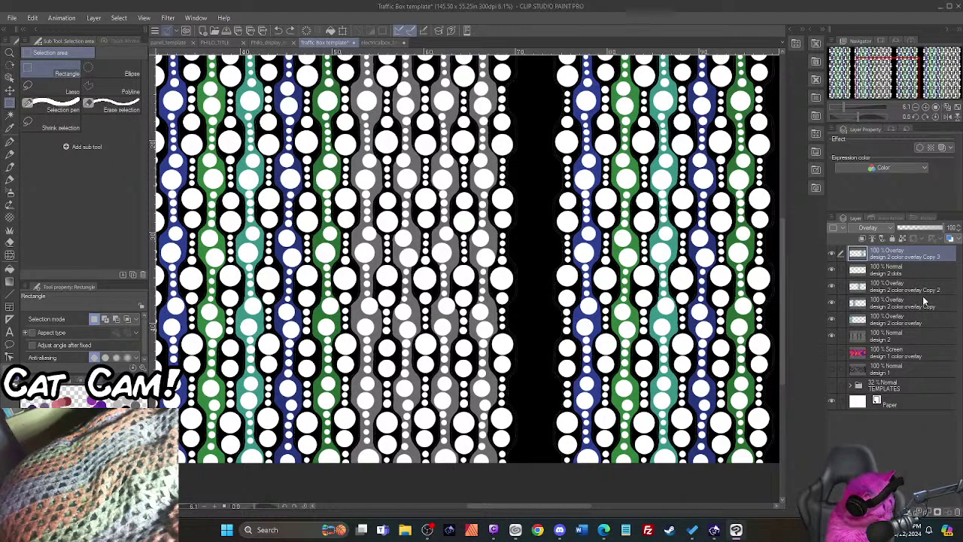
Step: Move the design 2 dots layer back to the top and merge the four design 2 color overlay layers into one layer with Overlay blending
drag(900, 272, 889, 252)
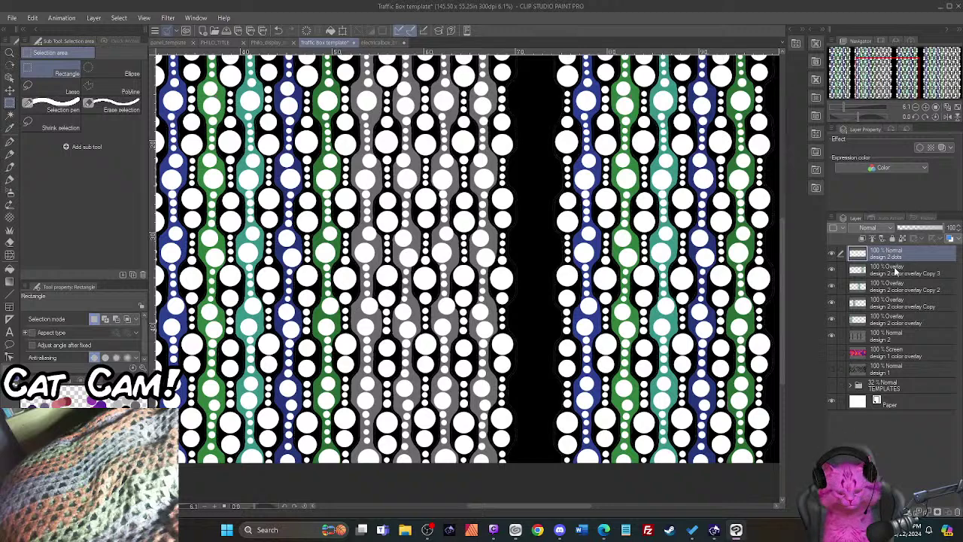
click(899, 274)
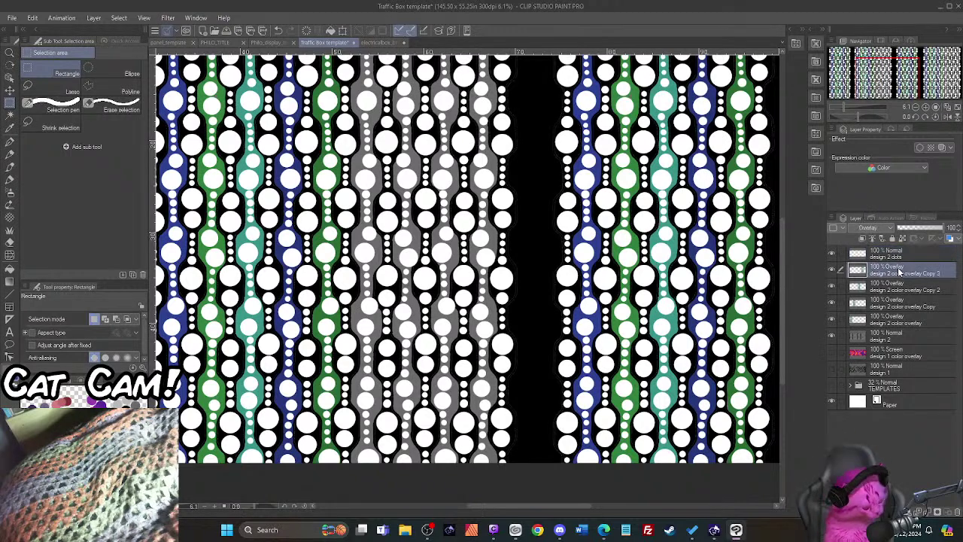
shift+click(903, 325)
right_click(890, 306)
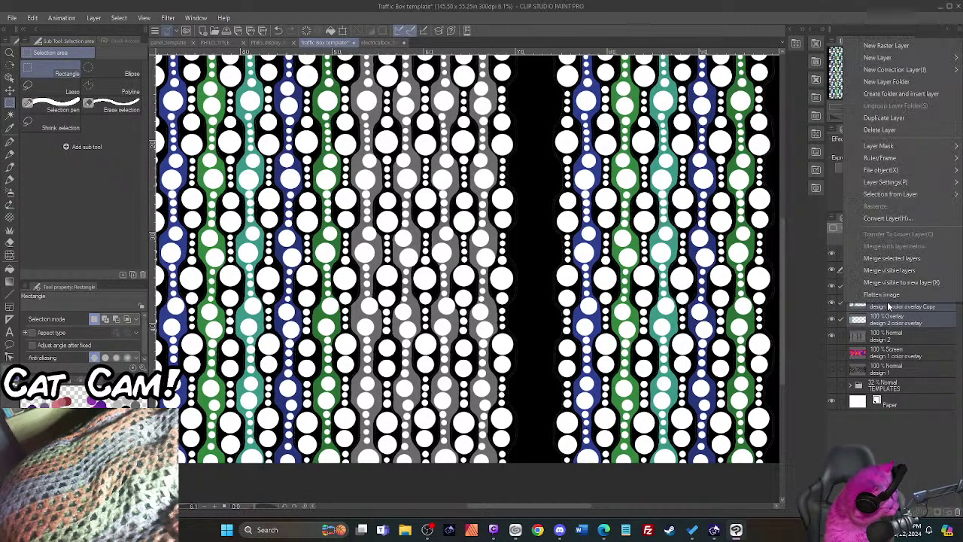
click(897, 264)
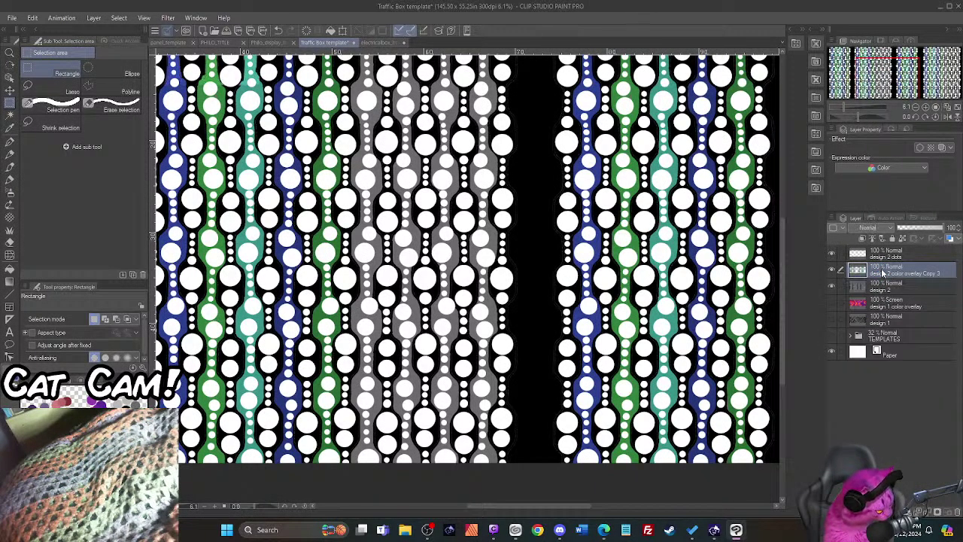
click(869, 228)
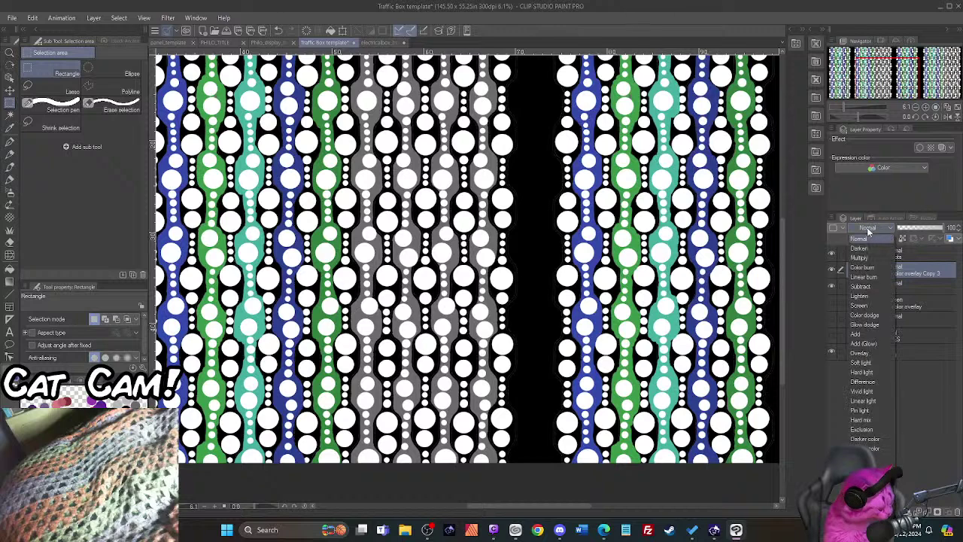
click(869, 353)
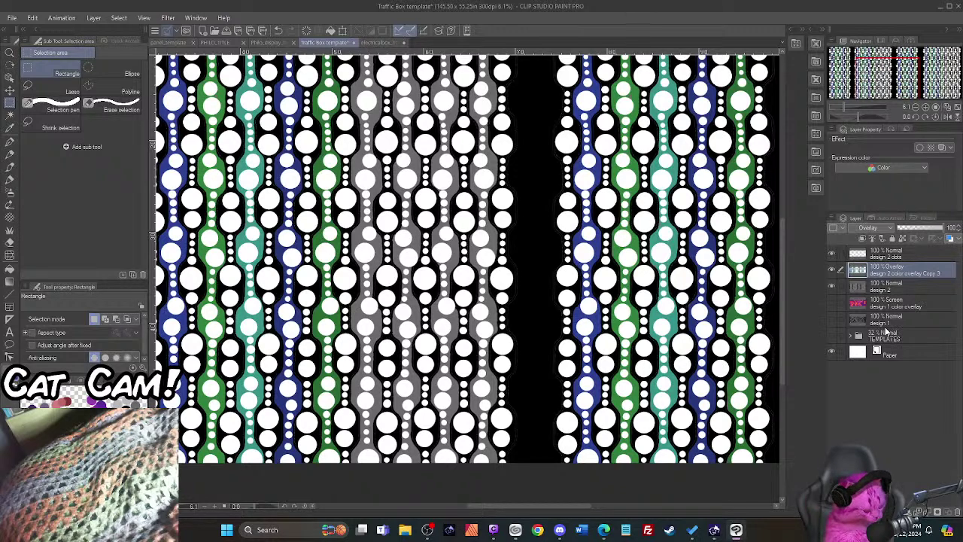
Step: Paint the second panel's sixth and ninth gray gaps teal with the Milli pen on the design 2 color overlay Copy 3 layer
click(494, 504)
click(464, 502)
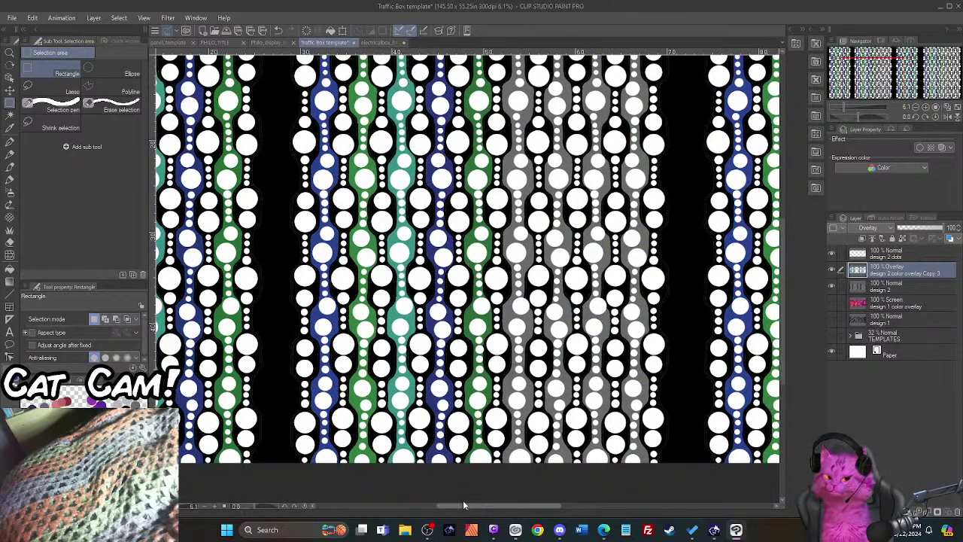
click(463, 502)
drag(465, 506, 484, 493)
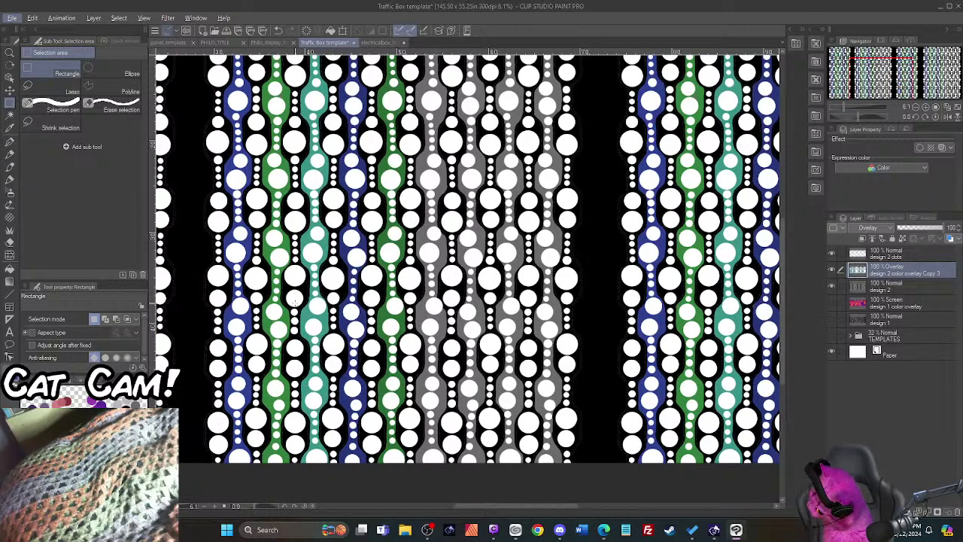
click(6, 182)
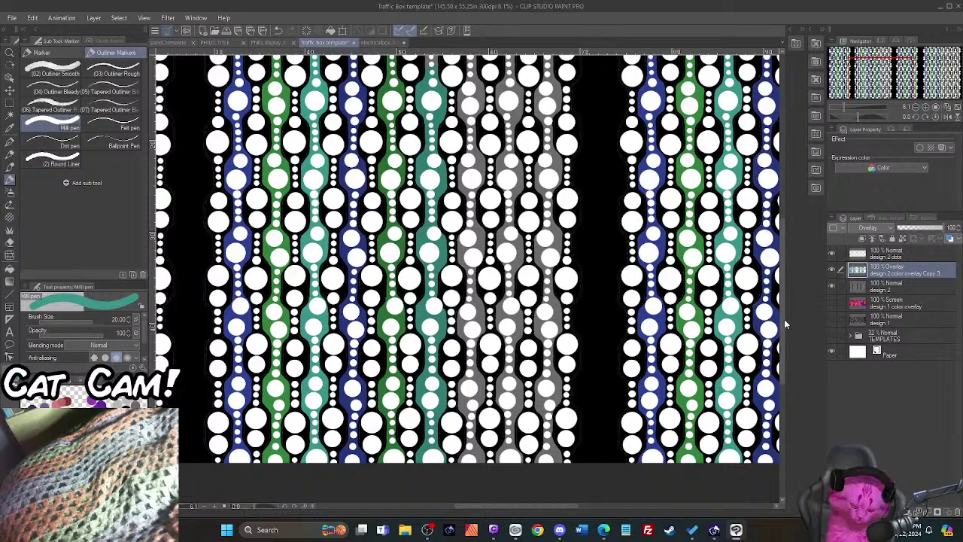
drag(786, 347, 791, 274)
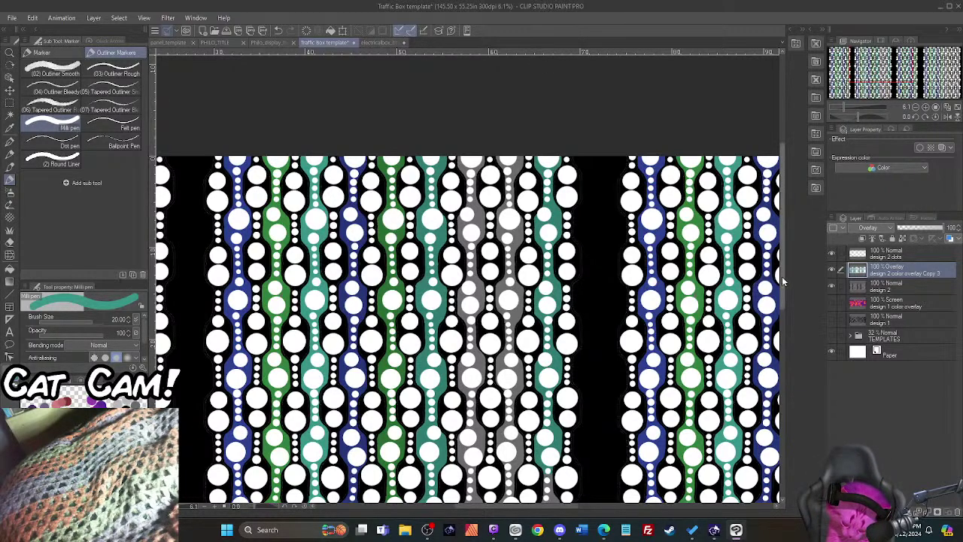
drag(784, 275, 797, 378)
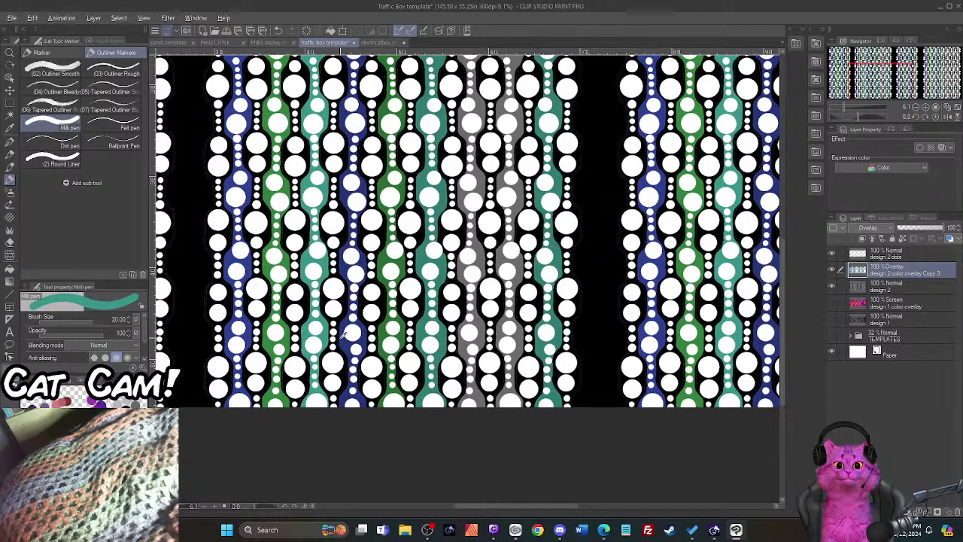
Step: Paint the second panel's seventh gap blue over its full height with the Milli pen
key(x)
mouse_move(436, 387)
mouse_down()
mouse_move(459, 410)
mouse_move(473, 389)
mouse_move(484, 405)
mouse_move(470, 354)
mouse_move(458, 350)
mouse_move(464, 331)
mouse_move(477, 327)
mouse_move(486, 346)
mouse_move(471, 289)
mouse_move(456, 280)
mouse_move(469, 280)
mouse_move(475, 260)
mouse_move(482, 269)
mouse_move(454, 186)
mouse_move(460, 174)
mouse_move(482, 179)
mouse_move(462, 134)
mouse_move(473, 139)
mouse_move(482, 120)
mouse_move(467, 89)
mouse_up()
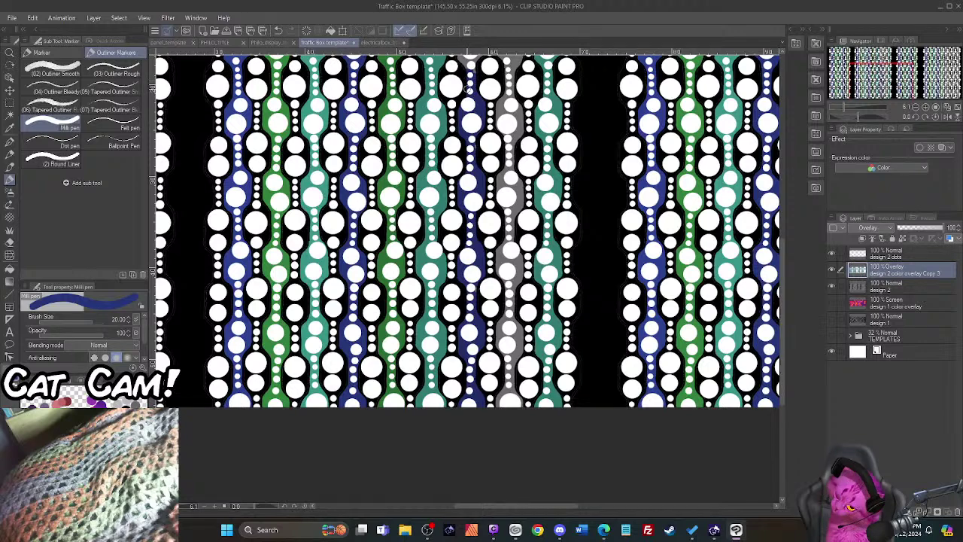
scroll(783, 226, up, 3)
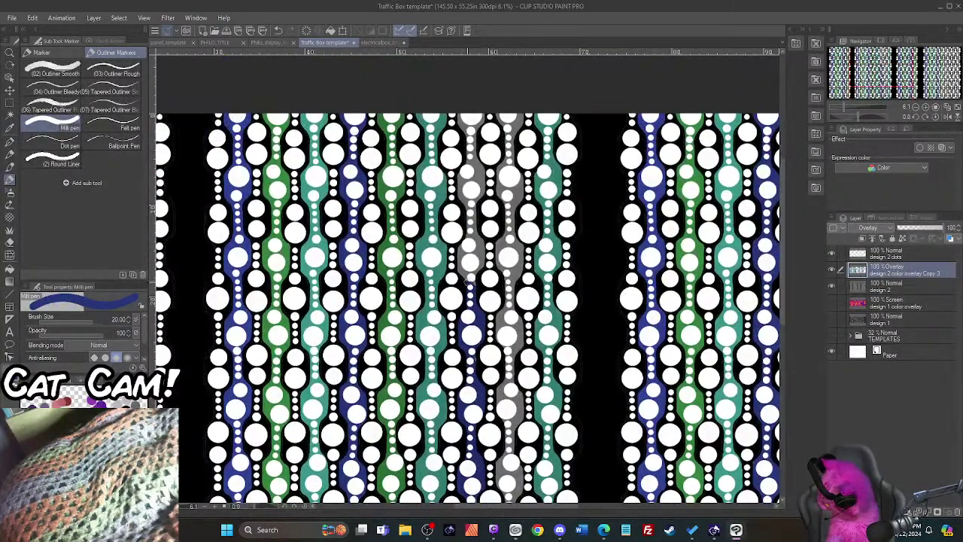
mouse_move(466, 280)
mouse_down()
mouse_move(457, 254)
mouse_move(482, 247)
mouse_move(472, 216)
mouse_move(467, 226)
mouse_move(463, 183)
mouse_move(471, 190)
mouse_move(483, 167)
mouse_move(460, 119)
mouse_move(475, 139)
mouse_move(479, 117)
mouse_up()
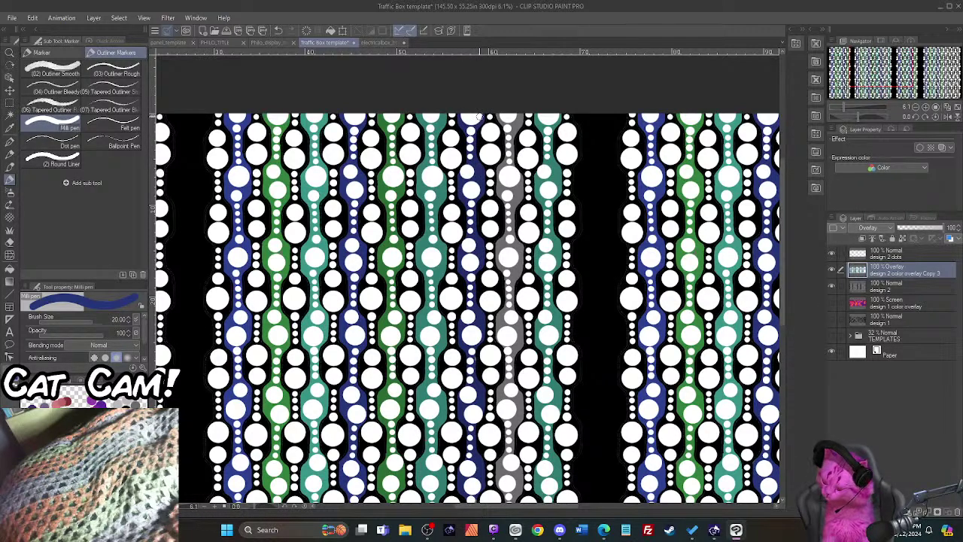
Step: Pick up the green of the neighbouring gap and paint the second panel's eighth gap green from top to bottom
alt+click(384, 319)
mouse_move(497, 117)
mouse_down()
mouse_move(509, 138)
mouse_move(522, 117)
mouse_up()
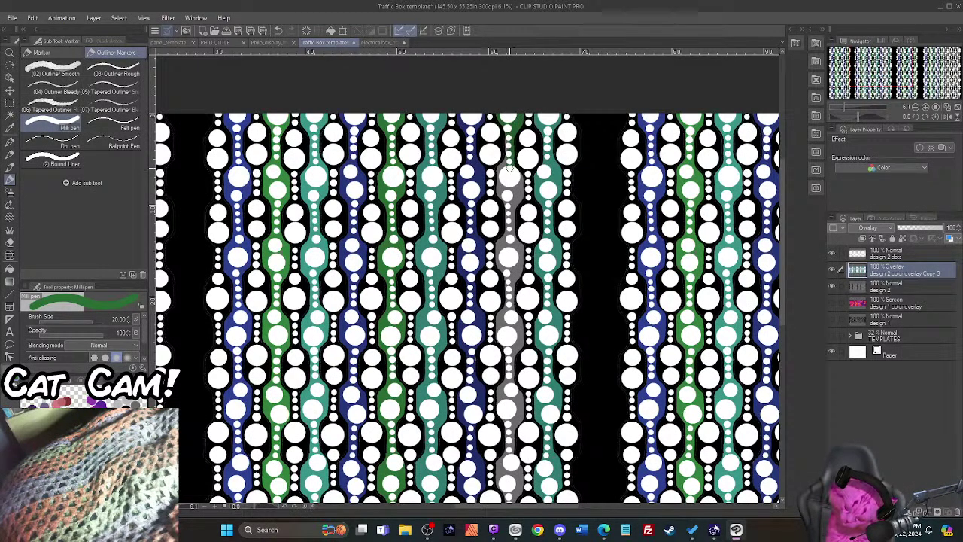
mouse_move(500, 167)
mouse_down()
mouse_move(520, 207)
mouse_move(497, 247)
mouse_move(504, 259)
mouse_move(518, 249)
mouse_move(520, 259)
mouse_move(522, 240)
mouse_move(494, 309)
mouse_move(511, 300)
mouse_move(523, 316)
mouse_move(522, 305)
mouse_move(497, 381)
mouse_move(496, 394)
mouse_move(523, 384)
mouse_move(507, 462)
mouse_up()
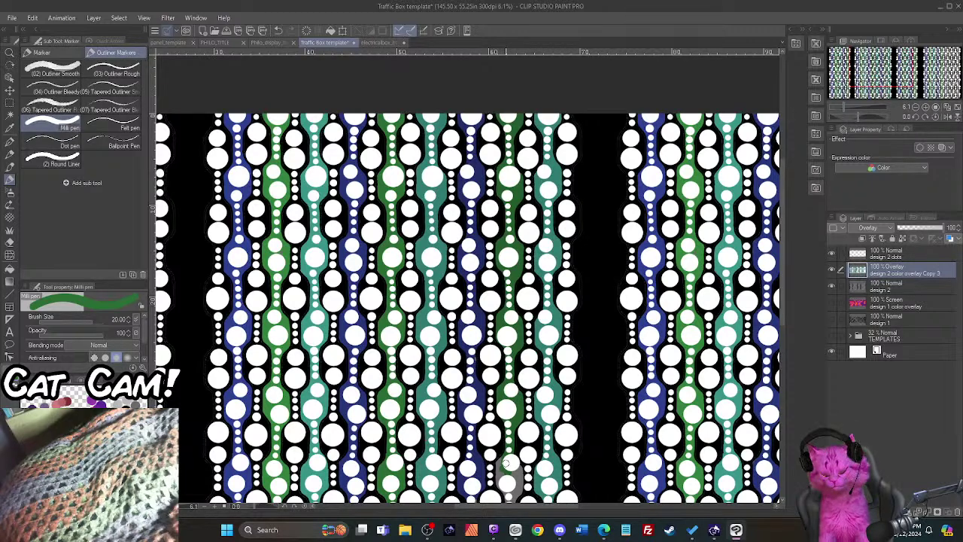
drag(781, 314, 791, 397)
mouse_move(499, 234)
mouse_down()
mouse_move(502, 268)
mouse_move(518, 255)
mouse_move(519, 265)
mouse_move(505, 277)
mouse_move(498, 316)
mouse_move(513, 335)
mouse_move(520, 326)
mouse_move(519, 392)
mouse_move(496, 382)
mouse_up()
Step: Copy the overlay of the second panel's last four gaps, paste it as a new layer and move it onto the fourth panel's last four gray gaps
scroll(452, 367, down, 4)
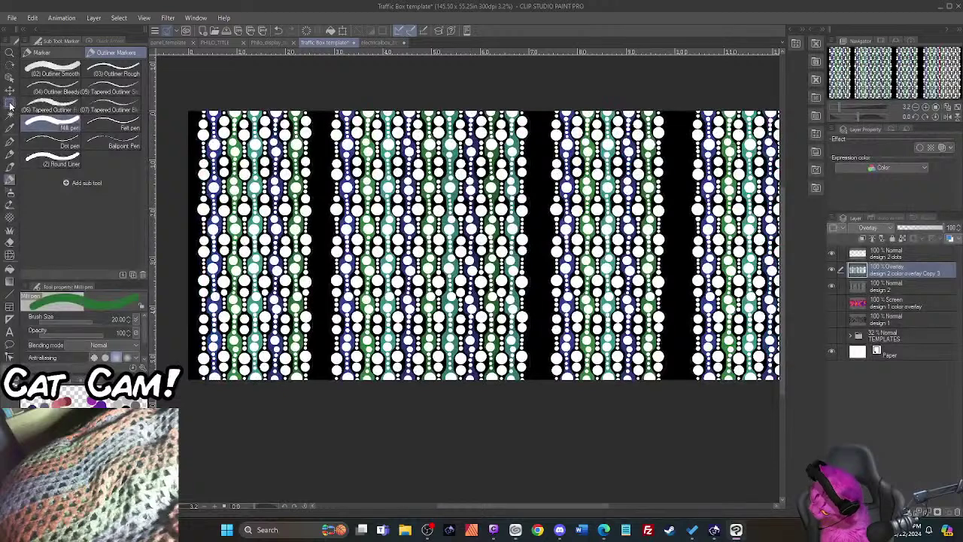
key(m)
drag(536, 100, 439, 410)
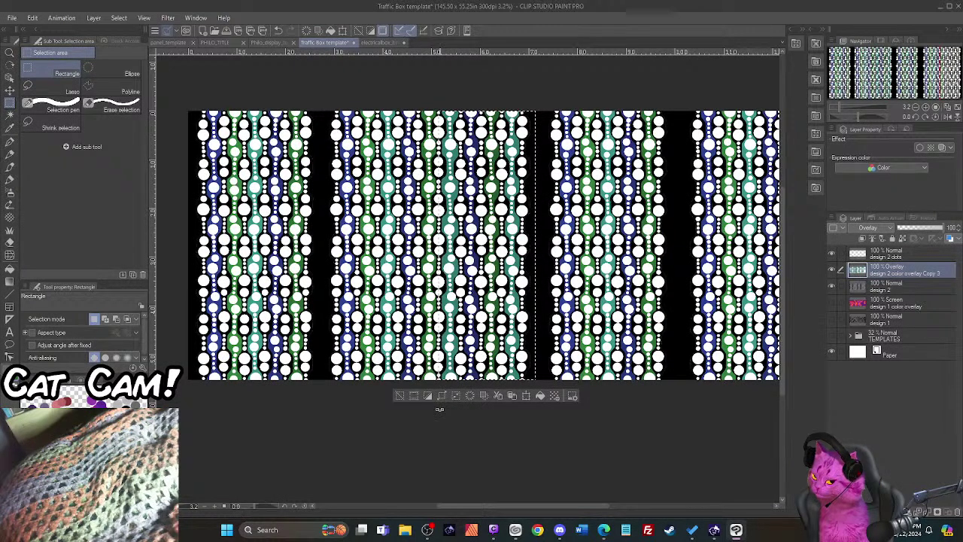
key(ctrl+c)
key(ctrl+v)
key(ctrl+t)
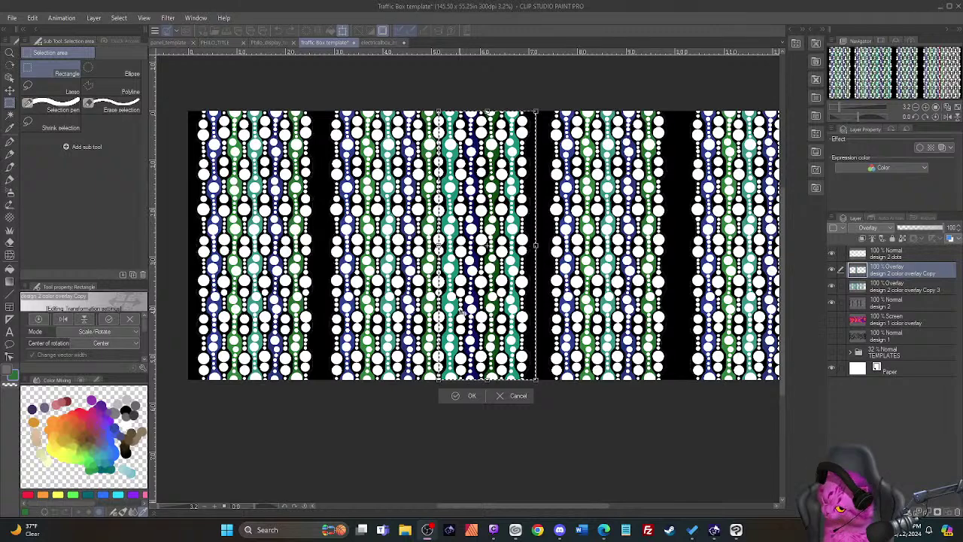
drag(461, 318, 699, 317)
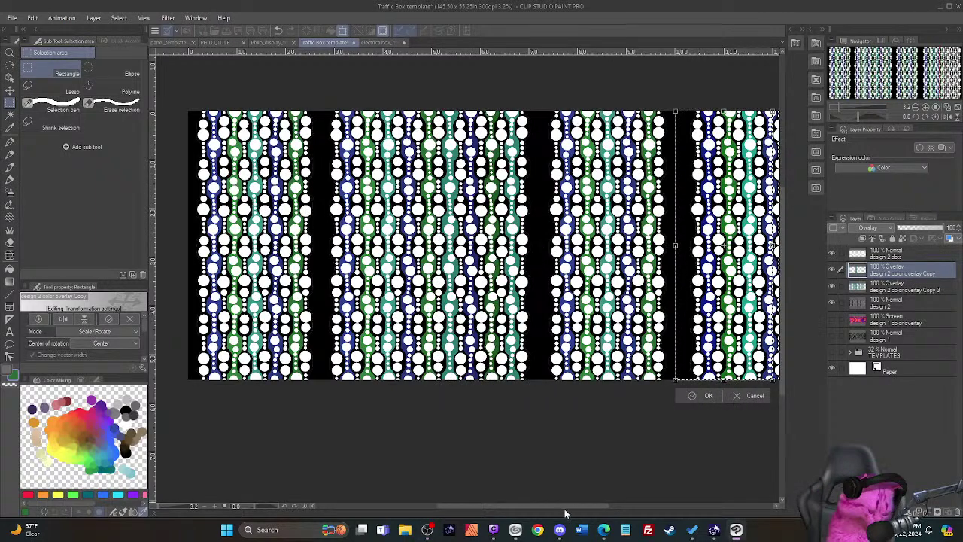
scroll(566, 508, right, 6)
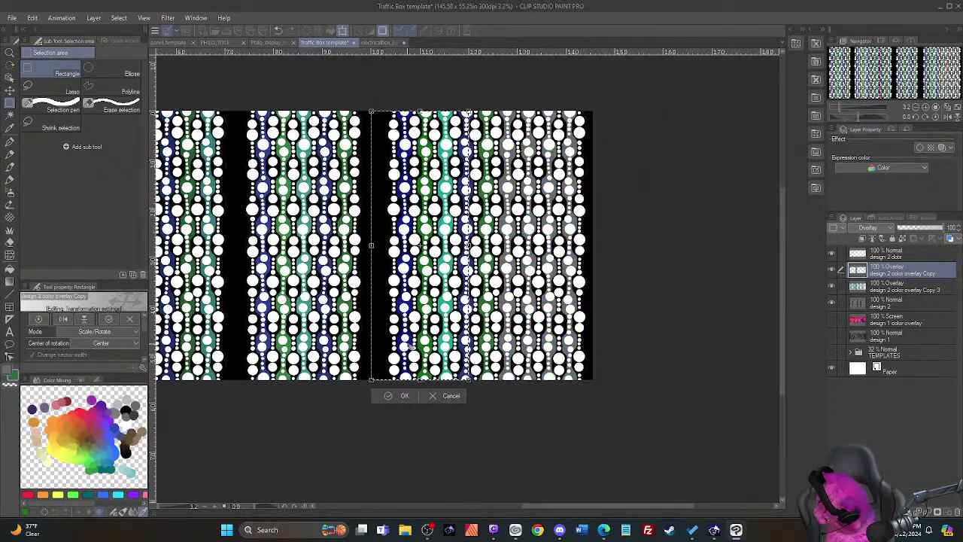
drag(410, 347, 530, 360)
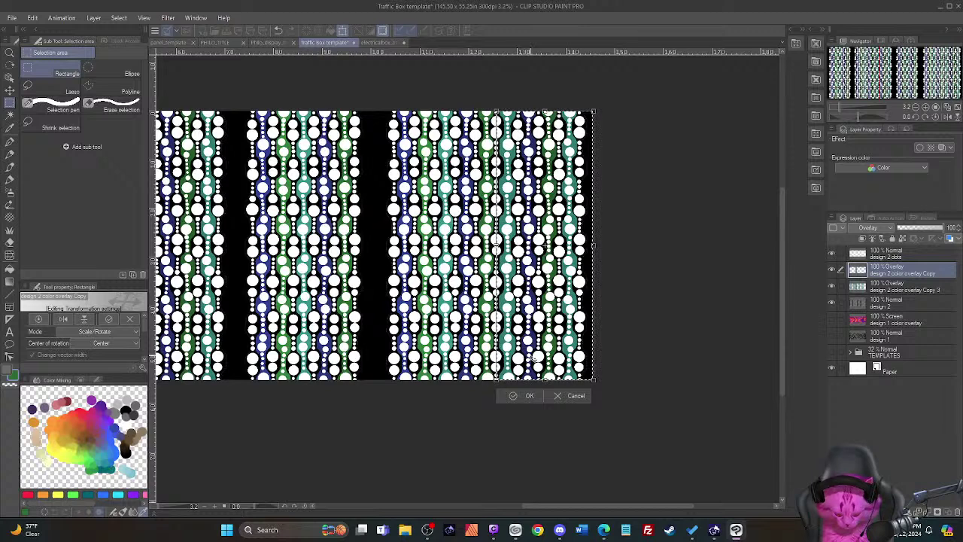
key(Return)
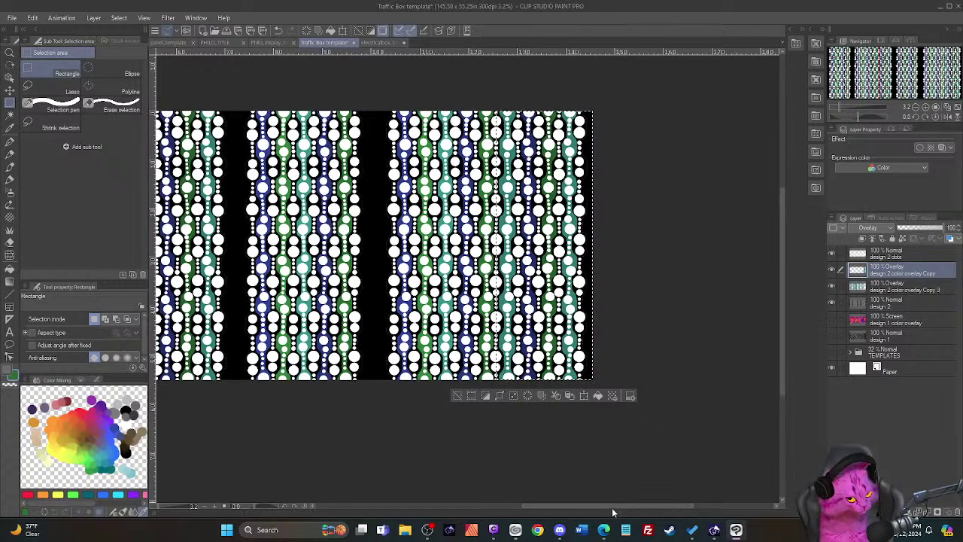
Step: Check the artwork with the design 2 dots layer toggled off and on, and make that layer active
drag(612, 510, 525, 505)
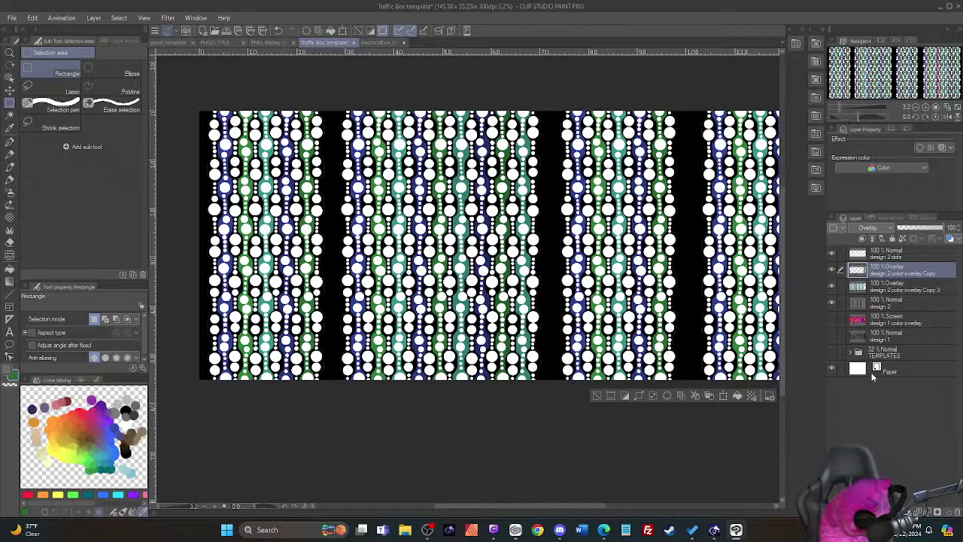
click(832, 257)
click(832, 256)
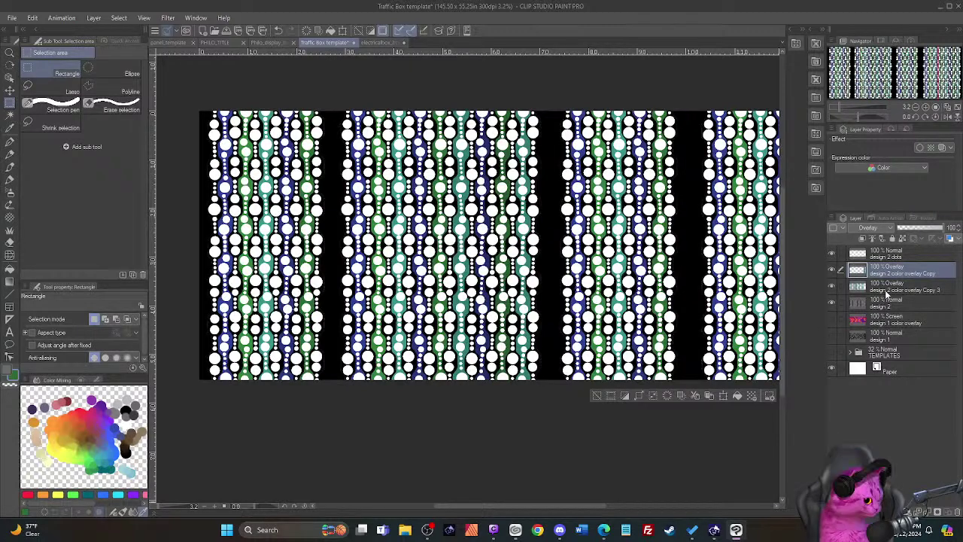
click(888, 291)
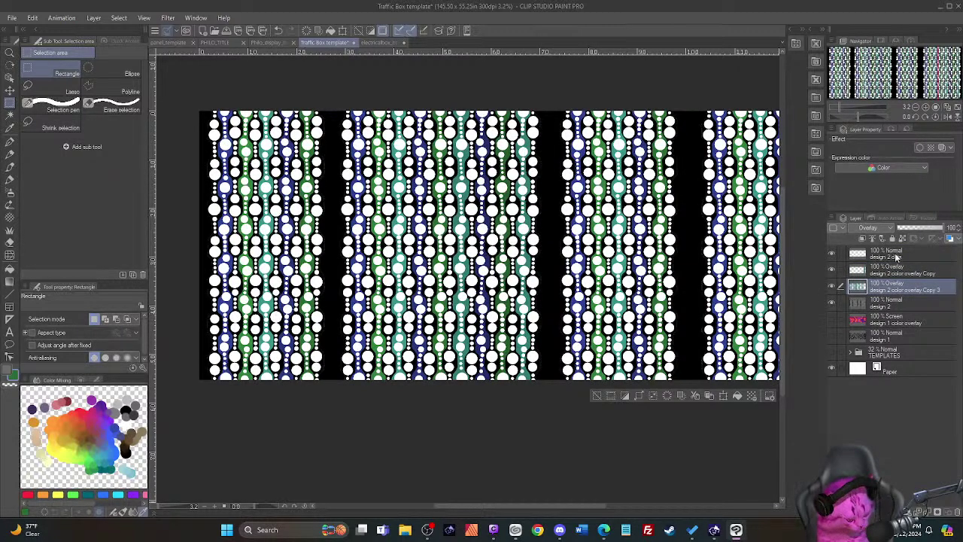
click(895, 256)
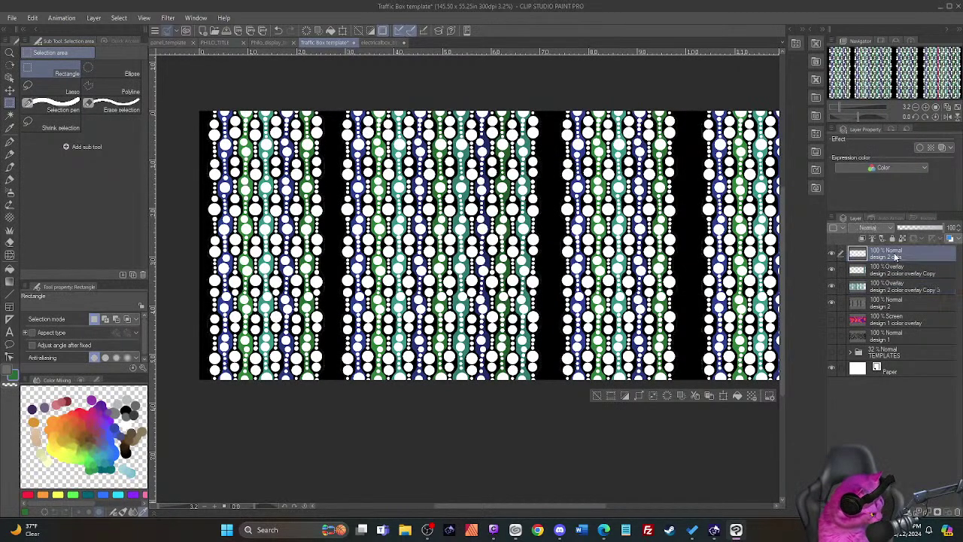
click(33, 18)
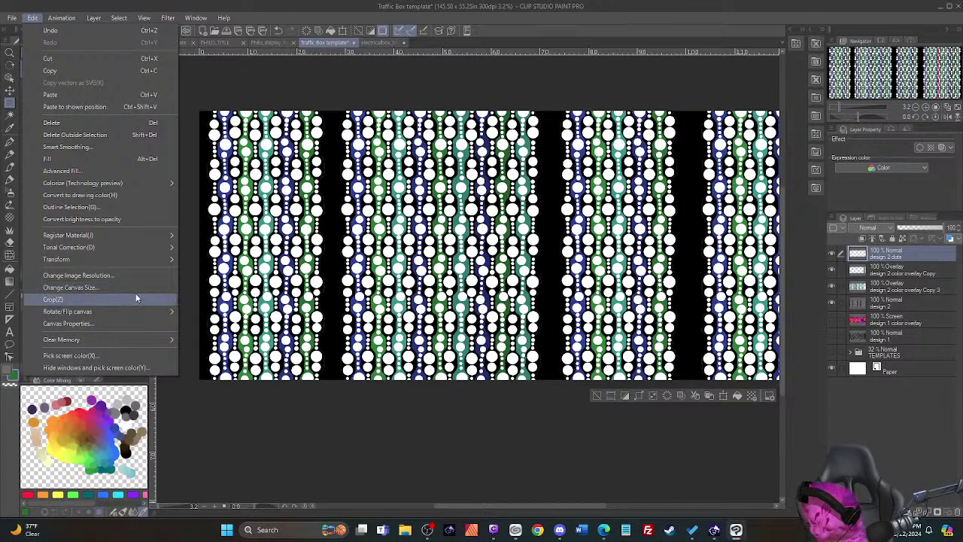
mouse_move(115, 247)
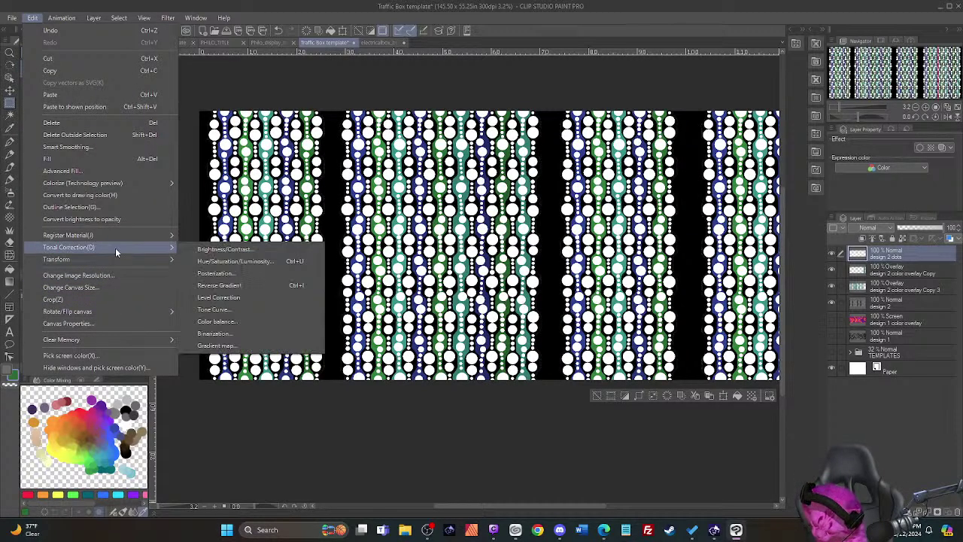
click(228, 262)
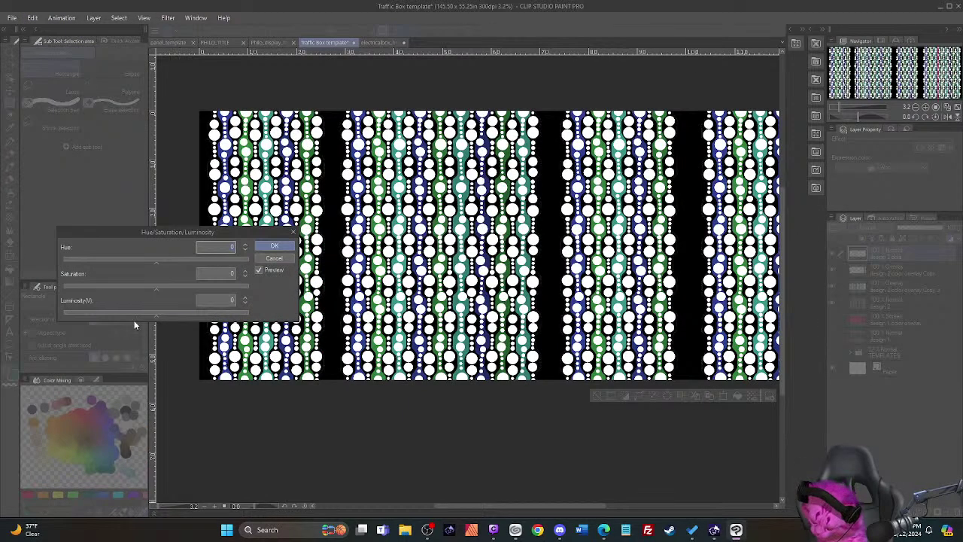
drag(154, 316, 140, 319)
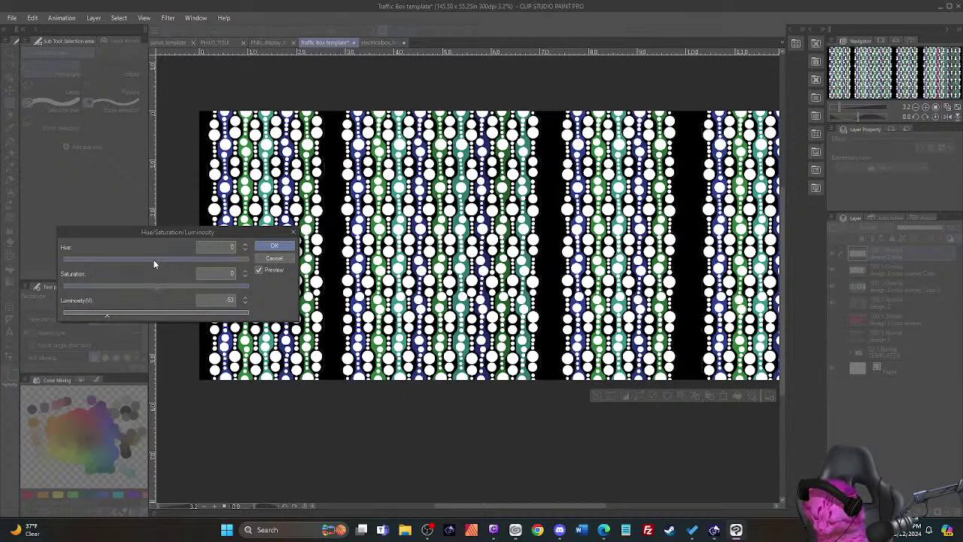
drag(157, 264, 215, 262)
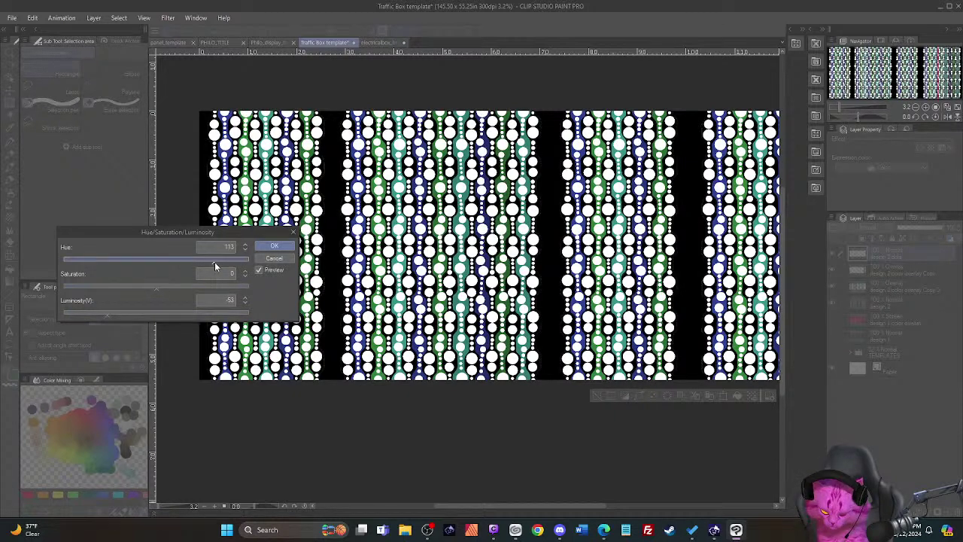
click(281, 260)
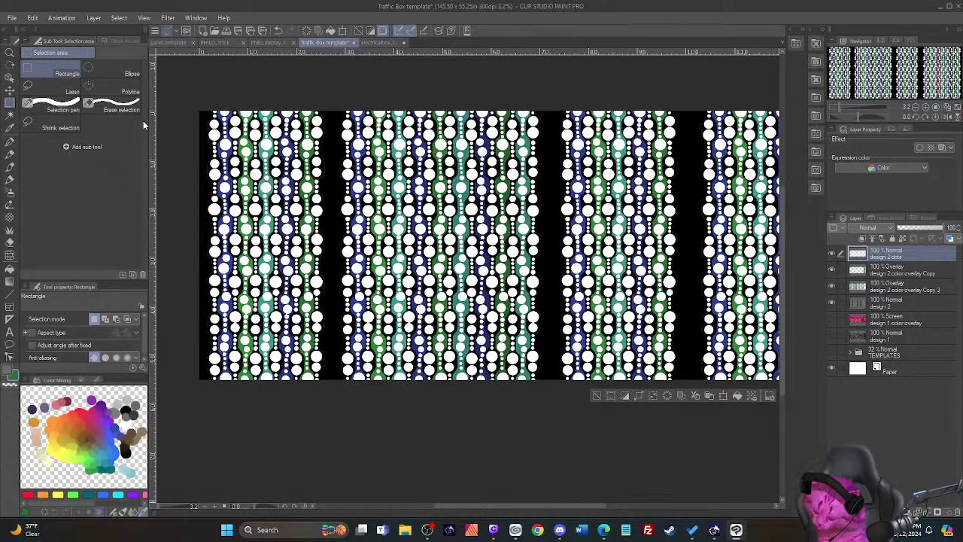
Step: Apply a Brightness/Contrast correction to the design 2 dots layer with brightness -79 and contrast -68
click(35, 19)
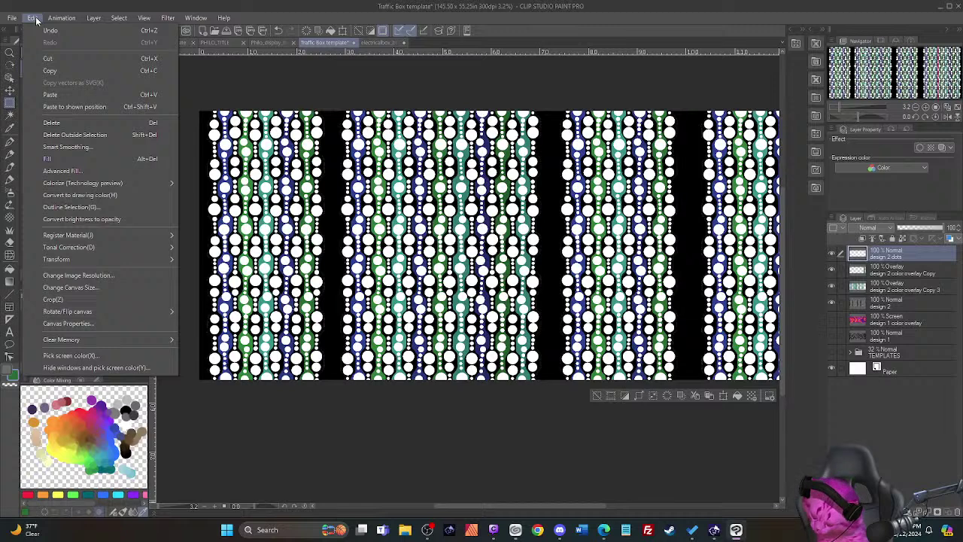
mouse_move(145, 247)
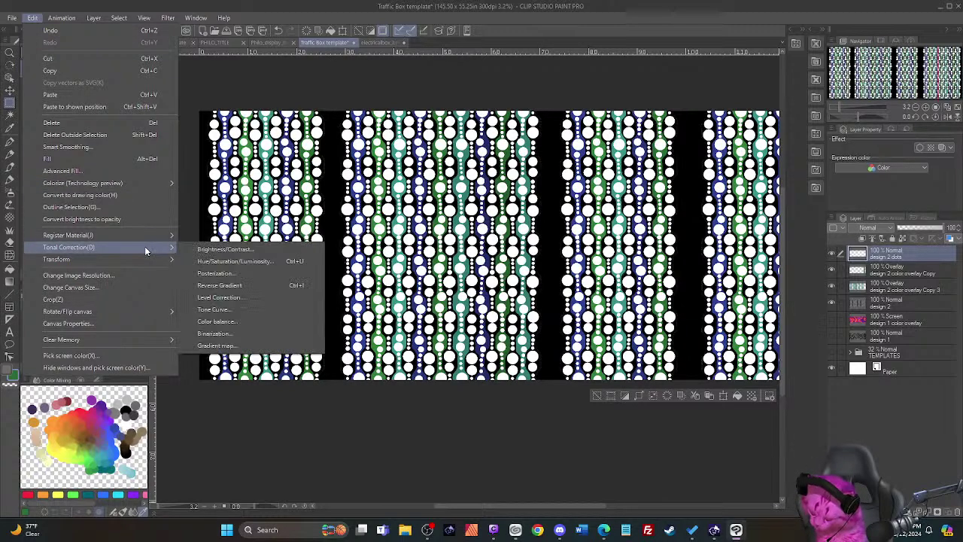
click(220, 250)
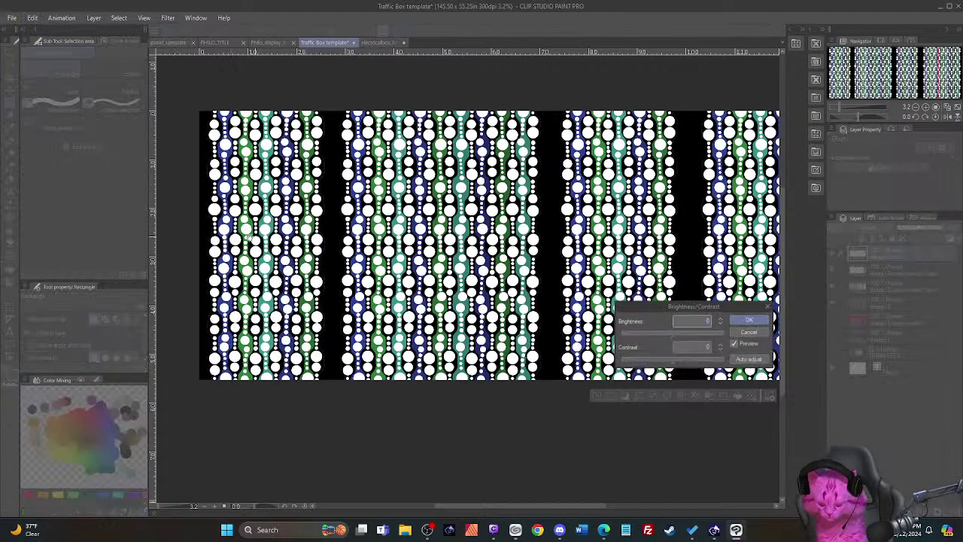
click(653, 334)
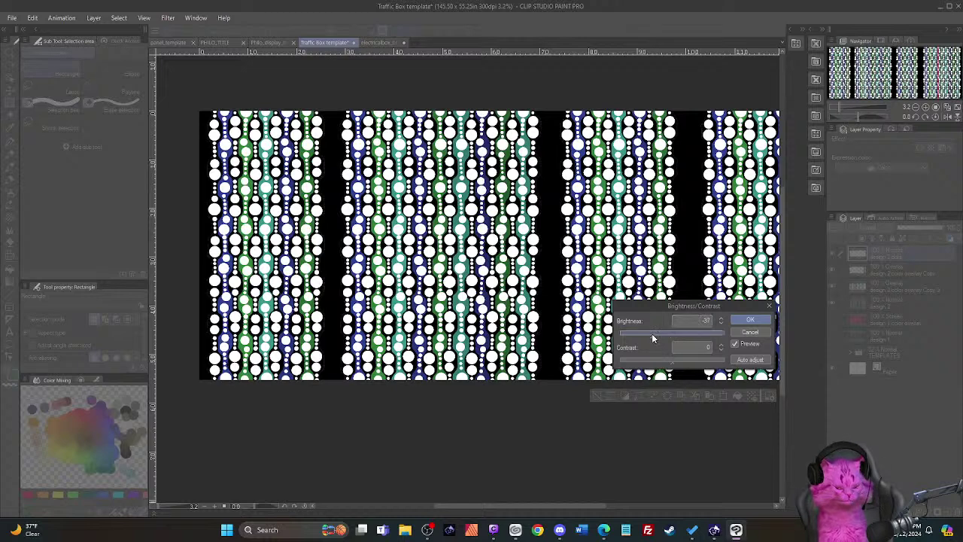
drag(652, 338, 636, 341)
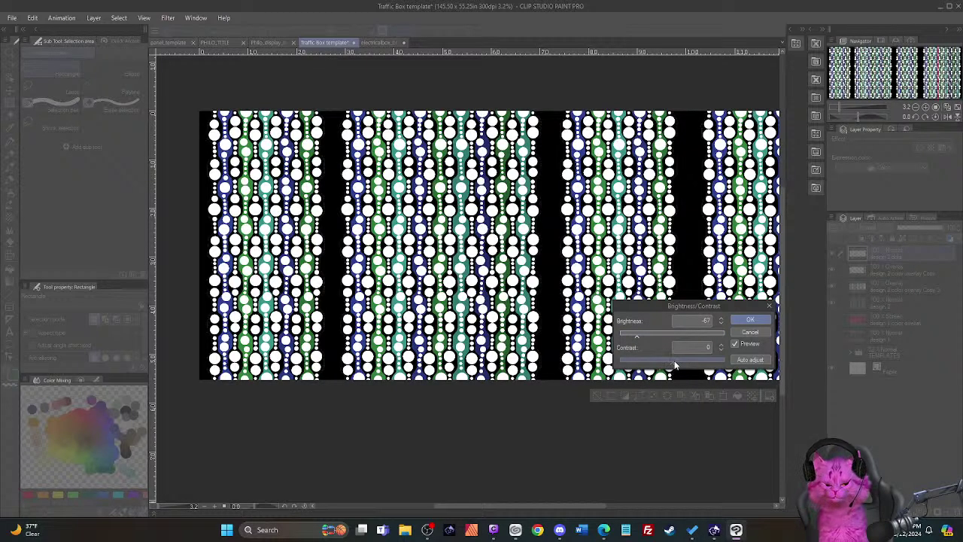
drag(675, 365, 631, 337)
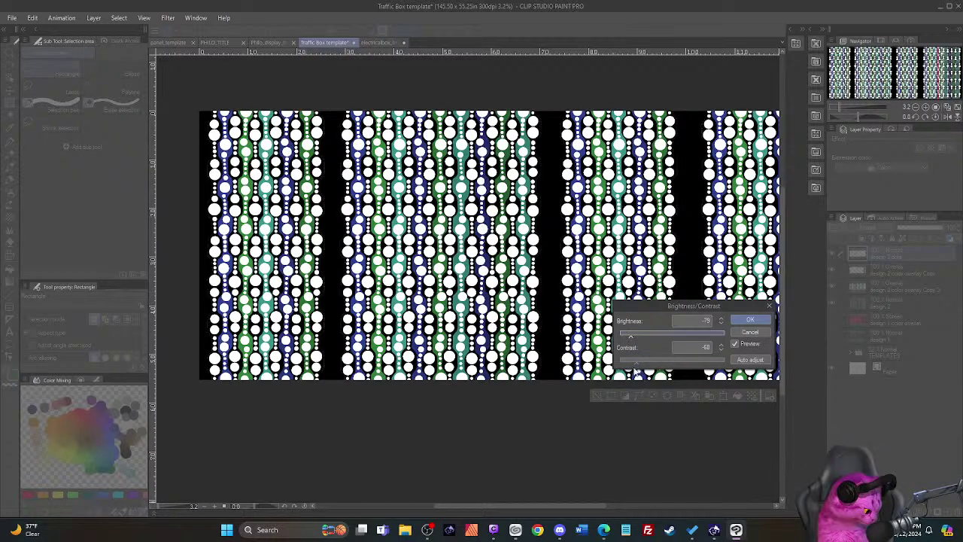
click(751, 321)
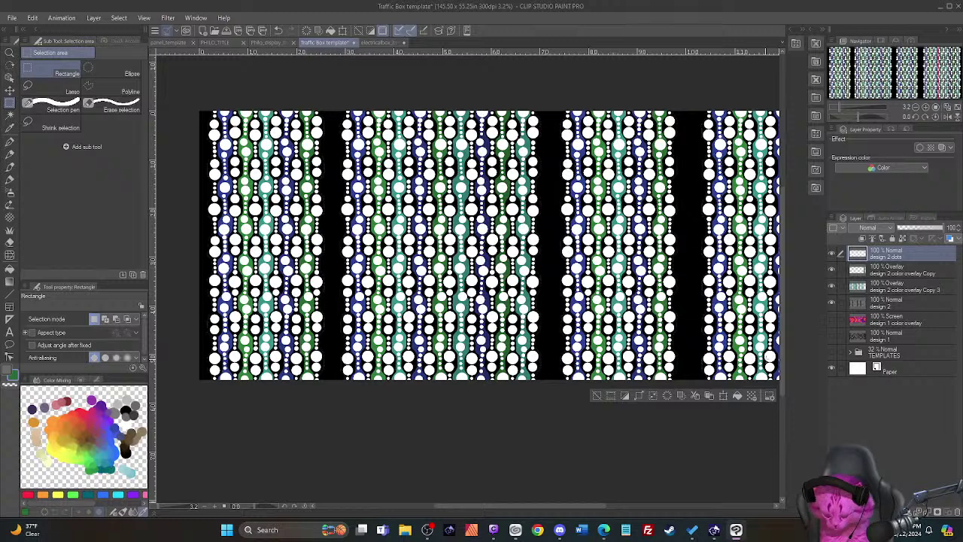
Step: Make the design 2 color overlay Copy 3 layer active, hide the design 2 dots layer, and pick a bright yellow as drawing color
click(908, 290)
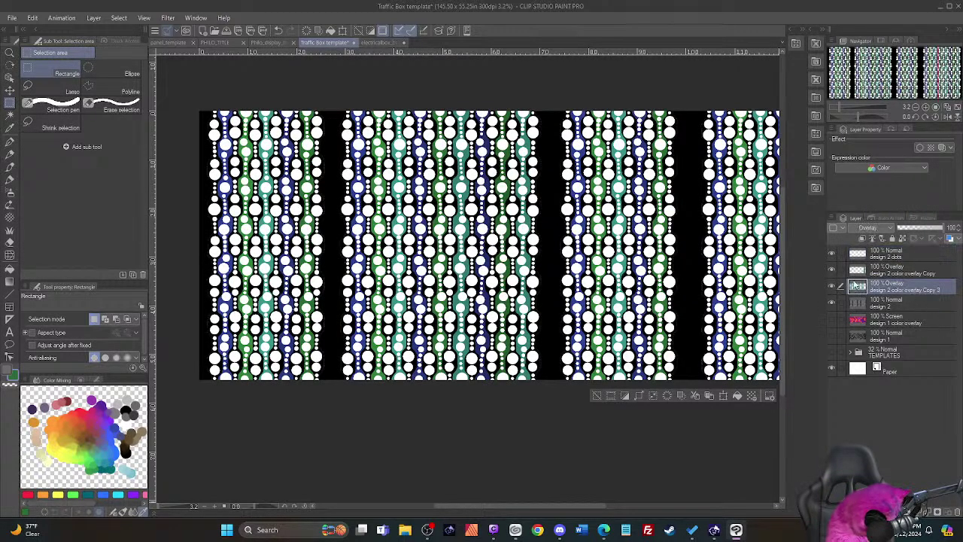
click(833, 257)
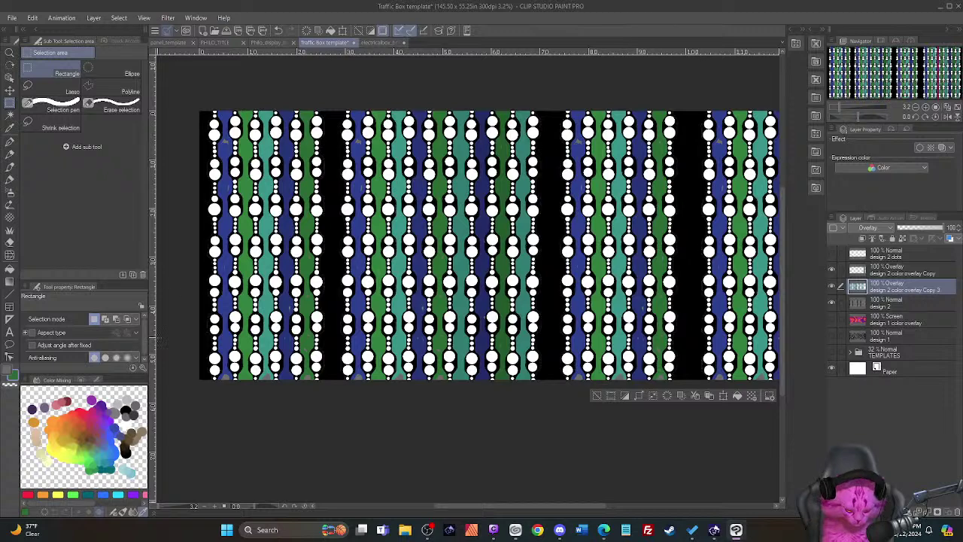
scroll(174, 351, up, 3)
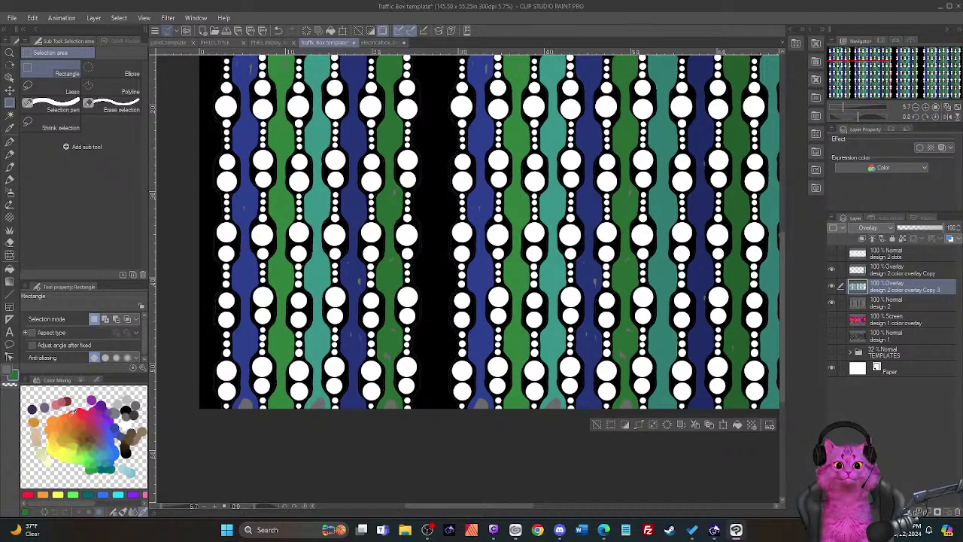
click(67, 446)
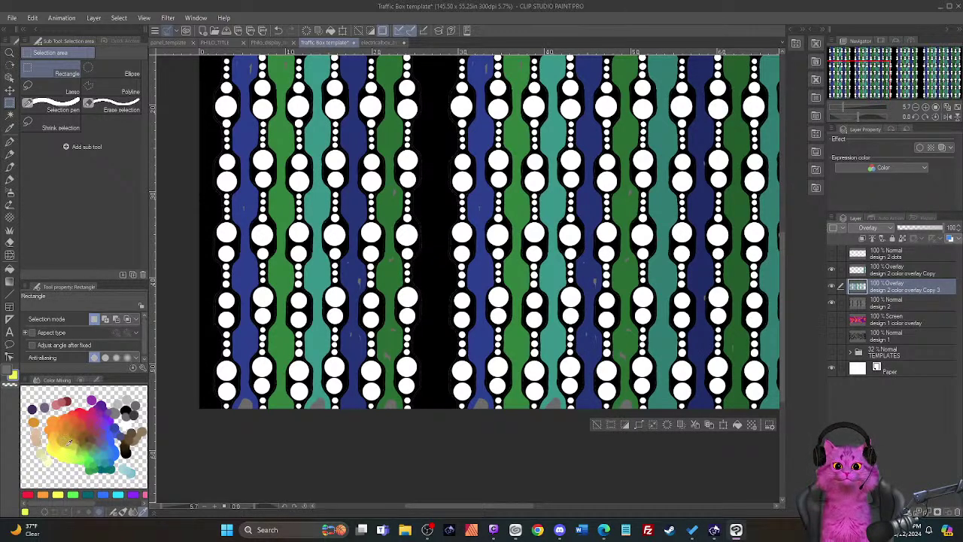
click(75, 445)
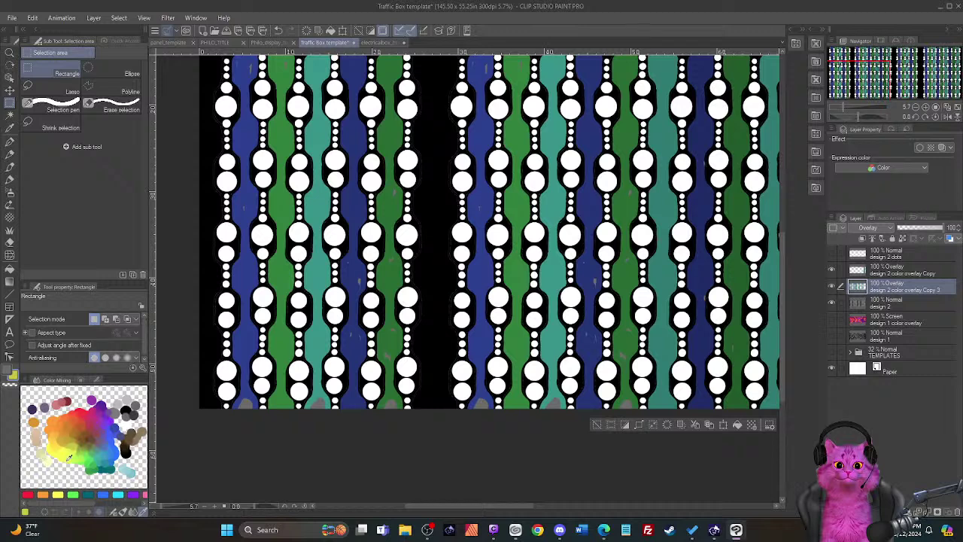
click(56, 452)
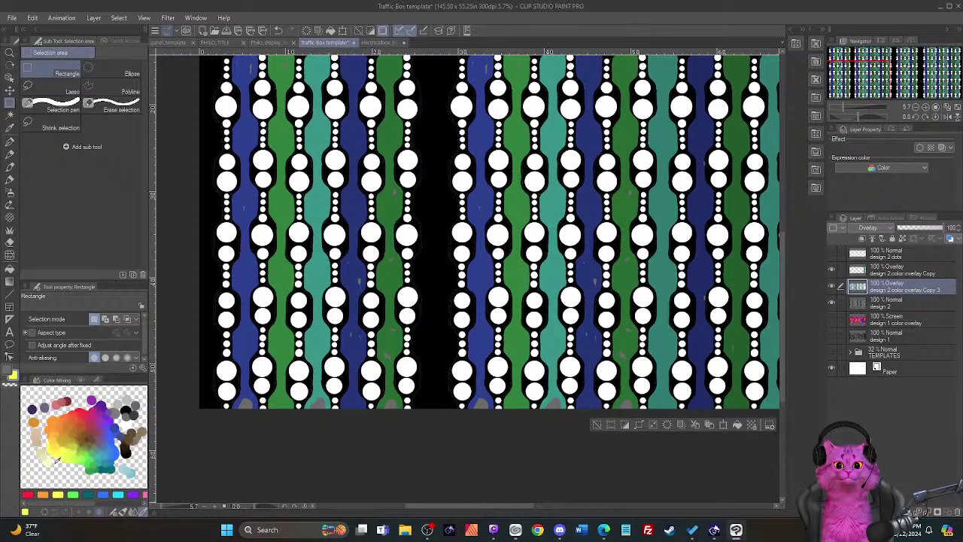
click(61, 445)
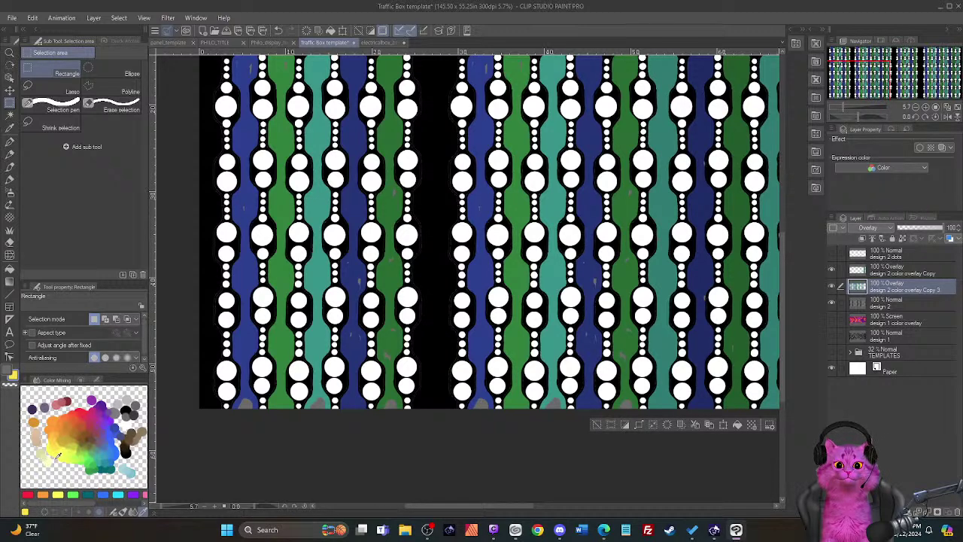
click(61, 453)
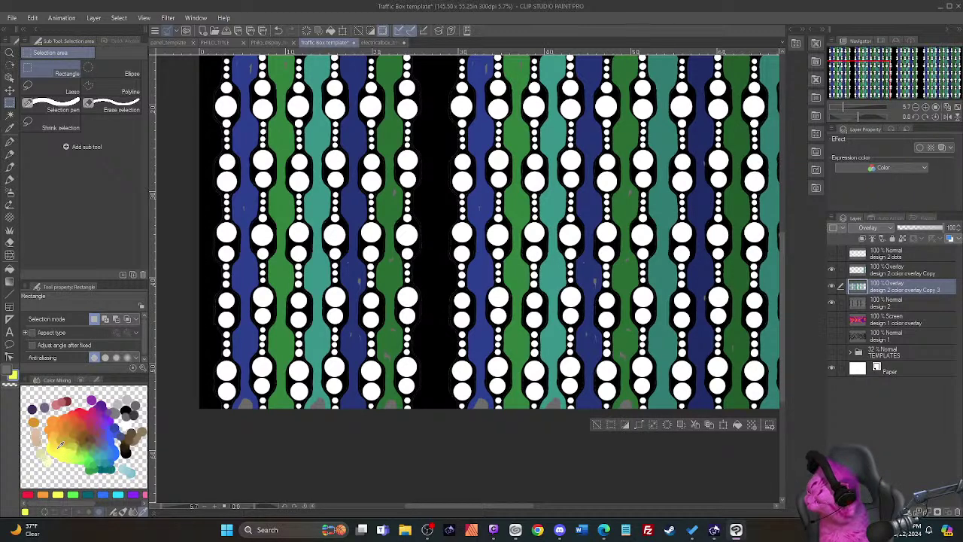
click(10, 269)
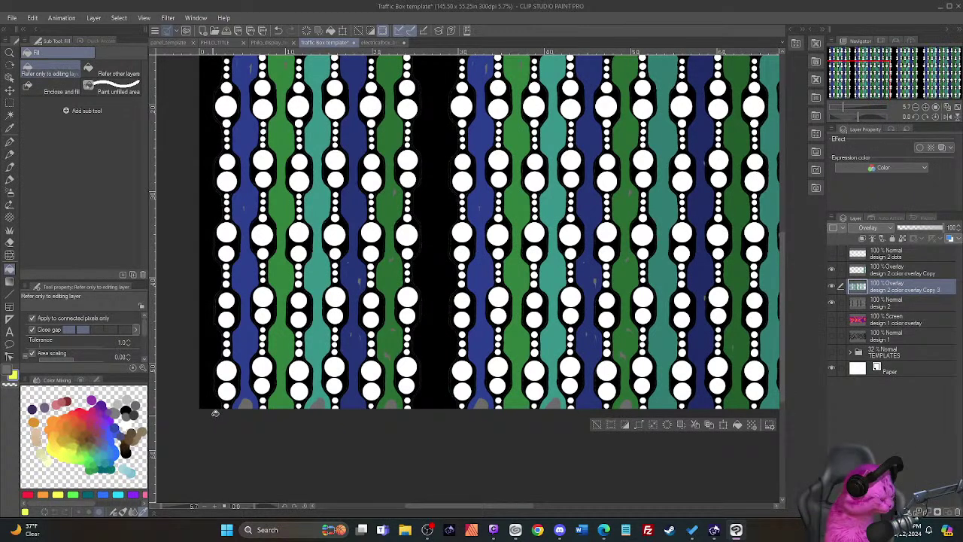
click(923, 219)
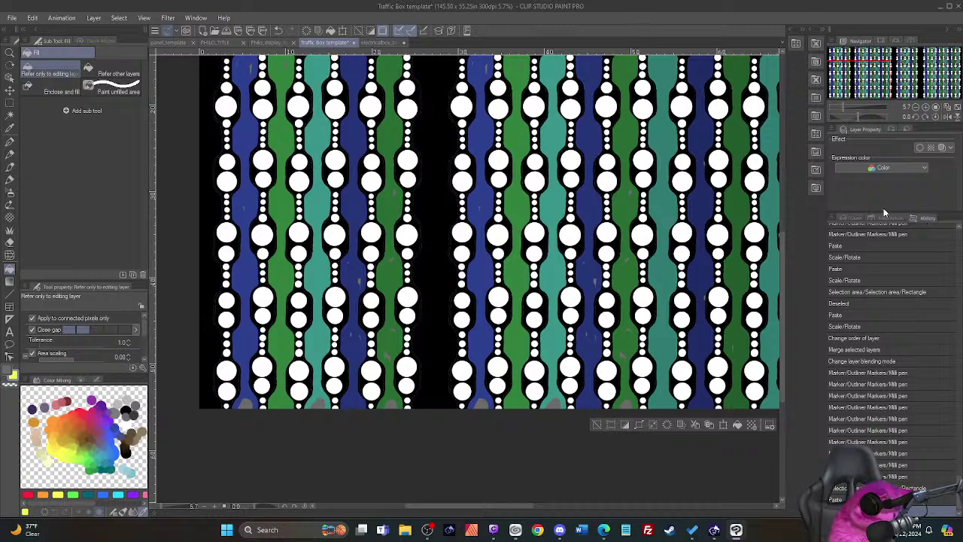
click(853, 216)
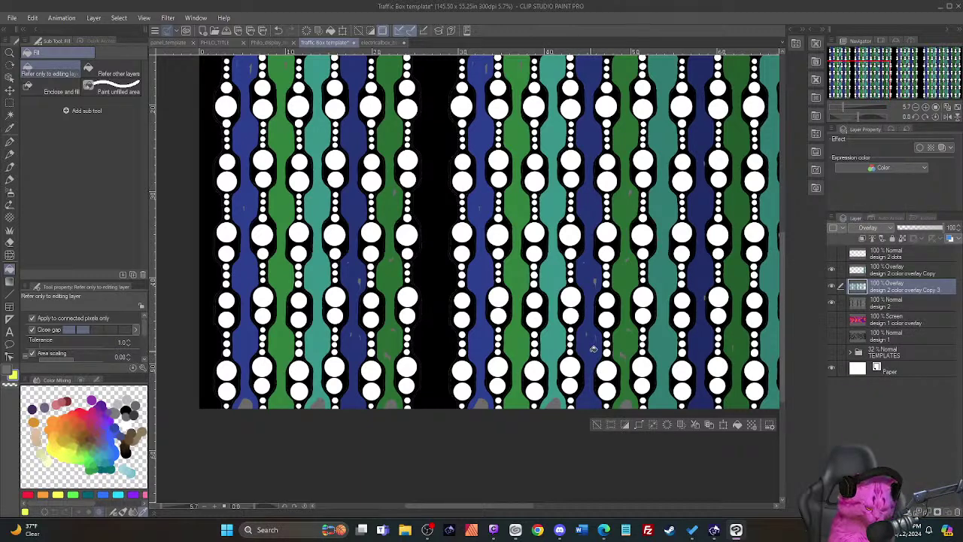
click(917, 217)
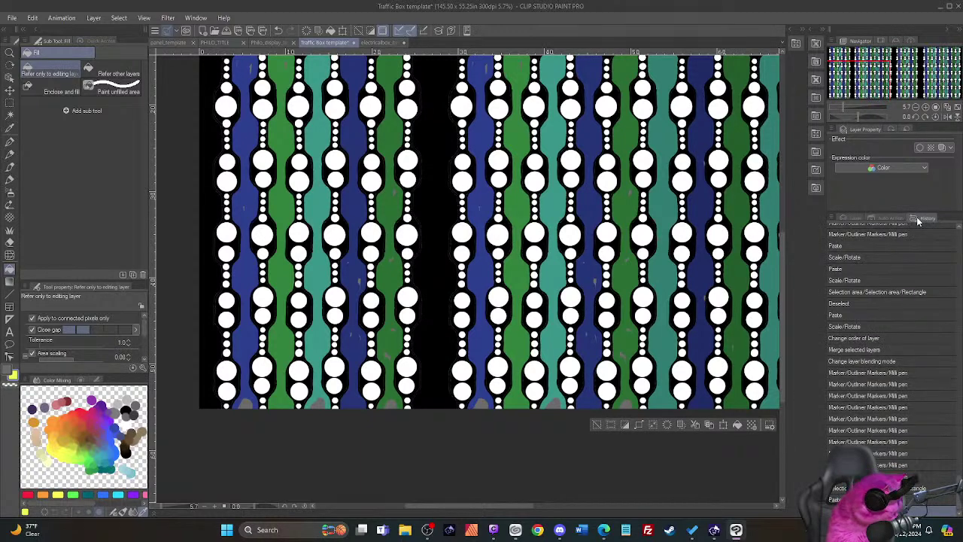
click(852, 218)
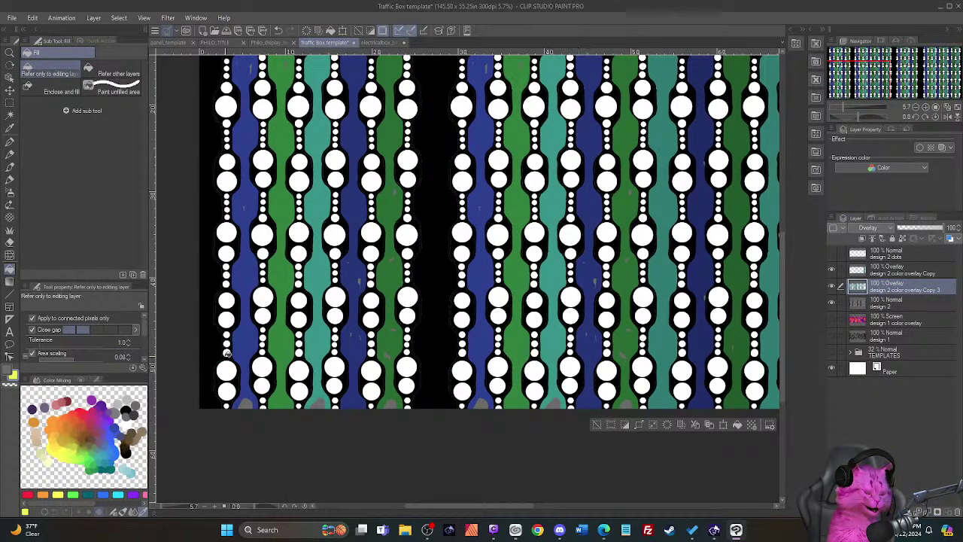
Step: Make the design 2 layer active and clear the current selection
click(883, 306)
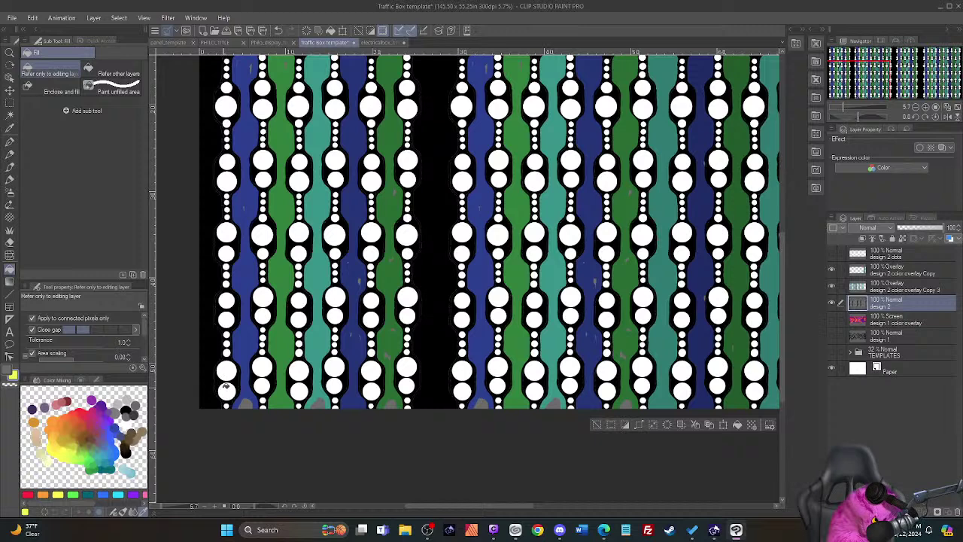
click(10, 104)
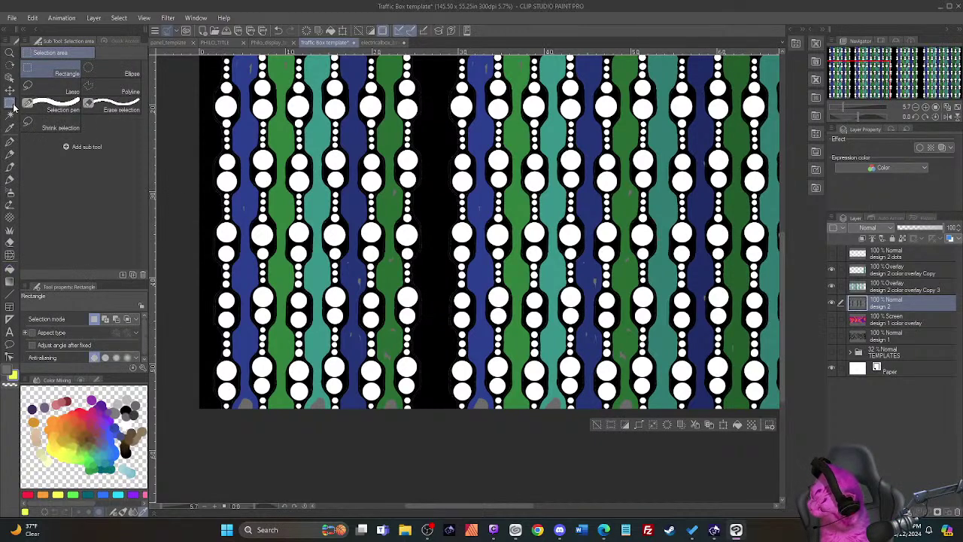
click(174, 207)
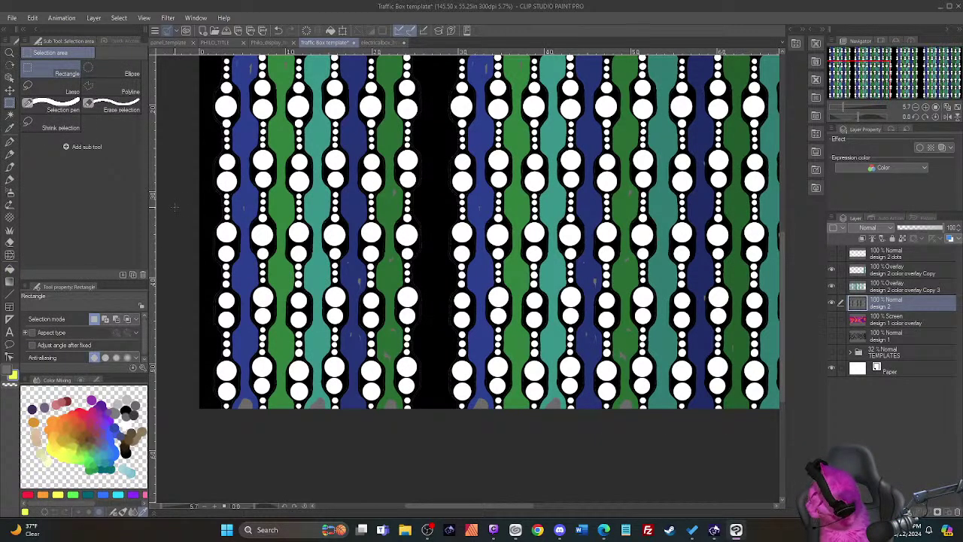
Step: Fill the white dots of the first panel's first chain yellow, from the bottom edge up past the panel's middle
click(9, 270)
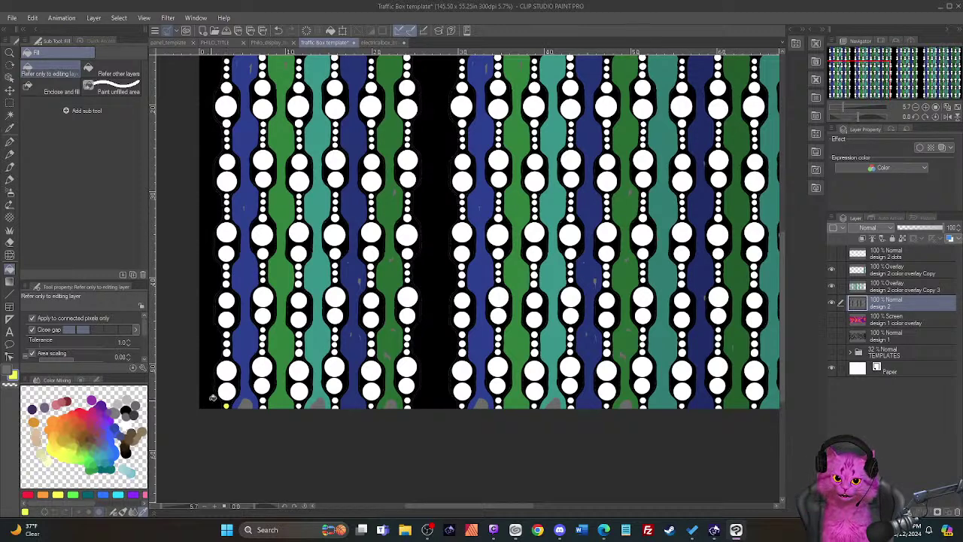
click(227, 391)
click(225, 369)
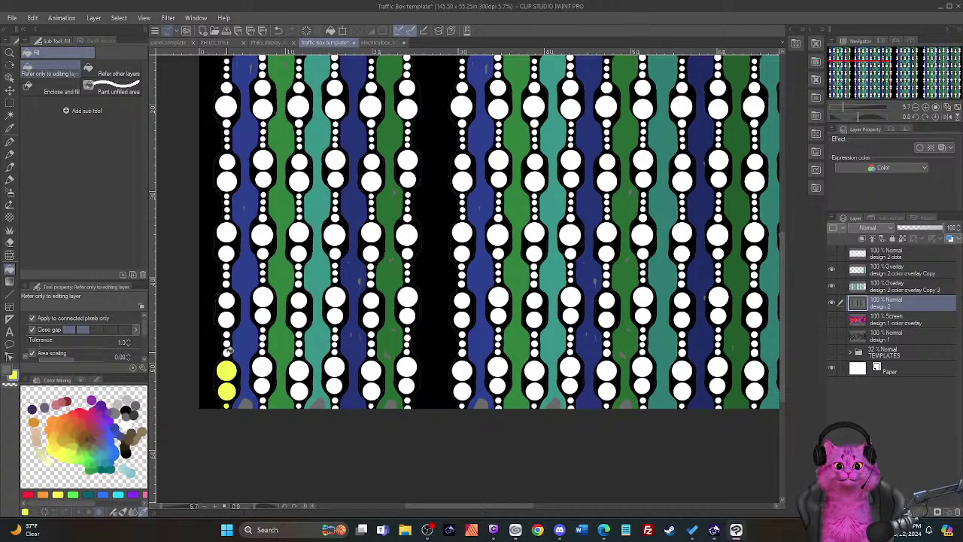
click(226, 352)
click(226, 344)
click(226, 335)
click(227, 320)
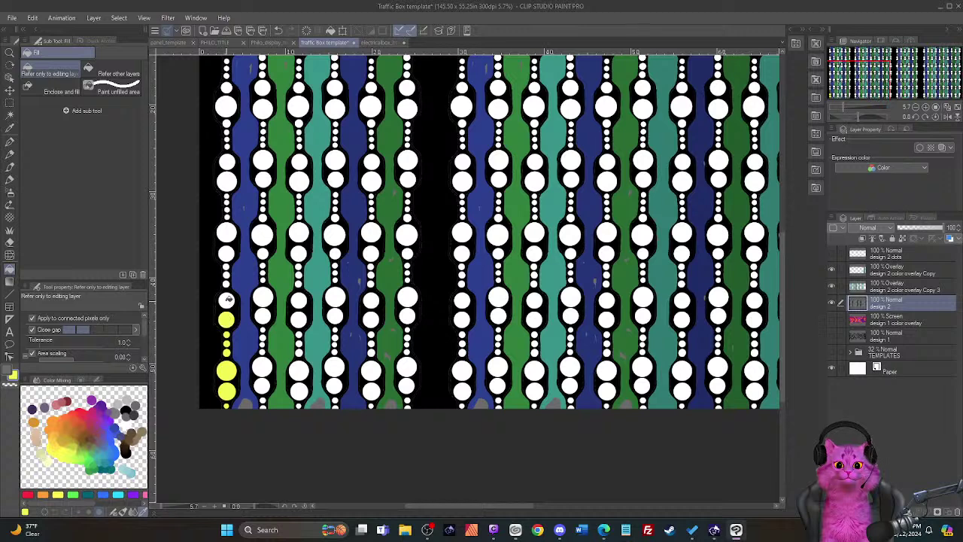
click(226, 301)
click(226, 283)
click(226, 275)
click(226, 265)
click(227, 253)
click(226, 233)
click(227, 217)
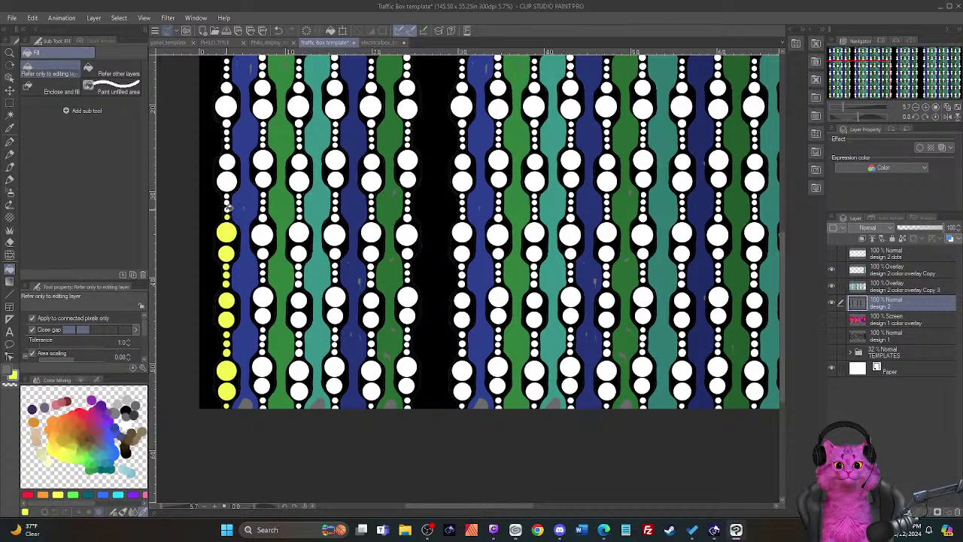
click(226, 209)
click(227, 200)
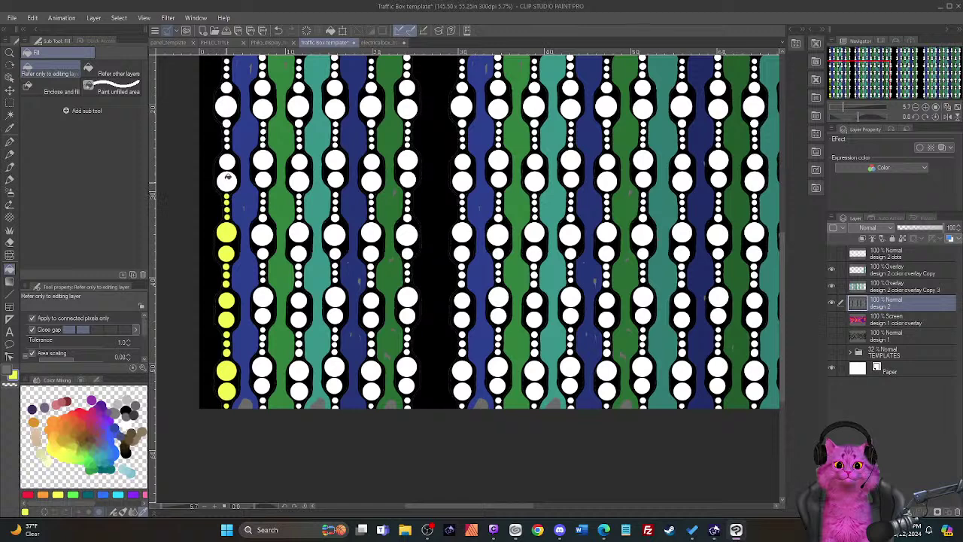
click(227, 180)
click(227, 161)
click(228, 143)
click(227, 133)
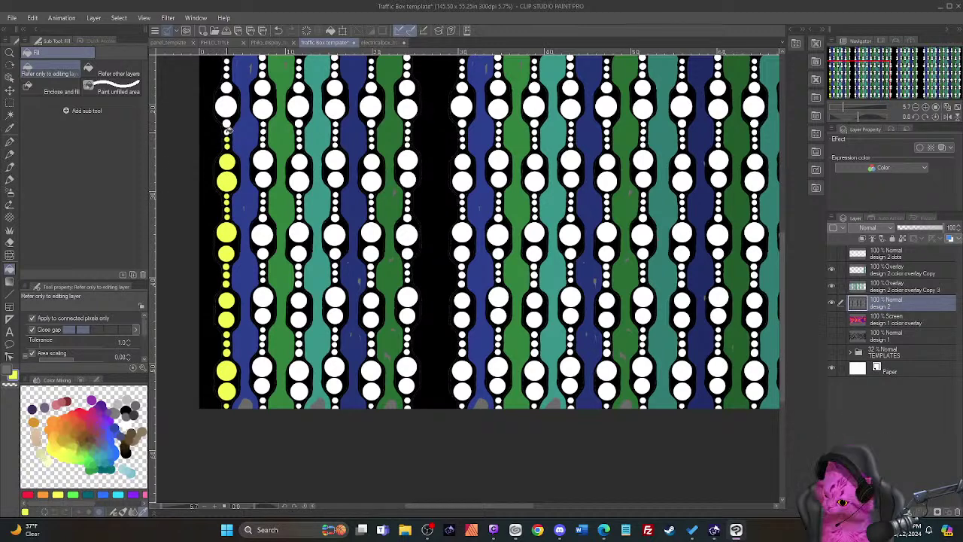
click(227, 124)
click(227, 106)
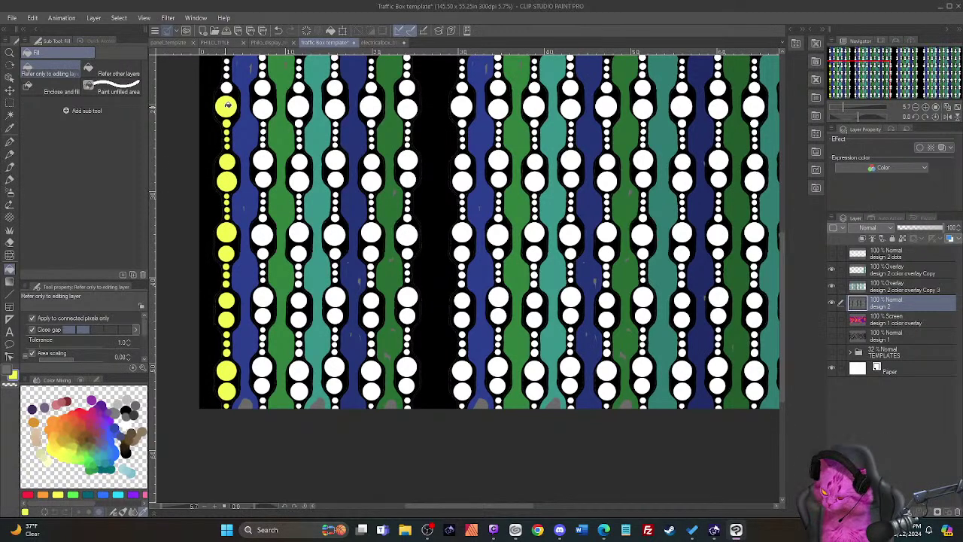
Step: Check the artwork with the design 2 dots layer toggled on and off, and fill the first chain's remaining upper dots yellow
click(832, 253)
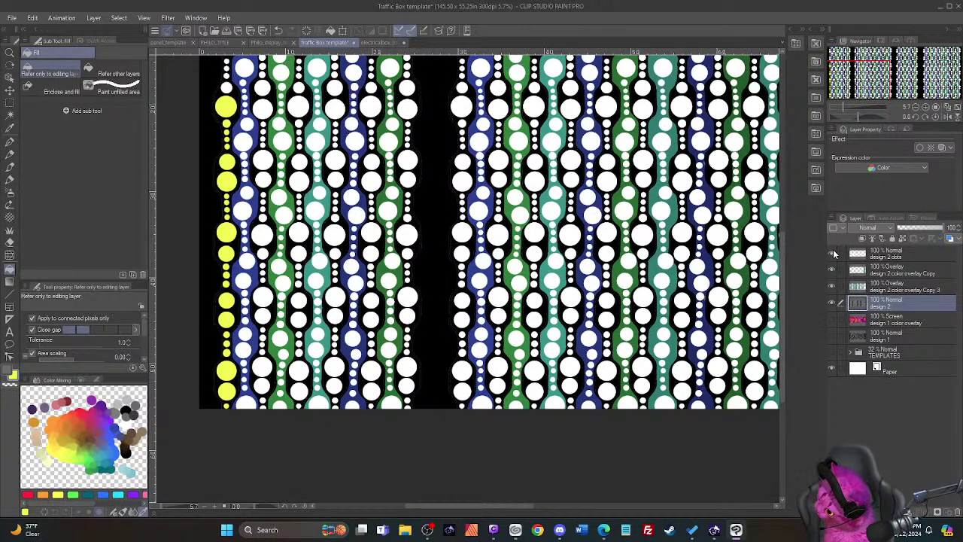
click(833, 255)
drag(784, 345, 787, 263)
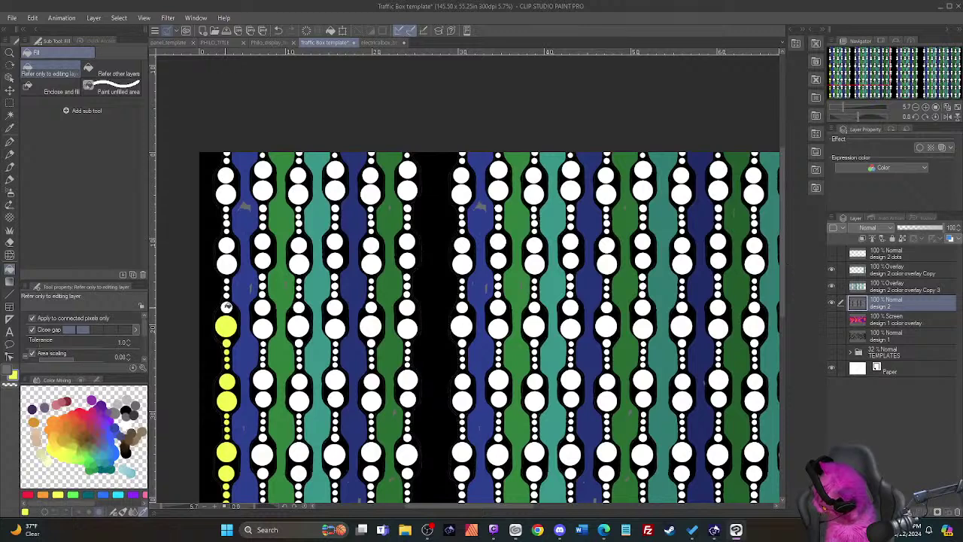
click(227, 264)
click(227, 244)
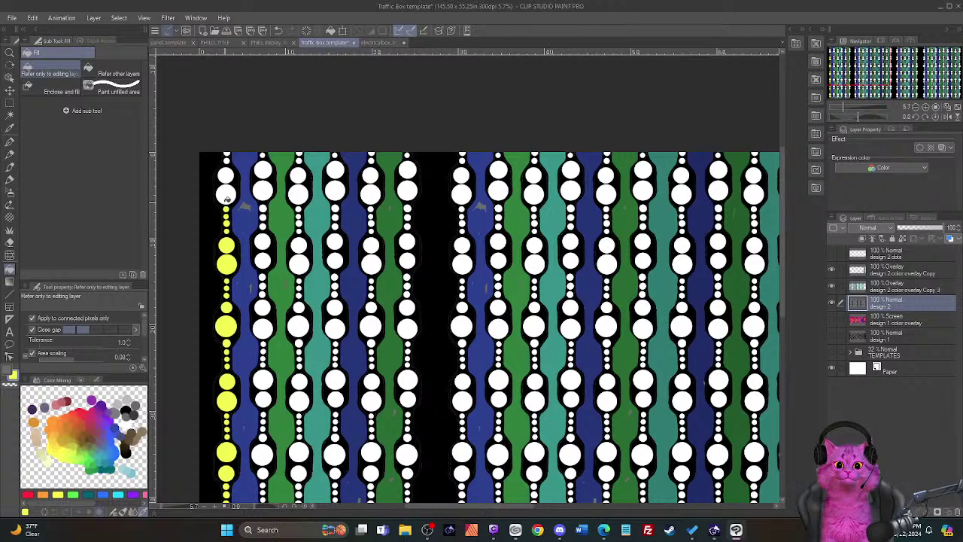
click(227, 195)
click(226, 175)
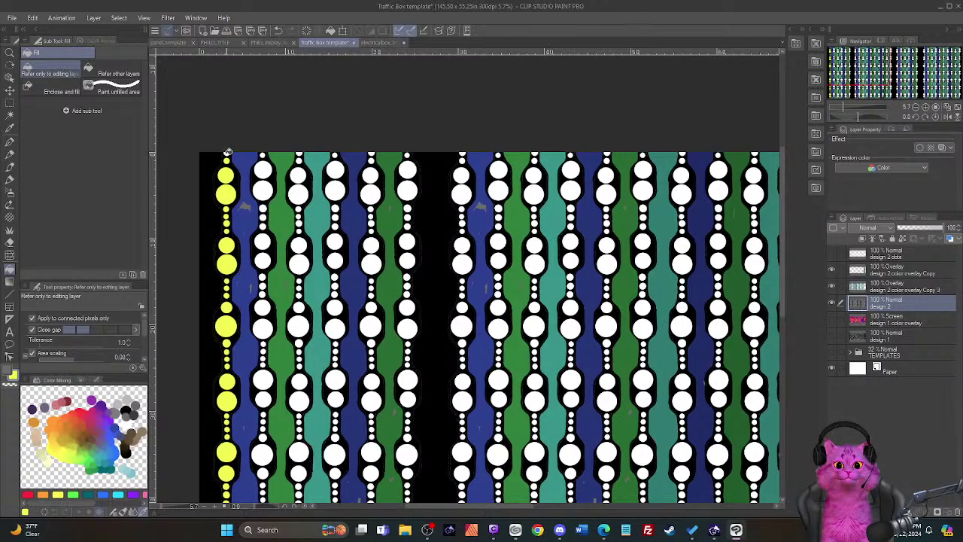
Step: Fill the white dots of the first panel's second chain yellow, from the top edge down to the bottom edge
click(264, 170)
click(264, 192)
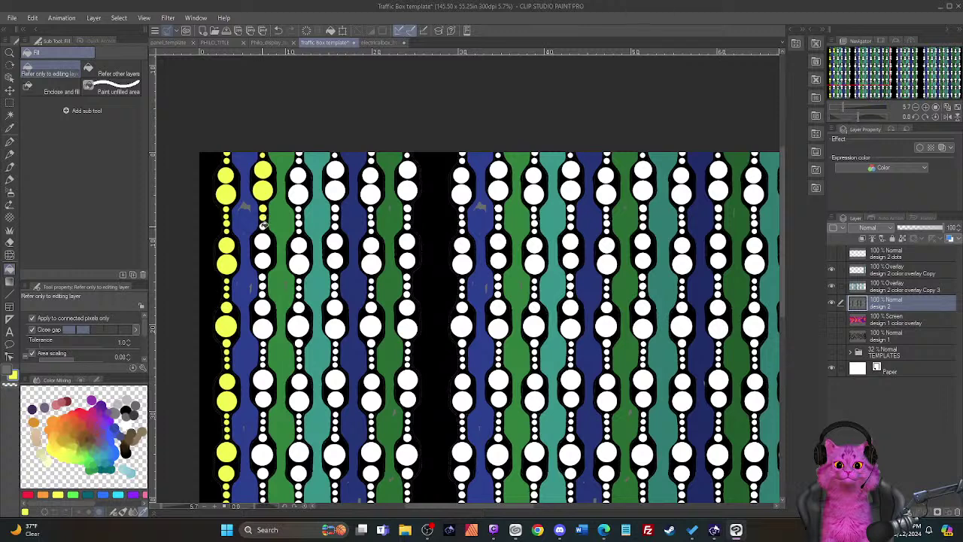
click(262, 242)
click(263, 261)
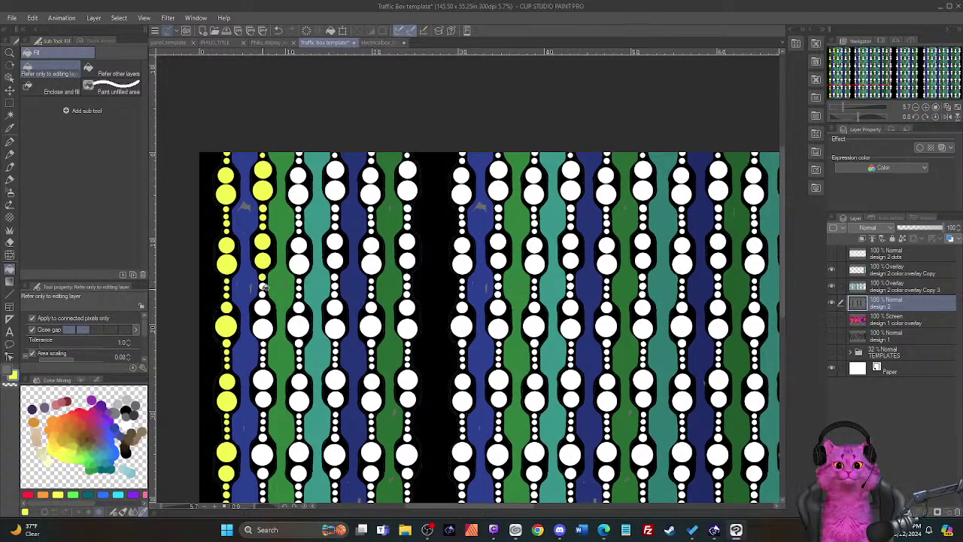
click(262, 307)
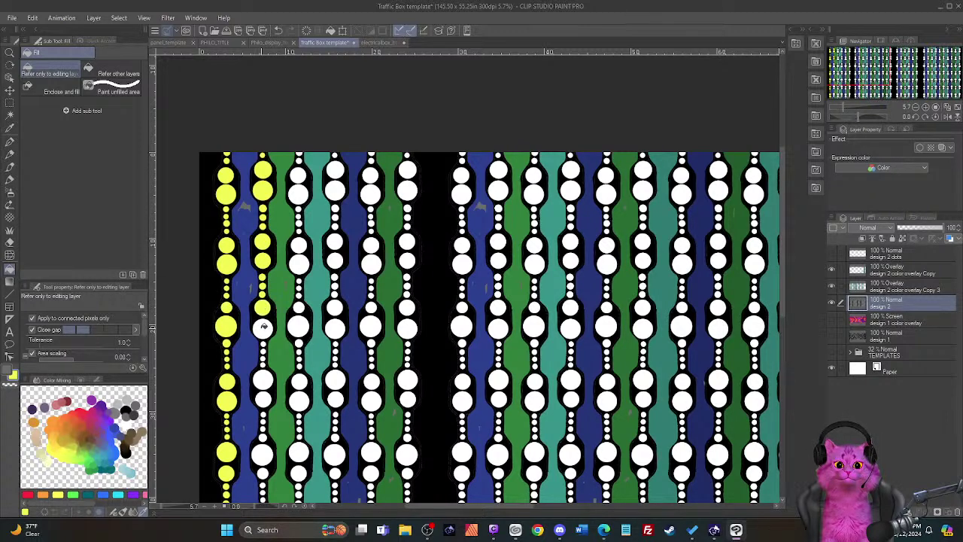
click(262, 325)
click(263, 380)
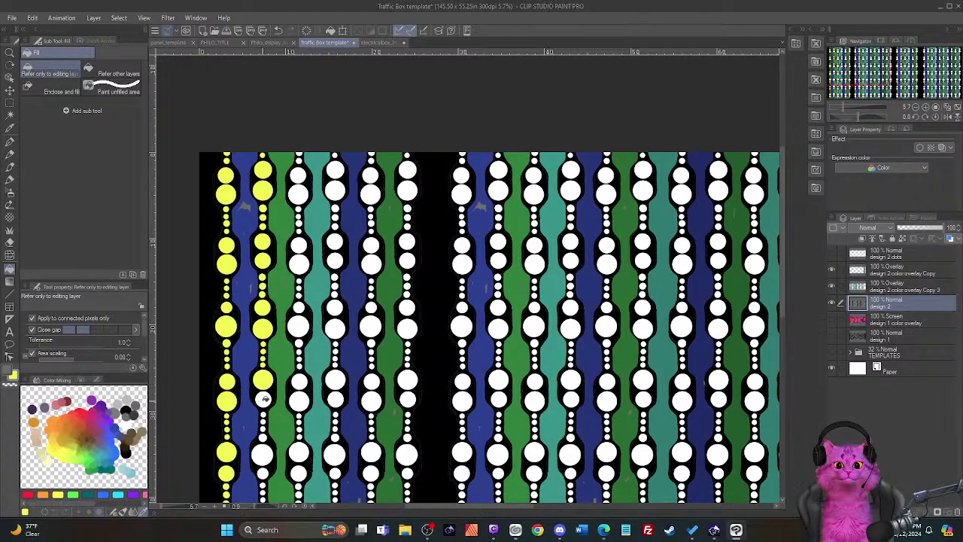
click(264, 399)
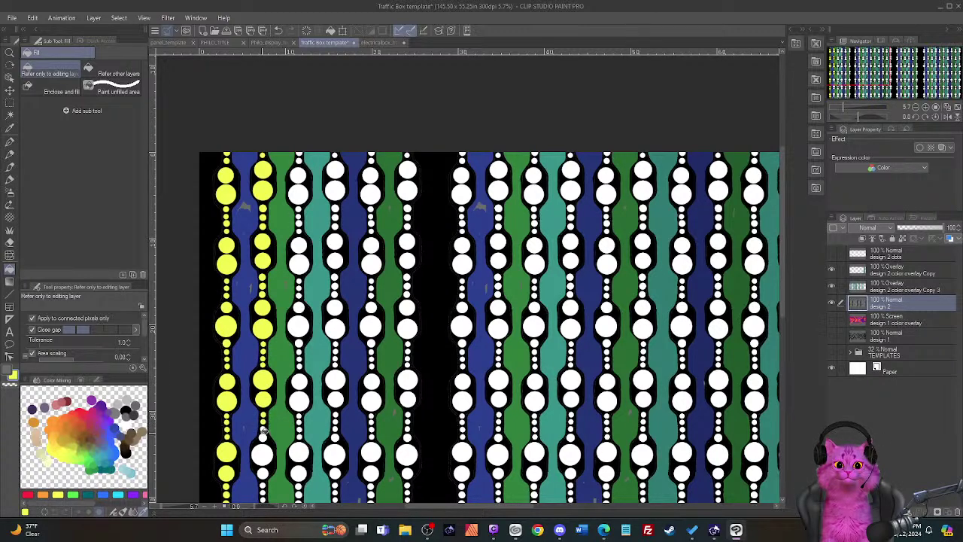
click(263, 454)
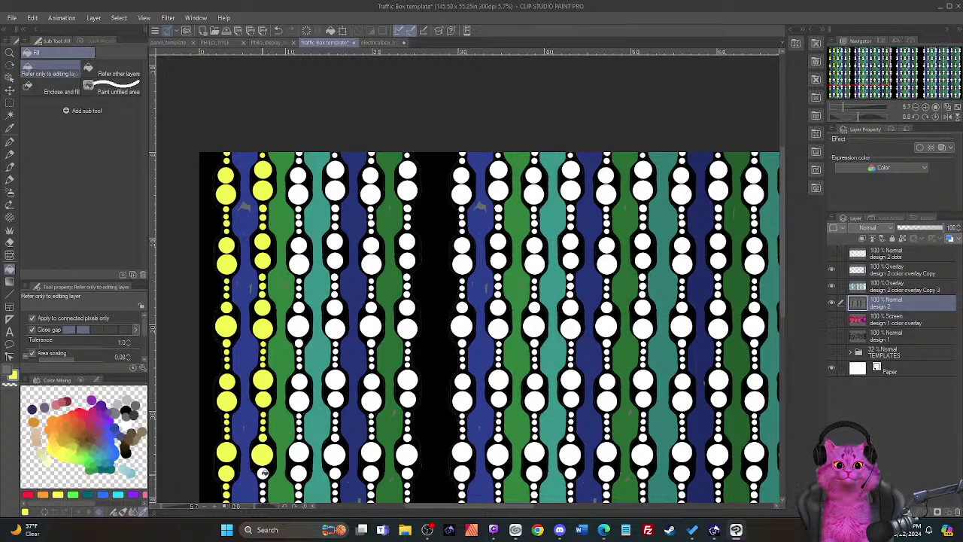
drag(782, 261, 790, 342)
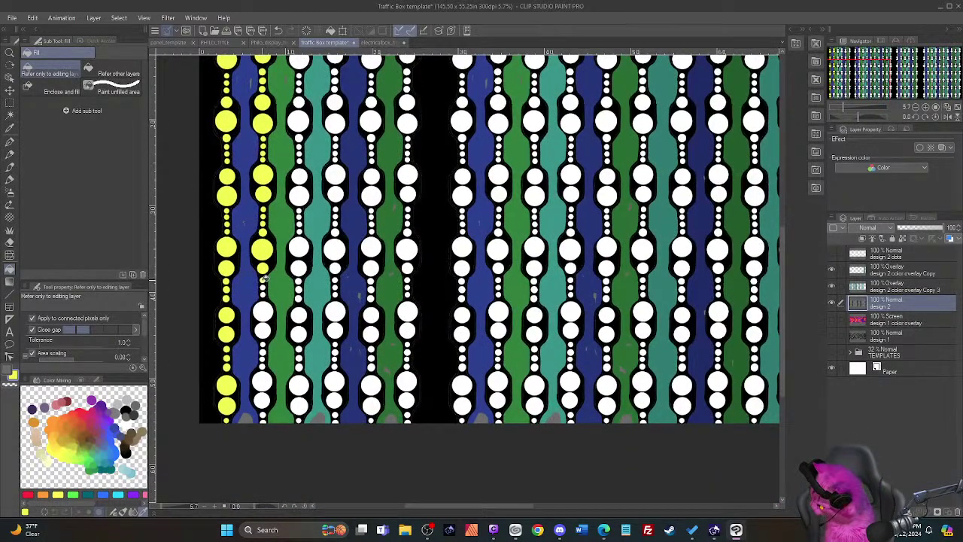
click(262, 312)
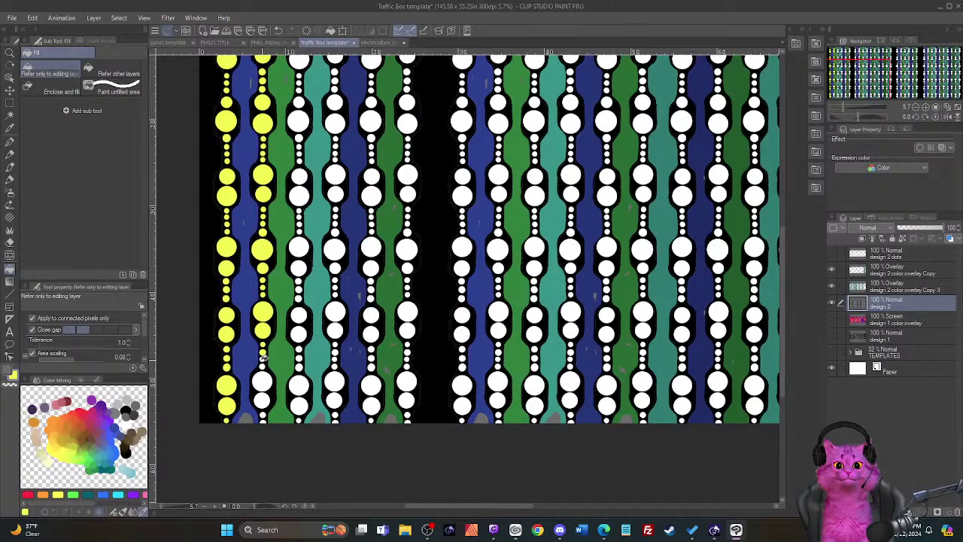
click(263, 381)
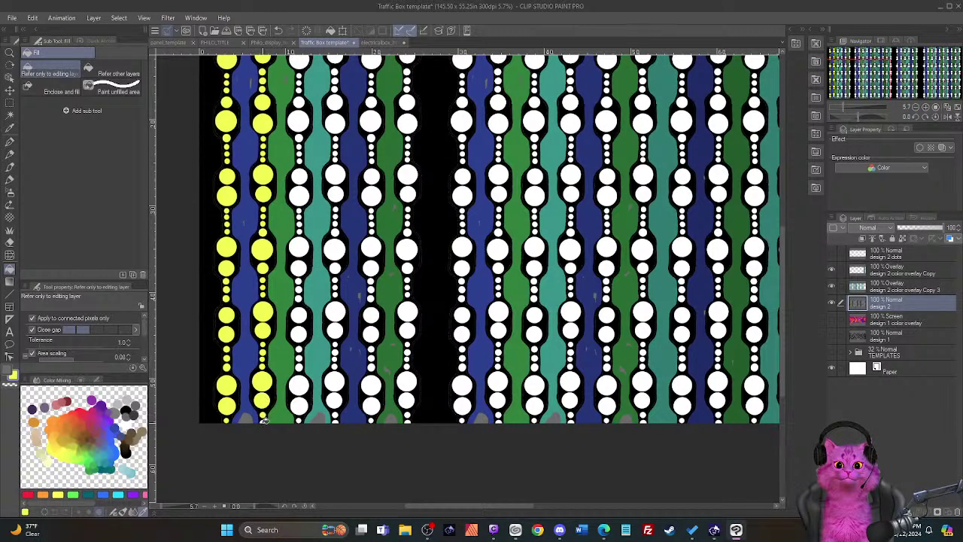
Step: Fill the white dots of the first panel's third chain yellow, from the bottom edge up past the panel's middle
click(300, 405)
click(299, 385)
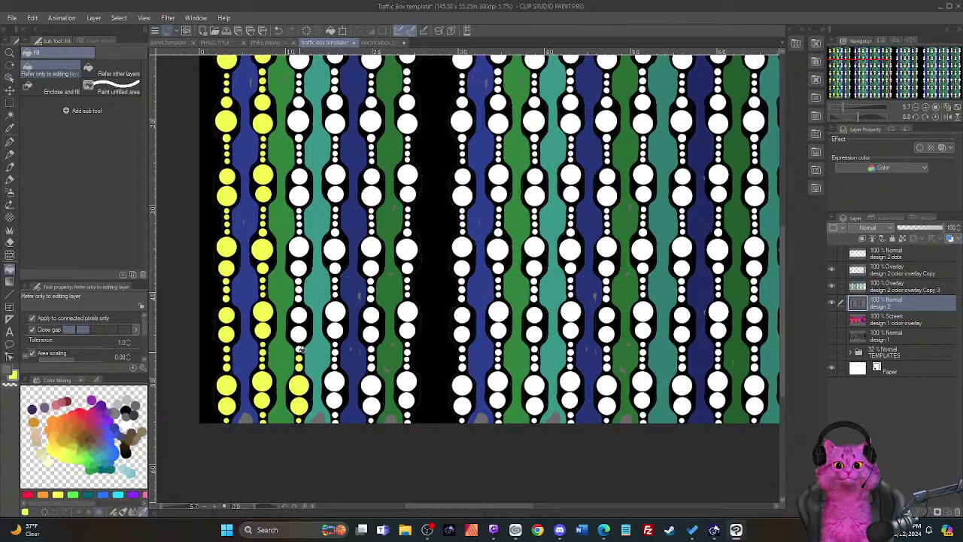
click(299, 334)
click(300, 317)
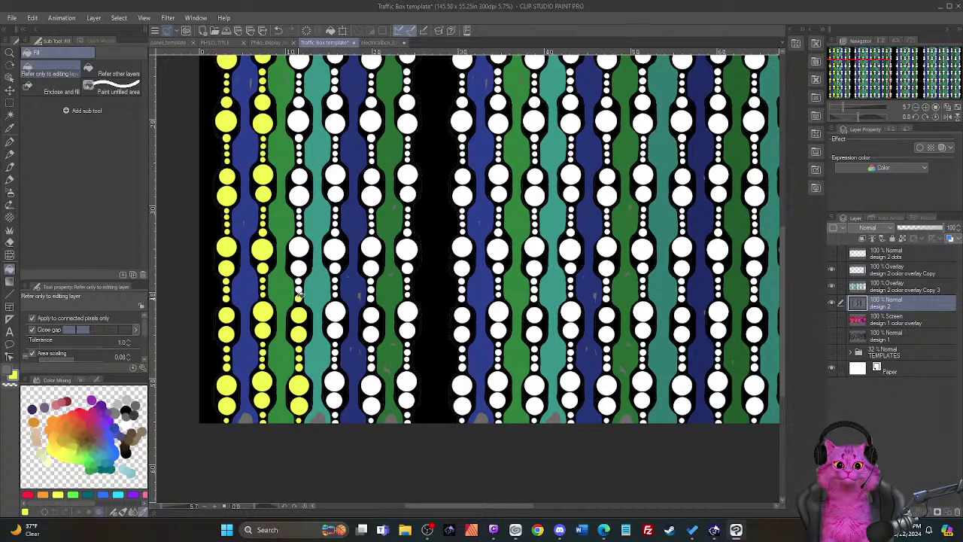
click(300, 268)
click(299, 248)
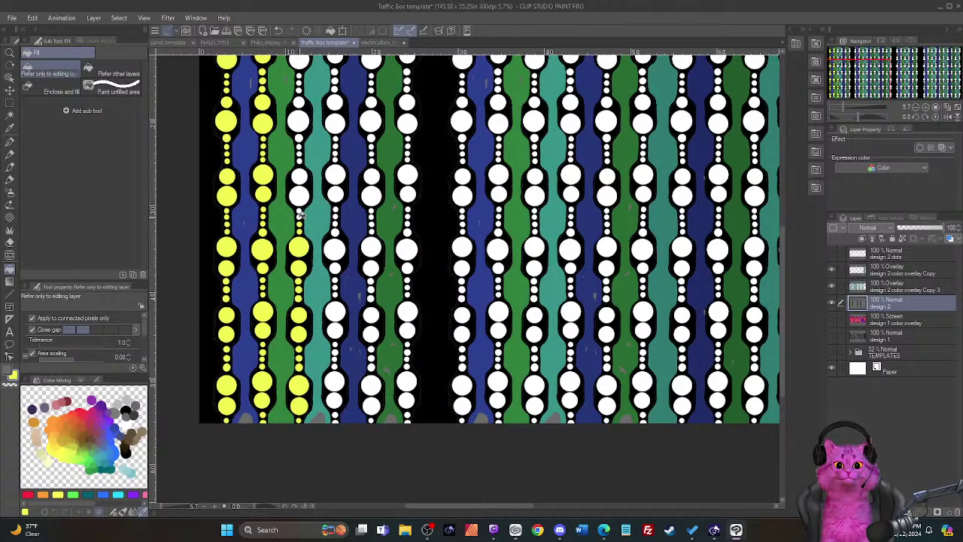
click(299, 195)
click(300, 175)
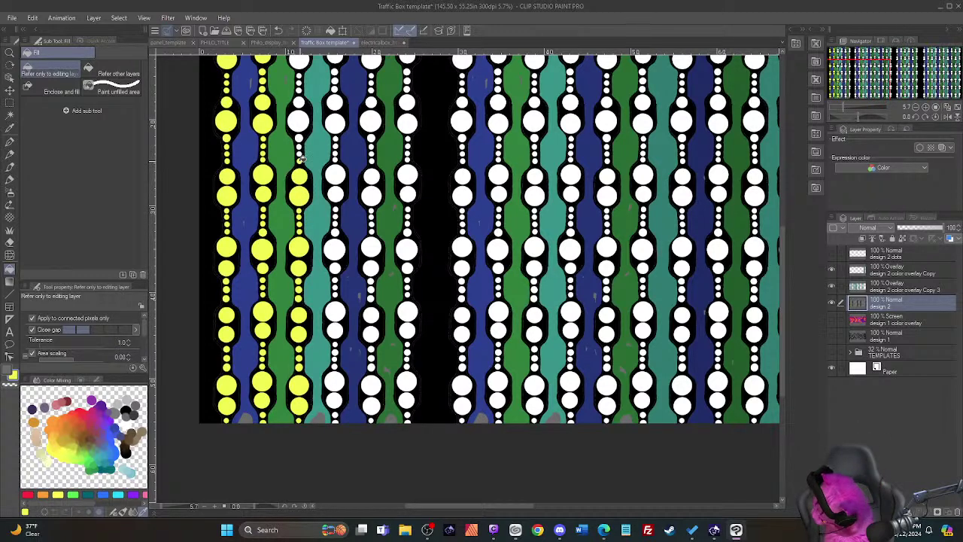
click(299, 157)
click(300, 140)
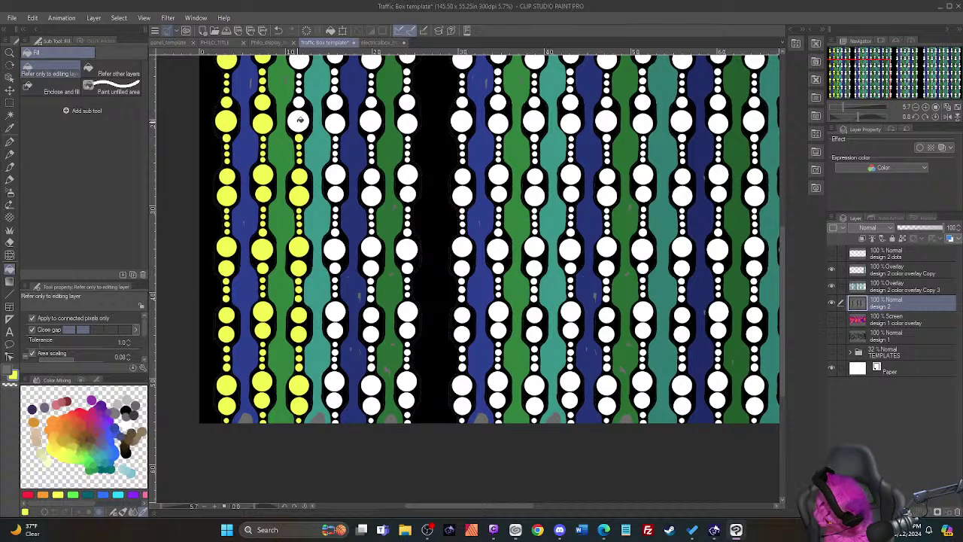
click(300, 121)
click(299, 103)
click(299, 85)
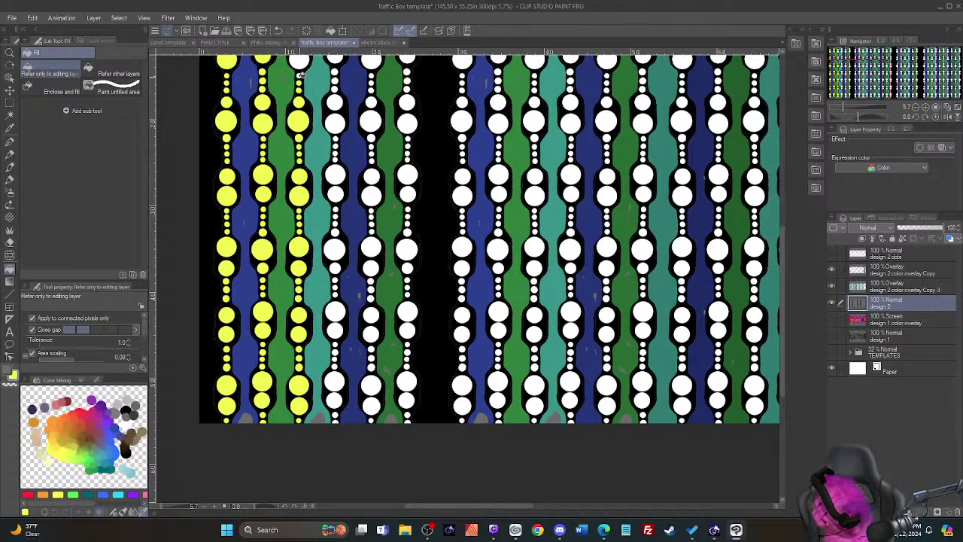
click(299, 74)
click(298, 60)
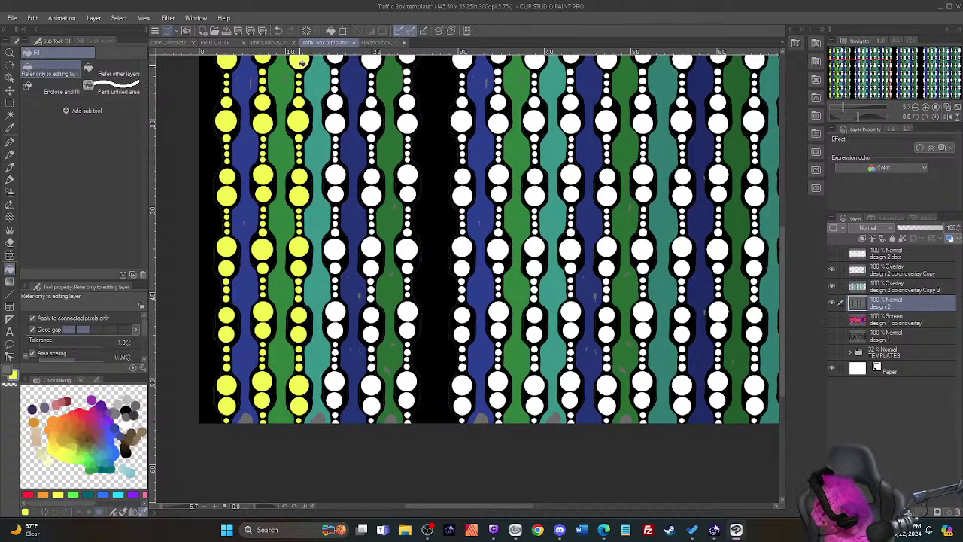
Step: Fill the white dots of the first panel's fourth chain yellow, from the bottom edge up past the panel's middle
click(336, 418)
click(334, 399)
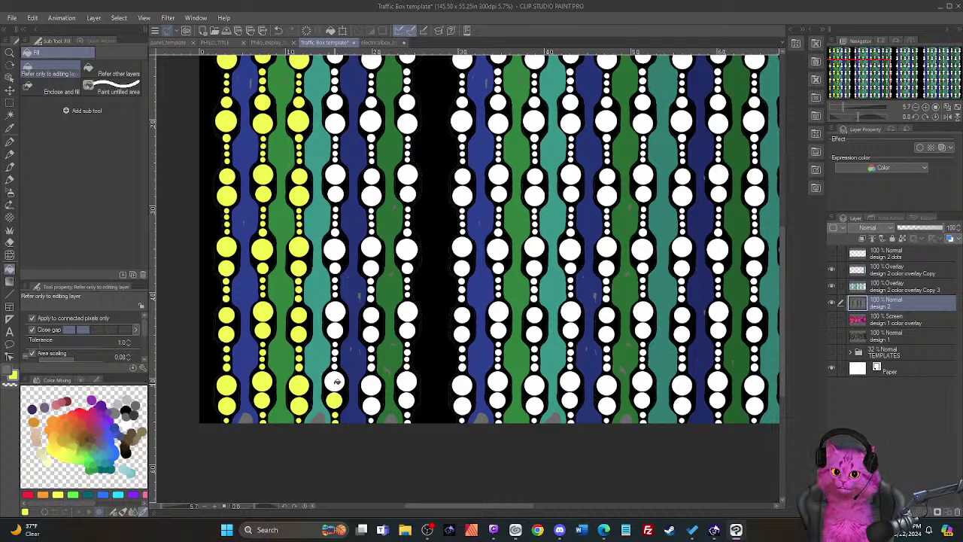
click(335, 384)
click(335, 367)
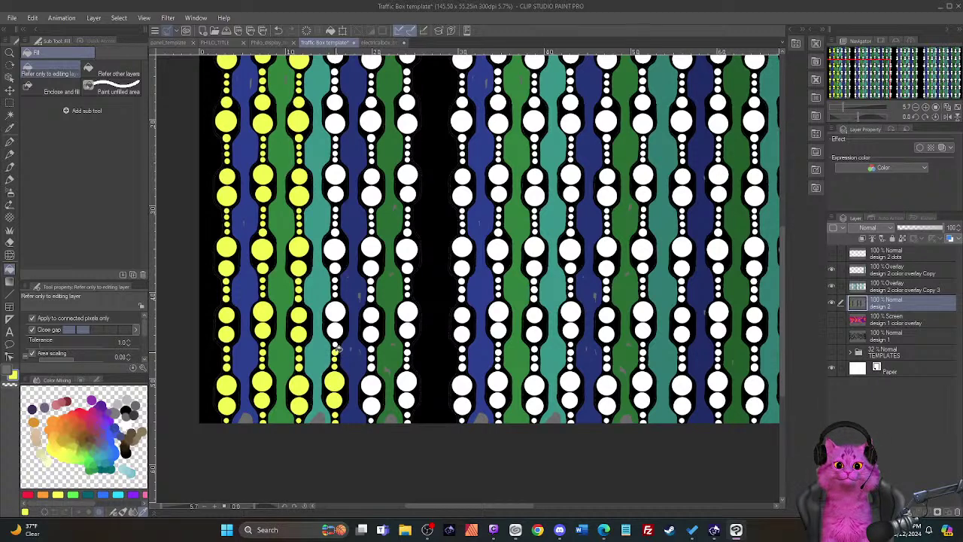
click(337, 320)
click(337, 309)
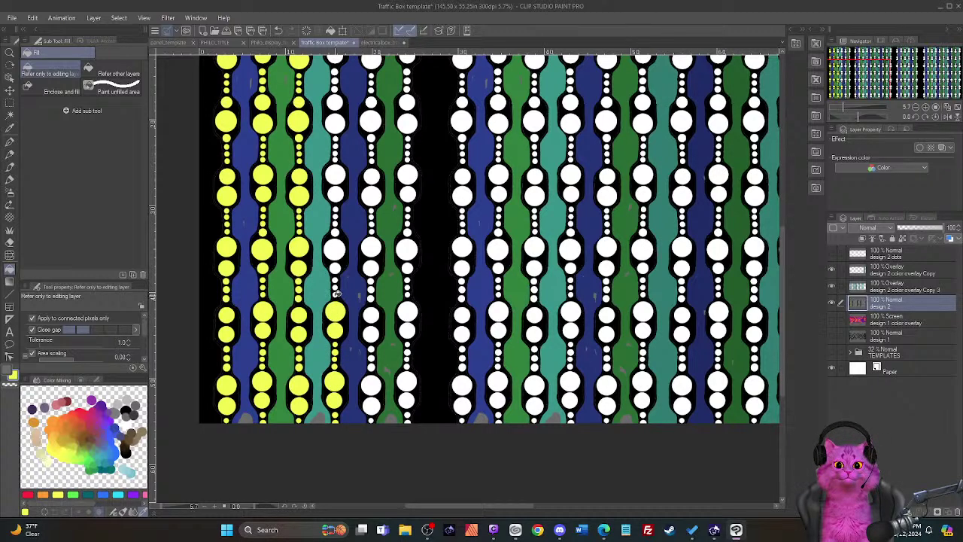
click(337, 272)
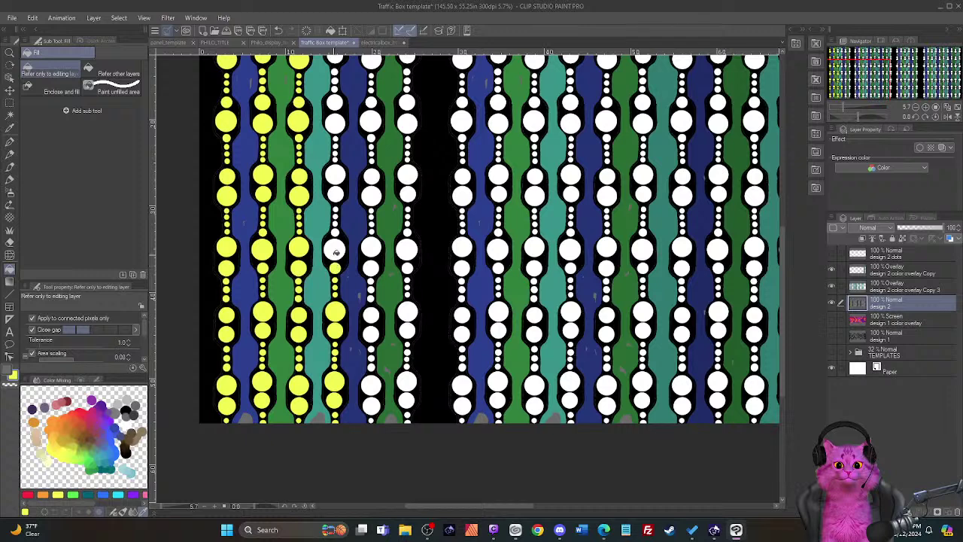
click(336, 249)
click(336, 231)
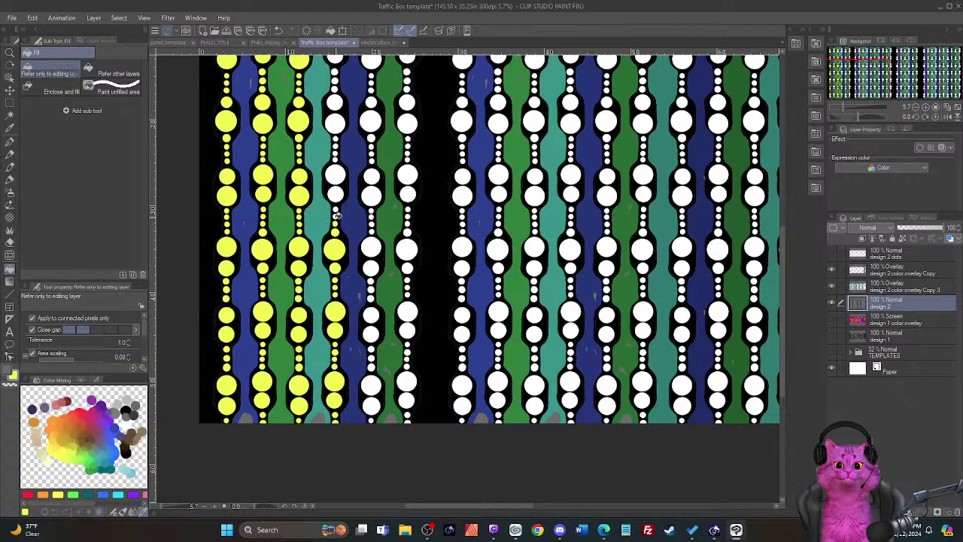
click(336, 213)
click(336, 195)
click(336, 173)
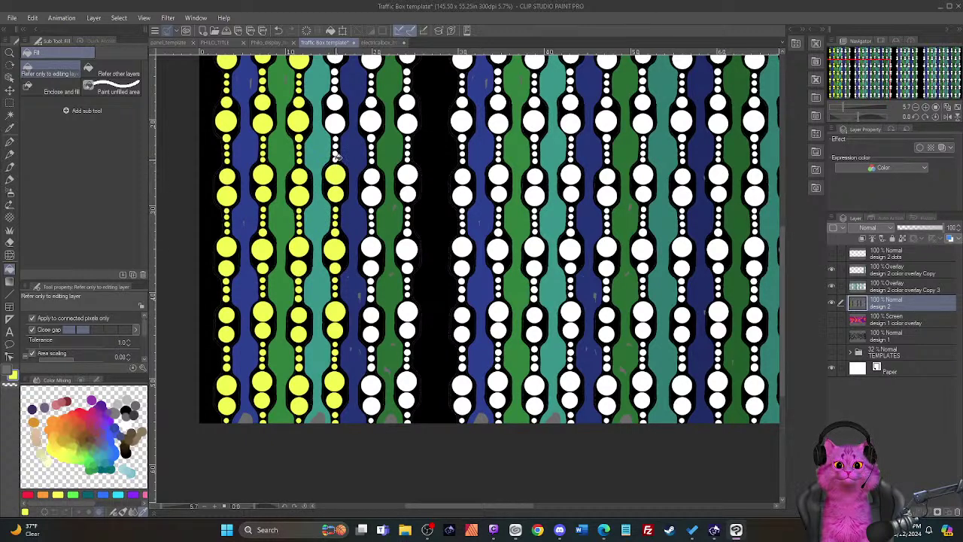
click(338, 157)
click(337, 121)
click(336, 102)
click(337, 85)
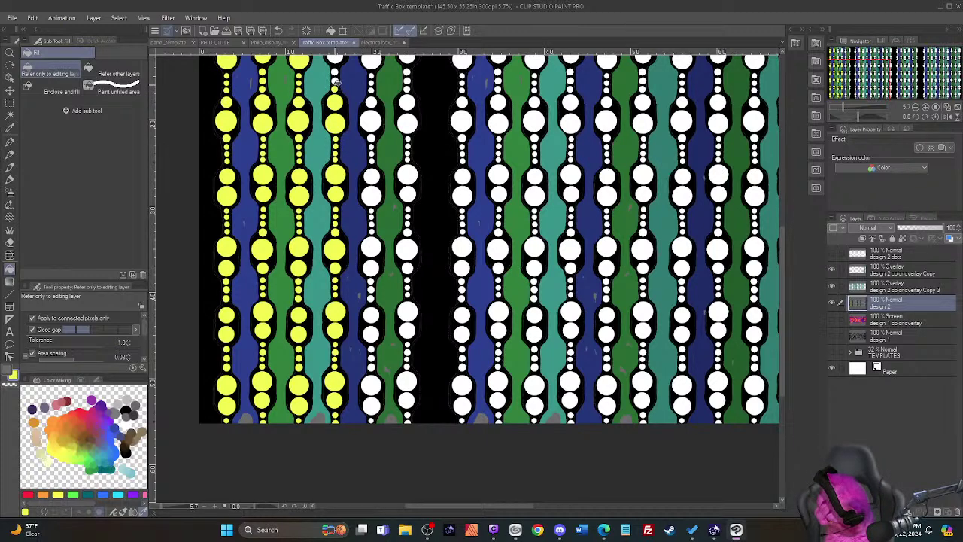
click(337, 72)
click(336, 59)
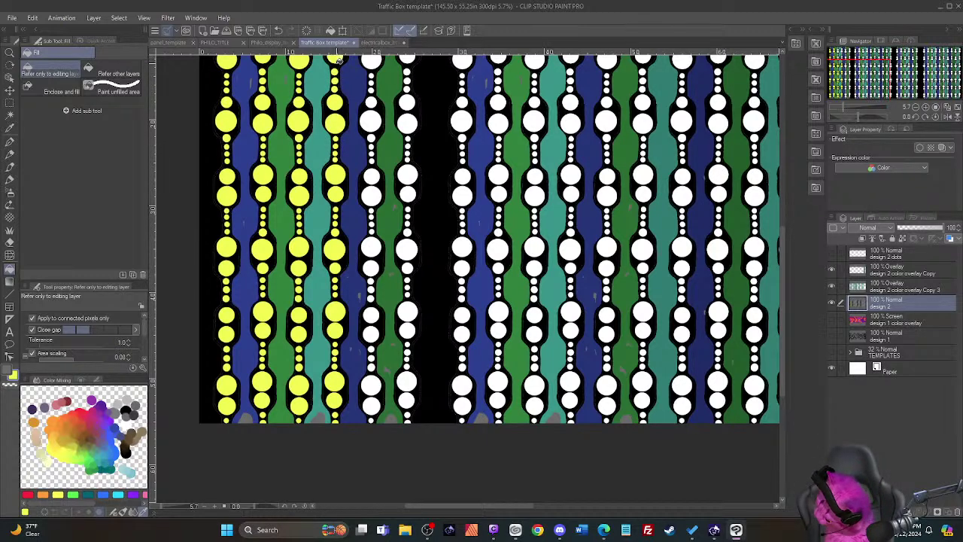
Step: Fill the white dots of the first panel's fifth chain yellow, from the bottom edge up past the panel's middle
click(372, 410)
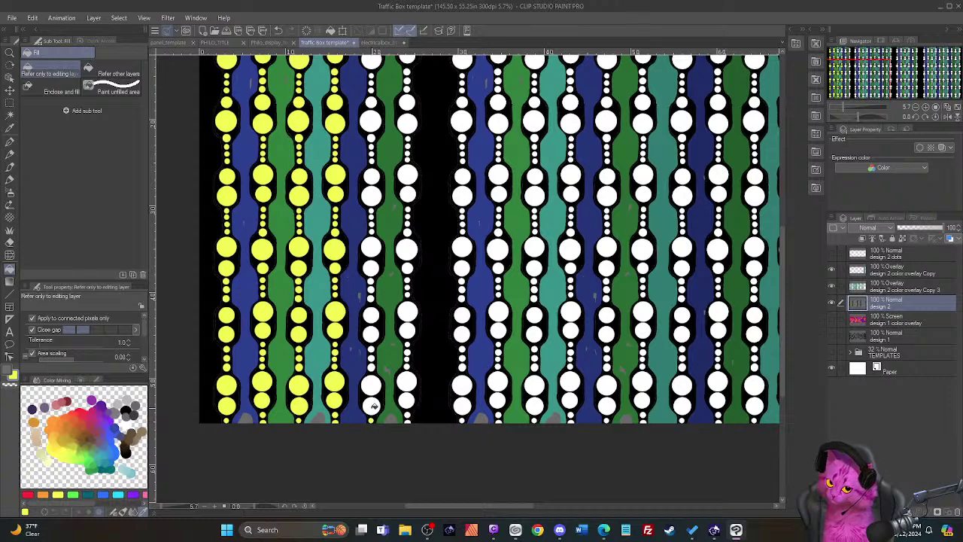
click(372, 385)
click(371, 355)
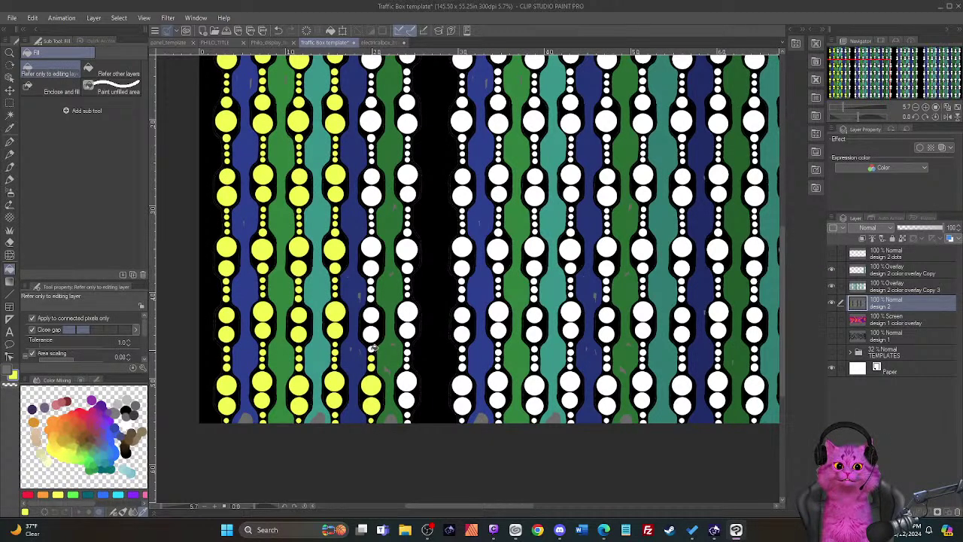
click(372, 345)
click(372, 335)
click(372, 318)
click(372, 298)
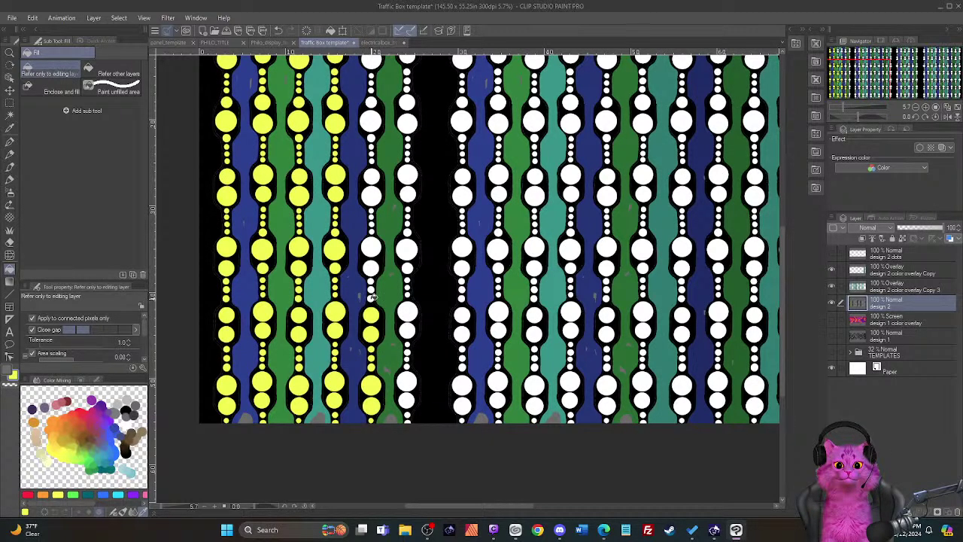
click(372, 291)
click(372, 282)
click(371, 268)
click(371, 249)
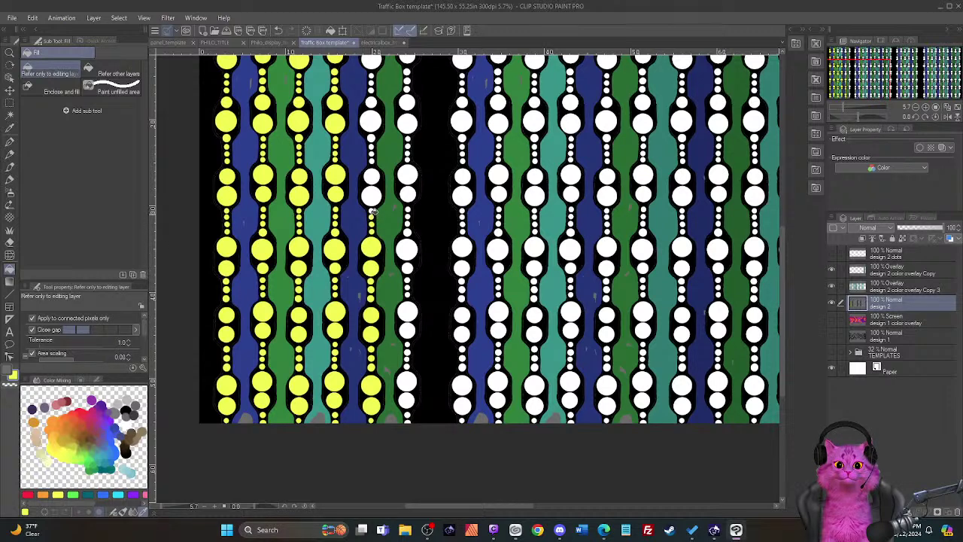
click(372, 209)
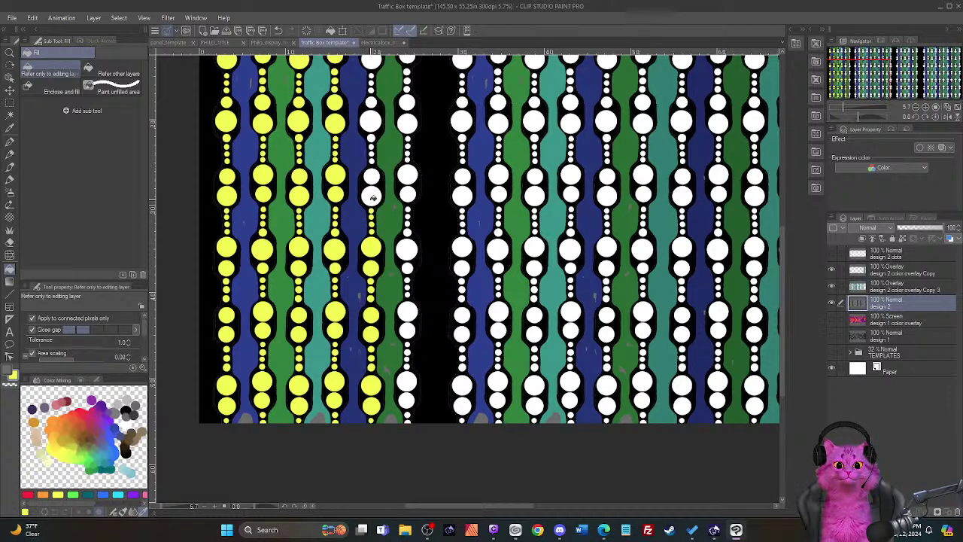
click(371, 195)
click(372, 176)
click(372, 158)
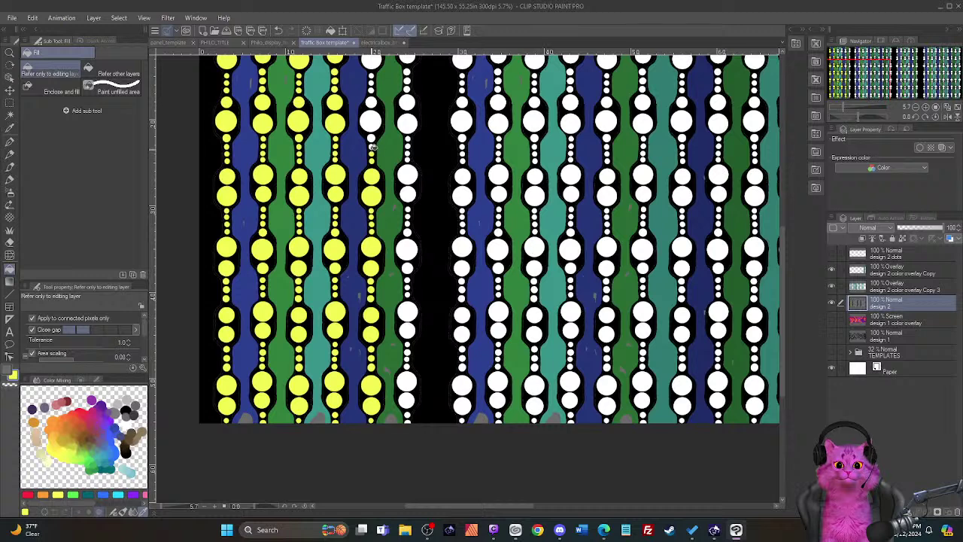
click(372, 139)
click(372, 121)
click(372, 102)
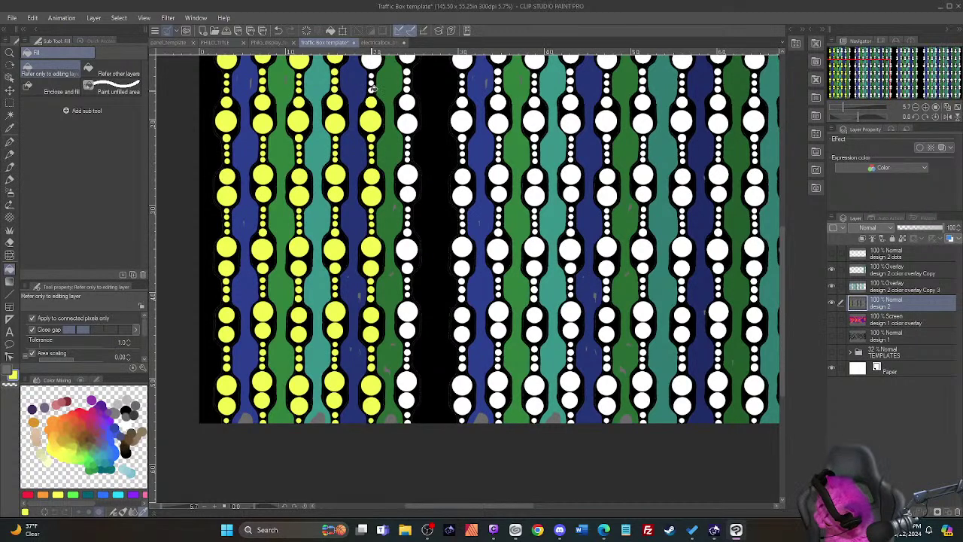
click(372, 82)
click(373, 63)
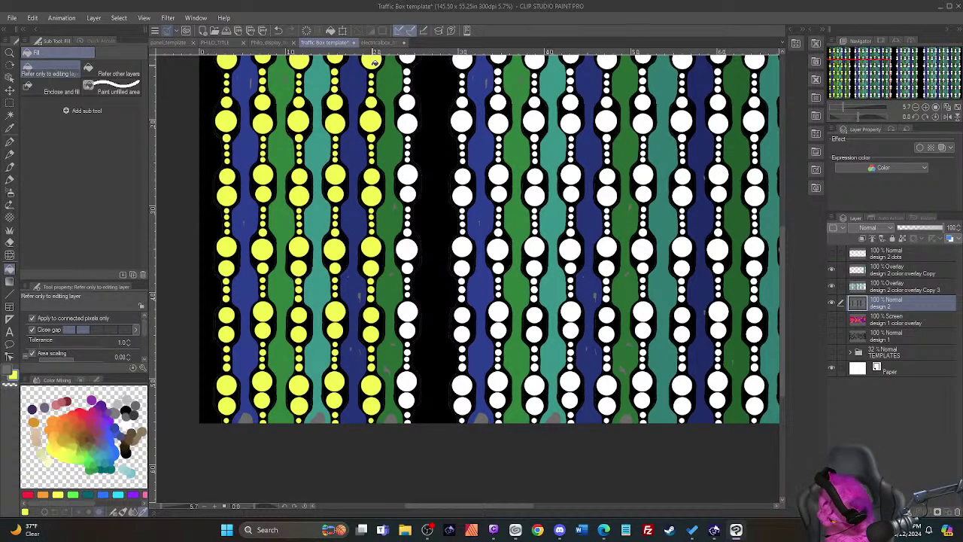
Step: Fill the white dots of the first panel's sixth chain yellow, from the bottom edge up past the panel's middle
click(408, 404)
click(408, 382)
click(408, 365)
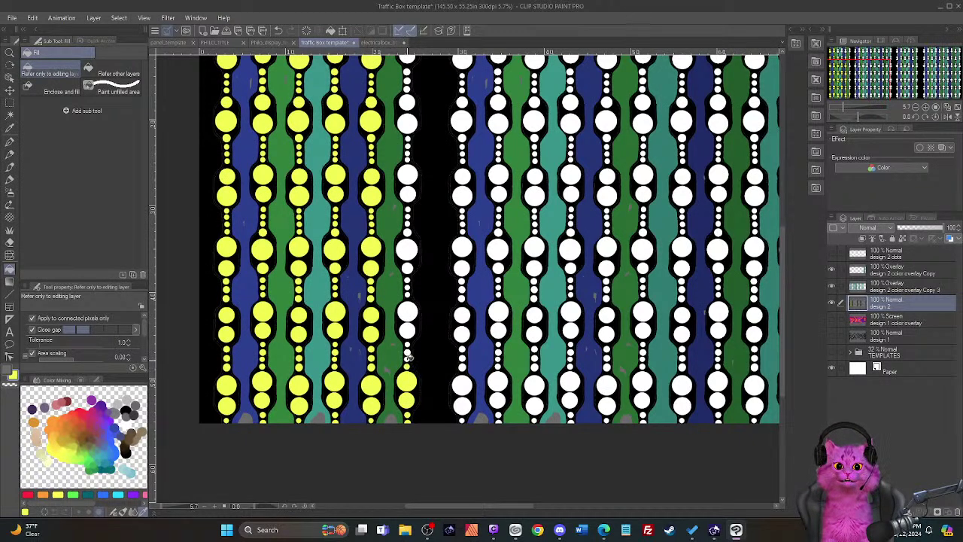
click(408, 343)
click(409, 331)
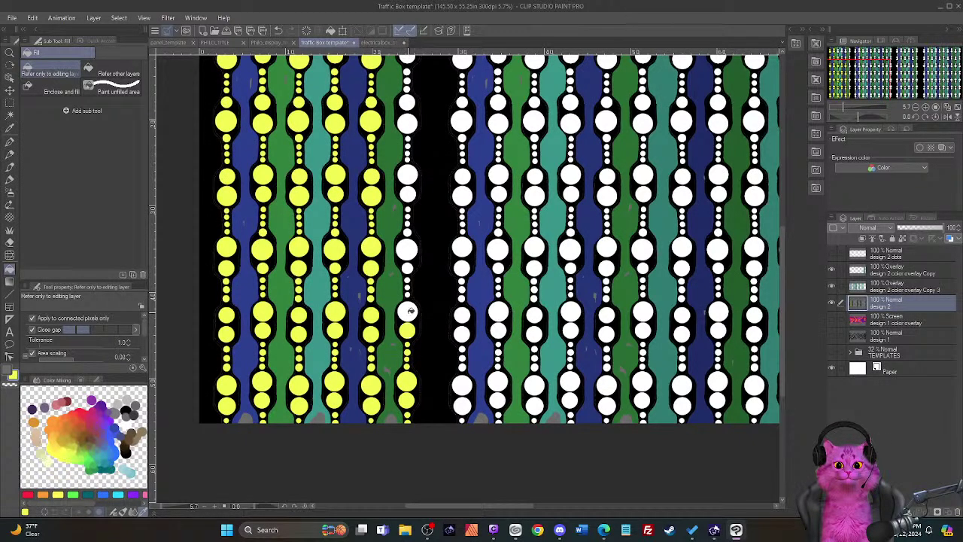
click(408, 313)
click(409, 295)
click(408, 280)
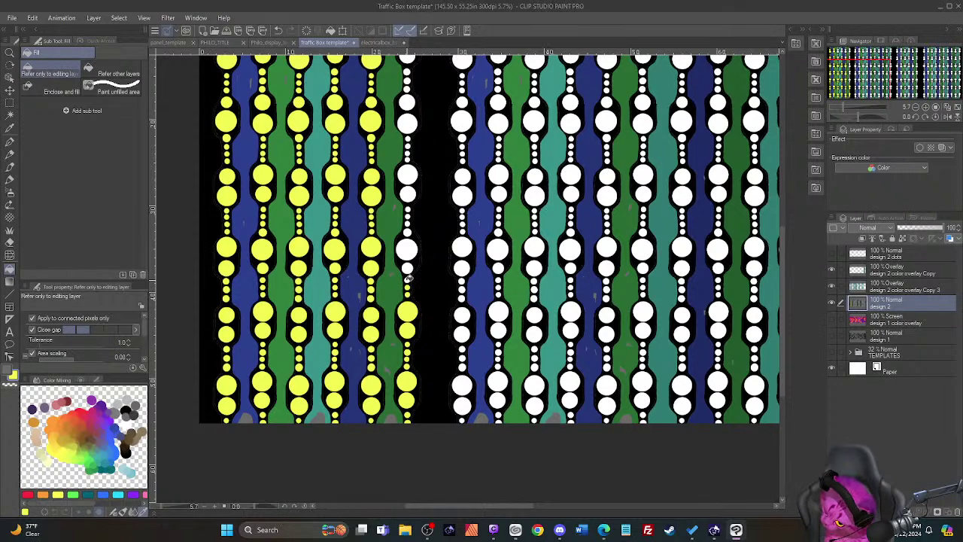
click(409, 268)
click(407, 250)
click(408, 234)
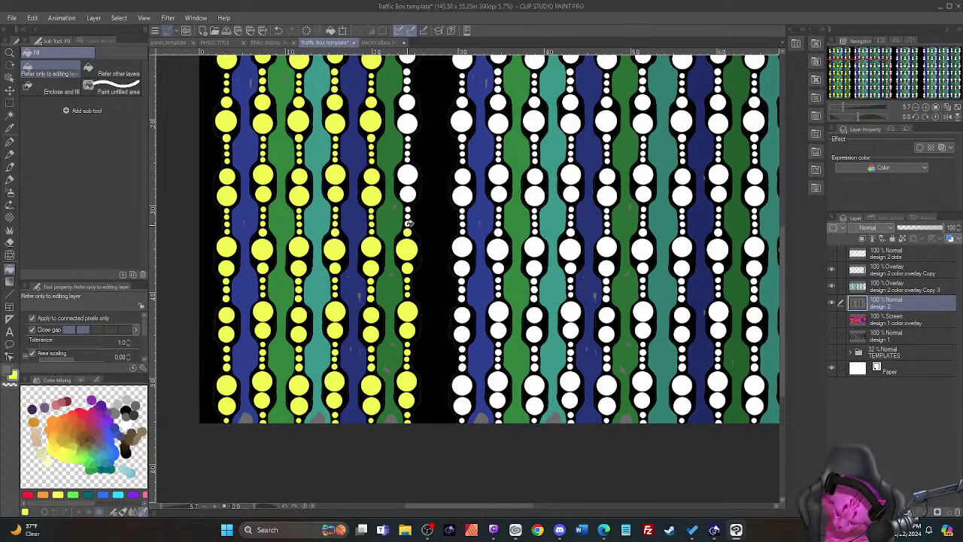
click(409, 222)
click(408, 209)
click(407, 191)
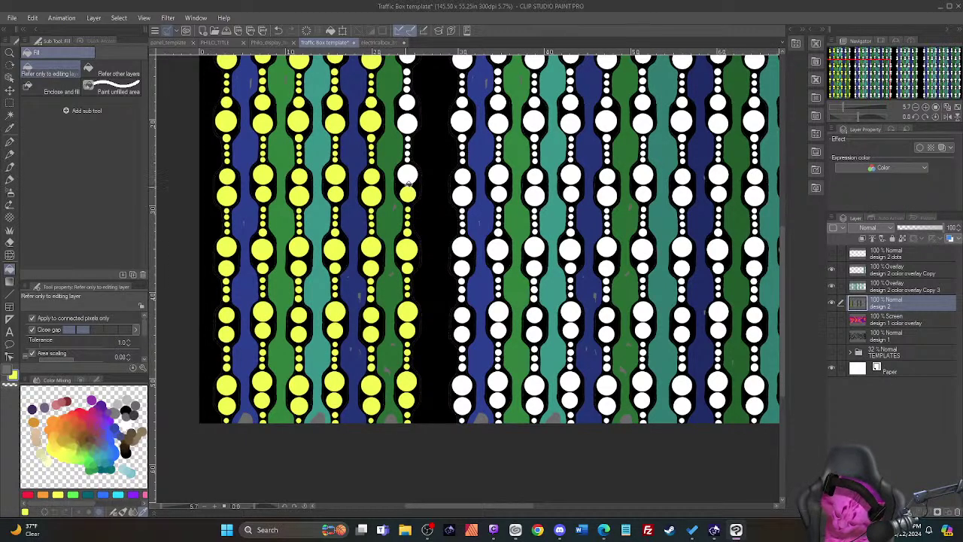
click(407, 173)
click(408, 156)
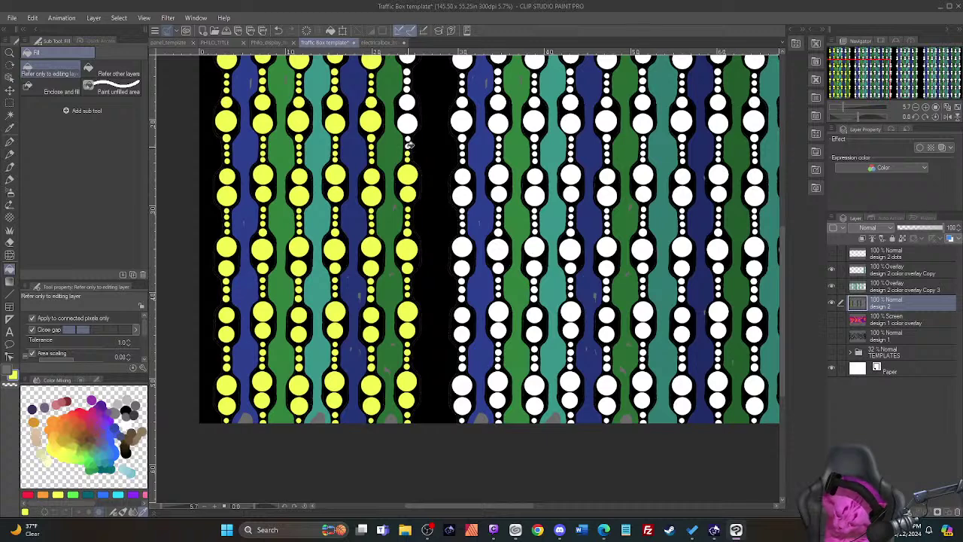
click(410, 142)
click(410, 136)
click(408, 124)
click(410, 106)
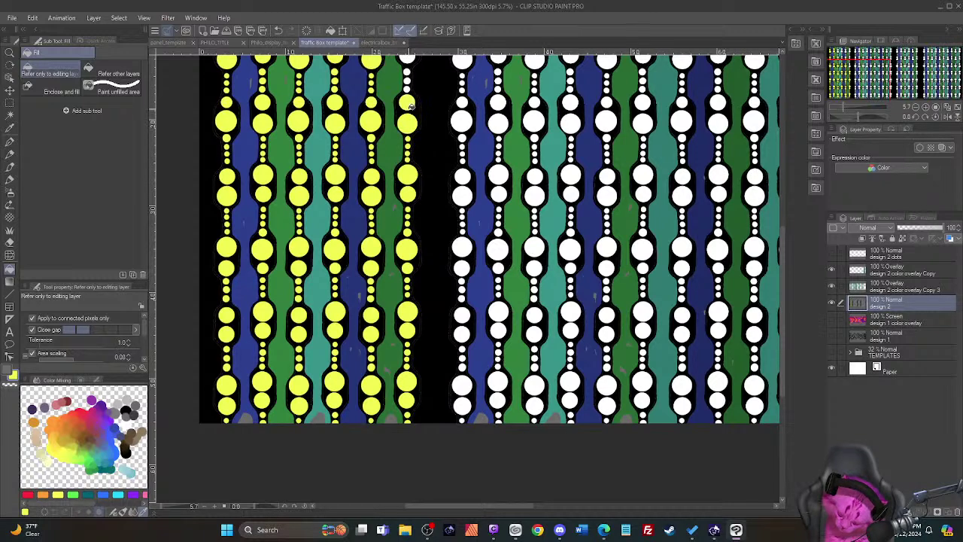
Step: Fill the remaining white dots near the top edge of the first panel's sixth, fifth, fourth and third chains yellow
drag(783, 388, 785, 303)
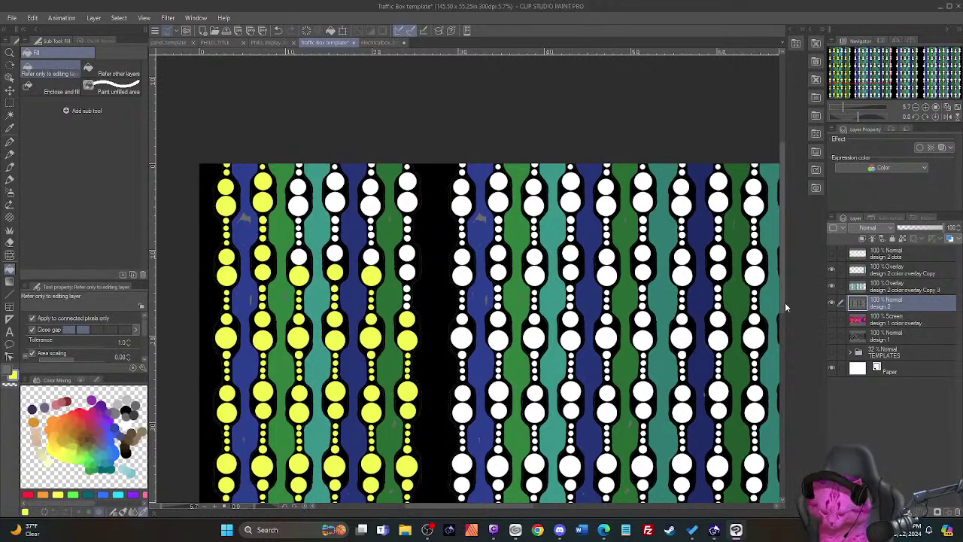
click(410, 204)
click(409, 182)
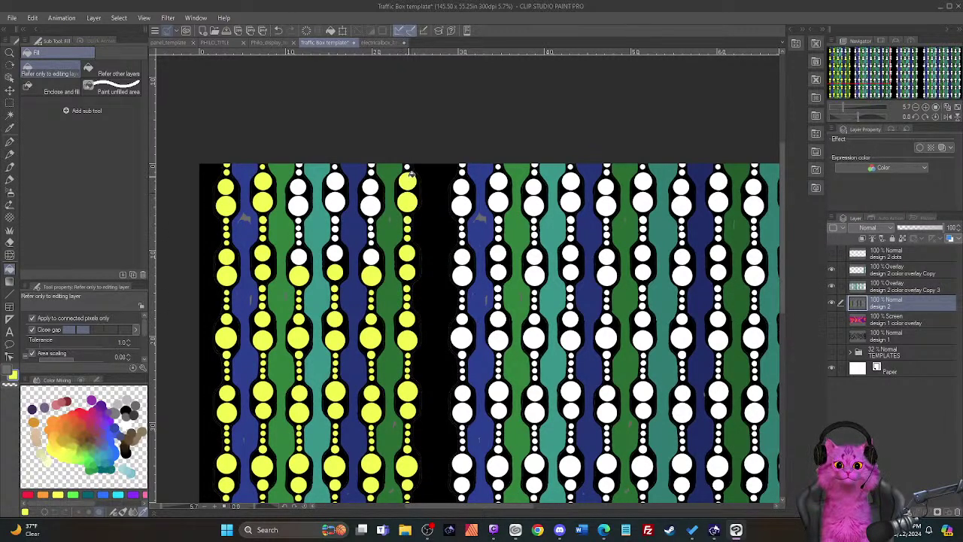
click(373, 258)
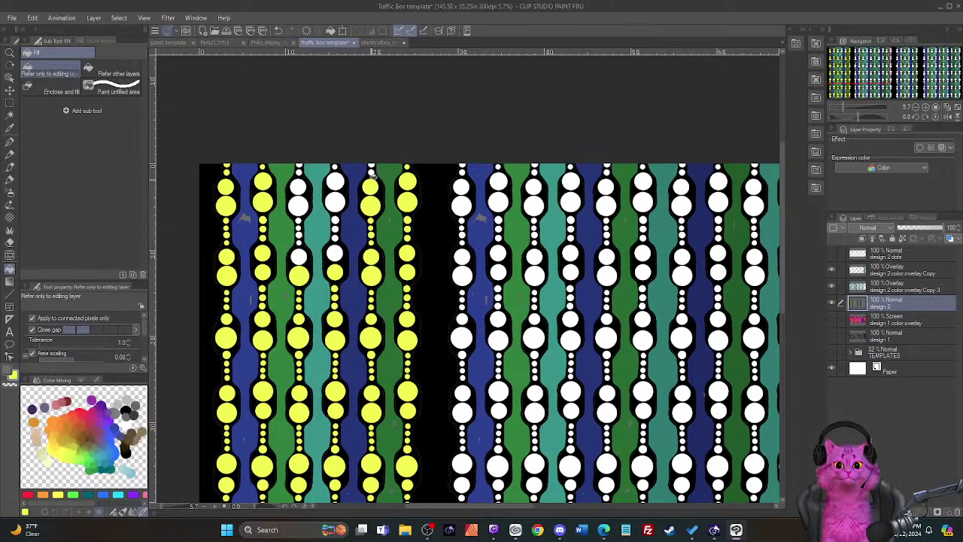
click(335, 257)
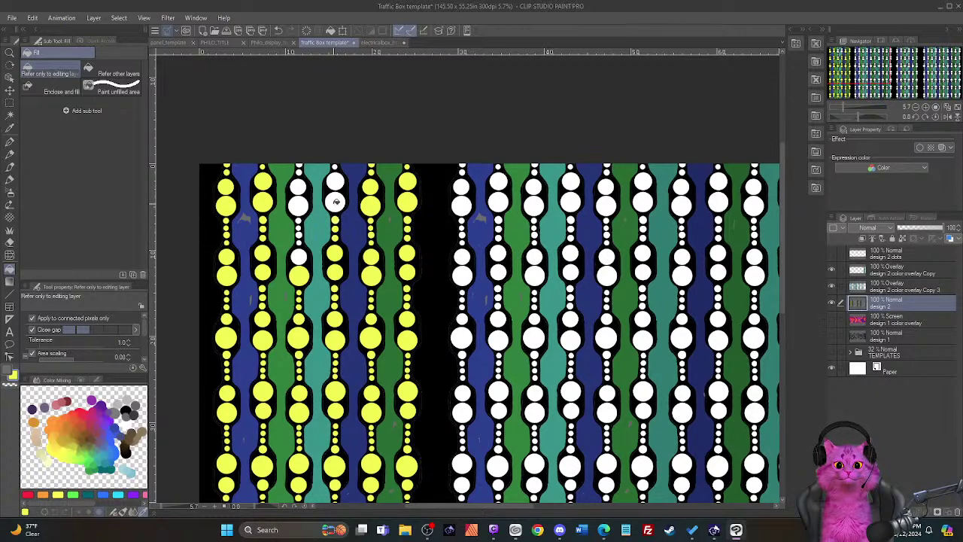
click(336, 204)
click(336, 182)
click(300, 257)
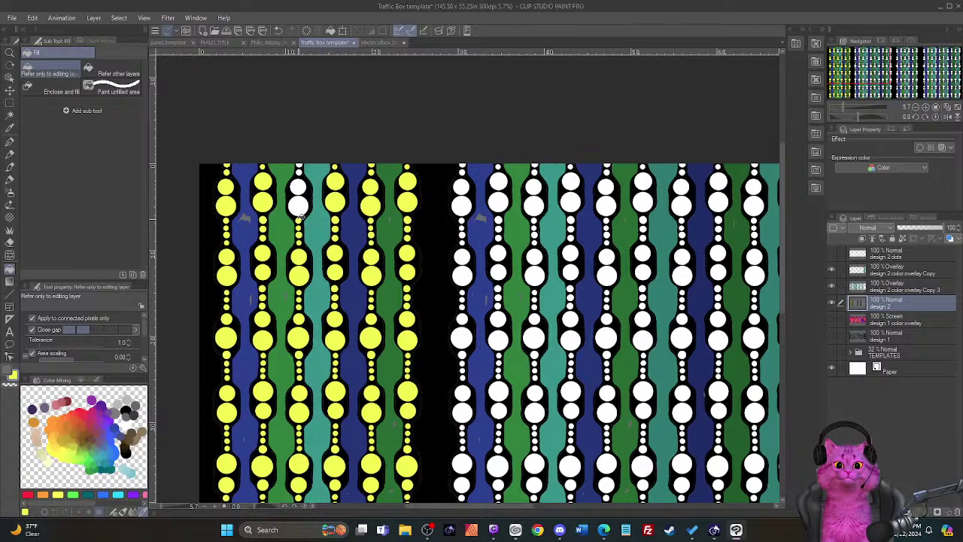
click(298, 203)
click(298, 183)
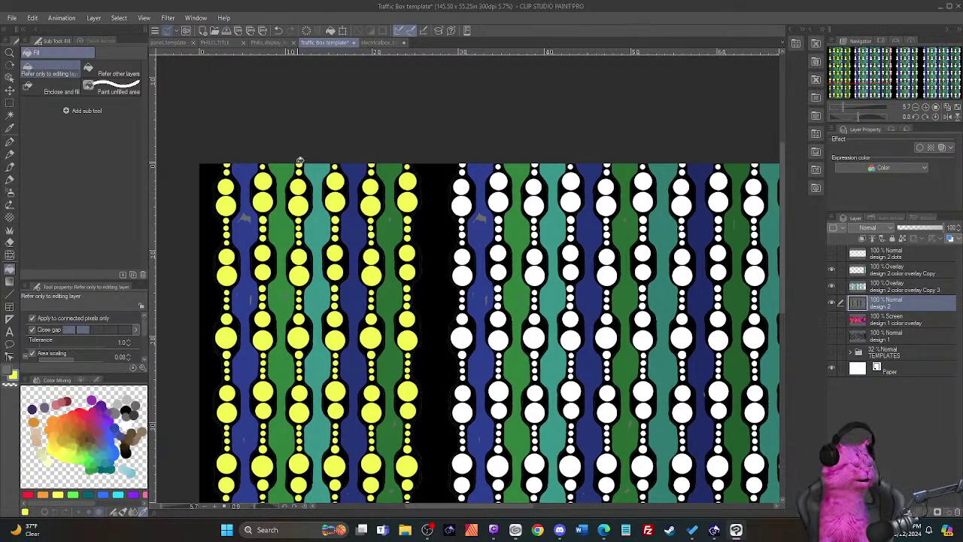
Step: Auto-select all yellow dots on the design 2 layer, referring only to the editing layer and not limited to connected pixels
click(8, 117)
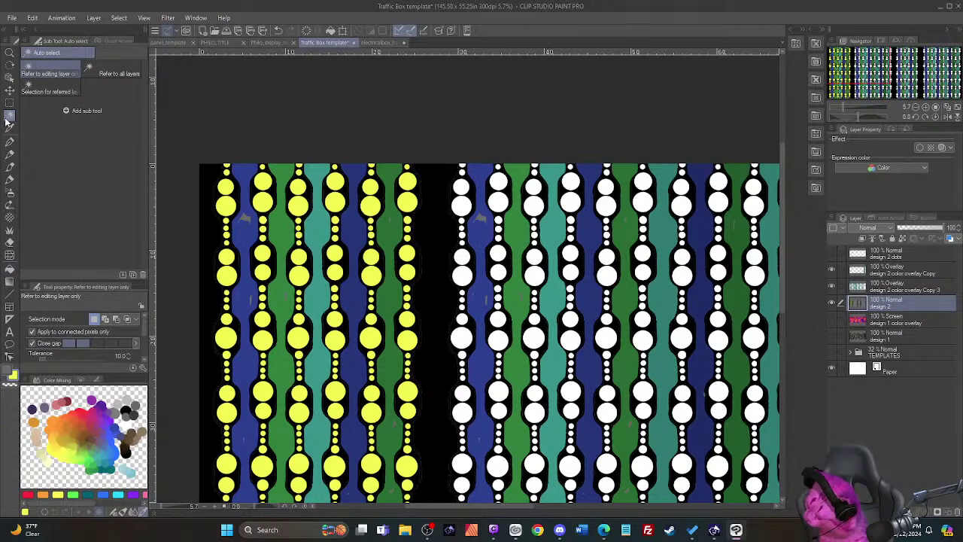
click(39, 89)
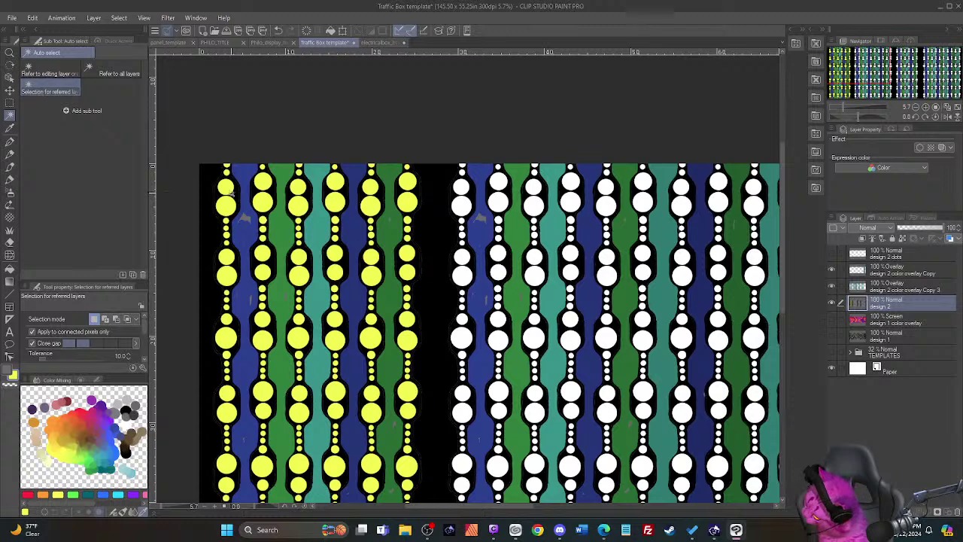
click(33, 73)
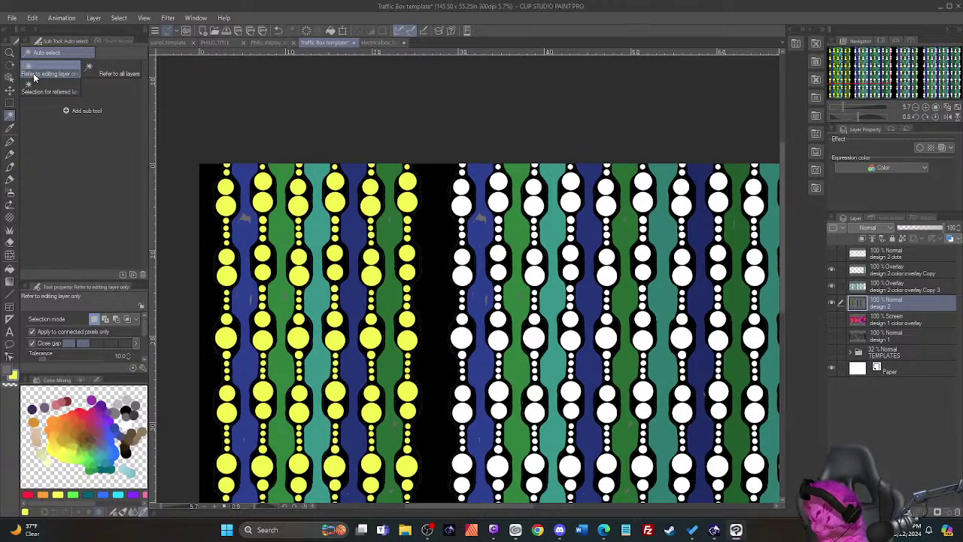
click(33, 332)
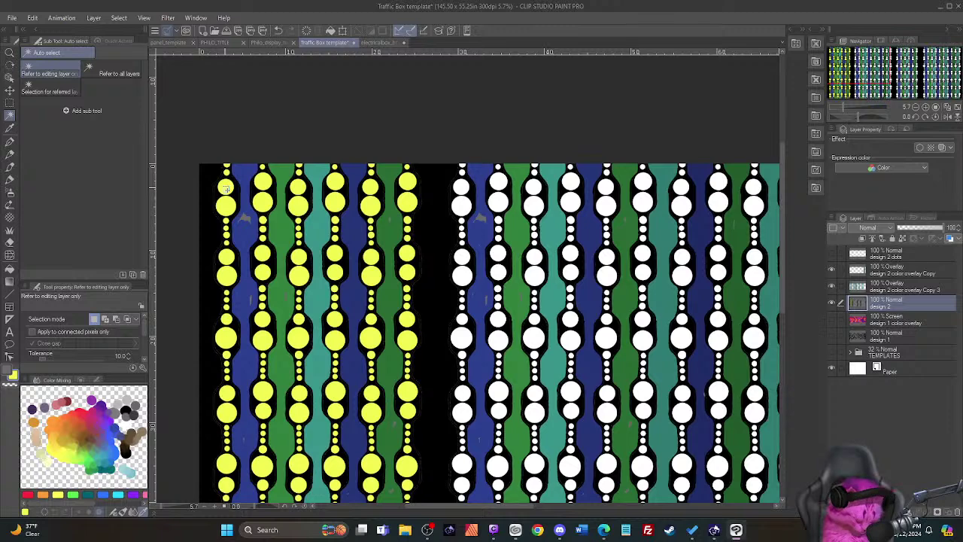
click(226, 188)
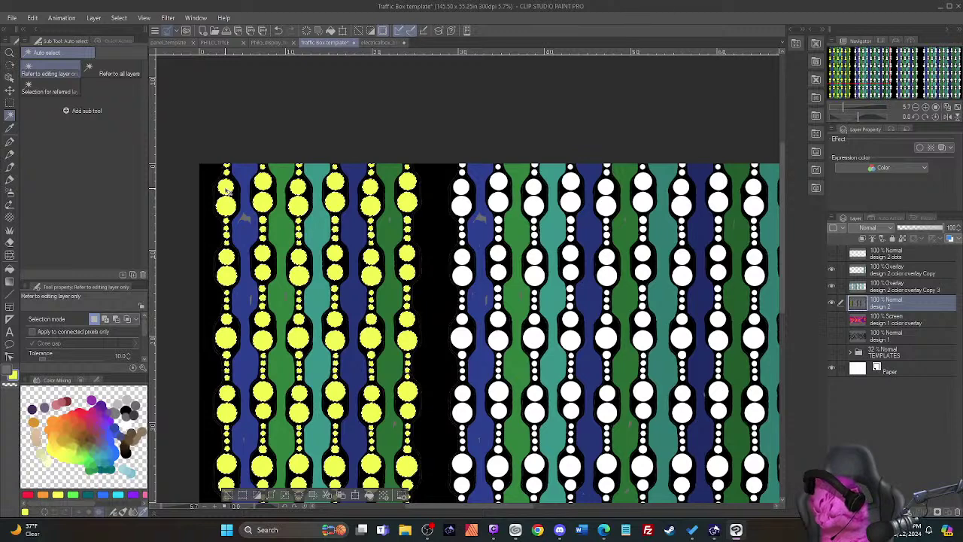
Step: Copy the selected yellow dots to a new layer and move them over the second panel's first six chains
key(ctrl+c)
key(ctrl+v)
key(ctrl+t)
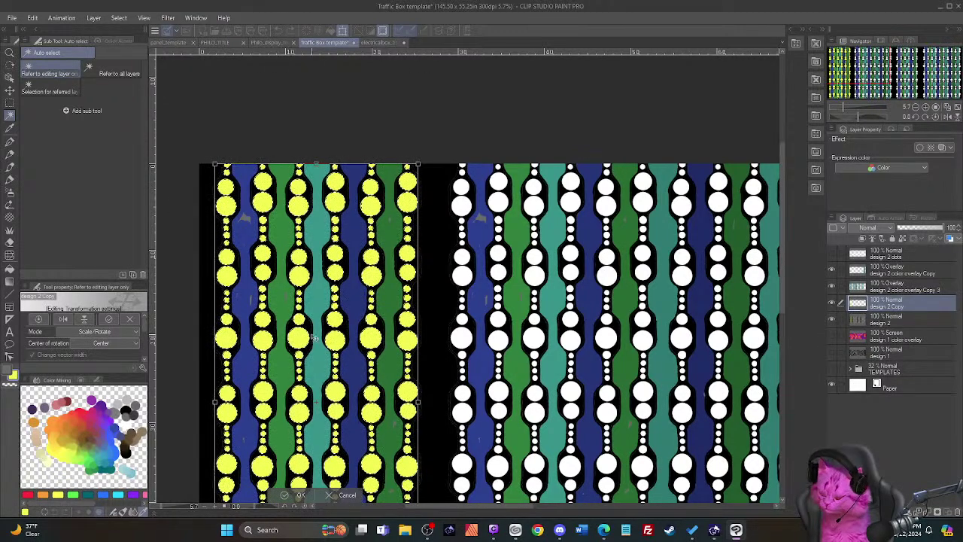
drag(321, 369, 554, 376)
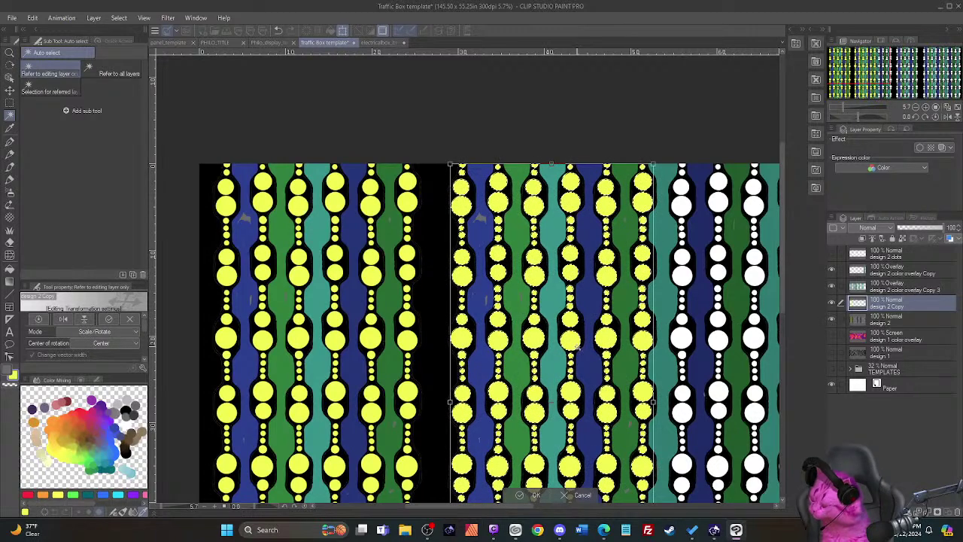
key(Return)
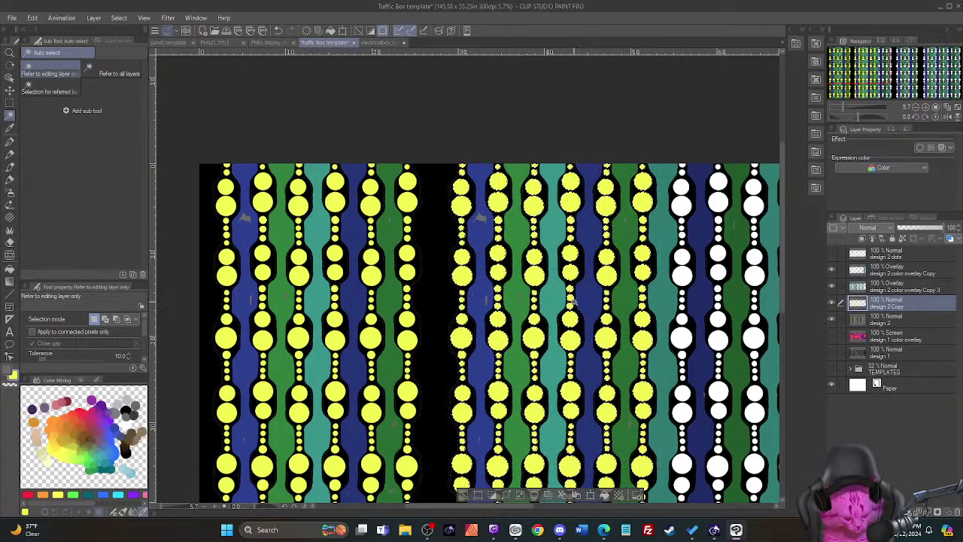
Step: Fine-tune the pasted dots' alignment over the second panel's first six chains and clear the selection
click(10, 103)
scroll(556, 283, up, 1)
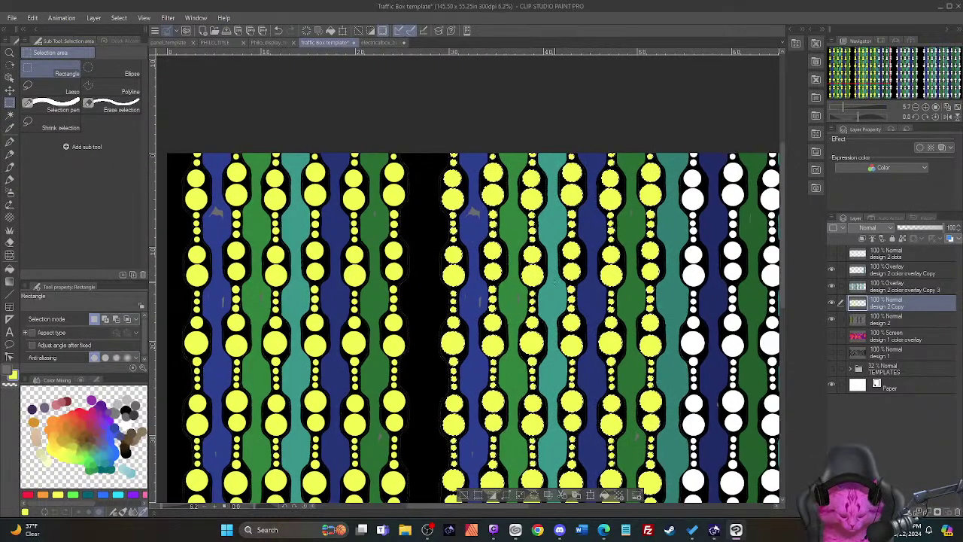
scroll(456, 268, up, 5)
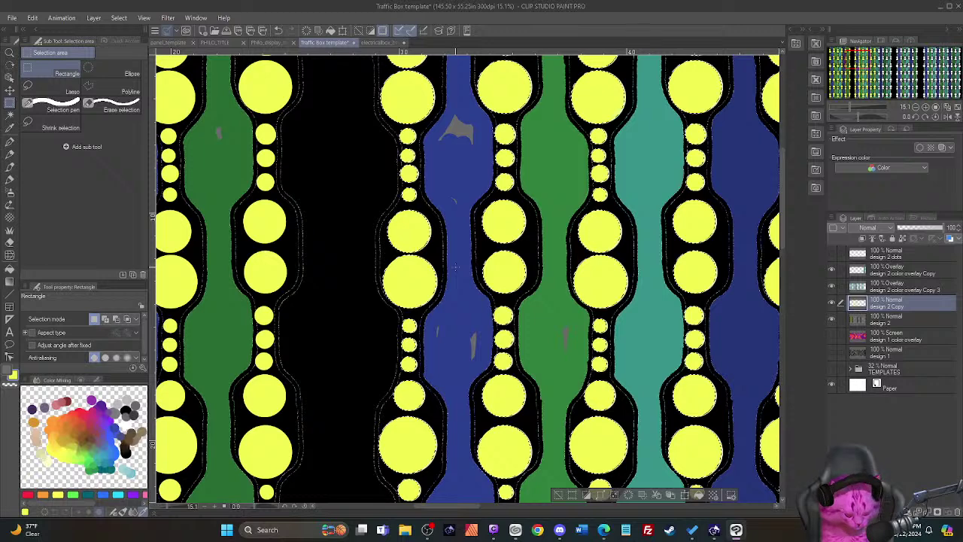
key(ctrl+t)
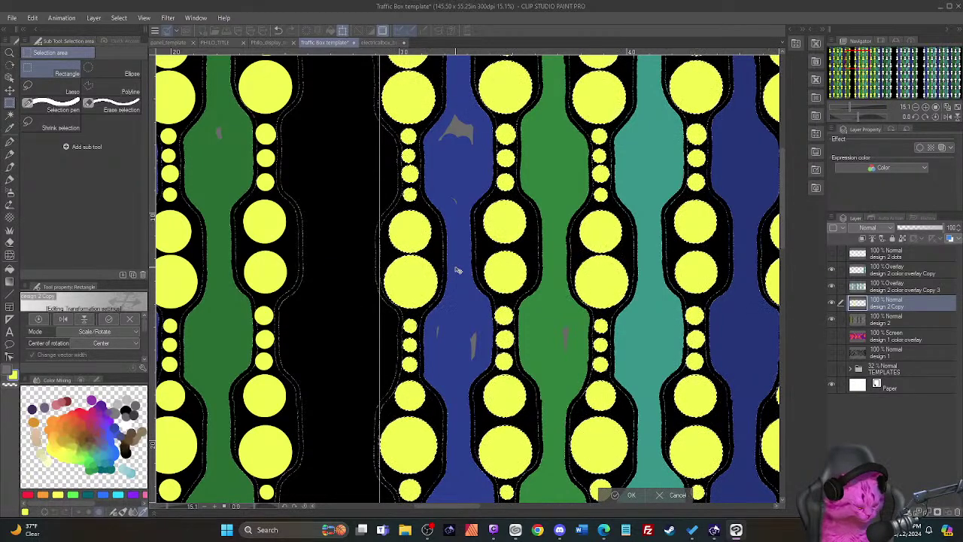
key(Return)
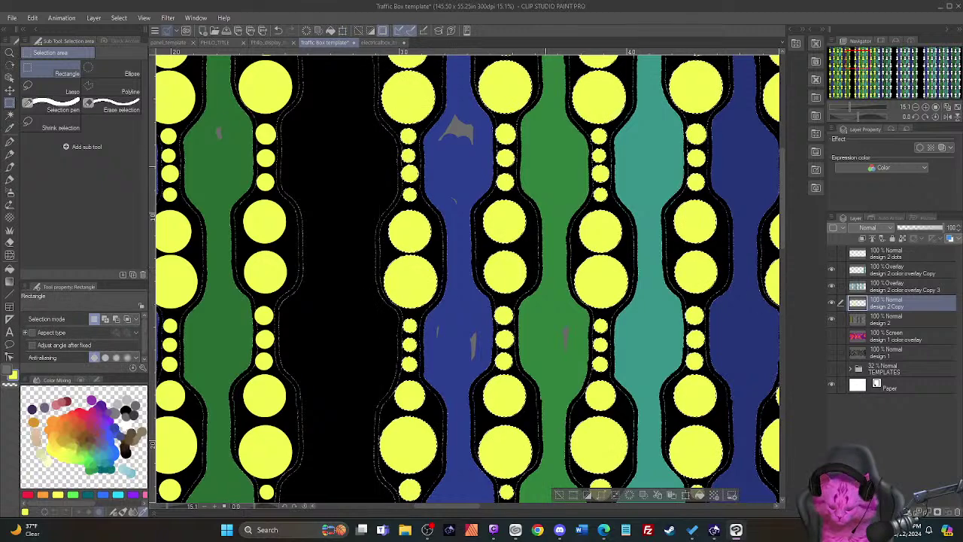
scroll(519, 272, down, 2)
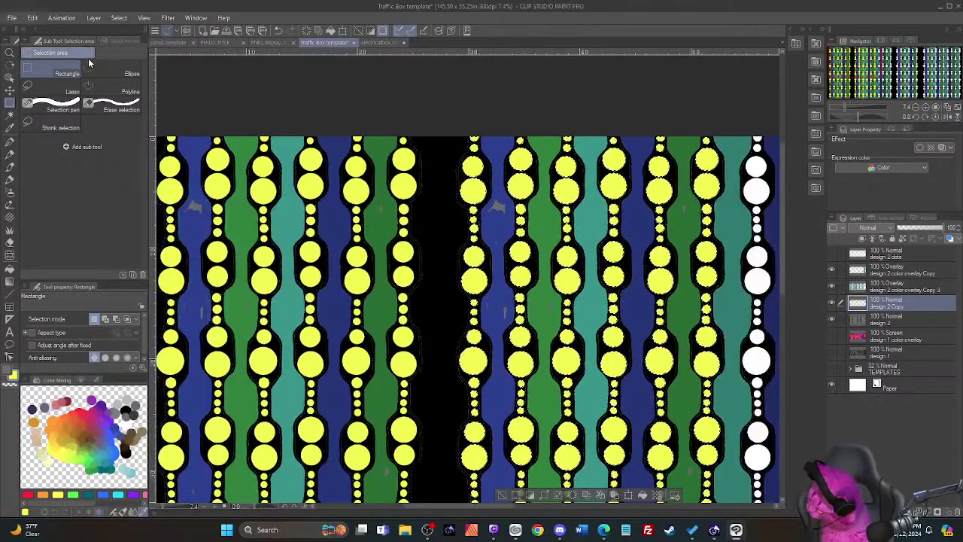
key(ctrl+d)
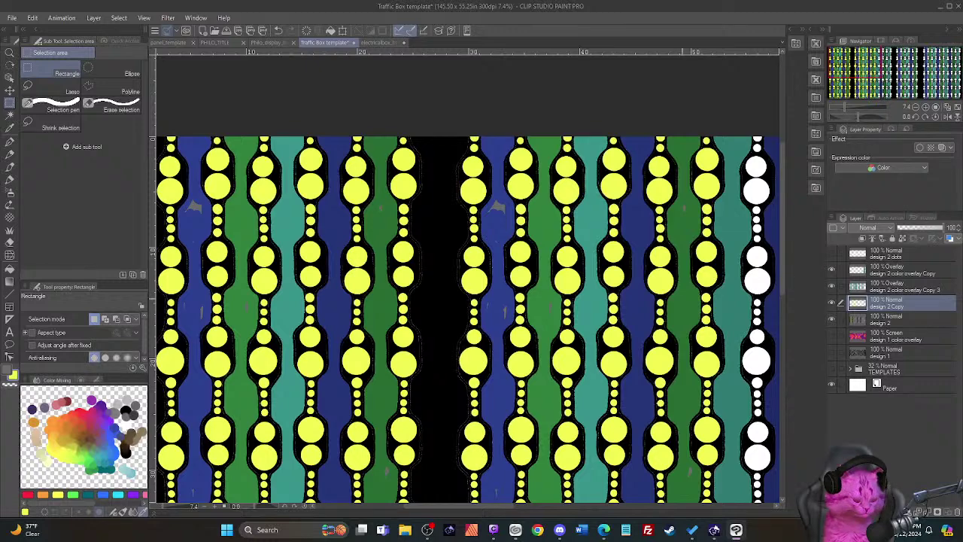
Step: Paste another copy of the yellow dots and align its first four chains over the second panel's remaining four white chains
scroll(742, 301, down, 3)
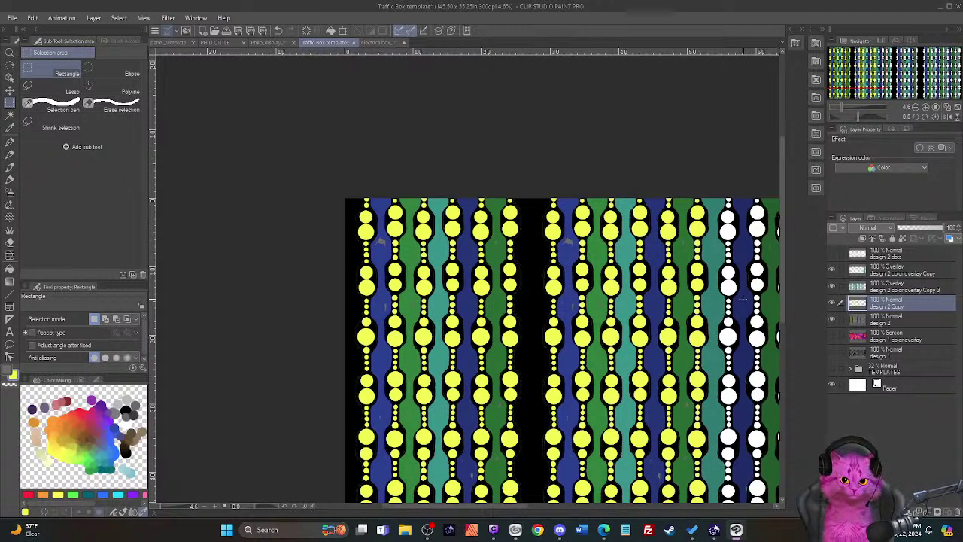
key(ctrl+j)
key(ctrl+t)
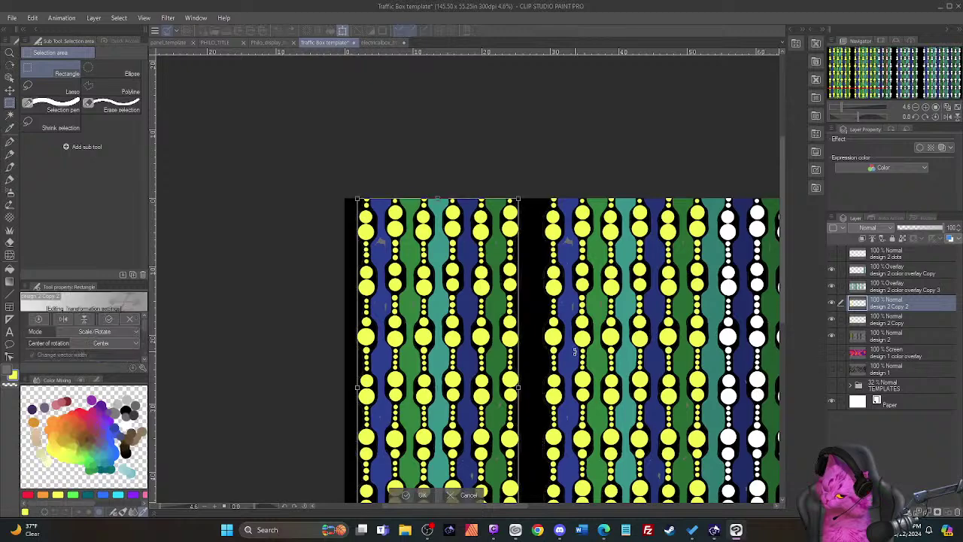
drag(425, 398, 691, 399)
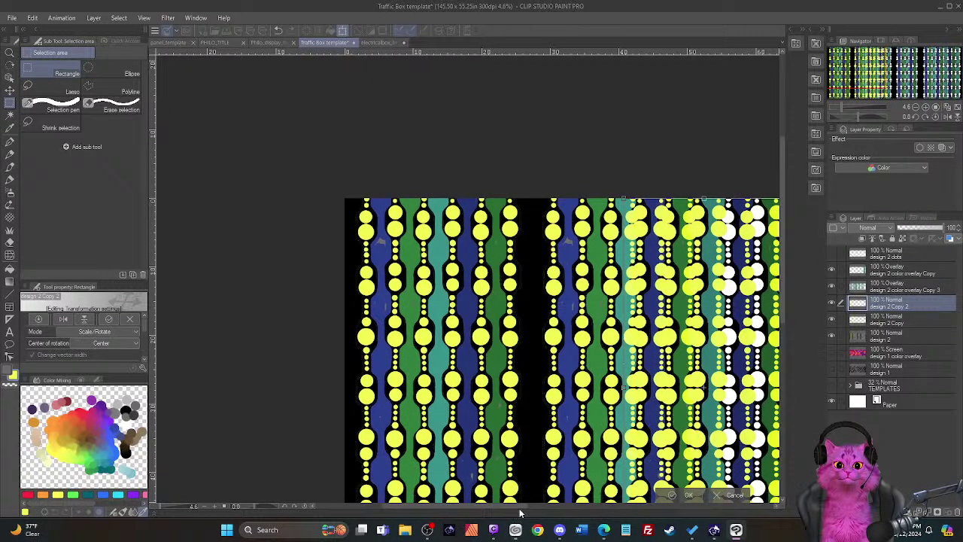
drag(522, 505, 584, 512)
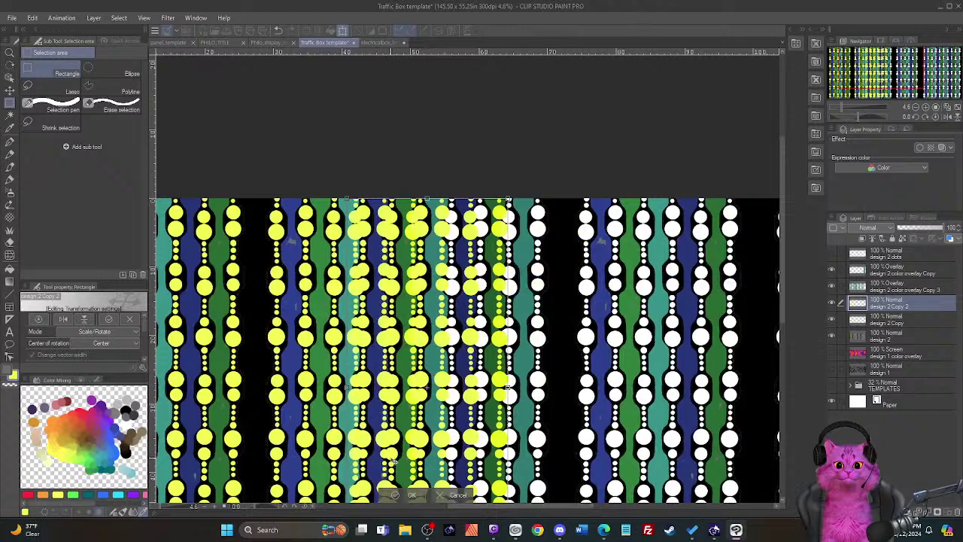
drag(385, 460, 476, 468)
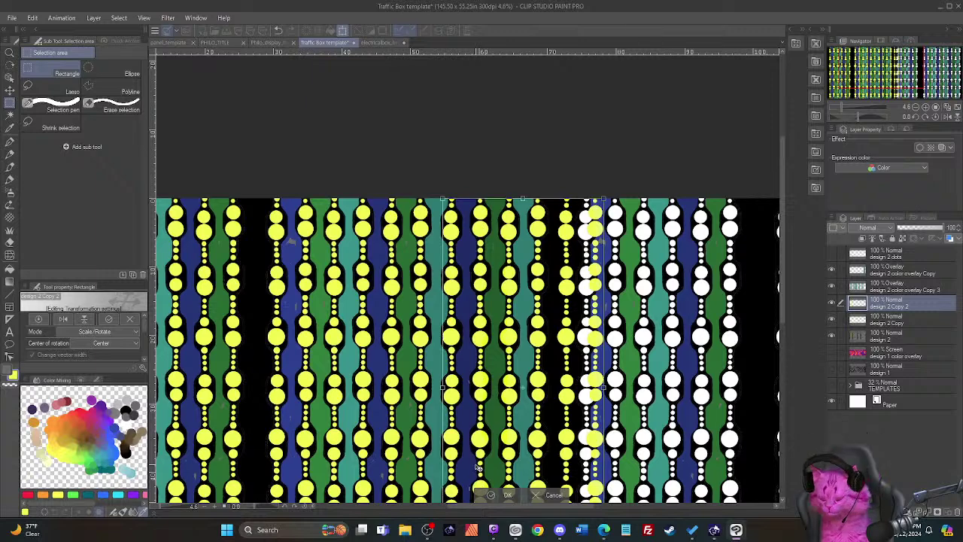
scroll(463, 452, up, 5)
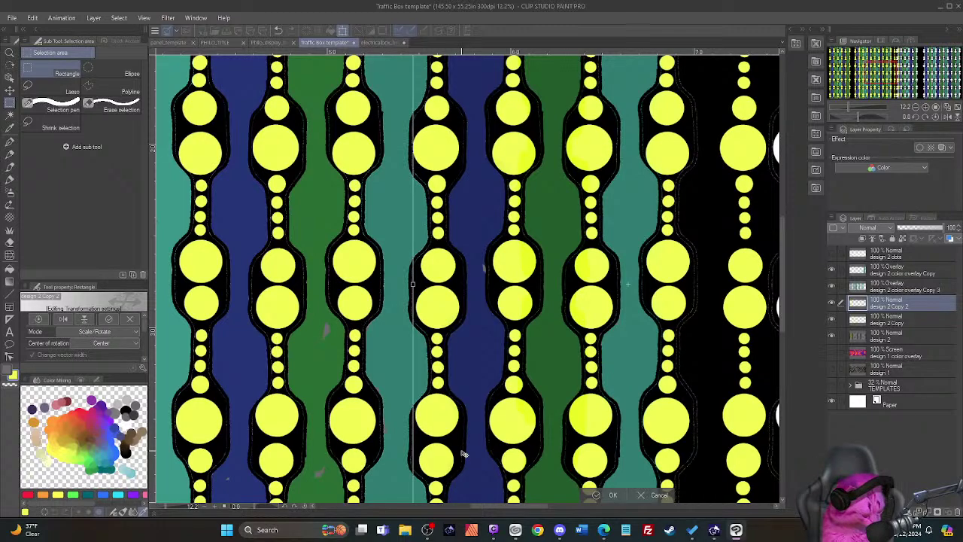
key(Return)
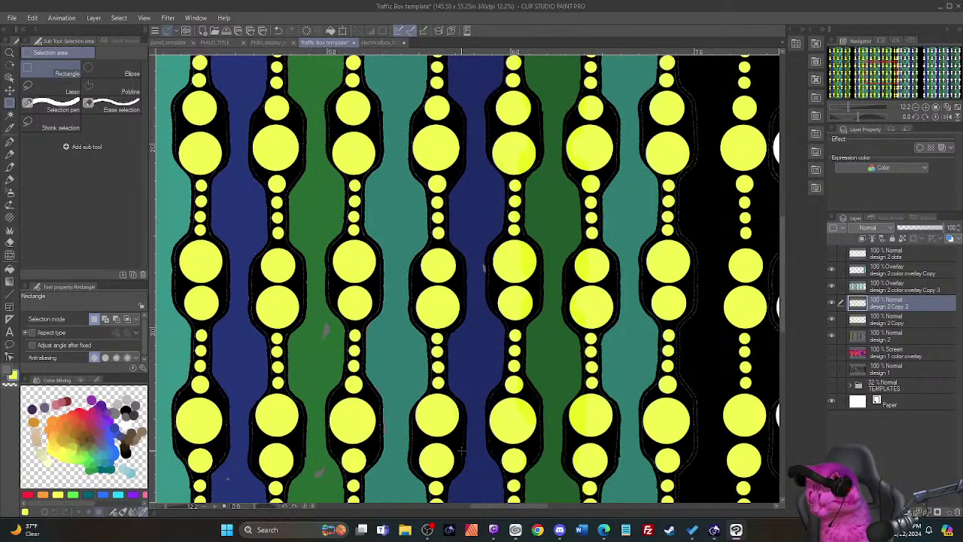
scroll(452, 435, down, 3)
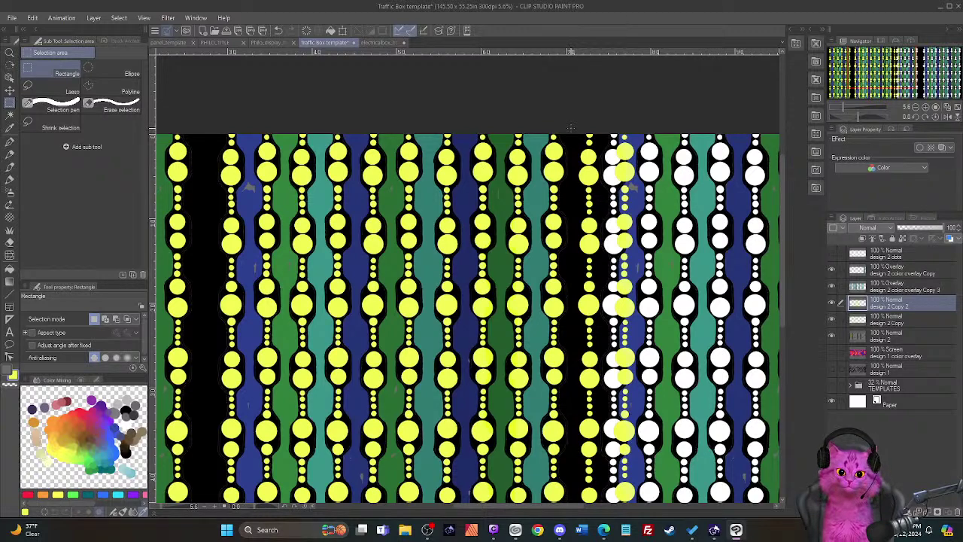
Step: Delete the surplus yellow chains that spill past the second panel onto the black gap and third panel, then clear the selection
drag(571, 127, 666, 418)
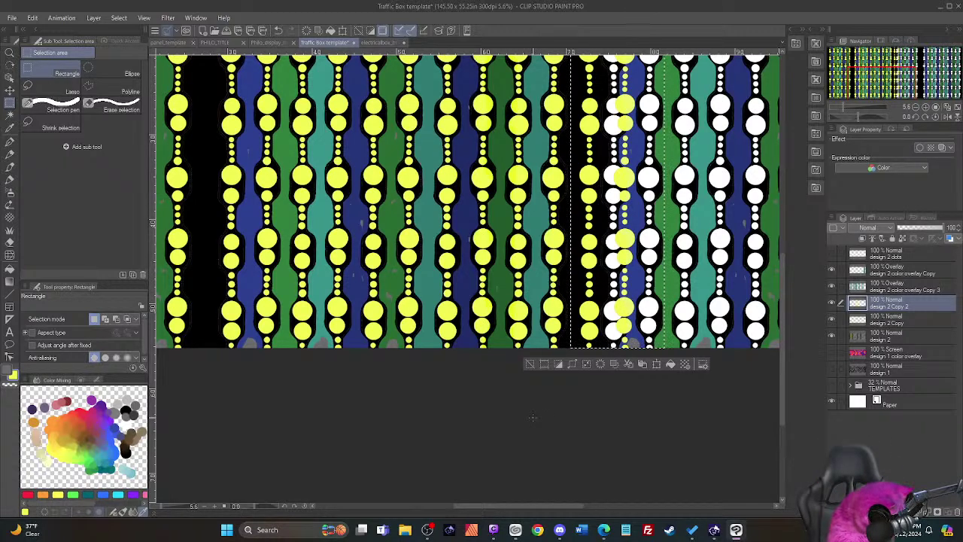
key(Delete)
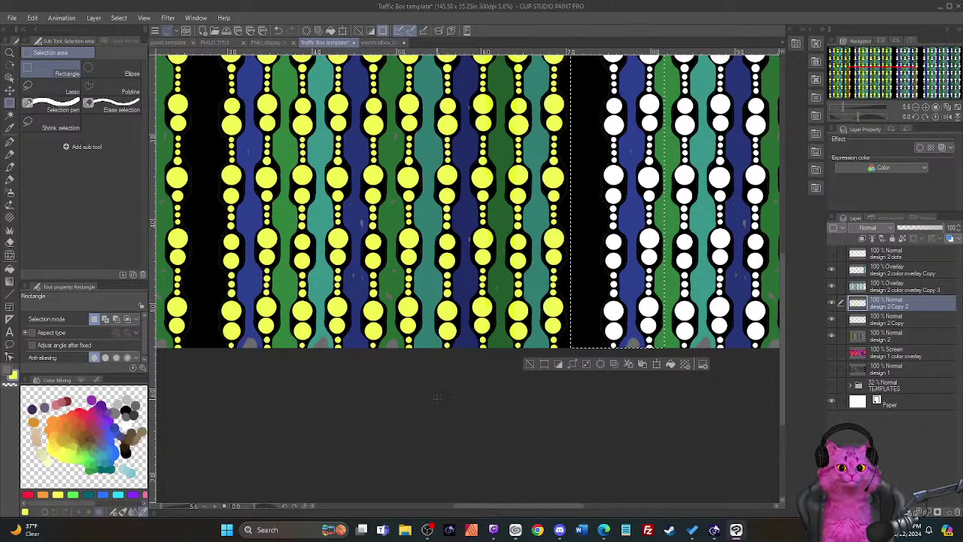
key(ctrl+d)
Step: Duplicate the design 2 Copy 2 layer and move the copied yellow dots into alignment over the third panel's six white chains
scroll(444, 422, down, 1)
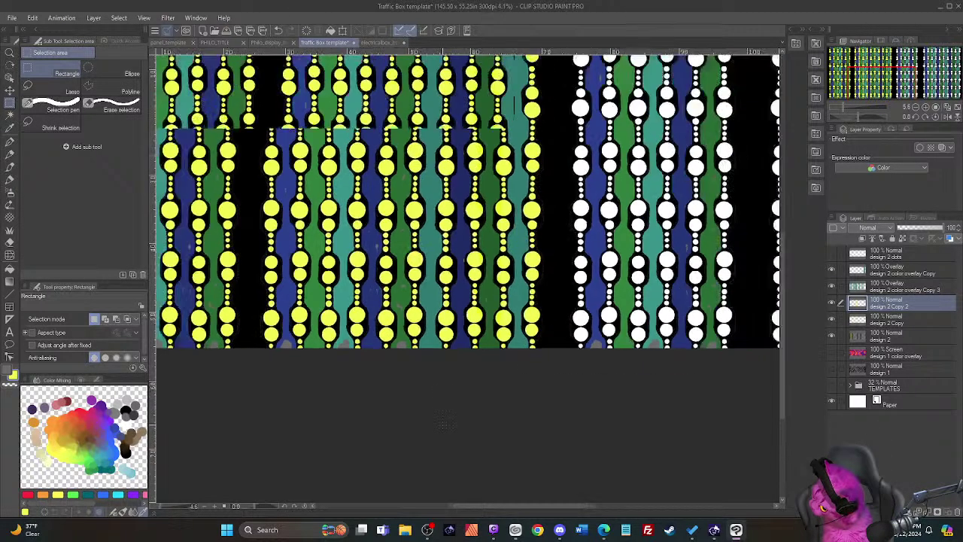
scroll(444, 424, down, 1)
scroll(446, 422, down, 1)
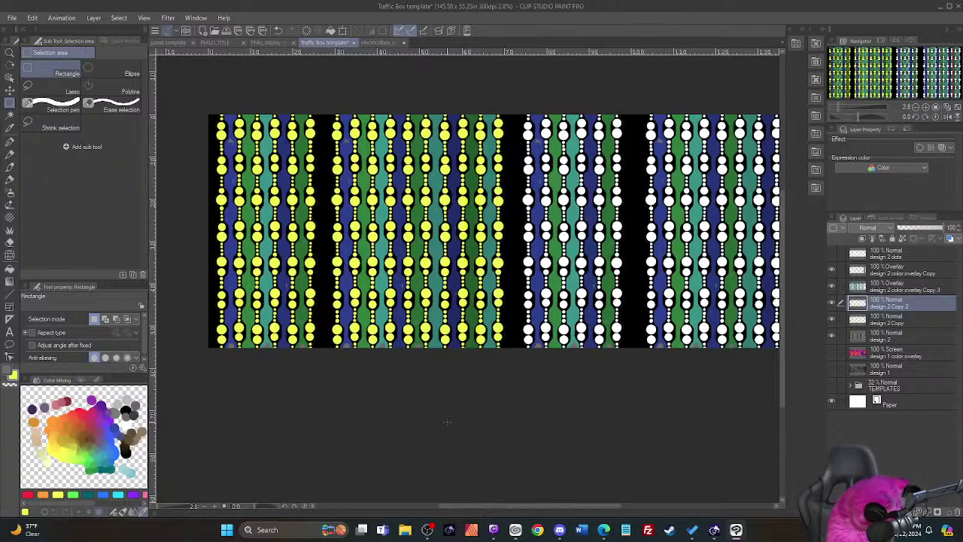
key(ctrl+j)
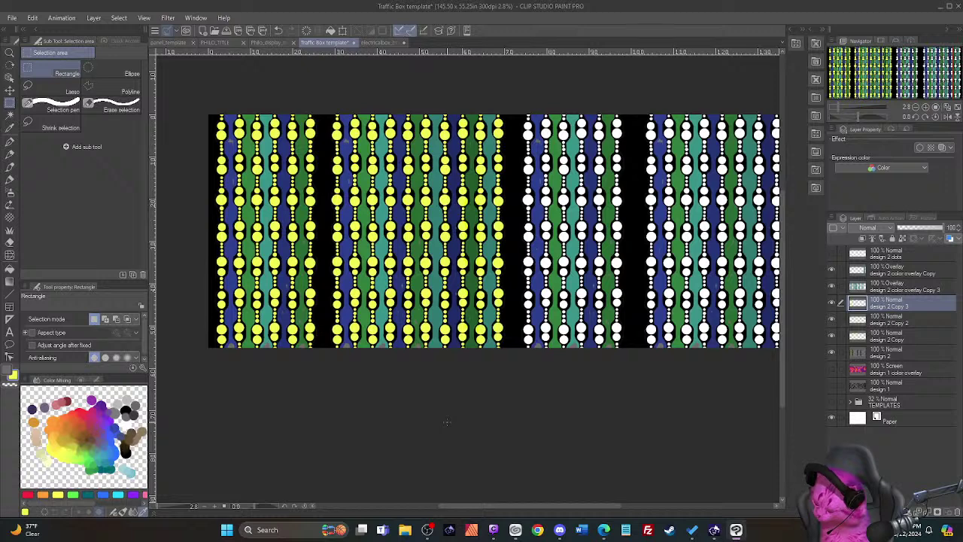
key(ctrl+t)
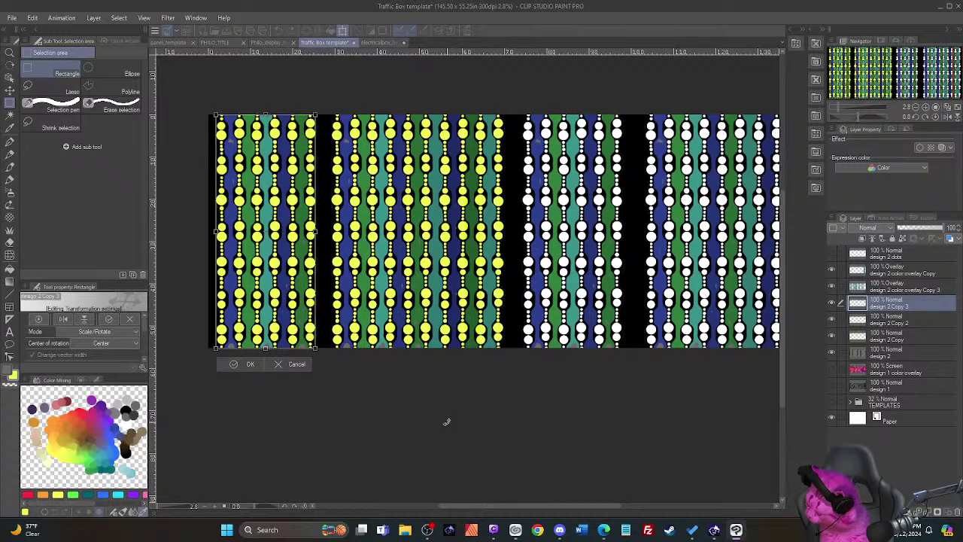
drag(233, 297, 540, 307)
scroll(541, 307, up, 6)
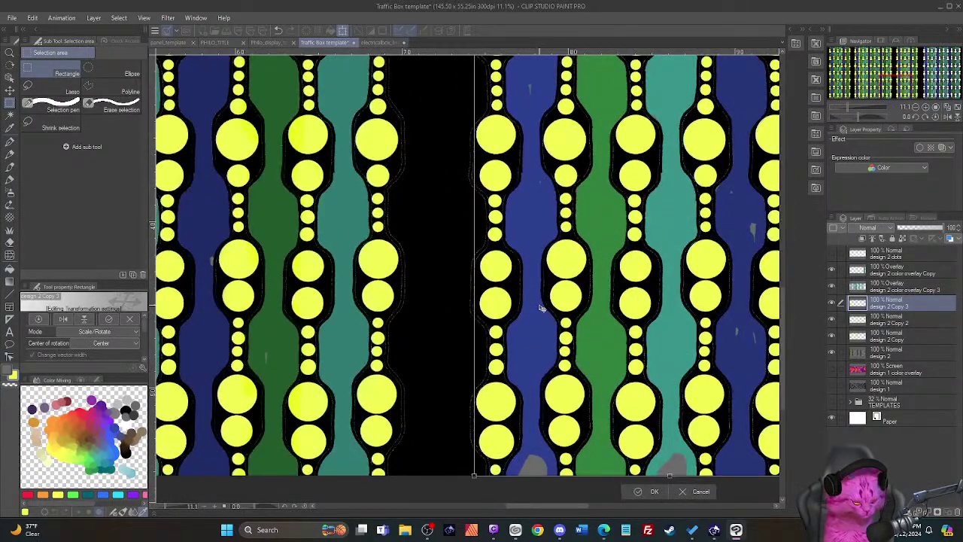
drag(539, 308, 539, 308)
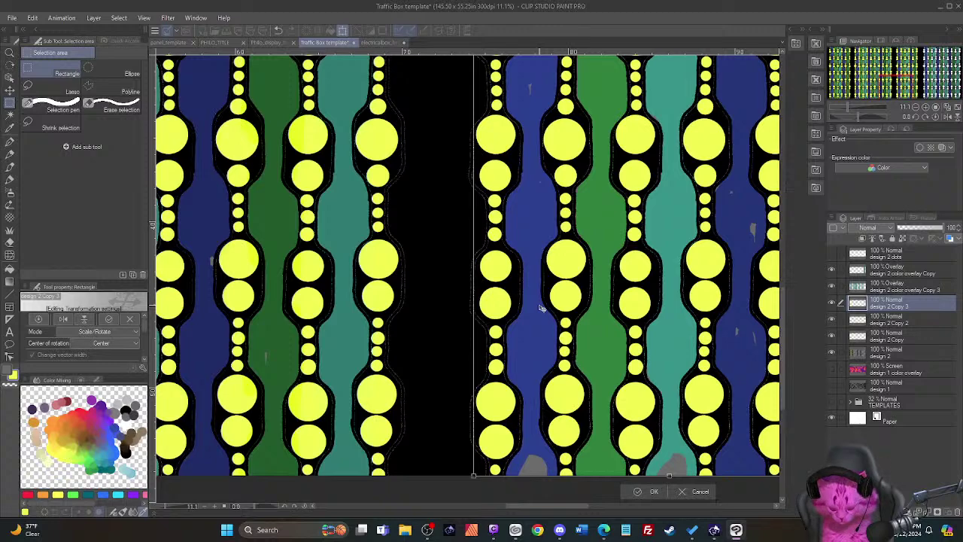
key(Return)
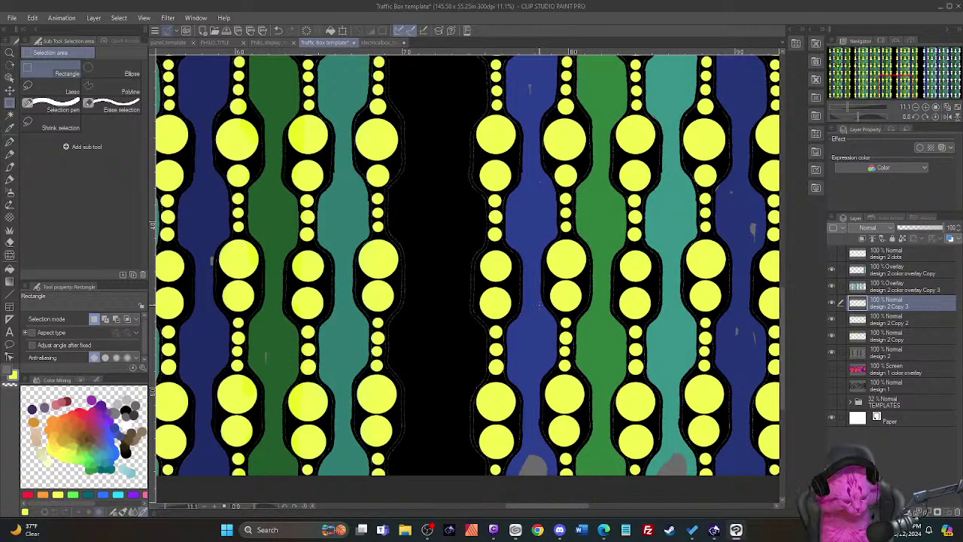
Step: Select a rectangle around the whole second panel and merge the three yellow dot layers into one
scroll(571, 230, down, 3)
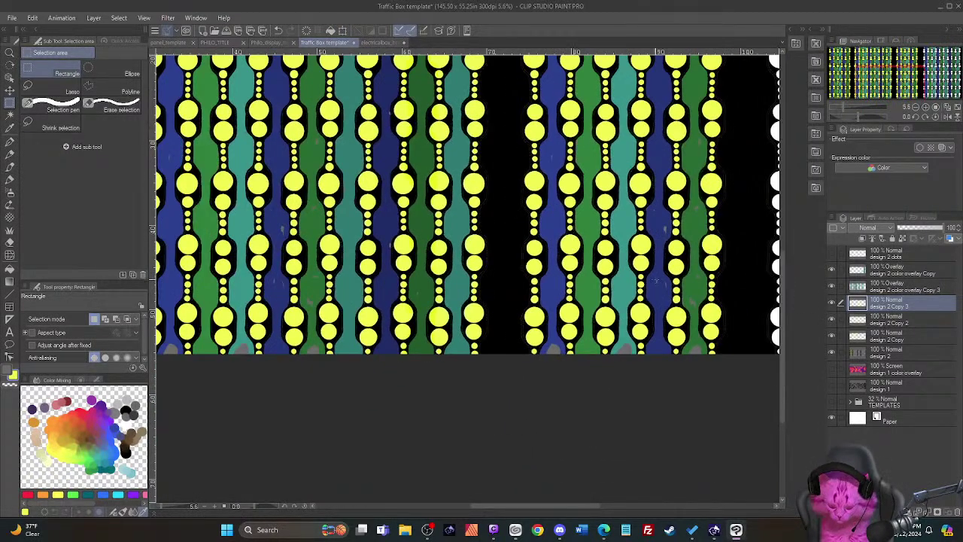
scroll(655, 281, down, 4)
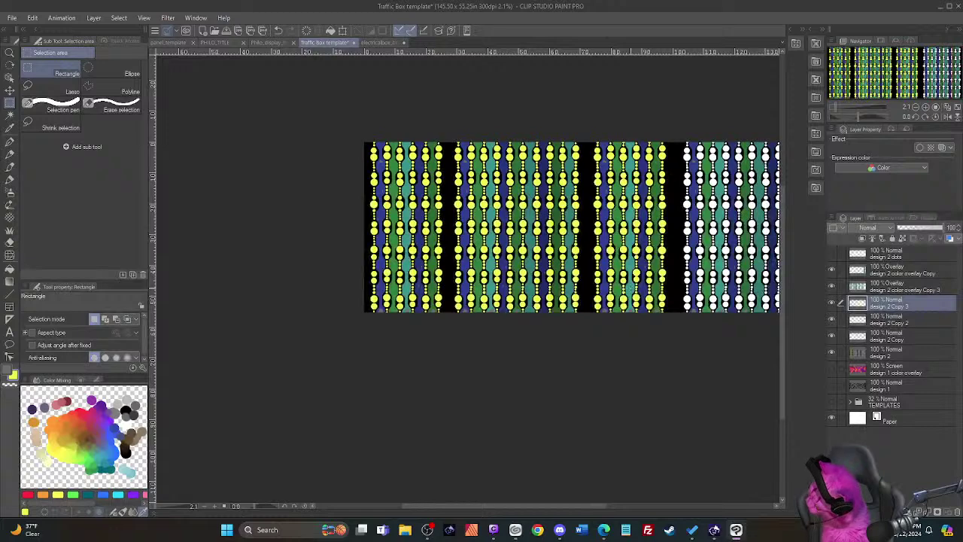
drag(447, 137, 585, 335)
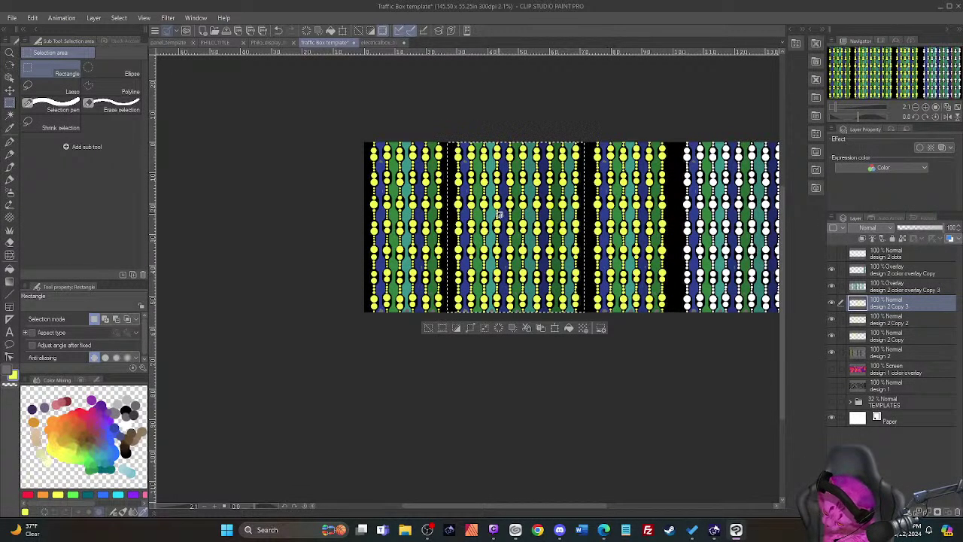
scroll(498, 215, up, 3)
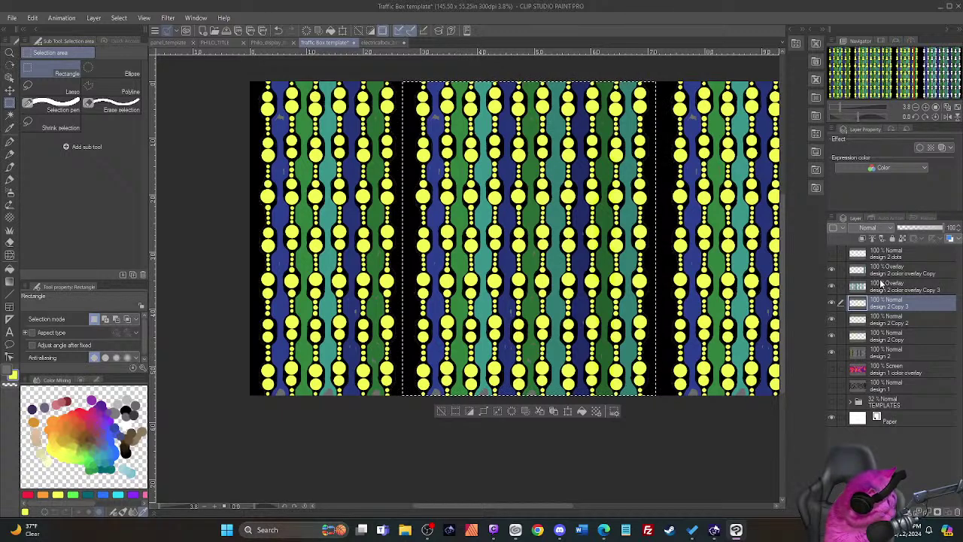
shift+click(881, 337)
right_click(875, 319)
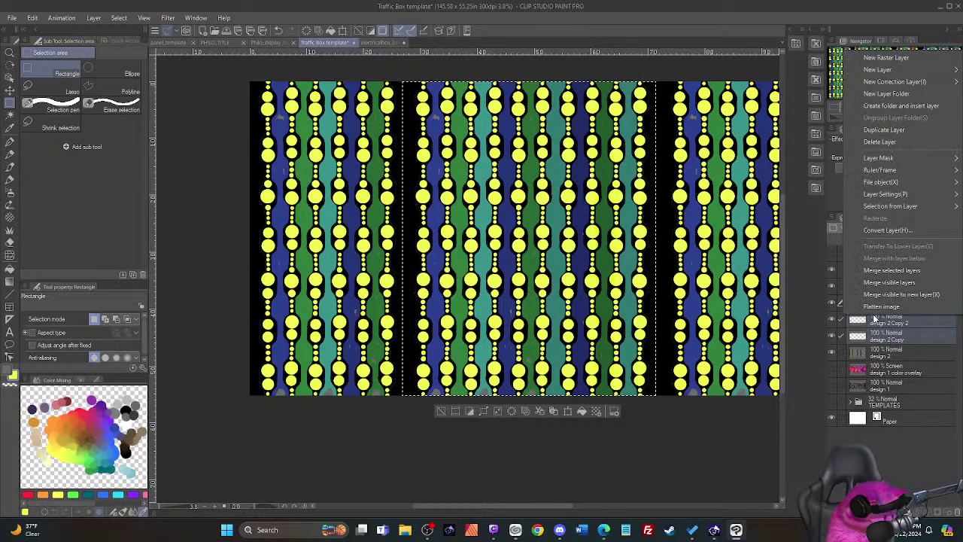
click(875, 276)
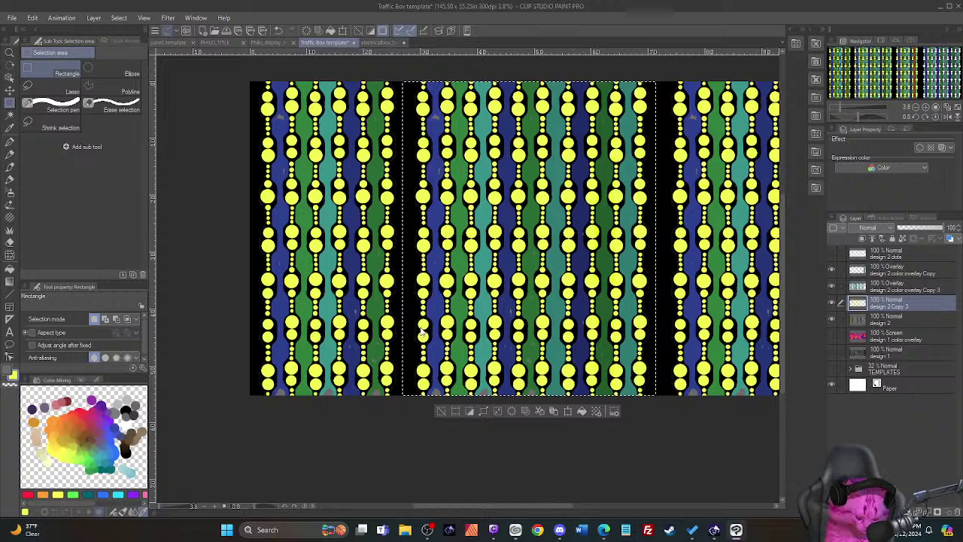
Step: Copy the second panel's yellow dots to a new layer and align them over the fourth panel's ten white chains
key(ctrl+c)
key(ctrl+v)
key(ctrl+t)
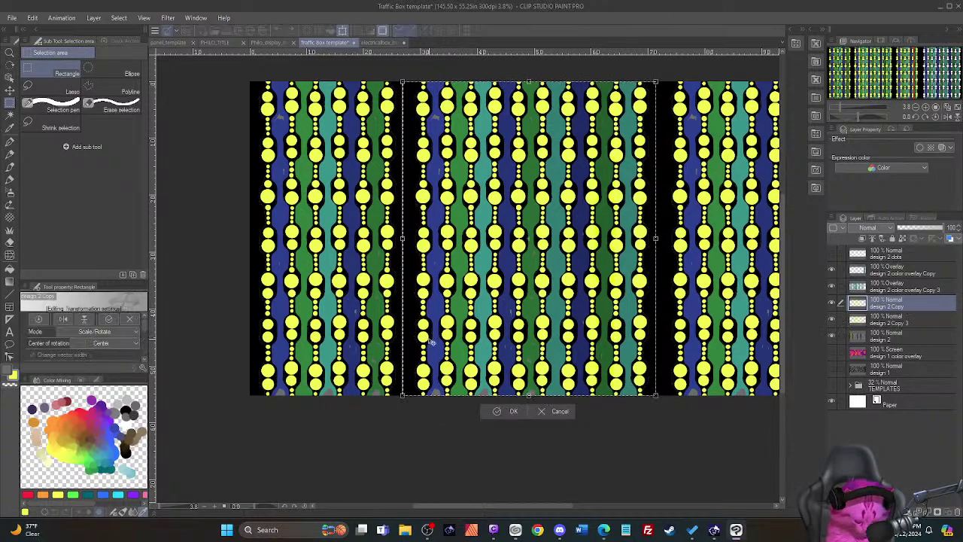
key(Right)
key(Right)
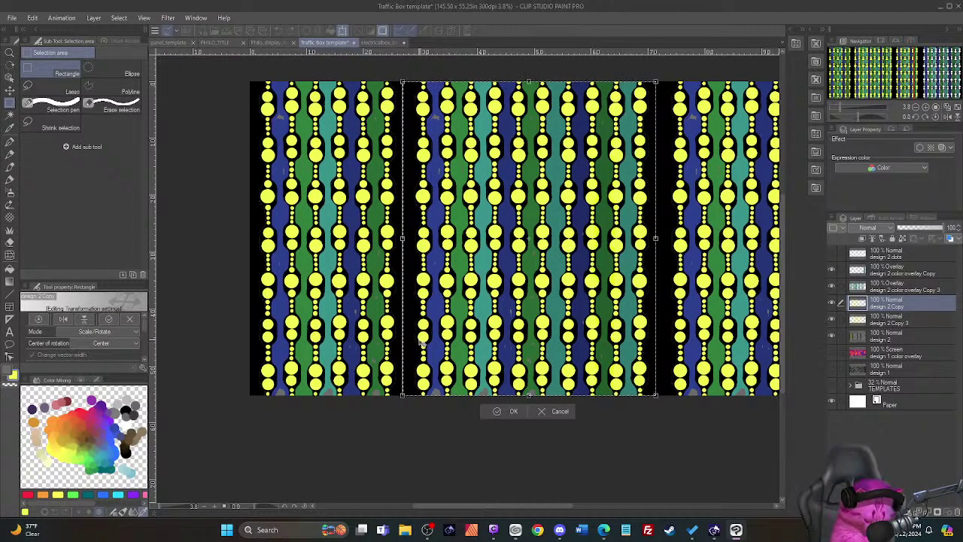
drag(440, 344, 519, 344)
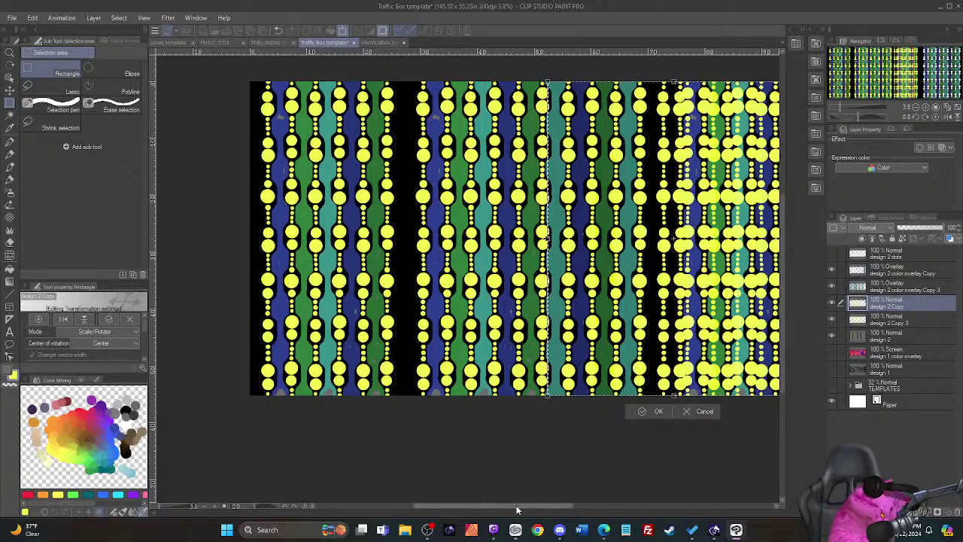
drag(516, 505, 626, 517)
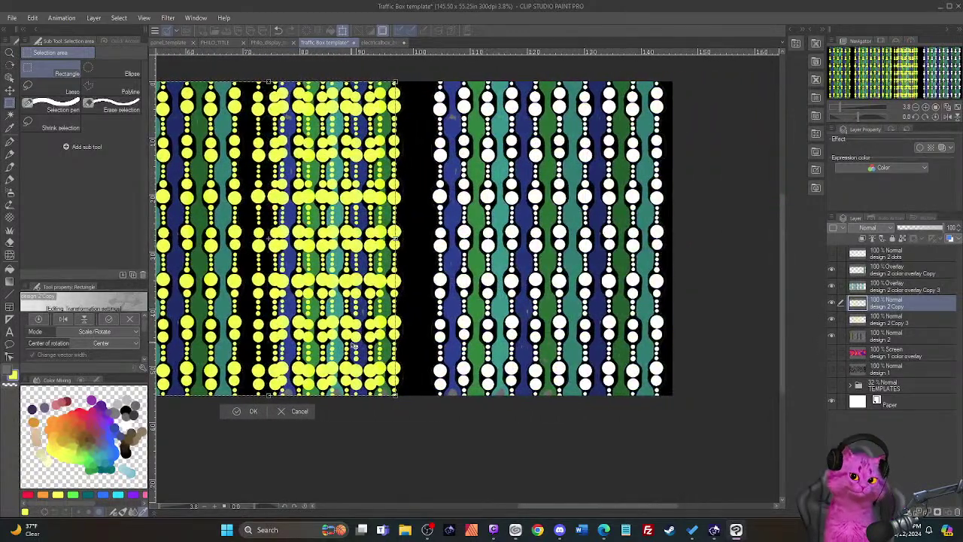
drag(522, 369, 633, 376)
scroll(631, 374, up, 4)
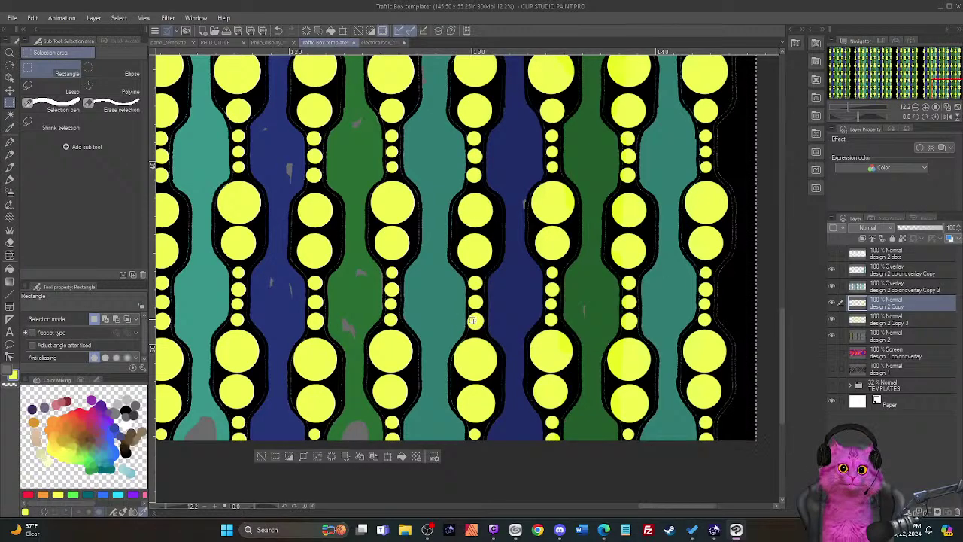
Step: Show the design 2 dots layer and look over the white dots in the colored gaps across all panels
scroll(472, 321, down, 2)
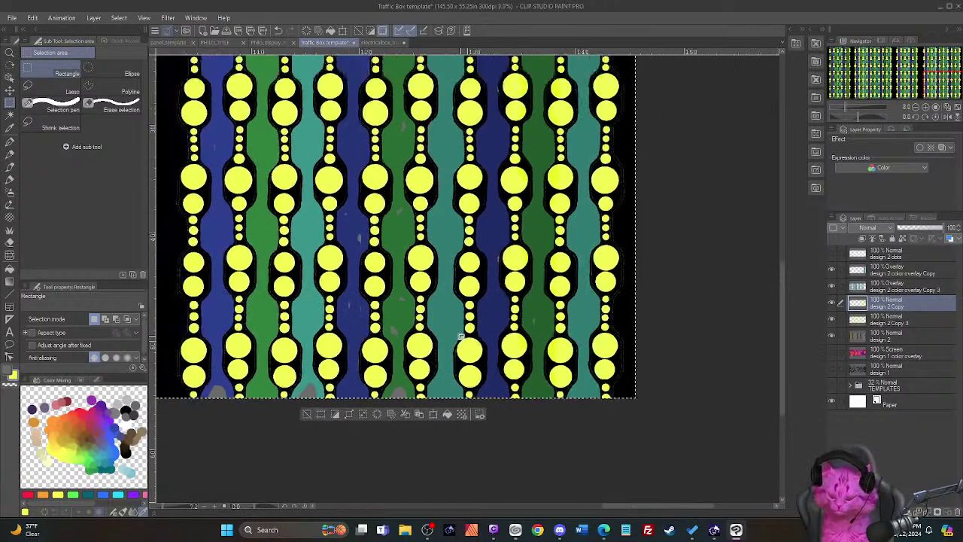
scroll(473, 321, down, 1)
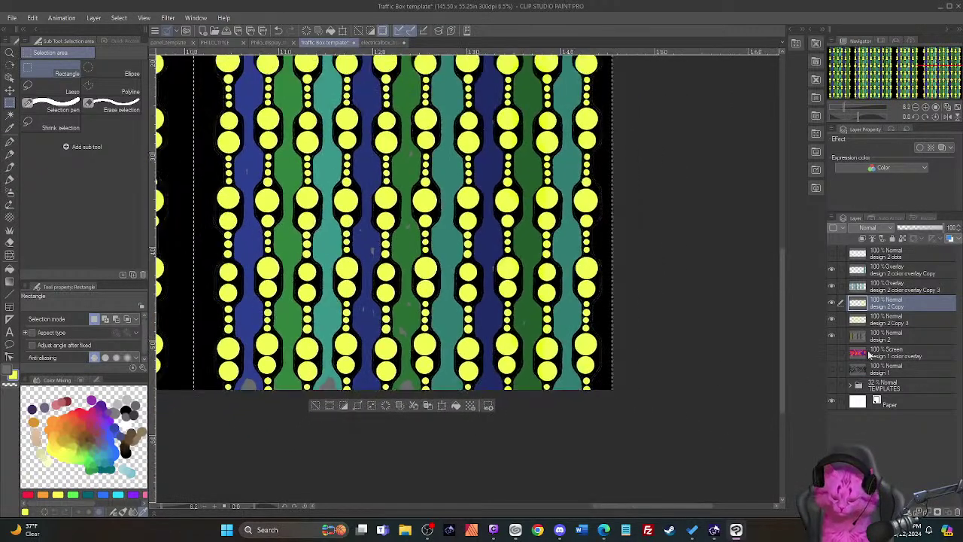
click(831, 256)
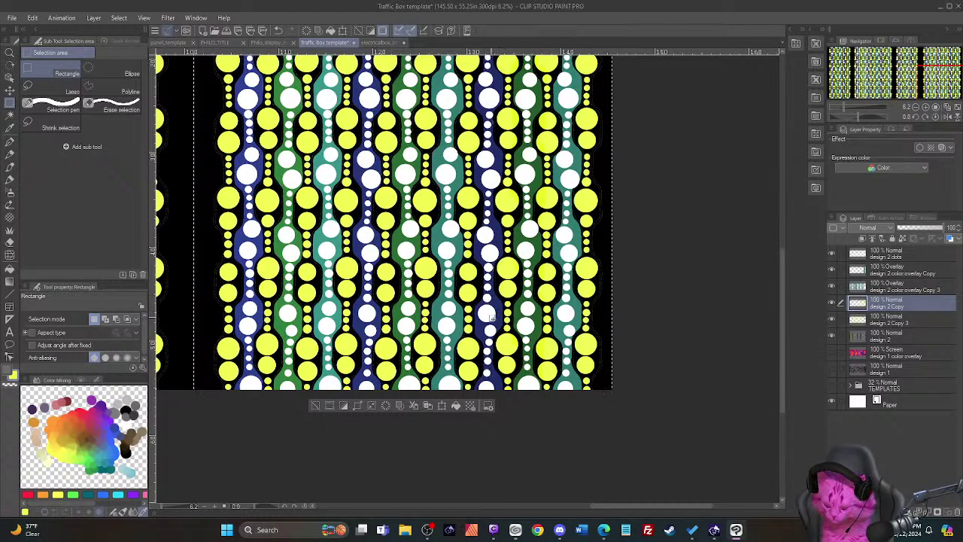
scroll(440, 361, down, 3)
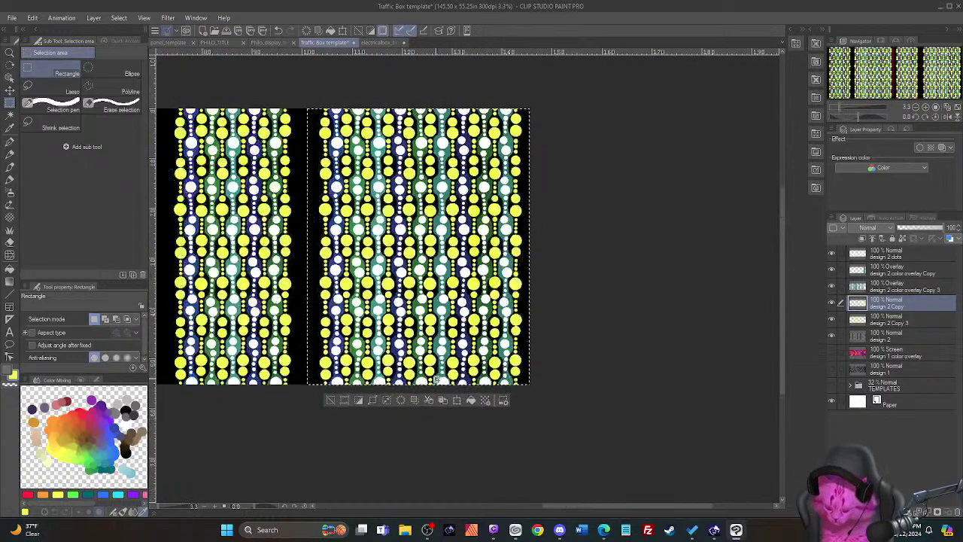
scroll(436, 380, up, 2)
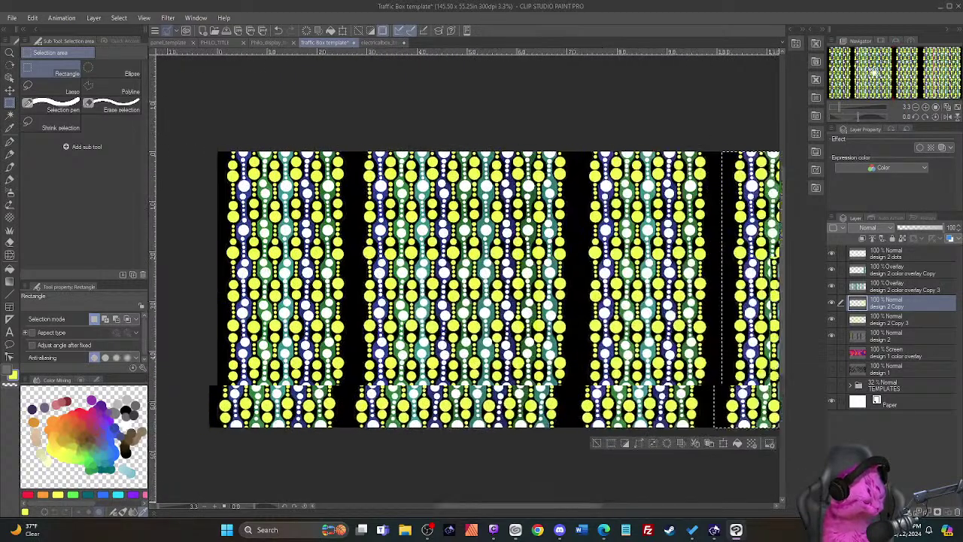
scroll(489, 271, down, 2)
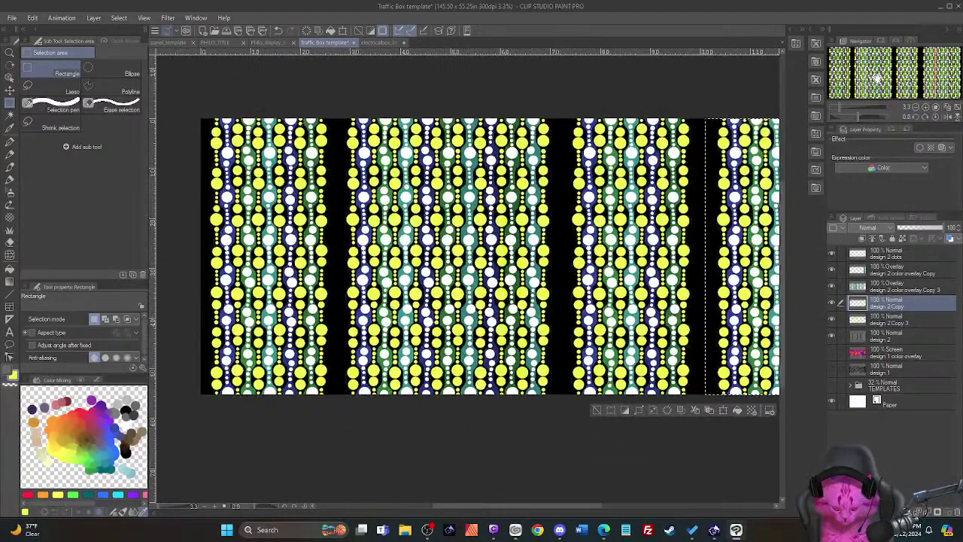
scroll(482, 256, right, 2)
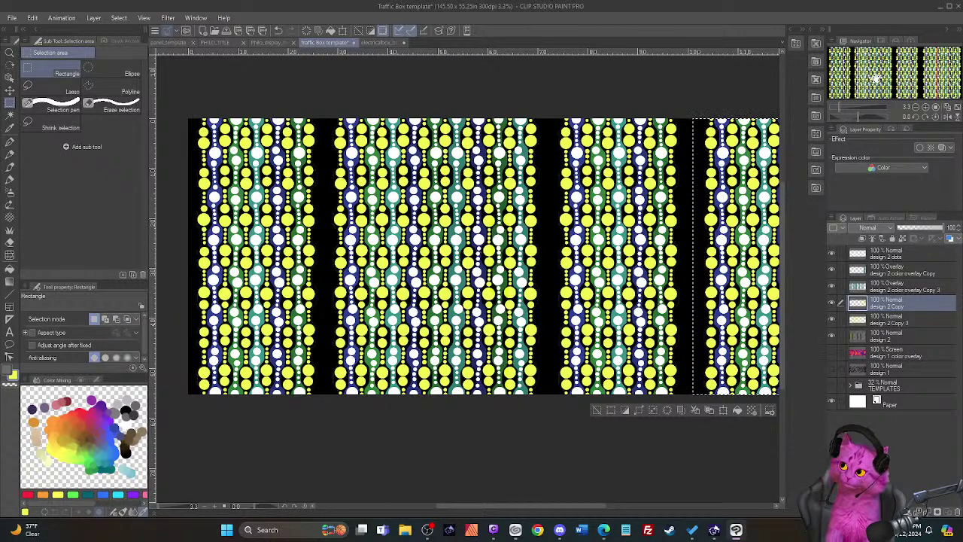
Step: Auto-select all white dots on the design 2 dots layer, referring only to the editing layer
key(ctrl+a)
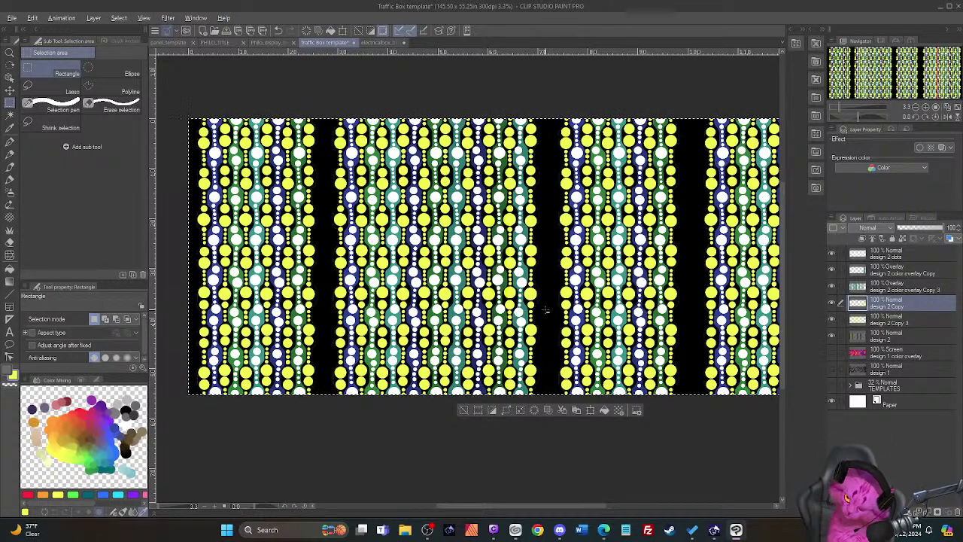
click(9, 115)
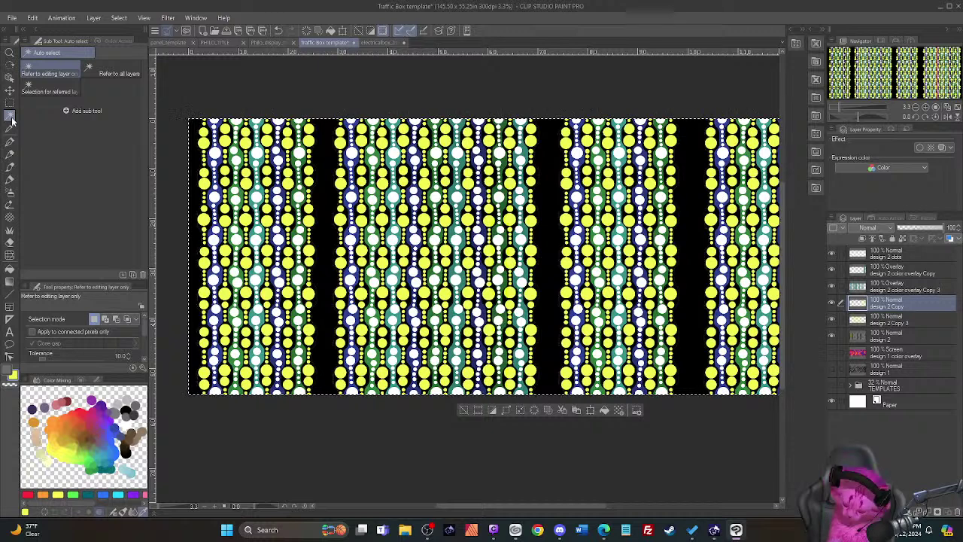
click(880, 256)
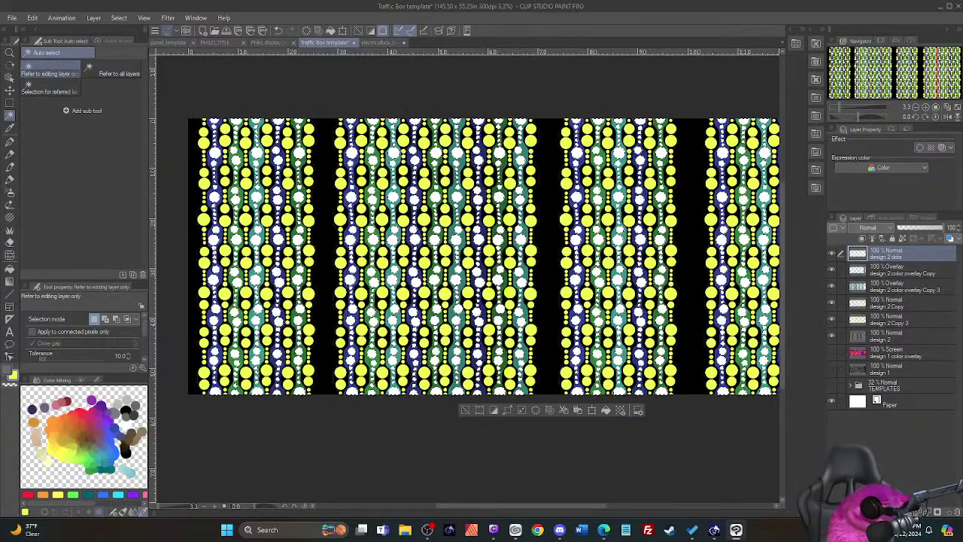
Step: Add a new layer, fill the selected dots with a white-to-yellow foreground-to-background gradient from top to bottom, and clear the selection
key(ctrl+shift+n)
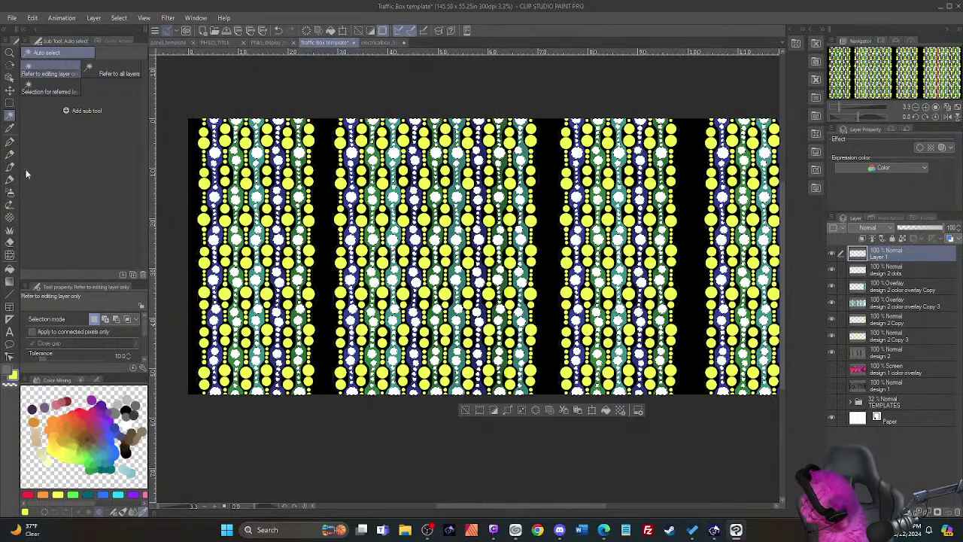
click(9, 283)
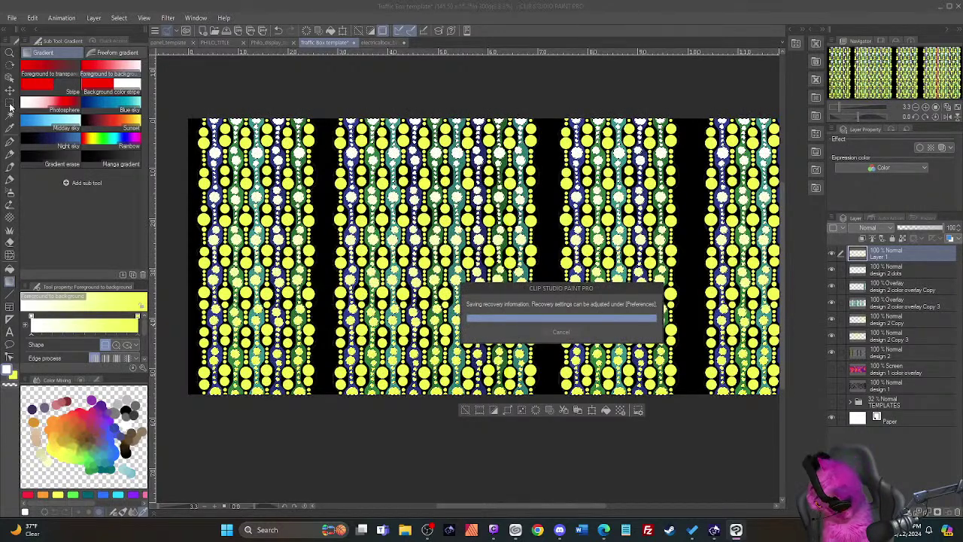
click(7, 105)
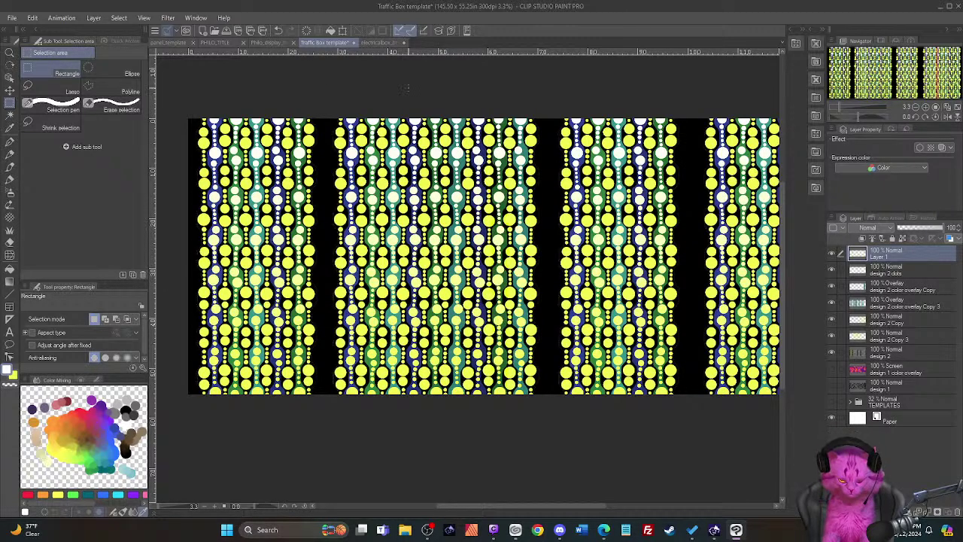
scroll(569, 258, up, 5)
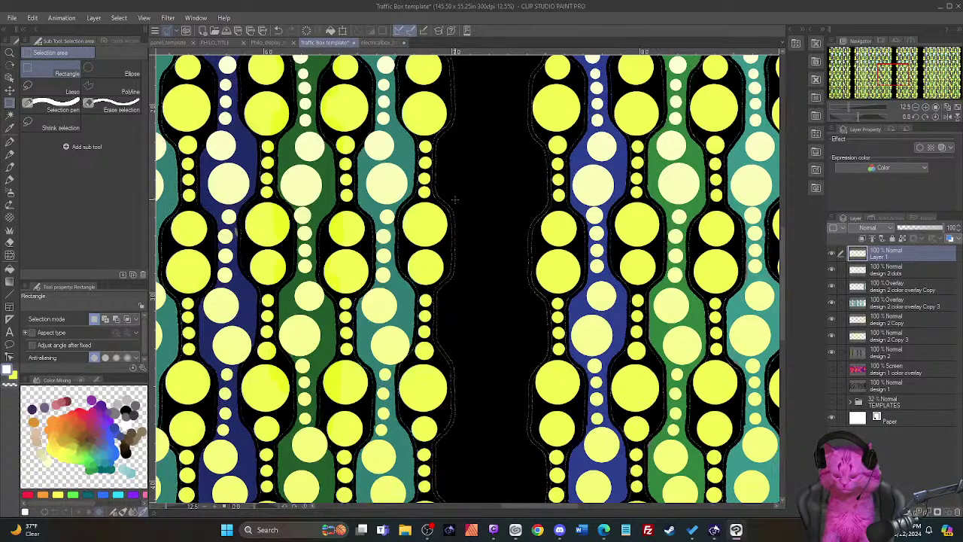
scroll(455, 199, down, 3)
scroll(455, 199, up, 3)
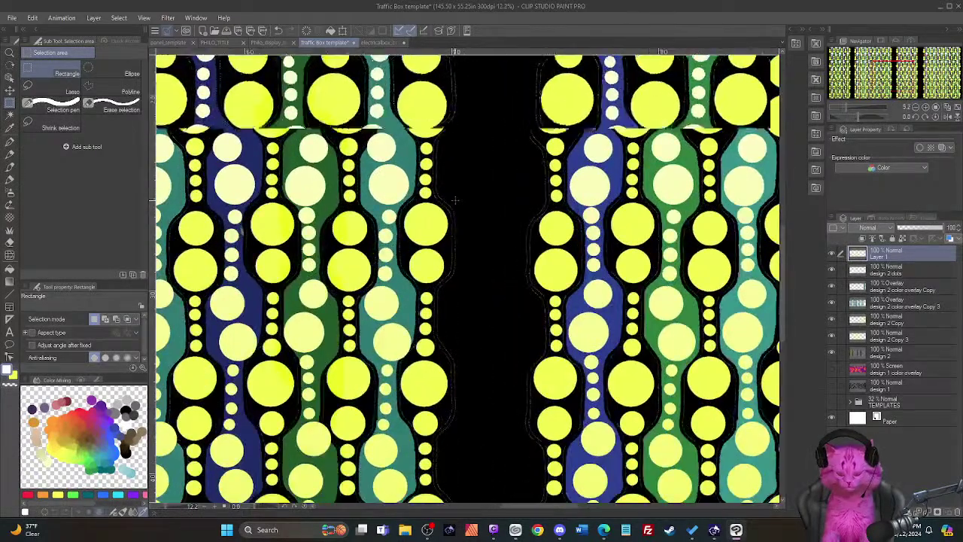
Step: Examine the yellow dots and white outlines beside the black gap between the second and third panels, and review the whole design
scroll(455, 200, up, 3)
scroll(454, 199, down, 2)
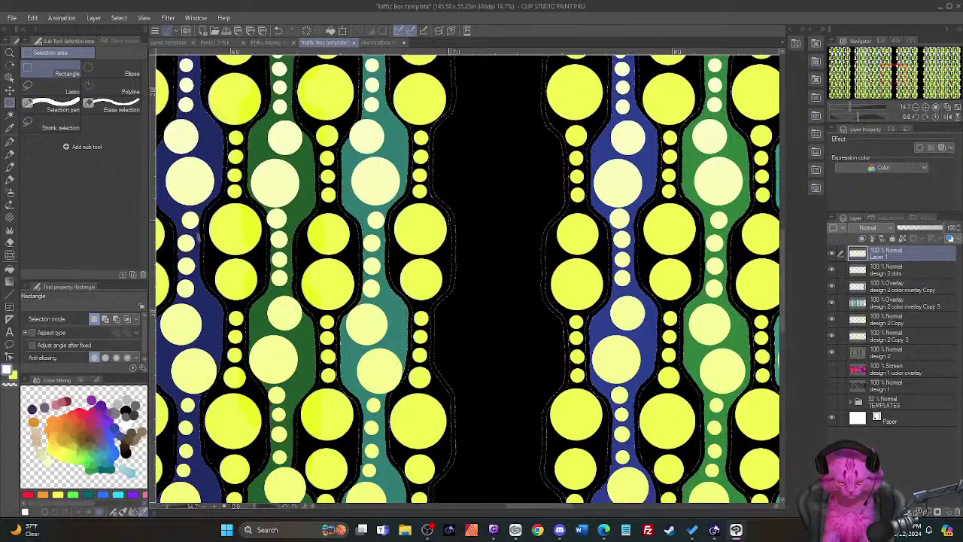
scroll(456, 302, up, 6)
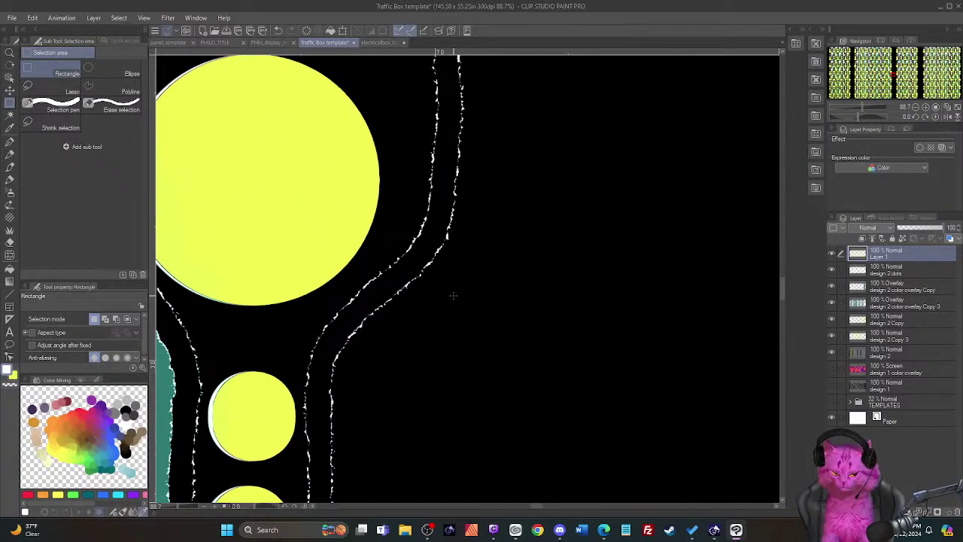
scroll(453, 296, up, 2)
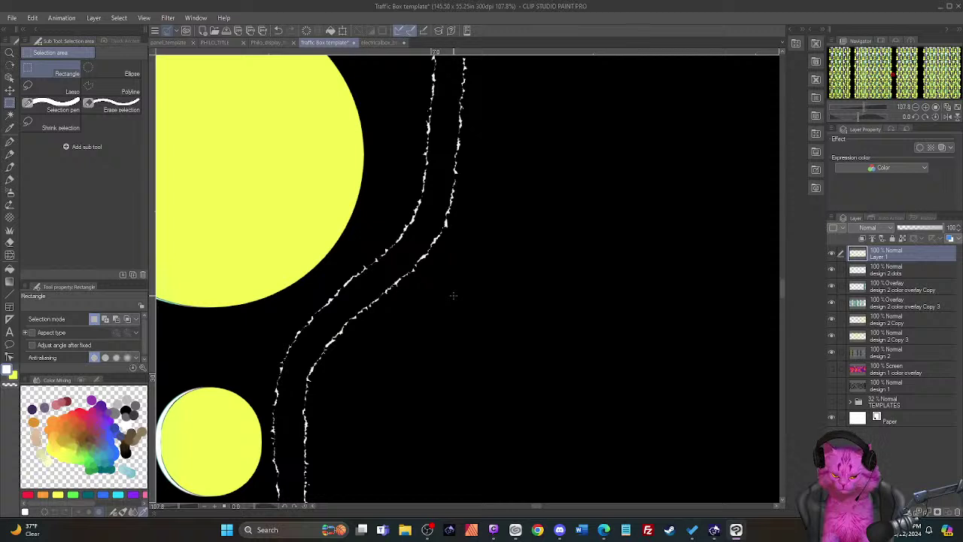
scroll(453, 296, down, 1)
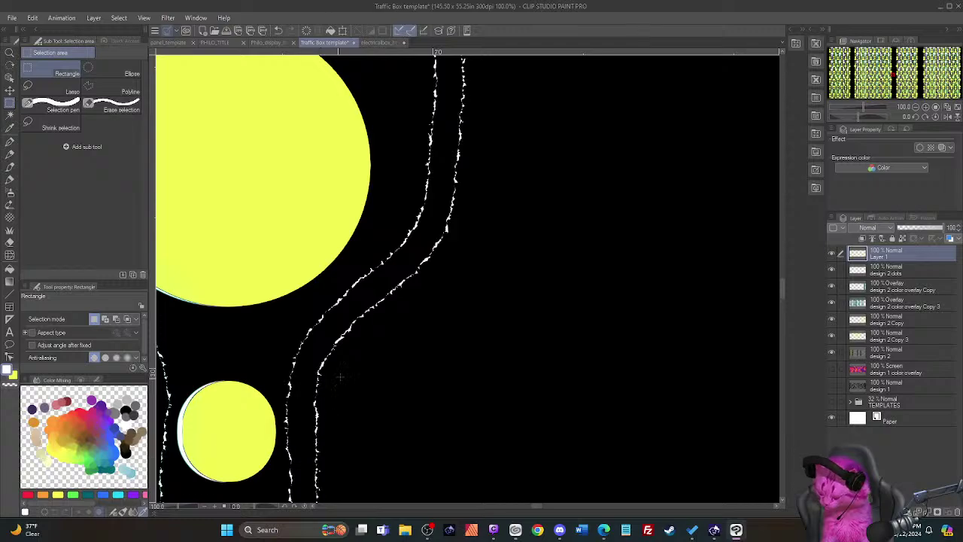
scroll(400, 309, down, 3)
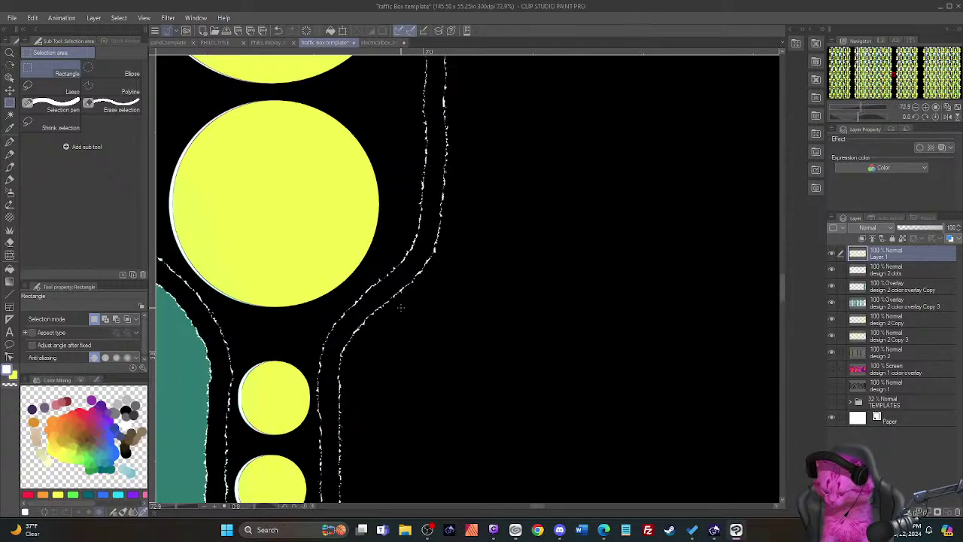
scroll(400, 308, down, 8)
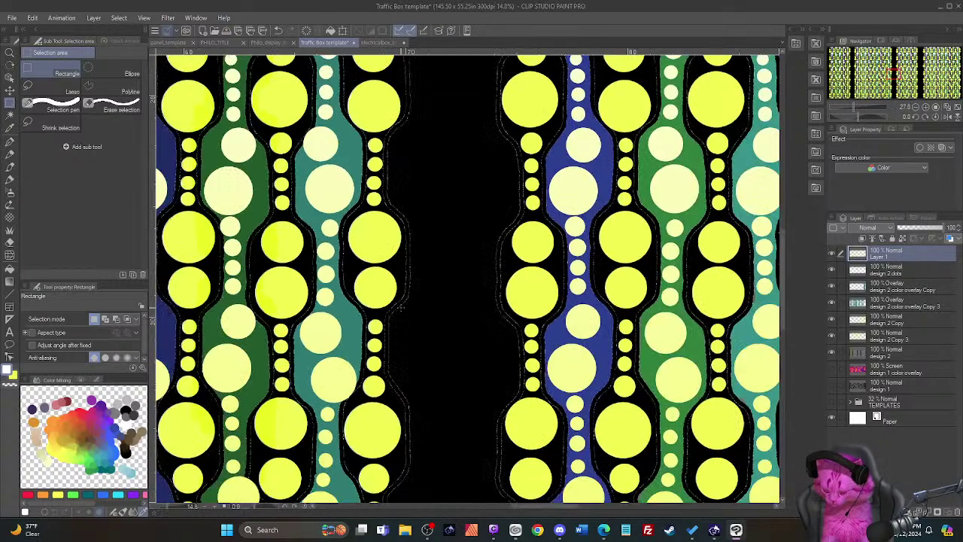
scroll(400, 308, down, 10)
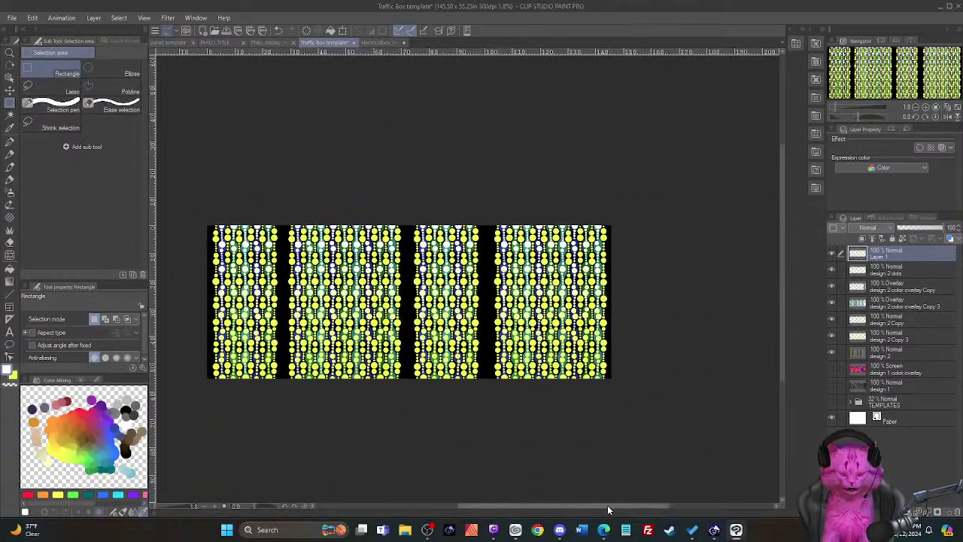
drag(607, 505, 577, 506)
scroll(533, 440, up, 2)
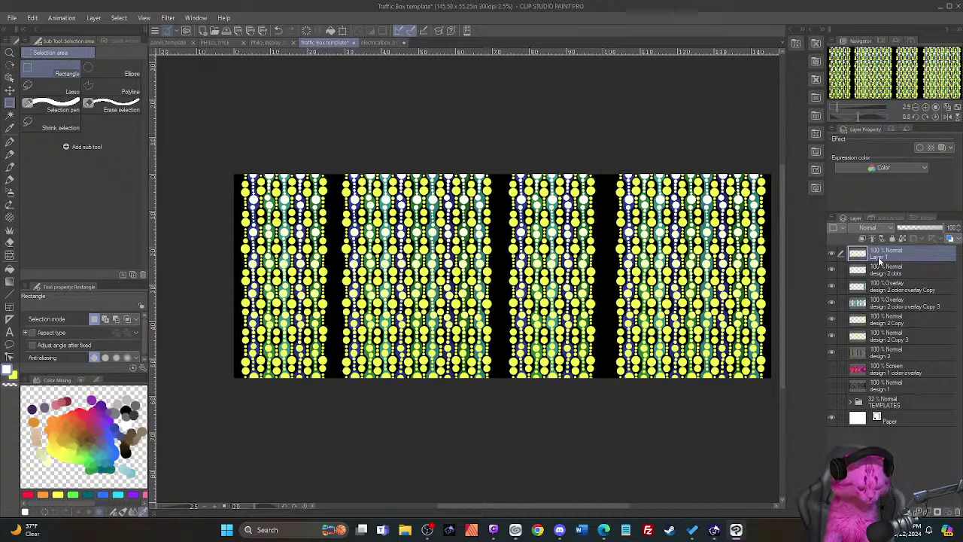
Step: Rename the new gradient-filled layer above the design 2 dots layer as "dots gradient"
double_click(873, 257)
text(d)
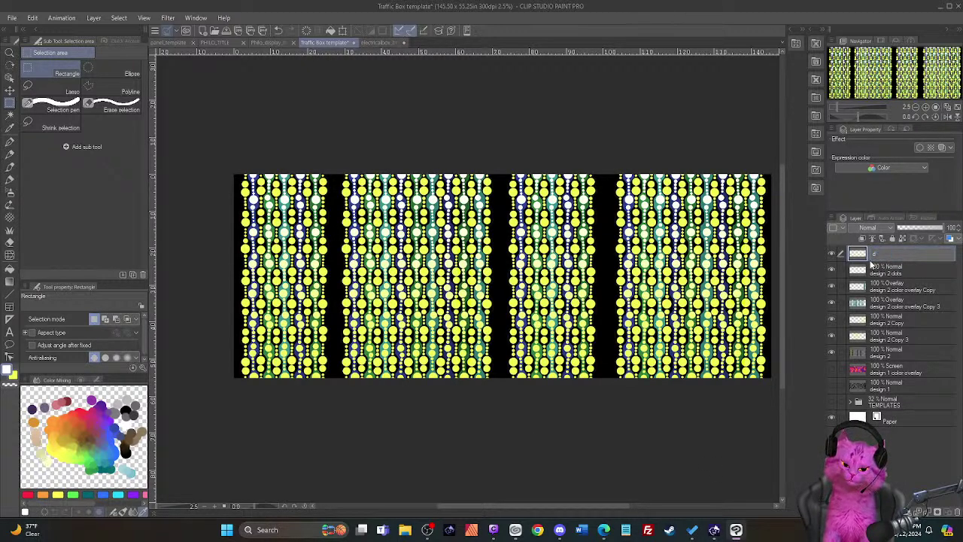
text(ets)
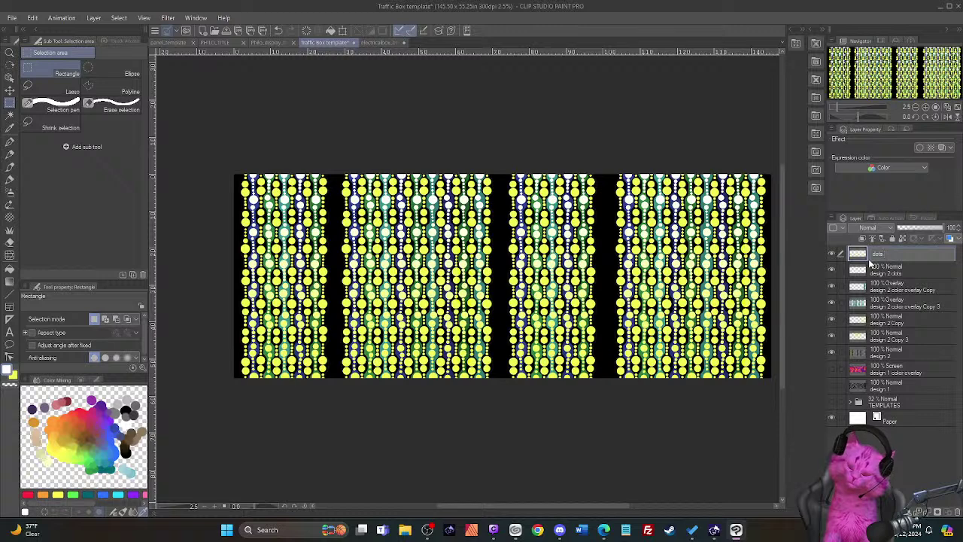
text( grad)
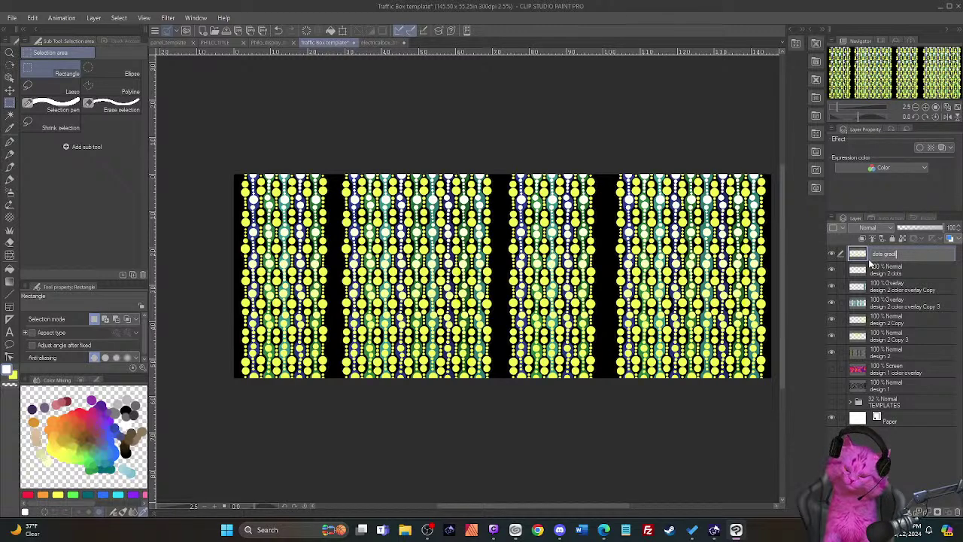
text(ient)
key(Return)
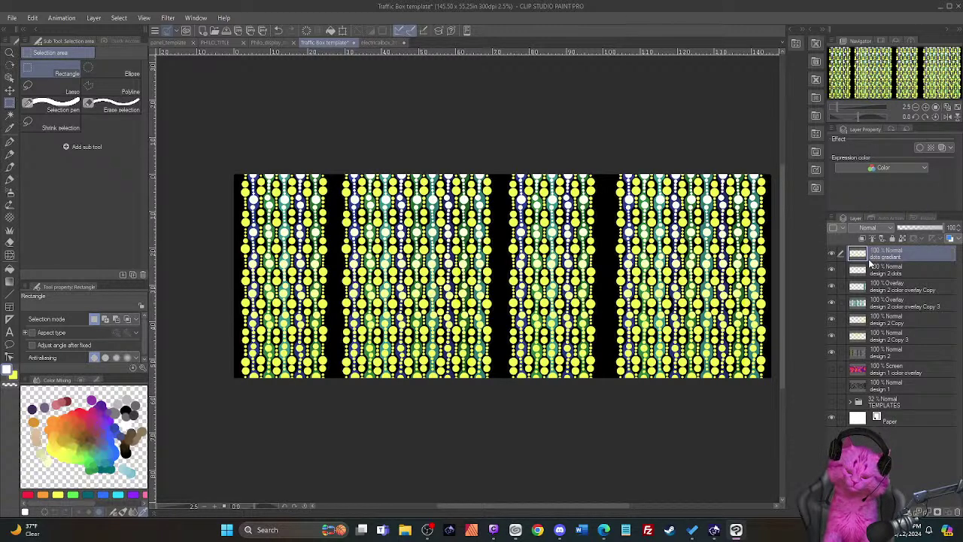